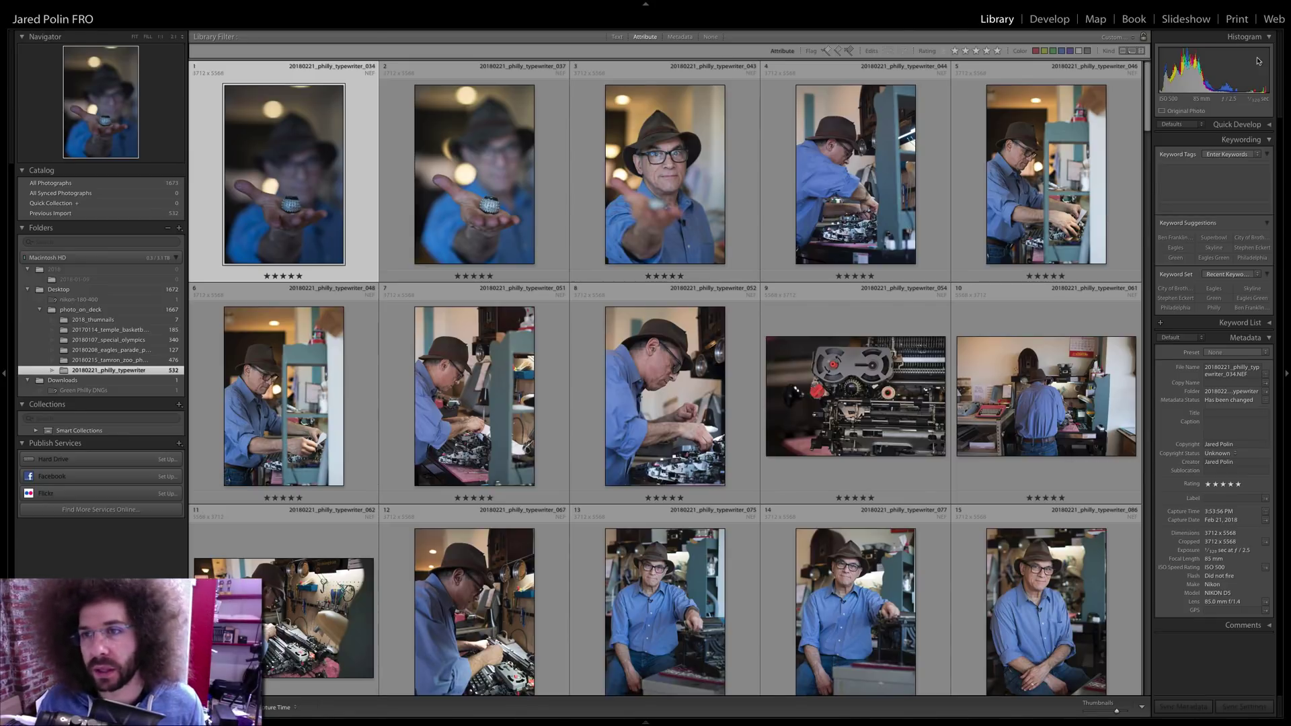
# - Open photo 034 for developing with the filmstrip shown, warm its white balance and set Exposure +1.20, Contrast +47 and Highlights −46
pyautogui.press('d')
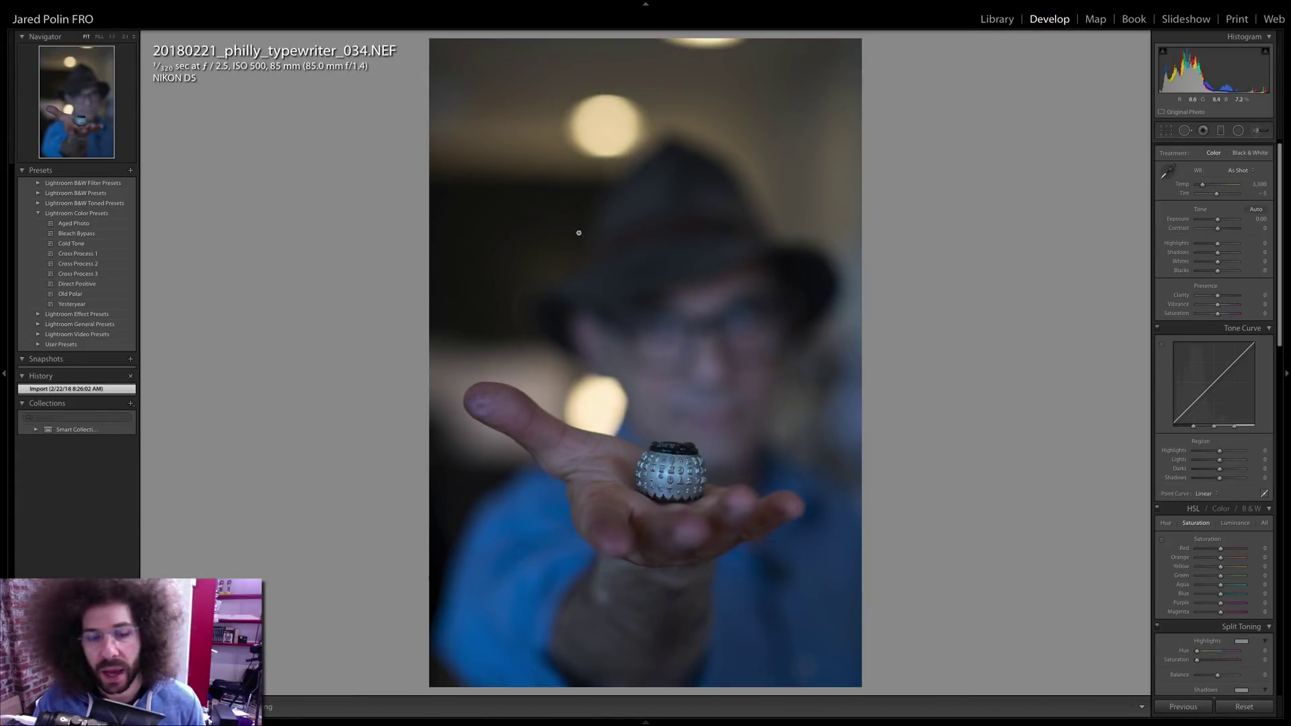
pyautogui.click(568, 222)
pyautogui.click(597, 324)
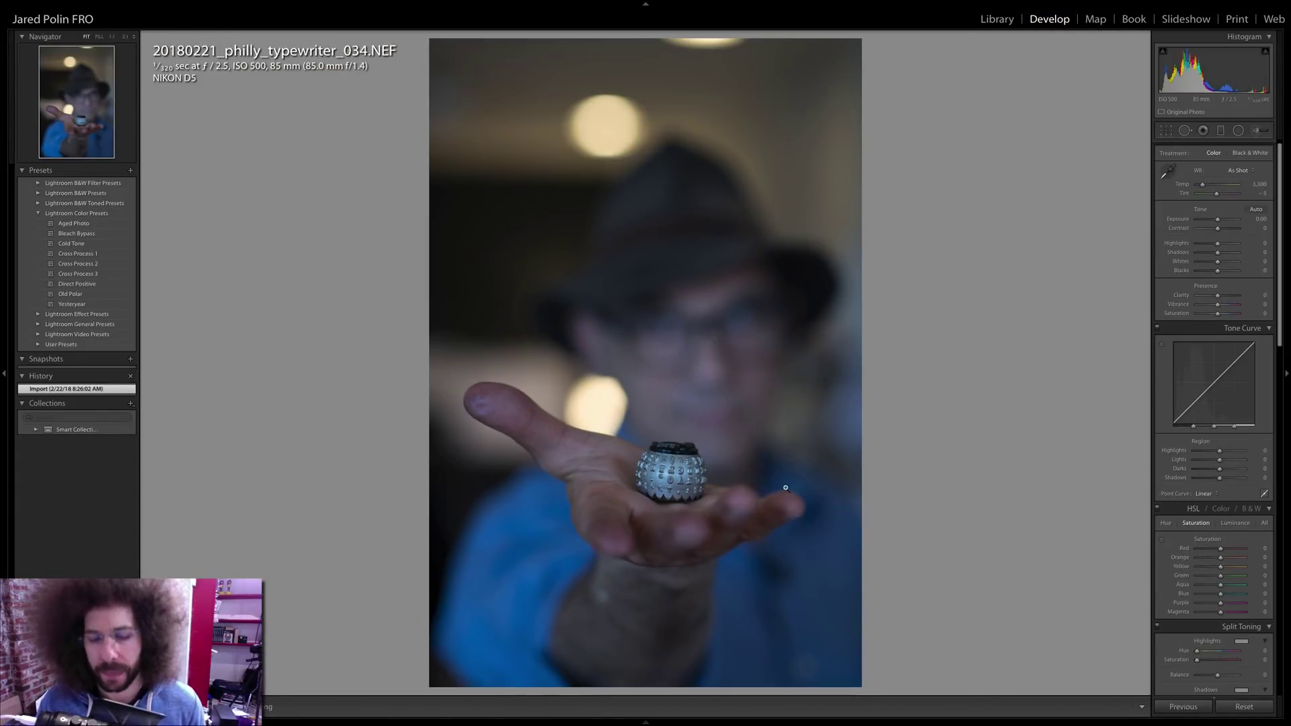
pyautogui.click(647, 721)
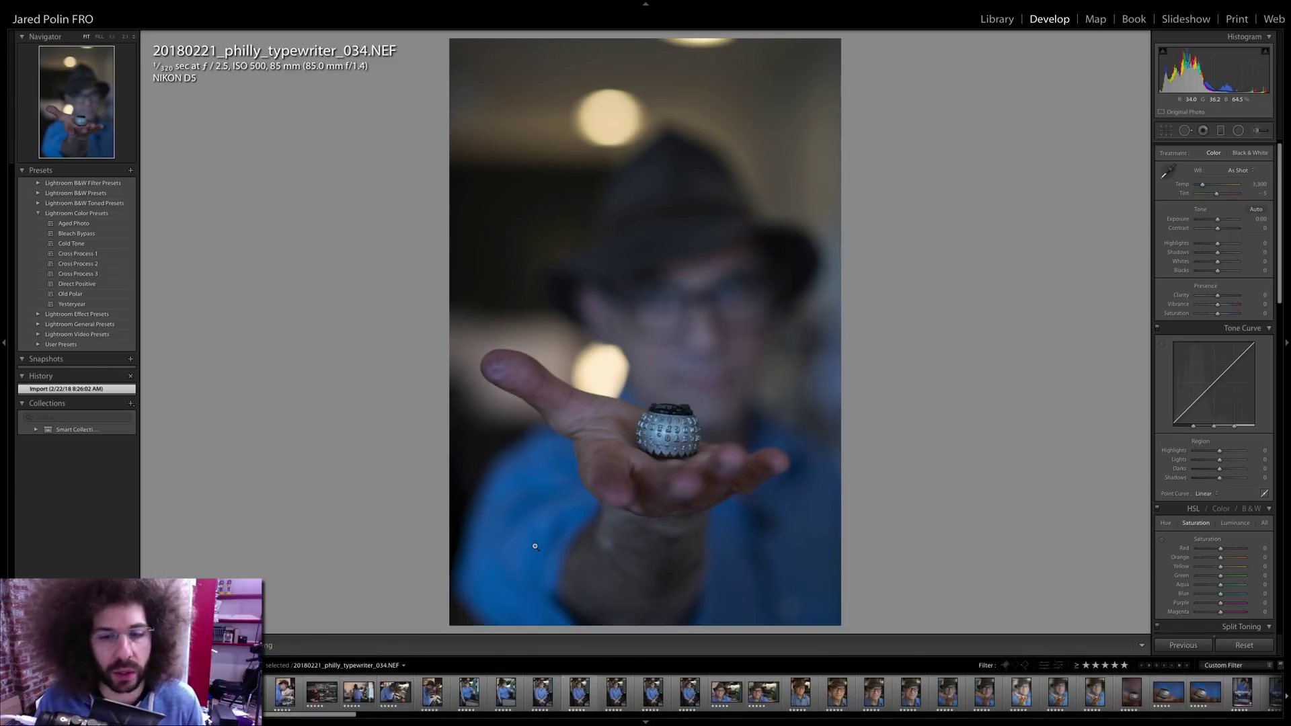
pyautogui.moveTo(1217, 220)
pyautogui.mouseDown()
pyautogui.moveTo(1204, 187)
pyautogui.moveTo(1227, 229)
pyautogui.moveTo(1208, 243)
pyautogui.mouseUp()
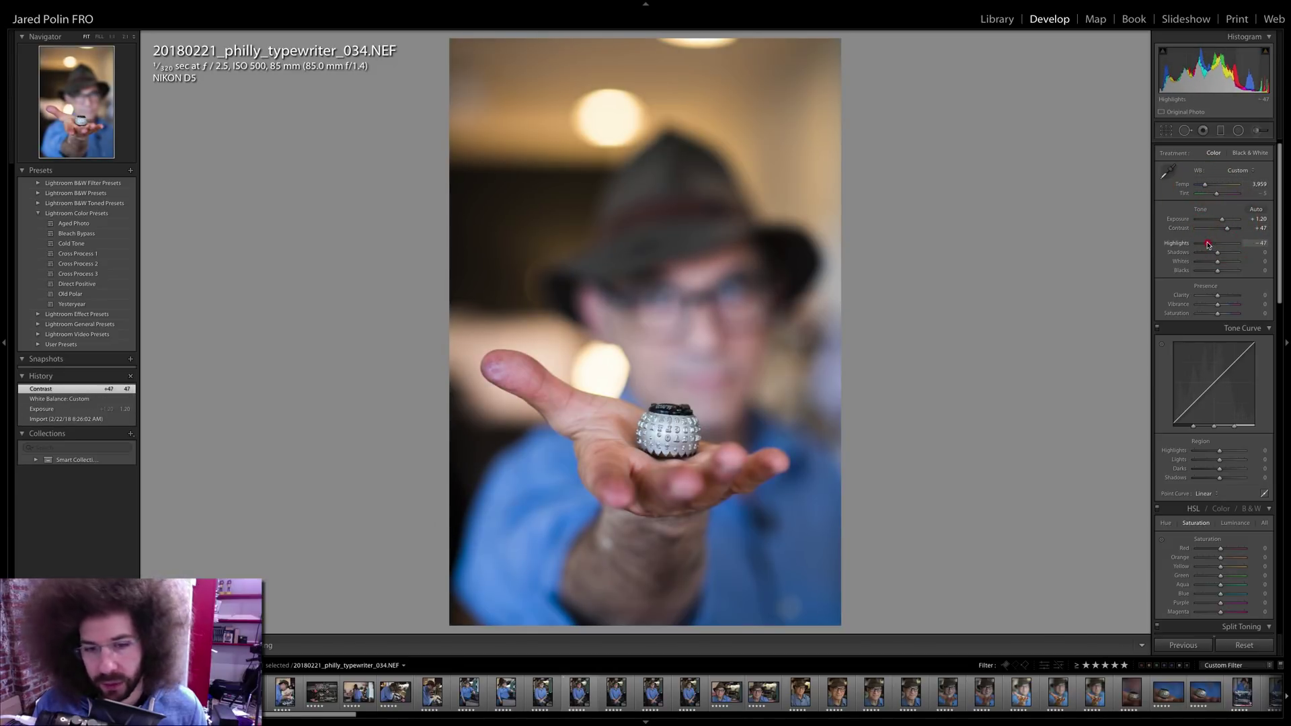
# - Apply the Medium Contrast point curve and set Clarity to +31
pyautogui.click(1204, 494)
pyautogui.click(1208, 499)
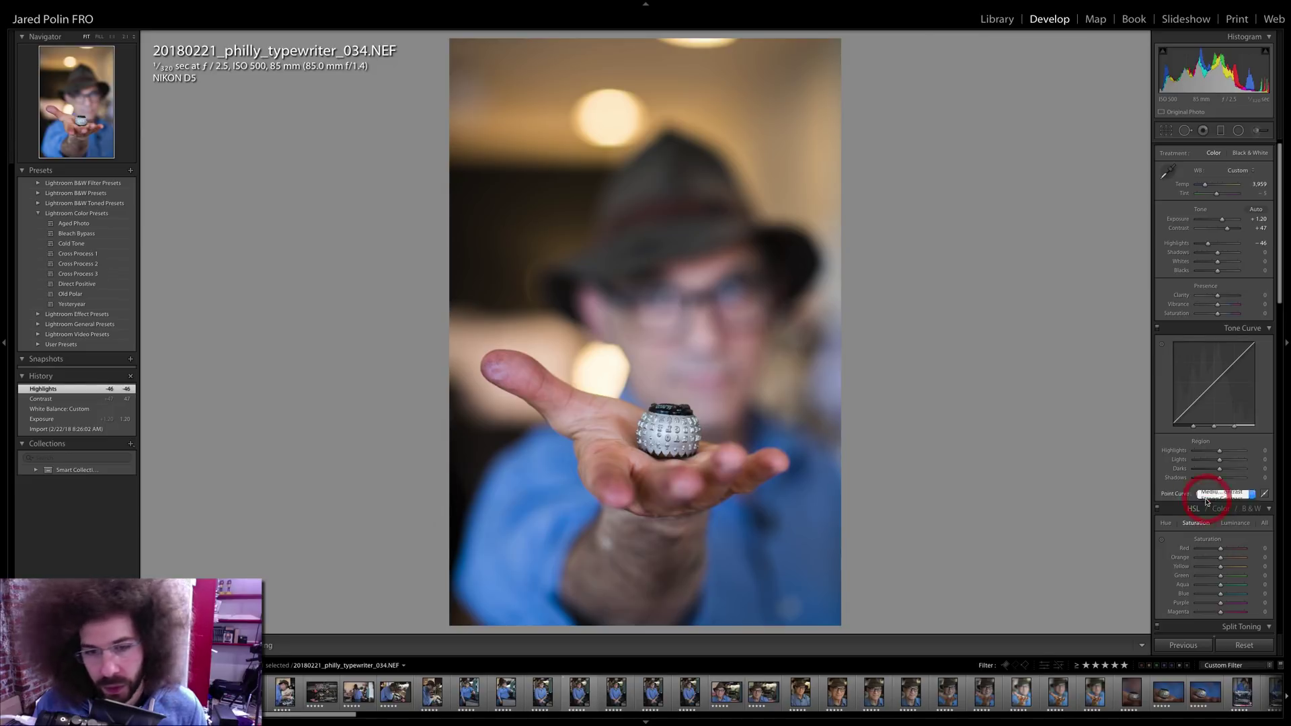
pyautogui.click(1225, 297)
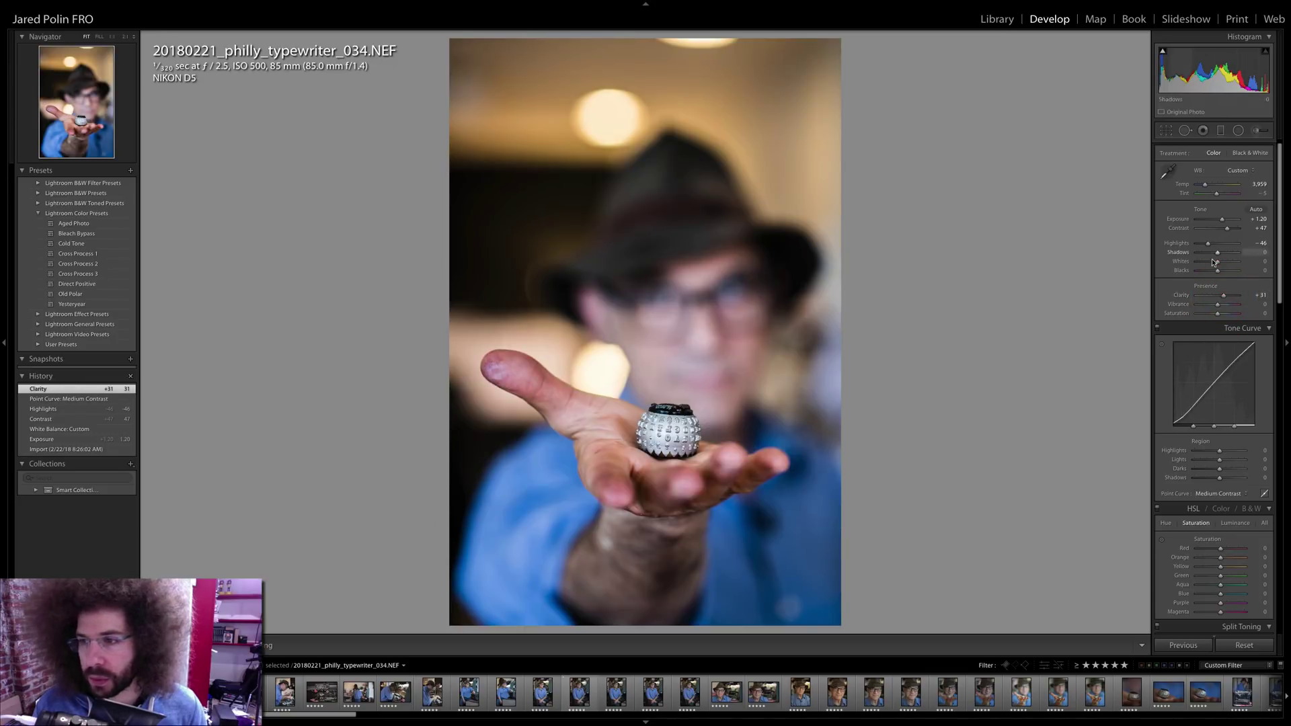
# - Refine the tones of the photo with Blacks −28, Whites +21, Shadows −13 and Exposure +0.95
pyautogui.click(1212, 272)
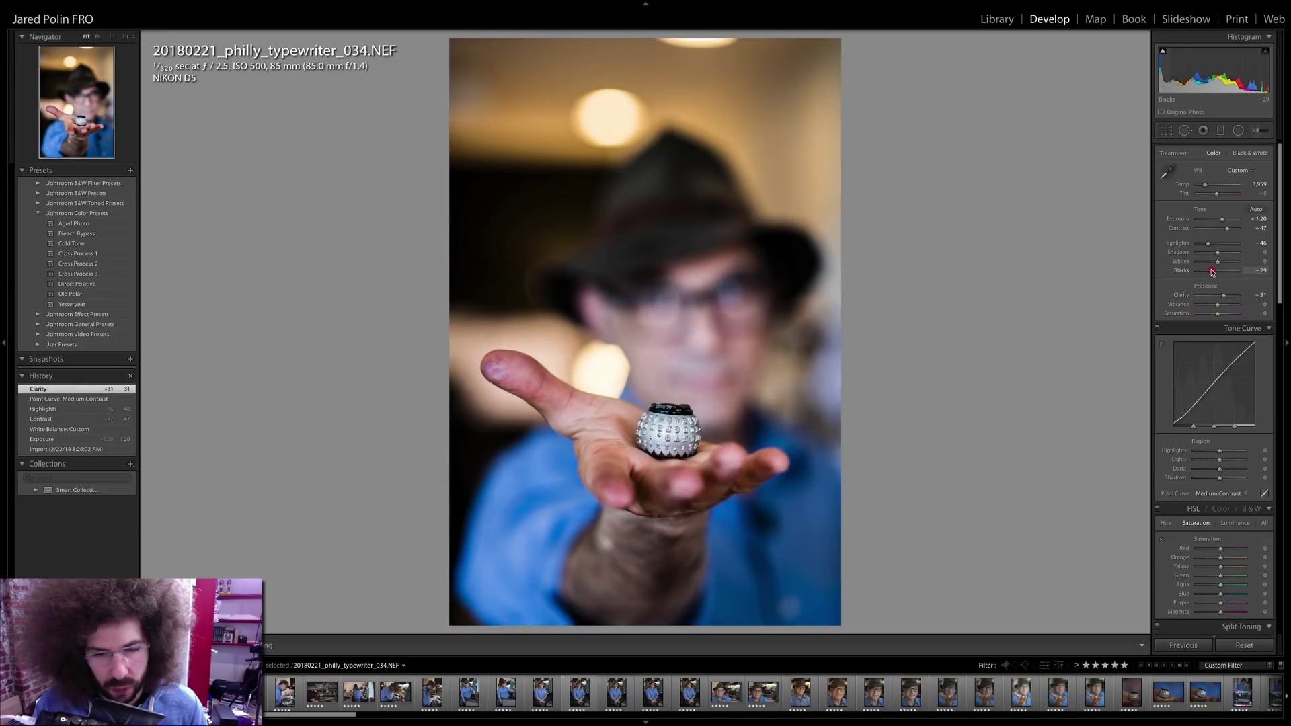
pyautogui.click(1222, 262)
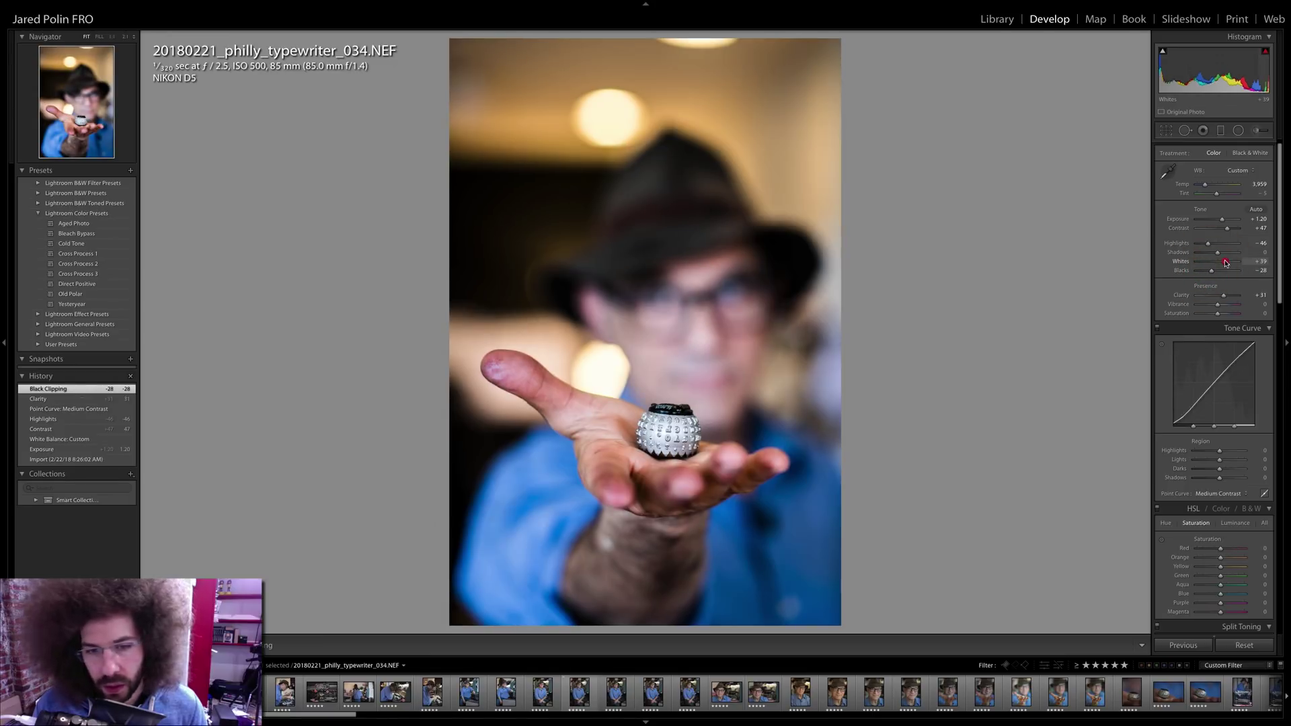
pyautogui.moveTo(1217, 253); pyautogui.dragTo(1222, 222)
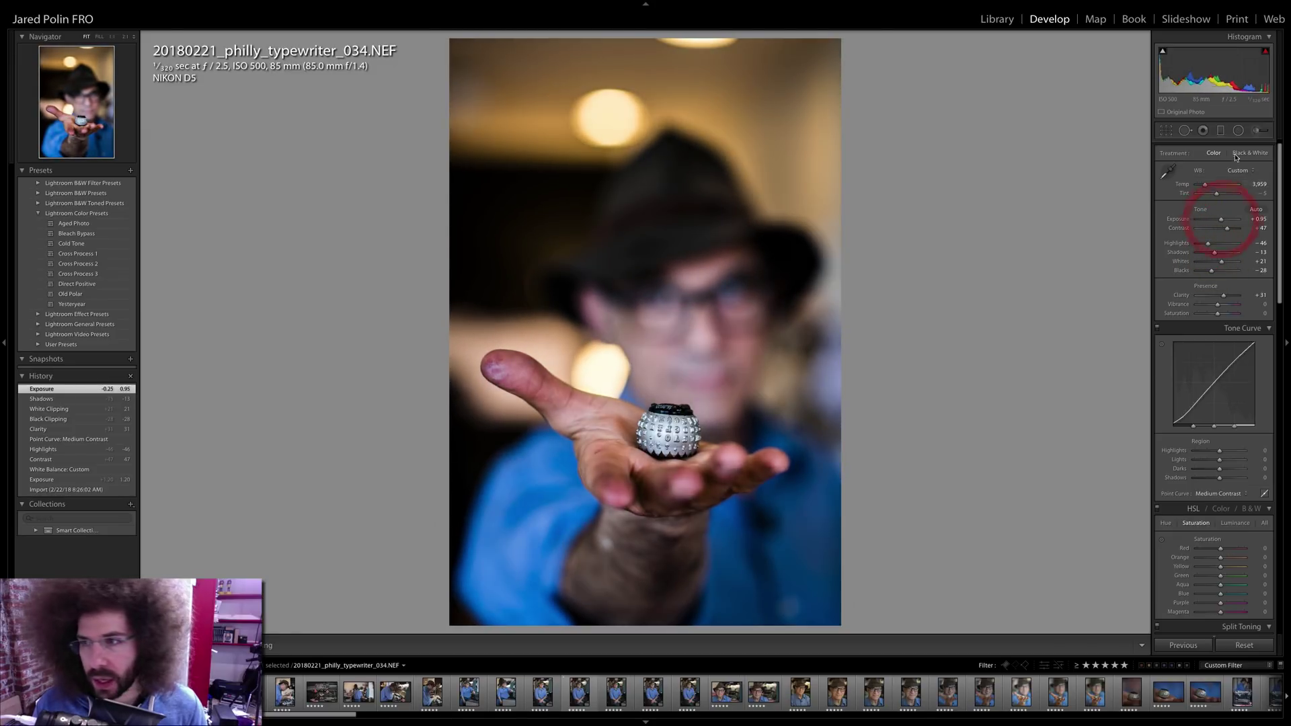
# - Try the black-and-white treatment on the photo and restore the color treatment
pyautogui.press('v')
pyautogui.click(1215, 153)
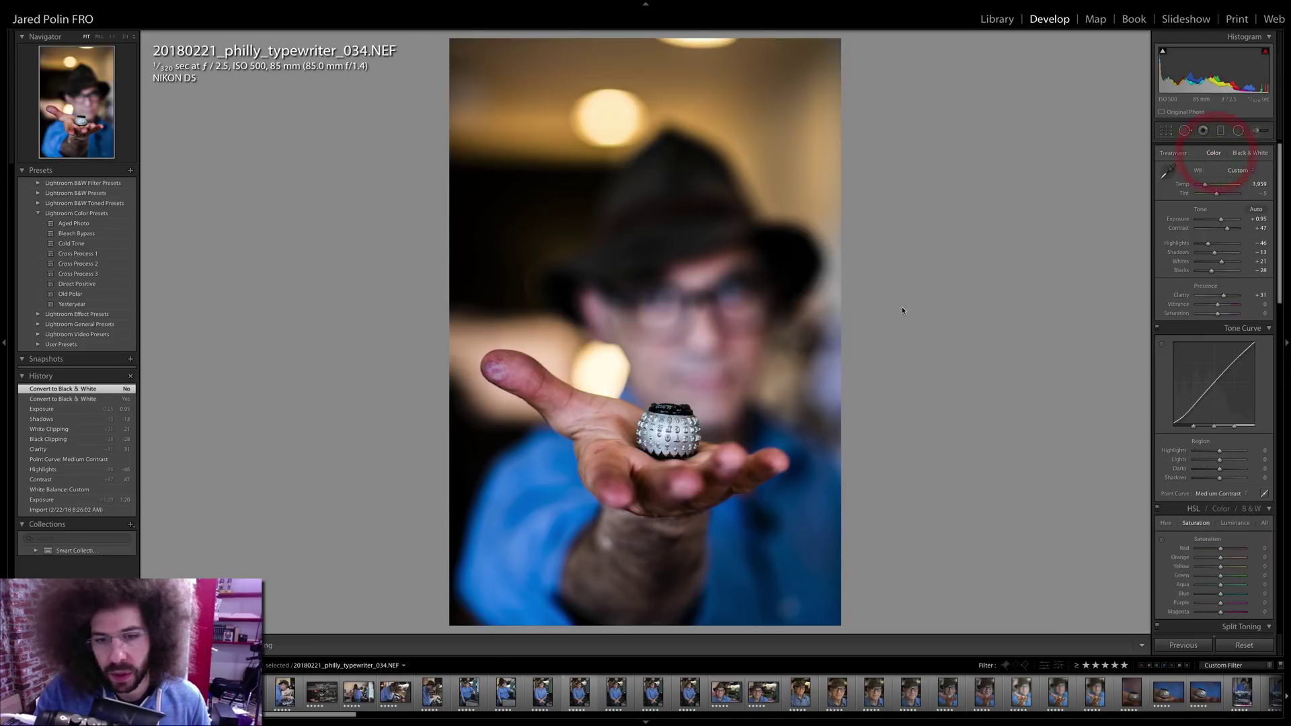
# - Examine the focus and detail of the typewriter ball, the hand and the blurred face at close range
pyautogui.click(680, 386)
pyautogui.moveTo(660, 462); pyautogui.dragTo(655, 297)
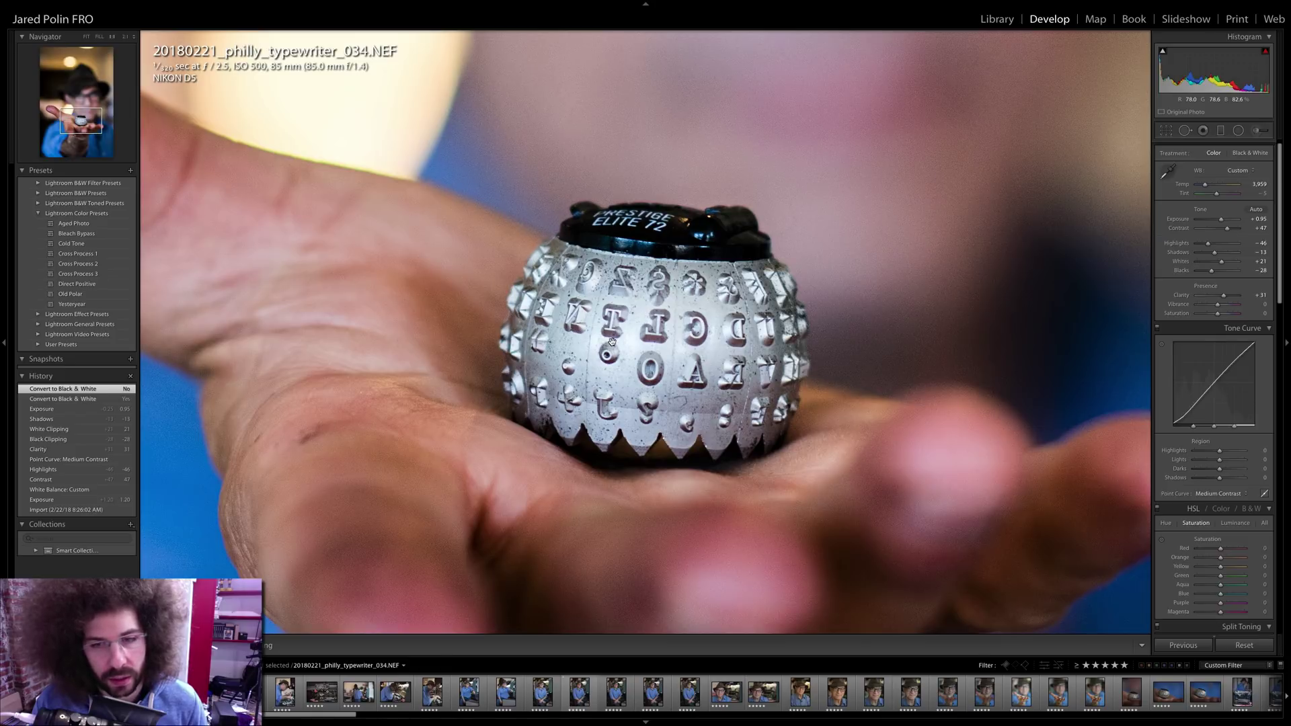
pyautogui.click(642, 313)
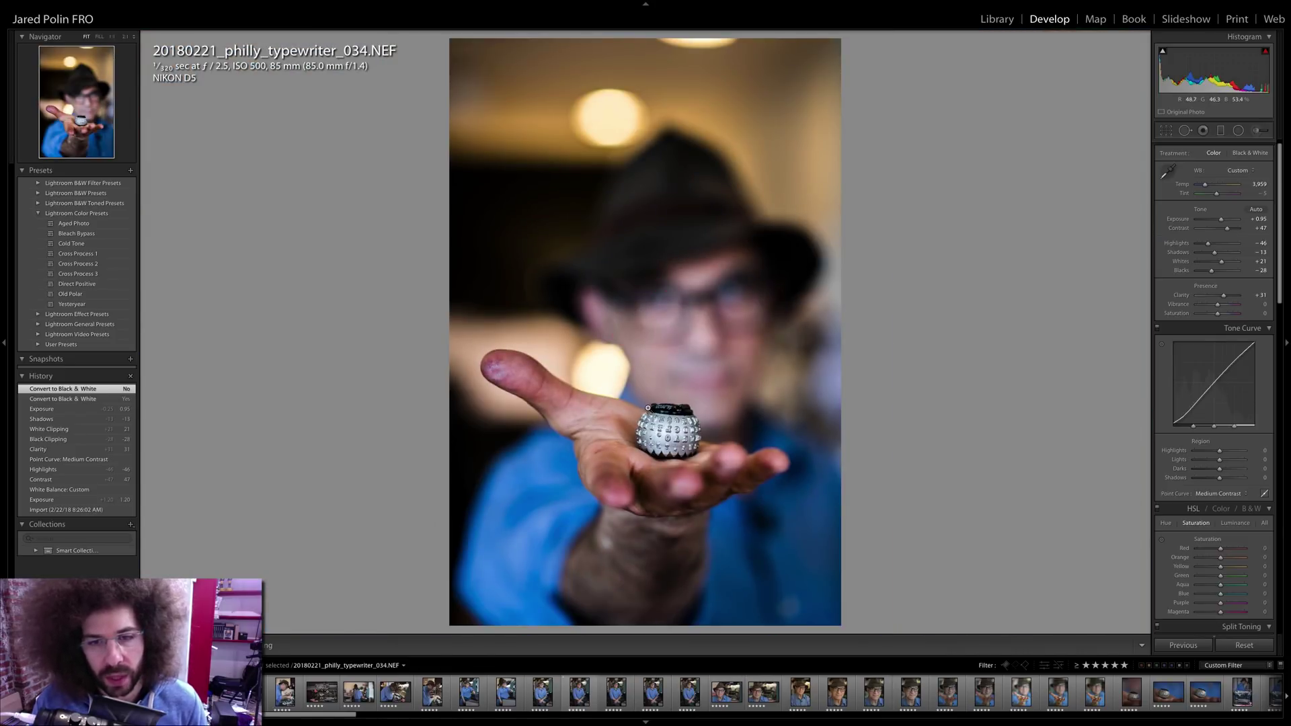
pyautogui.click(706, 310)
pyautogui.click(696, 323)
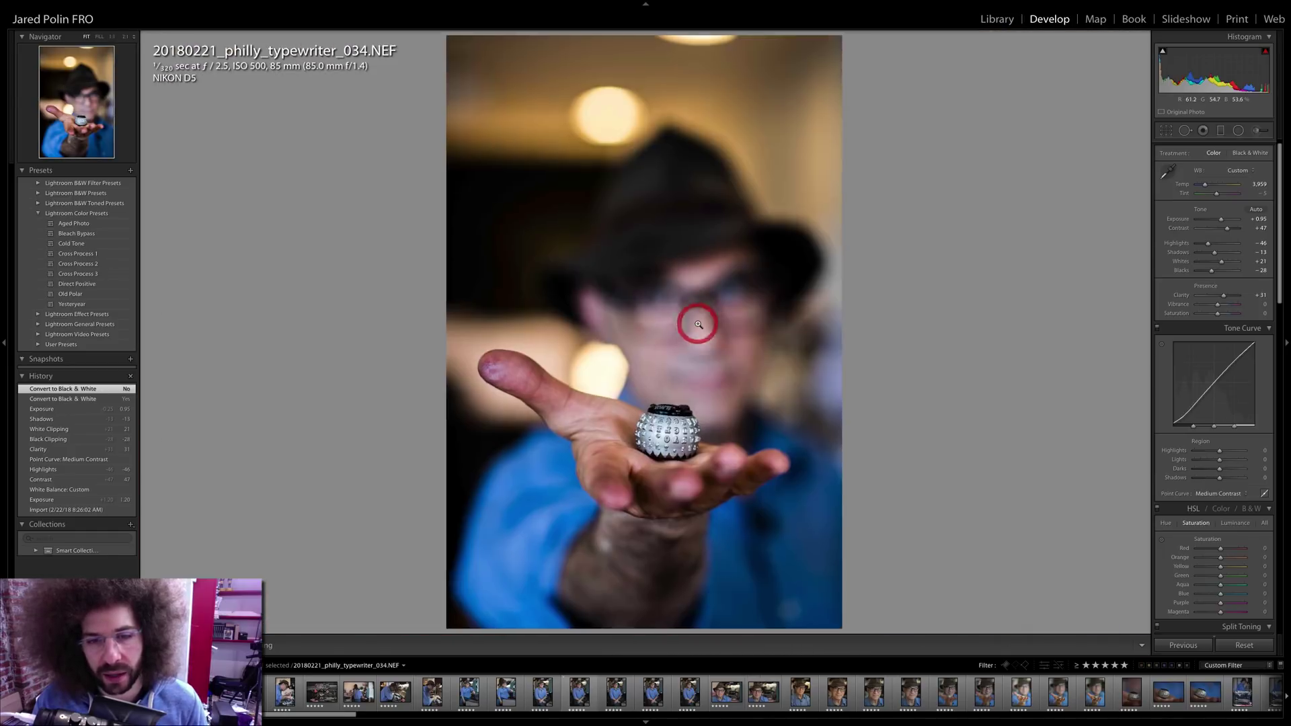
pyautogui.click(659, 440)
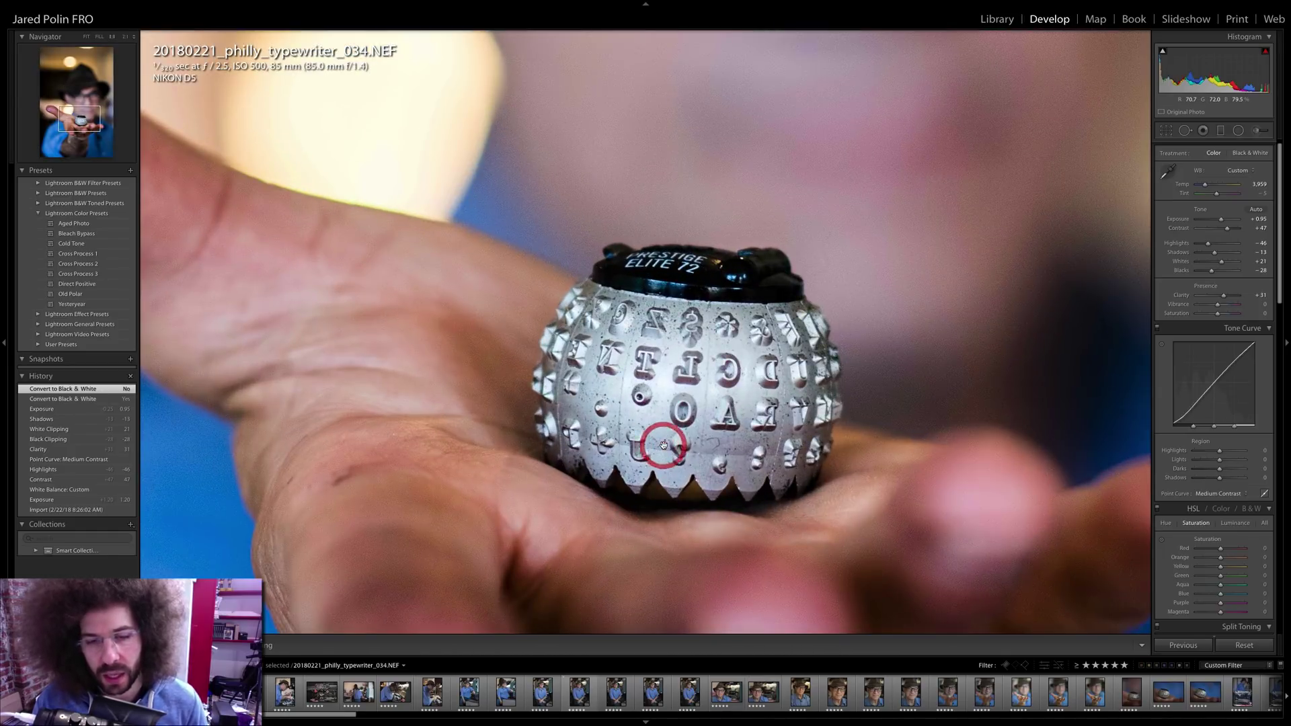
pyautogui.click(689, 381)
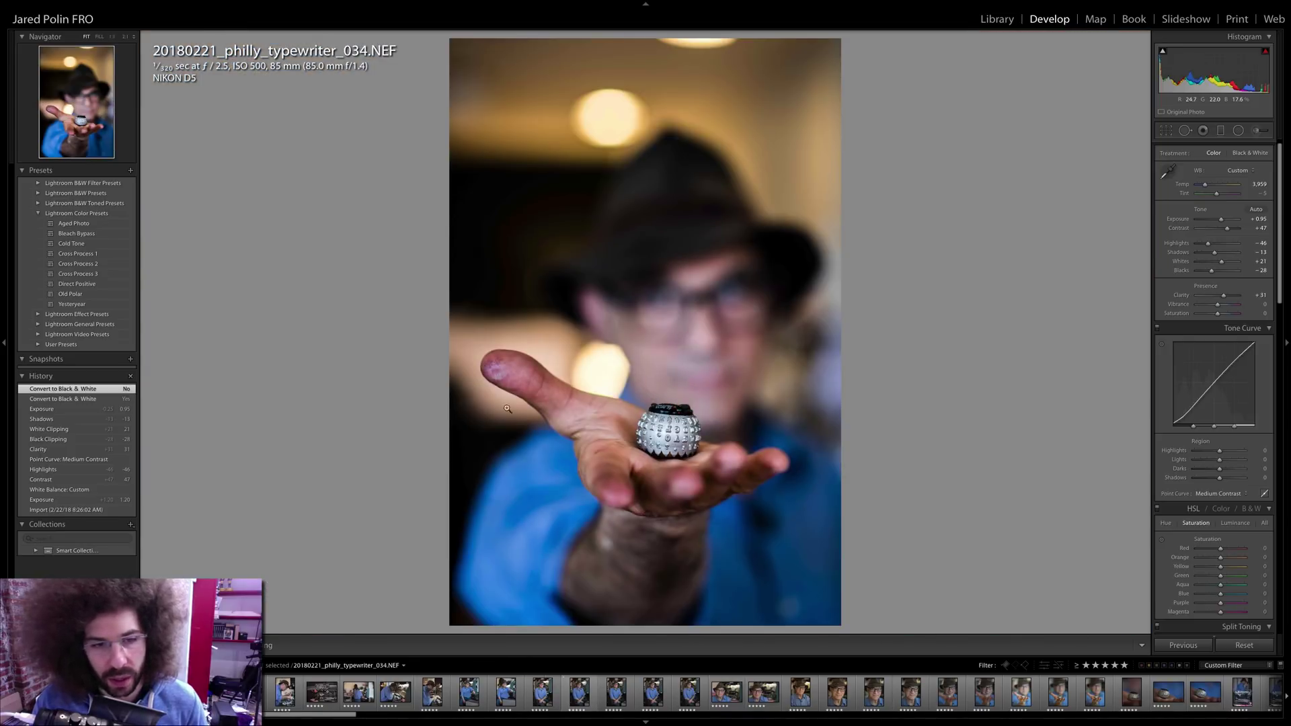
pyautogui.click(495, 358)
pyautogui.click(629, 377)
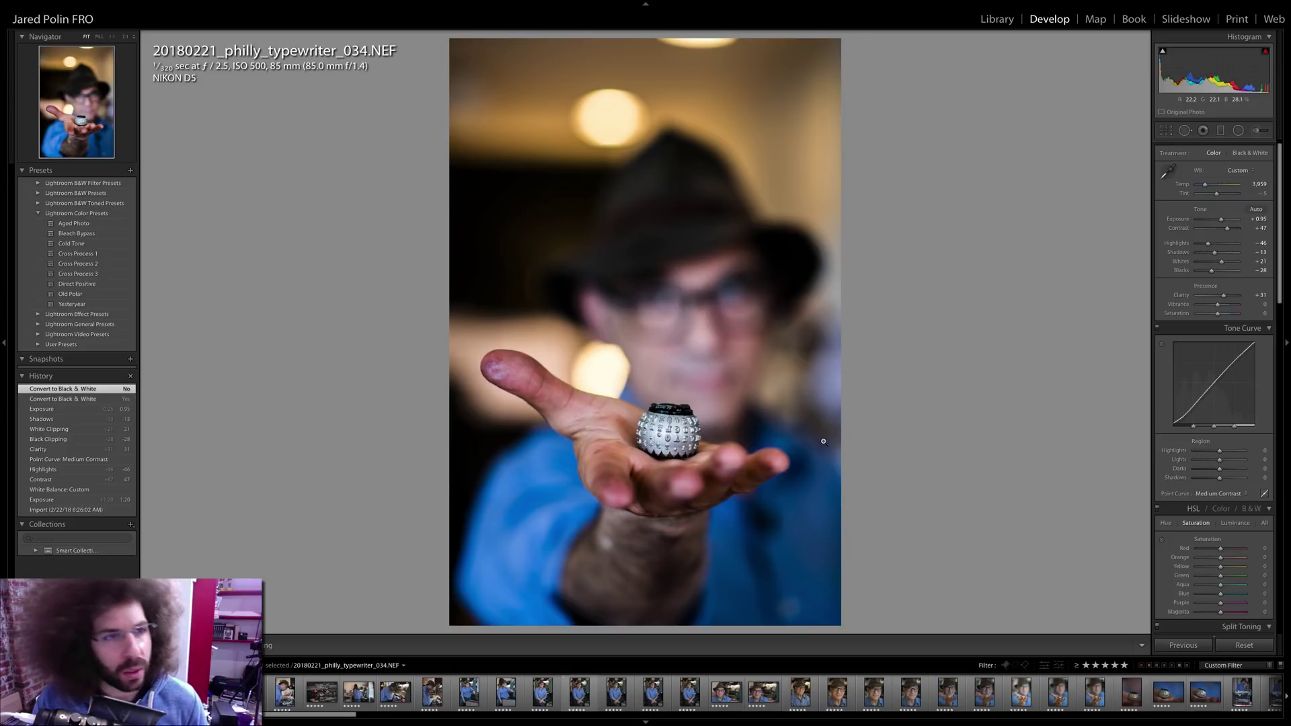
# - Strengthen the photo's tones with Blacks −37, Whites +50, Highlights −26 and Contrast +61, and check the typewriter ball
pyautogui.moveTo(1212, 270); pyautogui.dragTo(1233, 231)
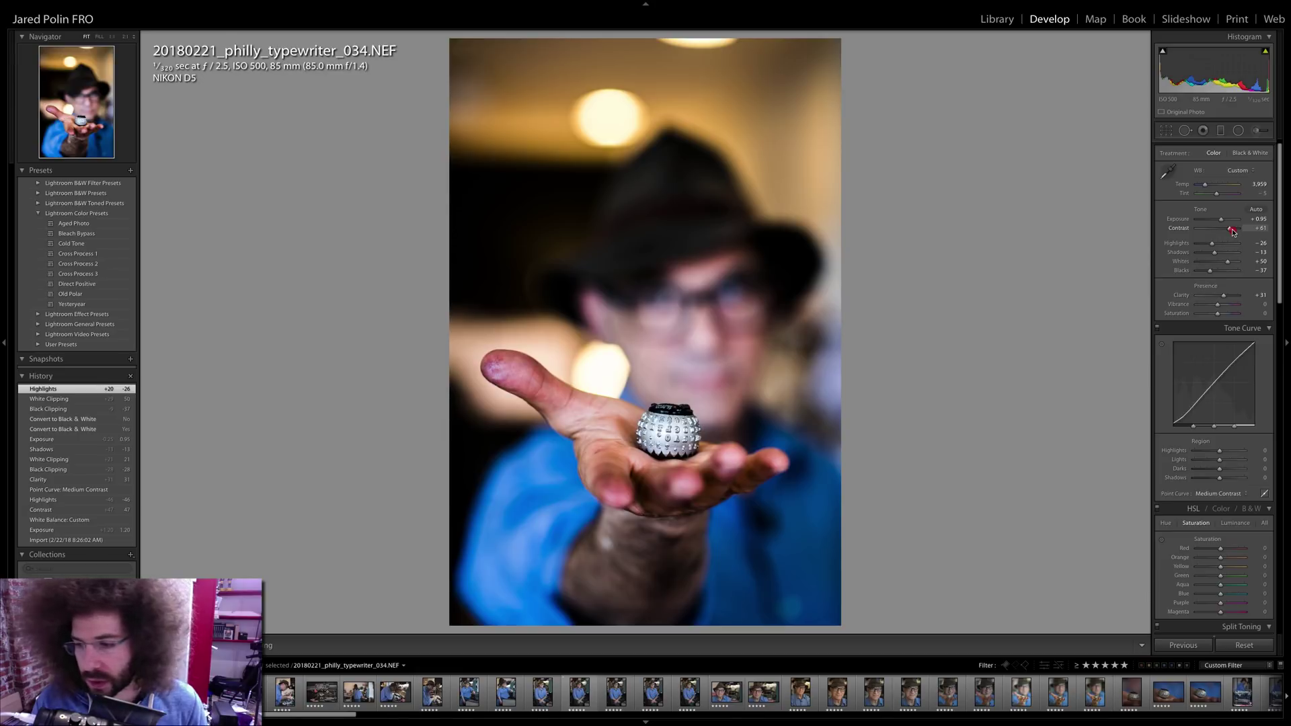
pyautogui.rightClick(656, 418)
pyautogui.click(632, 390)
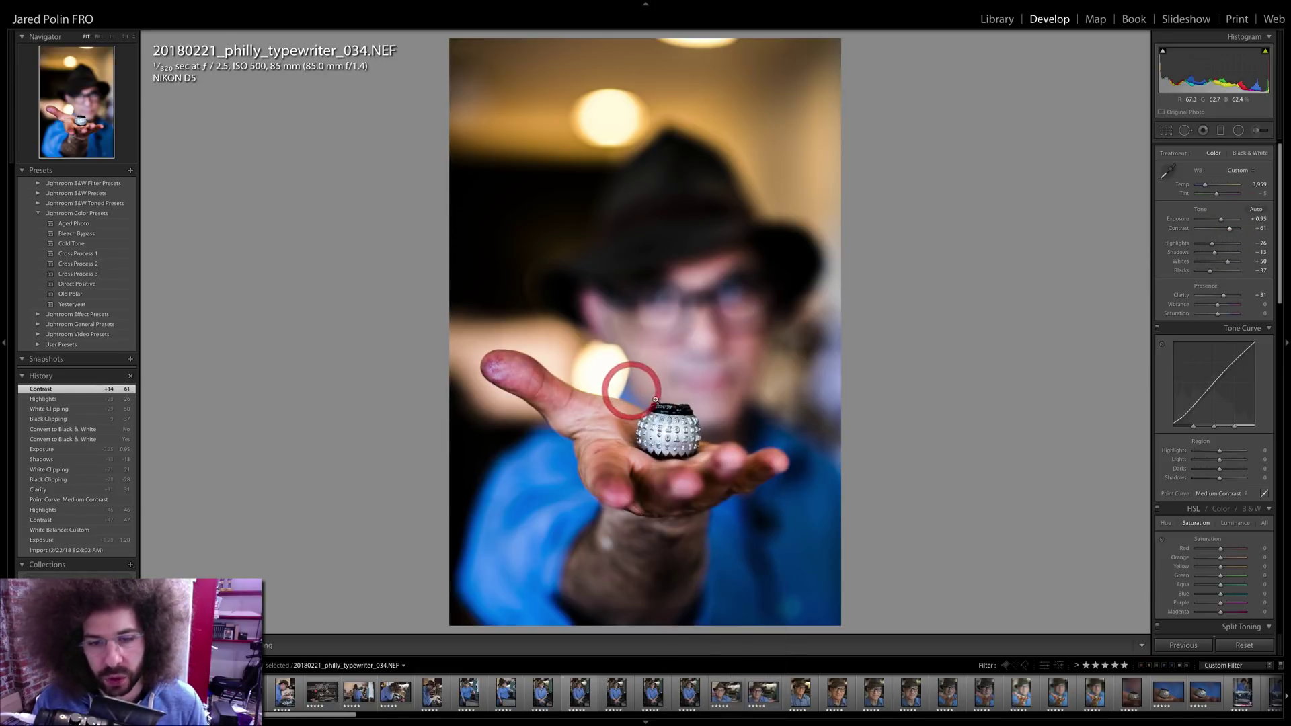
pyautogui.click(656, 400)
pyautogui.click(671, 389)
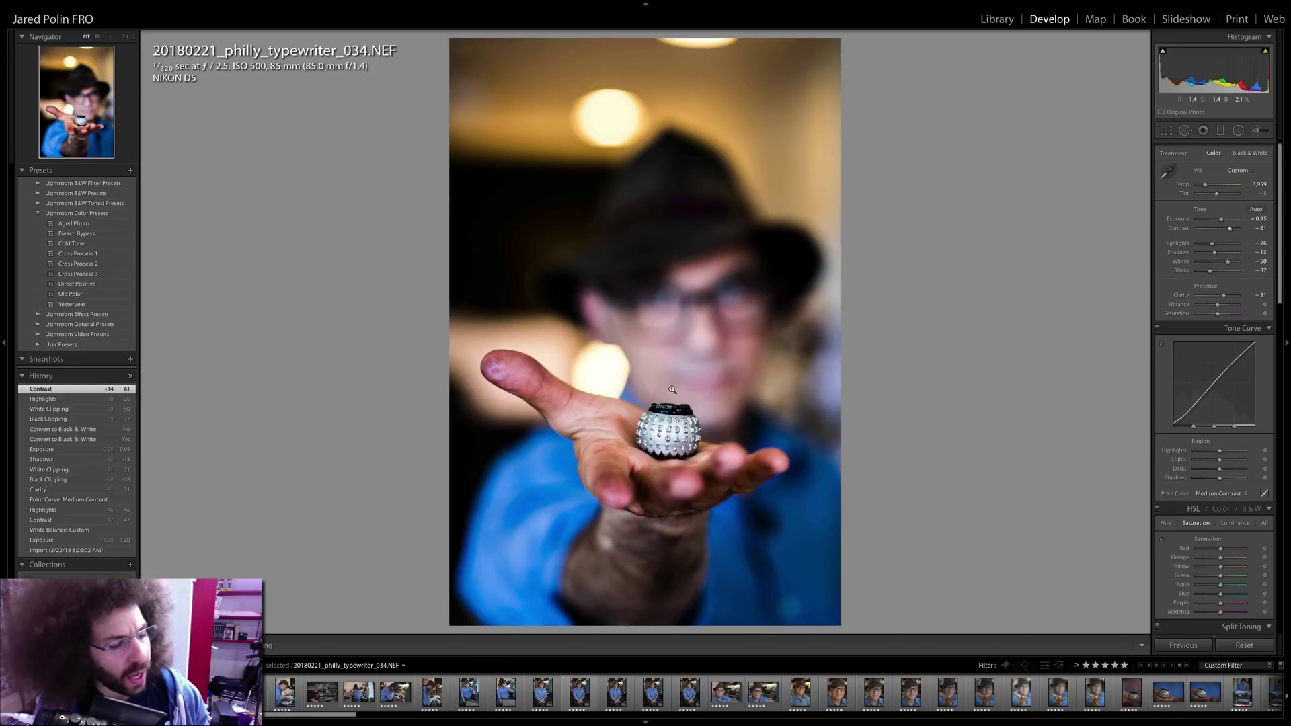
# - Select all photos and synchronize photo 034's develop settings to them, leaving Spot Removal excluded
pyautogui.press('\\')
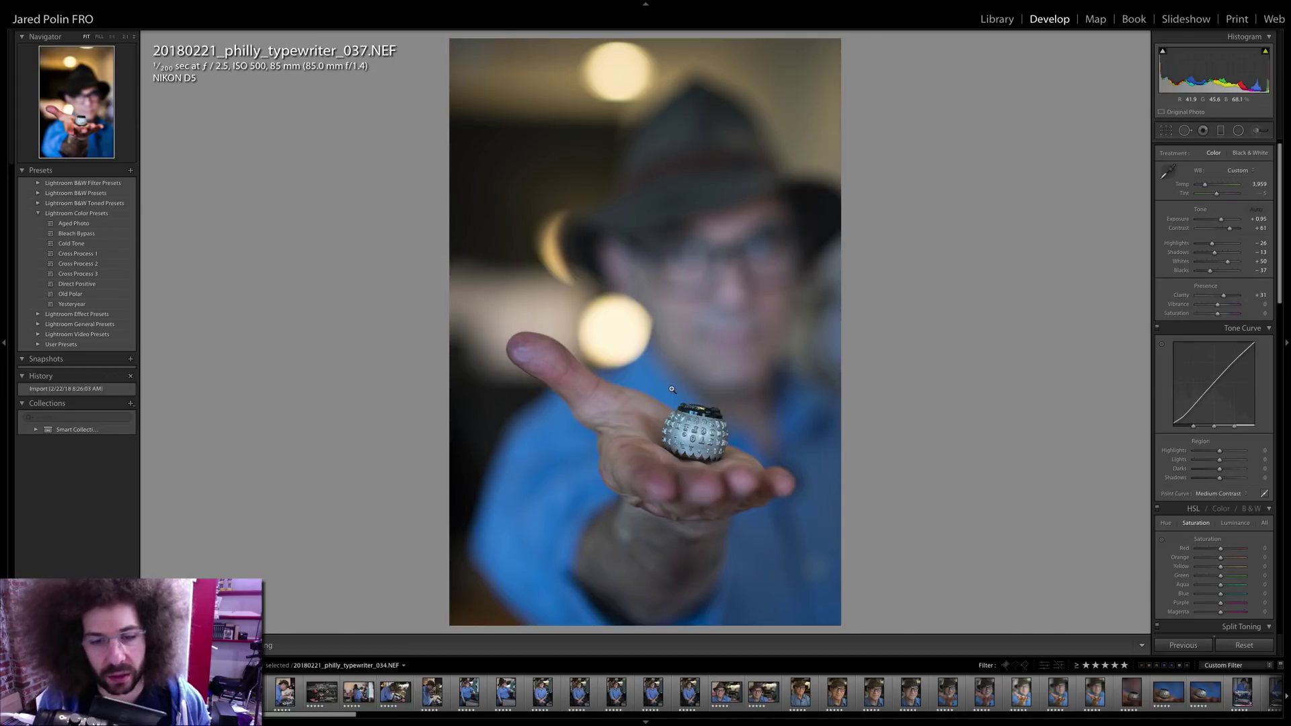
pyautogui.press('\\')
pyautogui.hotkey('ctrl', 'a')
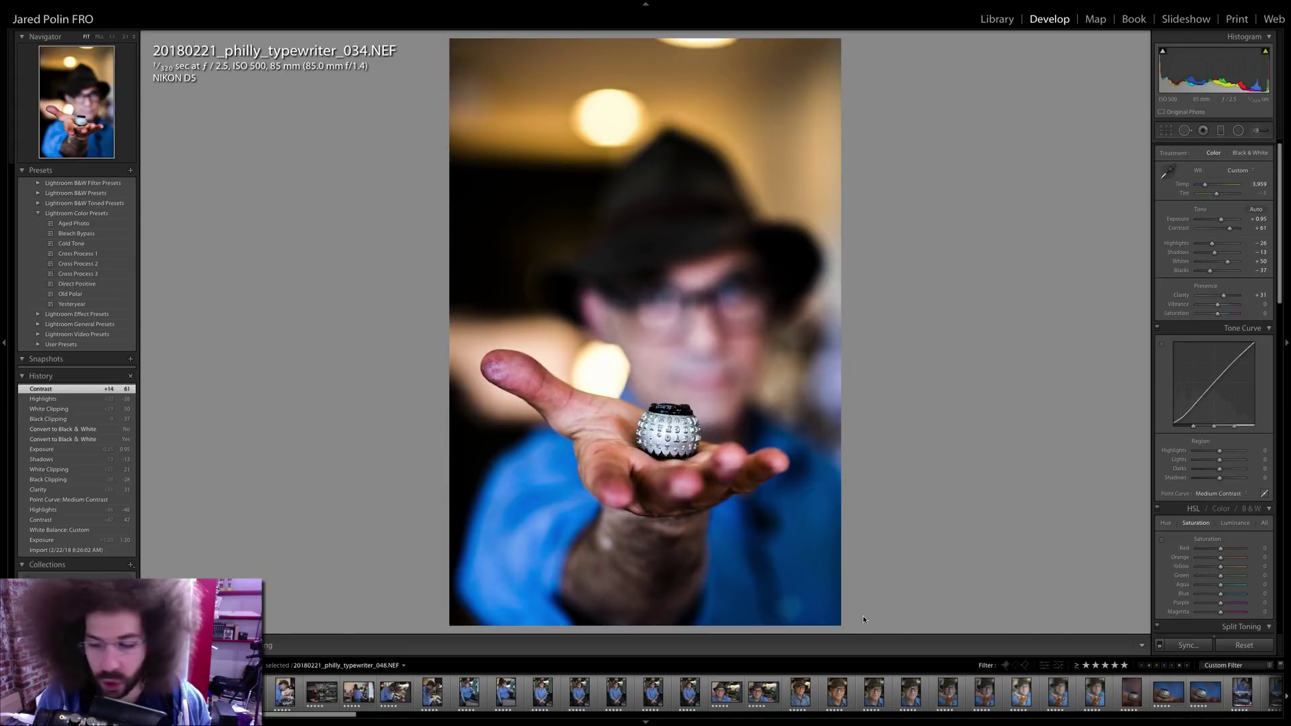
pyautogui.click(1188, 644)
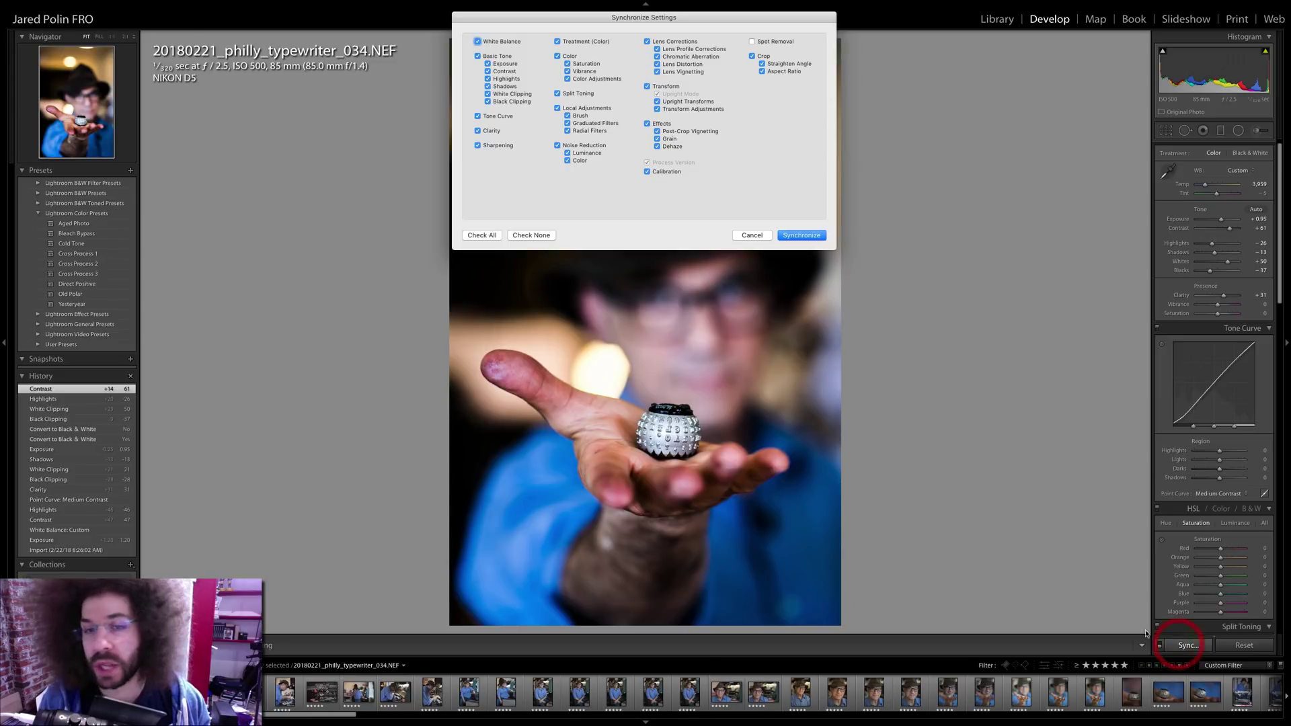
pyautogui.click(800, 235)
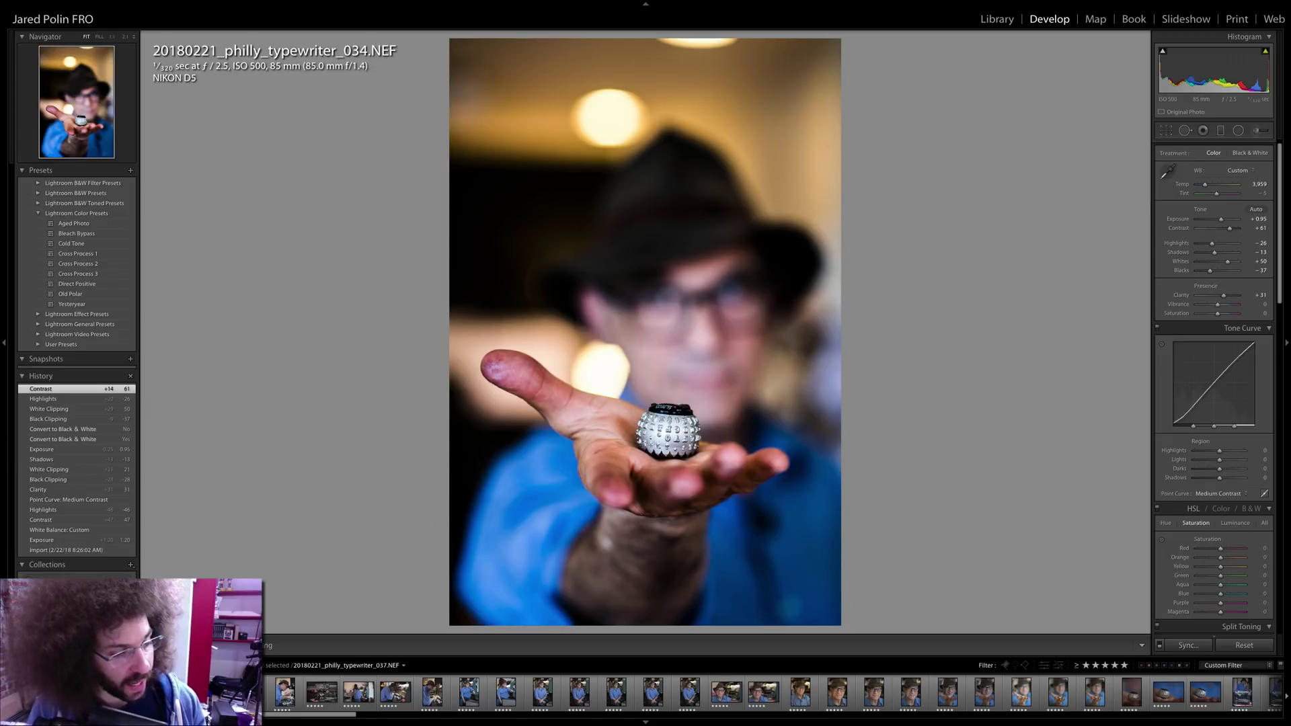
# - Compare the brightness and color of photos 034 and 037 by switching back and forth between them
pyautogui.press('Right')
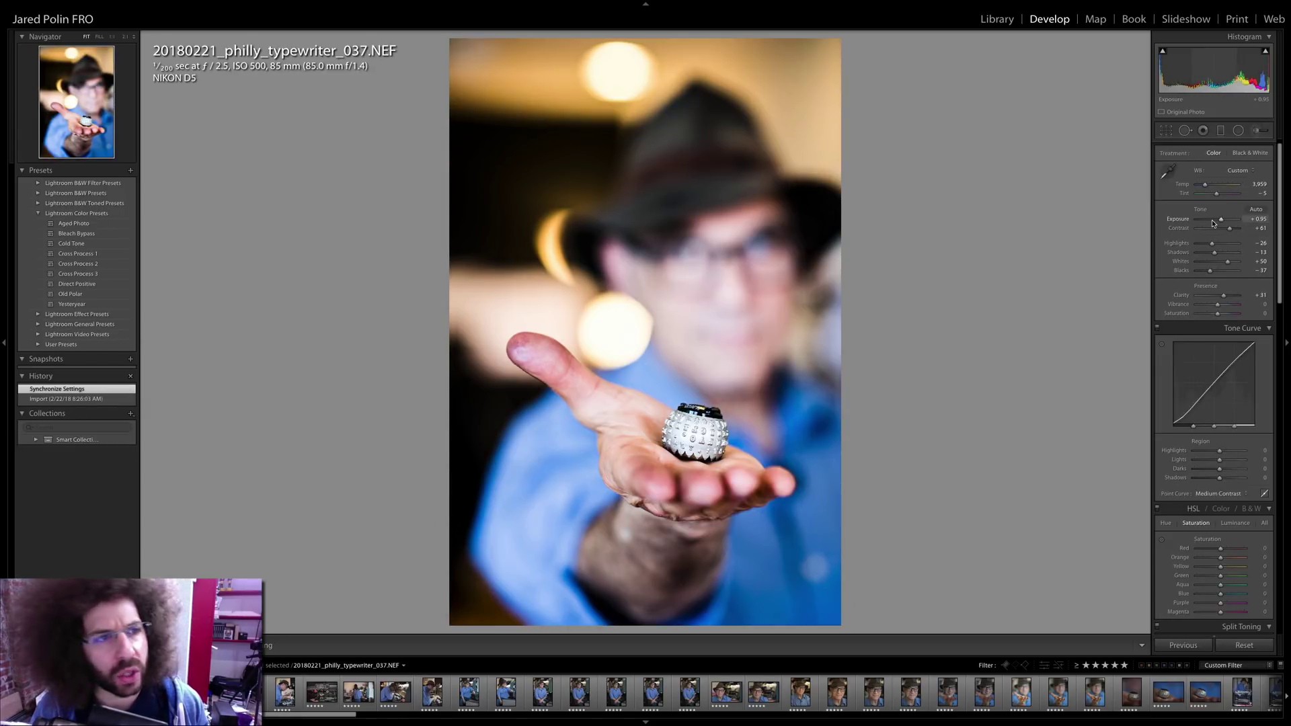
pyautogui.press('Left')
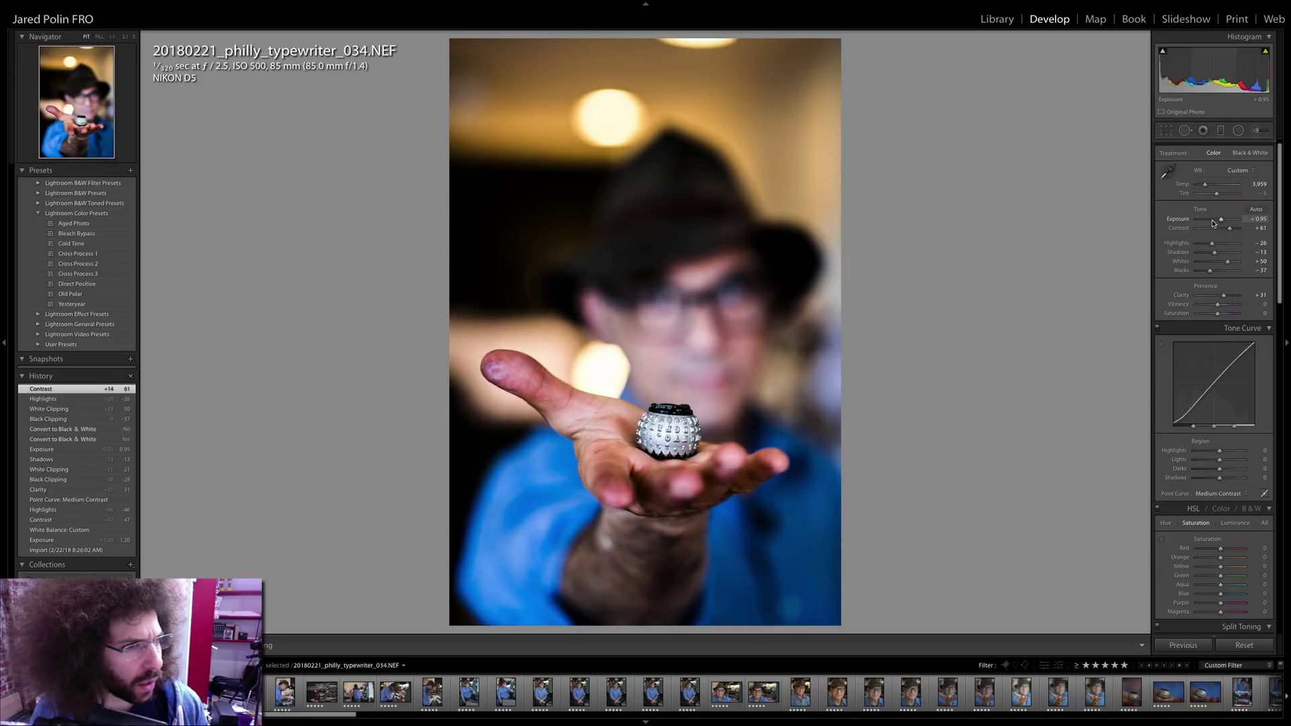
pyautogui.press('Right')
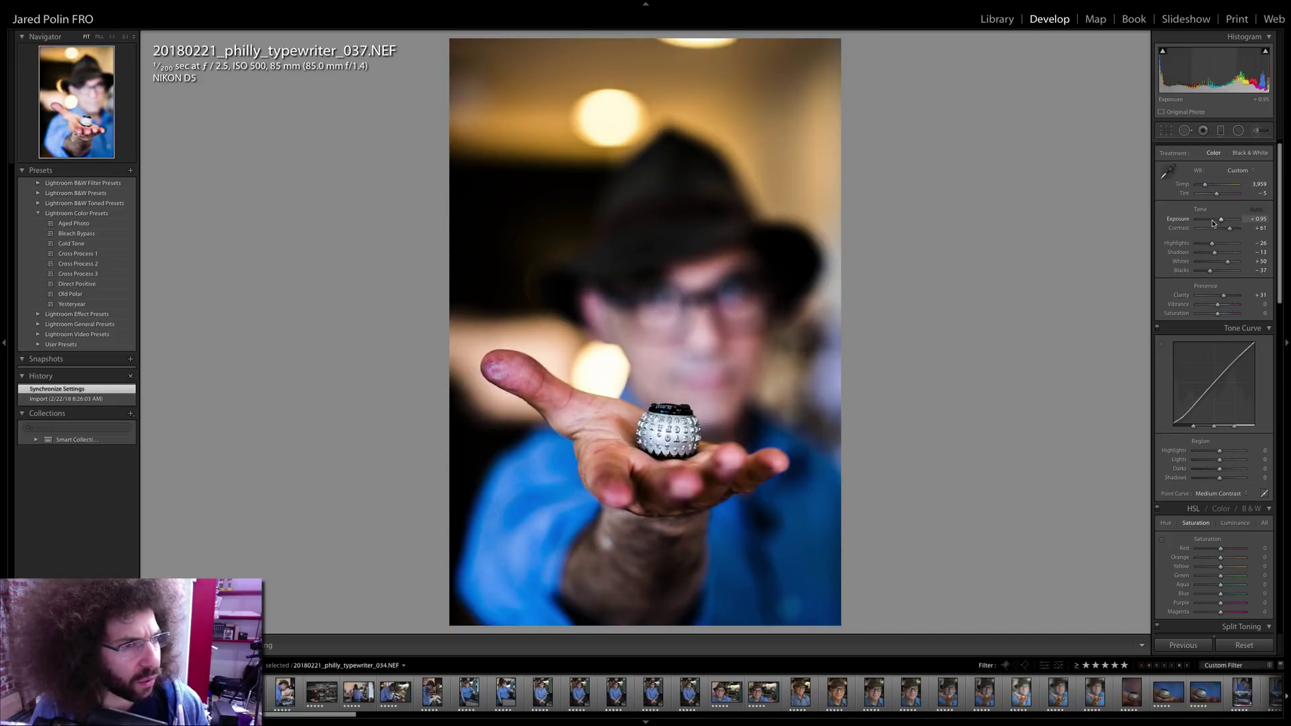
pyautogui.press('Left')
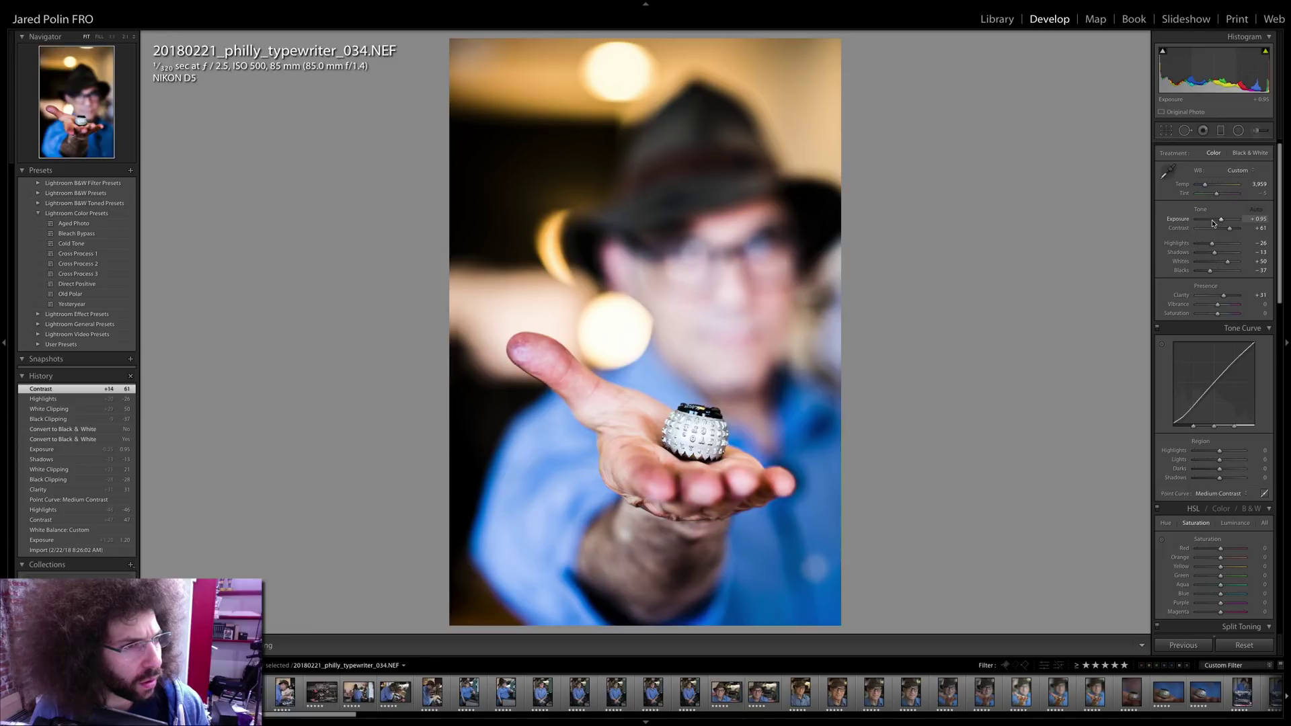
pyautogui.press('Right')
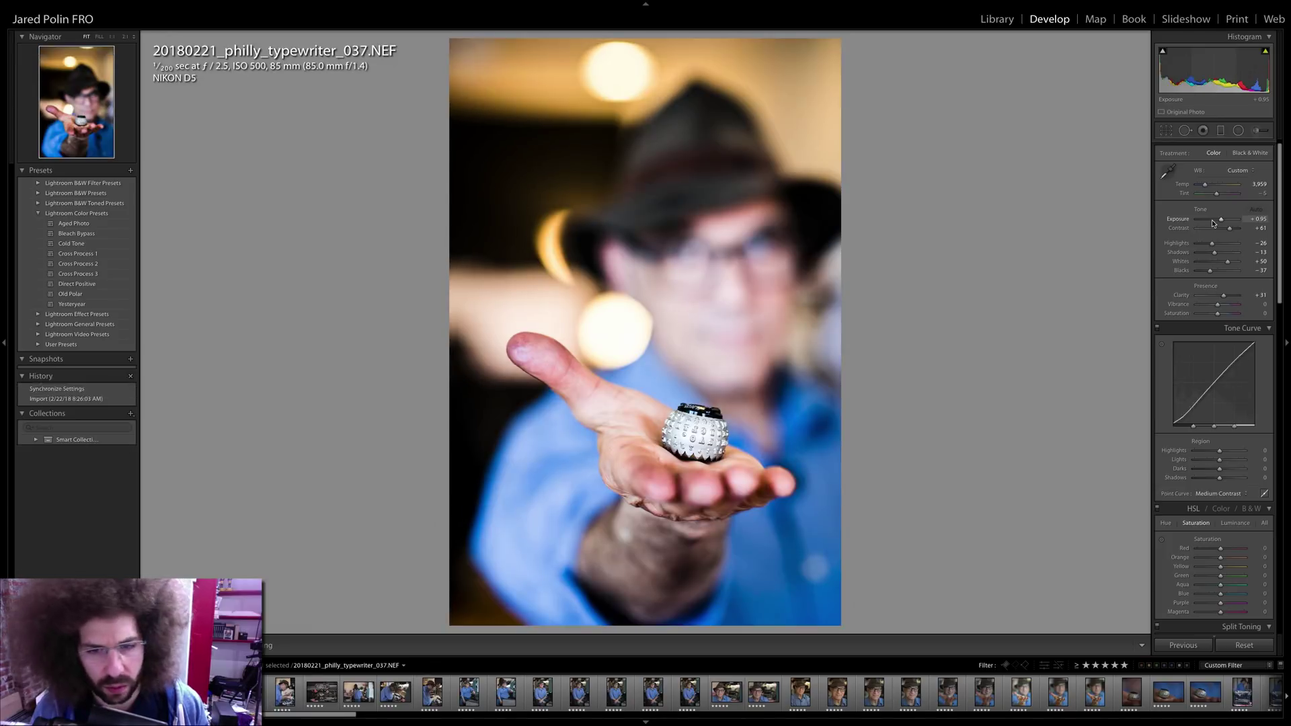
pyautogui.press('Left')
pyautogui.press('Right')
pyautogui.press('Left')
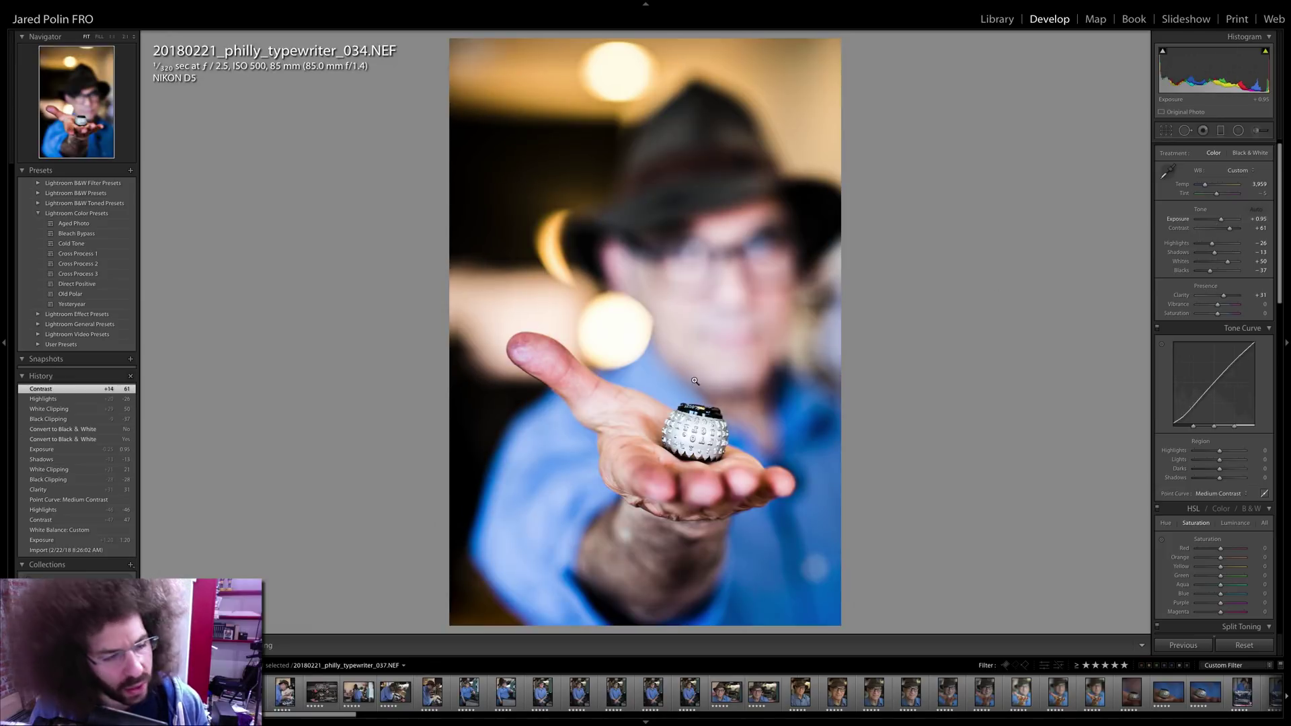
pyautogui.press('Left')
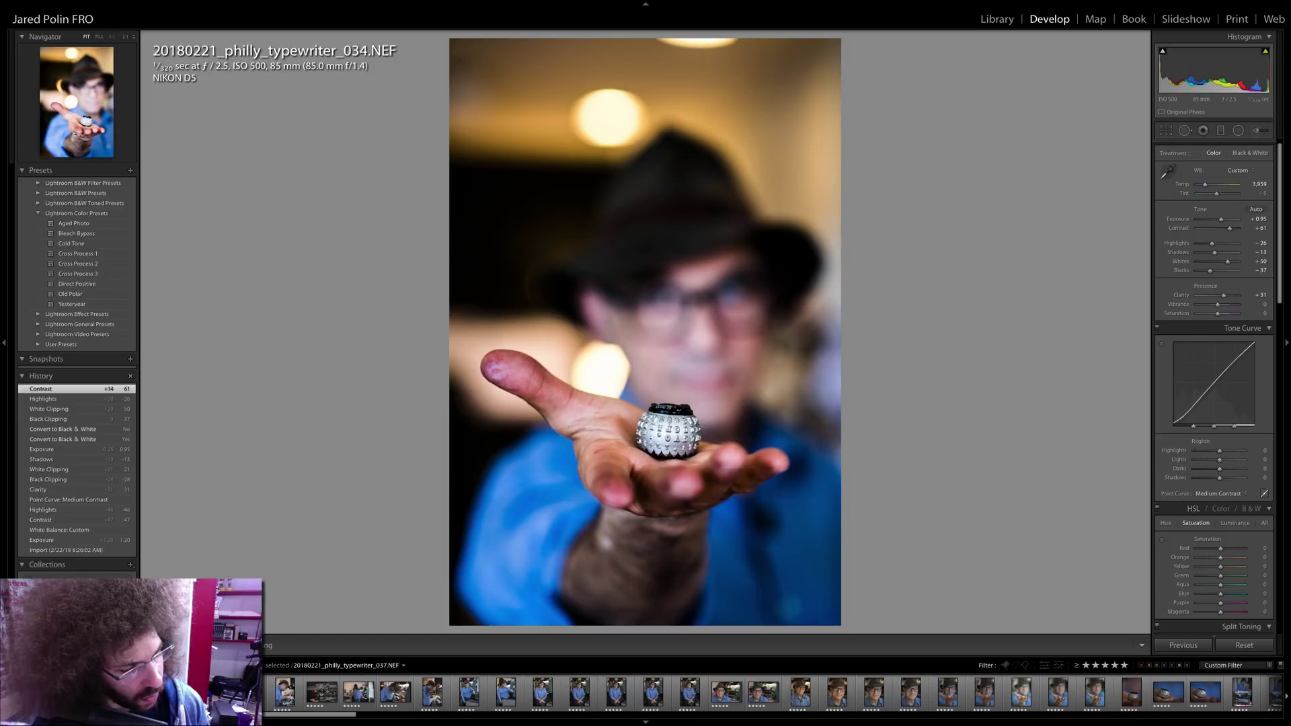
# - Synchronize photo 034's develop settings to the other selected photos again, with Spot Removal excluded
pyautogui.click(1186, 644)
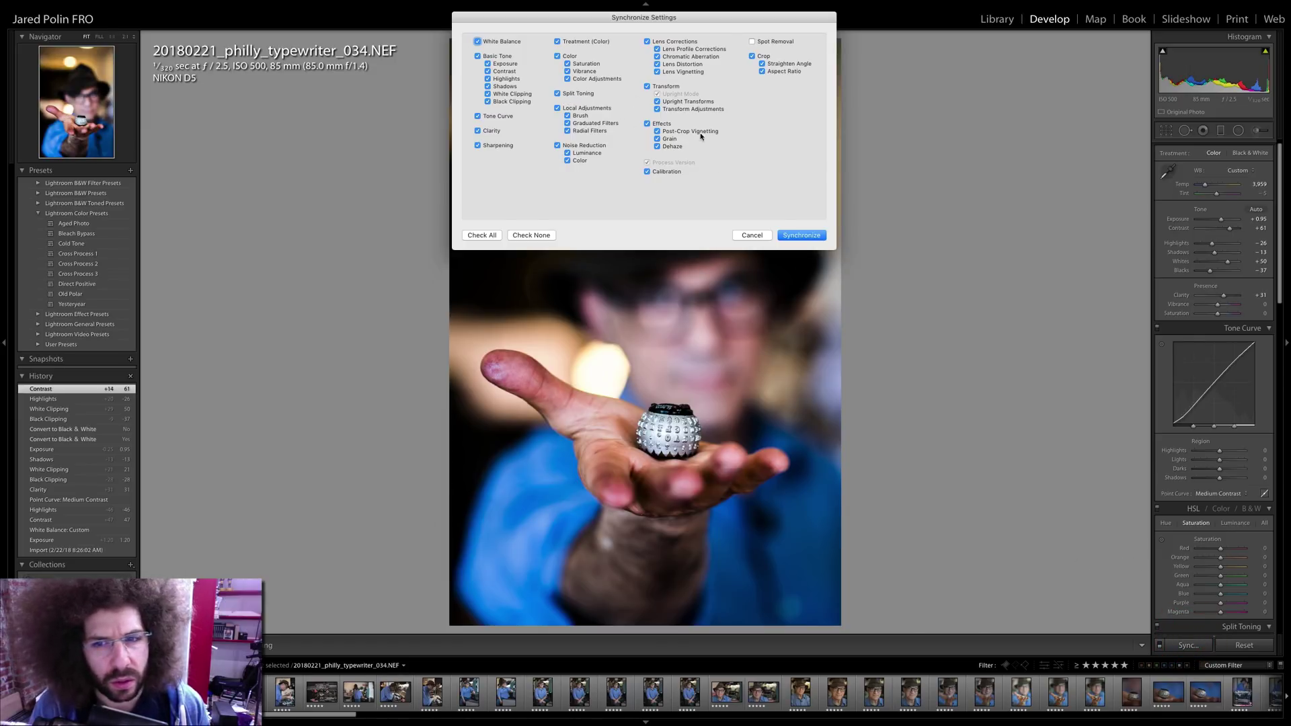
pyautogui.click(791, 233)
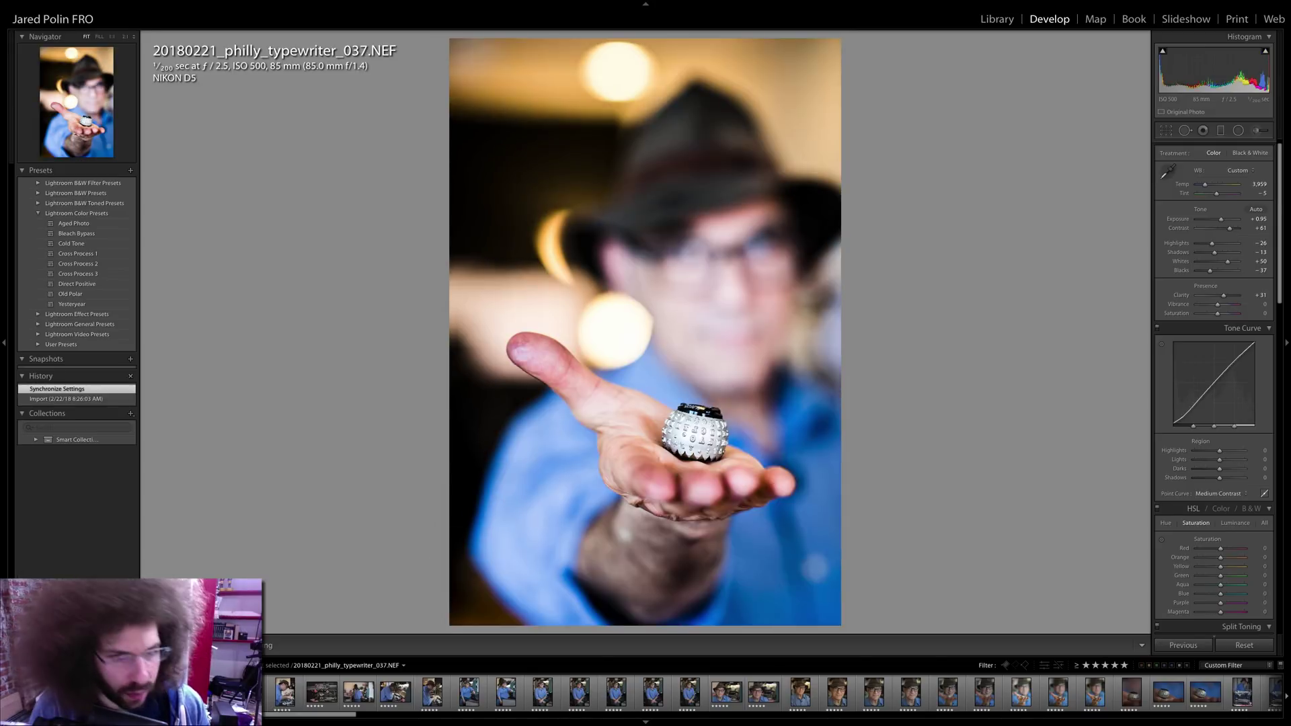
# - Lower the exposure of photo 037 slightly, comparing it with photo 034
pyautogui.hotkey('ctrl', 'z')
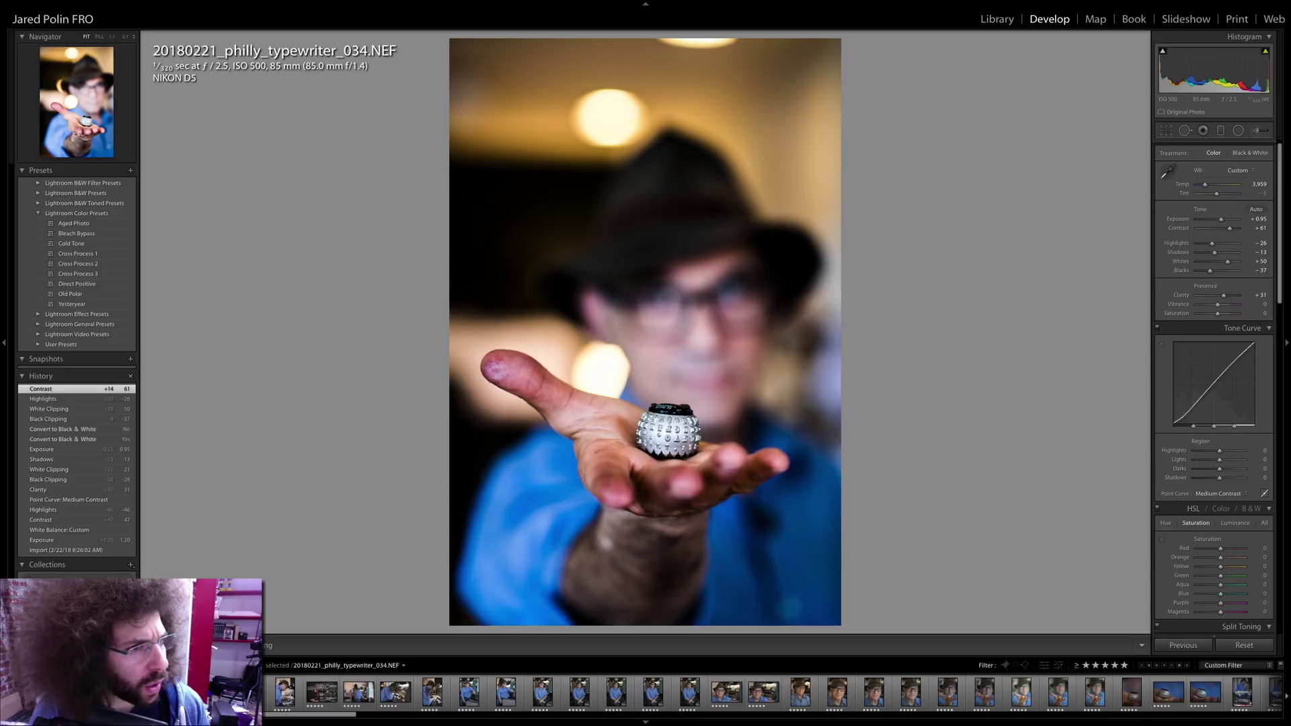
pyautogui.hotkey('ctrl', 'shift', 'z')
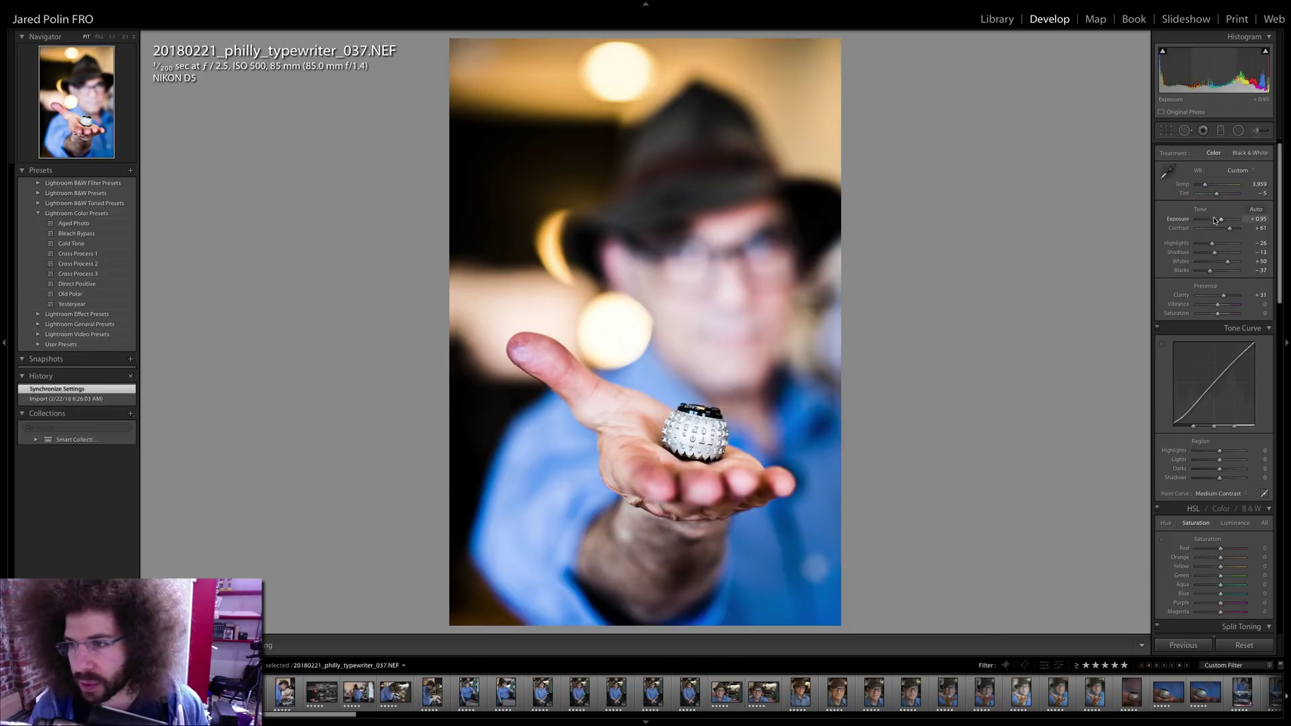
pyautogui.moveTo(1219, 221); pyautogui.dragTo(1218, 220)
pyautogui.press('Left')
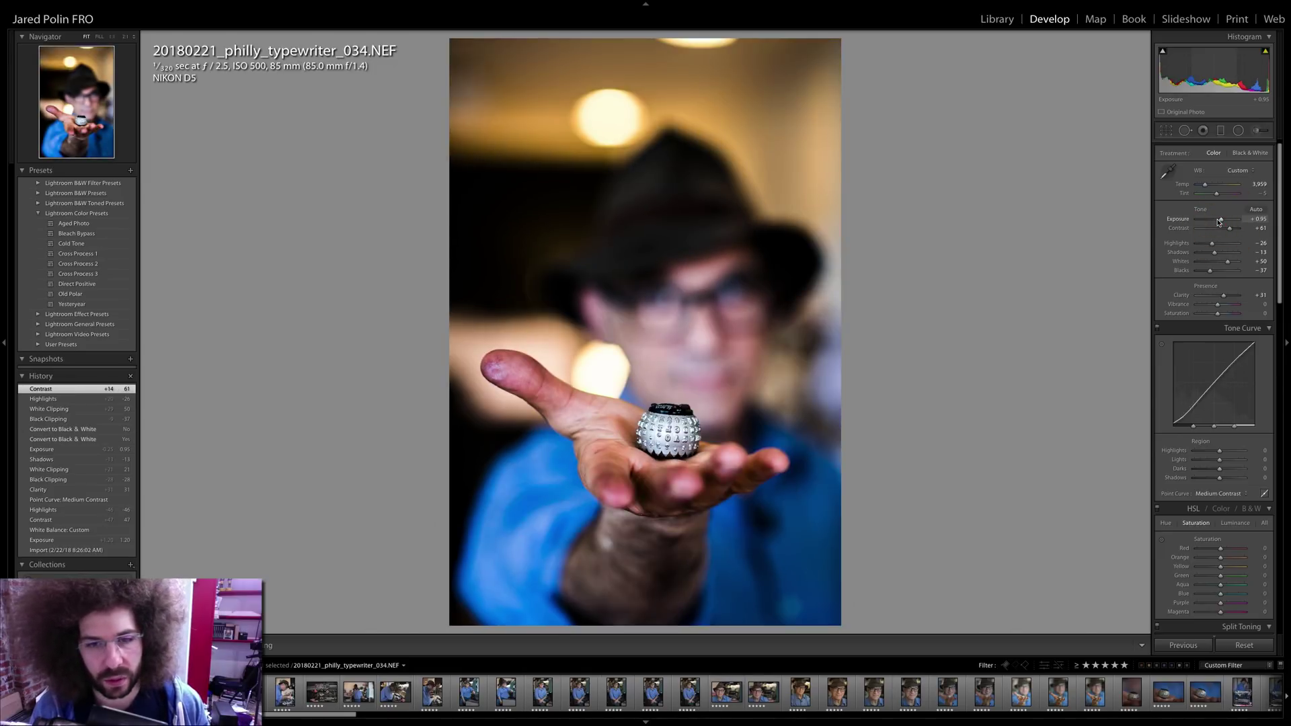
# - Check the sharpness of the typewriter ball in photo 037 at close range
pyautogui.press('Right')
pyautogui.click(693, 421)
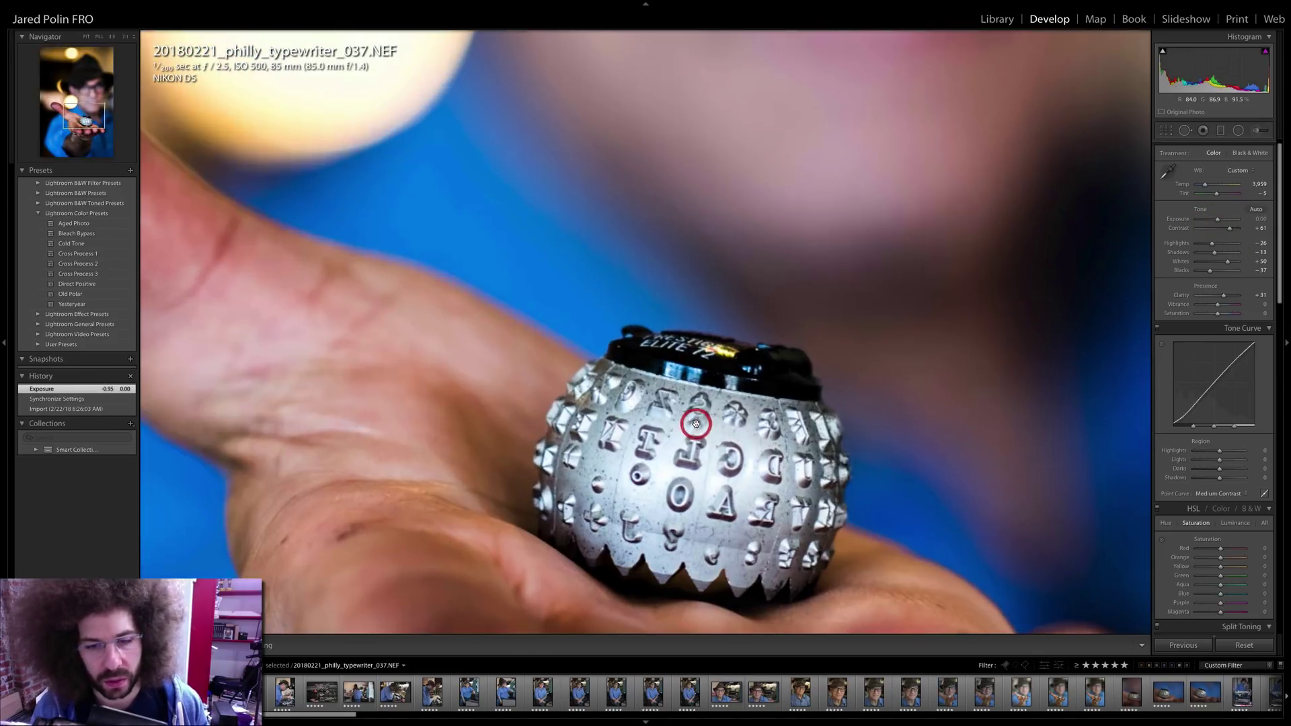
pyautogui.click(658, 382)
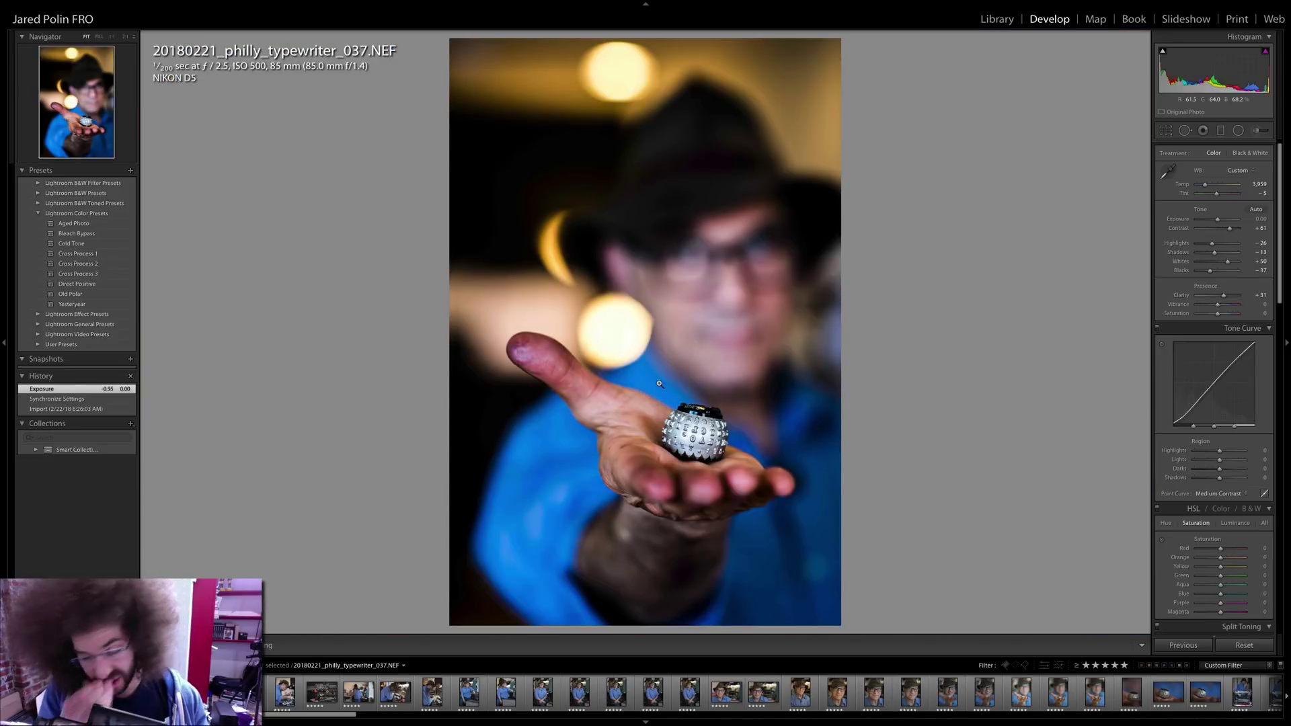
# - Synchronize photo 037's develop settings to photo 043, leaving Spot Removal excluded
pyautogui.press('Right')
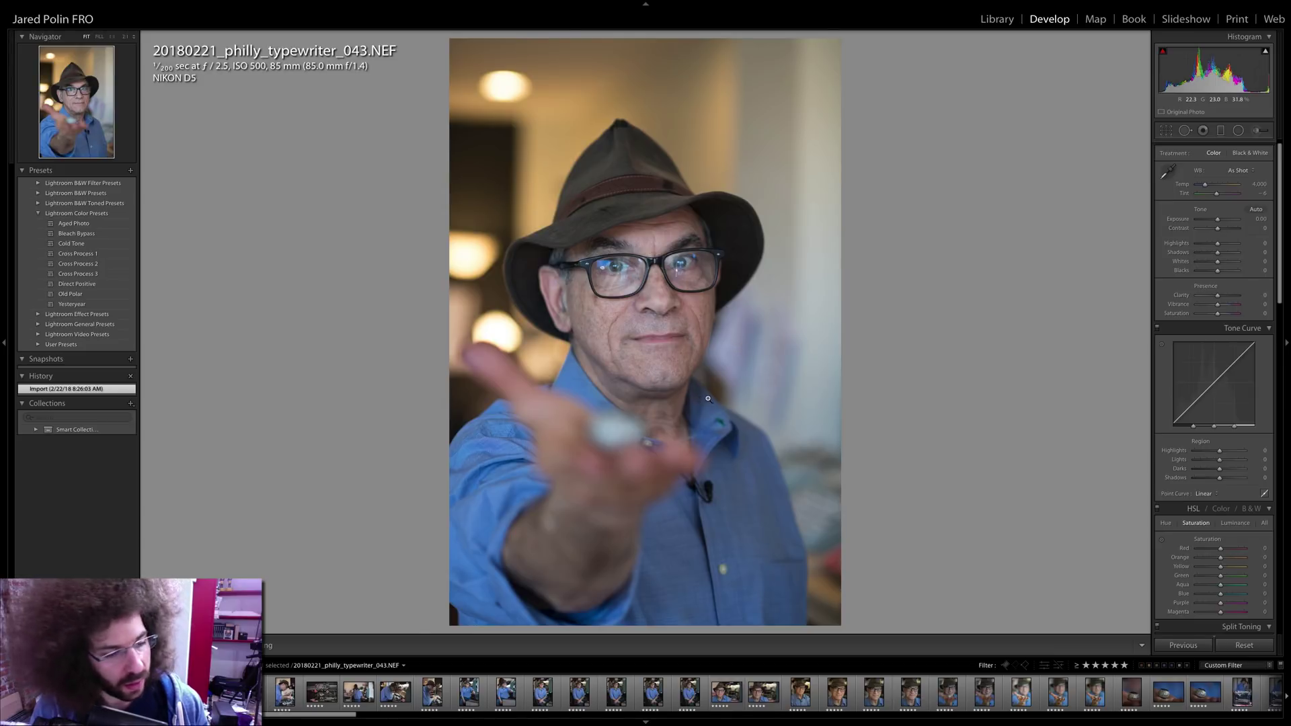
pyautogui.press('Left')
pyautogui.keyDown('shift'); pyautogui.click(246, 693); pyautogui.keyUp('shift')
pyautogui.click(1195, 644)
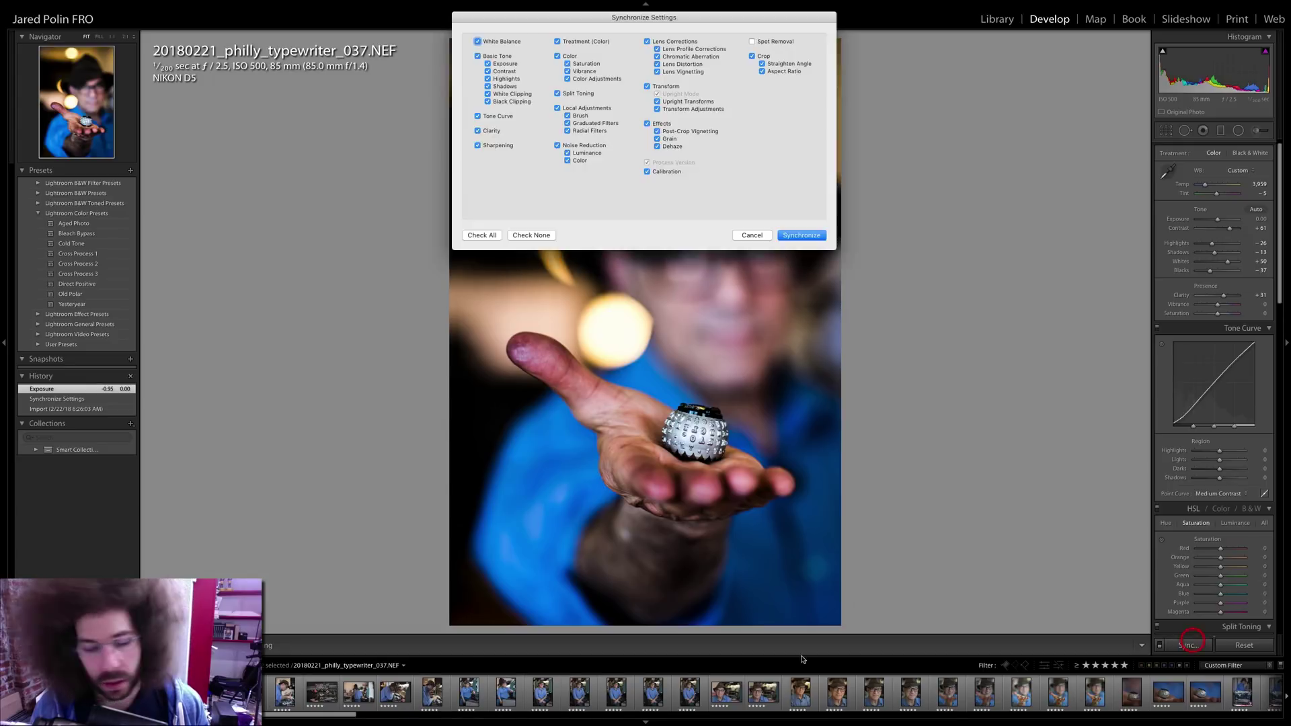
pyautogui.press('Return')
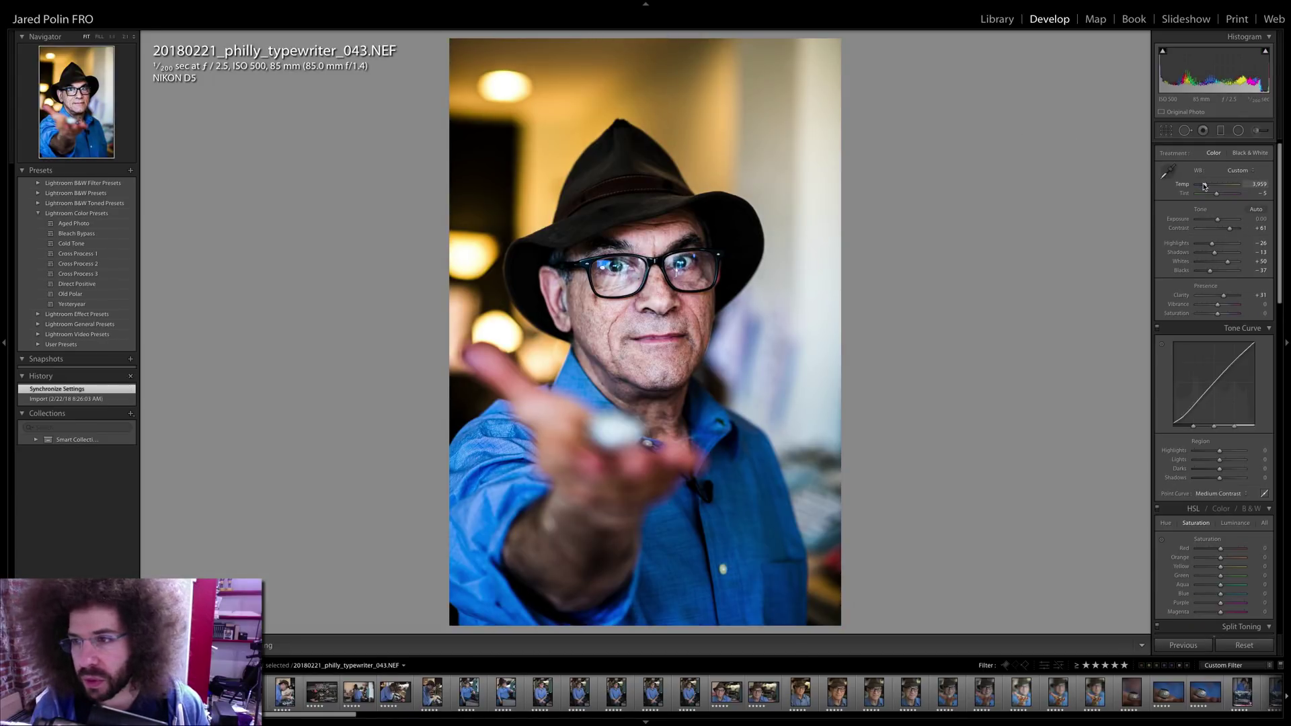
# - Set photo 043's contrast to +28, clarity to +8, shadows to +39 and highlights to −25, and inspect the face close up
pyautogui.click(1223, 230)
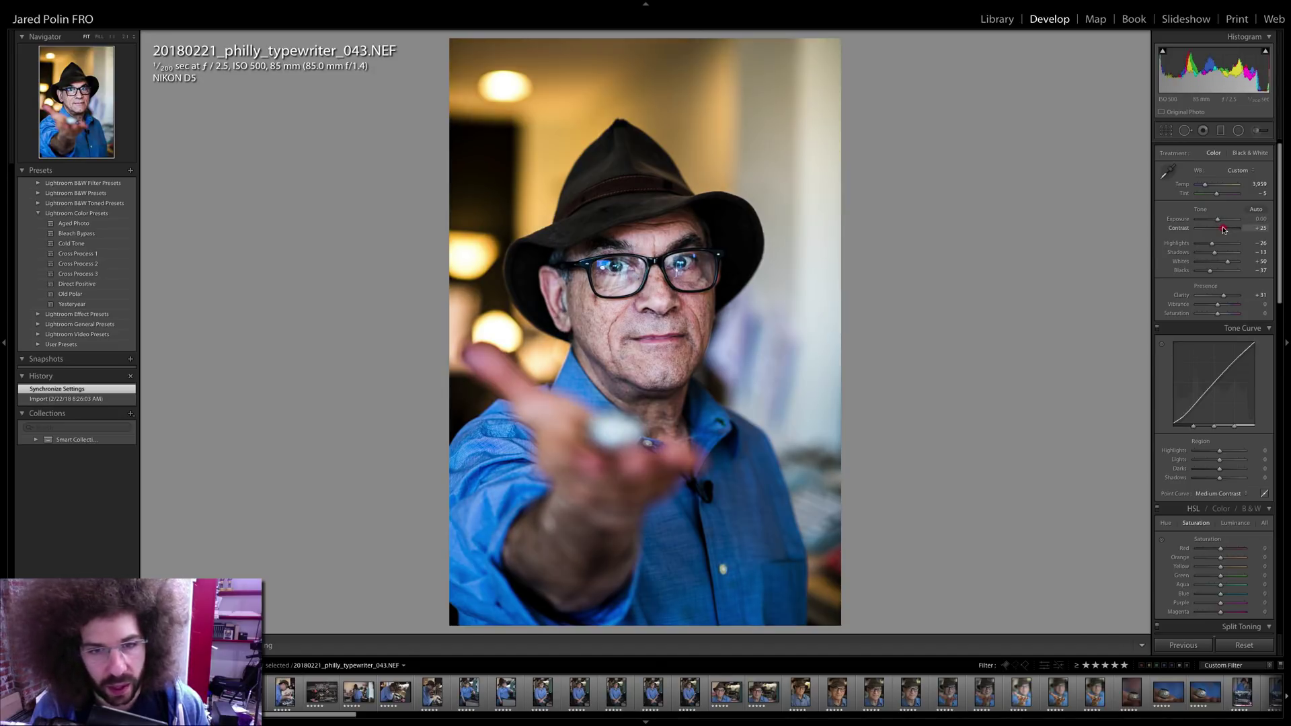
pyautogui.click(1217, 296)
pyautogui.moveTo(1218, 298); pyautogui.dragTo(1221, 297)
pyautogui.click(1222, 253)
pyautogui.moveTo(1222, 252); pyautogui.dragTo(1211, 244)
pyautogui.click(616, 250)
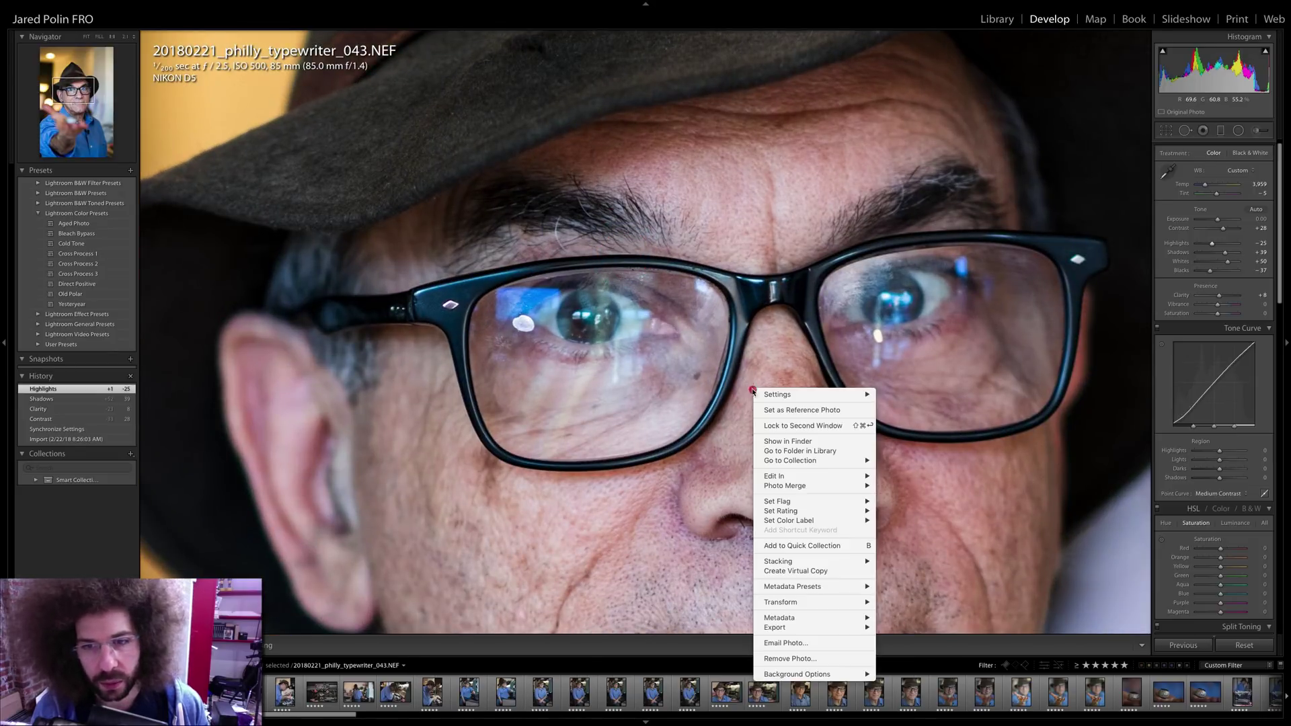
pyautogui.click(696, 241)
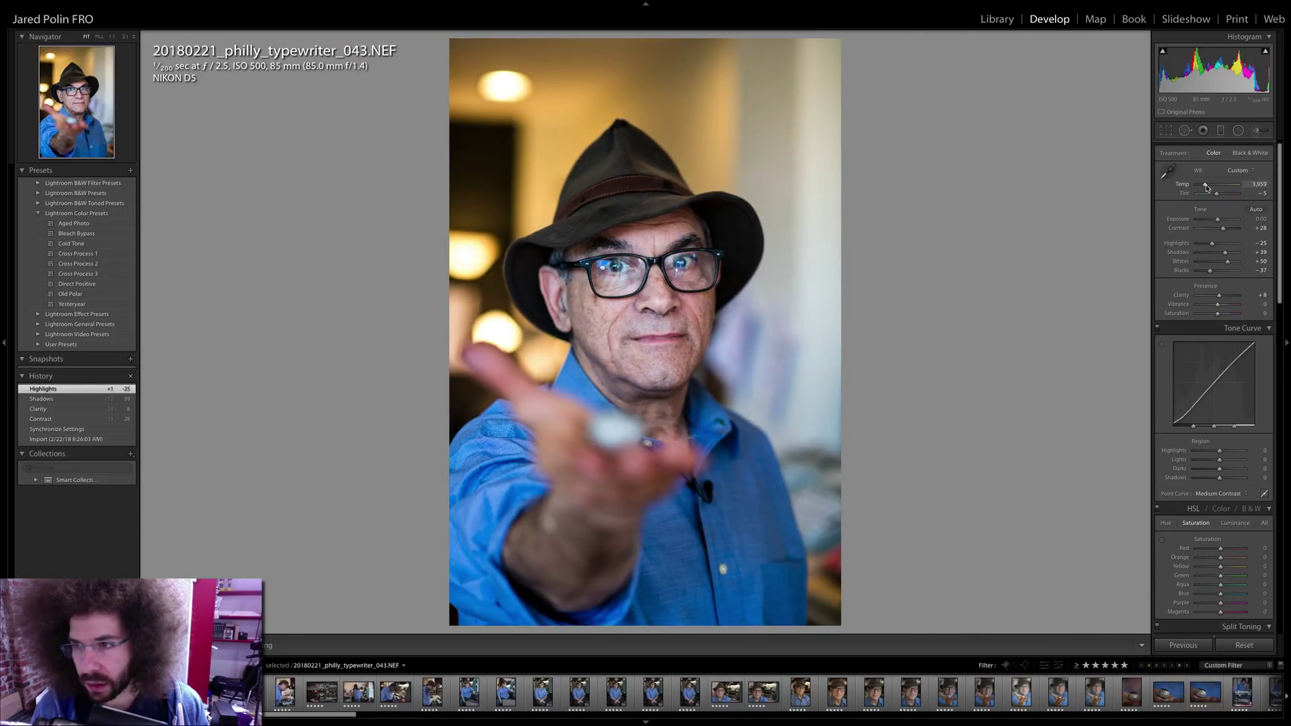
# - Set photo 043's temperature to 4,320 and tint to −1, and check the result on the face
pyautogui.moveTo(1204, 184); pyautogui.dragTo(1218, 197)
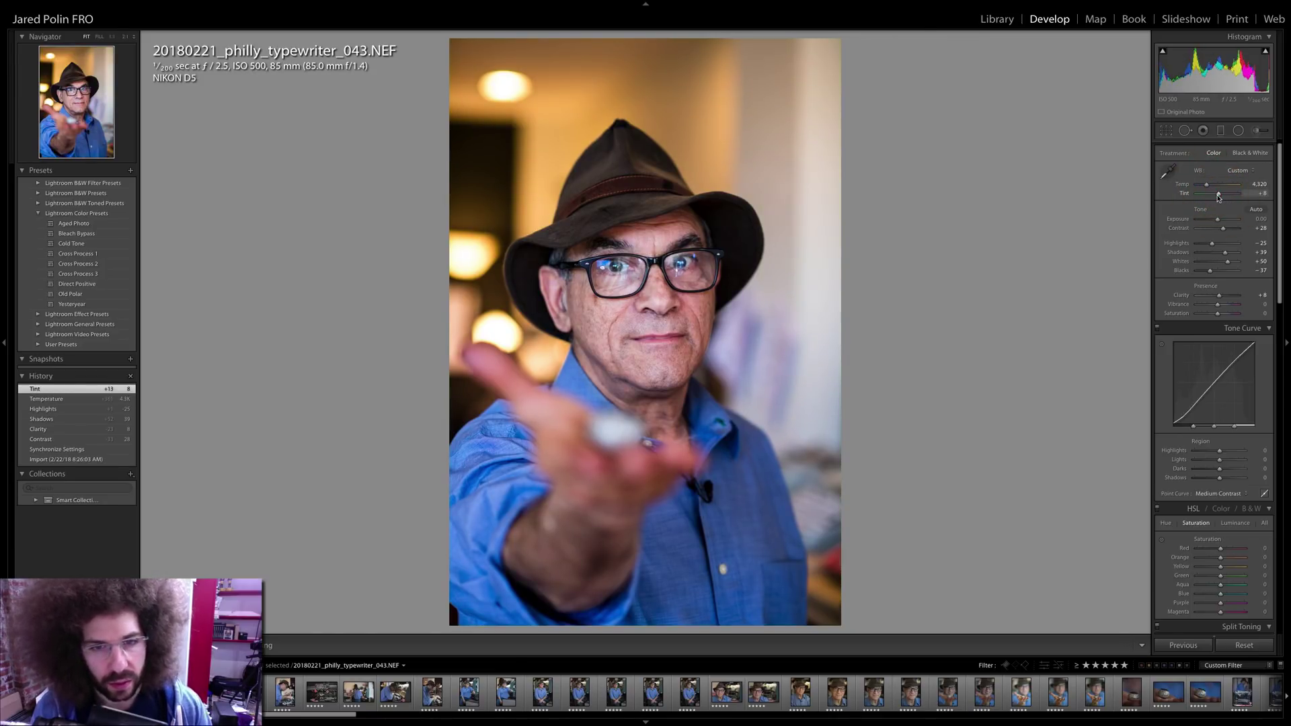
pyautogui.hotkey('ctrl', 'z')
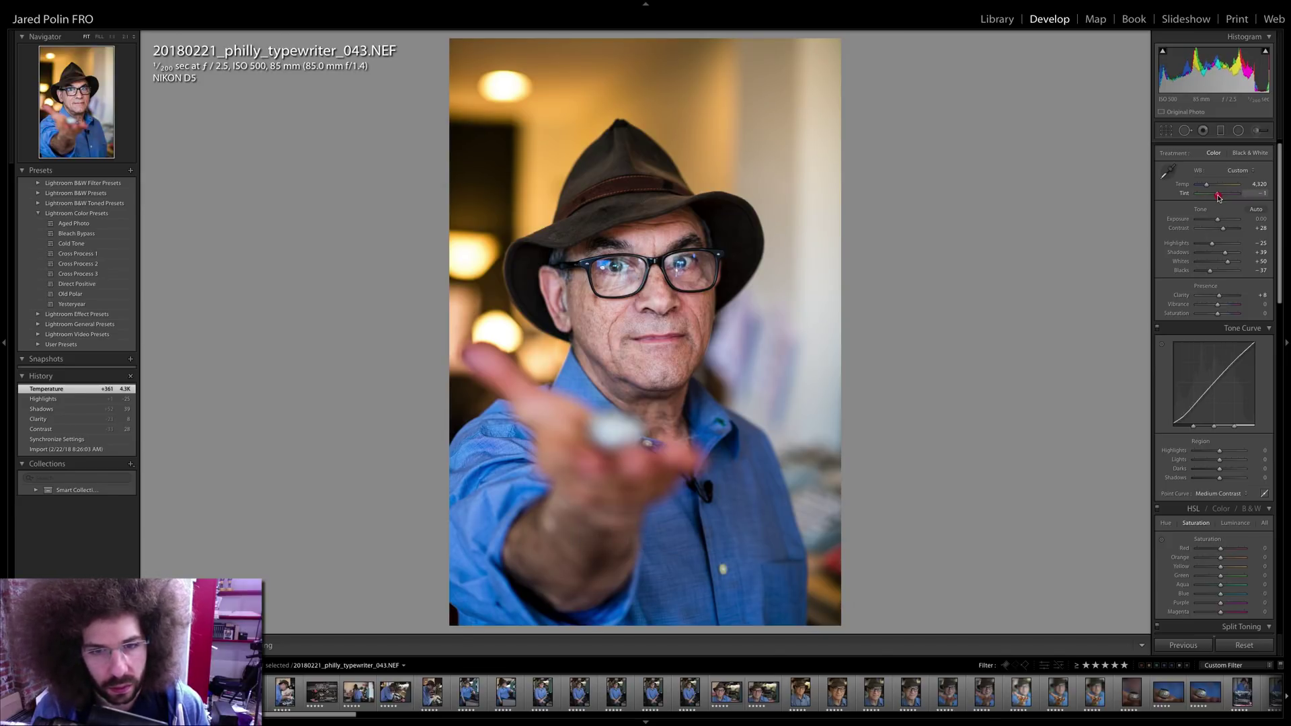
pyautogui.moveTo(1218, 197); pyautogui.dragTo(1218, 195)
pyautogui.click(619, 267)
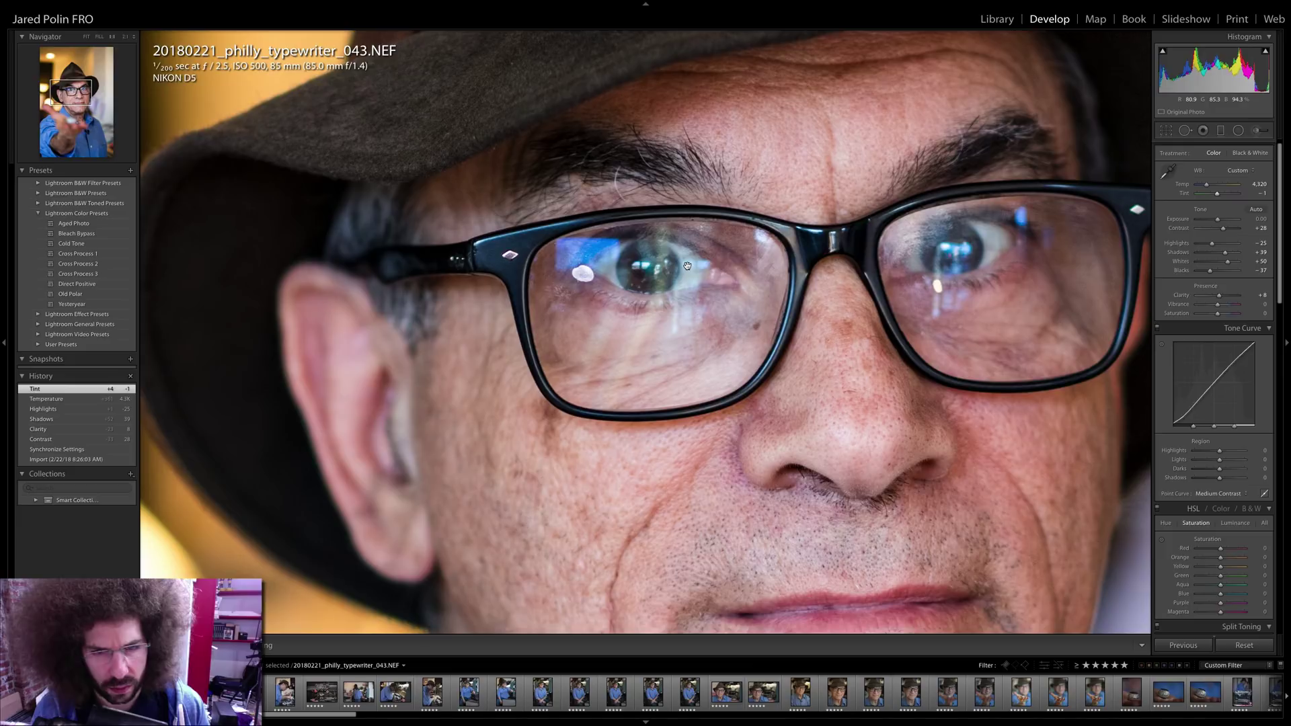
pyautogui.click(687, 266)
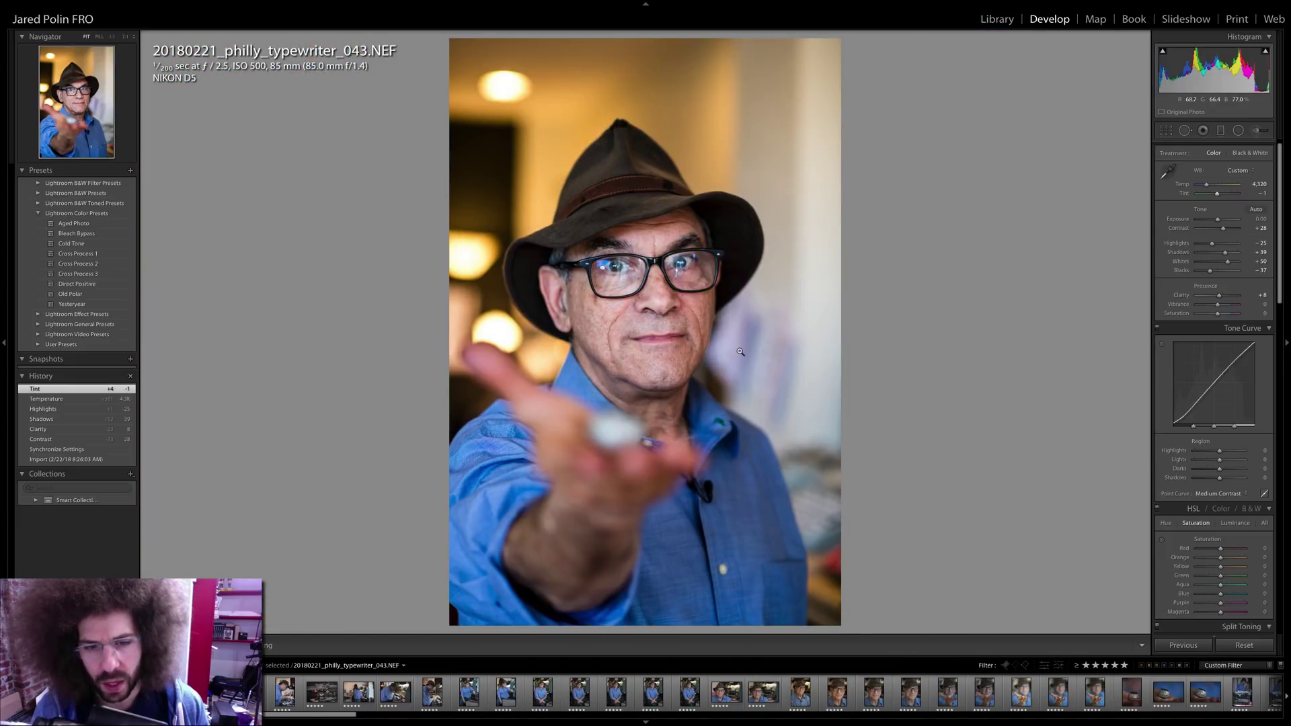
# - Adjust the exposure and contrast and lower the highlights of photo 037, comparing it with photo 043
pyautogui.press('Left')
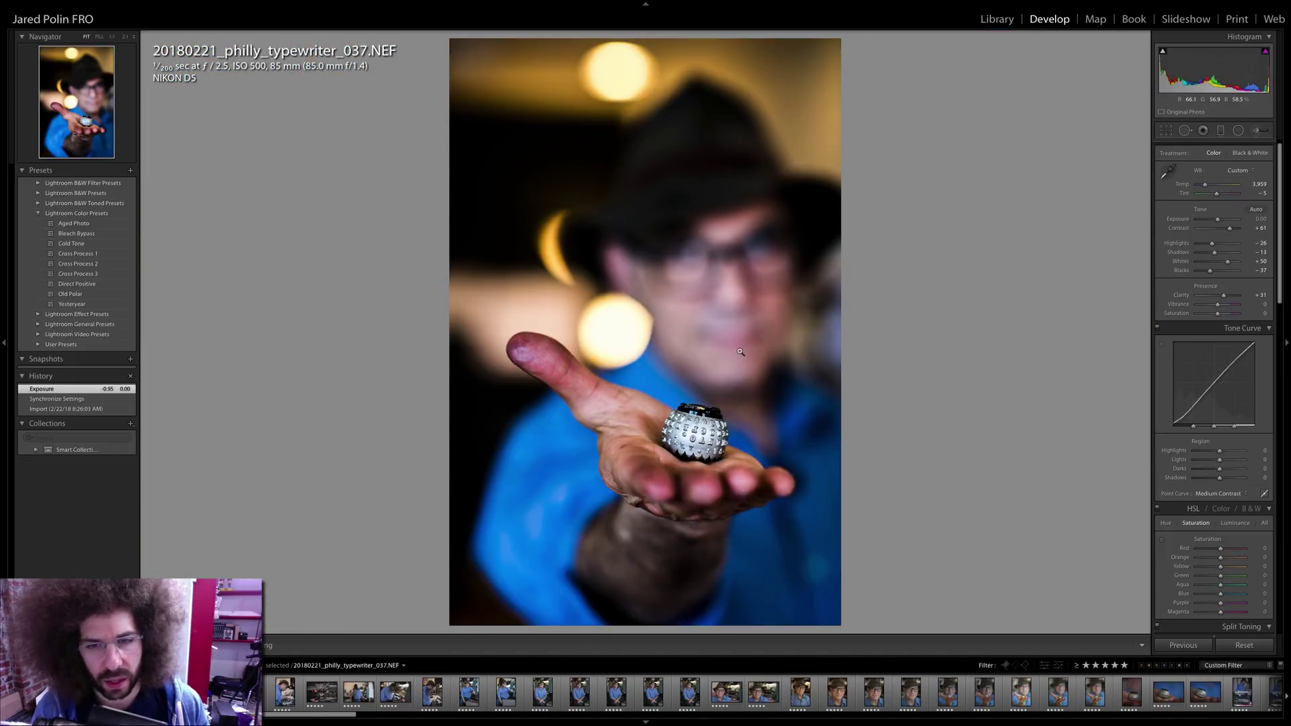
pyautogui.press('Right')
pyautogui.press('Left')
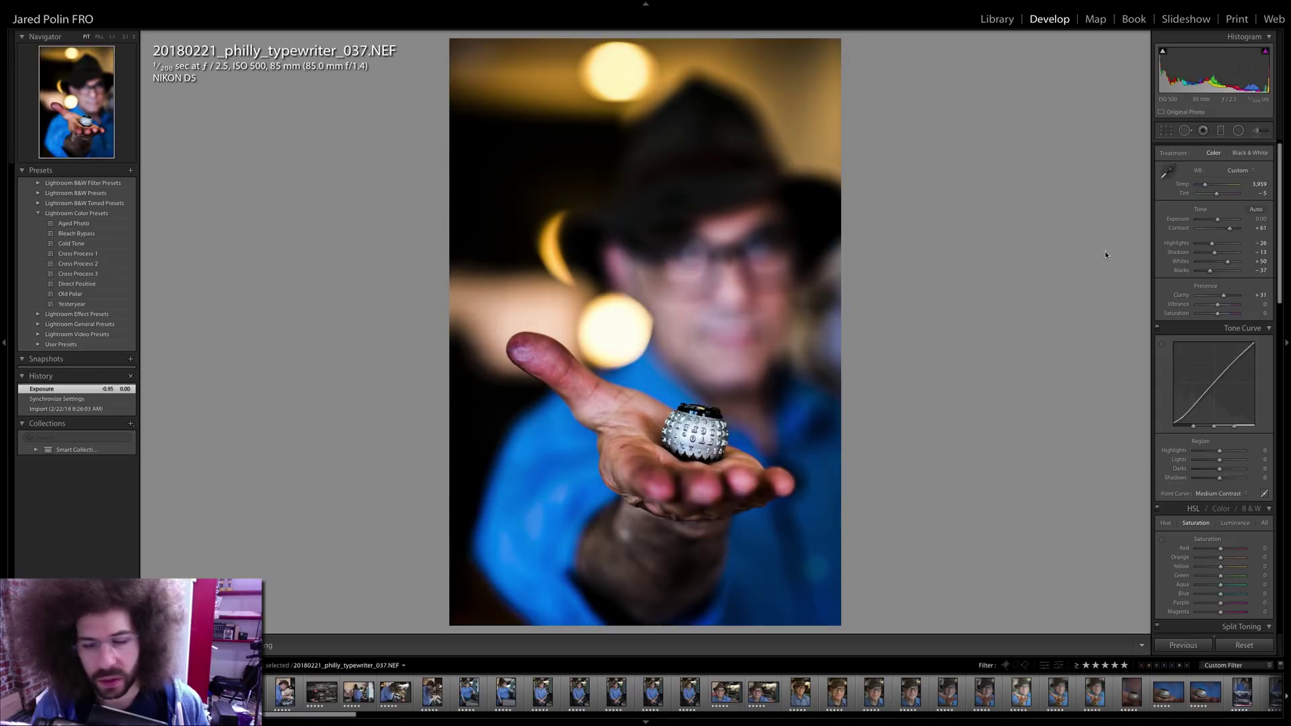
pyautogui.moveTo(1217, 220); pyautogui.dragTo(1231, 231)
pyautogui.moveTo(1212, 243); pyautogui.dragTo(1207, 245)
pyautogui.press('Right')
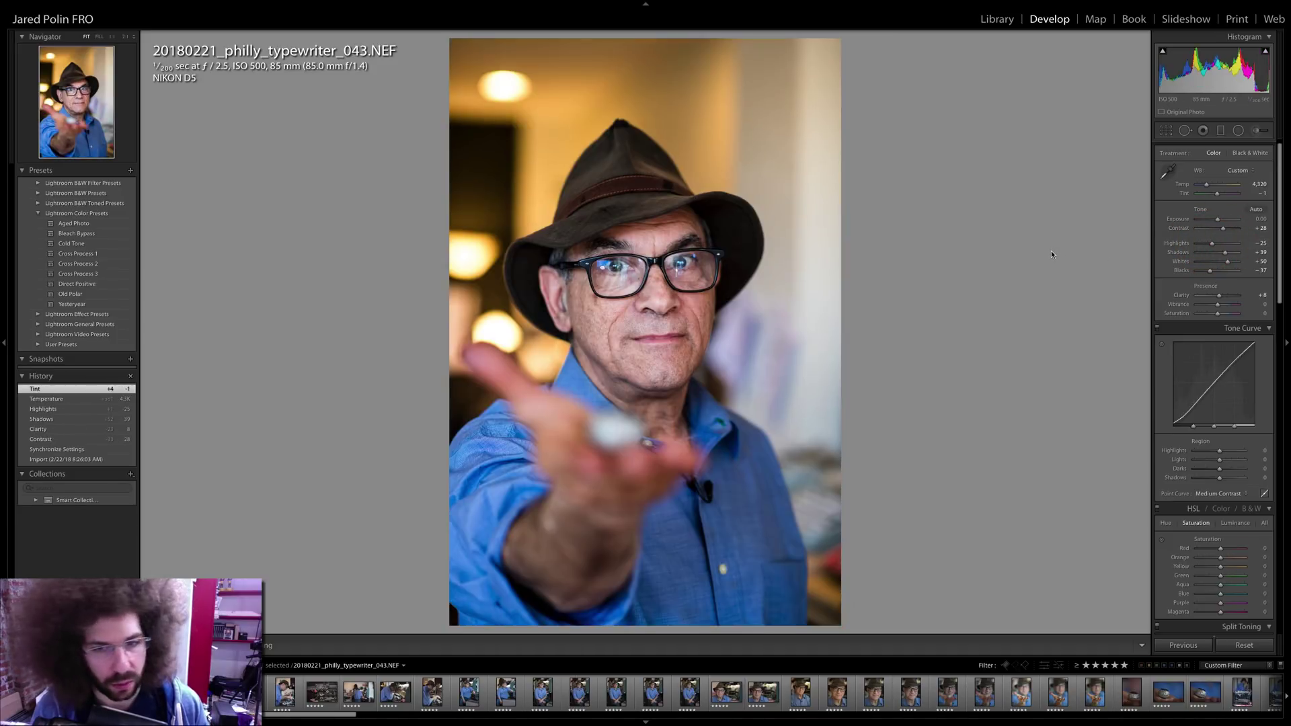
# - Raise photo 043's contrast to +44 and clarity to +13
pyautogui.press('Left')
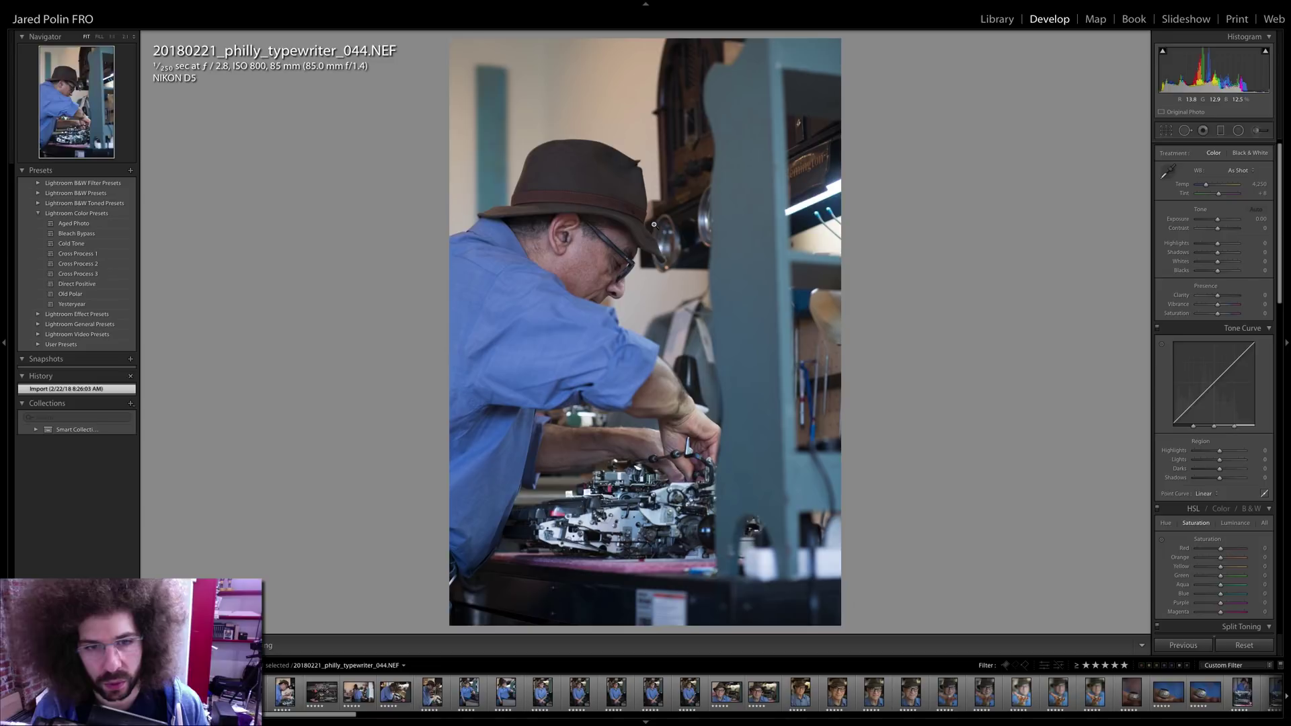
pyautogui.press('Right')
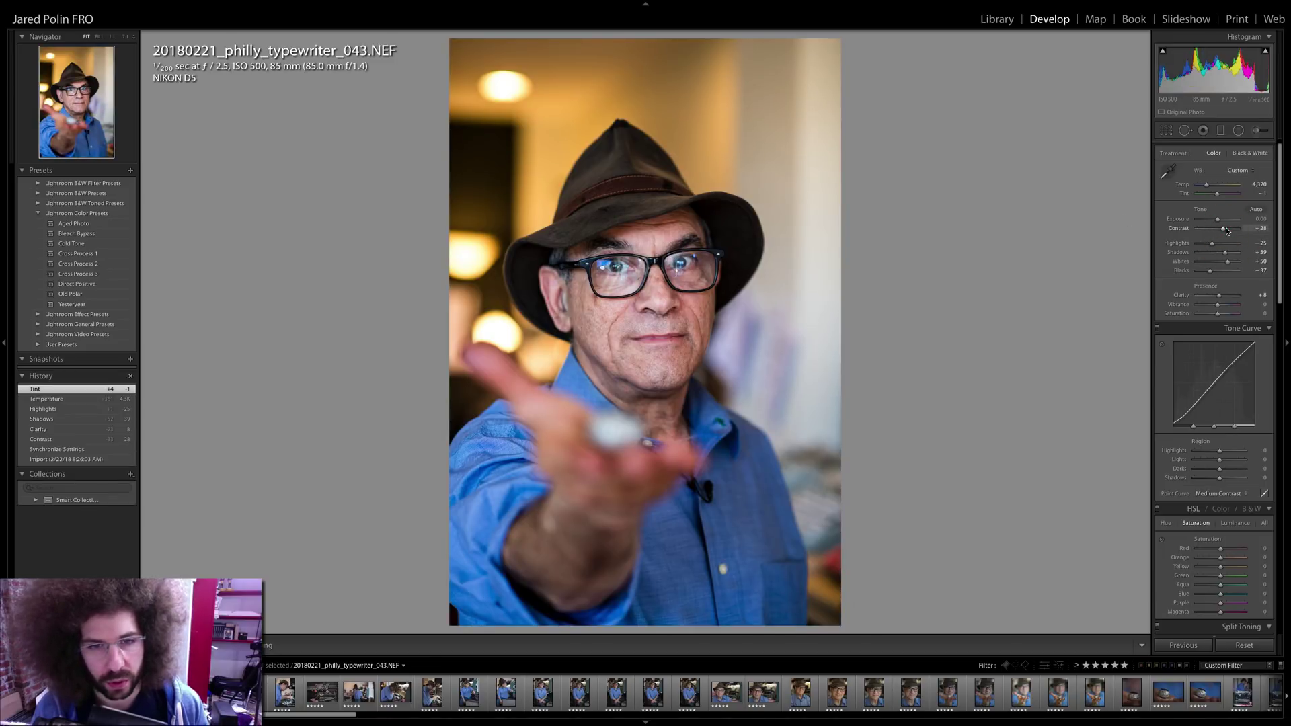
pyautogui.moveTo(1229, 232); pyautogui.dragTo(1233, 232)
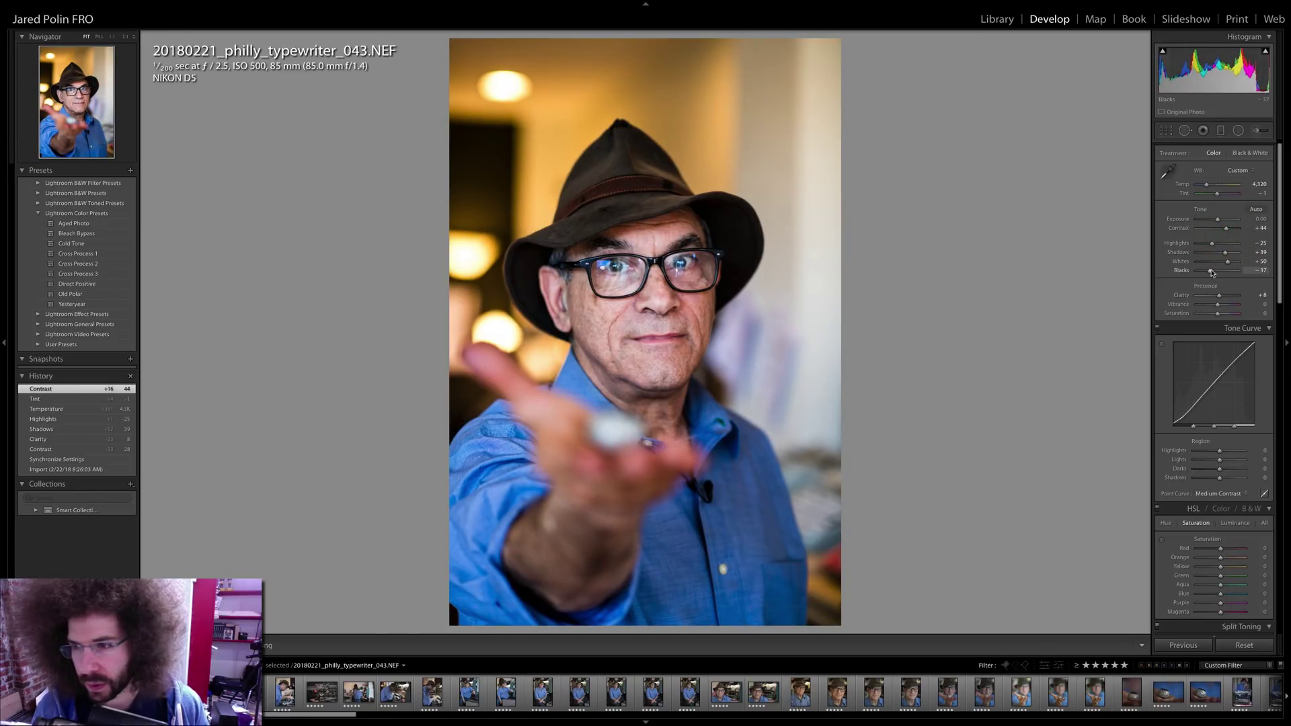
pyautogui.moveTo(1219, 296); pyautogui.dragTo(1220, 296)
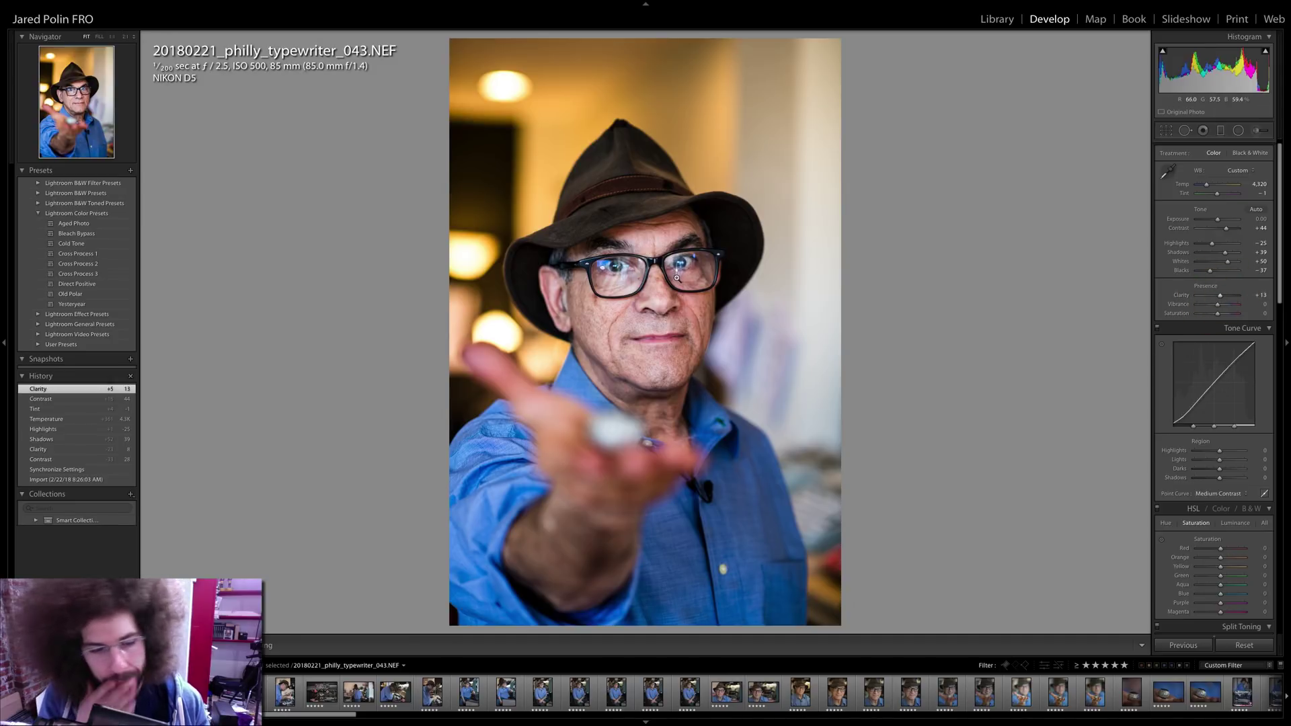
# - Inspect the man's face and the typewriter parts in photo 044 close up for sharpness
pyautogui.press('Right')
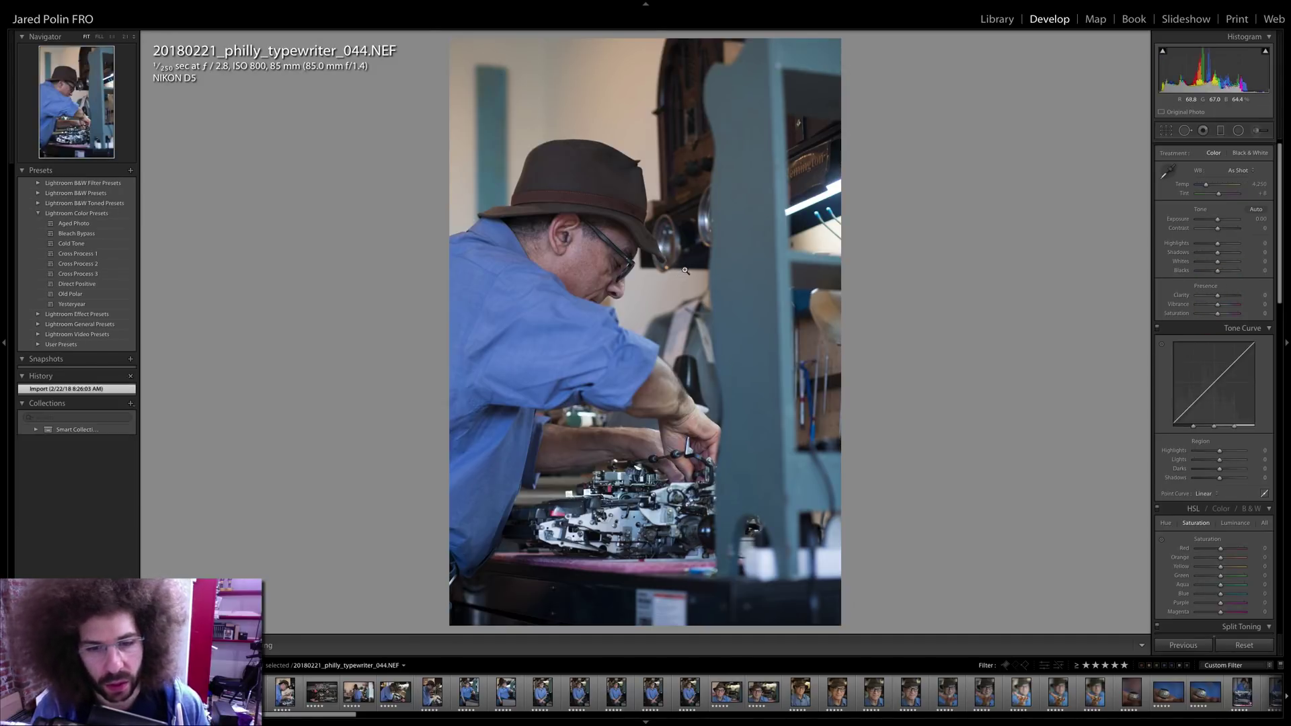
pyautogui.click(623, 265)
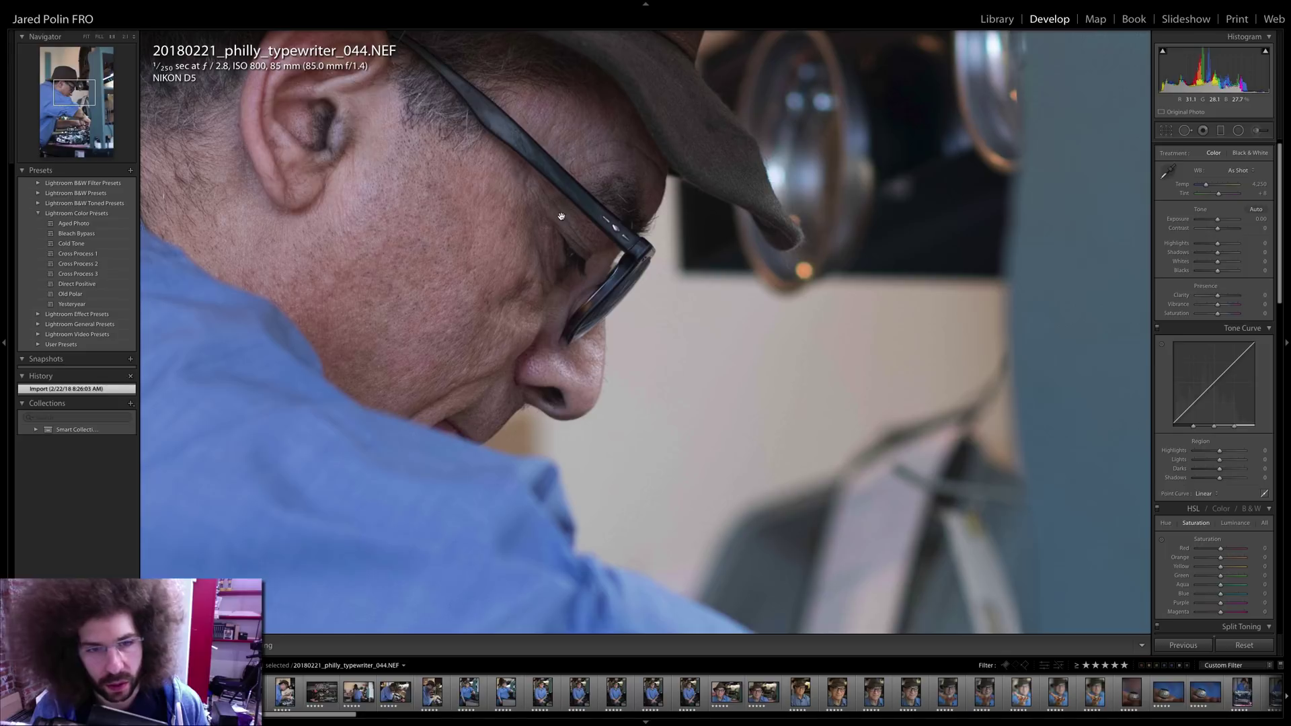
pyautogui.click(623, 265)
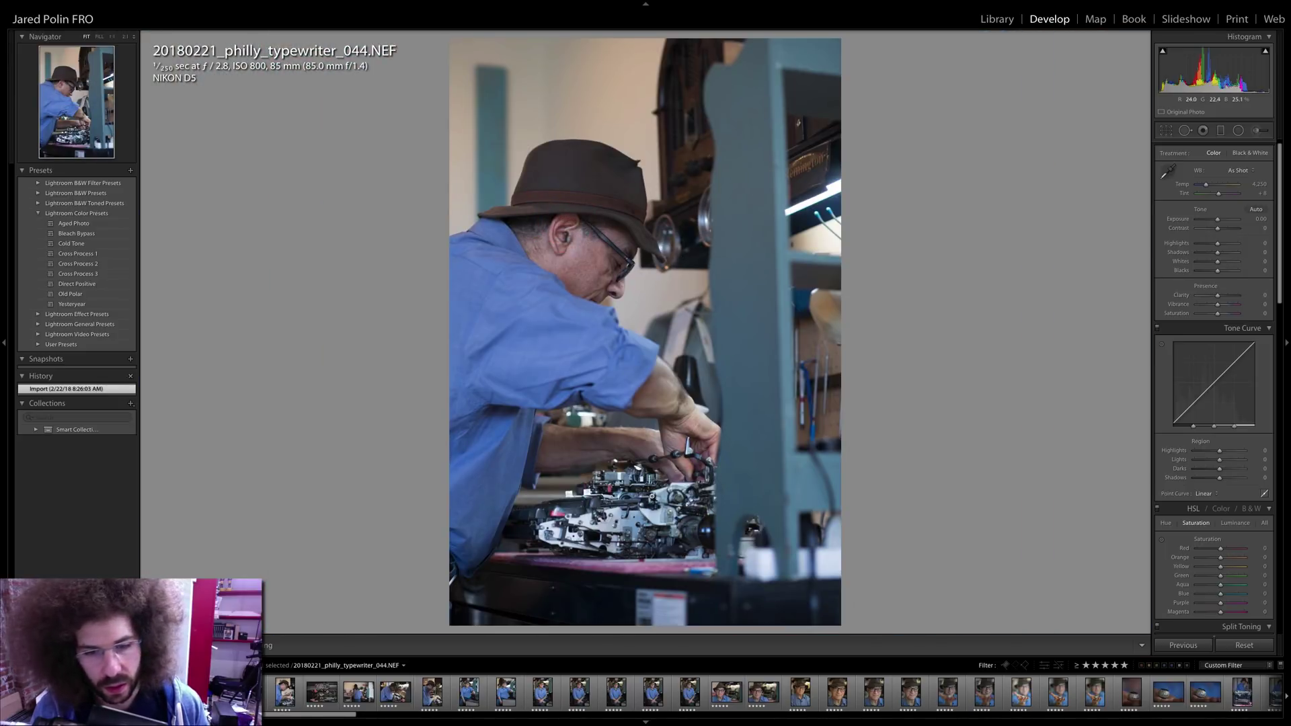
pyautogui.click(603, 537)
pyautogui.moveTo(783, 269); pyautogui.dragTo(698, 466)
pyautogui.click(834, 276)
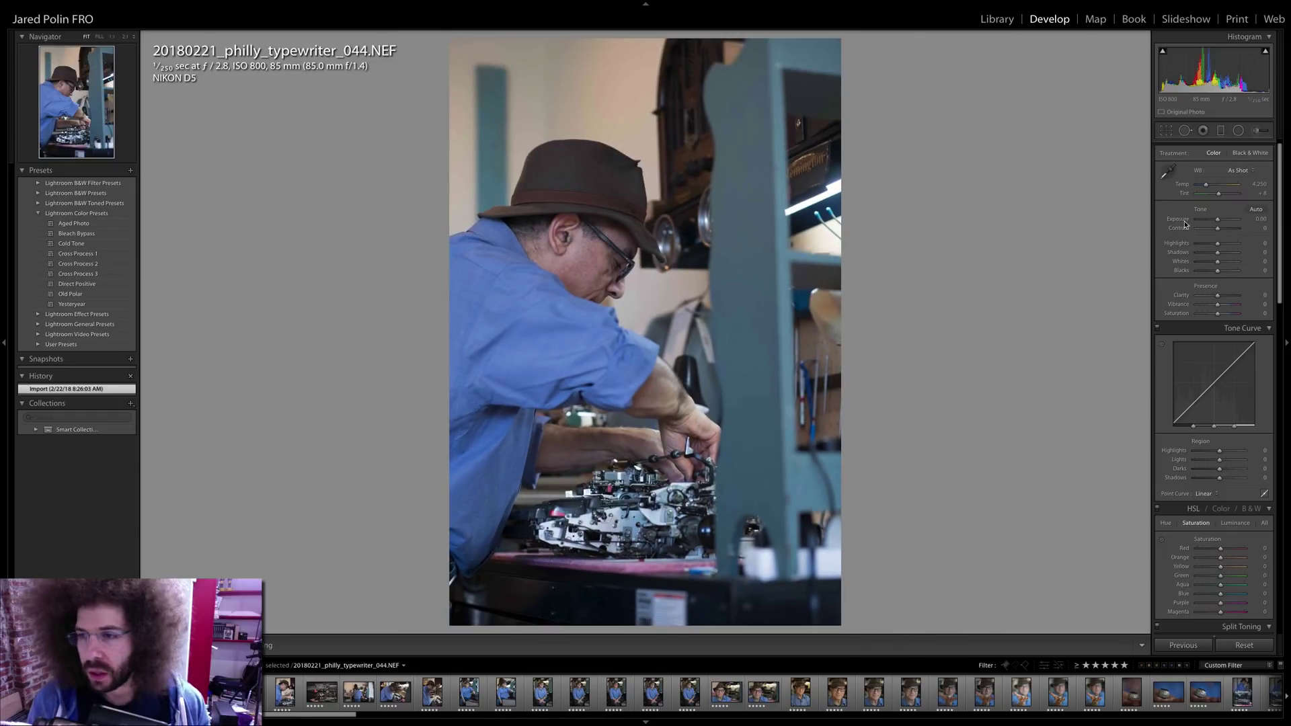
# - Preview photo 044 in black and white, return it to color, and set its exposure to +0.55 and contrast to +30
pyautogui.click(1245, 155)
pyautogui.click(1214, 153)
pyautogui.moveTo(1216, 220); pyautogui.dragTo(1223, 229)
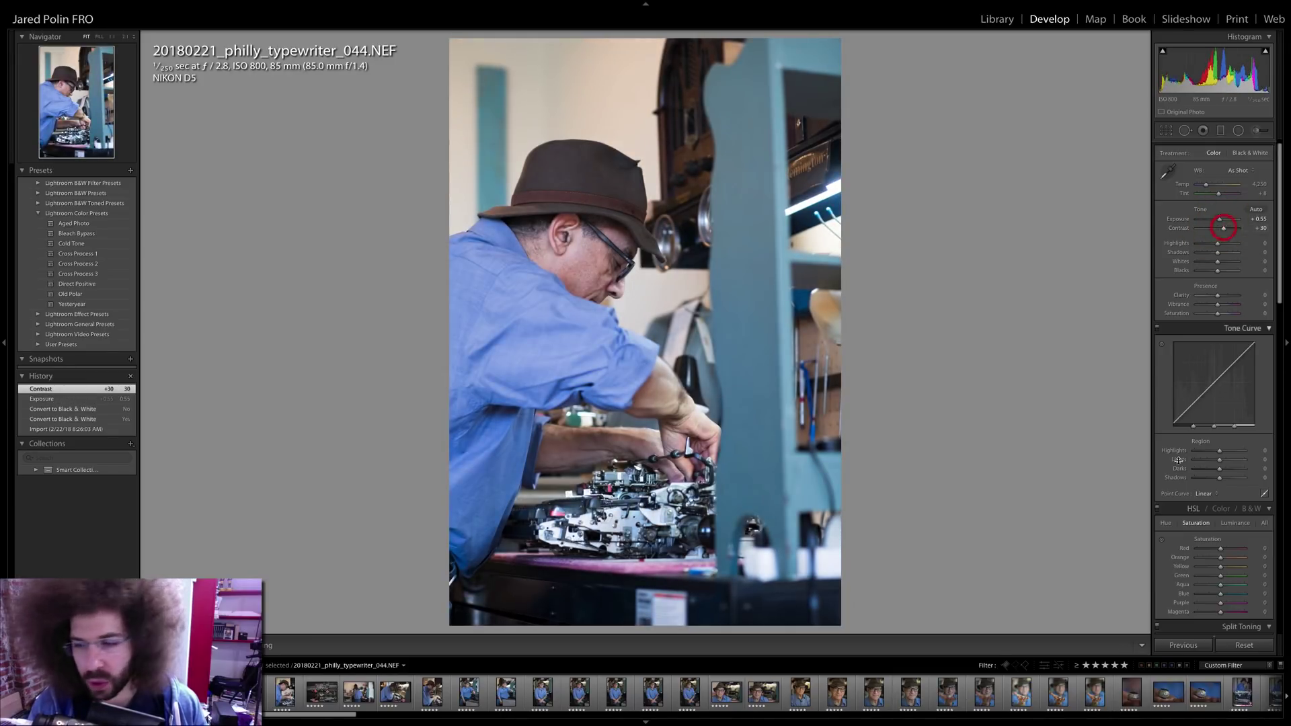
# - Apply the Medium Contrast point curve to photo 044 and set its clarity to +31 and blacks to −38
pyautogui.click(1203, 498)
pyautogui.click(1203, 502)
pyautogui.moveTo(1216, 299); pyautogui.dragTo(1210, 275)
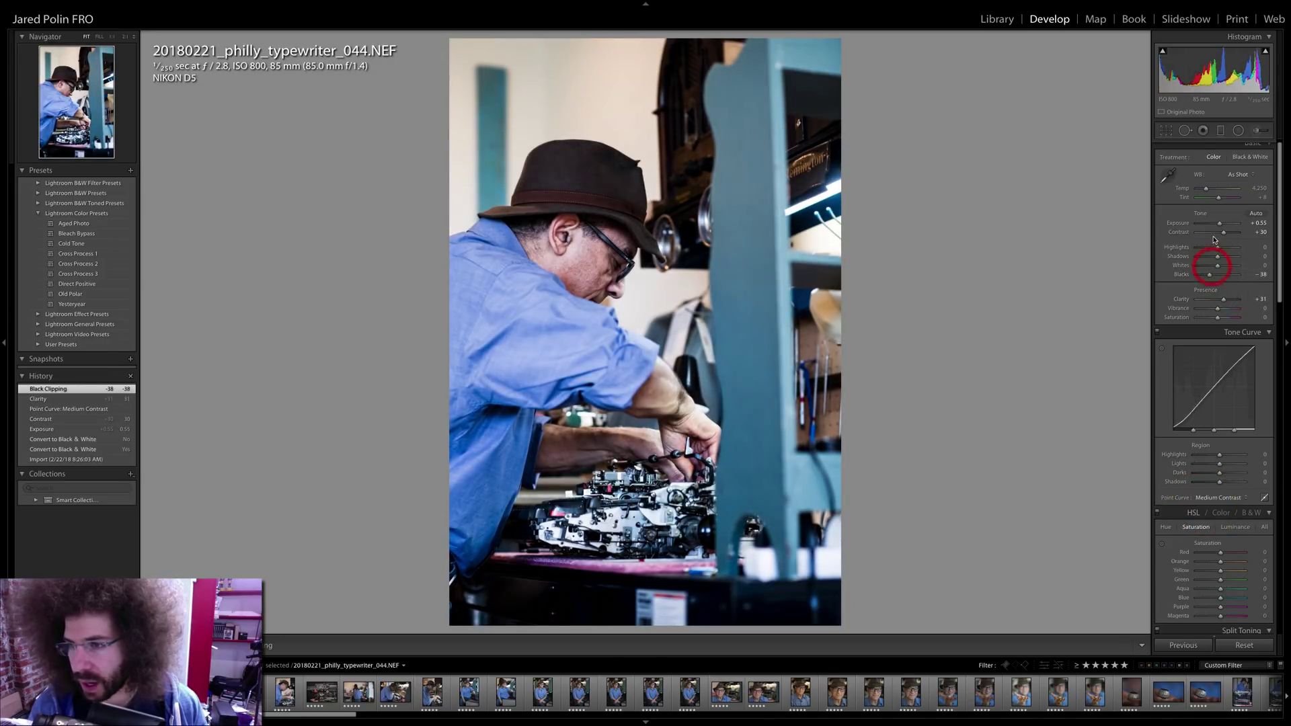
# - Set photo 044's exposure to +0.60, highlights to −35, shadows to +34 and temperature to about 4,960, and preview it in black and white
pyautogui.moveTo(1219, 225); pyautogui.dragTo(1224, 256)
pyautogui.moveTo(1206, 189); pyautogui.dragTo(1209, 192)
pyautogui.click(1239, 157)
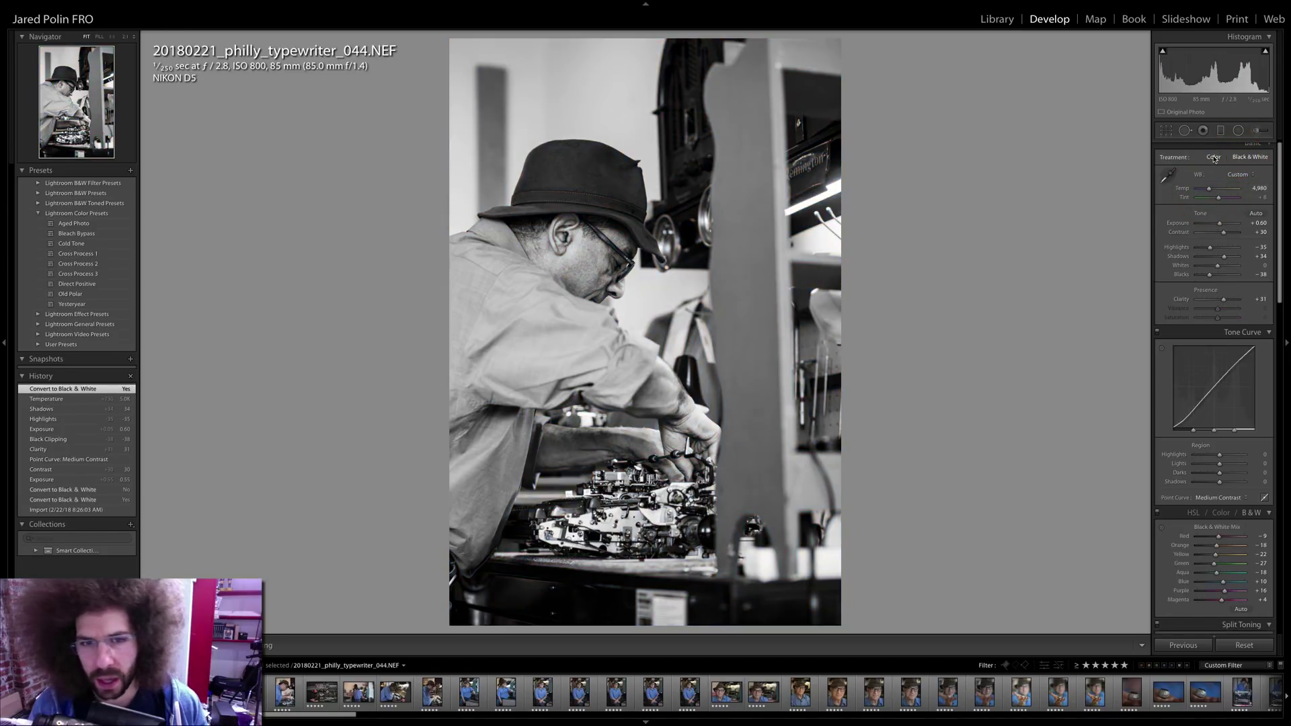
pyautogui.click(1214, 159)
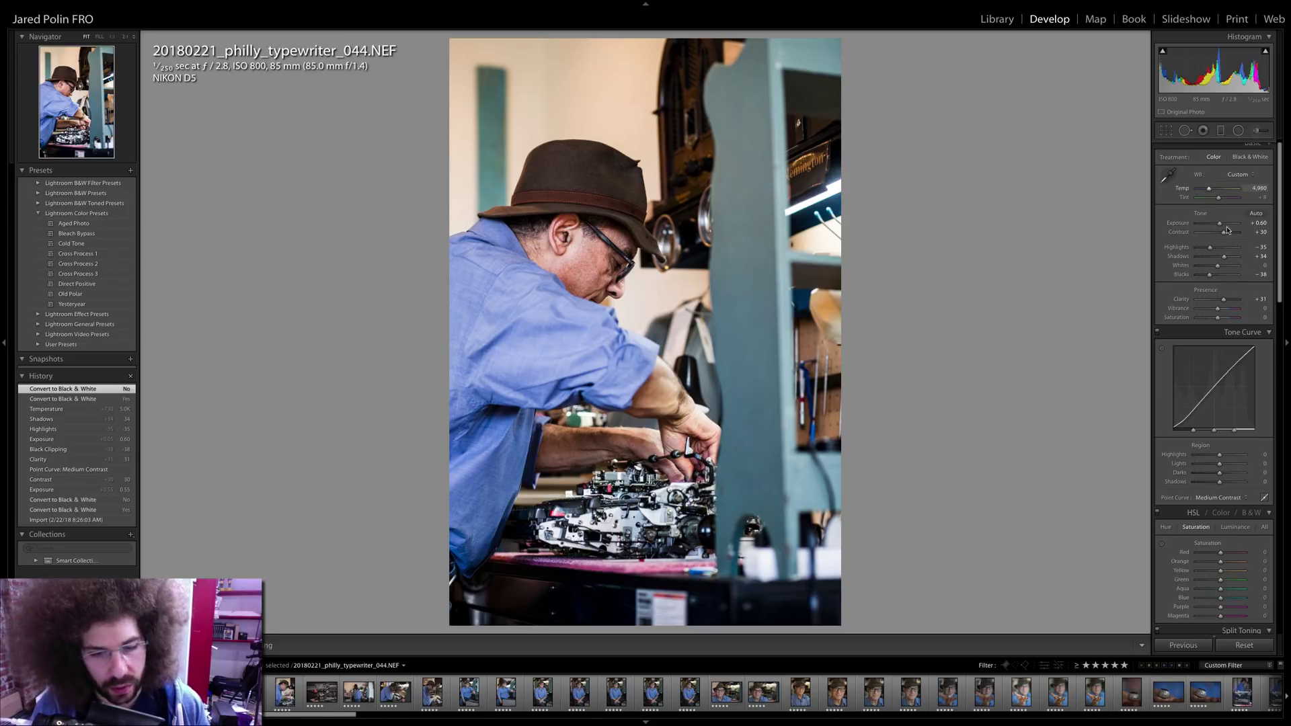
# - Set photo 044's highlights to −14 and whites to +1, then compare its color and black-and-white versions, keeping color
pyautogui.click(1215, 249)
pyautogui.moveTo(1215, 249); pyautogui.dragTo(1220, 266)
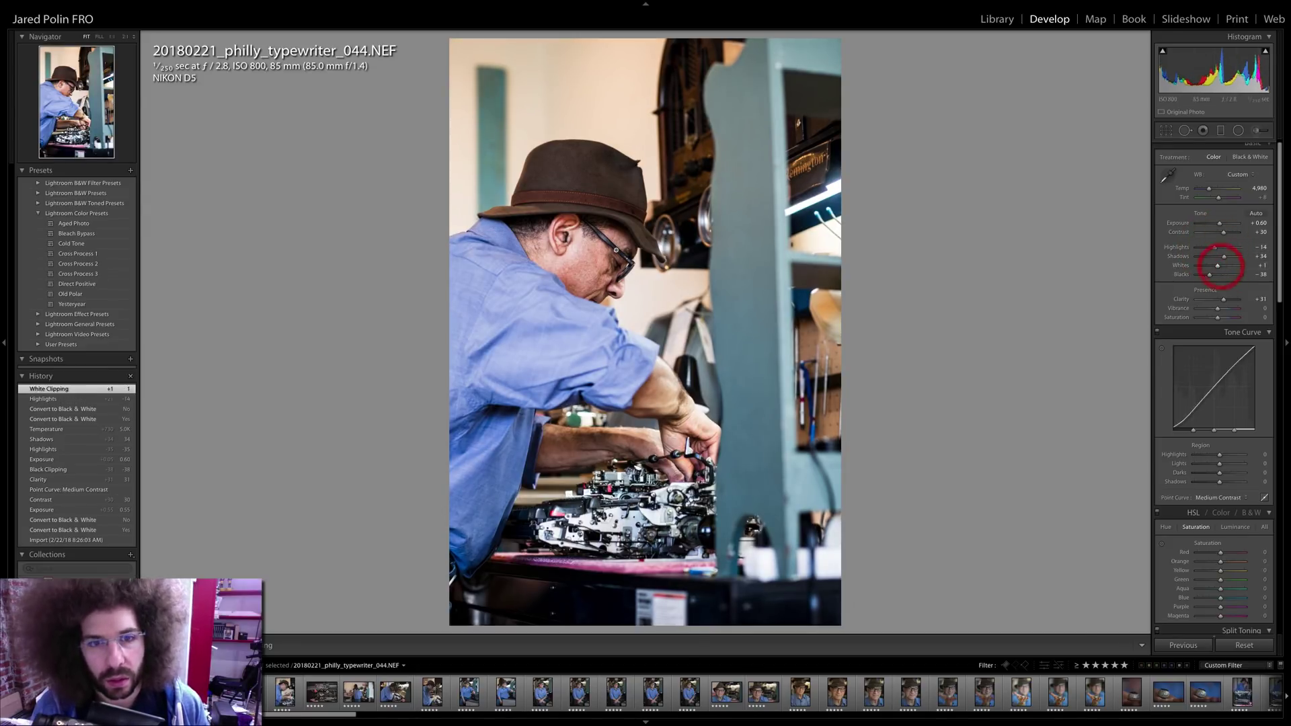
pyautogui.click(600, 253)
pyautogui.click(612, 223)
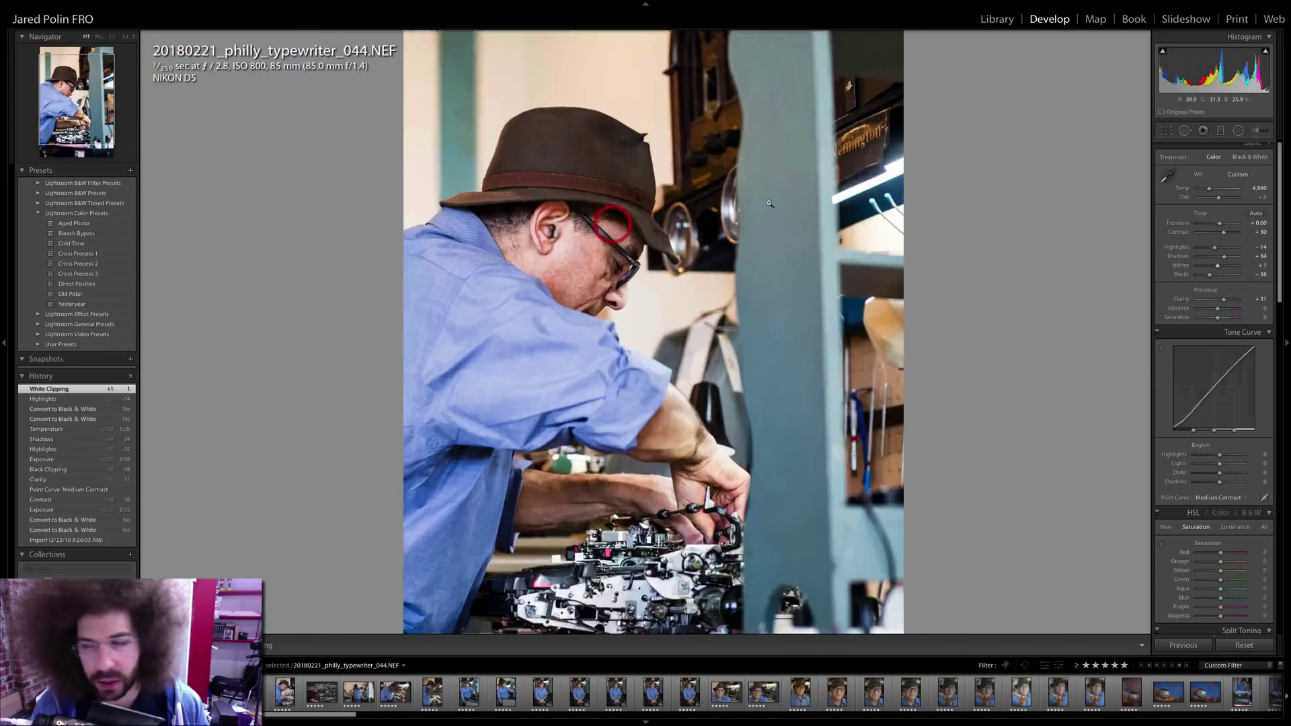
pyautogui.click(1249, 157)
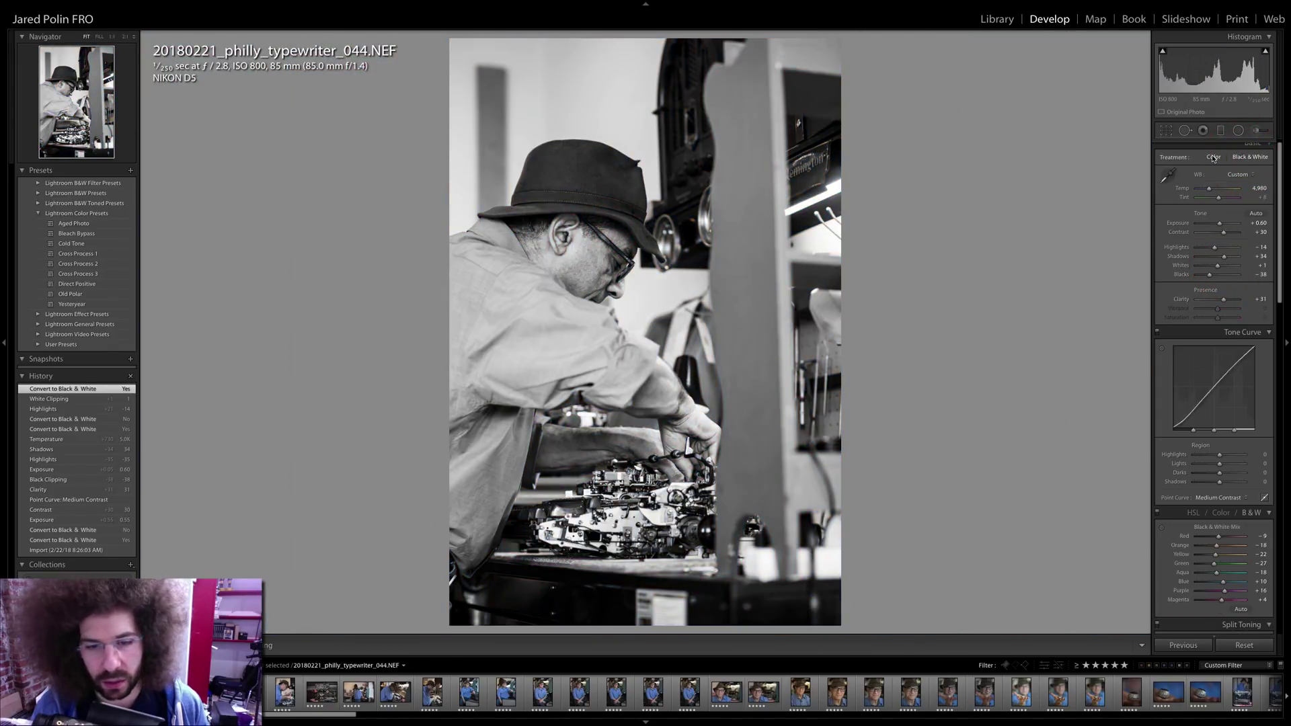
pyautogui.click(1213, 157)
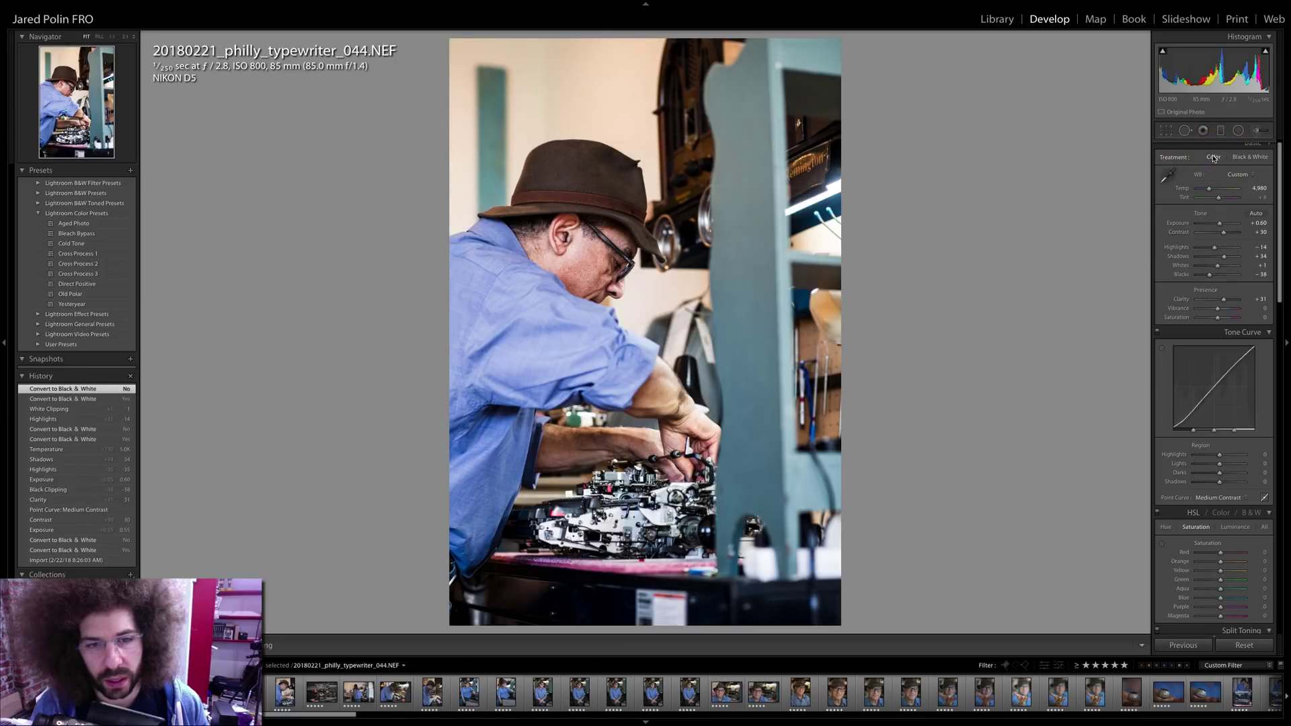
# - Synchronize photo 044's develop settings to photo 046 and view the synchronized photo
pyautogui.press('Right')
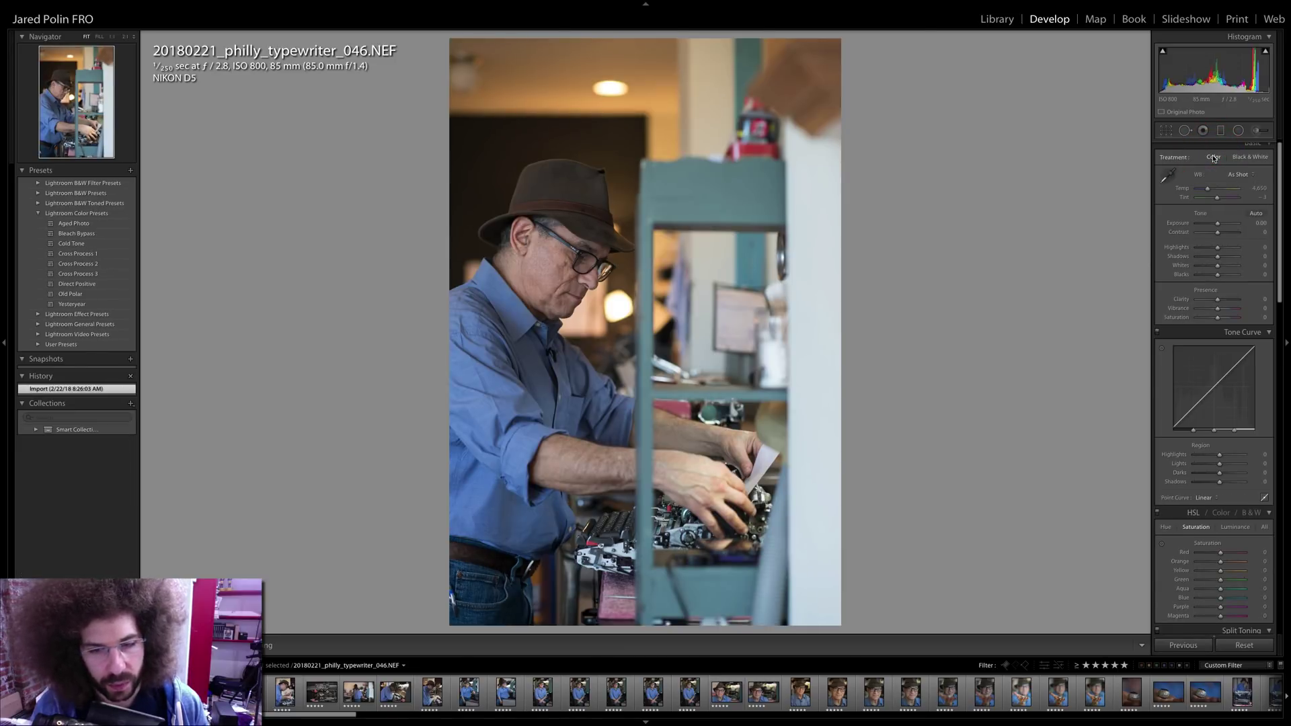
pyautogui.press('Left')
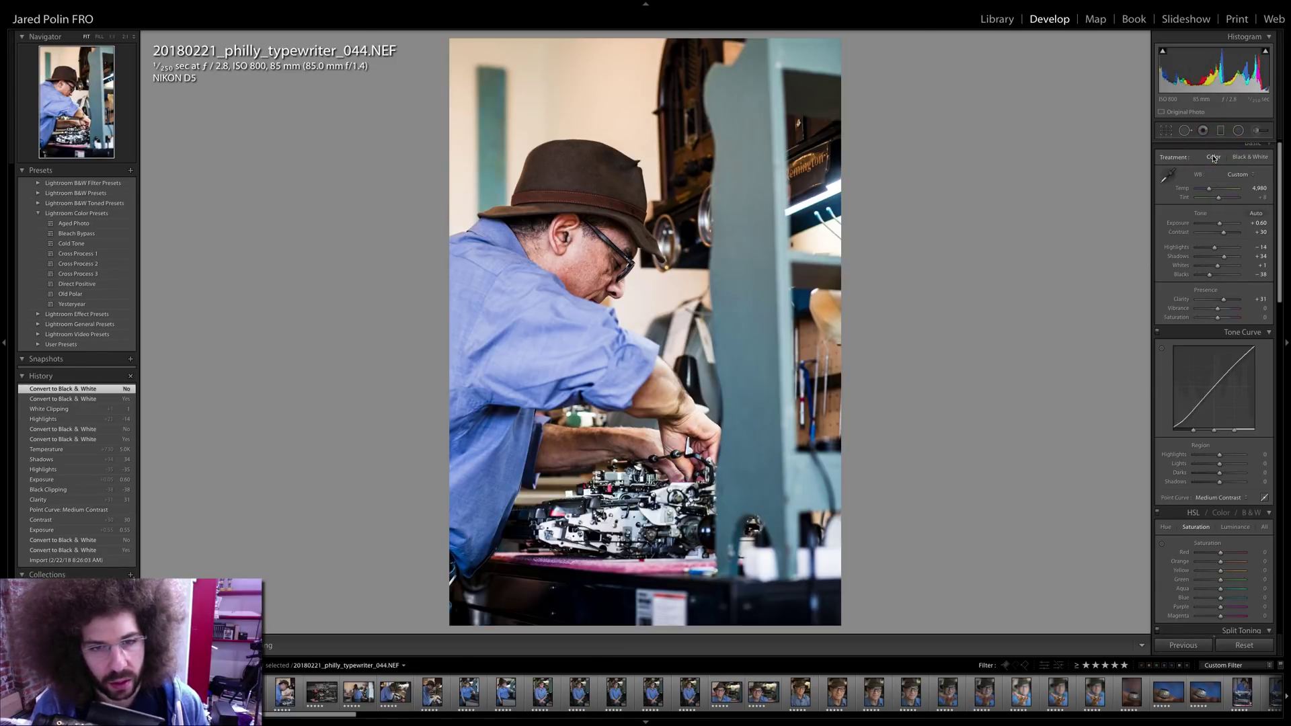
pyautogui.press('super+a')
pyautogui.click(1189, 645)
pyautogui.press('Return')
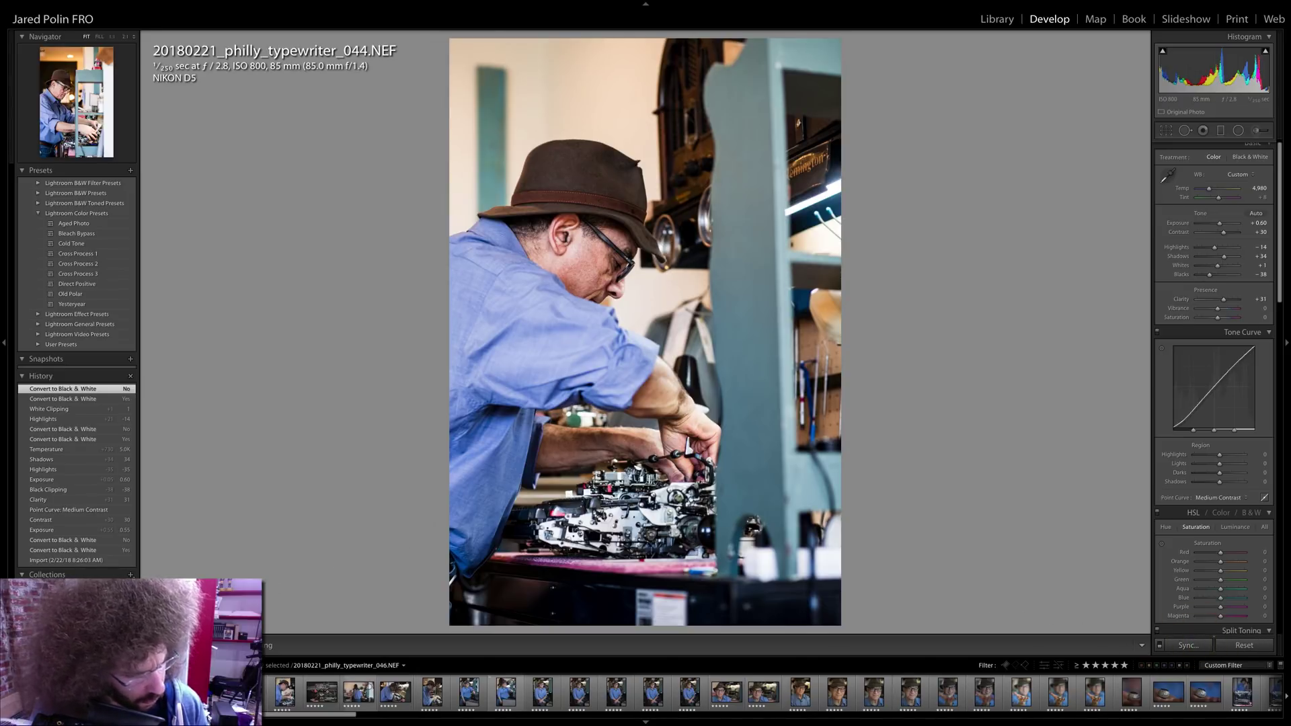
pyautogui.press('Right')
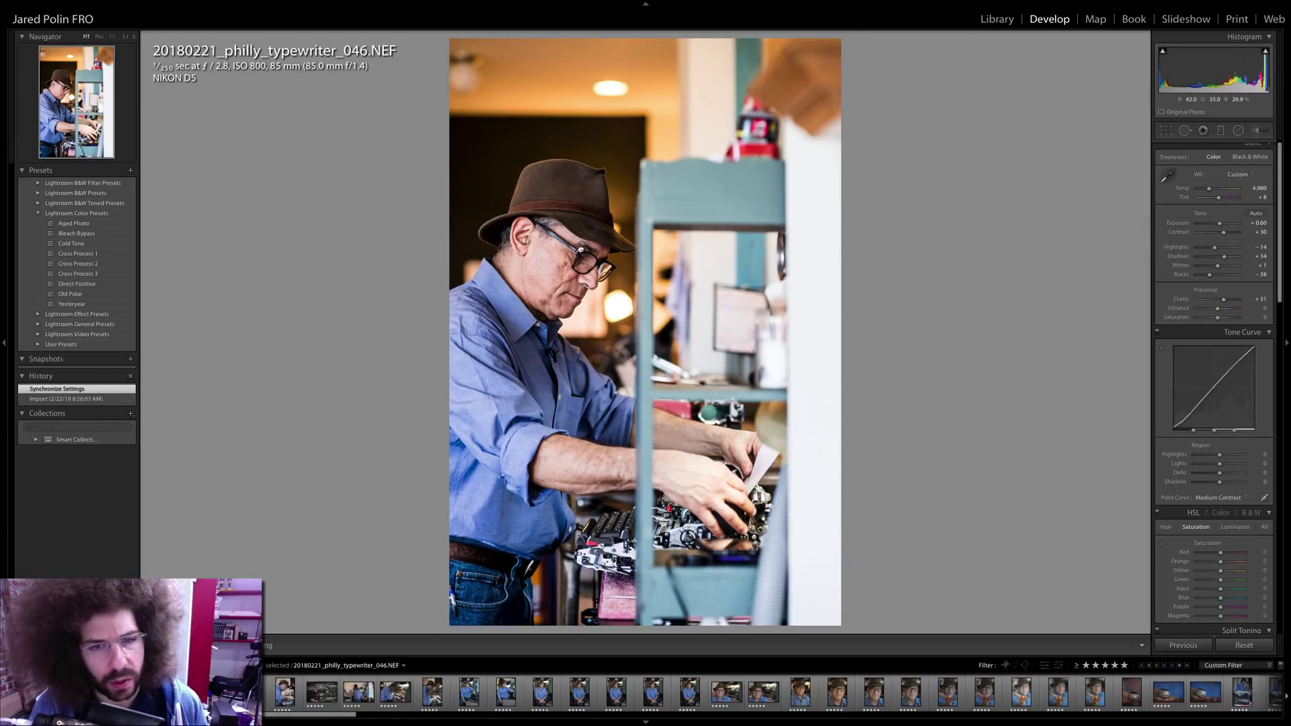
# - Set photo 046's exposure to +0.45, highlights to −10 and whites to +27, comparing color and black and white and keeping color
pyautogui.click(589, 240)
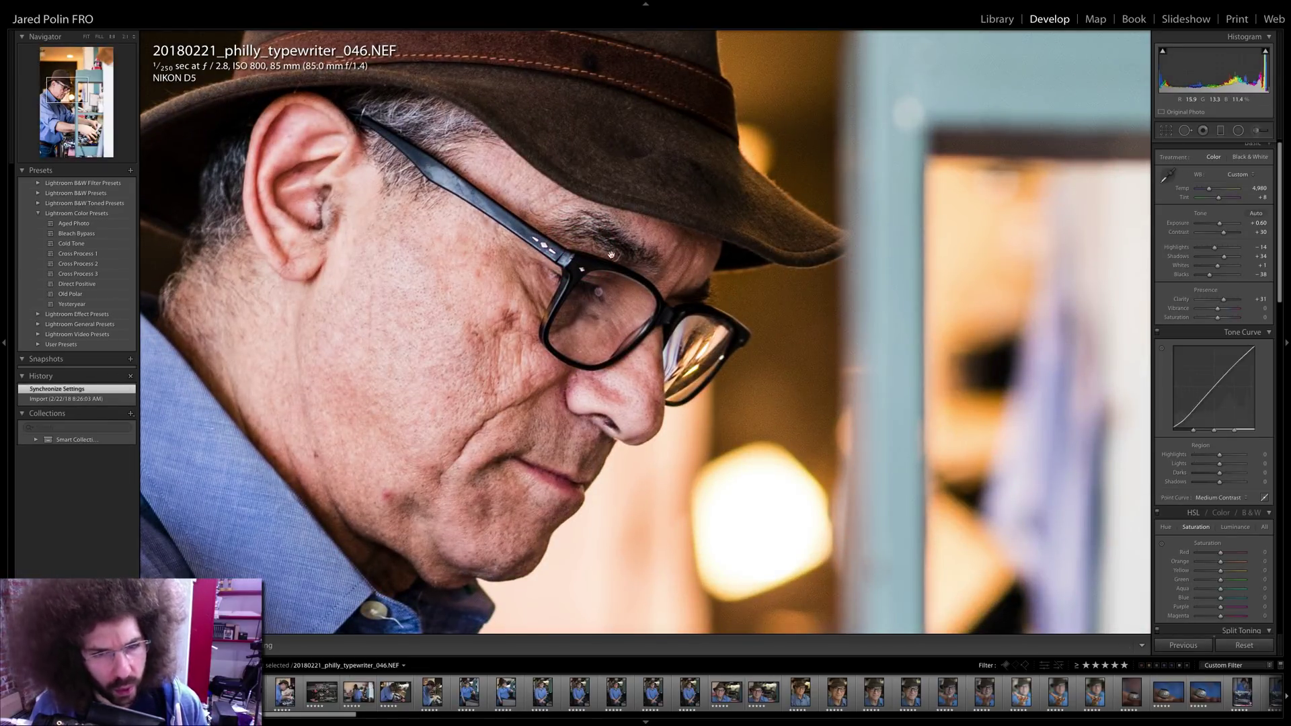
pyautogui.click(537, 282)
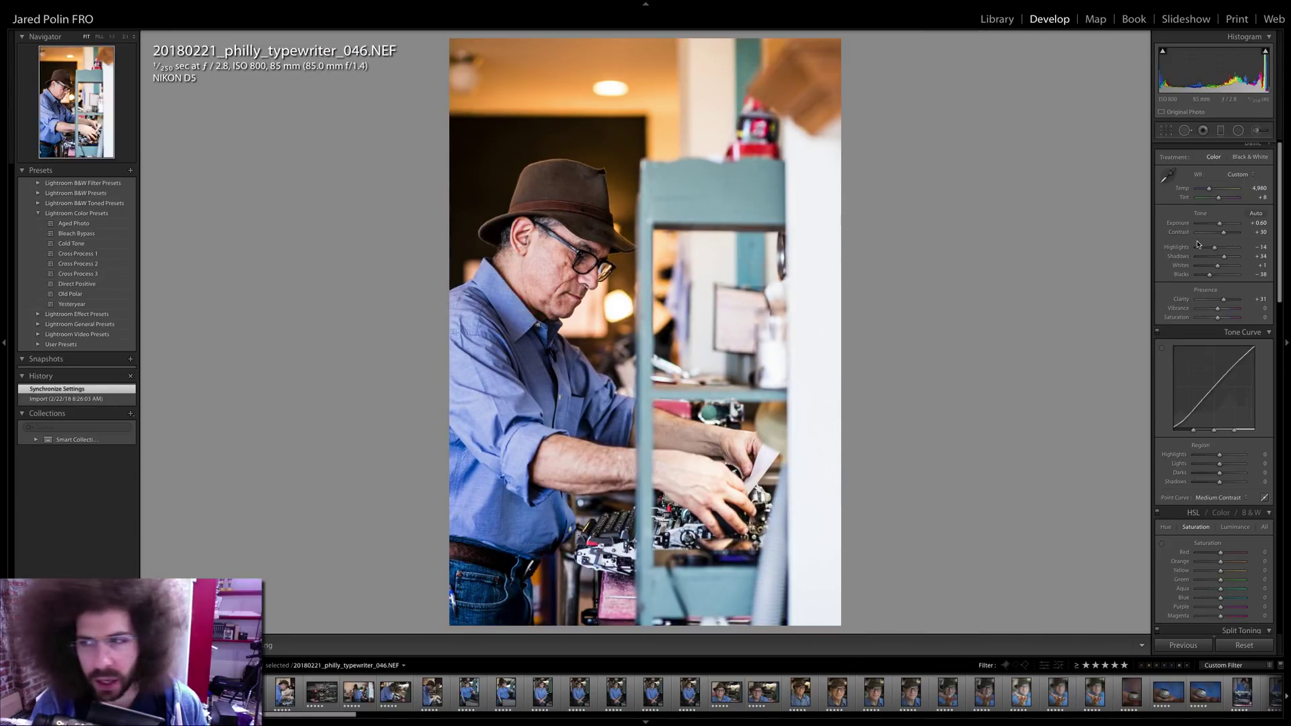
pyautogui.moveTo(1219, 222); pyautogui.dragTo(1203, 248)
pyautogui.click(1237, 159)
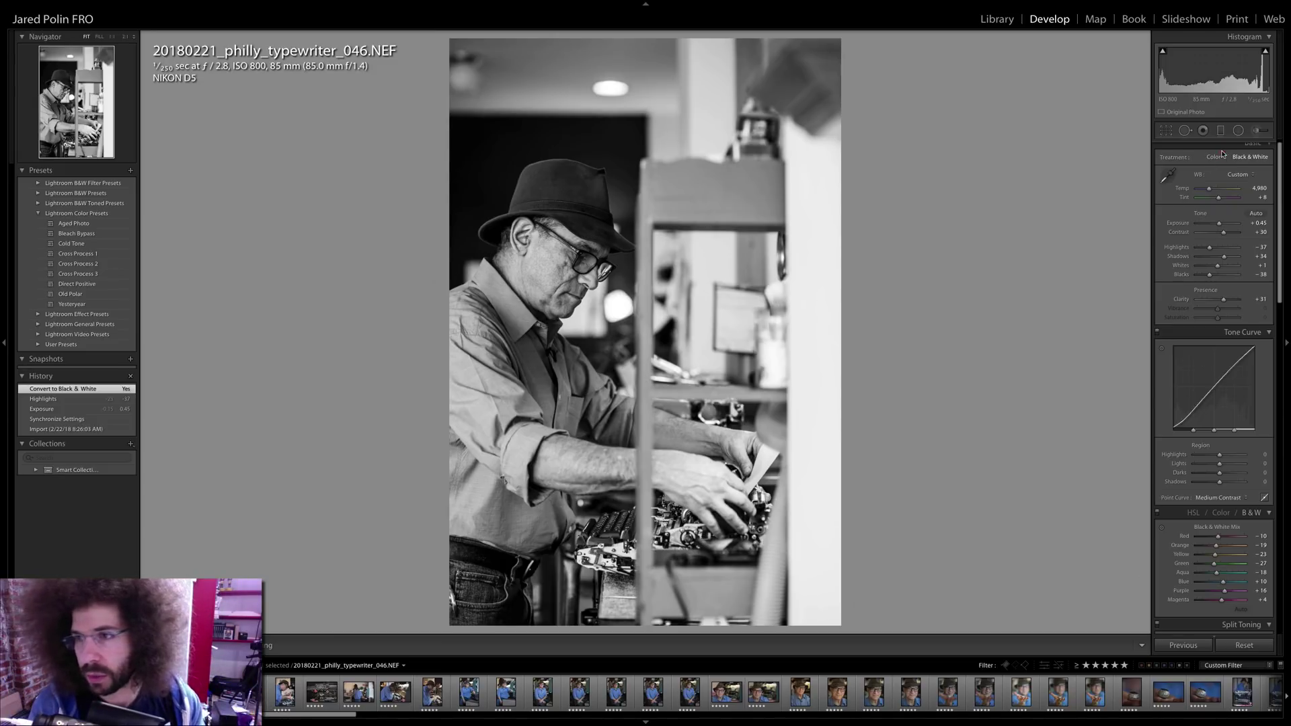
pyautogui.click(1212, 156)
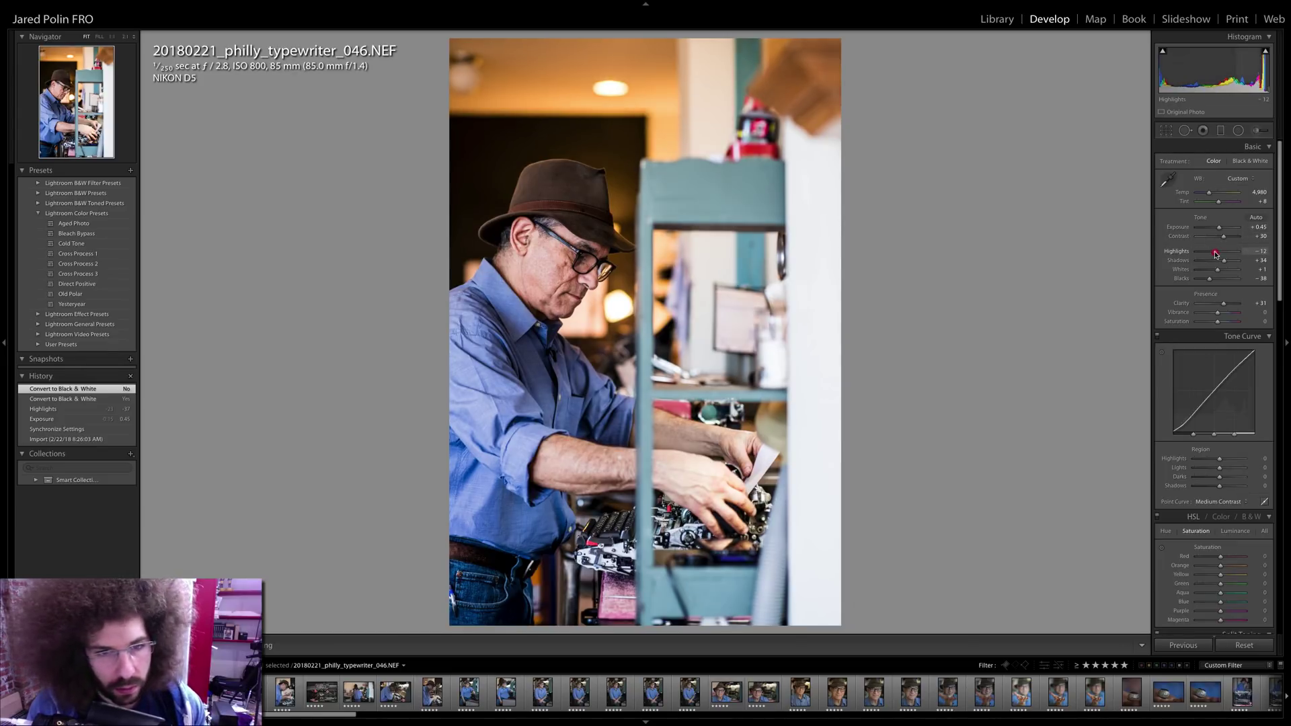
pyautogui.moveTo(1216, 253); pyautogui.dragTo(1222, 271)
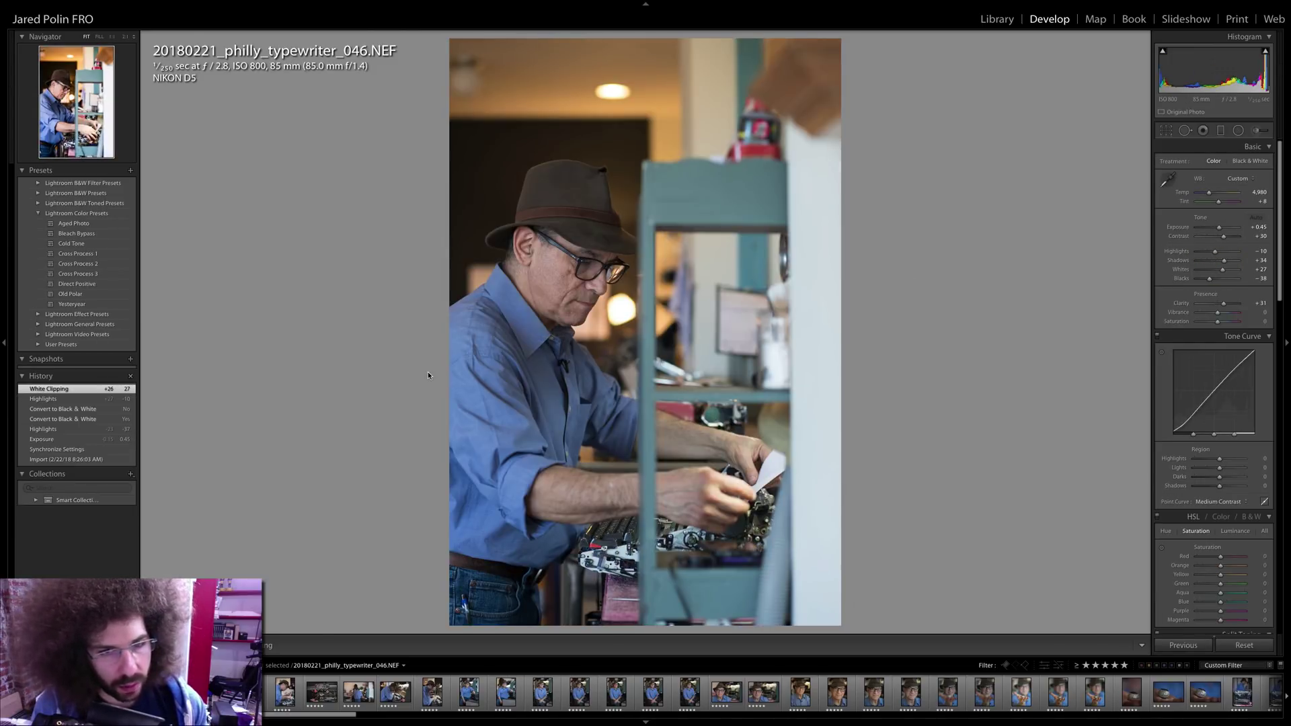
# - Synchronize photo 046's develop settings to the following photos 048, 051 and 052
pyautogui.press('Right')
pyautogui.press('Right')
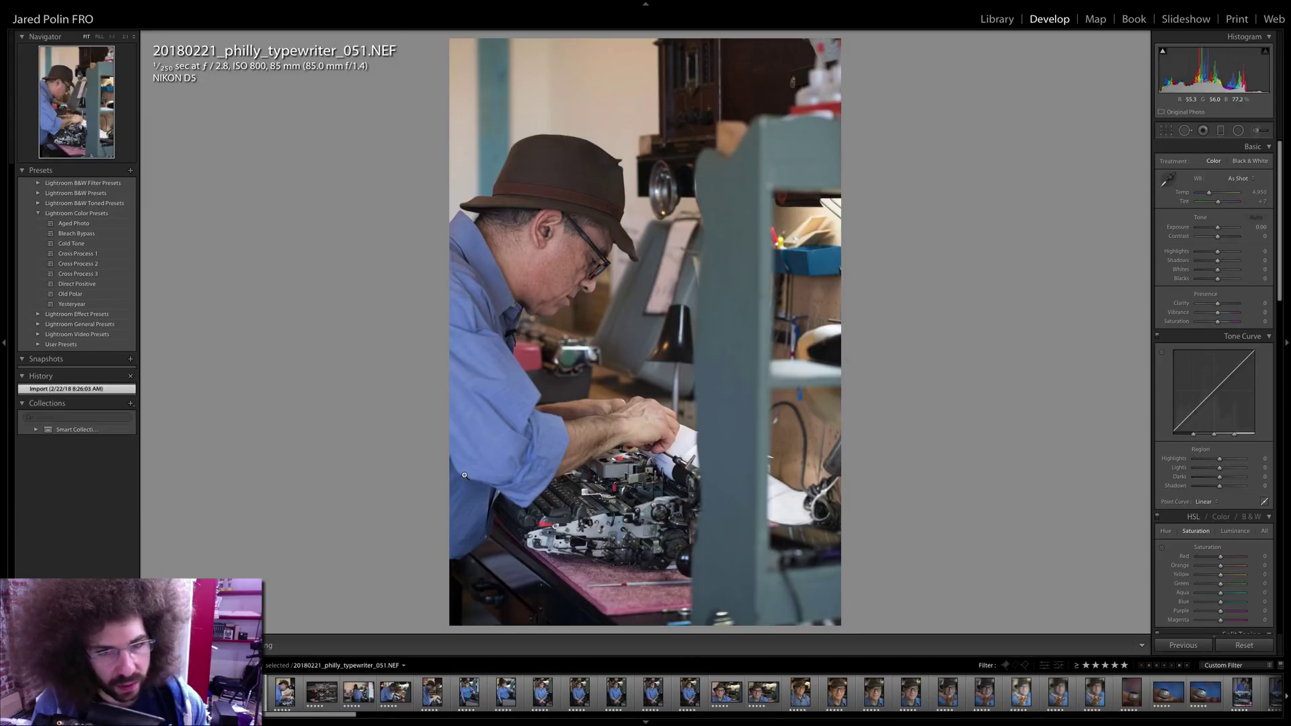
pyautogui.press('Left')
pyautogui.press('Left')
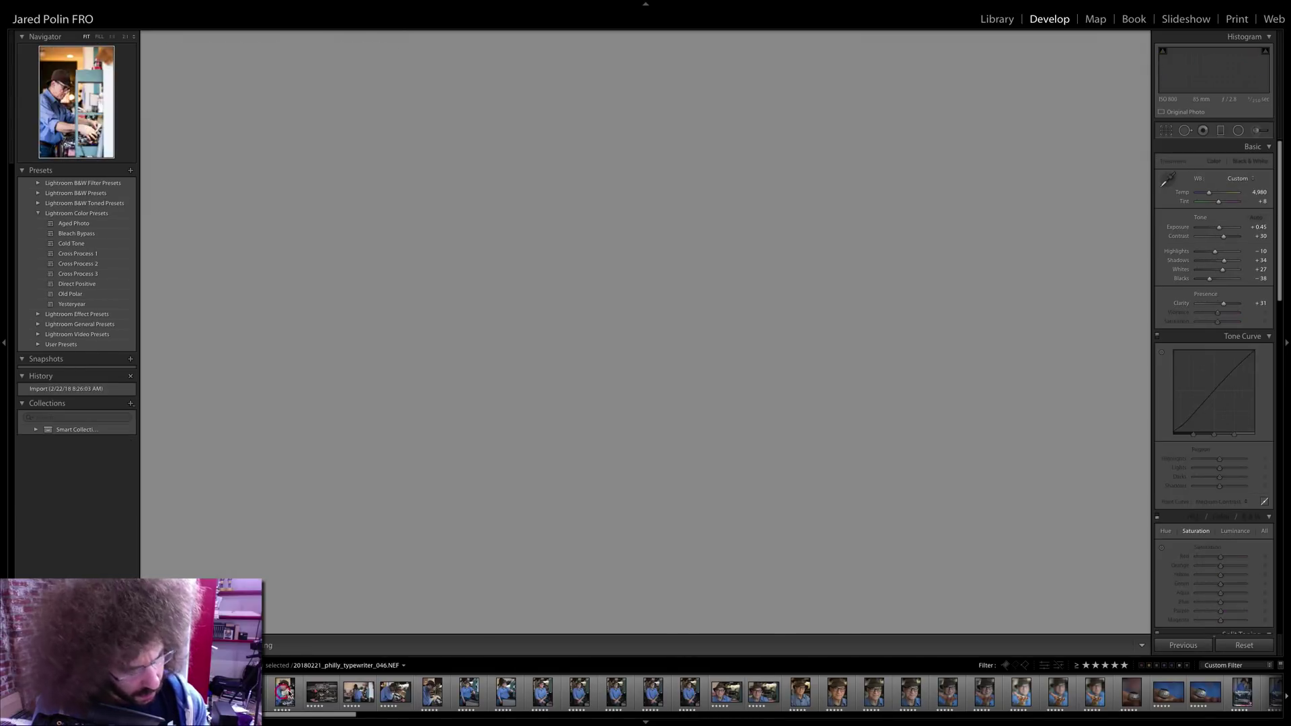
pyautogui.click(1186, 645)
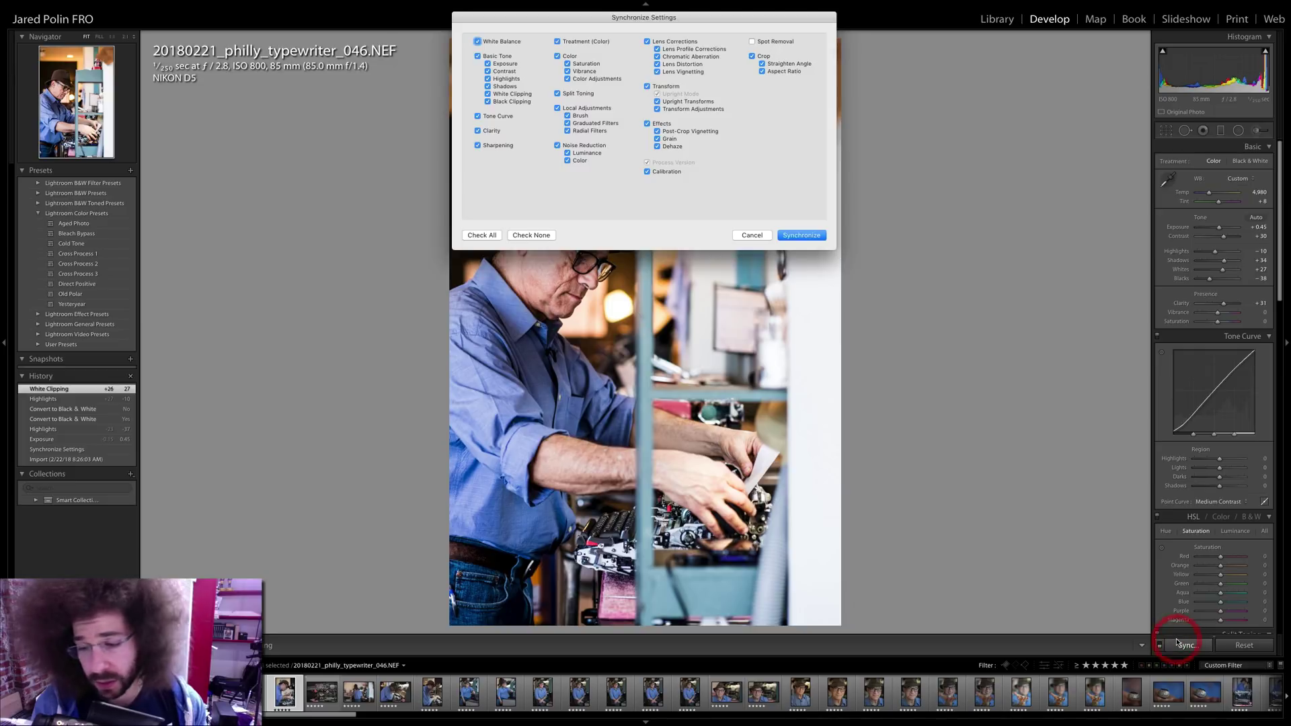
pyautogui.press('Return')
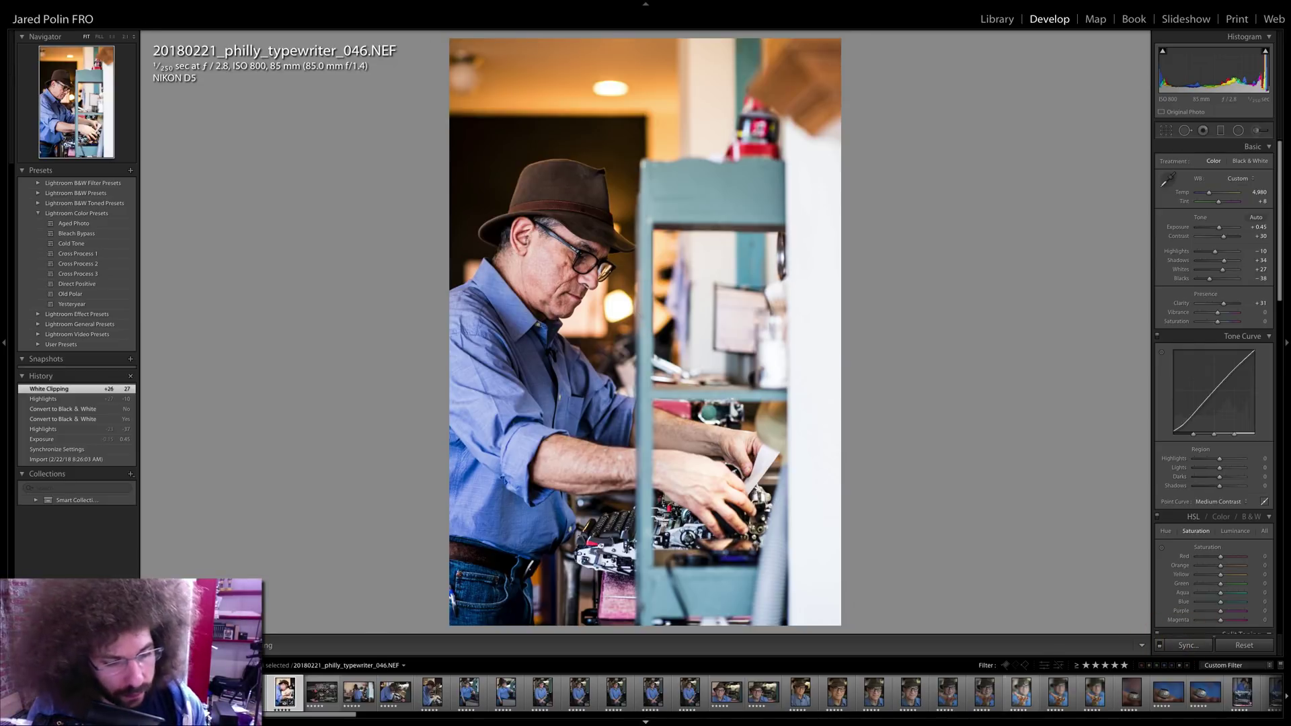
# - Inspect the face in photo 048 up close and compare the photo's color and black-and-white versions, keeping color
pyautogui.click(248, 692)
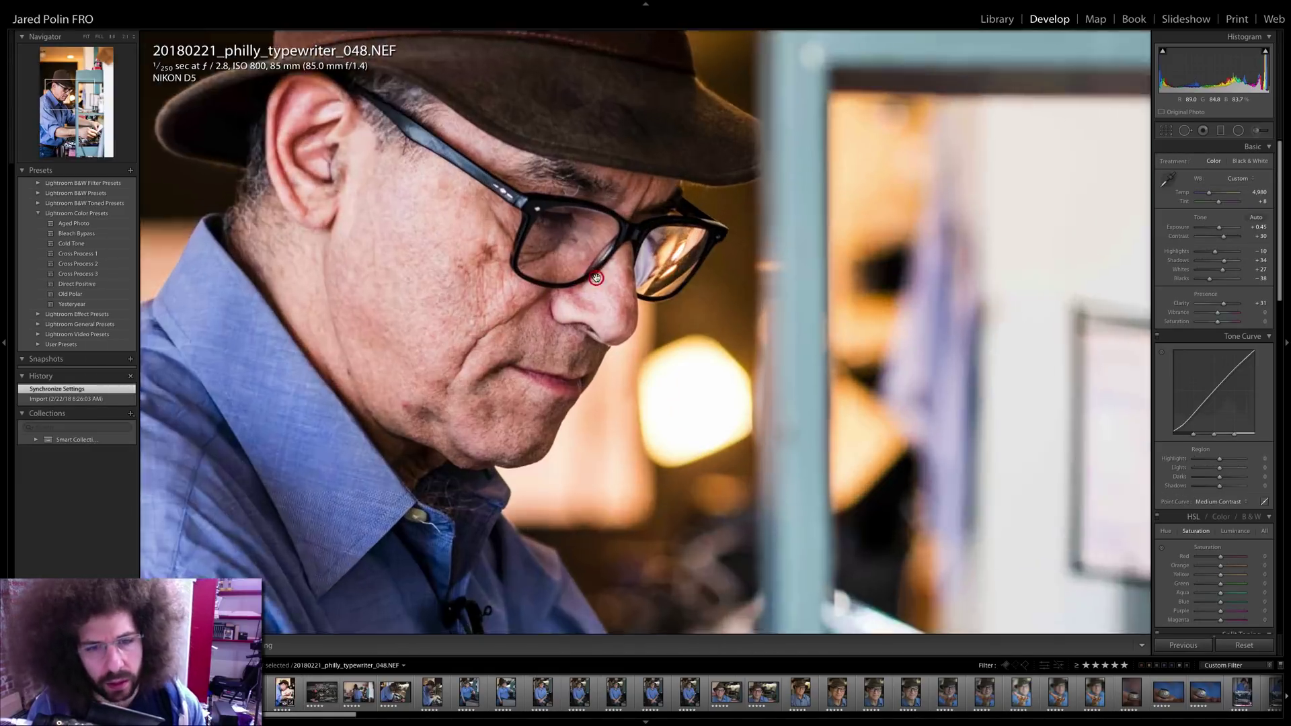
pyautogui.click(595, 282)
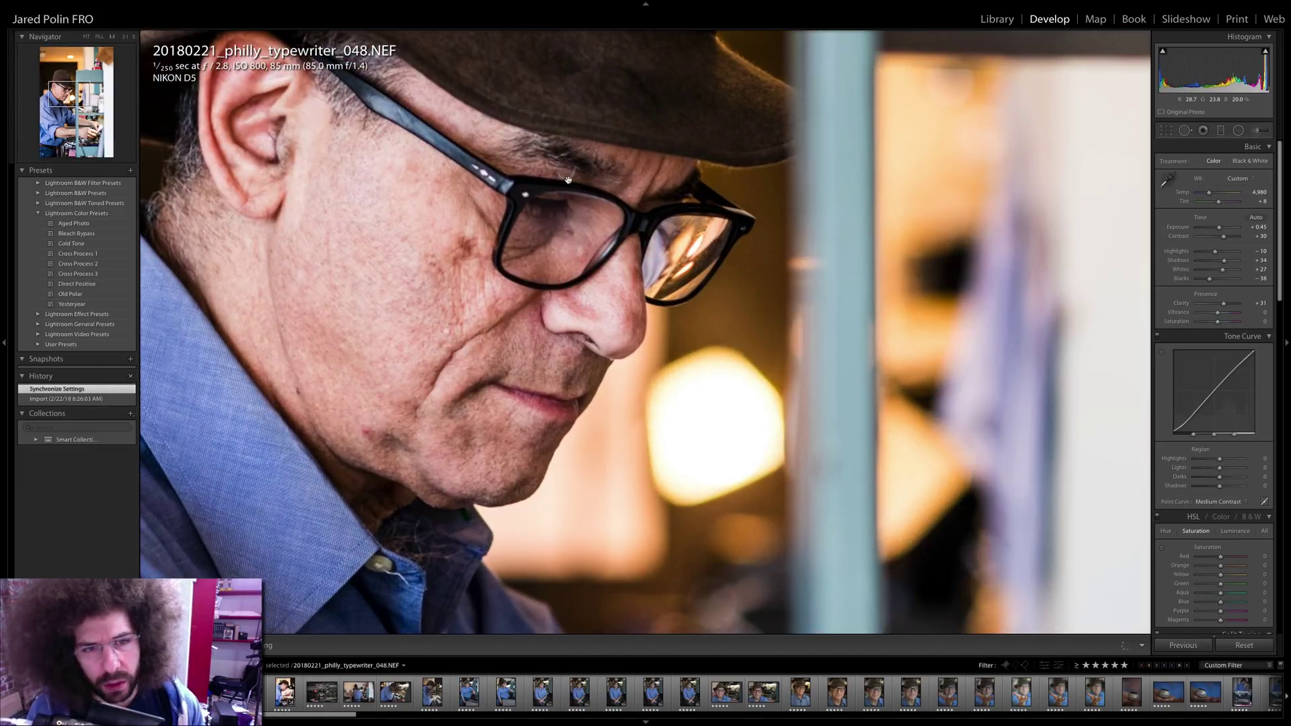
pyautogui.click(568, 179)
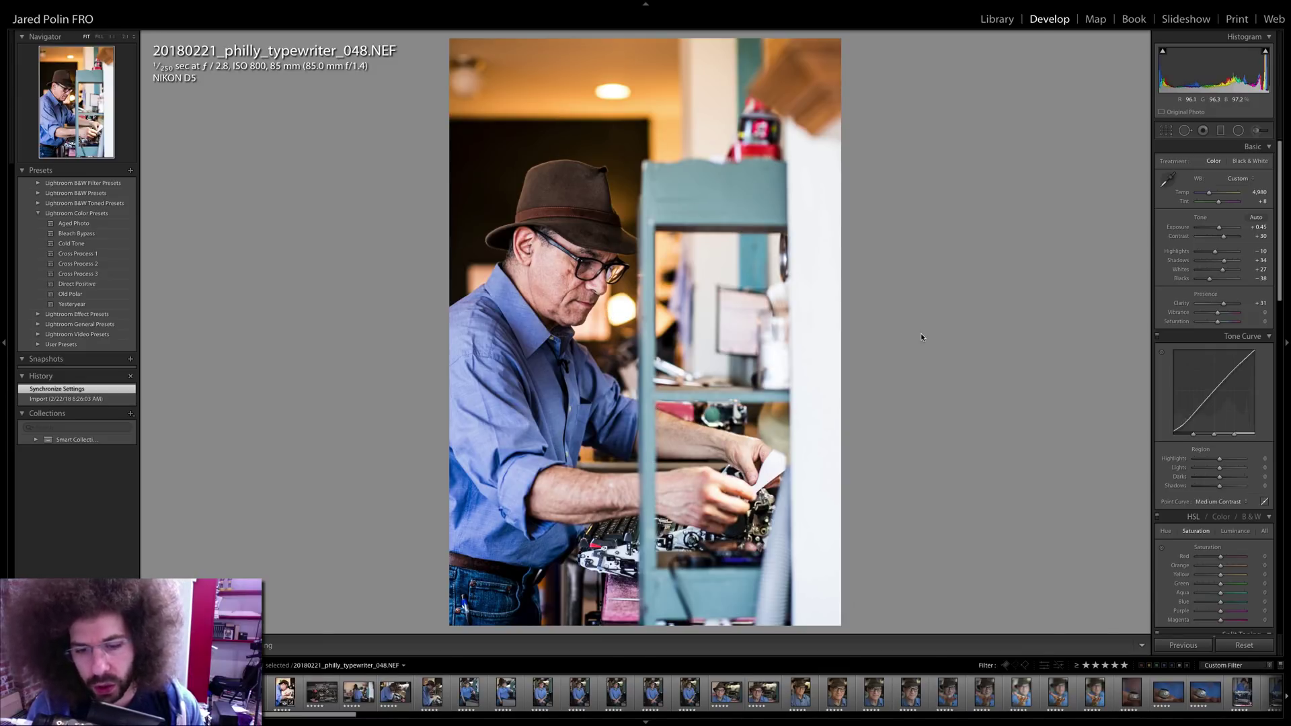
pyautogui.click(1247, 161)
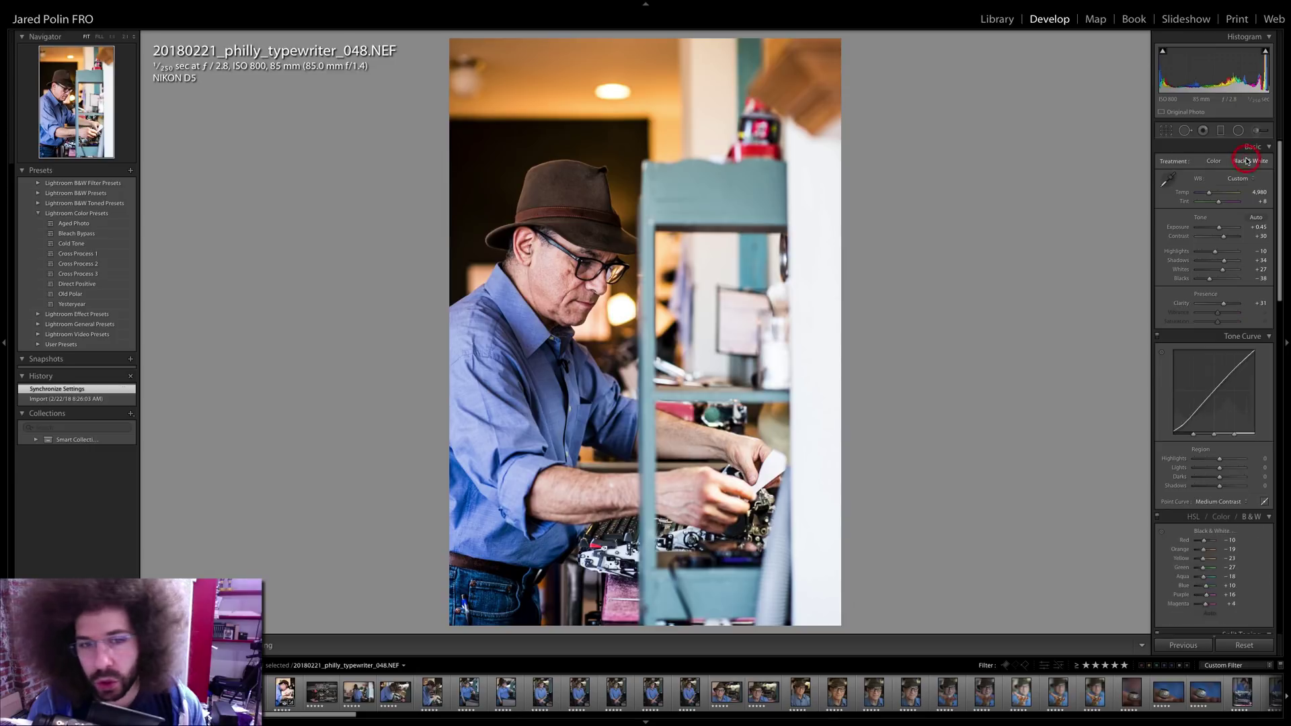
pyautogui.click(1214, 161)
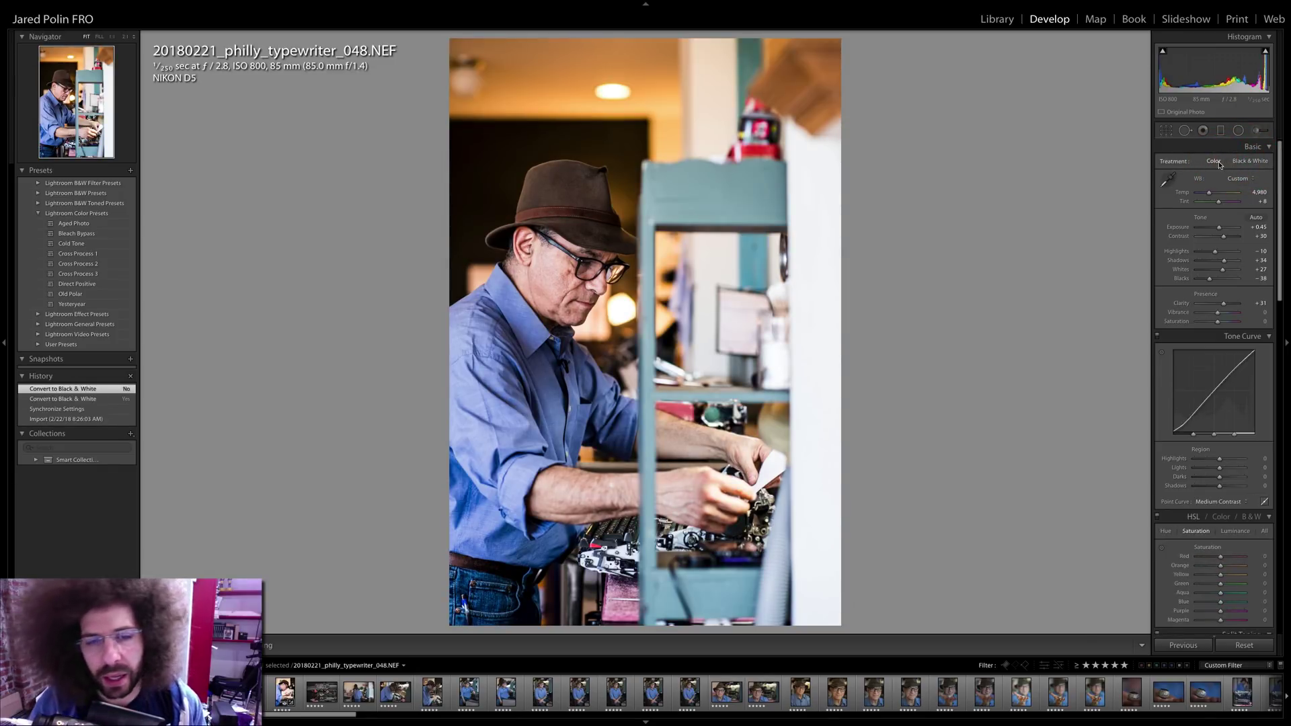
# - Review the synchronized photos from 046 through 052 one after another
pyautogui.press('Left')
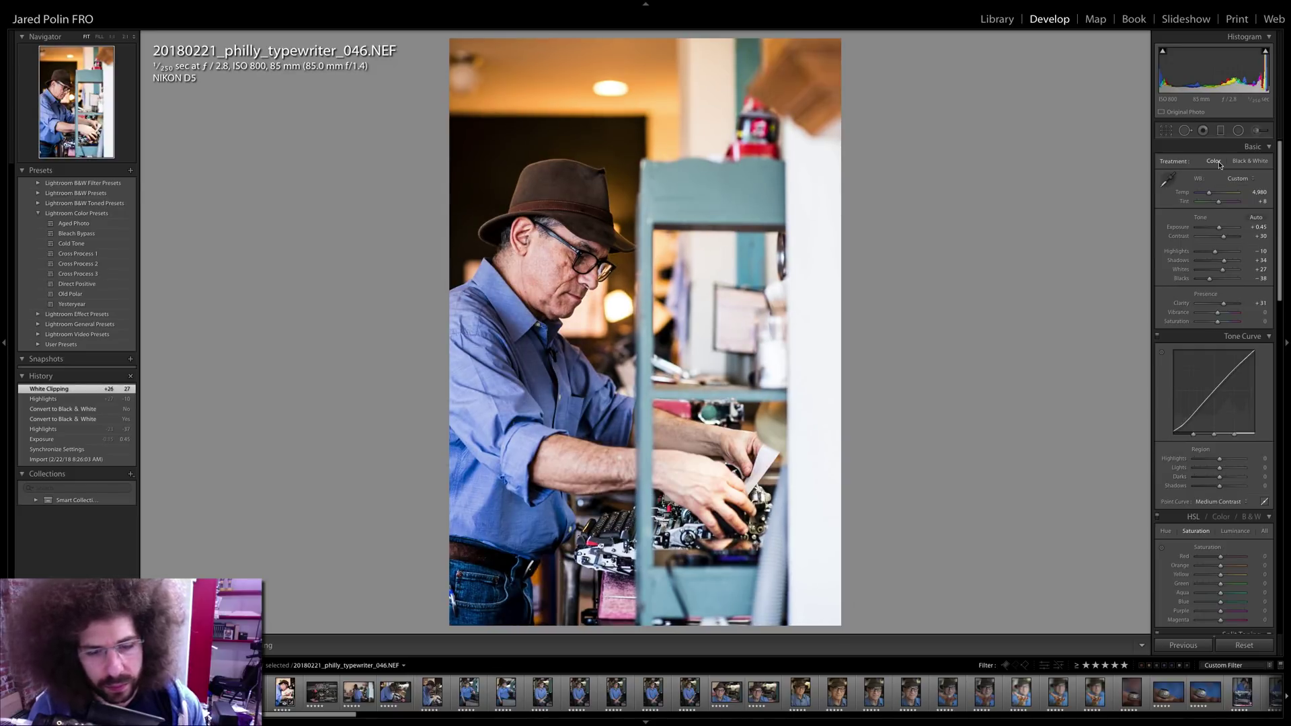
pyautogui.press('Right')
pyautogui.press('Right')
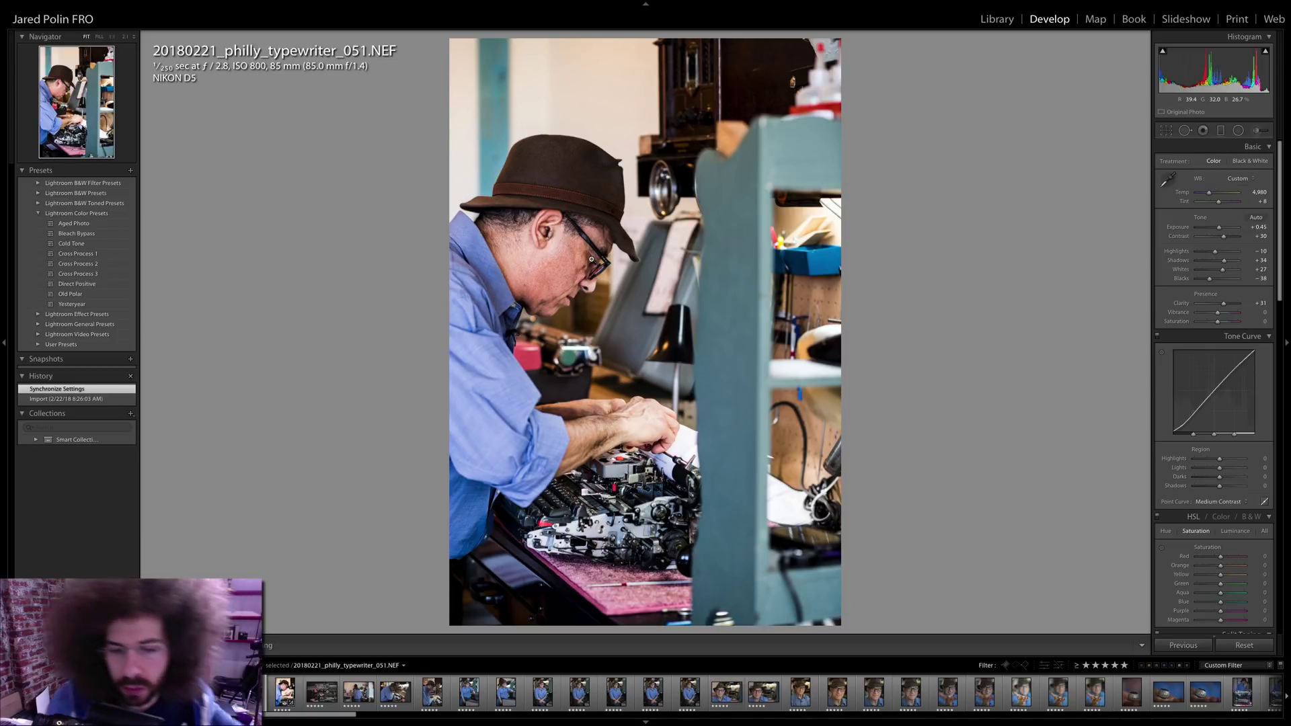
pyautogui.press('Right')
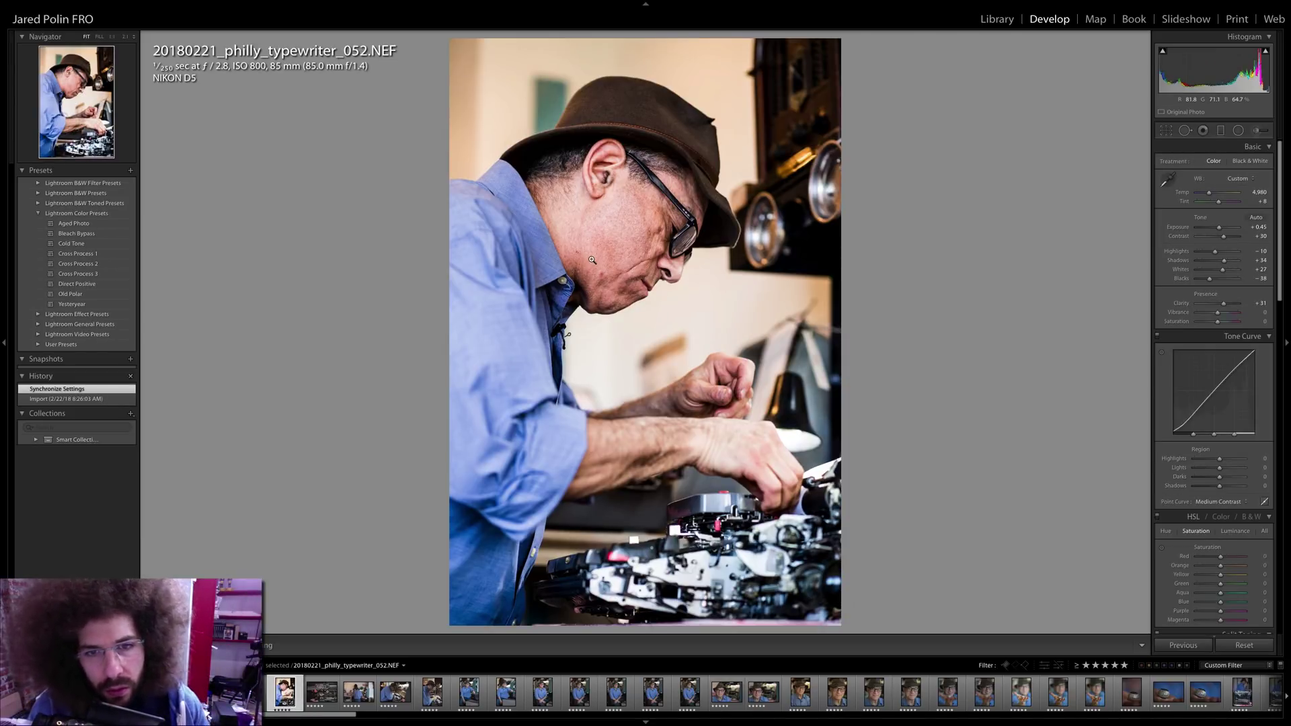
# - Try photo 048 in black and white with exposure at +0.55, undo the exposure change and return the photo to color
pyautogui.press('Left')
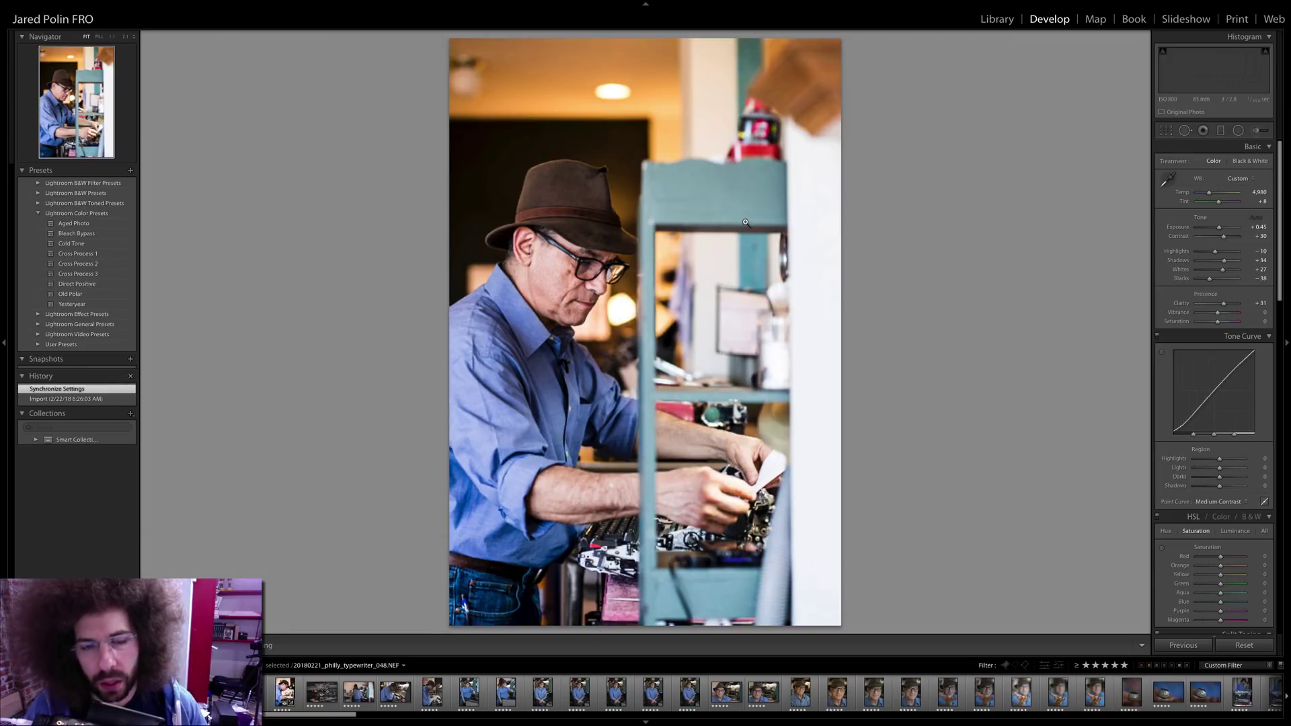
pyautogui.press('v')
pyautogui.press('v')
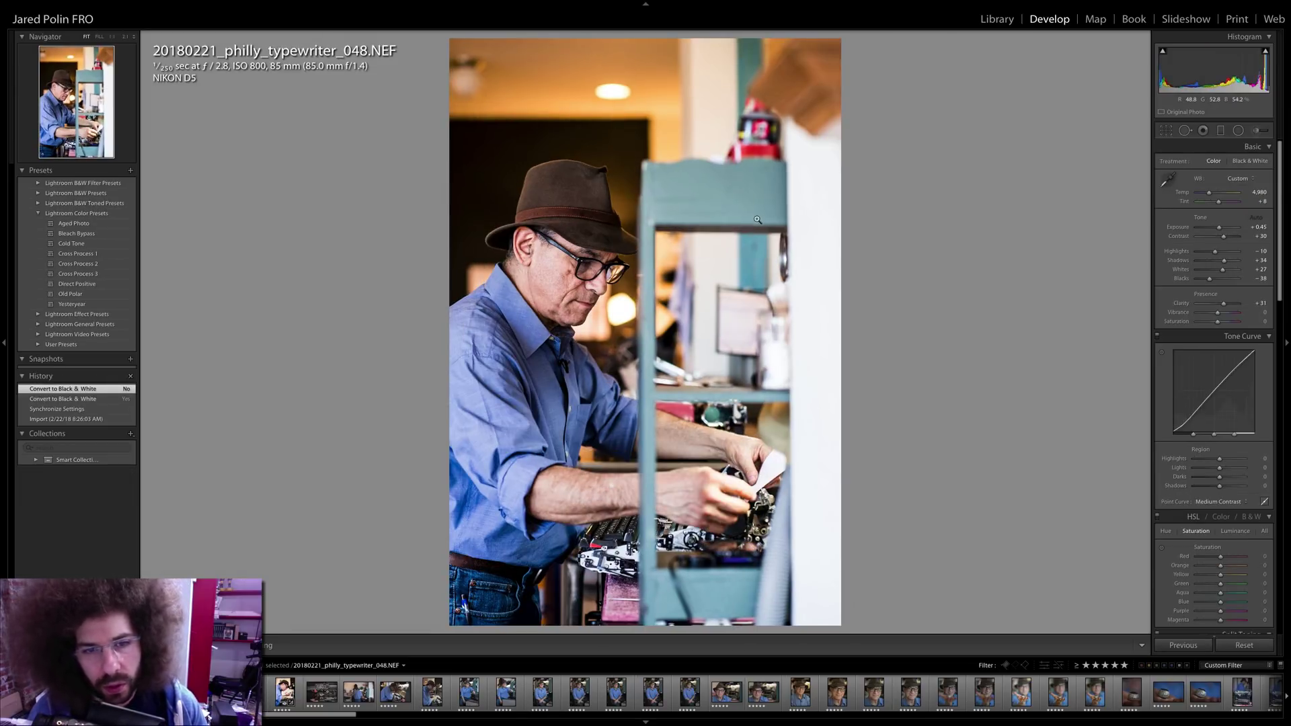
pyautogui.click(1243, 166)
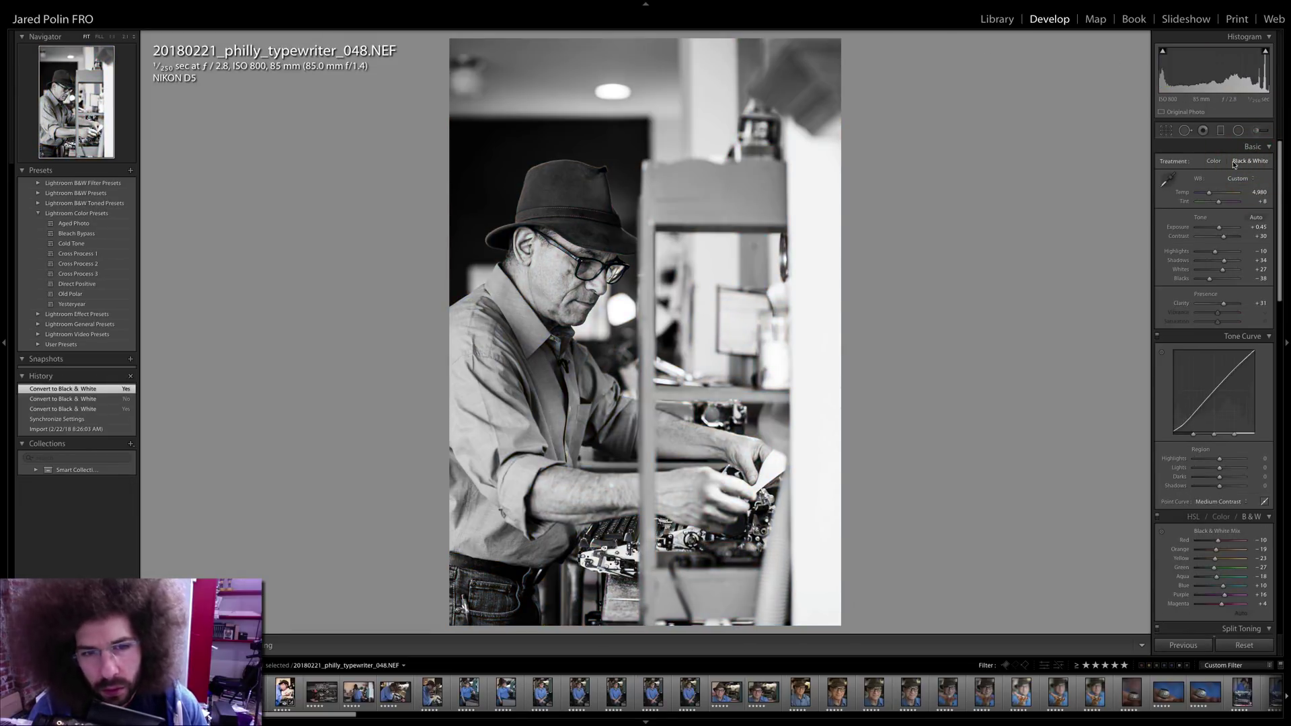
pyautogui.moveTo(1223, 232); pyautogui.dragTo(1221, 231)
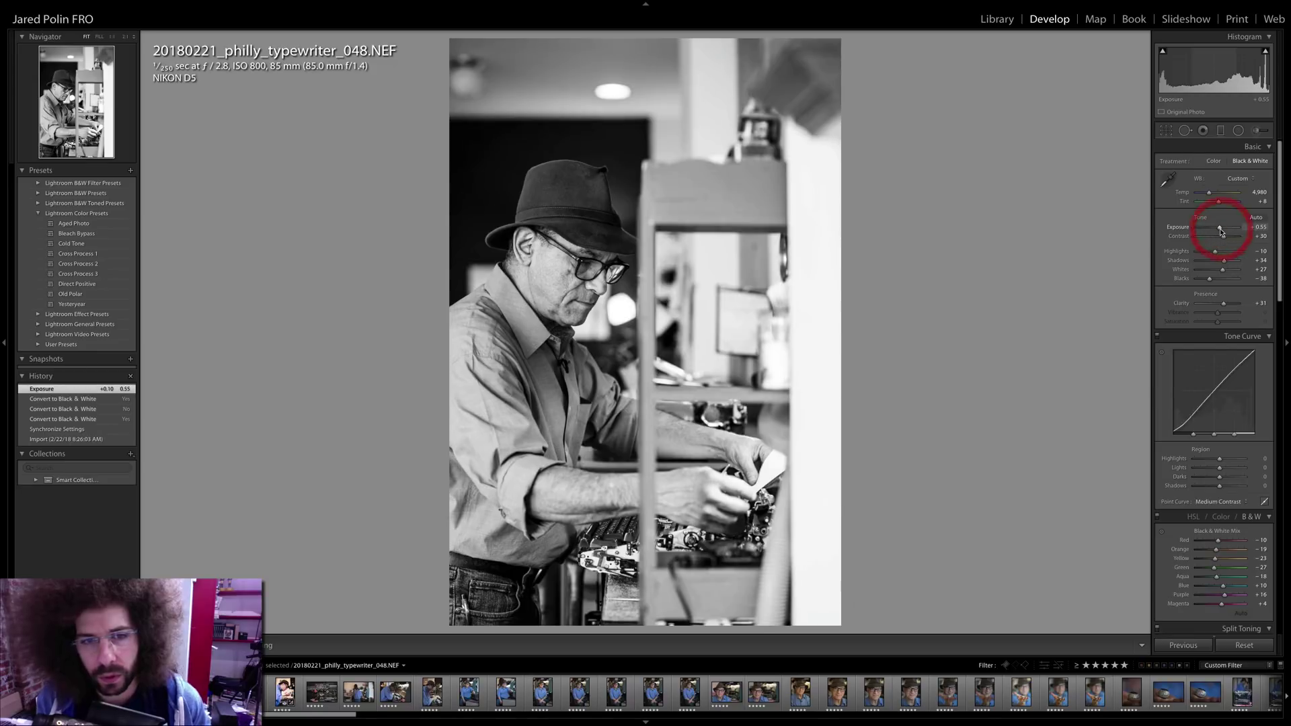
pyautogui.hotkey('ctrl', 'z')
pyautogui.hotkey('ctrl', 'z')
pyautogui.click(1213, 162)
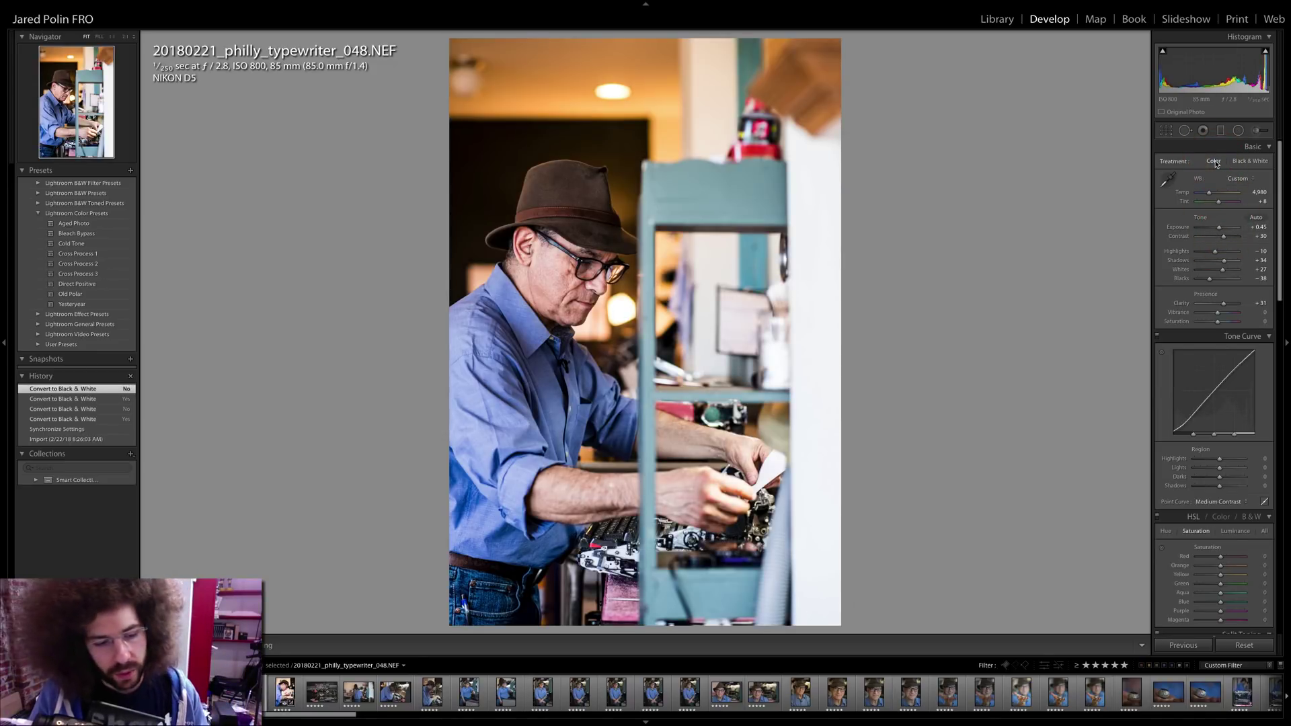
# - Examine the man's face and the typewriter mechanism in photo 051 up close
pyautogui.press('Right')
pyautogui.click(604, 259)
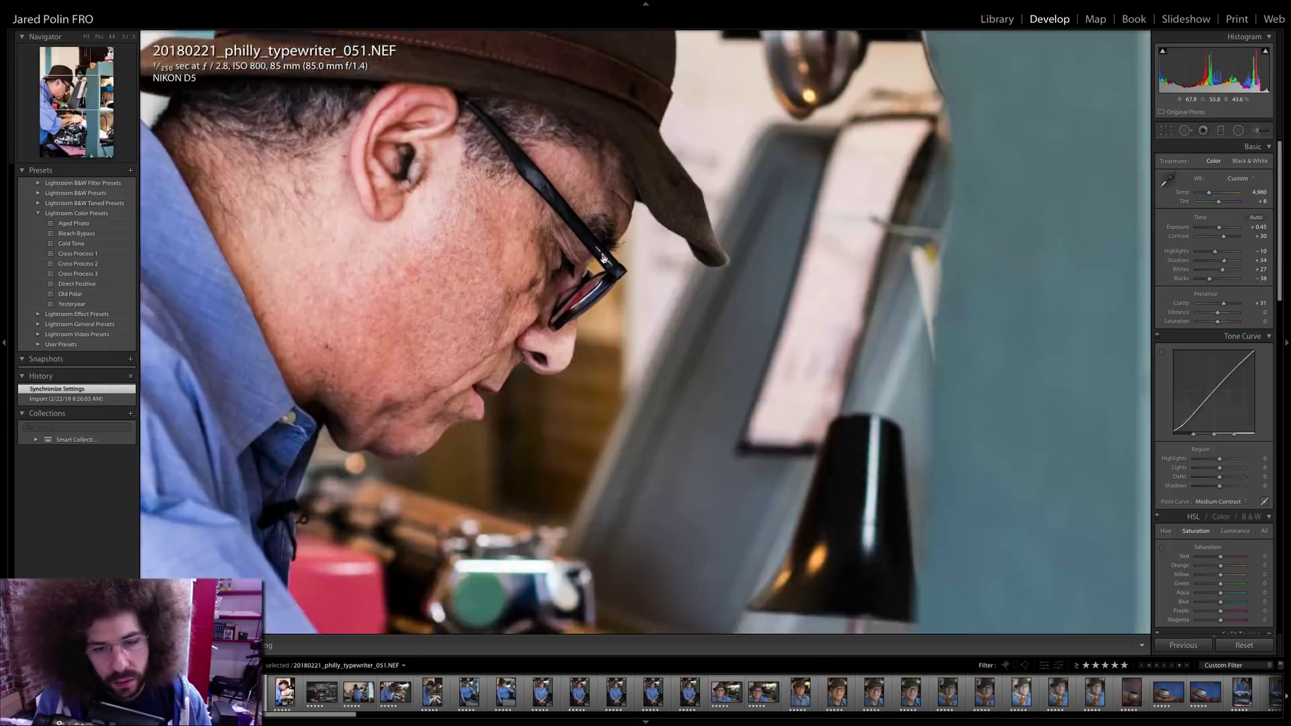
pyautogui.moveTo(543, 321); pyautogui.dragTo(617, 96)
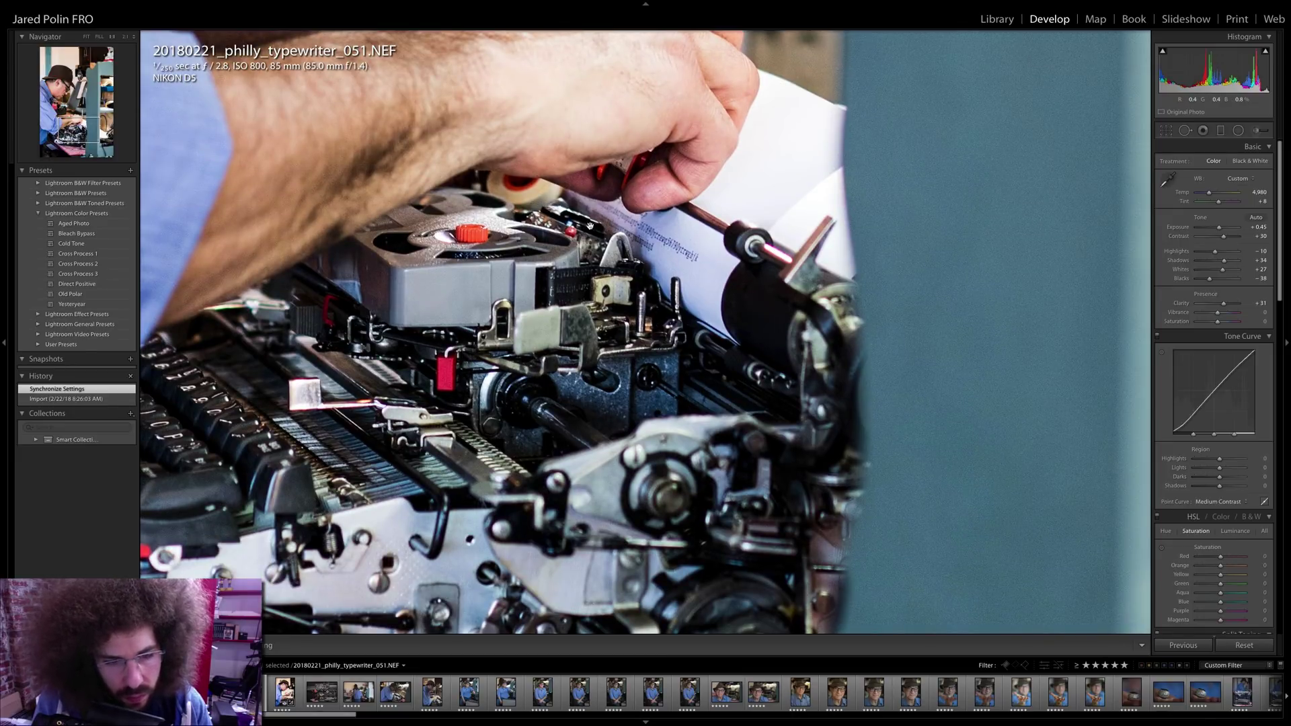
# - Preview photo 052 in black and white and return it to color
pyautogui.press('Right')
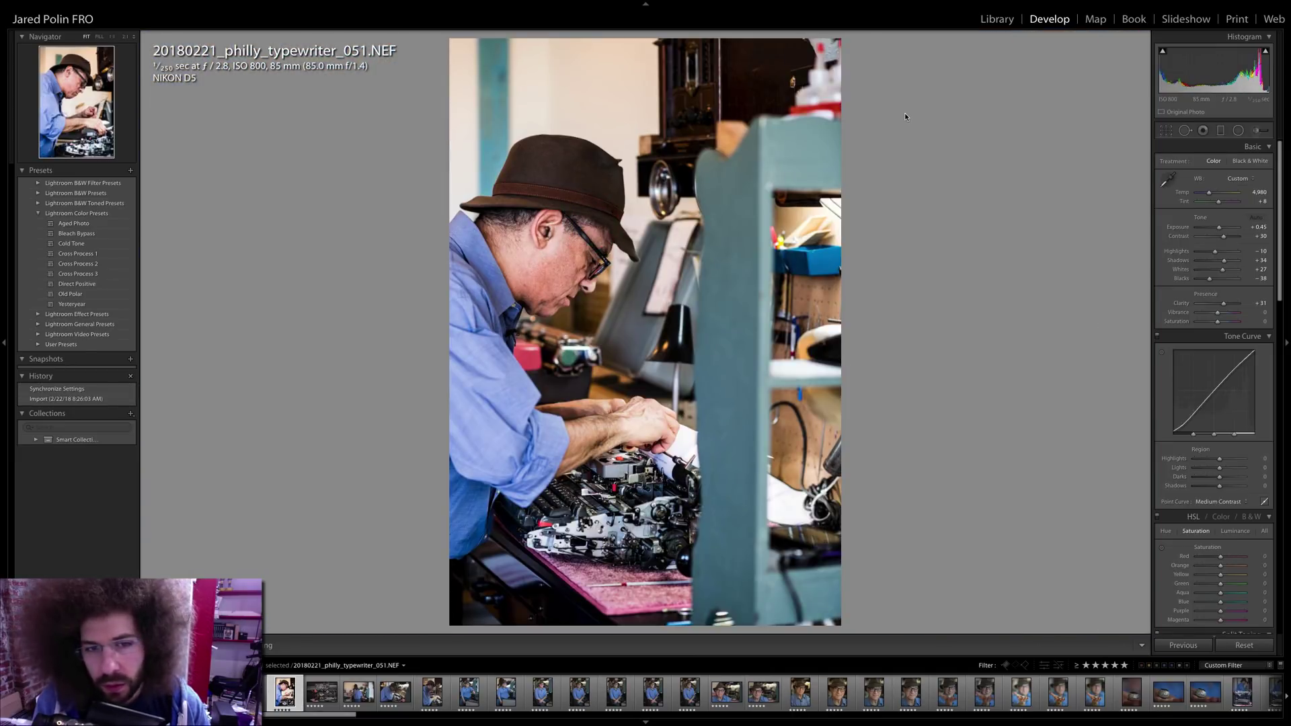
pyautogui.click(1229, 161)
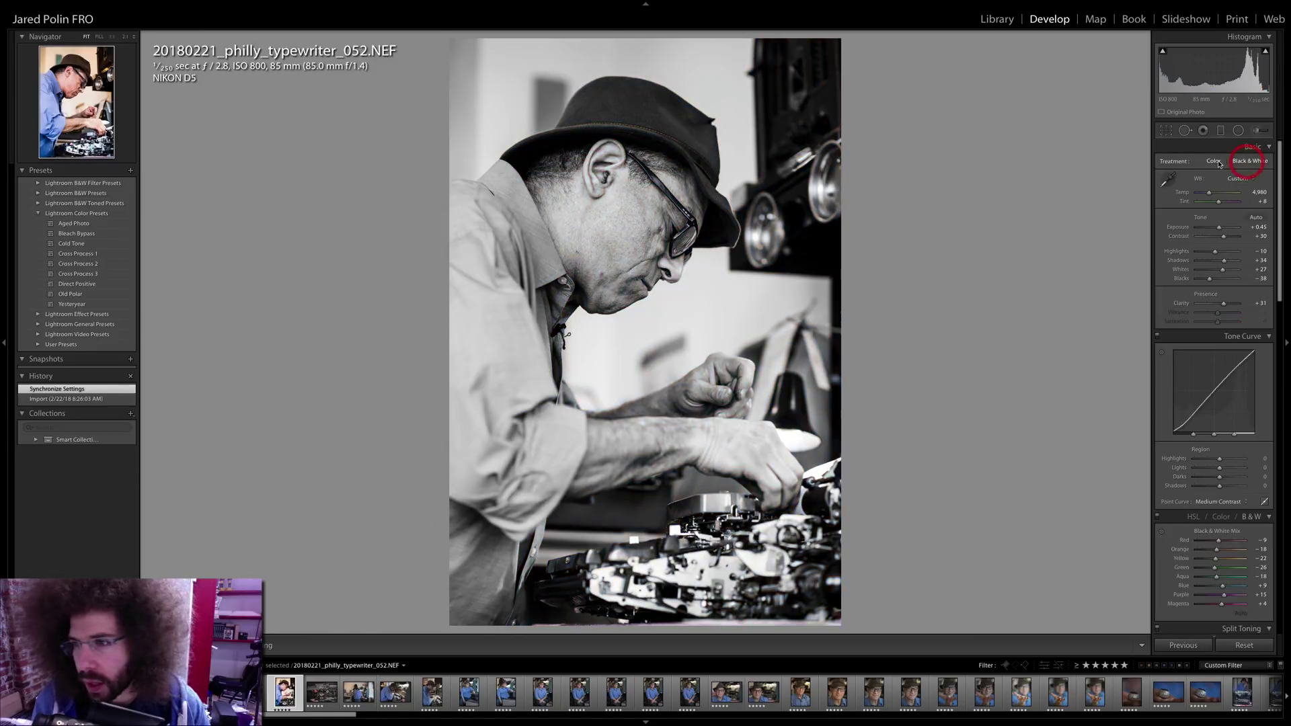
pyautogui.click(1213, 161)
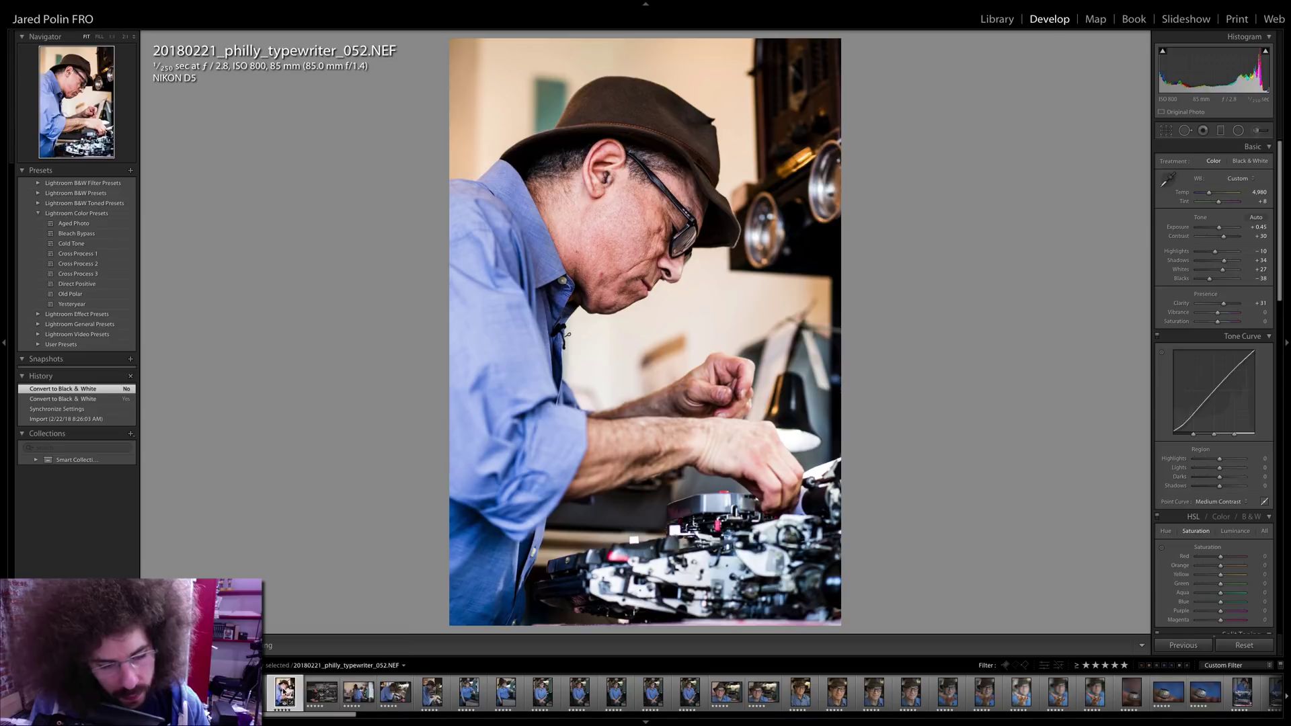
# - Create a virtual copy of photo 052 and convert the copy to black and white
pyautogui.rightClick(285, 690)
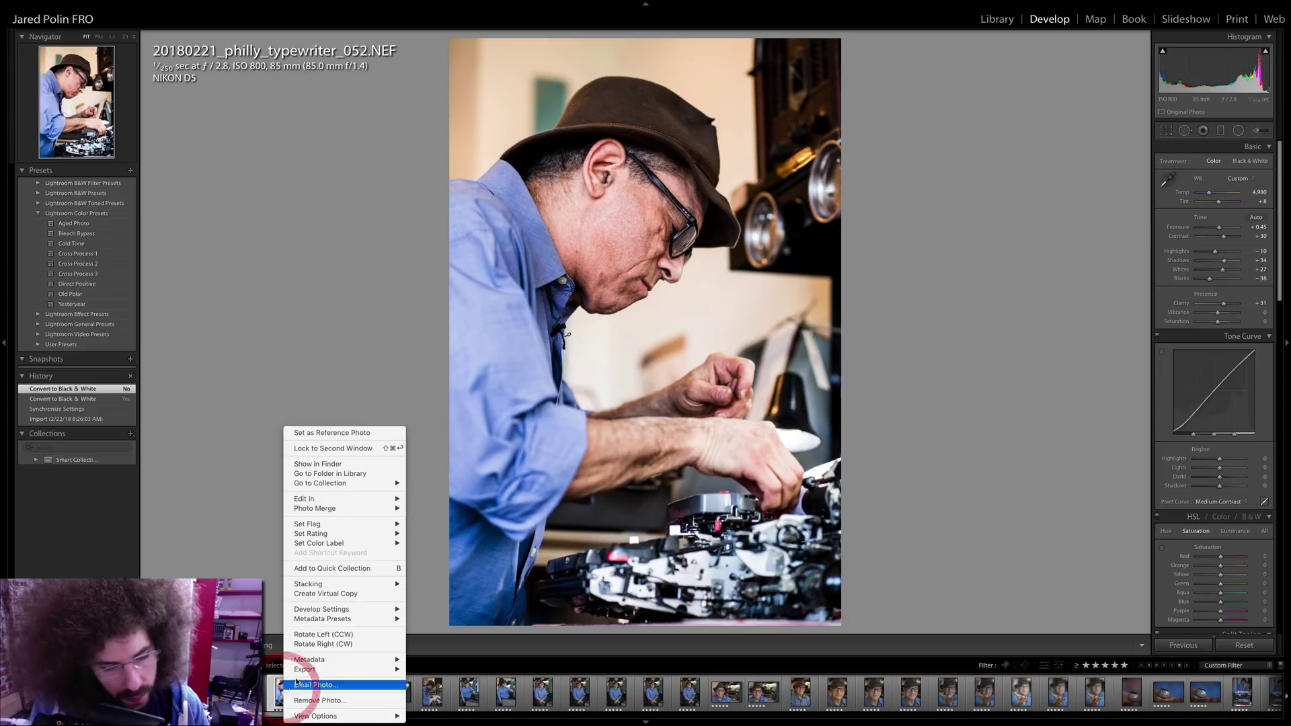
pyautogui.click(343, 593)
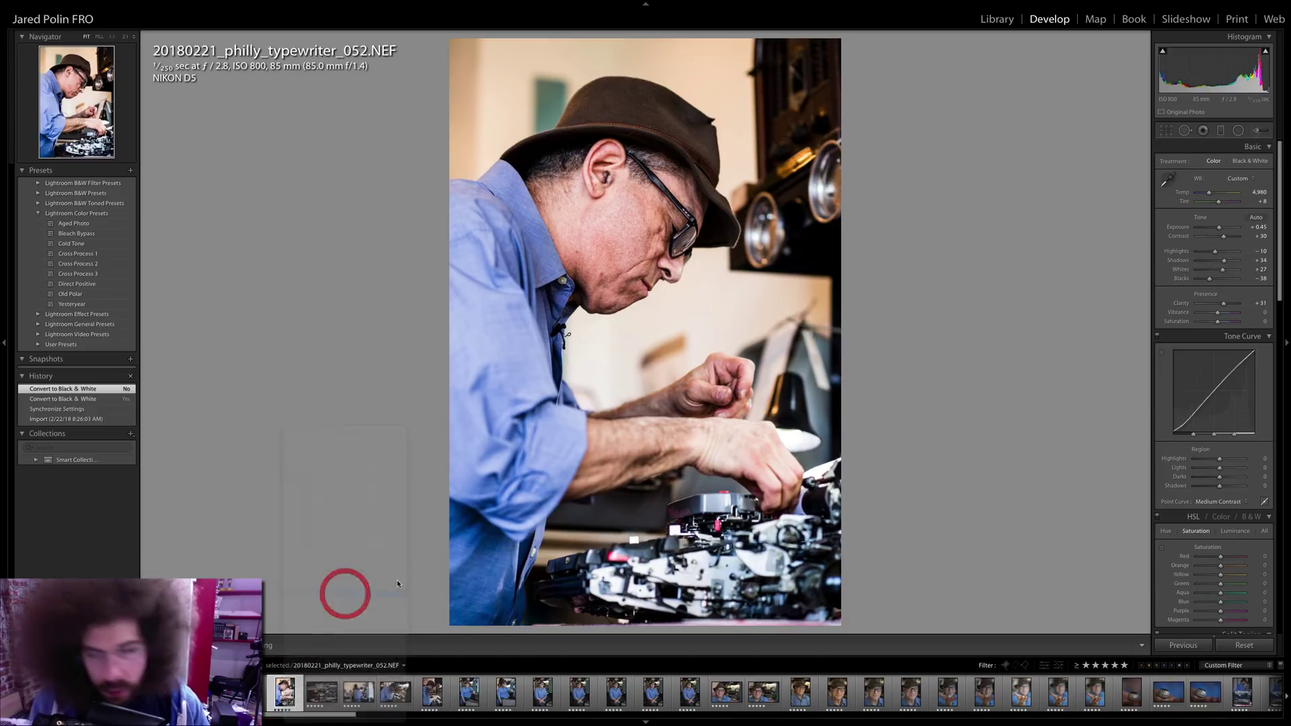
pyautogui.click(1237, 161)
# - Set the black-and-white copy's contrast to +74, highlights to −33 and exposure to +0.75, comparing it with the color original
pyautogui.click(1232, 237)
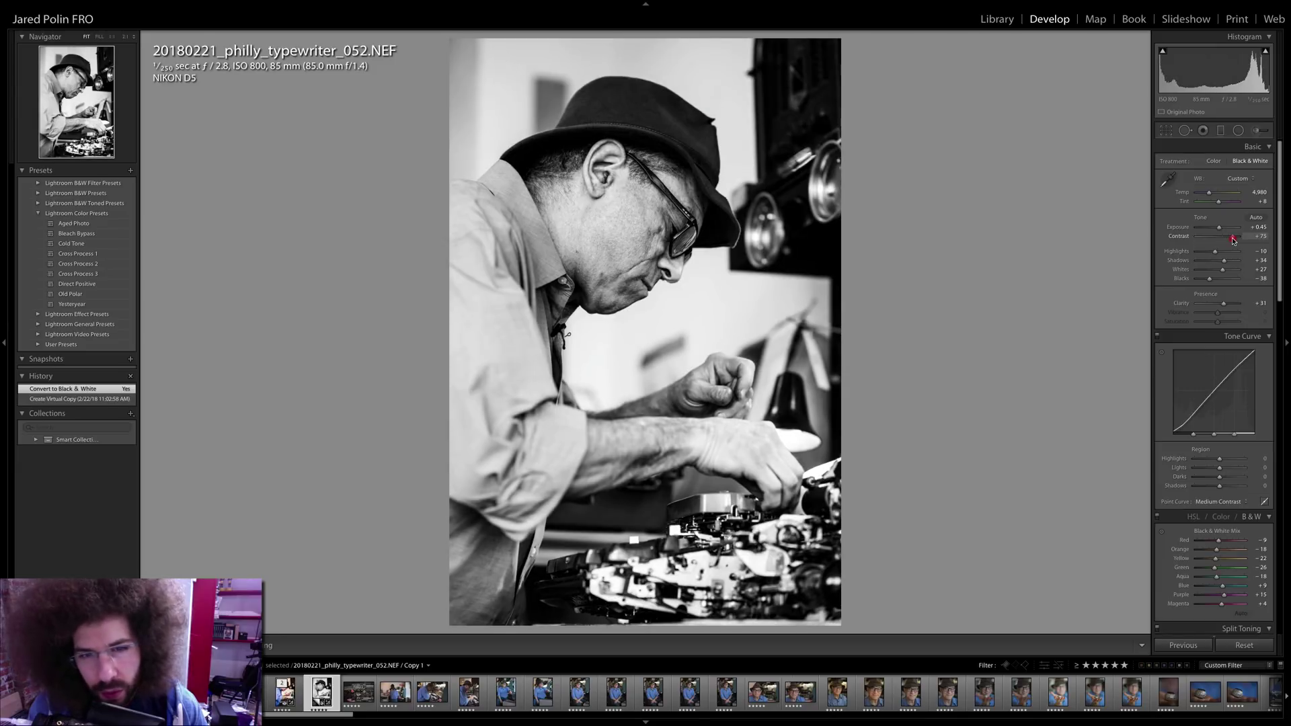
pyautogui.moveTo(1218, 227); pyautogui.dragTo(1220, 231)
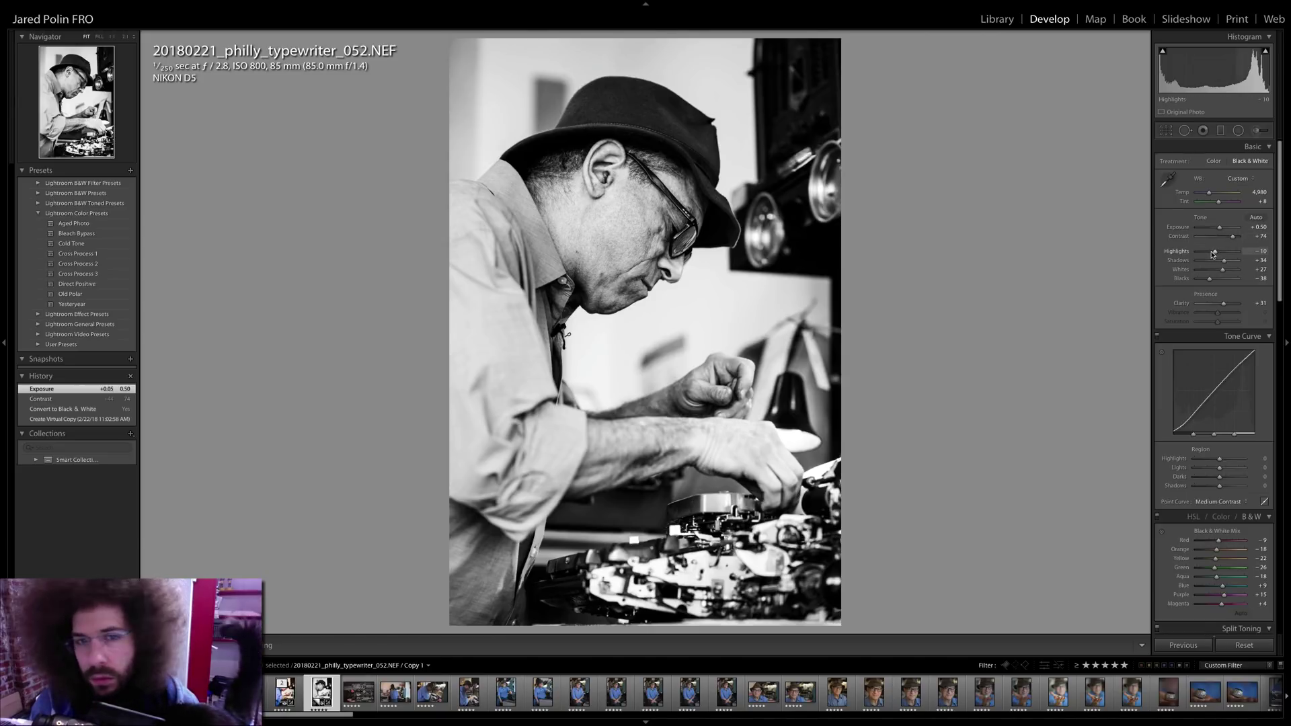
pyautogui.moveTo(1211, 253); pyautogui.dragTo(1211, 253)
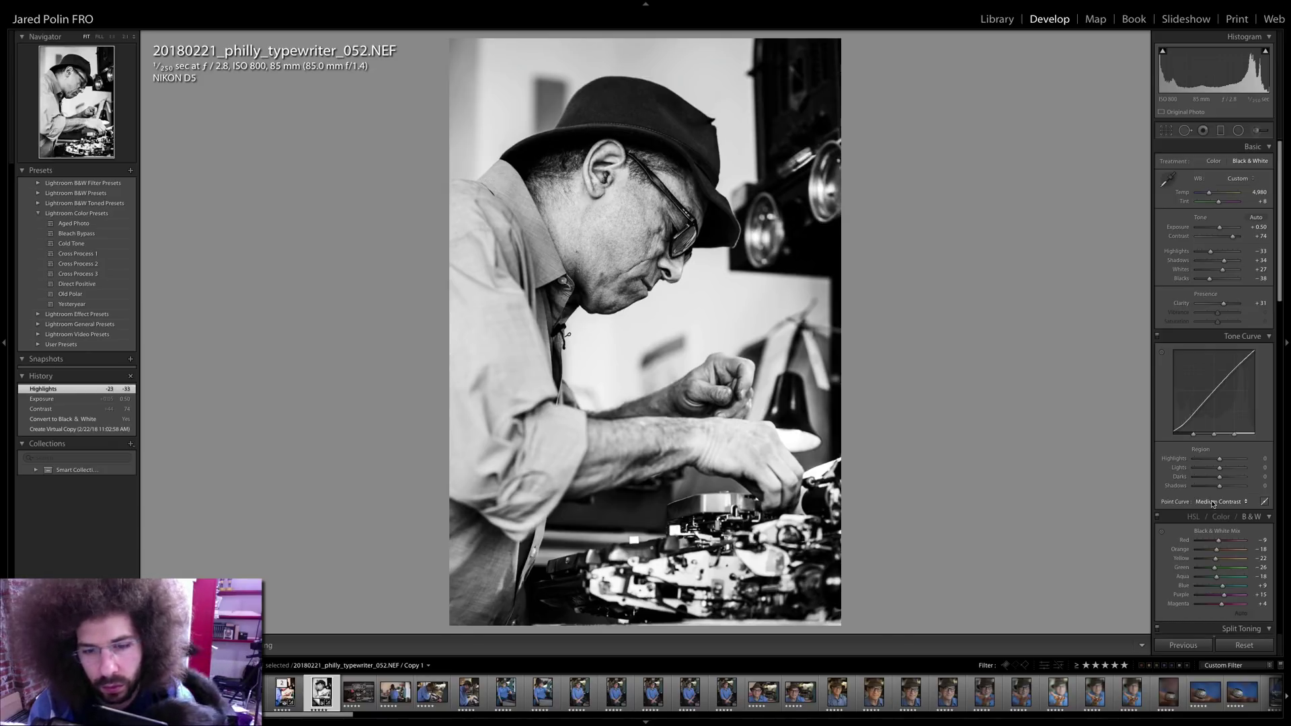
pyautogui.press('Left')
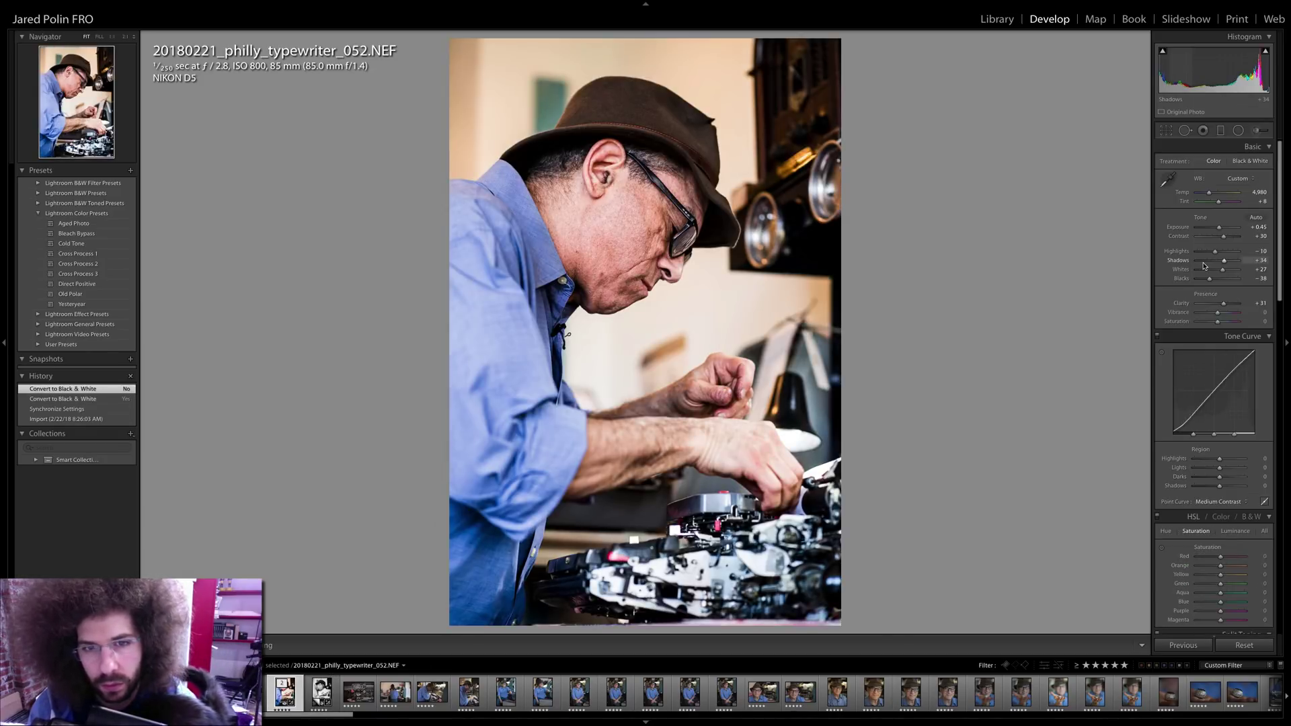
pyautogui.press('Right')
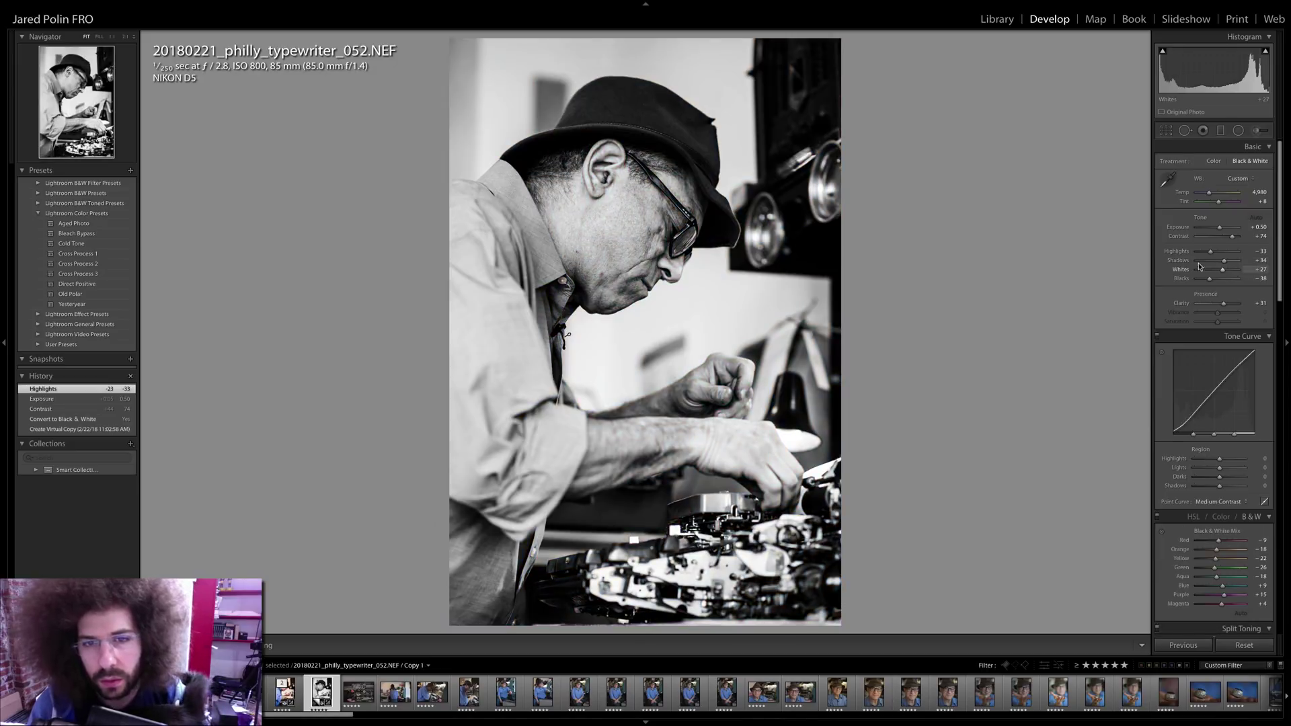
pyautogui.moveTo(1219, 228); pyautogui.dragTo(1223, 230)
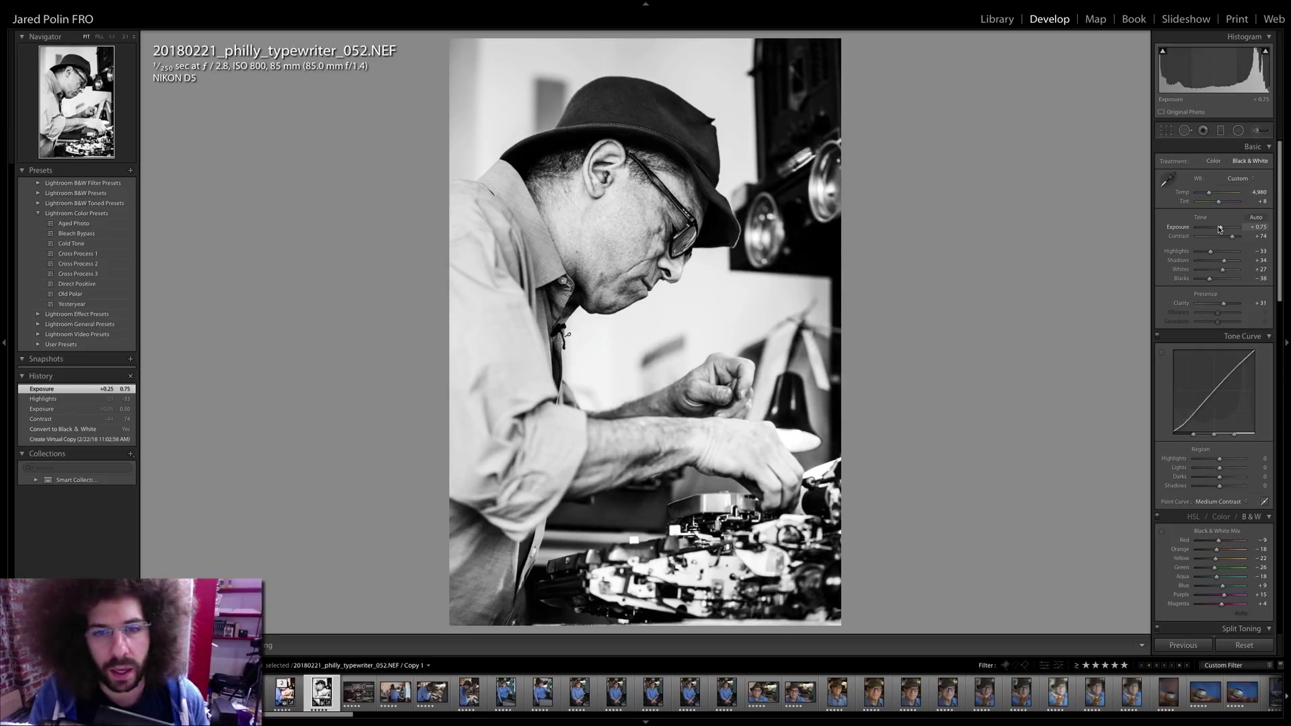
# - Set photo 052's black-and-white copy to exposure +0.50, highlights −55, whites +26 and blacks −24, and compare it with the color original
pyautogui.moveTo(1221, 229); pyautogui.dragTo(1228, 272)
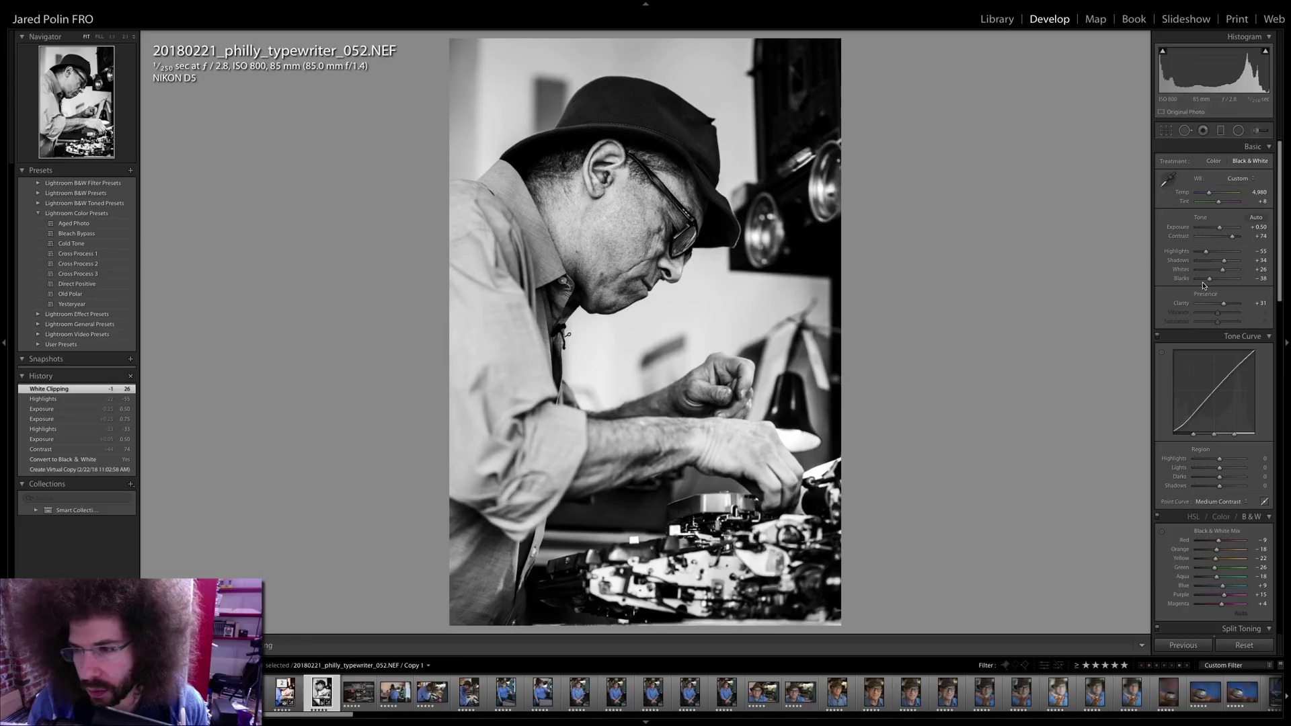
pyautogui.moveTo(1211, 281); pyautogui.dragTo(1211, 283)
pyautogui.press('Left')
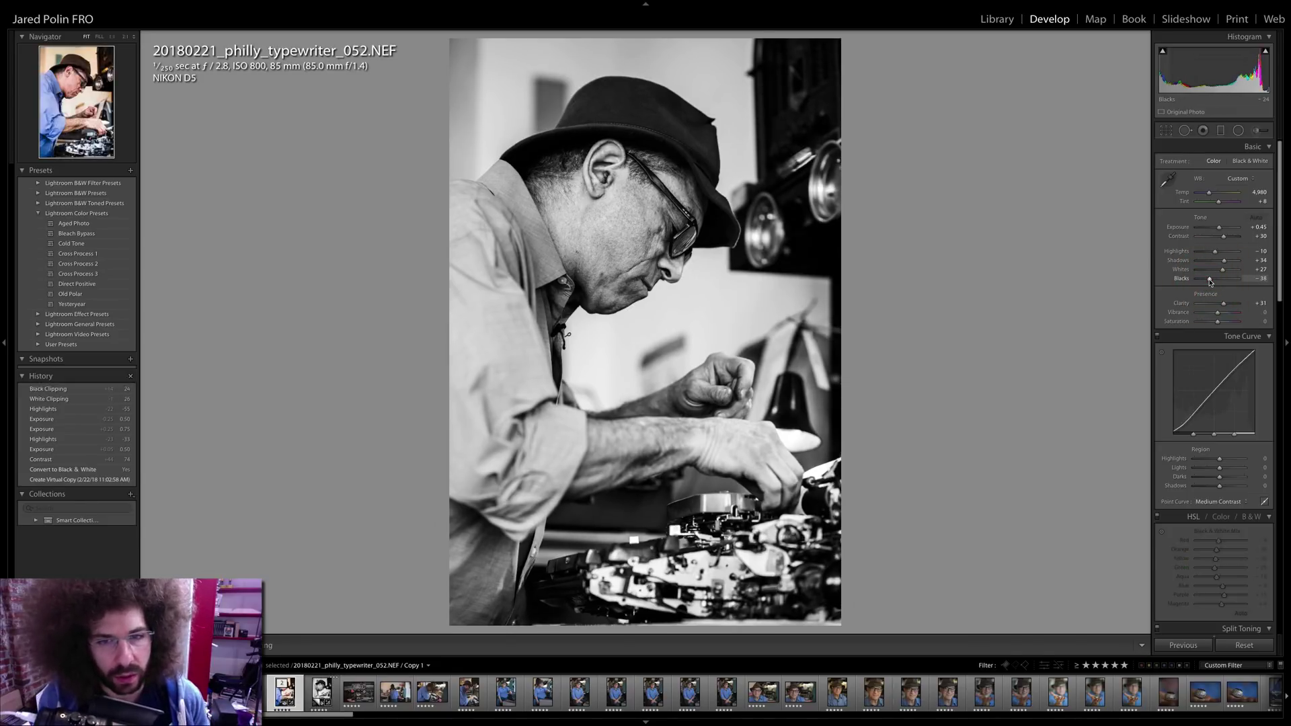
pyautogui.press('Right')
# - Set photo 054's exposure to +0.55, contrast to +40 and clarity to +27, with a Medium Contrast point curve
pyautogui.press('Right')
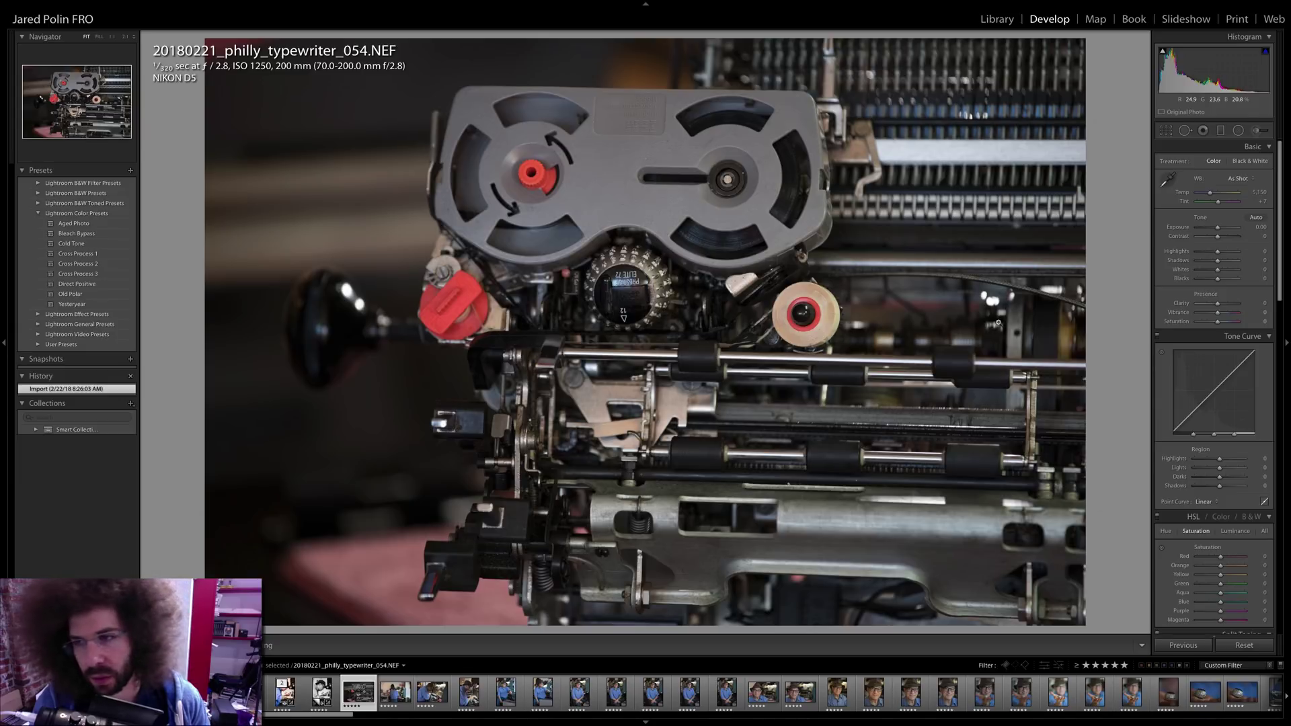
pyautogui.moveTo(1214, 226); pyautogui.dragTo(1226, 238)
pyautogui.click(1205, 501)
pyautogui.click(1220, 509)
pyautogui.moveTo(1217, 309); pyautogui.dragTo(1223, 306)
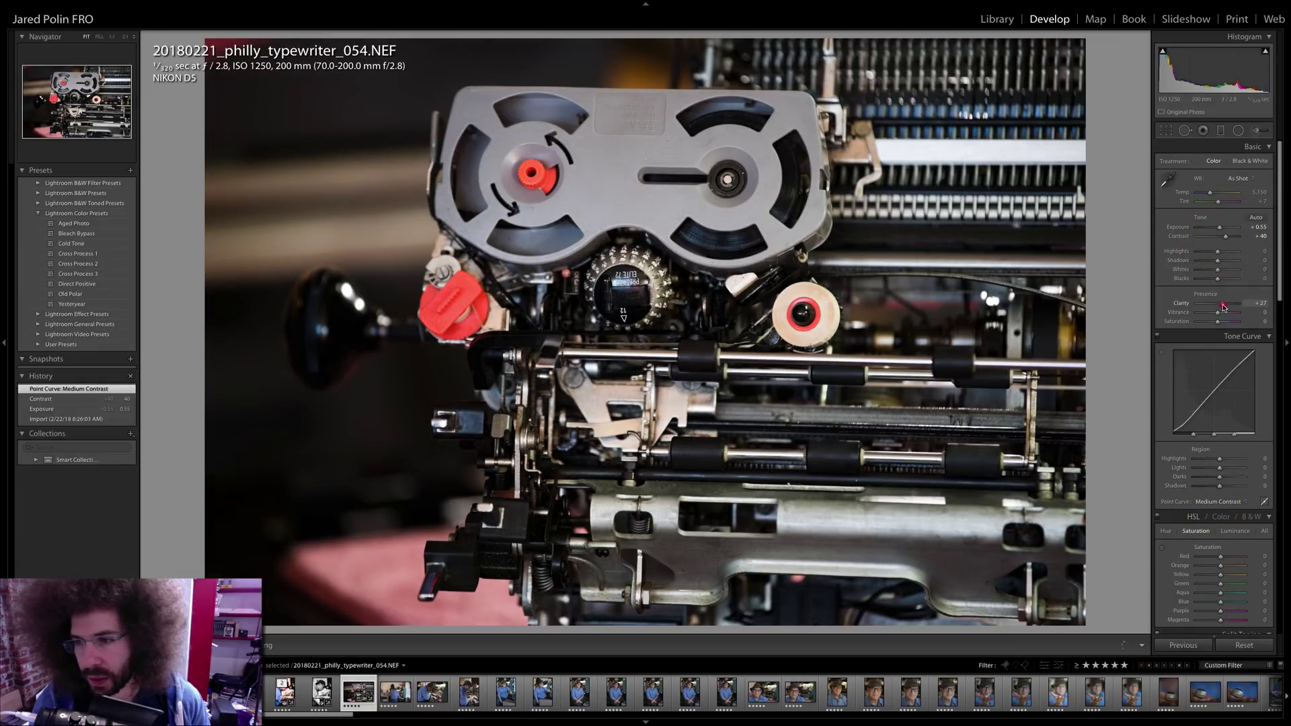
# - Set photo 054's shadows to +44, highlights to −3 and exposure to +0.50, and inspect the type ball up close
pyautogui.moveTo(1217, 260); pyautogui.dragTo(1224, 235)
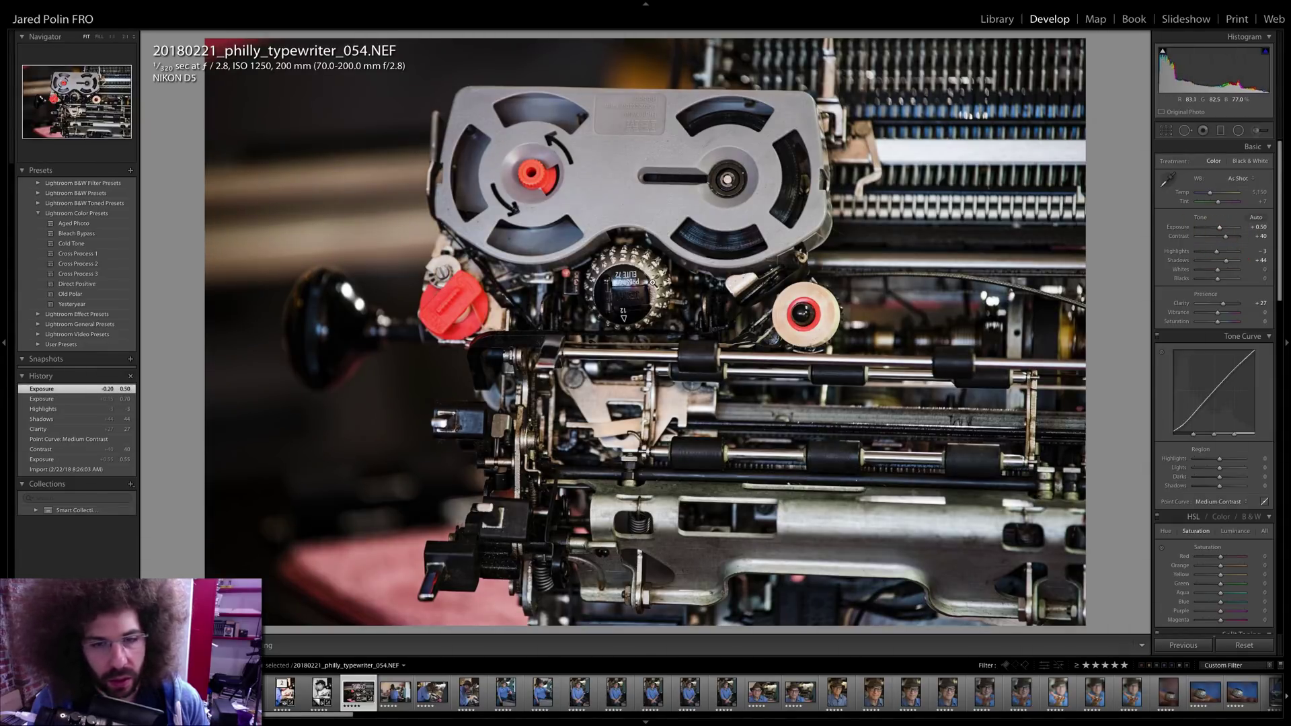
pyautogui.click(649, 283)
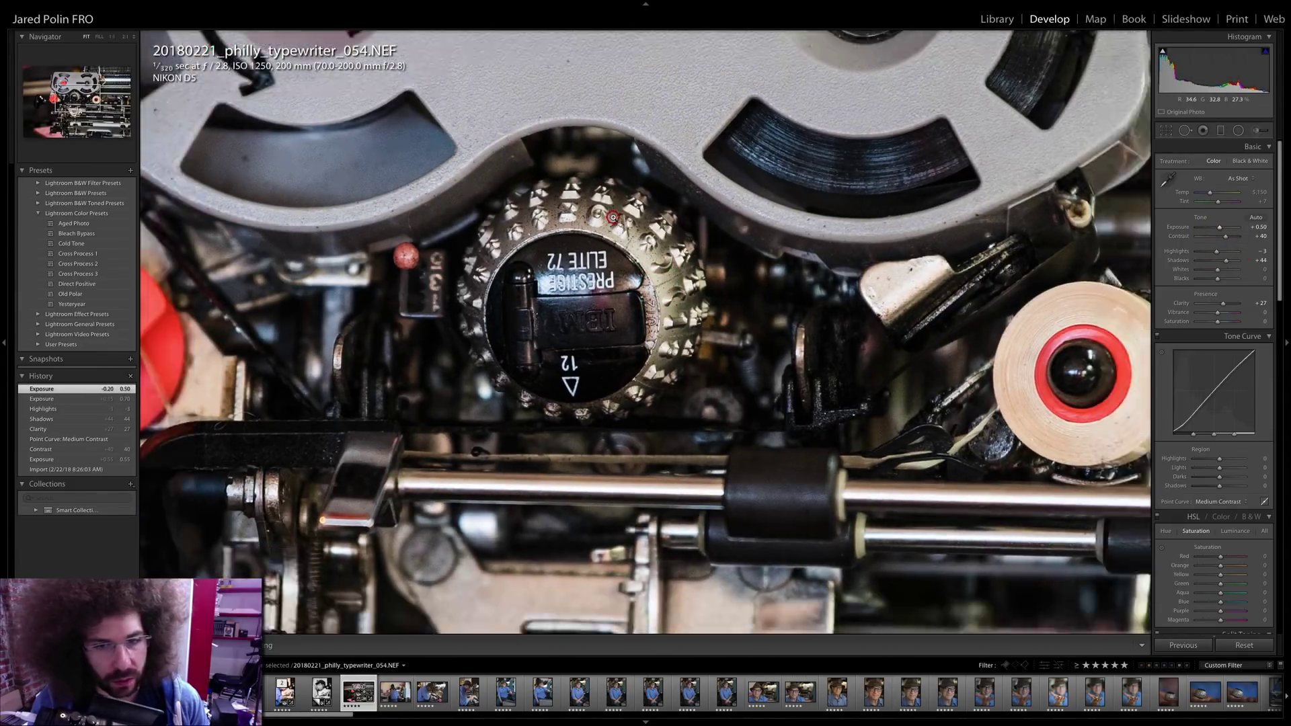
pyautogui.click(614, 216)
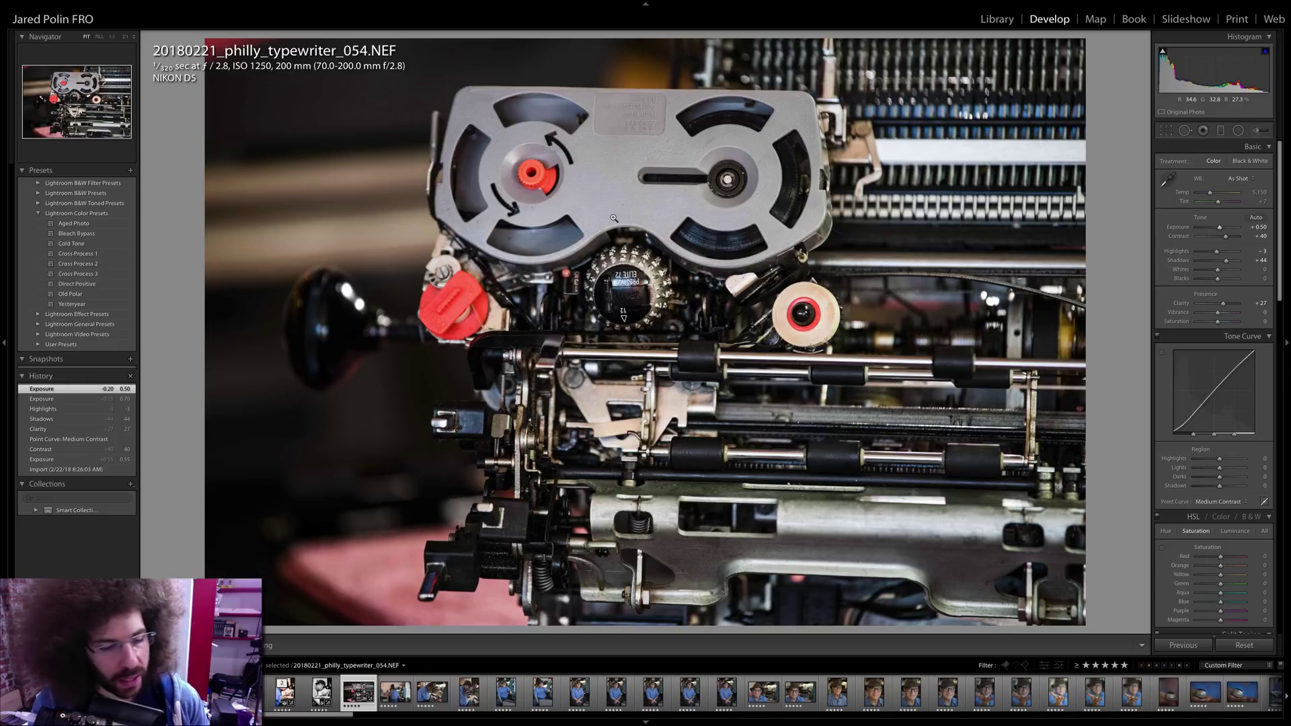
# - Preview photo 061 in black and white, set its contrast to +72 and return it to color
pyautogui.press('Right')
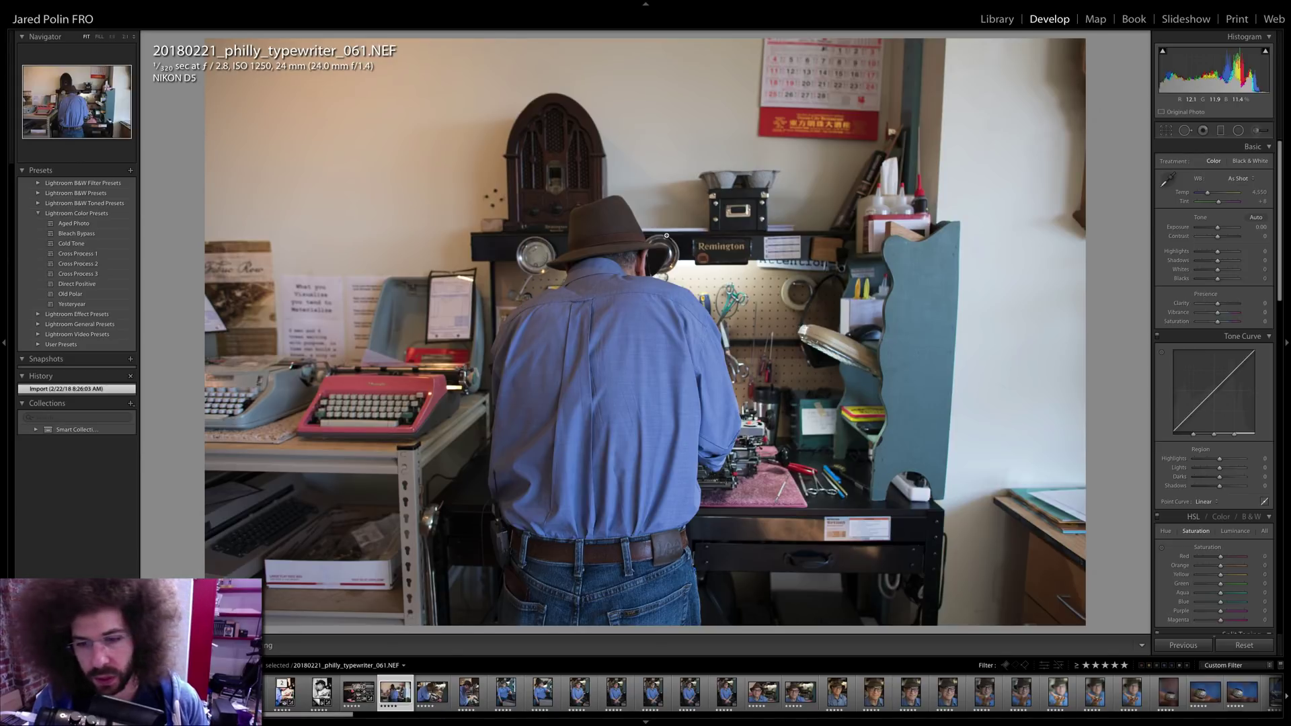
pyautogui.click(1249, 161)
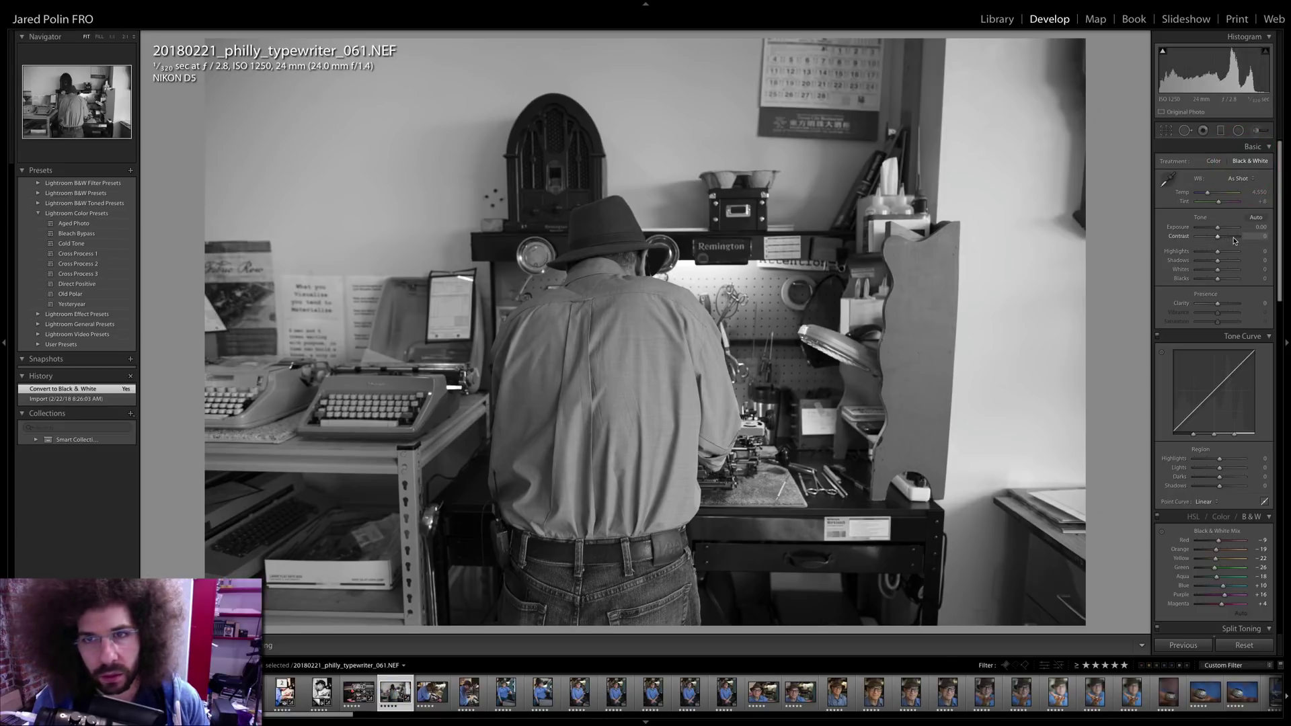
pyautogui.click(1235, 236)
pyautogui.click(828, 108)
pyautogui.moveTo(828, 109); pyautogui.dragTo(814, 417)
pyautogui.click(821, 332)
pyautogui.click(1214, 161)
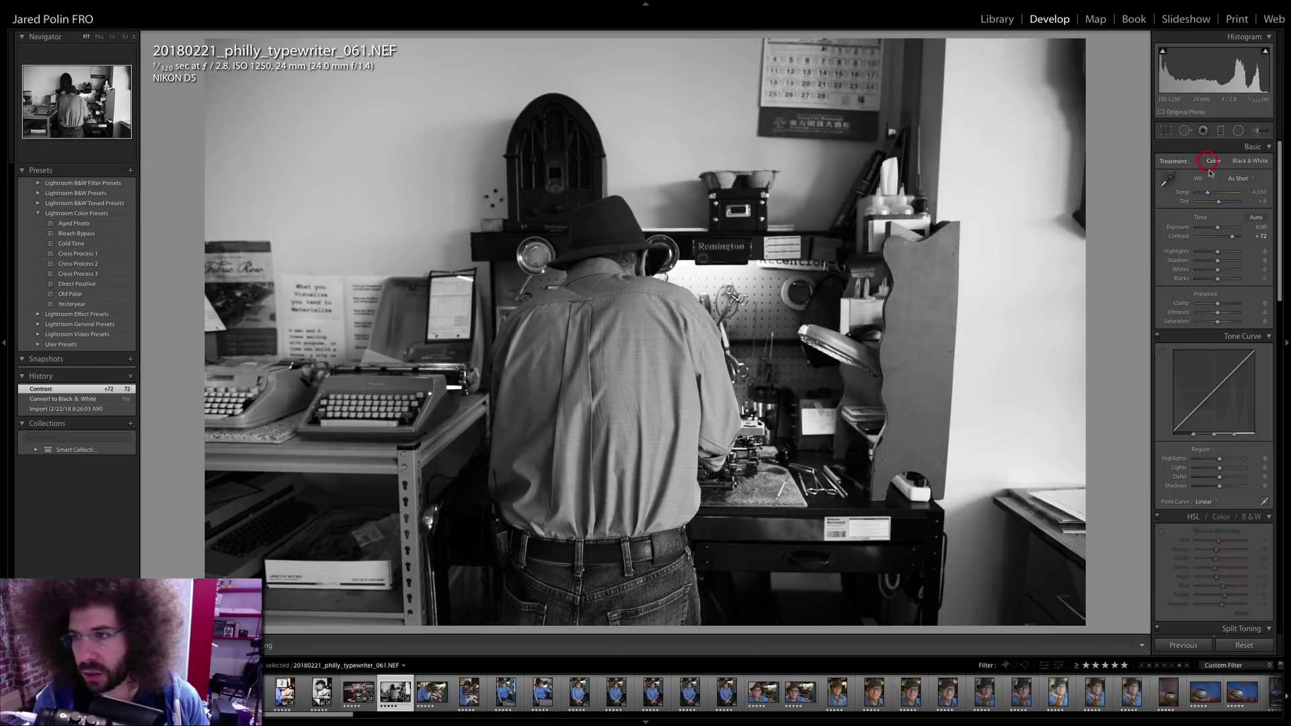
# - Give photo 061 a Medium Contrast curve, exposure +0.10, highlights −69, shadows +83, blacks −17 and clarity +28, and convert it to black and white
pyautogui.click(1199, 503)
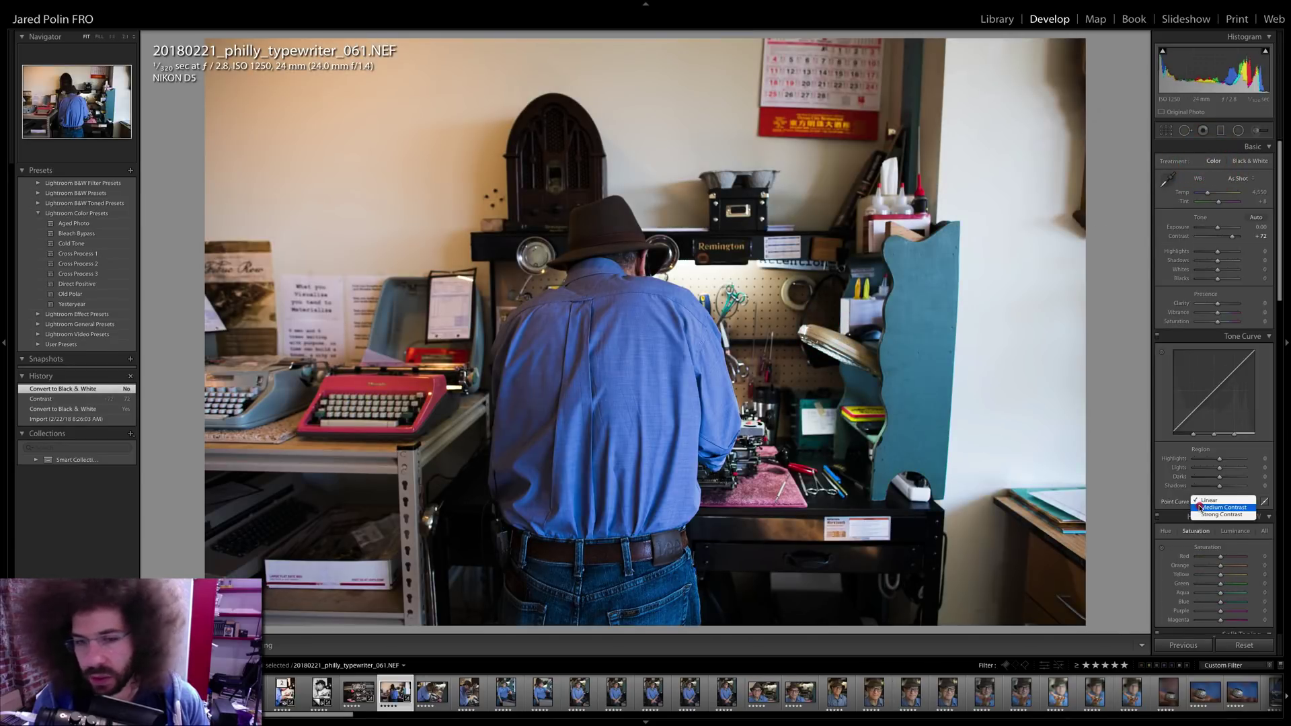
pyautogui.click(1200, 512)
pyautogui.moveTo(1218, 228); pyautogui.dragTo(1223, 305)
pyautogui.click(1247, 161)
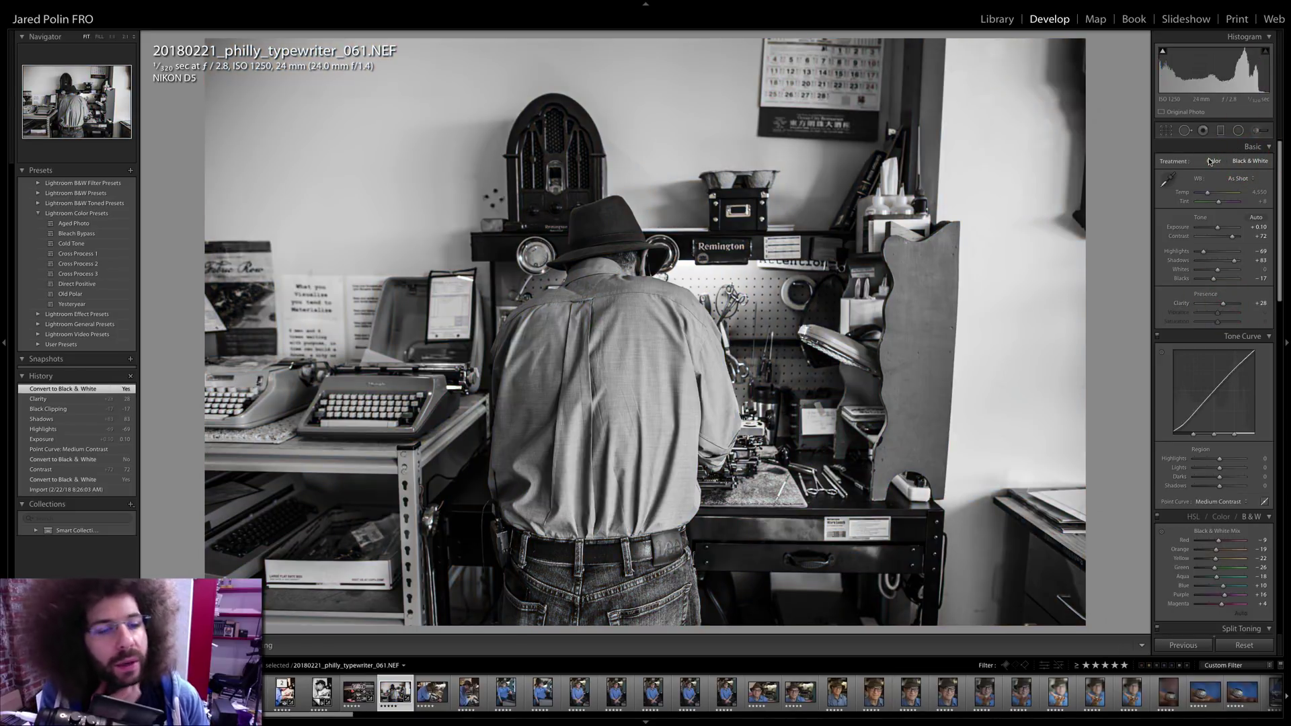
# - Set photo 061's contrast to +100, blacks to −19, whites to +30 and highlights to −63, and inspect the man's hat and shirt up close
pyautogui.moveTo(1231, 236); pyautogui.dragTo(1242, 238)
pyautogui.moveTo(1212, 281); pyautogui.dragTo(1202, 253)
pyautogui.rightClick(492, 263)
pyautogui.click(602, 255)
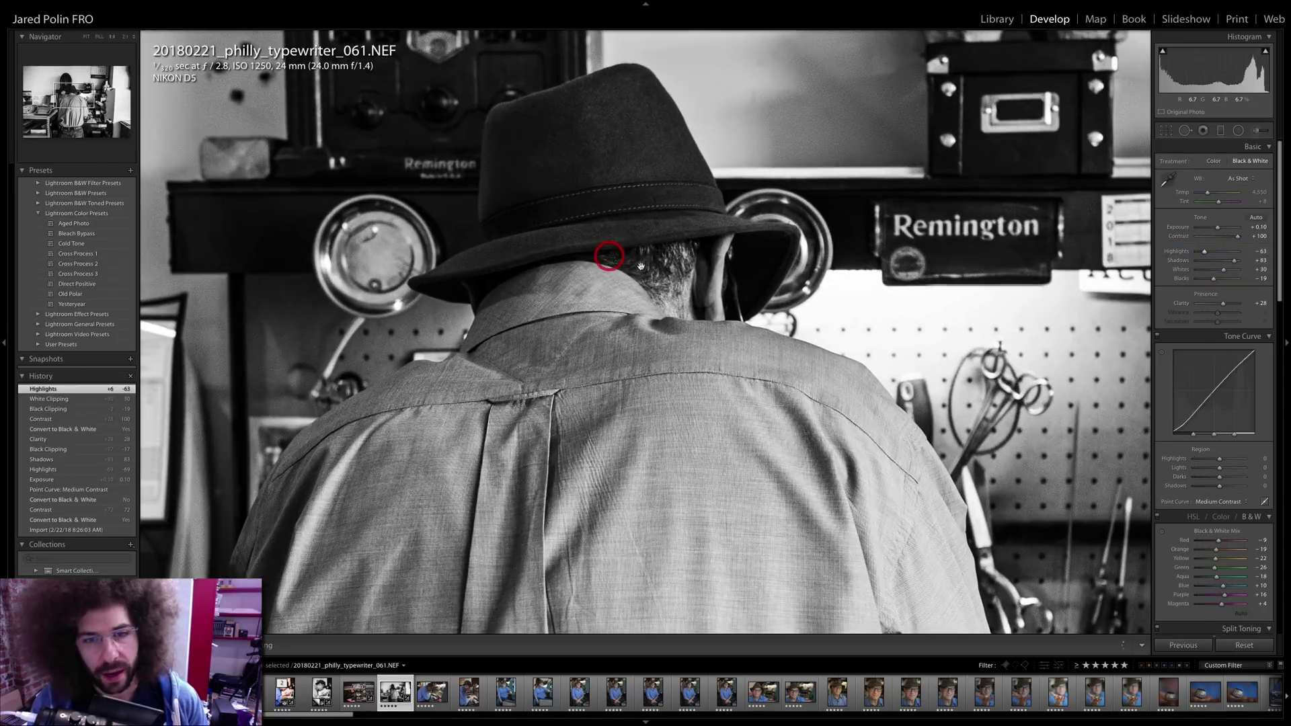
pyautogui.click(617, 215)
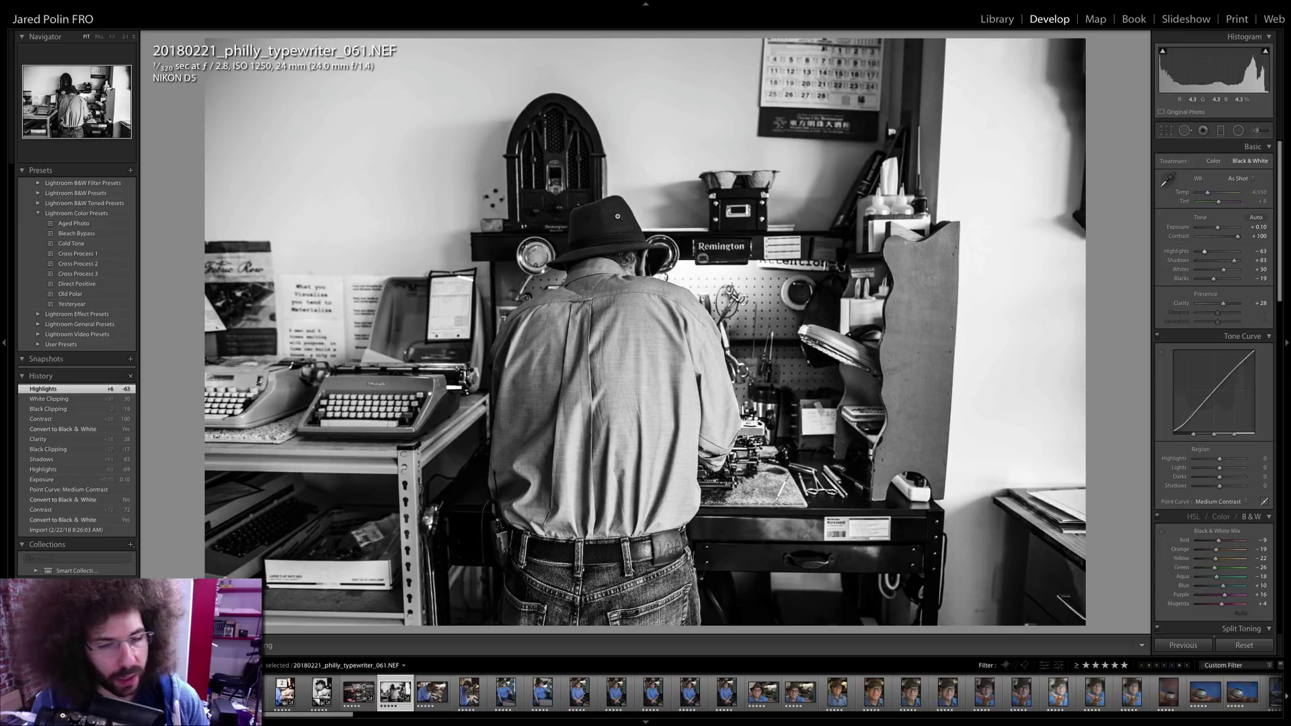
# - Set photo 062's exposure to +0.45 and contrast to +25, and apply the Medium Contrast point curve
pyautogui.press('Right')
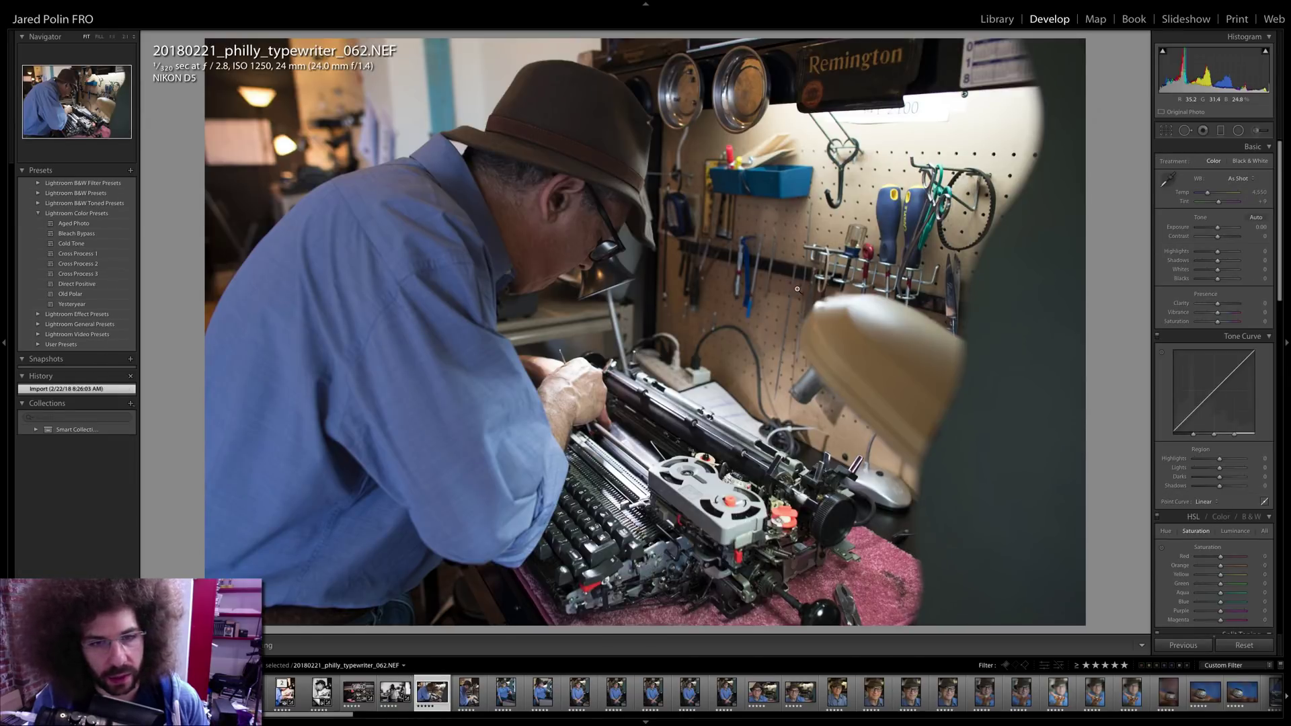
pyautogui.moveTo(1217, 229); pyautogui.dragTo(1220, 233)
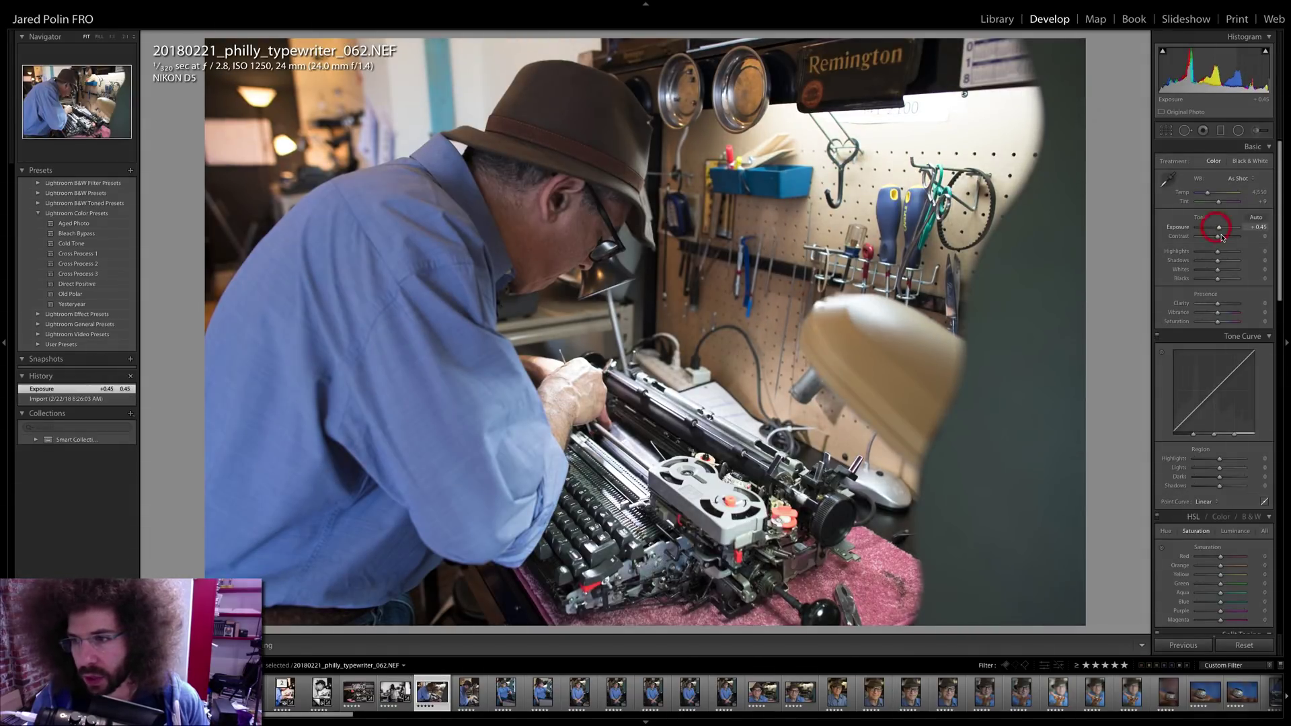
pyautogui.click(1221, 236)
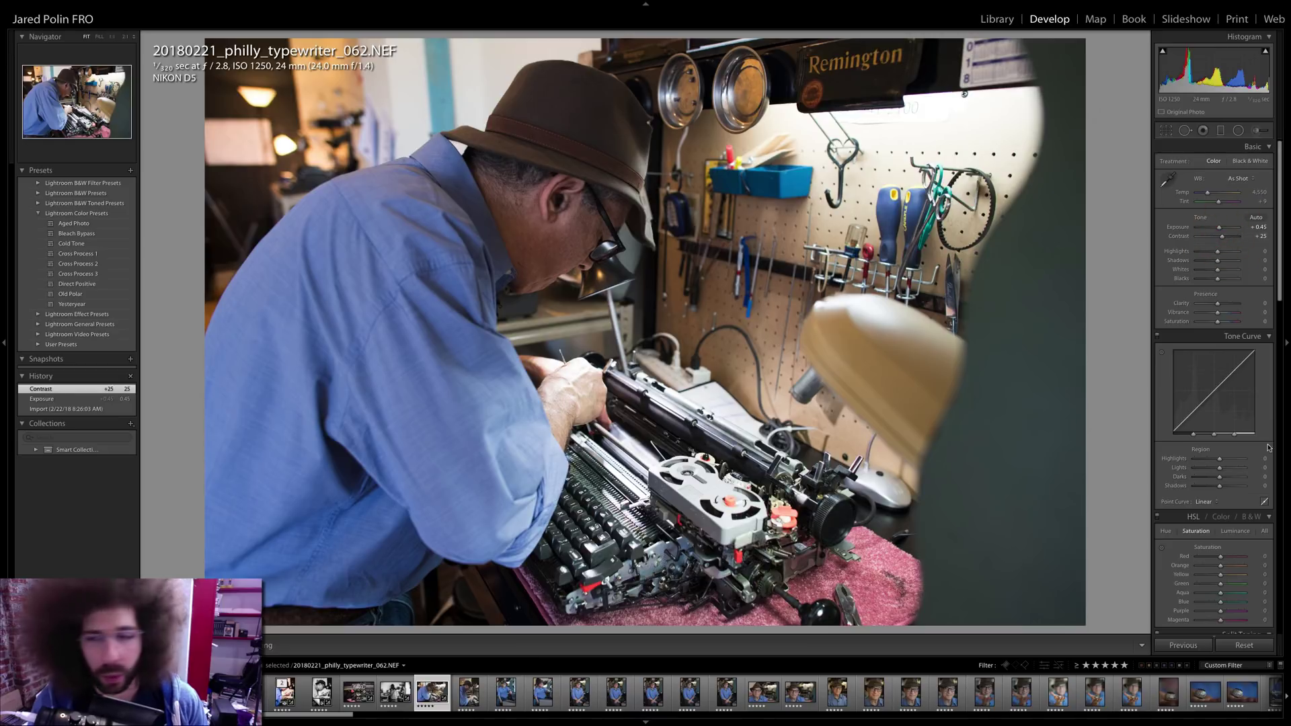
pyautogui.click(1204, 501)
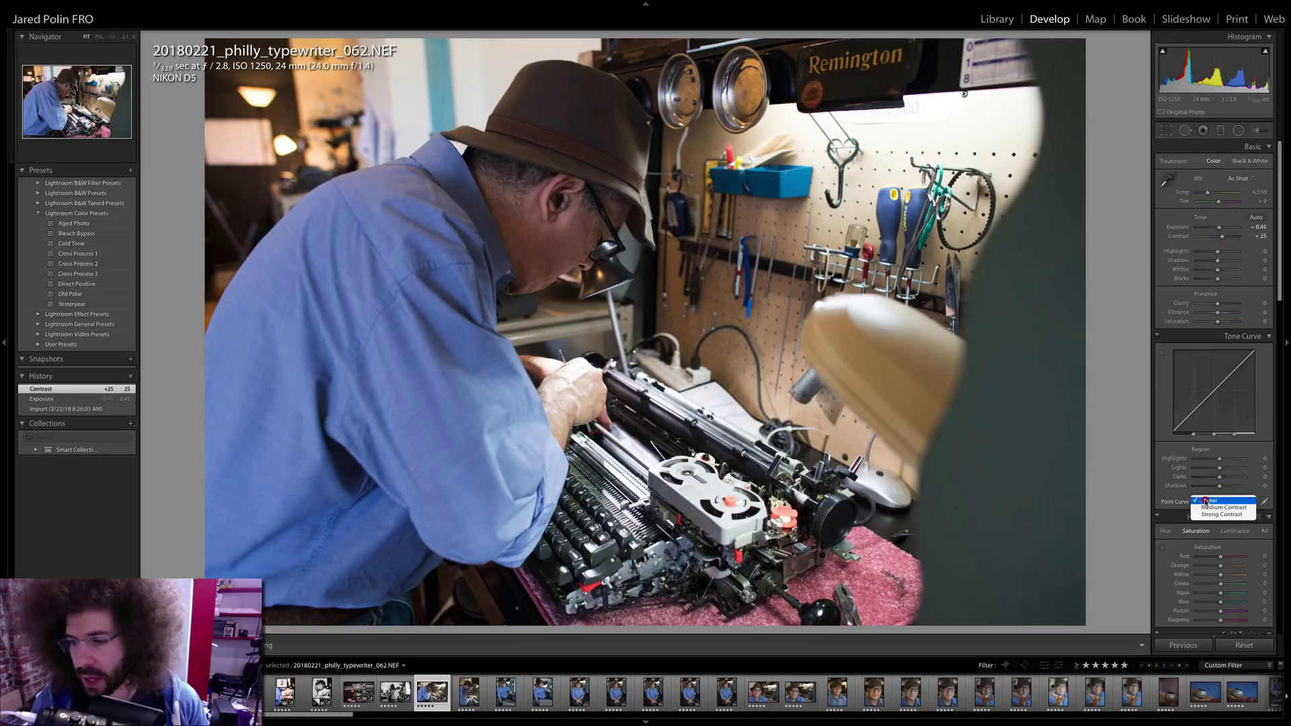
pyautogui.click(1210, 508)
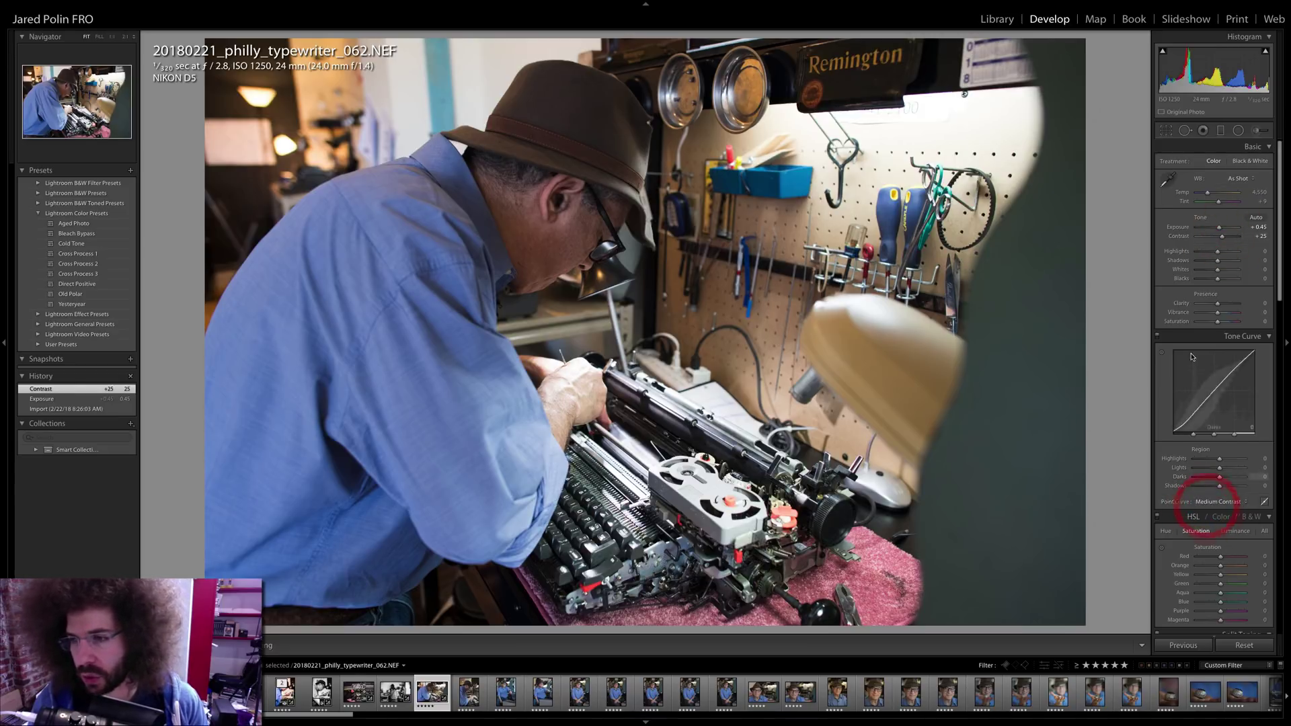
# - Set photo 062's clarity to +21, shadows to +39, contrast to +31 and highlights to −25, and preview it briefly in black and white
pyautogui.click(1222, 303)
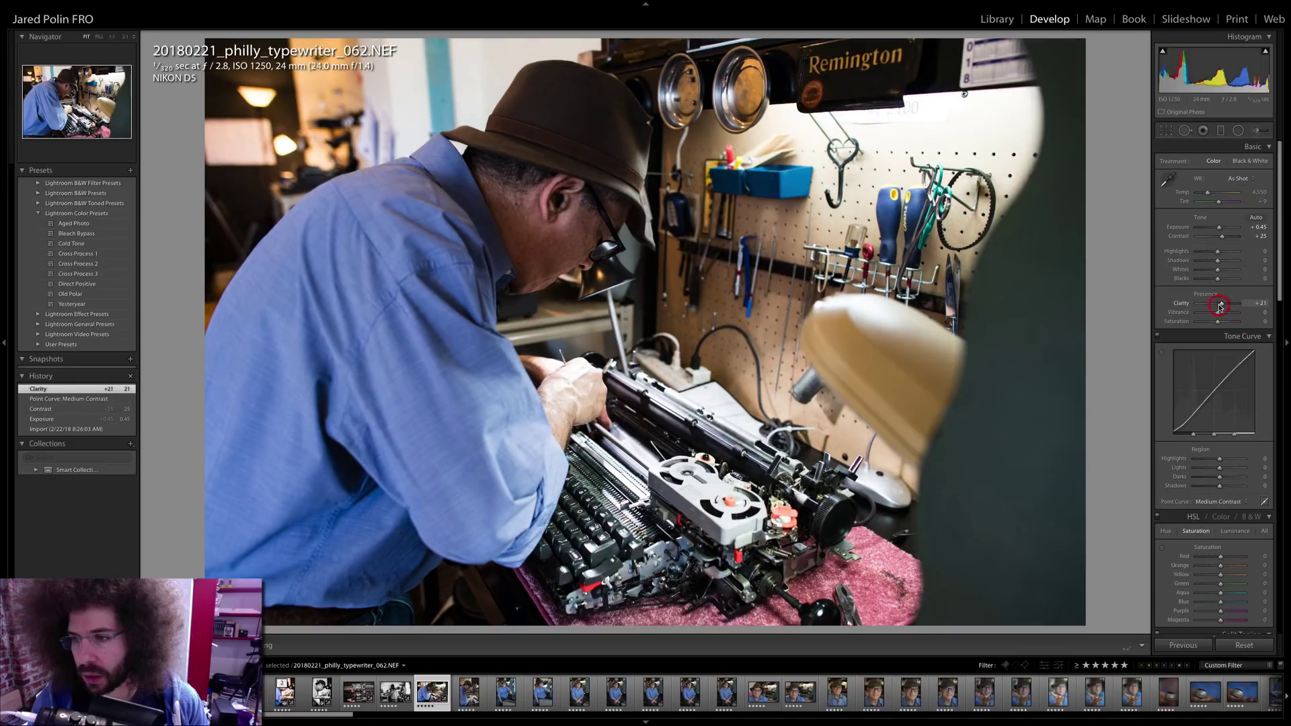
pyautogui.click(1227, 261)
pyautogui.click(1227, 237)
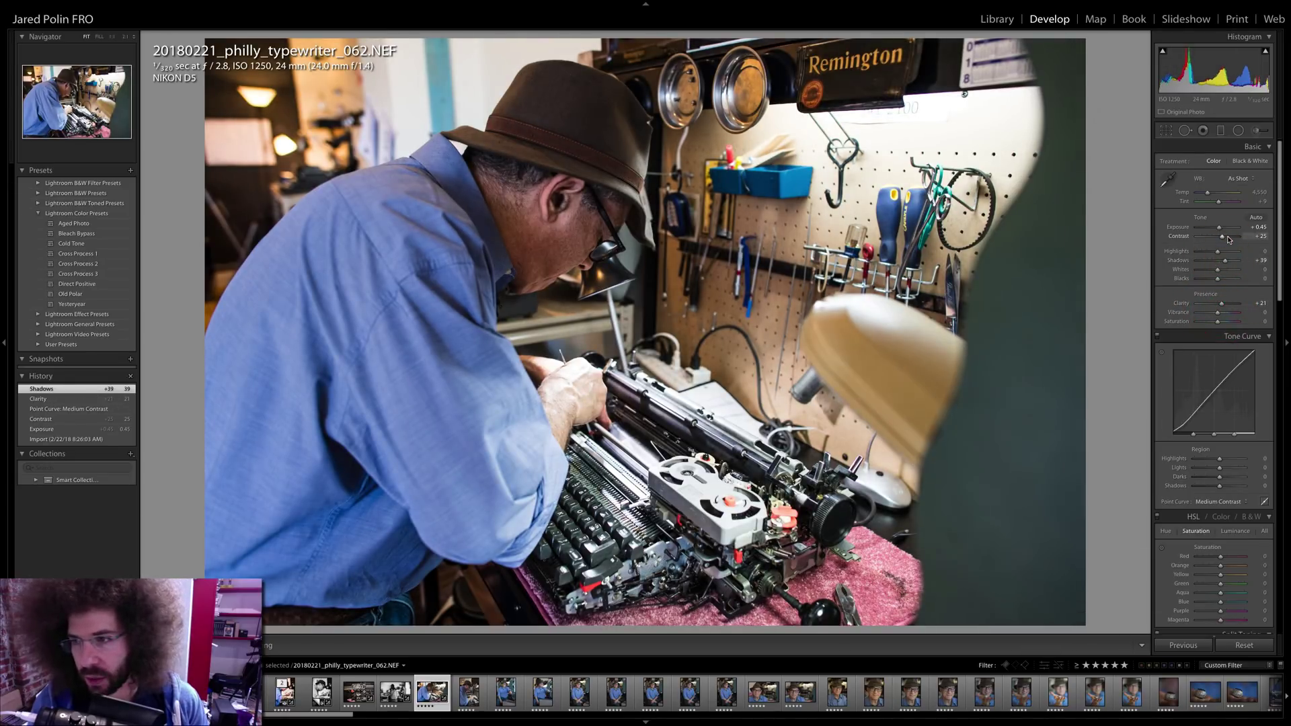
pyautogui.moveTo(1227, 239); pyautogui.dragTo(1224, 238)
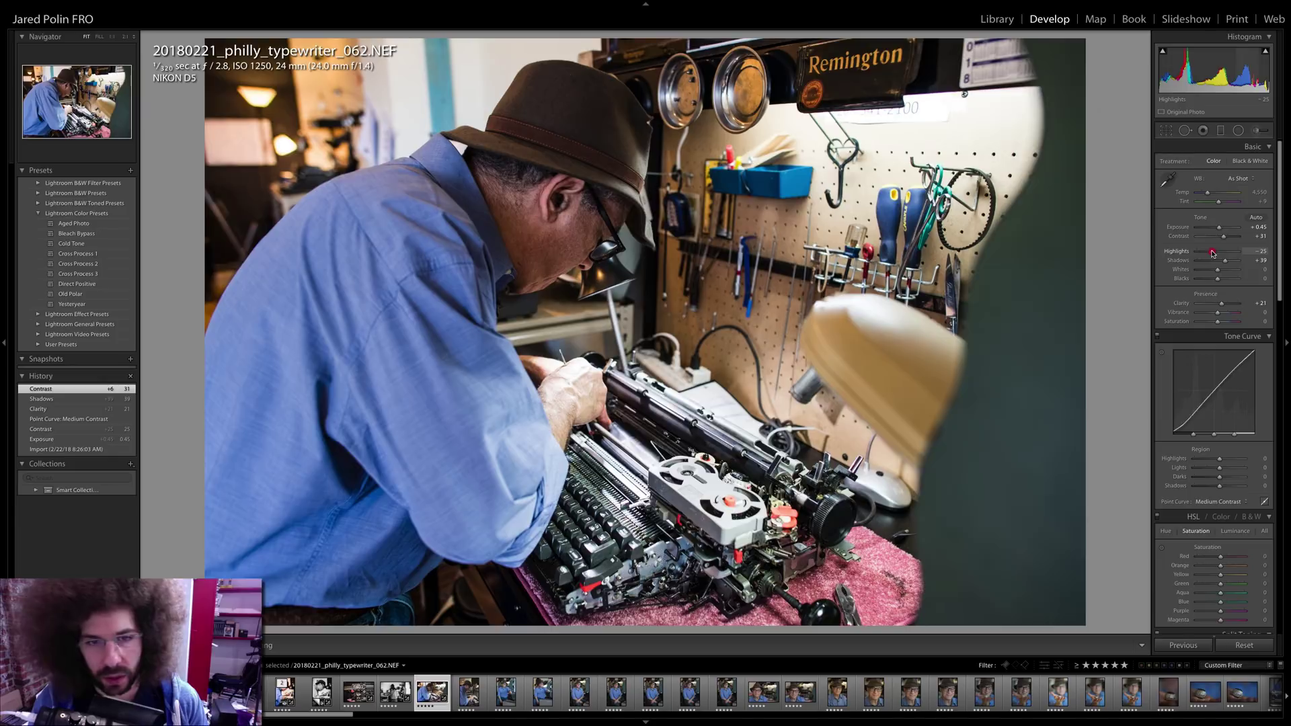
pyautogui.click(1212, 252)
pyautogui.press('v')
pyautogui.click(1212, 161)
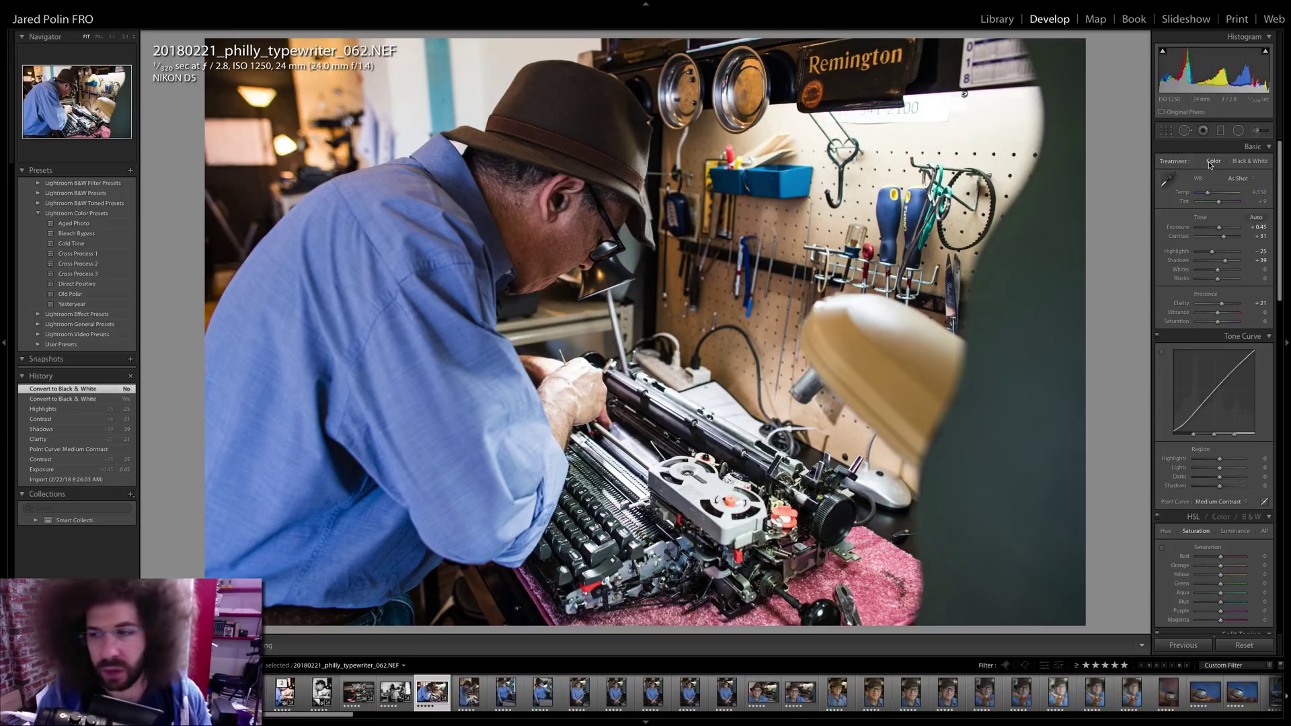
# - Set photo 062's blacks to −3, whites to +38 and highlights to −18
pyautogui.keyDown('shift'); pyautogui.doubleClick(1213, 280); pyautogui.keyUp('shift')
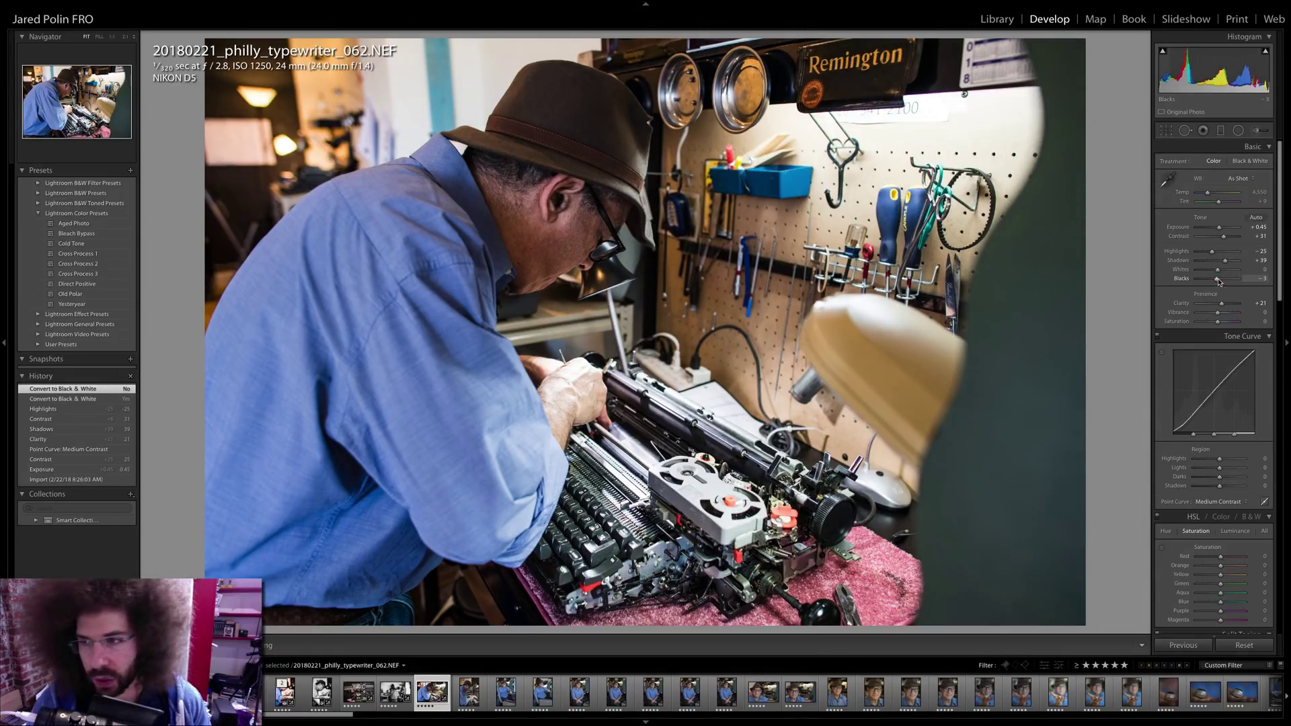
pyautogui.keyDown('shift'); pyautogui.doubleClick(1228, 271); pyautogui.keyUp('shift')
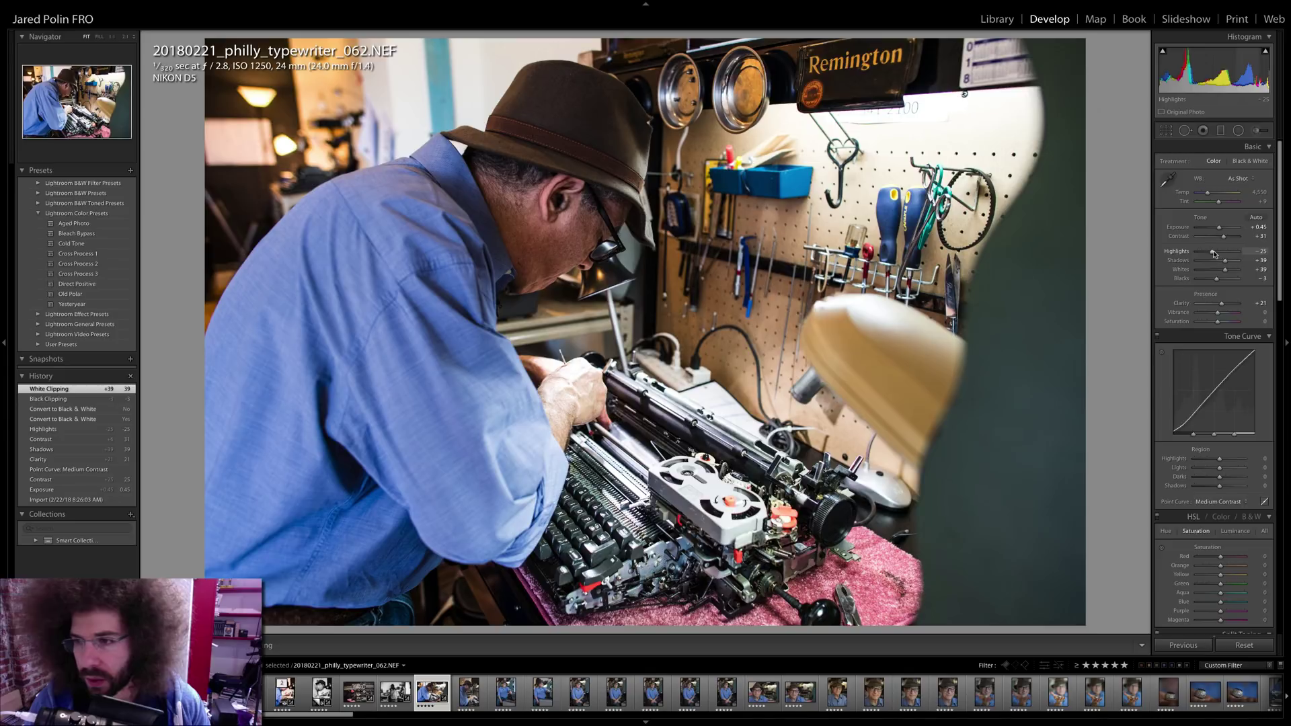
pyautogui.moveTo(1213, 253); pyautogui.dragTo(1225, 270)
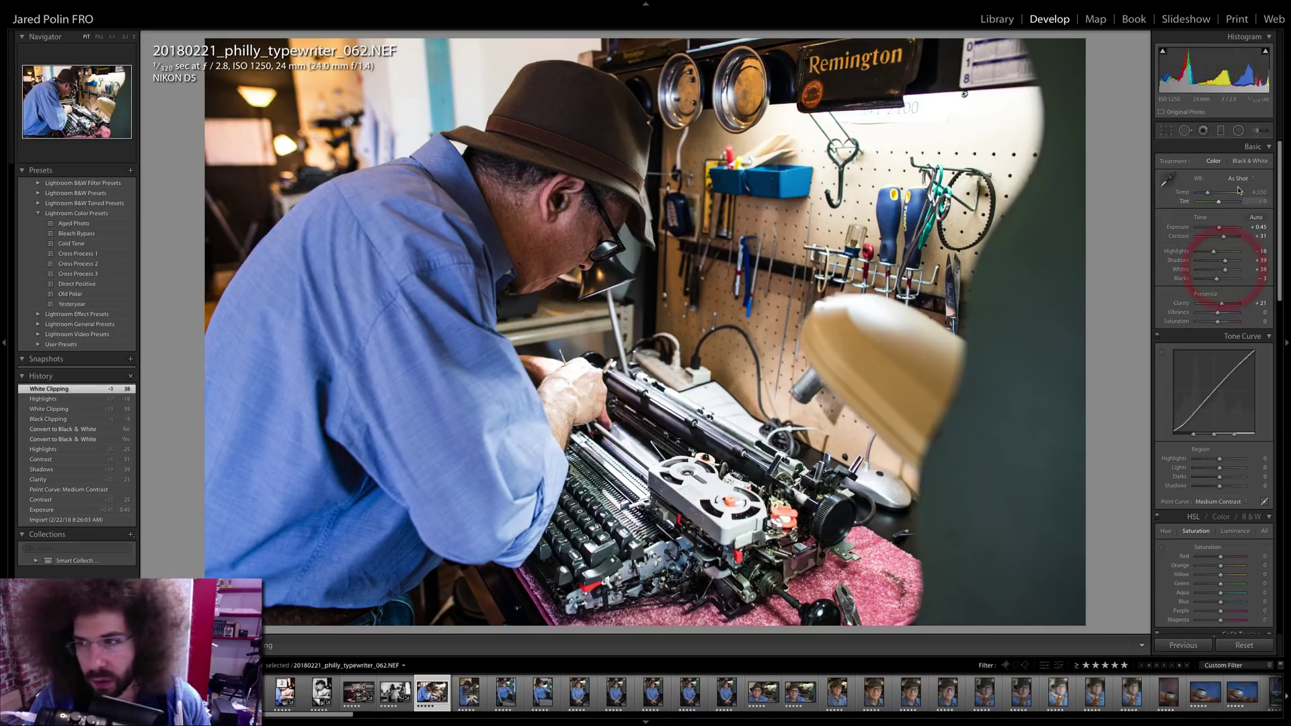
# - Compare the color and black-and-white treatments of photo 062, ending on black and white
pyautogui.click(1243, 161)
pyautogui.click(1216, 162)
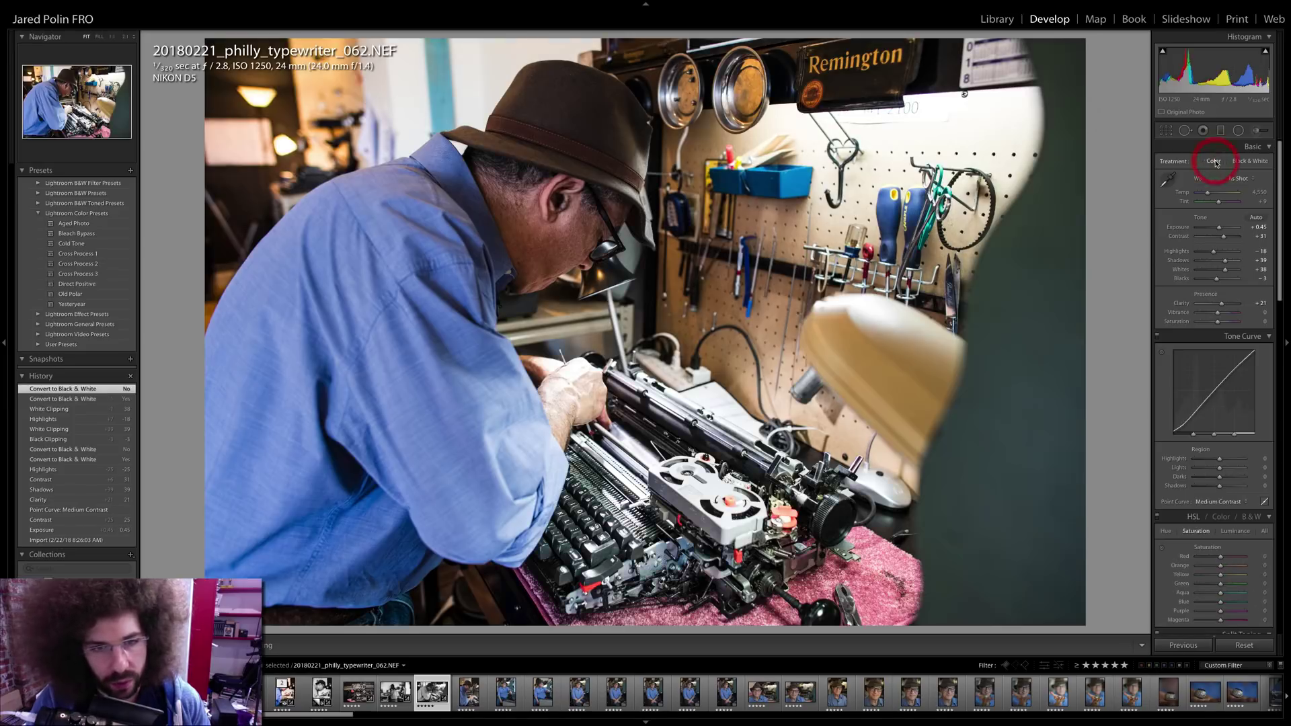
pyautogui.press('v')
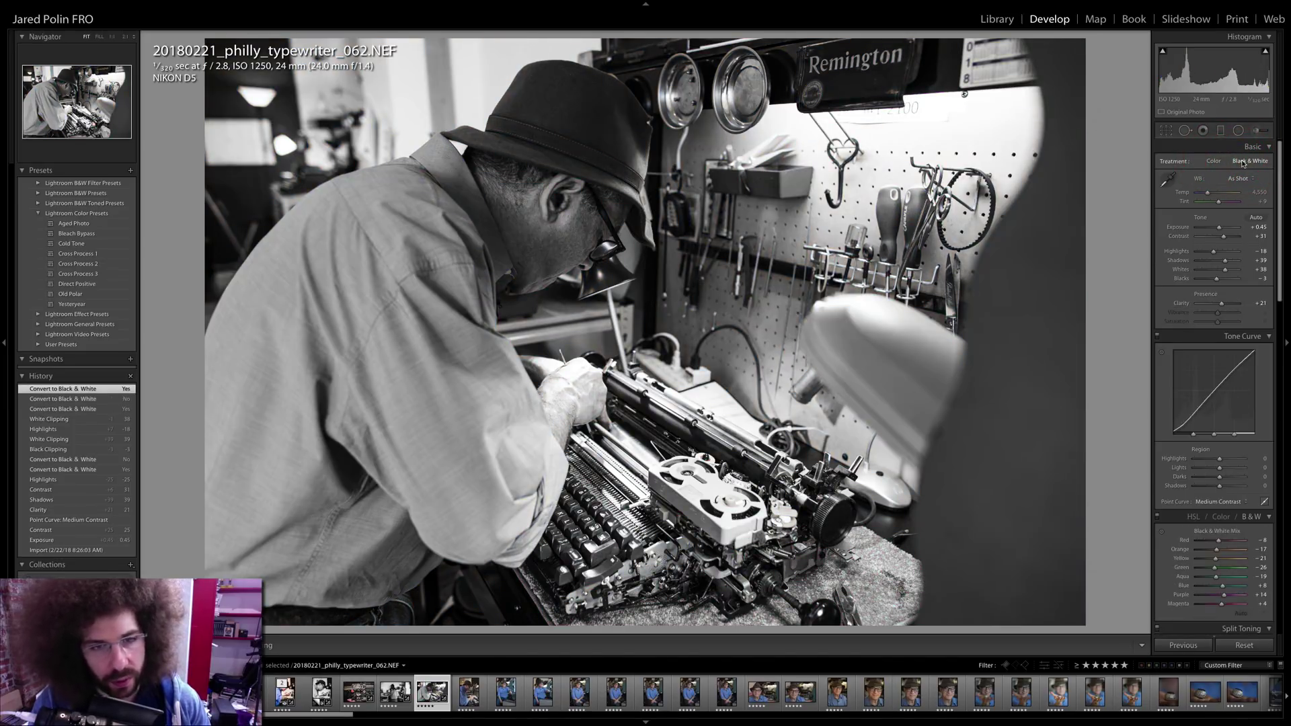
pyautogui.click(1213, 164)
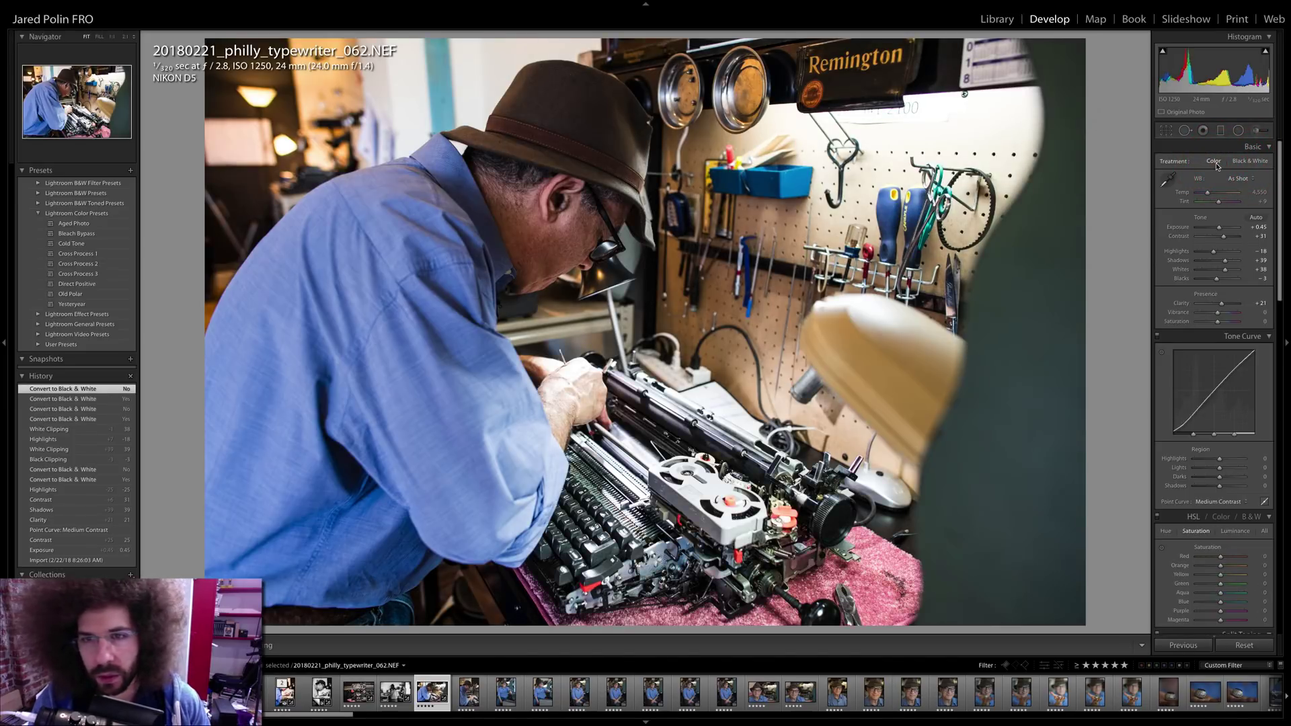
pyautogui.press('v')
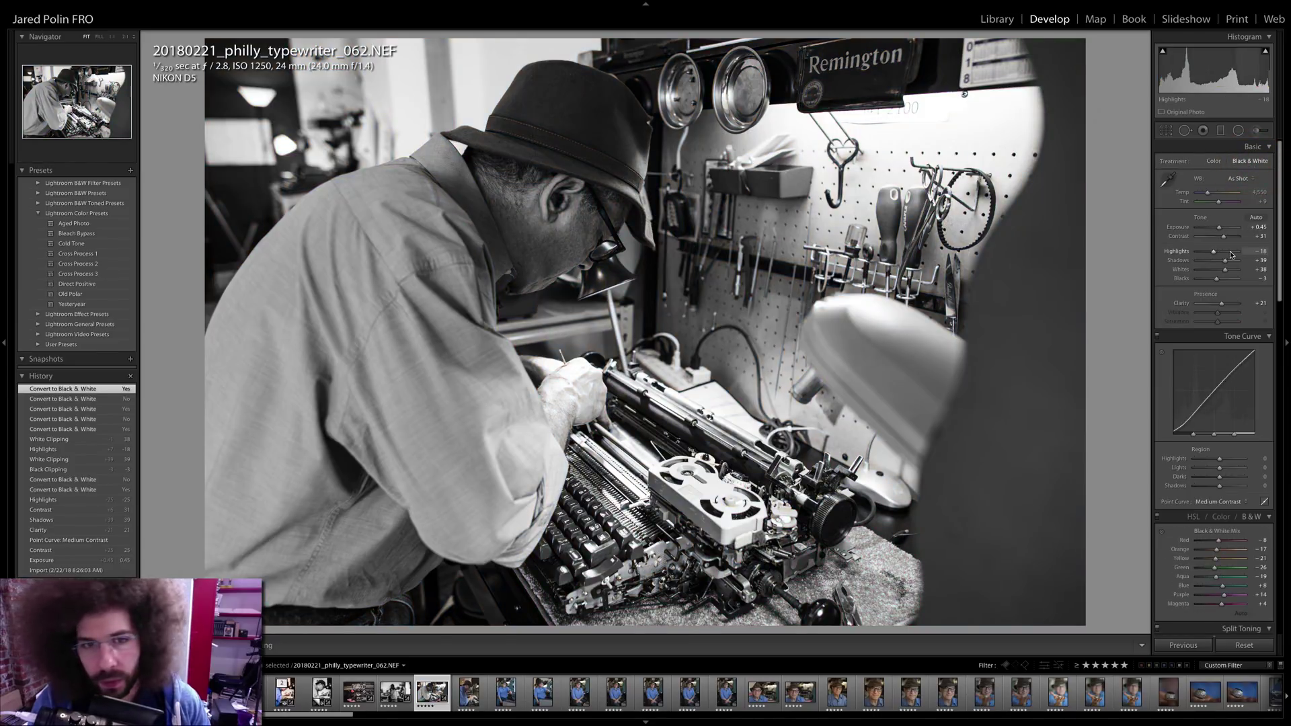
# - Set photo 062's highlights to +20, shadows to +42, exposure to +0.60 and contrast to +60 in the black-and-white treatment
pyautogui.moveTo(1231, 255); pyautogui.dragTo(1239, 254)
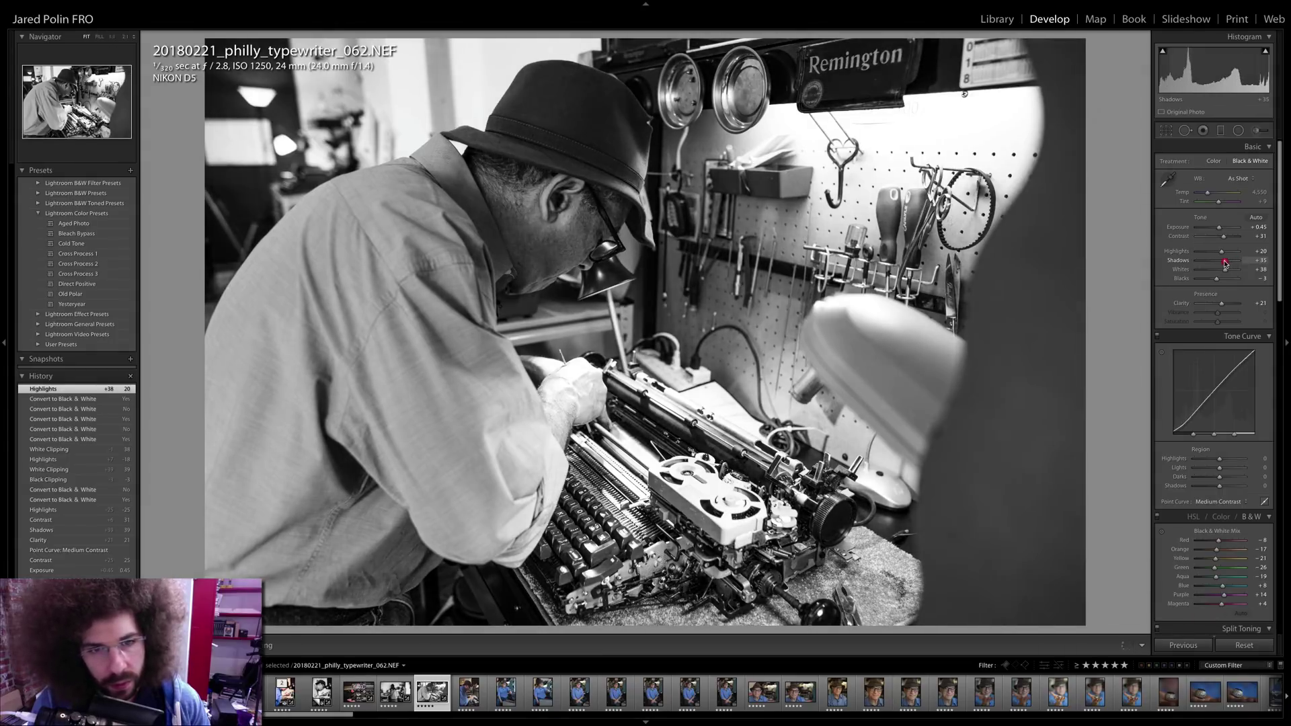
pyautogui.moveTo(1235, 263); pyautogui.dragTo(1221, 229)
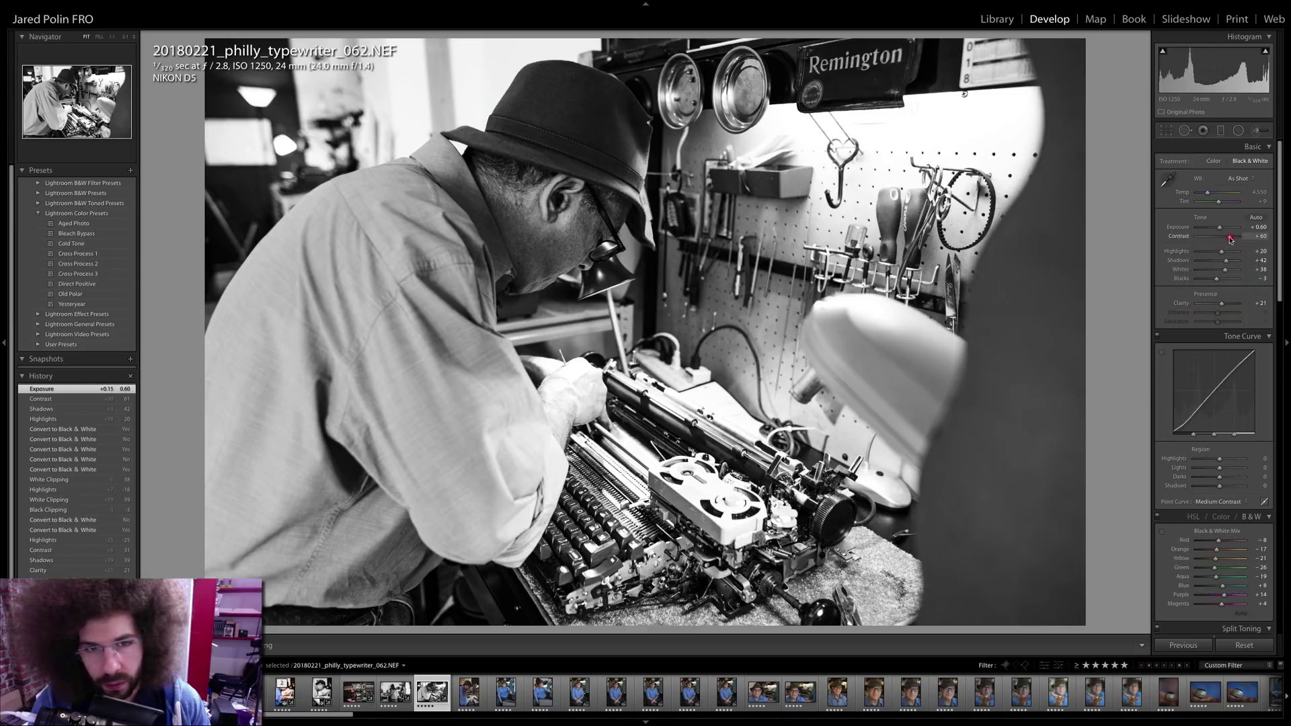
pyautogui.moveTo(1230, 240); pyautogui.dragTo(1228, 240)
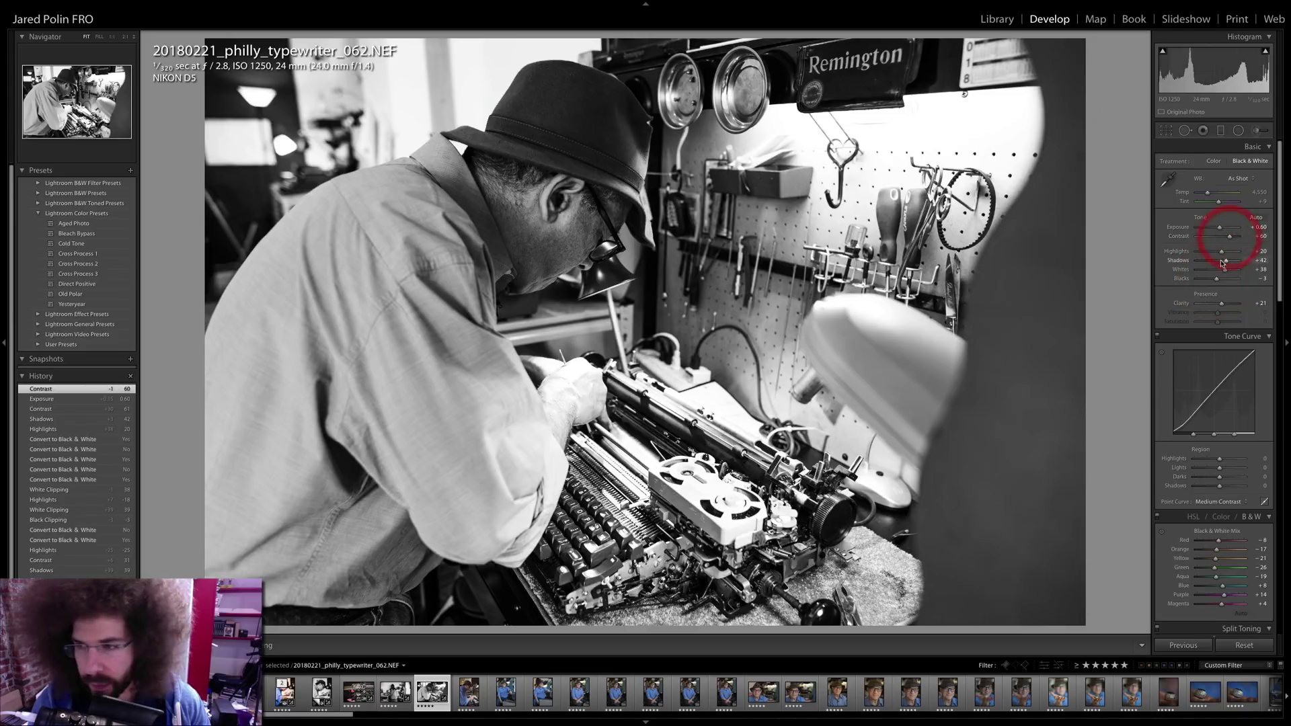
# - Compare photo 062's two treatments once more, return it to color and open photo 067
pyautogui.click(1213, 161)
pyautogui.click(1239, 162)
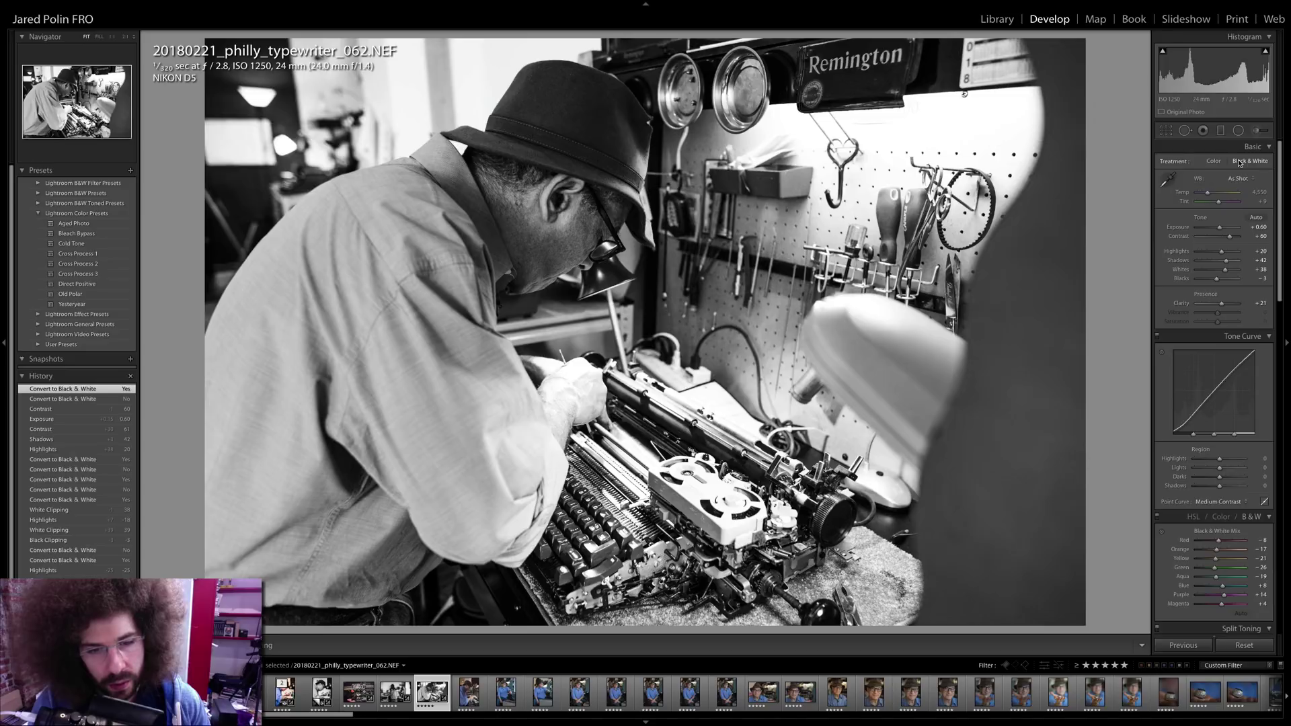
pyautogui.click(1213, 161)
pyautogui.press('Right')
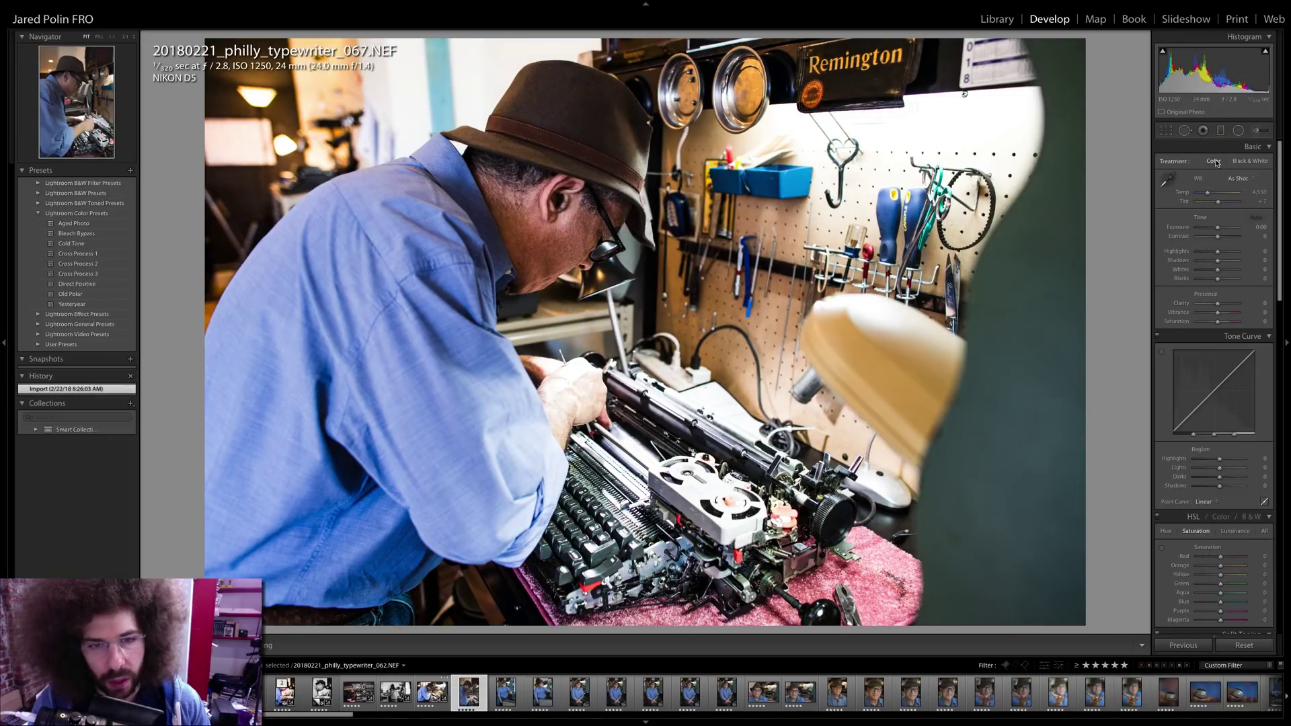
# - Synchronize photo 062's develop settings to photo 067 and open photo 067 by itself
pyautogui.hotkey('shift', 'Left')
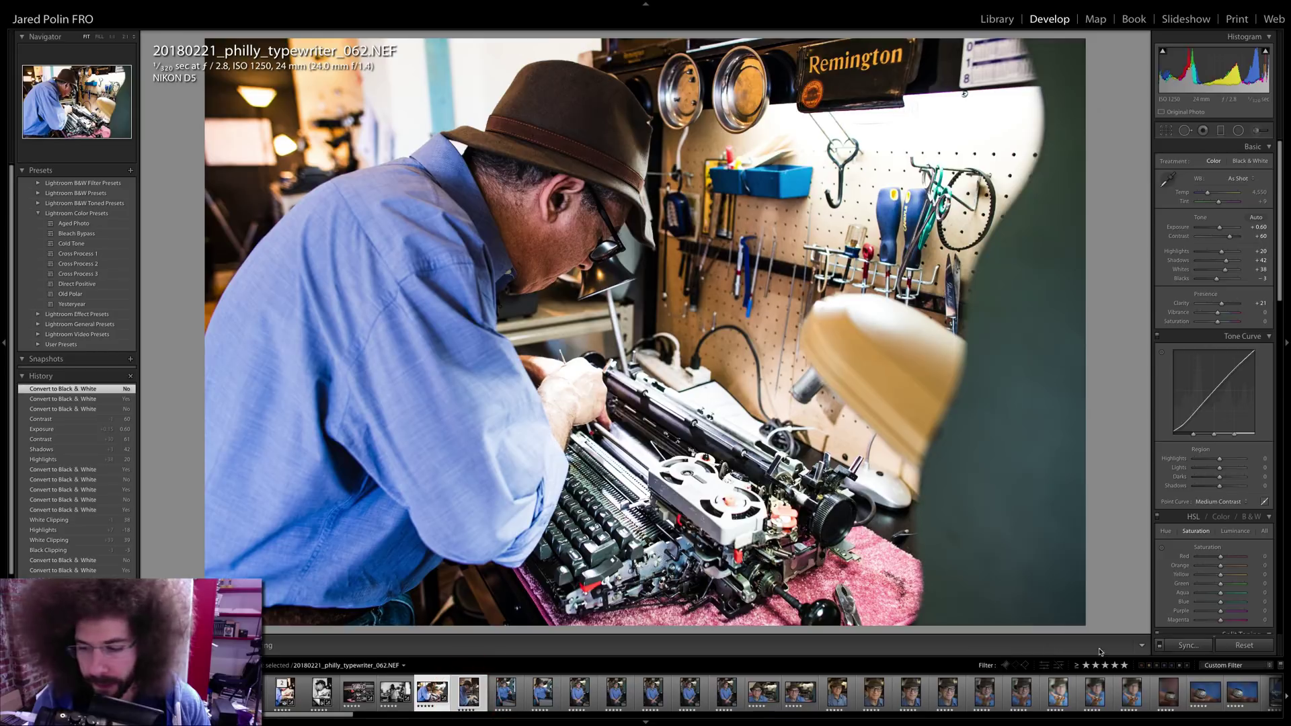
pyautogui.click(1188, 645)
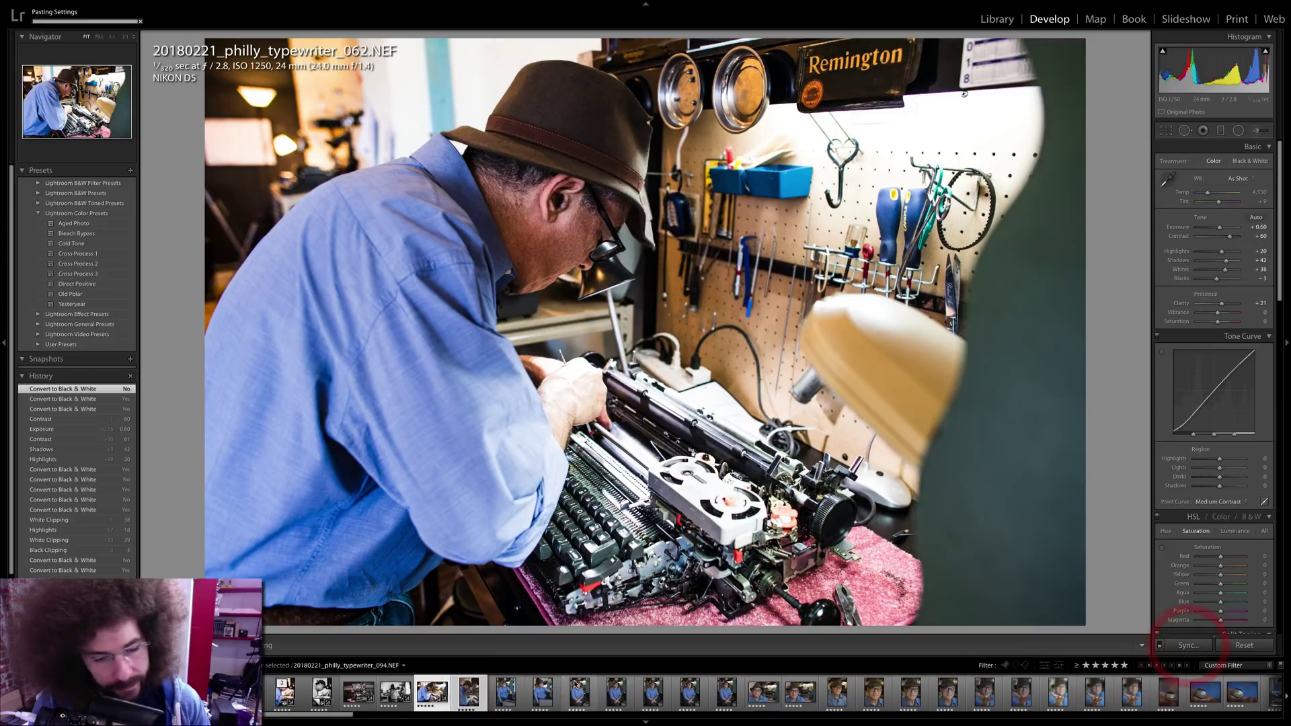
pyautogui.click(469, 692)
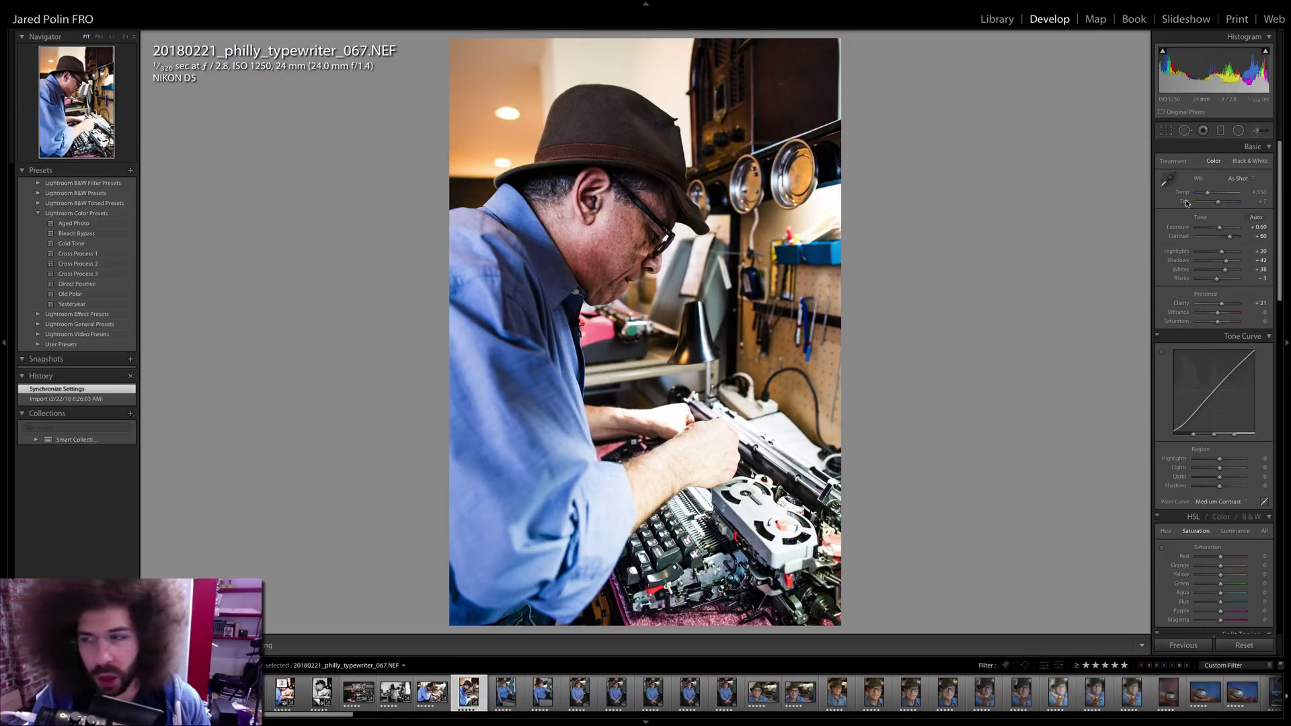
# - Set photo 067's contrast to +42 and preview it in black and white before returning it to color
pyautogui.moveTo(1229, 235); pyautogui.dragTo(1226, 236)
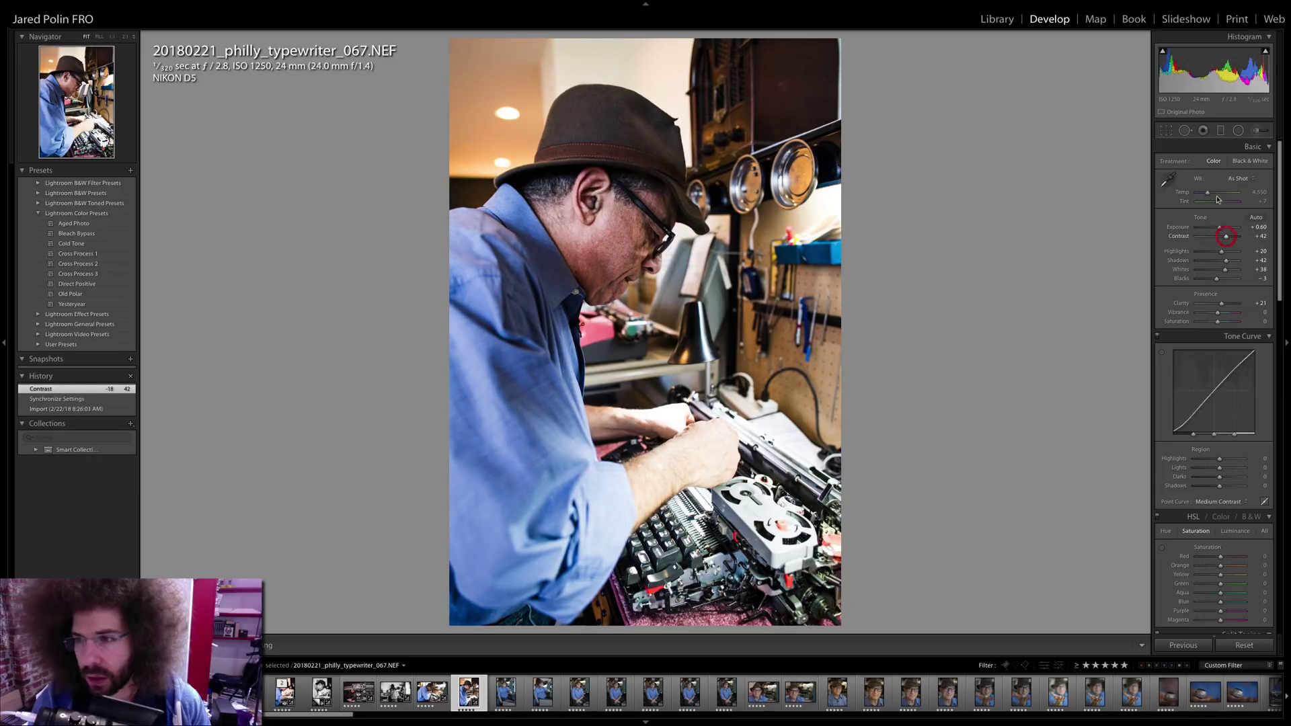
pyautogui.click(1234, 163)
pyautogui.click(1214, 162)
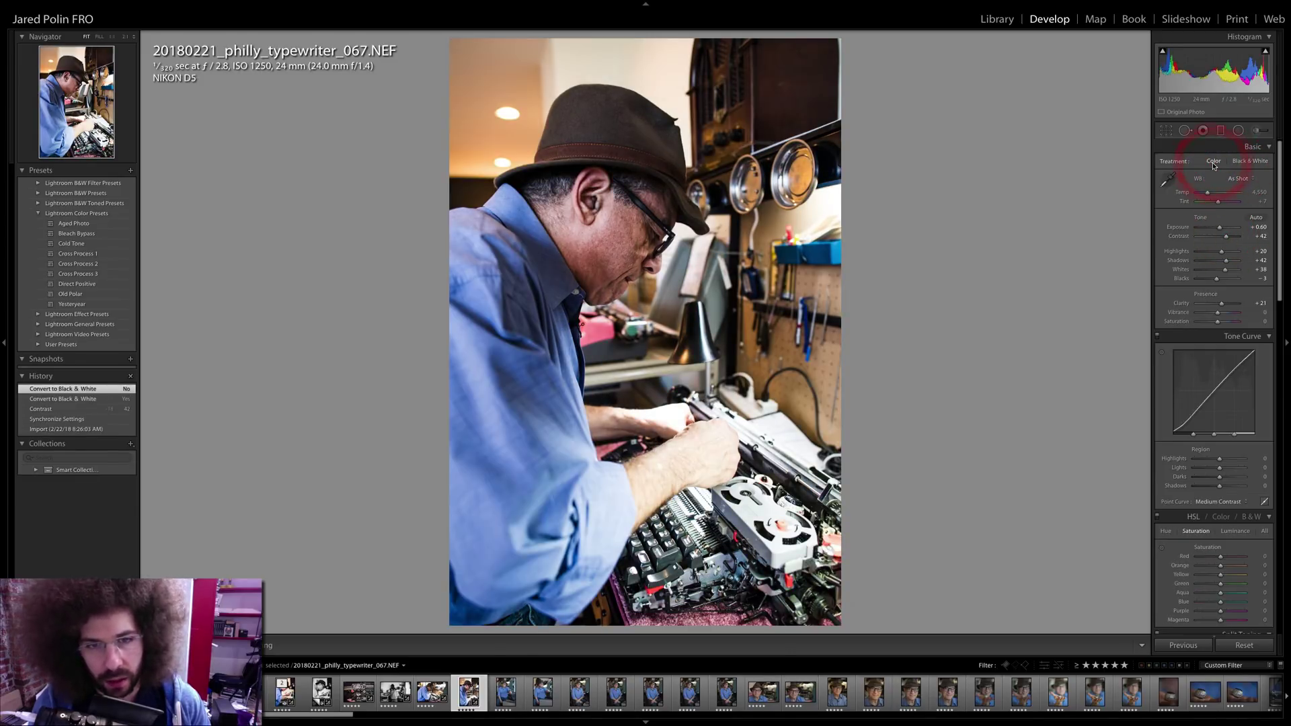
# - Inspect the man's face in photo 067 up close, then return to the full photo
pyautogui.click(605, 219)
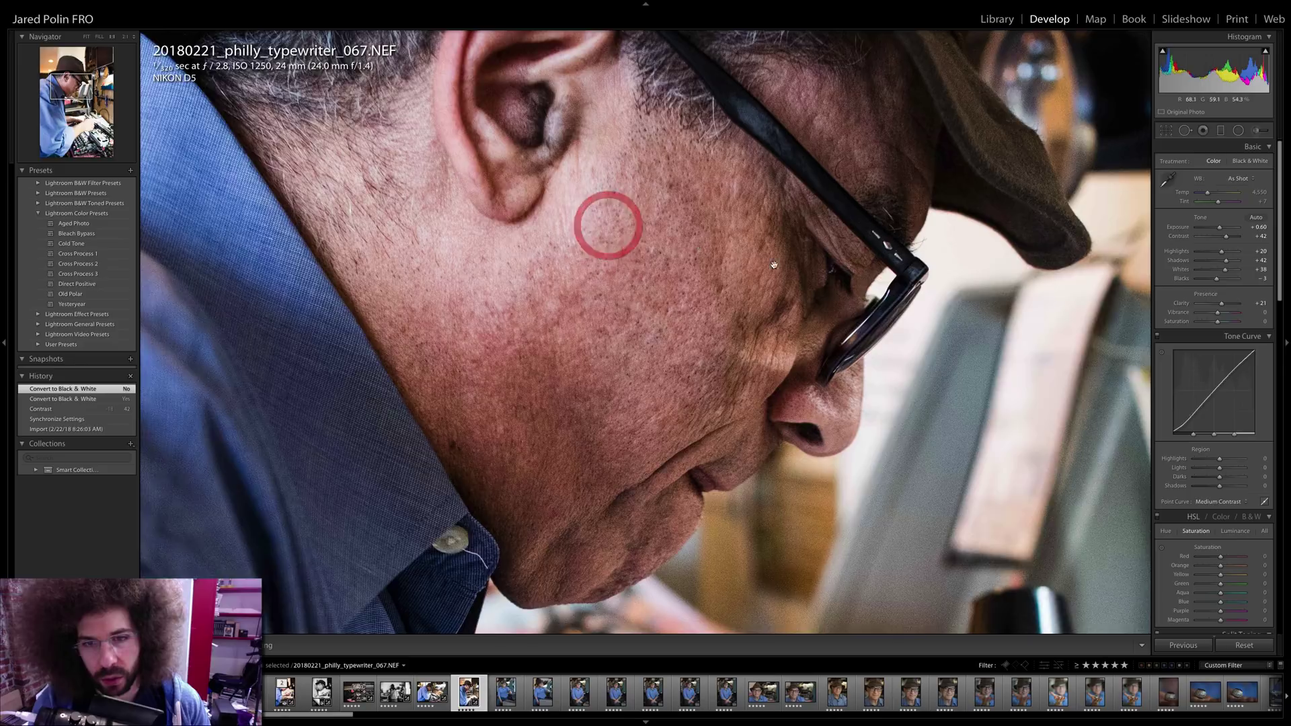
pyautogui.click(670, 248)
pyautogui.rightClick(634, 274)
pyautogui.click(669, 229)
pyautogui.click(665, 229)
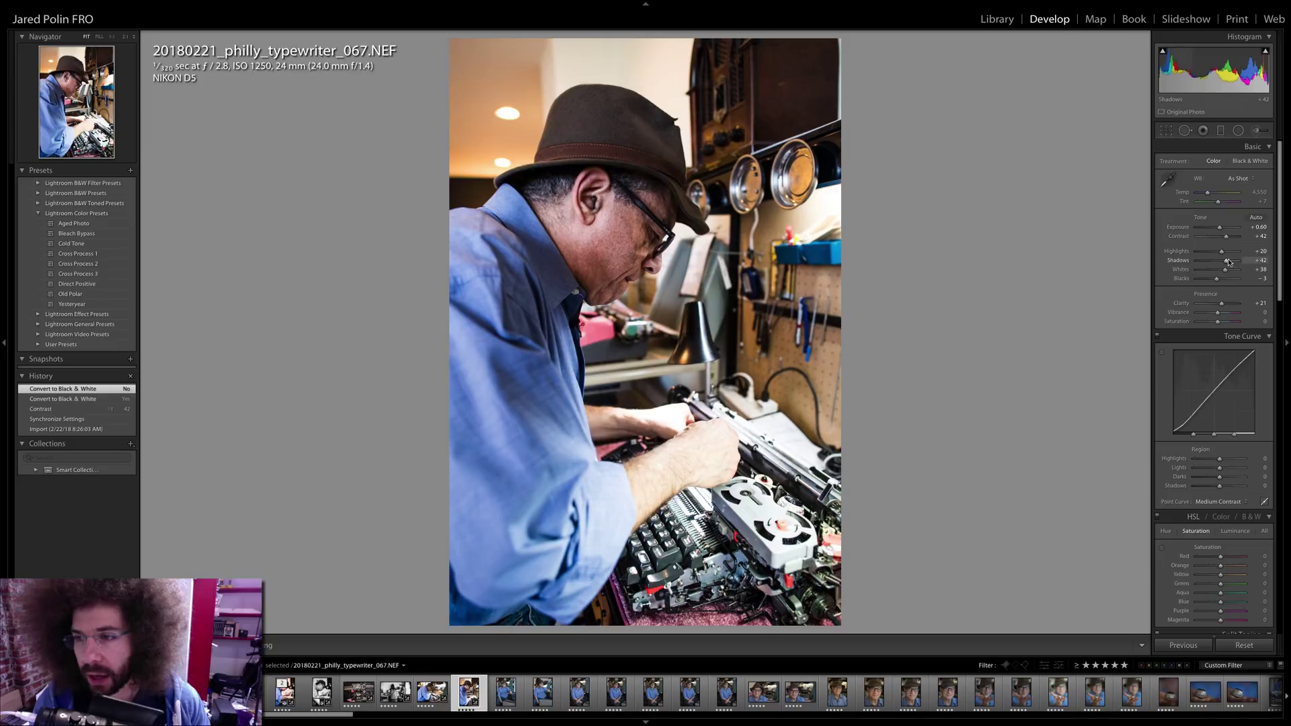
# - Set photo 067's highlights to +3 and compare its color and black-and-white treatments, ending on color
pyautogui.moveTo(1213, 254); pyautogui.dragTo(1214, 254)
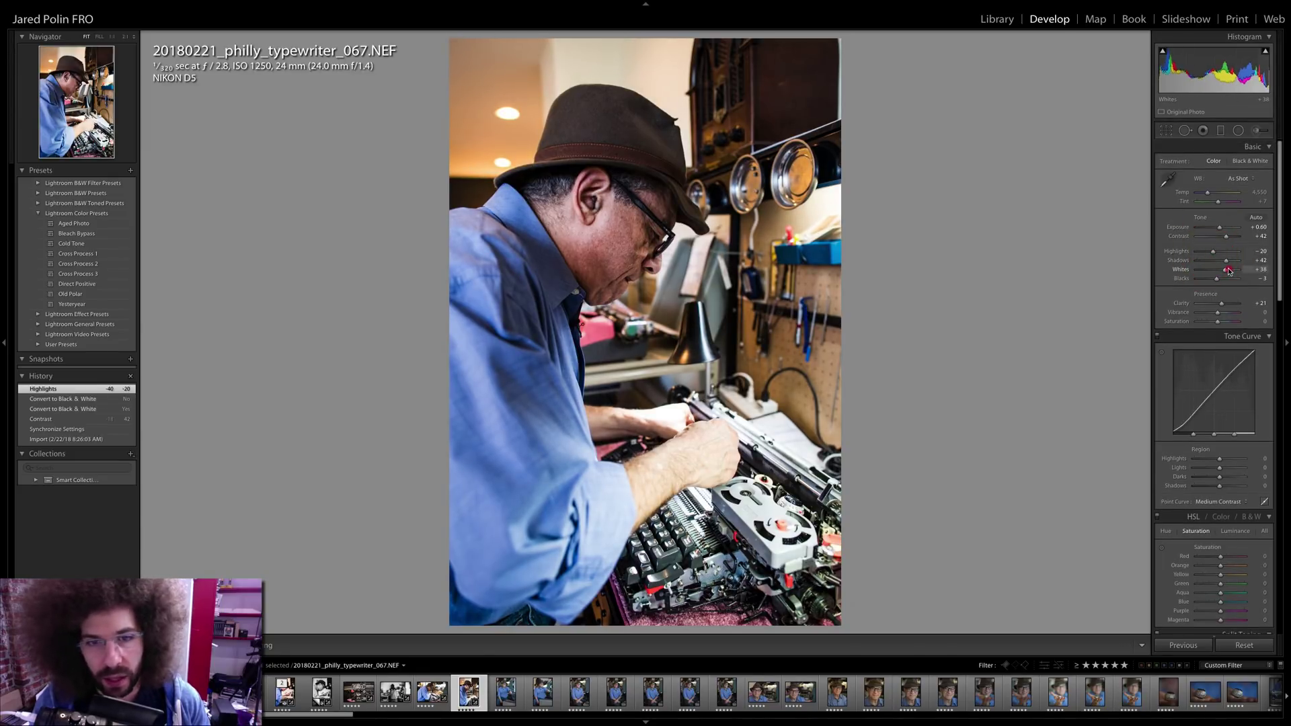
pyautogui.click(651, 383)
pyautogui.click(651, 384)
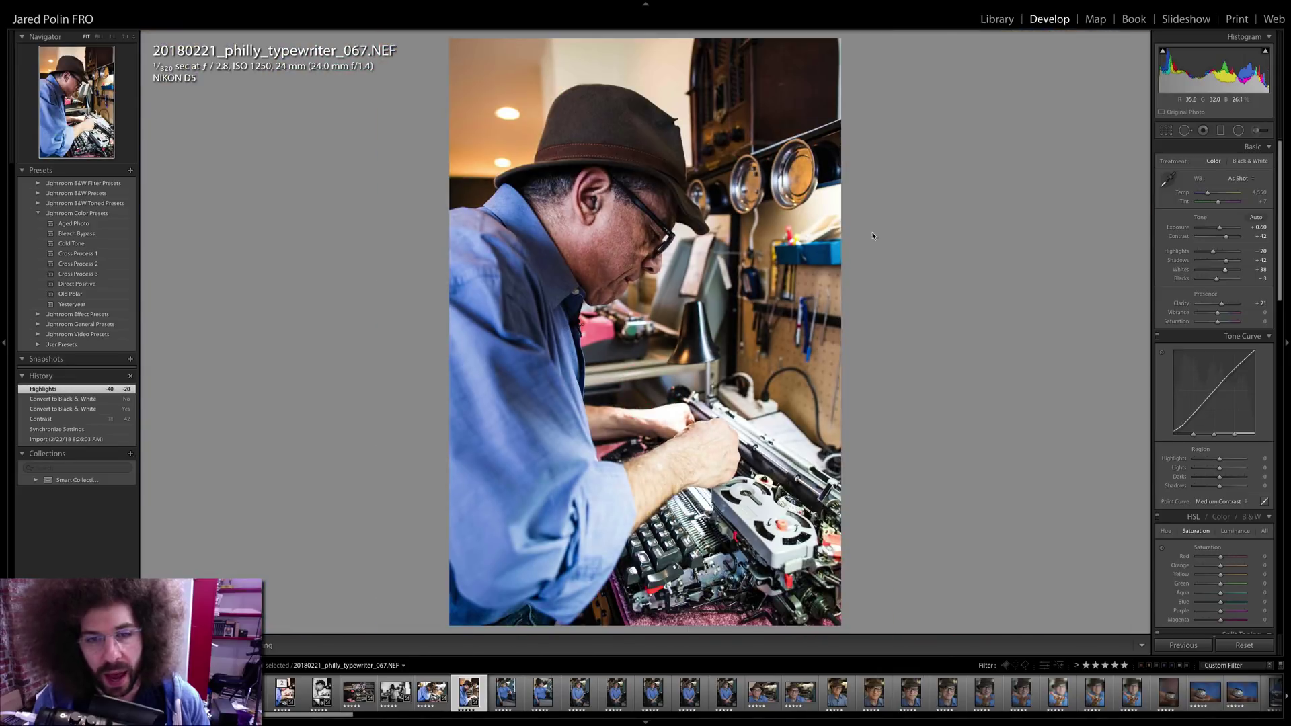
pyautogui.moveTo(1212, 252); pyautogui.dragTo(1219, 254)
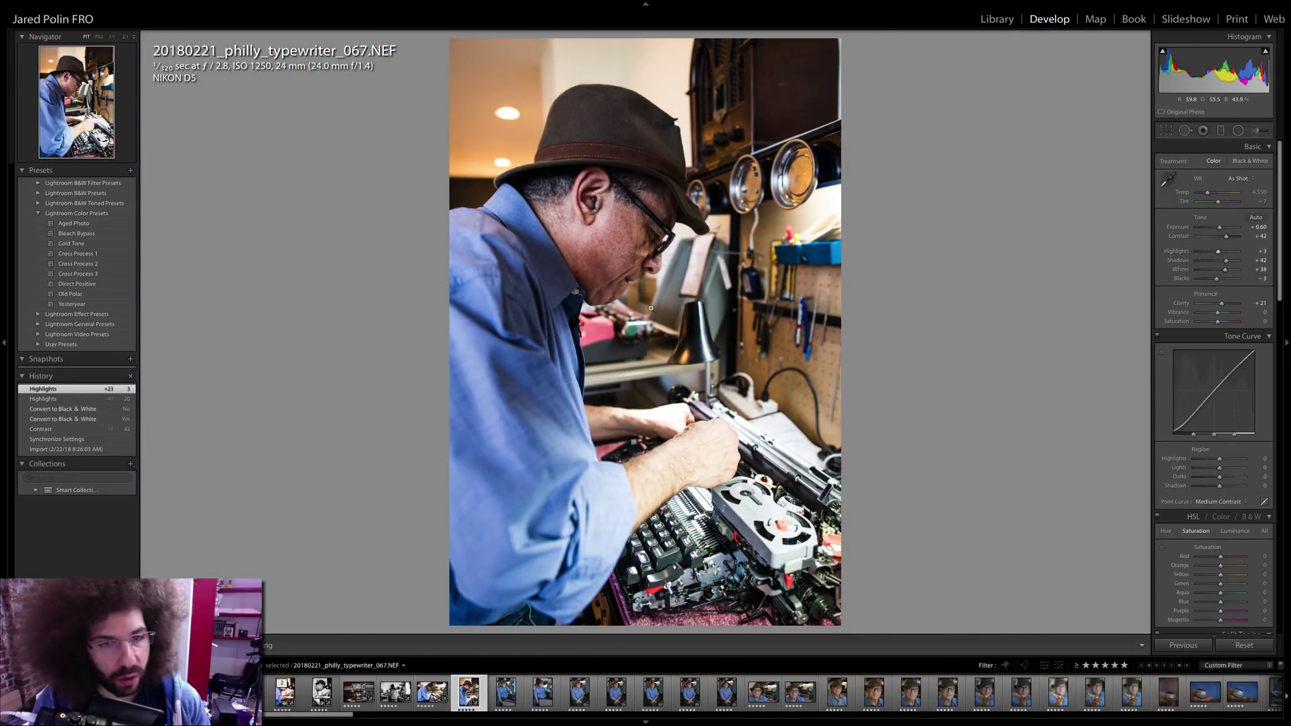
pyautogui.click(1241, 162)
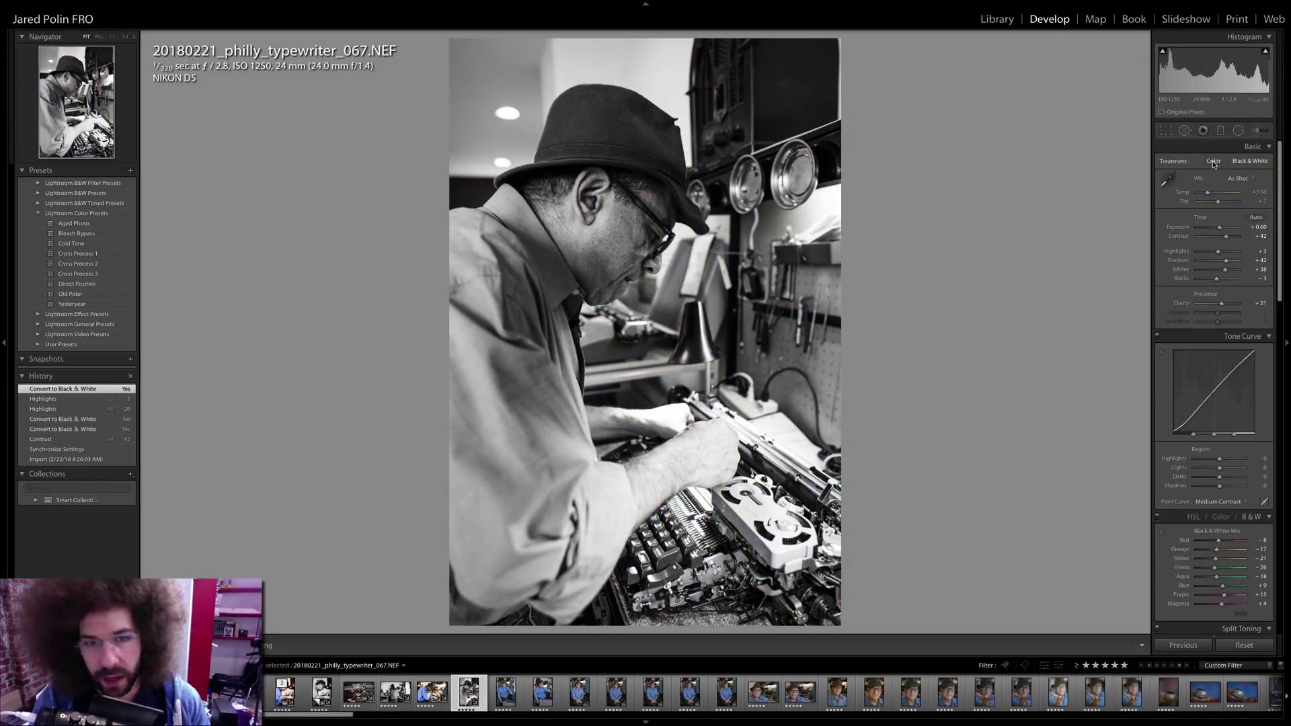
pyautogui.click(1213, 162)
# - Create a virtual copy of photo 067 and convert the copy to black and white
pyautogui.rightClick(469, 692)
pyautogui.moveTo(488, 662)
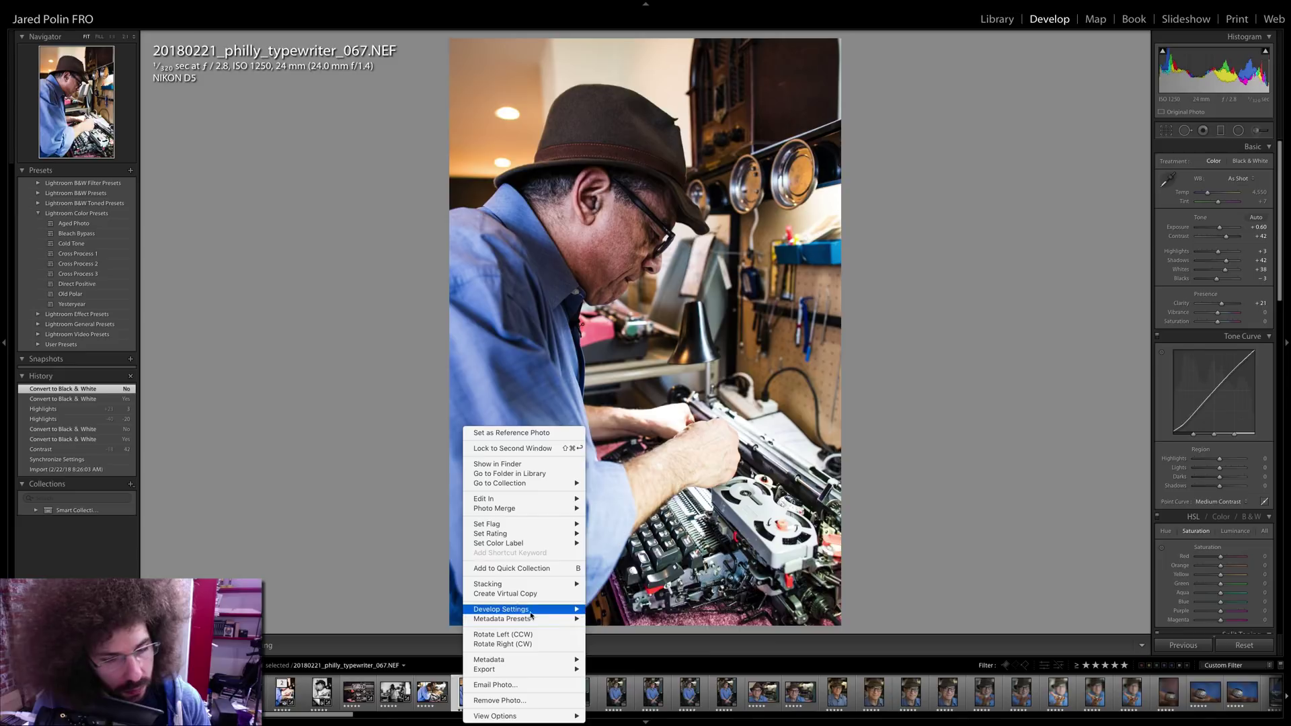
pyautogui.click(507, 593)
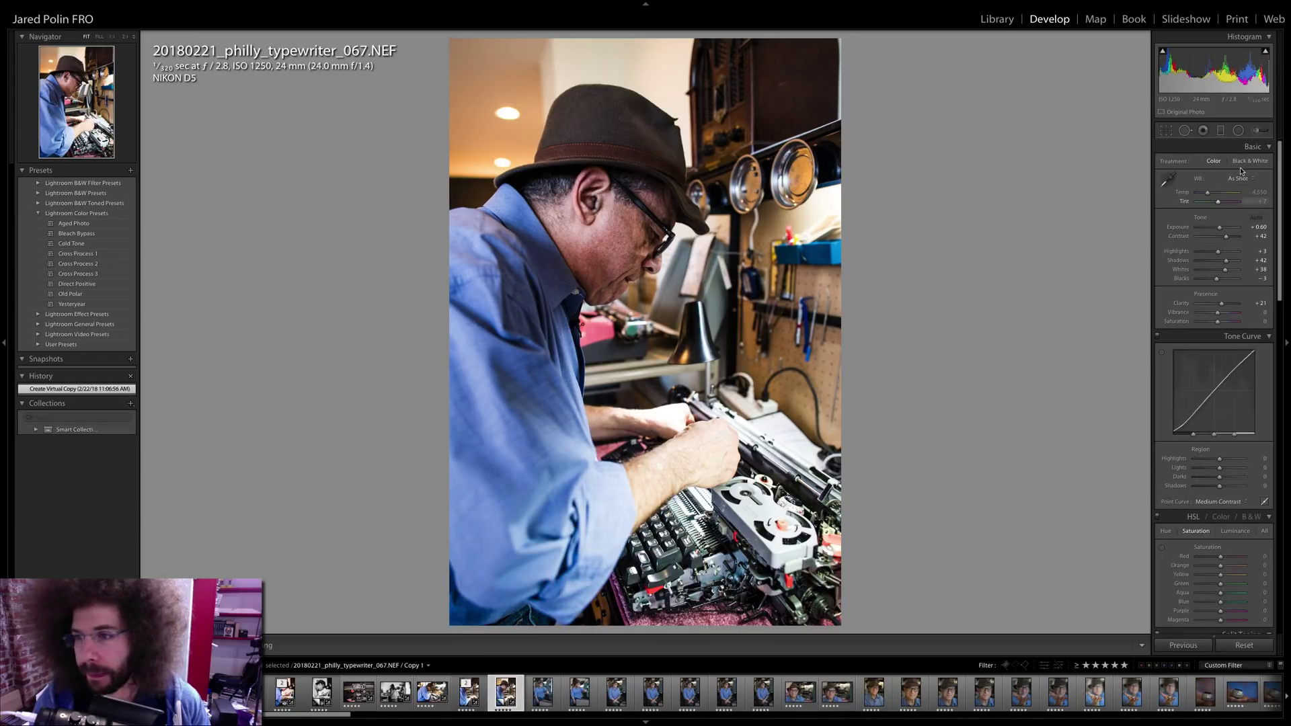
pyautogui.press('v')
# - Set the copy's exposure to +0.95, contrast to +95, highlights to −19, whites to +7 and blacks to −1, and compare it with the color original
pyautogui.moveTo(1220, 229); pyautogui.dragTo(1219, 271)
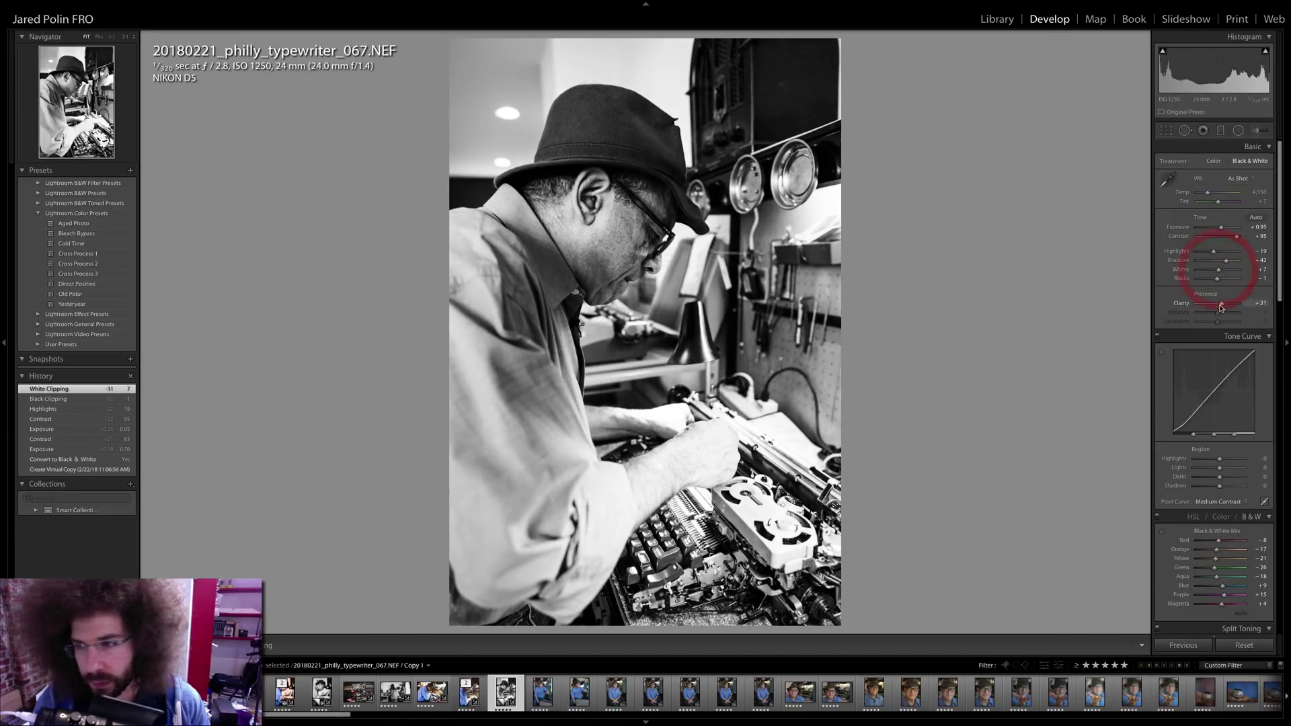
pyautogui.press('Left')
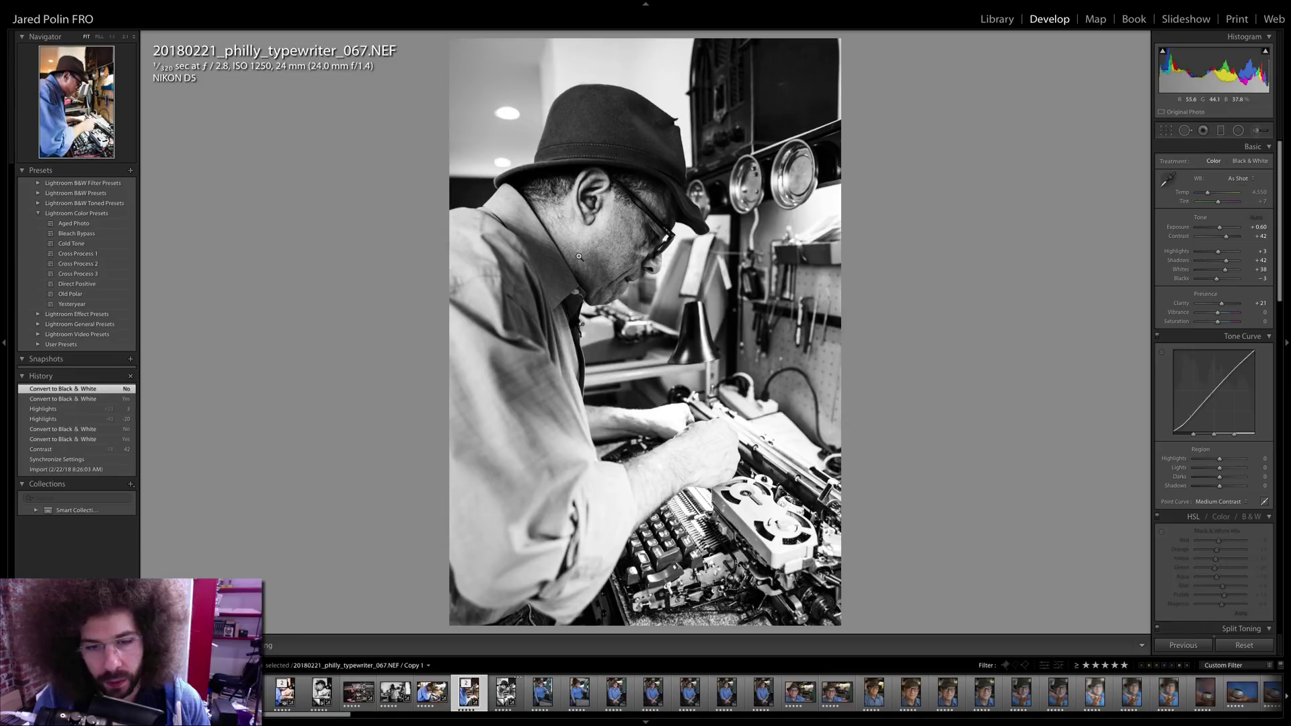
pyautogui.press('Right')
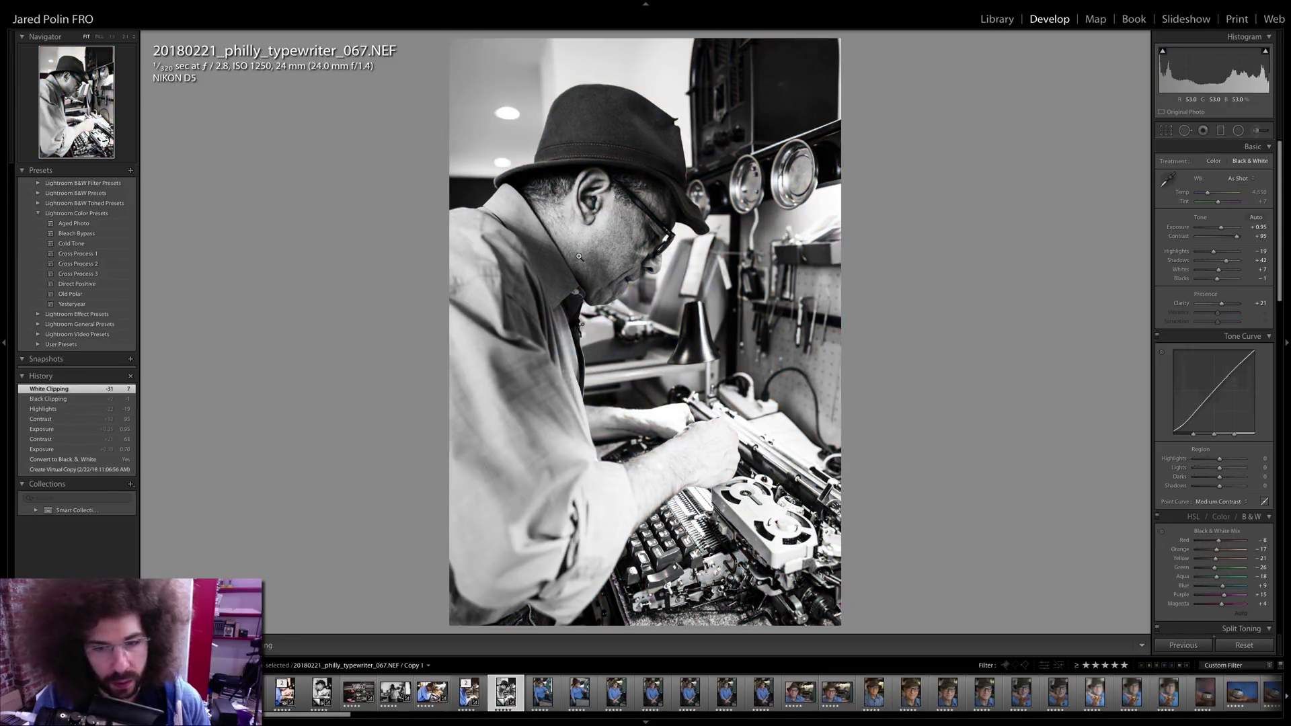
# - Open photo 075 and inspect the man's face up close before returning to the full photo
pyautogui.press('Right')
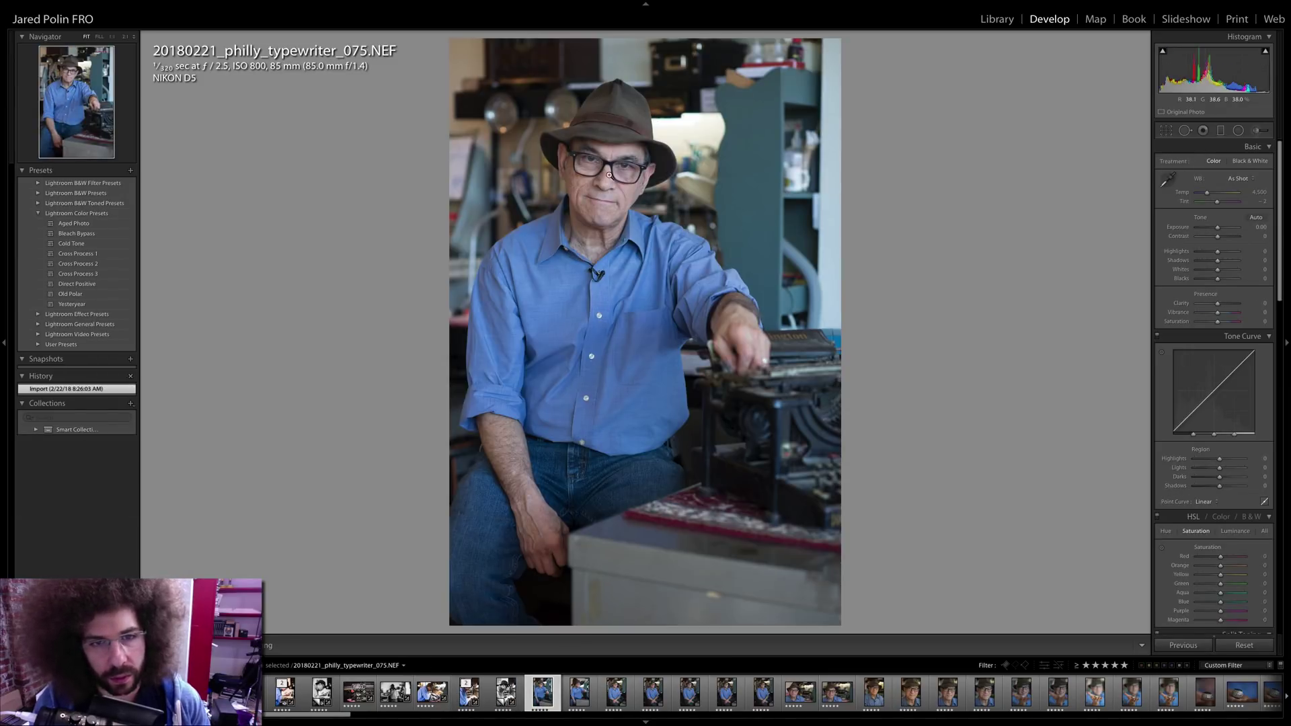
pyautogui.click(626, 172)
pyautogui.moveTo(634, 159); pyautogui.dragTo(665, 0)
pyautogui.click(888, 112)
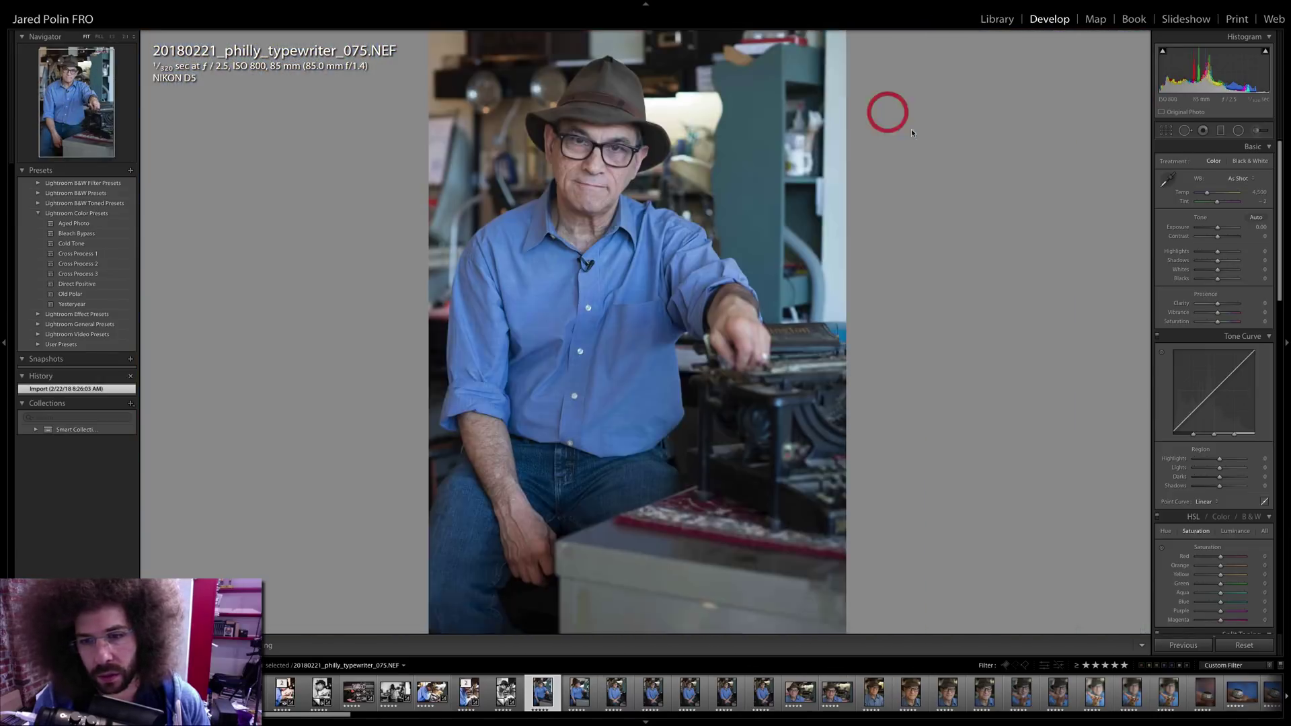
# - Set photo 075's temperature to 5,888, contrast to +44 and clarity to +30, and apply the Medium Contrast point curve
pyautogui.moveTo(1207, 193); pyautogui.dragTo(1227, 236)
pyautogui.moveTo(1217, 303); pyautogui.dragTo(1224, 307)
pyautogui.click(1203, 502)
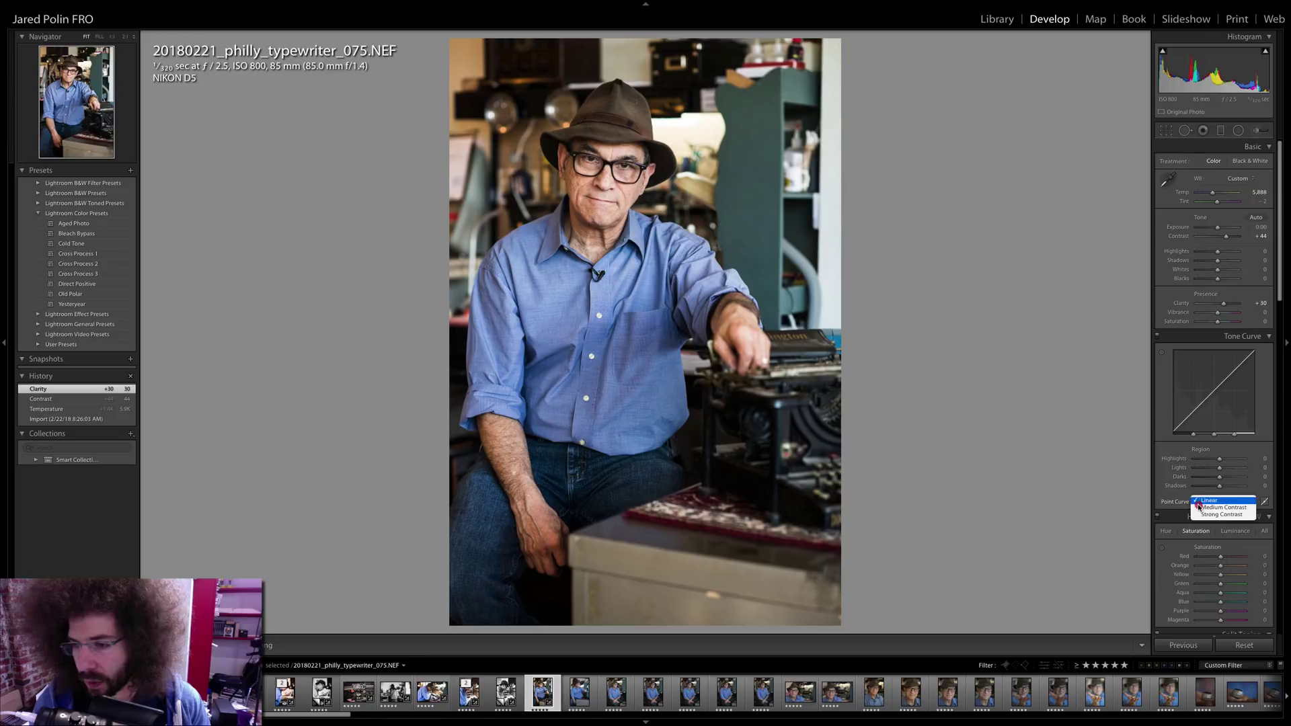
pyautogui.click(1214, 510)
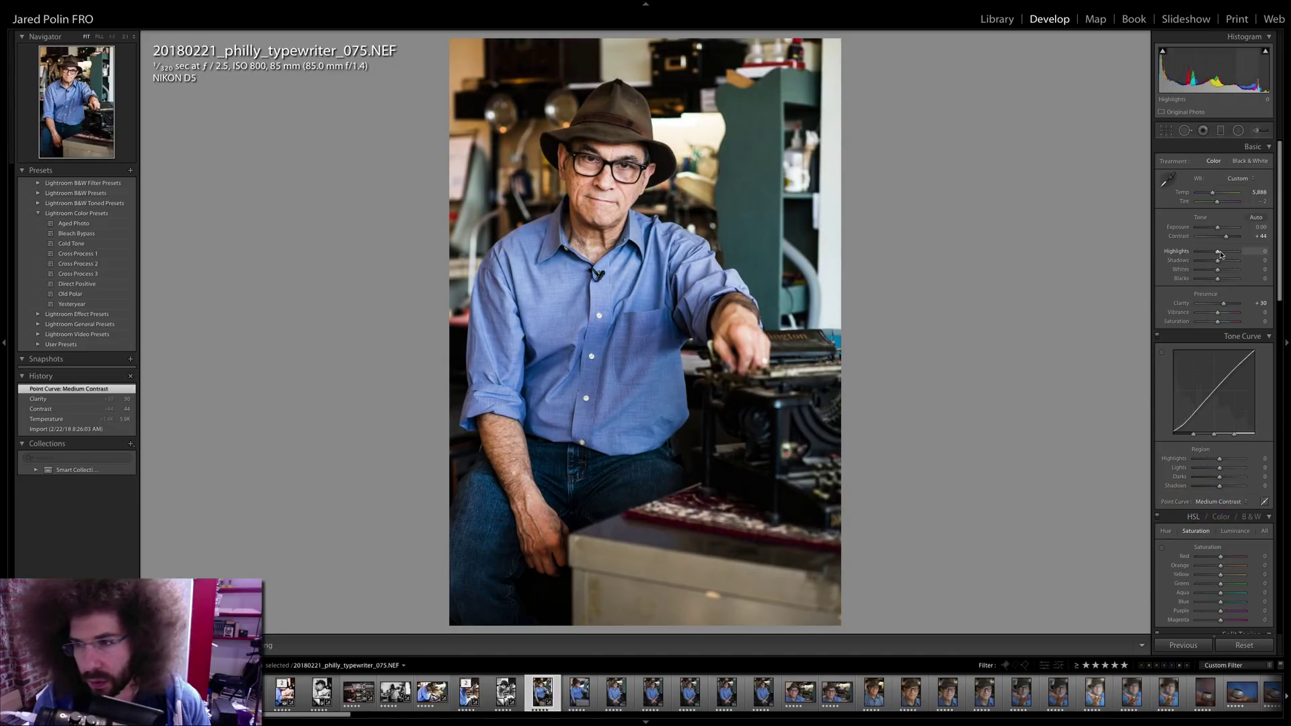
# - Set photo 075's highlights to −31, temperature to 5,352, contrast to +45, whites to +31 and shadows to −5
pyautogui.moveTo(1216, 254); pyautogui.dragTo(1210, 252)
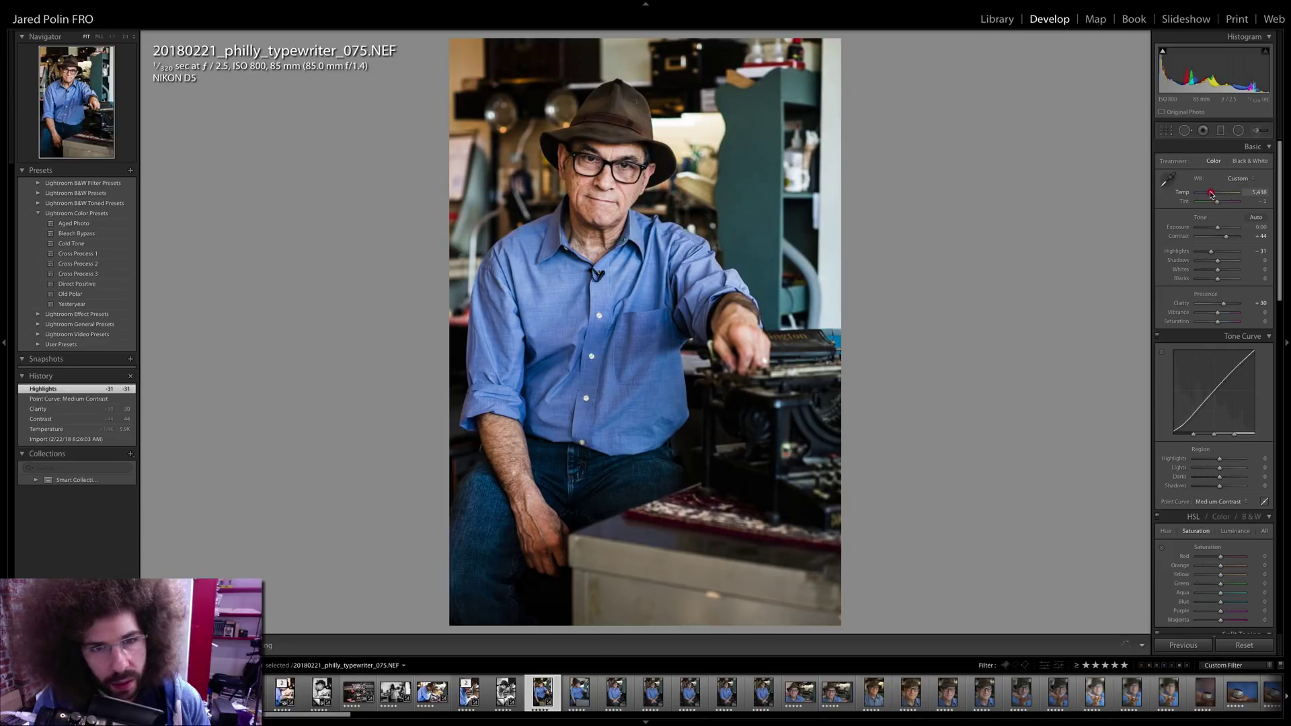
pyautogui.moveTo(1210, 194); pyautogui.dragTo(1217, 264)
# - Examine the eyes, face and shirt in photo 075 up close to check sharpness and skin detail
pyautogui.click(614, 156)
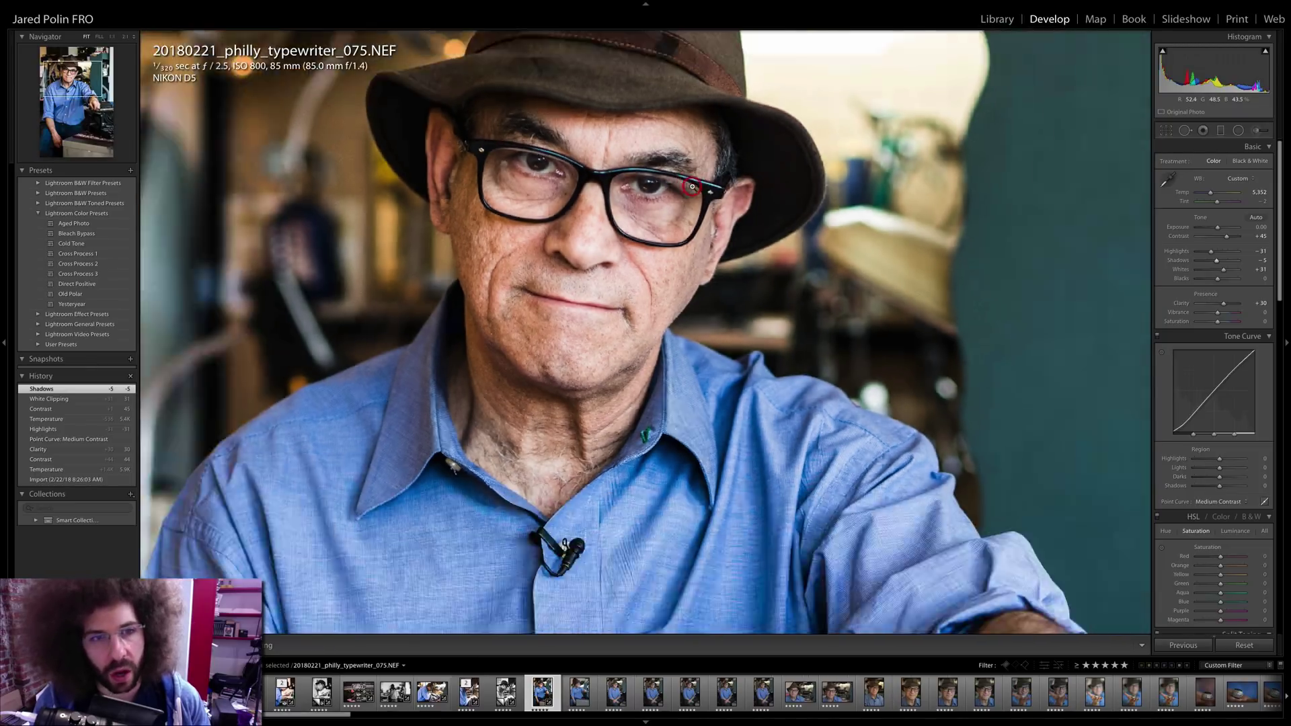
pyautogui.click(691, 186)
pyautogui.moveTo(576, 179); pyautogui.dragTo(592, 313)
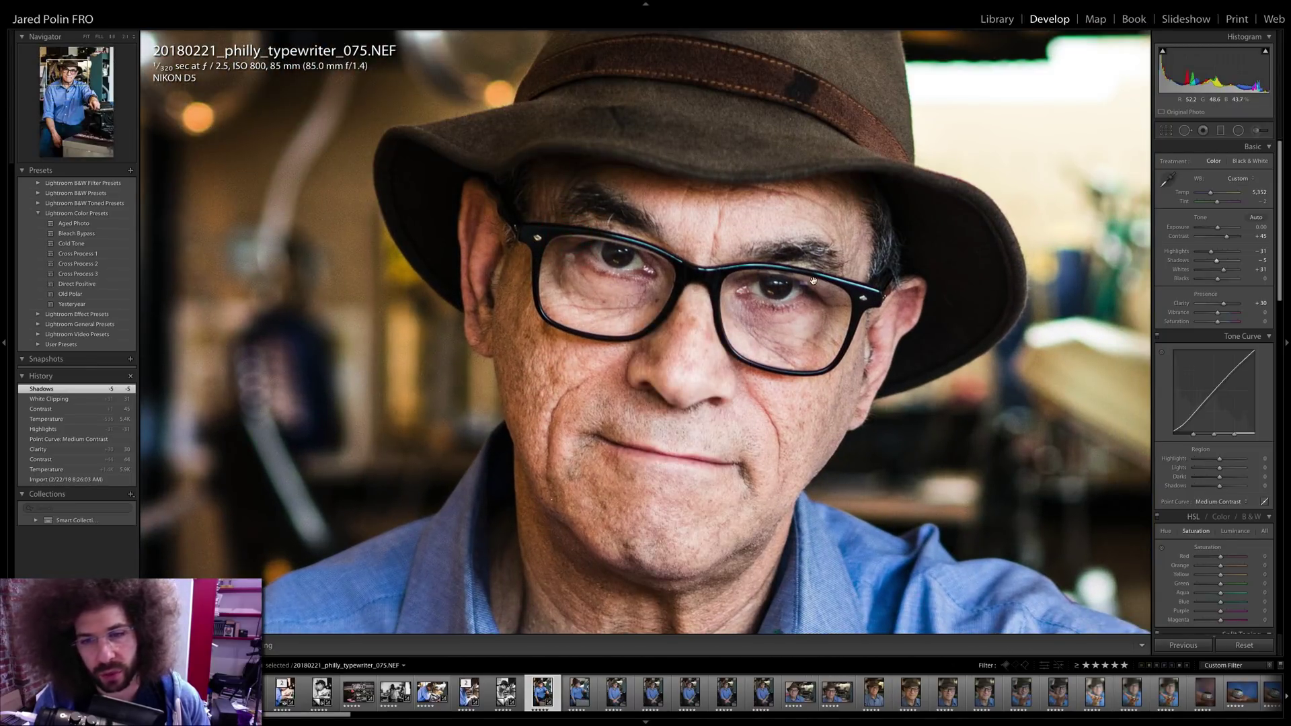
pyautogui.click(756, 288)
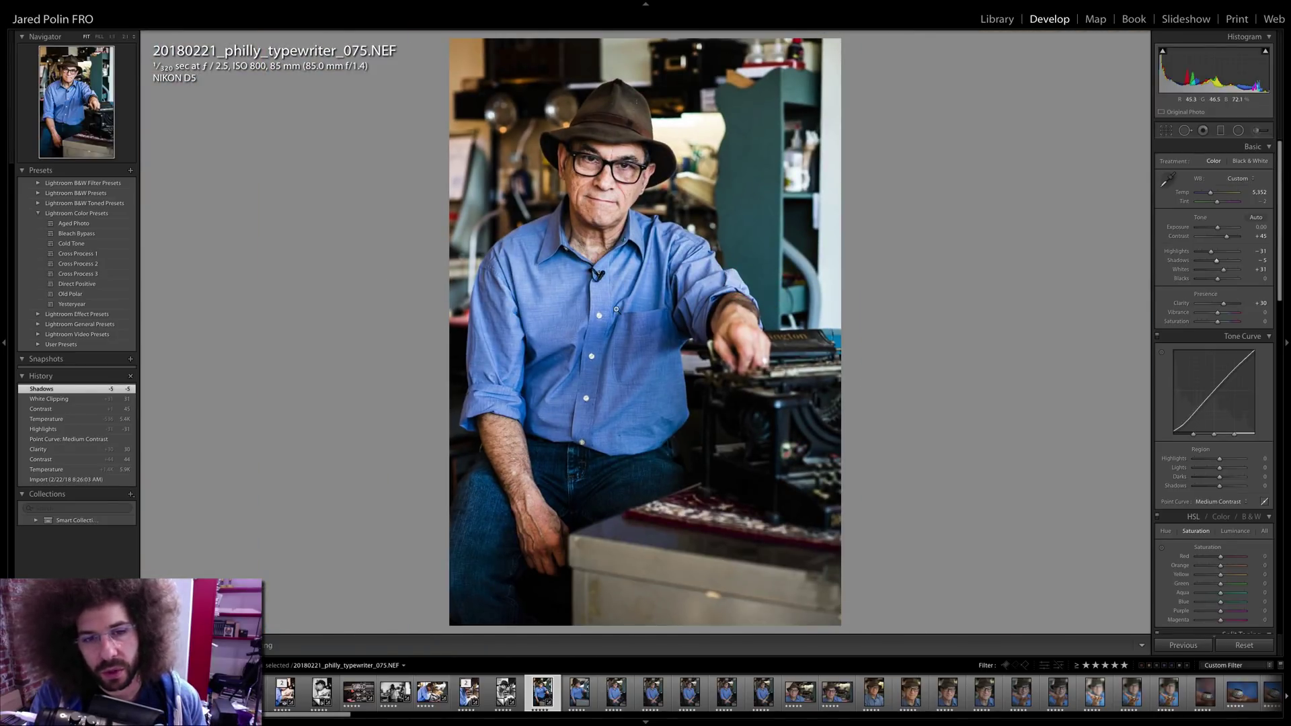
pyautogui.click(618, 315)
pyautogui.click(630, 255)
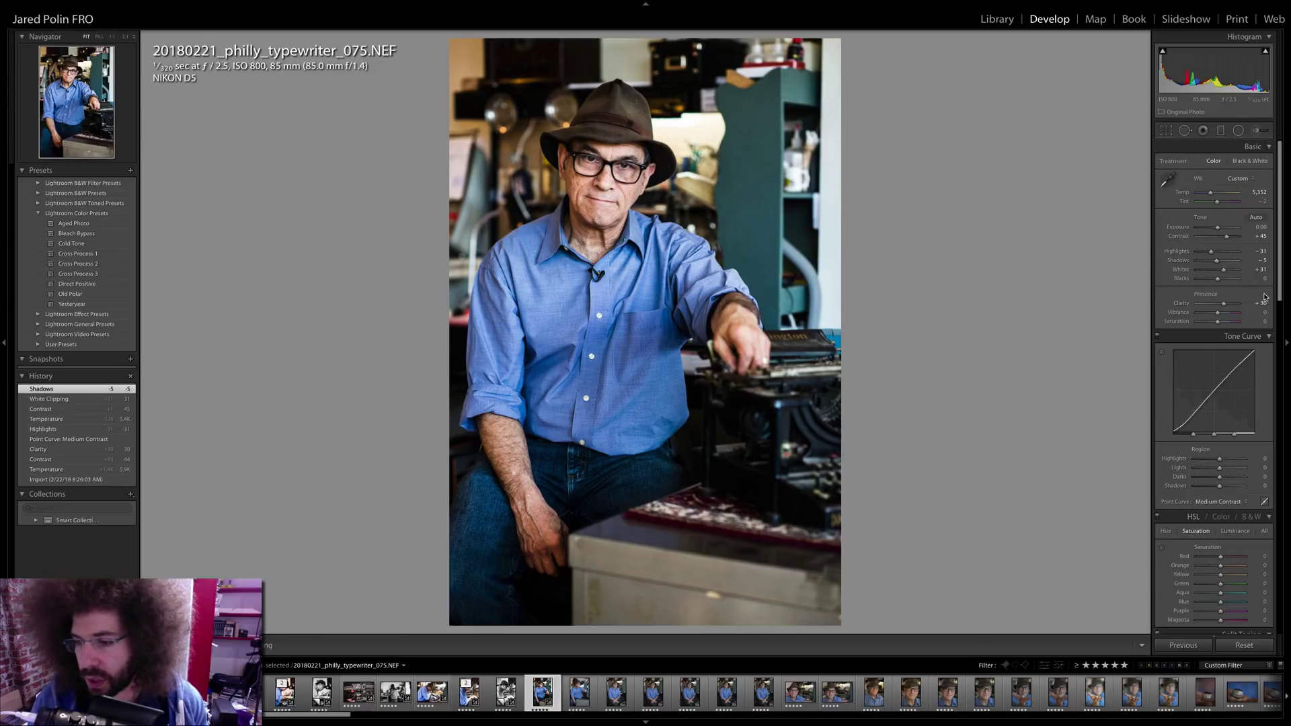
# - Set photo 075's blacks and whites to +34, contrast to +56, highlights to −50 and tint to +5, and preview it briefly in black and white
pyautogui.moveTo(1216, 283); pyautogui.dragTo(1224, 283)
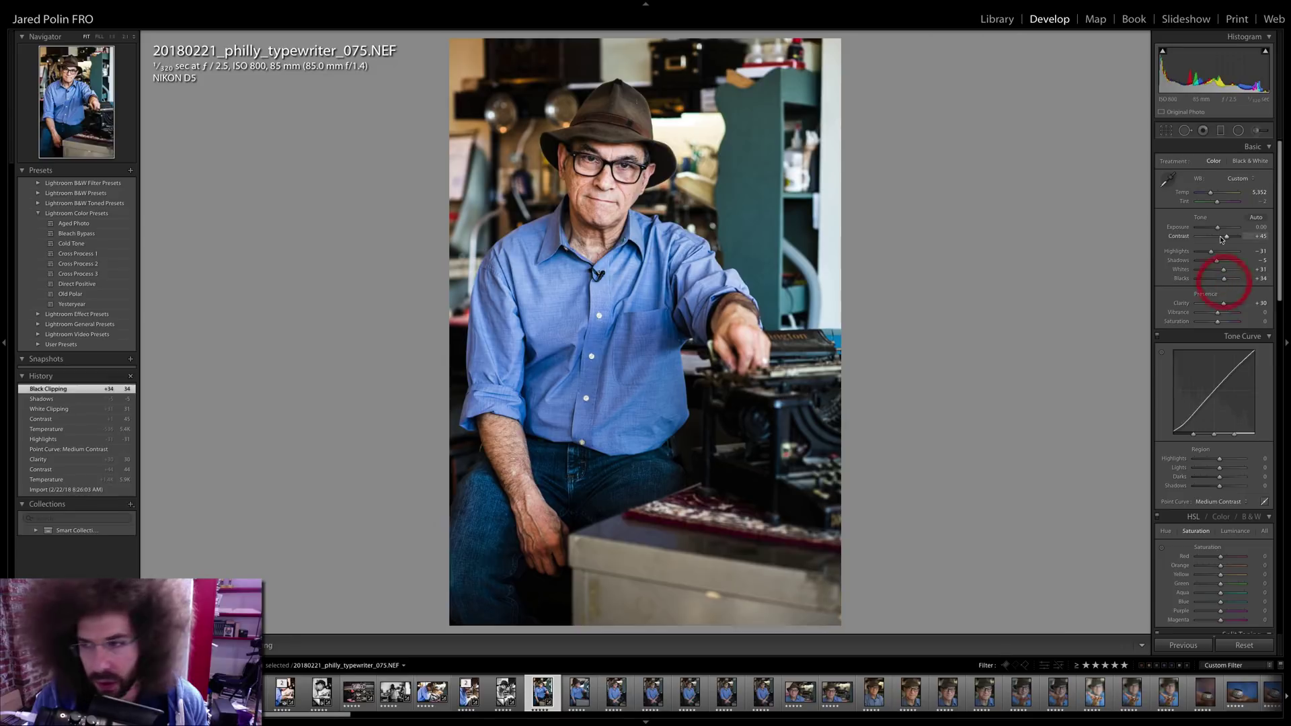
pyautogui.moveTo(1221, 239); pyautogui.dragTo(1224, 271)
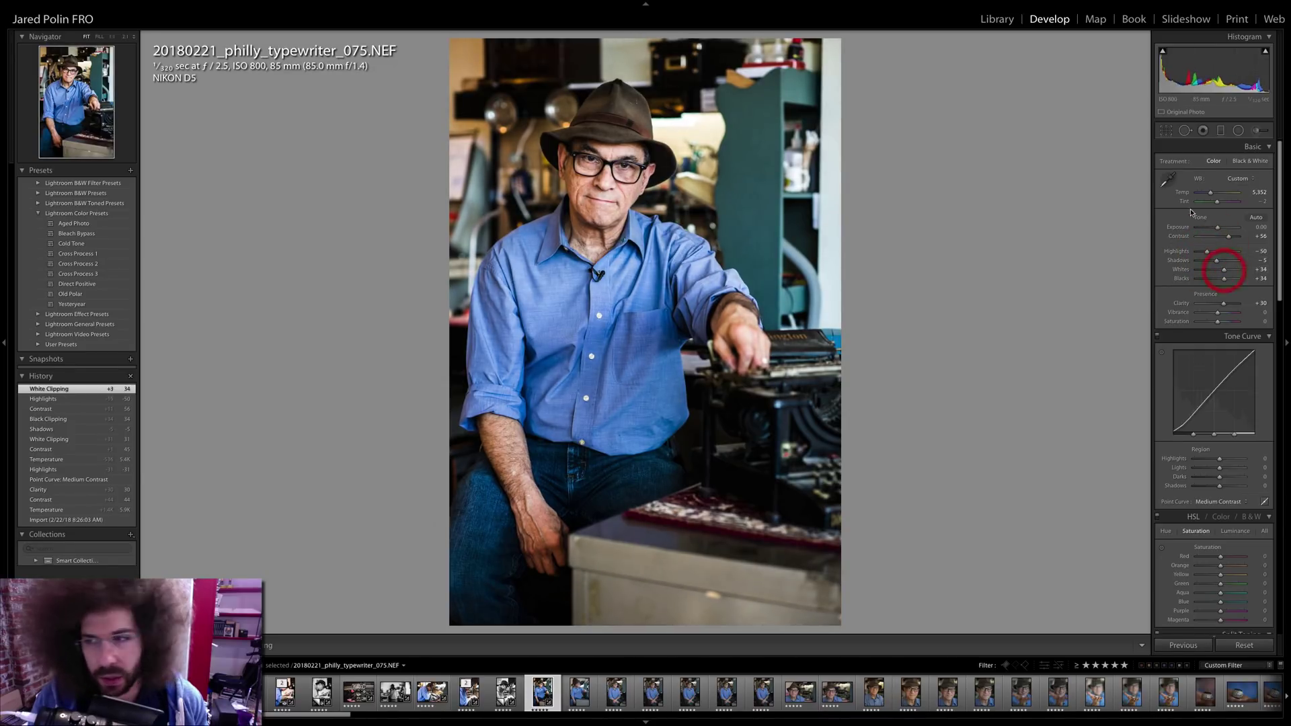
pyautogui.moveTo(1217, 202); pyautogui.dragTo(1218, 203)
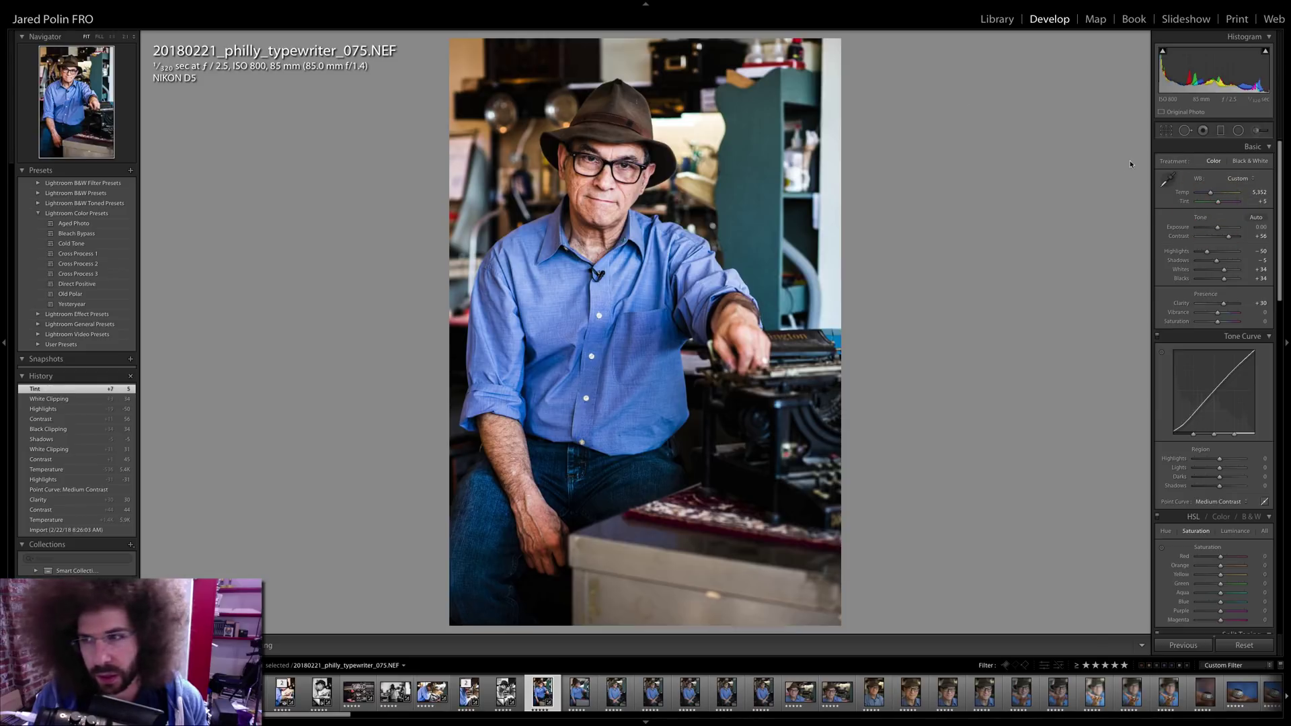
pyautogui.click(1250, 160)
pyautogui.click(1212, 162)
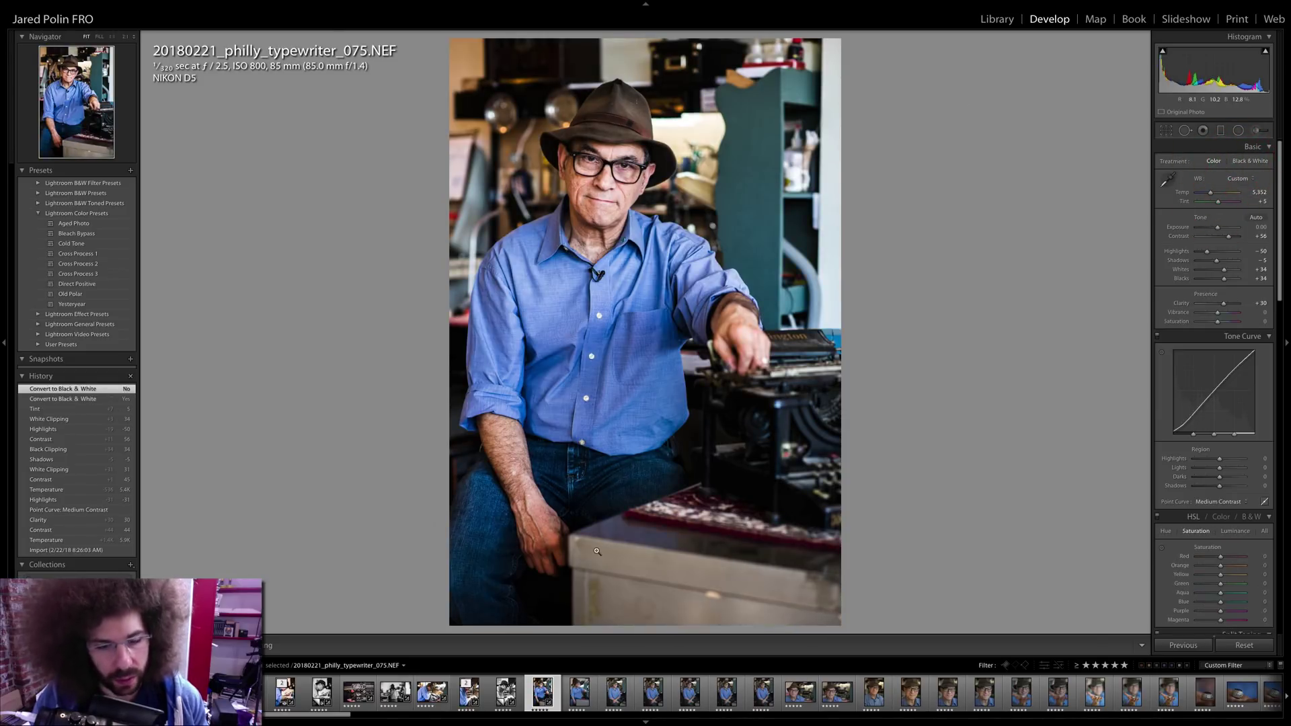
# - Synchronize photo 075's develop settings to photo 077 and open photo 077 by itself
pyautogui.keyDown('ctrl'); pyautogui.click(577, 693); pyautogui.keyUp('ctrl')
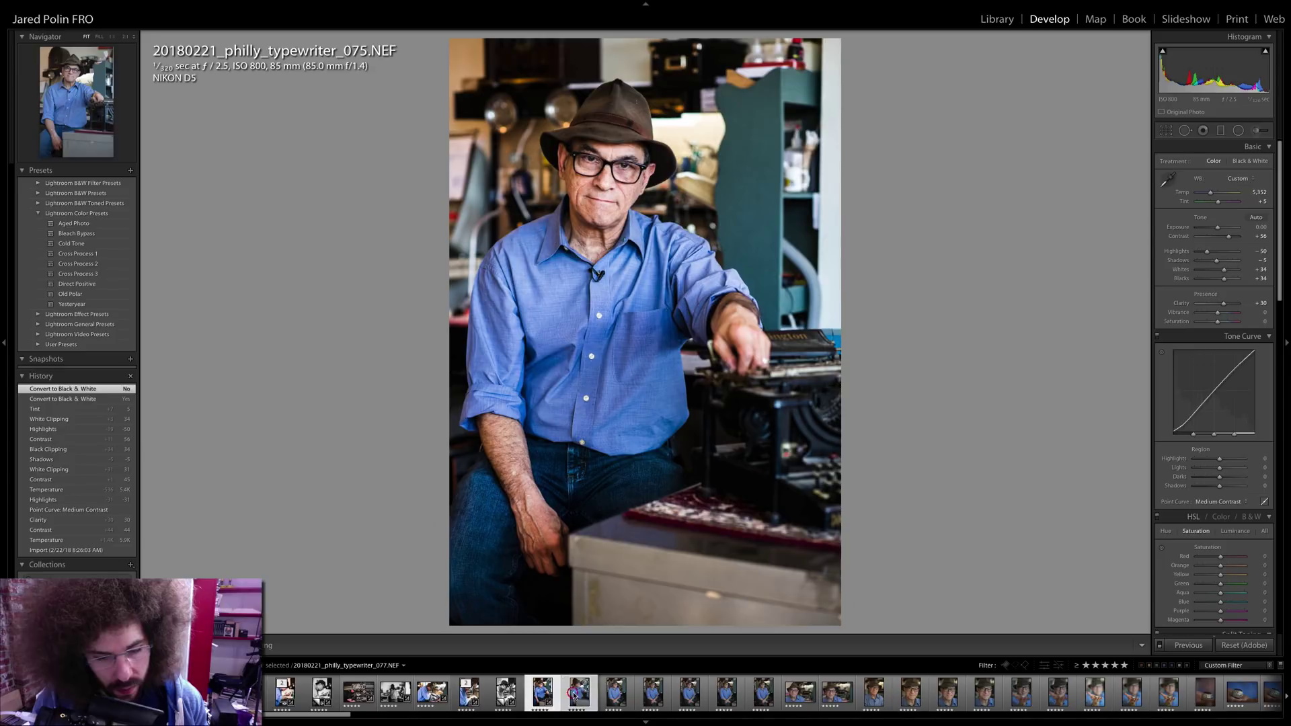
pyautogui.click(1186, 644)
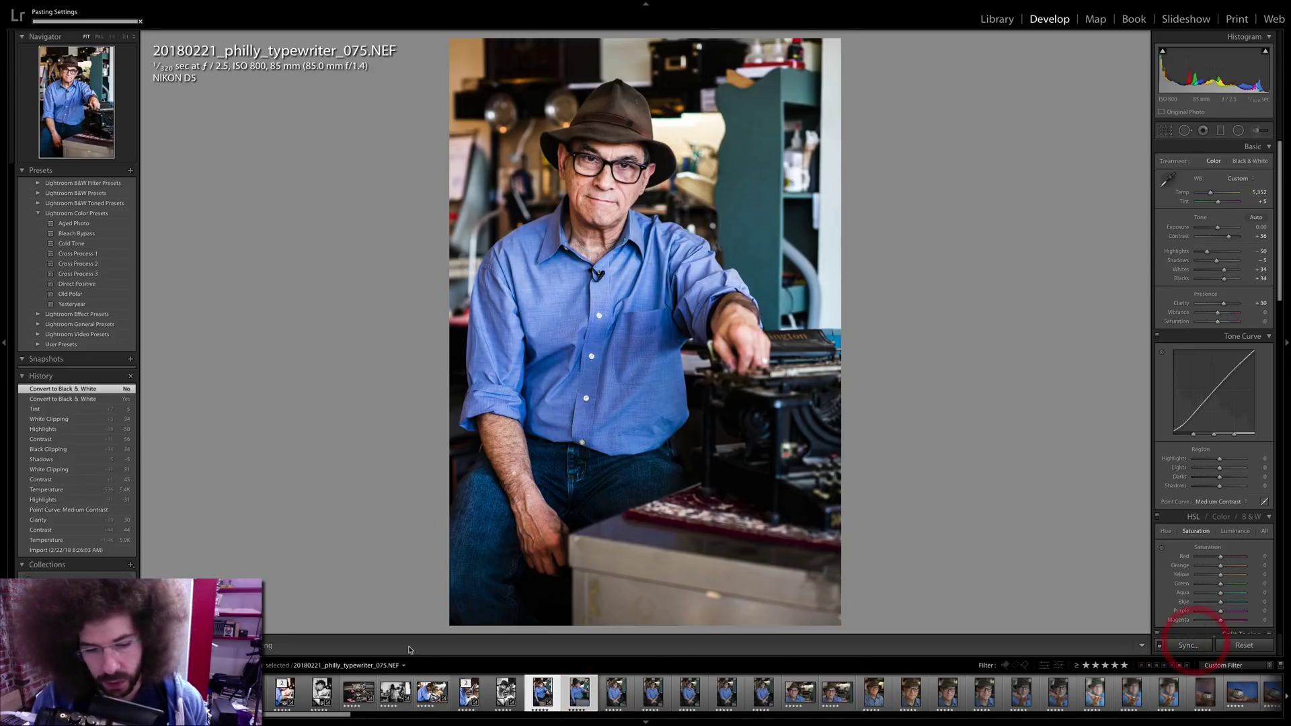
pyautogui.click(593, 694)
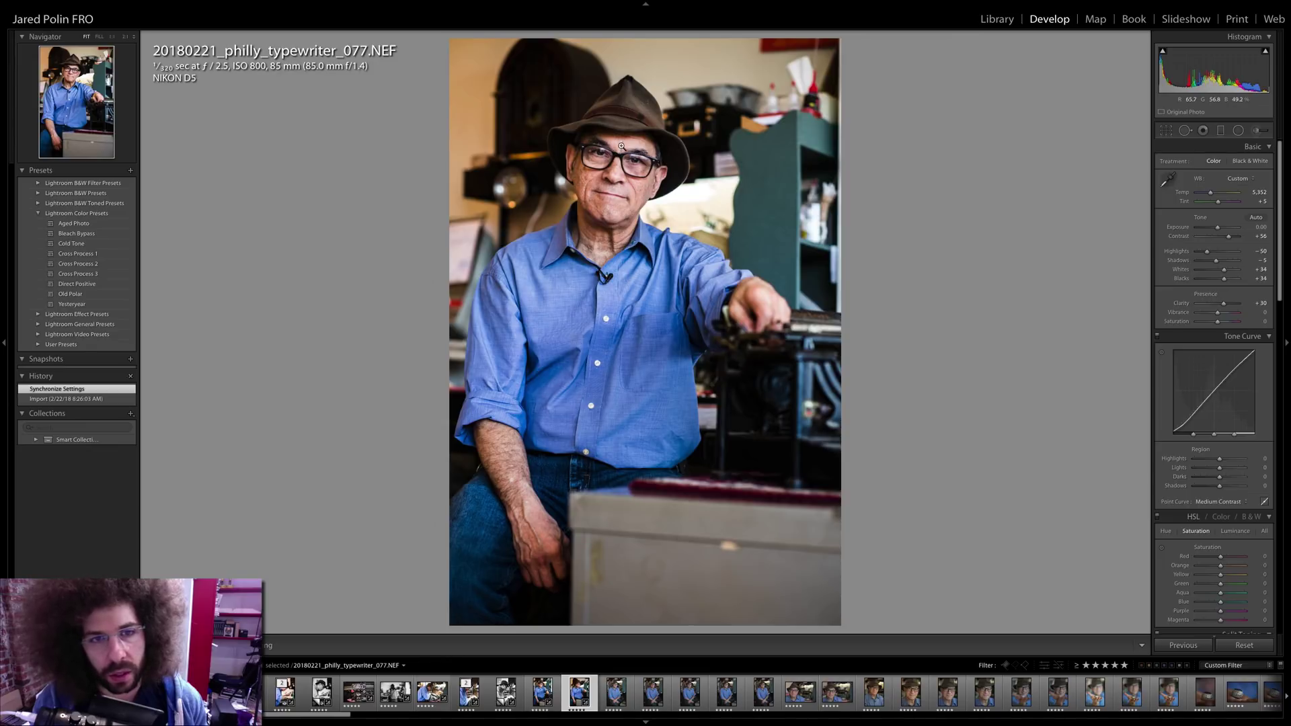
# - Compare photo 077 with photo 075 and switch photo 077 to the black-and-white treatment
pyautogui.press('Left')
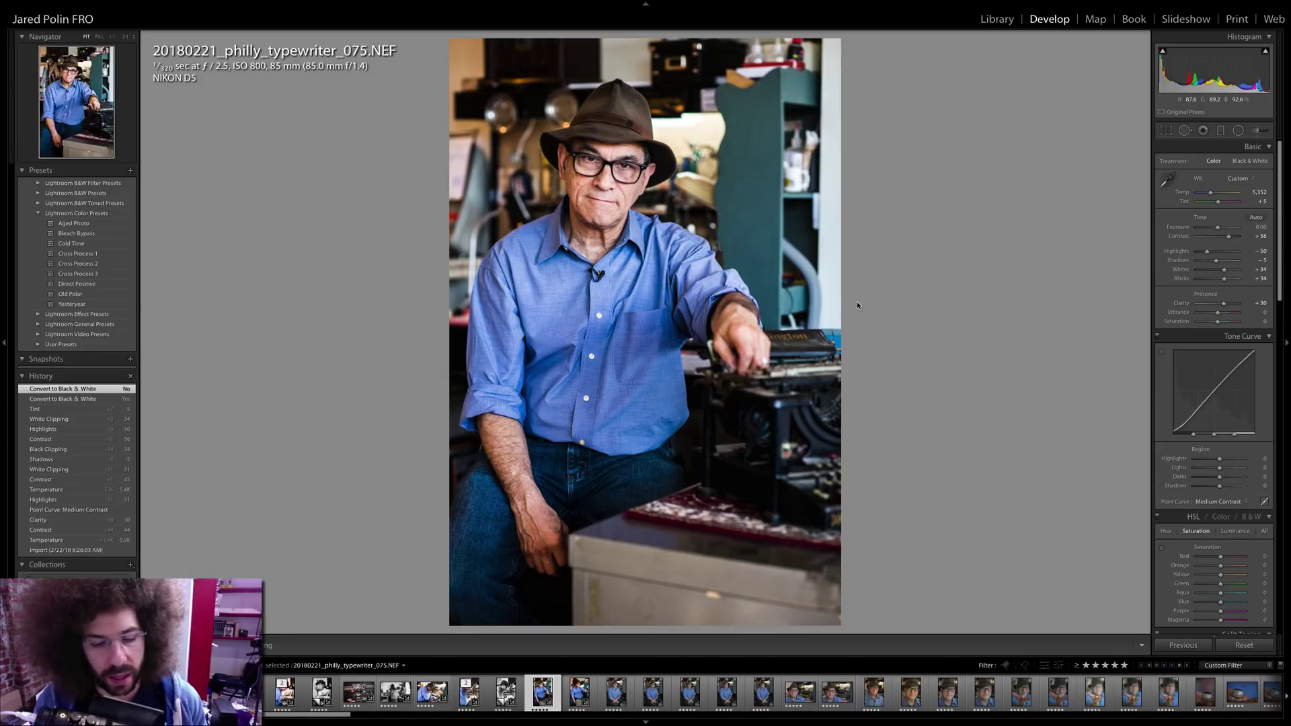
pyautogui.press('Right')
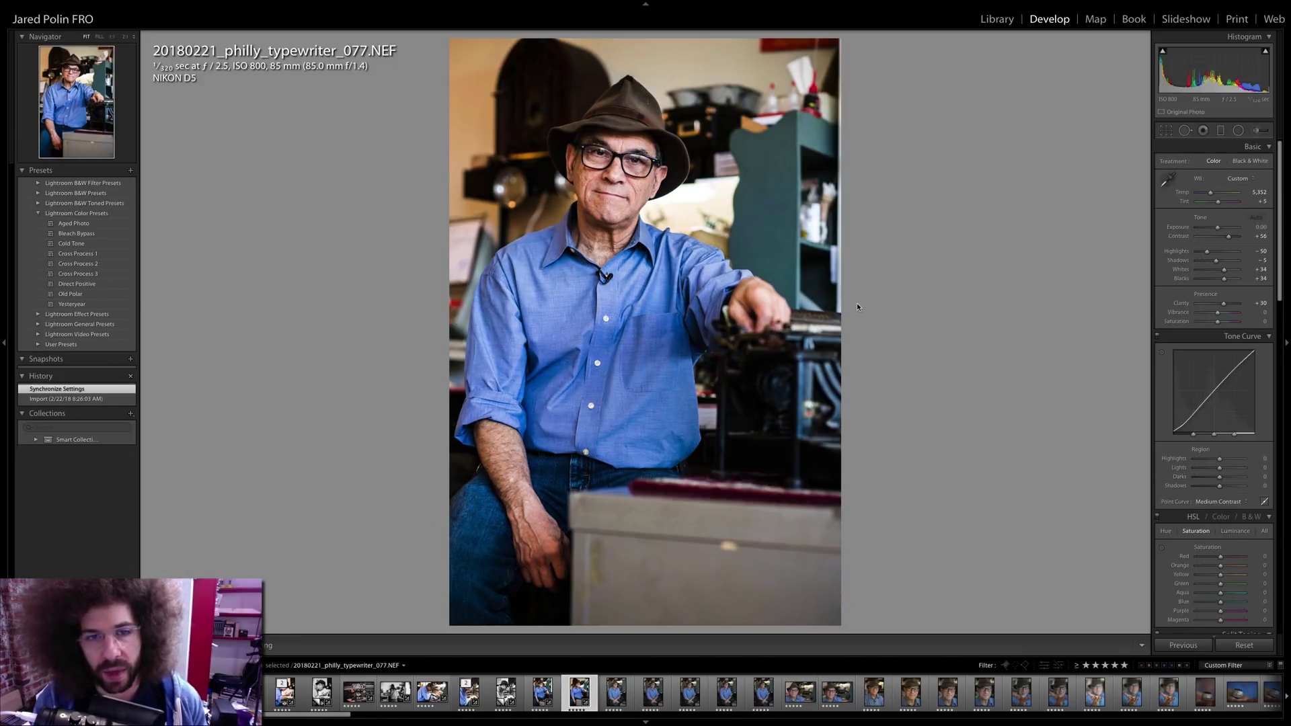
pyautogui.click(1248, 161)
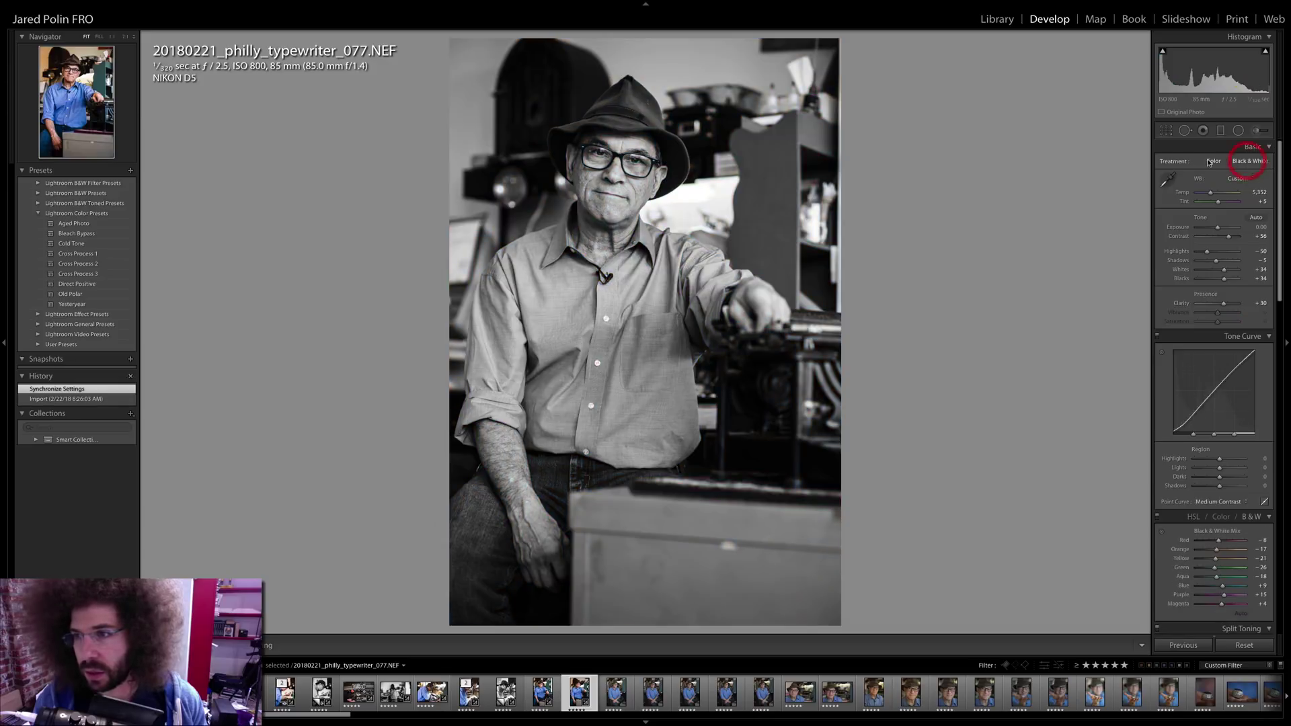
# - Return photo 077 to the color treatment and create a virtual copy of photo 075, keeping the original in color
pyautogui.click(1212, 161)
pyautogui.press('Left')
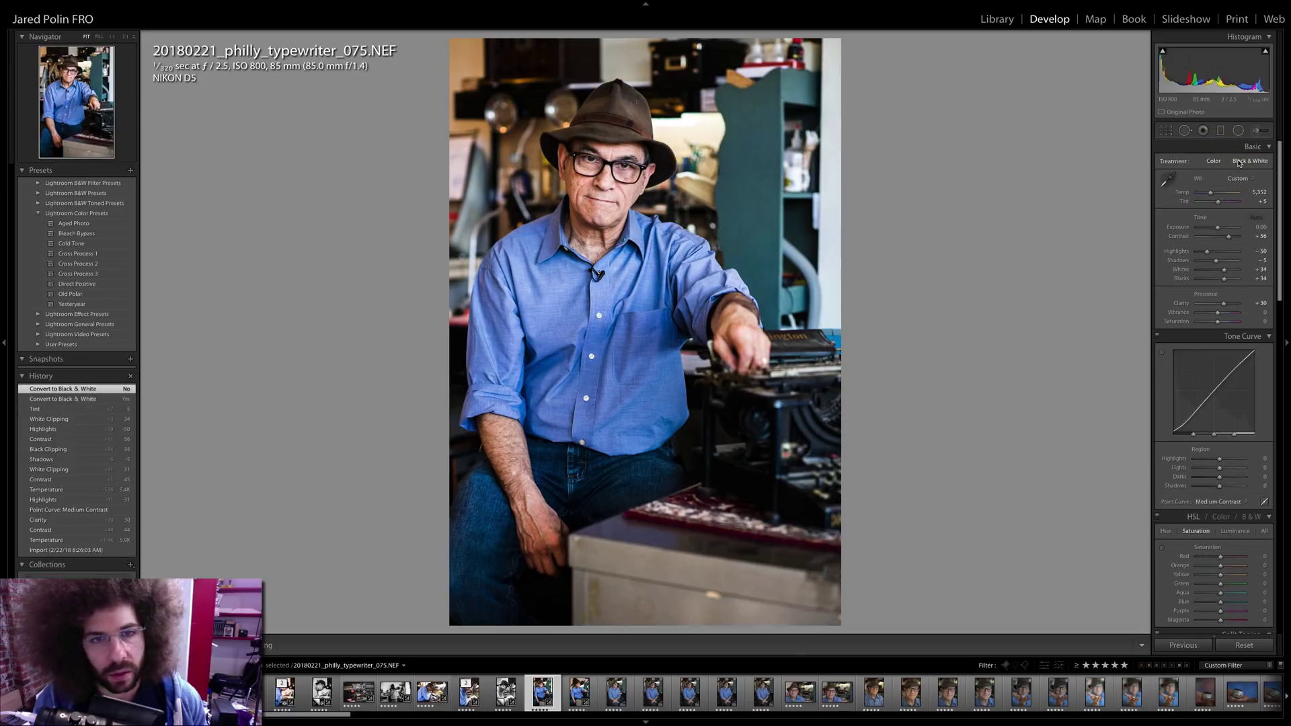
pyautogui.click(1239, 163)
pyautogui.click(1213, 161)
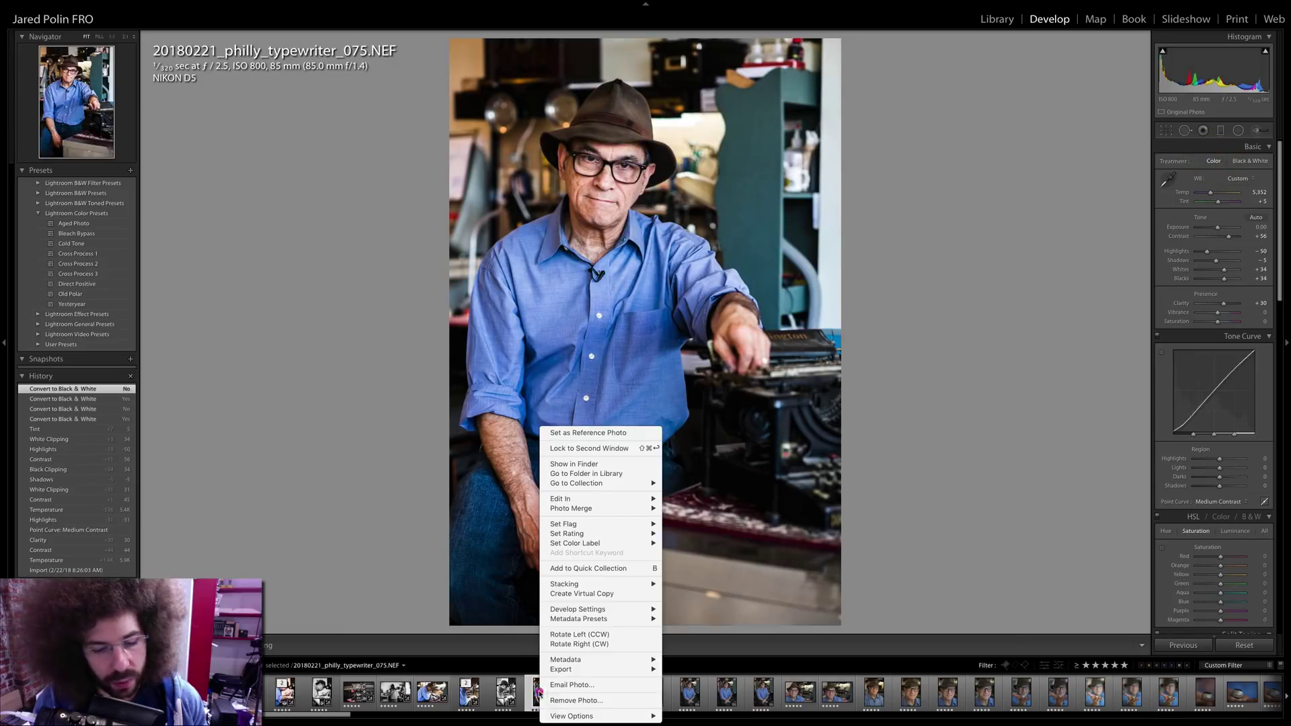
pyautogui.click(566, 593)
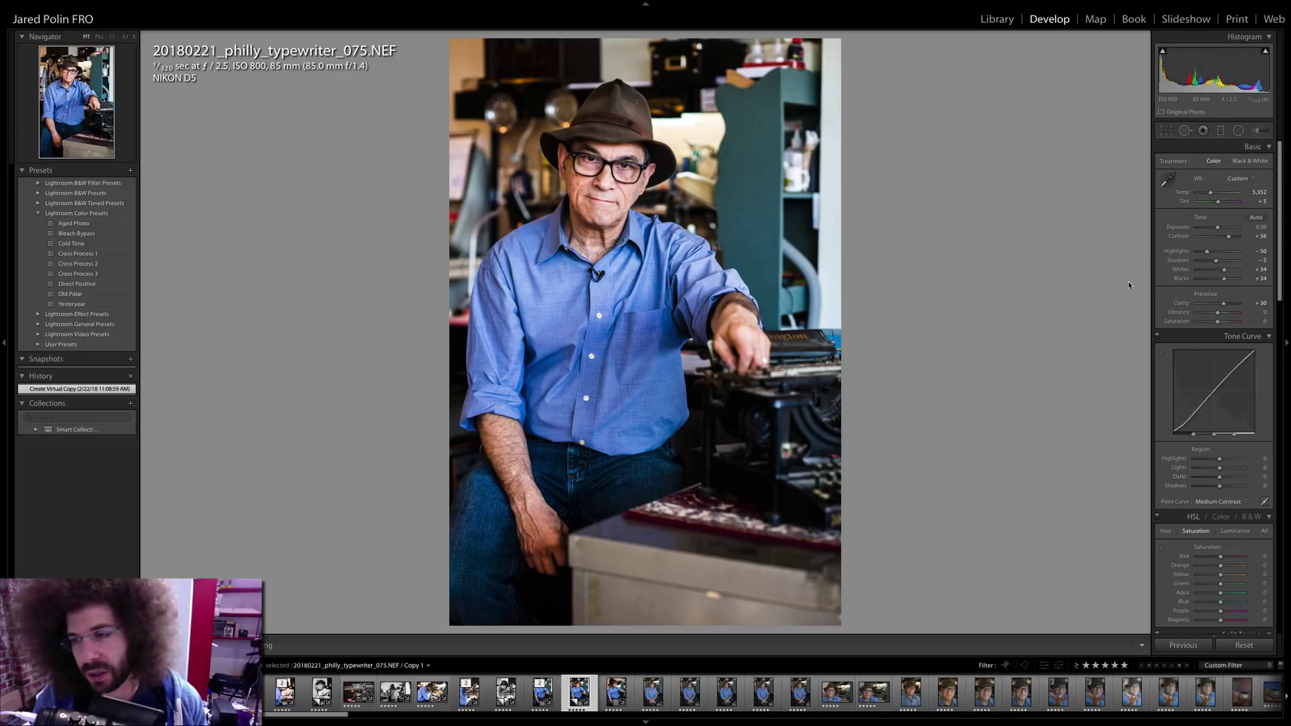
# - Convert photo 075's virtual copy to black and white with exposure +0.15, contrast +91, highlights −80, shadows +4, whites +17 and blacks +32
pyautogui.click(1245, 162)
pyautogui.moveTo(1216, 231)
pyautogui.mouseDown()
pyautogui.moveTo(1237, 237)
pyautogui.moveTo(1217, 228)
pyautogui.moveTo(1202, 254)
pyautogui.moveTo(1225, 265)
pyautogui.moveTo(1224, 280)
pyautogui.mouseUp()
pyautogui.click(611, 172)
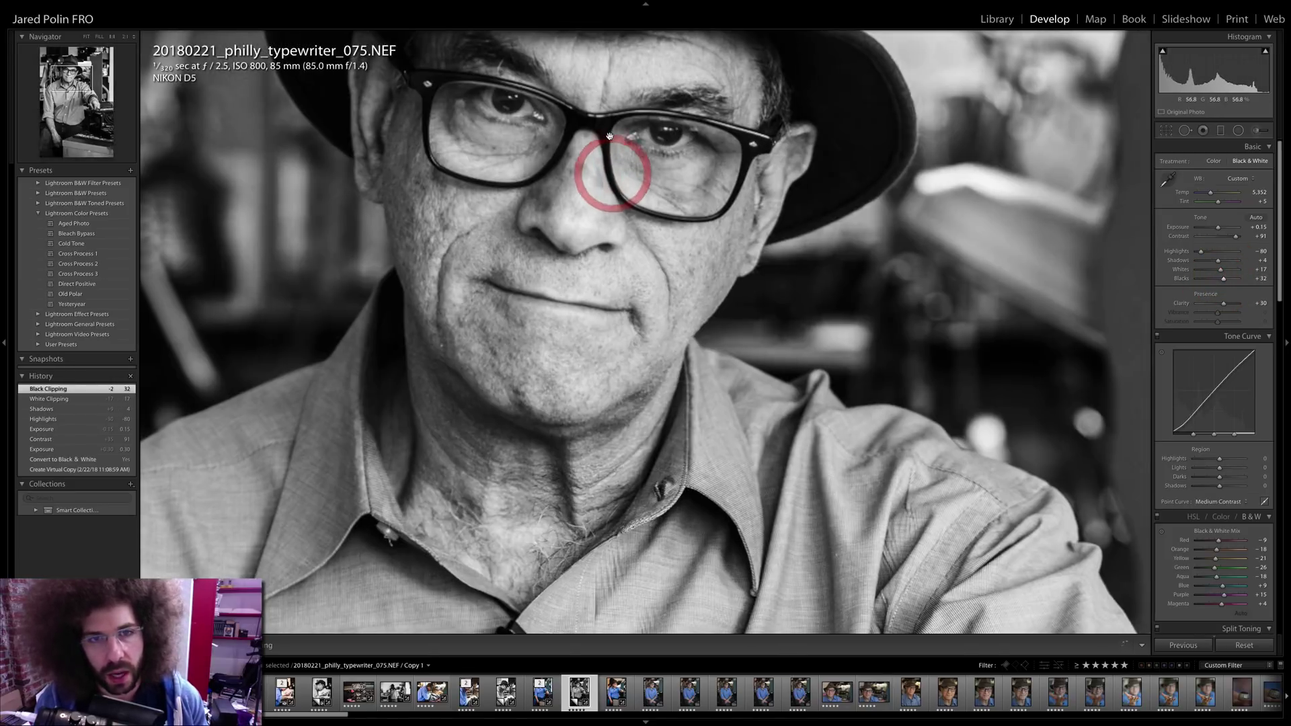
pyautogui.click(551, 120)
# - Compare photo 075's color original with its black-and-white copy, and photo 077 with the unedited photo 086
pyautogui.press('Left')
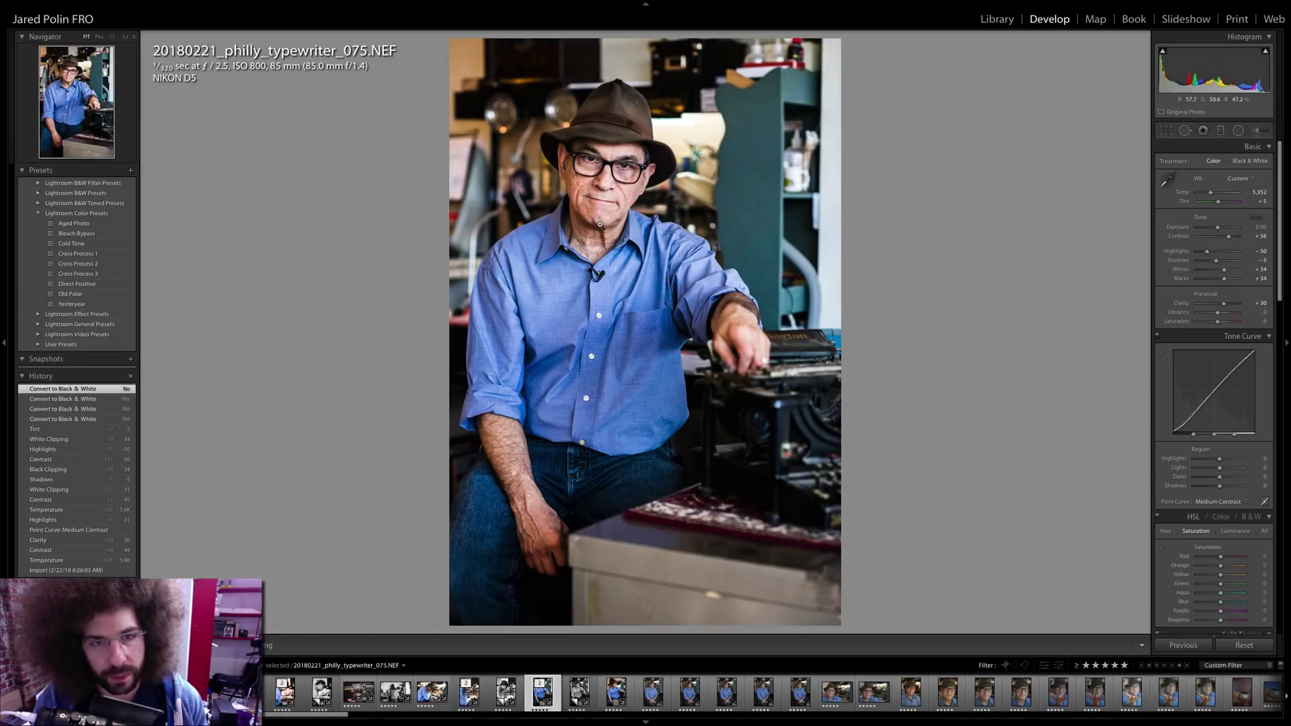
pyautogui.press('Right')
pyautogui.press('Right')
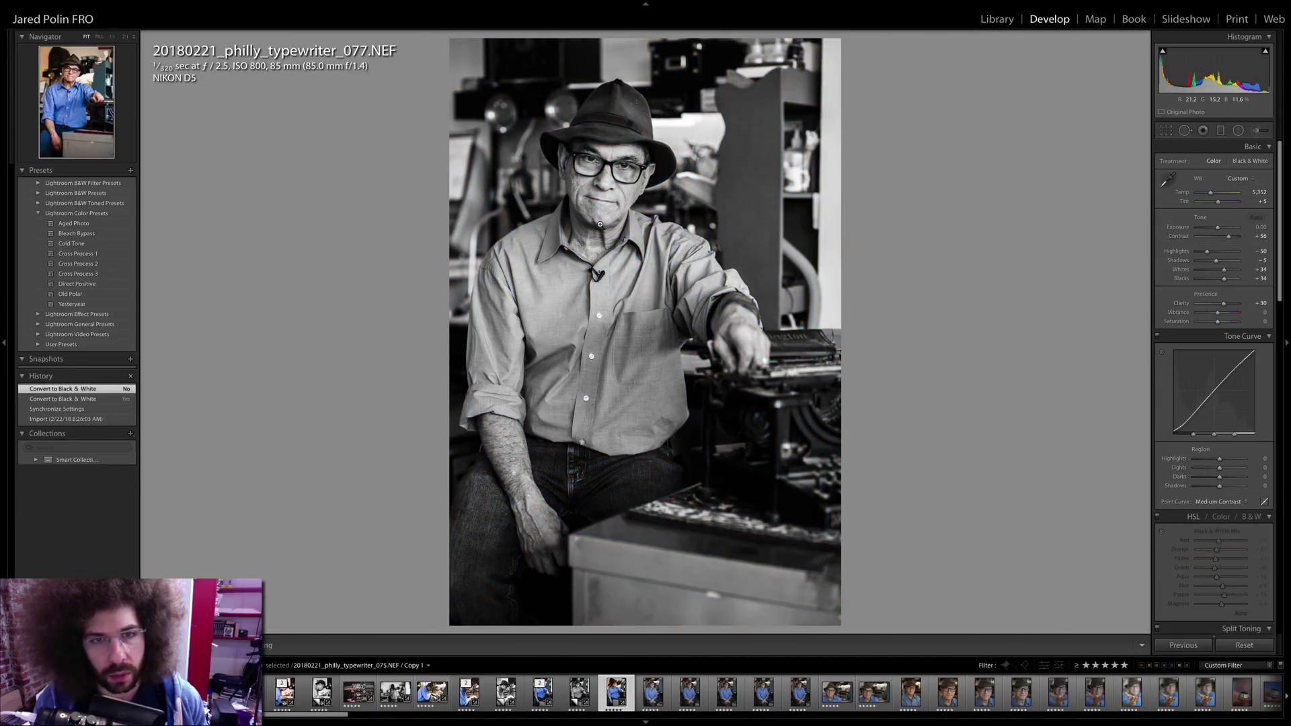
pyautogui.press('Right')
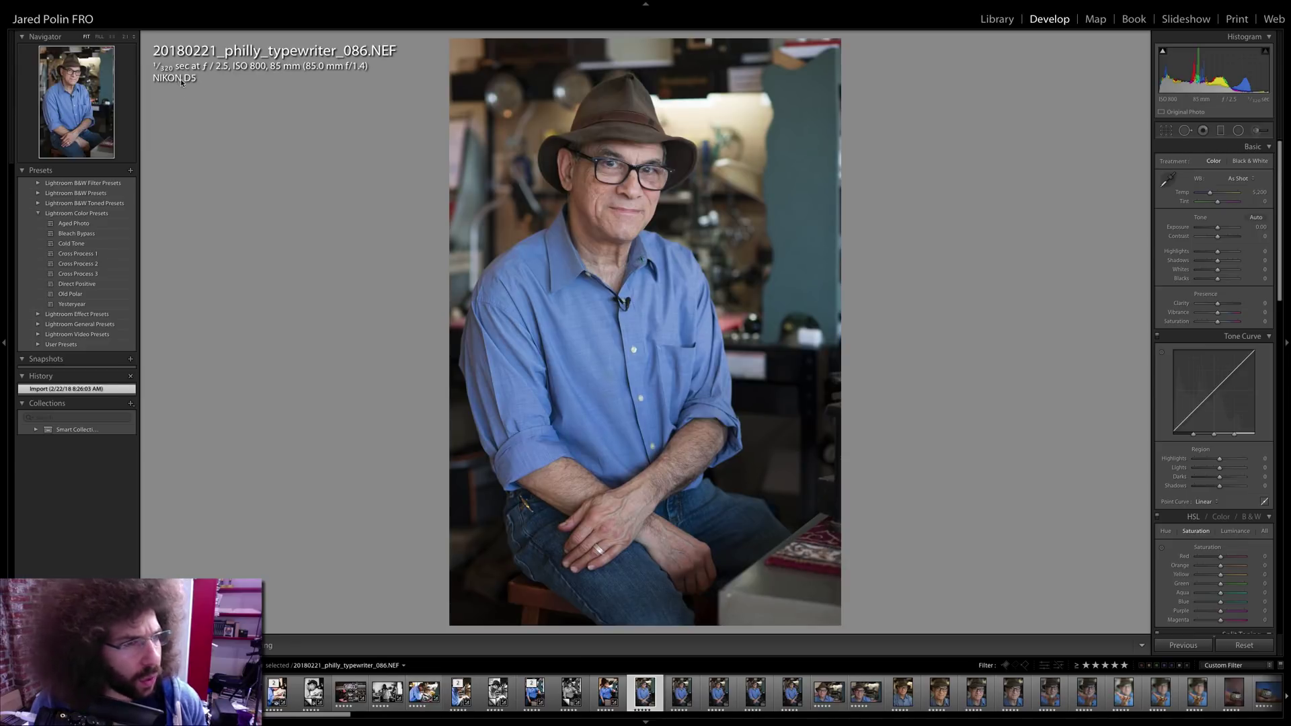
pyautogui.press('Left')
pyautogui.press('Right')
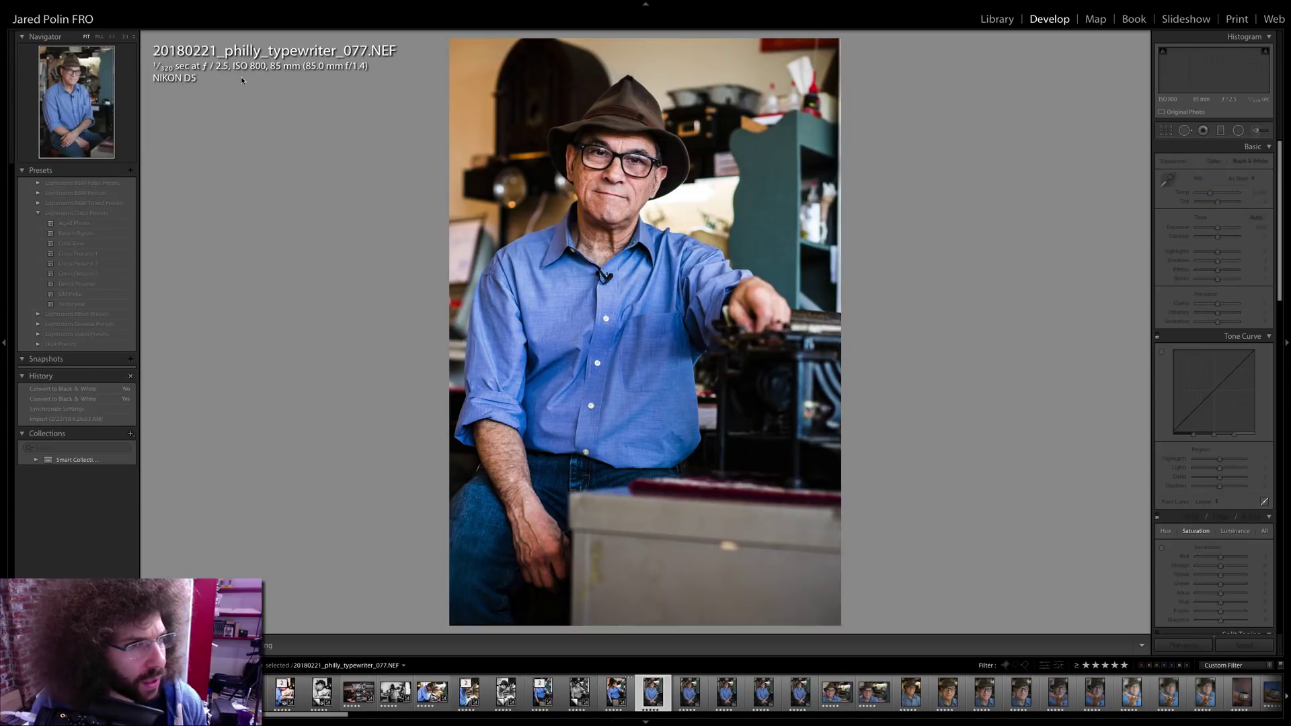
pyautogui.press('Left')
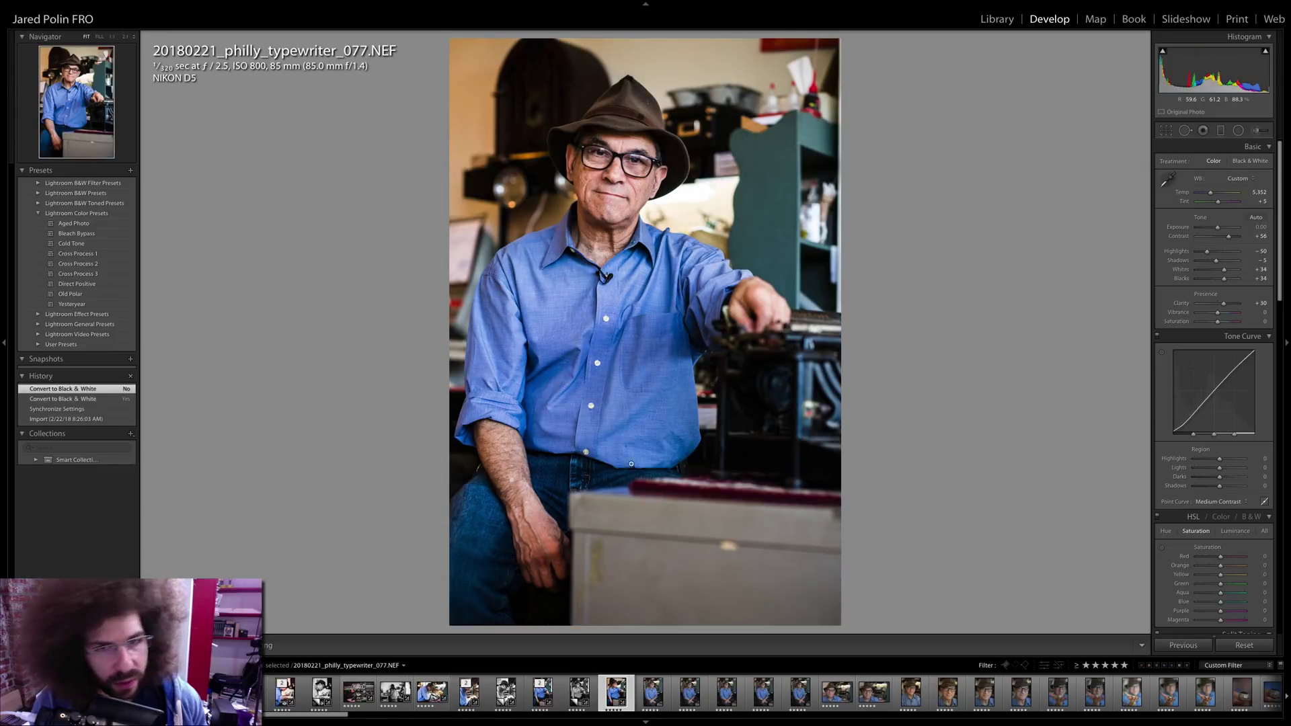
# - Synchronize photo 077's develop settings to the following portraits through photo 101 and open photo 086 by itself
pyautogui.keyDown('shift'); pyautogui.click(786, 697); pyautogui.keyUp('shift')
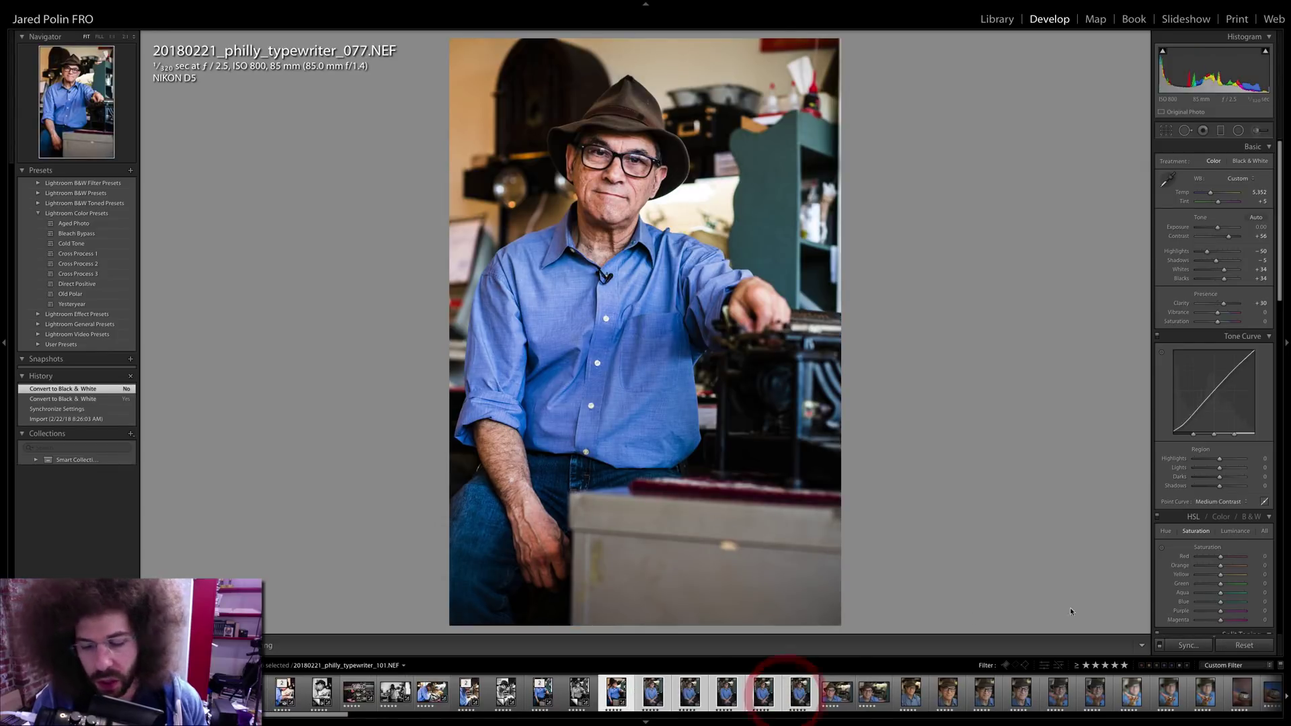
pyautogui.keyDown('alt'); pyautogui.click(1183, 645); pyautogui.keyUp('alt')
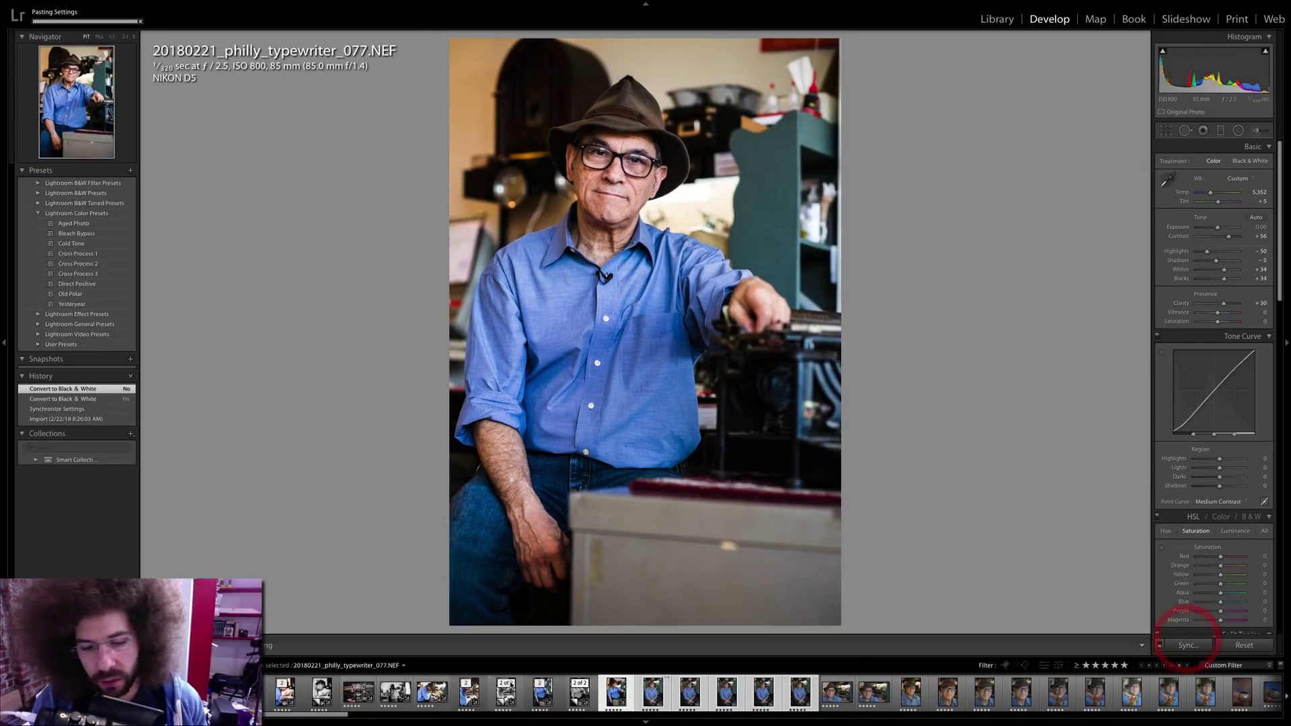
pyautogui.click(653, 691)
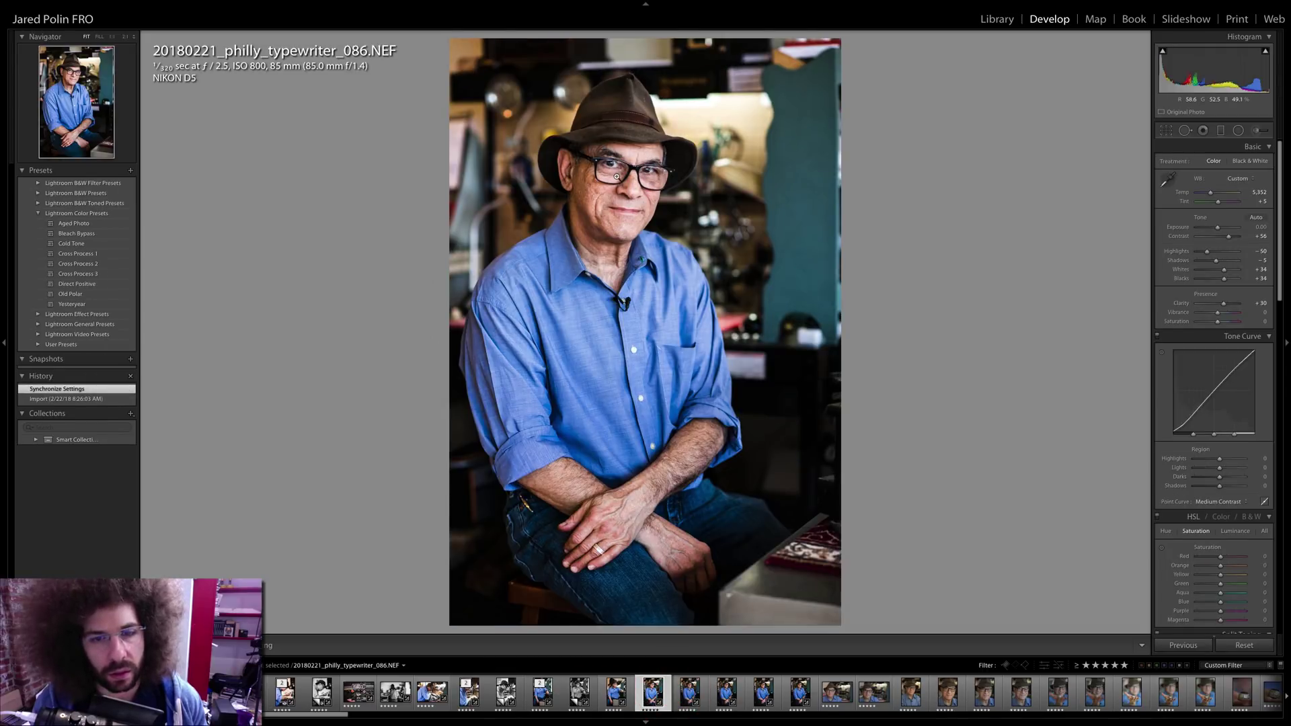
# - Inspect the face in photo 086 up close, compare it with photo 077 and give photo 086 the red color label
pyautogui.moveTo(611, 169); pyautogui.dragTo(637, 289)
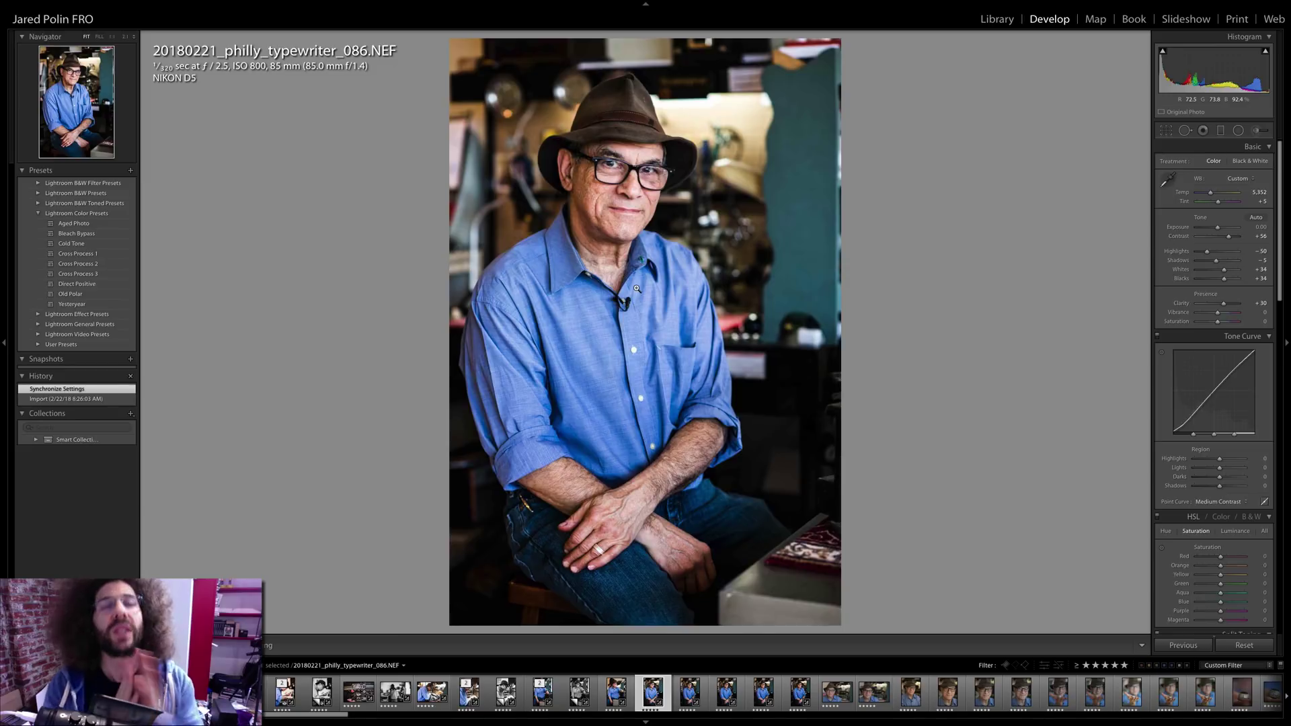
pyautogui.click(628, 178)
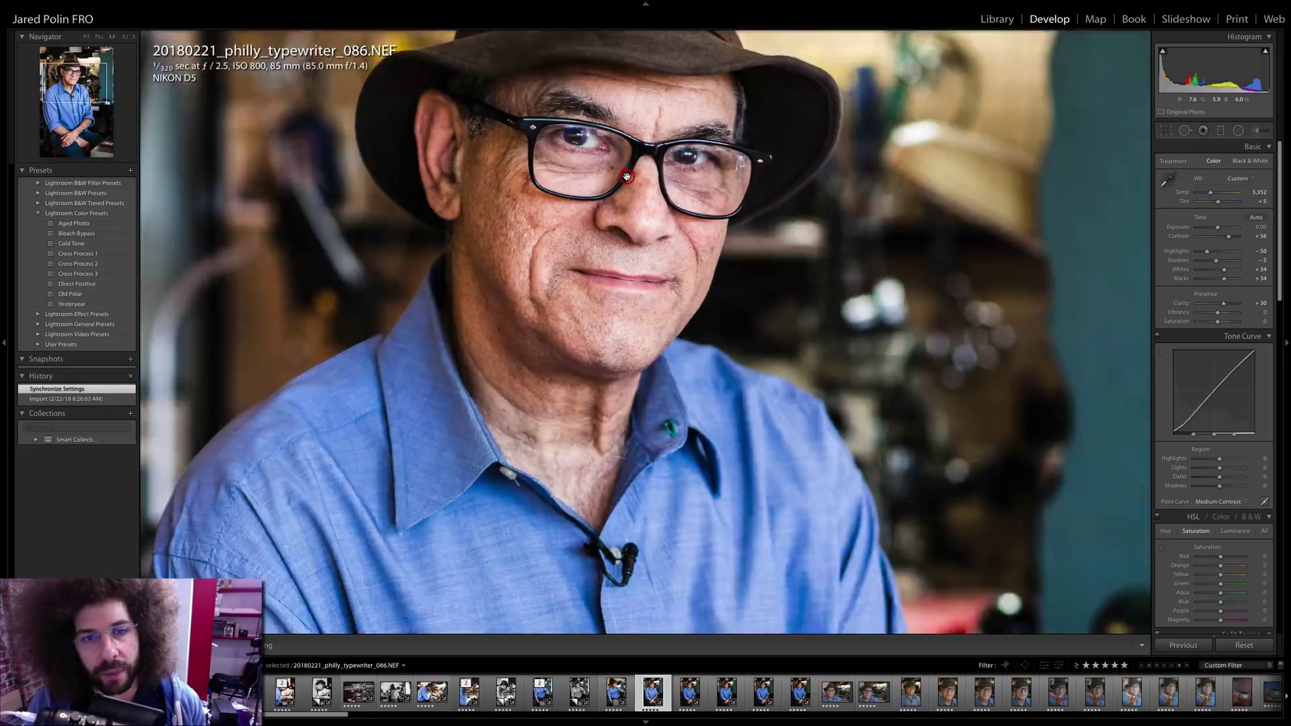
pyautogui.click(583, 194)
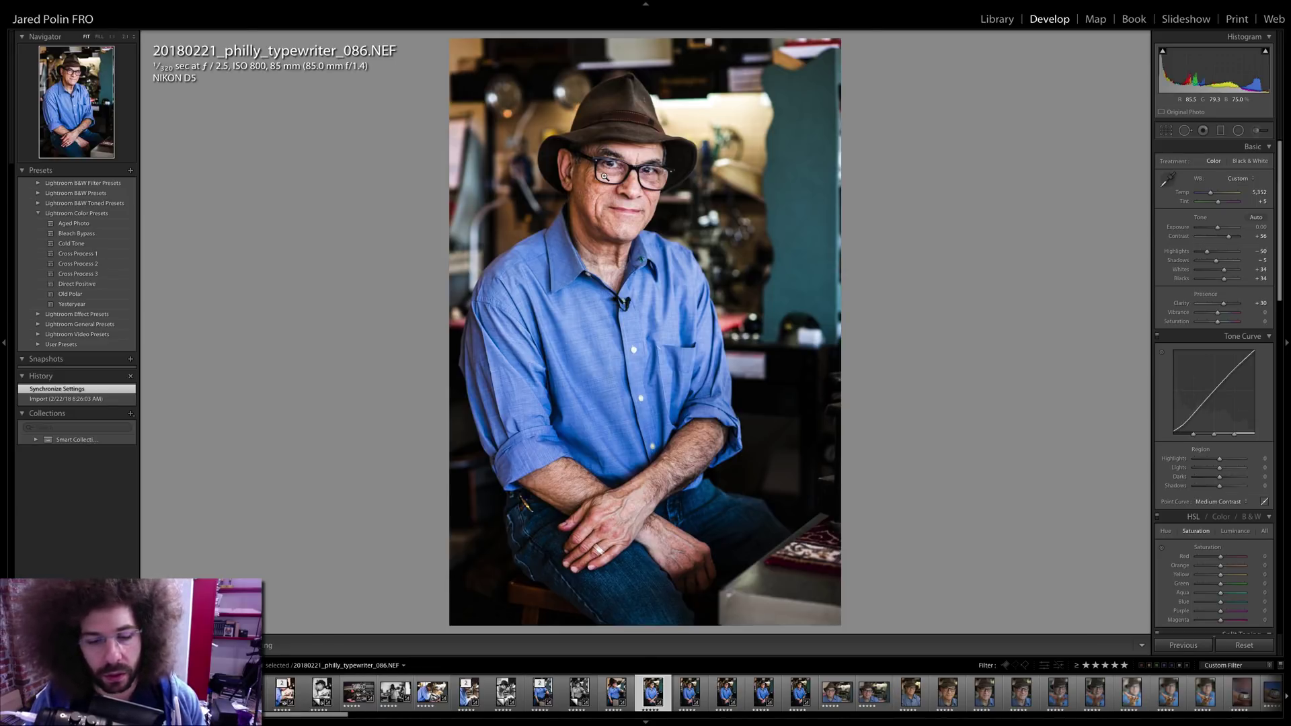
pyautogui.press('Left')
pyautogui.press('Left')
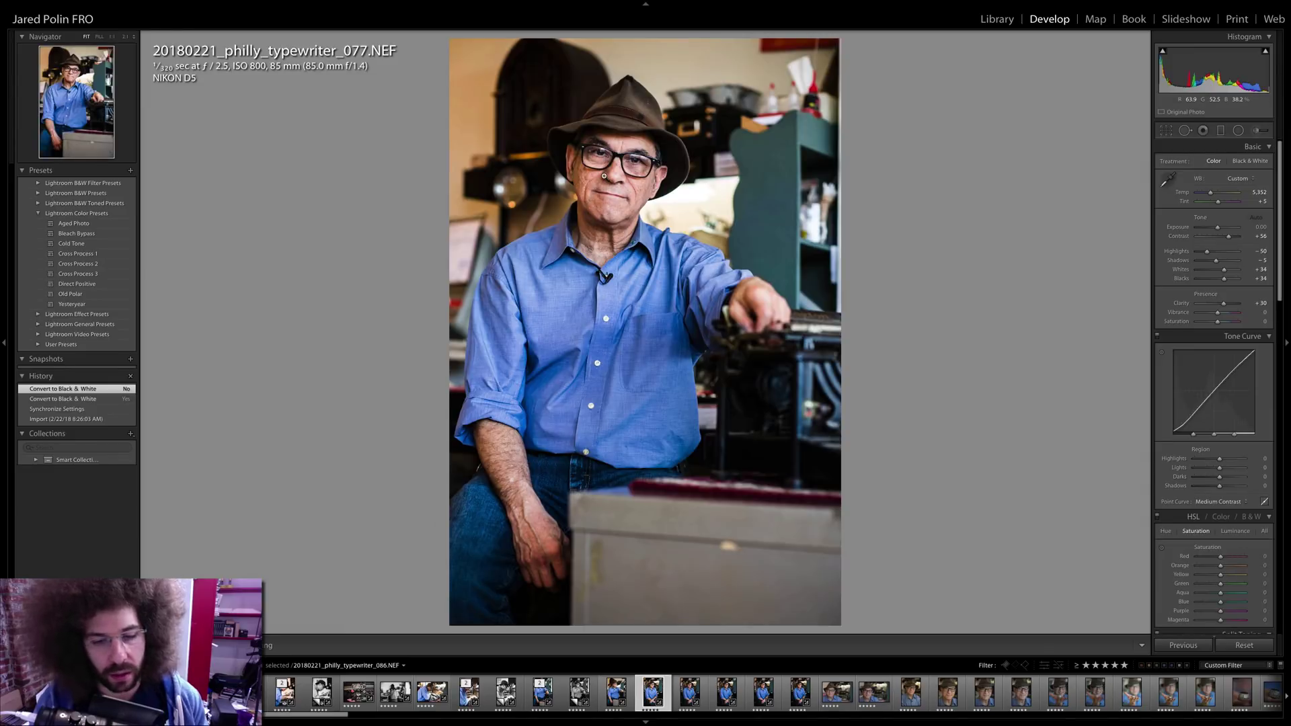
pyautogui.press('Right')
pyautogui.press('6')
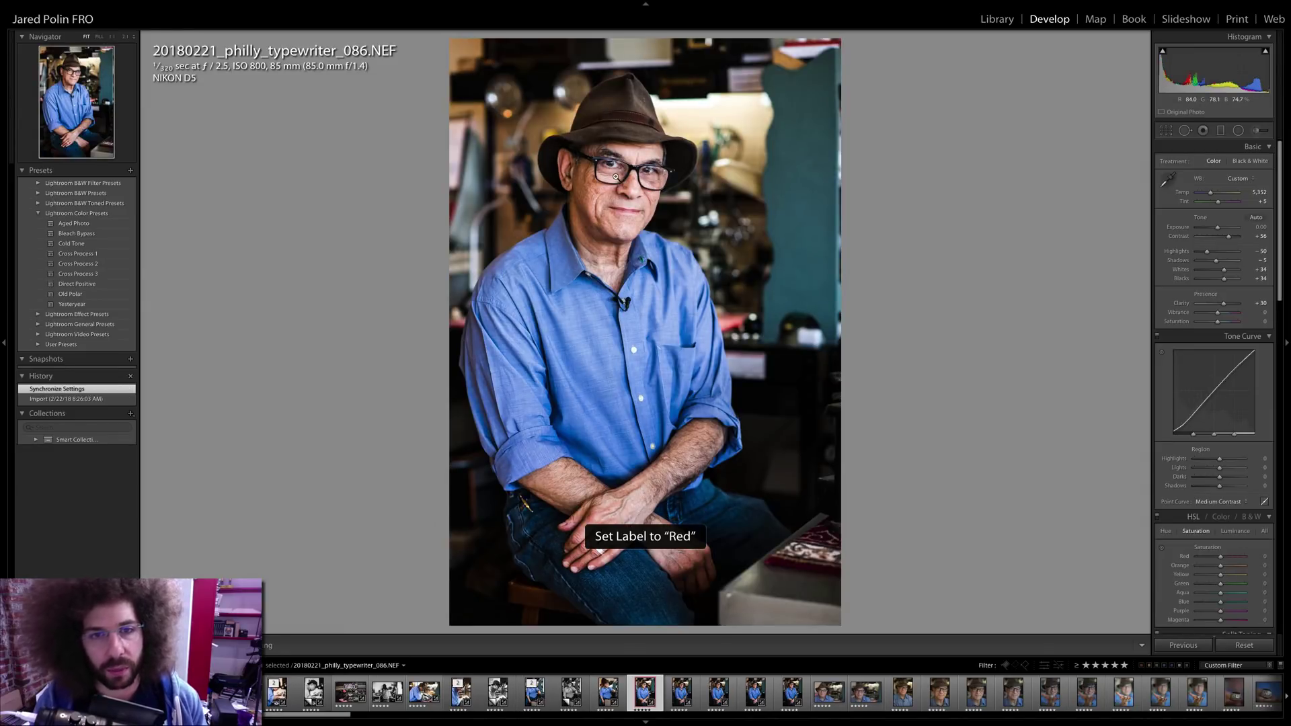
# - Compare photo 086 with photo 094 and examine photo 086's eyes, face and blurred background up close
pyautogui.press('Right')
pyautogui.press('Left')
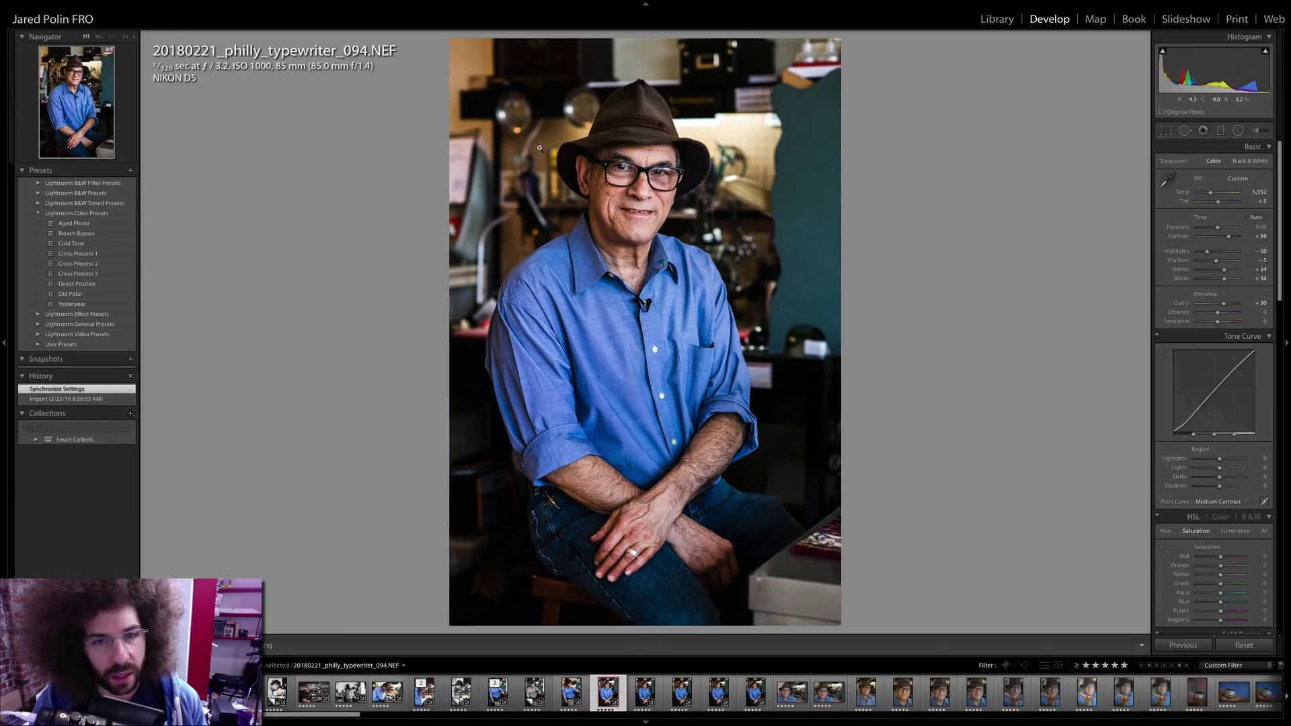
pyautogui.click(608, 162)
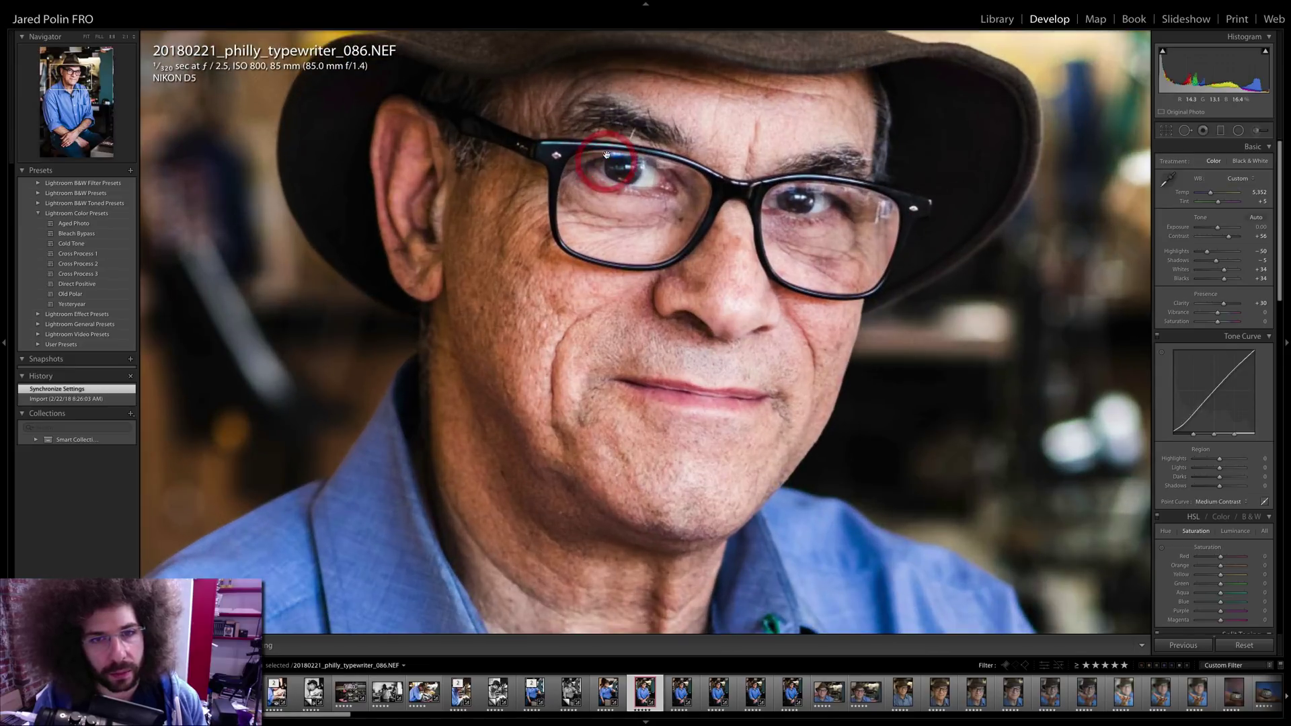
pyautogui.rightClick(649, 135)
pyautogui.click(624, 163)
pyautogui.click(624, 163)
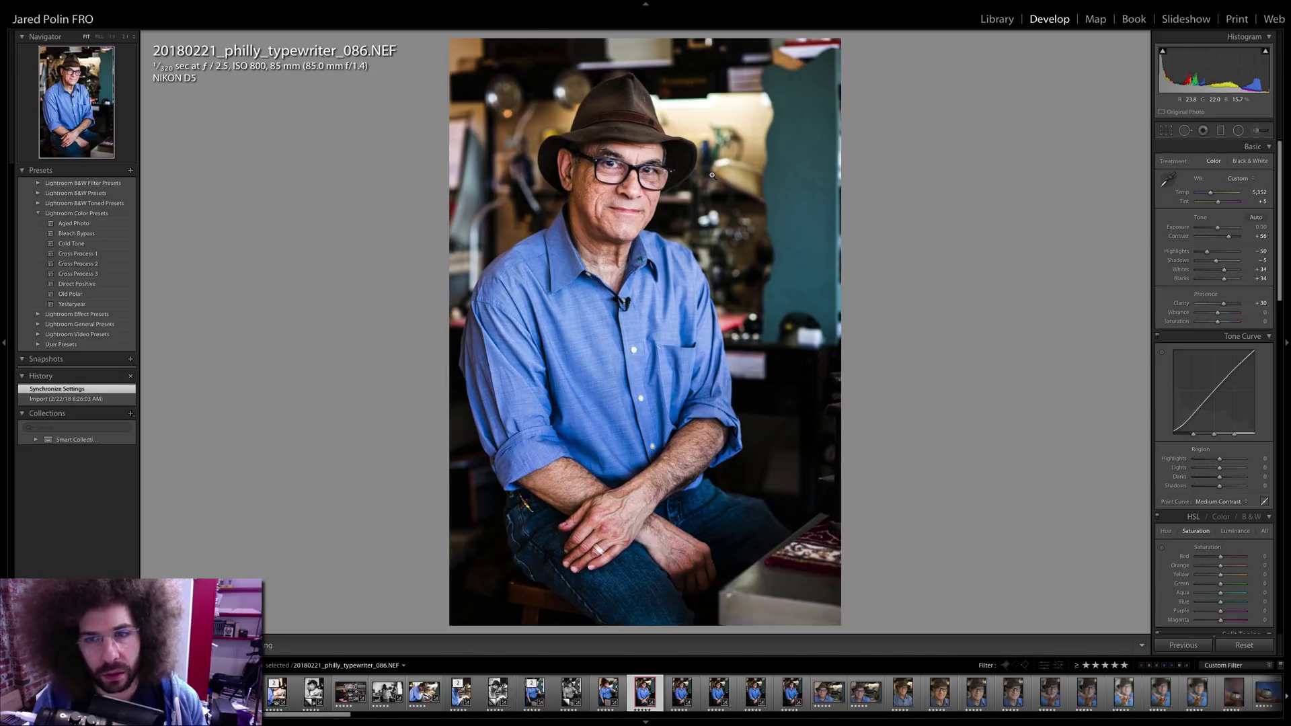
pyautogui.click(841, 192)
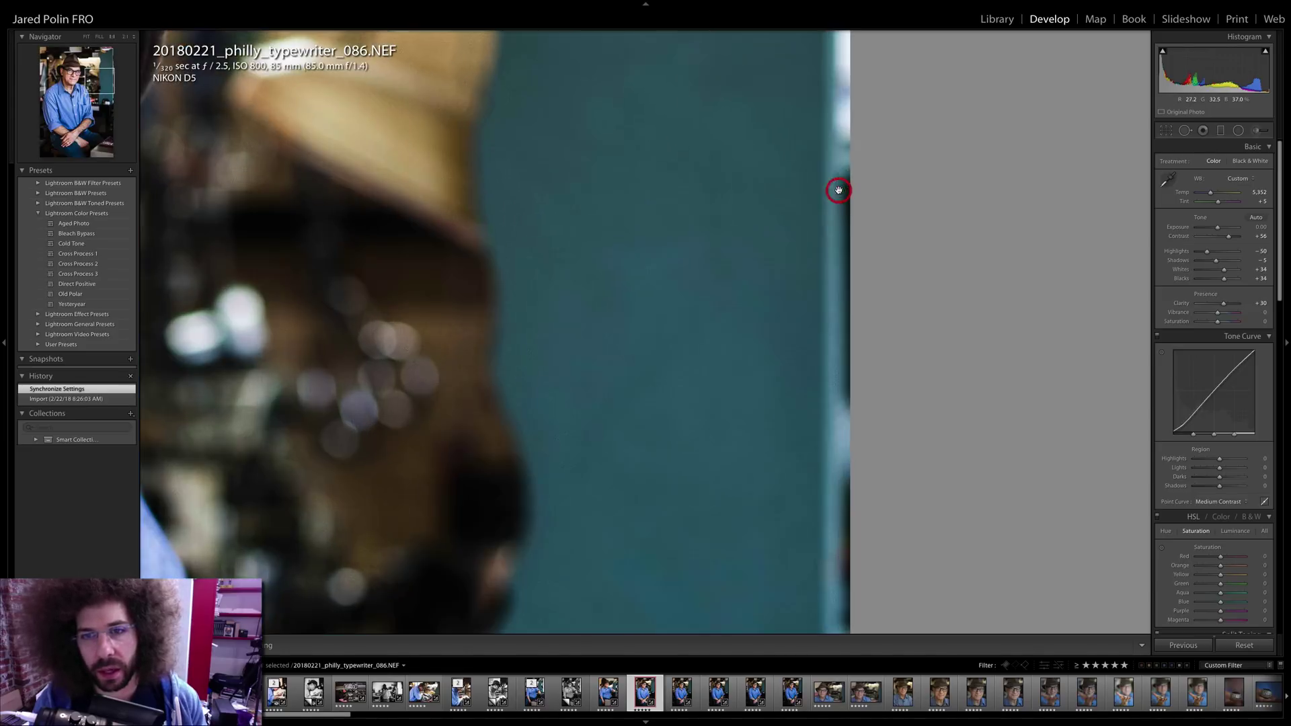
pyautogui.click(856, 163)
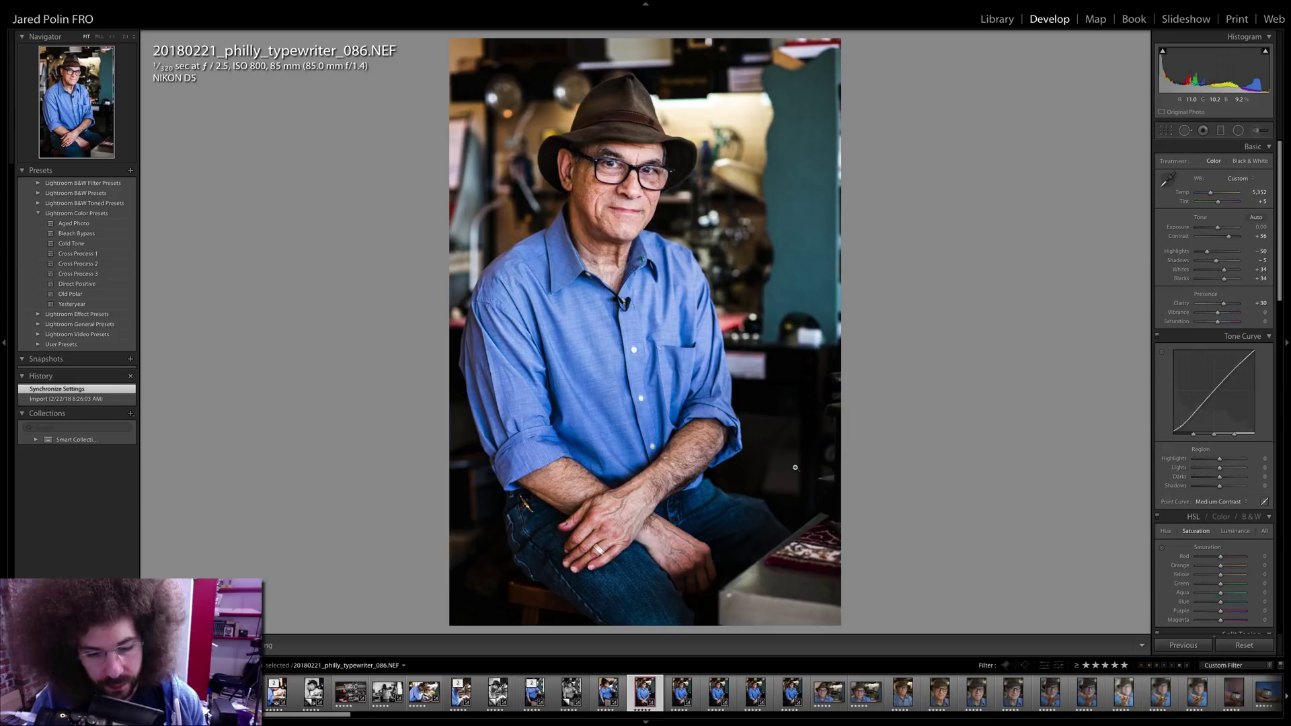
# - Compare photo 094 with photo 097 and set photo 094's rating to 0
pyautogui.press('Right')
pyautogui.press('0')
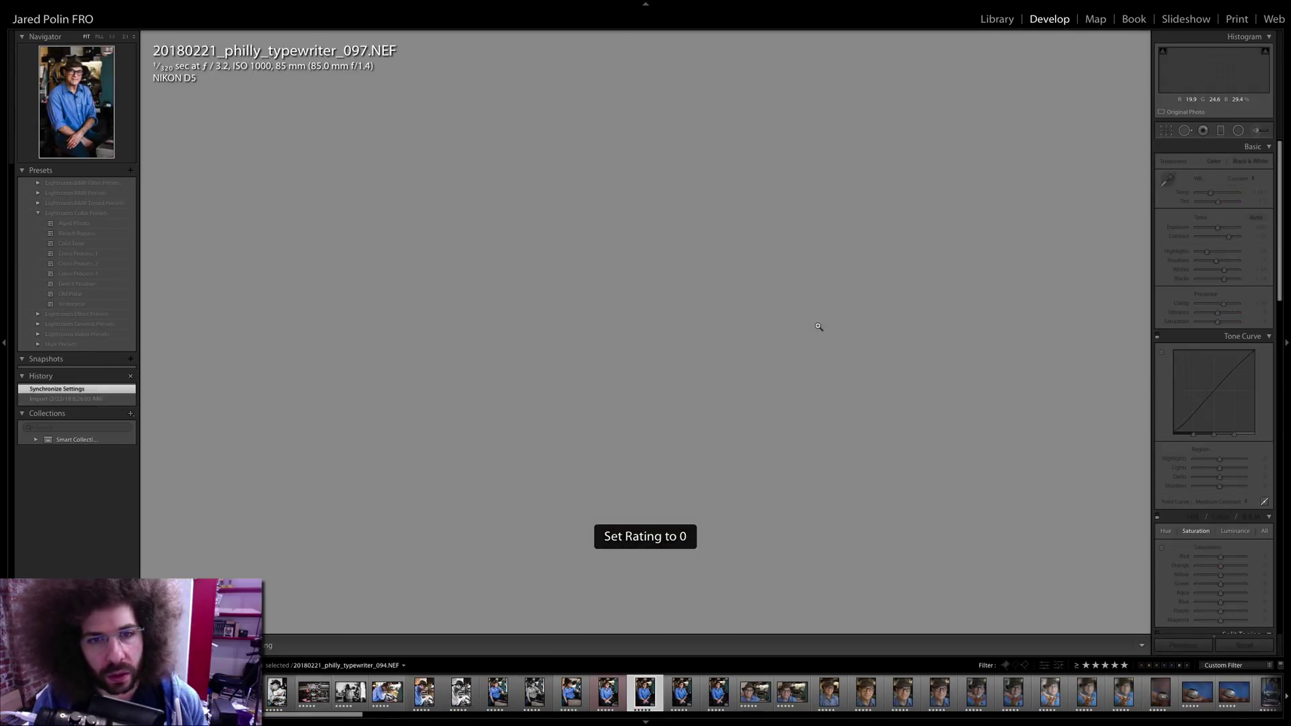
pyautogui.hotkey('ctrl', 'z')
pyautogui.press('Right')
pyautogui.press('Left')
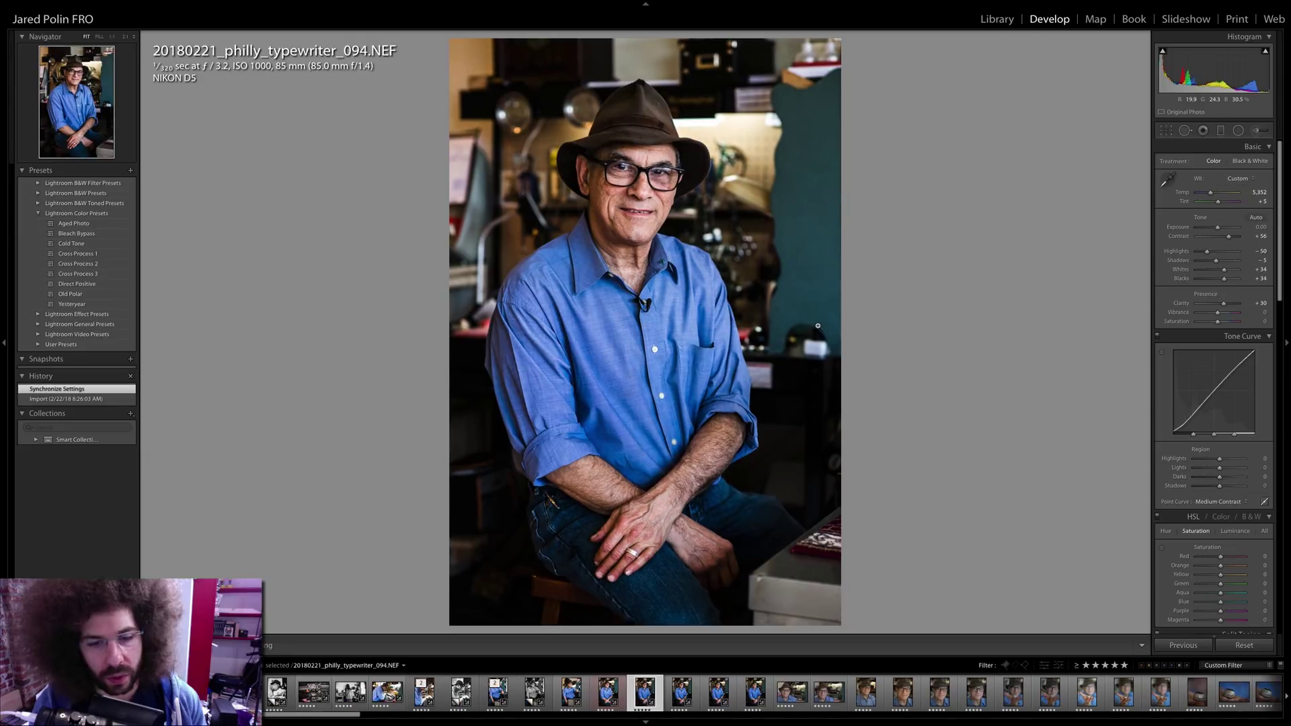
pyautogui.press('0')
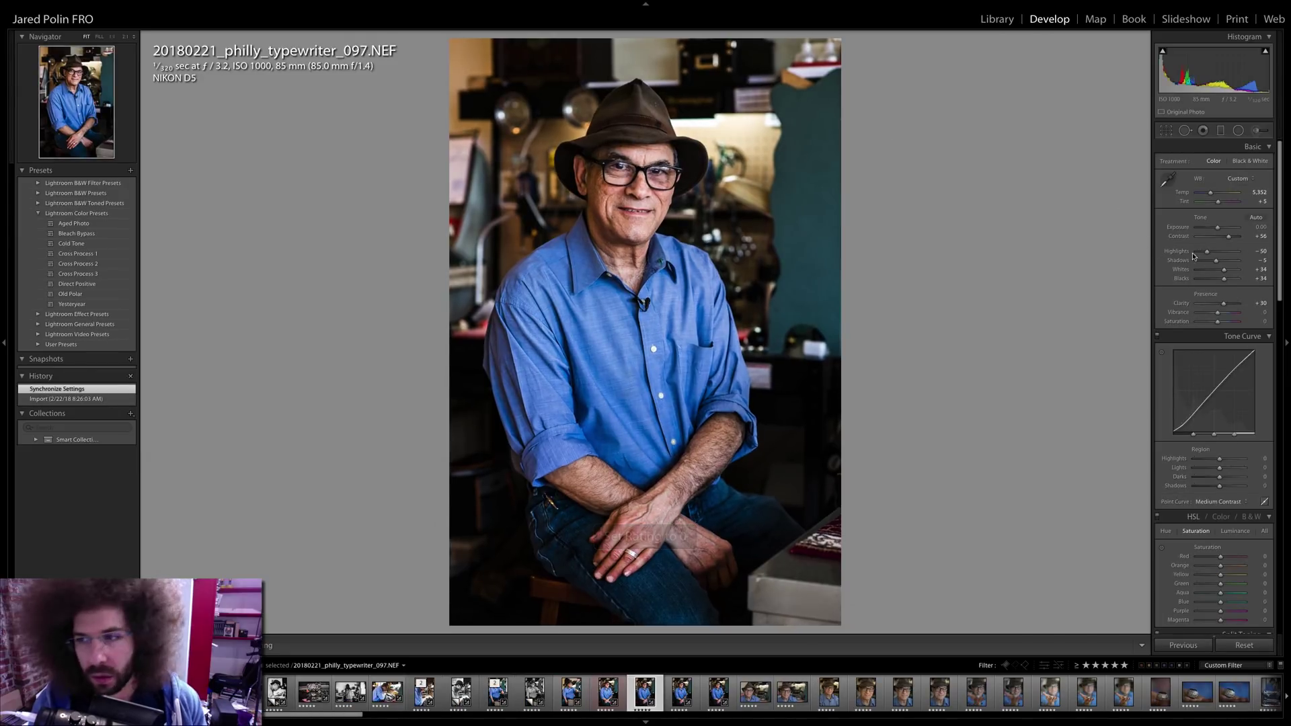
# - Set photo 097's exposure to +0.25 and highlights to −48, and preview it briefly in black and white
pyautogui.moveTo(1219, 228); pyautogui.dragTo(1207, 251)
pyautogui.click(1245, 161)
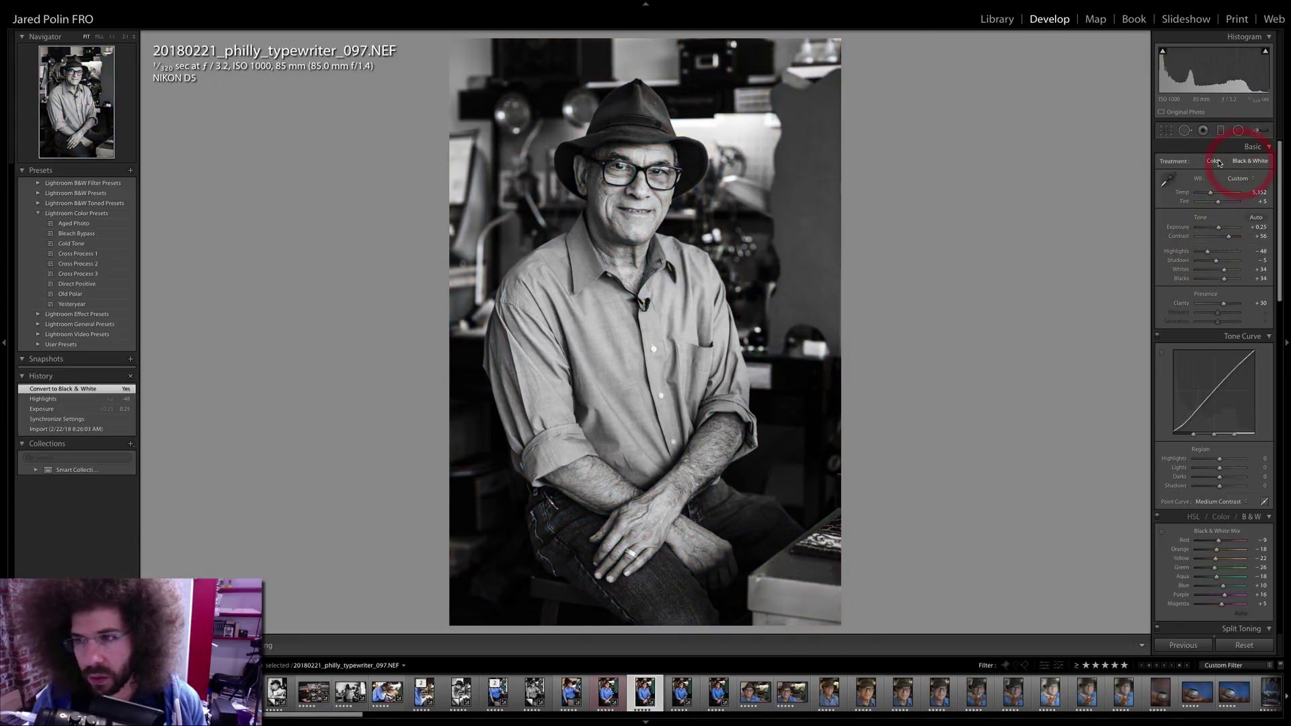
pyautogui.click(1214, 161)
# - Compare photo 097 with photo 086 and set photo 097's rating to 0
pyautogui.press('Left')
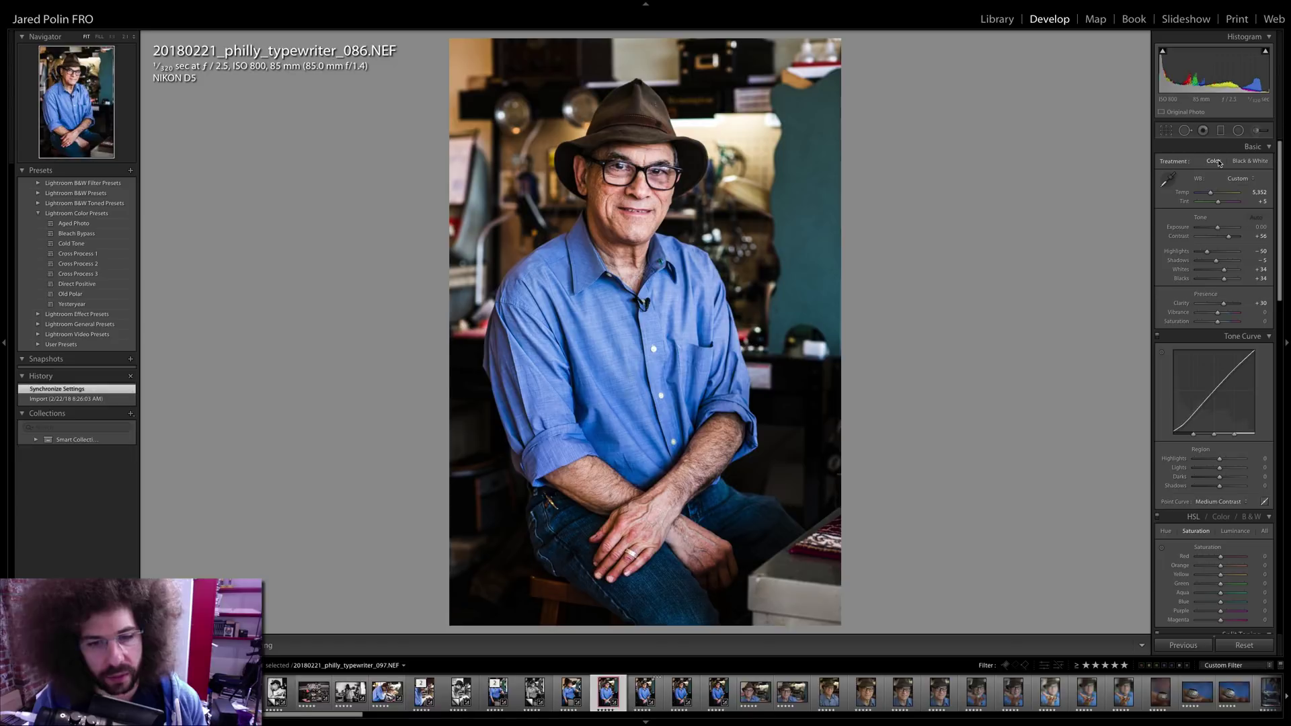
pyautogui.press('Right')
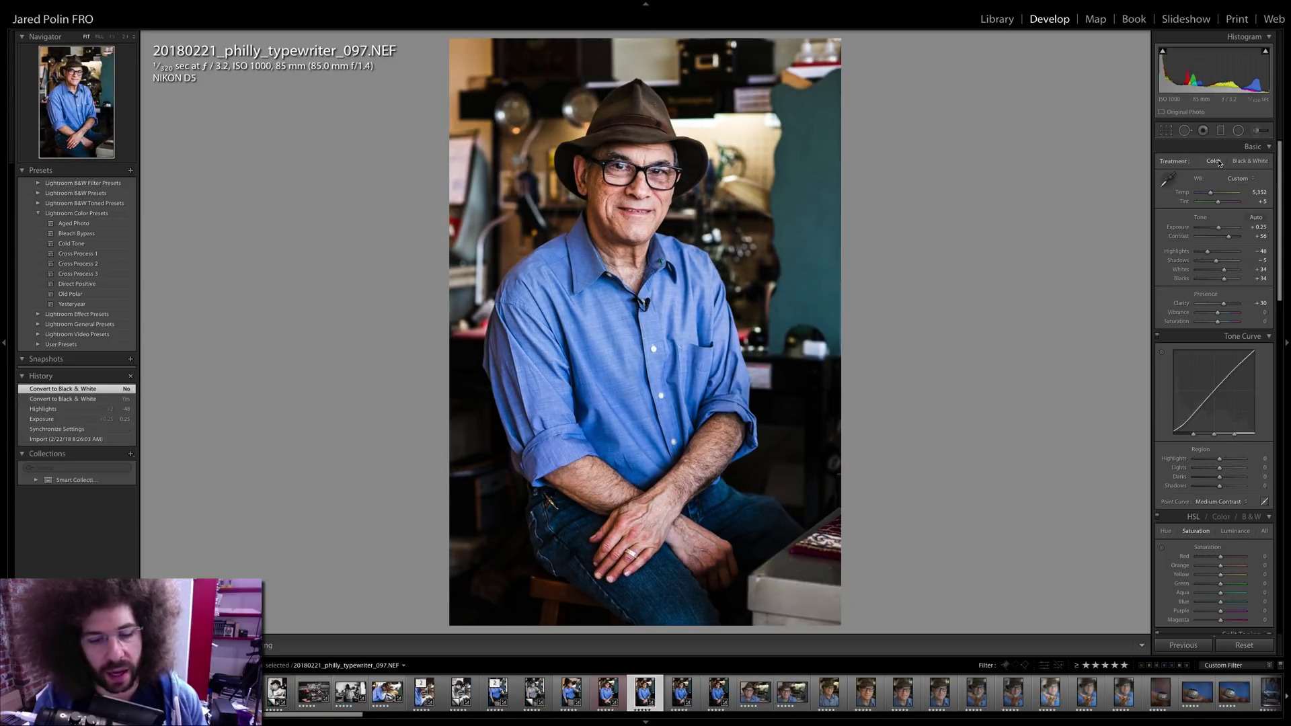
pyautogui.press('0')
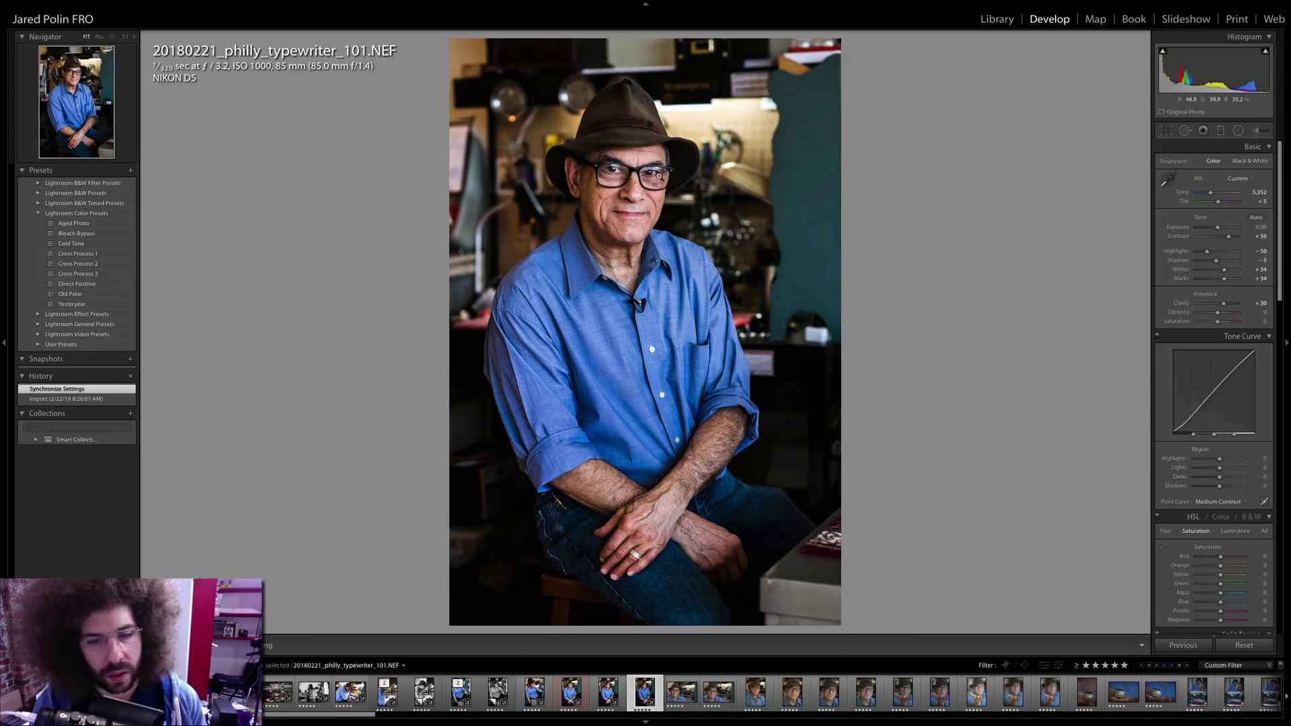
# - Compare photos 086 and 101 side by side, give photo 101 the red color label and view each photo singly
pyautogui.keyDown('ctrl'); pyautogui.click(566, 698); pyautogui.keyUp('ctrl')
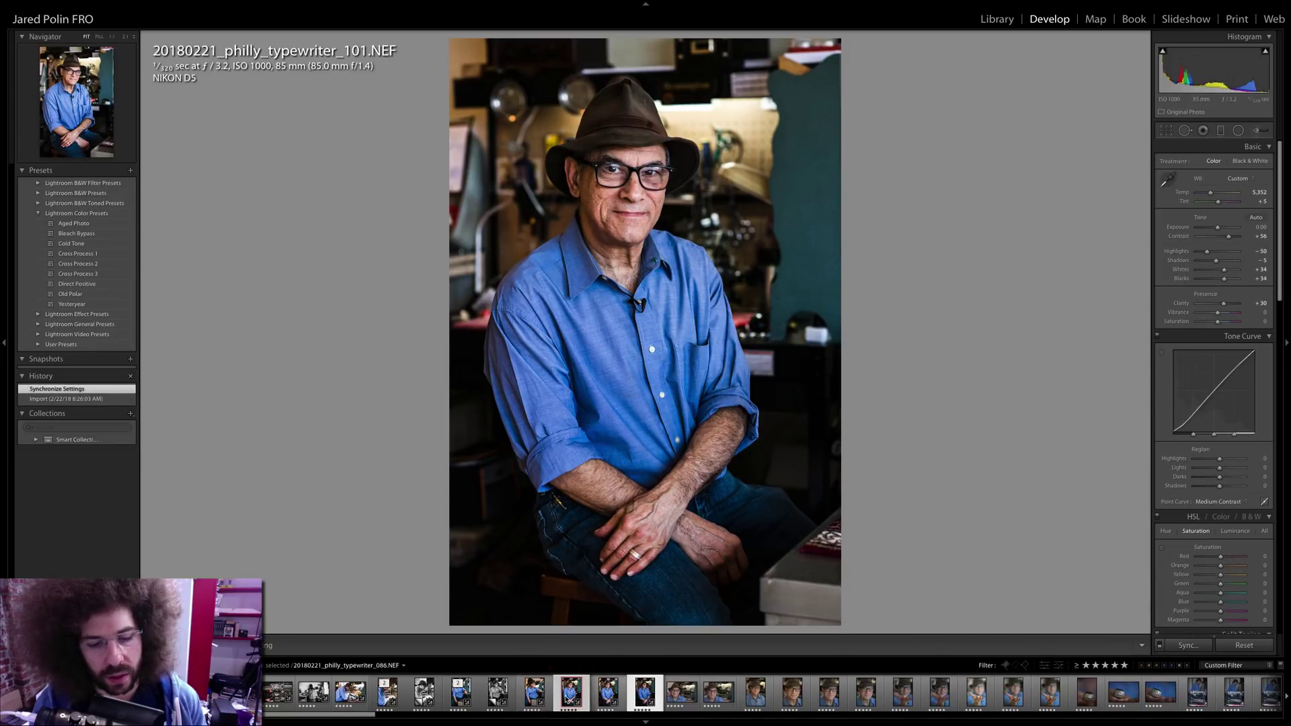
pyautogui.press('c')
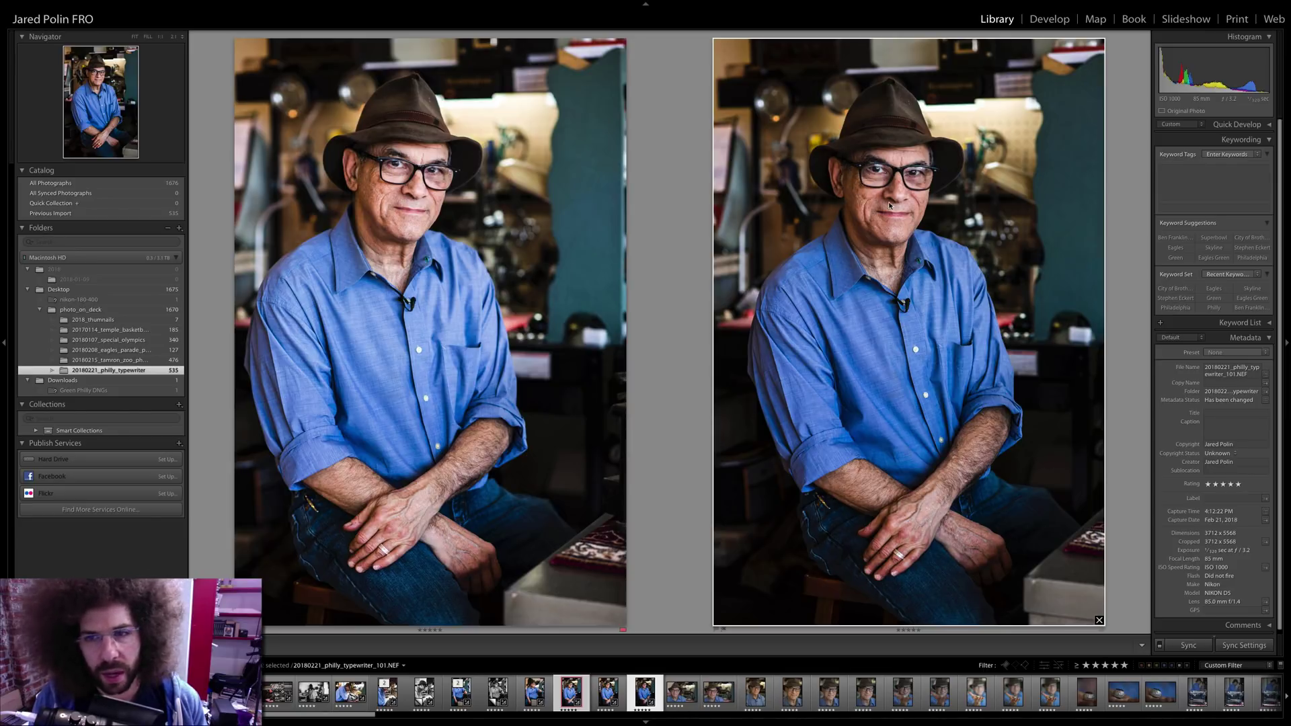
pyautogui.press('e')
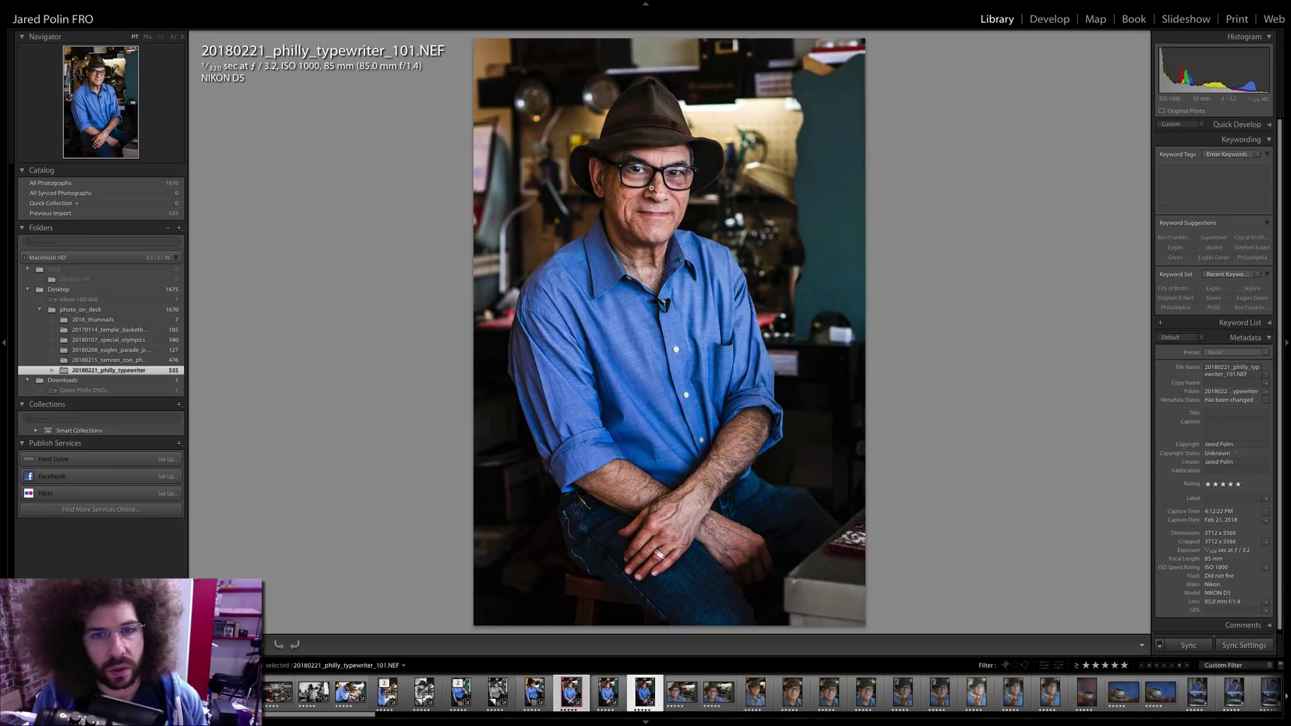
pyautogui.press('6')
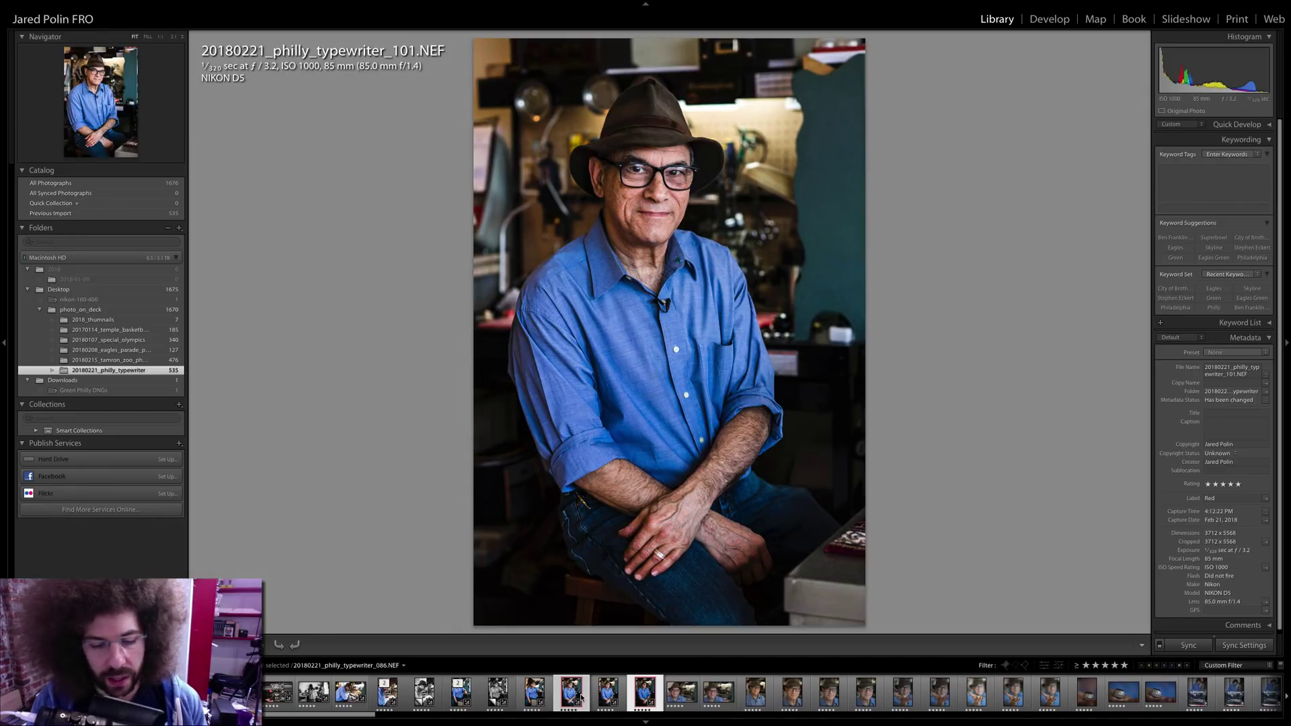
pyautogui.click(582, 696)
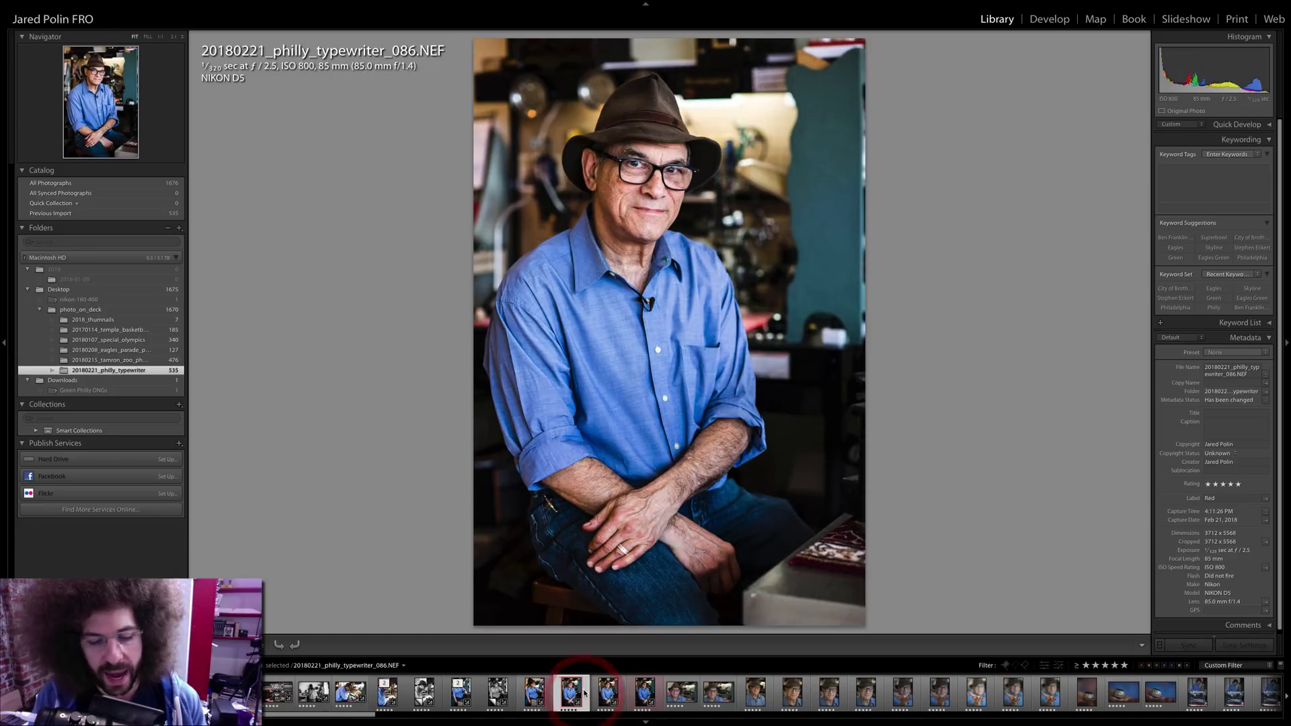
pyautogui.click(640, 694)
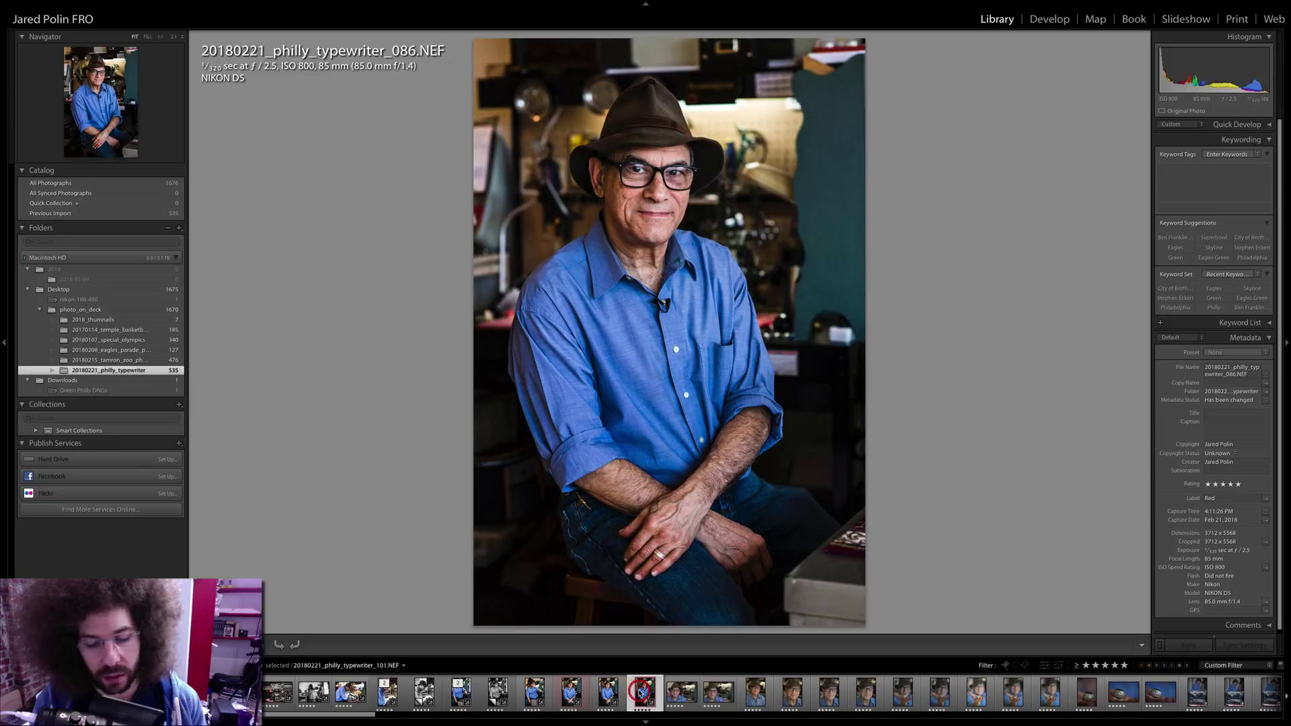
# - Give photo 097 the red color label and compare it with photo 101
pyautogui.press('Left')
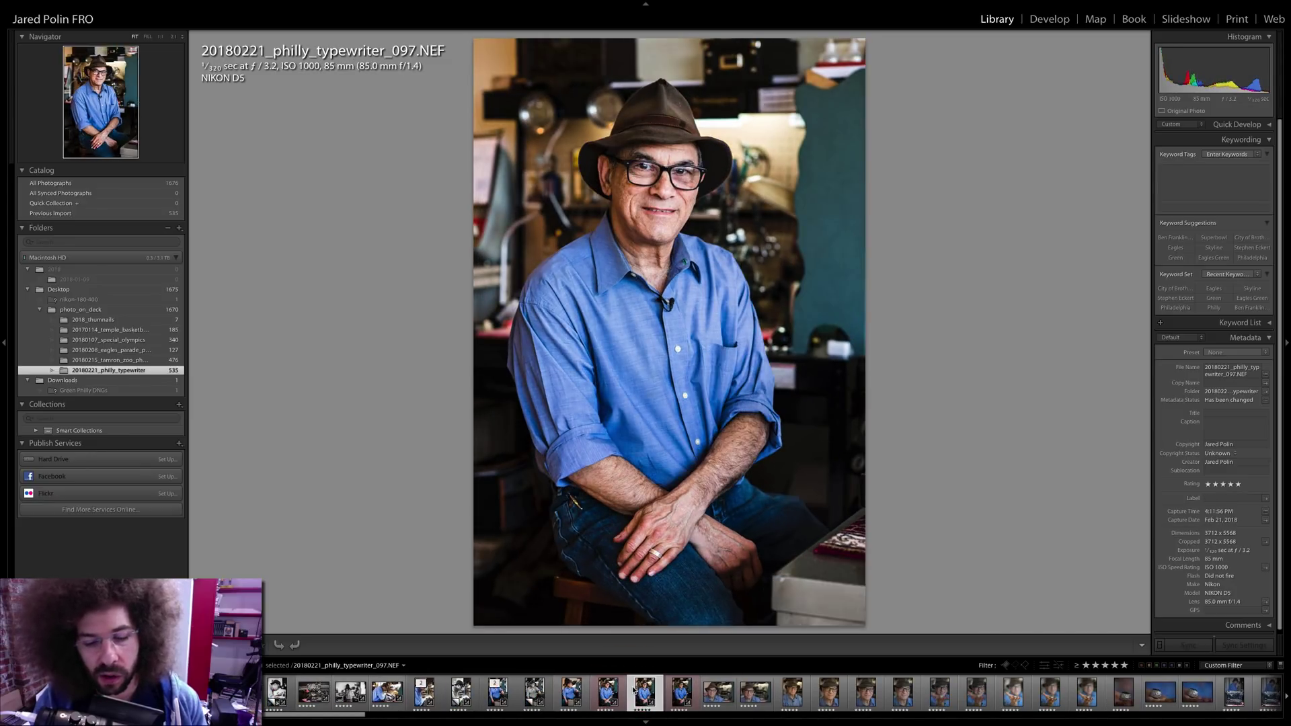
pyautogui.press('6')
pyautogui.press('Right')
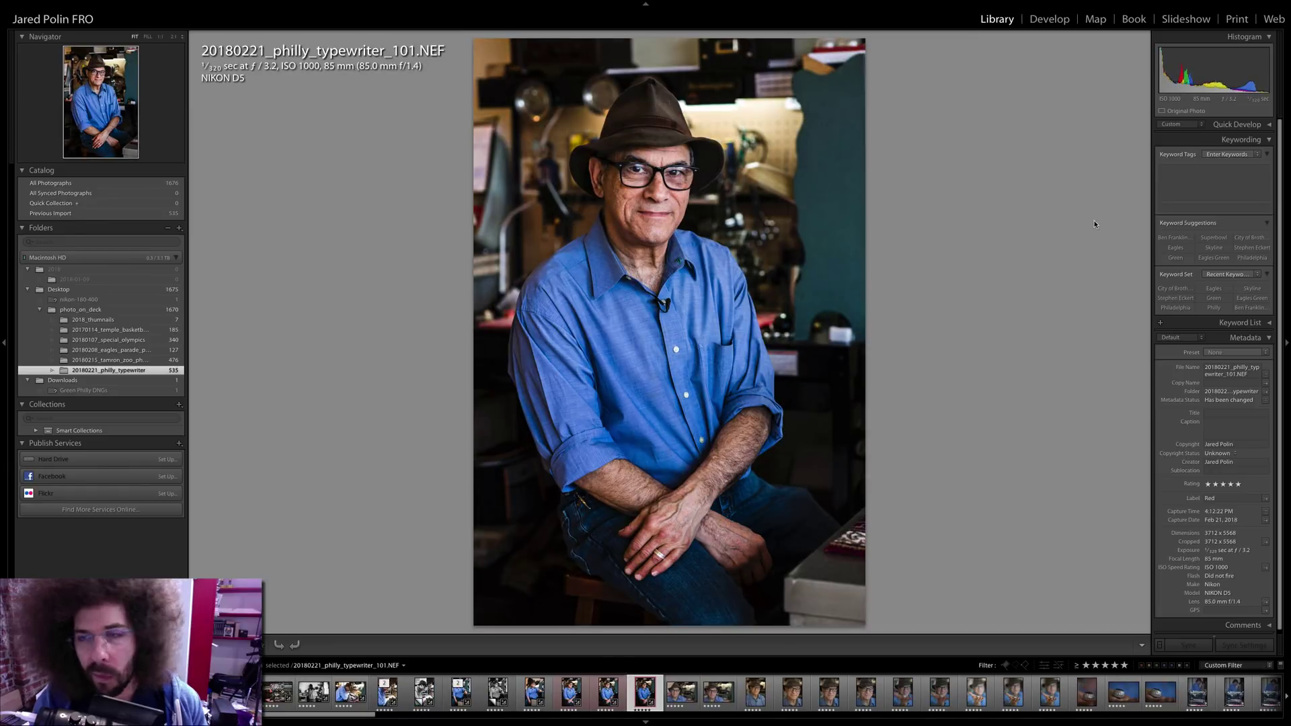
pyautogui.press('Left')
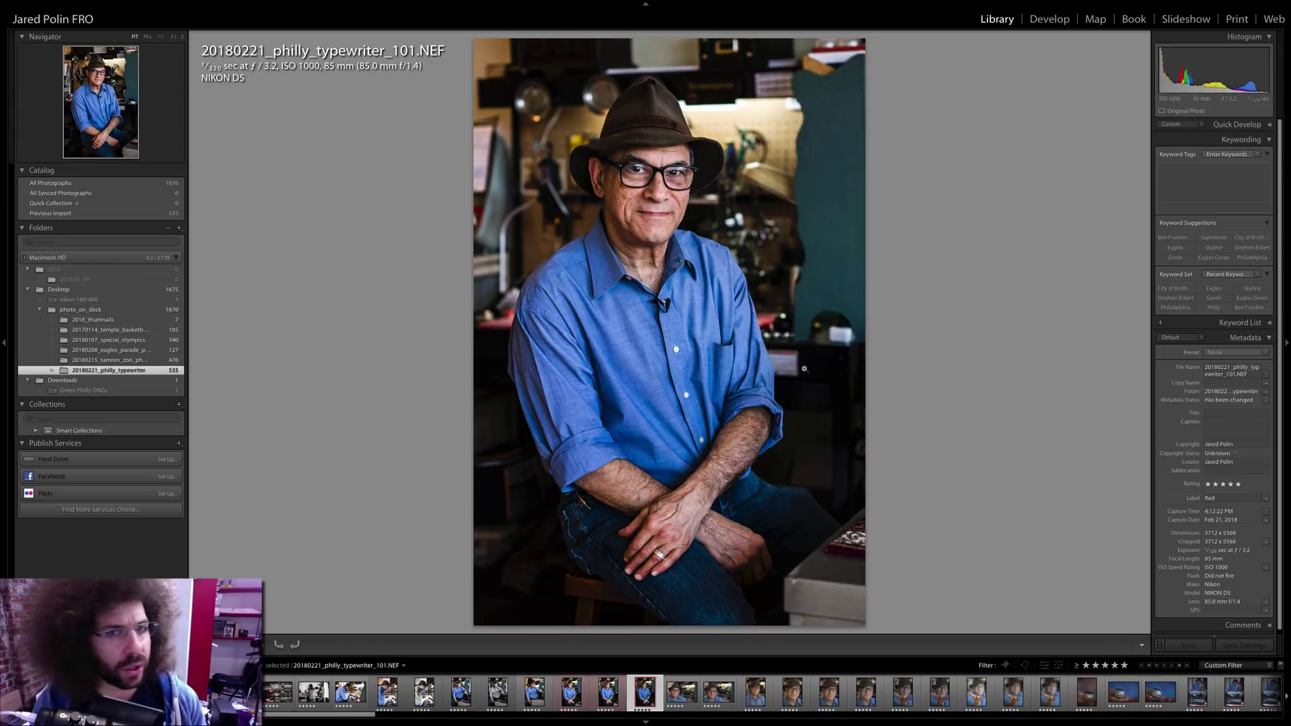
pyautogui.press('Right')
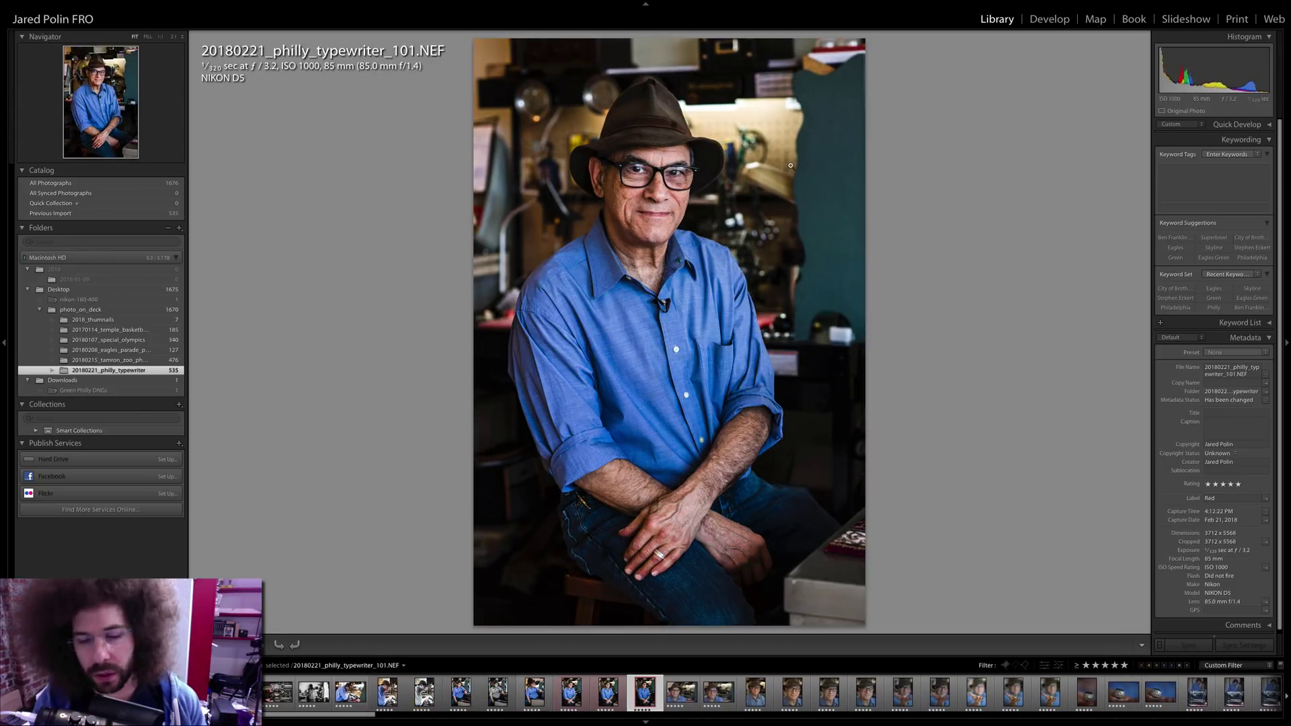
# - Sync photo 097's develop settings to photo 101 and display photo 101
pyautogui.press('d')
pyautogui.press('Left')
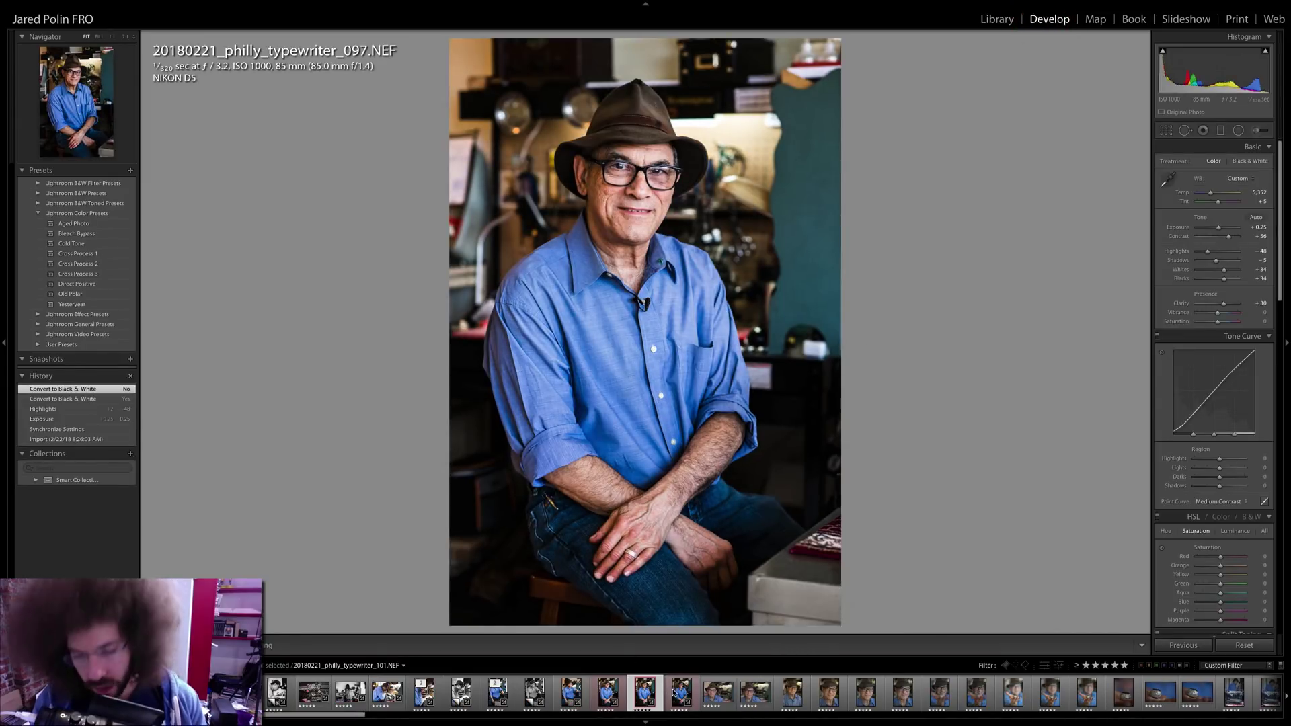
pyautogui.keyDown('ctrl'); pyautogui.click(676, 693); pyautogui.keyUp('ctrl')
pyautogui.click(1187, 645)
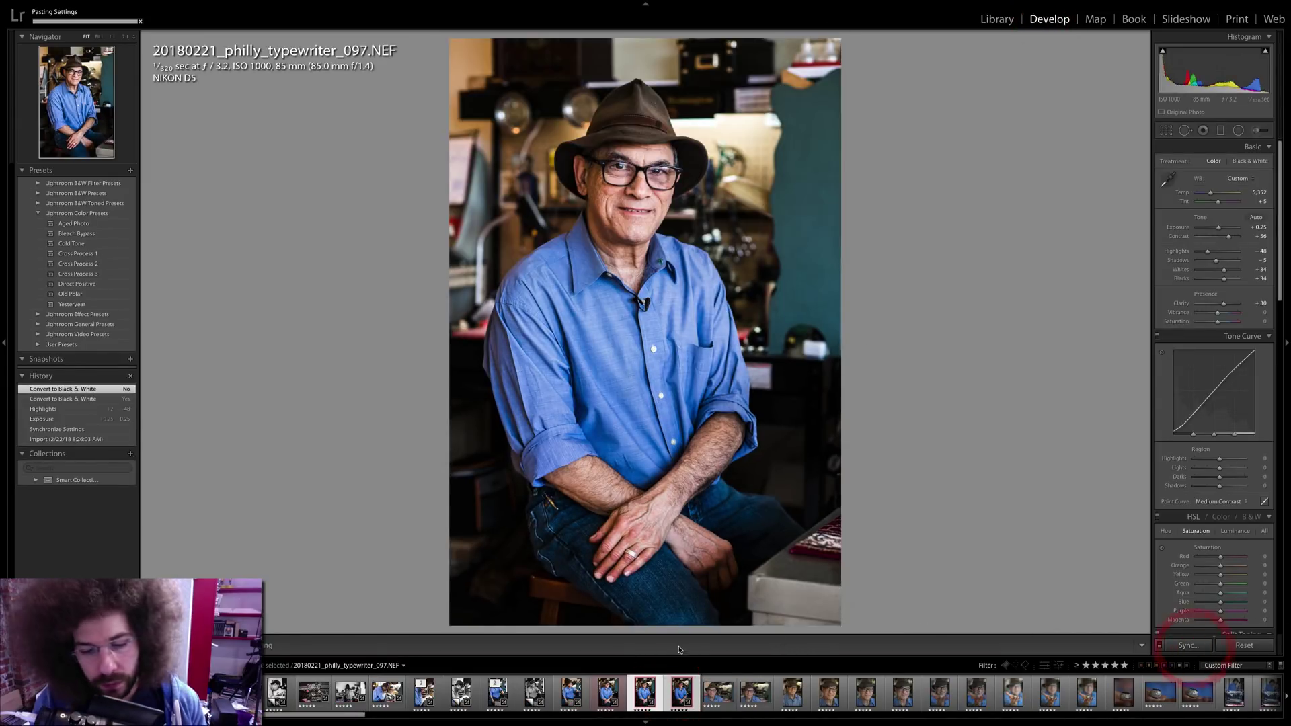
pyautogui.click(694, 690)
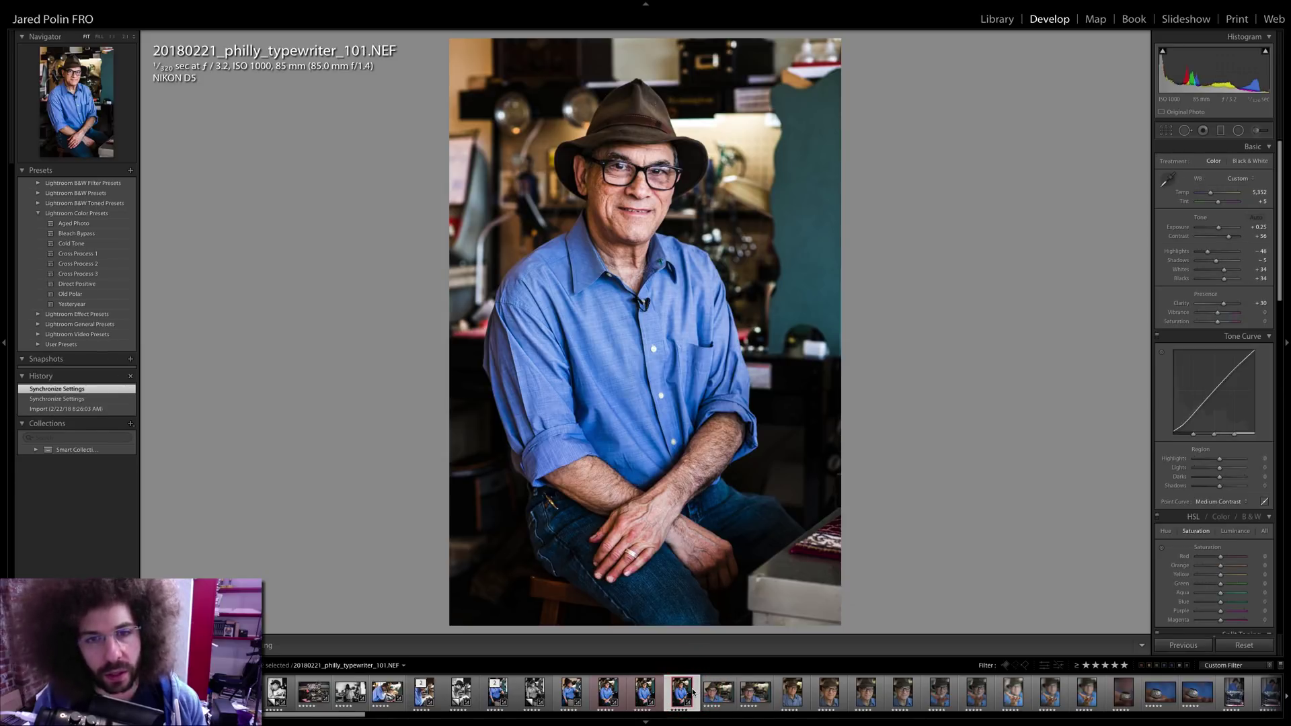
# - Compare the edited portraits 086, 097 and 101, and examine the lower face in photo 097 up close
pyautogui.press('Left')
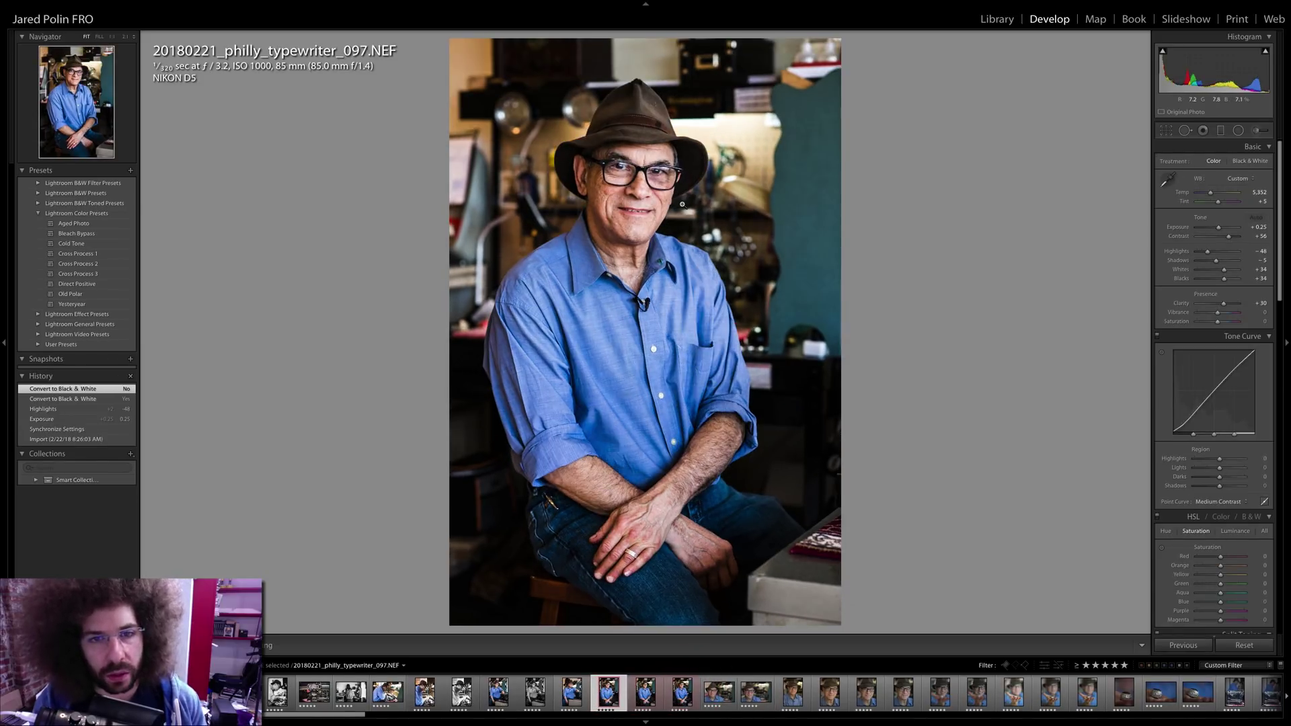
pyautogui.press('Left')
pyautogui.press('Right')
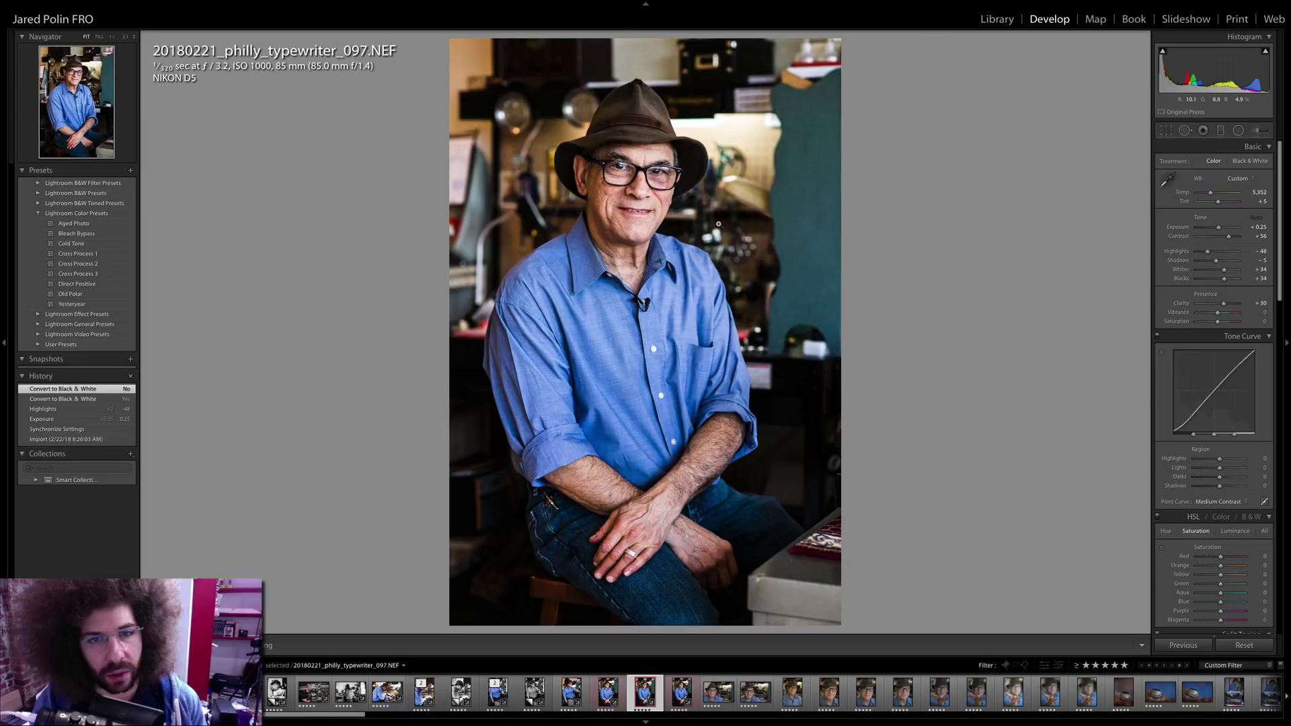
pyautogui.press('Right')
pyautogui.press('Right')
pyautogui.press('Right')
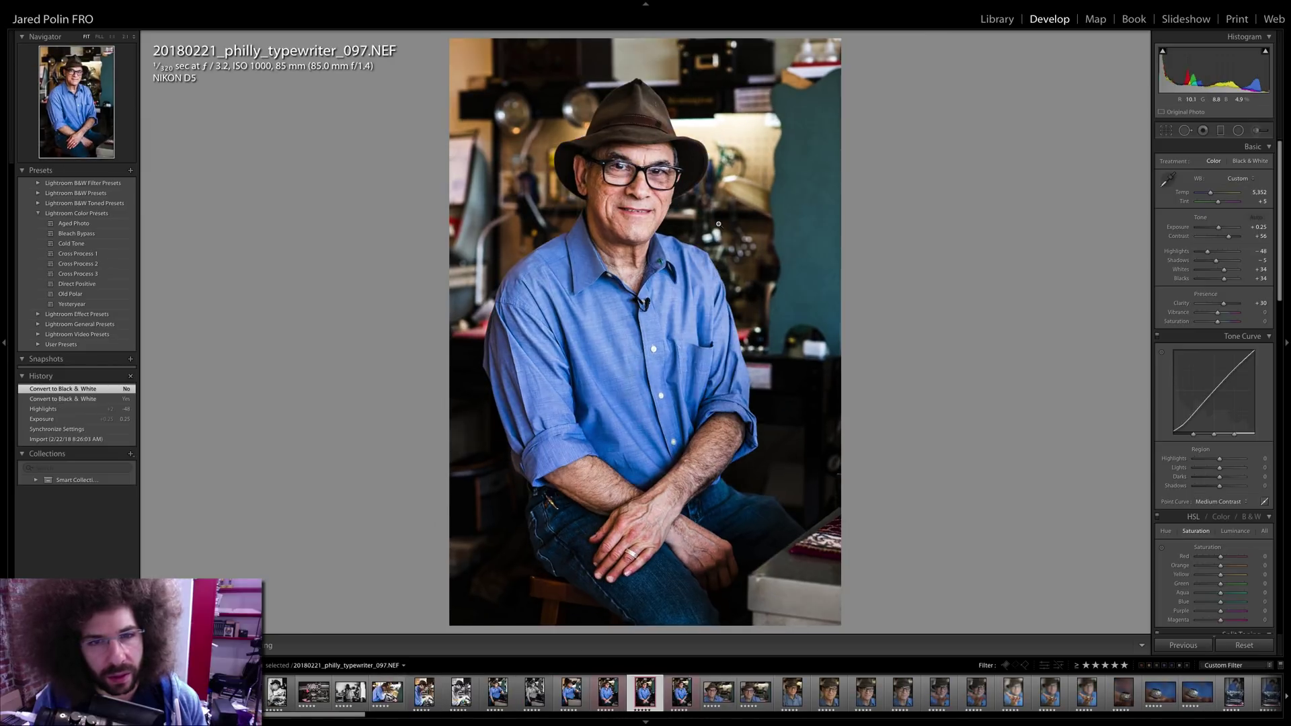
pyautogui.press('Left')
pyautogui.press('Left')
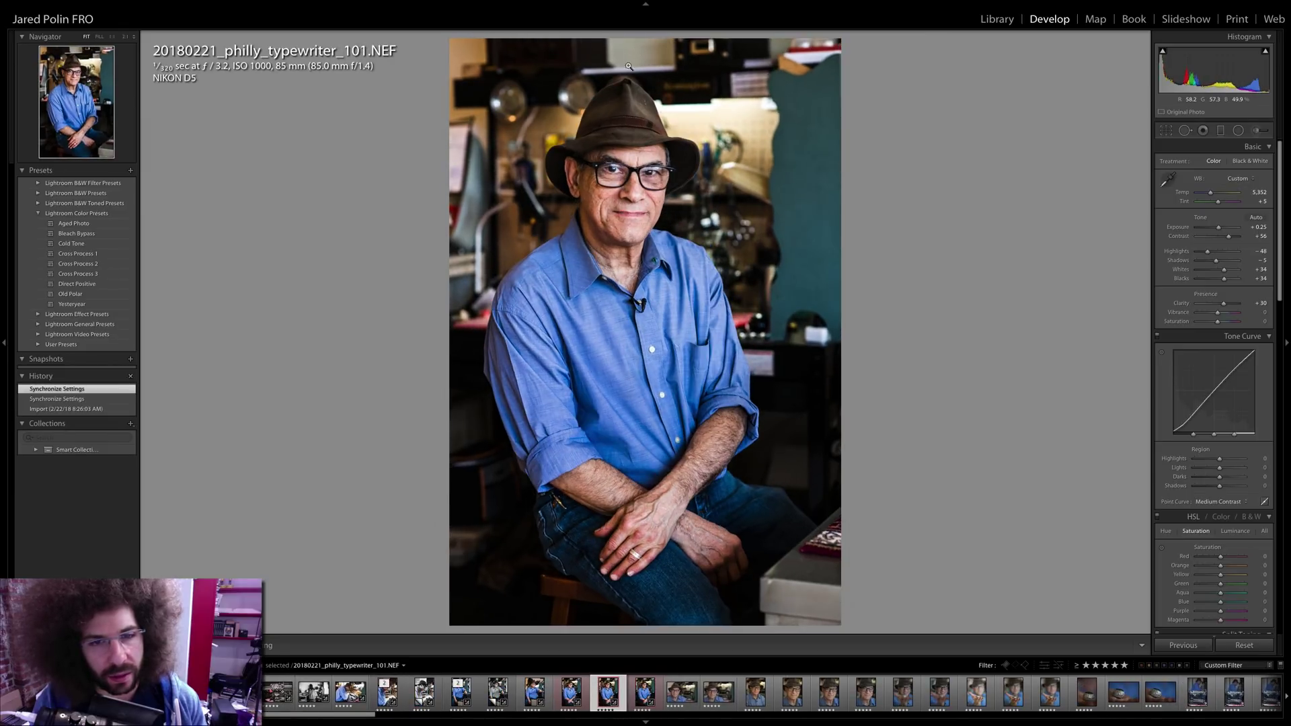
pyautogui.press('Right')
pyautogui.click(634, 230)
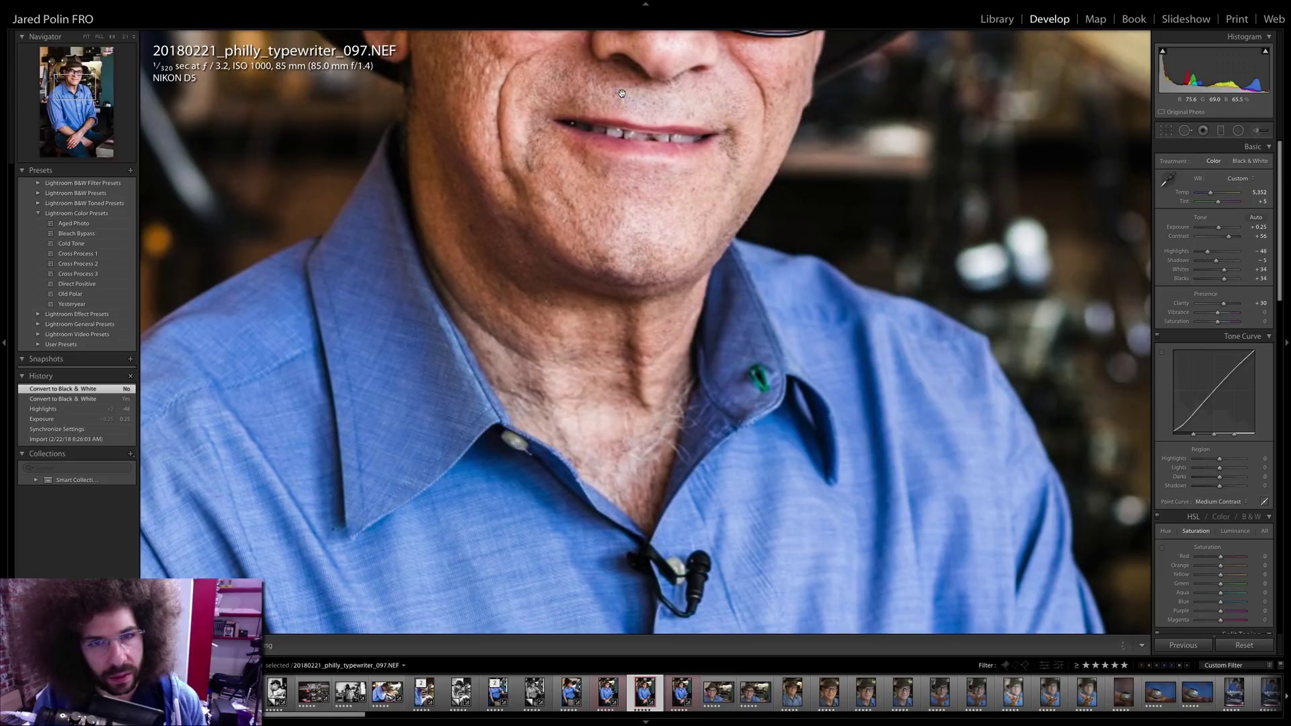
pyautogui.click(613, 101)
# - Compare the pose, expression and background of photo 086 with those of photos 097 and 101
pyautogui.press('Left')
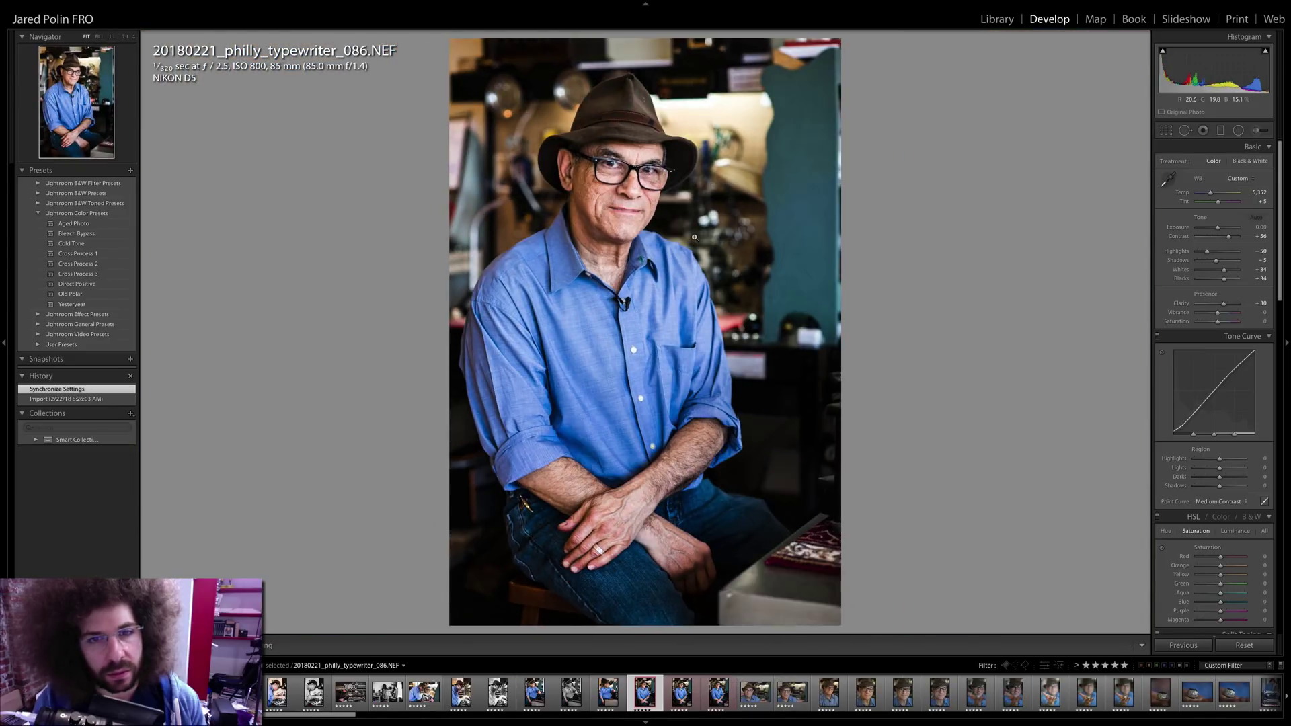
pyautogui.press('Right')
pyautogui.press('Right')
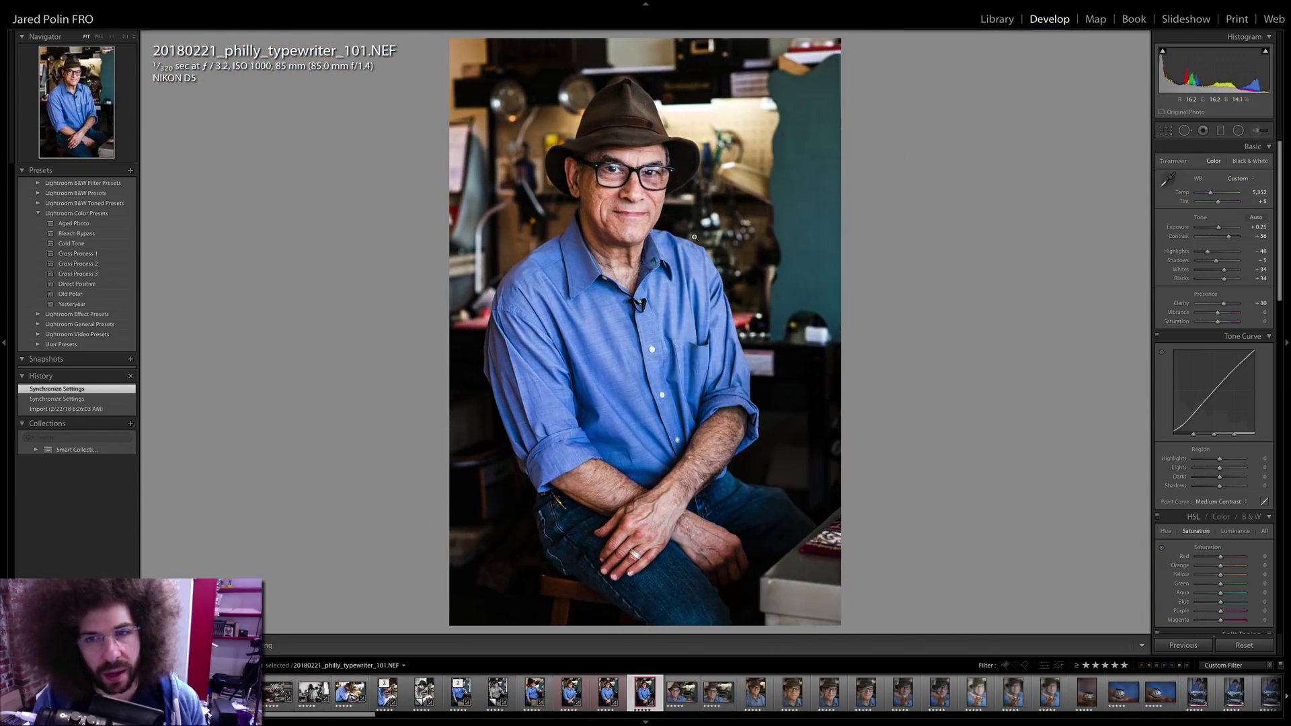
pyautogui.press('Left')
pyautogui.press('Left')
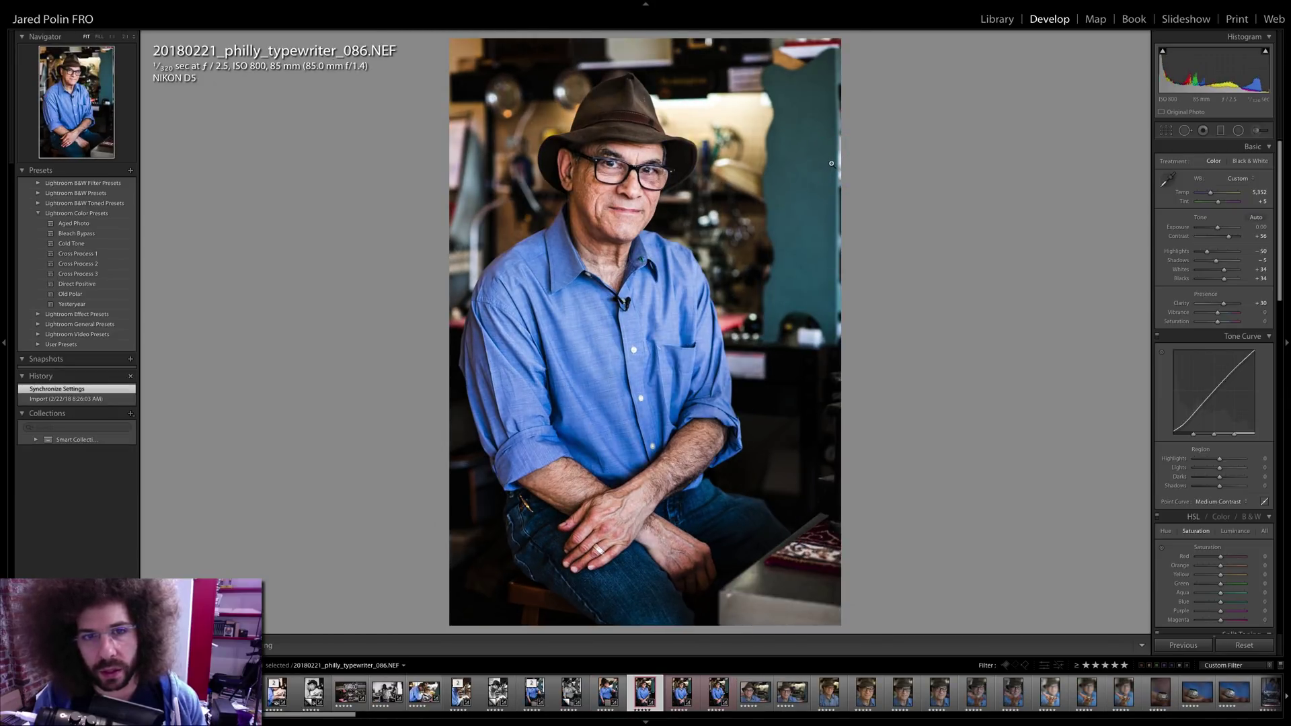
pyautogui.press('Right')
pyautogui.press('Right')
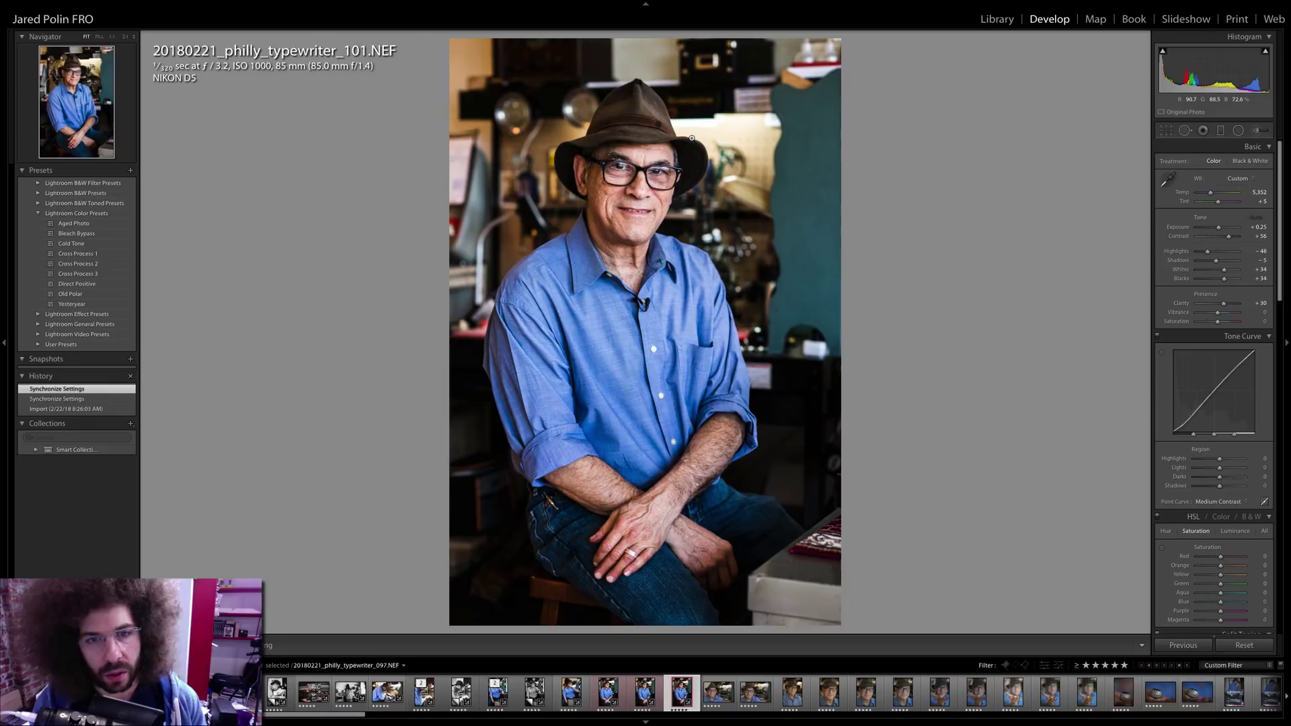
pyautogui.press('Left')
pyautogui.press('Left')
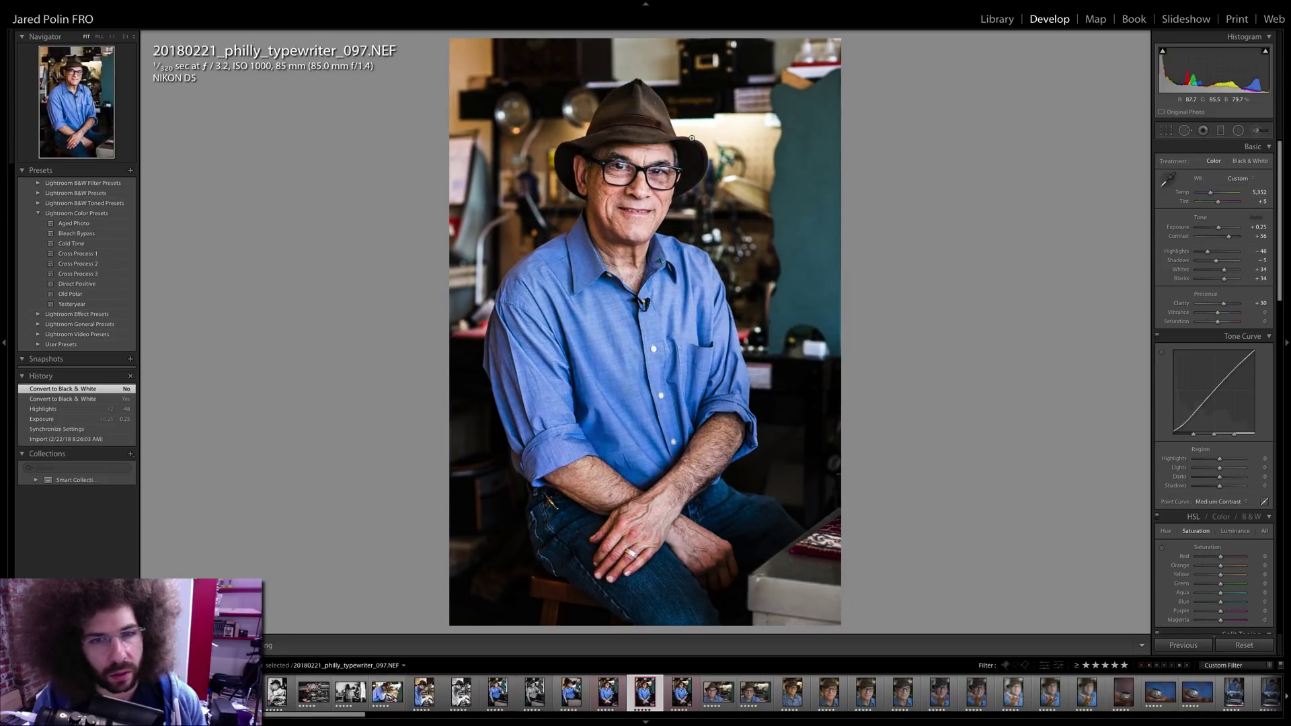
pyautogui.press('Right')
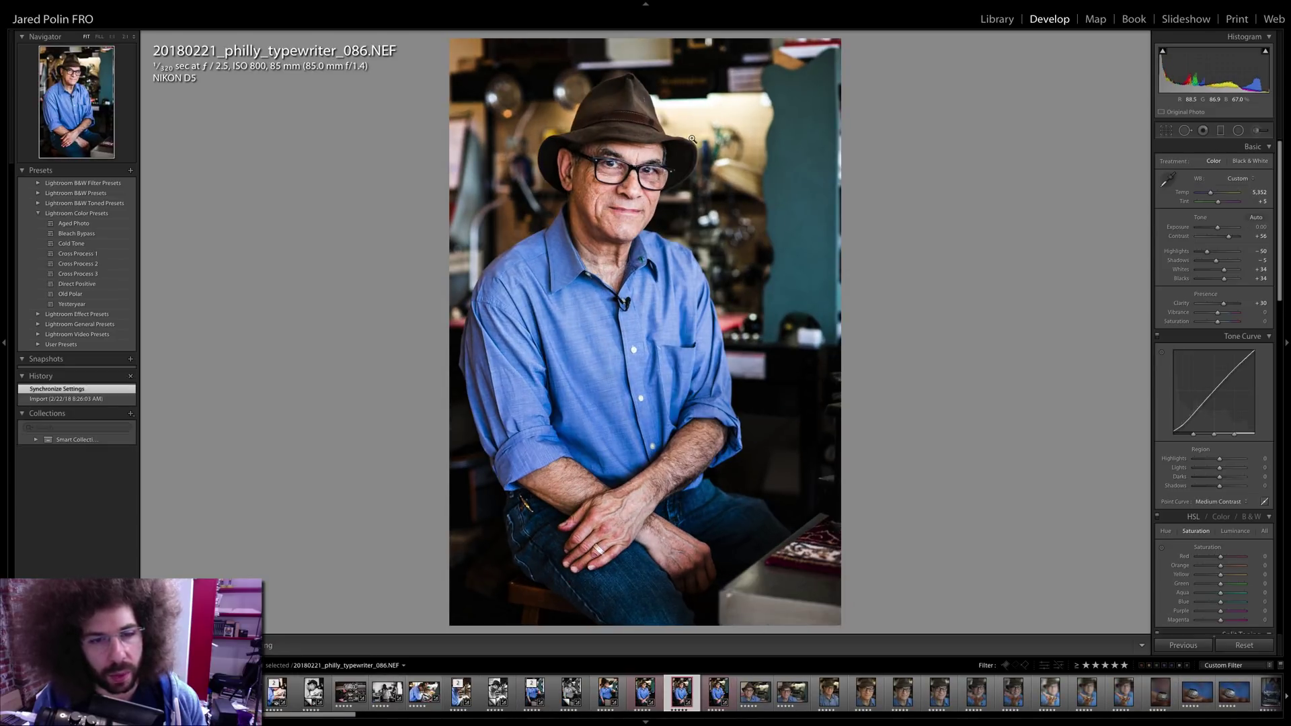
pyautogui.press('Right')
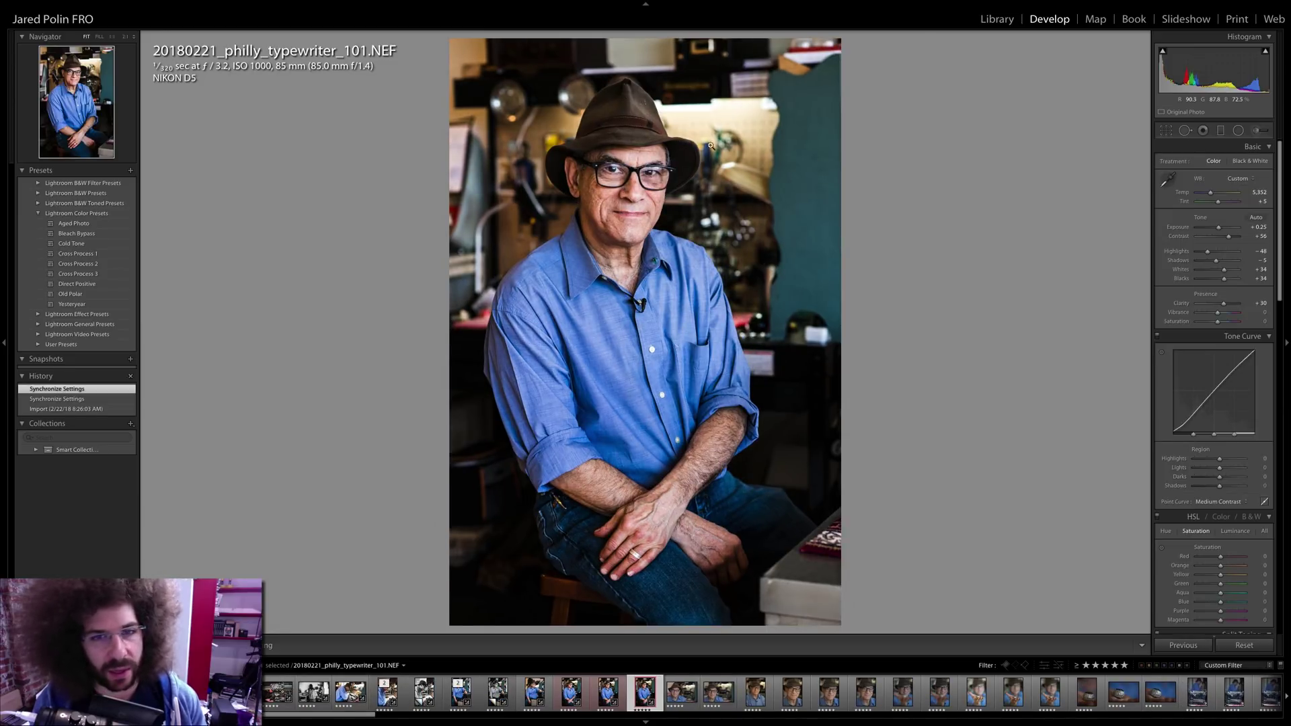
# - Compare facial sharpness and expression in photos 101 and 097 up close, and view both against photo 086 at full frame
pyautogui.click(640, 166)
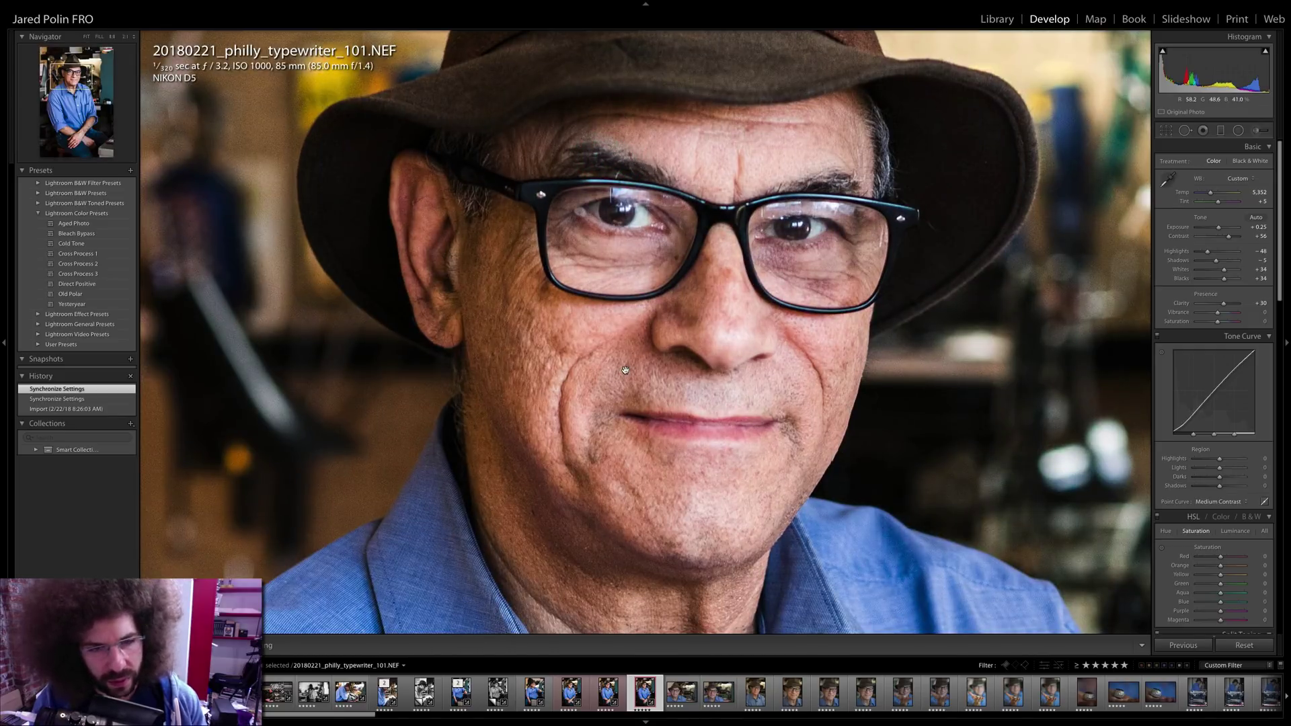
pyautogui.click(521, 229)
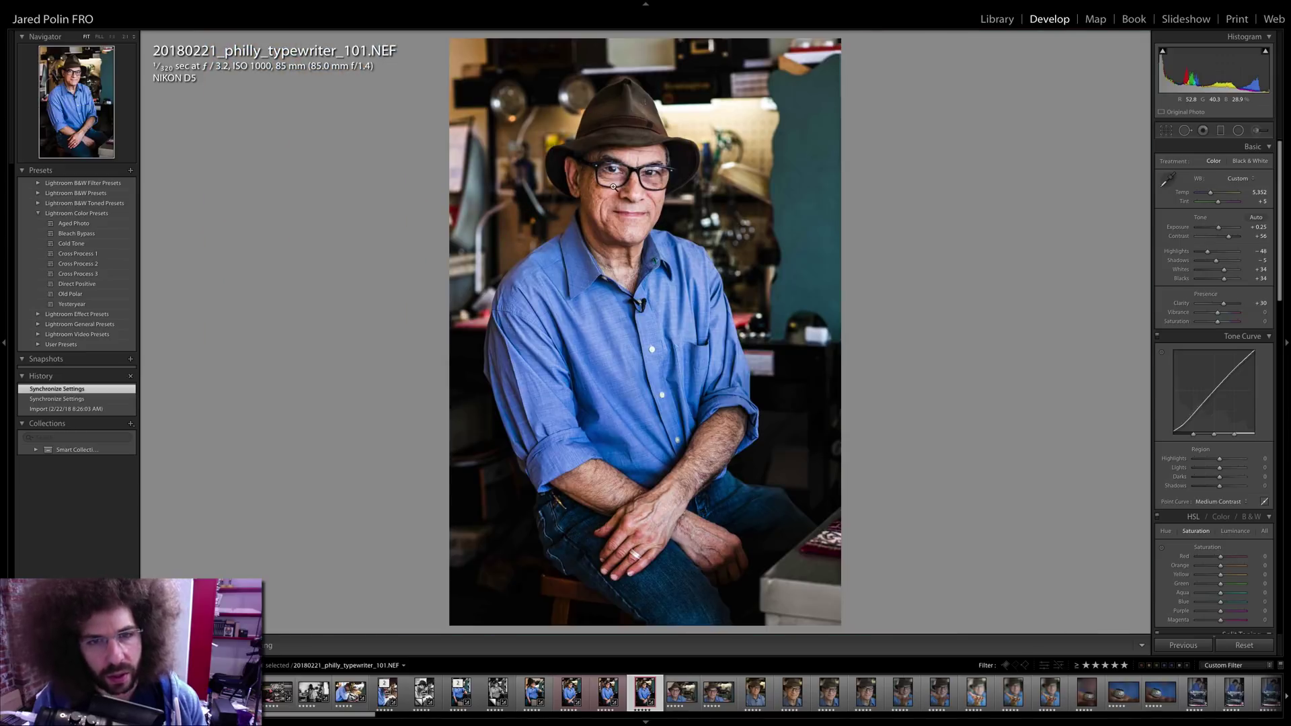
pyautogui.press('Left')
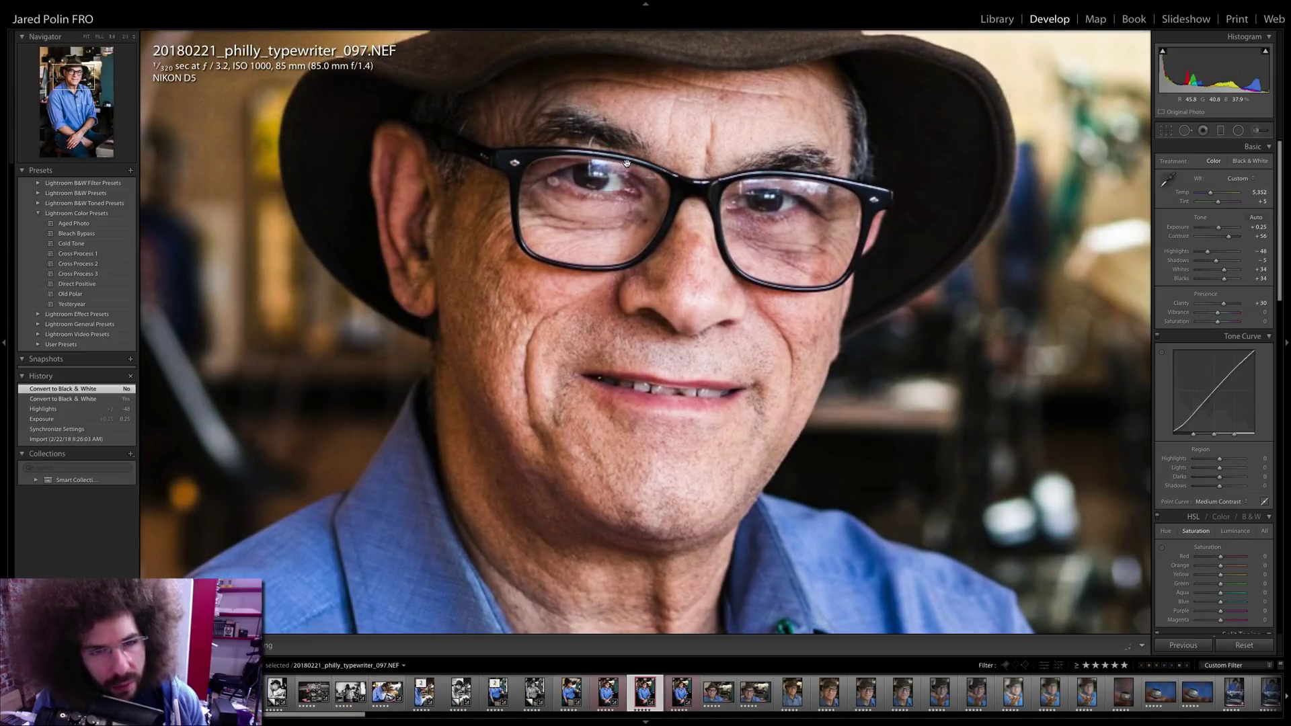
pyautogui.press('Right')
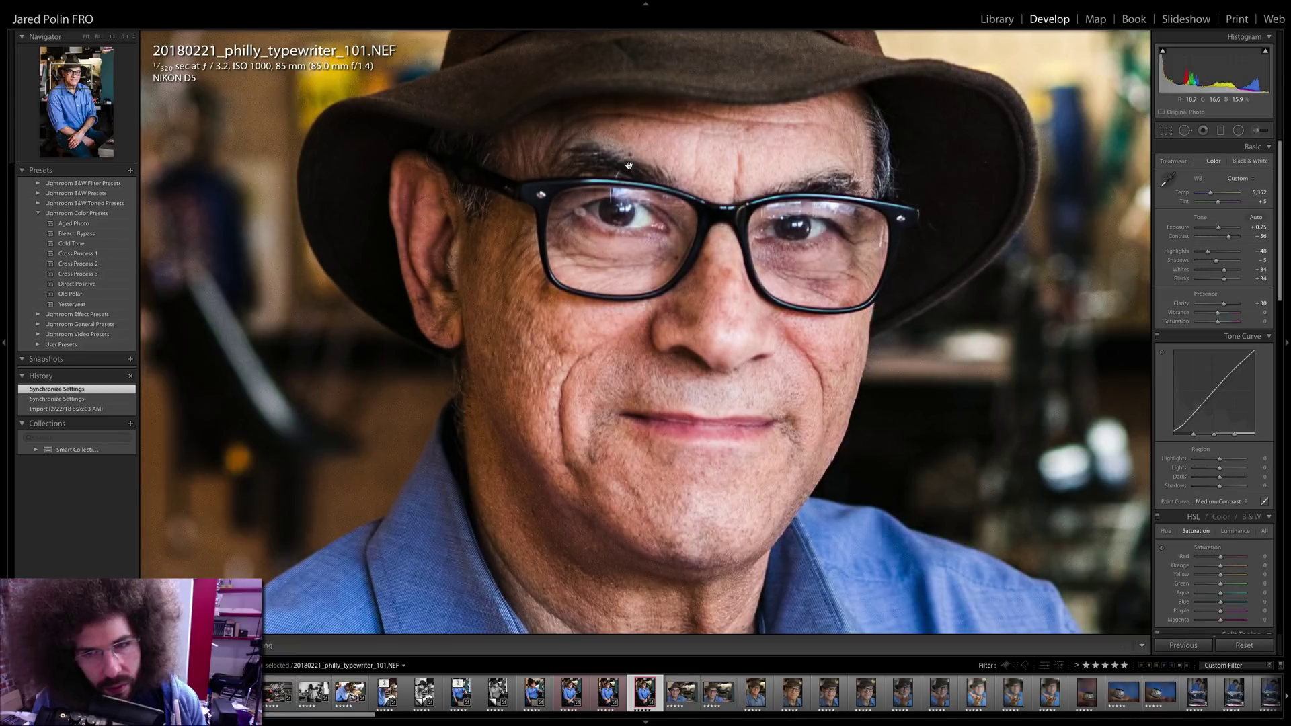
pyautogui.click(628, 165)
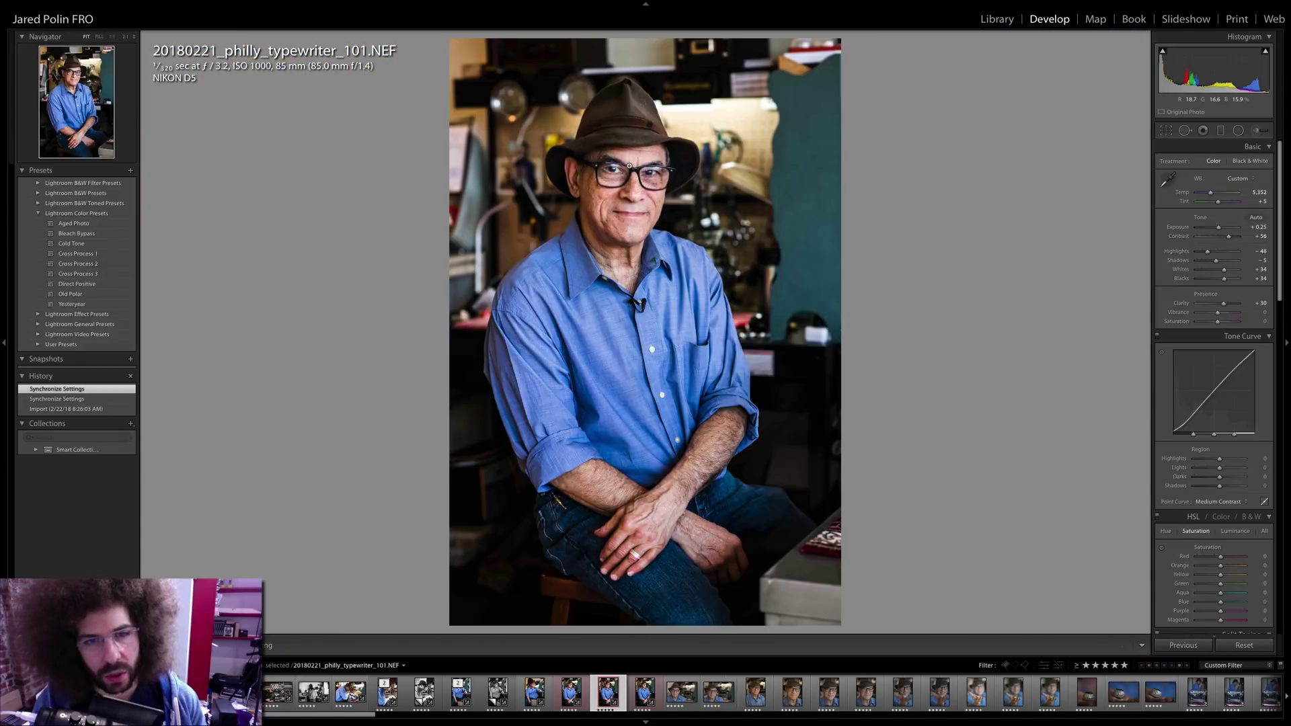
pyautogui.press('Left')
pyautogui.press('Left')
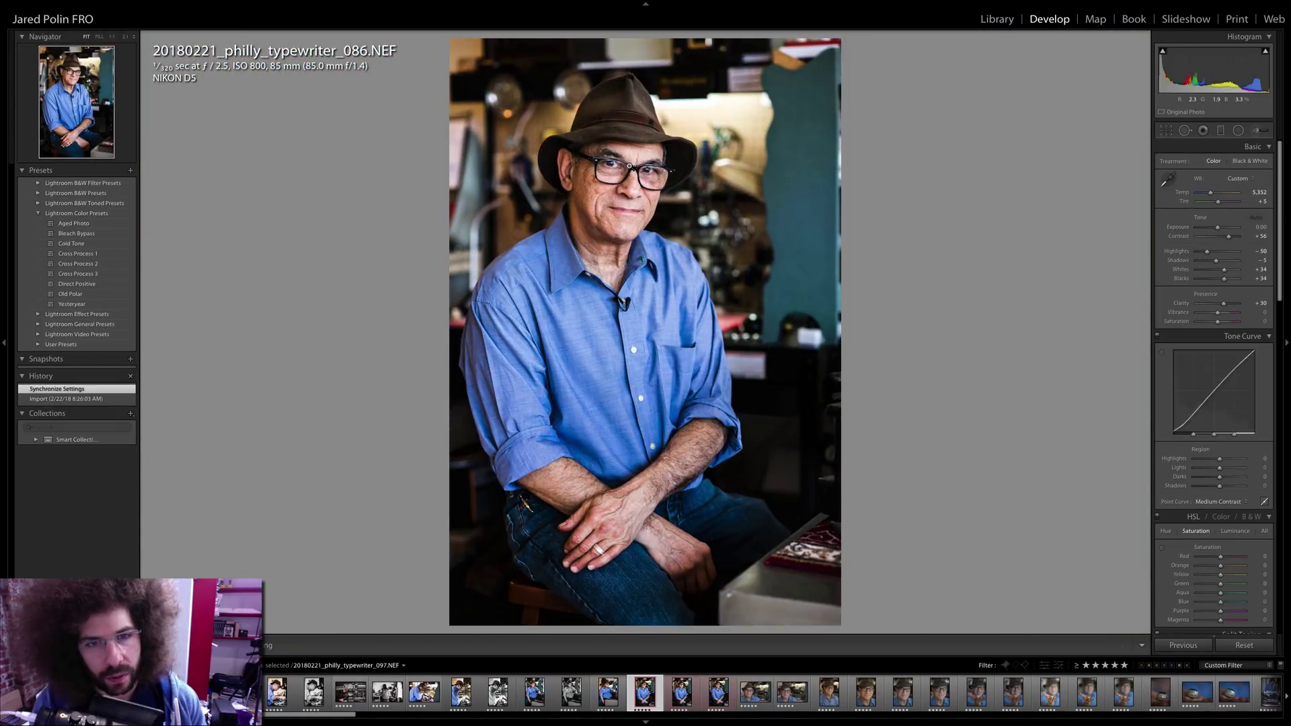
pyautogui.press('Right')
pyautogui.press('Right')
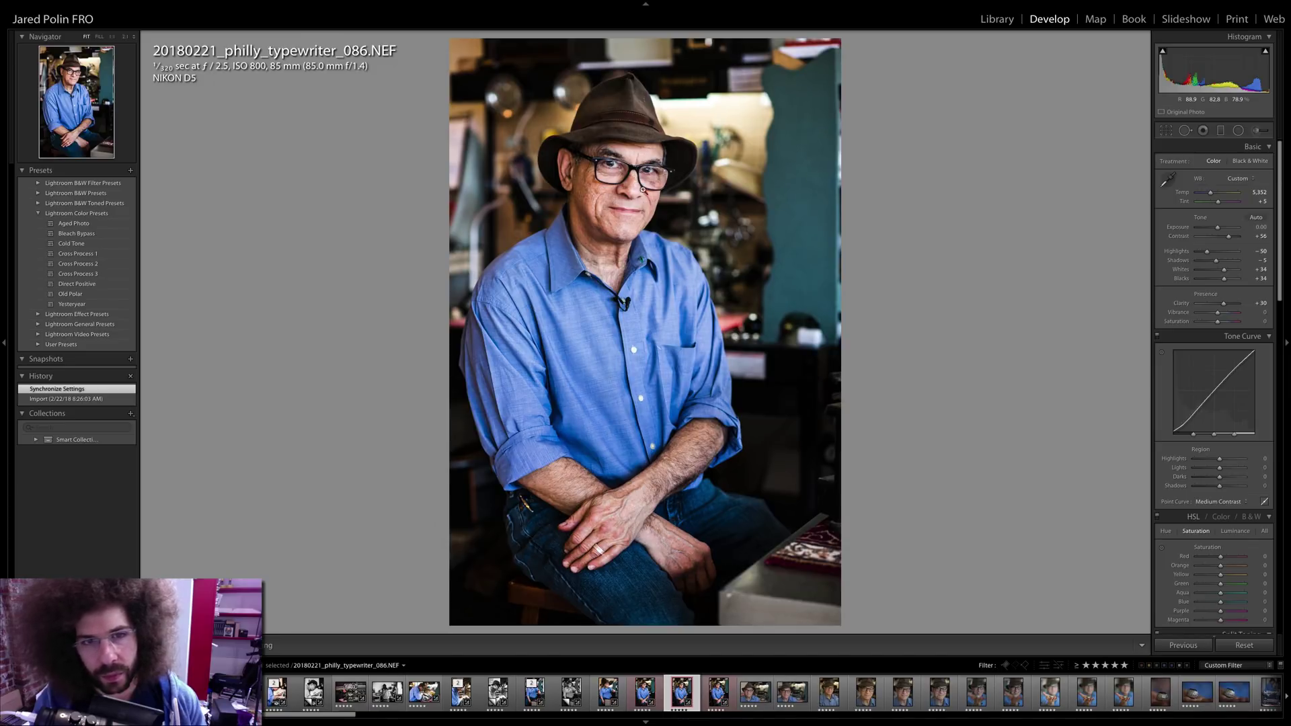
# - Turn off the five-star rating filter and view the neighboring photos 102 and 100
pyautogui.click(1087, 665)
pyautogui.press('Right')
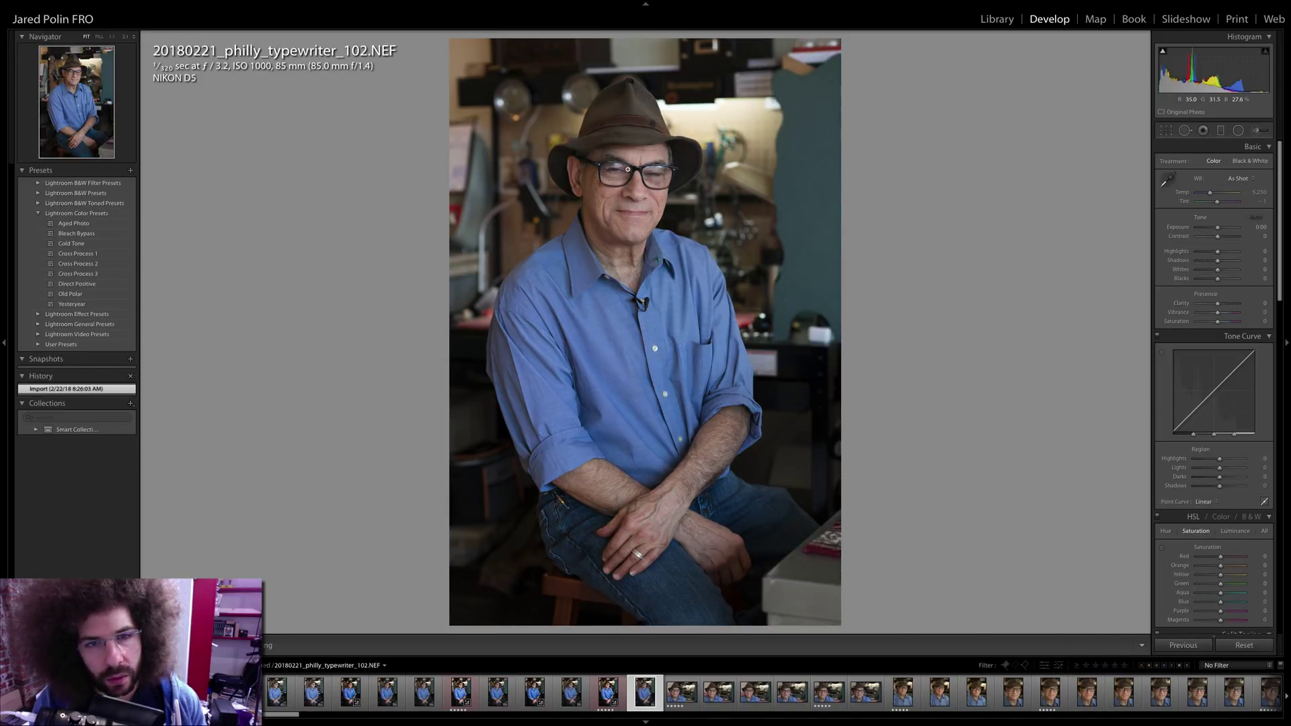
pyautogui.press('Left')
pyautogui.press('Left')
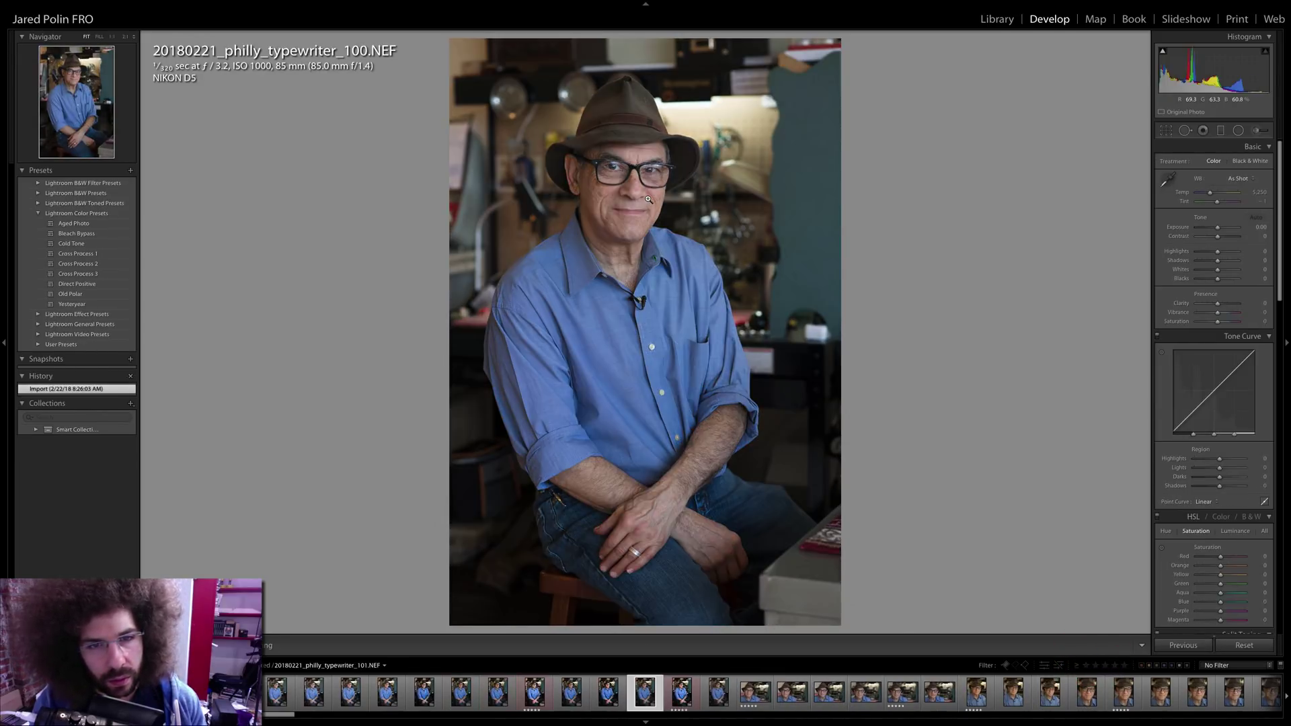
# - Examine the face in photo 100 up close against photo 101, and display photo 099 at full frame
pyautogui.click(607, 161)
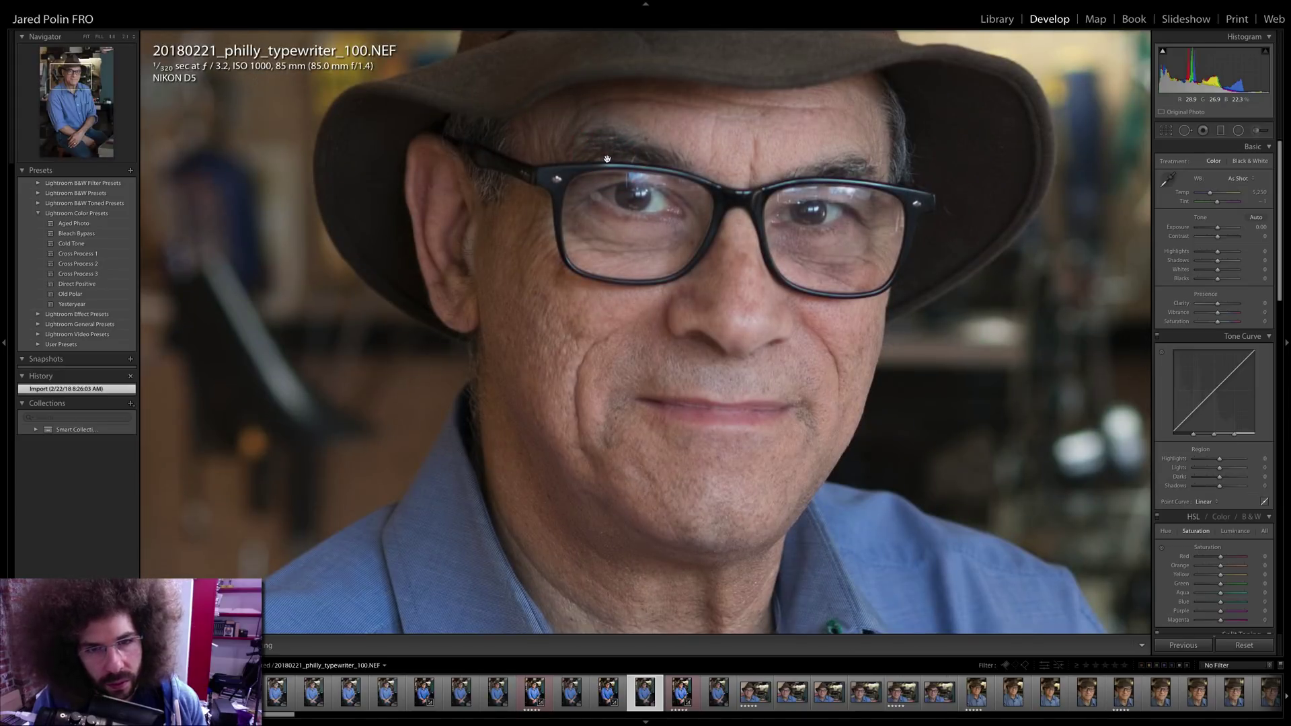
pyautogui.press('Right')
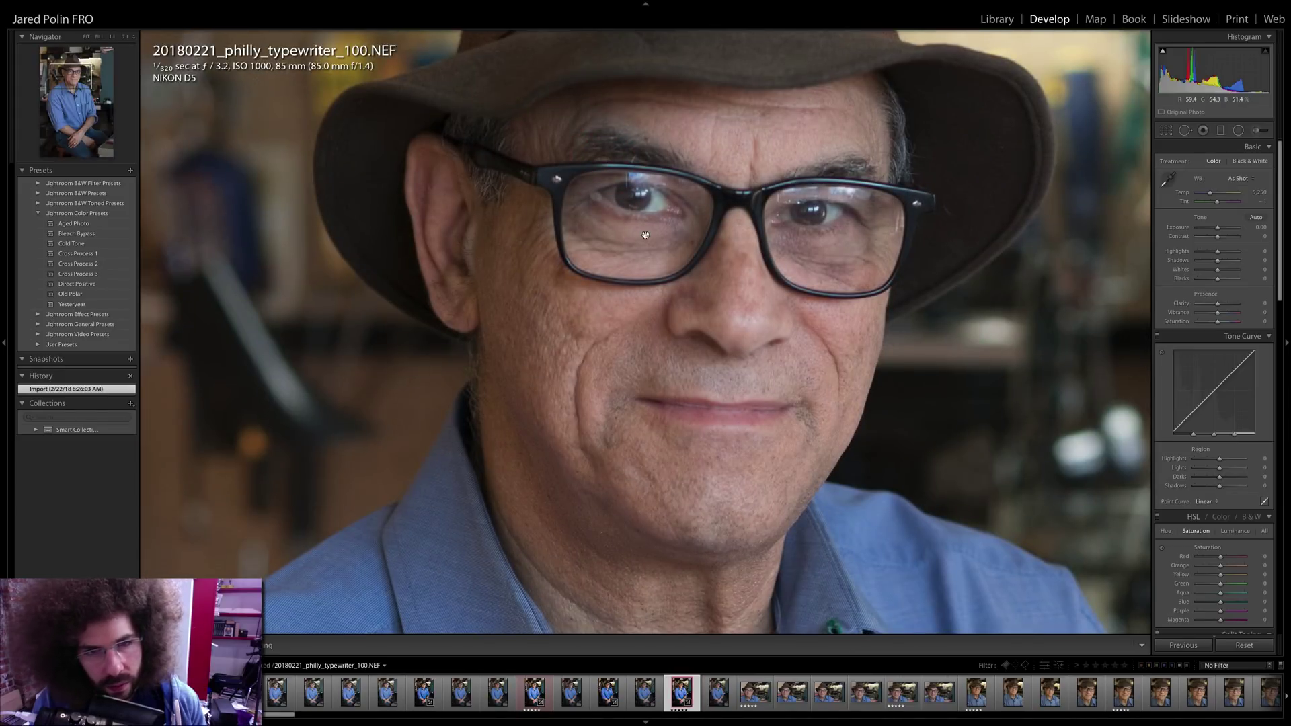
pyautogui.press('Left')
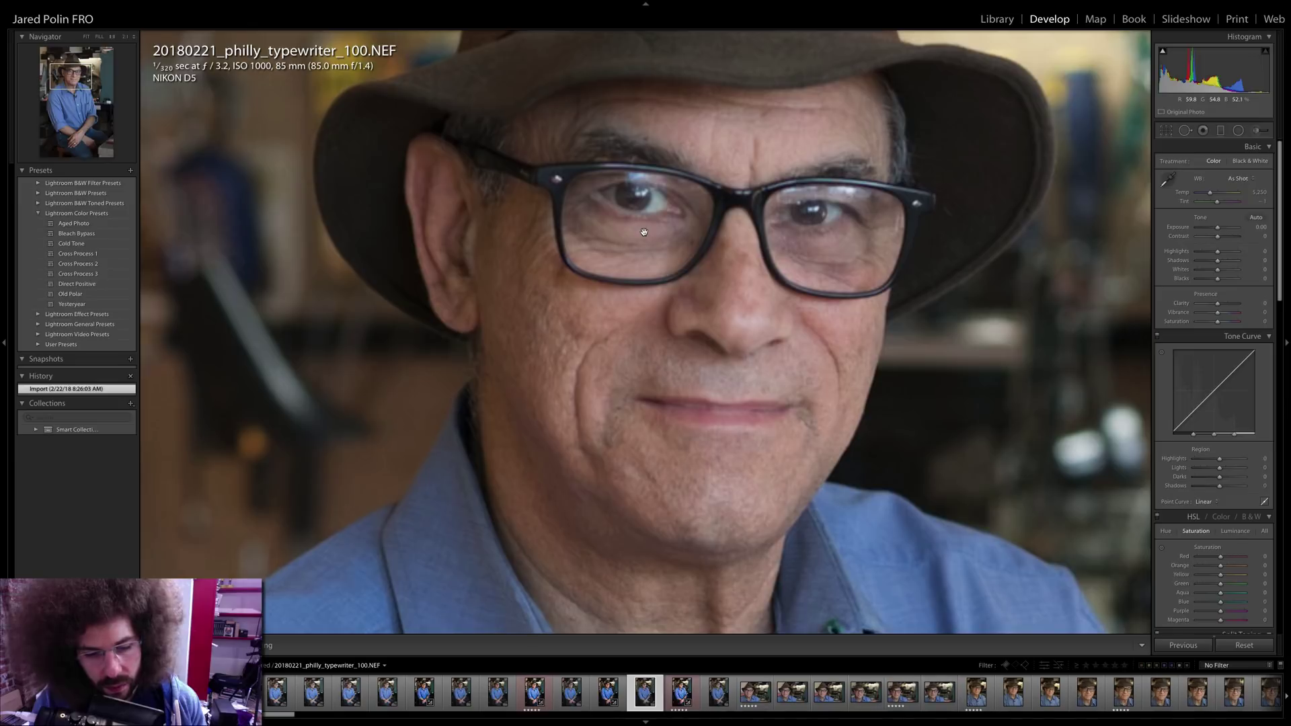
pyautogui.press('Left')
pyautogui.click(657, 187)
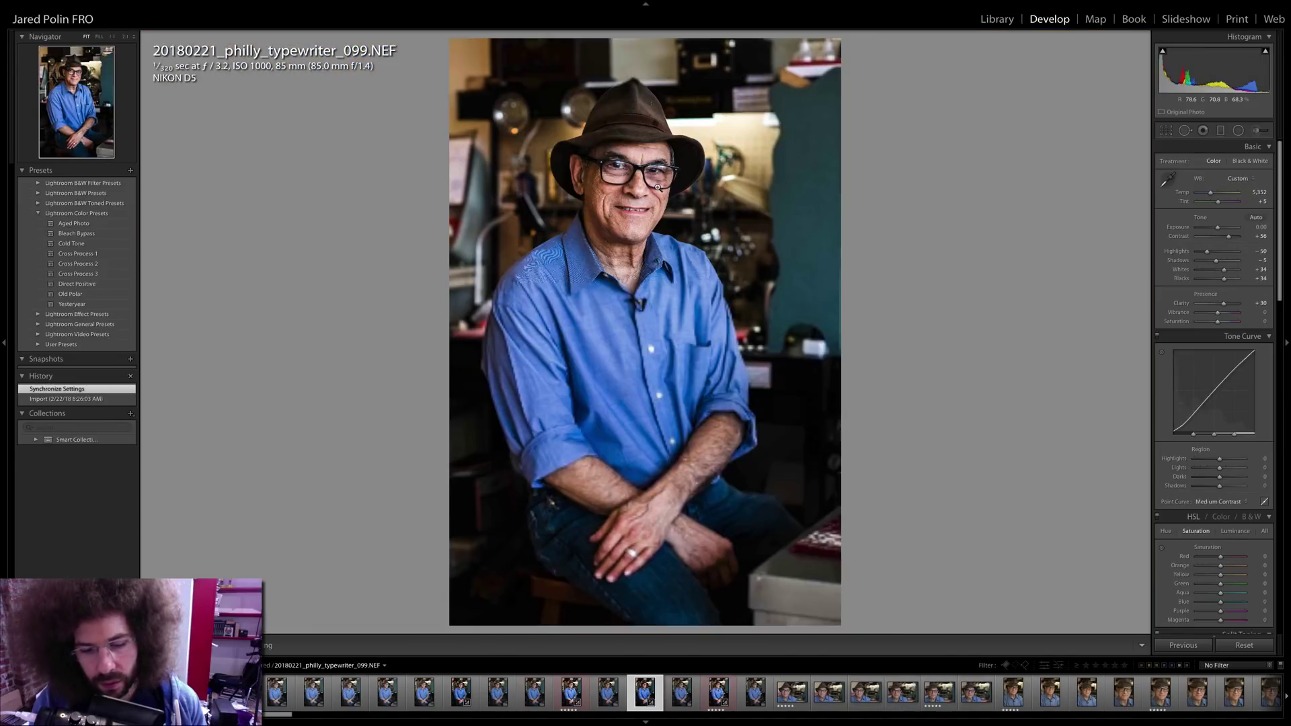
# - Look through the neighboring shots around photos 098 and 099, and select photo 100
pyautogui.press('Left')
pyautogui.press('Right')
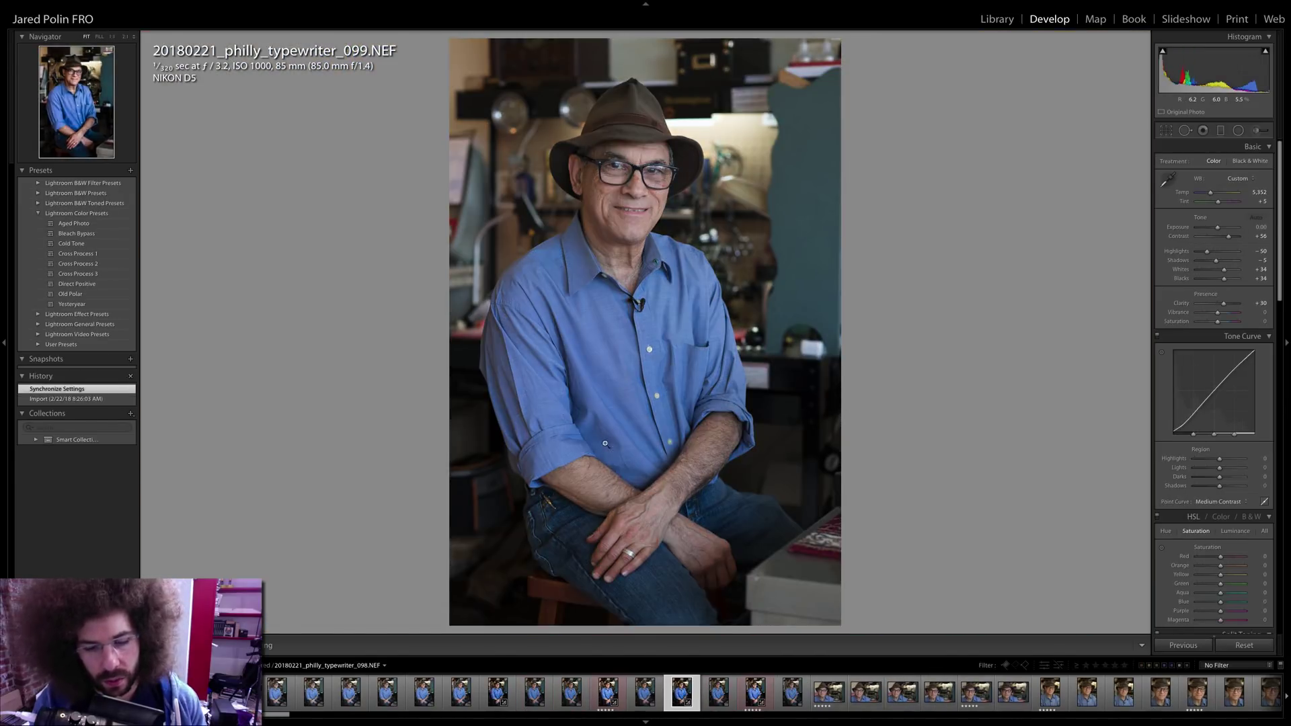
pyautogui.press('Left')
pyautogui.press('Left')
pyautogui.press('Right')
pyautogui.press('Right')
pyautogui.press('Right')
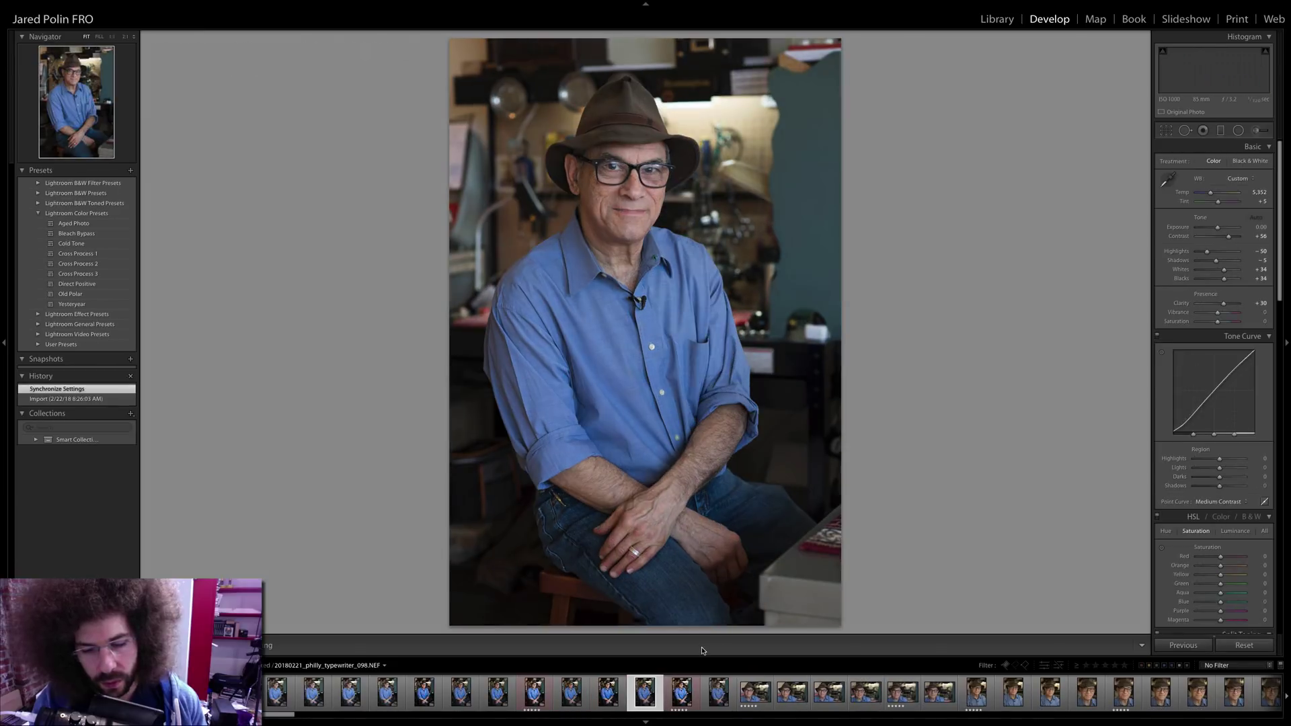
pyautogui.click(642, 694)
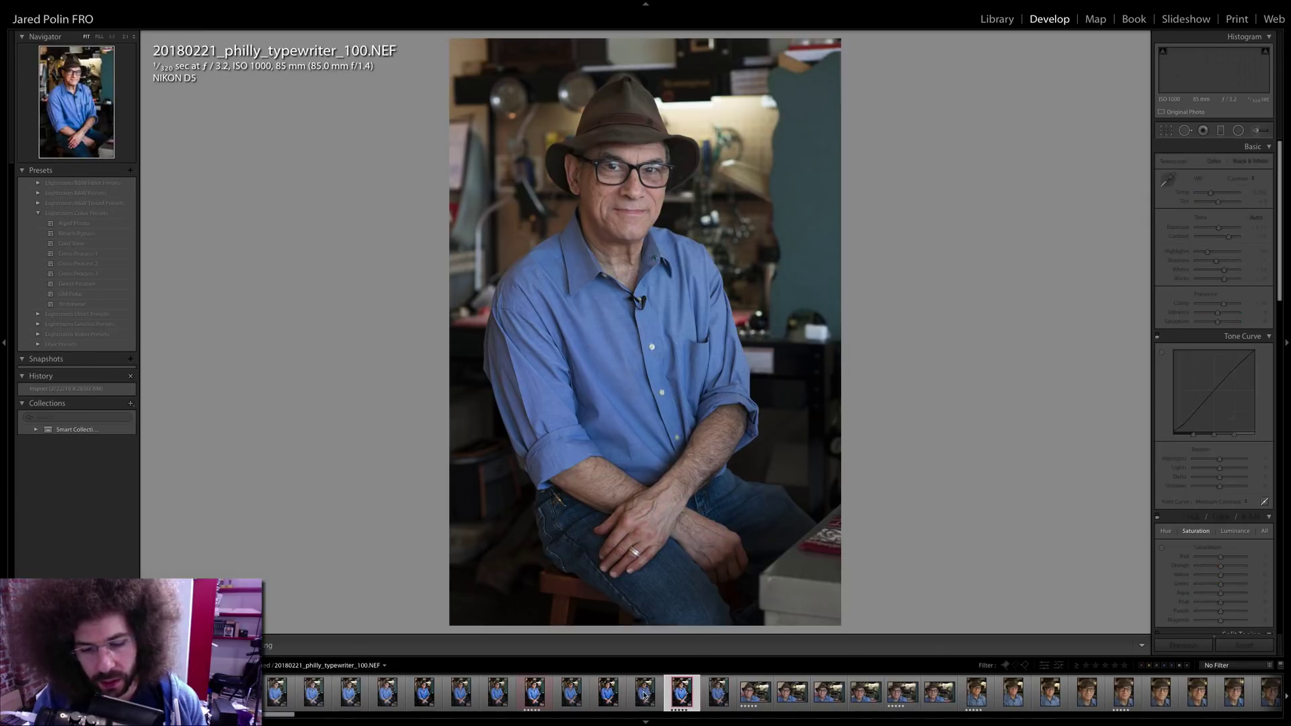
# - Sync the develop settings of photo 101 to photo 100, and display photo 100
pyautogui.keyDown('ctrl'); pyautogui.click(644, 694); pyautogui.keyUp('ctrl')
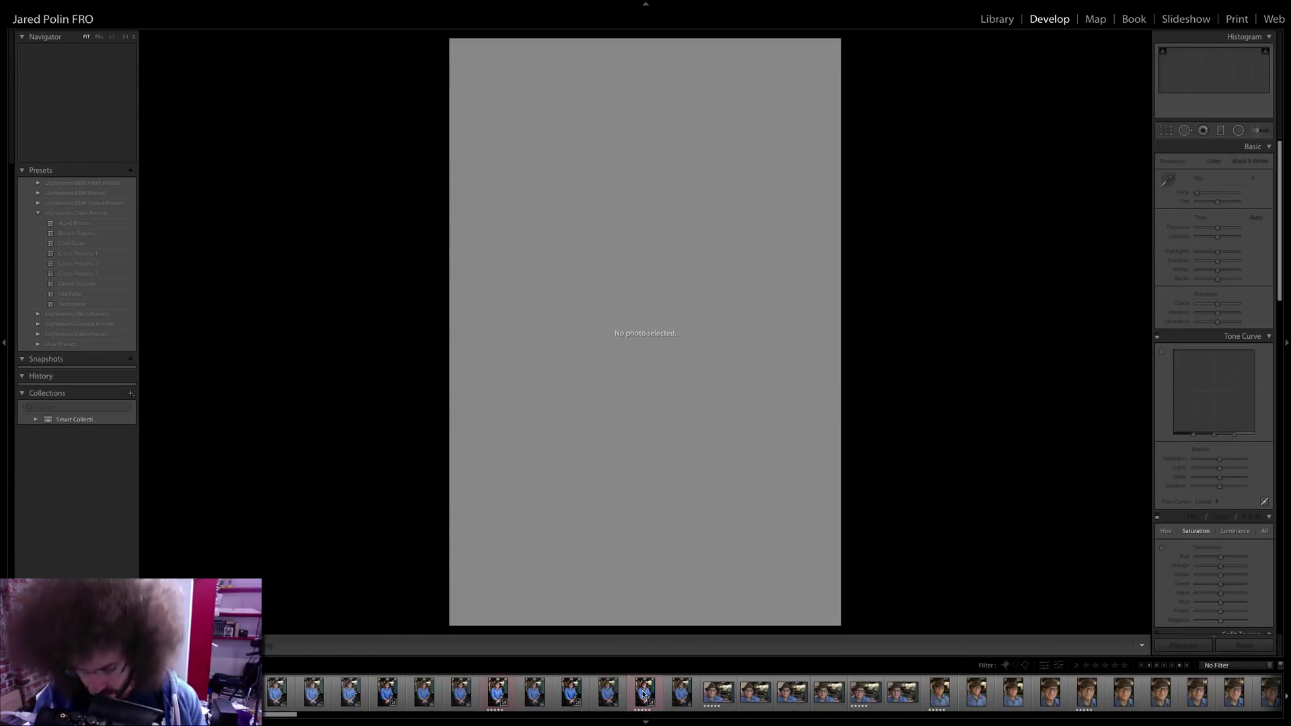
pyautogui.click(642, 693)
pyautogui.keyDown('ctrl'); pyautogui.click(616, 695); pyautogui.keyUp('ctrl')
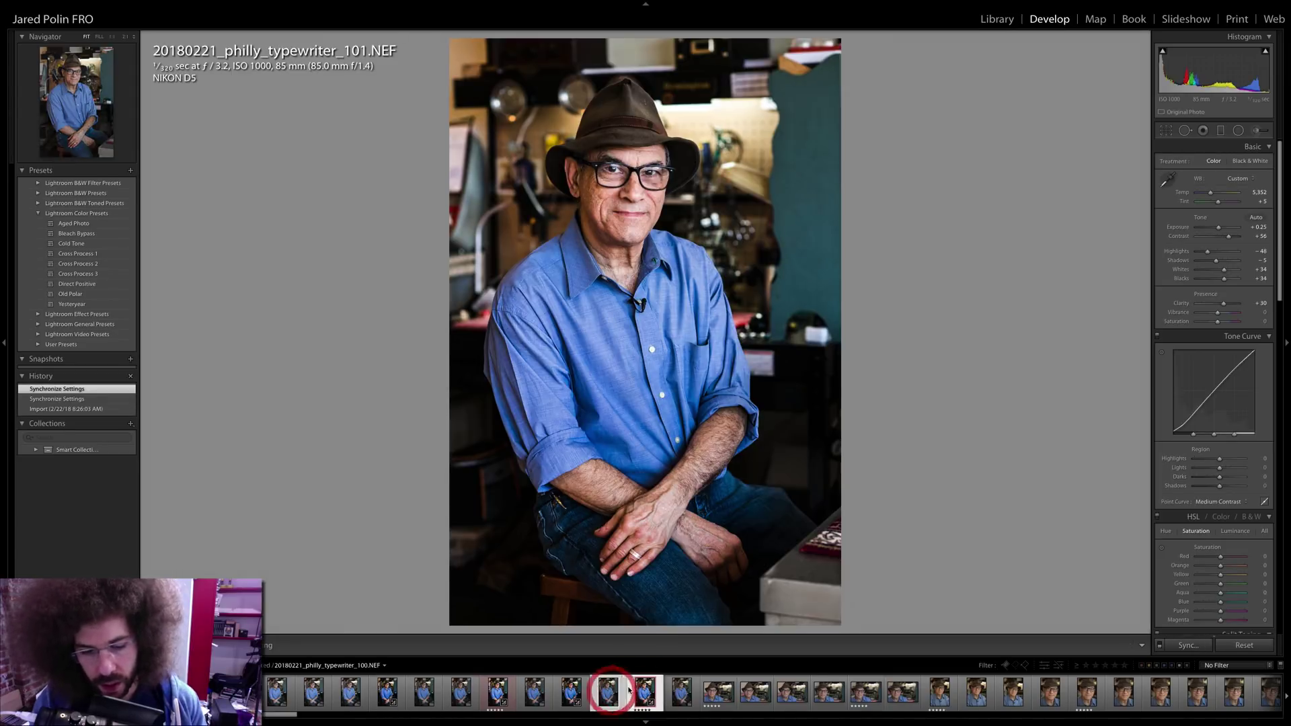
pyautogui.click(1188, 647)
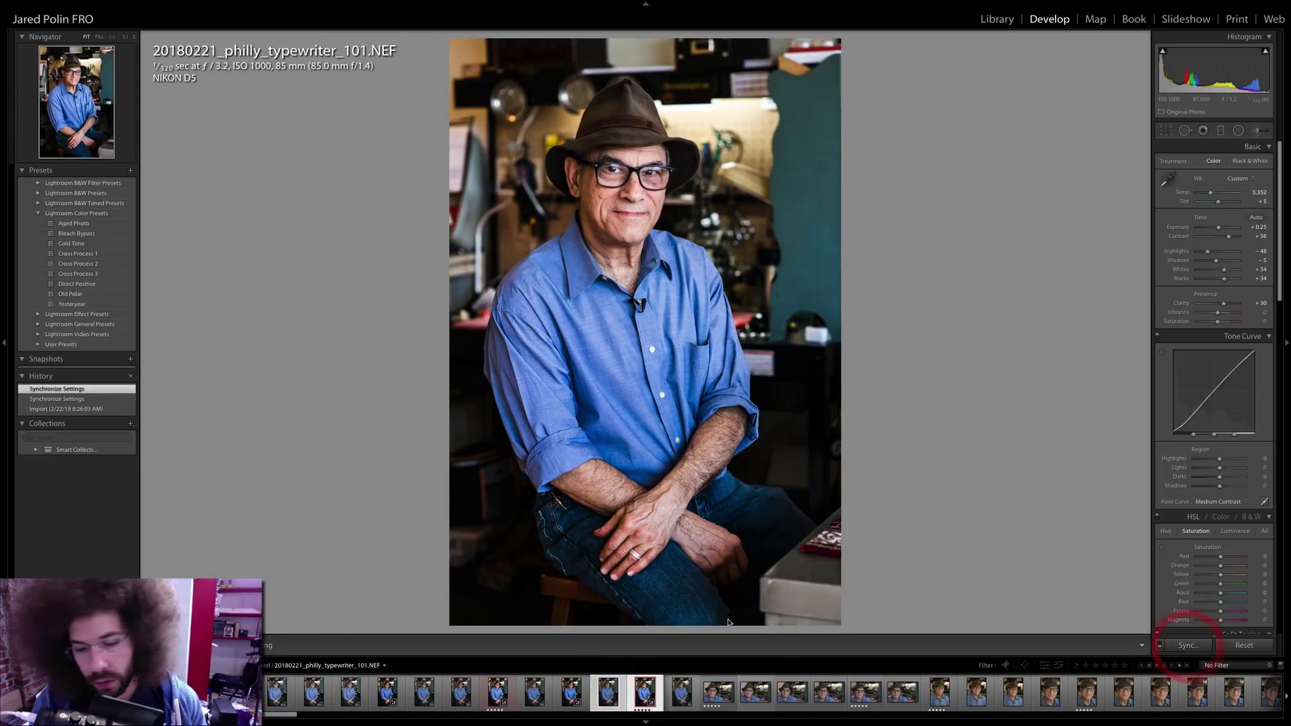
pyautogui.press('Return')
pyautogui.click(607, 692)
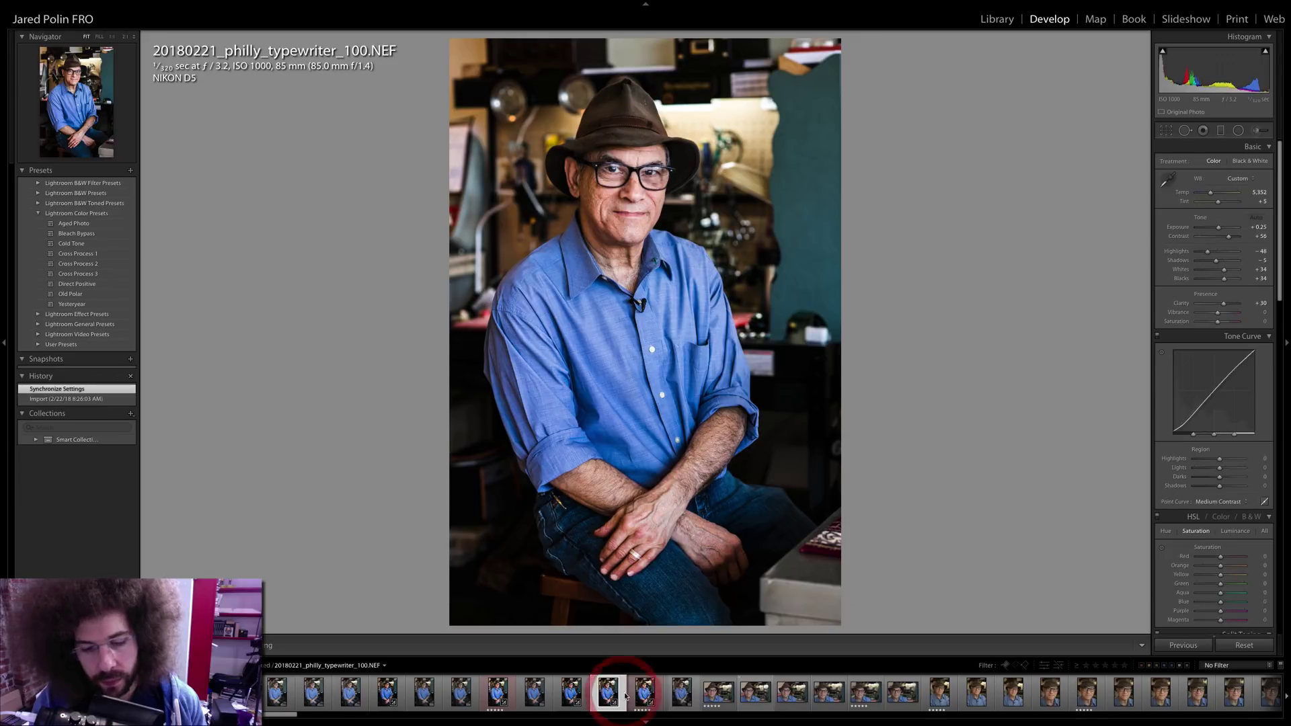
# - Compare the face in photos 100 and 101 up close and at full frame
pyautogui.click(624, 171)
pyautogui.click(624, 171)
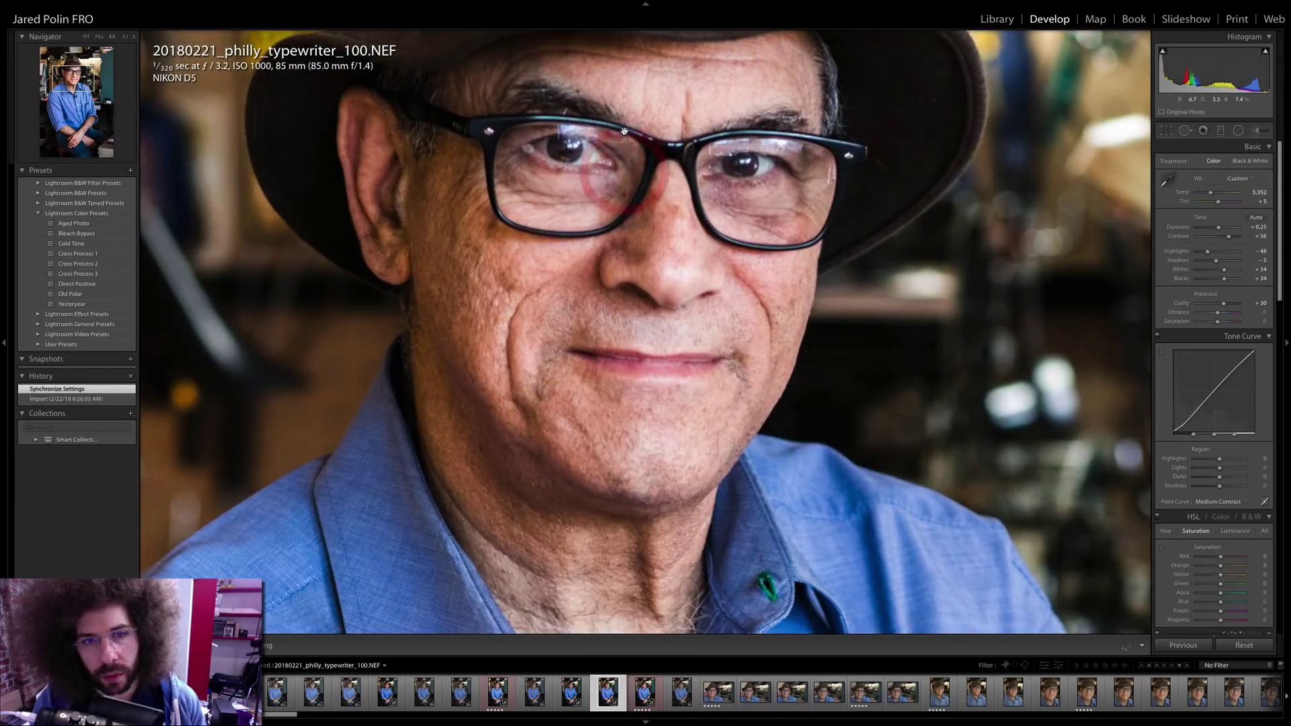
pyautogui.press('Right')
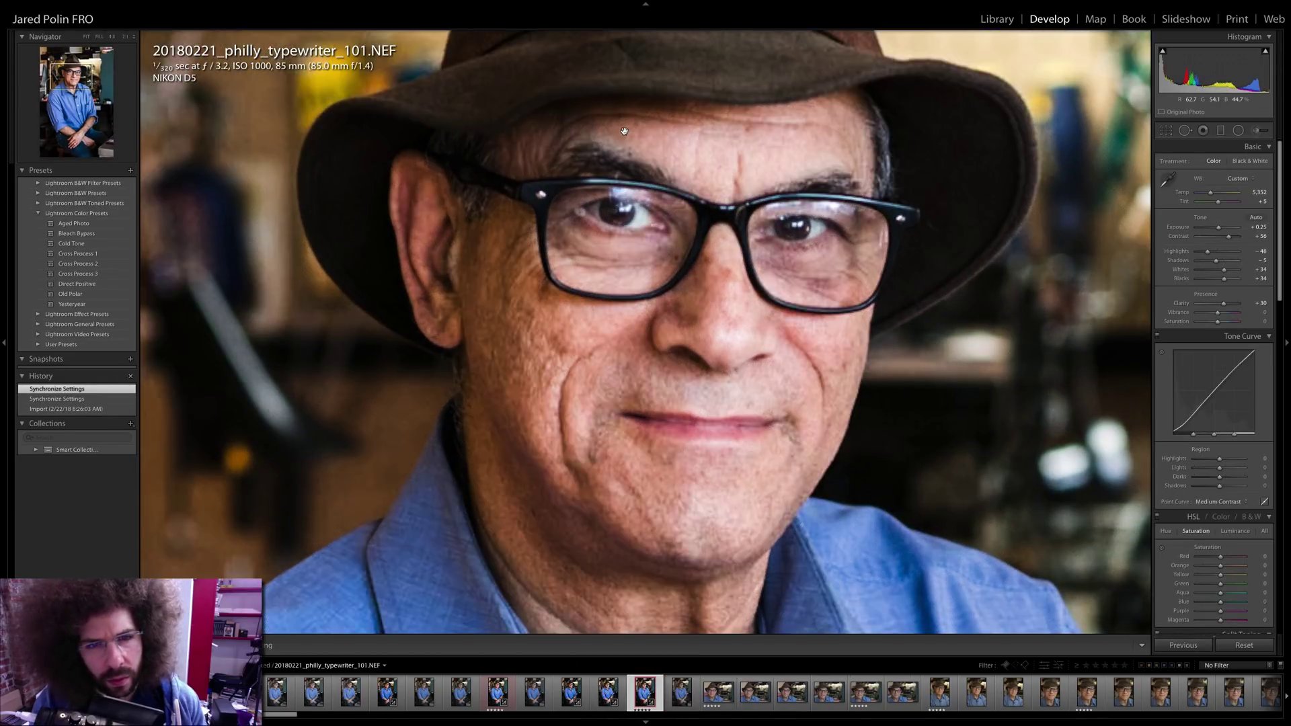
pyautogui.click(658, 138)
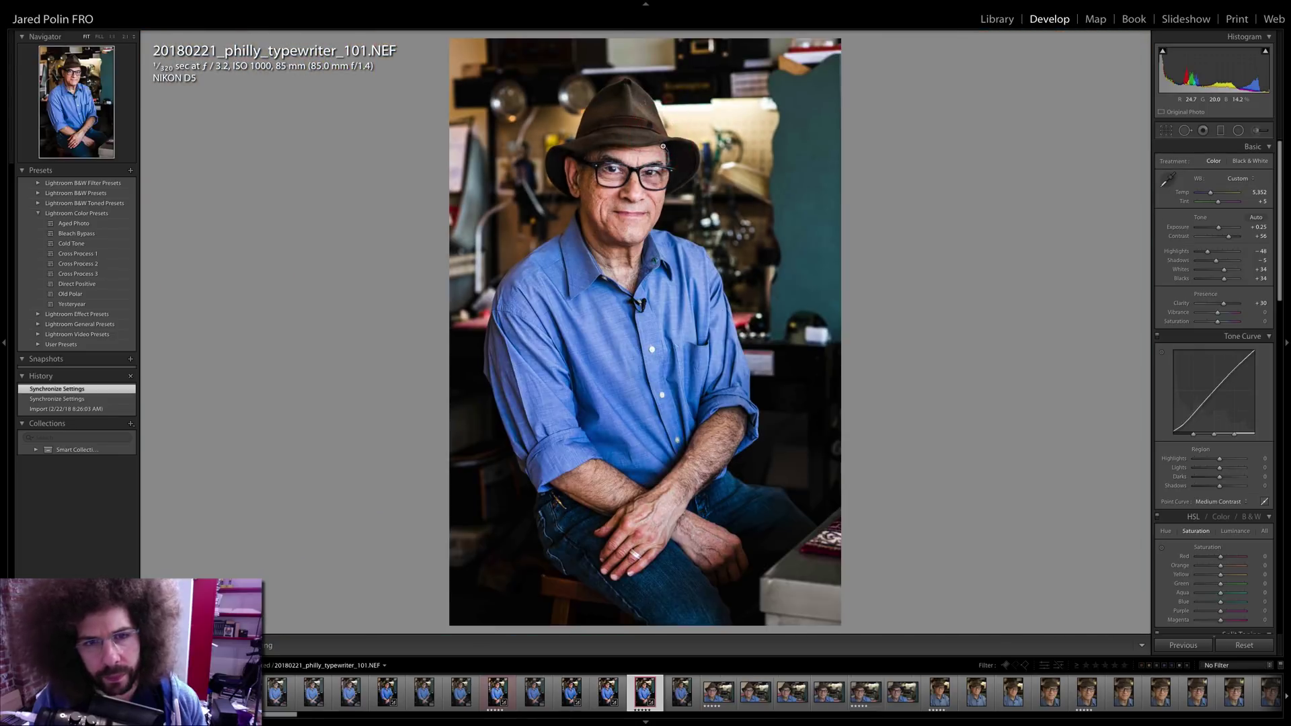
pyautogui.press('Left')
pyautogui.press('Right')
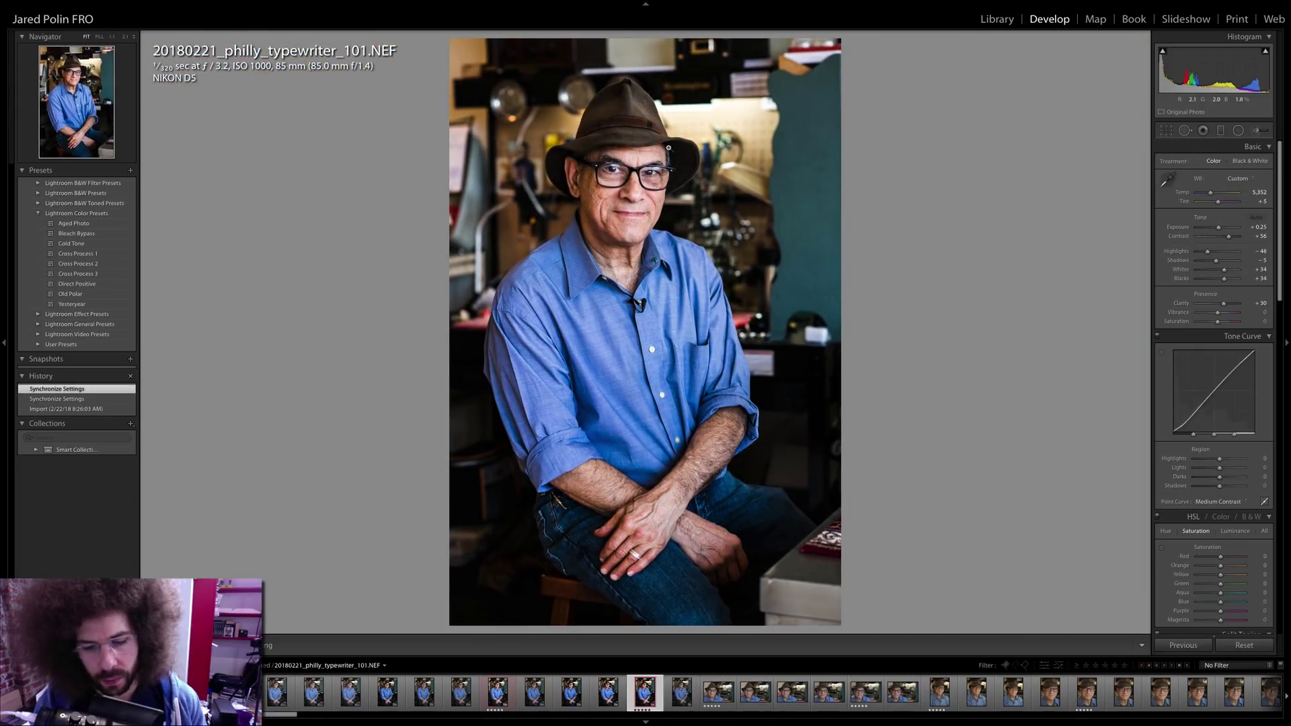
# - Move the five-star rating and red label from photo 101 to photo 100, and filter the filmstrip to five-star photos
pyautogui.press('6')
pyautogui.press('5')
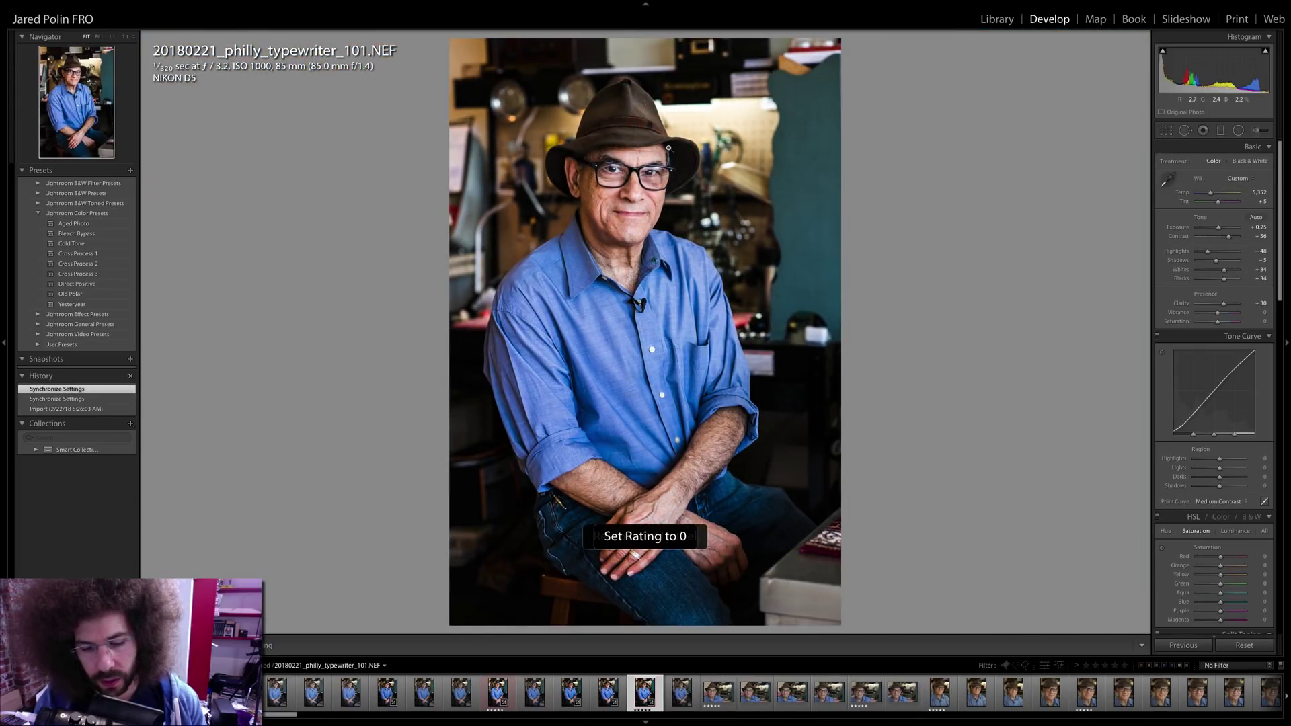
pyautogui.press('Left')
pyautogui.press('5')
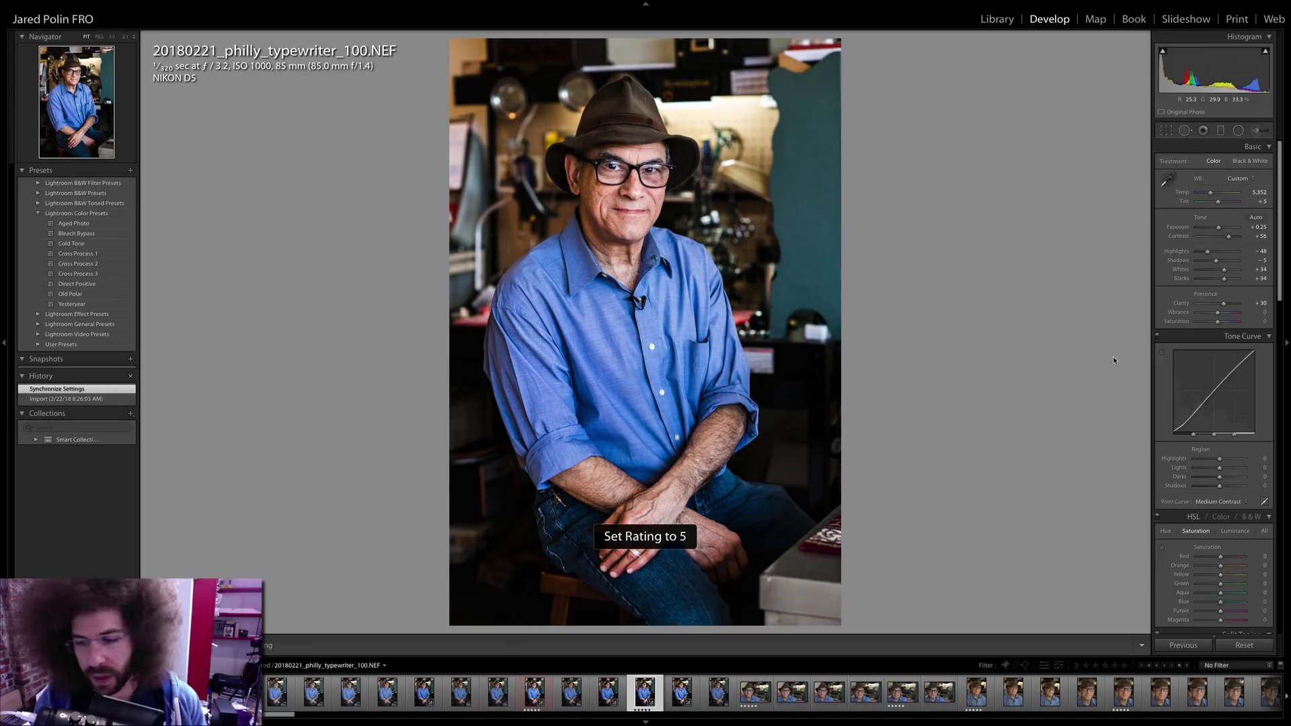
pyautogui.press('6')
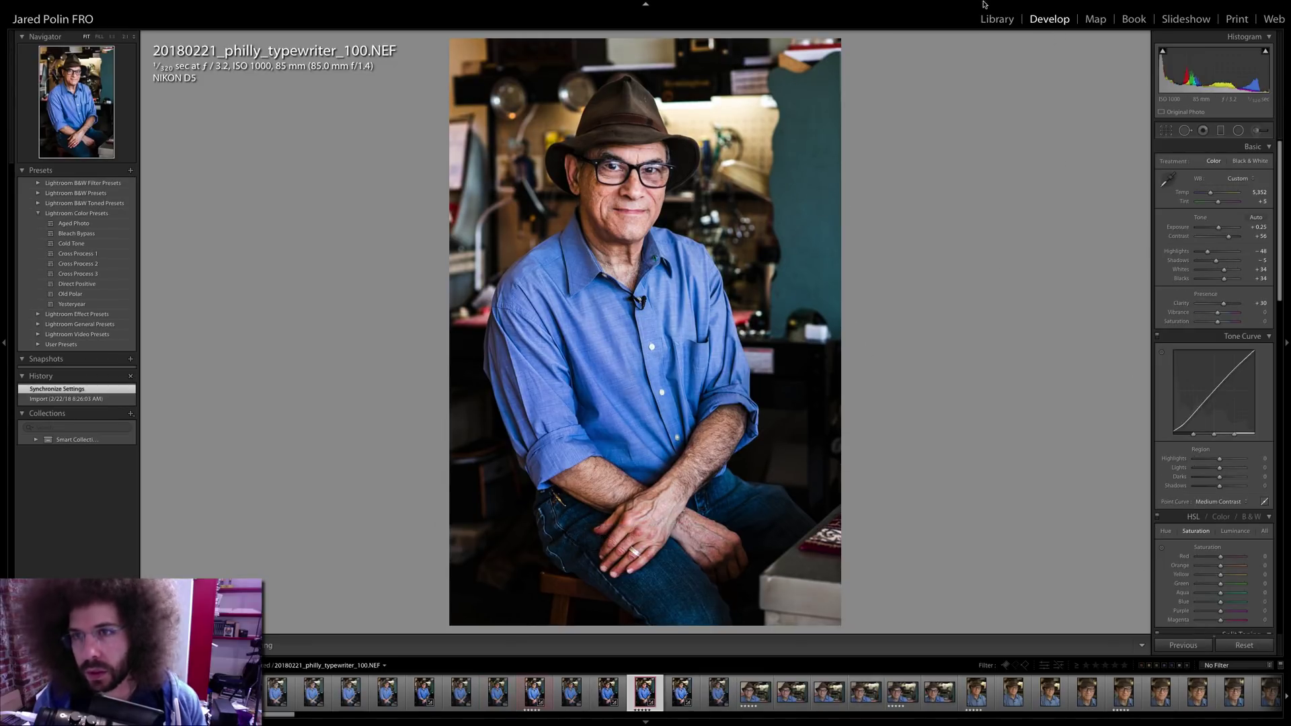
pyautogui.click(1125, 666)
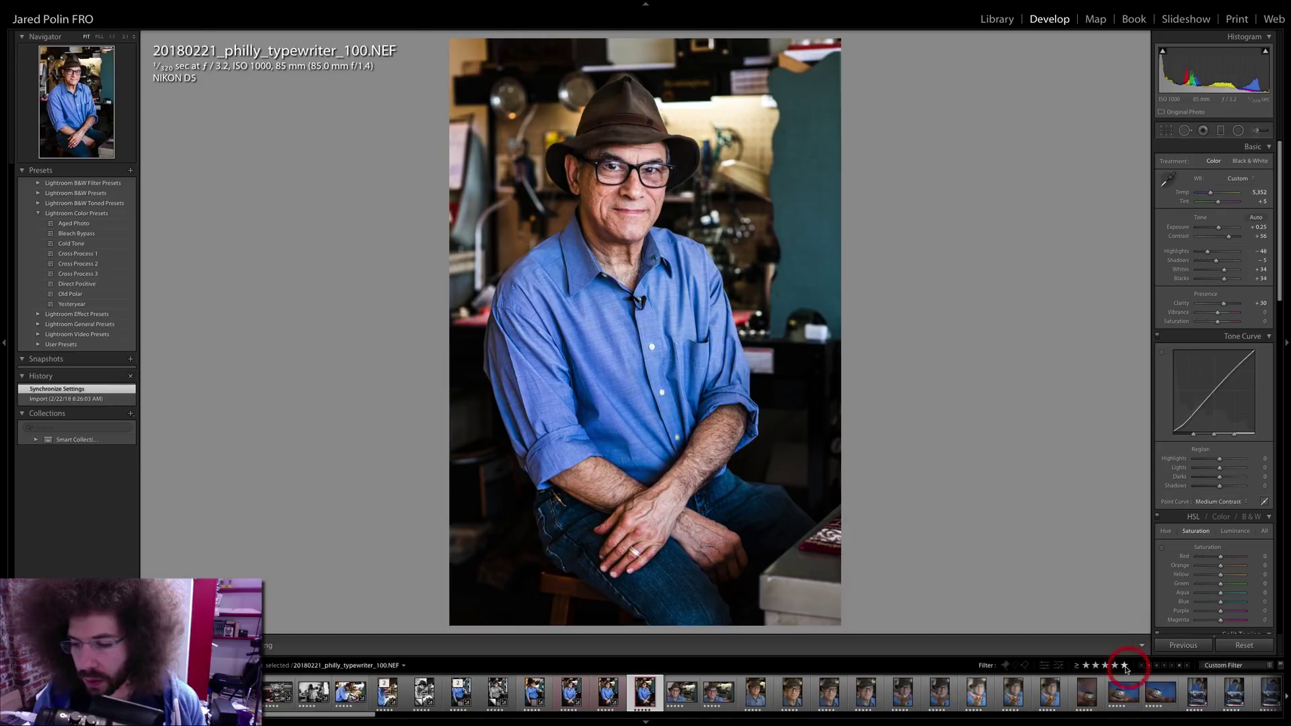
# - Compare photo 100 with photos 097 and 086 at full frame
pyautogui.press('Left')
pyautogui.press('Left')
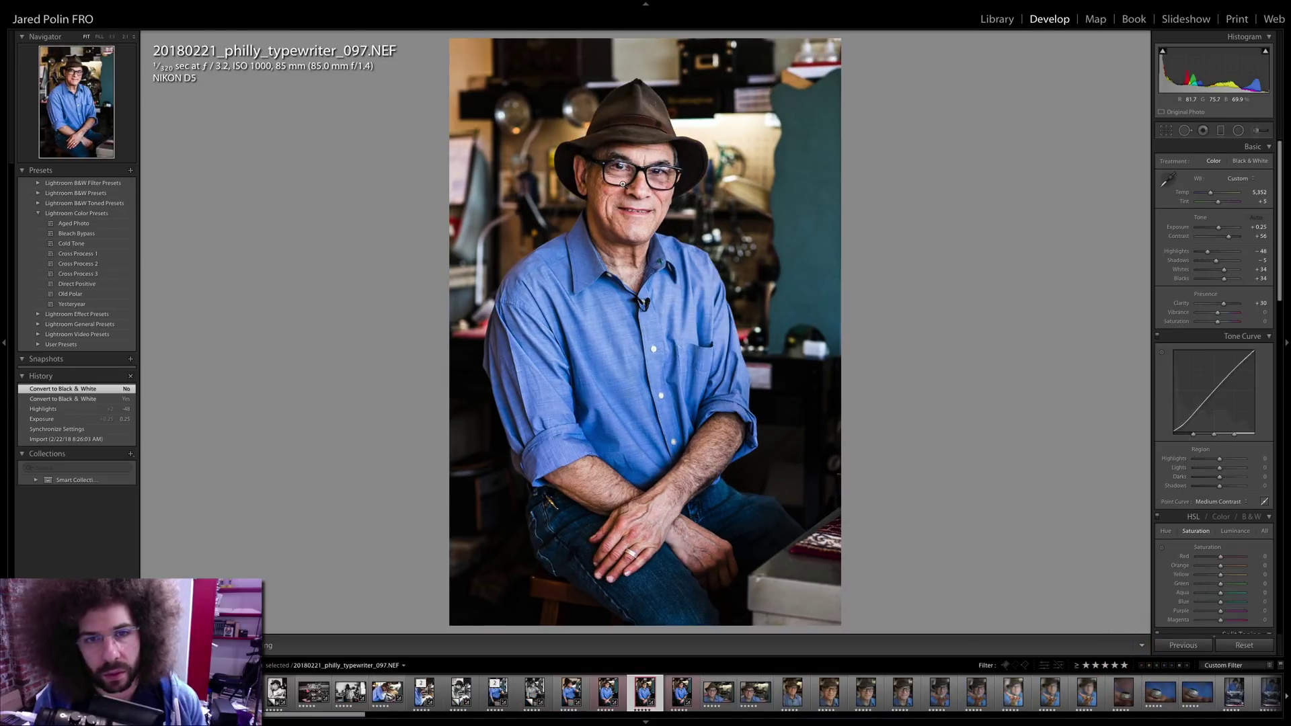
pyautogui.press('Right')
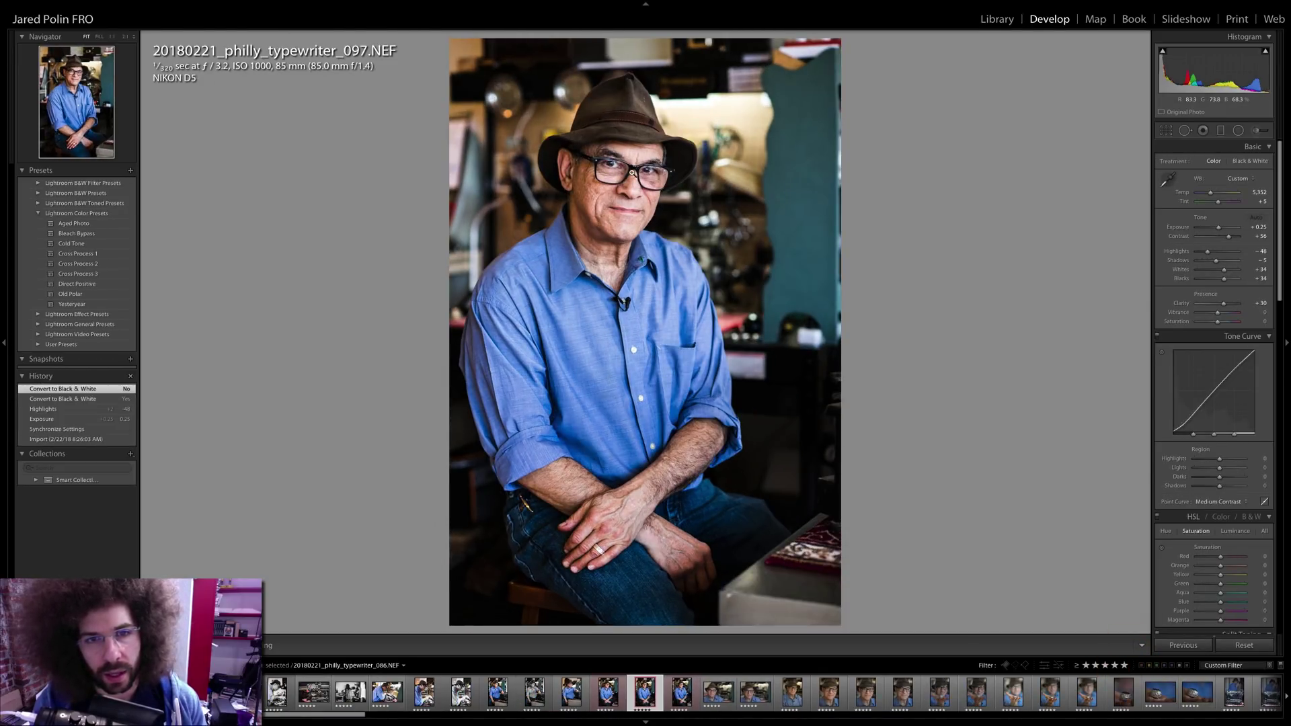
pyautogui.press('Left')
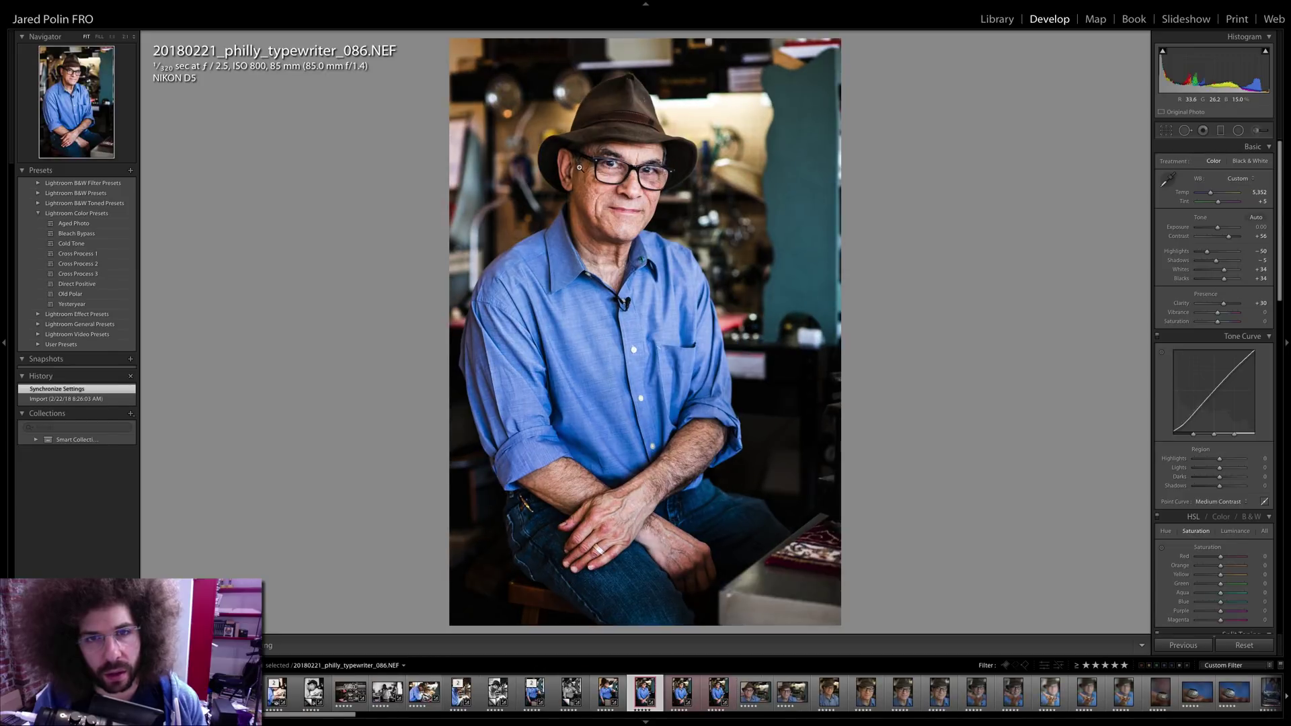
pyautogui.press('Right')
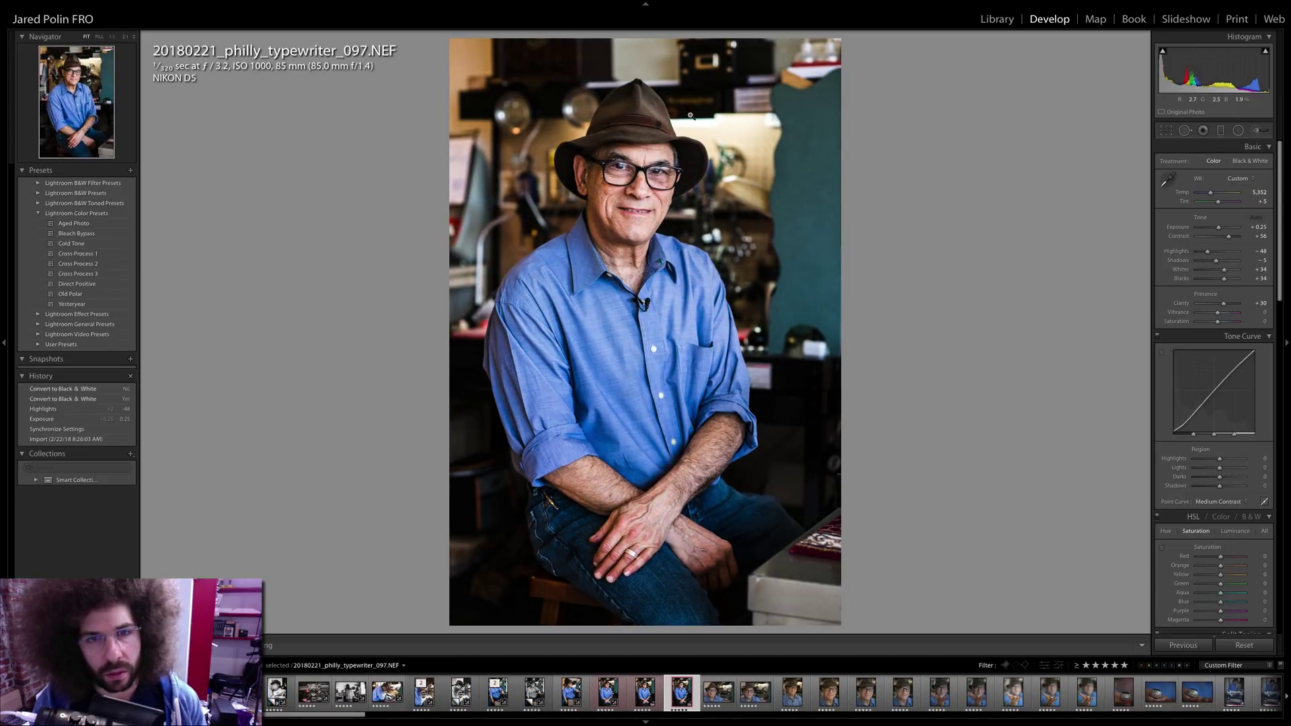
pyautogui.press('Right')
# - Sync the develop settings of photo 100 to the horizontal close-up portrait 103, and display photo 103
pyautogui.press('Right')
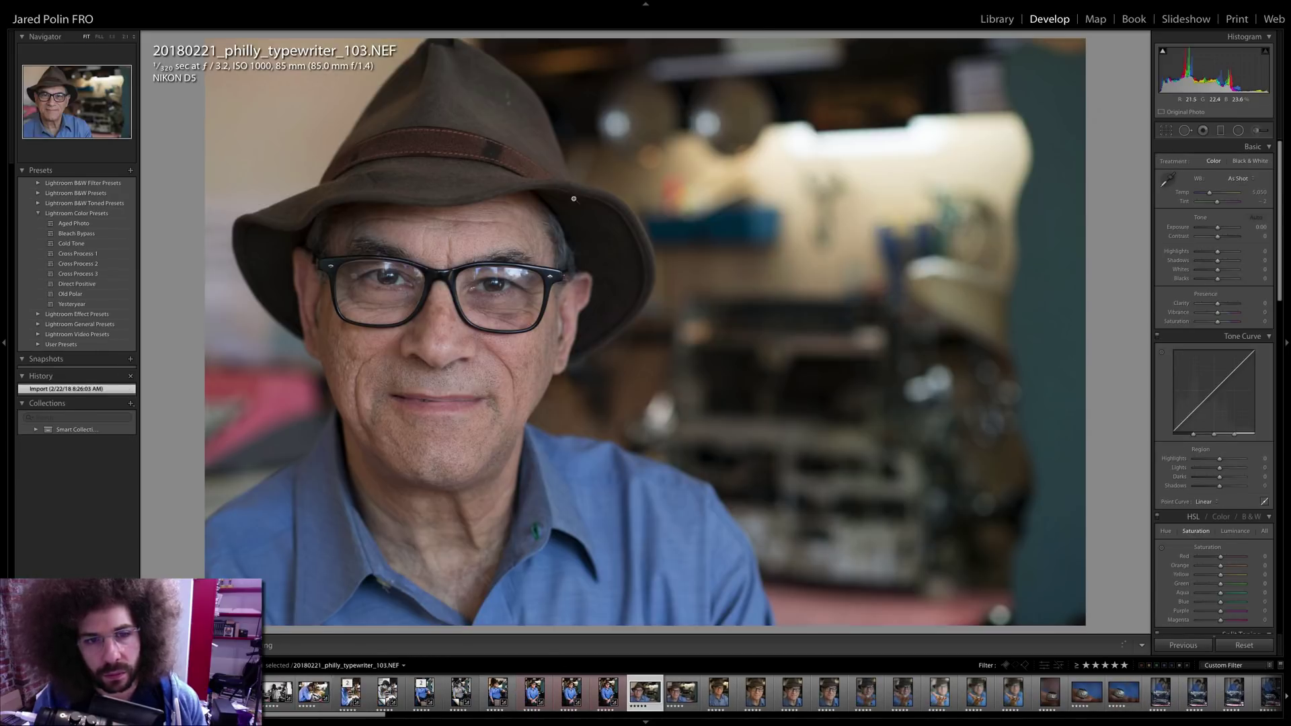
pyautogui.moveTo(528, 323); pyautogui.dragTo(504, 228)
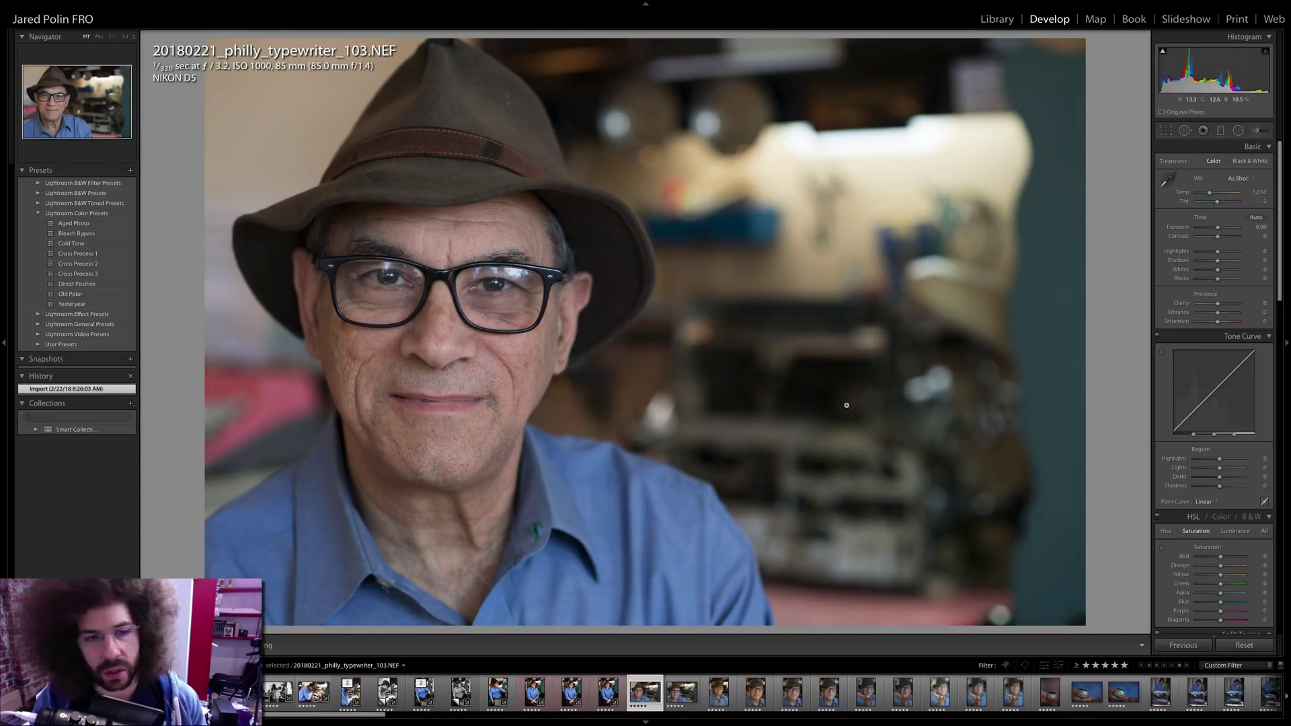
pyautogui.keyDown('ctrl'); pyautogui.click(608, 692); pyautogui.keyUp('ctrl')
pyautogui.hotkey('ctrl', 'alt', 's')
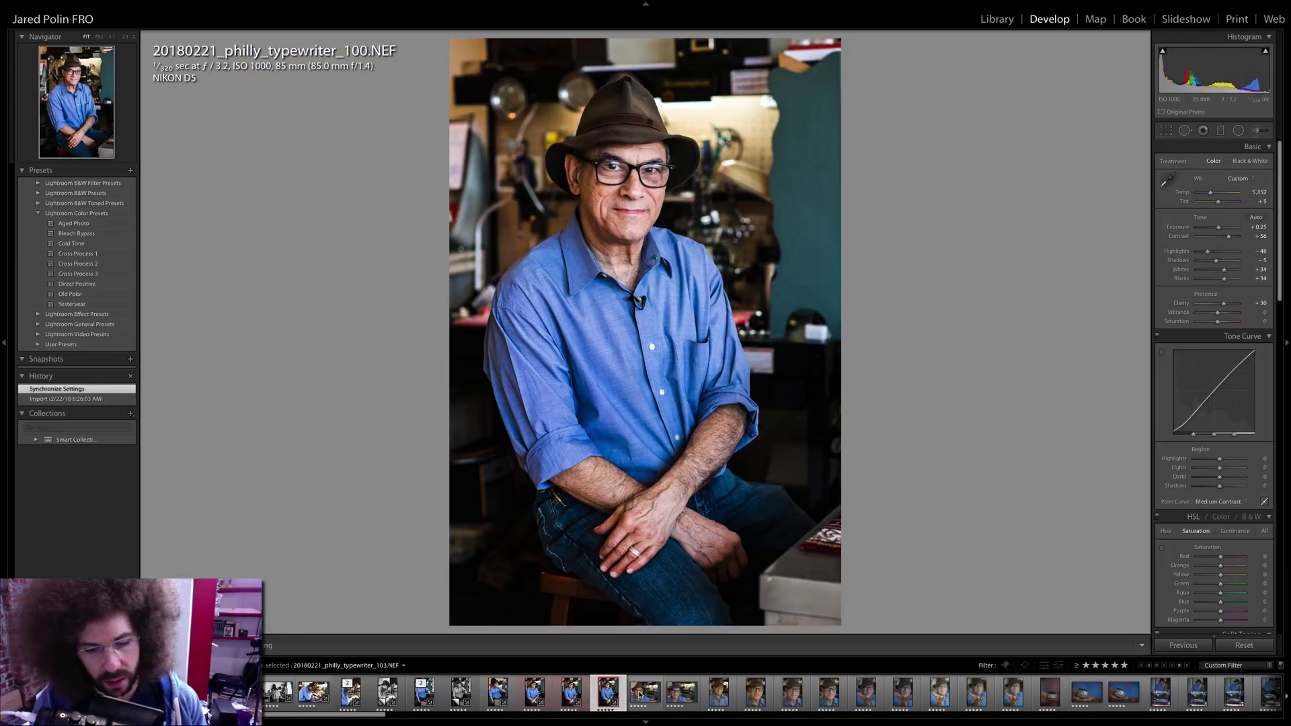
pyautogui.click(1188, 645)
pyautogui.press('Return')
pyautogui.click(641, 681)
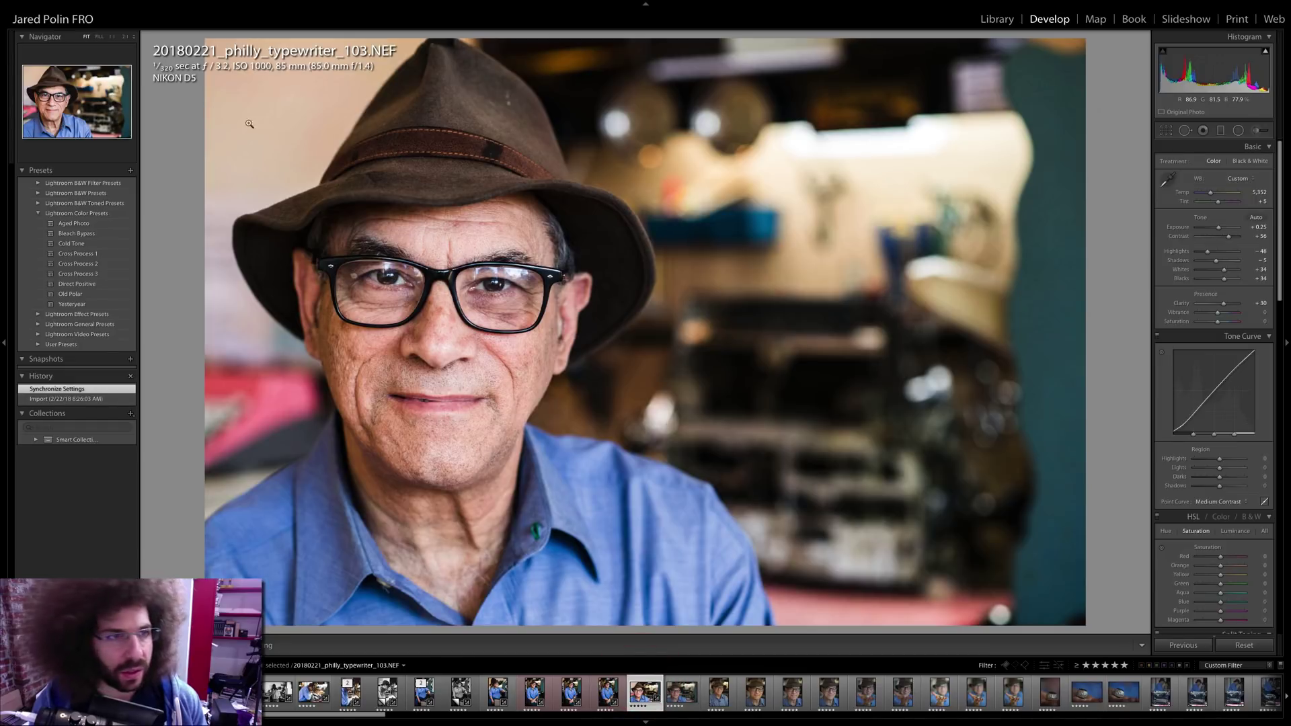
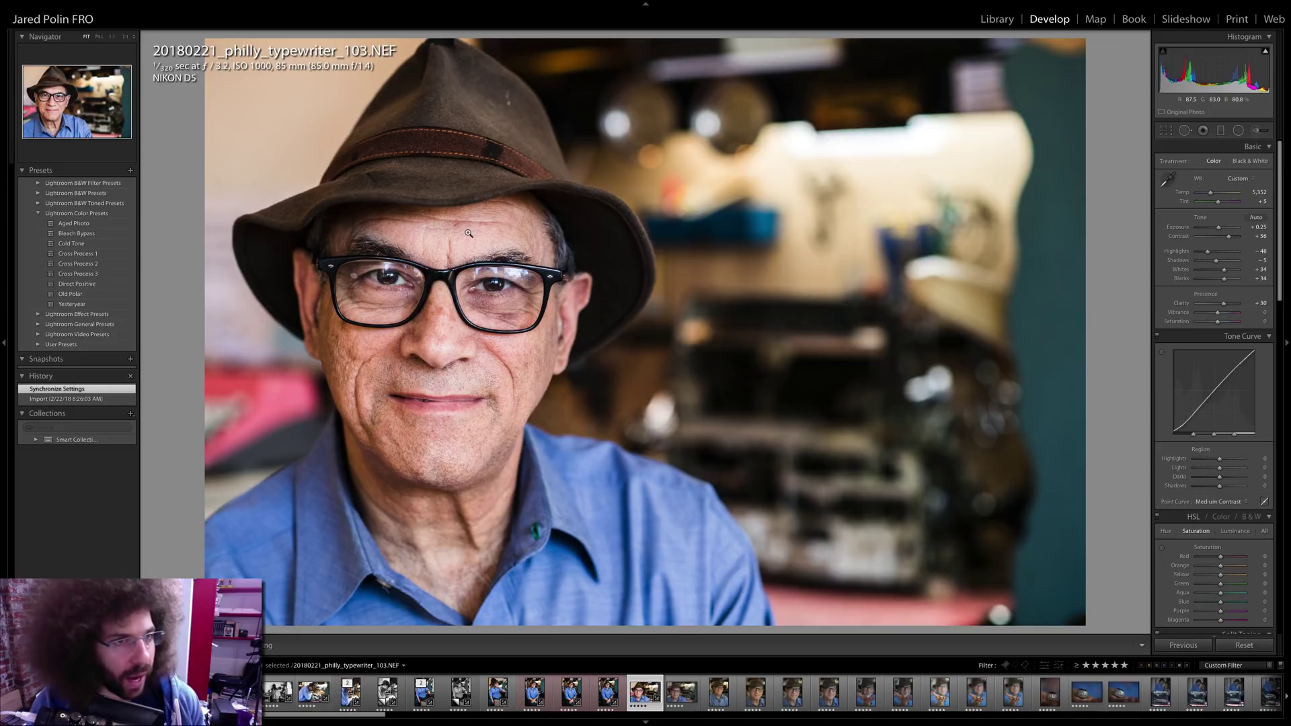
# - Examine the face in photo 103 up close and return to the full-frame view
pyautogui.click(322, 317)
pyautogui.rightClick(547, 270)
pyautogui.click(500, 239)
pyautogui.click(501, 240)
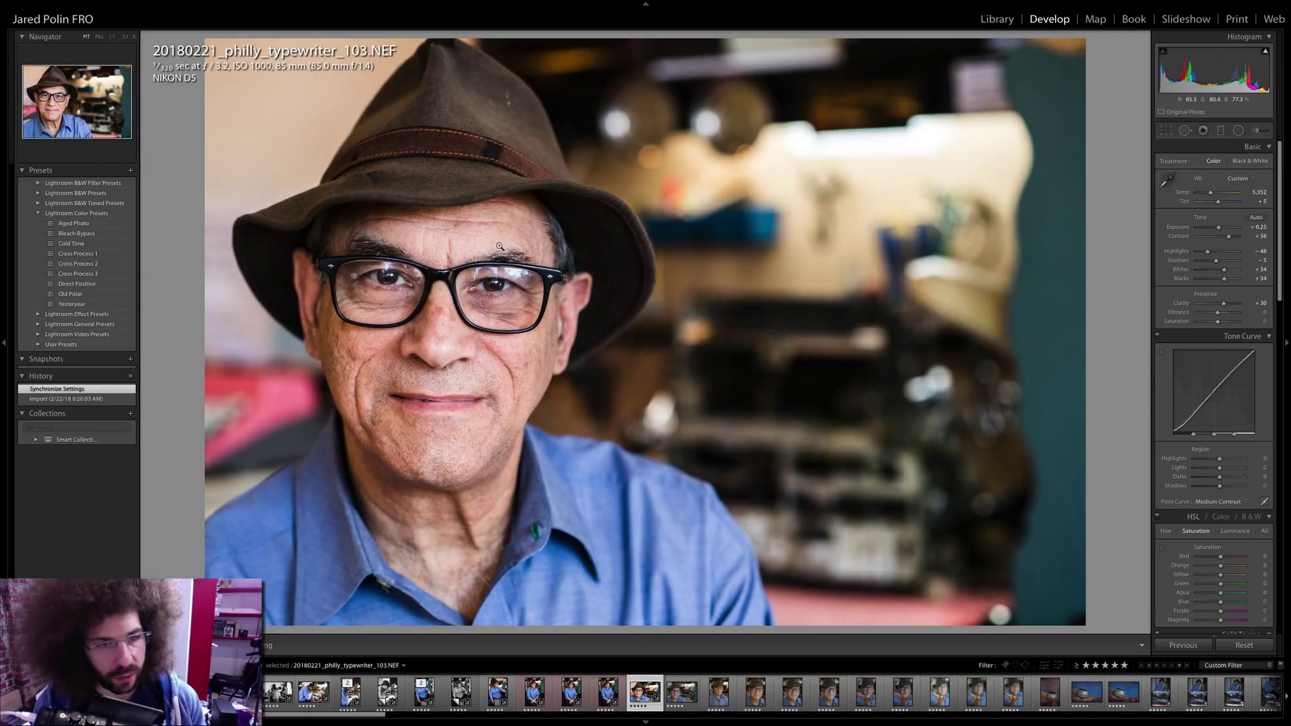
pyautogui.press('z')
pyautogui.press('z')
# - Sync the develop settings of photo 103 to photo 107, and display photo 107
pyautogui.keyDown('shift'); pyautogui.click(681, 692); pyautogui.keyUp('shift')
pyautogui.click(1187, 645)
pyautogui.press('Return')
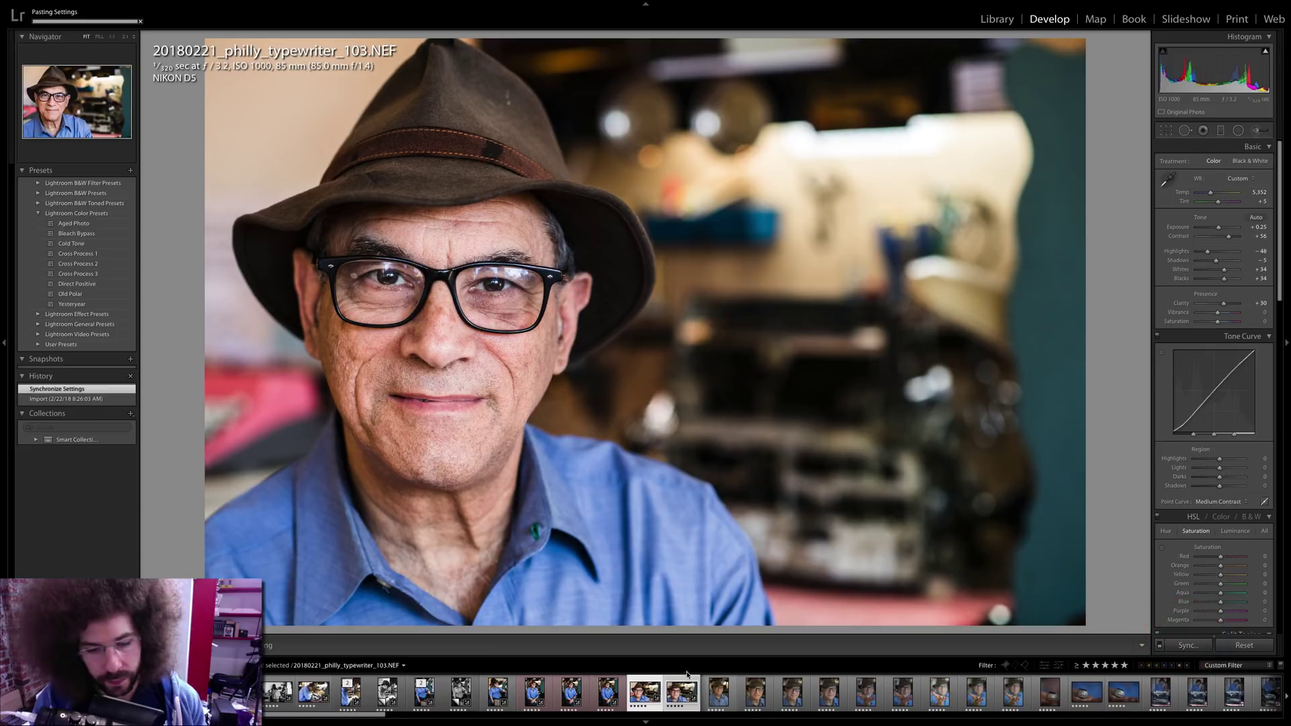
pyautogui.click(679, 686)
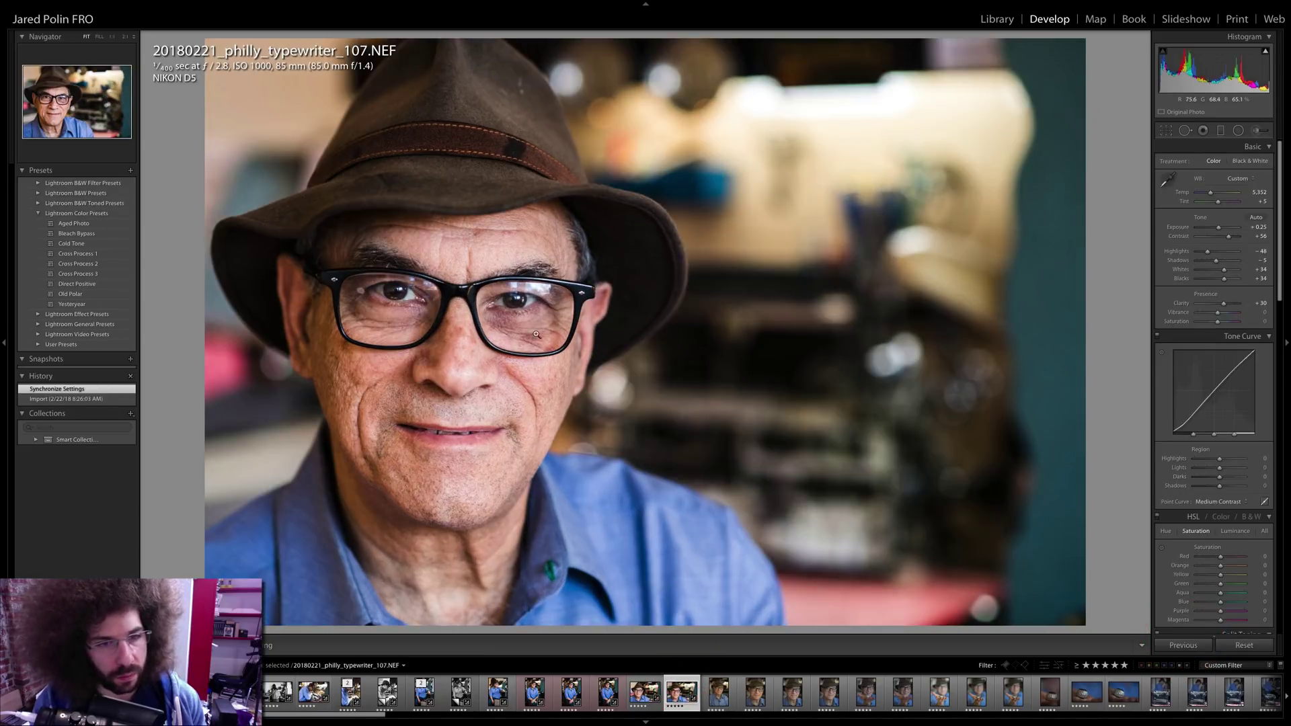
# - Compare expression, framing and sharpness between the close-up portraits 103 and 107, checking the eyes in photo 107
pyautogui.press('Left')
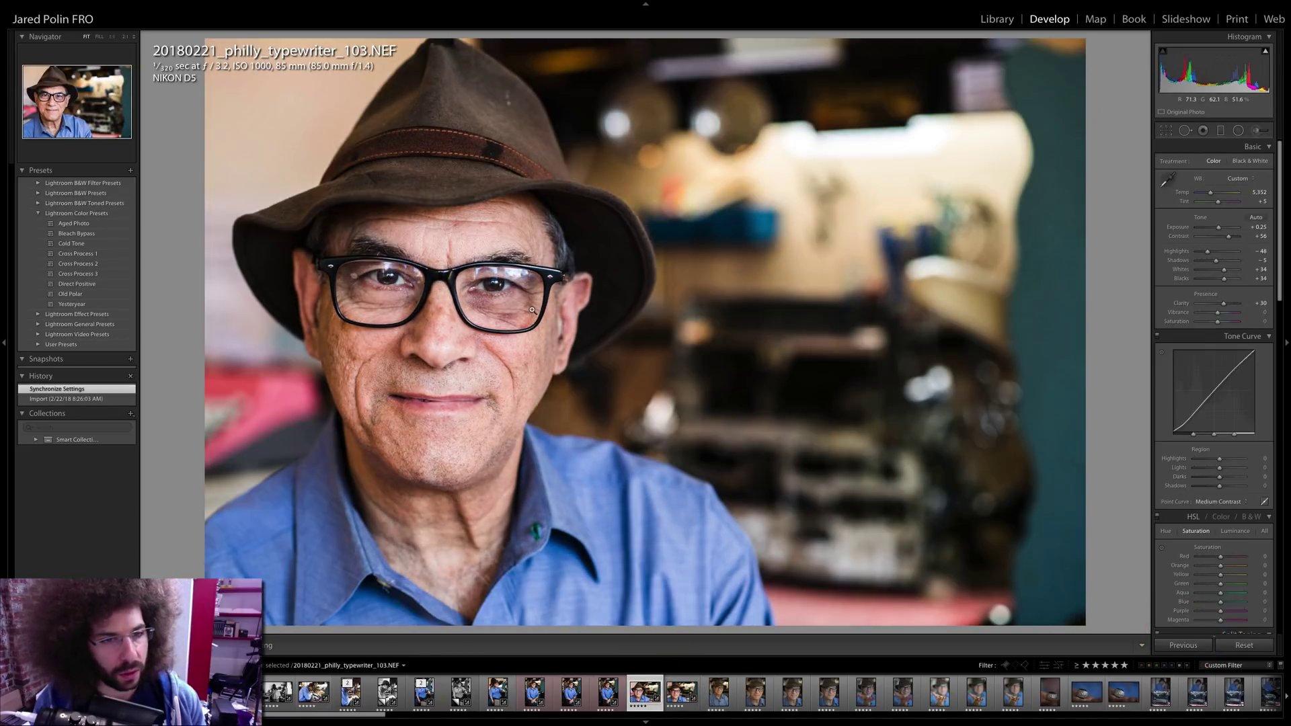
pyautogui.press('Right')
pyautogui.click(502, 293)
pyautogui.click(503, 294)
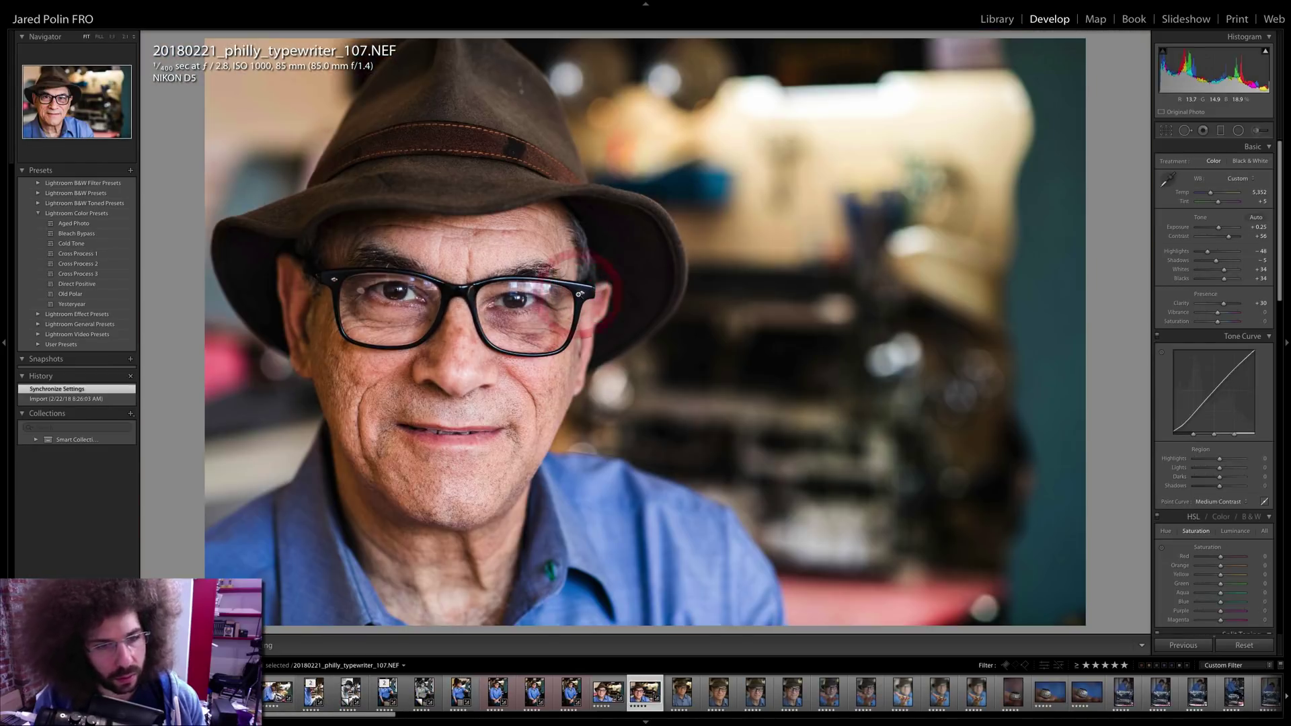
pyautogui.press('Left')
pyautogui.press('Right')
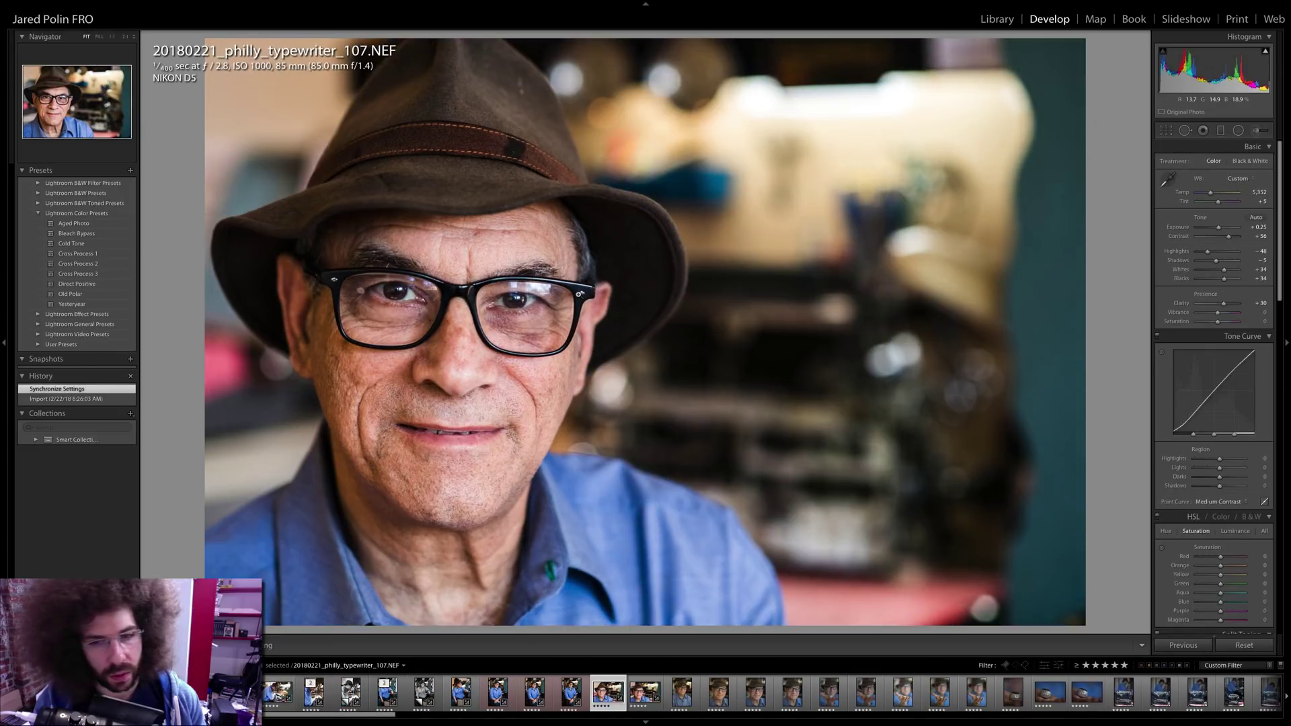
pyautogui.press('Left')
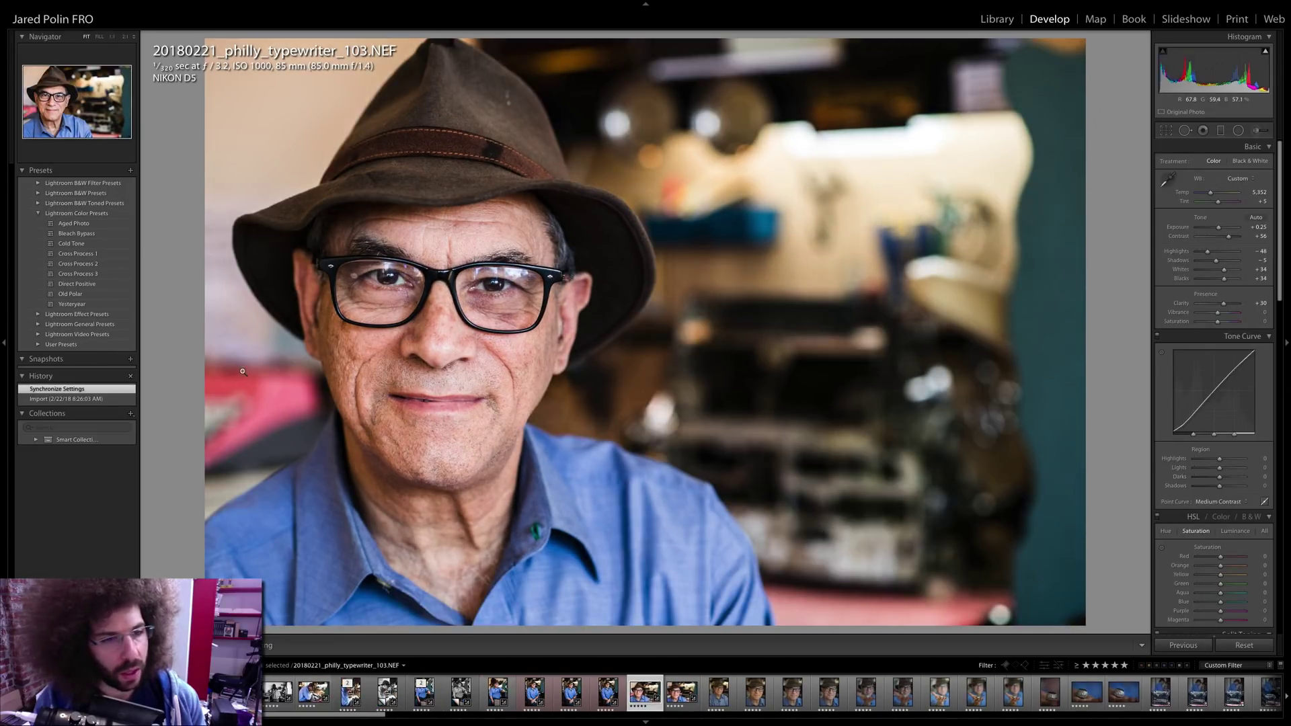
pyautogui.press('Right')
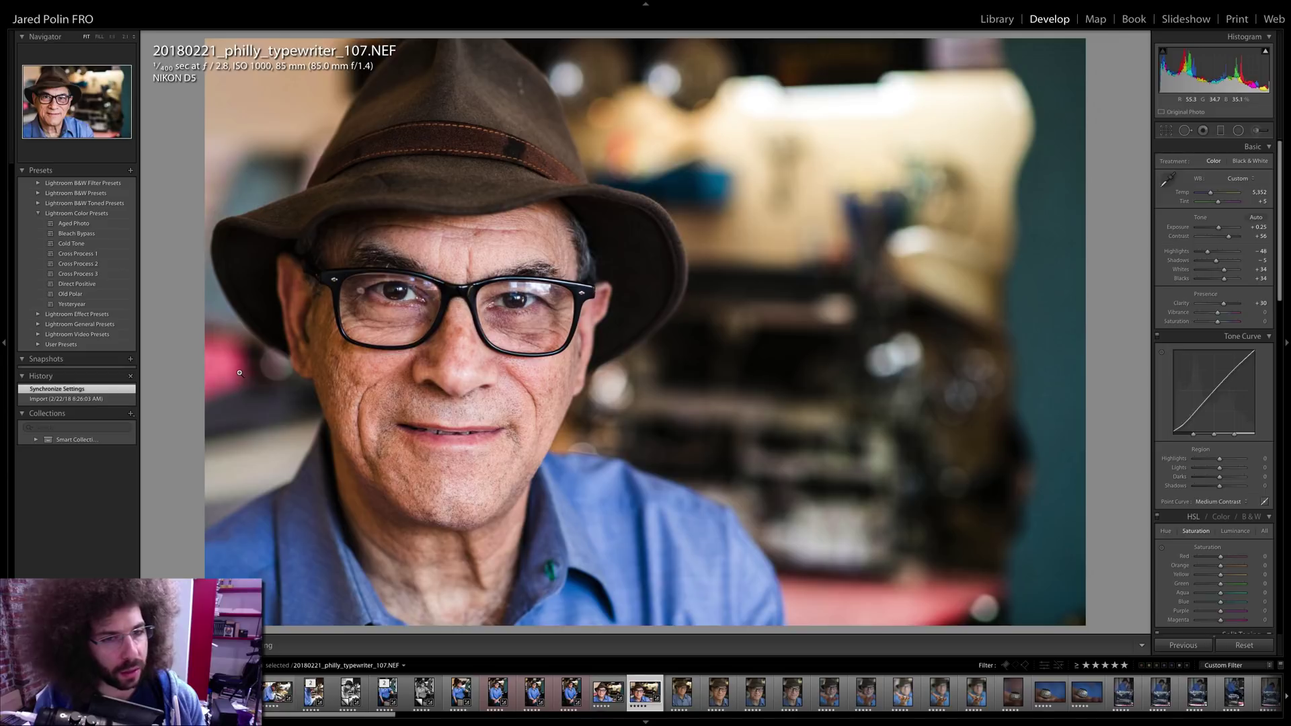
# - Label both photos 103 and 107 red
pyautogui.press('Left')
pyautogui.press('6')
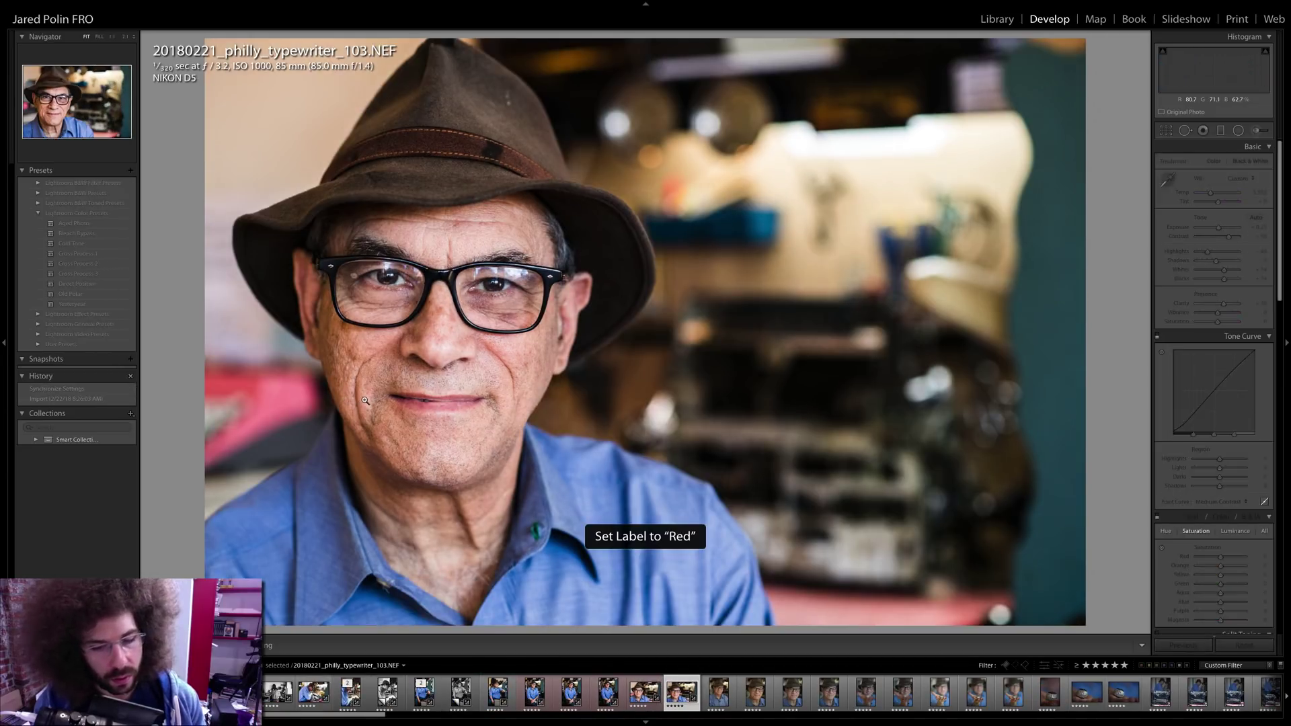
pyautogui.press('Right')
pyautogui.press('6')
# - Check the face in photo 109, and set its exposure to +0.55, contrast to +39 and point curve to Medium Contrast
pyautogui.press('Right')
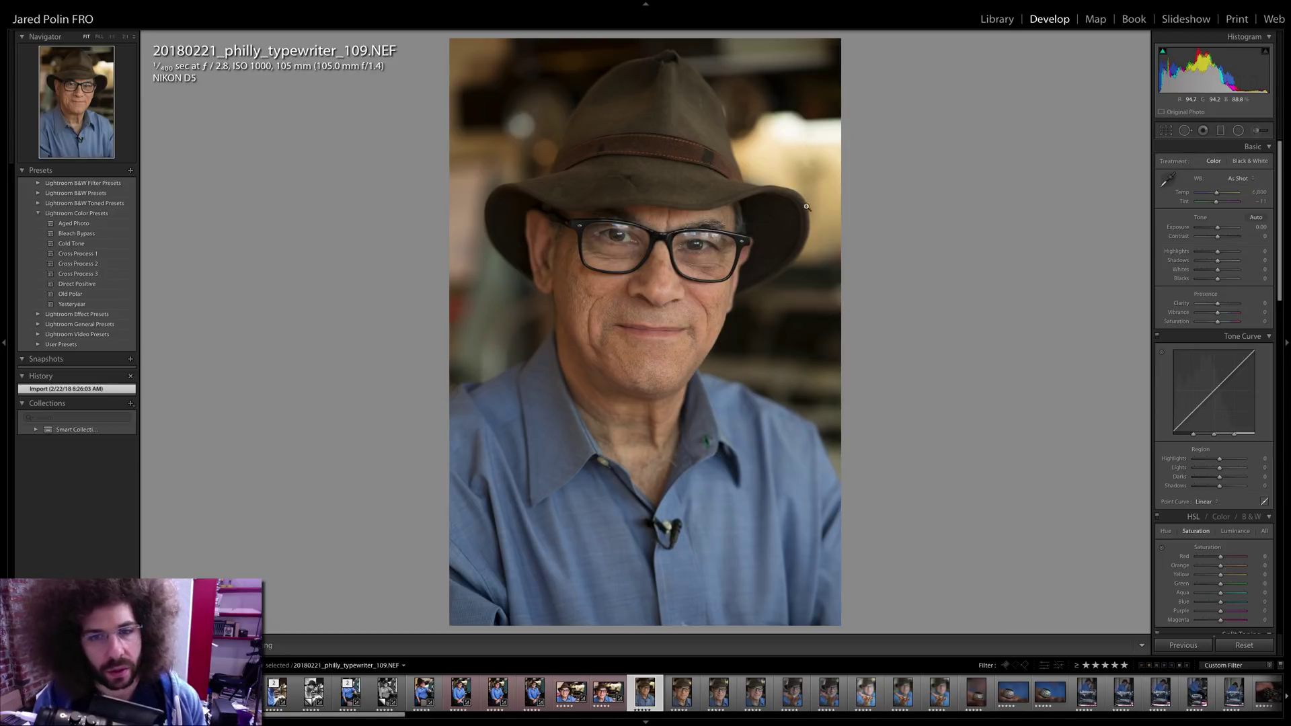
pyautogui.click(714, 242)
pyautogui.click(692, 245)
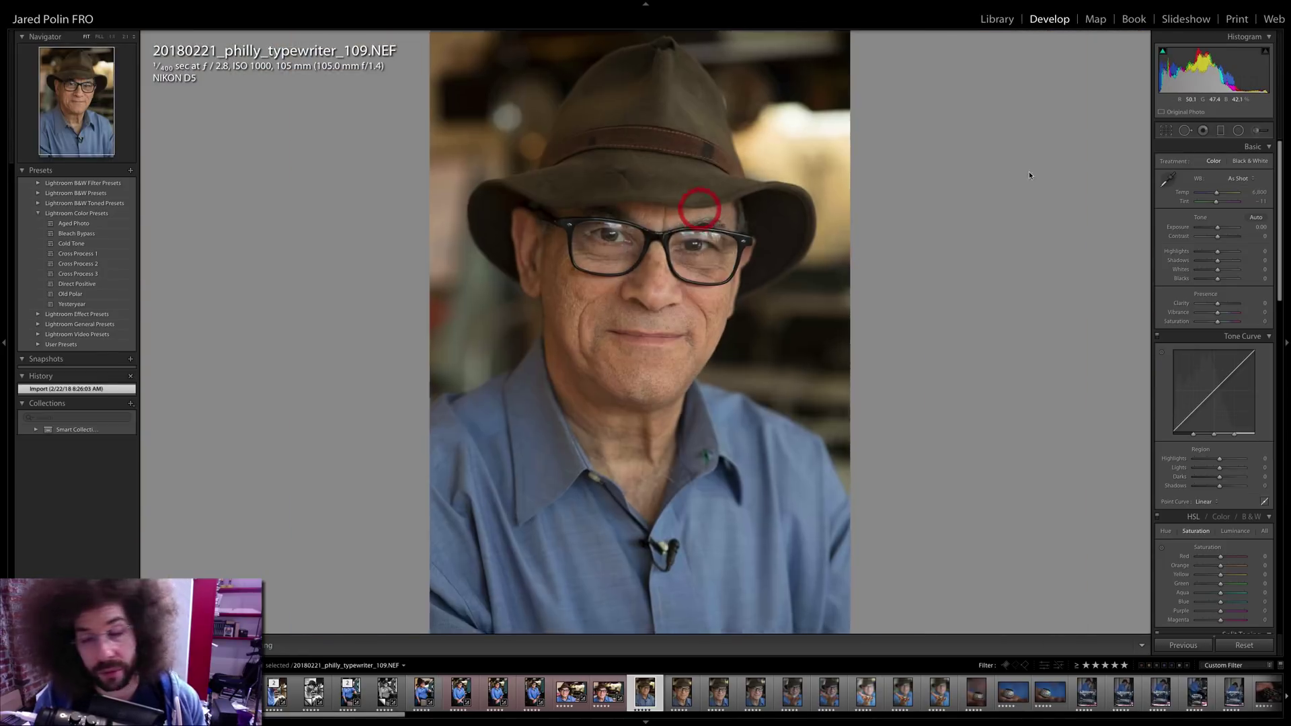
pyautogui.moveTo(1218, 228); pyautogui.dragTo(1221, 228)
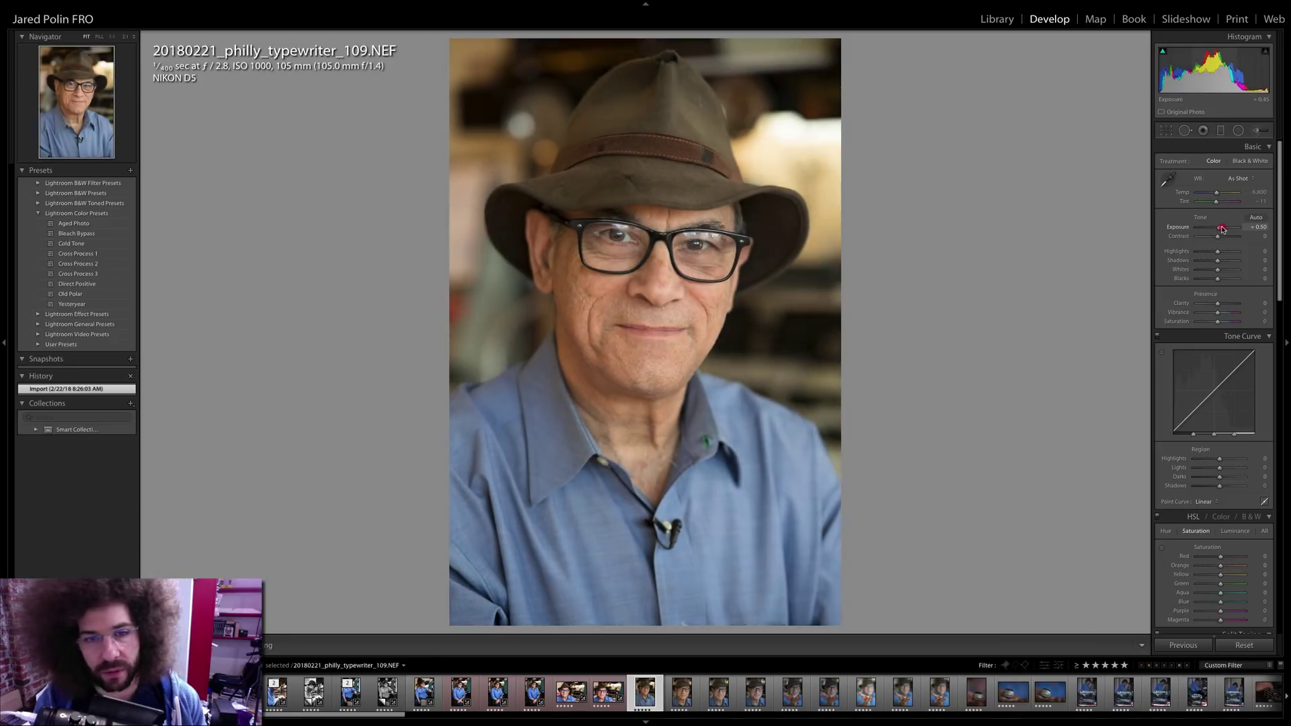
pyautogui.click(1225, 237)
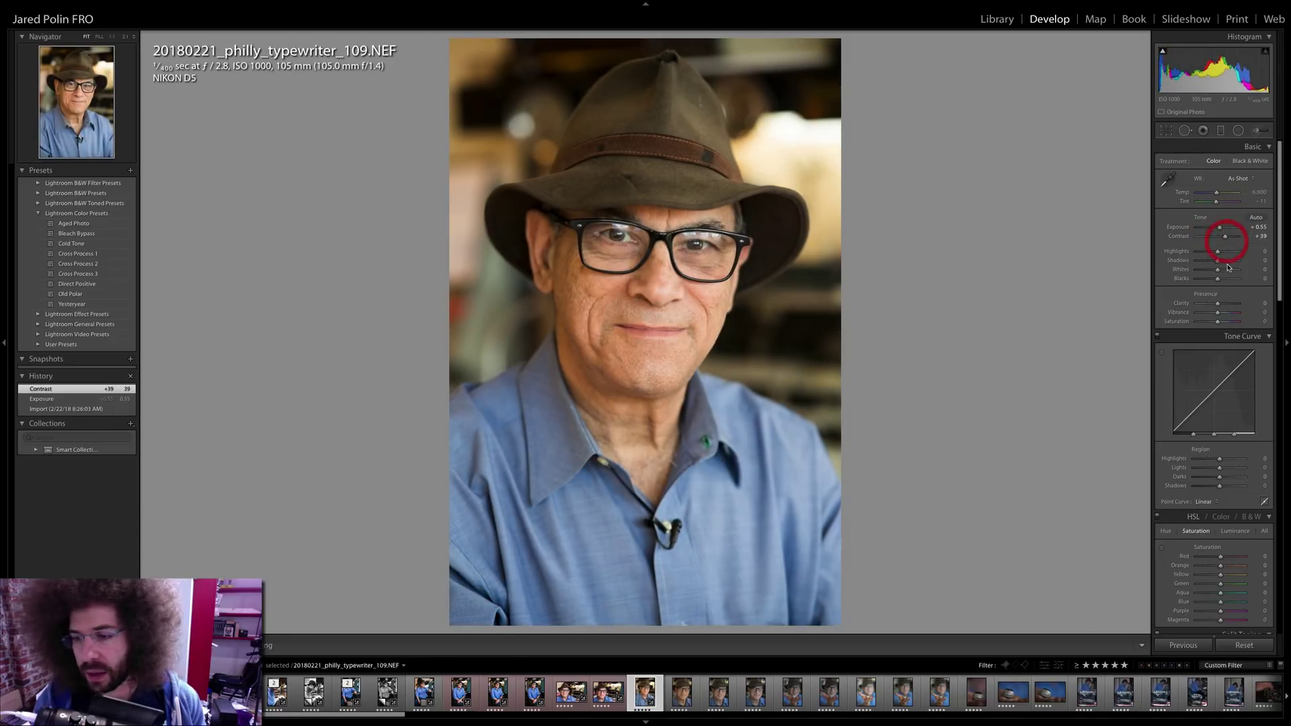
pyautogui.click(1203, 502)
pyautogui.click(1204, 507)
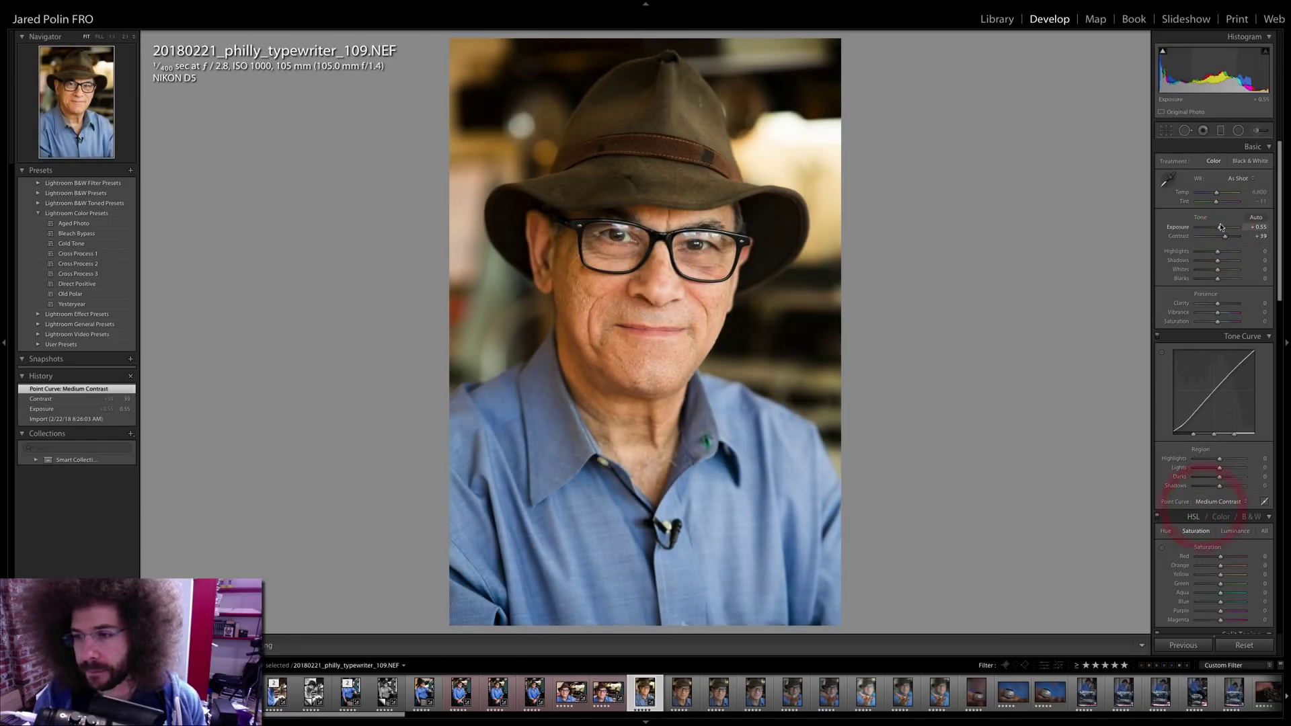
# - Set photo 109's clarity to +35, temperature to 5,522, tint to +1, highlights to -5, shadows to +31, whites to +5 and blacks to -6
pyautogui.click(1225, 304)
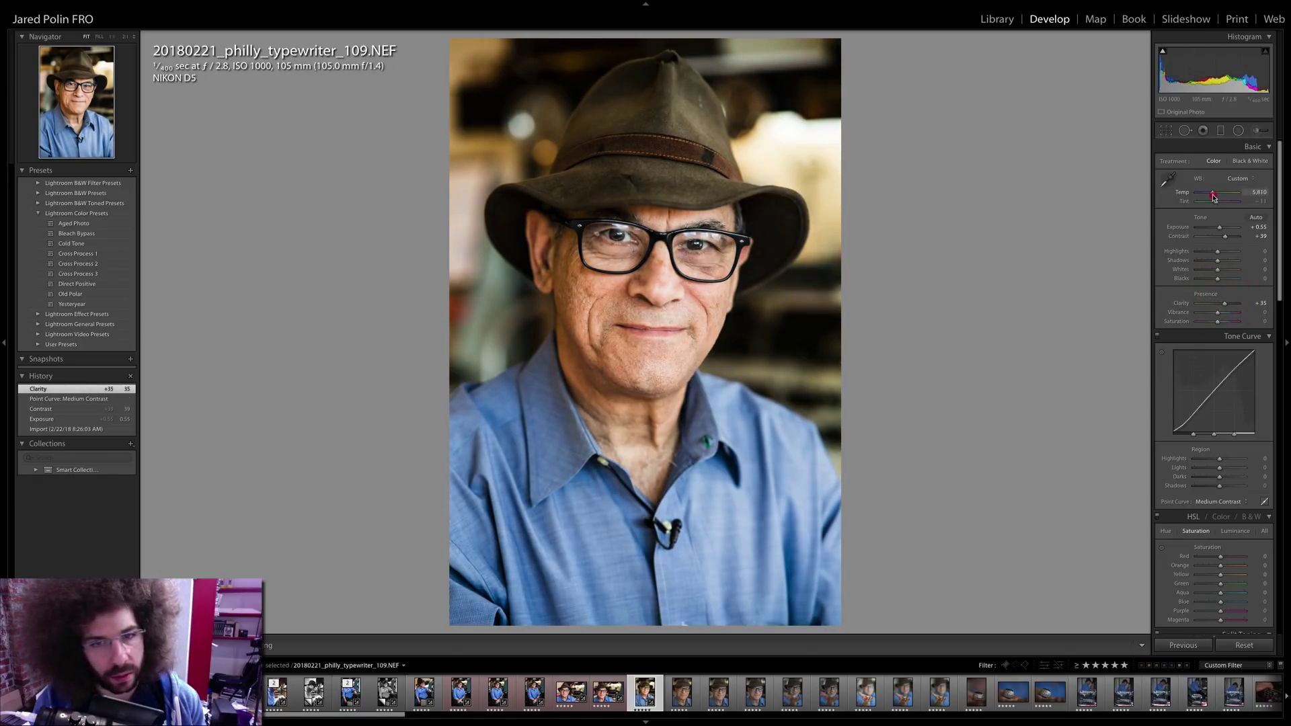
pyautogui.moveTo(1212, 197); pyautogui.dragTo(1216, 205)
pyautogui.hotkey('ctrl', 'z')
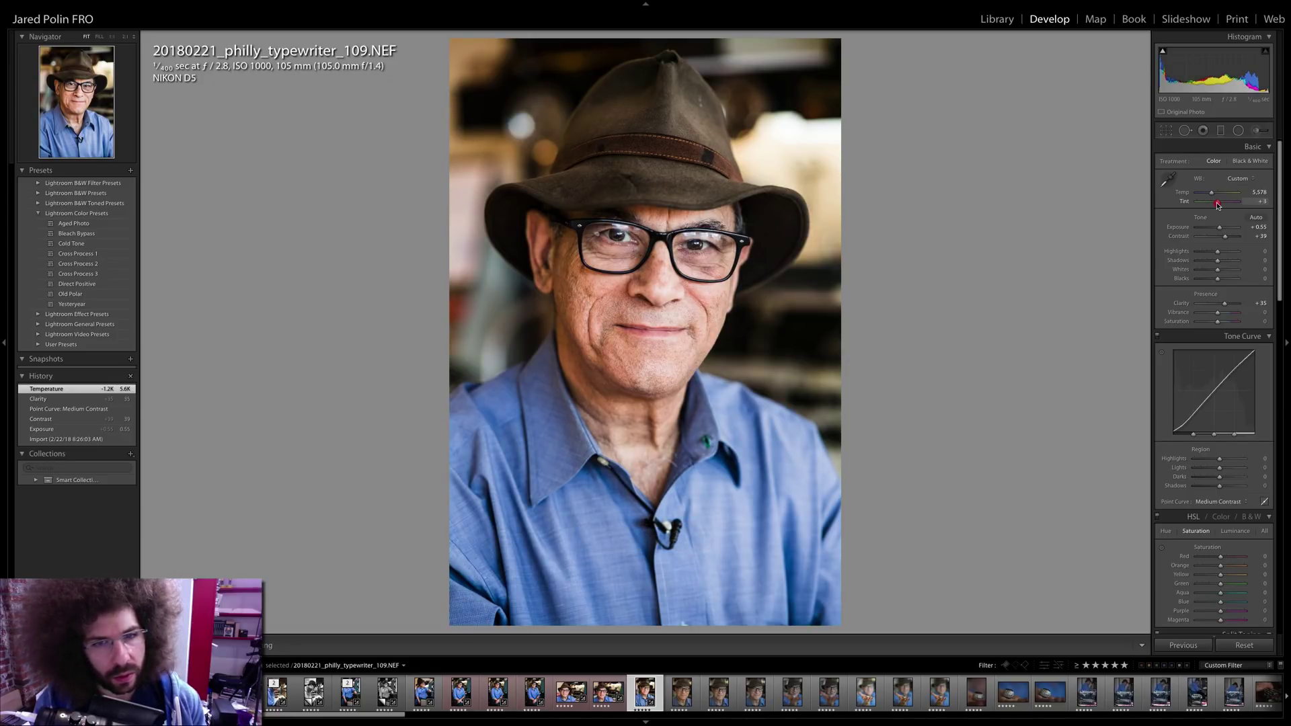
pyautogui.press('Left')
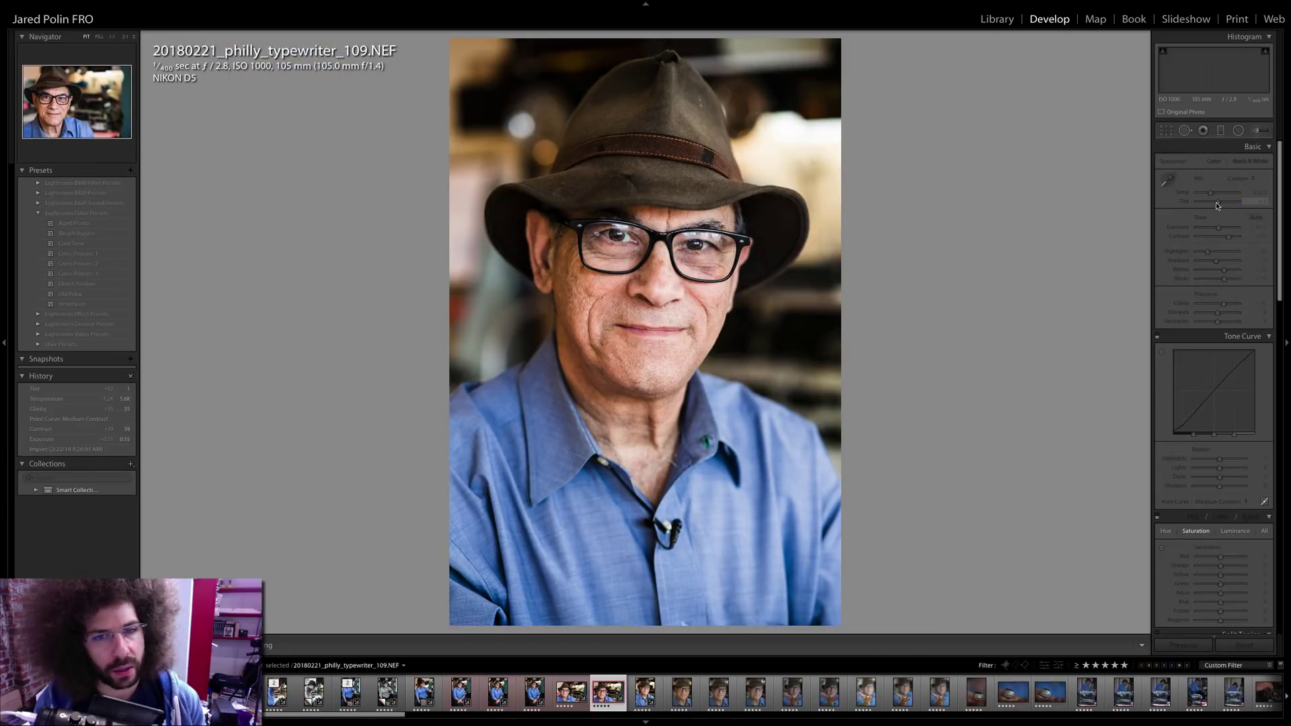
pyautogui.press('Right')
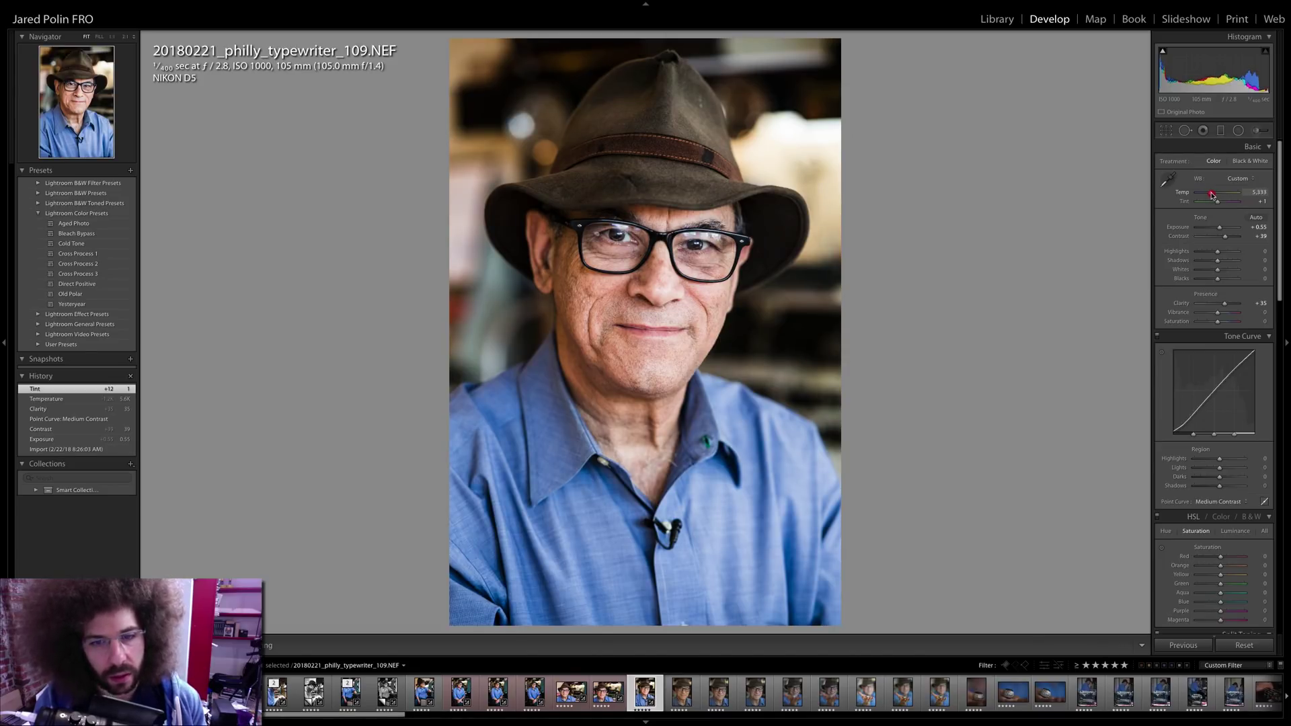
pyautogui.moveTo(1212, 195); pyautogui.dragTo(1213, 193)
pyautogui.moveTo(1220, 263)
pyautogui.mouseDown()
pyautogui.moveTo(1213, 283)
pyautogui.moveTo(1213, 255)
pyautogui.moveTo(1218, 270)
pyautogui.mouseUp()
# - Try the black-and-white treatment on photo 109, return it to color and check the face up close
pyautogui.click(1250, 160)
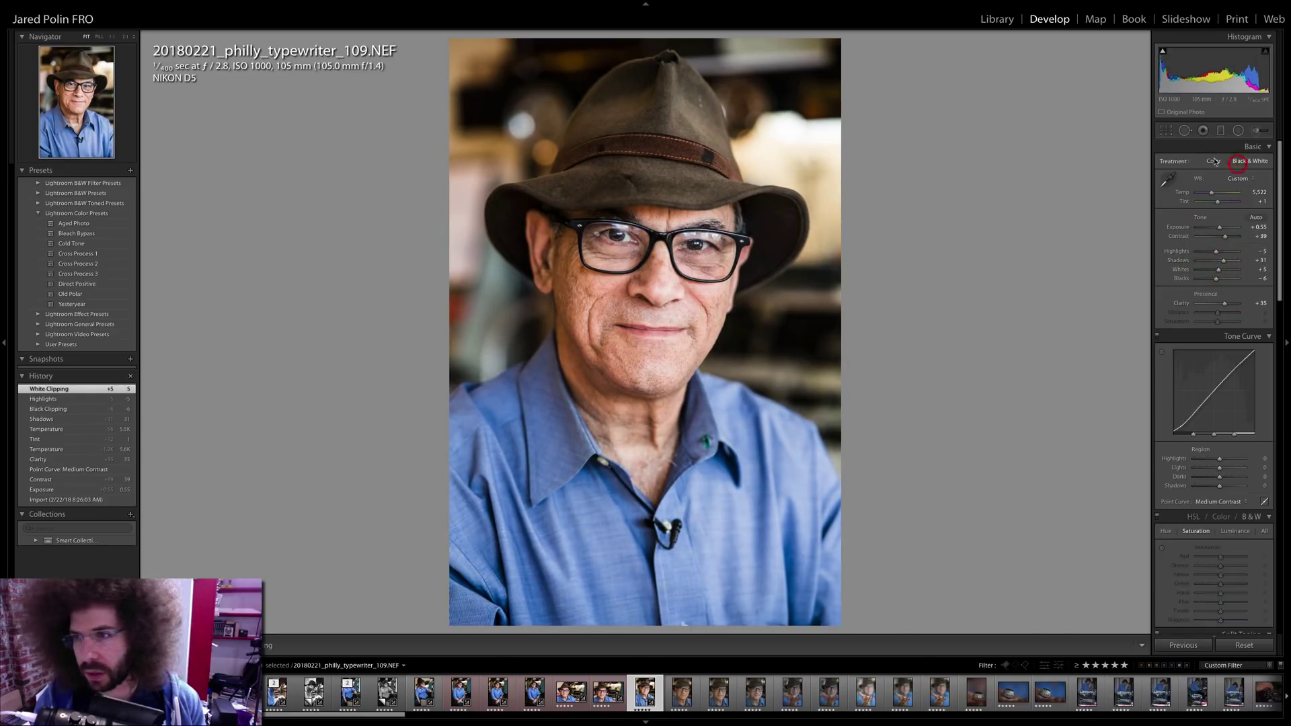
pyautogui.click(1213, 161)
pyautogui.click(651, 230)
pyautogui.rightClick(651, 237)
pyautogui.click(546, 190)
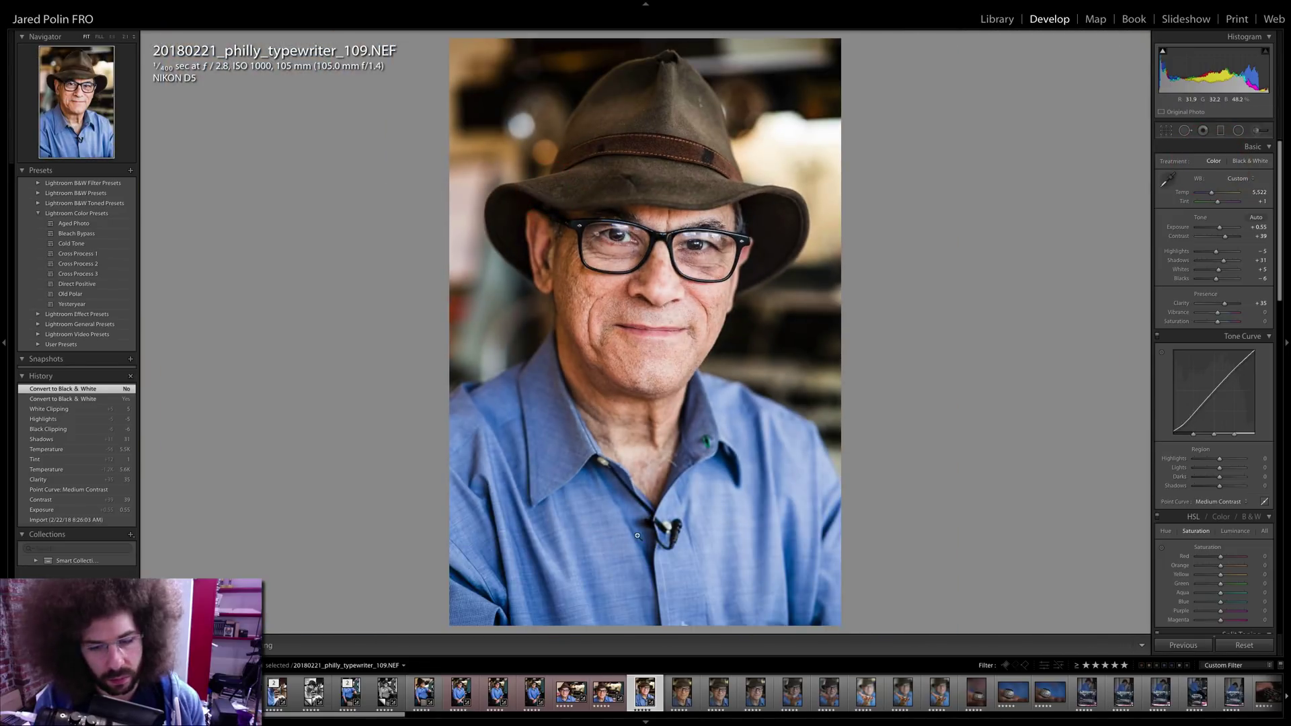
# - Sync photo 109's develop settings to photos 113, 119 and 124, and review the three close-up portraits
pyautogui.keyDown('shift'); pyautogui.click(750, 691); pyautogui.keyUp('shift')
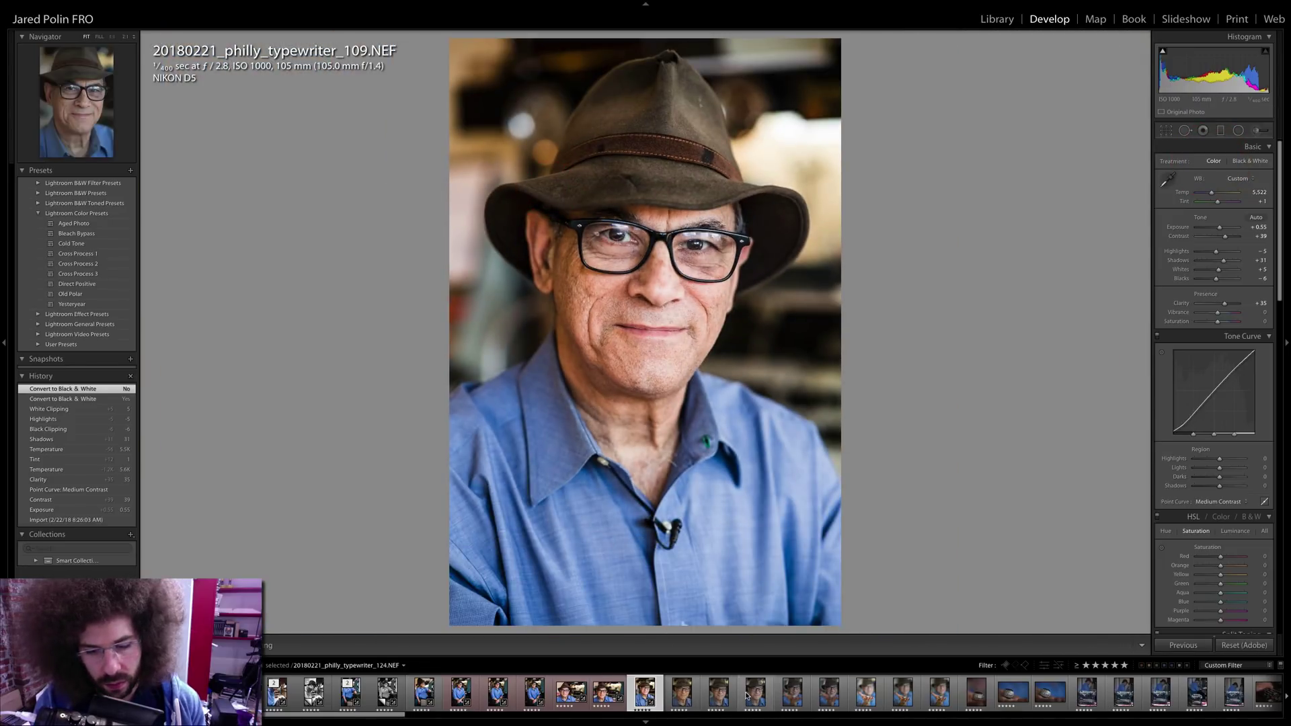
pyautogui.click(1188, 645)
pyautogui.press('Return')
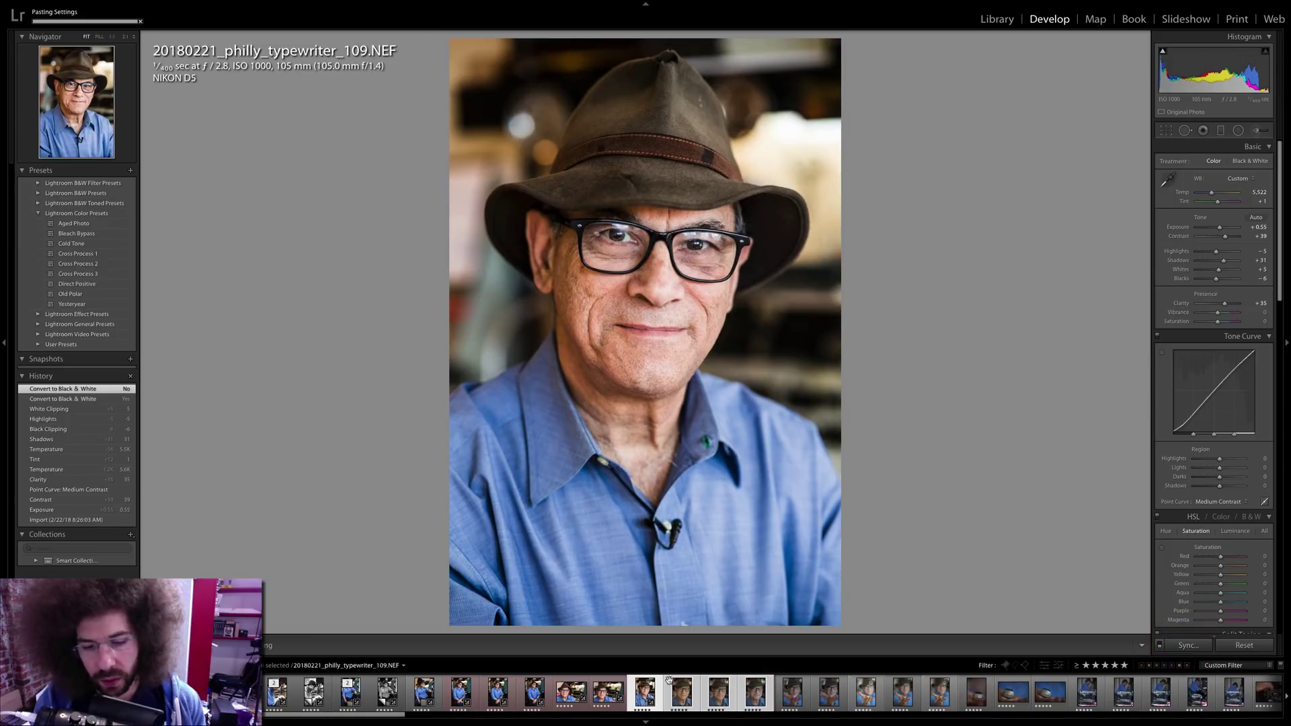
pyautogui.click(681, 693)
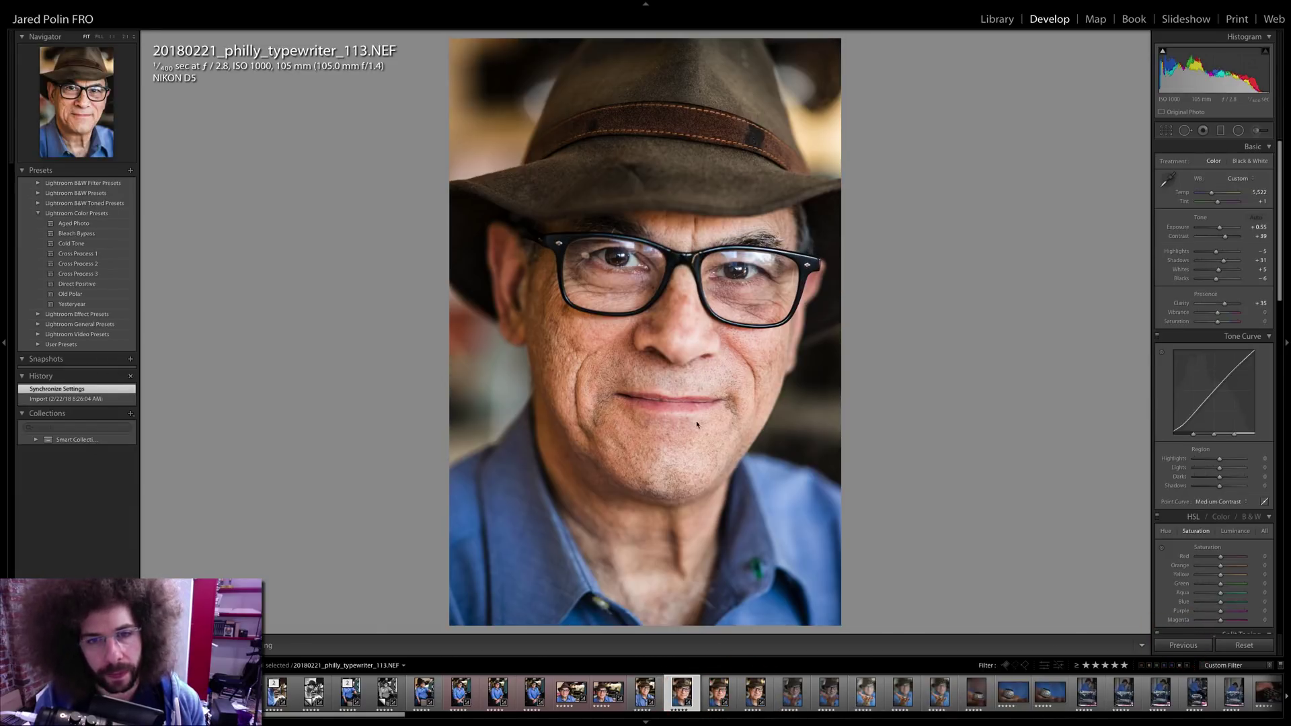
pyautogui.moveTo(735, 268); pyautogui.dragTo(702, 237)
pyautogui.press('Right')
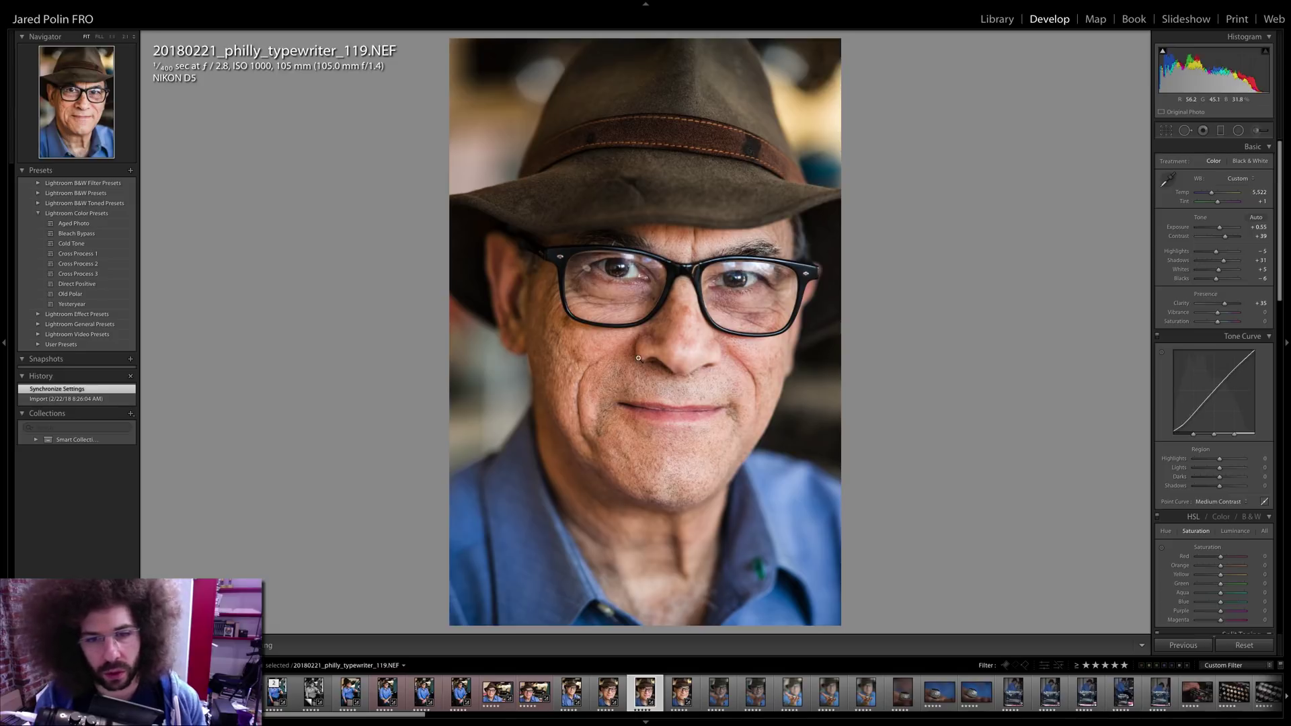
pyautogui.press('Right')
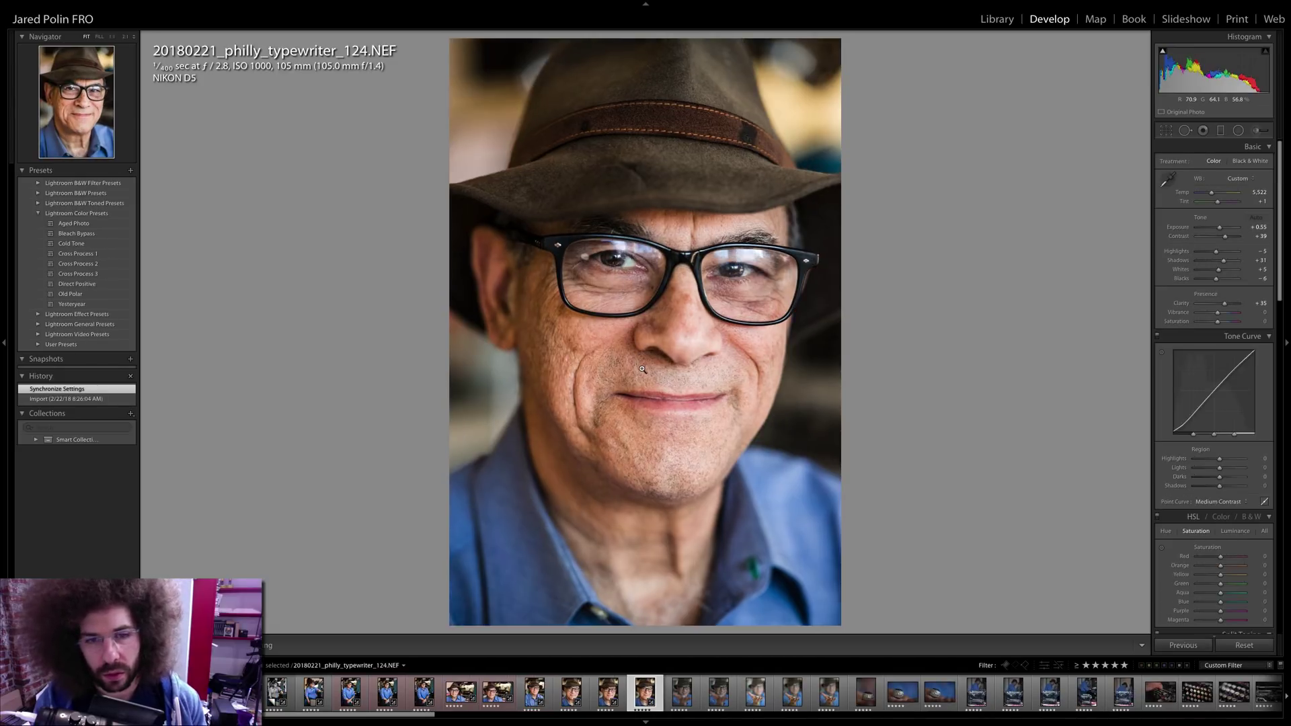
# - Sync photo 124's develop settings to the two outstretched-hand portraits, photos 133 and 136
pyautogui.press('Right')
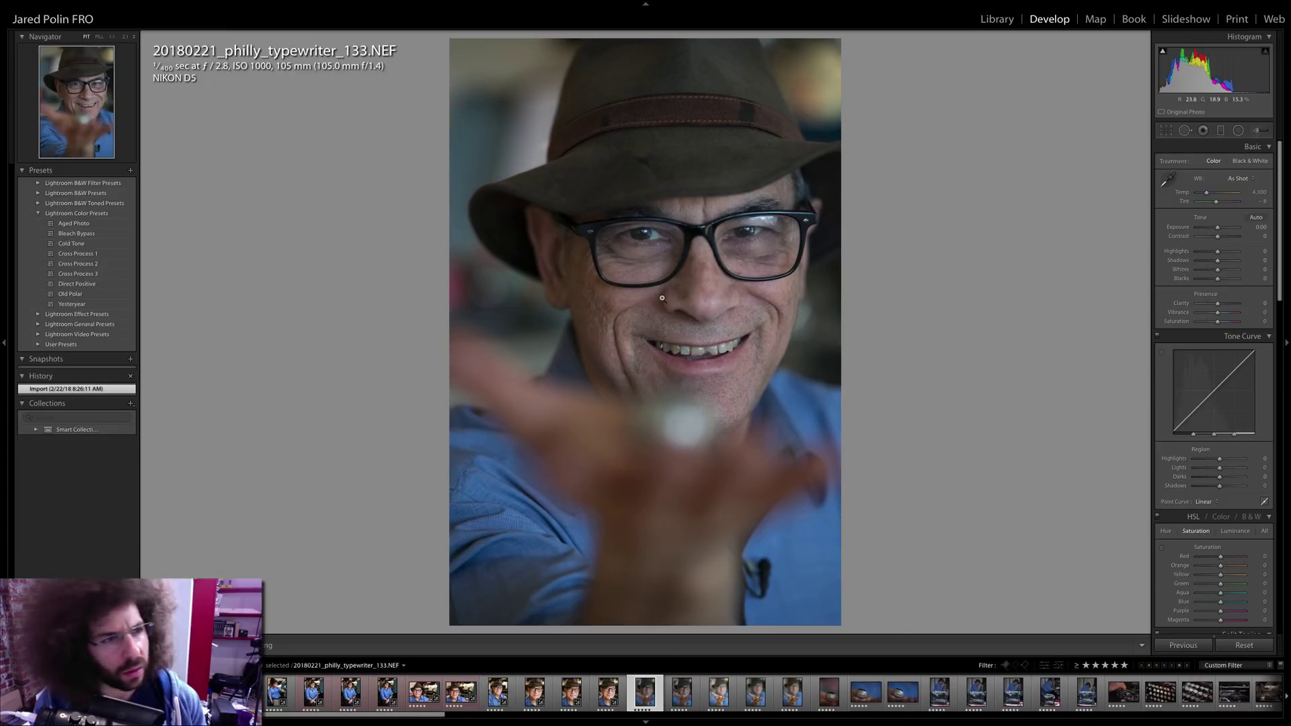
pyautogui.press('Left')
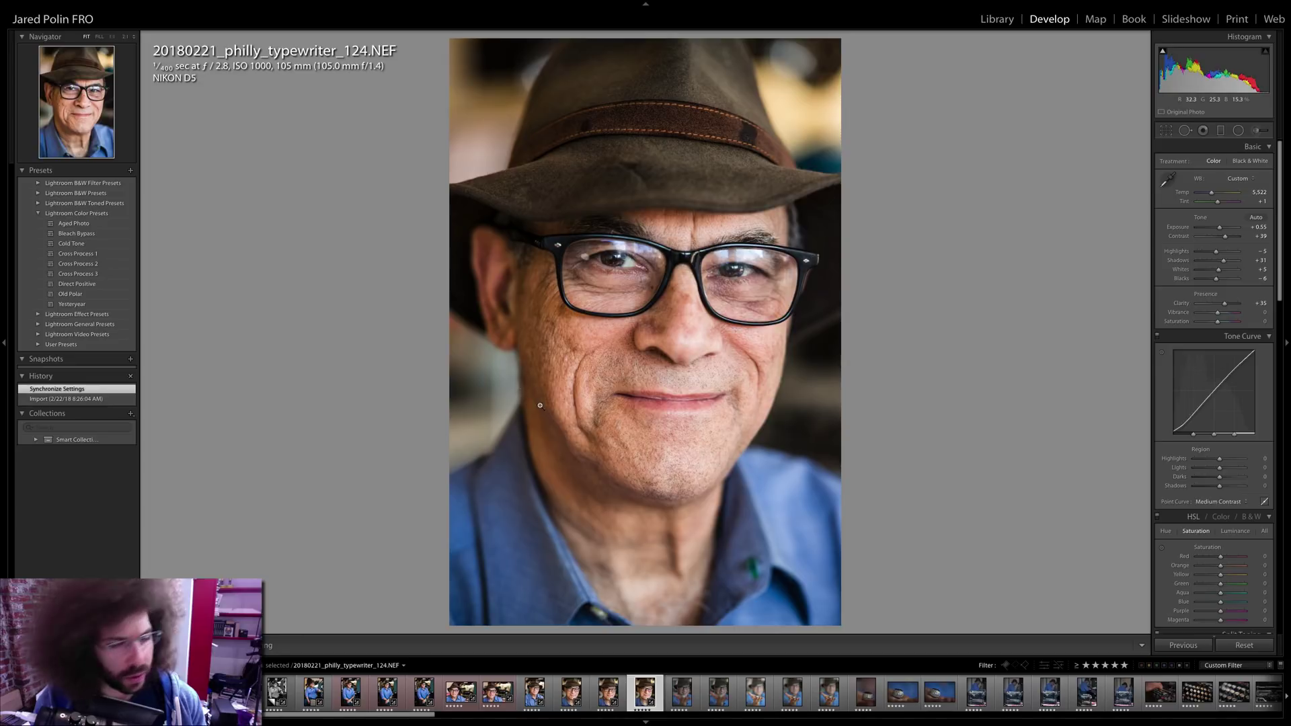
pyautogui.keyDown('super'); pyautogui.click(718, 692); pyautogui.keyUp('super')
pyautogui.click(1188, 645)
pyautogui.press('Return')
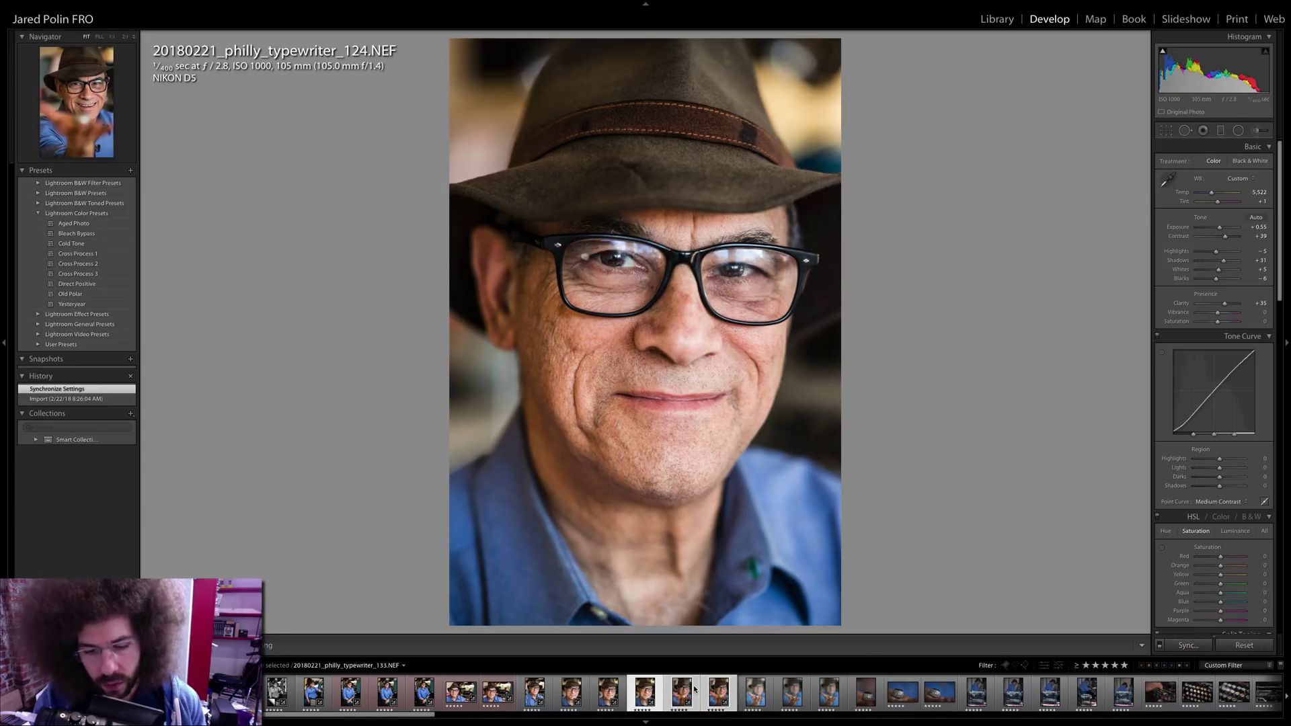
# - Display photo 133 and set its contrast to +45, whites to +33 and temperature to 5,499
pyautogui.click(697, 690)
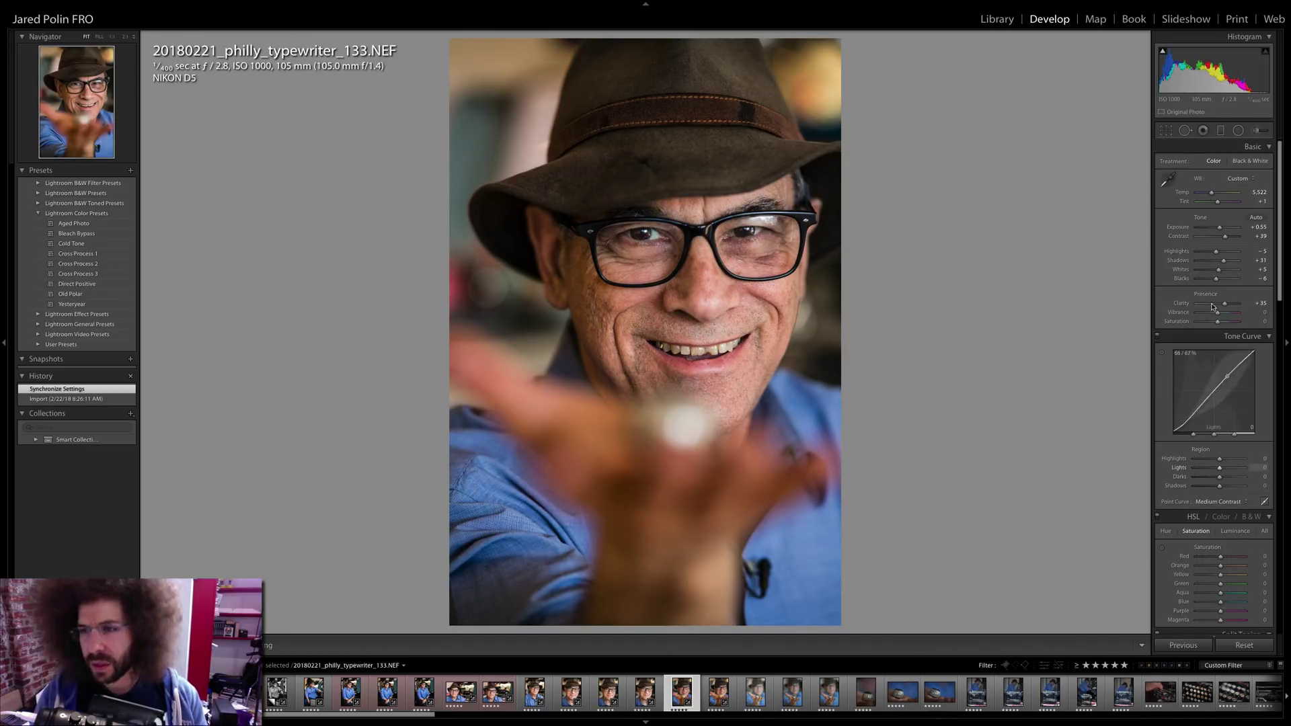
pyautogui.moveTo(1222, 240); pyautogui.dragTo(1225, 271)
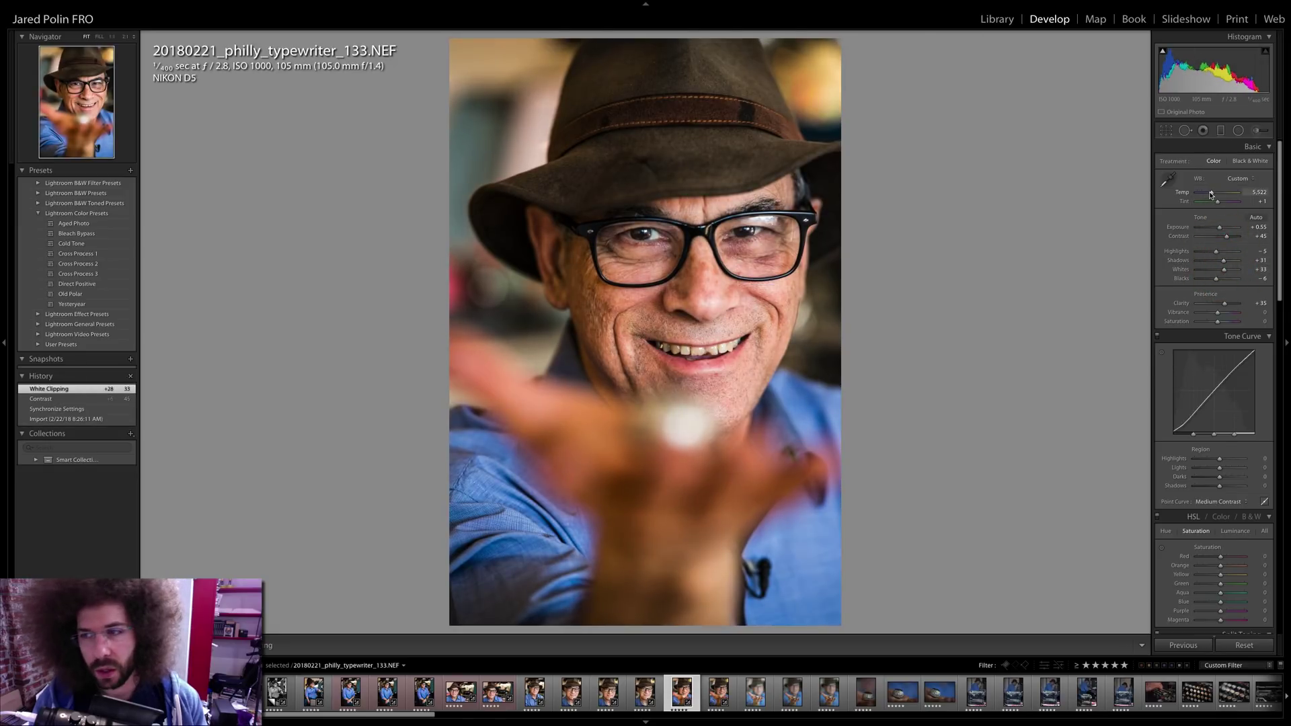
pyautogui.moveTo(1211, 195); pyautogui.dragTo(1211, 194)
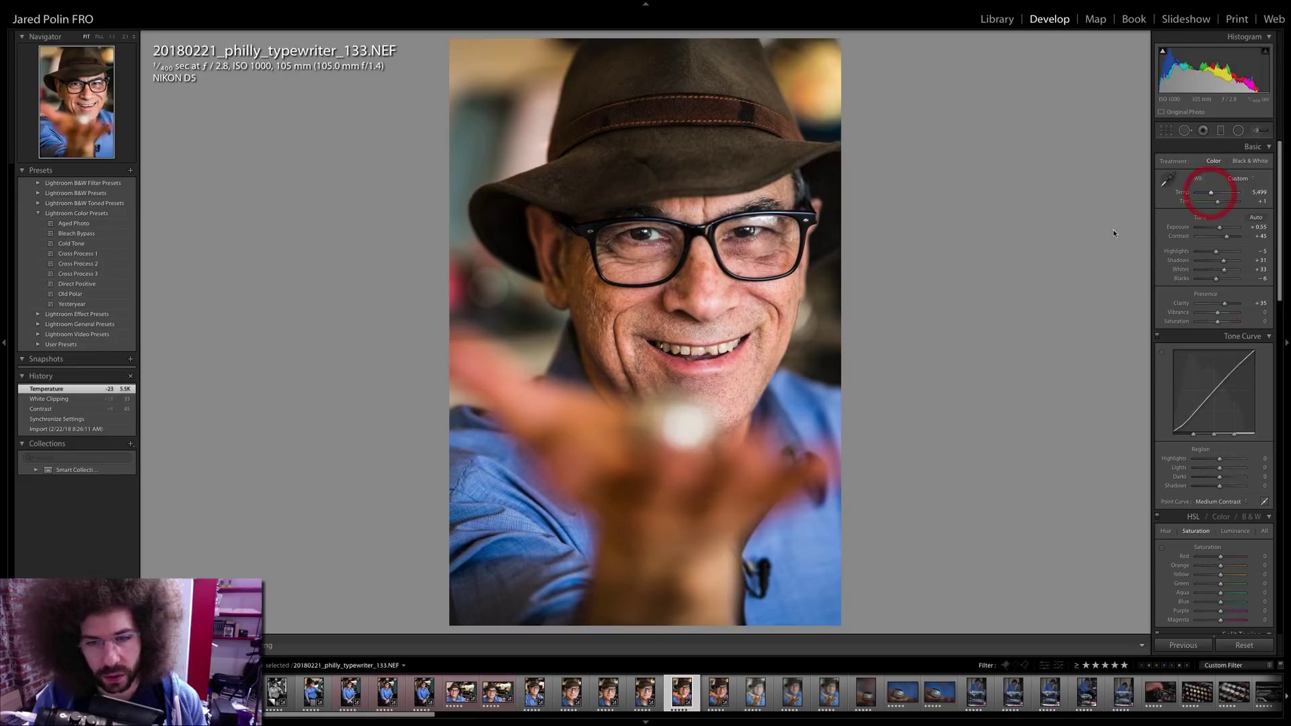
# - Sync photo 133's updated develop settings to photo 136, and display photo 136
pyautogui.keyDown('ctrl'); pyautogui.click(718, 691); pyautogui.keyUp('ctrl')
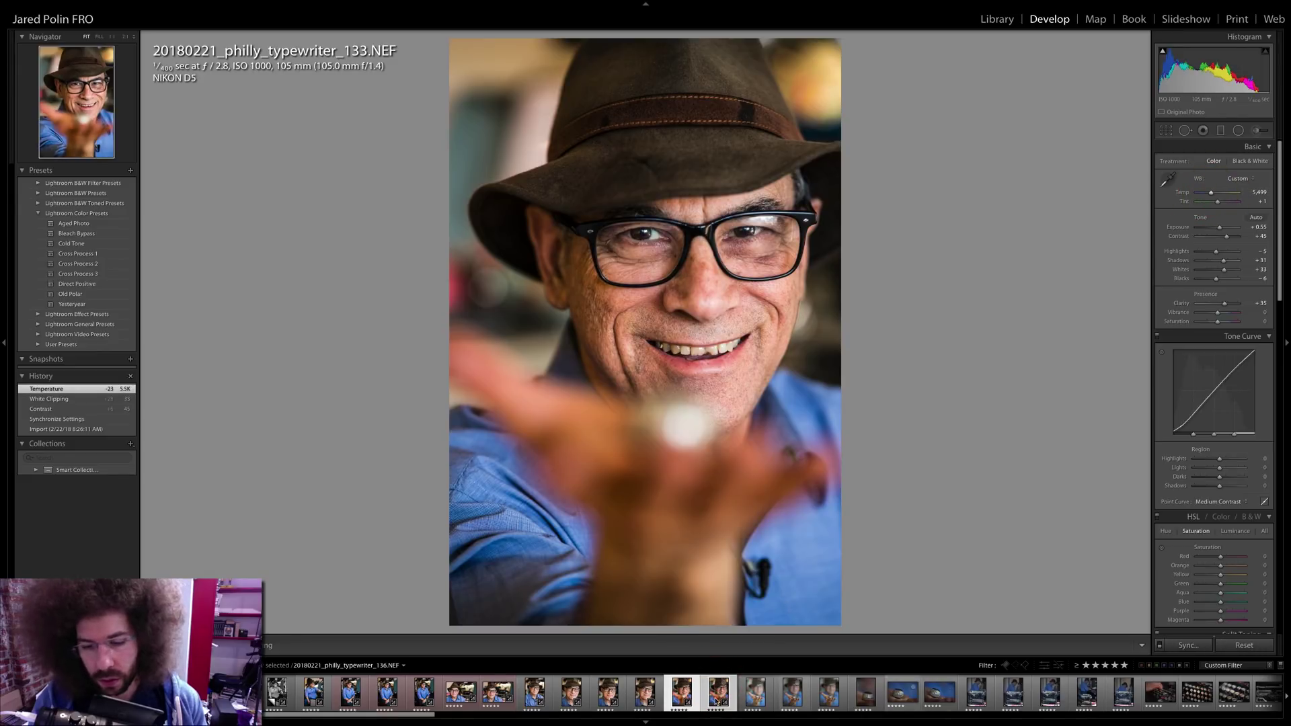
pyautogui.click(1188, 645)
pyautogui.press('Return')
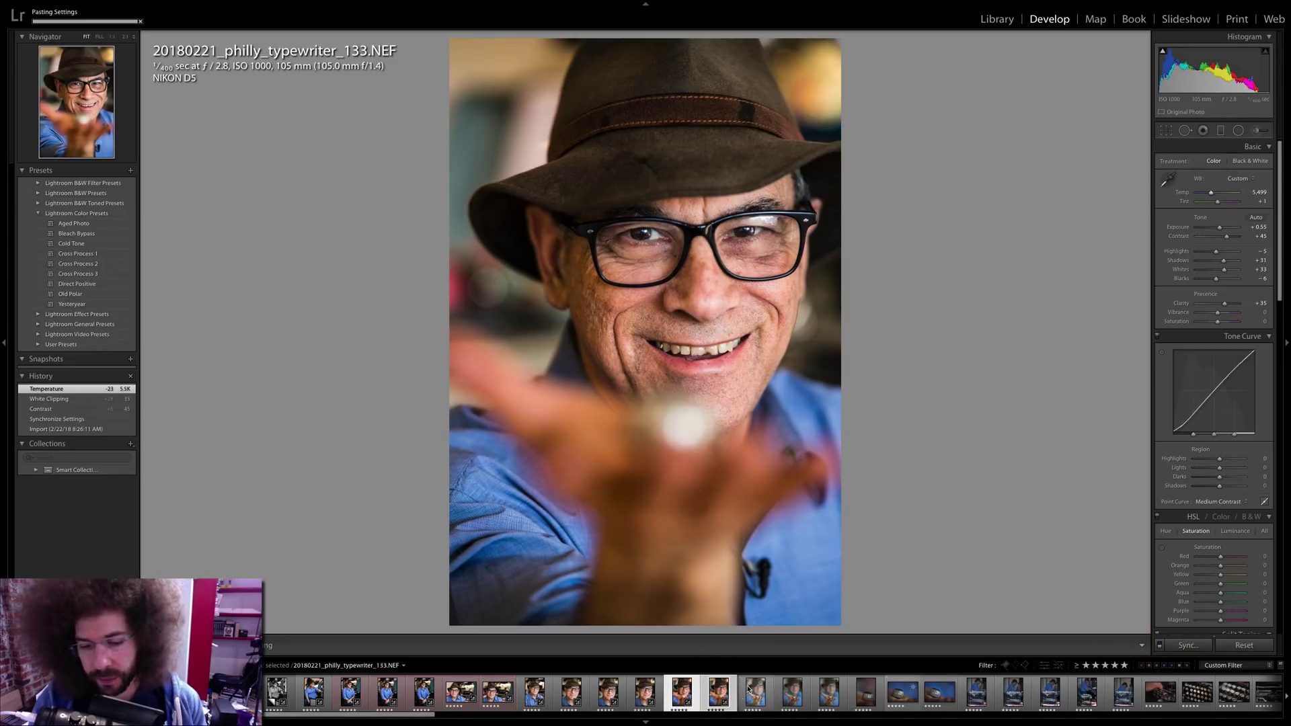
pyautogui.click(730, 696)
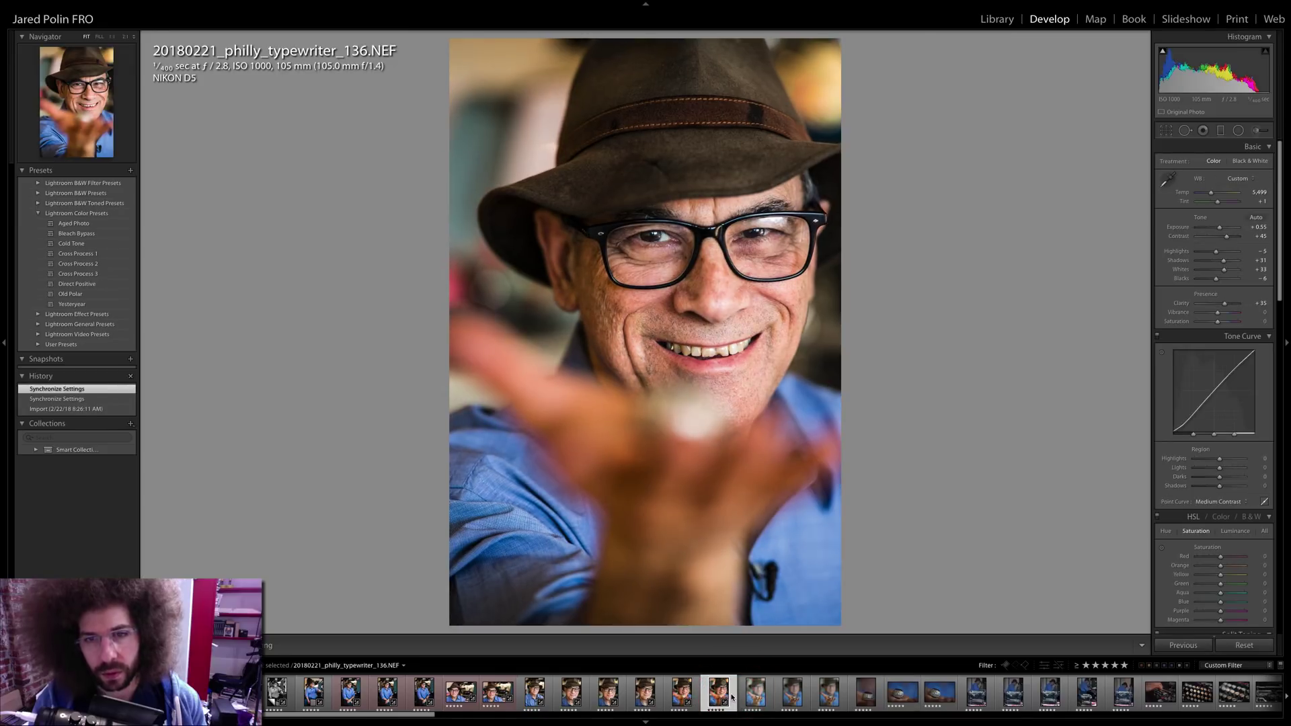
# - Compare photos 133 and 136, set photo 133's rating to 0 and label photo 136 red
pyautogui.click(682, 692)
pyautogui.press('Right')
pyautogui.press('Left')
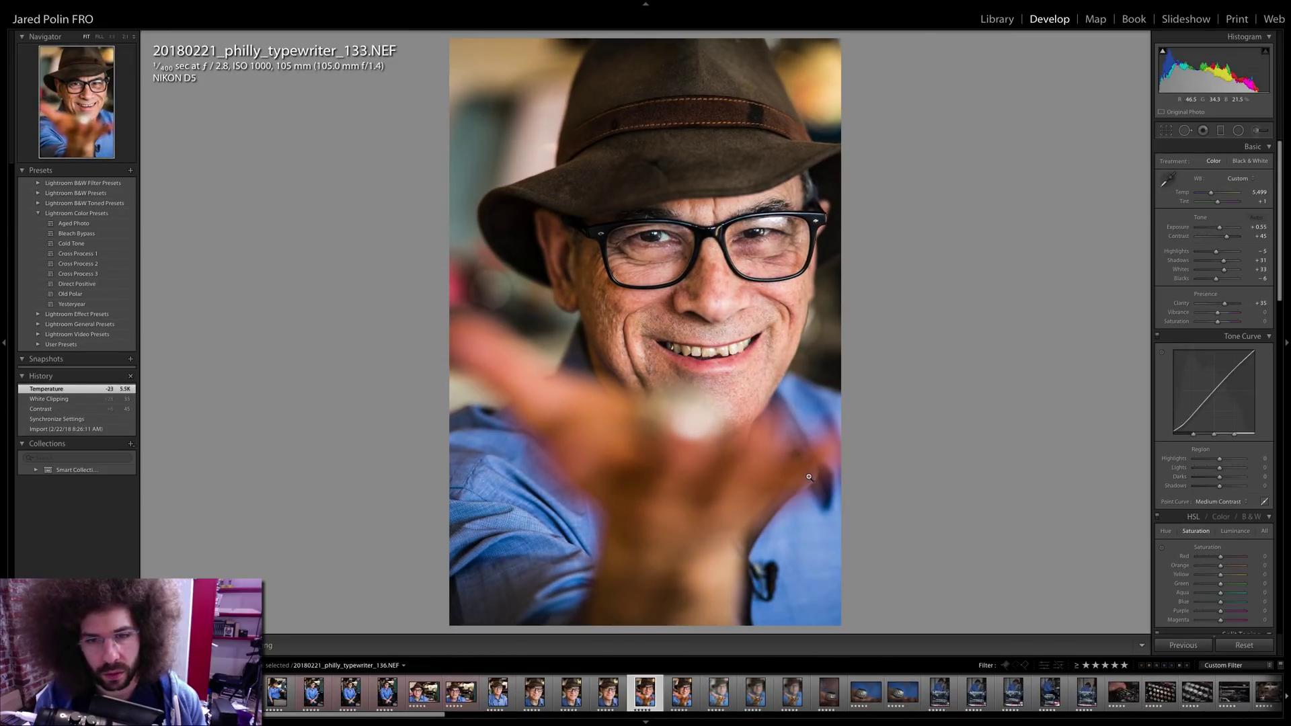
pyautogui.press('0')
pyautogui.press('Right')
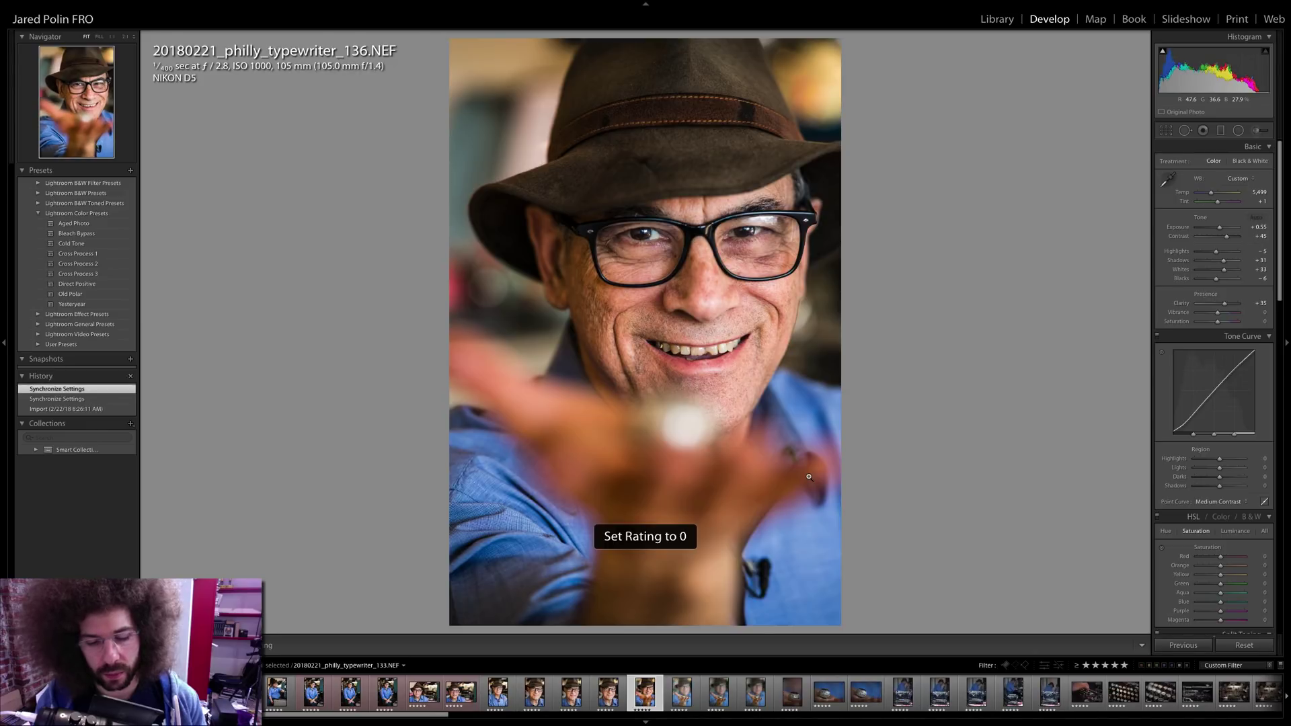
pyautogui.press('6')
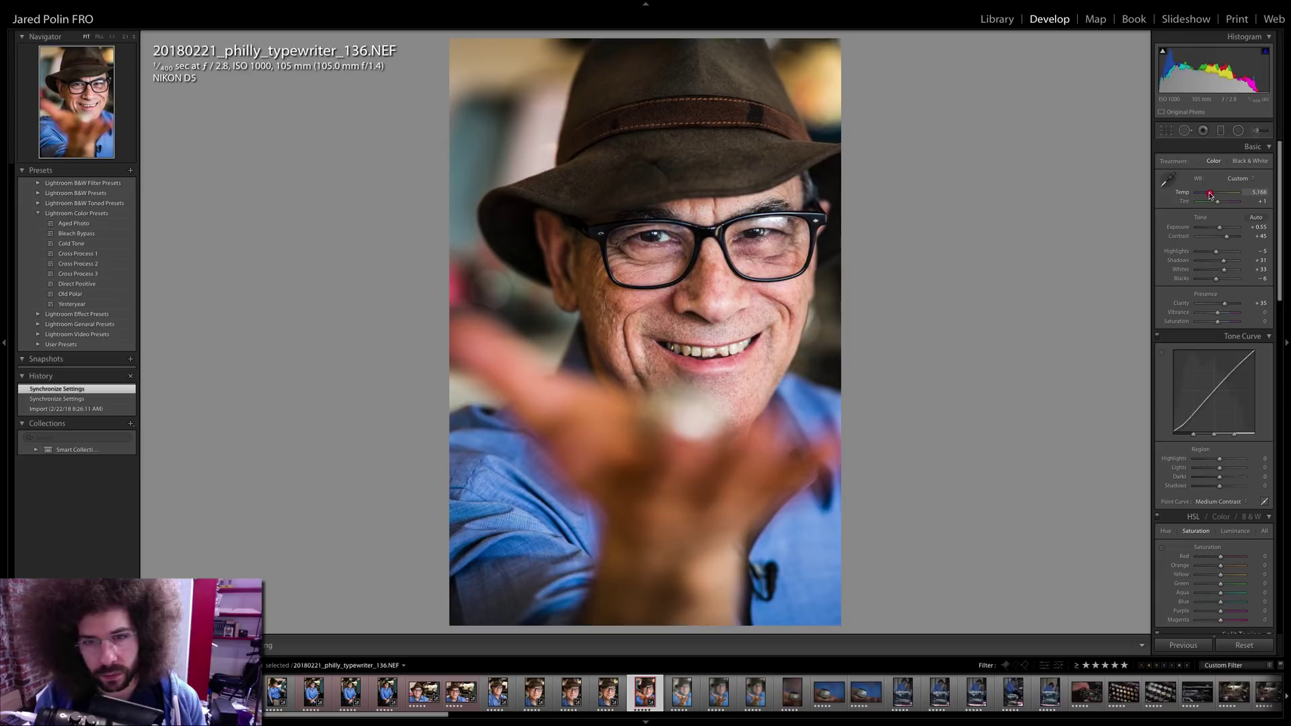
# - Edit photo 141 with a Medium Contrast point curve, clarity +26, shadows +37 and blacks -24, lowering its exposure and raising its contrast
pyautogui.press('Right')
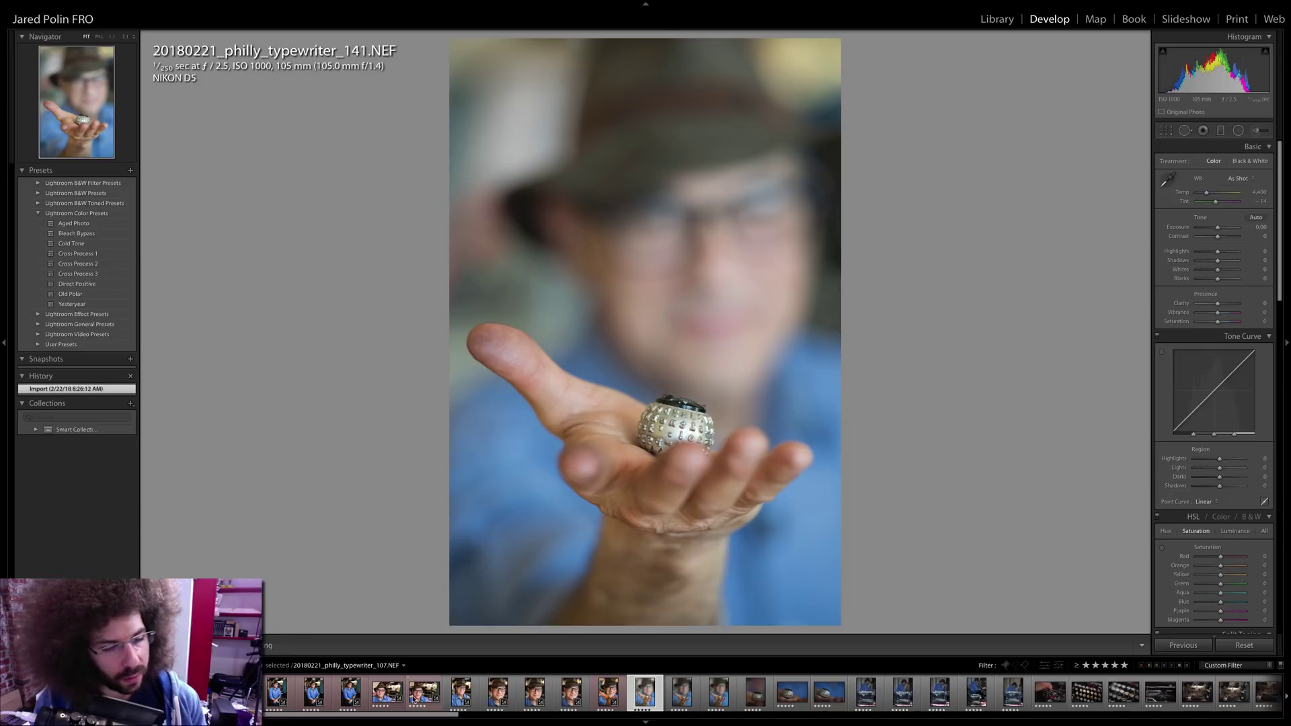
pyautogui.scroll(5, 403, 696)
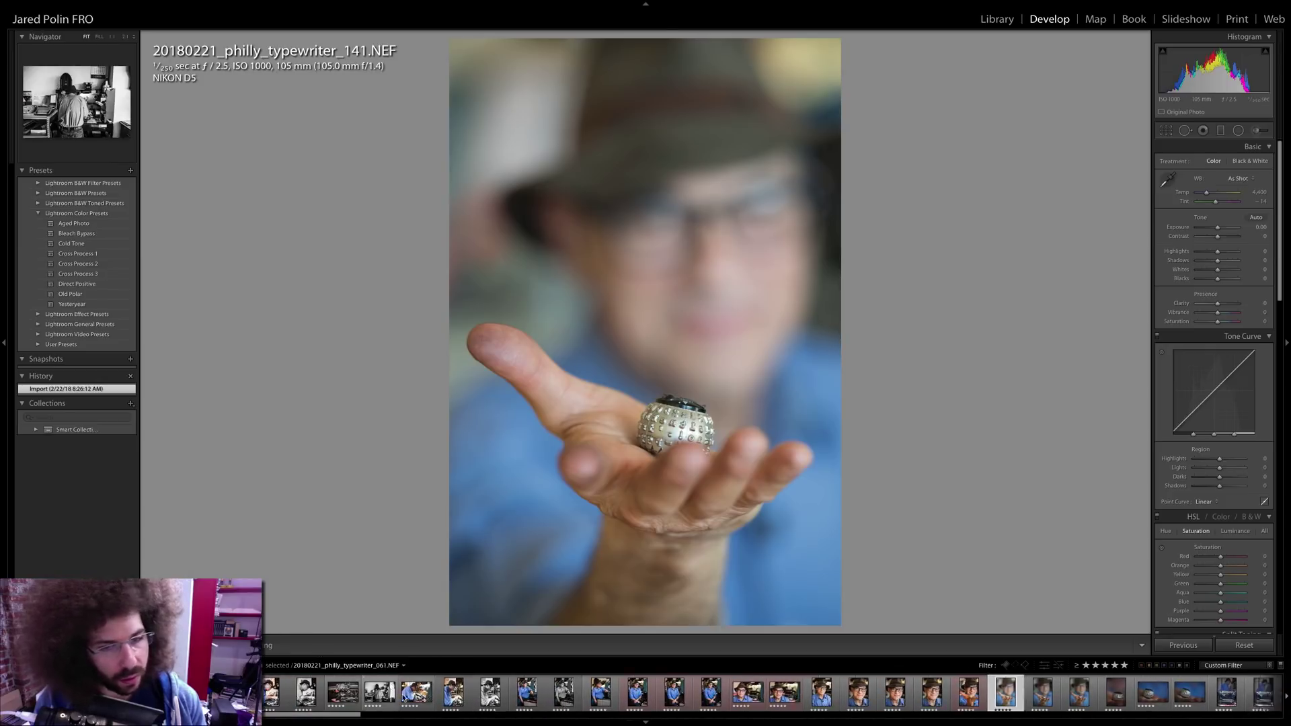
pyautogui.scroll(-5, 403, 695)
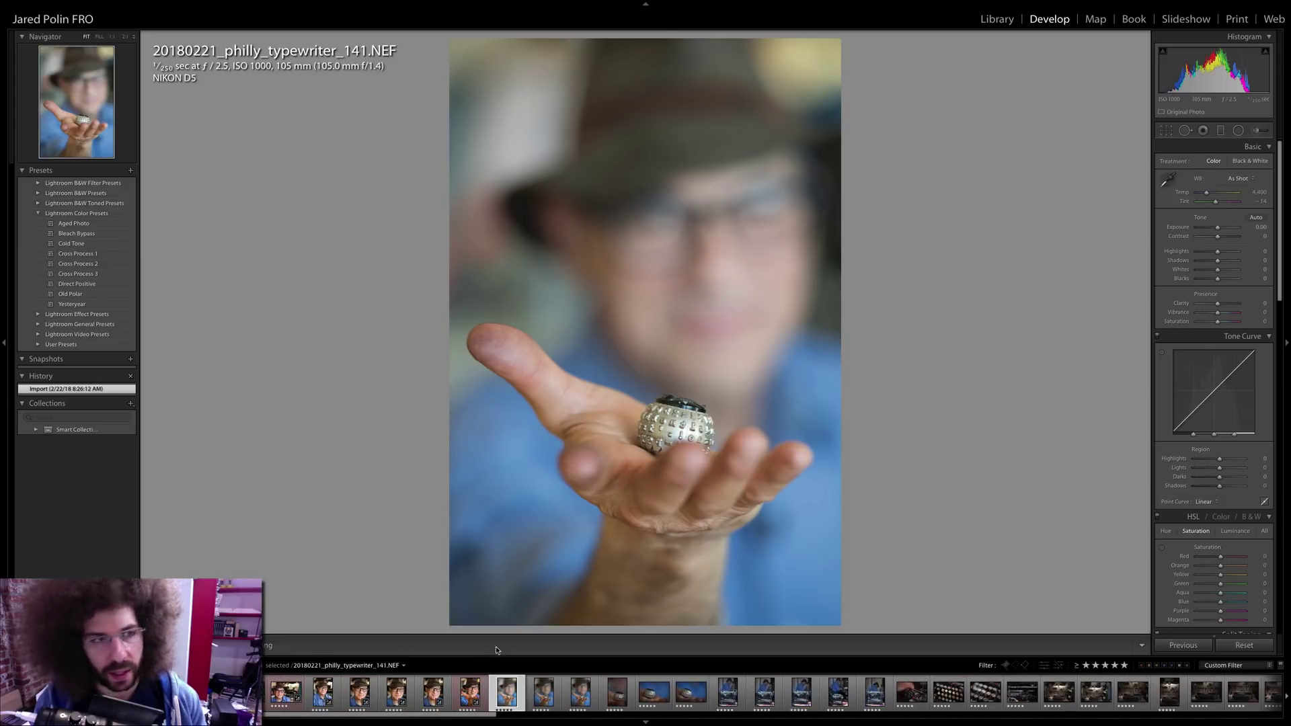
pyautogui.moveTo(1216, 227); pyautogui.dragTo(1227, 236)
pyautogui.click(1209, 502)
pyautogui.click(1217, 511)
pyautogui.moveTo(1217, 303); pyautogui.dragTo(1231, 237)
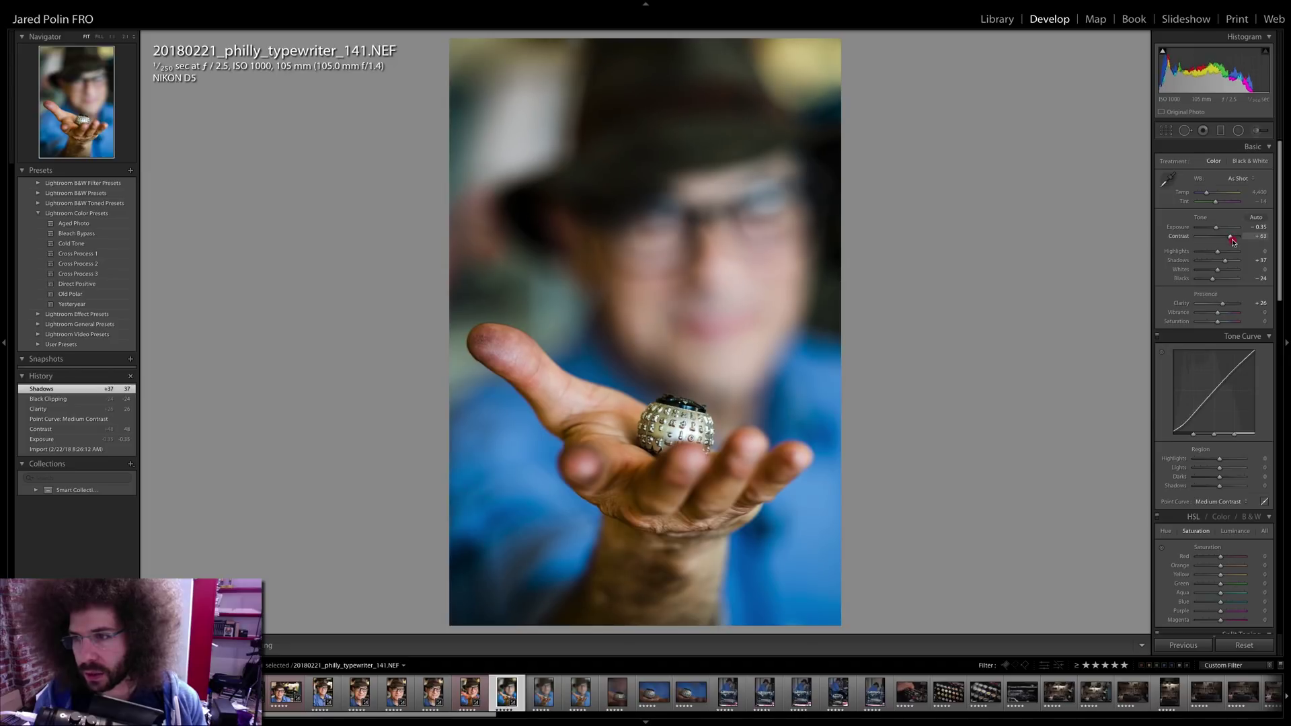
# - Set photo 141's temperature to 4,382, tint to -11, exposure to -0.60, contrast to +73 and highlights to +32, and check the type ball up close
pyautogui.moveTo(1206, 195); pyautogui.dragTo(1233, 238)
pyautogui.click(1233, 237)
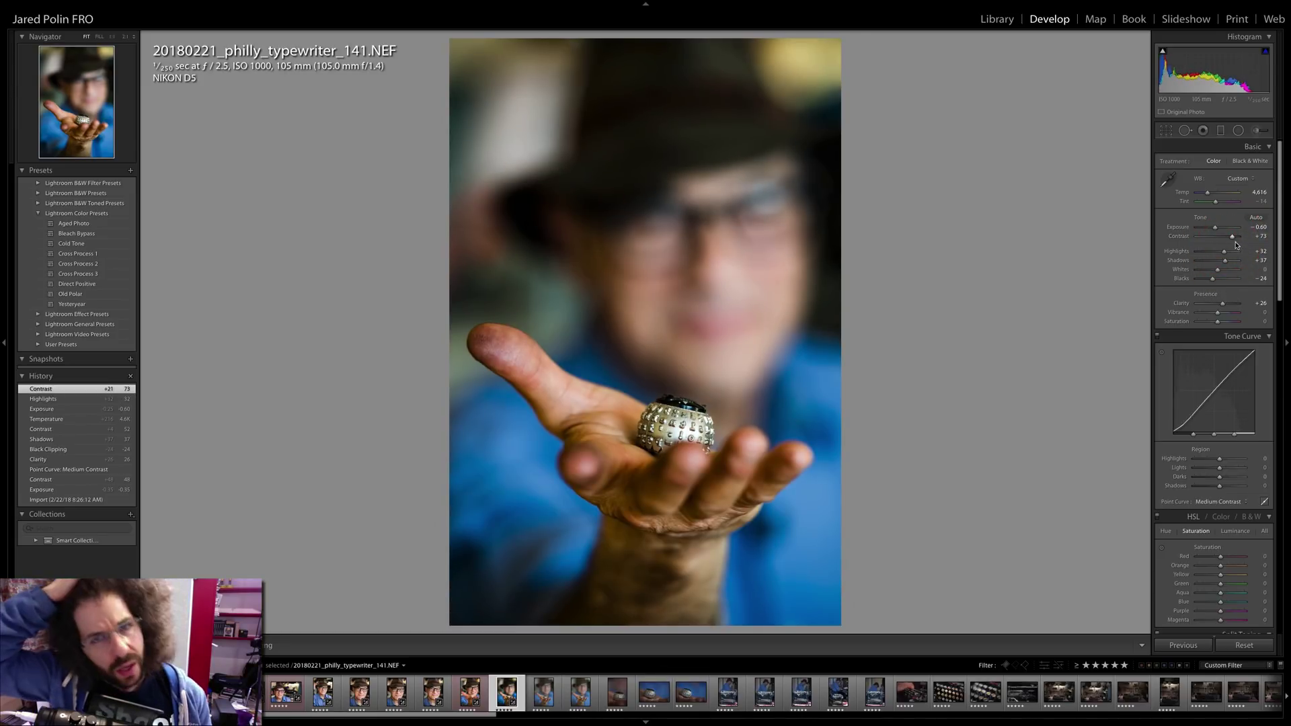
pyautogui.moveTo(1209, 194); pyautogui.dragTo(1216, 204)
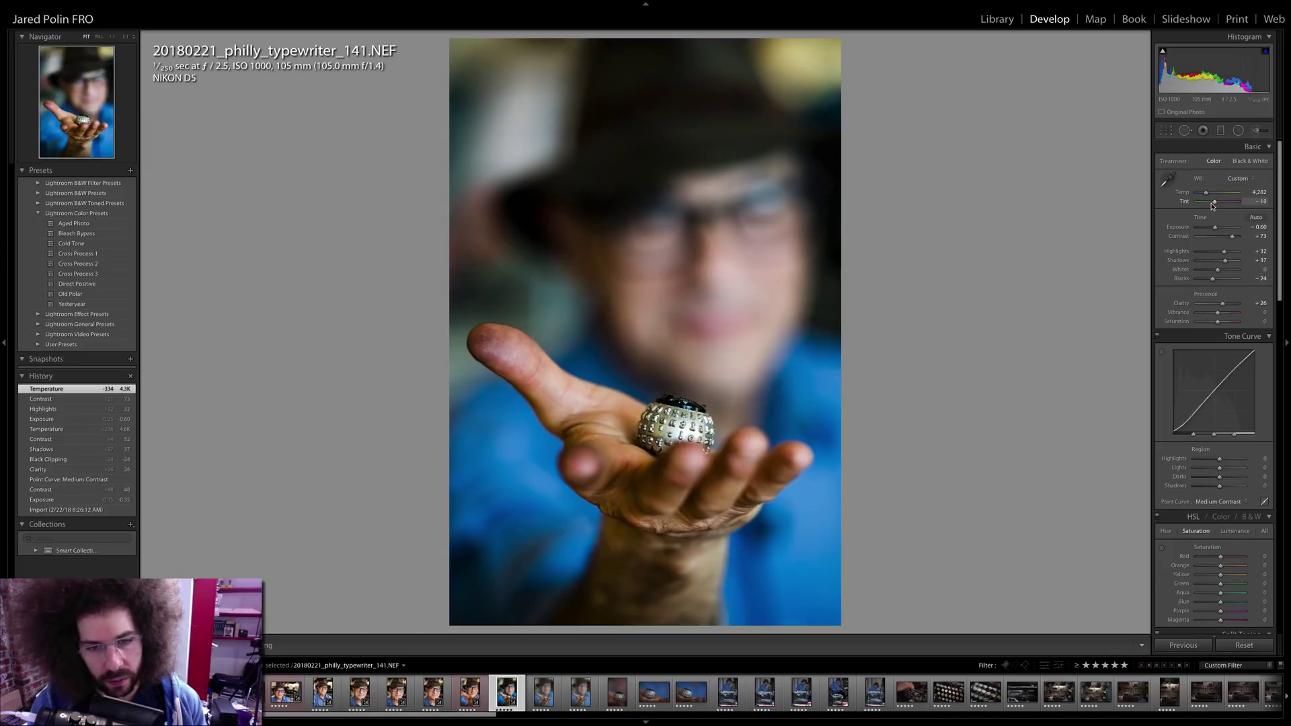
pyautogui.moveTo(1214, 206); pyautogui.dragTo(1207, 196)
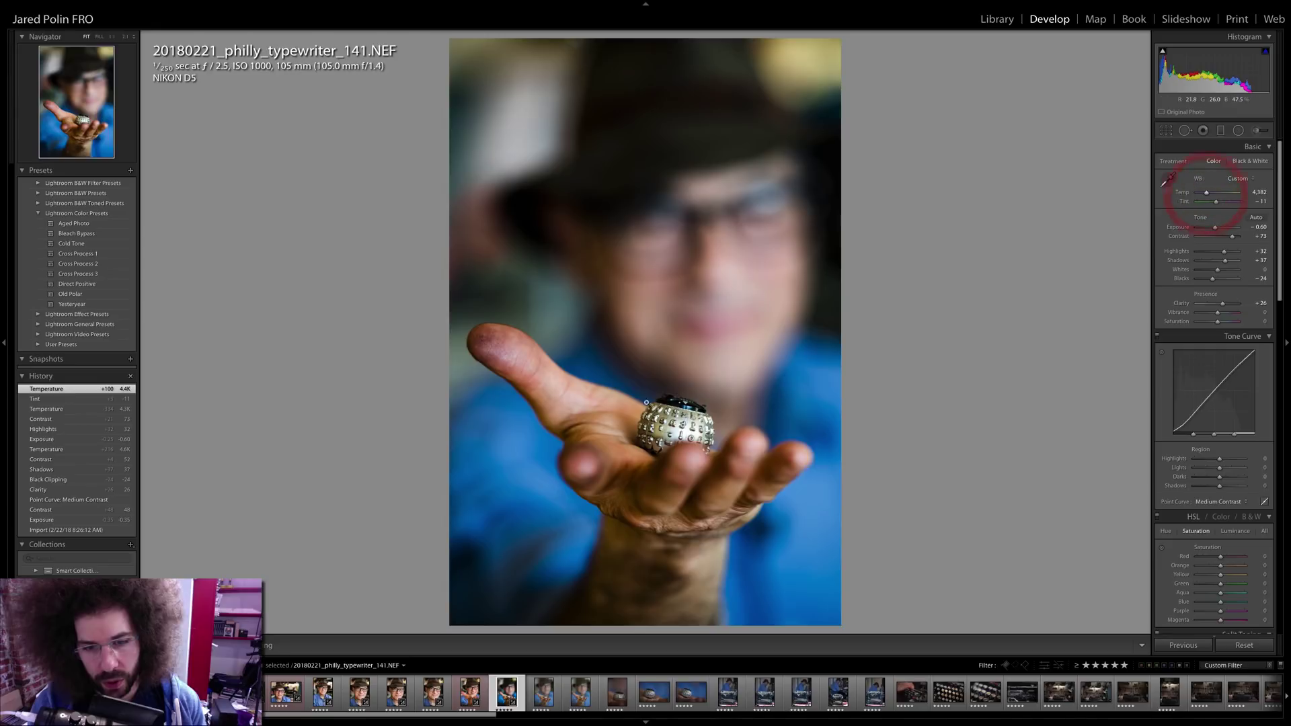
pyautogui.click(691, 426)
pyautogui.rightClick(682, 400)
pyautogui.press('Escape')
pyautogui.click(675, 395)
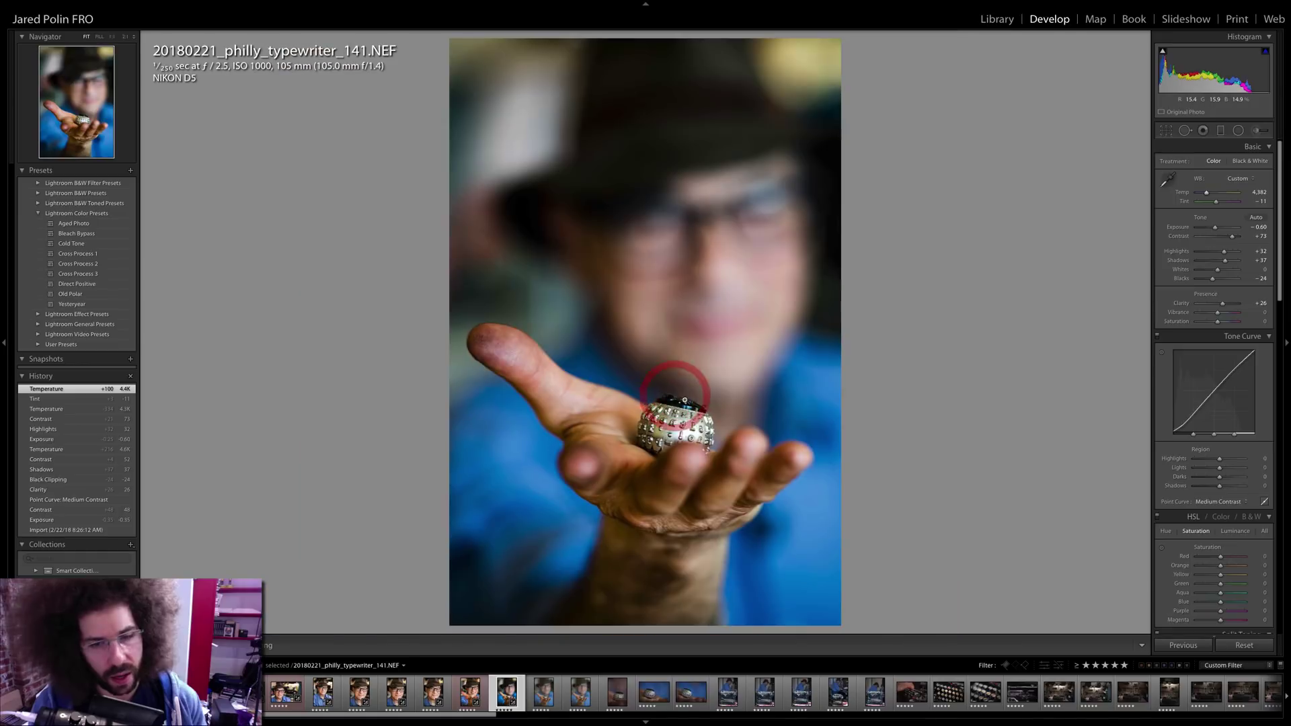
# - Sync photo 141's develop settings to the next two photos, and compare photo 144 with photo 141
pyautogui.keyDown('shift'); pyautogui.click(584, 698); pyautogui.keyUp('shift')
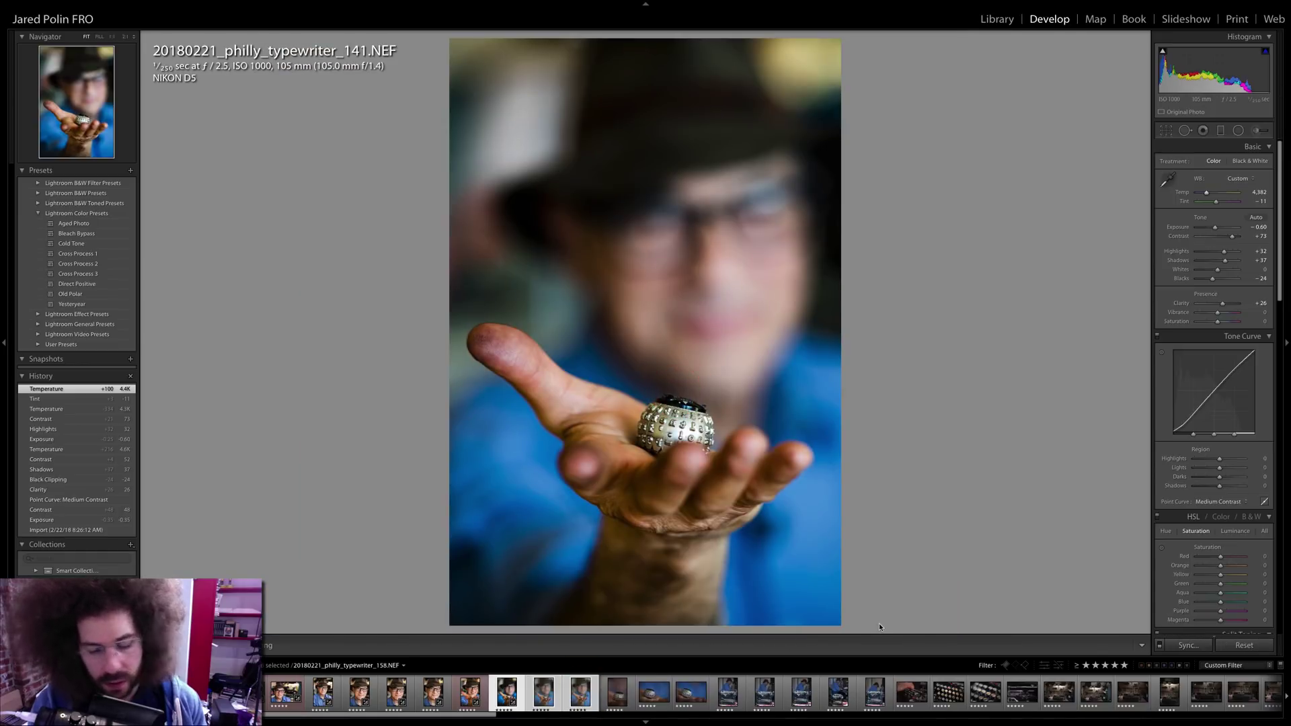
pyautogui.click(1188, 644)
pyautogui.press('Return')
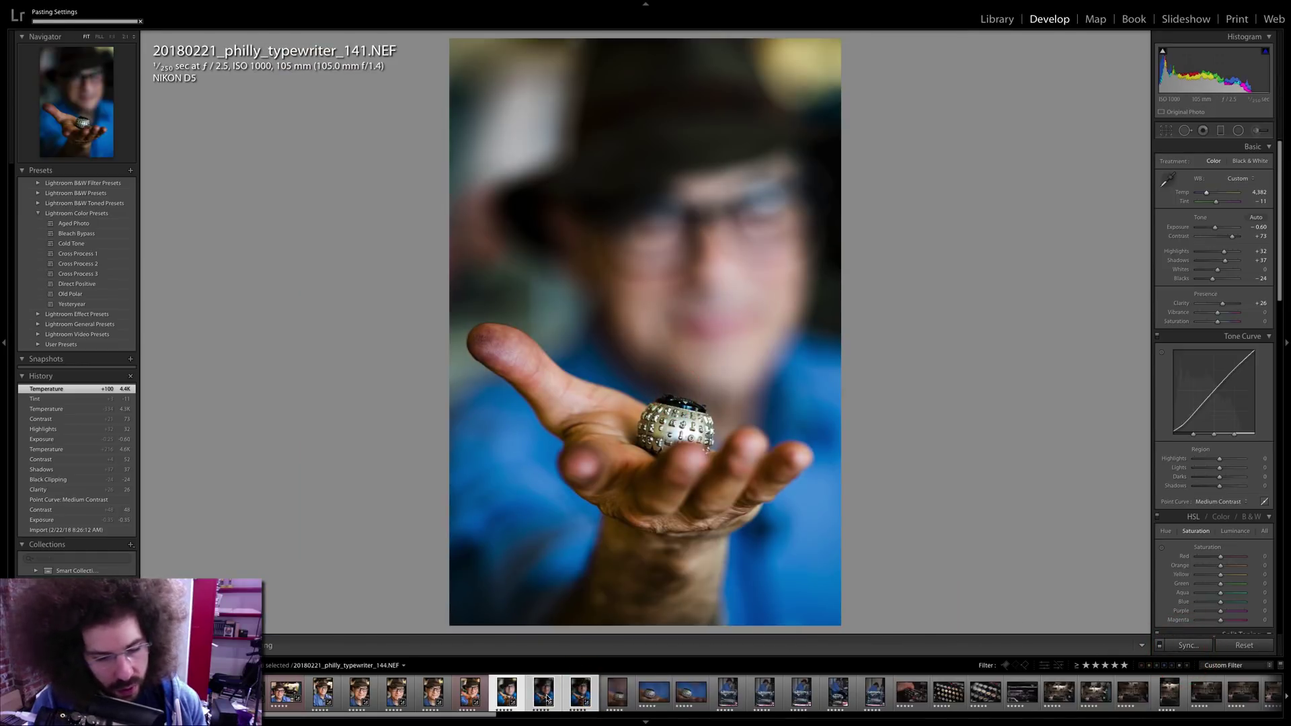
pyautogui.click(548, 697)
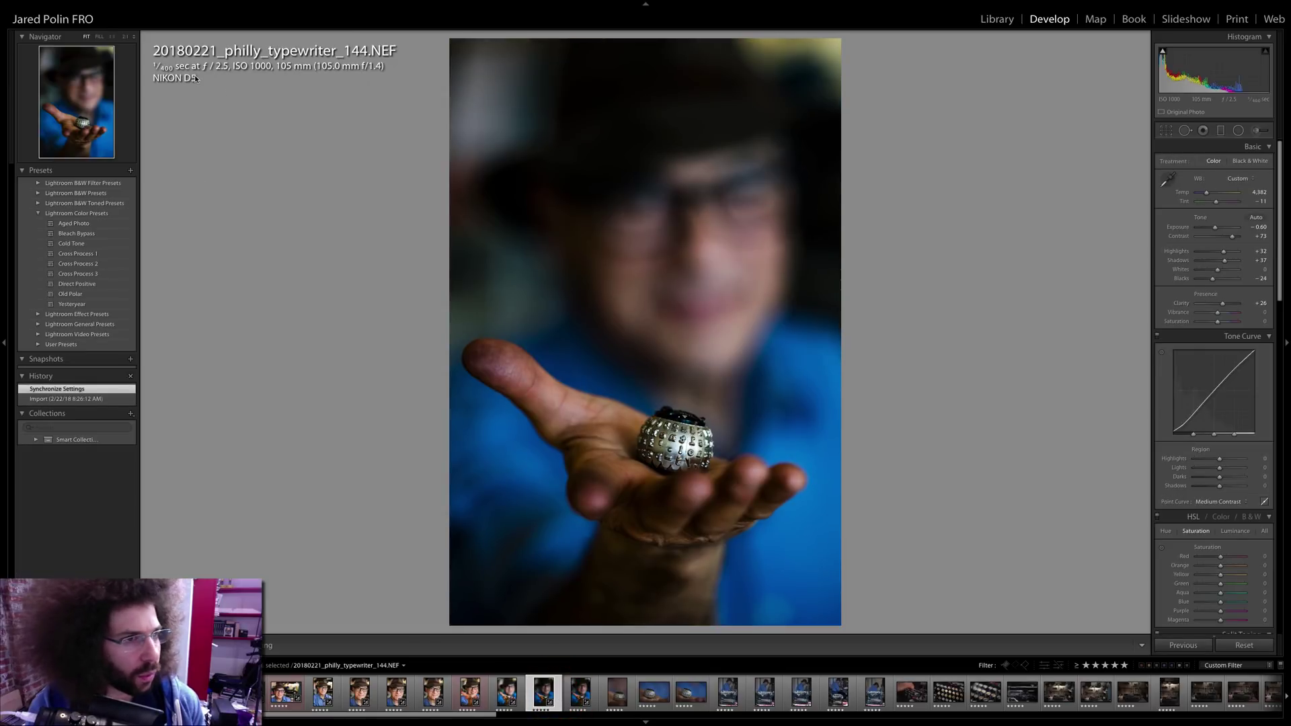
pyautogui.press('Left')
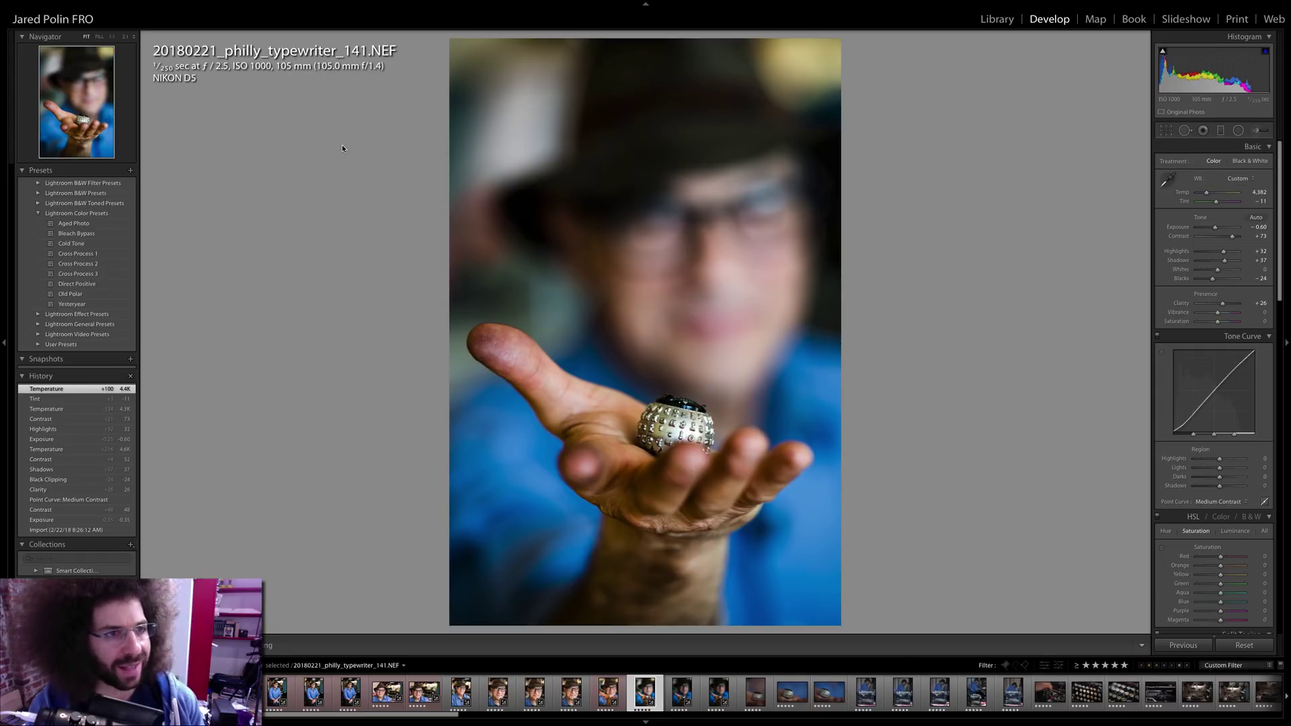
# - Compare photos 141 and 144, and set photo 144's exposure to +0.15
pyautogui.press('Right')
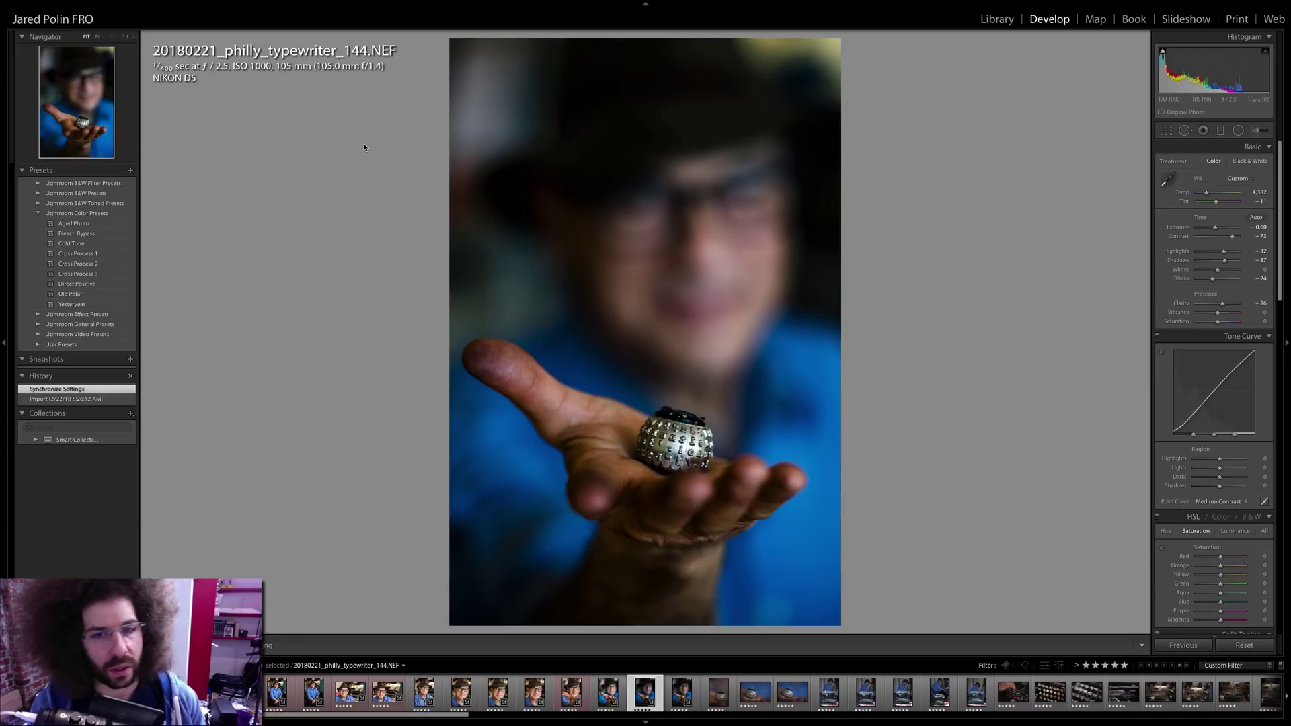
pyautogui.press('Left')
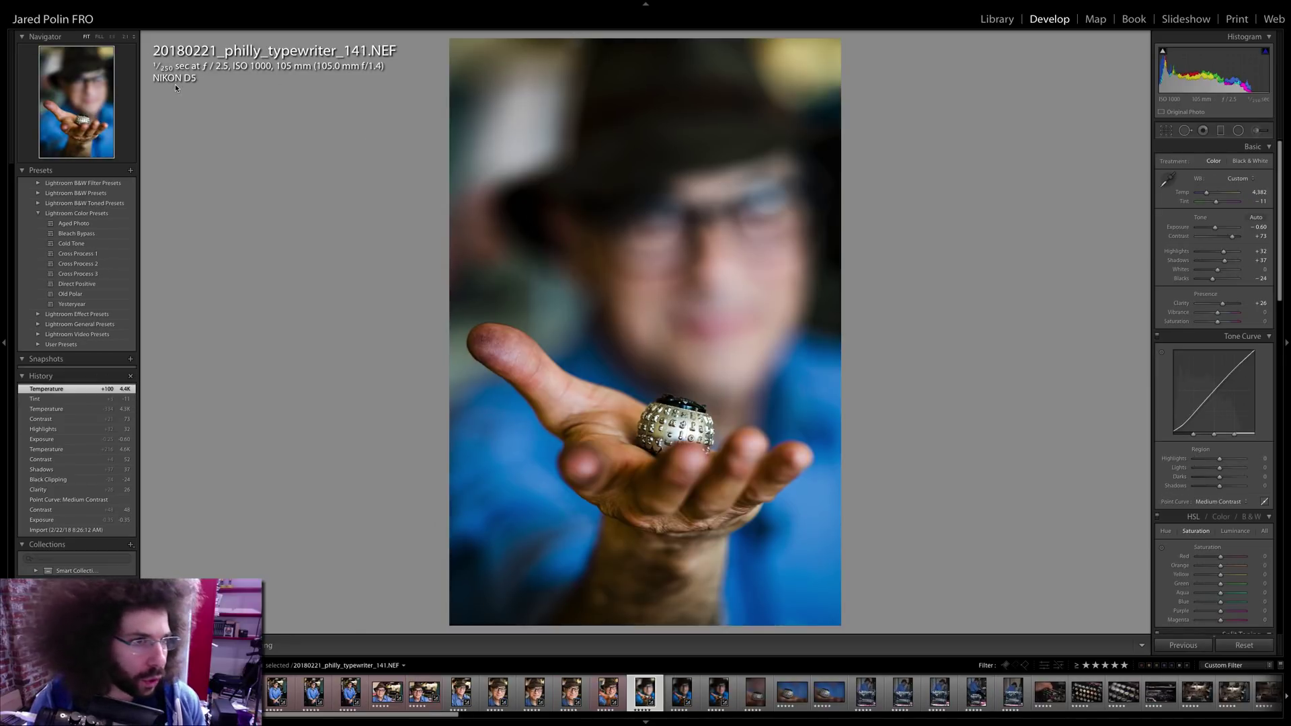
pyautogui.press('Right')
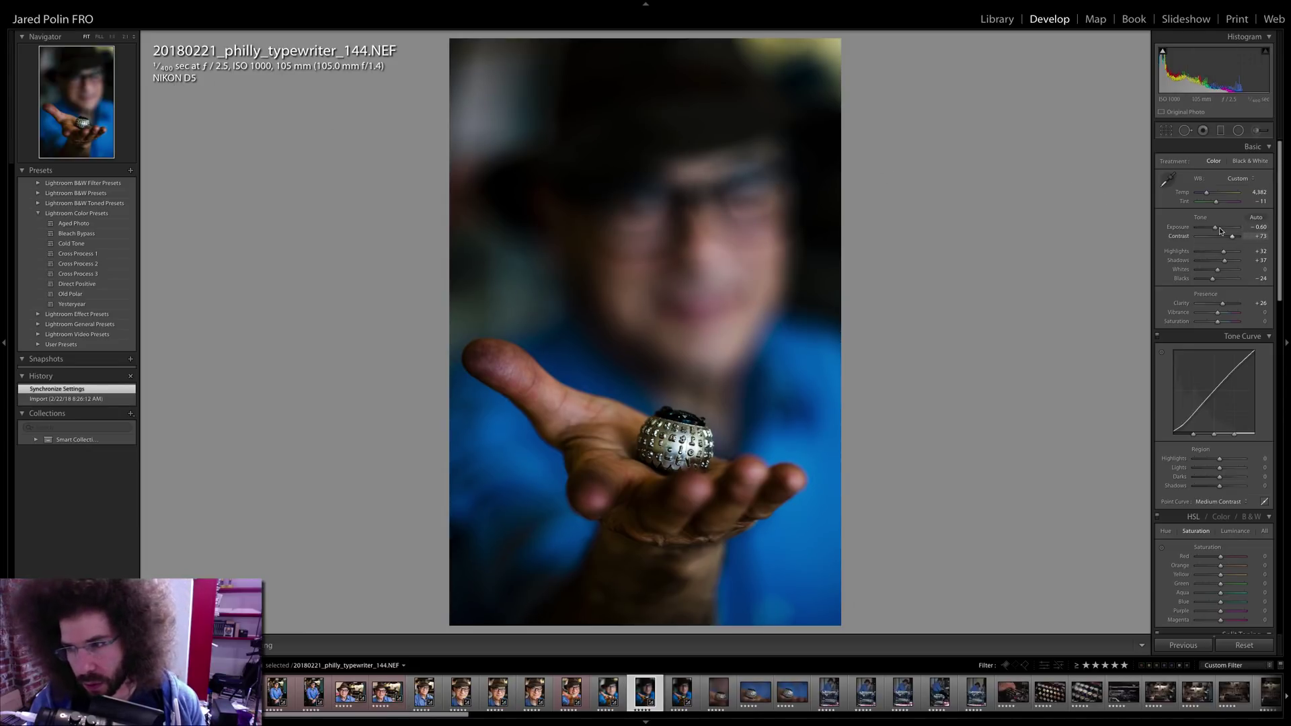
pyautogui.moveTo(1214, 230); pyautogui.dragTo(1217, 231)
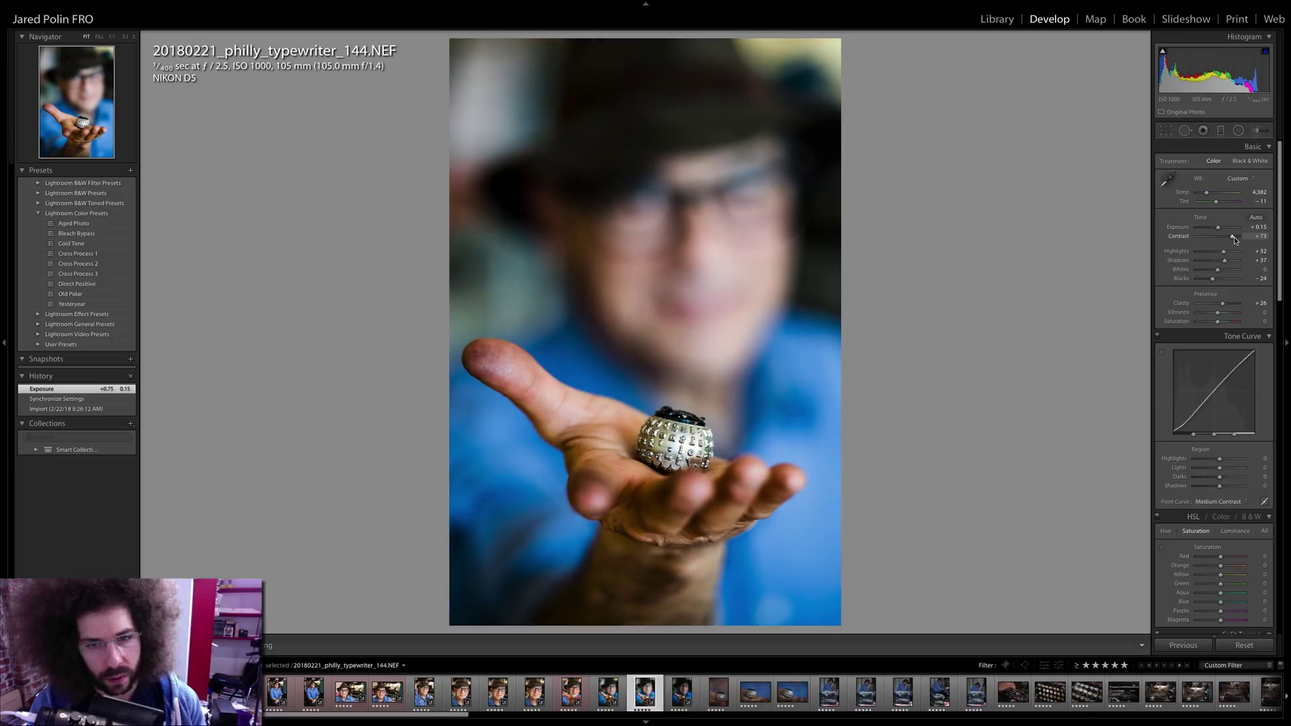
# - Compare the brightened photo 144 with photo 141 and label photo 141 red
pyautogui.press('Left')
pyautogui.press('Left')
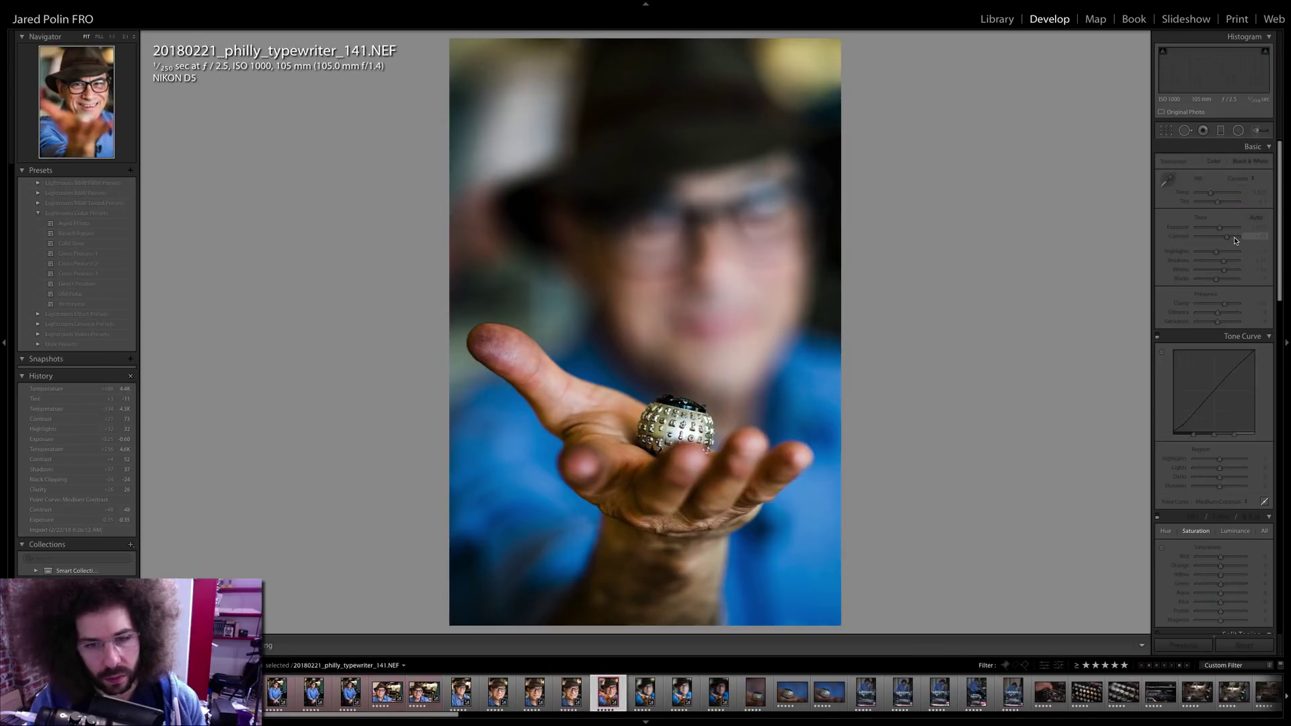
pyautogui.press('Right')
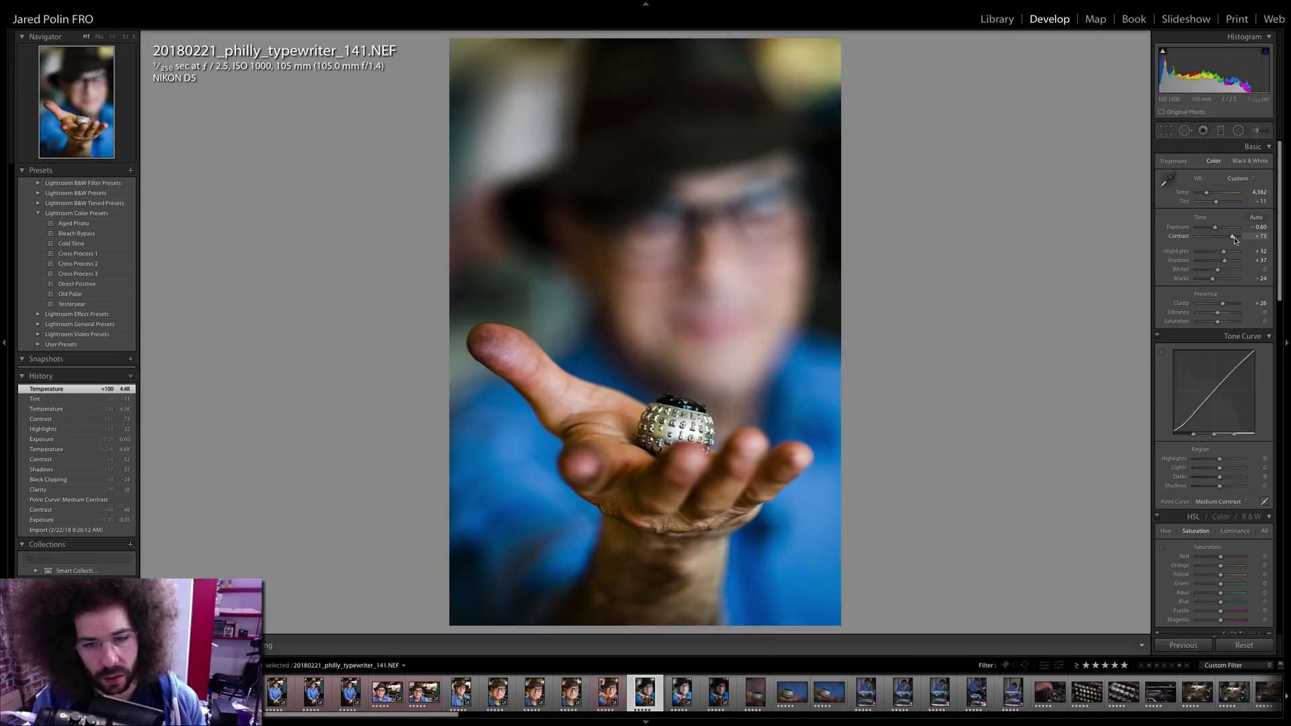
pyautogui.press('6')
pyautogui.press('Right')
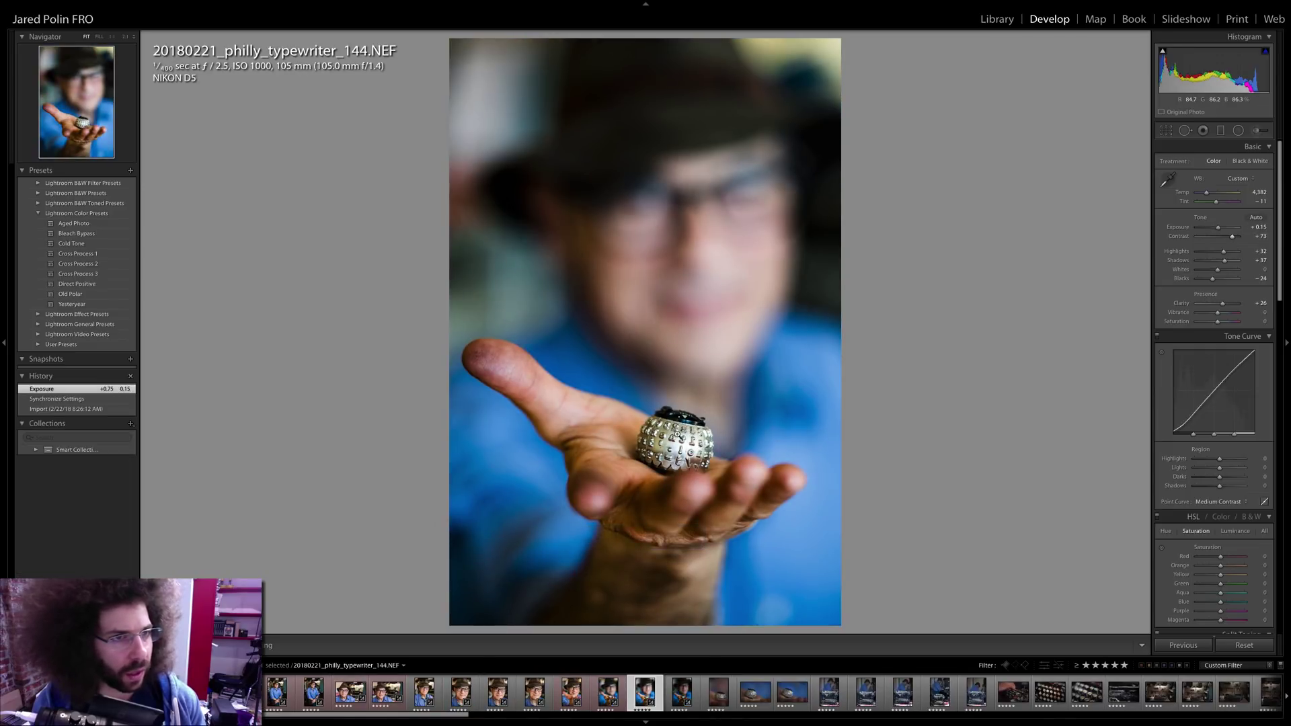
# - Check the type ball's sharpness up close in photos 144 and 141, and remove photo 141's red label
pyautogui.click(675, 434)
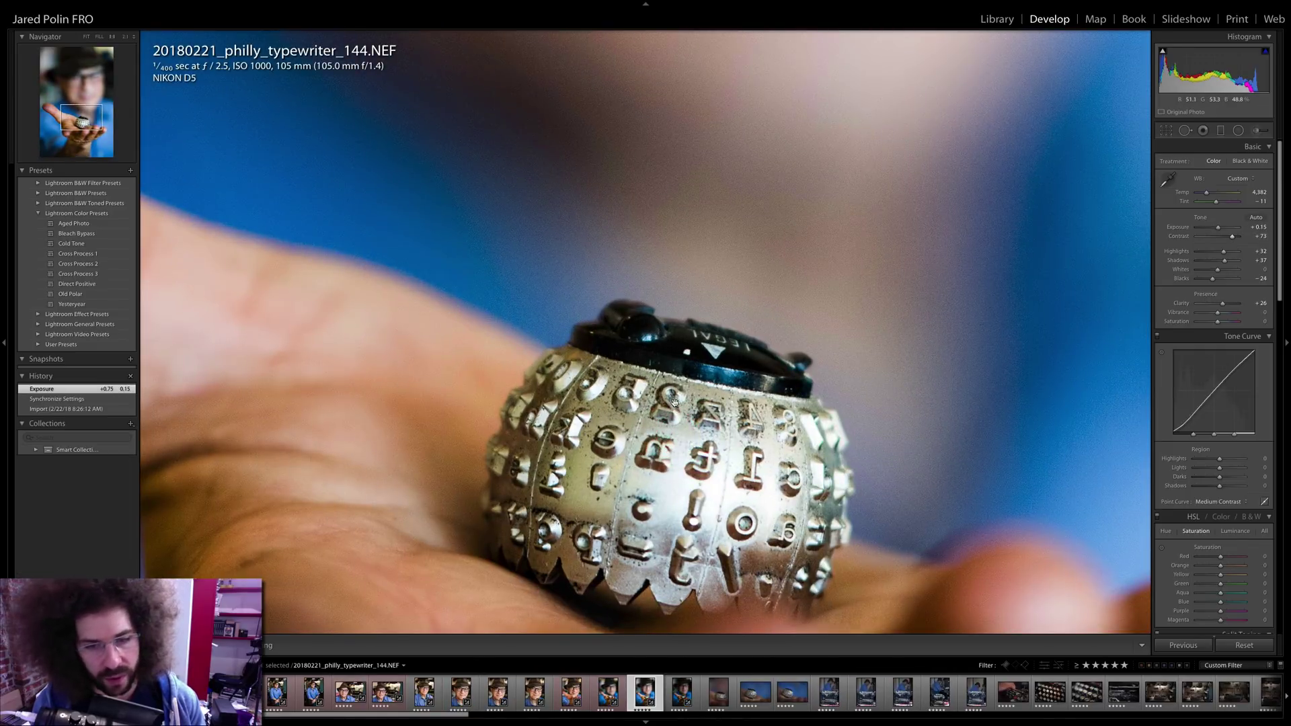
pyautogui.click(674, 402)
pyautogui.press('Left')
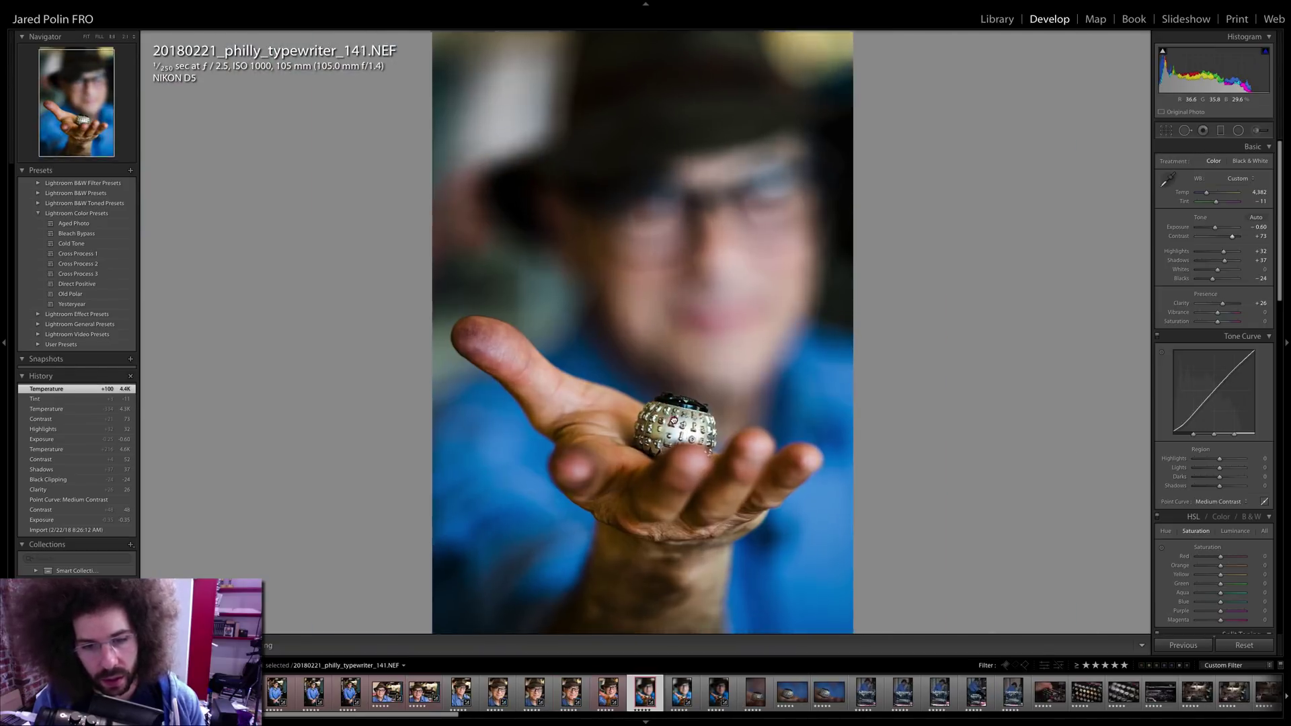
pyautogui.click(674, 420)
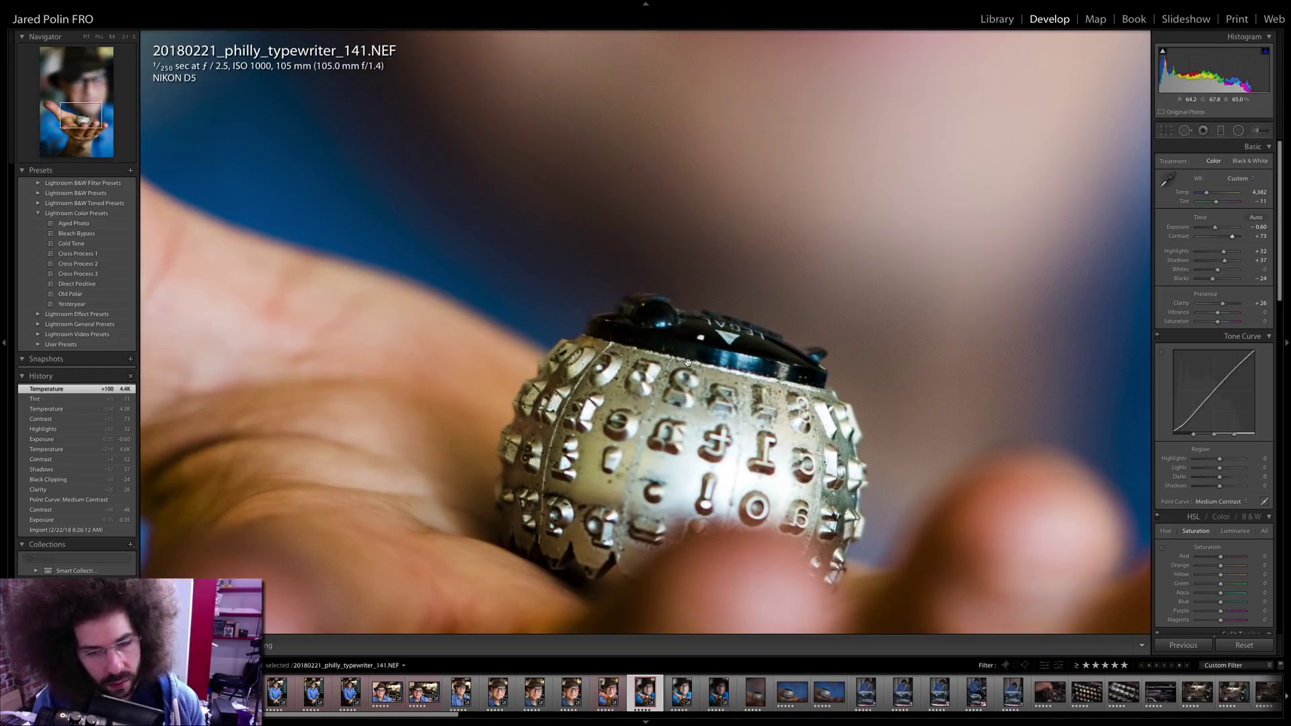
pyautogui.click(687, 363)
pyautogui.press('6')
pyautogui.press('Right')
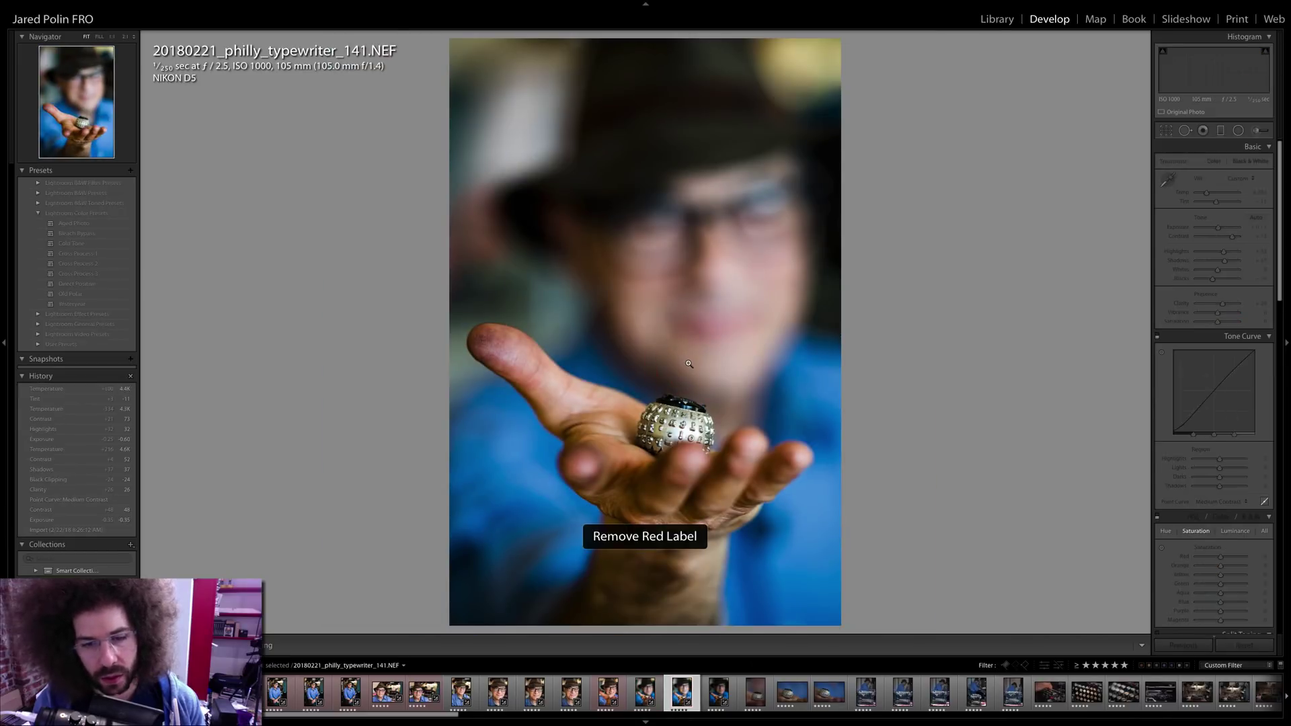
# - Check the type ball in photo 144 up close again and label the photo red
pyautogui.click(675, 433)
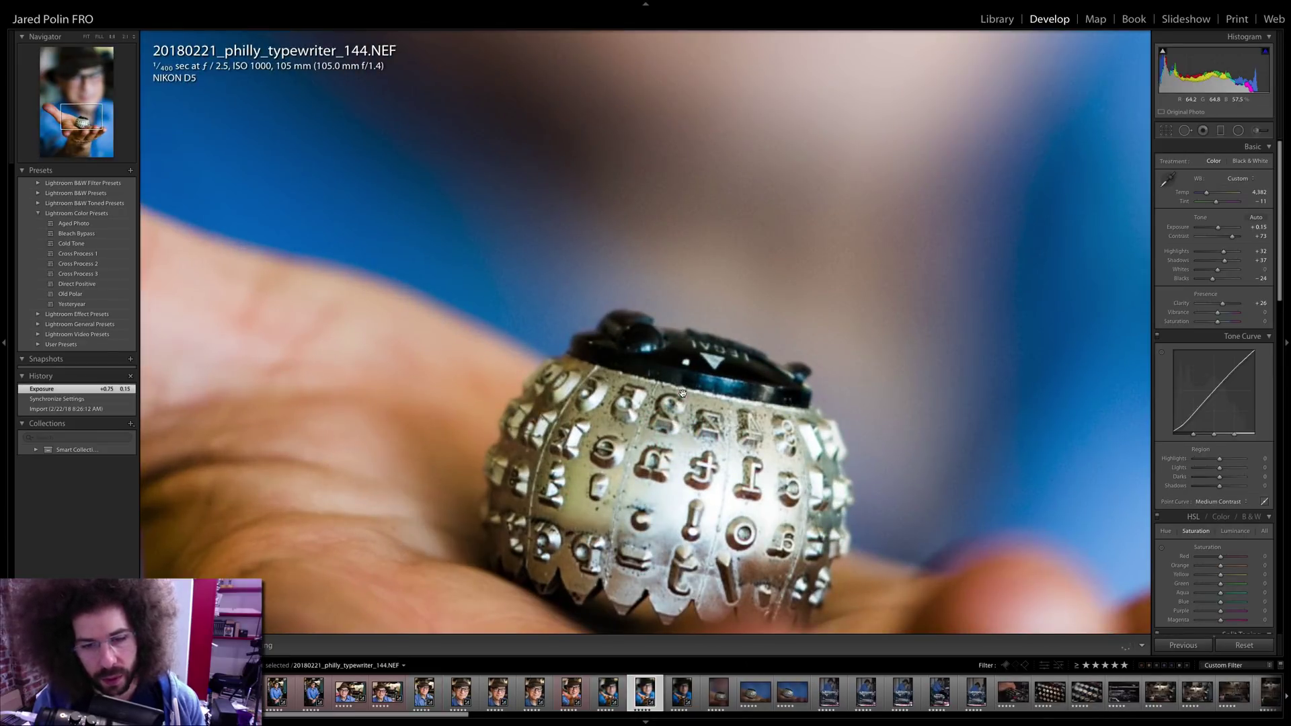
pyautogui.click(694, 450)
pyautogui.press('6')
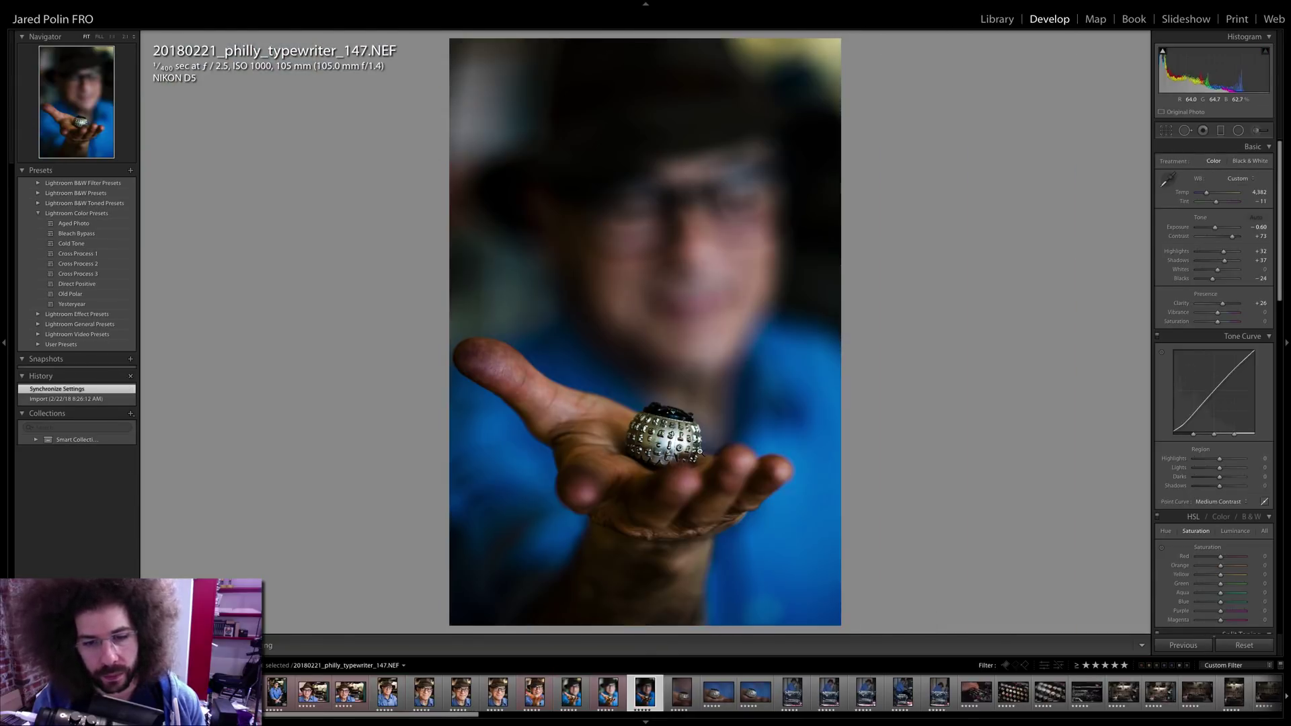
# - Clear the star rating of photo 147 so it drops out of the five-star filter
pyautogui.hotkey('ctrl', 'z')
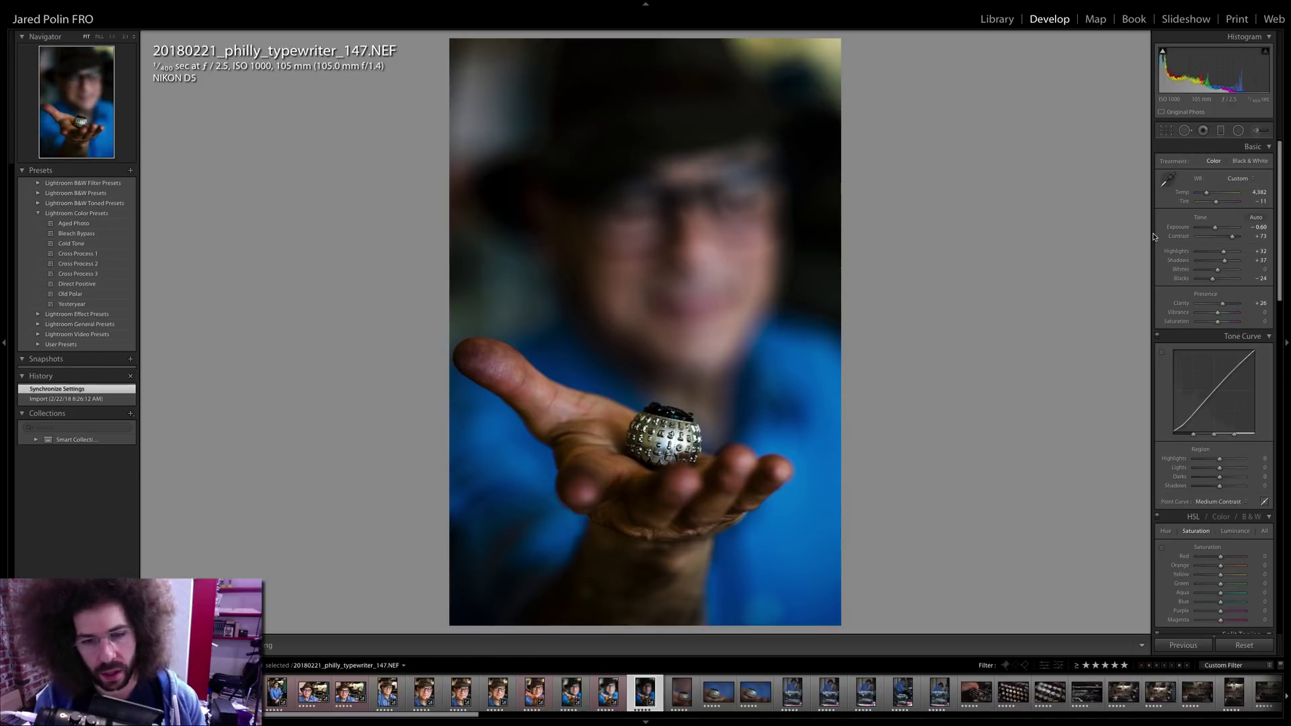
pyautogui.press('0')
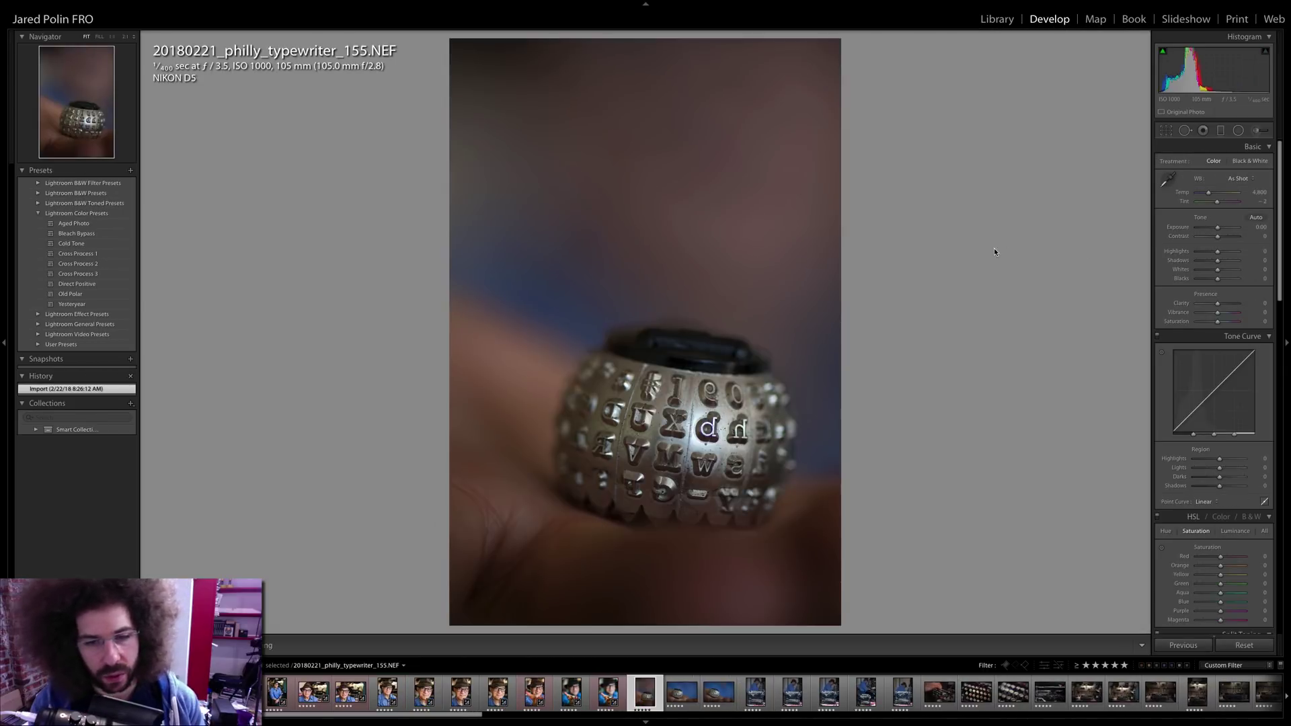
# - In photo 155, set exposure +0.95, contrast +60, highlights −31, shadows +62, clarity +42, temperature 4,520 and a Medium Contrast point curve
pyautogui.moveTo(1216, 227); pyautogui.dragTo(1219, 227)
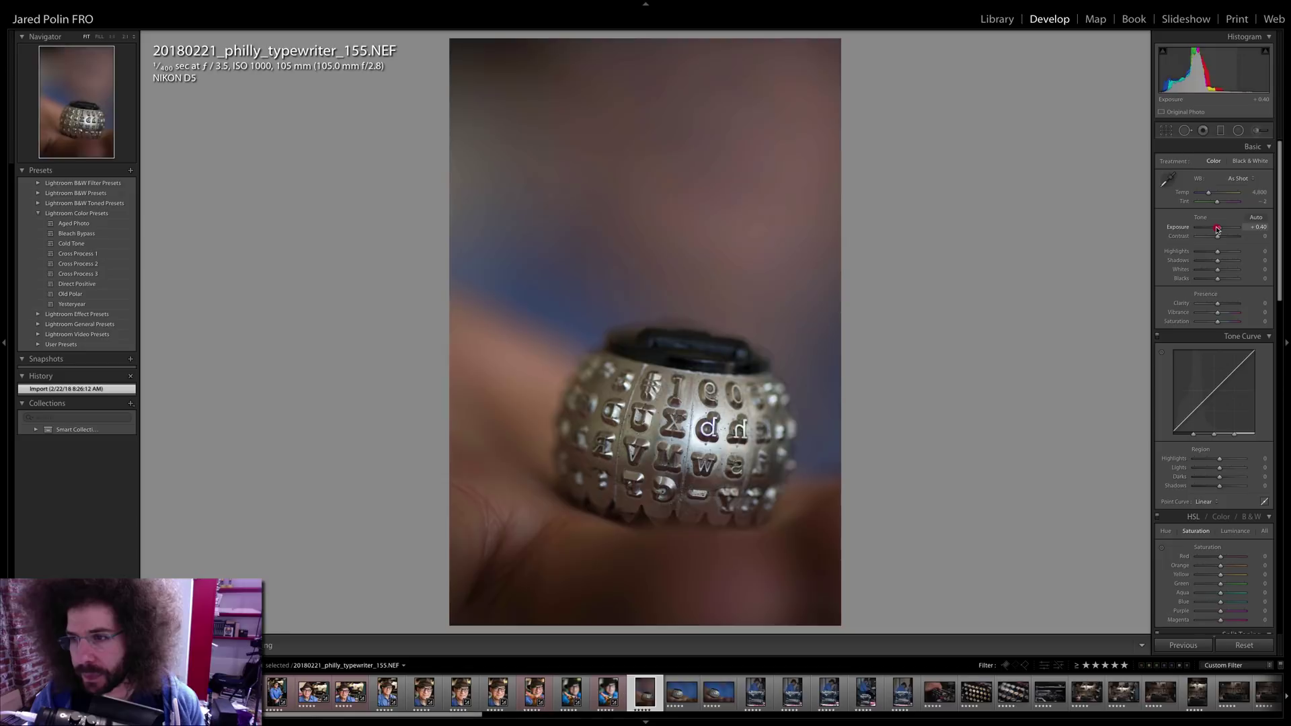
pyautogui.click(1226, 237)
pyautogui.click(1204, 501)
pyautogui.click(1210, 512)
pyautogui.moveTo(1217, 303); pyautogui.dragTo(1225, 303)
pyautogui.moveTo(1222, 229)
pyautogui.mouseDown()
pyautogui.moveTo(1233, 263)
pyautogui.moveTo(1212, 252)
pyautogui.mouseUp()
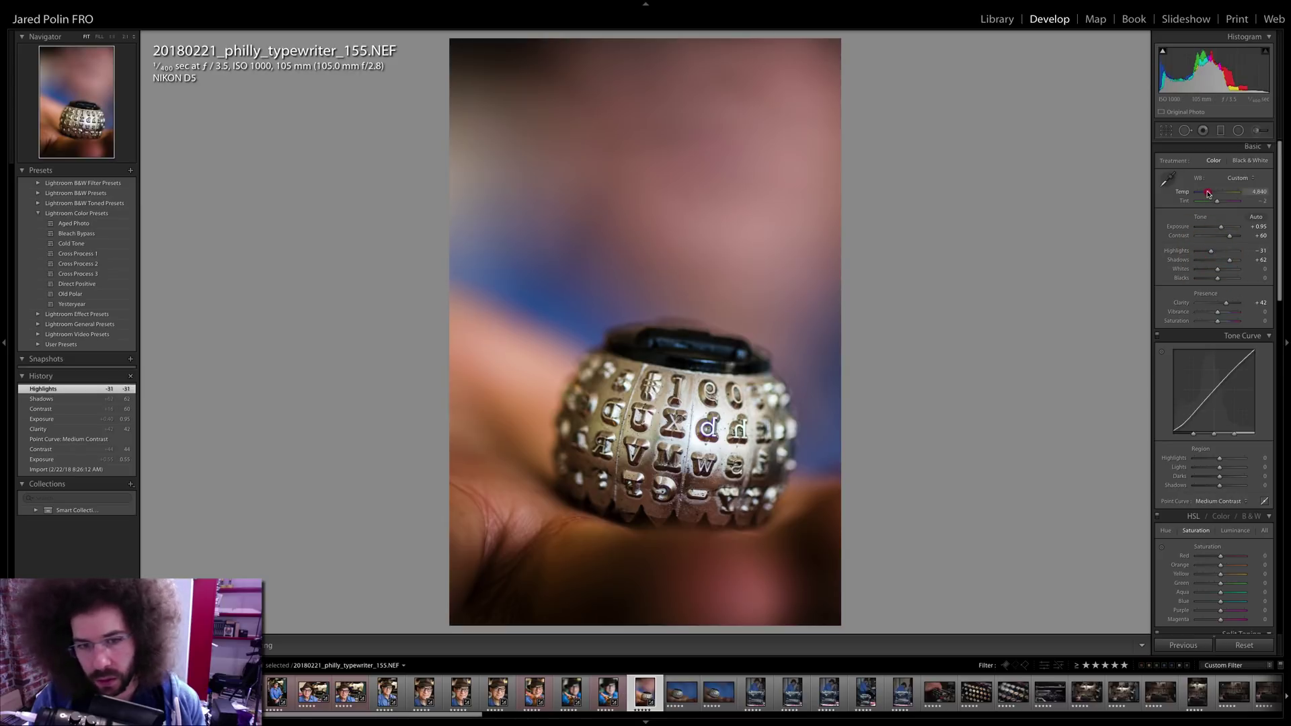
pyautogui.moveTo(1208, 194); pyautogui.dragTo(1207, 194)
# - Examine the lettering on the type ball in photo 155 up close and compare the photo with photo 158
pyautogui.click(712, 420)
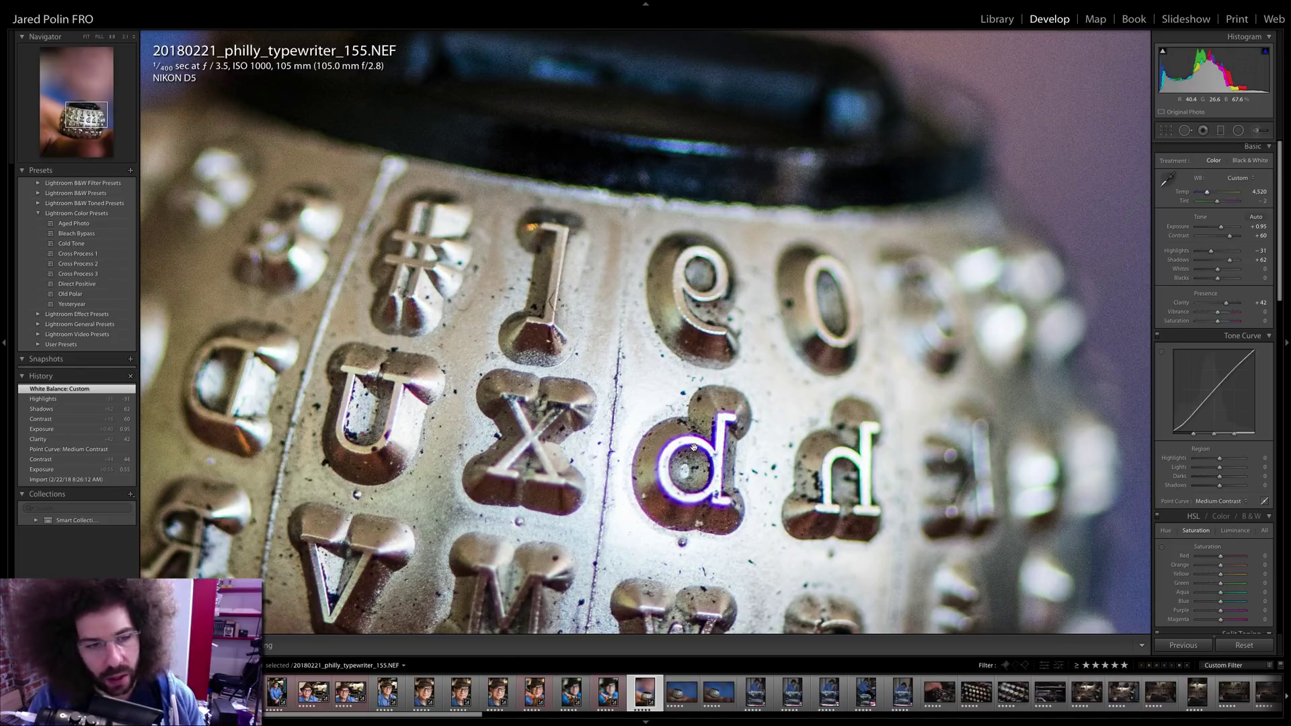
pyautogui.click(711, 466)
pyautogui.moveTo(585, 408); pyautogui.dragTo(548, 274)
pyautogui.press('Right')
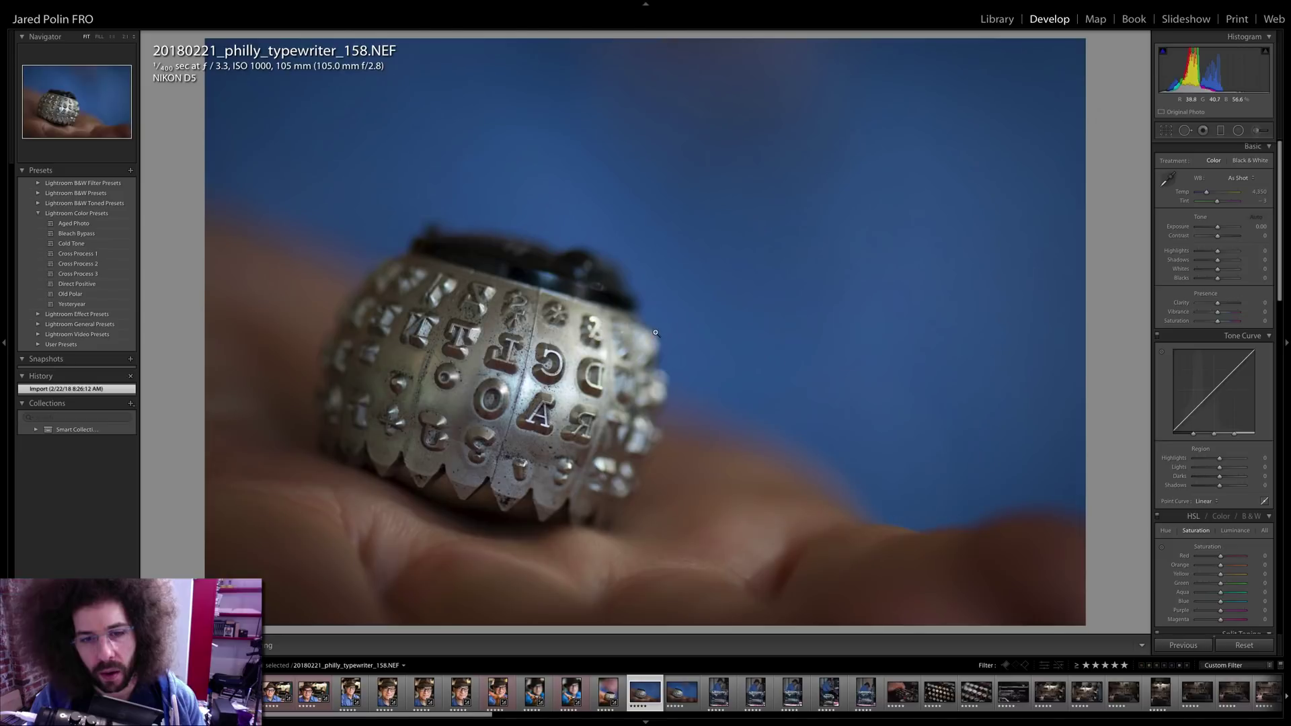
pyautogui.press('Left')
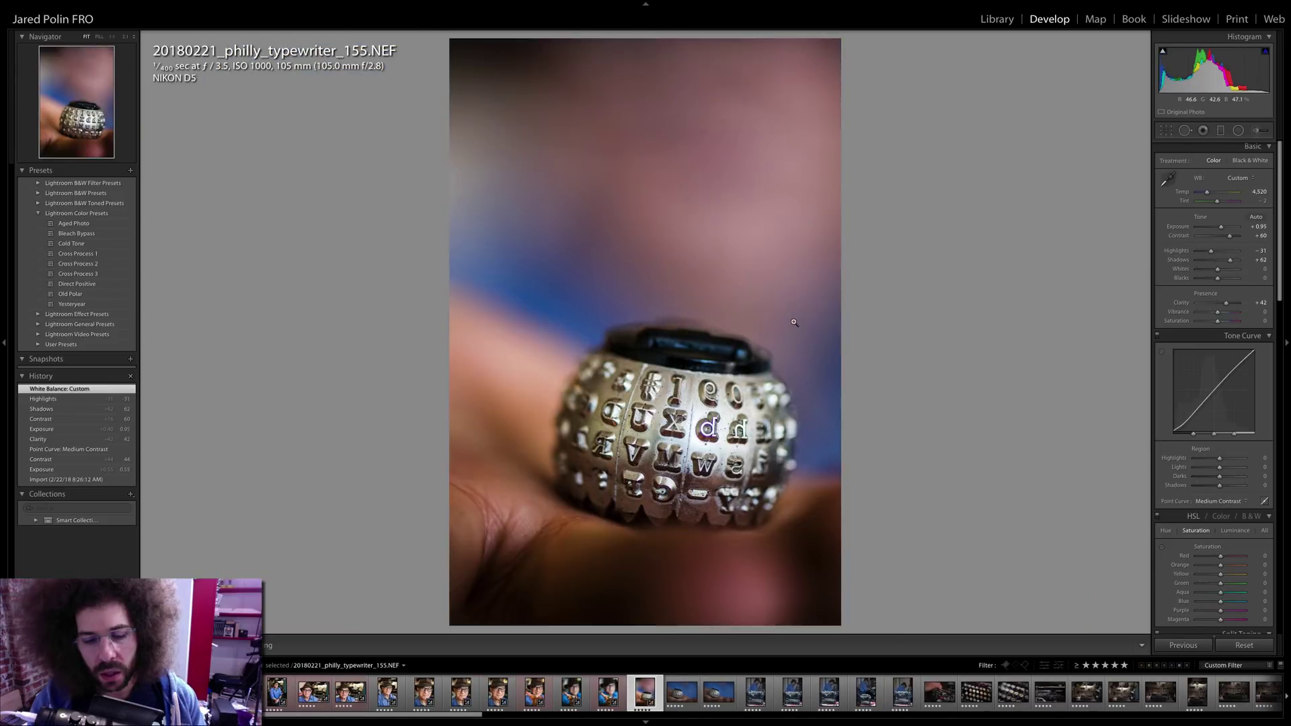
pyautogui.press('Right')
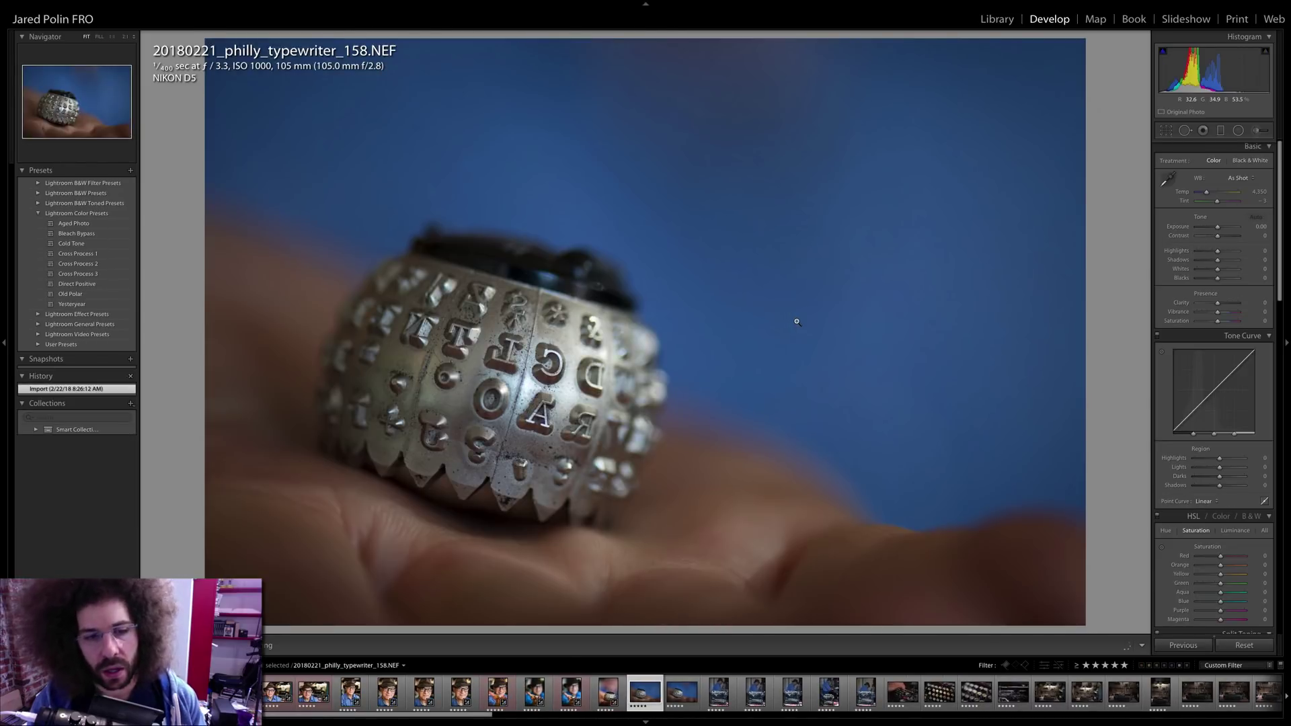
pyautogui.press('Left')
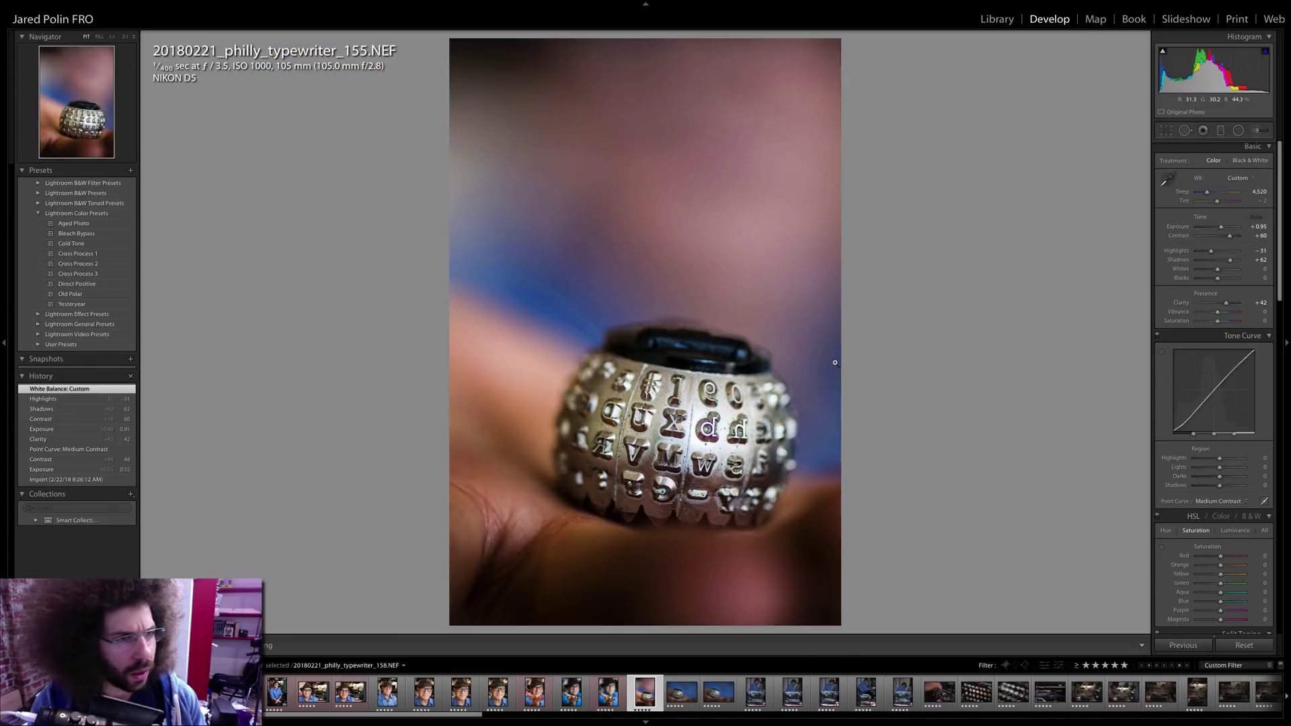
# - Synchronize the develop settings of photo 155 to the two following type-ball photos, 158 and 168
pyautogui.keyDown('shift'); pyautogui.click(719, 692); pyautogui.keyUp('shift')
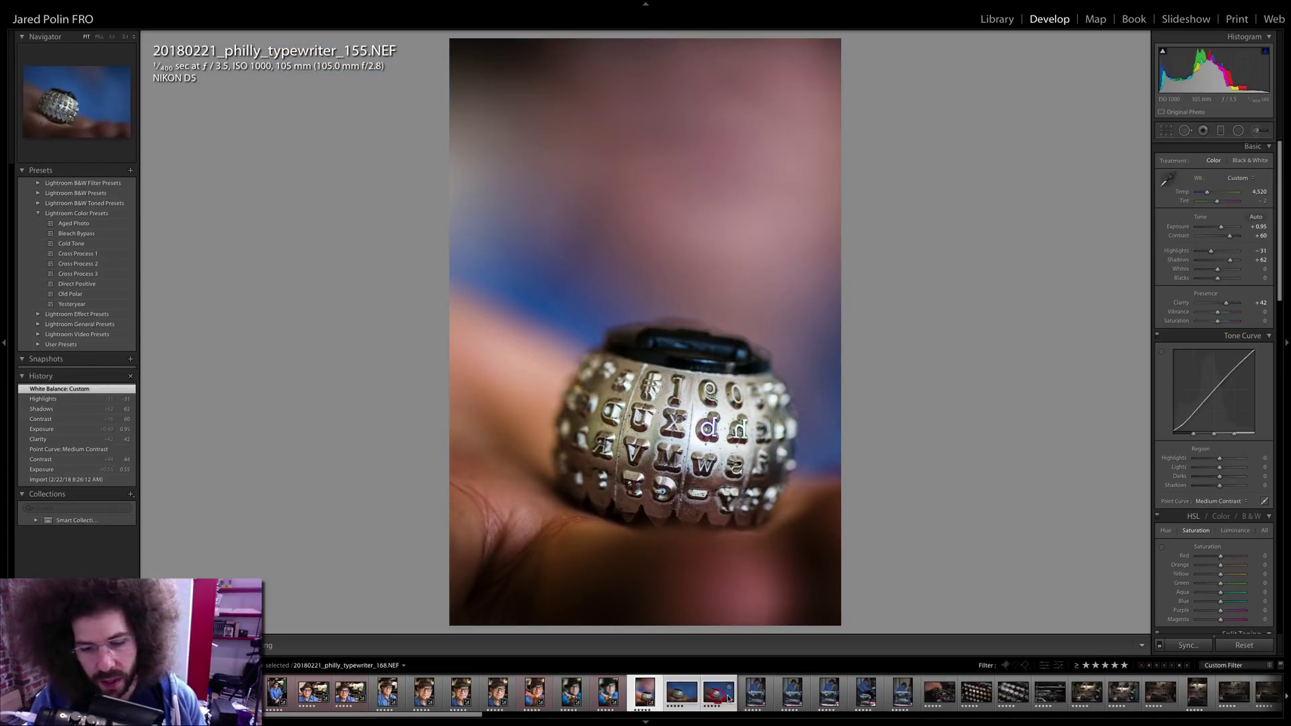
pyautogui.click(1186, 644)
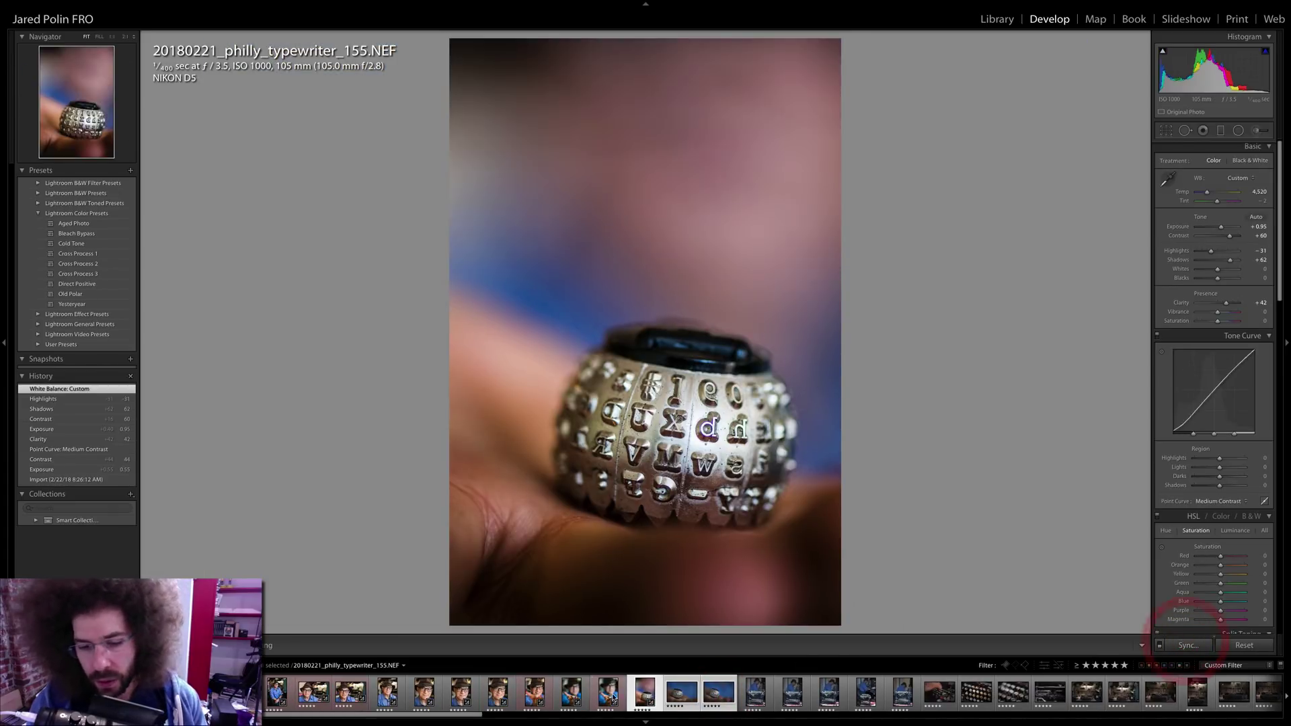
# - Set the exposure of photo 158 to +0.60 and its blacks to −15
pyautogui.click(669, 685)
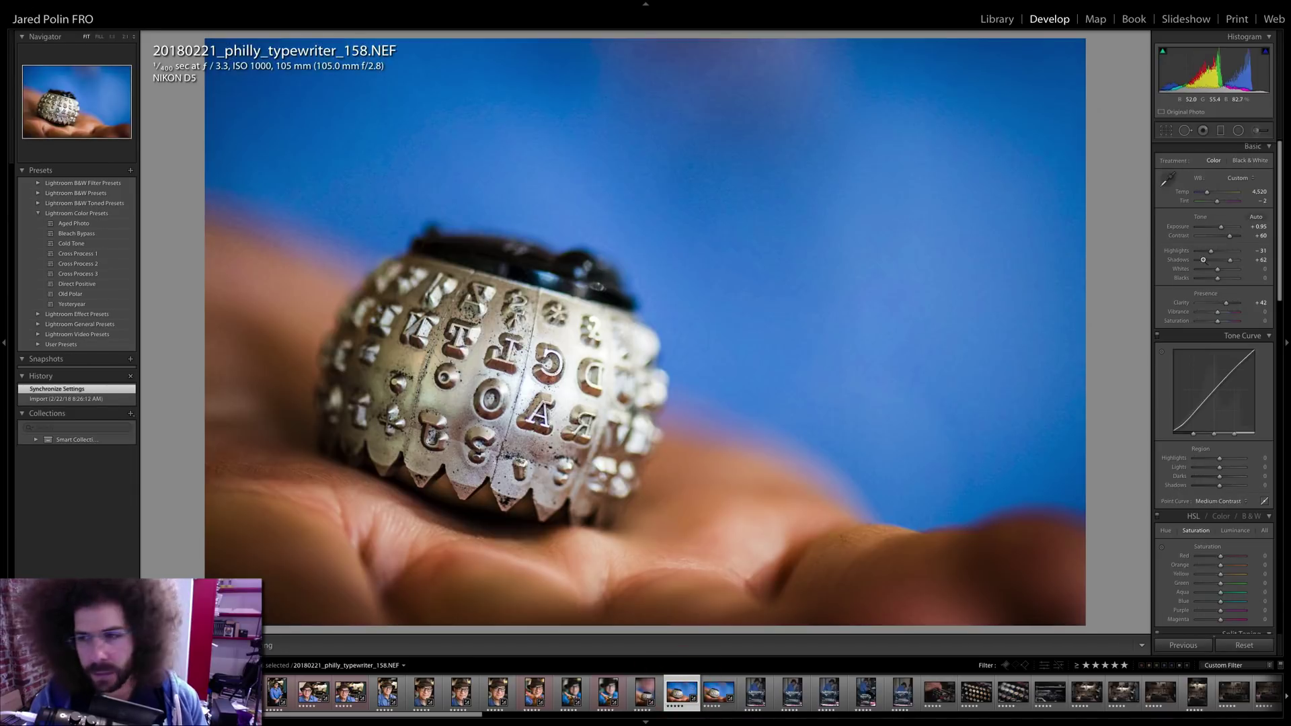
pyautogui.moveTo(1219, 227); pyautogui.dragTo(1218, 226)
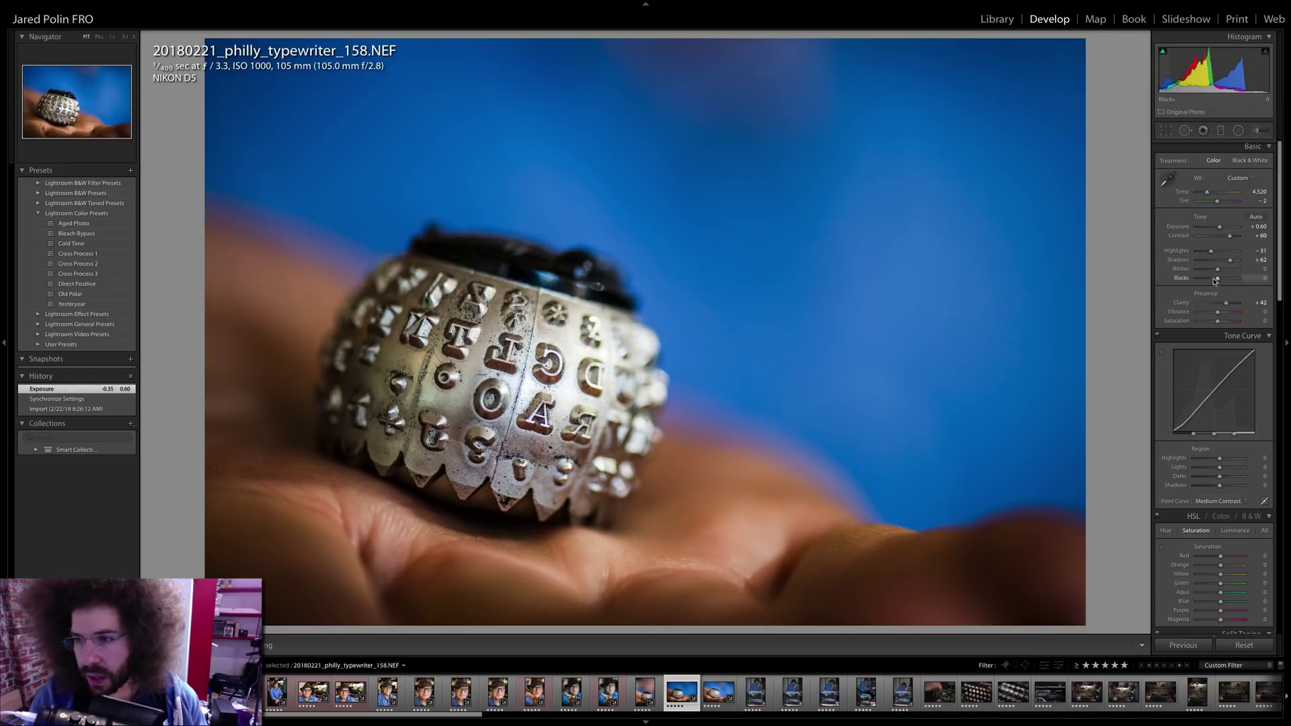
pyautogui.moveTo(1215, 281); pyautogui.dragTo(1214, 281)
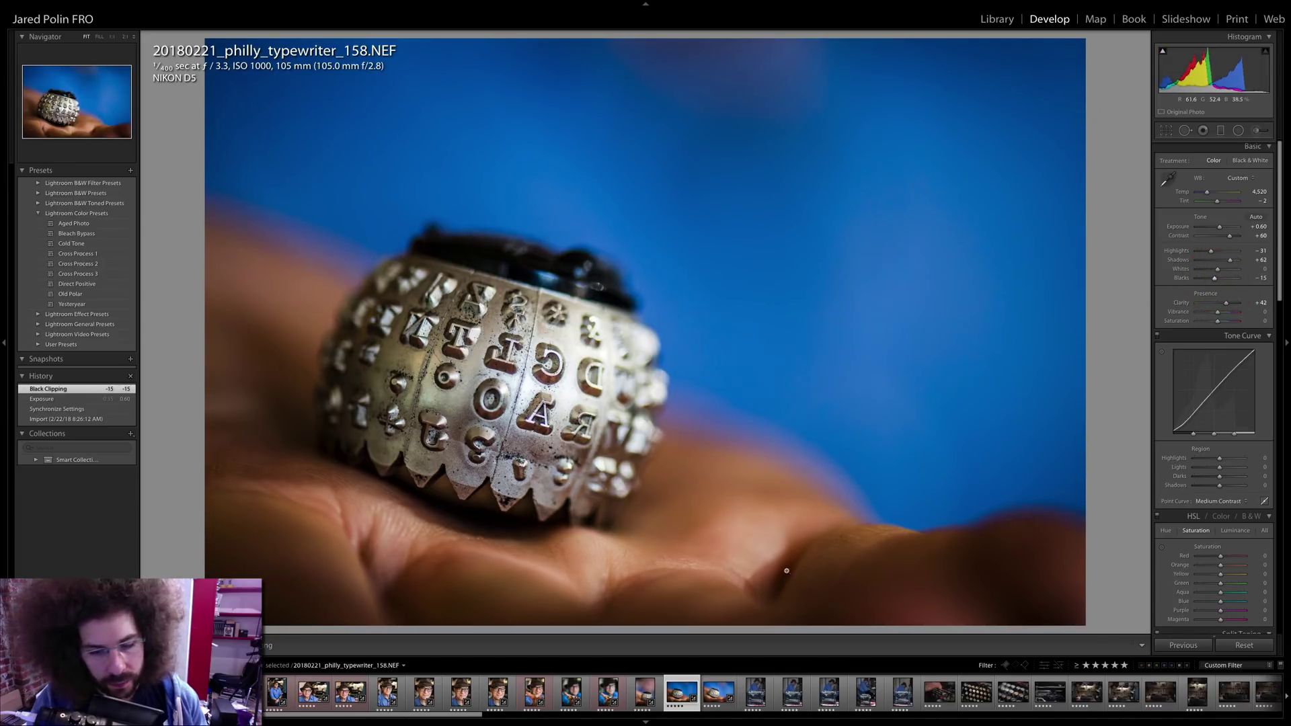
# - Synchronize the develop settings of photo 158 to photo 168 and check photo 168
pyautogui.click(712, 692)
pyautogui.keyDown('shift'); pyautogui.click(681, 691); pyautogui.keyUp('shift')
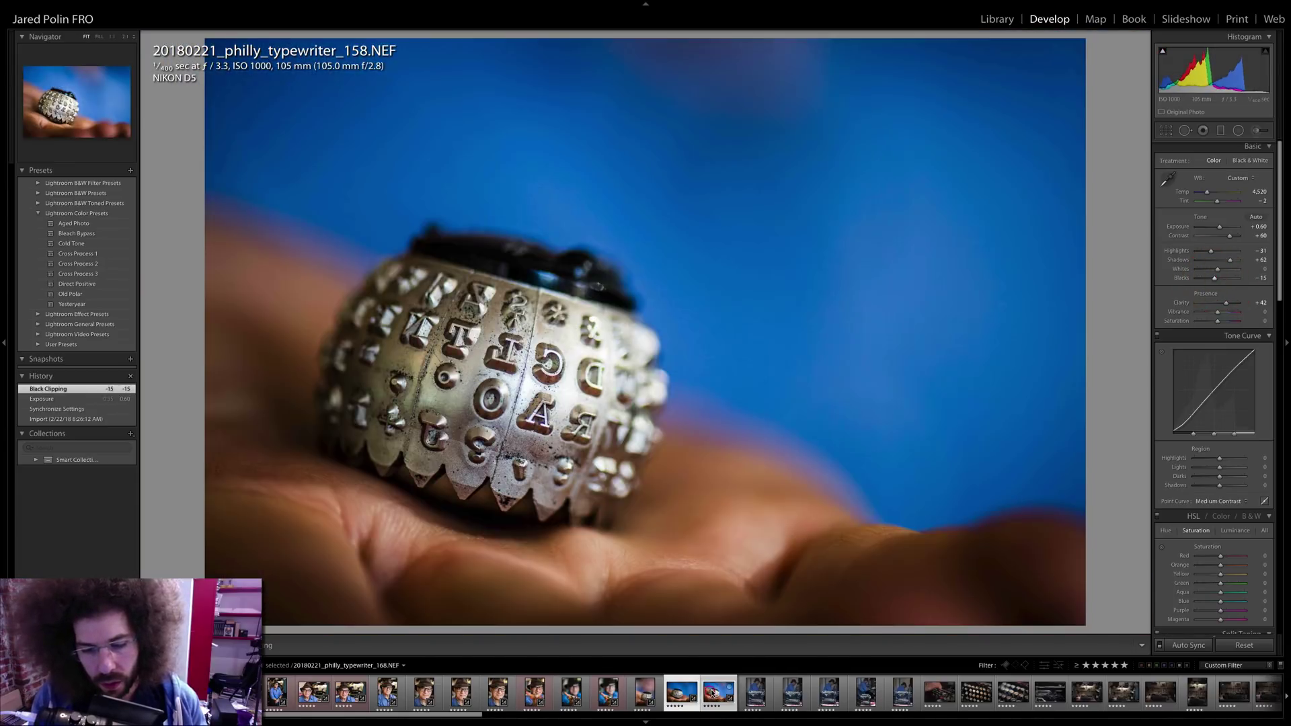
pyautogui.hotkey('ctrl', 'alt', 's')
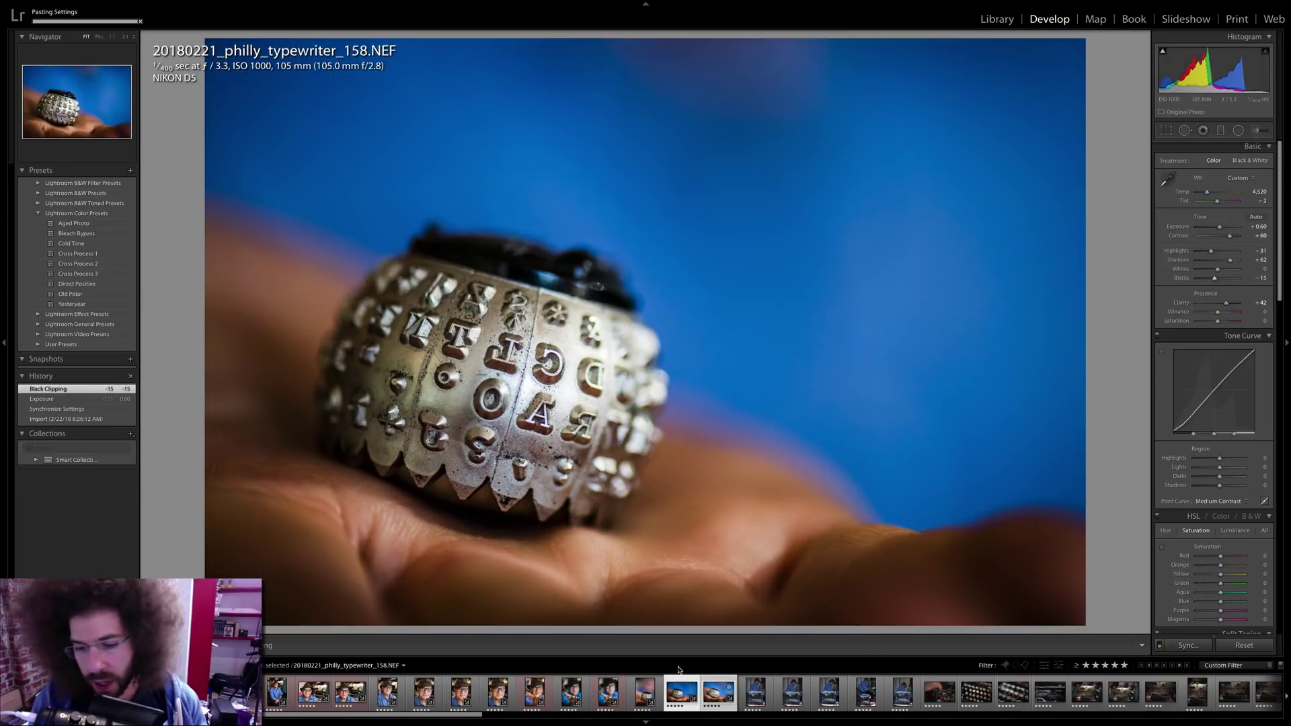
pyautogui.click(713, 683)
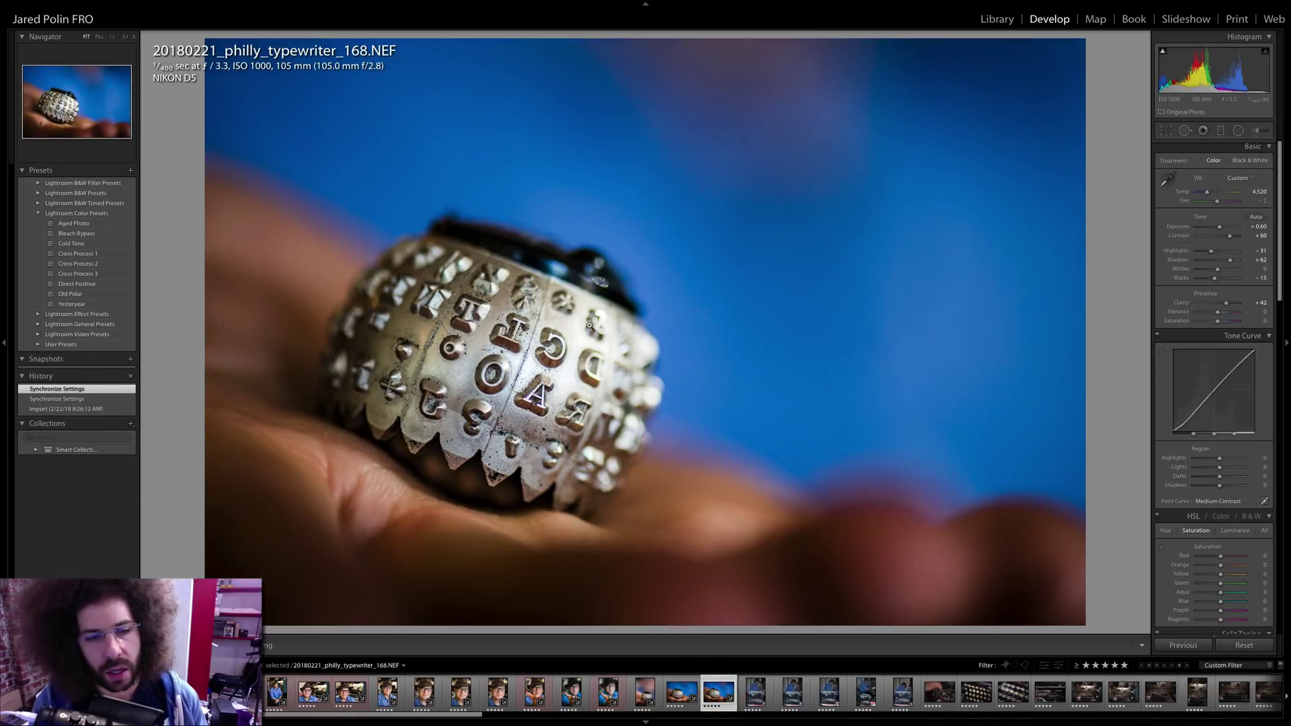
pyautogui.moveTo(528, 303)
pyautogui.mouseDown()
pyautogui.moveTo(533, 389)
pyautogui.moveTo(550, 368)
pyautogui.mouseUp()
pyautogui.rightClick(533, 388)
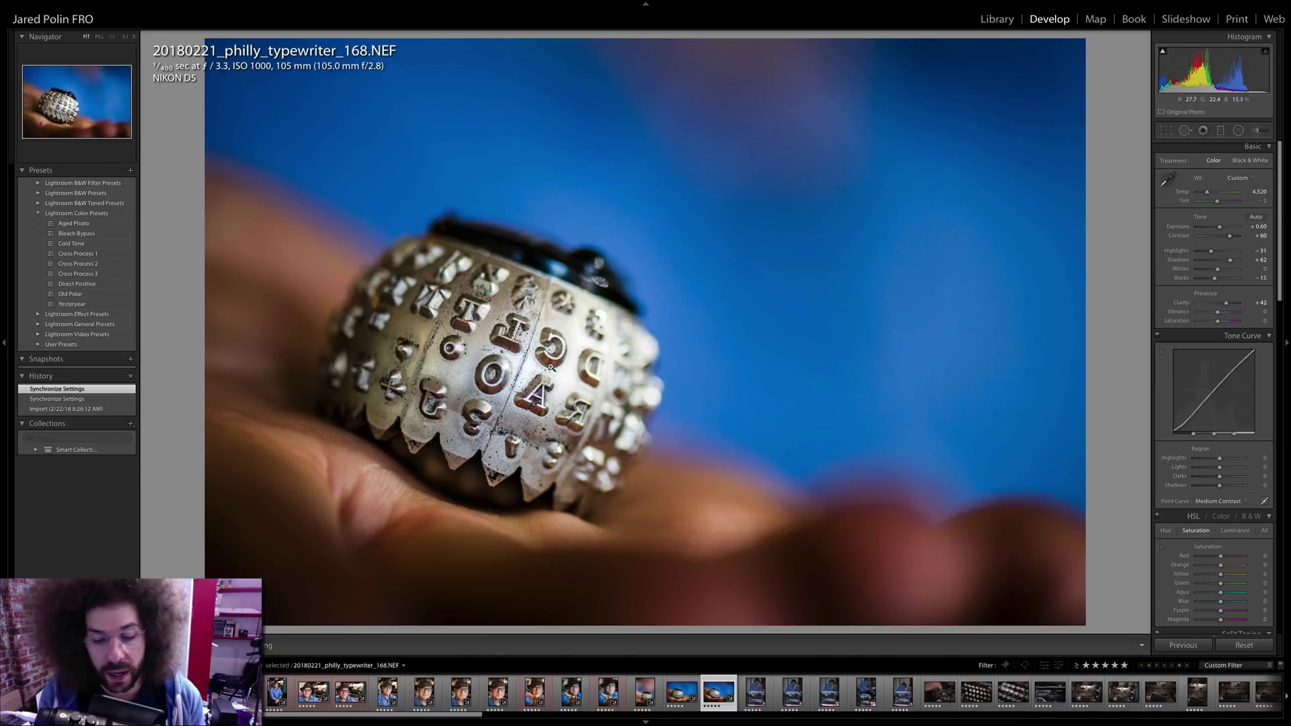
# - Convert photo 171 of the Remington typewriter to black and white and set its contrast to +50
pyautogui.press('Right')
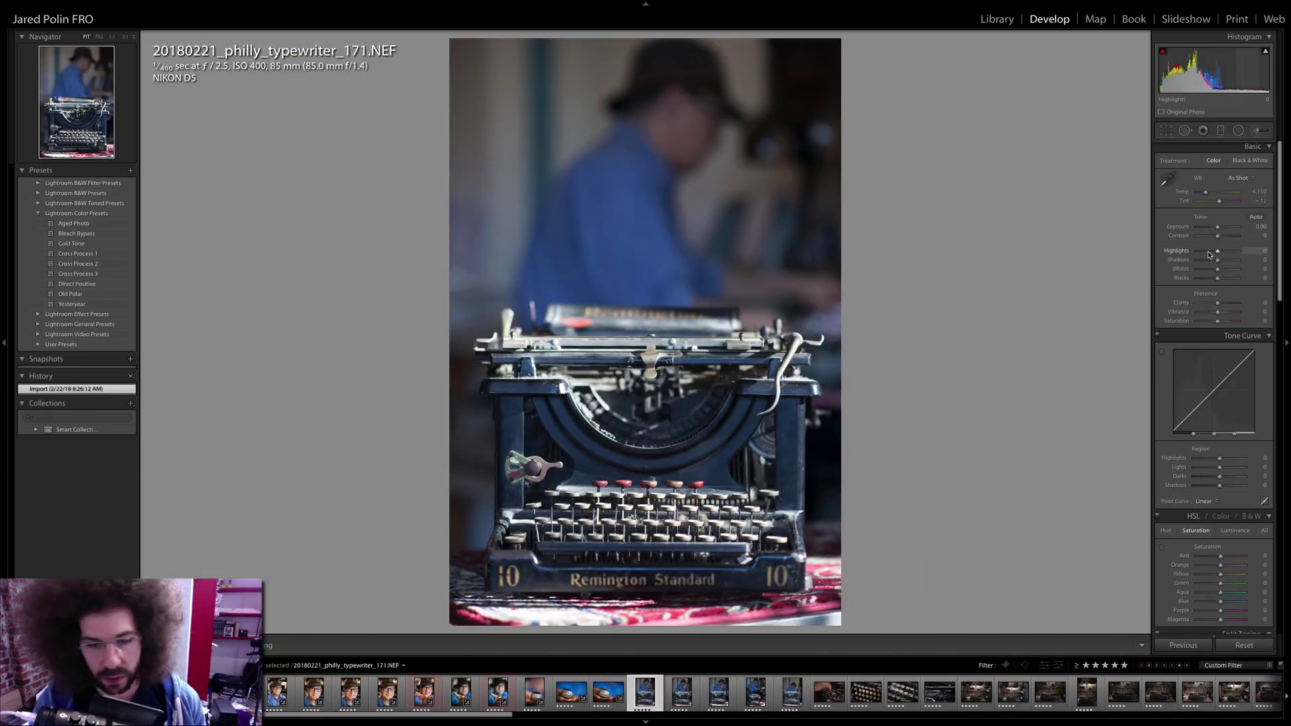
pyautogui.click(1236, 162)
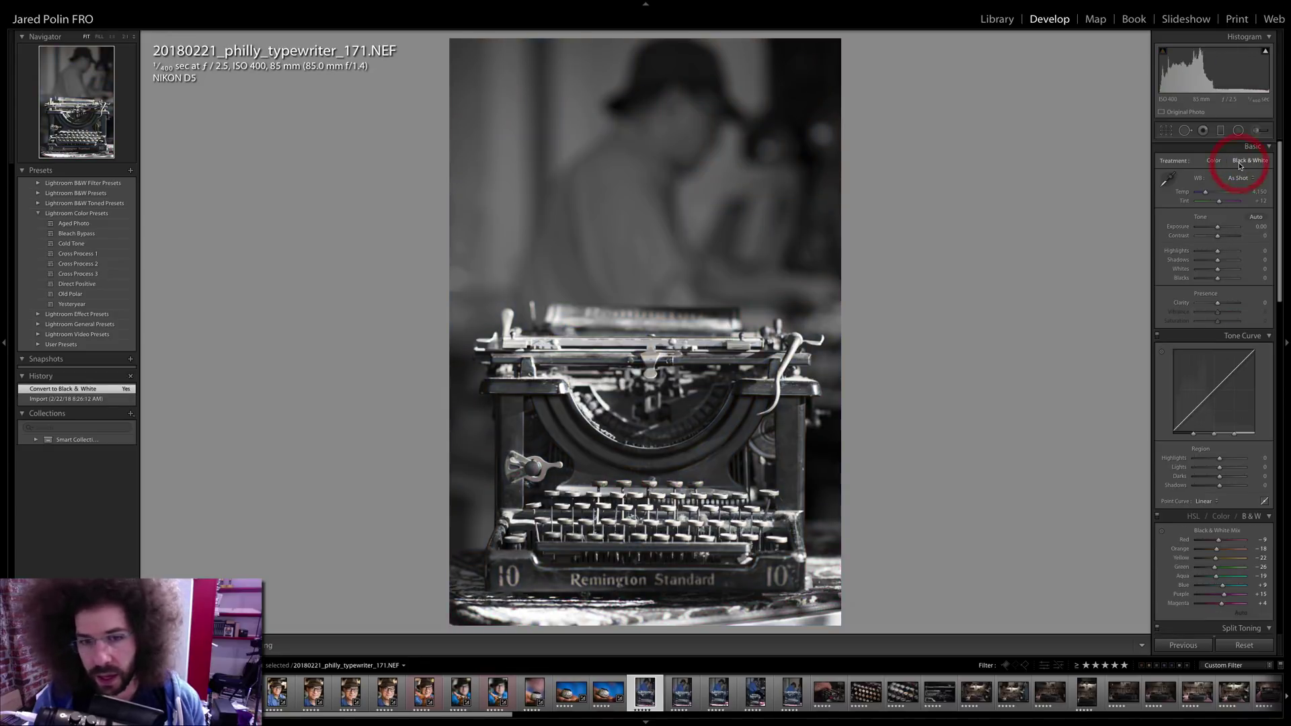
pyautogui.moveTo(1217, 236); pyautogui.dragTo(1227, 237)
# - Inspect the sharpness of the Remington Standard lettering and keys in photo 171, and remove the photo from the five-star selection
pyautogui.click(658, 461)
pyautogui.moveTo(594, 500); pyautogui.dragTo(628, 173)
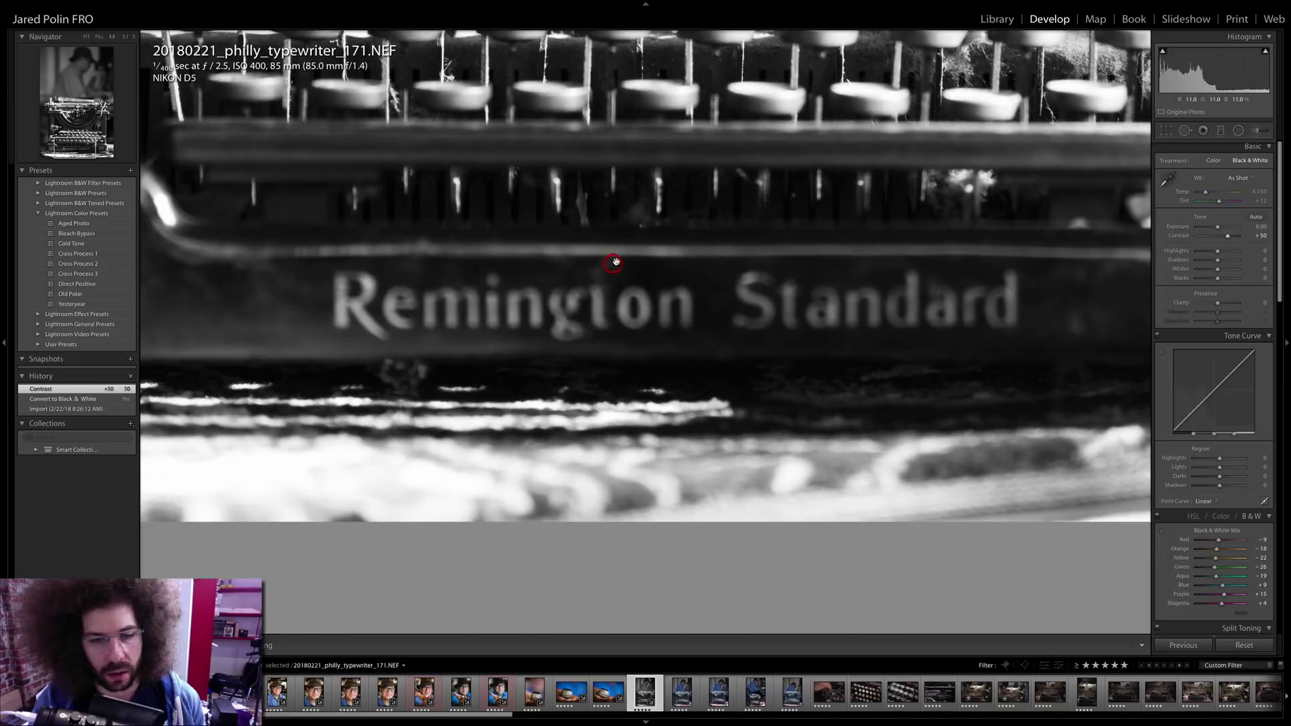
pyautogui.click(642, 271)
pyautogui.moveTo(658, 345)
pyautogui.mouseDown()
pyautogui.moveTo(636, 271)
pyautogui.moveTo(628, 369)
pyautogui.moveTo(654, 363)
pyautogui.mouseUp()
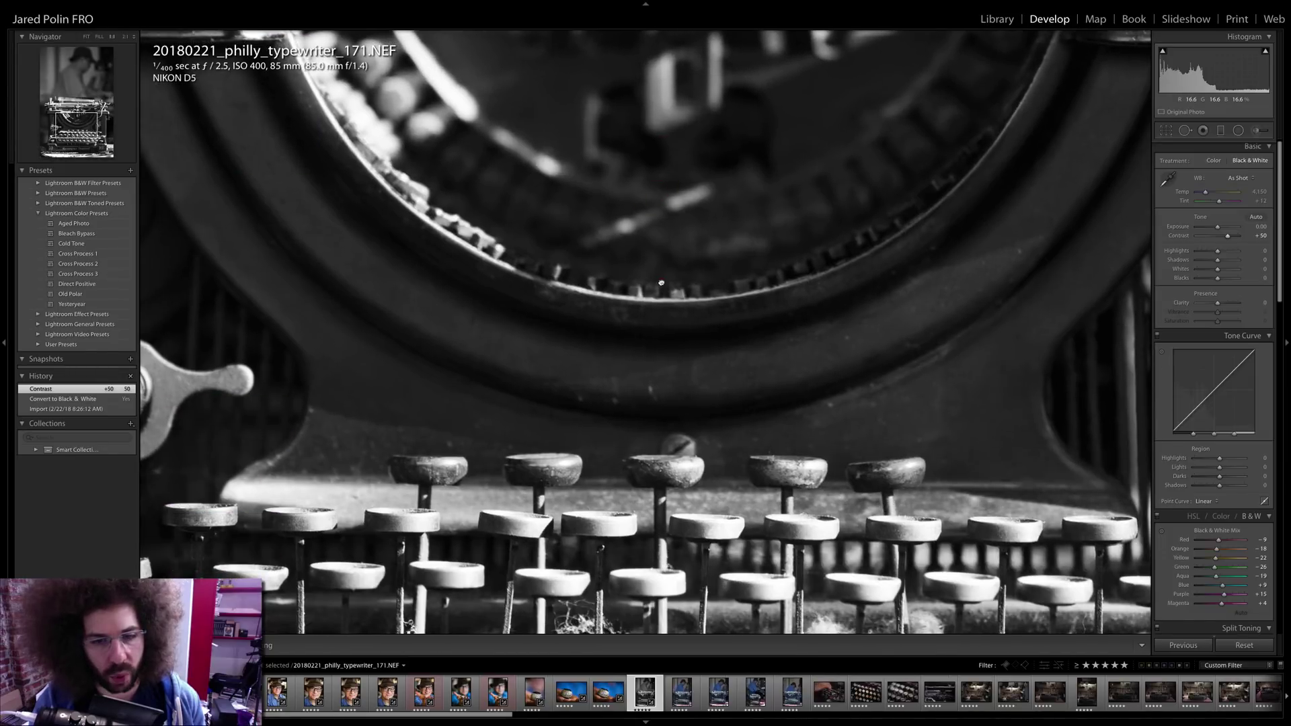
pyautogui.moveTo(668, 249); pyautogui.dragTo(668, 249)
pyautogui.press('5')
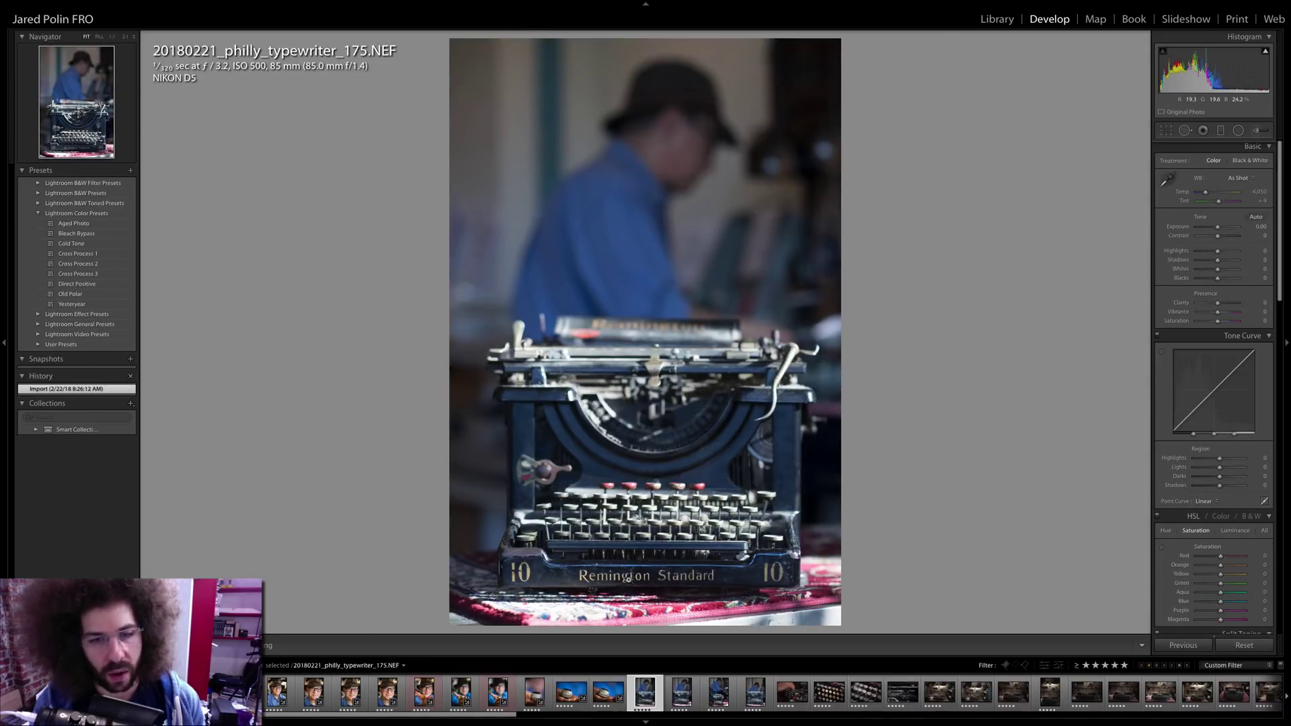
# - Check the lettering in photo 175 and set its exposure to +0.25, contrast +52, temperature 4,913 and clarity +23
pyautogui.click(622, 582)
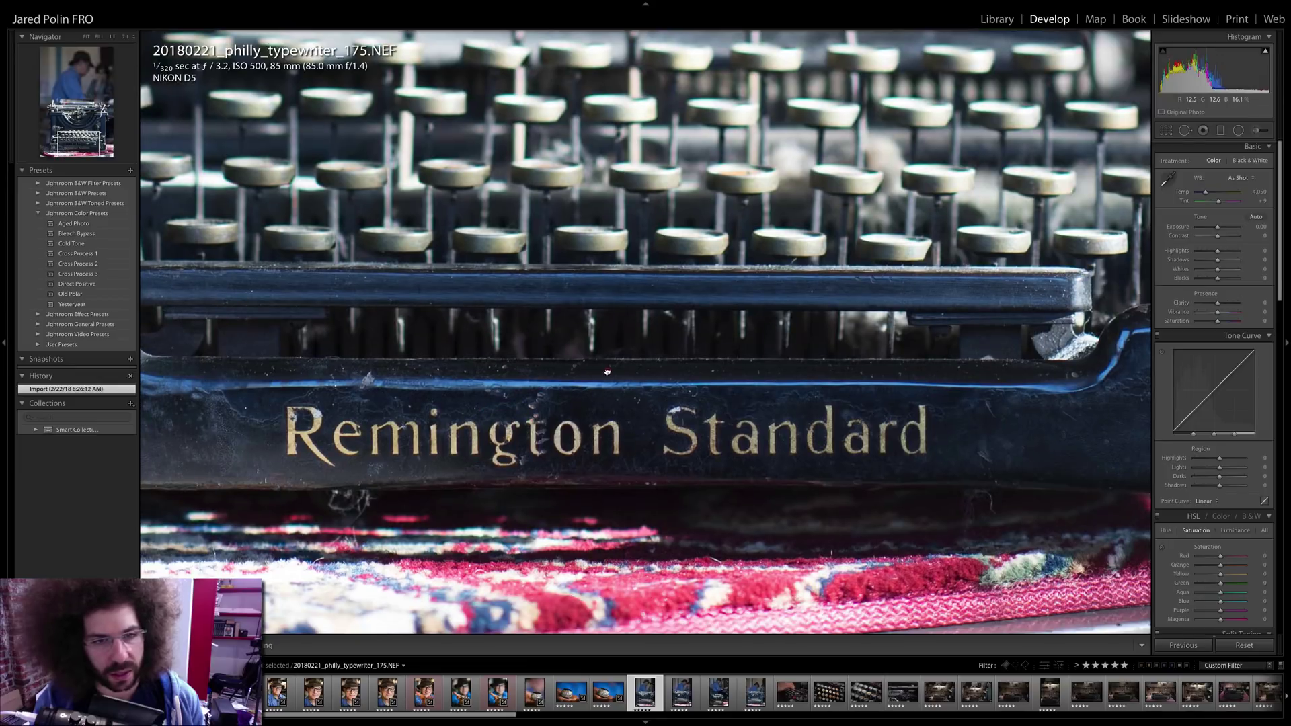
pyautogui.click(607, 371)
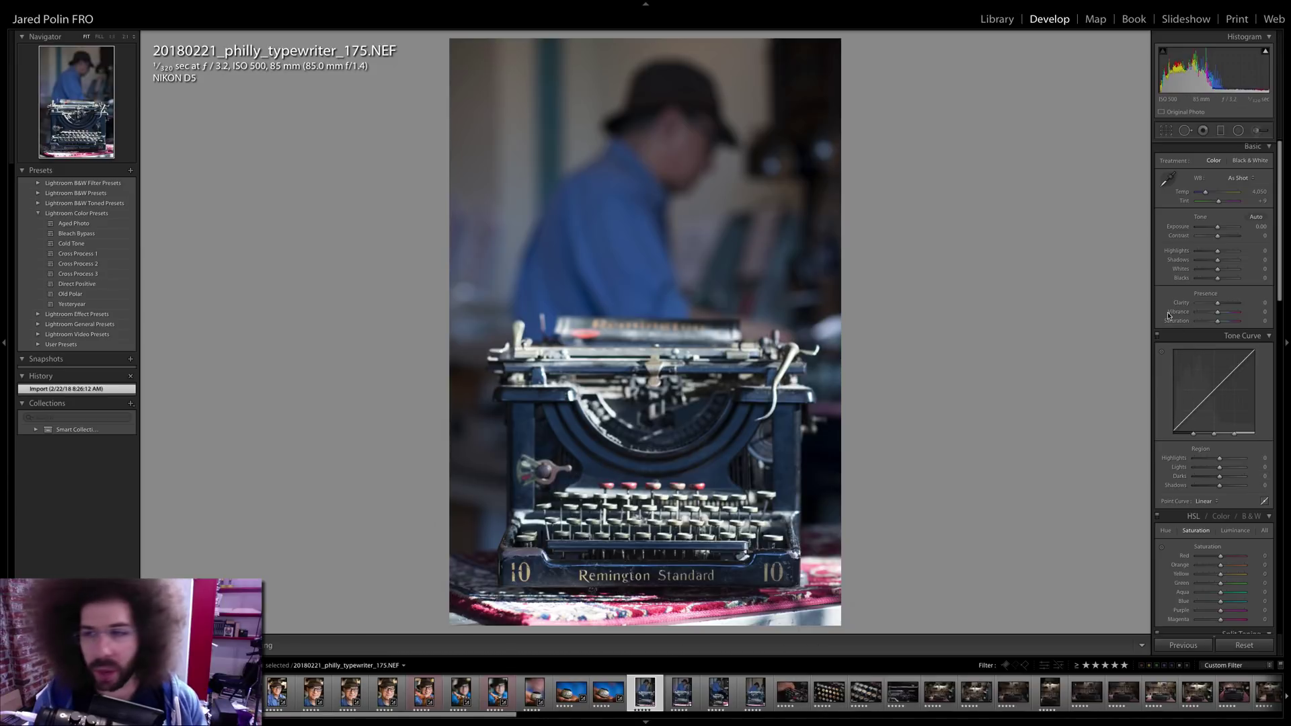
pyautogui.moveTo(1216, 226); pyautogui.dragTo(1223, 235)
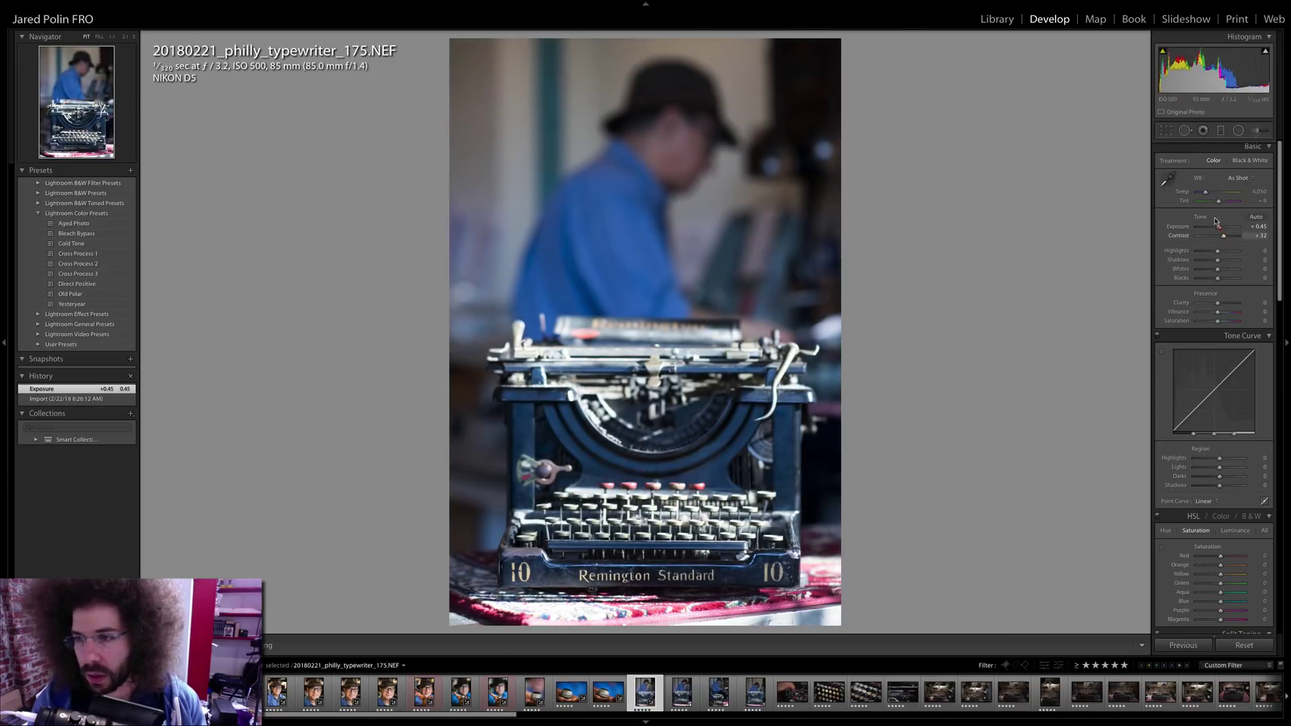
pyautogui.moveTo(1205, 192); pyautogui.dragTo(1218, 226)
pyautogui.hotkey('ctrl', 'z')
pyautogui.doubleClick(1217, 228)
pyautogui.moveTo(1217, 303); pyautogui.dragTo(1222, 306)
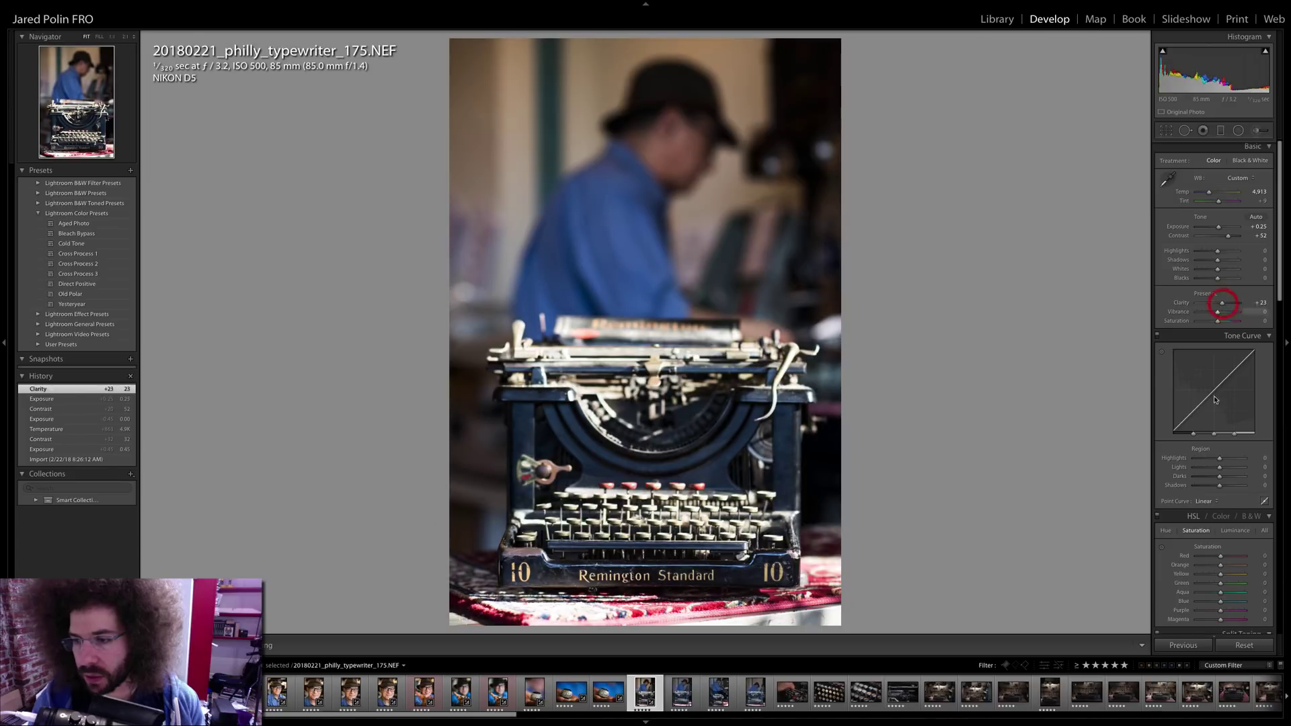
# - Apply a Medium Contrast point curve to photo 175 and set shadows +34, highlights −29, temperature 4,621 and contrast +51
pyautogui.click(1207, 501)
pyautogui.click(1208, 507)
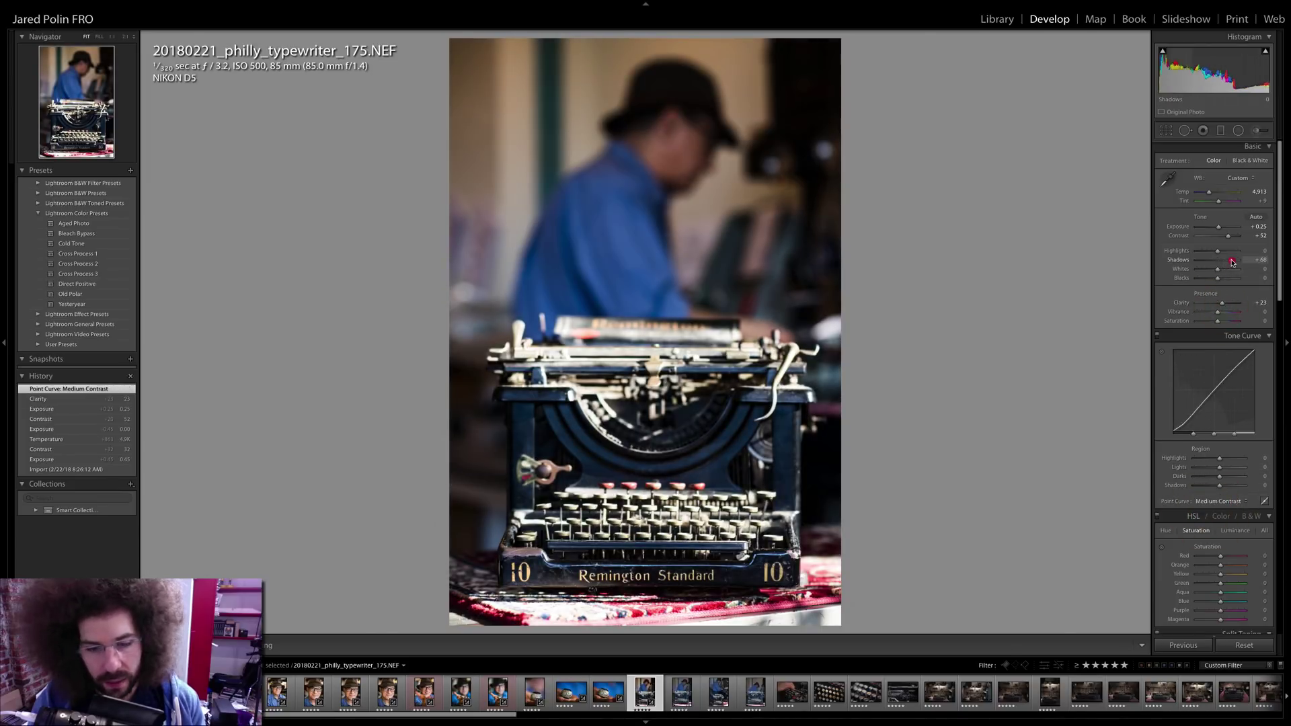
pyautogui.moveTo(1217, 260); pyautogui.dragTo(1224, 262)
pyautogui.moveTo(1218, 251); pyautogui.dragTo(1217, 250)
pyautogui.moveTo(1209, 193); pyautogui.dragTo(1209, 195)
pyautogui.moveTo(1221, 251); pyautogui.dragTo(1228, 236)
# - Inspect the typewriter keys and lettering of photo 175 up close and set its tint to +13
pyautogui.click(617, 494)
pyautogui.moveTo(726, 495); pyautogui.dragTo(732, 263)
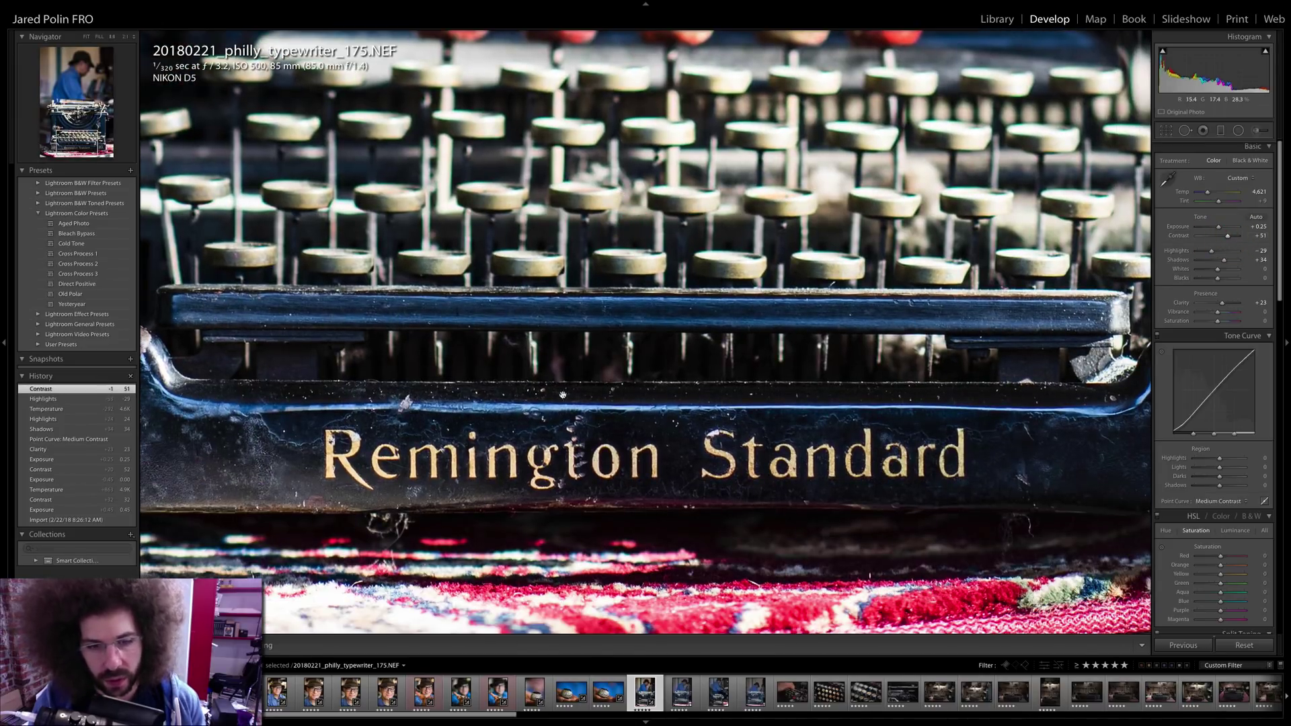
pyautogui.click(622, 361)
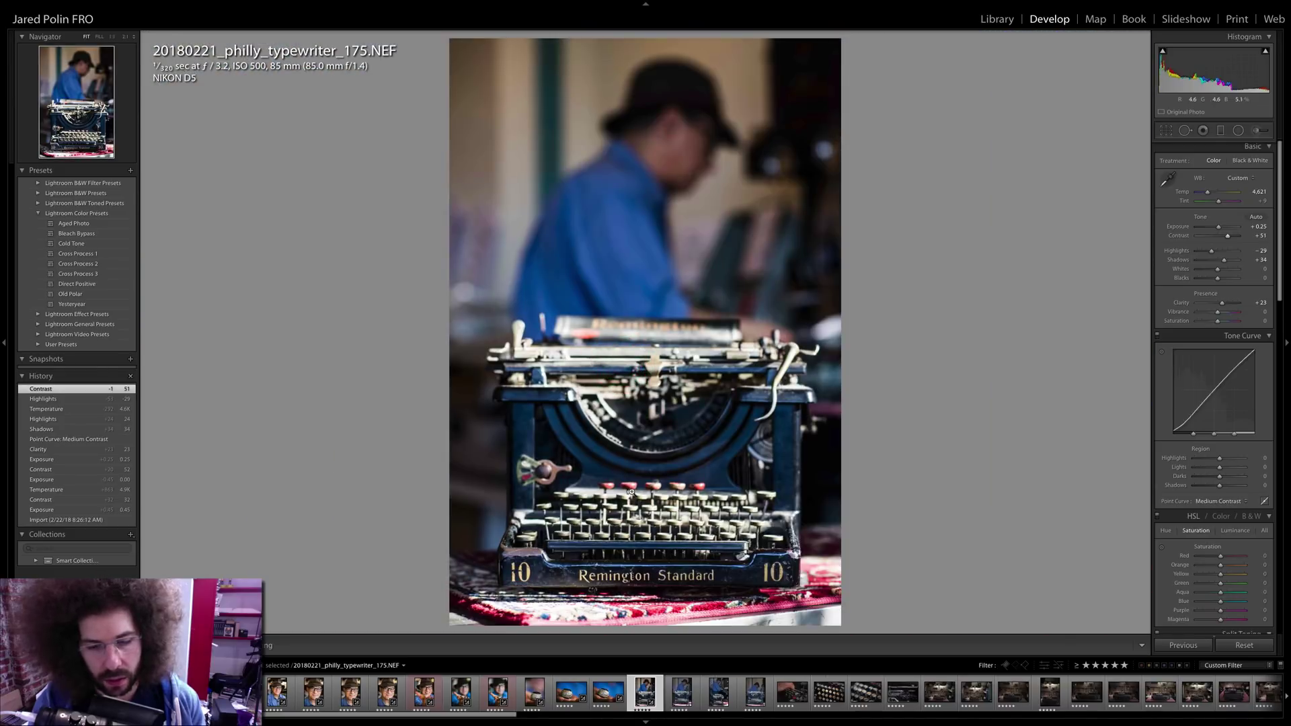
pyautogui.moveTo(1217, 202); pyautogui.dragTo(1217, 203)
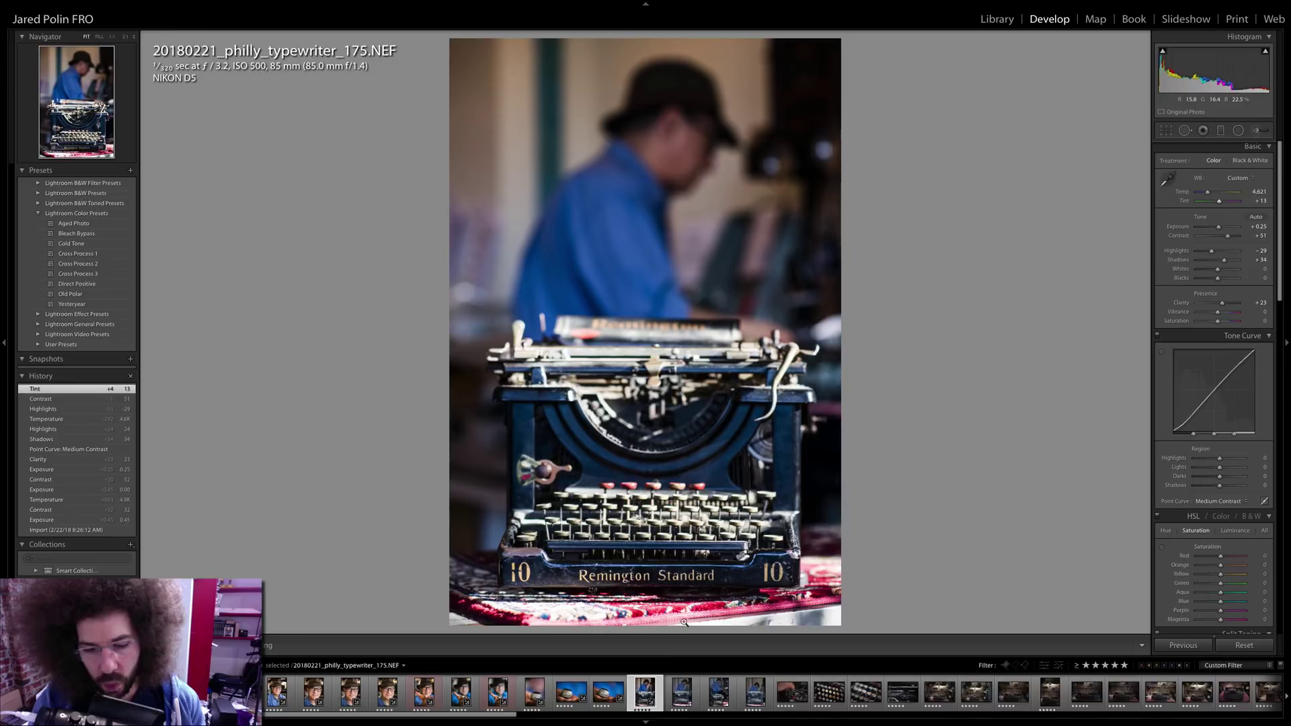
# - Synchronize the develop settings of photo 175 to photo 177 and compare the two photos
pyautogui.keyDown('shift'); pyautogui.click(681, 693); pyautogui.keyUp('shift')
pyautogui.click(1187, 646)
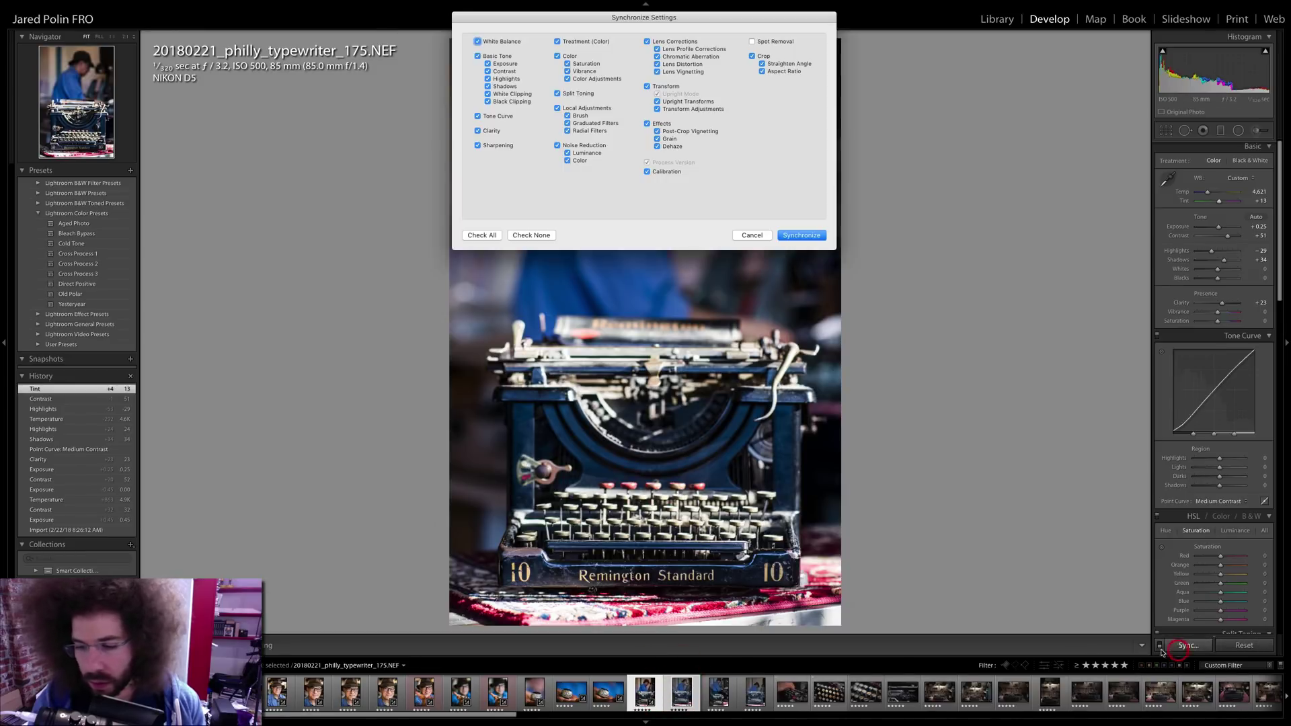
pyautogui.press('Return')
pyautogui.click(693, 697)
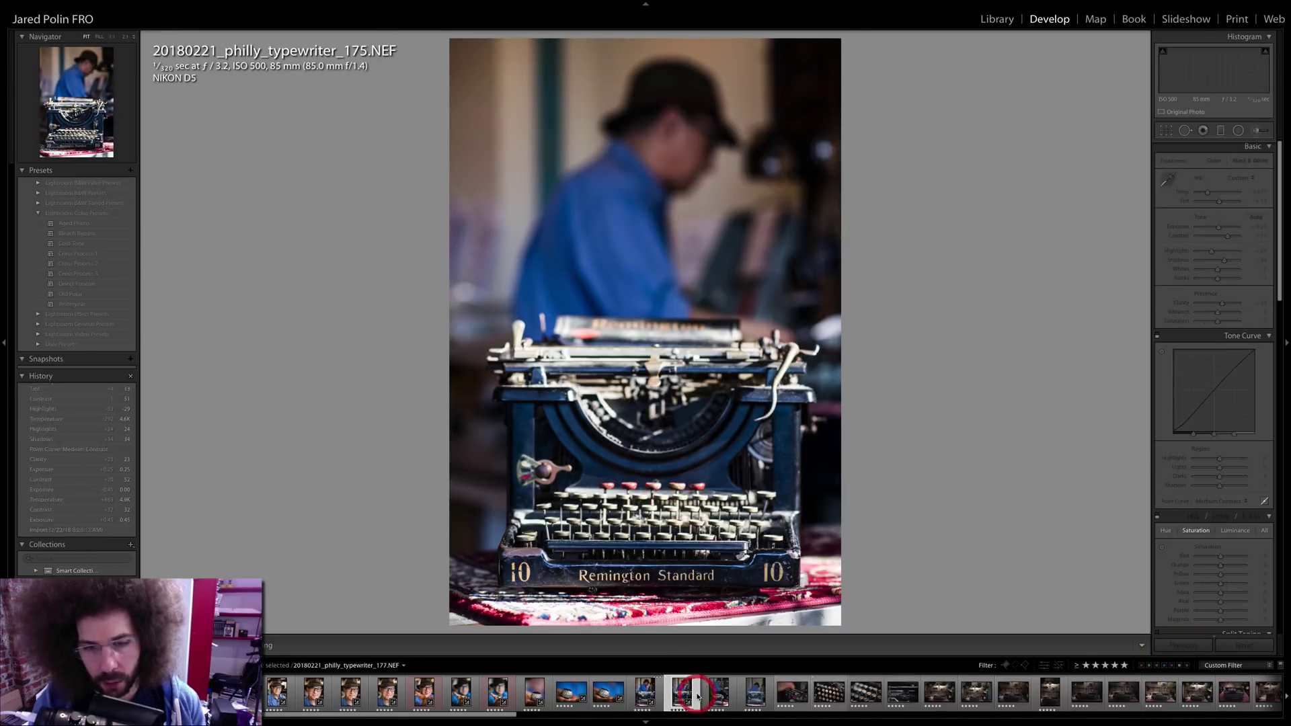
pyautogui.press('Left')
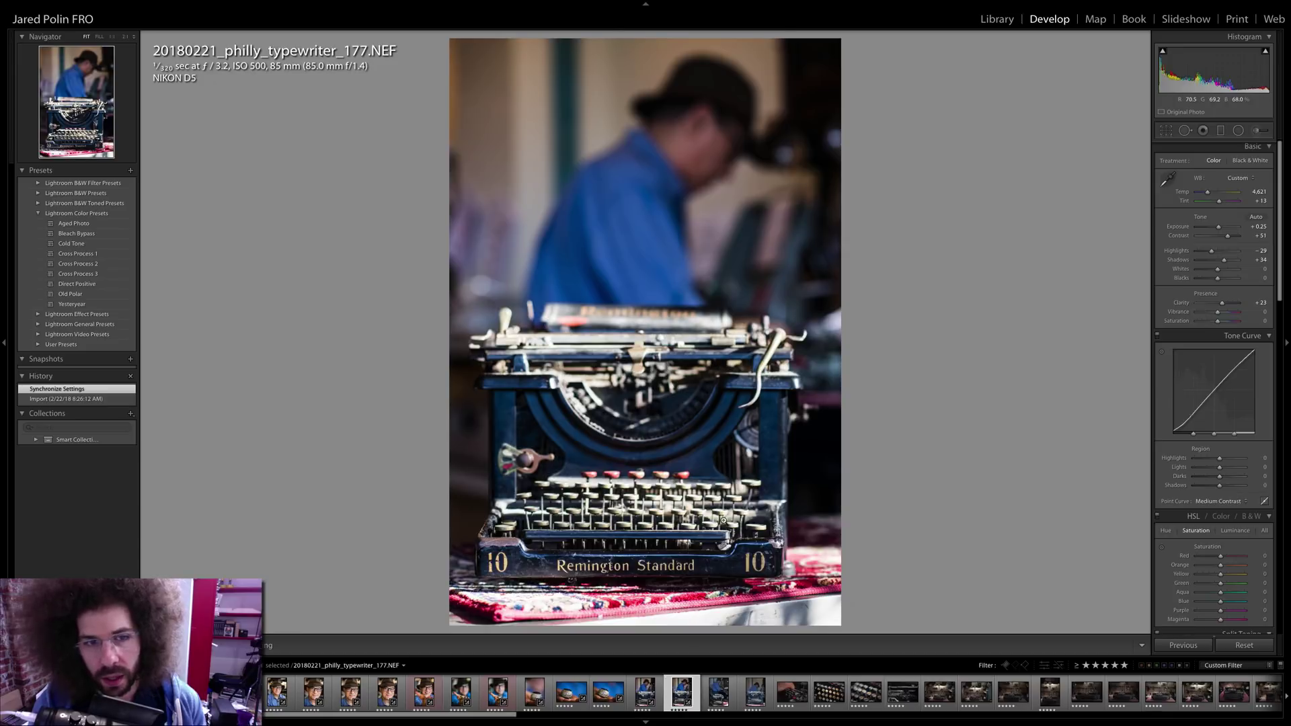
pyautogui.press('Right')
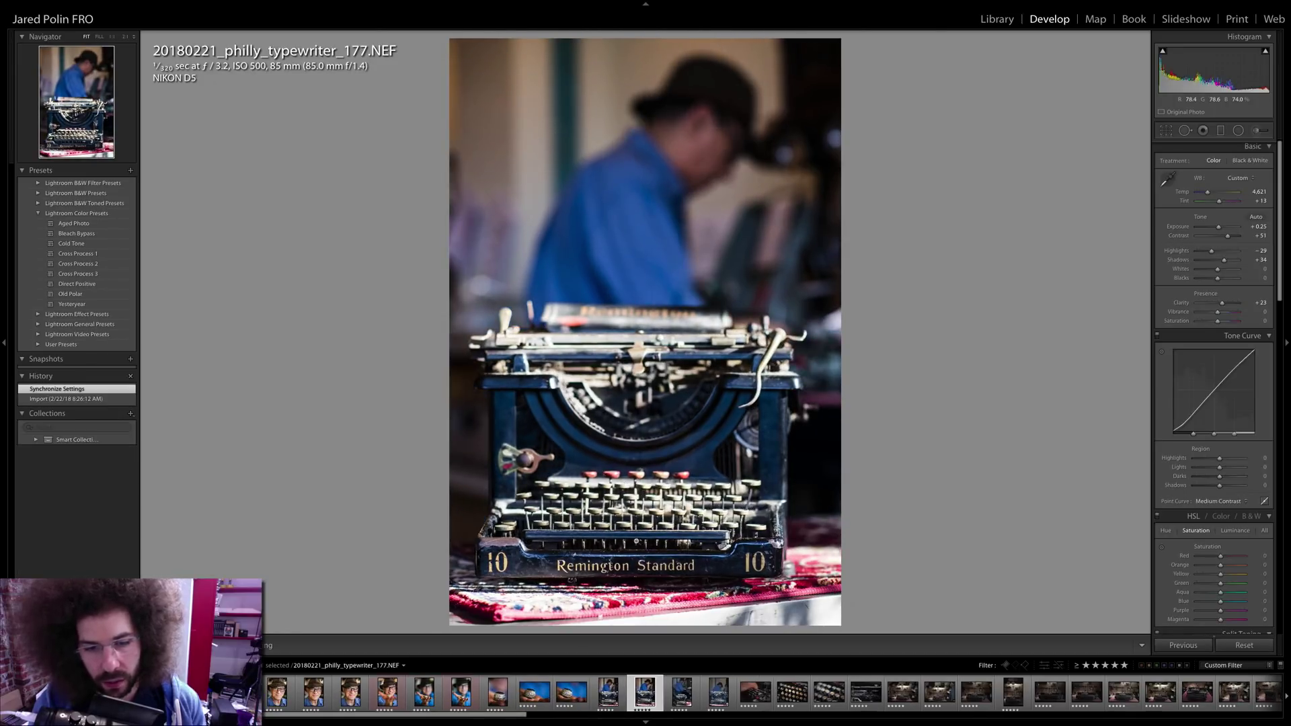
# - Synchronize the develop settings of photo 177 to photo 181 and view photo 181
pyautogui.keyDown('super'); pyautogui.click(681, 693); pyautogui.keyUp('super')
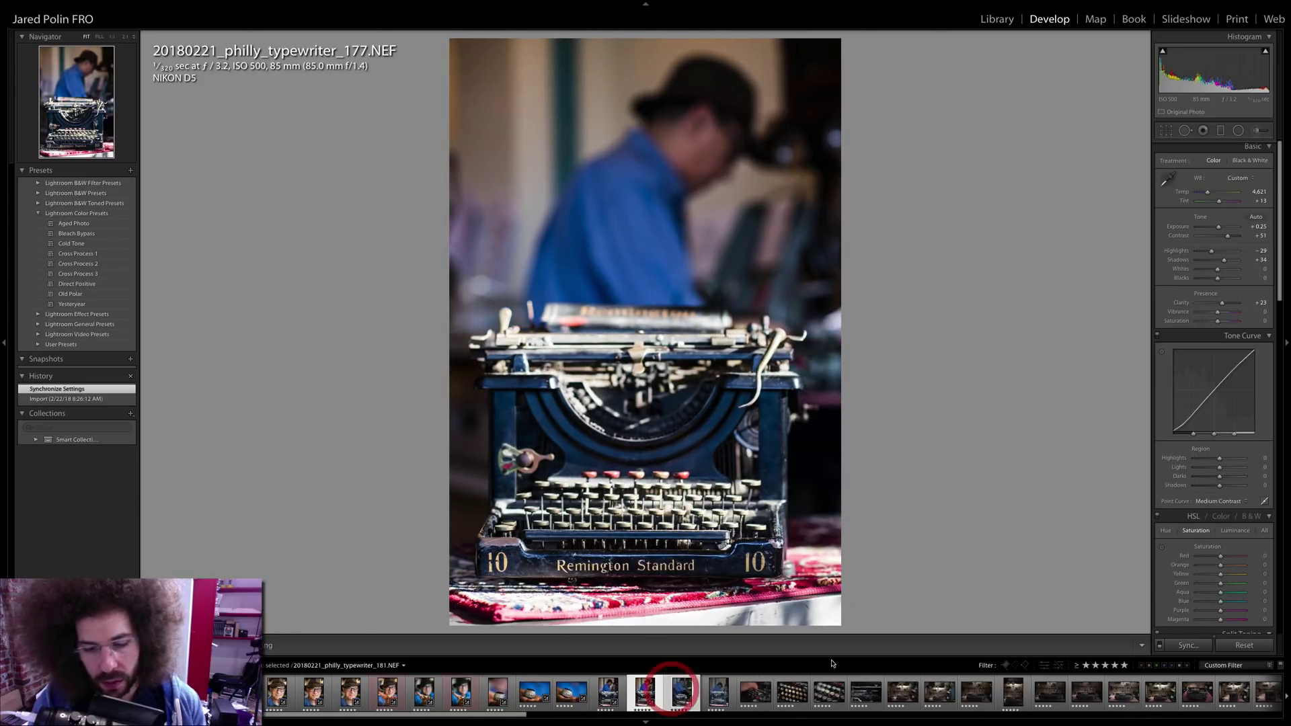
pyautogui.press('super+shift+s')
pyautogui.press('Return')
pyautogui.click(656, 693)
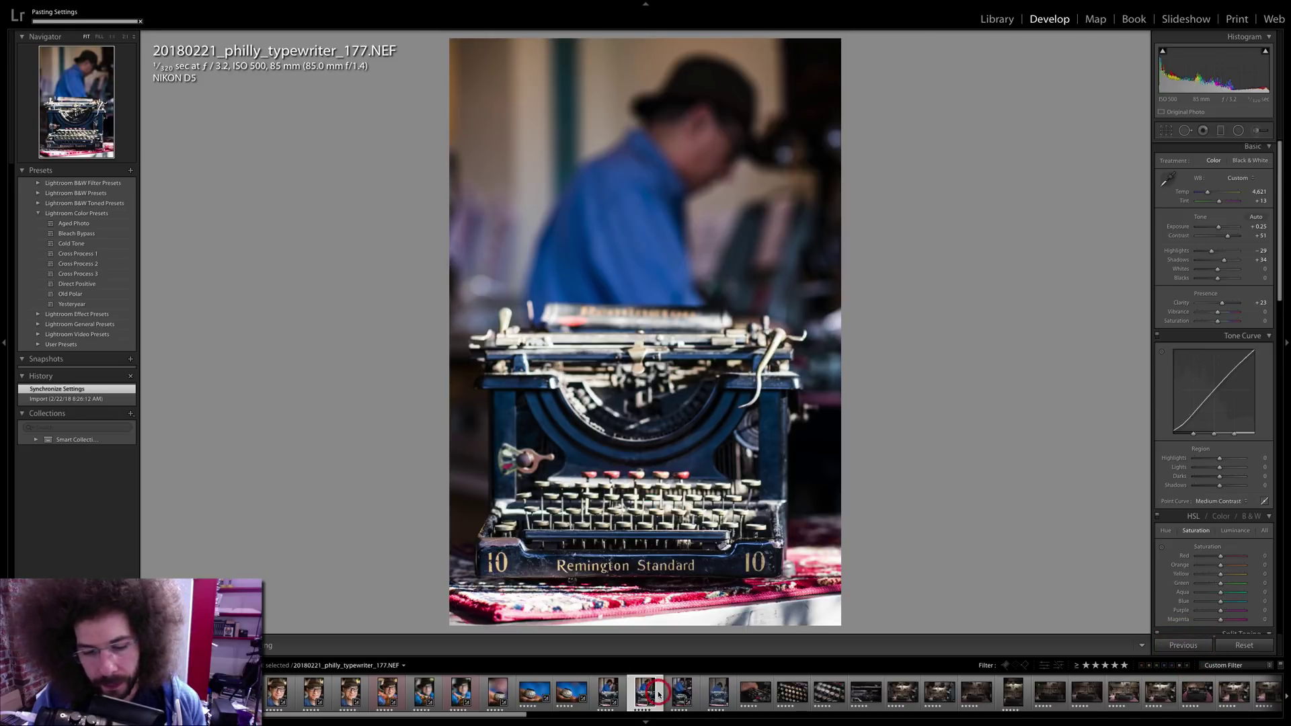
pyautogui.press('Right')
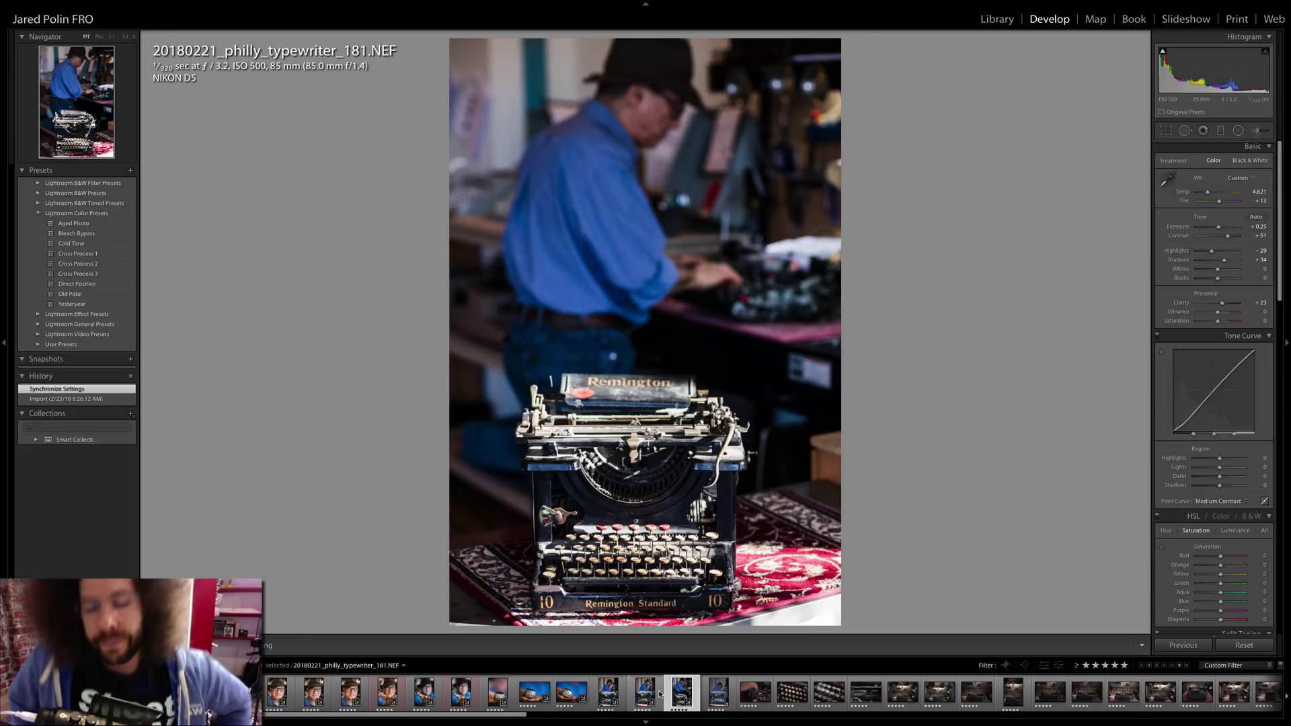
# - Compare photo 177 with photo 181 and give photo 181 a red color label
pyautogui.click(646, 693)
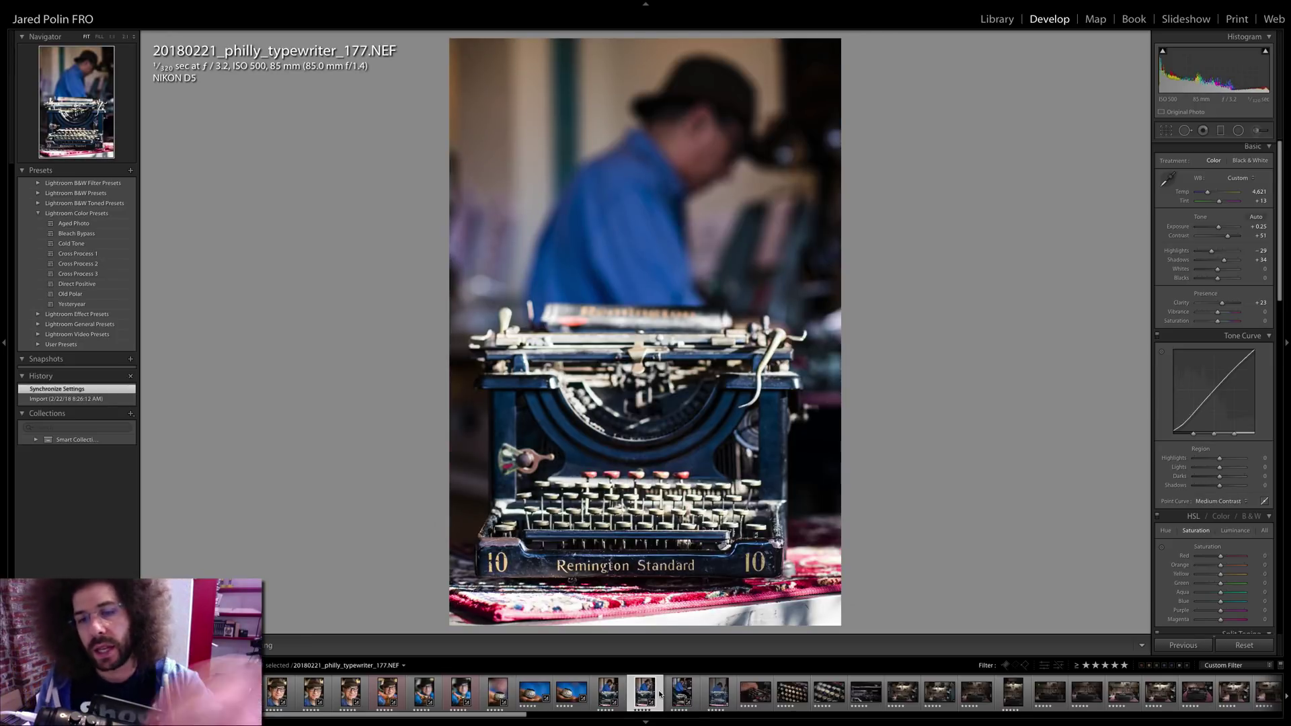
pyautogui.press('Right')
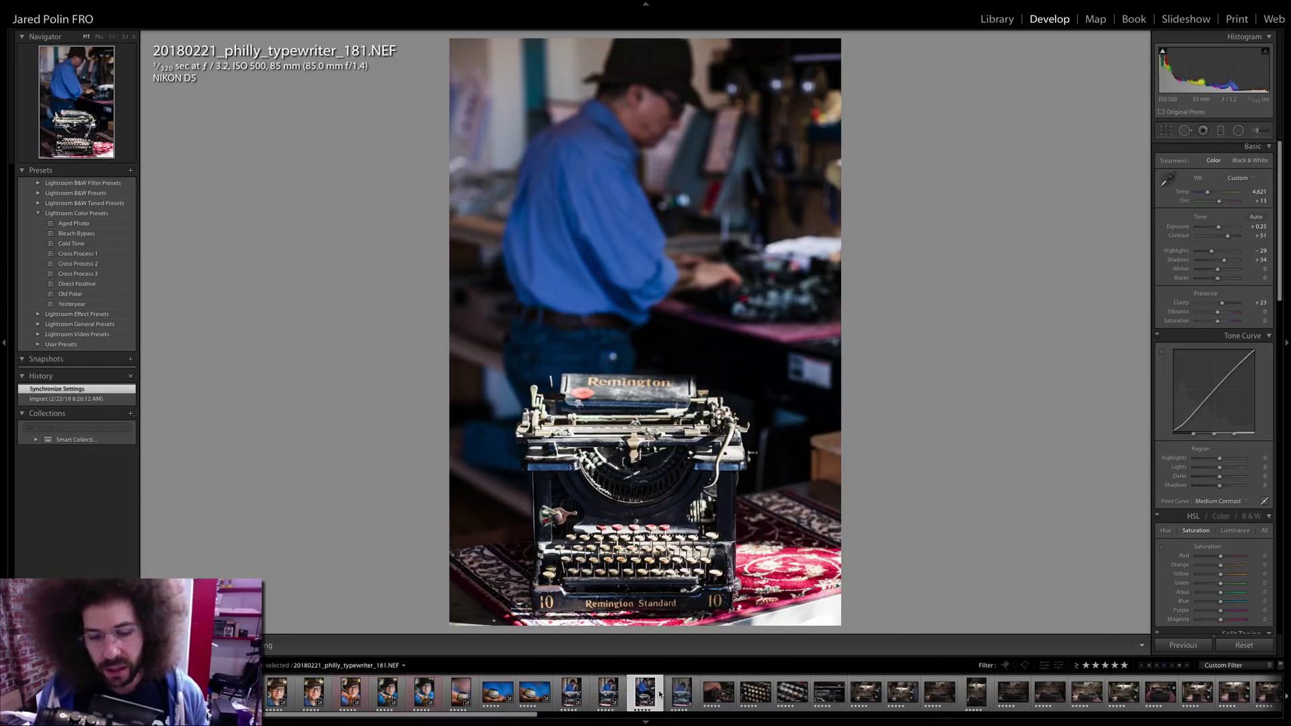
pyautogui.press('6')
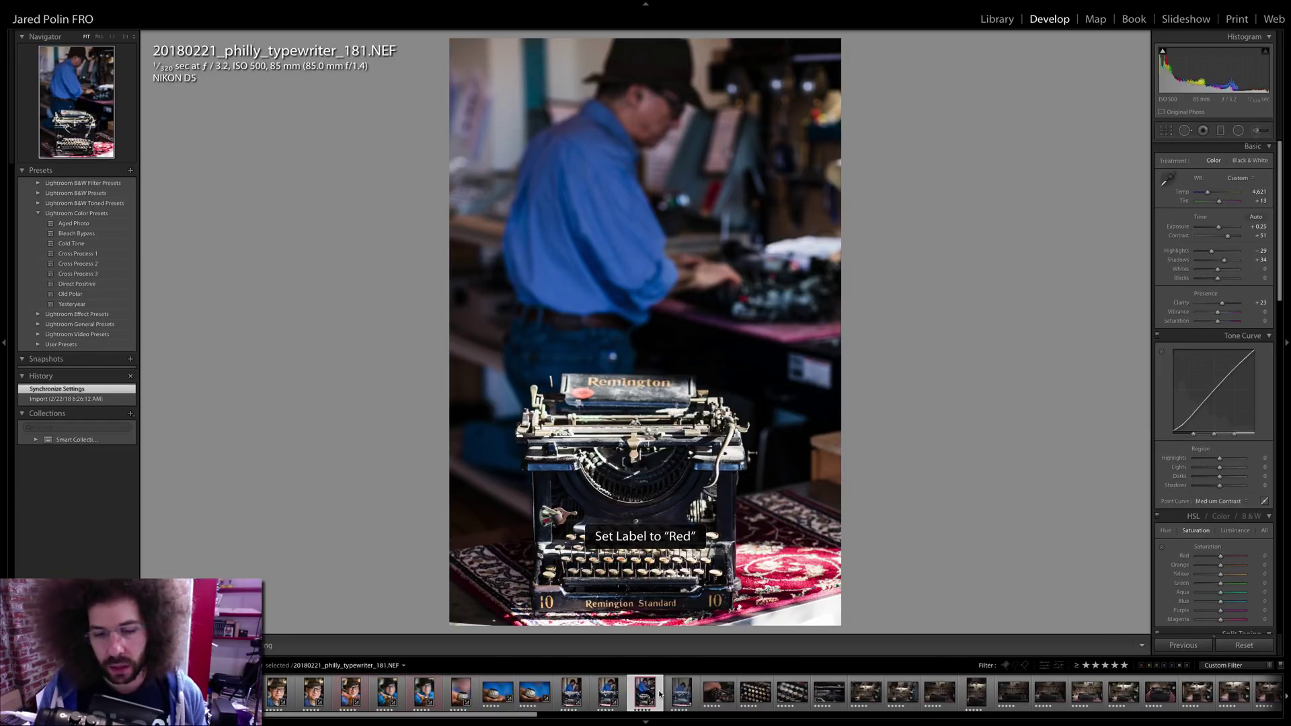
# - Examine photo 181 up close, checking the typewriter's keys, carriage and Remington lettering against the blurred background
pyautogui.click(666, 503)
pyautogui.moveTo(563, 548); pyautogui.dragTo(579, 232)
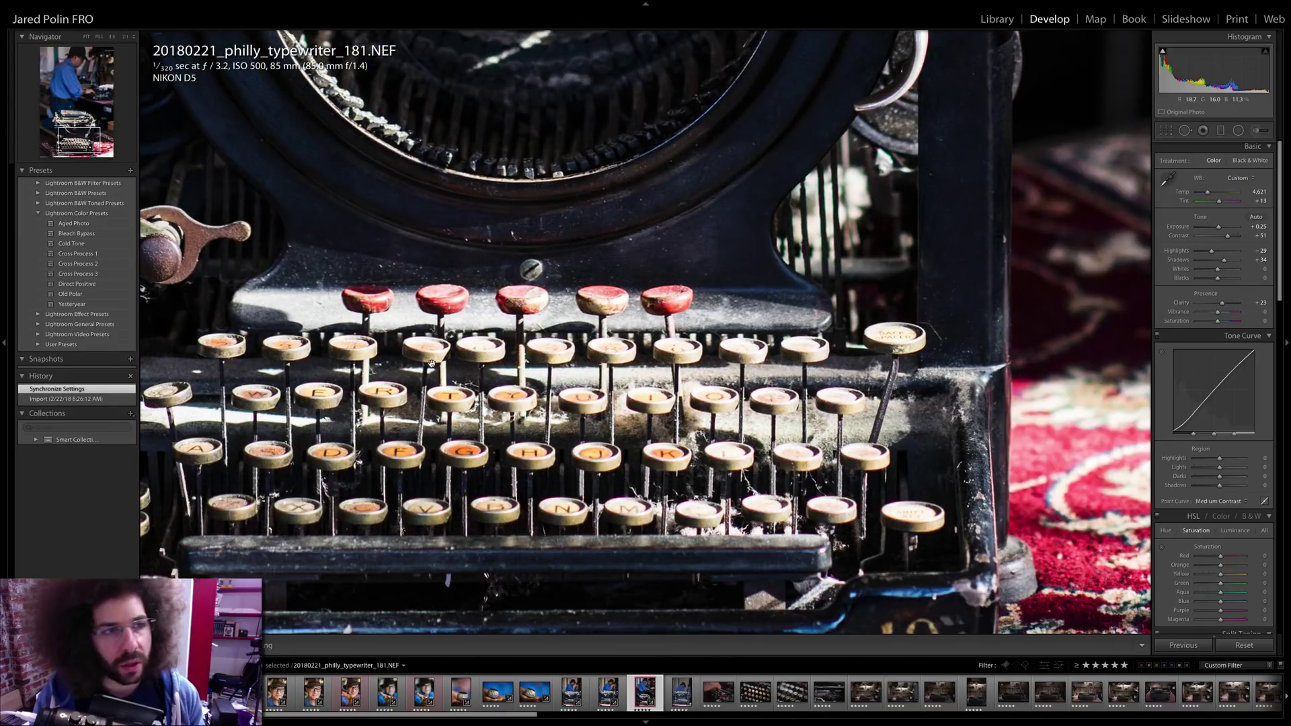
pyautogui.click(461, 231)
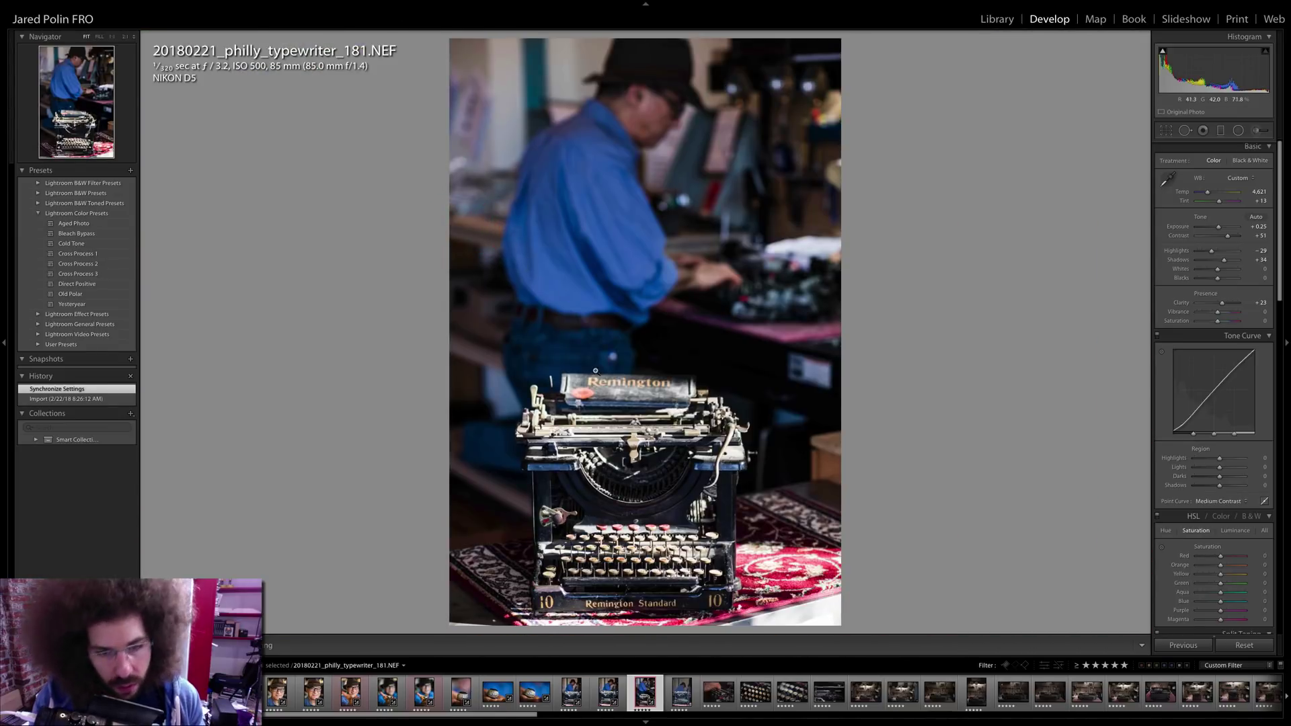
pyautogui.click(606, 402)
pyautogui.scroll(-5, 694, 239)
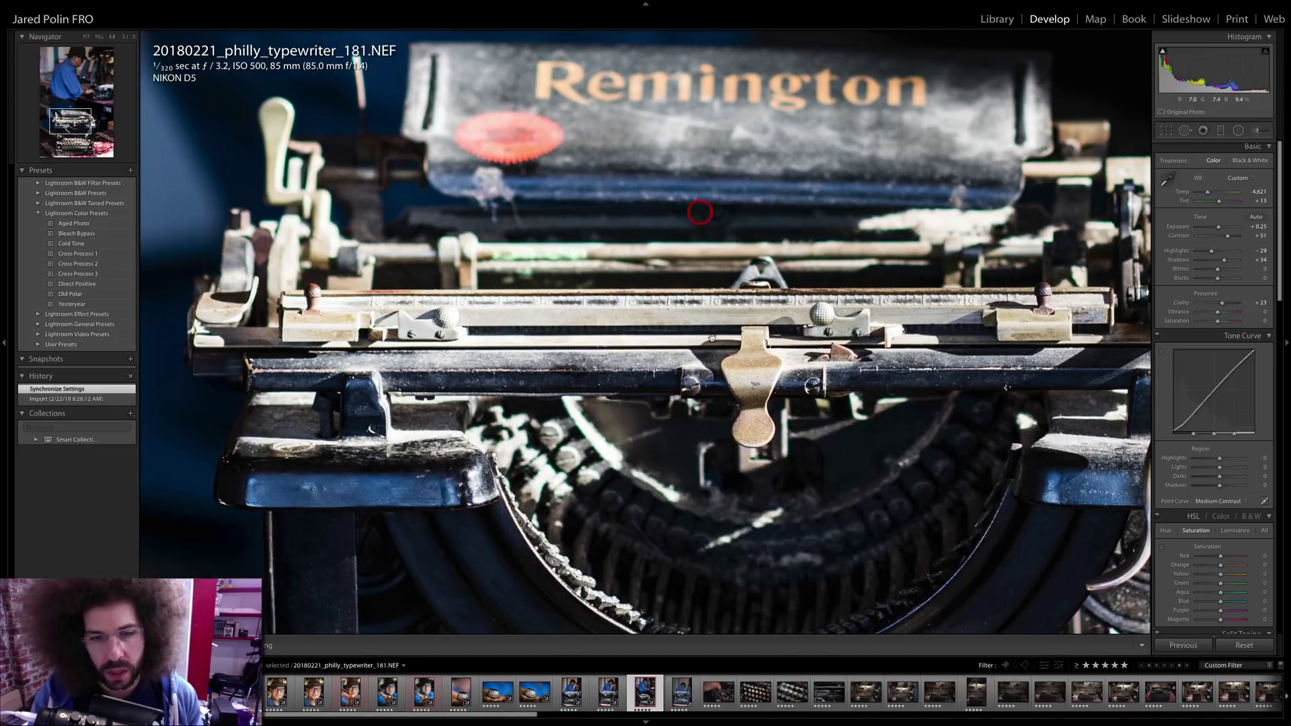
pyautogui.scroll(-5, 695, 239)
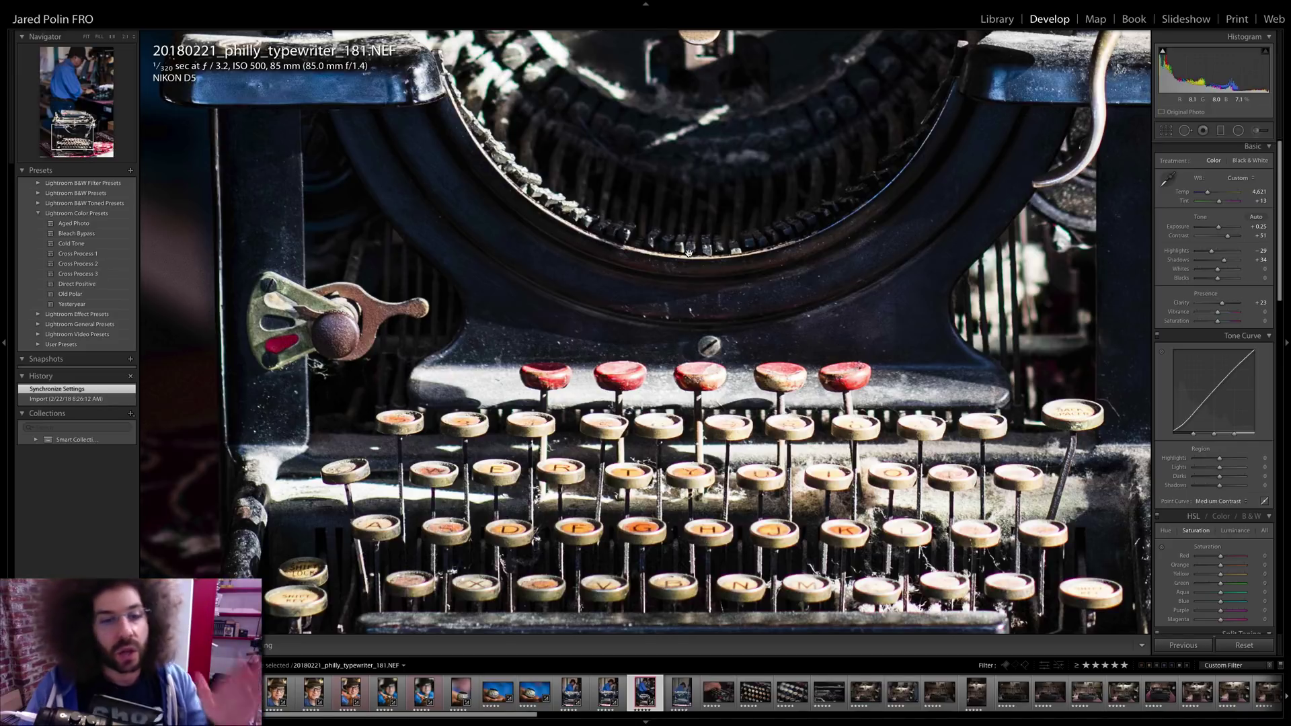
pyautogui.click(678, 214)
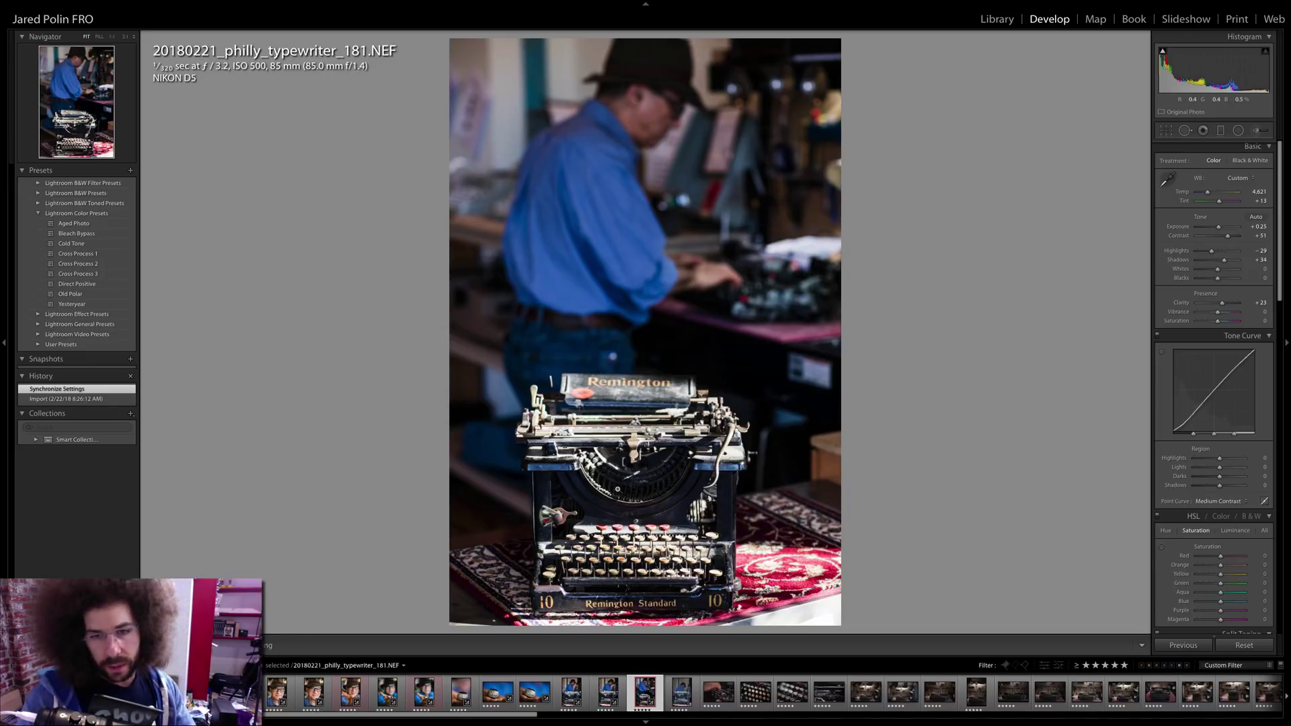
pyautogui.moveTo(653, 528); pyautogui.dragTo(614, 289)
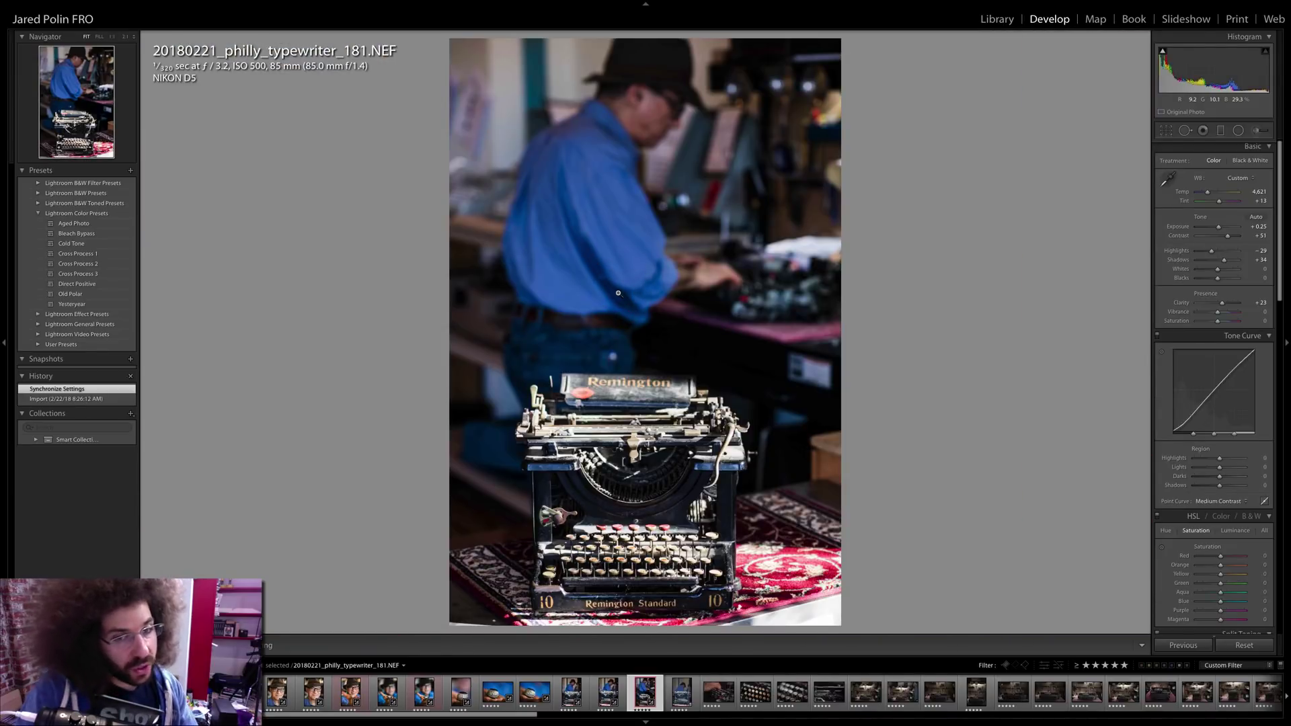
pyautogui.moveTo(757, 279); pyautogui.dragTo(748, 269)
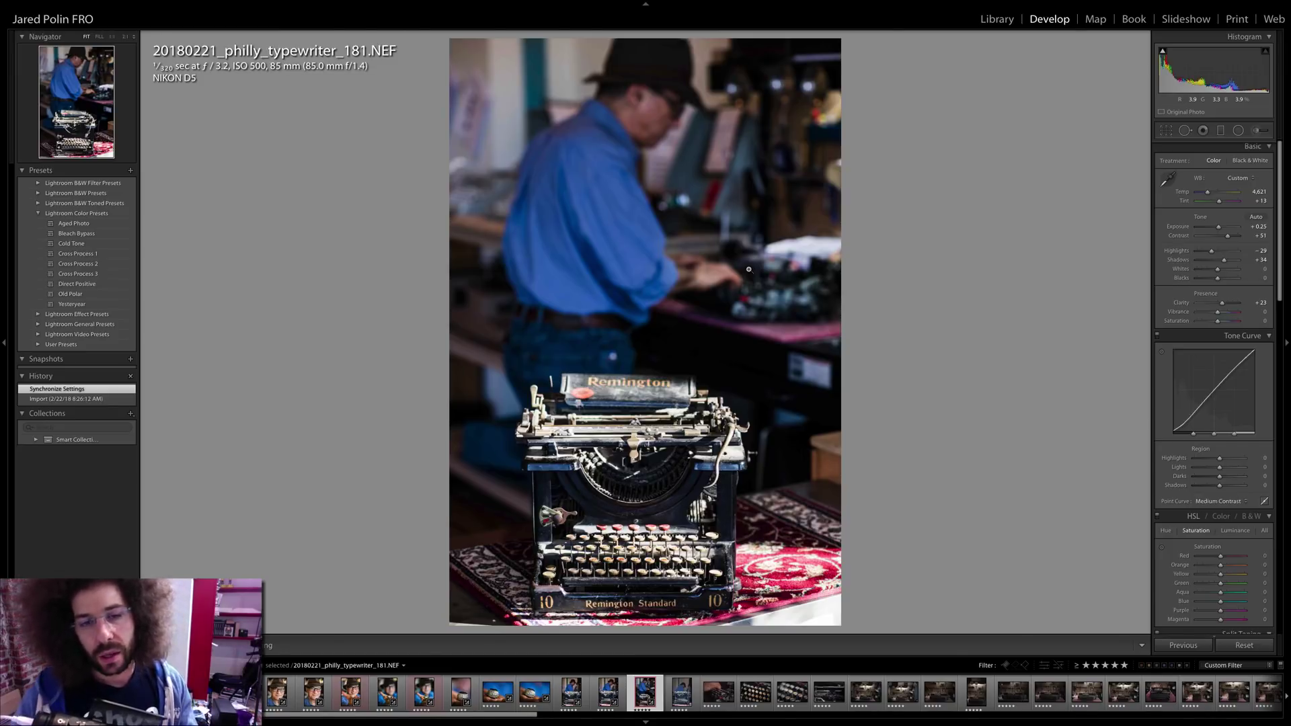
pyautogui.rightClick(752, 277)
pyautogui.press('Escape')
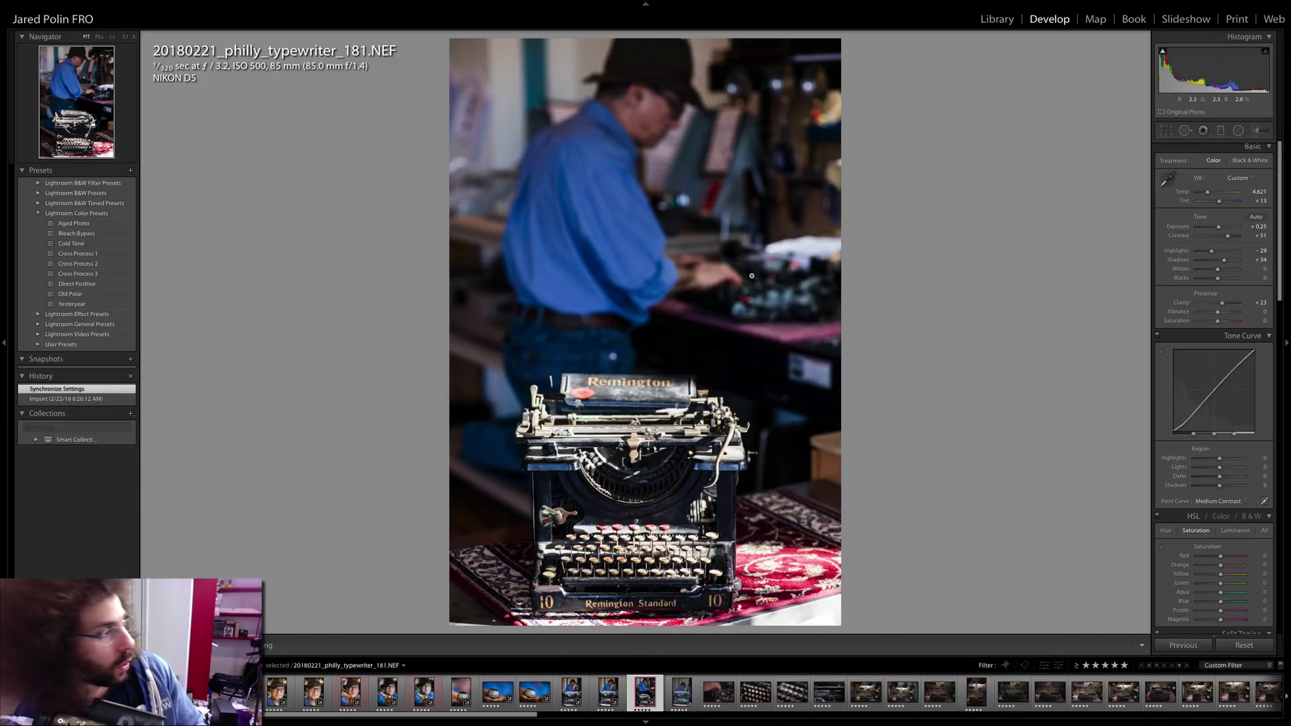
pyautogui.click(622, 542)
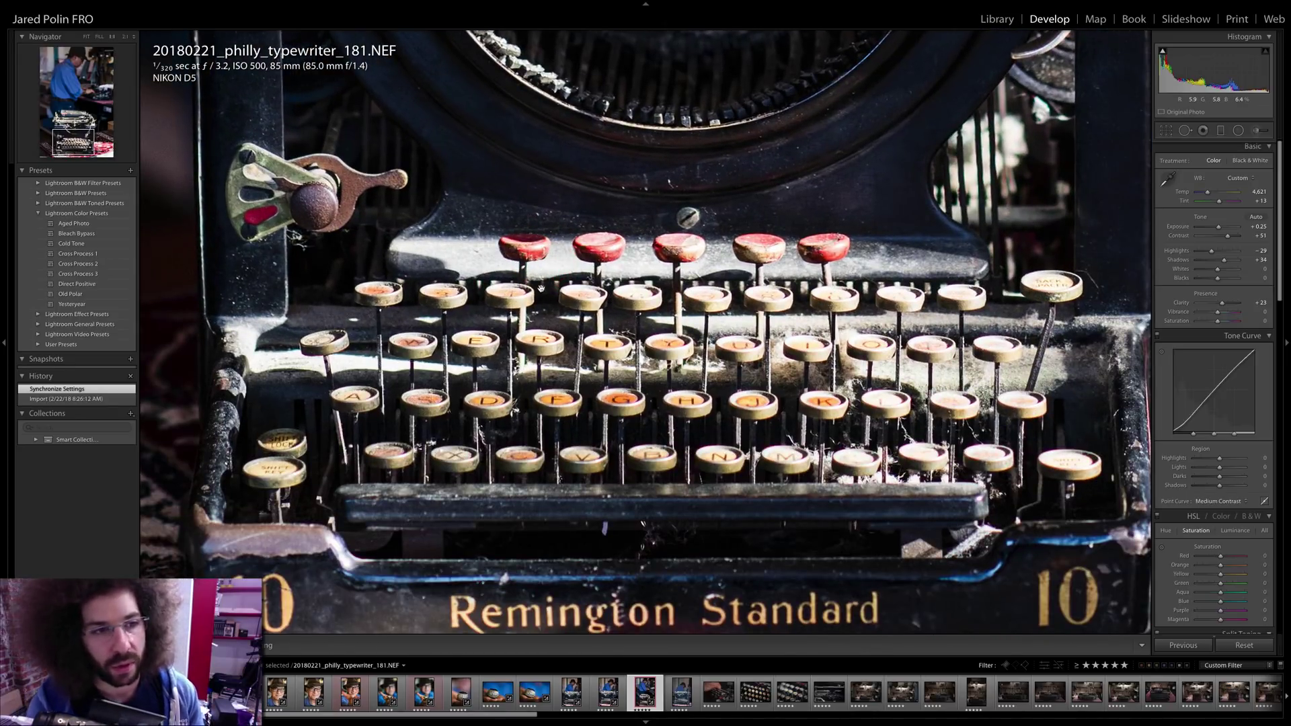
pyautogui.click(653, 351)
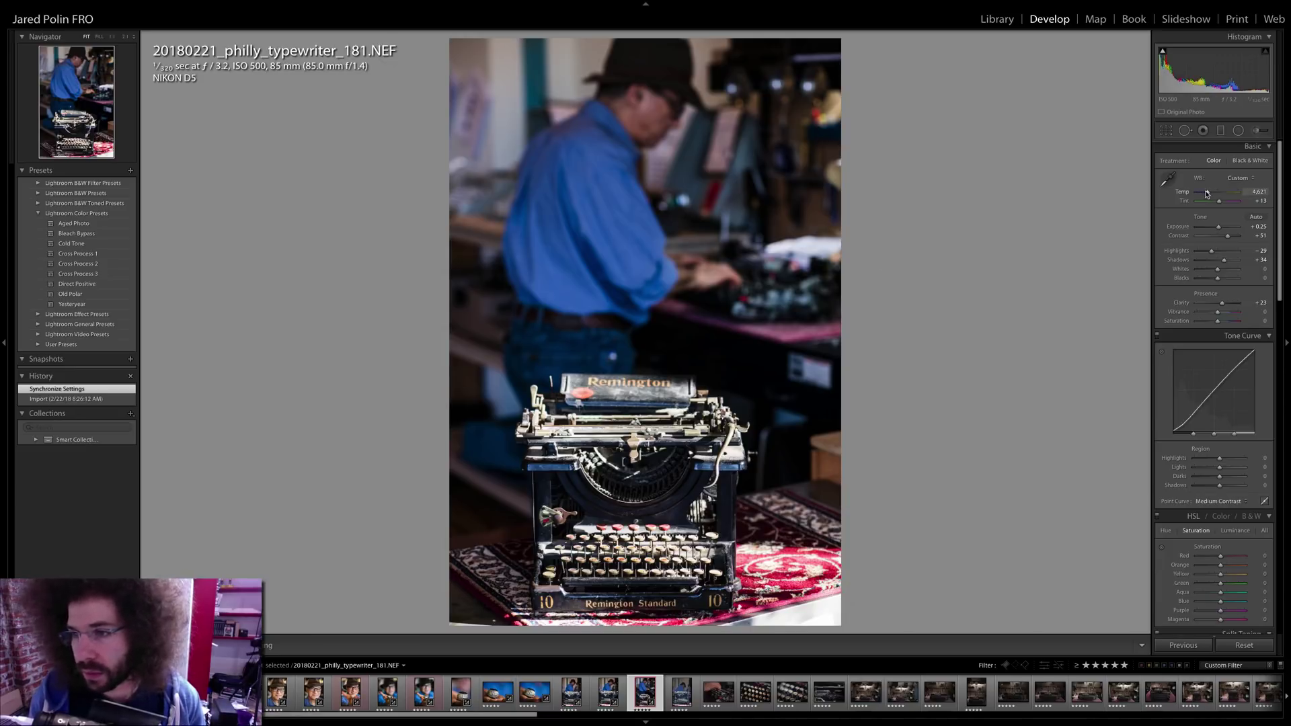
# - Set photo 181's temperature to 4,678, blacks to +15 and whites to +26
pyautogui.moveTo(1206, 194); pyautogui.dragTo(1209, 194)
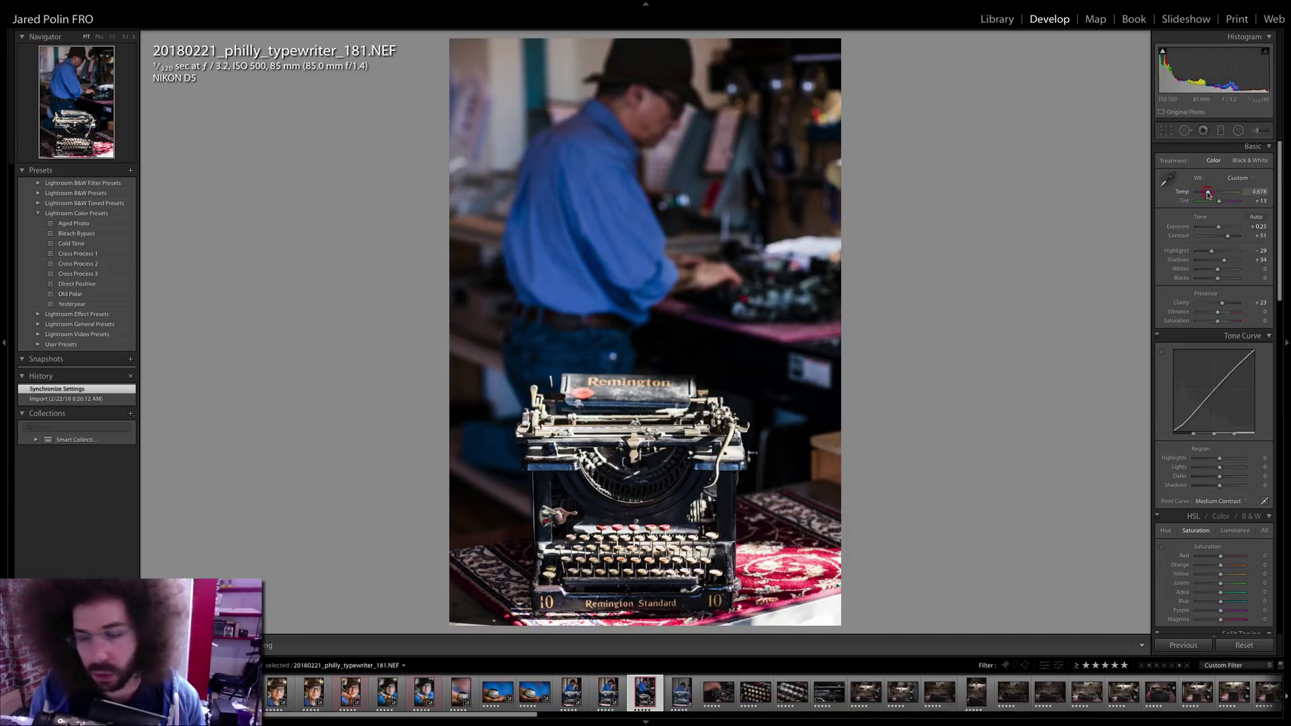
pyautogui.moveTo(1208, 194); pyautogui.dragTo(1209, 194)
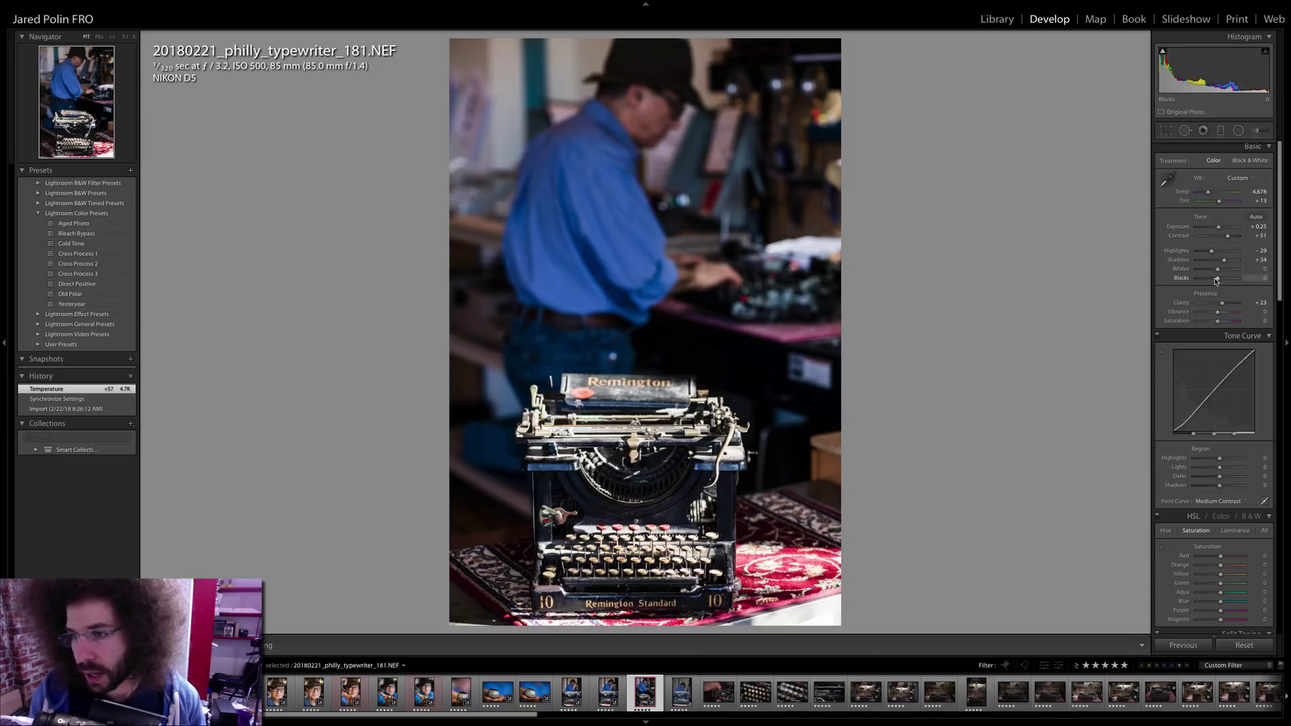
pyautogui.moveTo(1215, 281); pyautogui.dragTo(1229, 271)
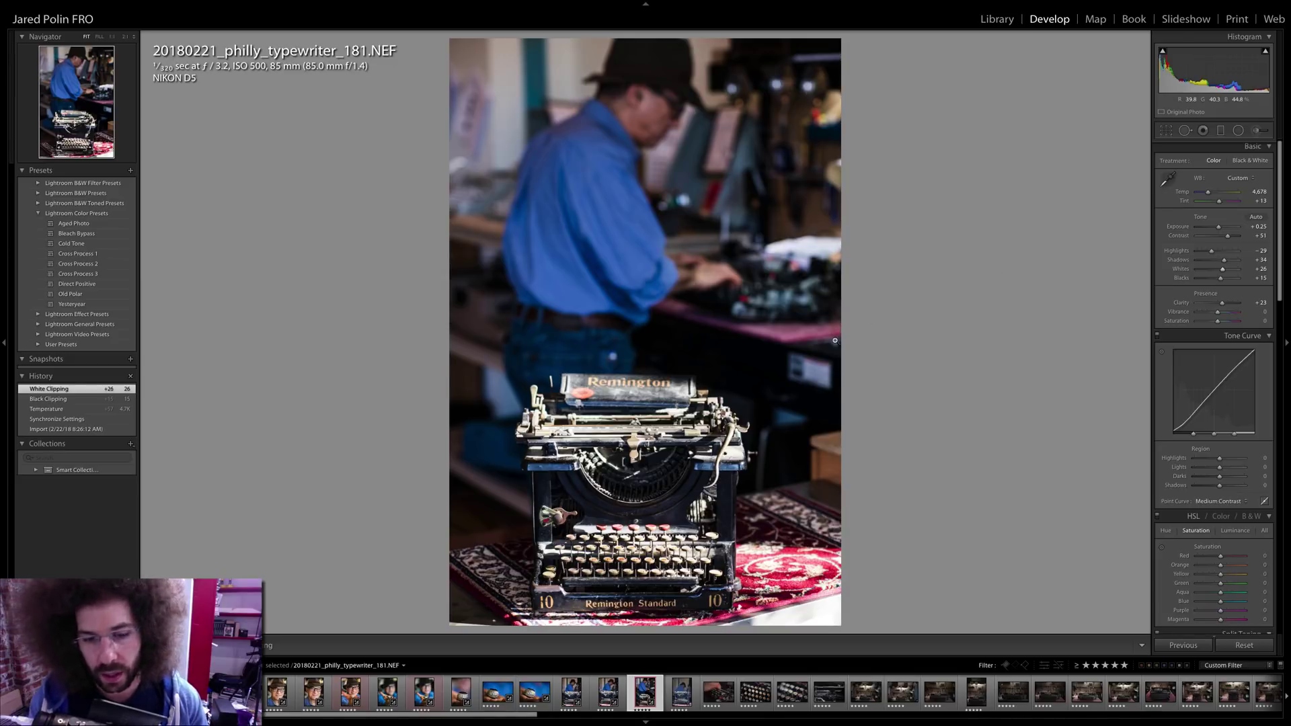
# - Synchronize the develop settings of photo 181 to photo 187 and compare the two photos
pyautogui.press('Right')
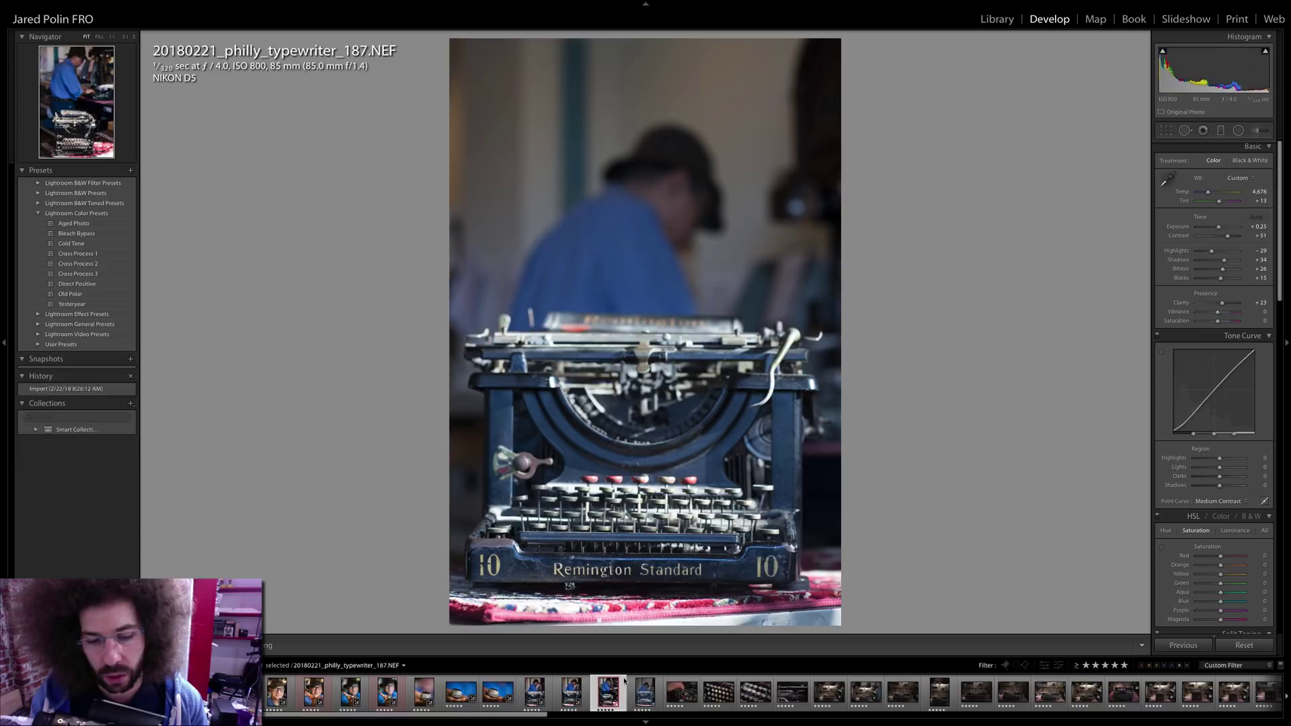
pyautogui.press('Left')
pyautogui.keyDown('super'); pyautogui.click(681, 693); pyautogui.keyUp('super')
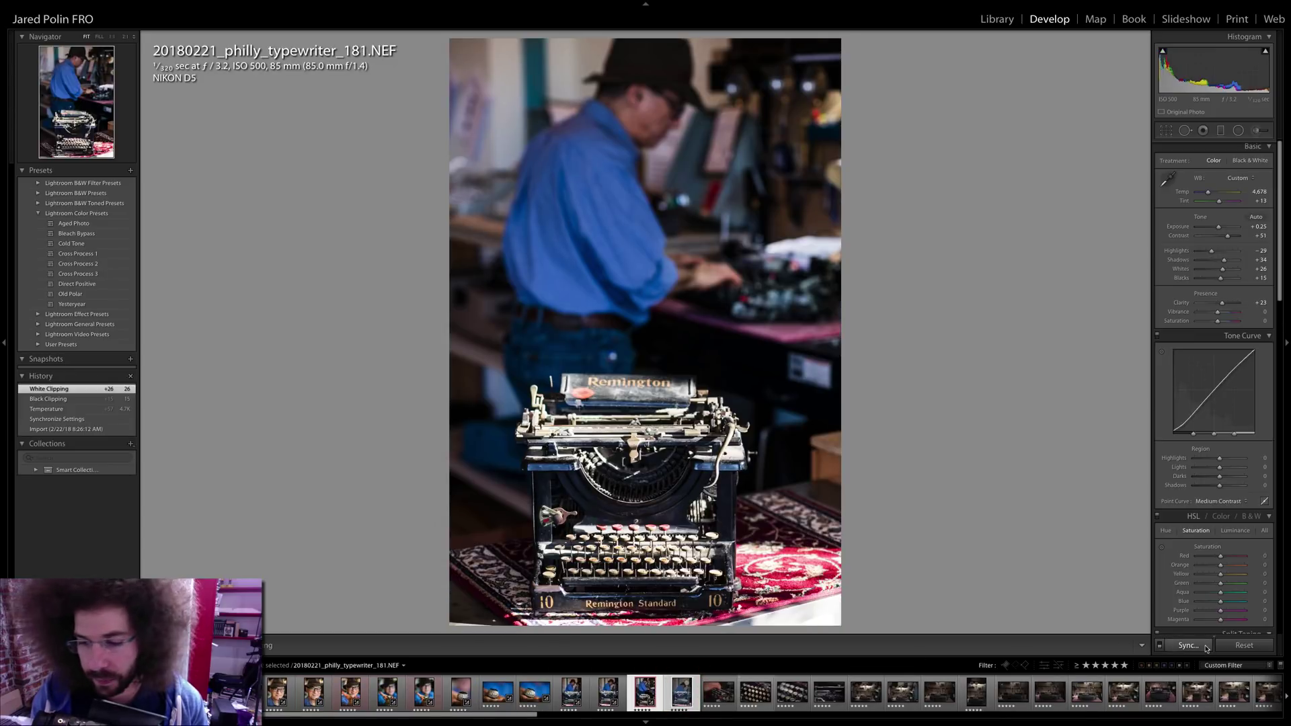
pyautogui.press('super+shift+s')
pyautogui.press('Return')
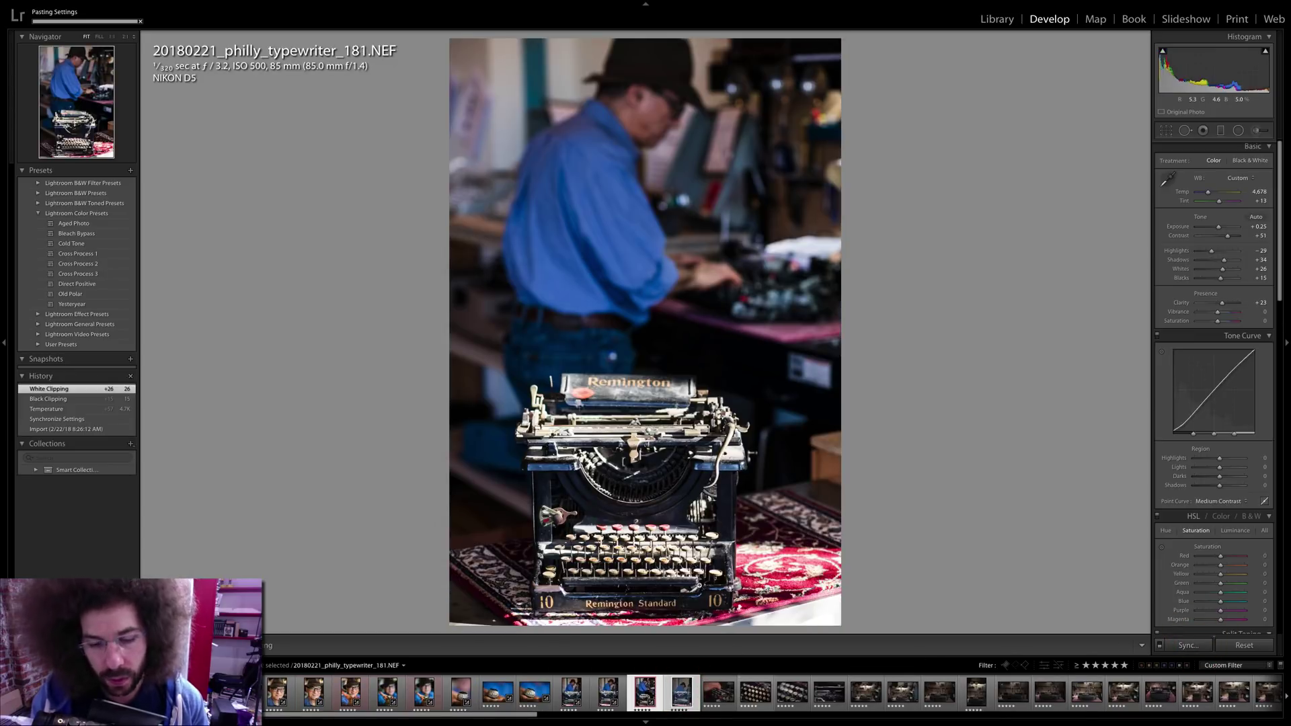
pyautogui.click(693, 699)
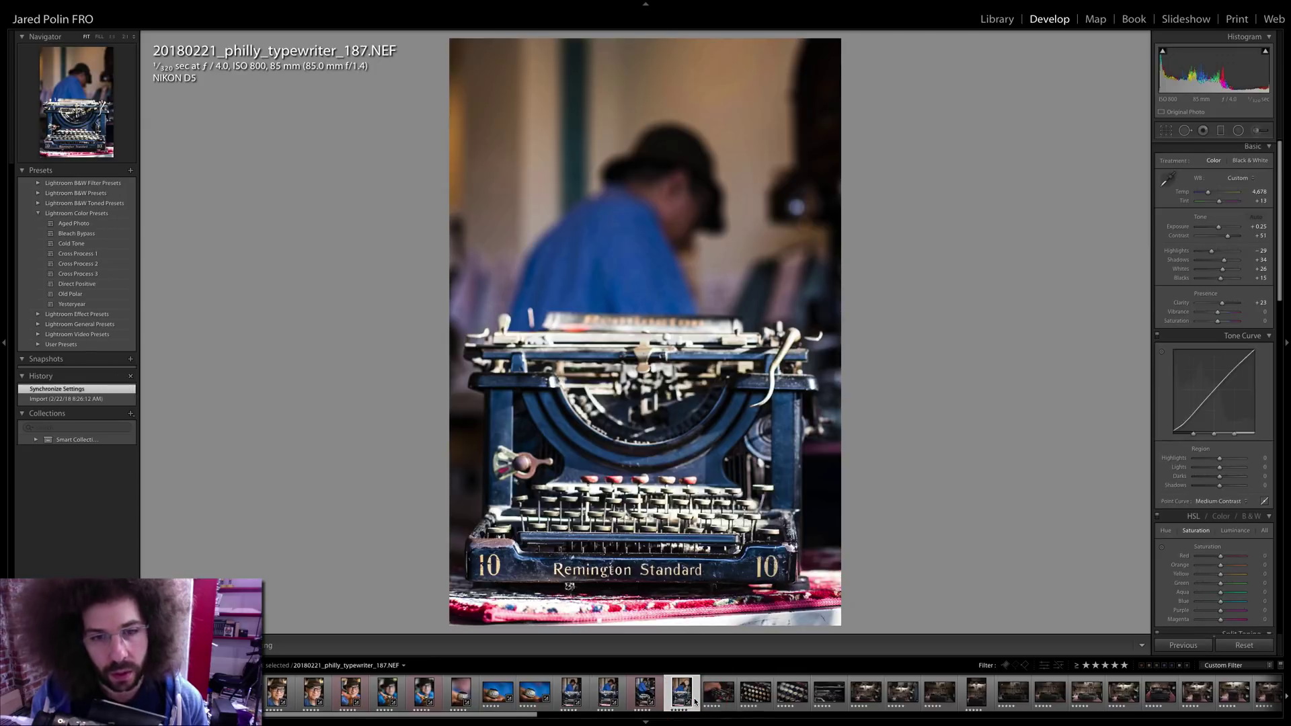
pyautogui.press('Left')
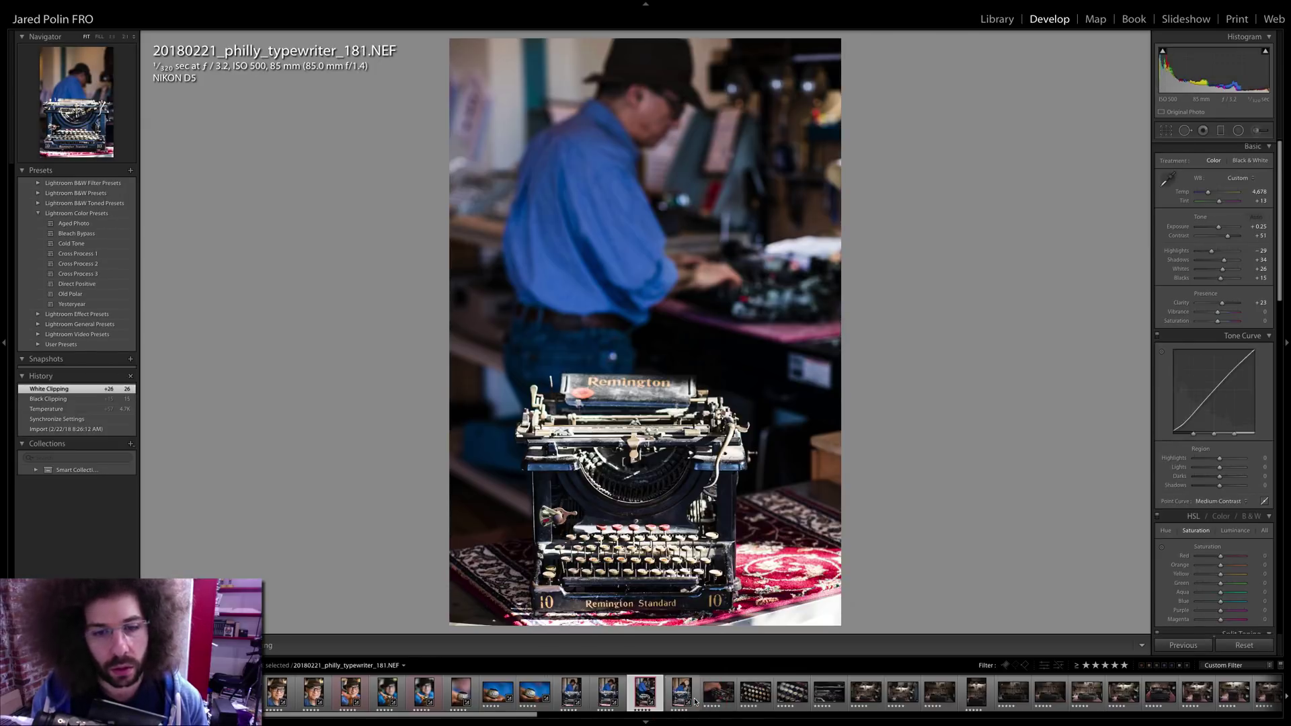
pyautogui.press('Right')
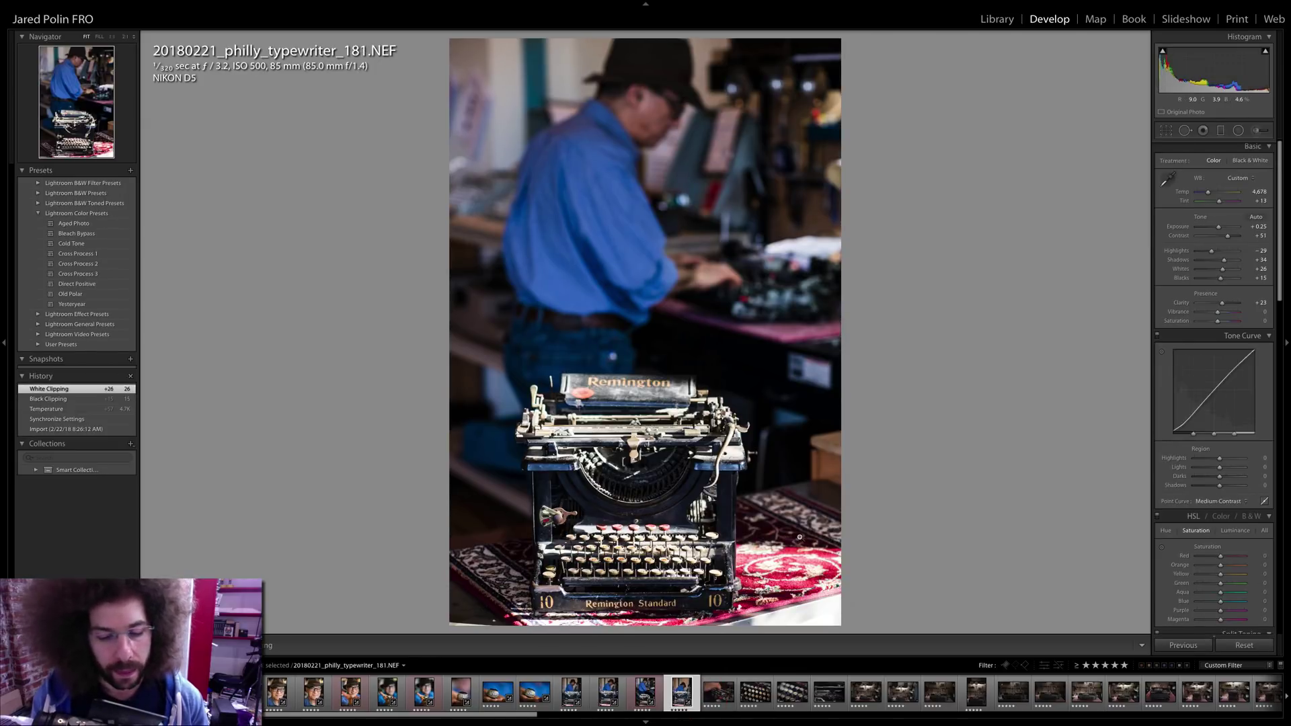
# - Clear the star rating of photo 189 and compare the key close-ups in photos 201 and 202
pyautogui.press('Right')
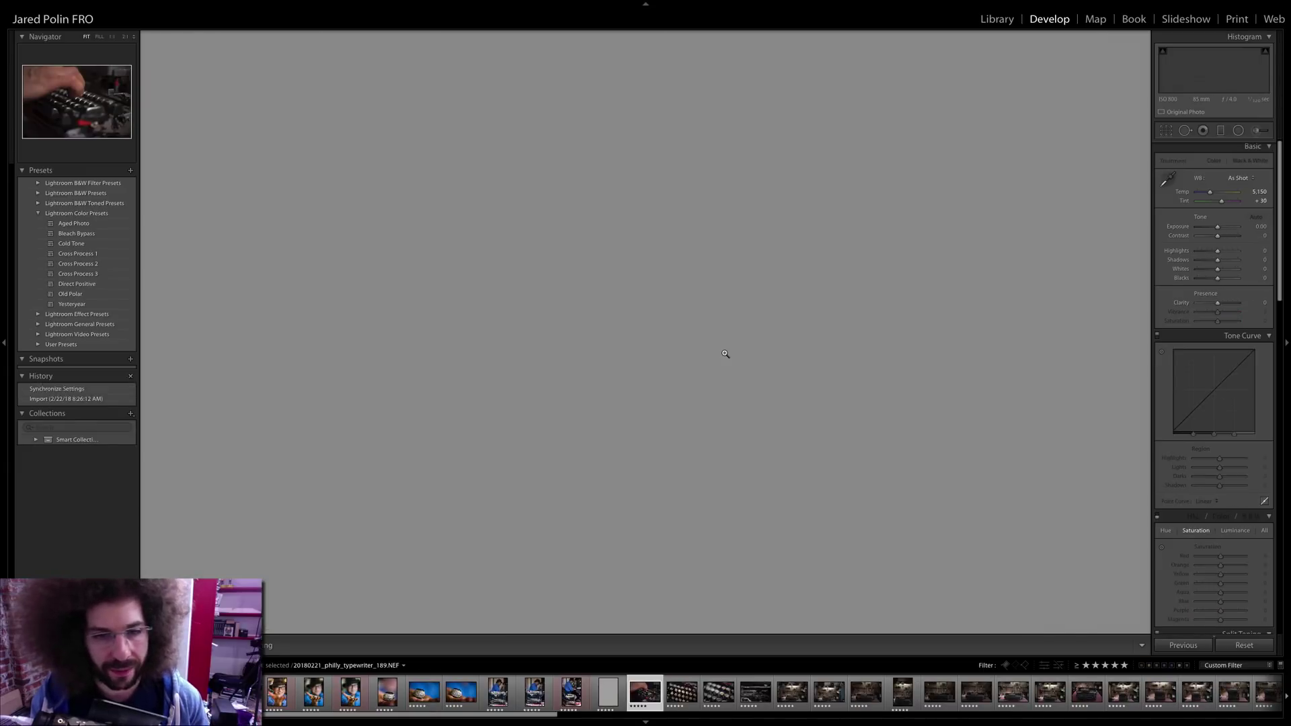
pyautogui.press('0')
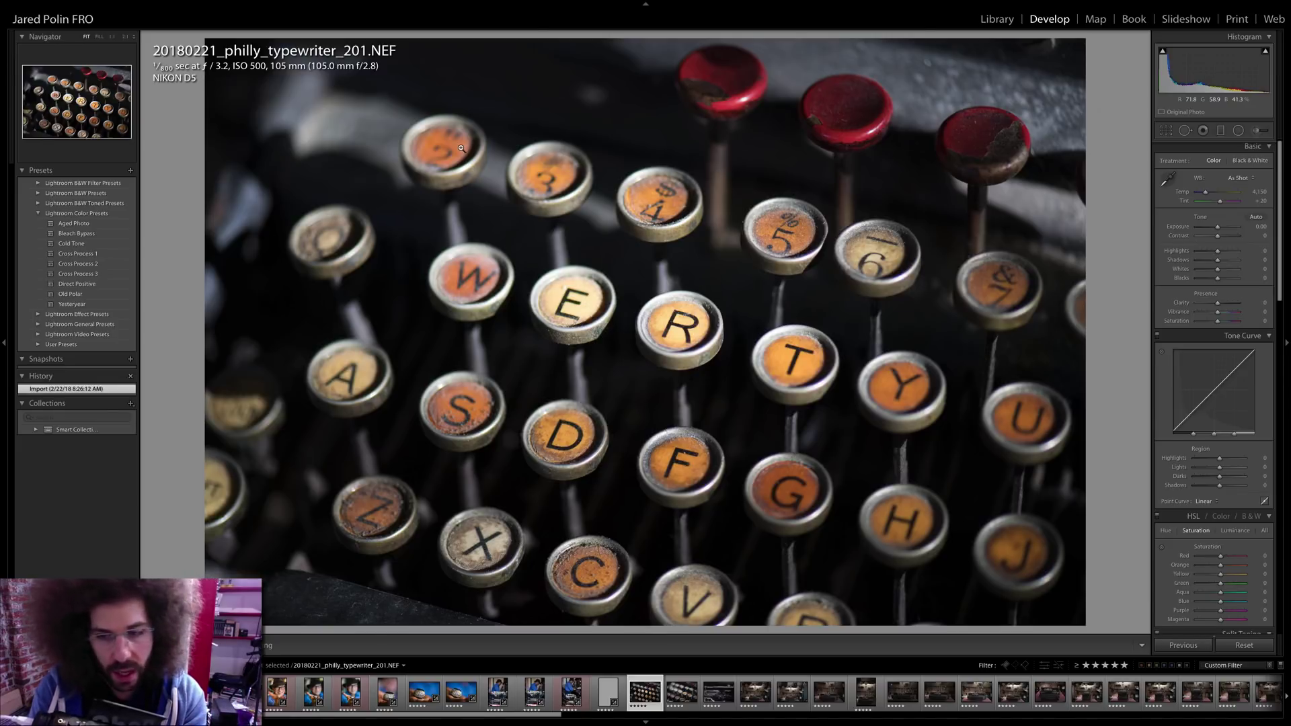
pyautogui.press('Right')
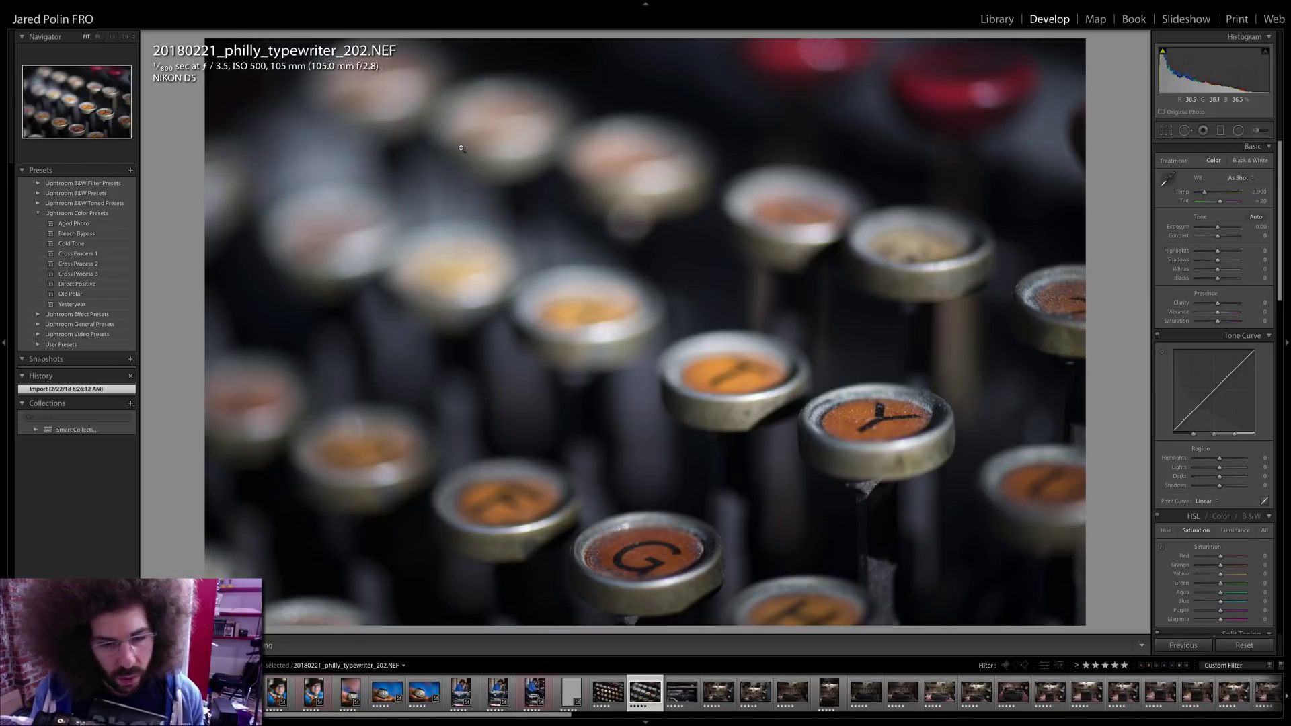
pyautogui.press('Left')
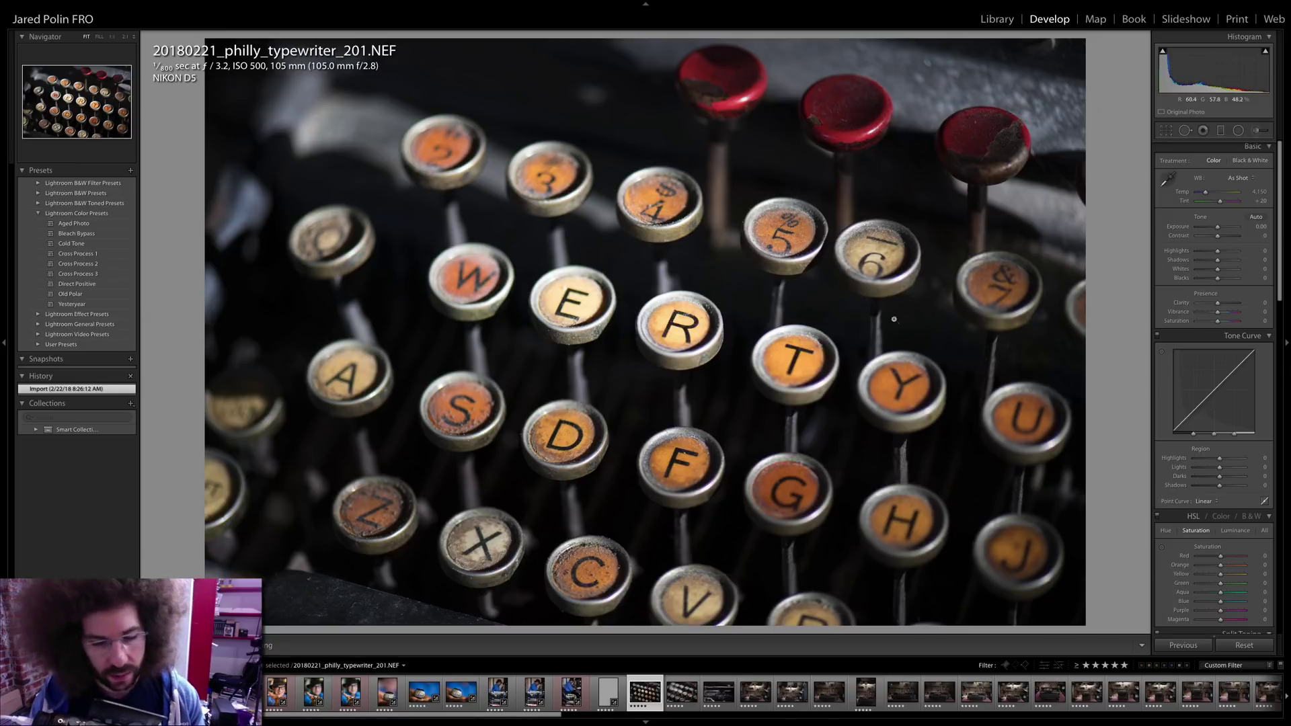
pyautogui.press('Left')
pyautogui.press('Right')
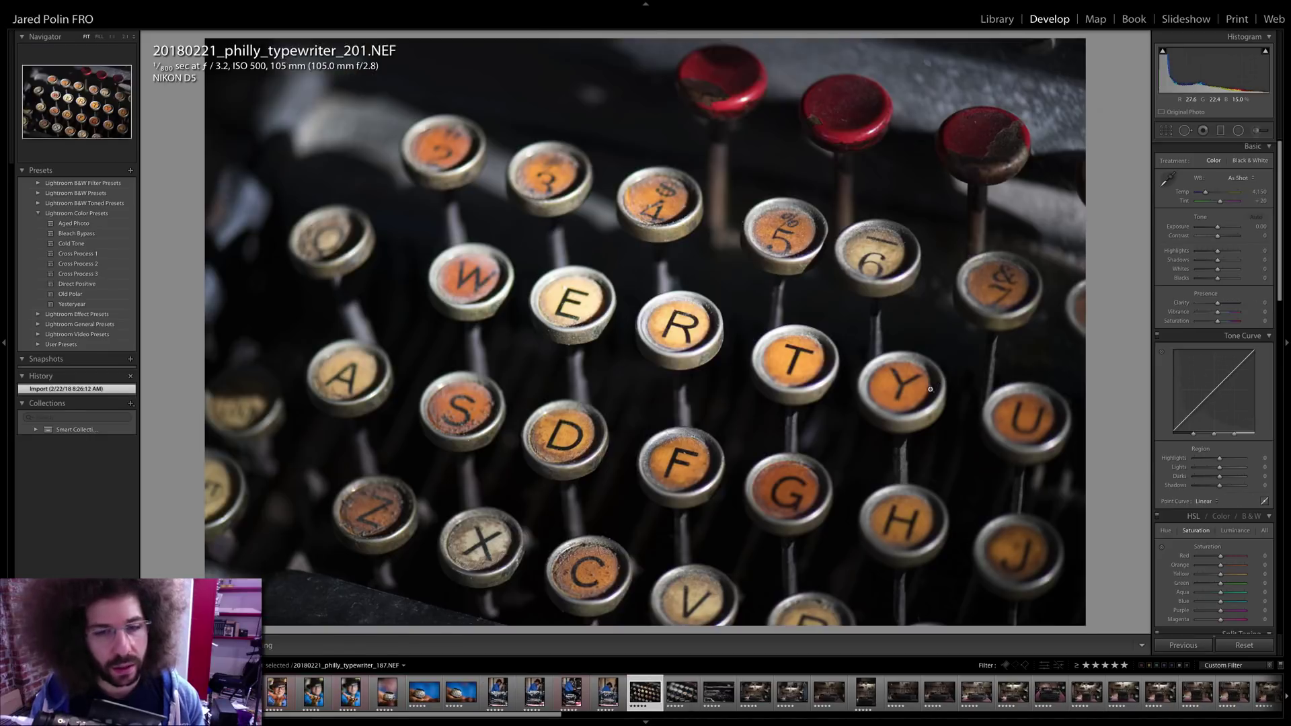
# - Set photo 201's exposure to −0.15, contrast to +45, shadows to +54 and clarity to +32
pyautogui.moveTo(1218, 228); pyautogui.dragTo(1226, 235)
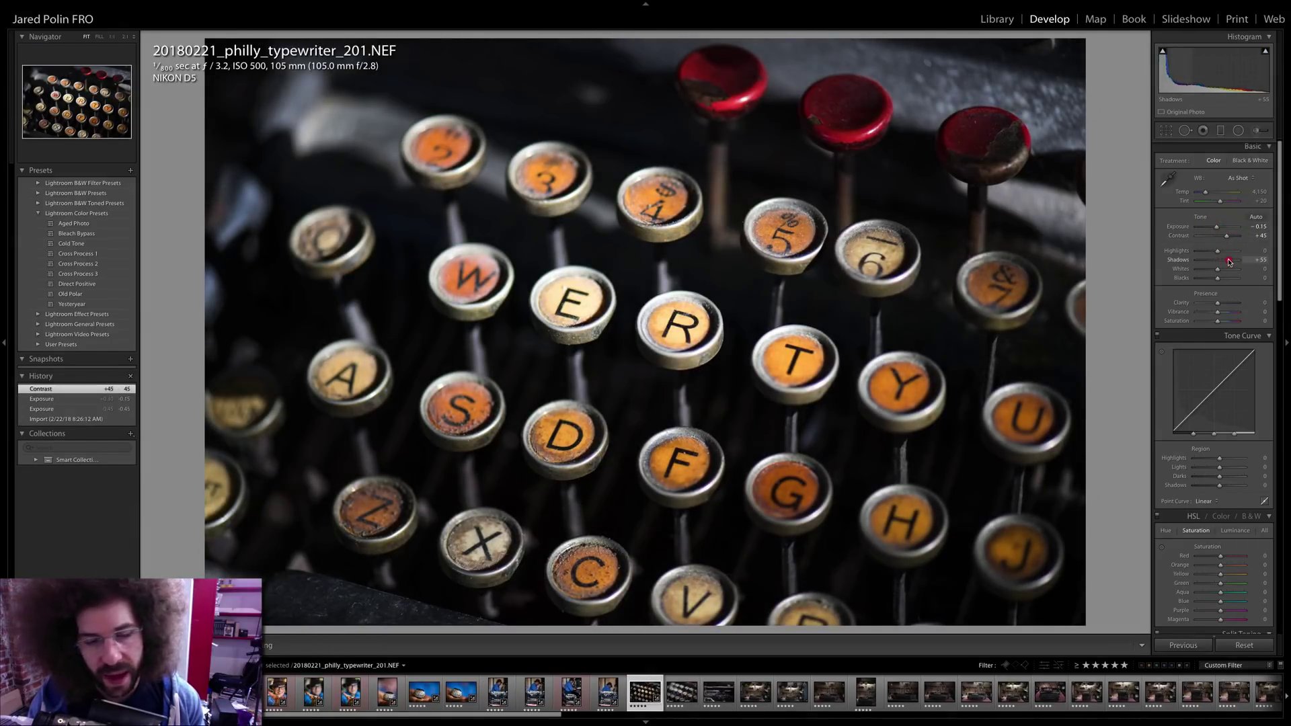
pyautogui.click(1229, 260)
pyautogui.click(1224, 303)
# - Apply a Medium Contrast point curve to photo 201 and set whites +23, blacks −25 and temperature 4,173
pyautogui.click(1205, 501)
pyautogui.click(1214, 508)
pyautogui.moveTo(1217, 268); pyautogui.dragTo(1208, 279)
pyautogui.moveTo(1205, 193); pyautogui.dragTo(1206, 195)
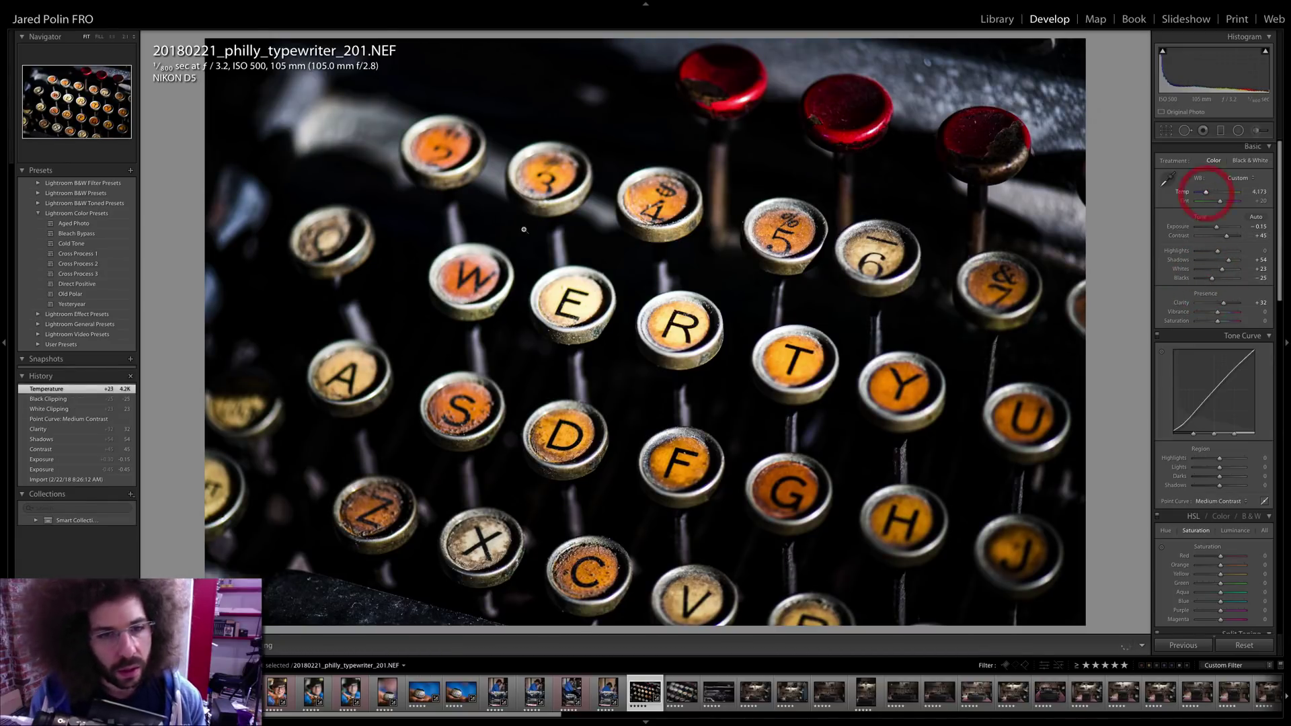
pyautogui.rightClick(652, 286)
pyautogui.click(585, 245)
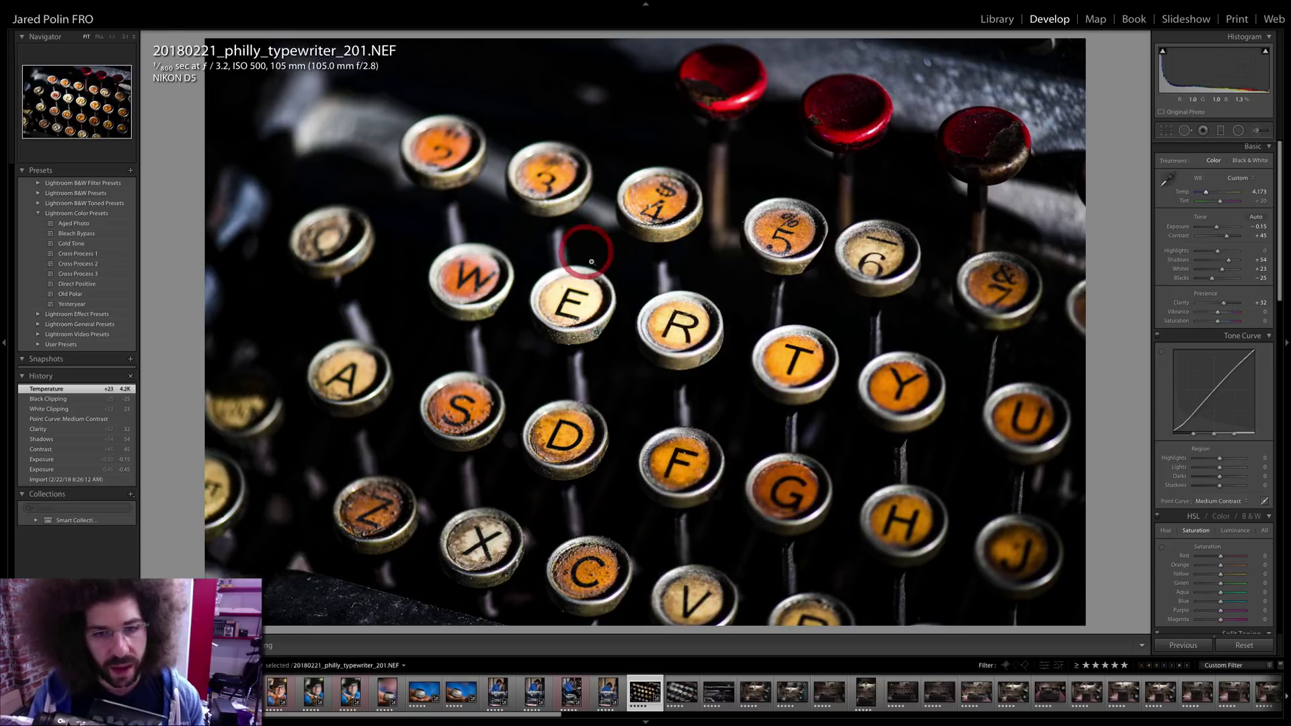
pyautogui.click(663, 288)
pyautogui.click(683, 303)
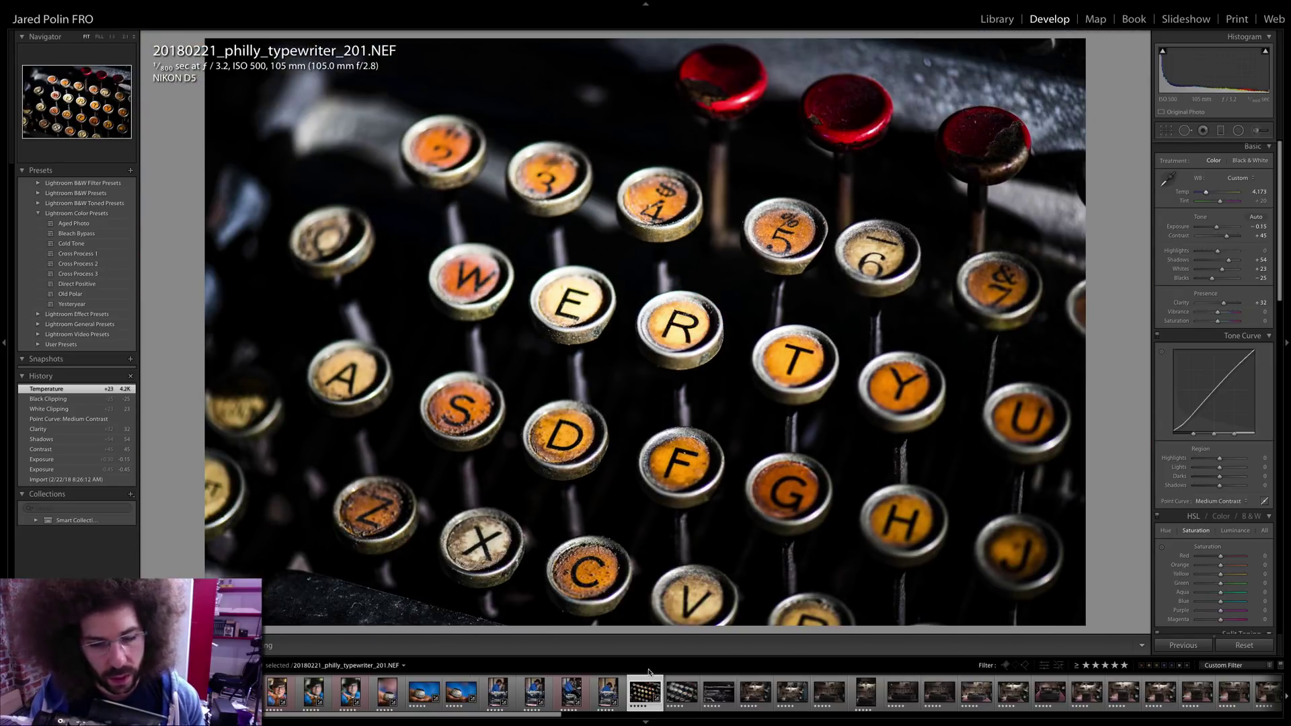
# - Synchronize the develop settings of photo 201 to photo 202 and examine the keys in photo 202 up close
pyautogui.keyDown('ctrl'); pyautogui.click(681, 693); pyautogui.keyUp('ctrl')
pyautogui.click(1185, 646)
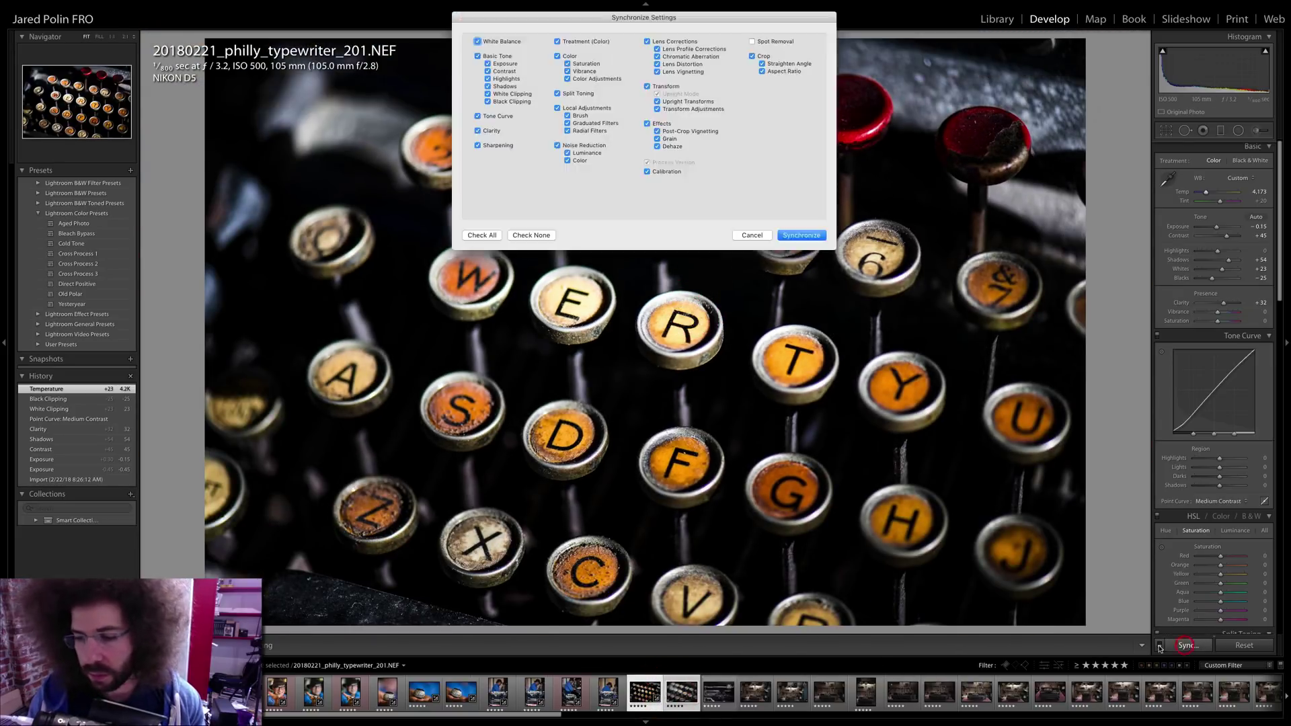
pyautogui.click(679, 682)
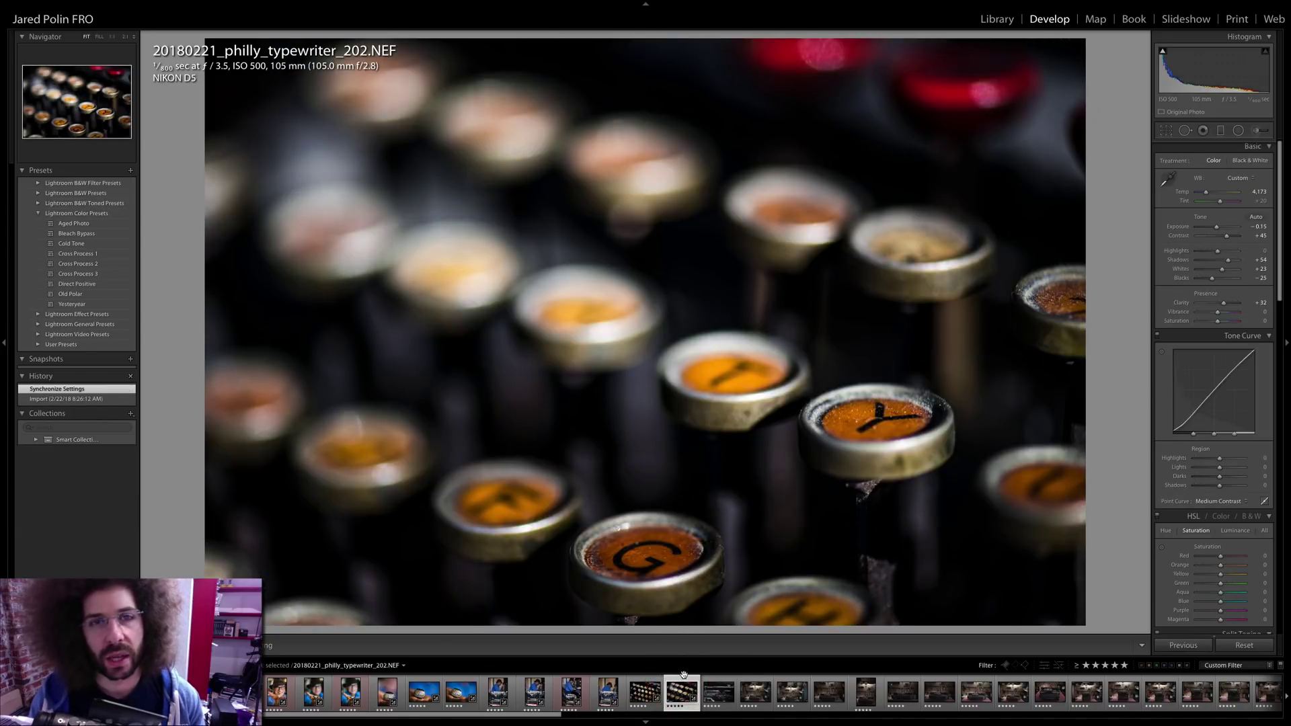
pyautogui.click(850, 418)
pyautogui.click(850, 418)
pyautogui.rightClick(881, 404)
pyautogui.press('Escape')
# - Set photo 204's exposure to +0.20 and contrast to +29, and apply a Medium Contrast point curve
pyautogui.press('Right')
pyautogui.press('Right')
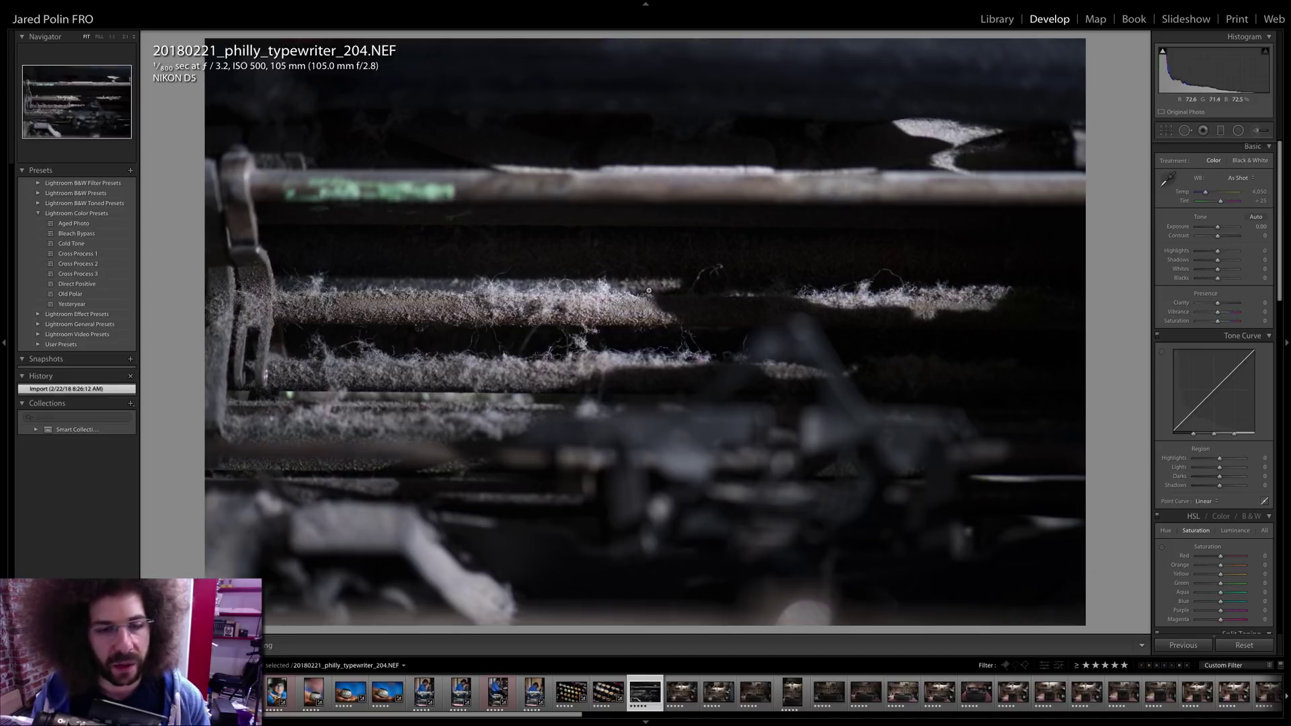
pyautogui.moveTo(1217, 227); pyautogui.dragTo(1223, 235)
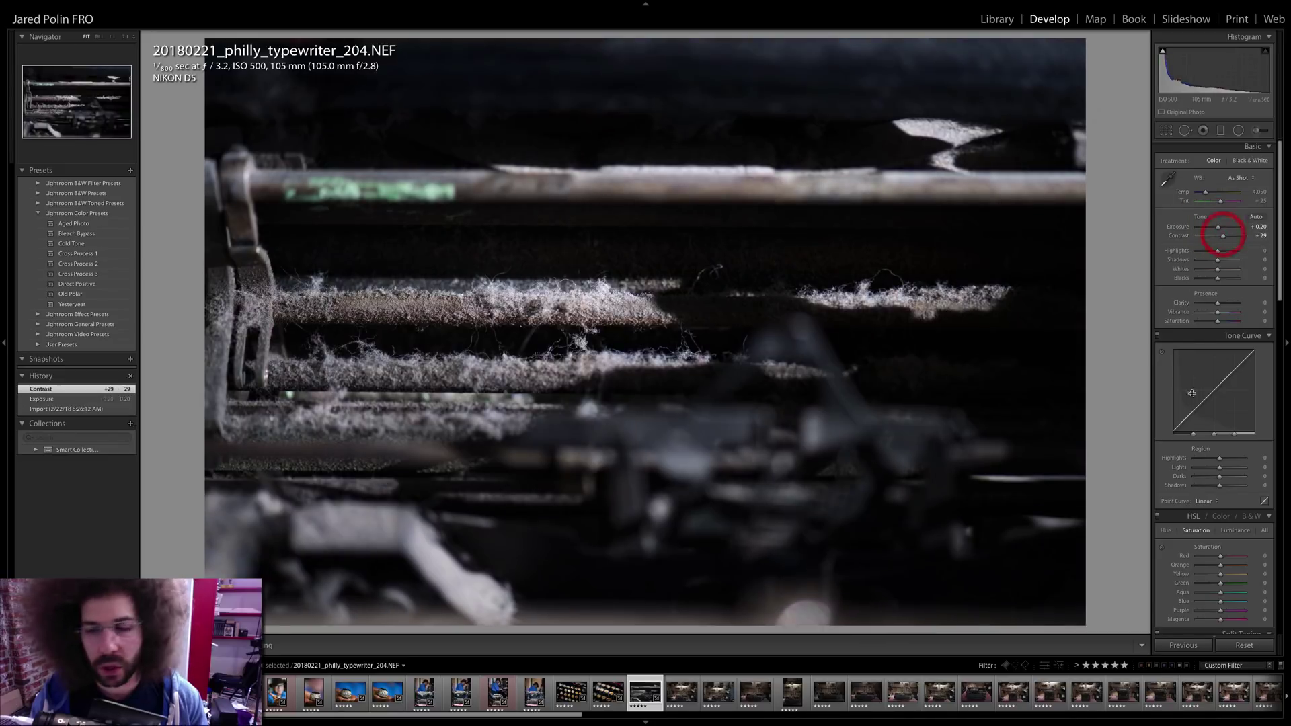
pyautogui.click(1204, 502)
pyautogui.click(1198, 510)
# - Set photo 204's clarity +33, shadows +45, highlights −1, exposure +0.50, contrast +37 and temperature 4,330, and check the dusty fibers up close
pyautogui.moveTo(1217, 303); pyautogui.dragTo(1225, 305)
pyautogui.moveTo(1217, 260); pyautogui.dragTo(1231, 236)
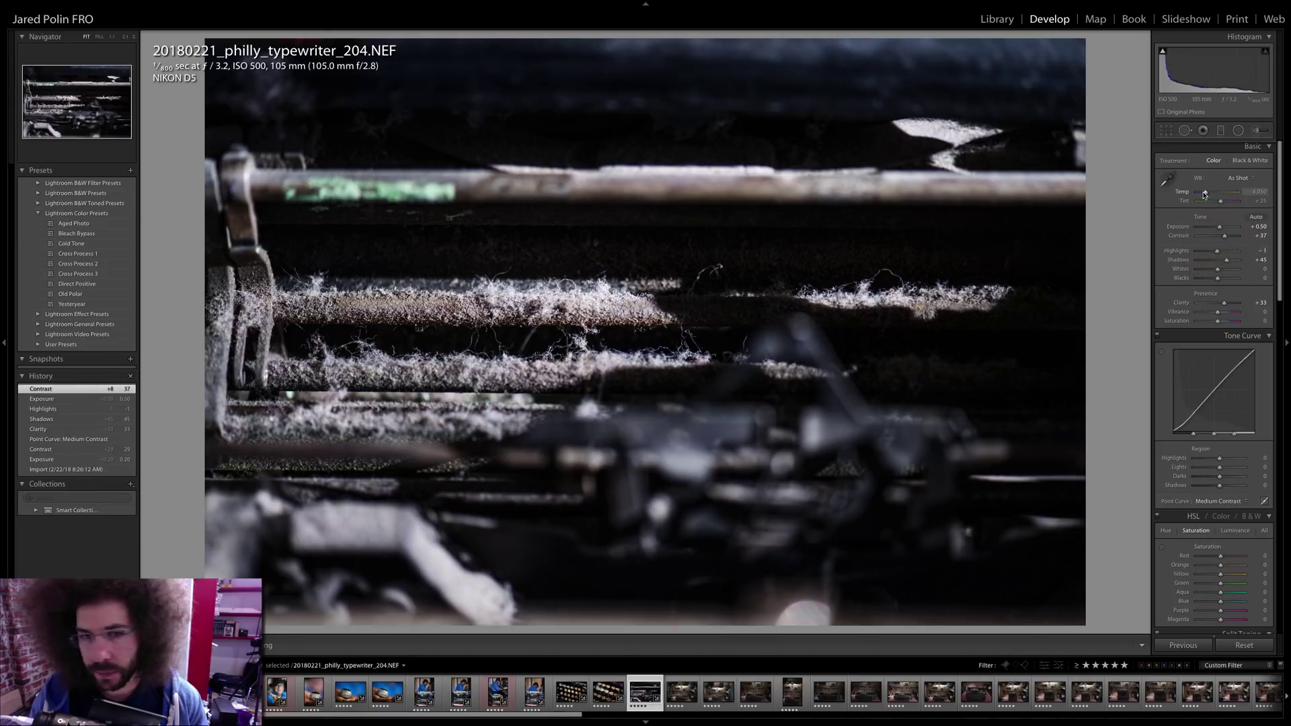
pyautogui.moveTo(1204, 195); pyautogui.dragTo(1206, 193)
pyautogui.click(424, 303)
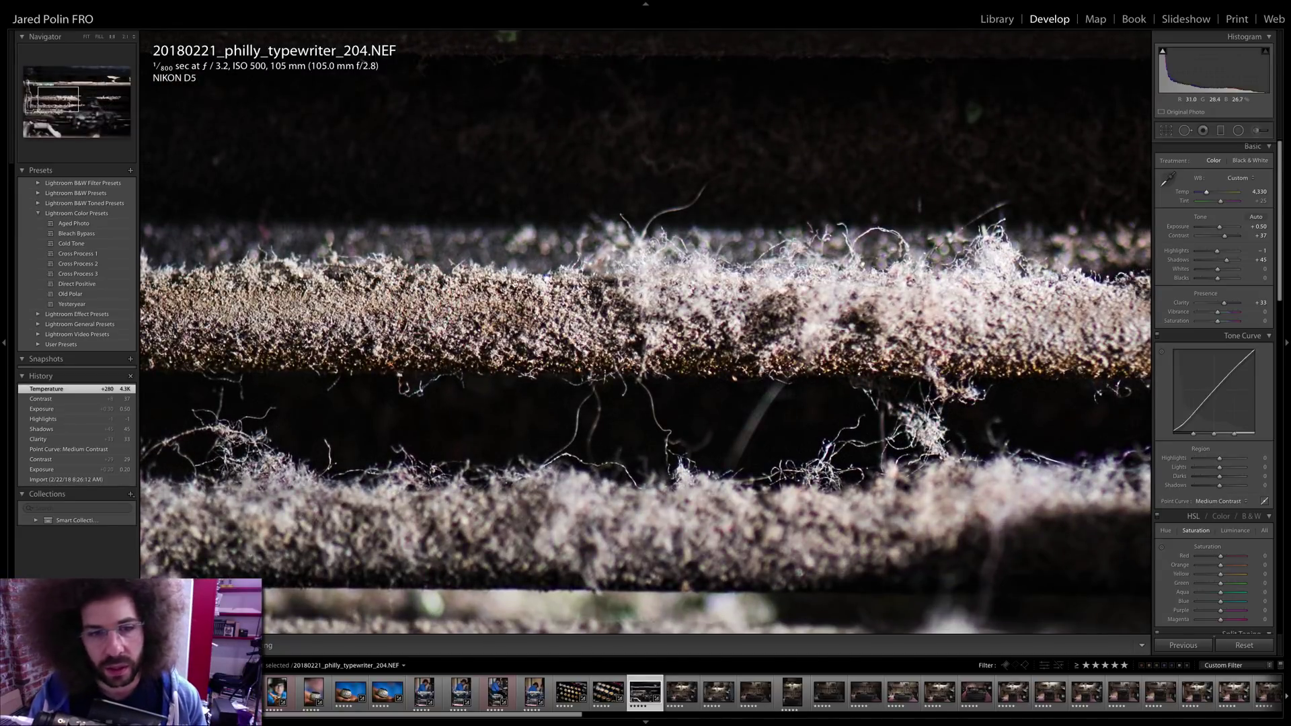
pyautogui.click(615, 329)
pyautogui.rightClick(607, 399)
pyautogui.click(484, 296)
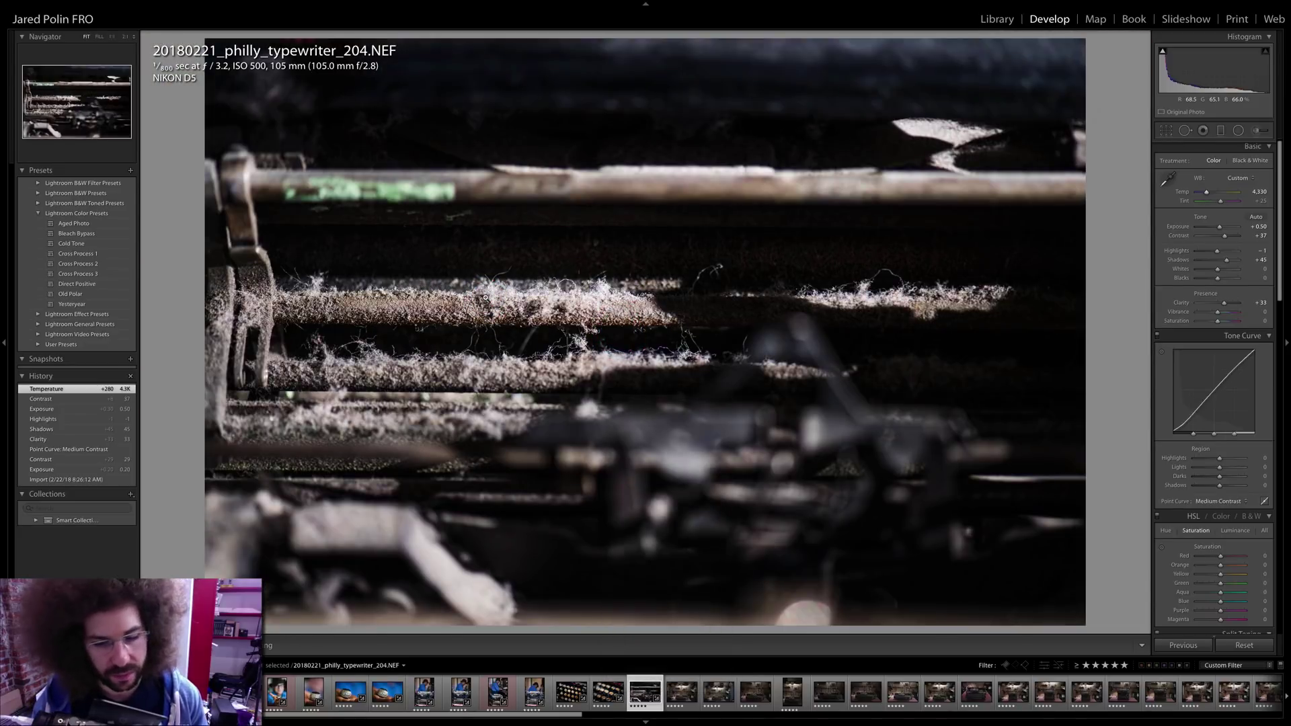
# - Check the typewriter's sharpness in photo 207 and compare the workbench shots 207 and 211
pyautogui.press('Right')
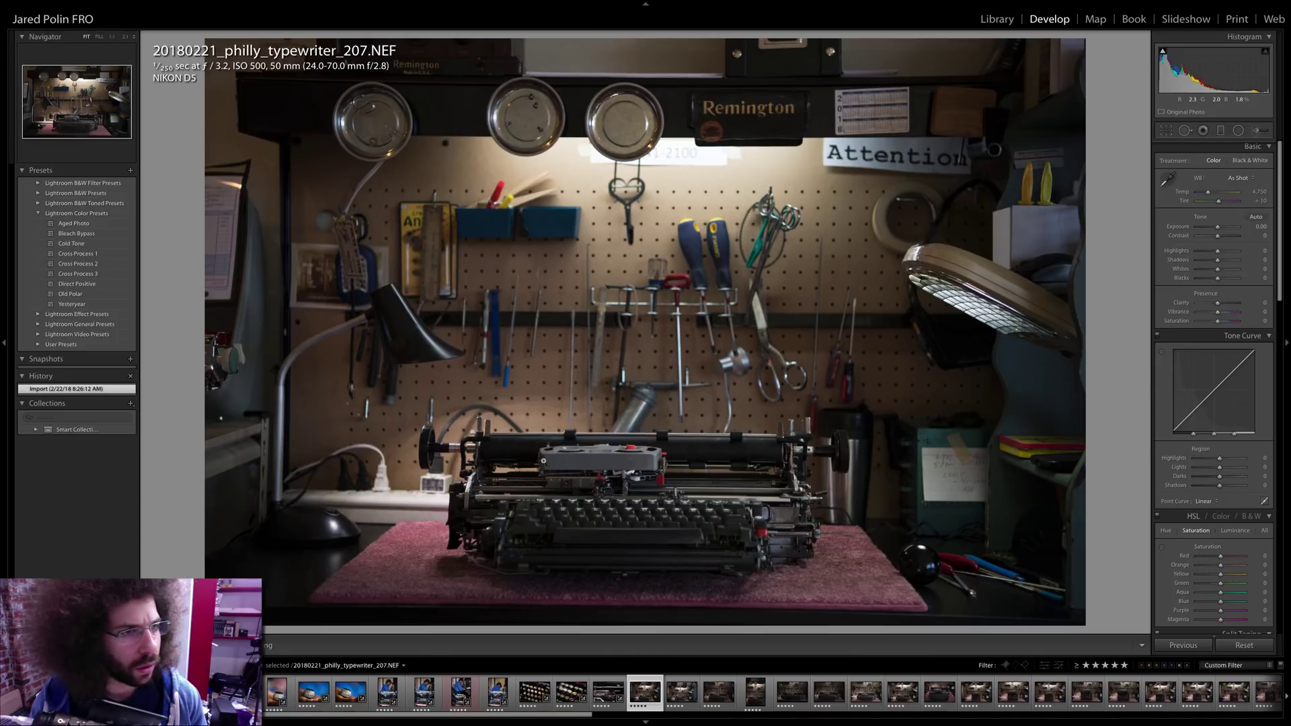
pyautogui.click(637, 535)
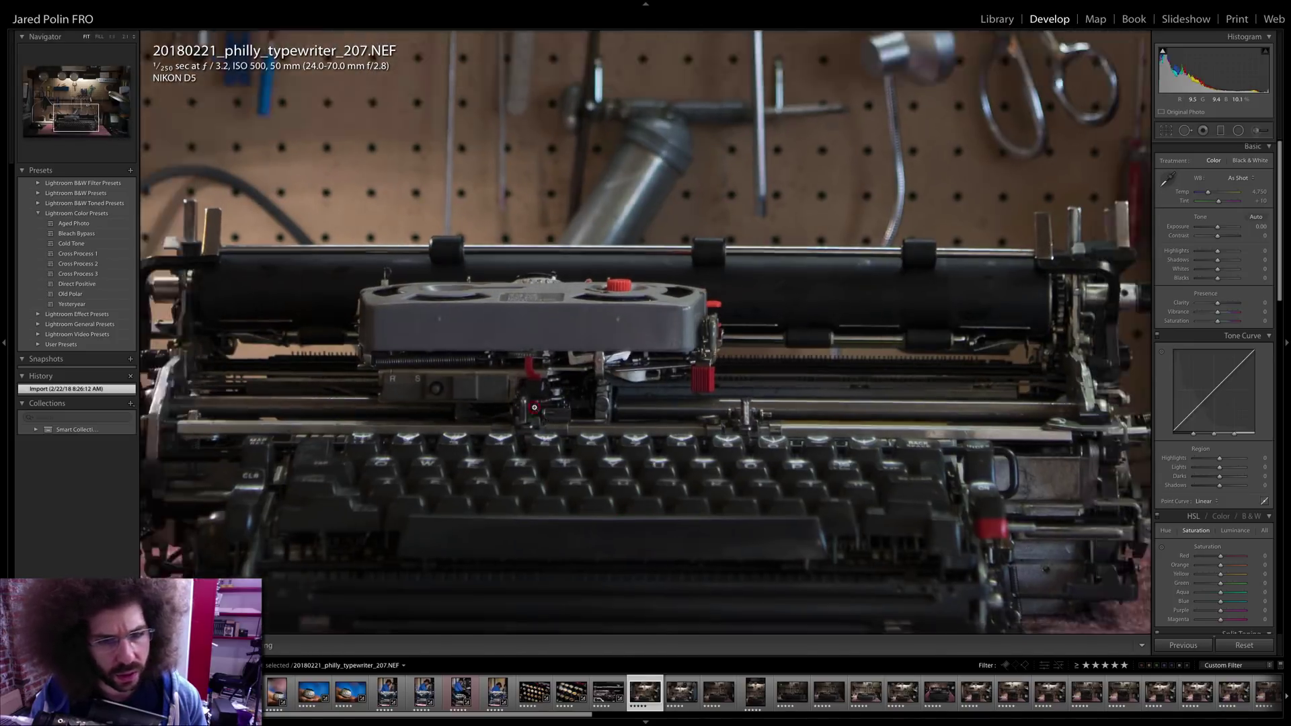
pyautogui.click(556, 416)
pyautogui.press('Right')
pyautogui.press('Left')
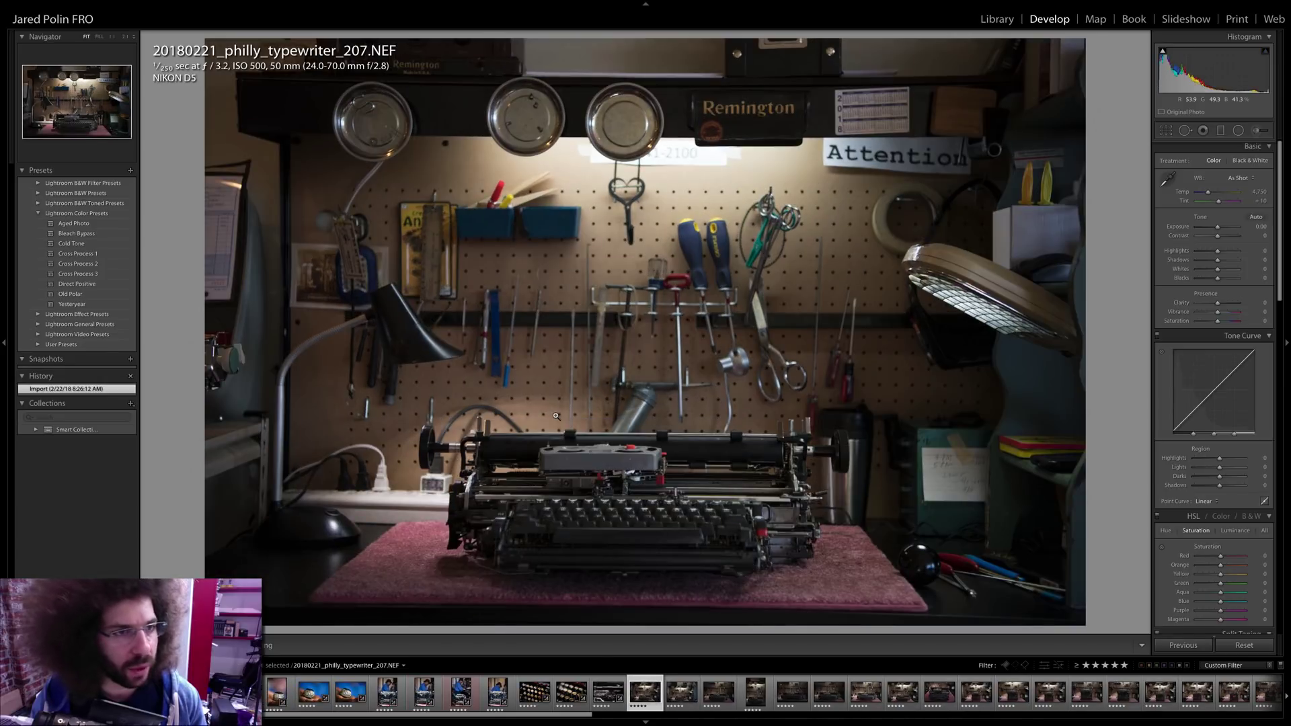
pyautogui.press('Right')
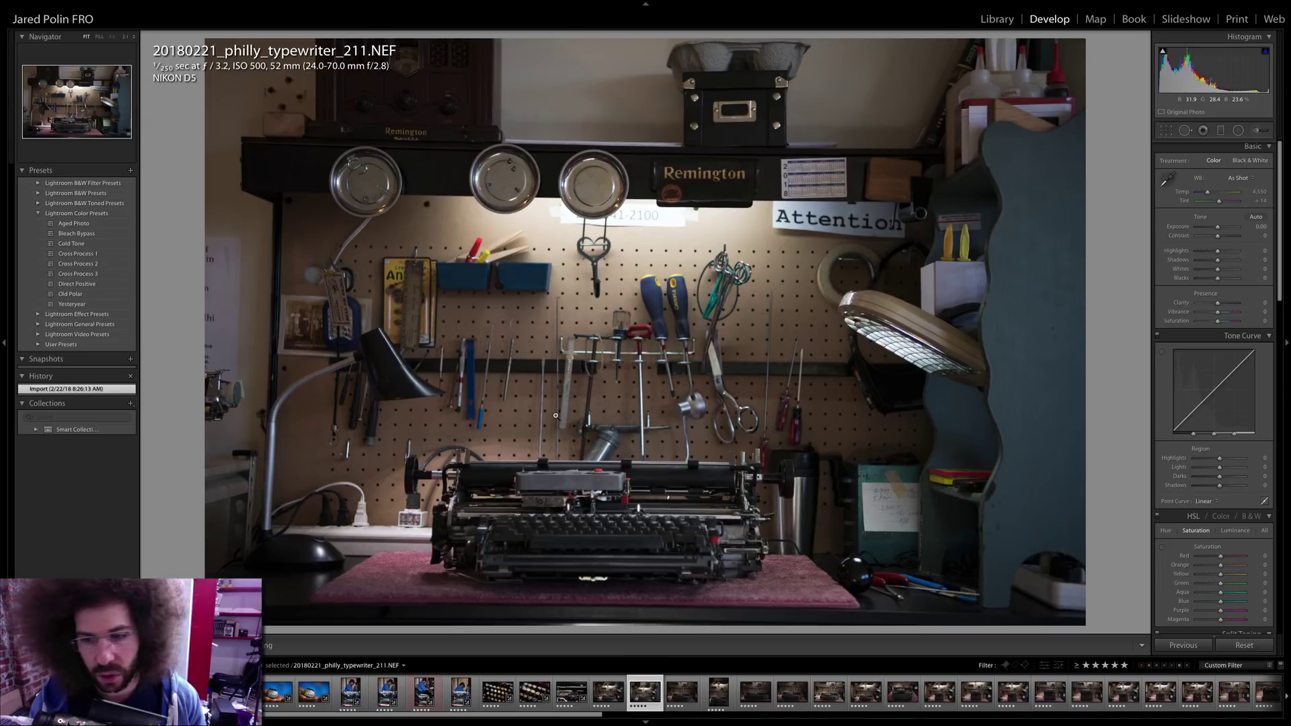
pyautogui.press('Left')
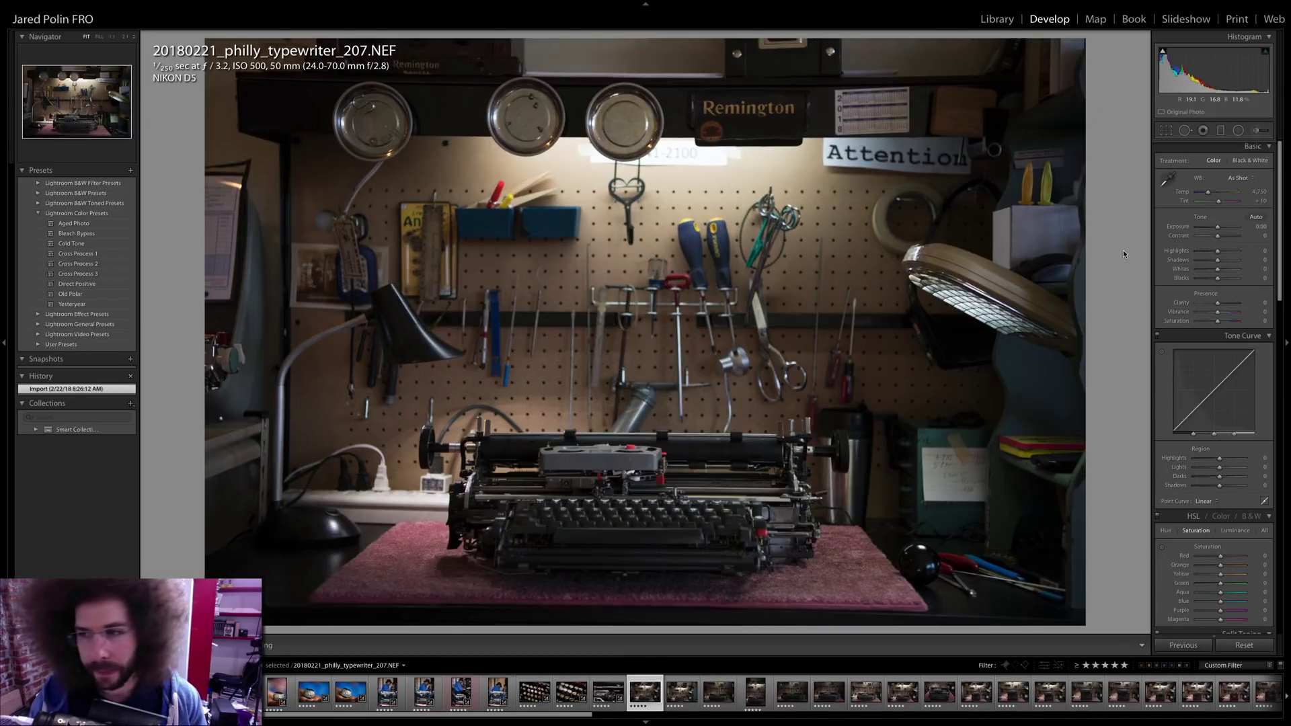
# - Set photo 207's shadows to +66, exposure to +0.40 and contrast to +32, with a Medium Contrast point curve
pyautogui.click(1229, 261)
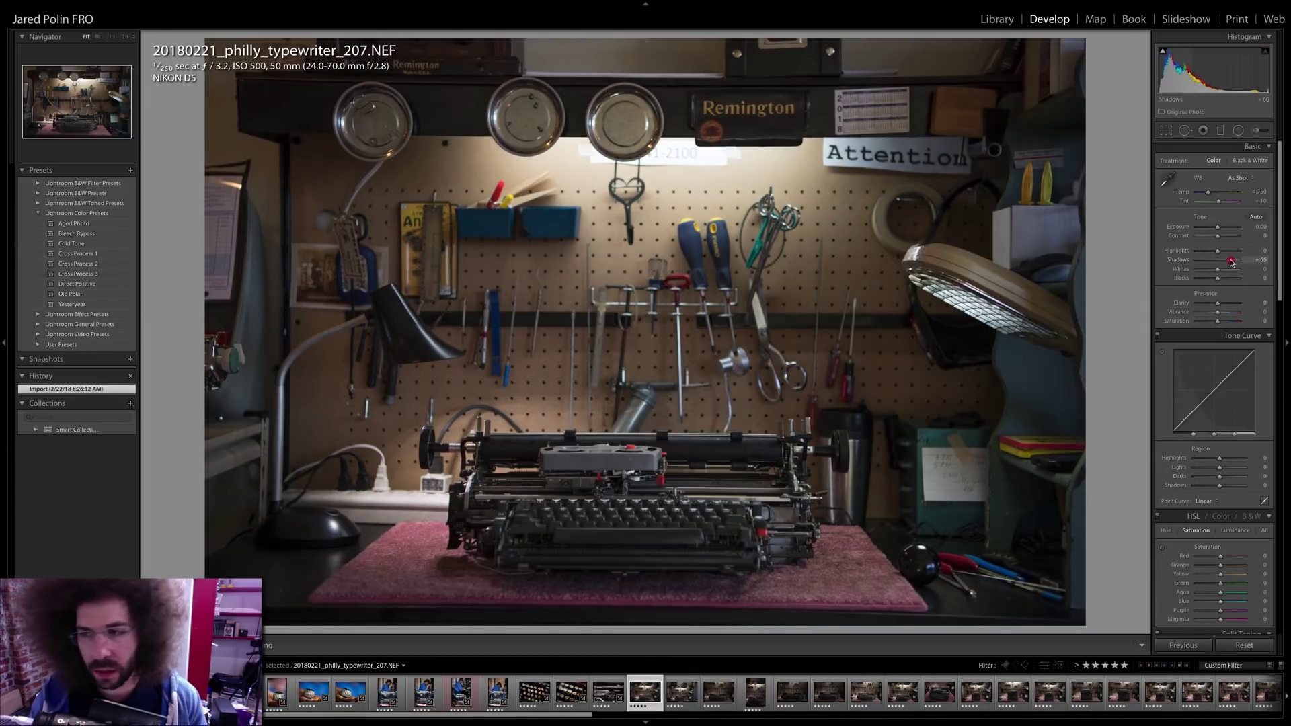
pyautogui.click(1218, 228)
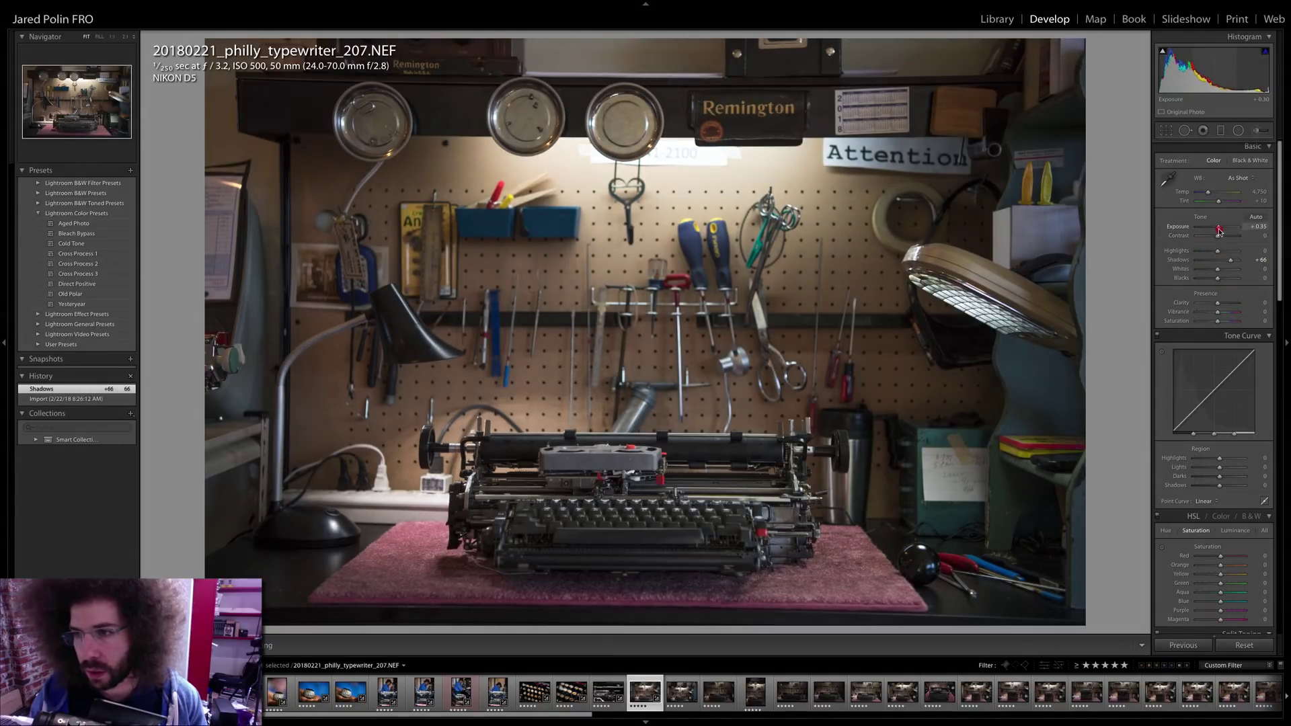
pyautogui.moveTo(1219, 236); pyautogui.dragTo(1225, 237)
pyautogui.click(1203, 501)
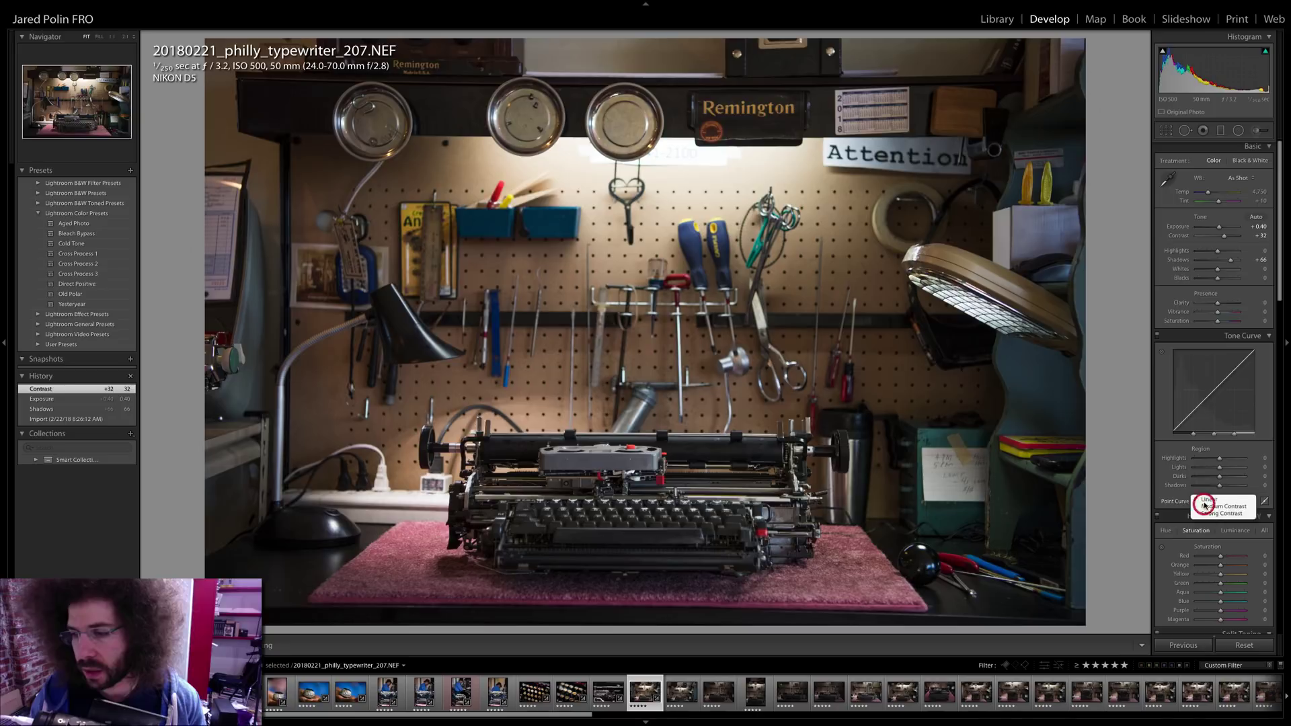
pyautogui.click(1210, 507)
# - Set photo 207's clarity to +37, whites to +31, temperature to 4,747 and tint to +16
pyautogui.moveTo(1223, 305); pyautogui.dragTo(1224, 270)
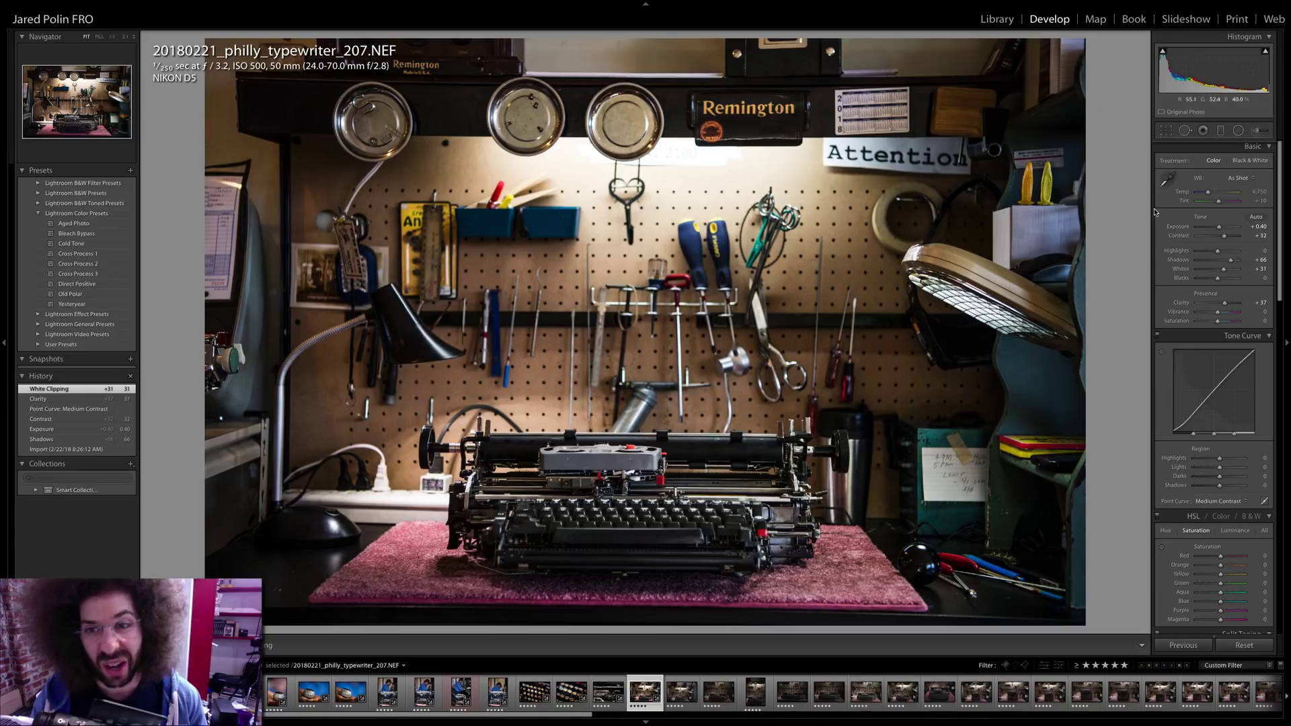
pyautogui.moveTo(1208, 194); pyautogui.dragTo(1208, 194)
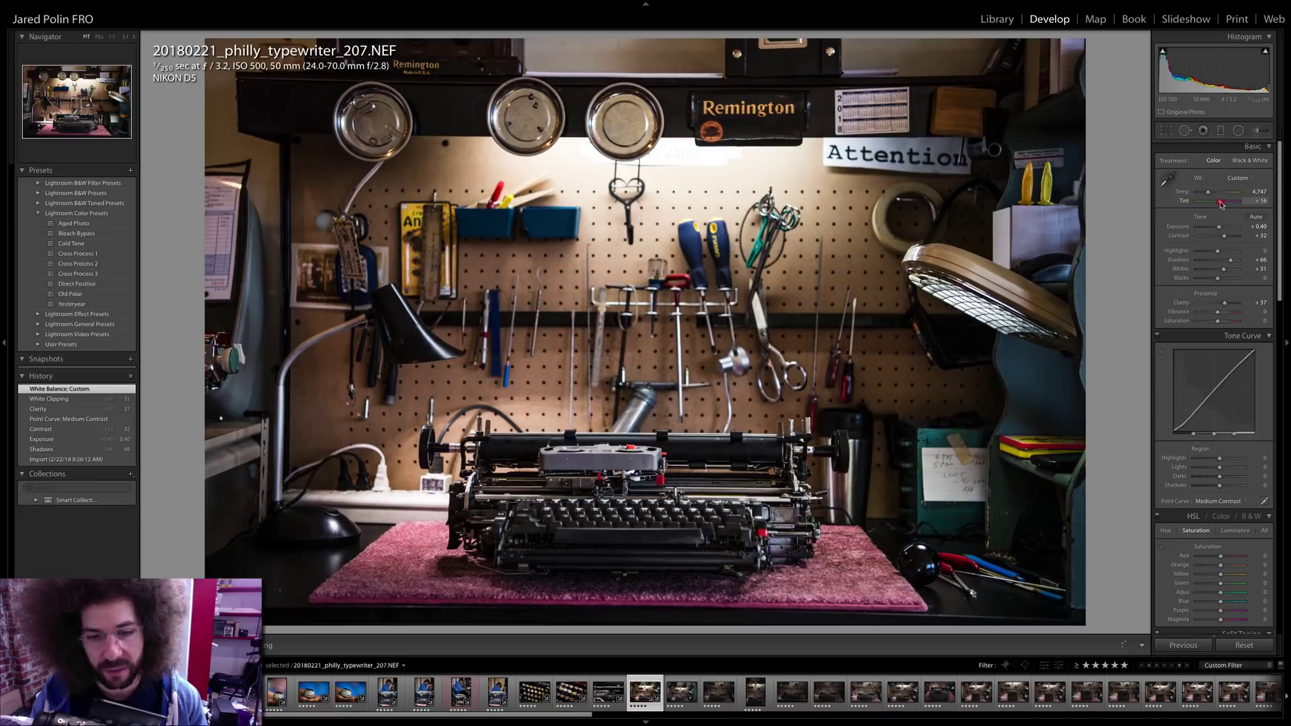
pyautogui.moveTo(1221, 204); pyautogui.dragTo(1220, 204)
pyautogui.click(648, 471)
pyautogui.click(648, 471)
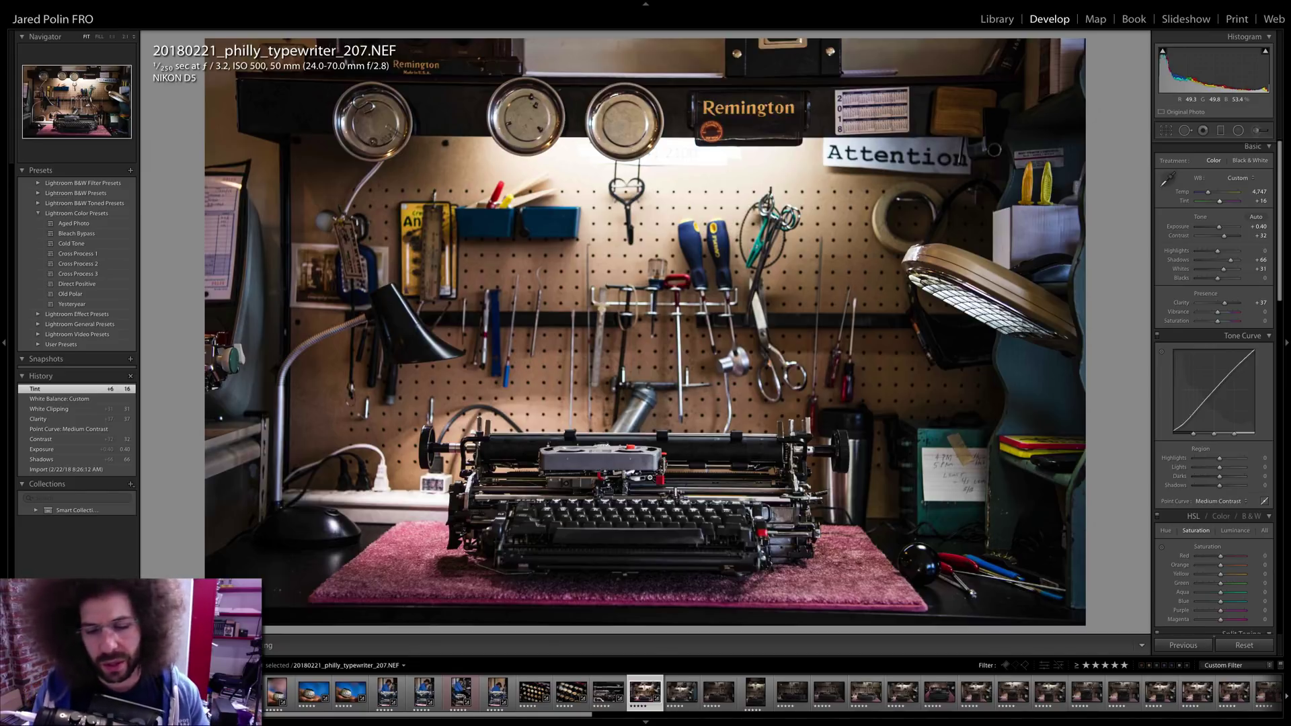
# - Synchronize the develop settings of photo 207 to photo 211 and compare the two photos
pyautogui.keyDown('ctrl'); pyautogui.click(675, 691); pyautogui.keyUp('ctrl')
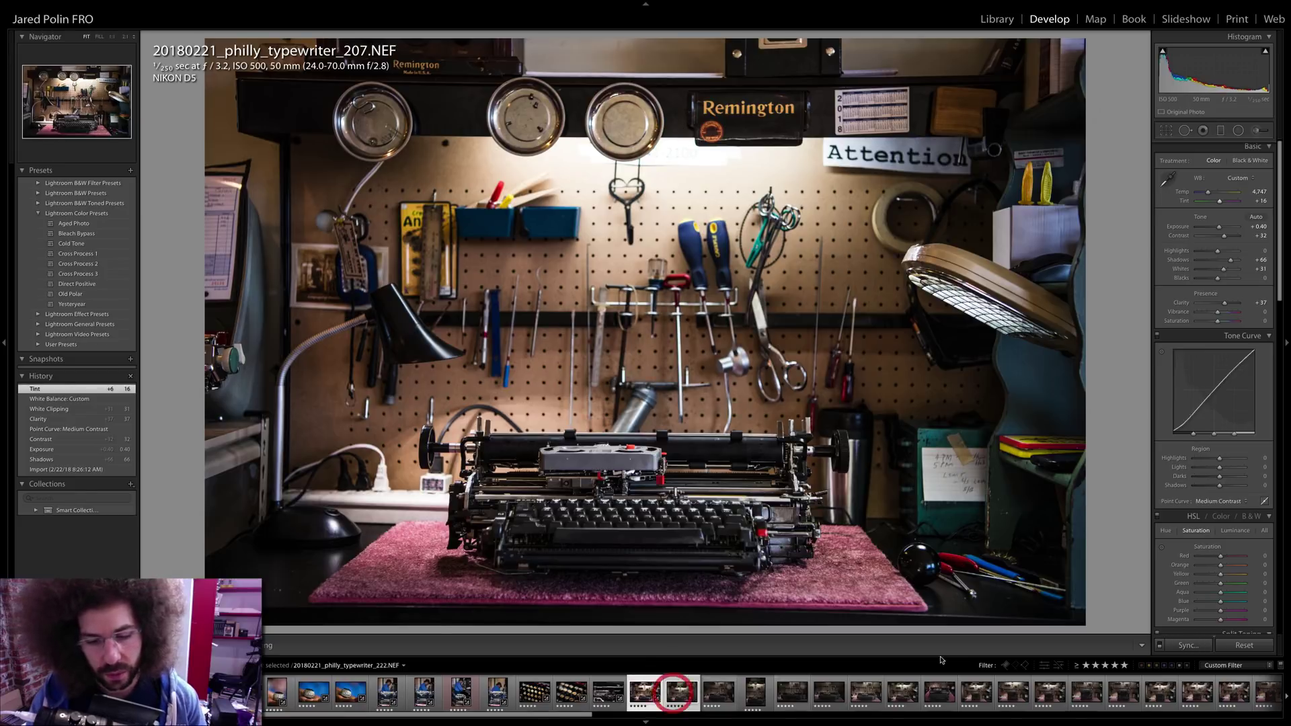
pyautogui.hotkey('ctrl', 'shift', 'v')
pyautogui.click(669, 679)
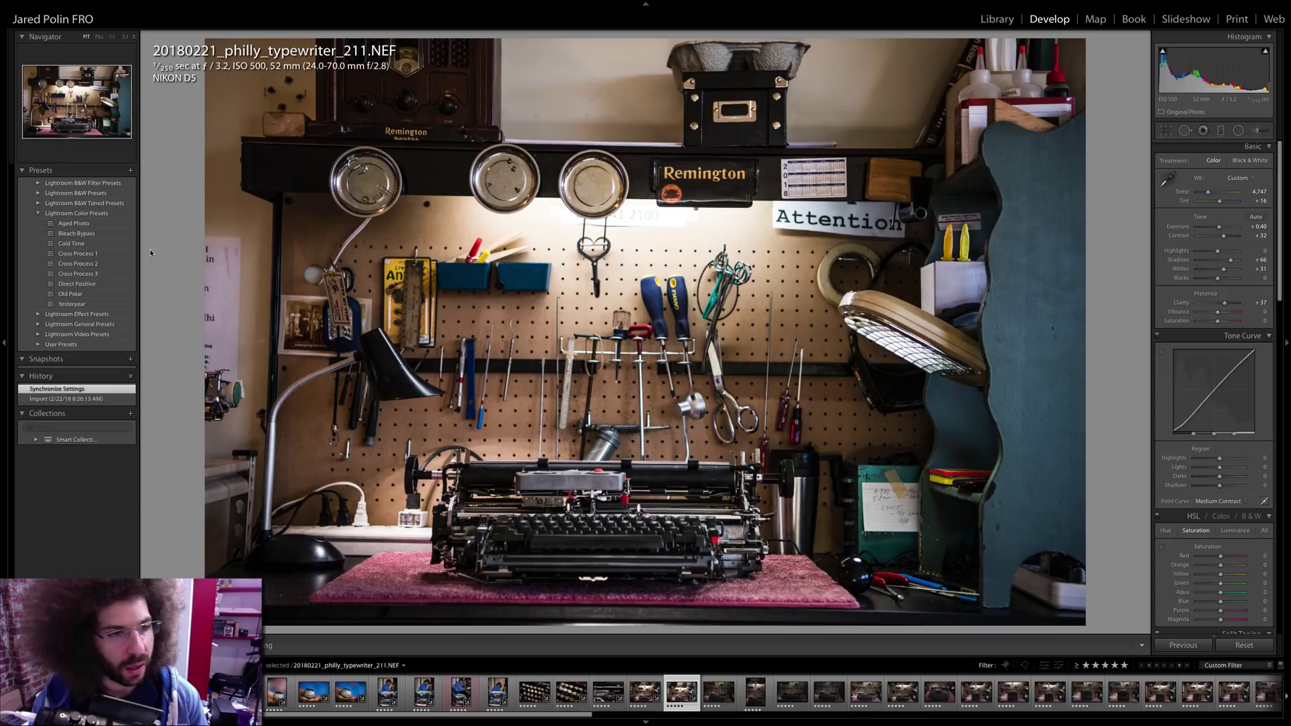
pyautogui.press('Left')
pyautogui.press('Right')
pyautogui.press('Right')
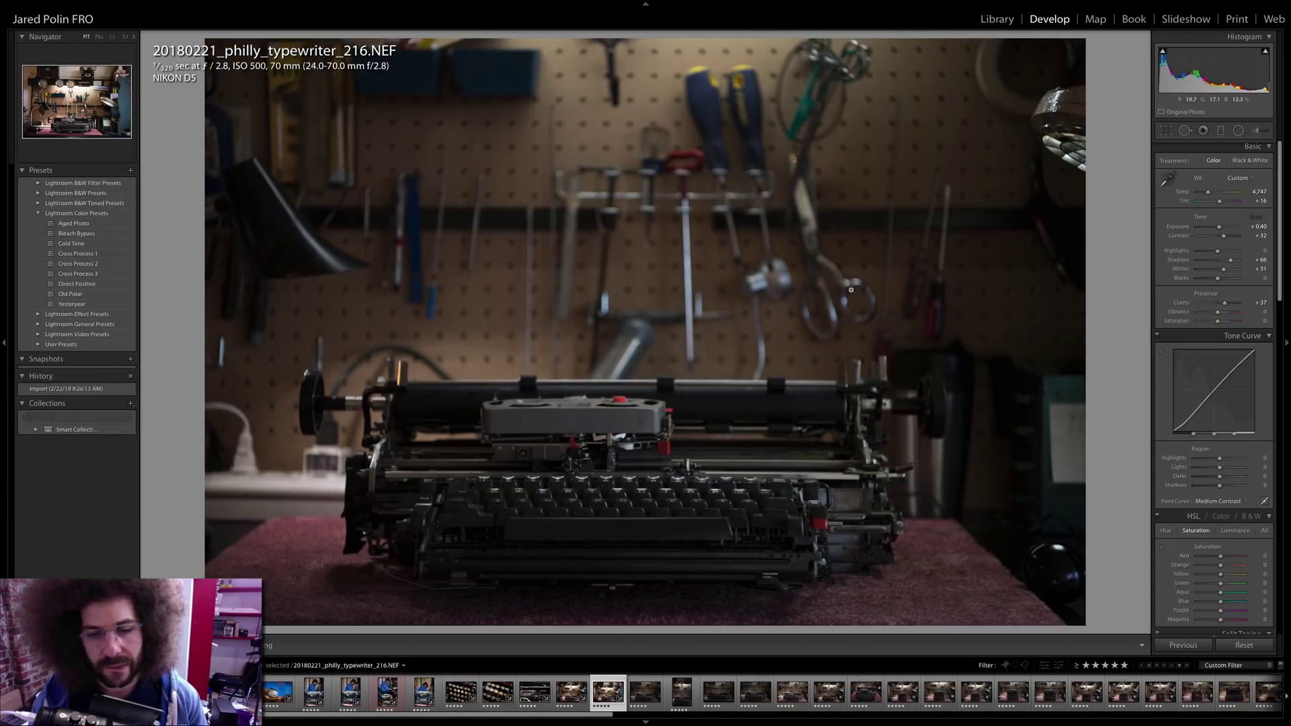
# - Lower the highlights of photo 211 to recover the bright area behind the tools
pyautogui.press('Left')
pyautogui.moveTo(1219, 253); pyautogui.dragTo(1210, 254)
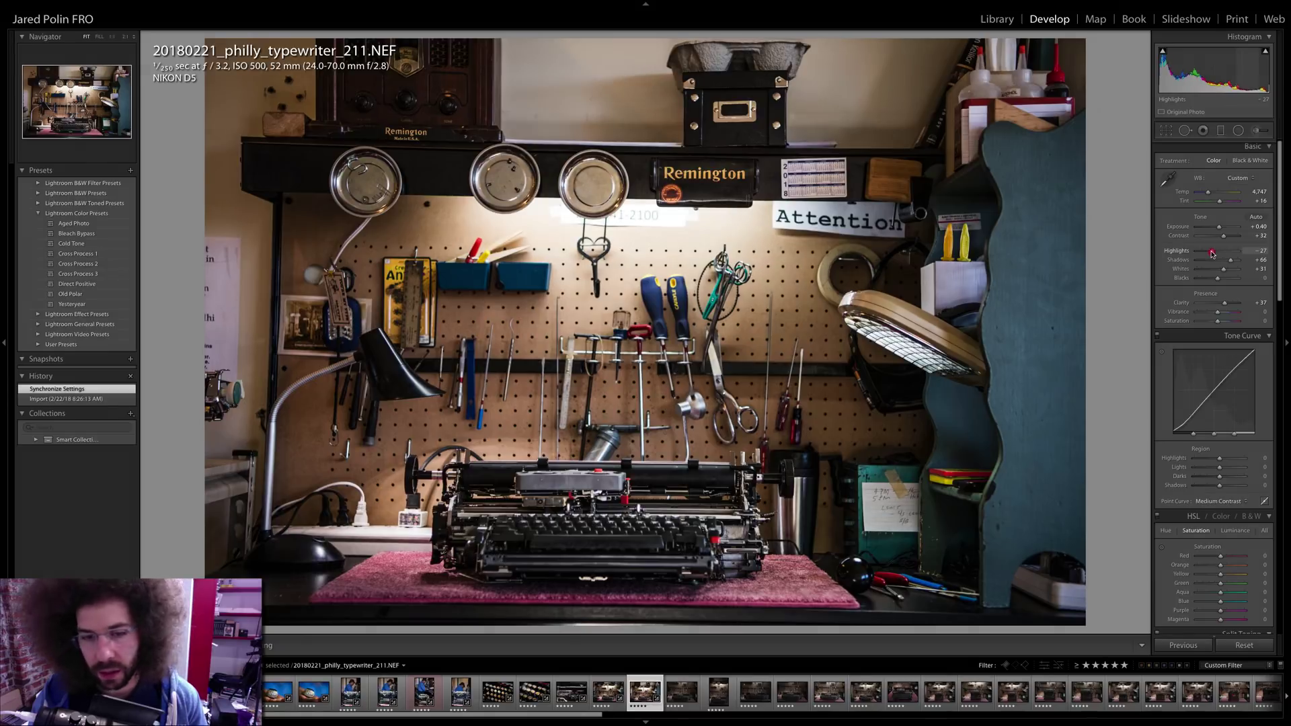
pyautogui.press('Right')
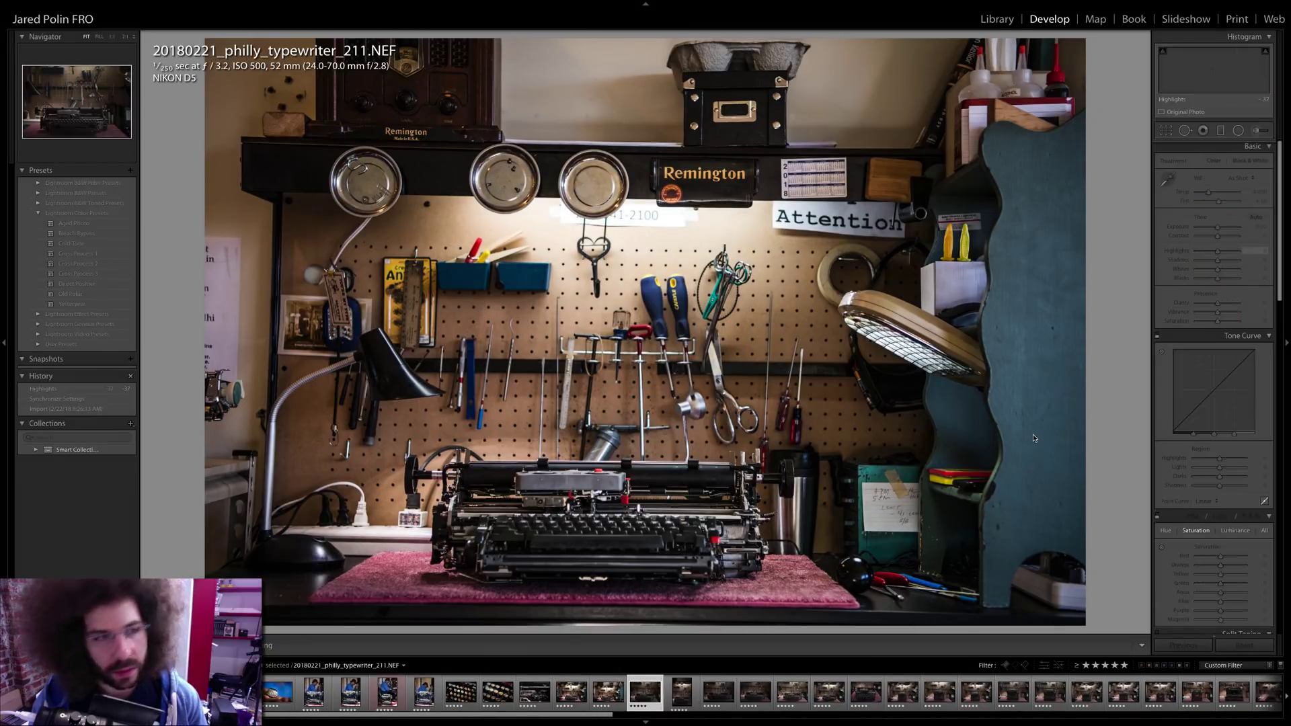
pyautogui.press('Left')
# - Set photo 216's exposure to +1.05, contrast to +36, shadows to +24 and clarity to +21
pyautogui.press('Right')
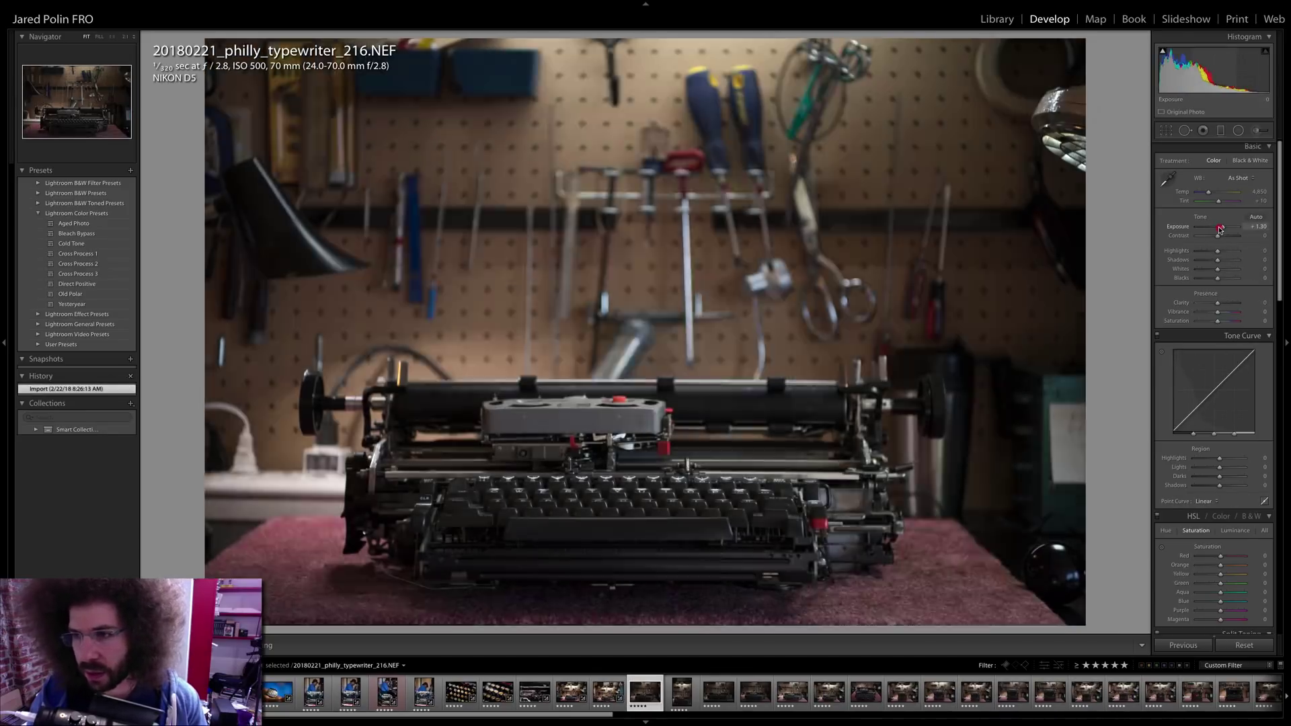
pyautogui.moveTo(1216, 226); pyautogui.dragTo(1222, 227)
pyautogui.moveTo(1217, 235); pyautogui.dragTo(1222, 260)
pyautogui.moveTo(1224, 305); pyautogui.dragTo(1220, 304)
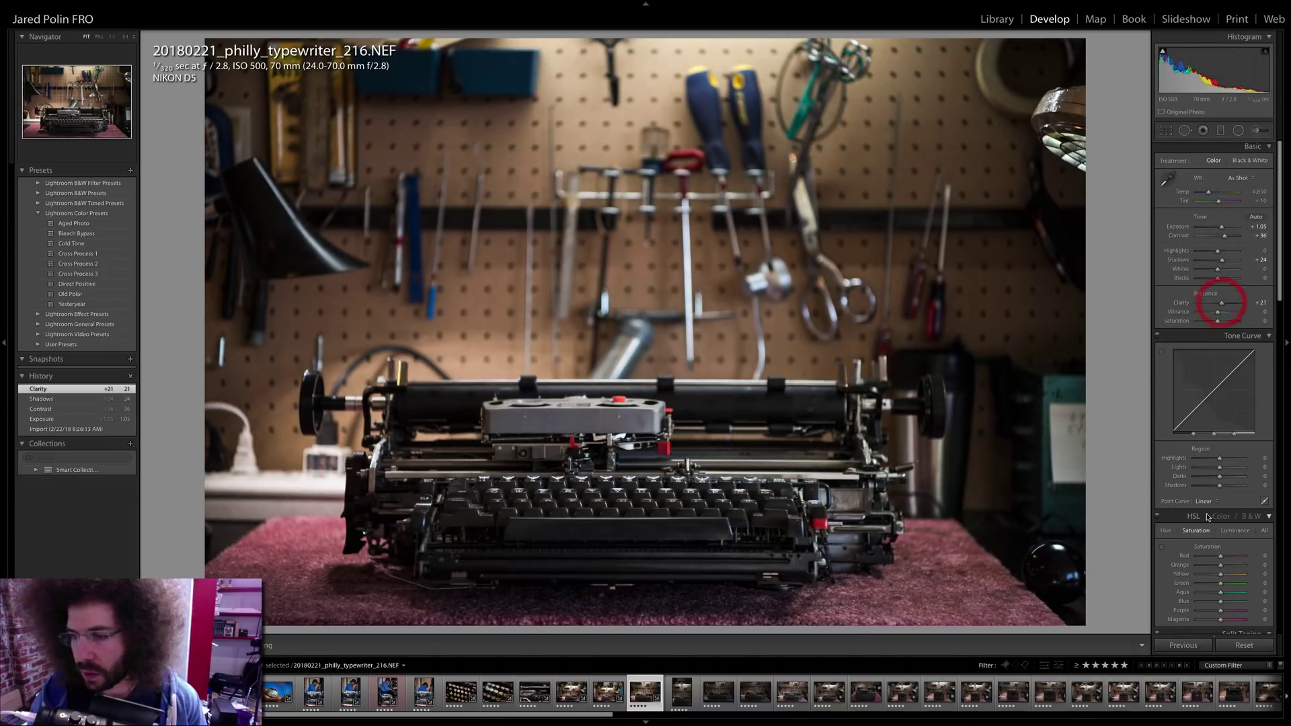
# - Apply a Medium Contrast point curve to photo 216 and set exposure +1.35, highlights −25 and whites +25
pyautogui.click(1208, 501)
pyautogui.click(1214, 508)
pyautogui.moveTo(1219, 227); pyautogui.dragTo(1221, 270)
pyautogui.moveTo(367, 254); pyautogui.dragTo(368, 255)
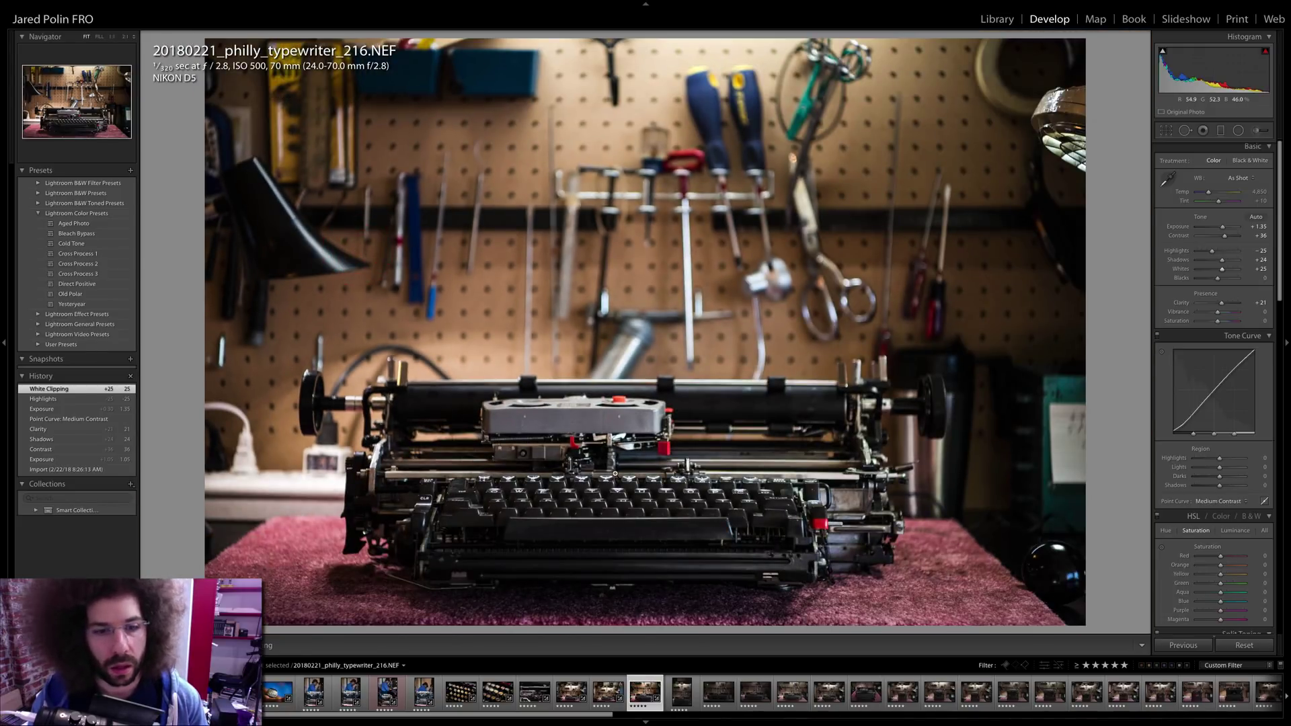
# - Check the keys in photo 219 up close and synchronize photo 216's develop settings to it
pyautogui.press('Right')
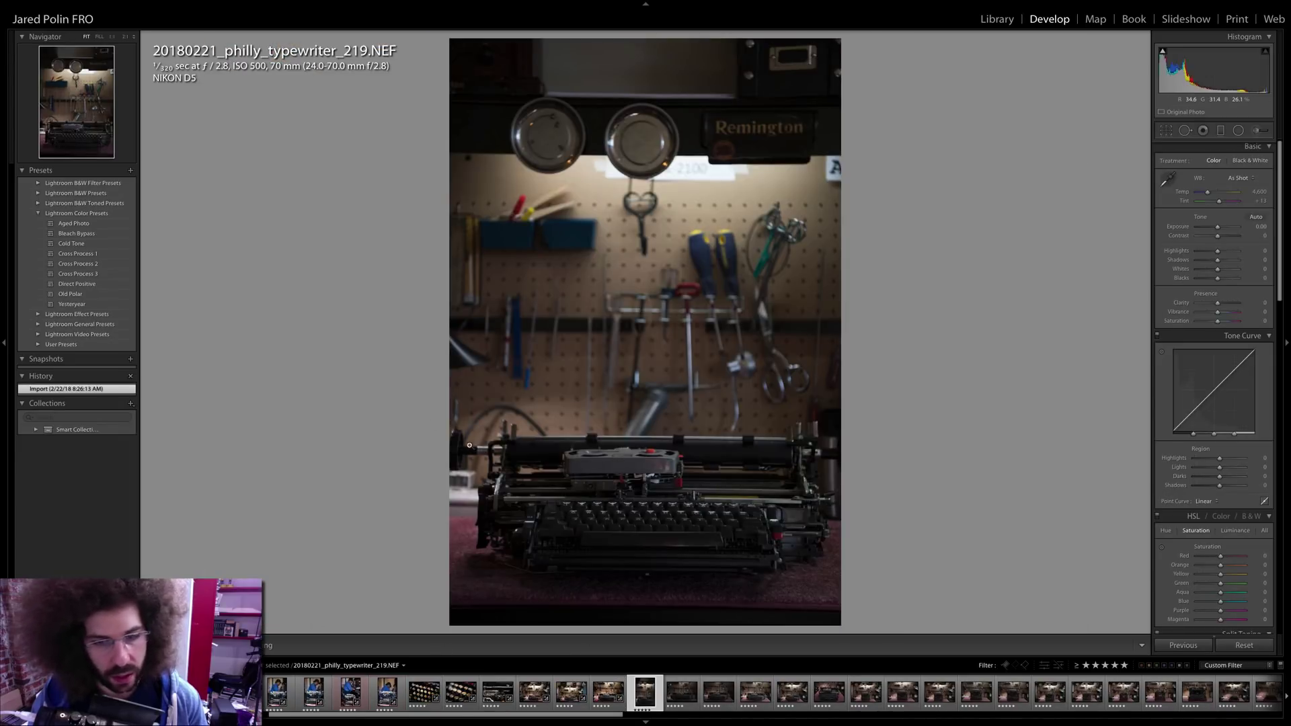
pyautogui.click(468, 445)
pyautogui.moveTo(469, 441); pyautogui.dragTo(626, 223)
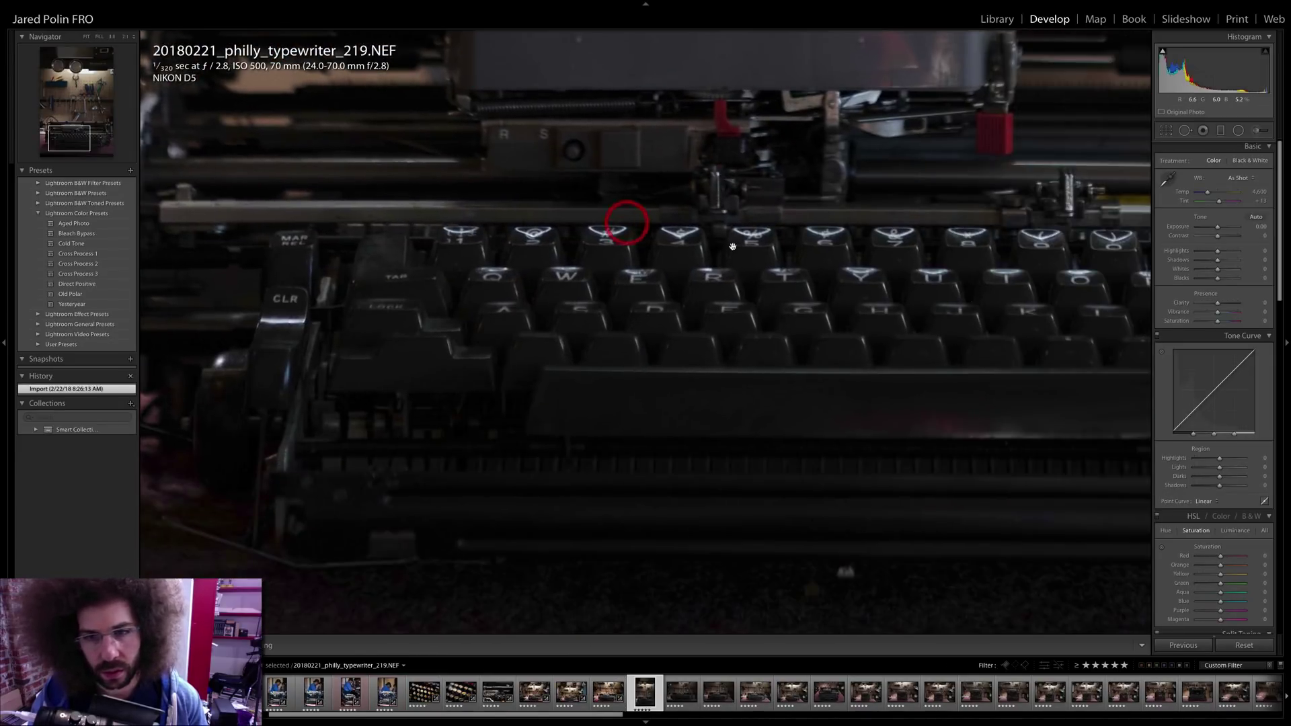
pyautogui.click(731, 246)
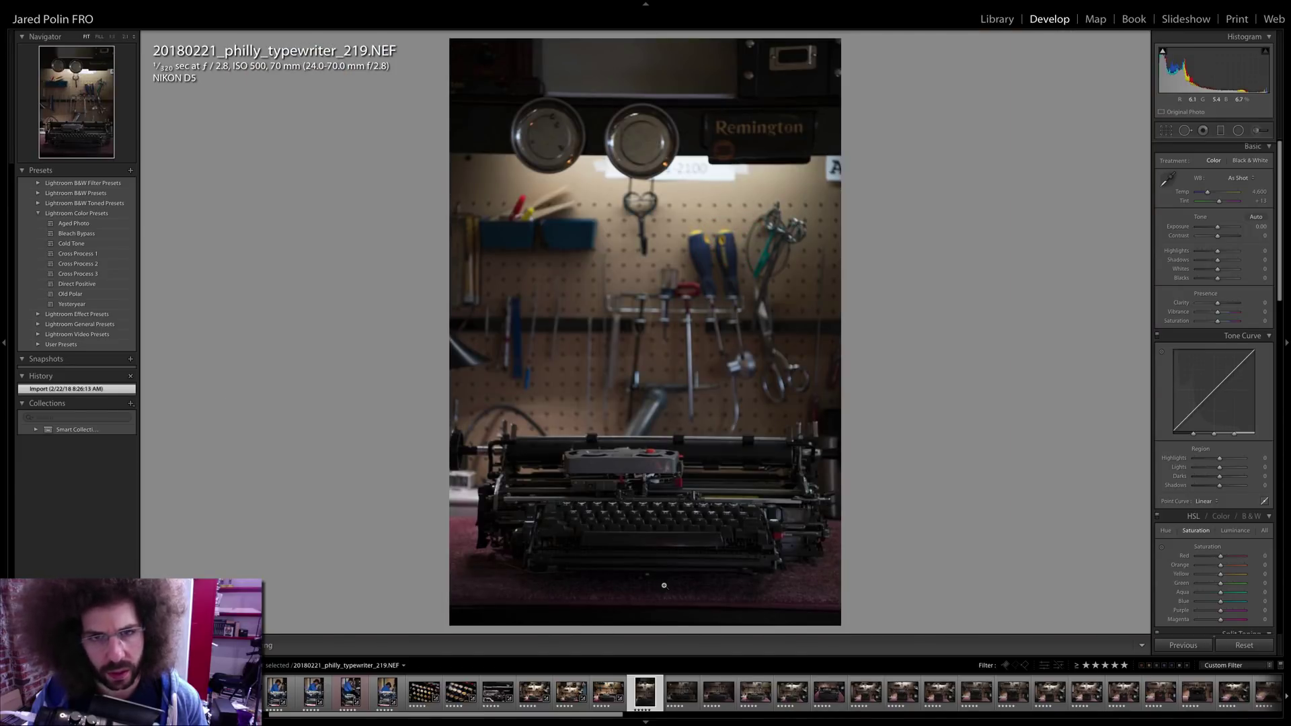
pyautogui.press('Left')
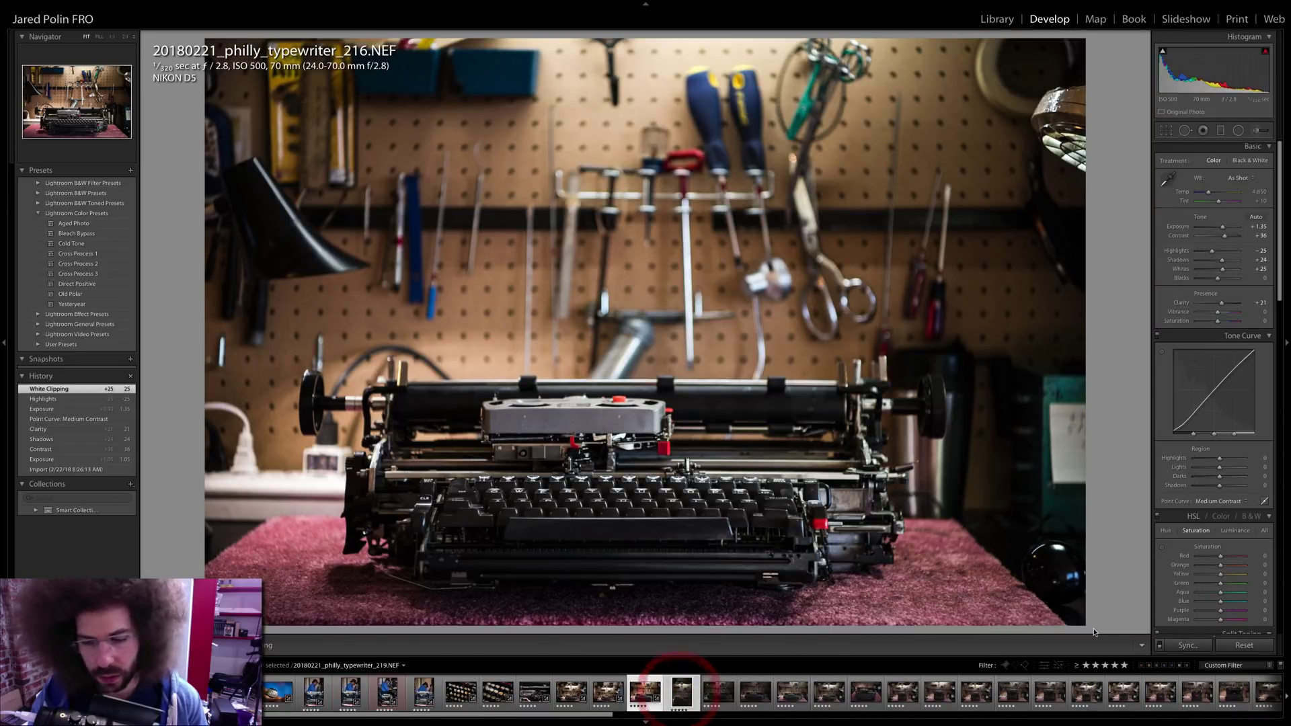
pyautogui.click(1183, 644)
pyautogui.click(693, 692)
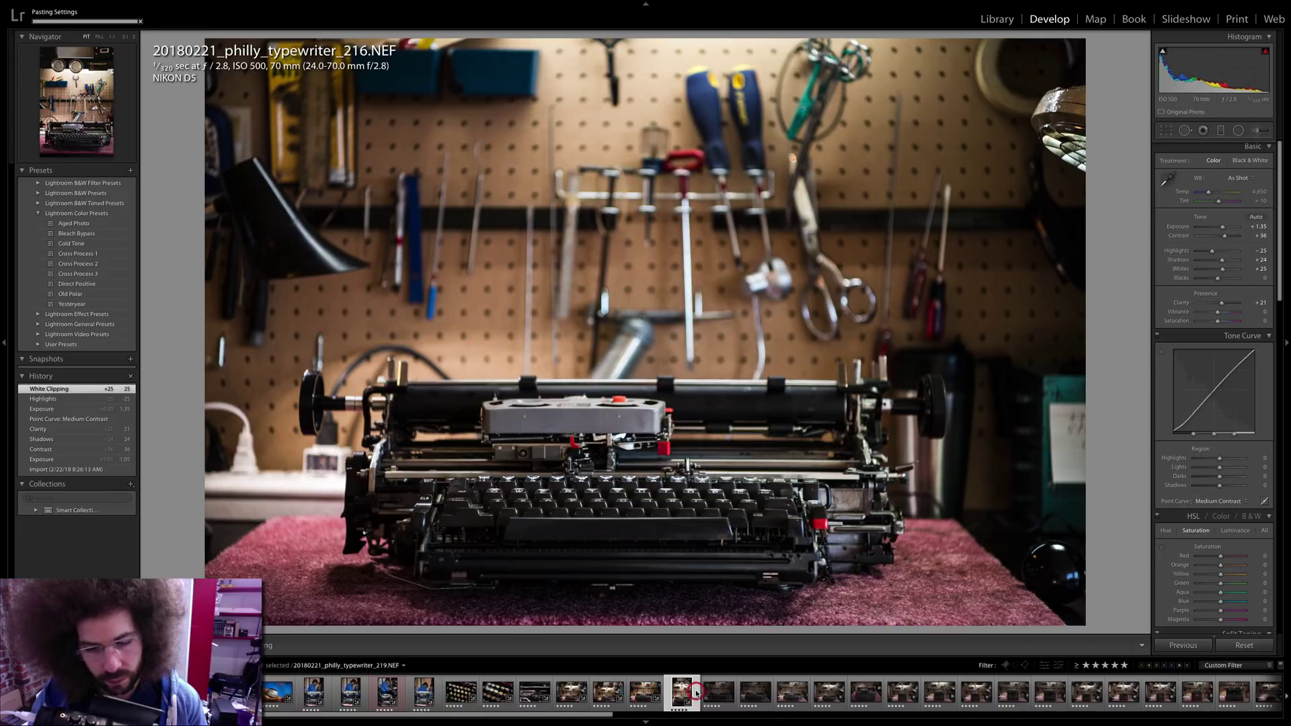
# - Synchronize the develop settings of photo 219 to photo 222 and examine its typewriter keys up close
pyautogui.press('Right')
pyautogui.press('Left')
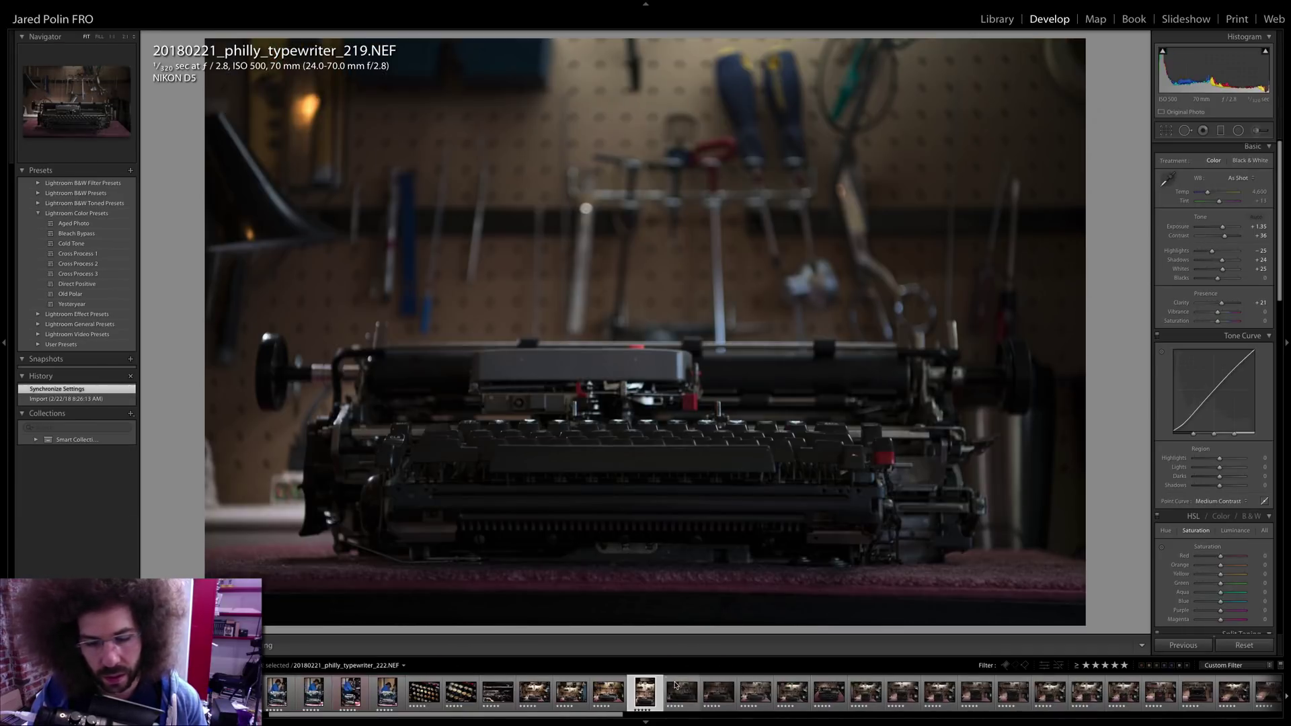
pyautogui.keyDown('shift'); pyautogui.click(671, 689); pyautogui.keyUp('shift')
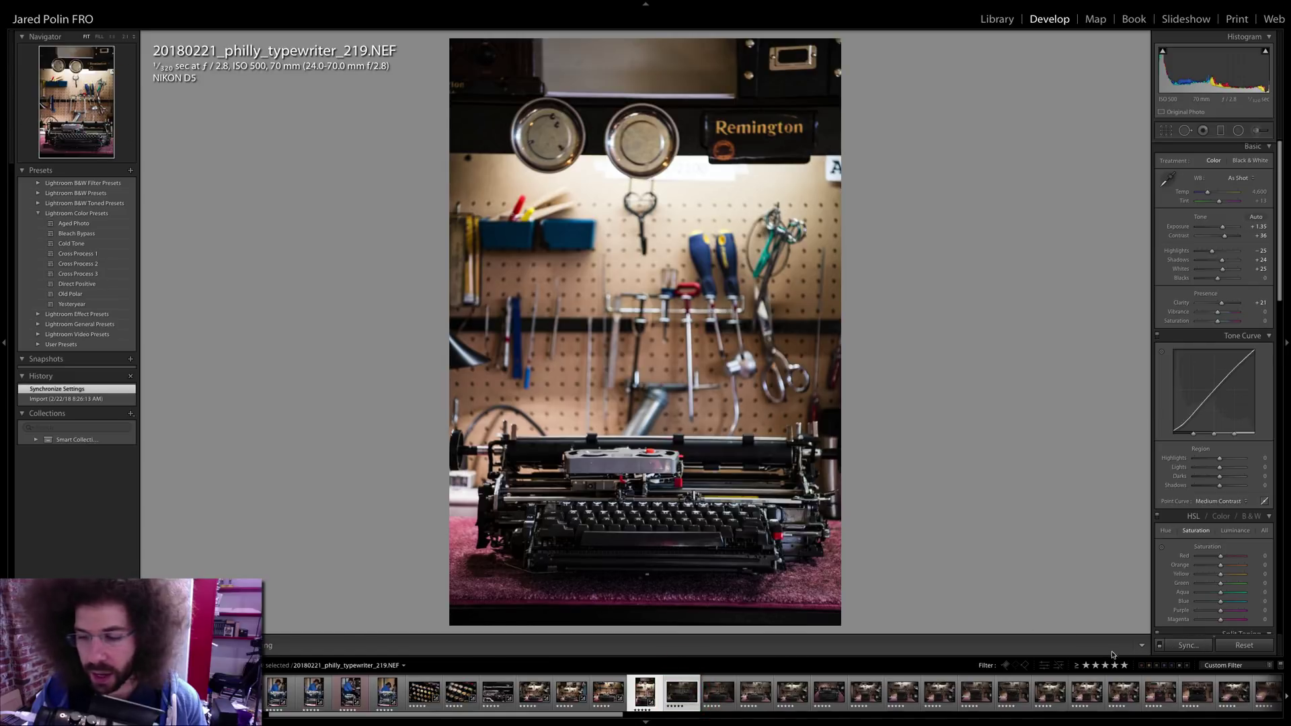
pyautogui.click(1188, 644)
pyautogui.click(683, 680)
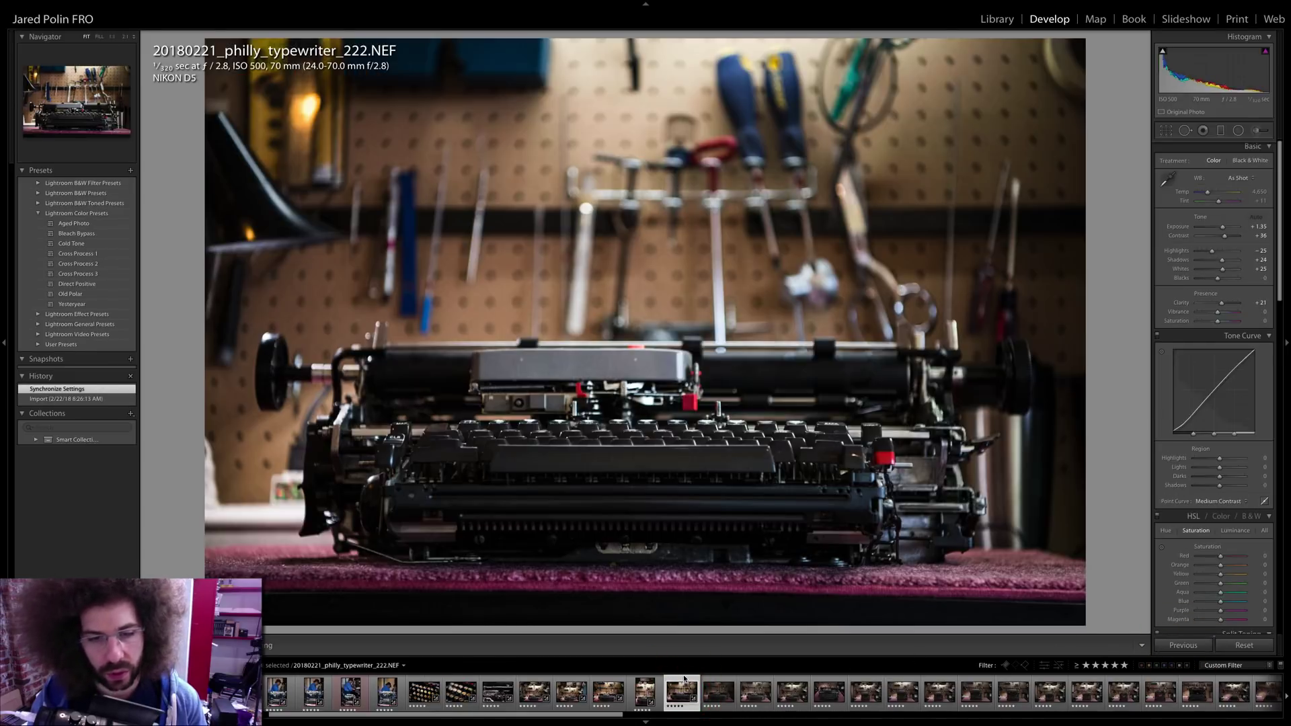
pyautogui.click(604, 412)
pyautogui.rightClick(644, 406)
pyautogui.click(560, 372)
pyautogui.moveTo(559, 372); pyautogui.dragTo(583, 249)
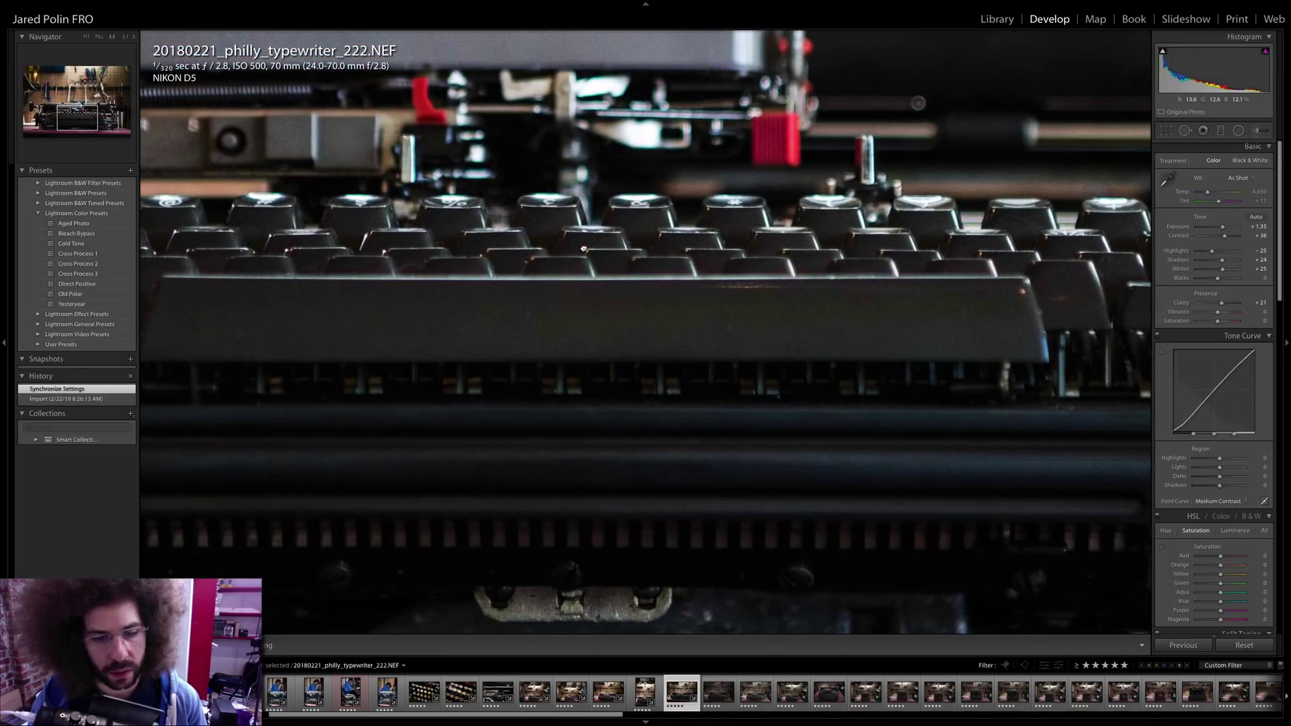
# - Synchronize photo 222's develop settings to photo 225 and set photo 225's shadows to +56
pyautogui.click(583, 248)
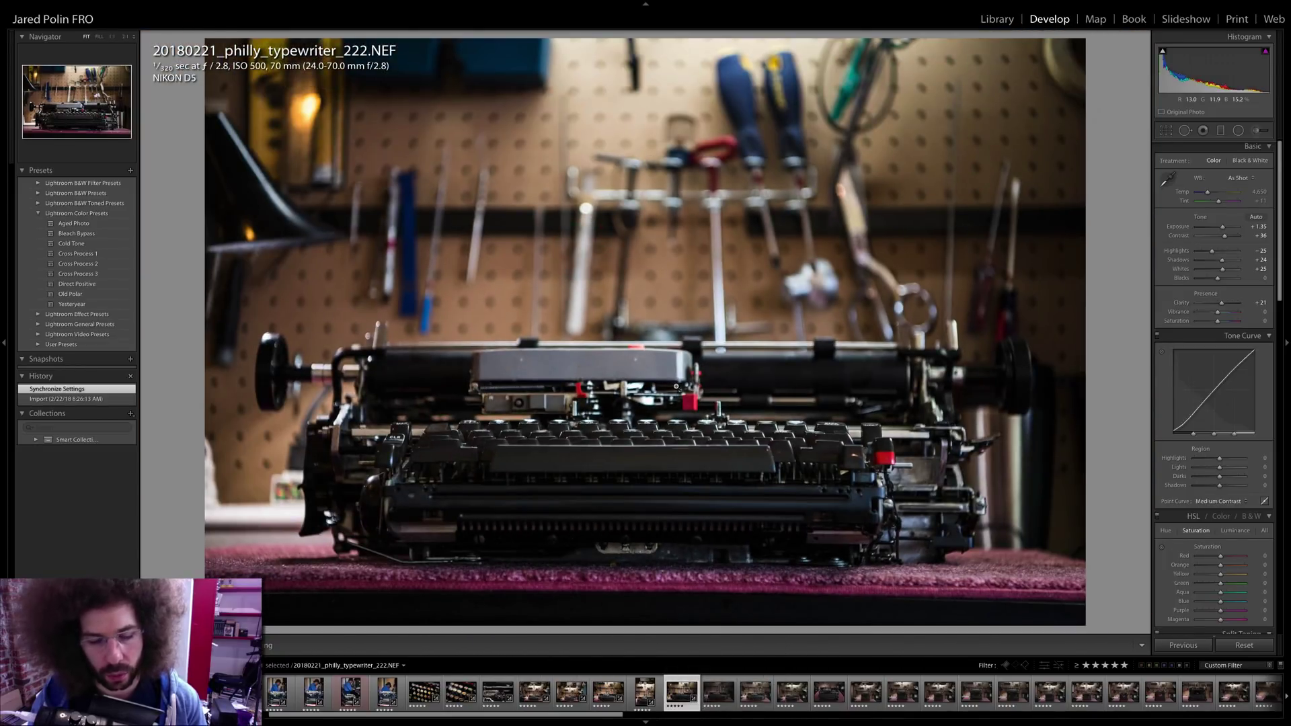
pyautogui.press('Right')
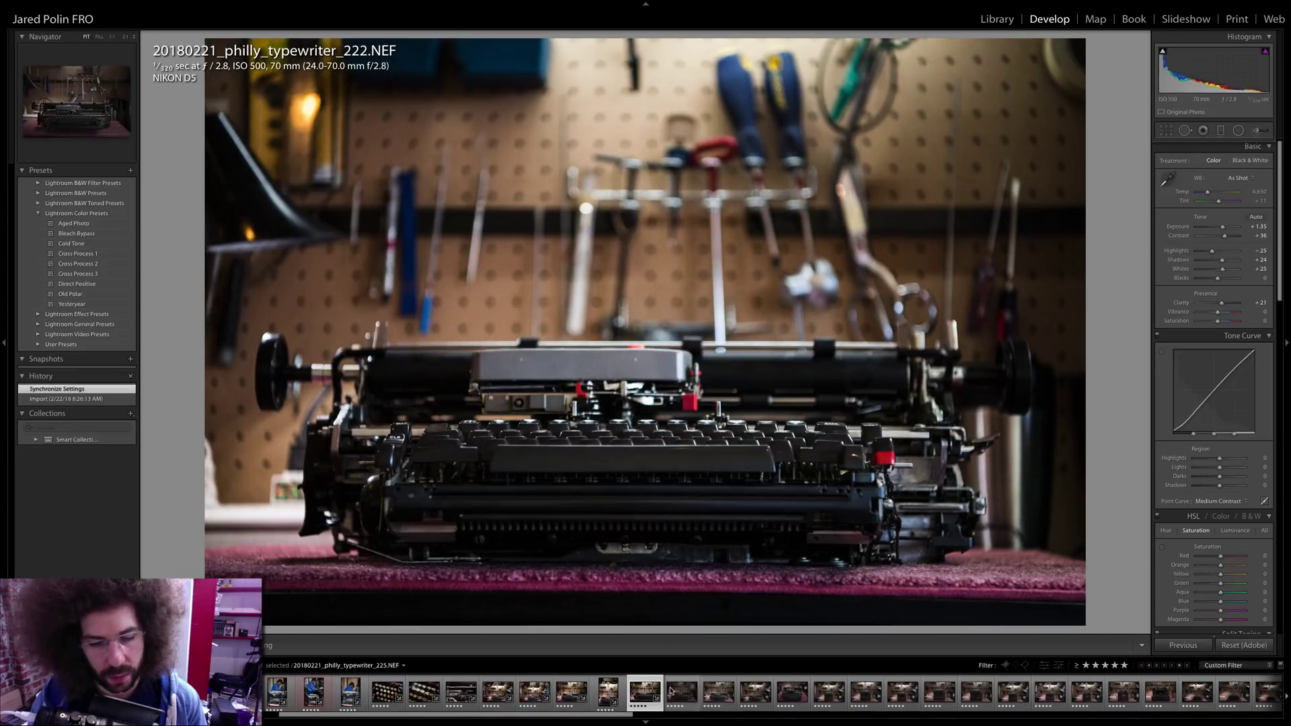
pyautogui.keyDown('ctrl'); pyautogui.click(672, 691); pyautogui.keyUp('ctrl')
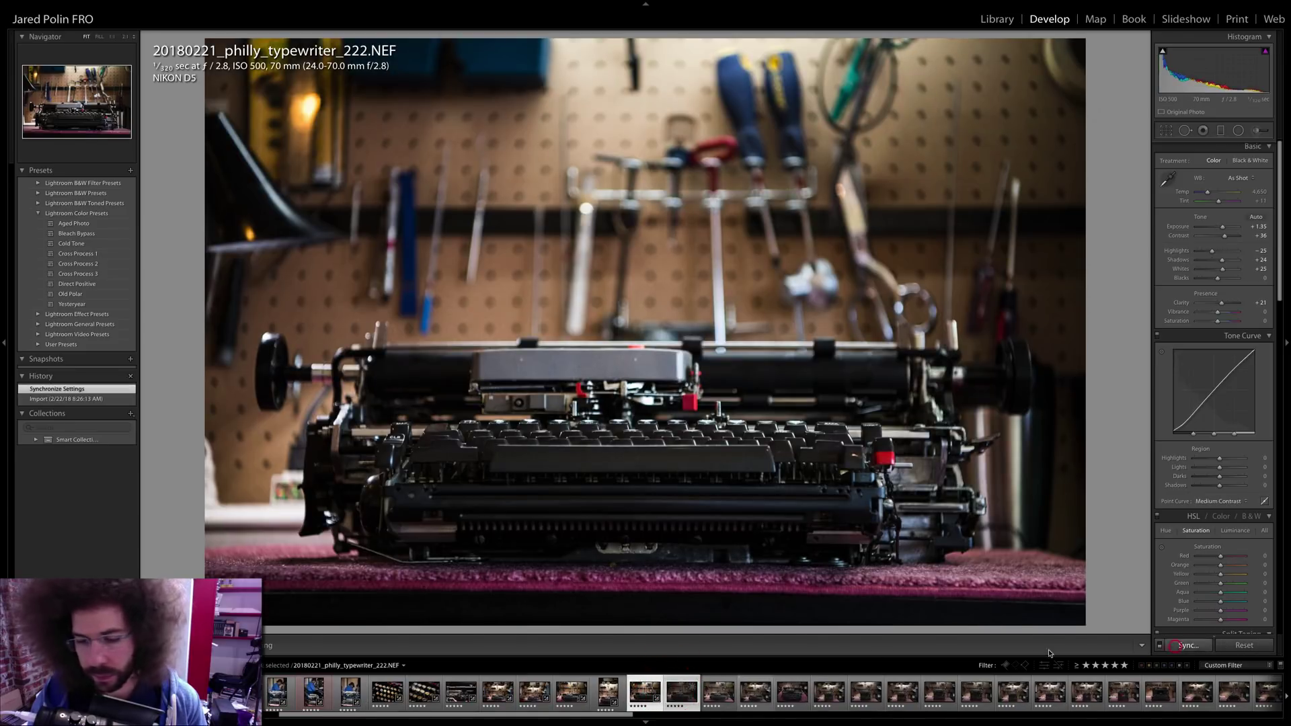
pyautogui.click(674, 682)
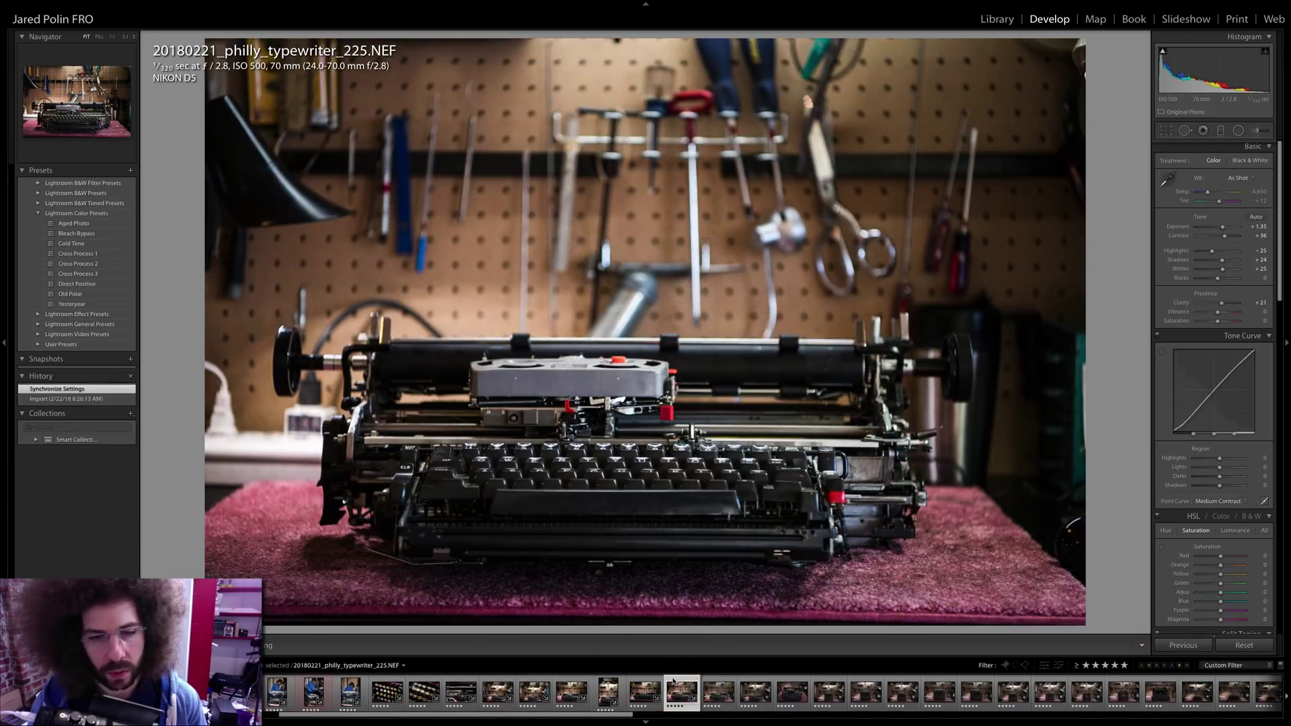
pyautogui.click(1230, 260)
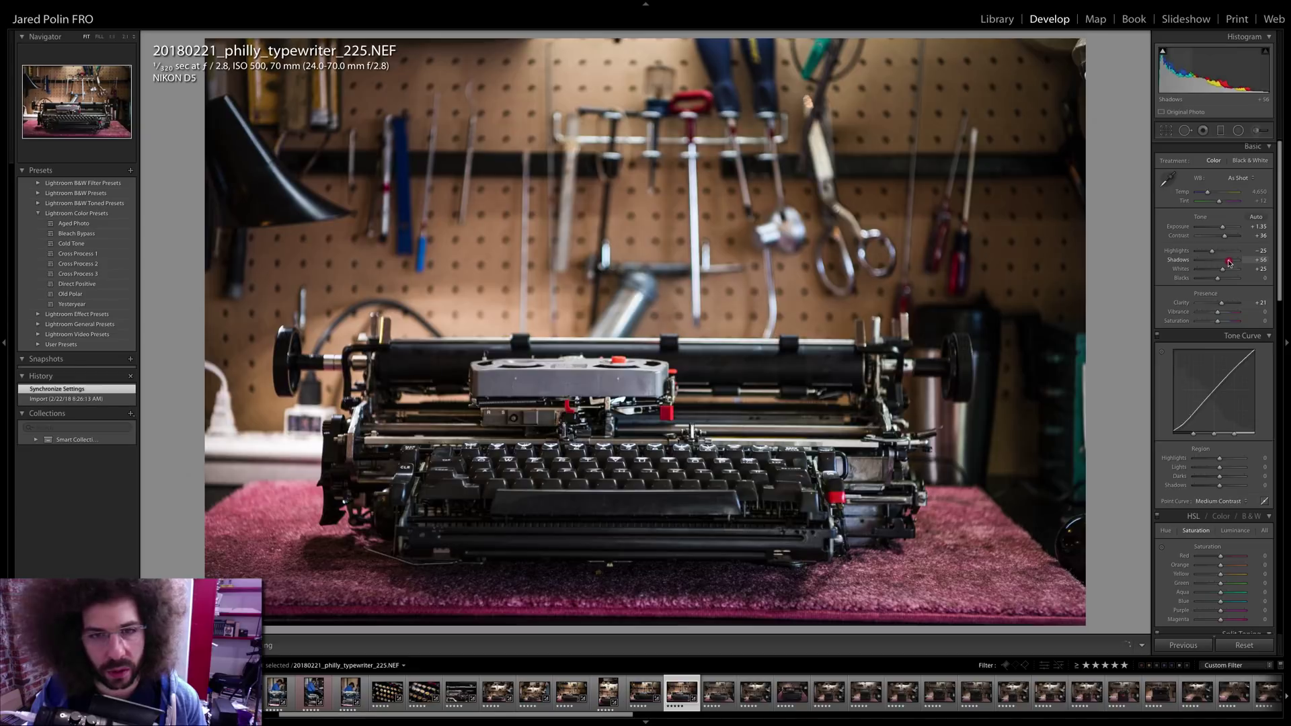
# - Compare photo 227 with the edited photo 225 and inspect photo 227's typewriter up close
pyautogui.press('Right')
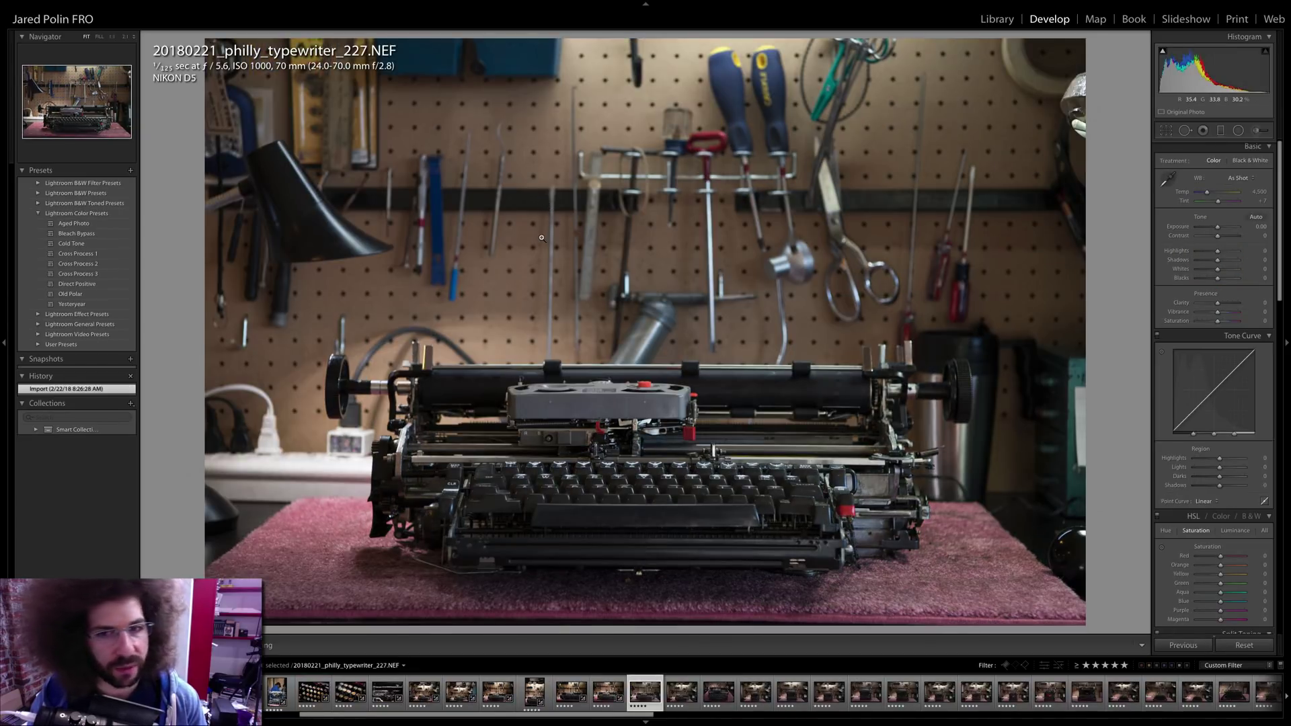
pyautogui.press('Left')
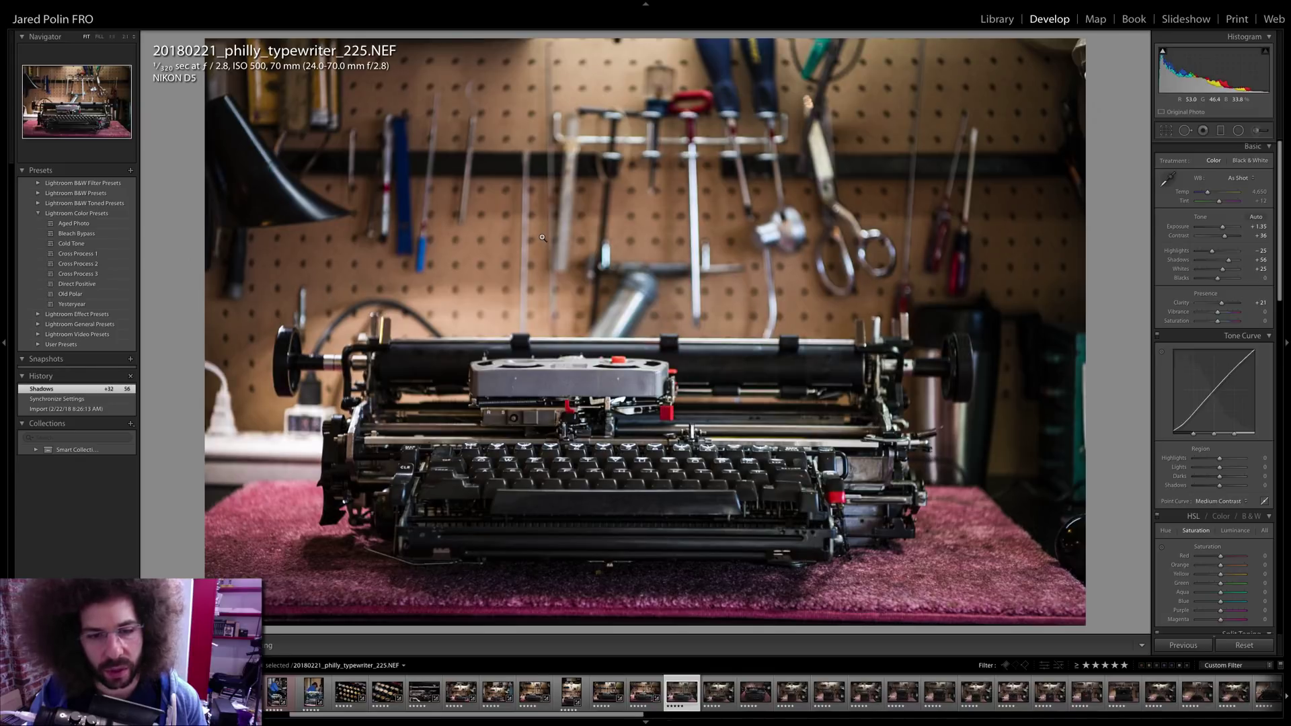
pyautogui.press('Right')
pyautogui.click(644, 410)
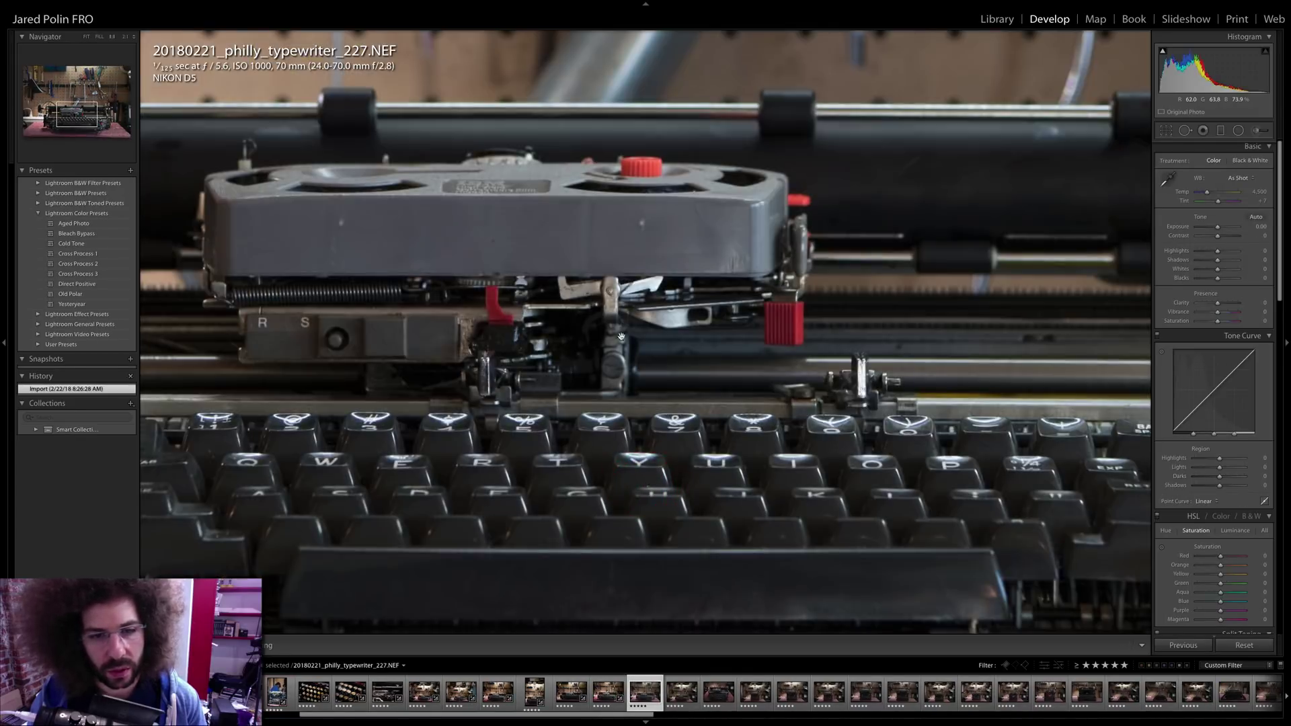
pyautogui.click(644, 410)
pyautogui.press('Left')
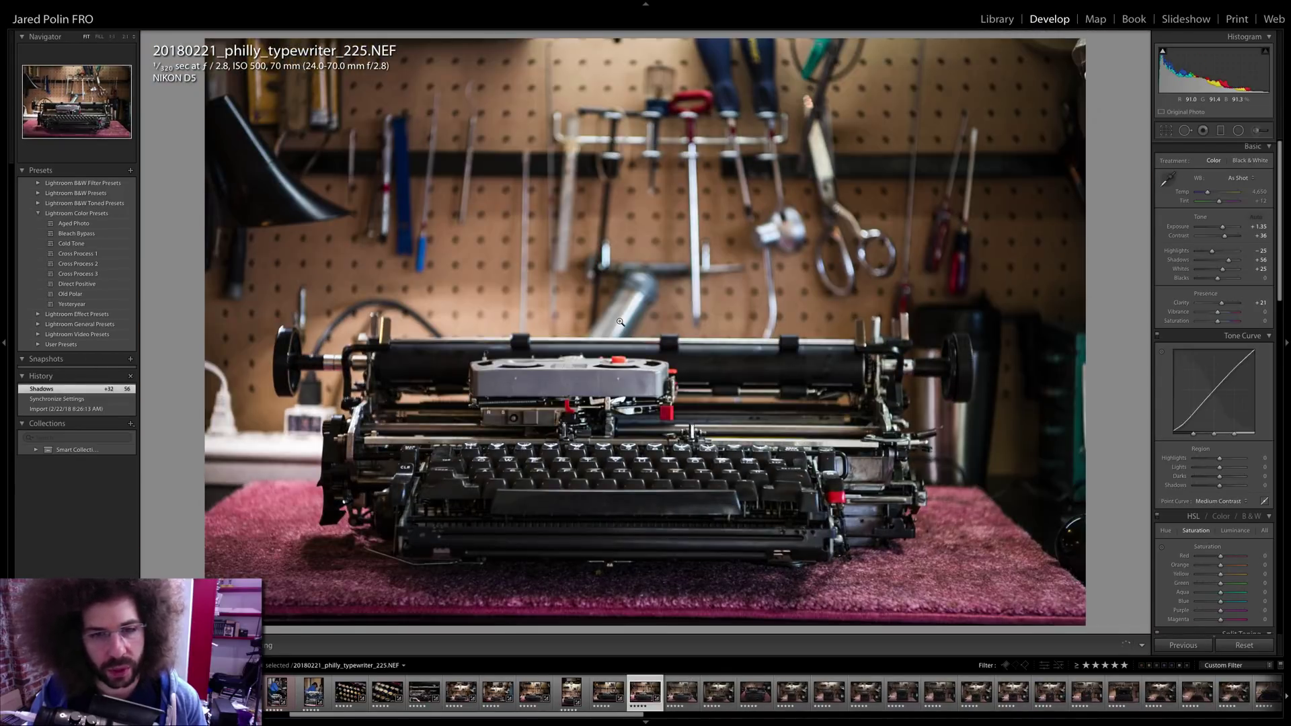
pyautogui.press('Right')
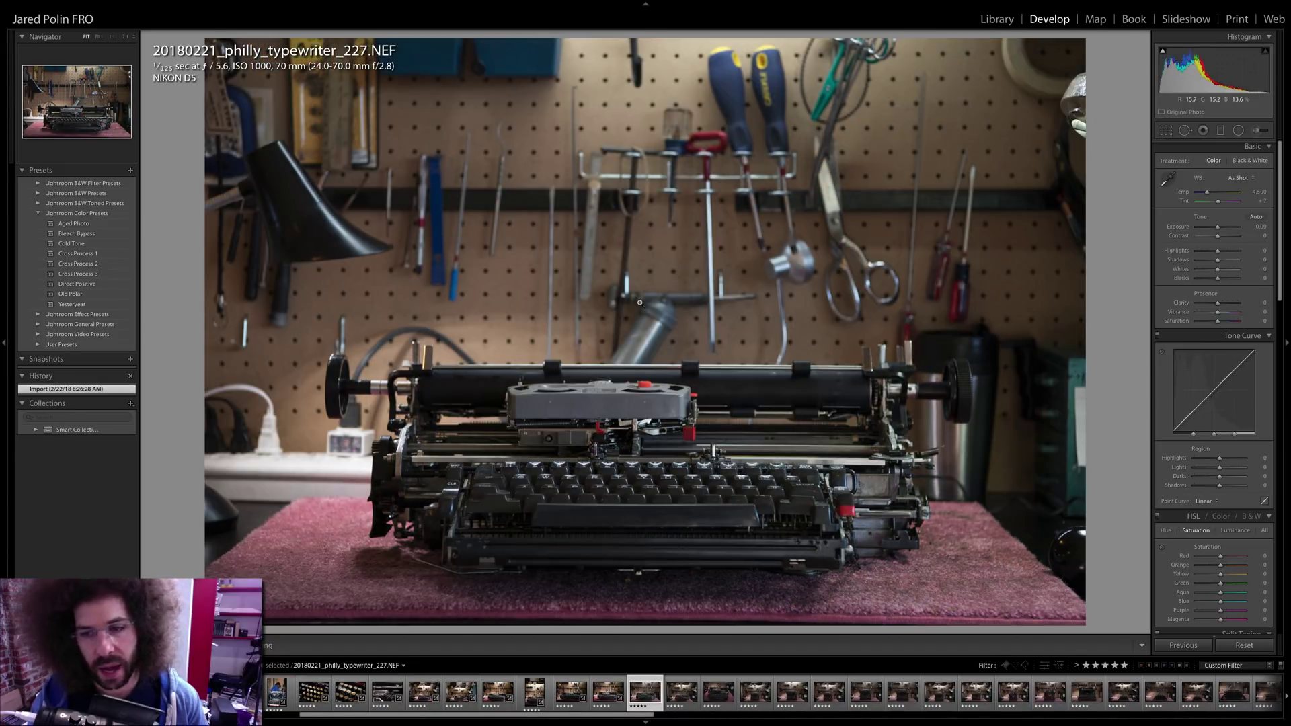
pyautogui.press('Left')
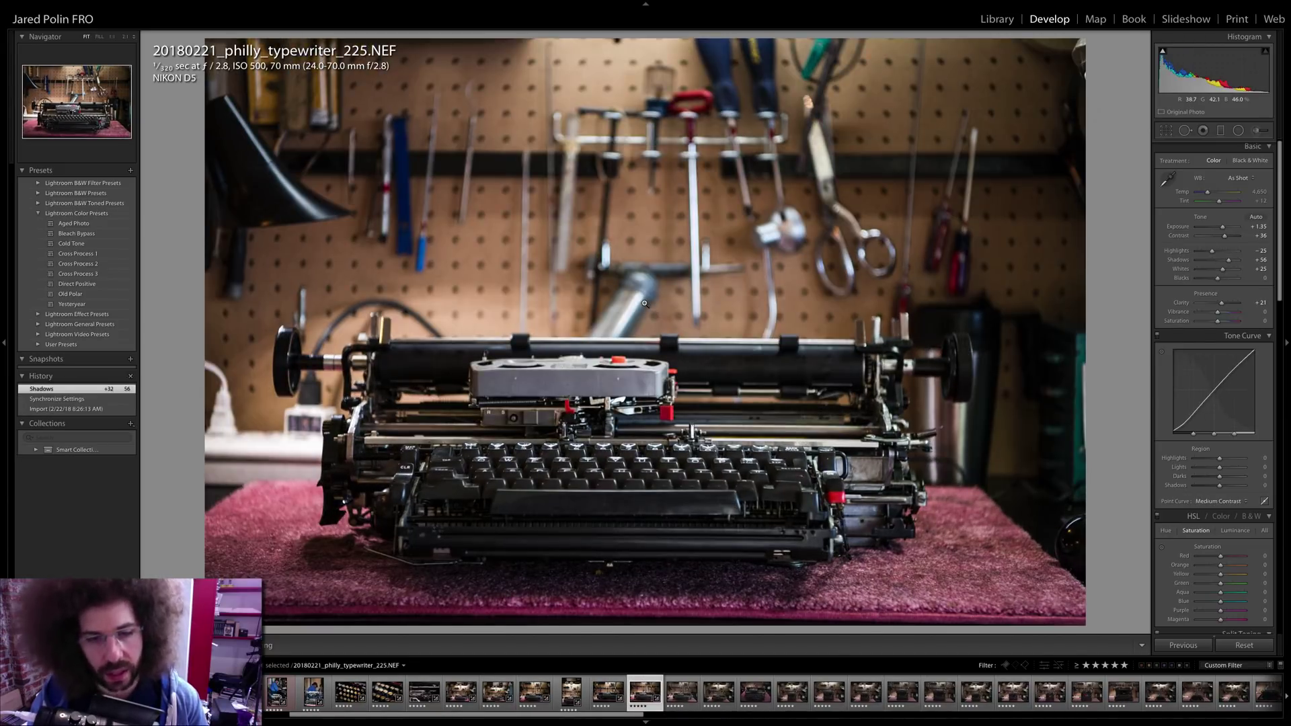
pyautogui.press('Right')
pyautogui.press('Right')
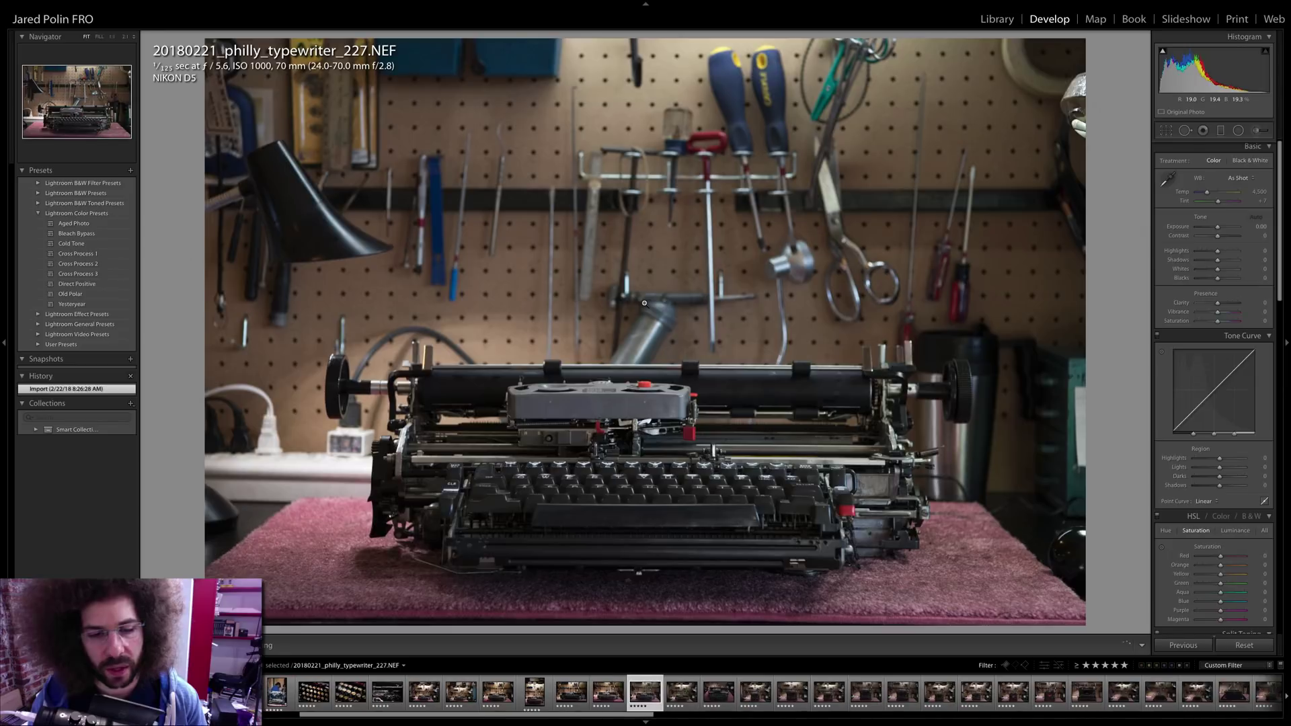
# - Look through the following photos up to 282, inspecting the red Remington typewriter in 282 up close, and check photo 279
pyautogui.press('Right')
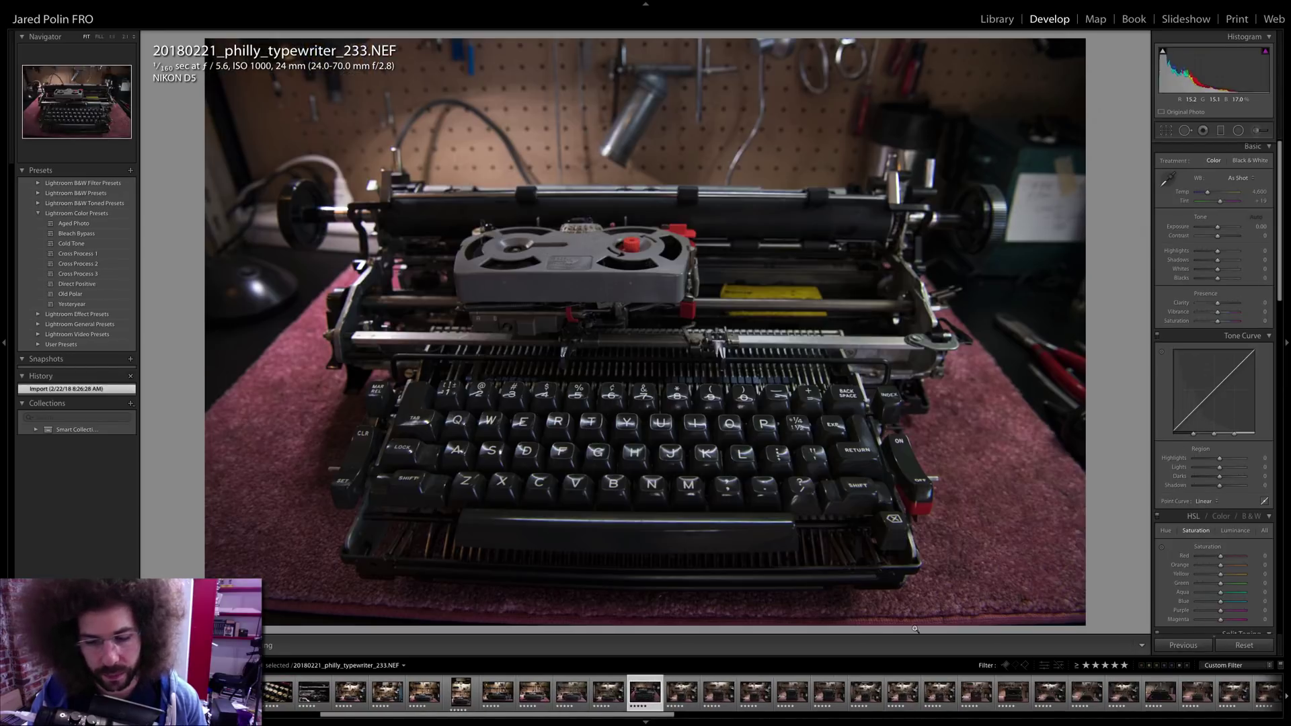
pyautogui.scroll(-5, 1000, 702)
pyautogui.click(935, 692)
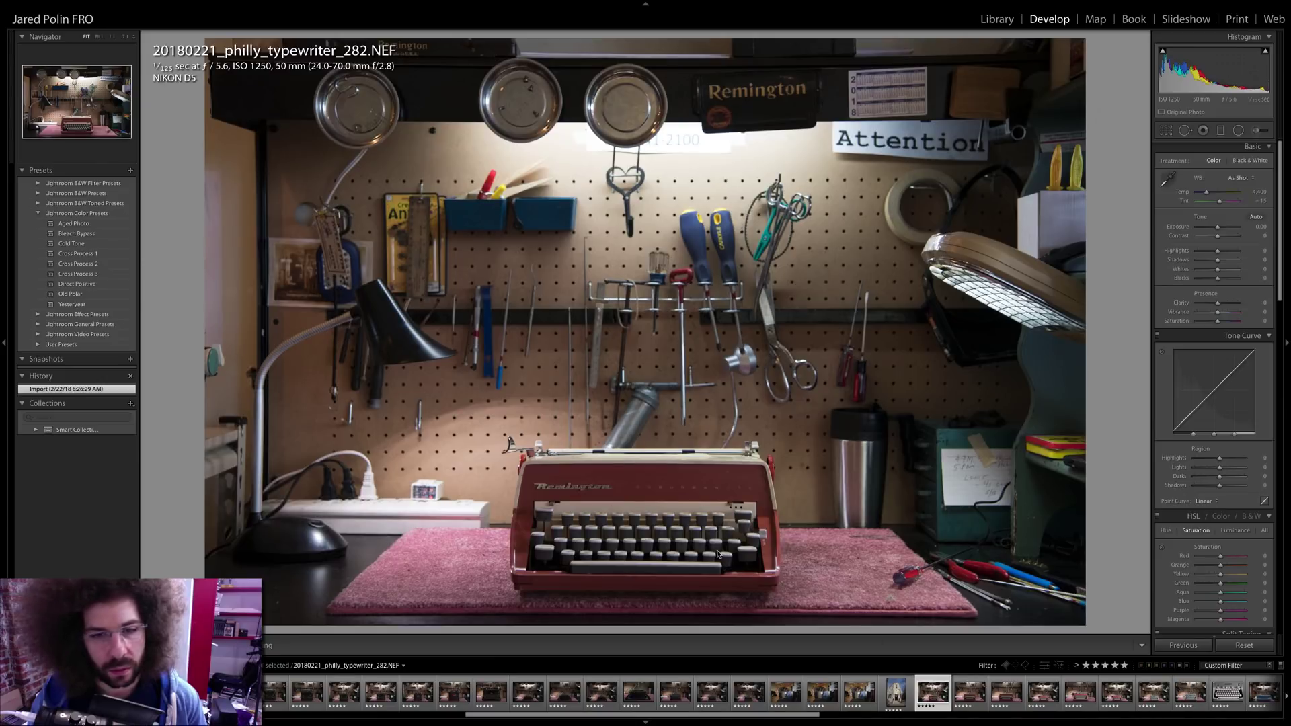
pyautogui.click(596, 489)
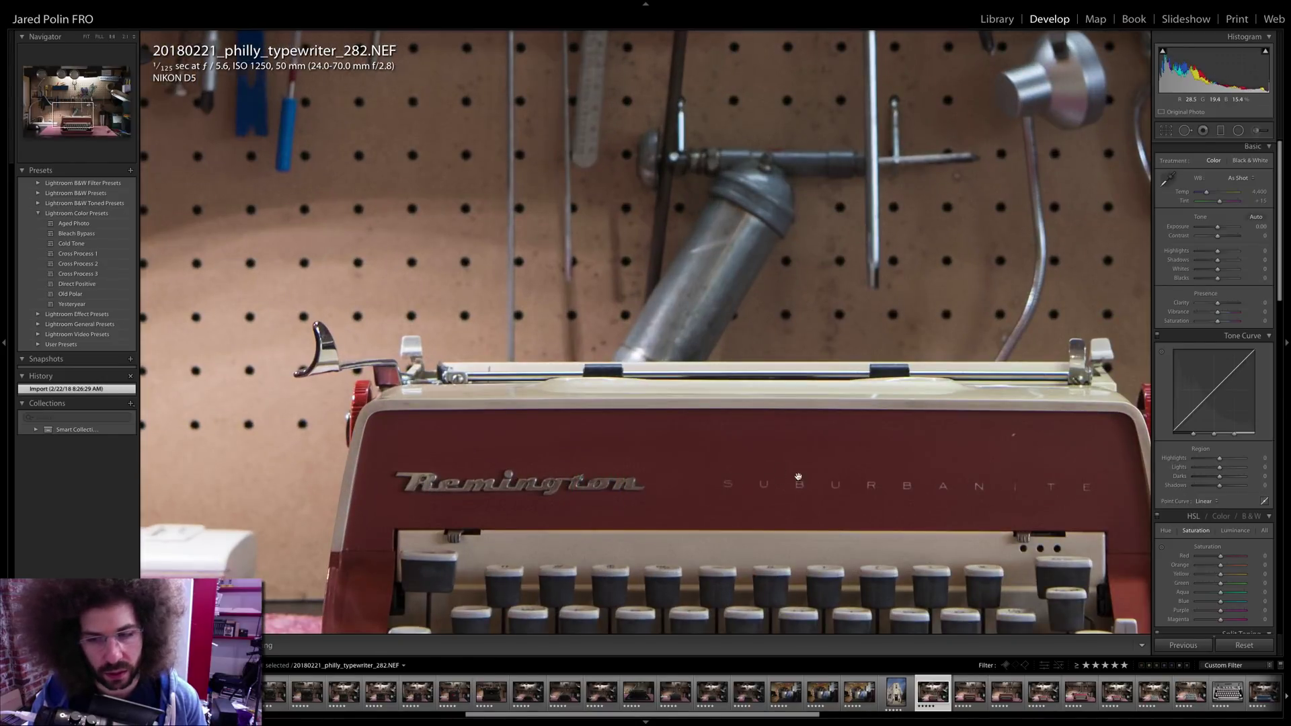
pyautogui.moveTo(922, 490); pyautogui.dragTo(834, 279)
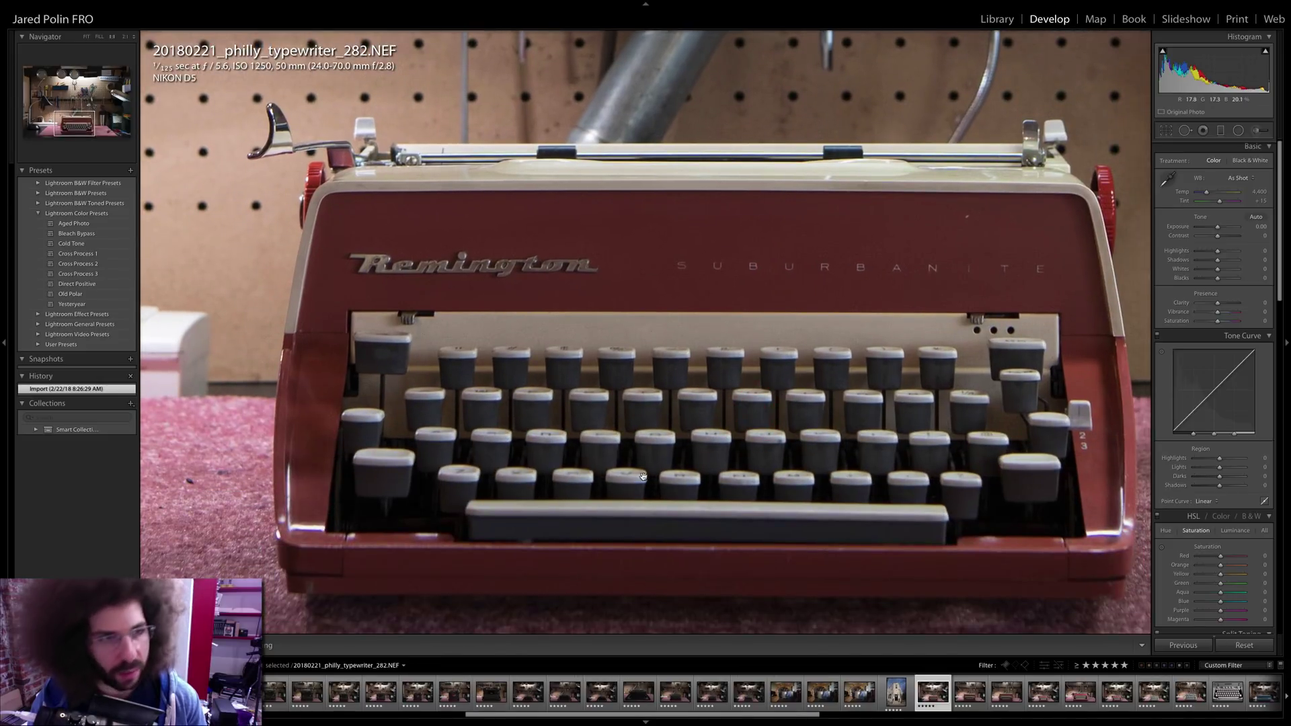
pyautogui.click(585, 370)
pyautogui.press('Left')
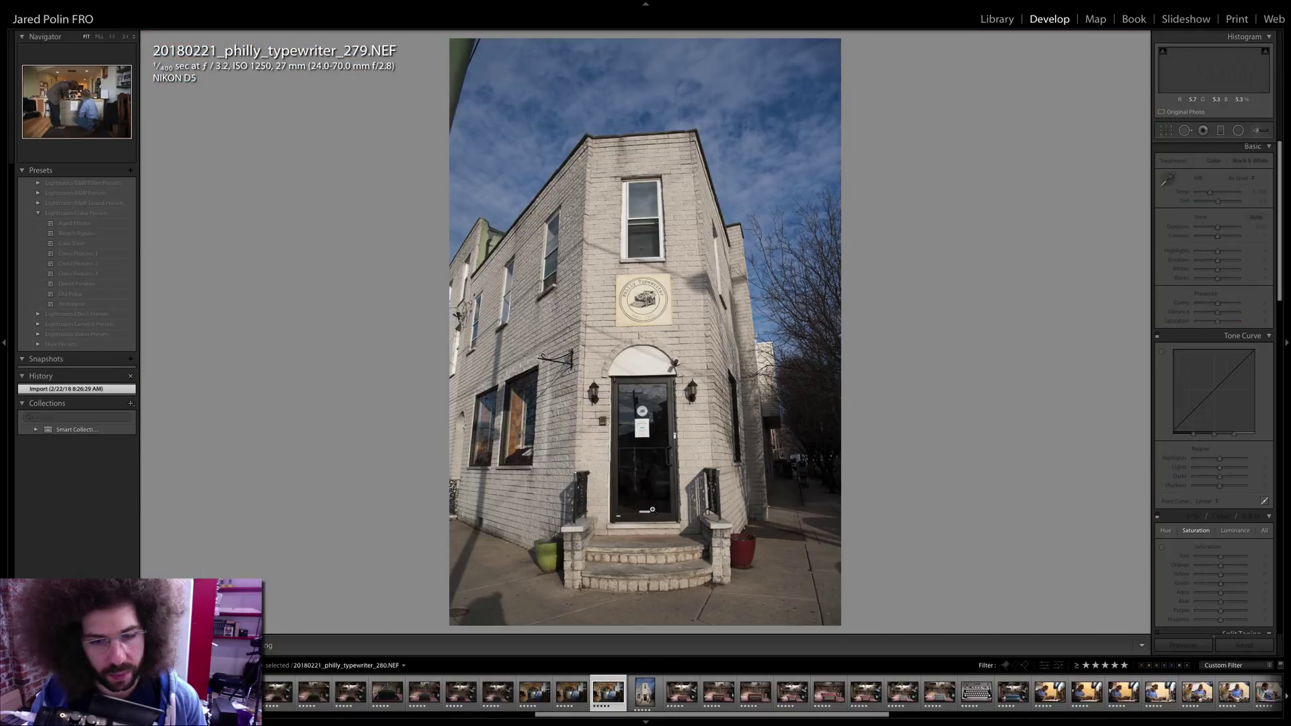
pyautogui.press('Left')
pyautogui.scroll(5, 430, 696)
pyautogui.scroll(-3, 431, 695)
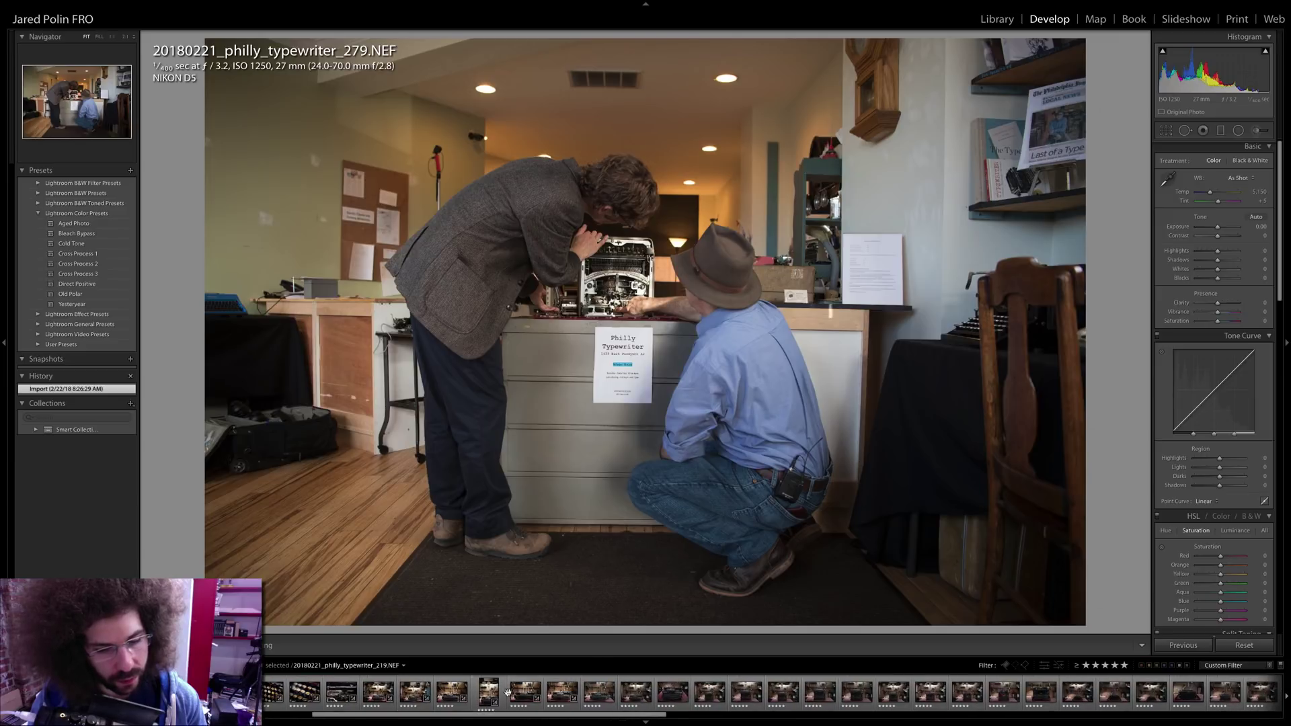
# - Synchronize photo 225's develop settings to photo 227 and open photo 227
pyautogui.click(561, 693)
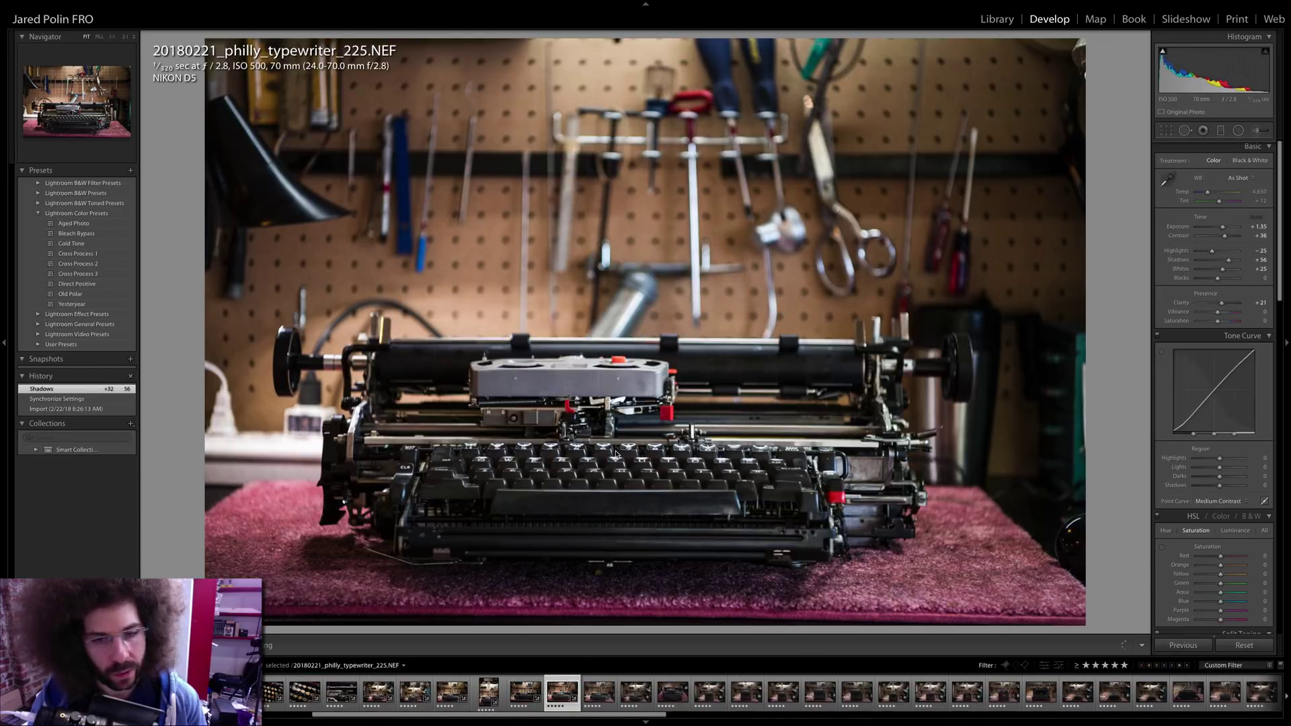
pyautogui.click(599, 692)
pyautogui.click(647, 685)
pyautogui.keyDown('shift'); pyautogui.click(680, 686); pyautogui.keyUp('shift')
pyautogui.hotkey('ctrl', 'shift', 's')
pyautogui.press('Return')
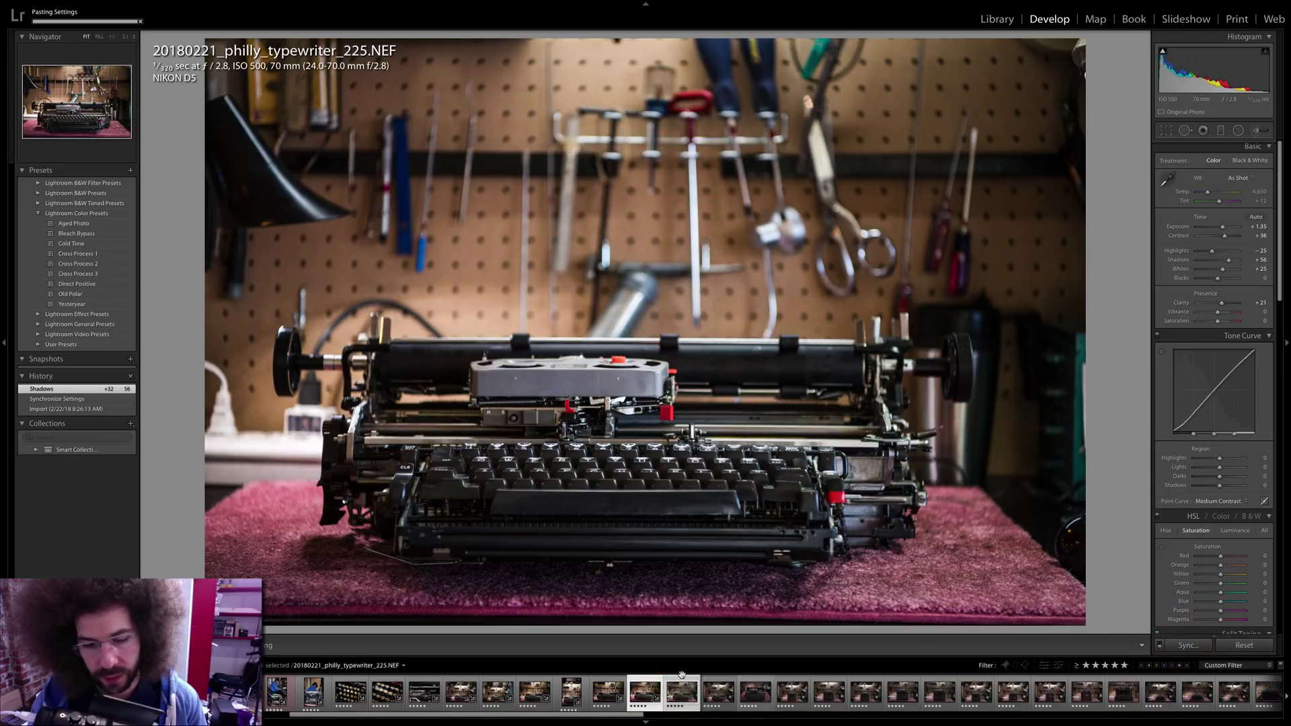
pyautogui.click(680, 683)
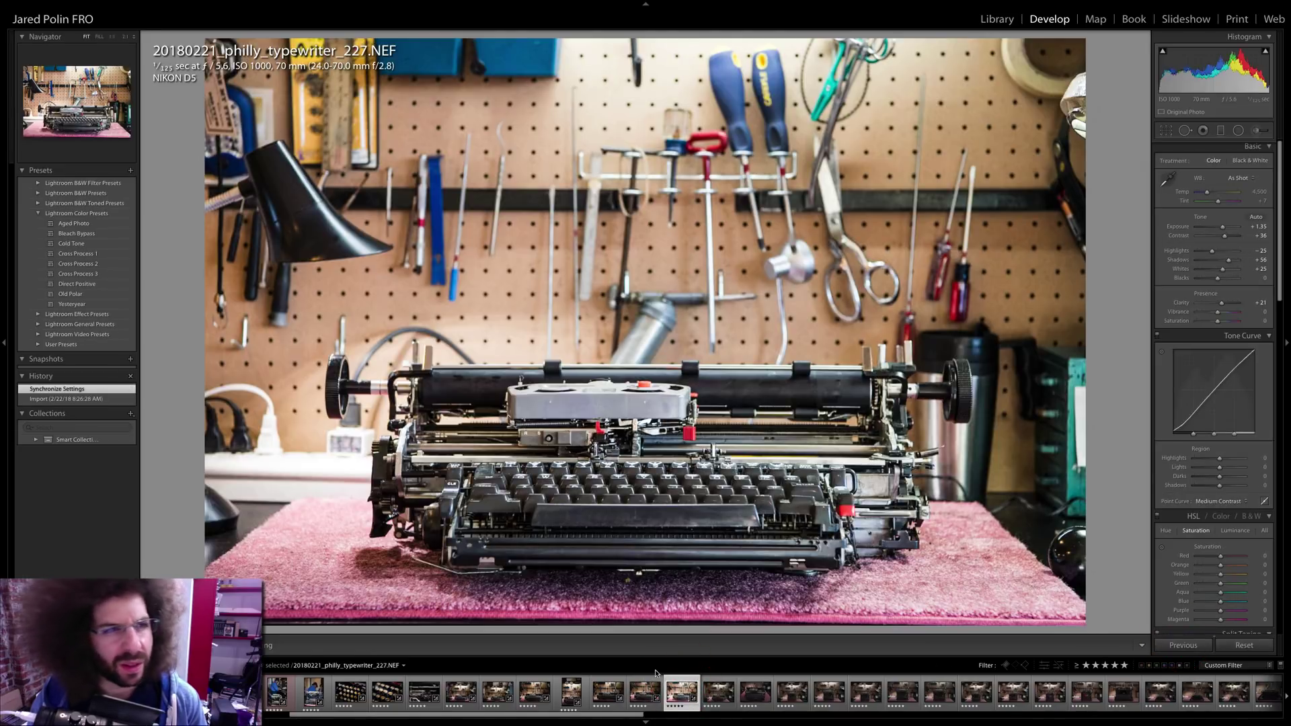
# - Set photo 227's exposure to +0.55 and compare it with photo 225
pyautogui.moveTo(1223, 230); pyautogui.dragTo(1219, 229)
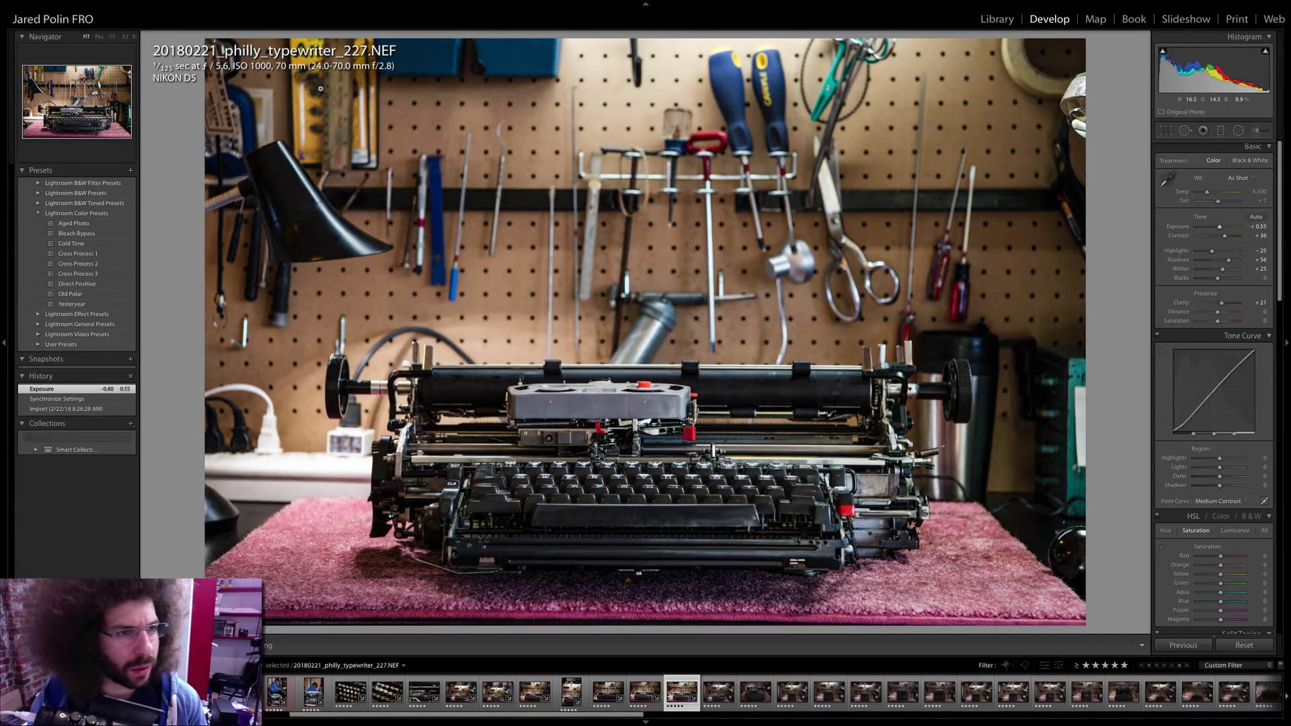
pyautogui.press('Left')
pyautogui.press('Right')
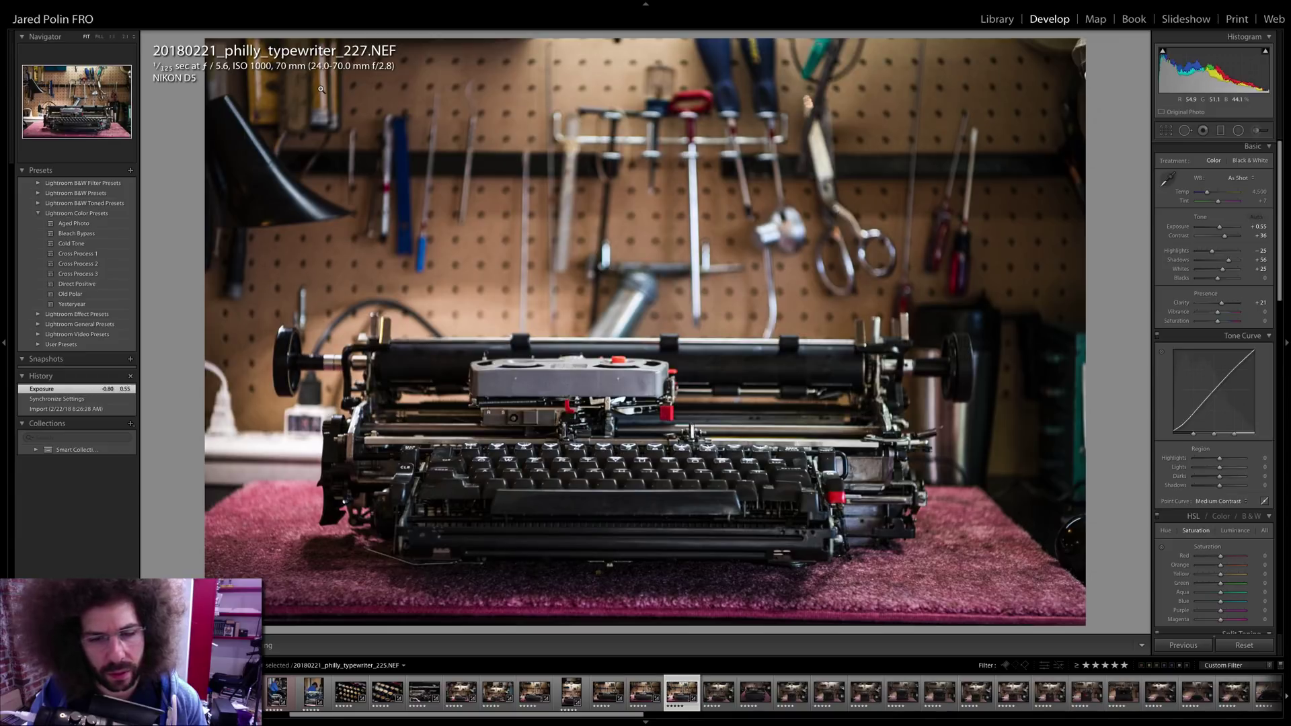
# - Synchronize photo 227's develop settings to photo 230 and check the typewriter in photo 230 up close
pyautogui.press('Right')
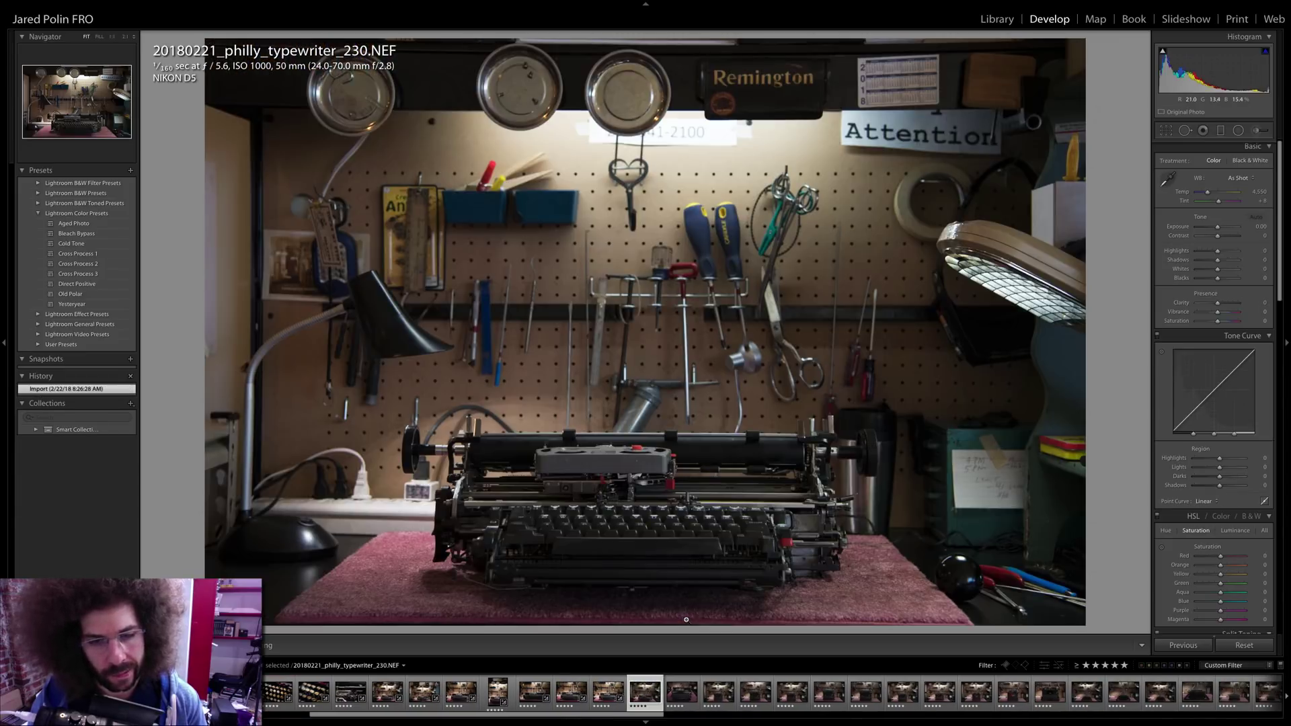
pyautogui.press('Left')
pyautogui.keyDown('ctrl'); pyautogui.click(672, 692); pyautogui.keyUp('ctrl')
pyautogui.click(1188, 645)
pyautogui.press('Return')
pyautogui.click(682, 687)
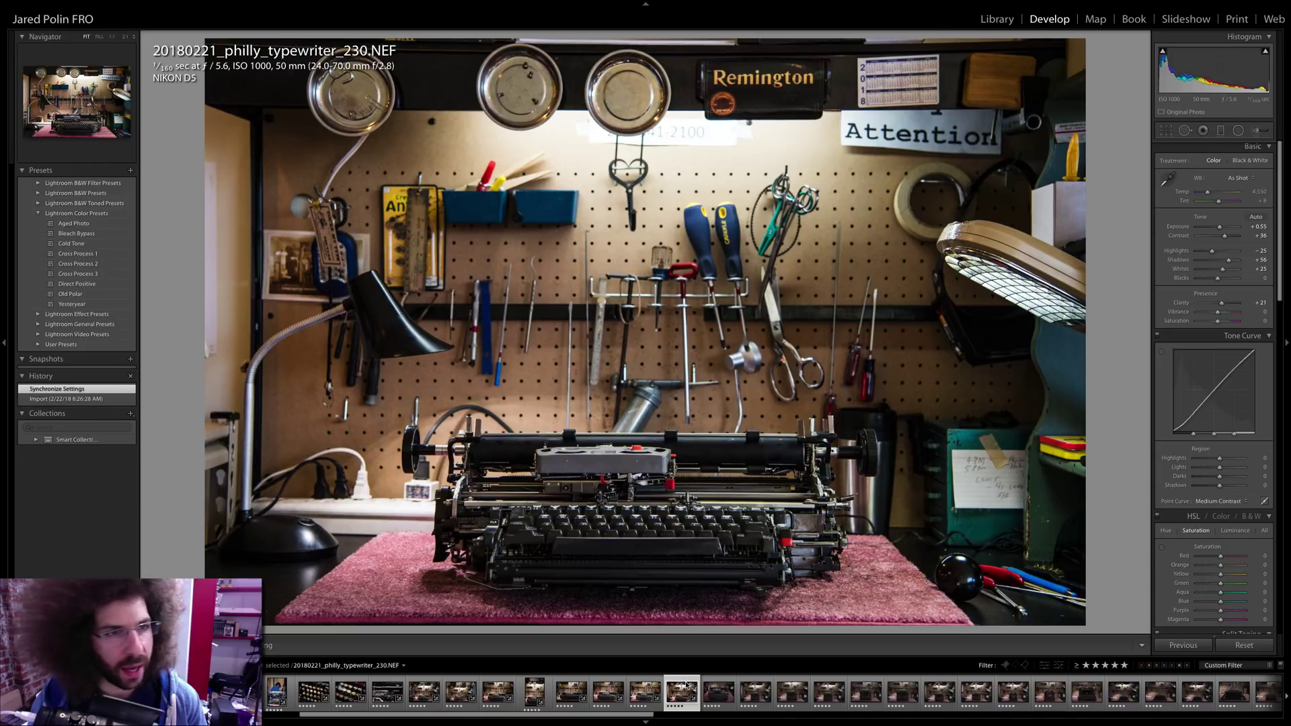
pyautogui.click(648, 519)
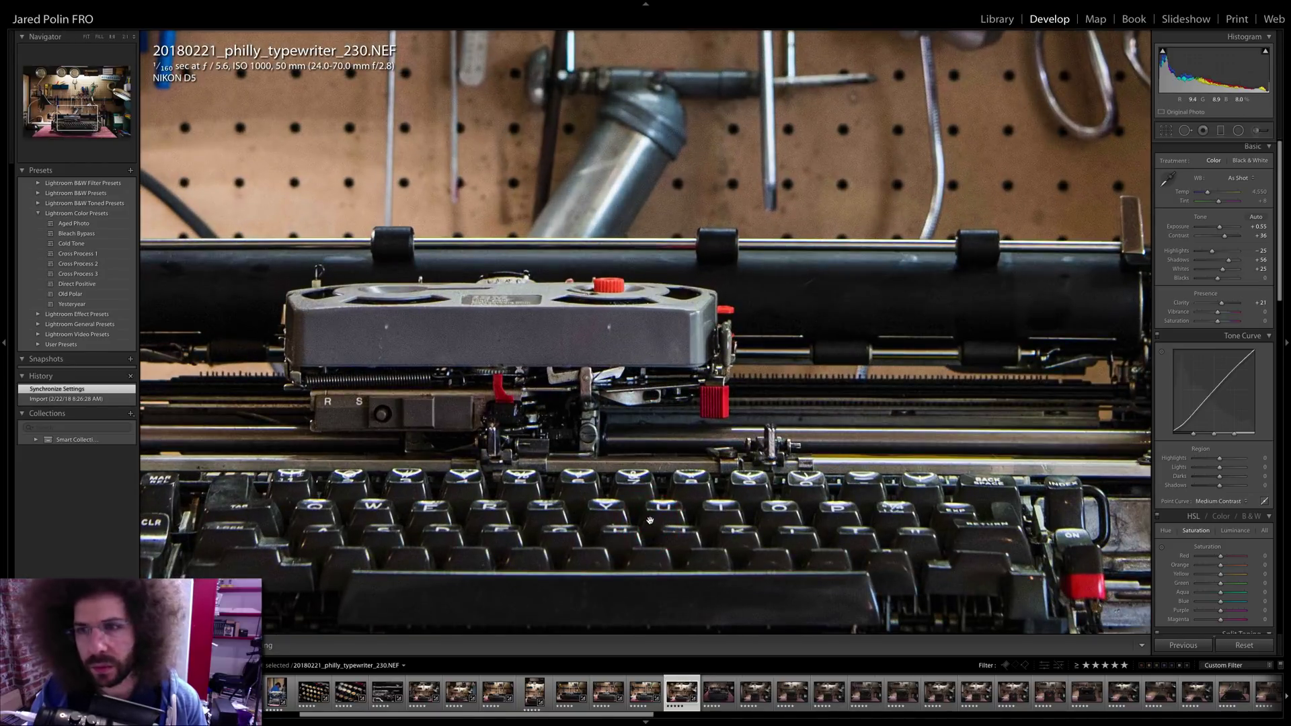
pyautogui.click(606, 493)
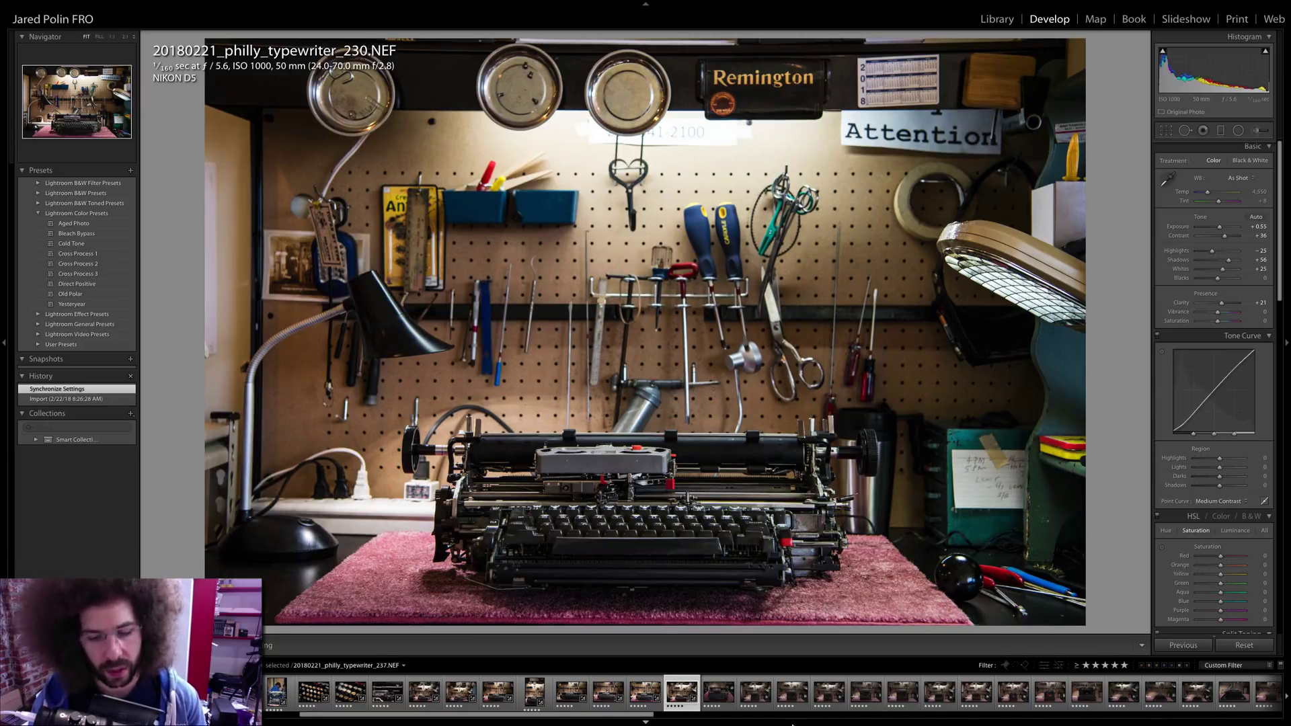
# - Synchronize photo 230's develop settings to photo 233 and set photo 233's exposure to +0.90 and contrast to +56
pyautogui.keyDown('ctrl'); pyautogui.click(718, 691); pyautogui.keyUp('ctrl')
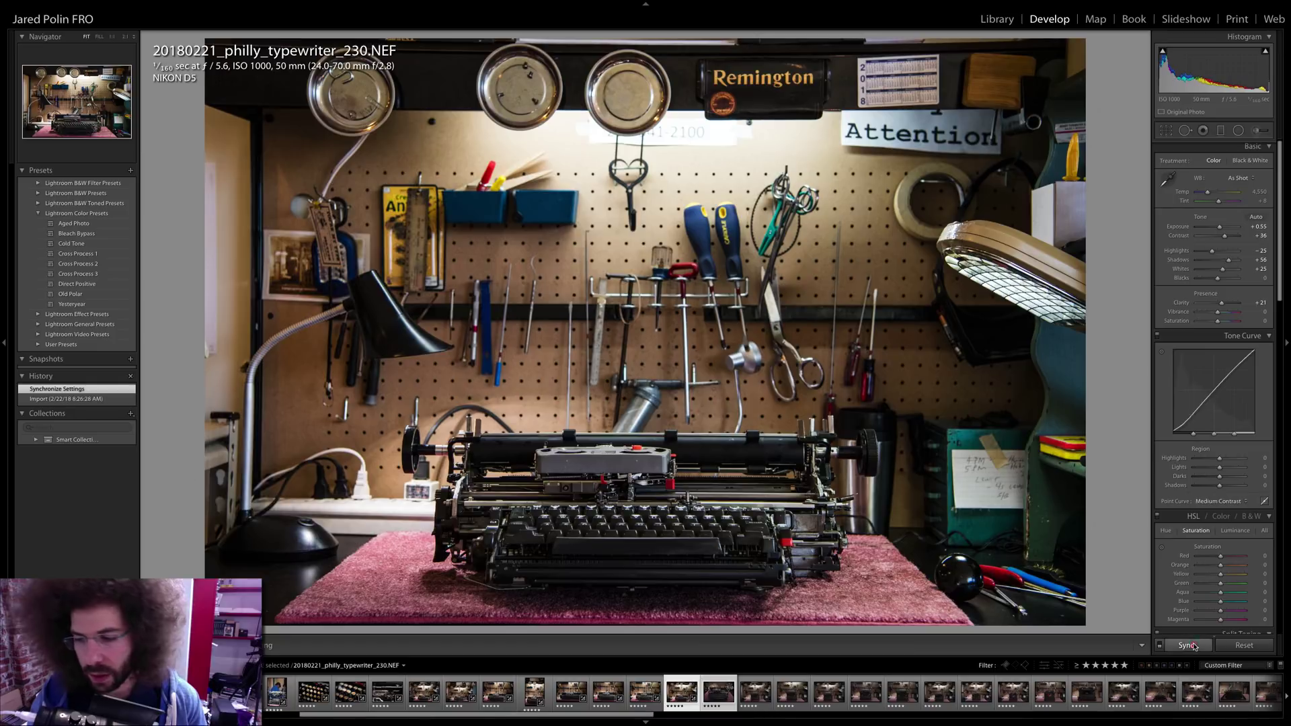
pyautogui.click(718, 691)
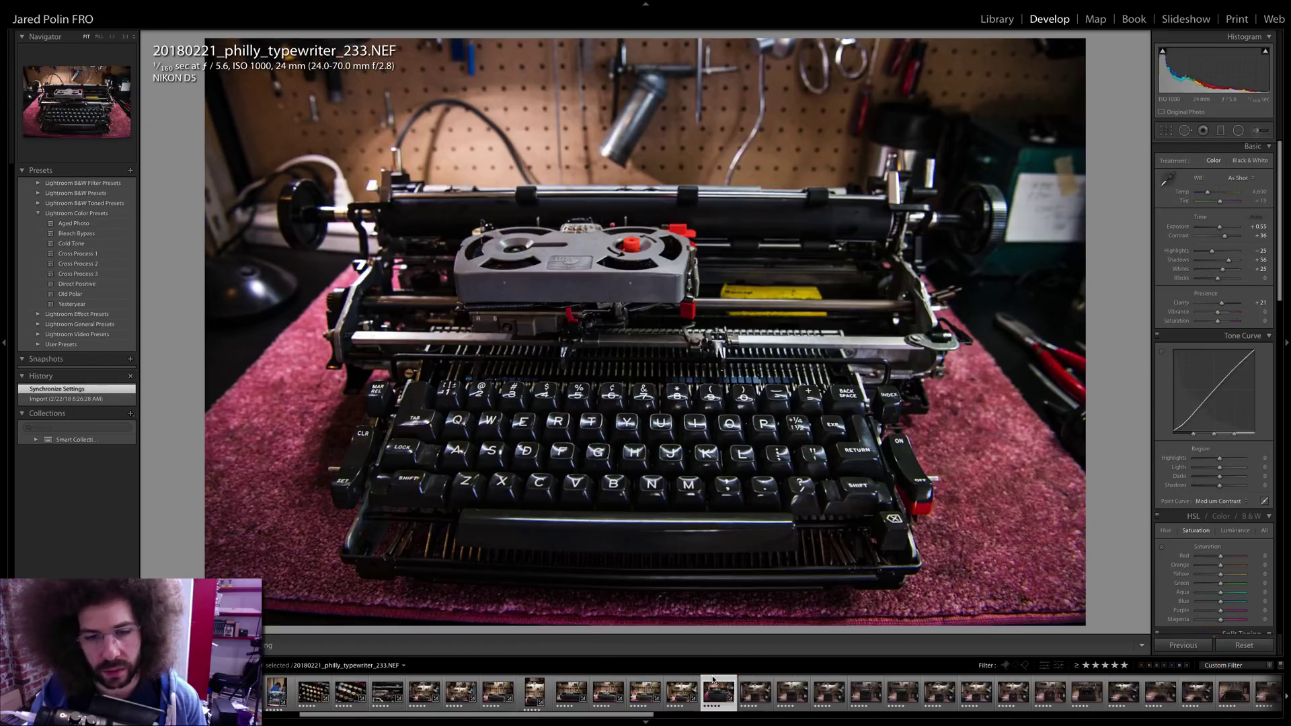
pyautogui.moveTo(1221, 226); pyautogui.dragTo(1228, 236)
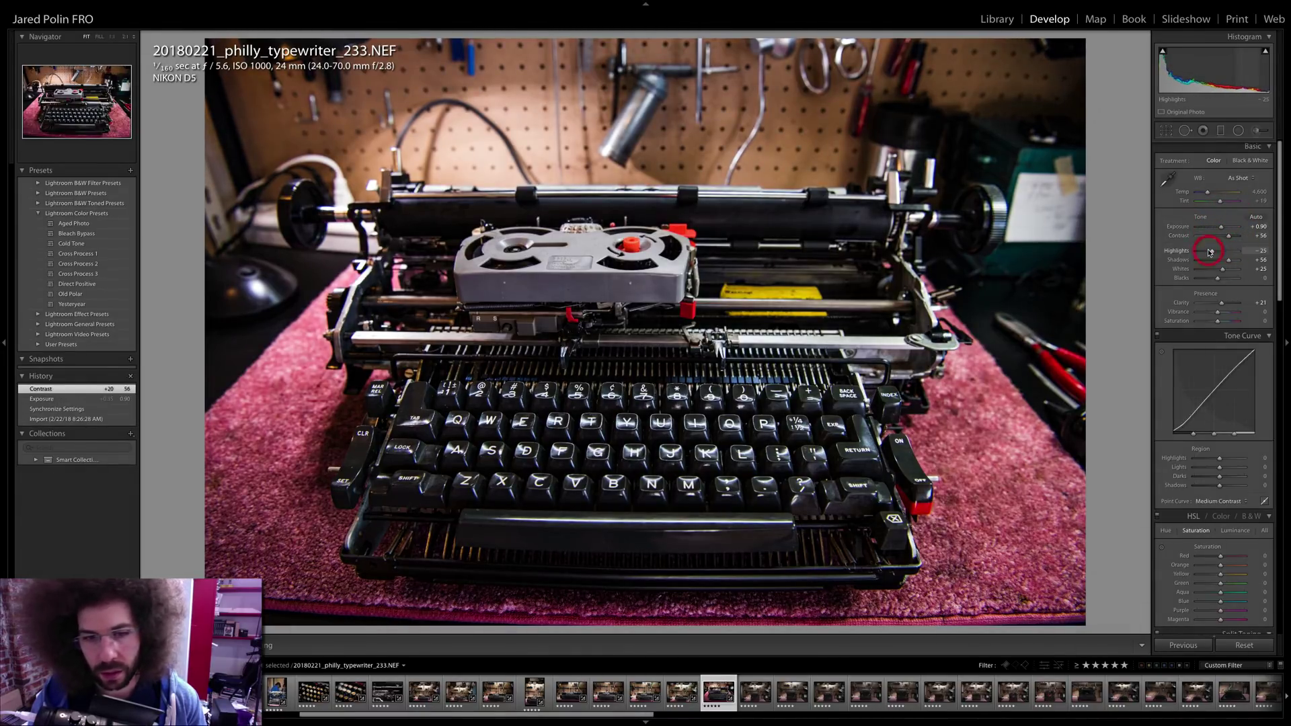
pyautogui.click(622, 434)
pyautogui.moveTo(622, 434); pyautogui.dragTo(636, 260)
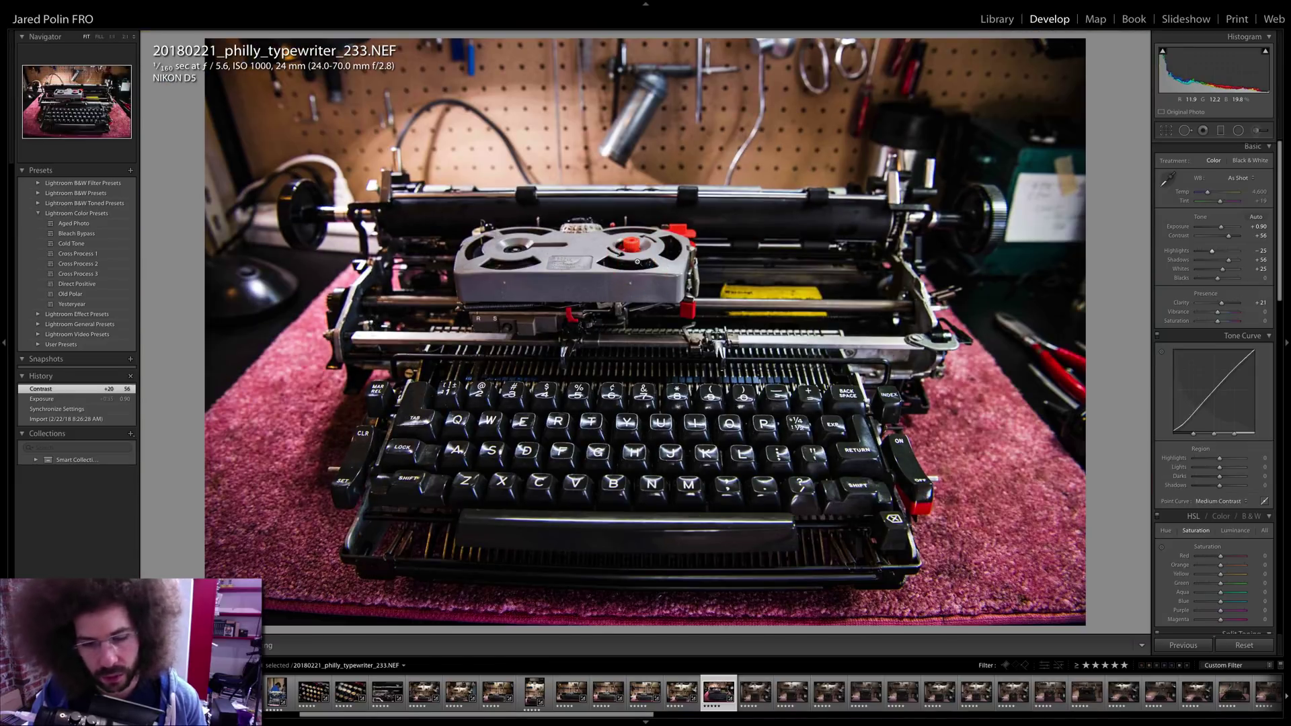
# - Open photo 234 and examine the Remington Standard typewriter's keys up close
pyautogui.press('Right')
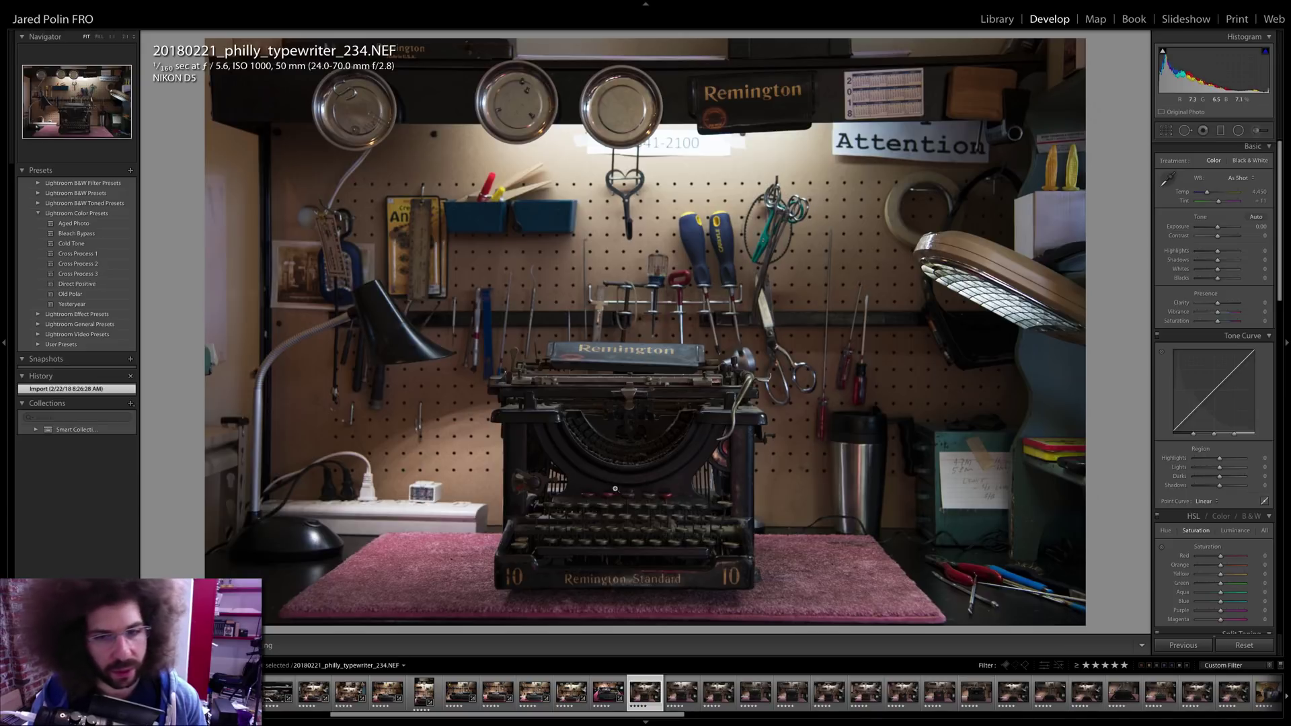
pyautogui.click(658, 496)
pyautogui.moveTo(403, 262); pyautogui.dragTo(638, 336)
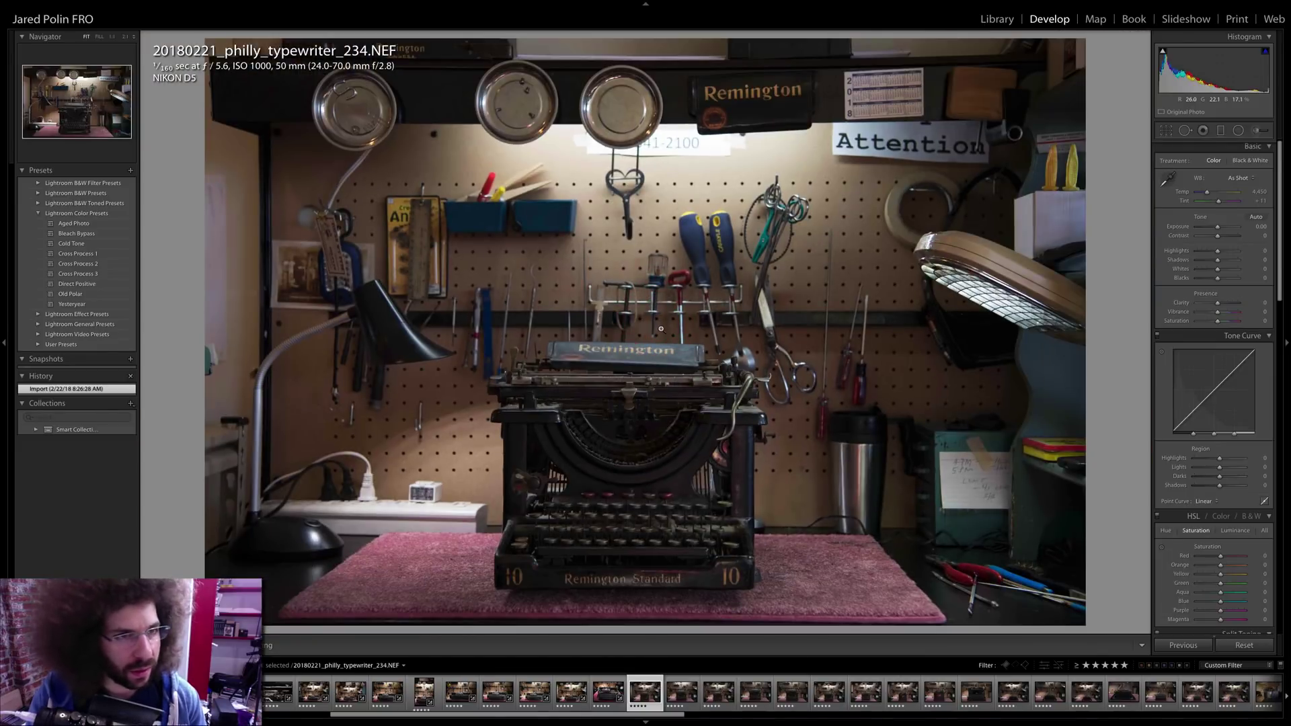
pyautogui.click(623, 504)
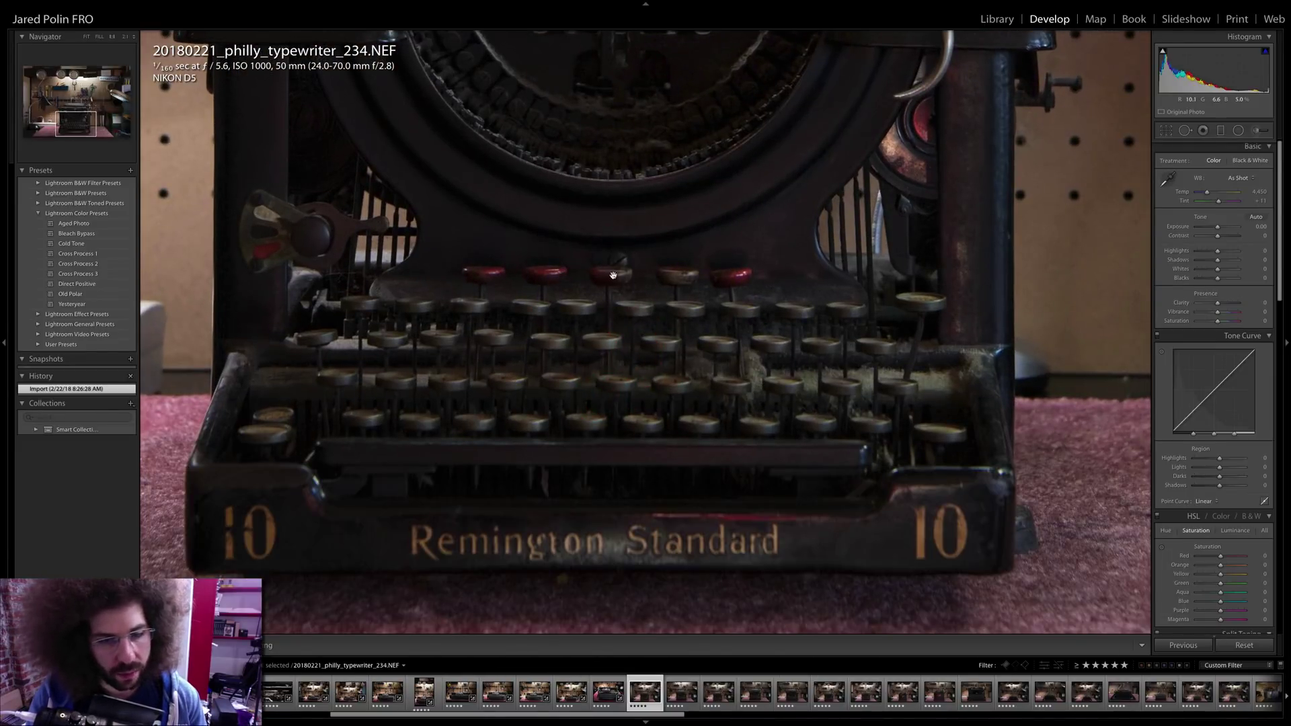
pyautogui.click(511, 220)
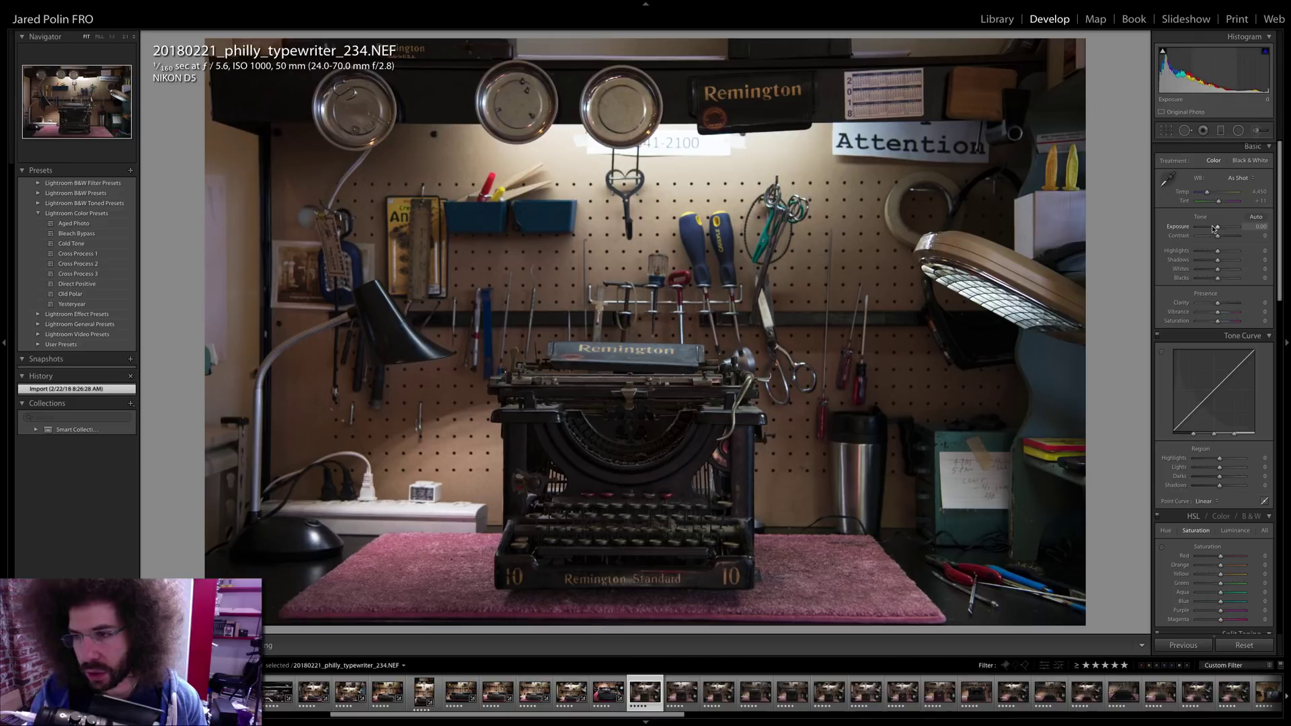
# - Revisit photos 230, 227 and 233 for reference, and set photo 234's exposure to +0.35 and shadows to +41
pyautogui.click(567, 685)
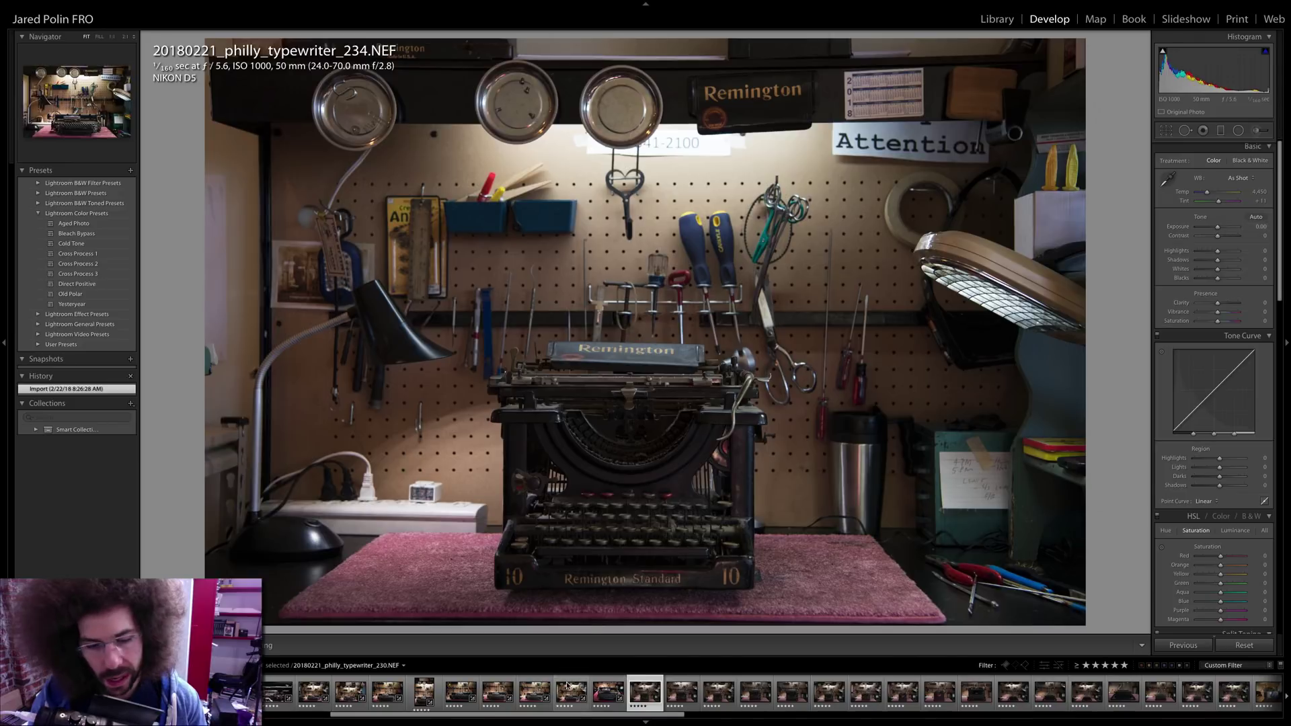
pyautogui.click(528, 692)
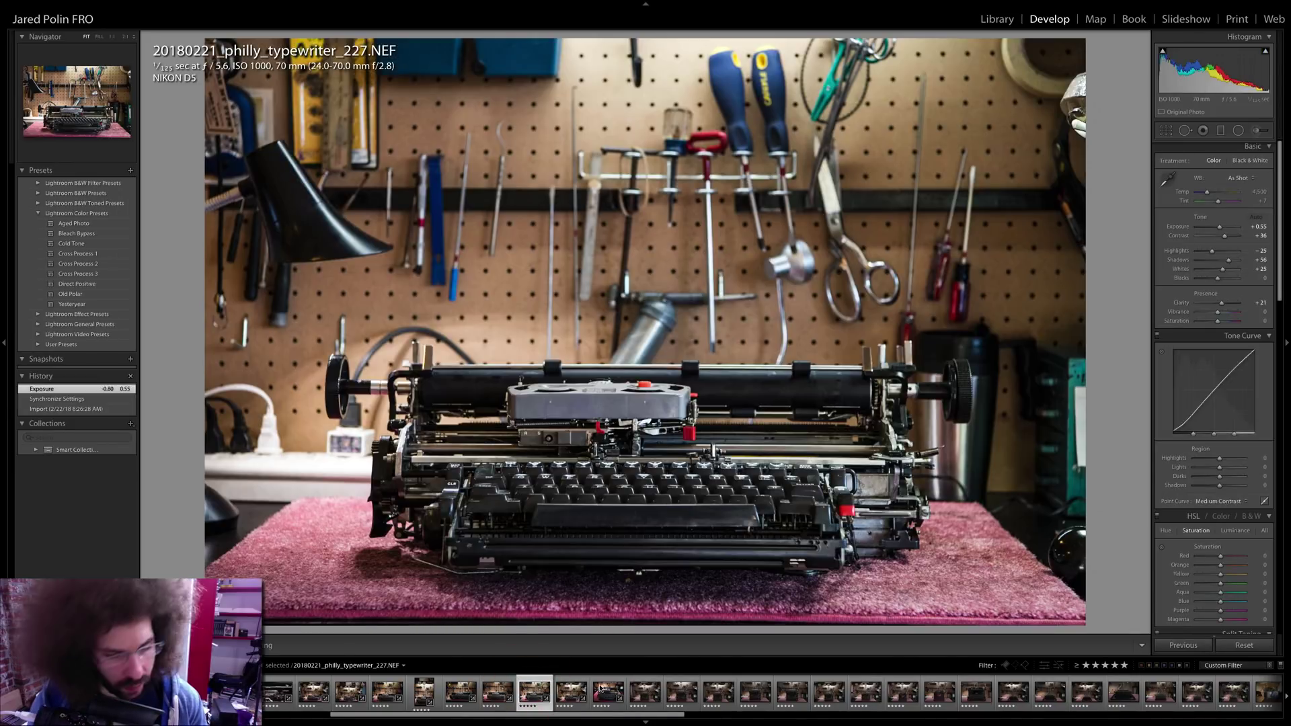
pyautogui.click(605, 692)
pyautogui.press('Right')
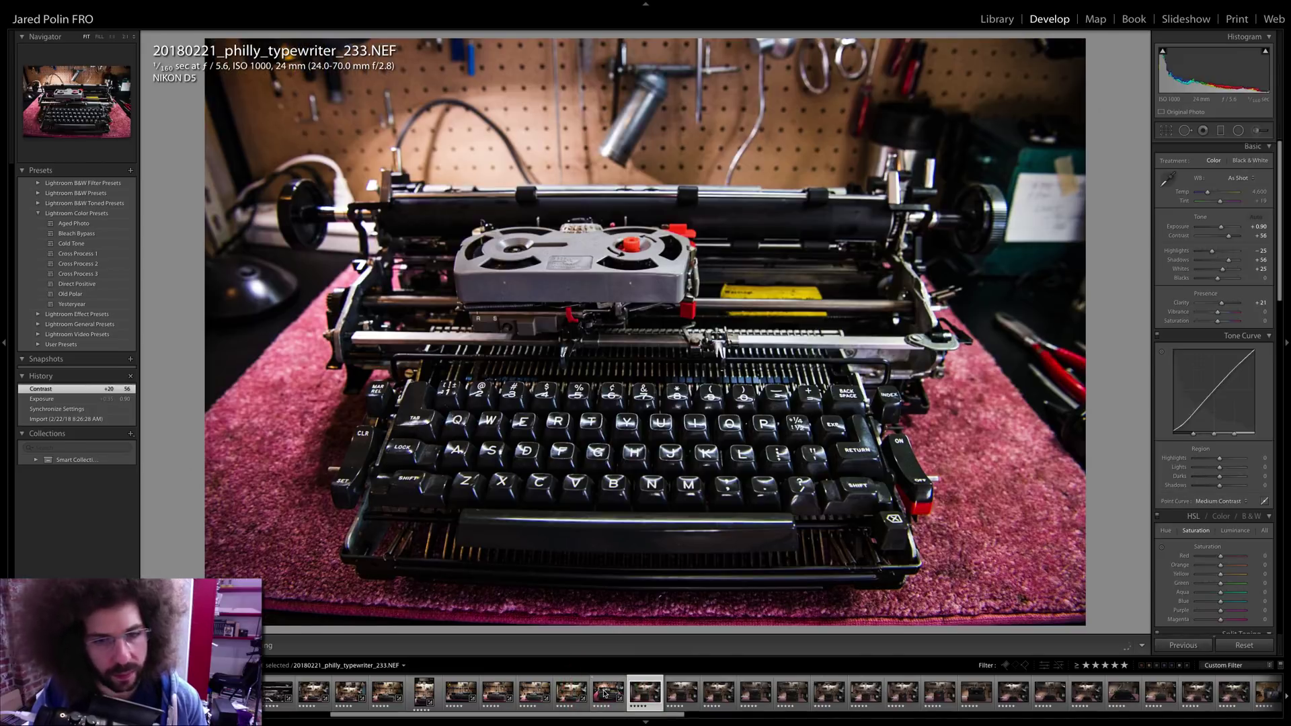
pyautogui.moveTo(1219, 228); pyautogui.dragTo(1226, 261)
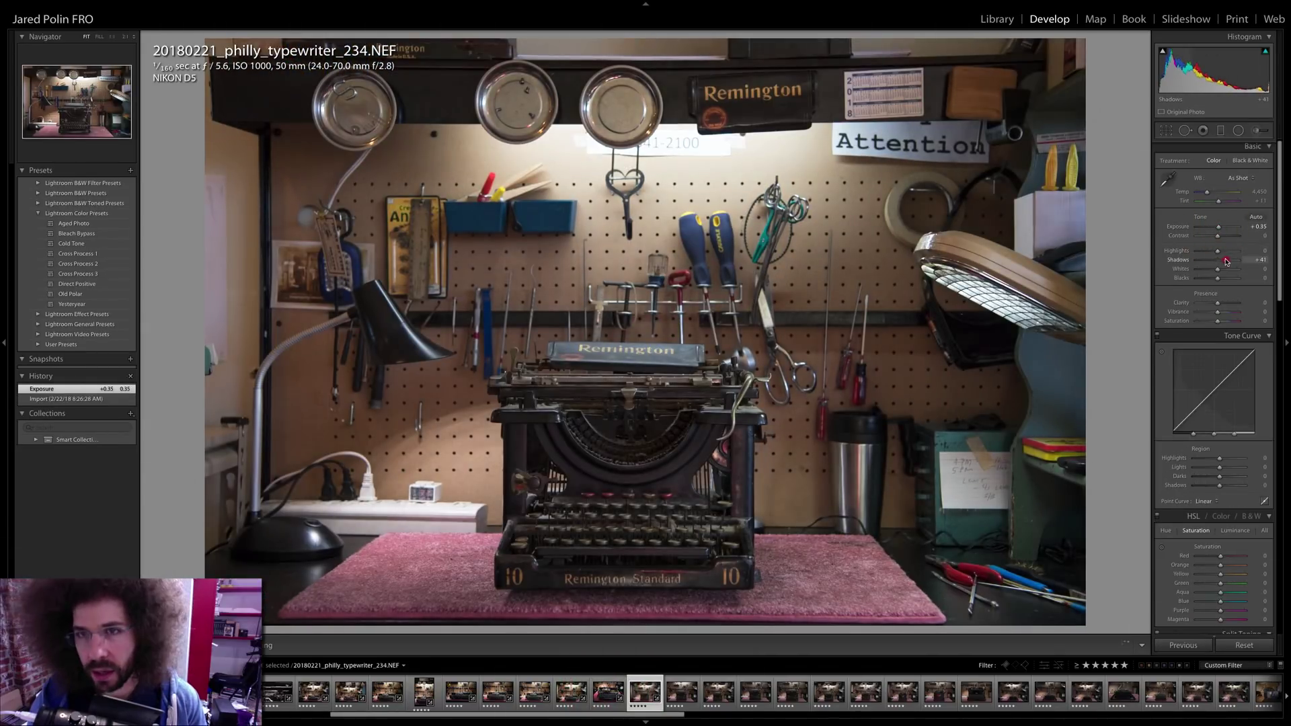
pyautogui.moveTo(981, 6)
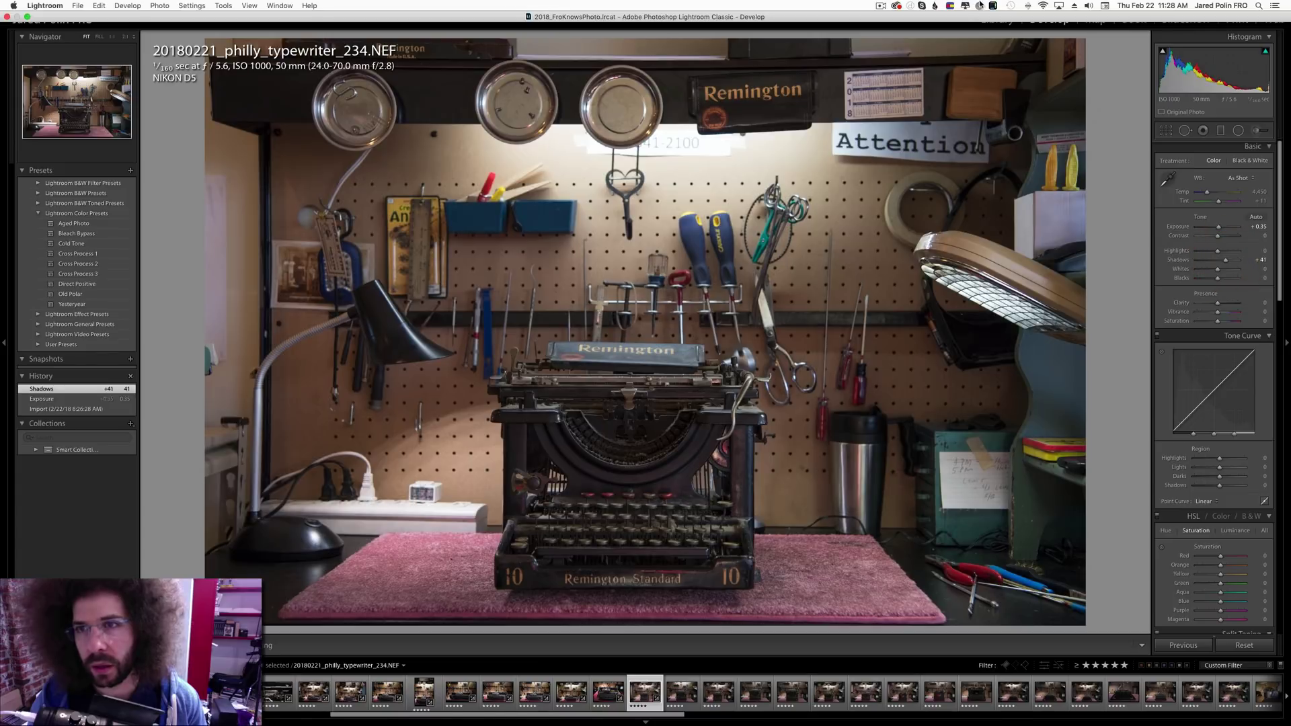
pyautogui.click(880, 6)
pyautogui.click(881, 7)
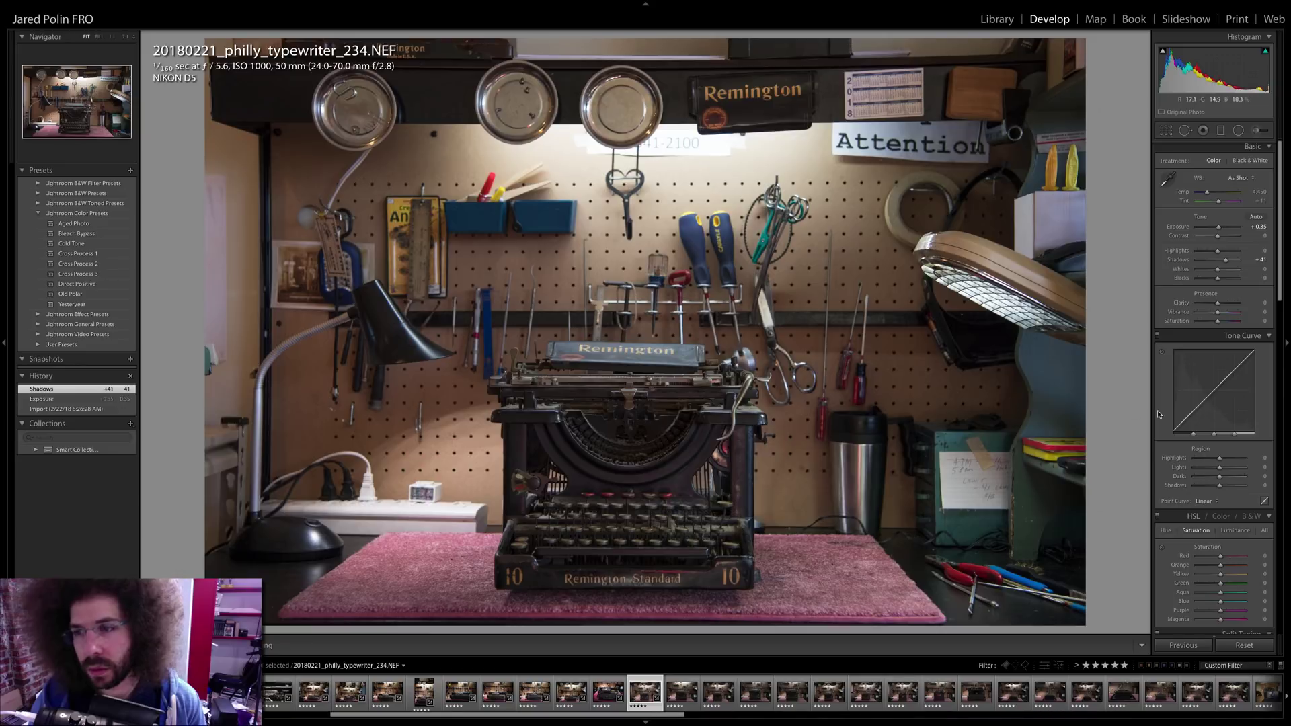
# - Set photo 234's contrast to +73 and clarity to +21, and apply the Medium Contrast point curve
pyautogui.click(1229, 237)
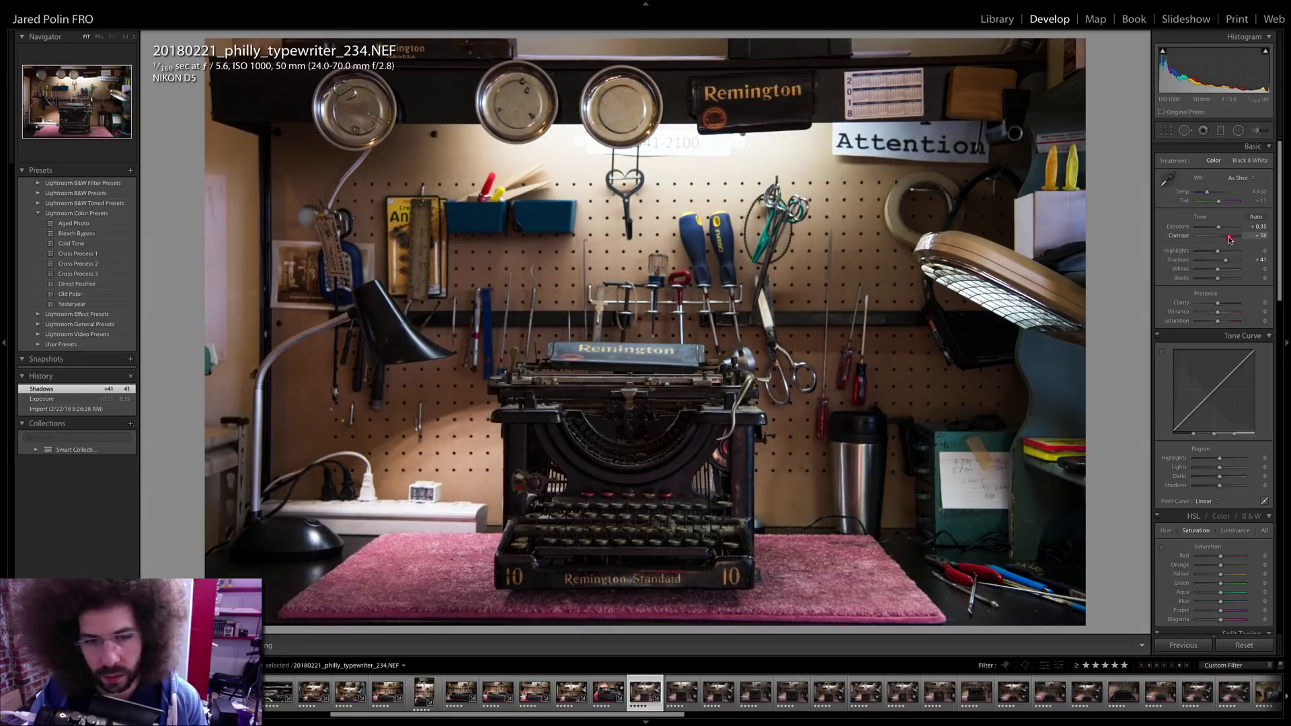
pyautogui.moveTo(1232, 239); pyautogui.dragTo(1231, 239)
pyautogui.click(1207, 500)
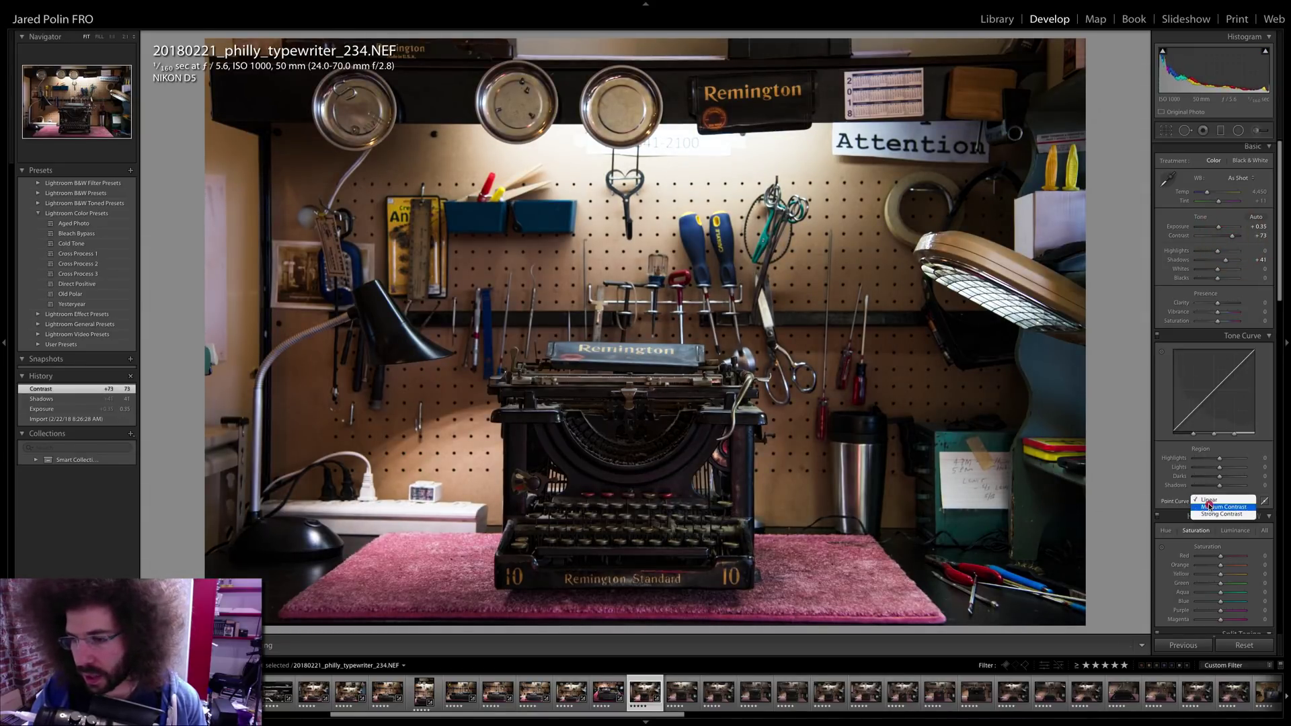
pyautogui.click(1217, 511)
pyautogui.click(1221, 307)
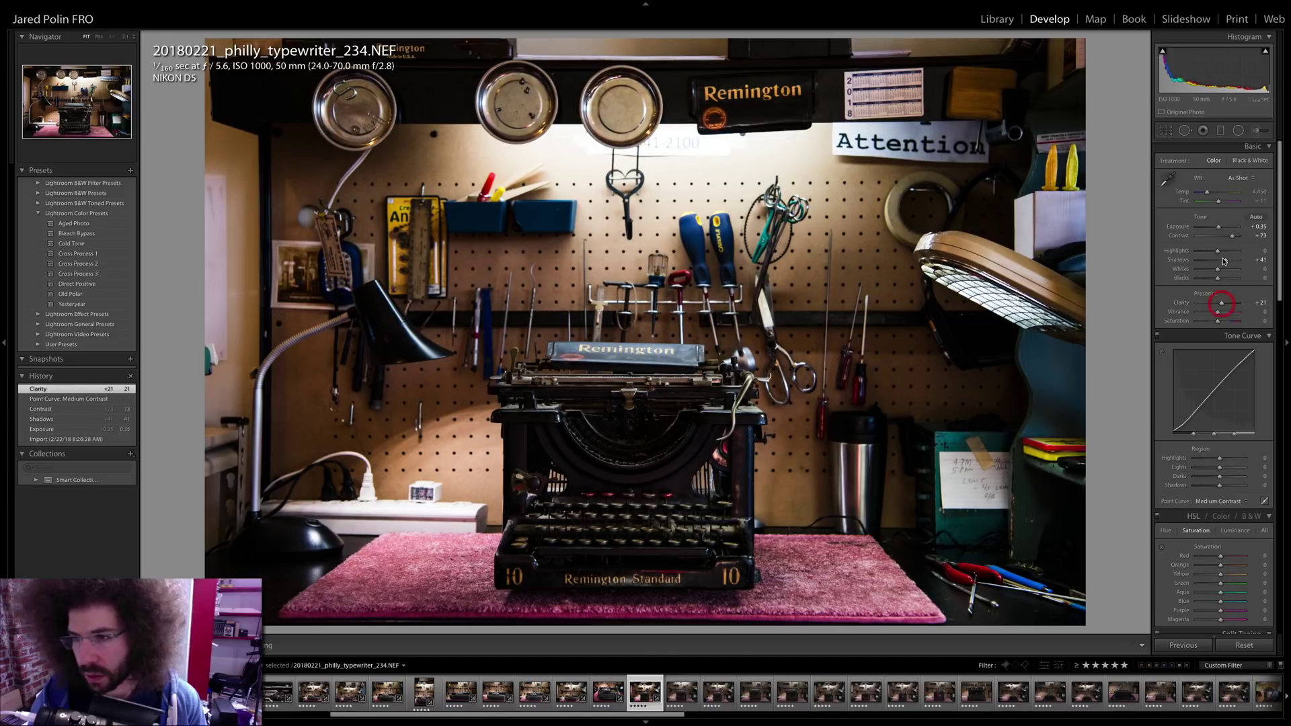
# - Set photo 234's exposure to +0.50, contrast to +25, whites to +56 and blacks to +34, and check the typewriter up close
pyautogui.moveTo(1215, 230); pyautogui.dragTo(1218, 229)
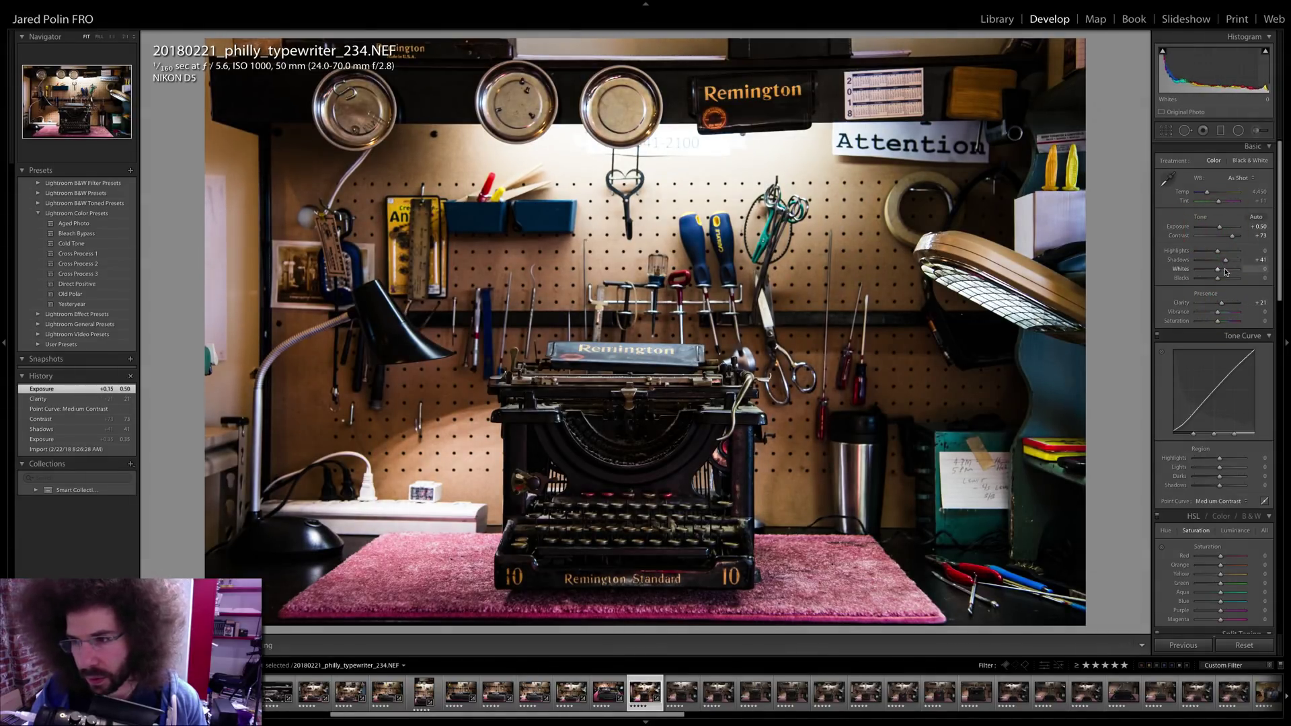
pyautogui.click(1225, 271)
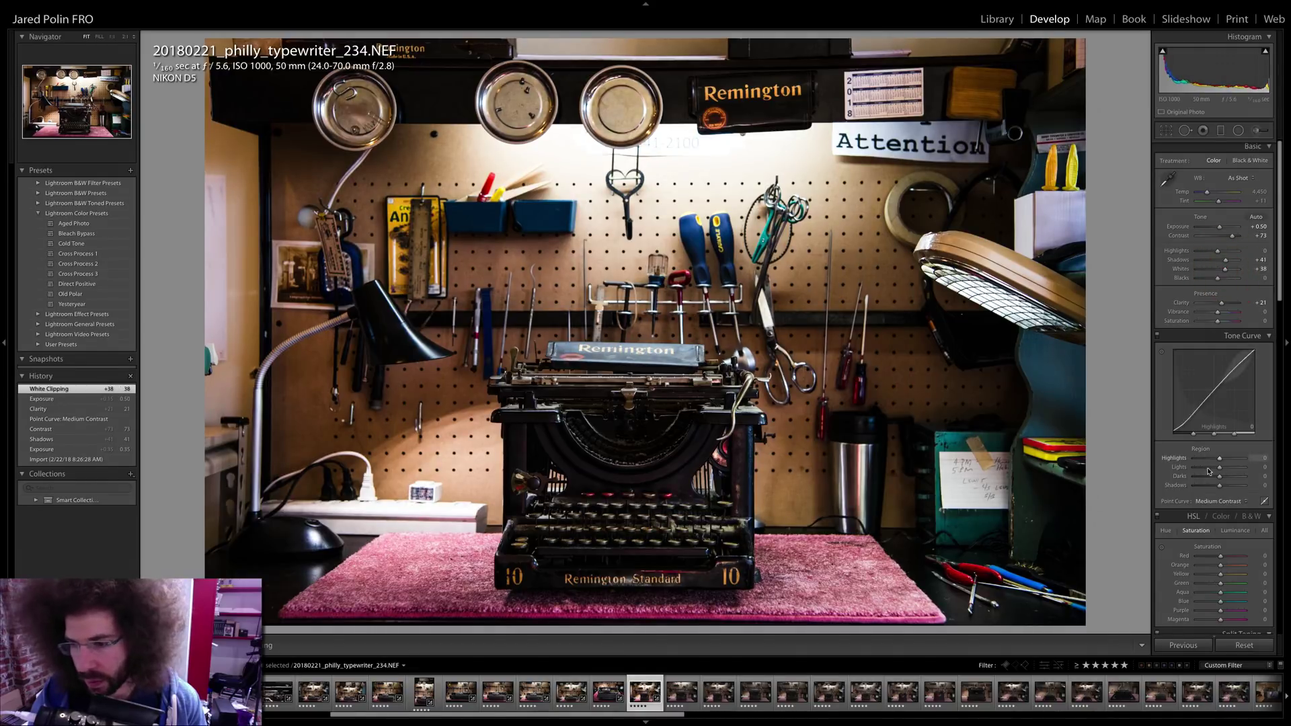
pyautogui.click(1219, 501)
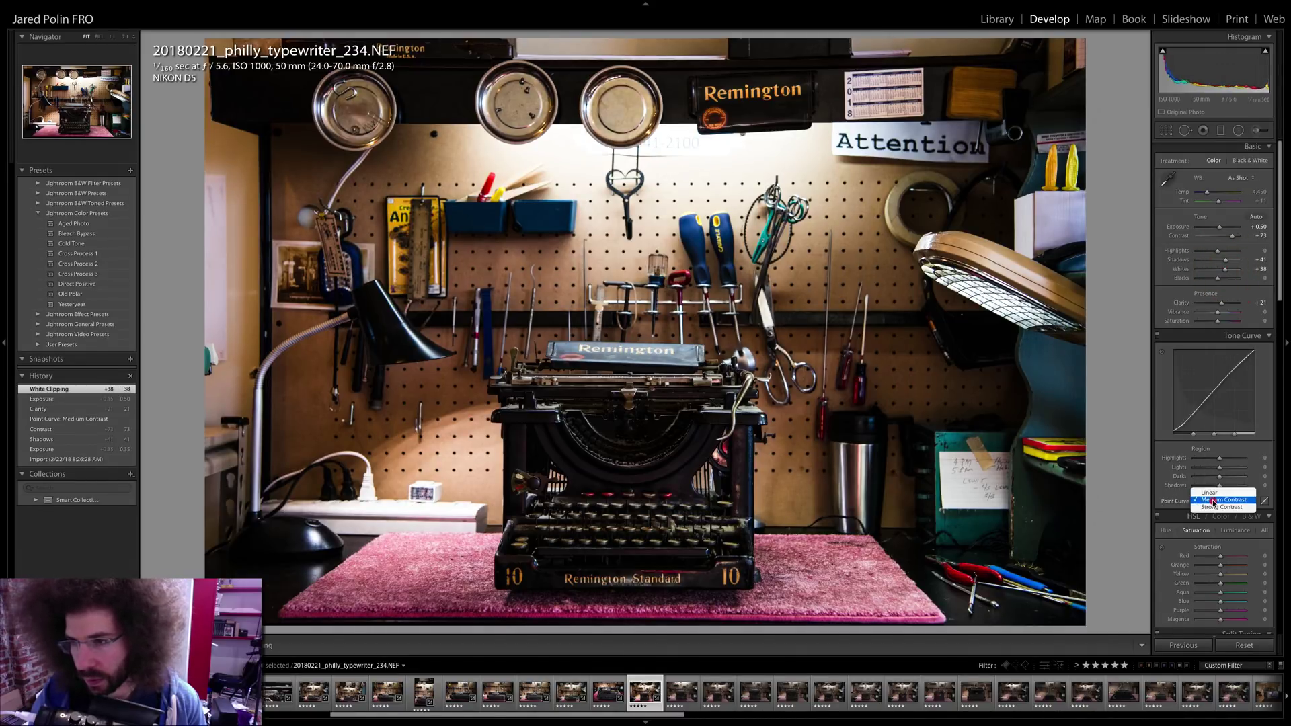
pyautogui.click(1216, 501)
pyautogui.click(1221, 237)
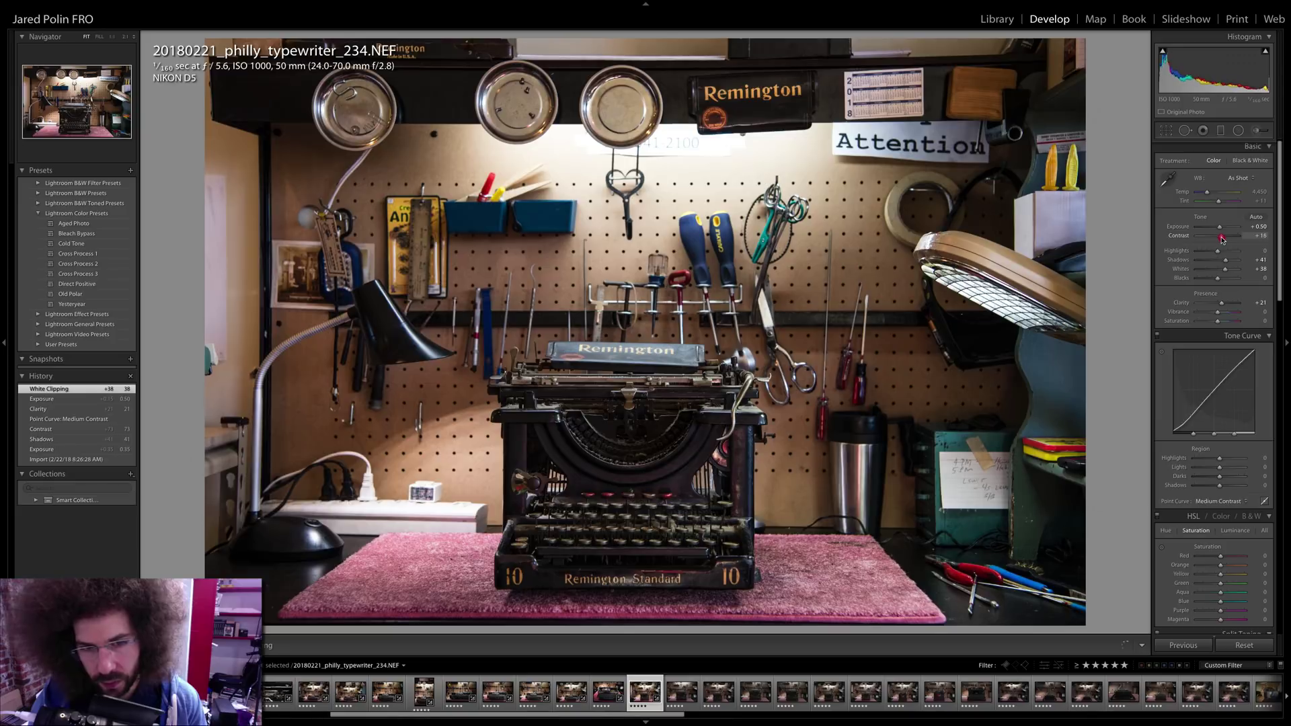
pyautogui.moveTo(1217, 278)
pyautogui.mouseDown()
pyautogui.moveTo(1229, 279)
pyautogui.moveTo(1220, 270)
pyautogui.mouseUp()
pyautogui.click(646, 455)
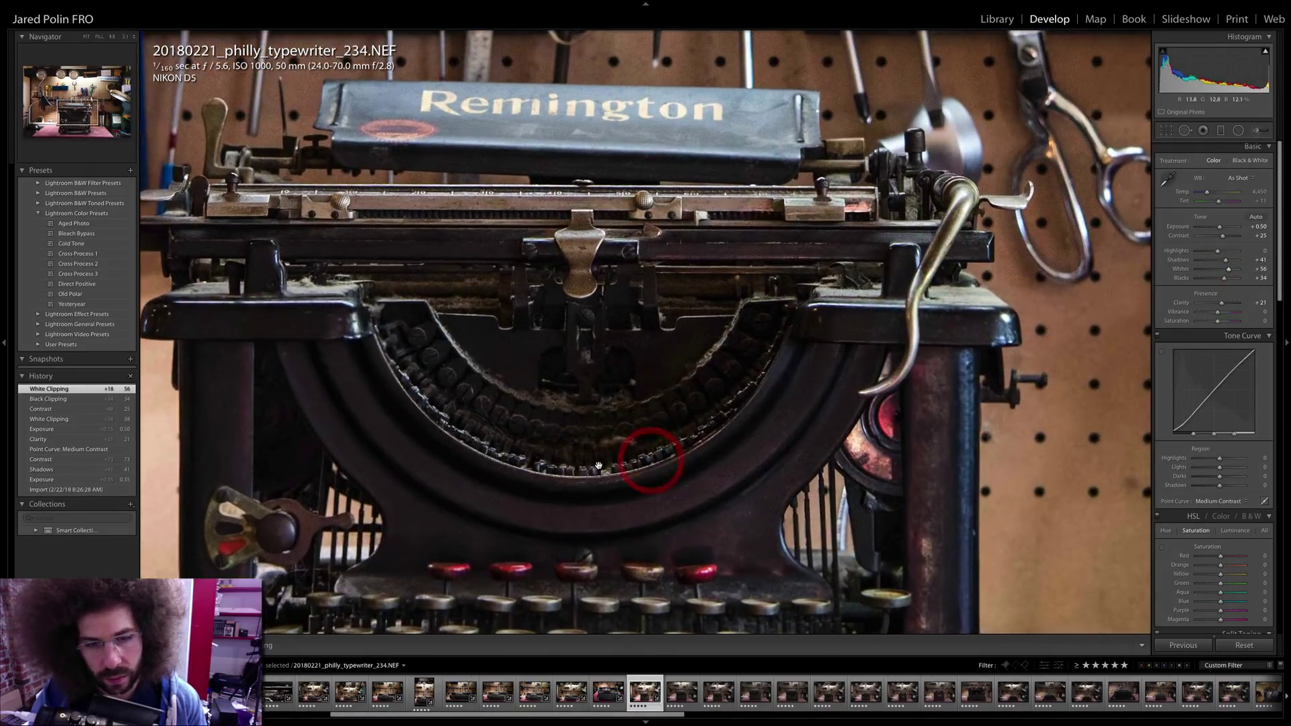
pyautogui.click(614, 209)
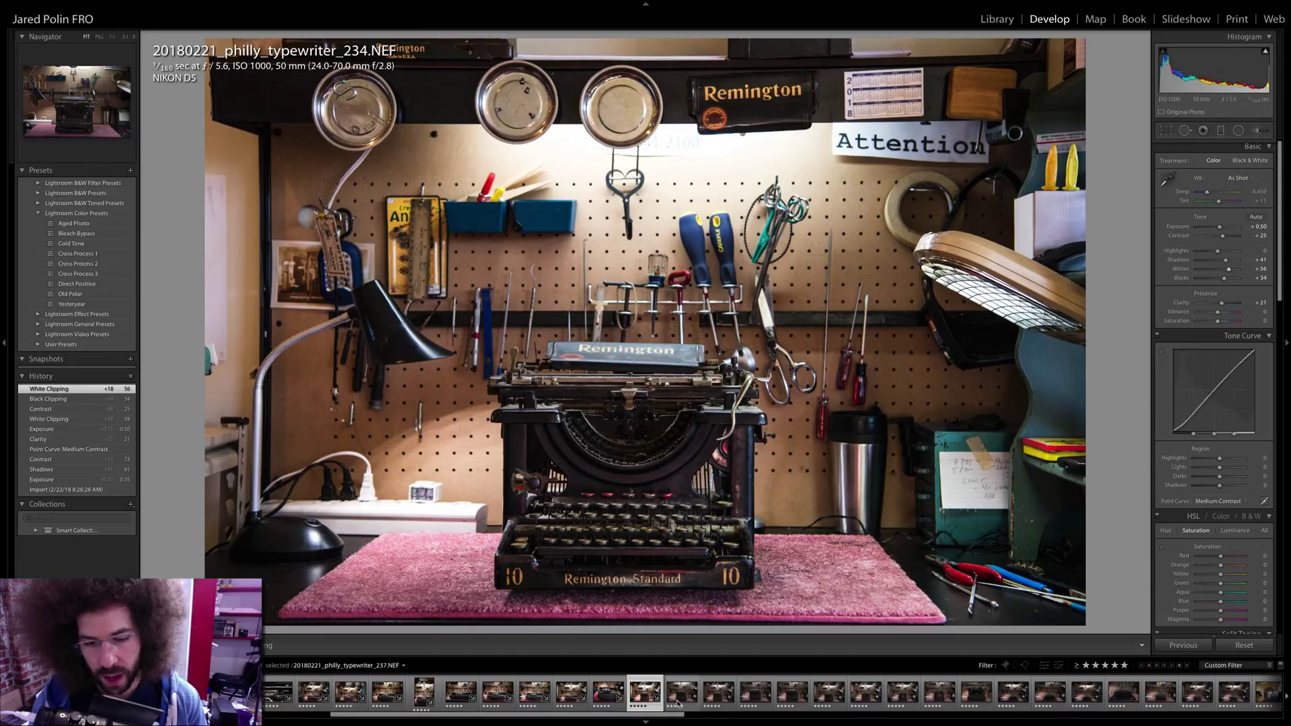
# - Synchronize photo 234's develop settings to photos 237, 240, 241 and 244, and label photo 237 red
pyautogui.keyDown('shift'); pyautogui.click(793, 692); pyautogui.keyUp('shift')
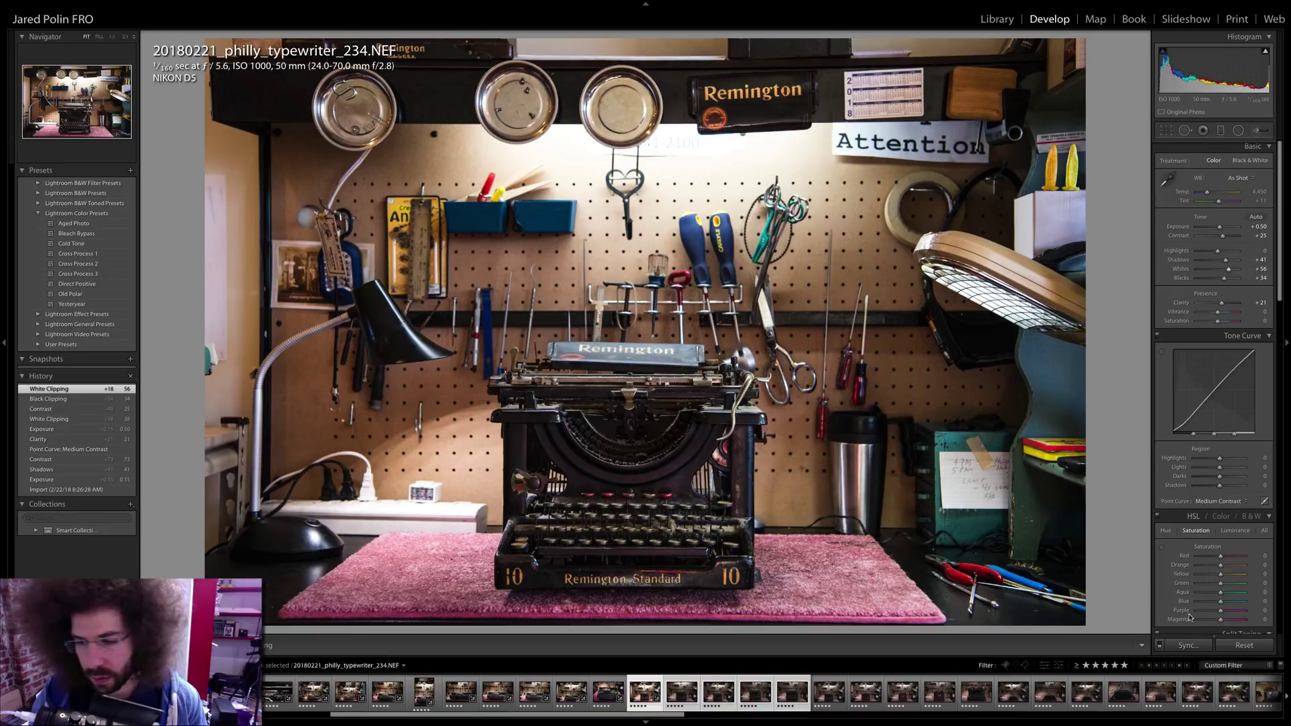
pyautogui.click(1188, 645)
pyautogui.press('Return')
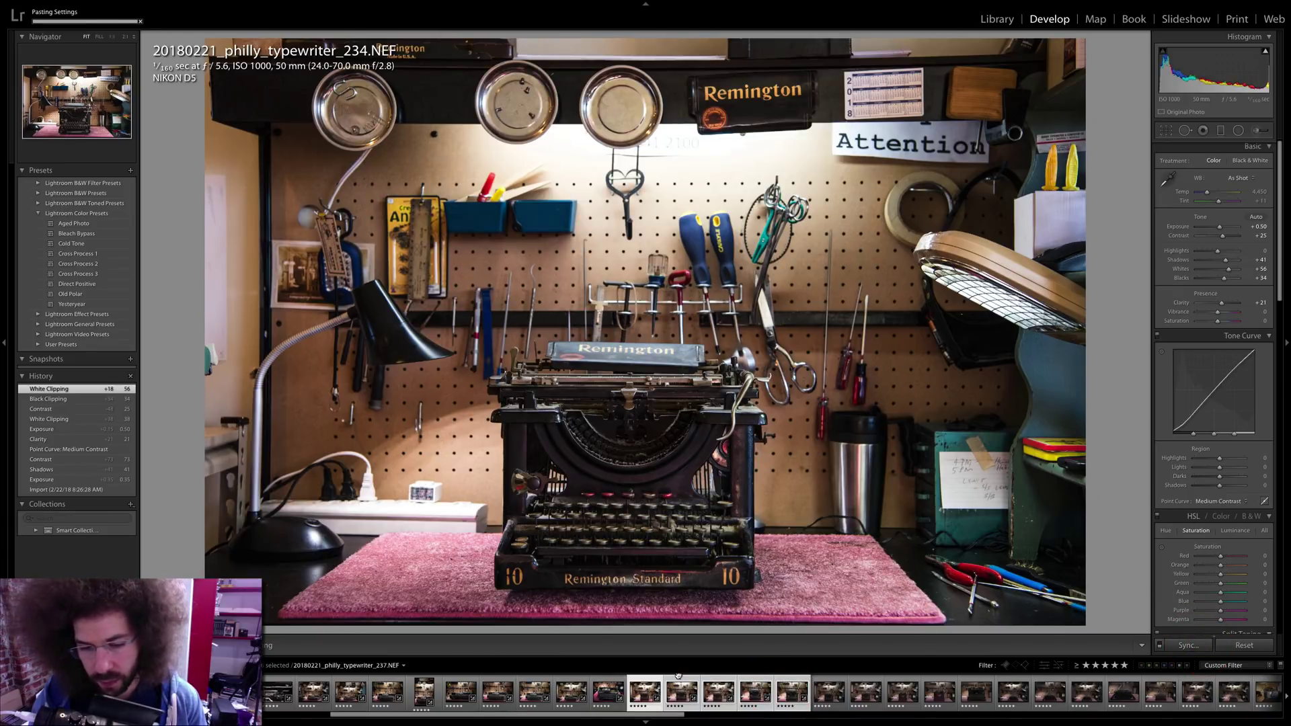
pyautogui.click(679, 686)
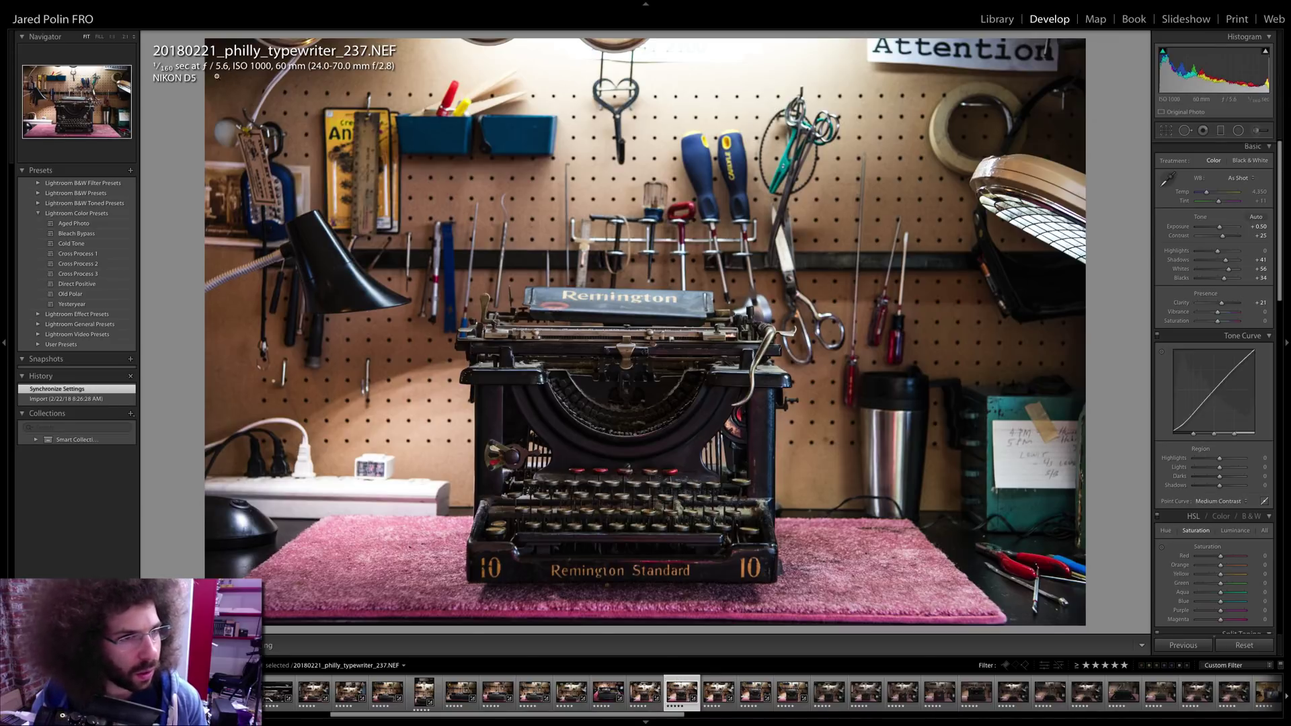
pyautogui.press('6')
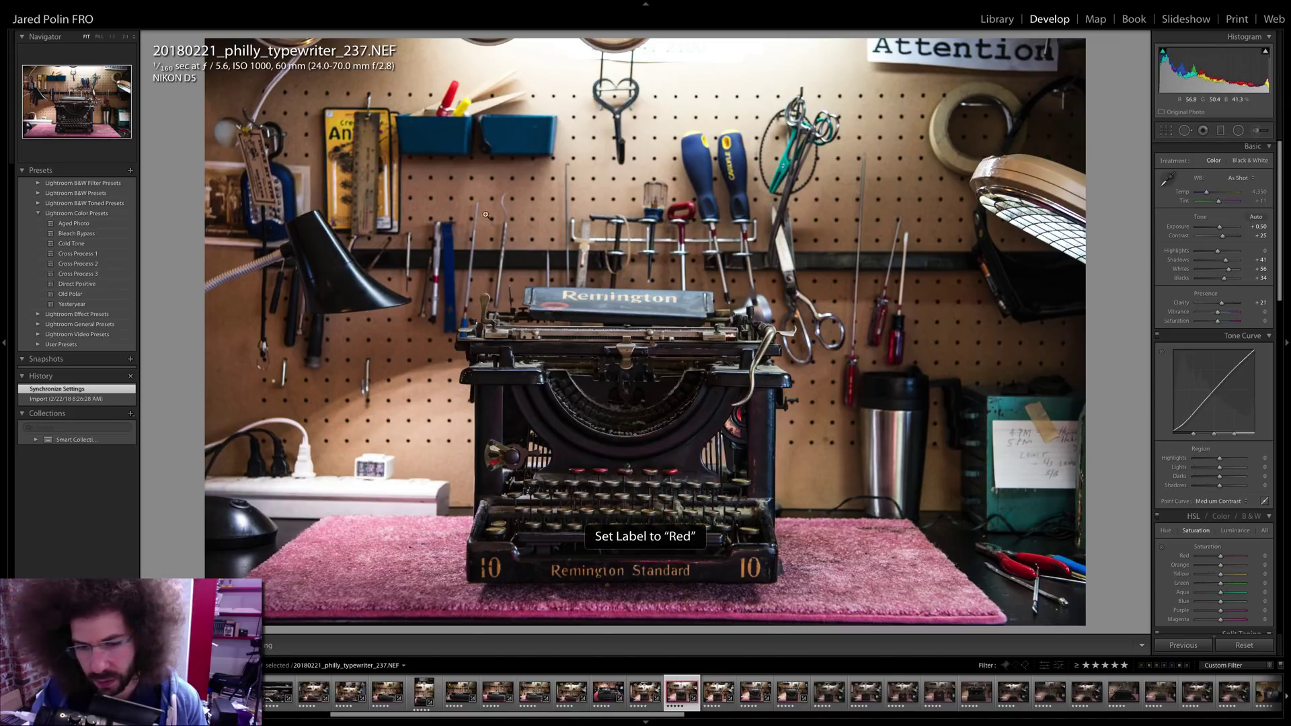
# - Review photos 240, 241 and 244, and synchronize photo 244's develop settings to photos 245 and 252
pyautogui.press('Left')
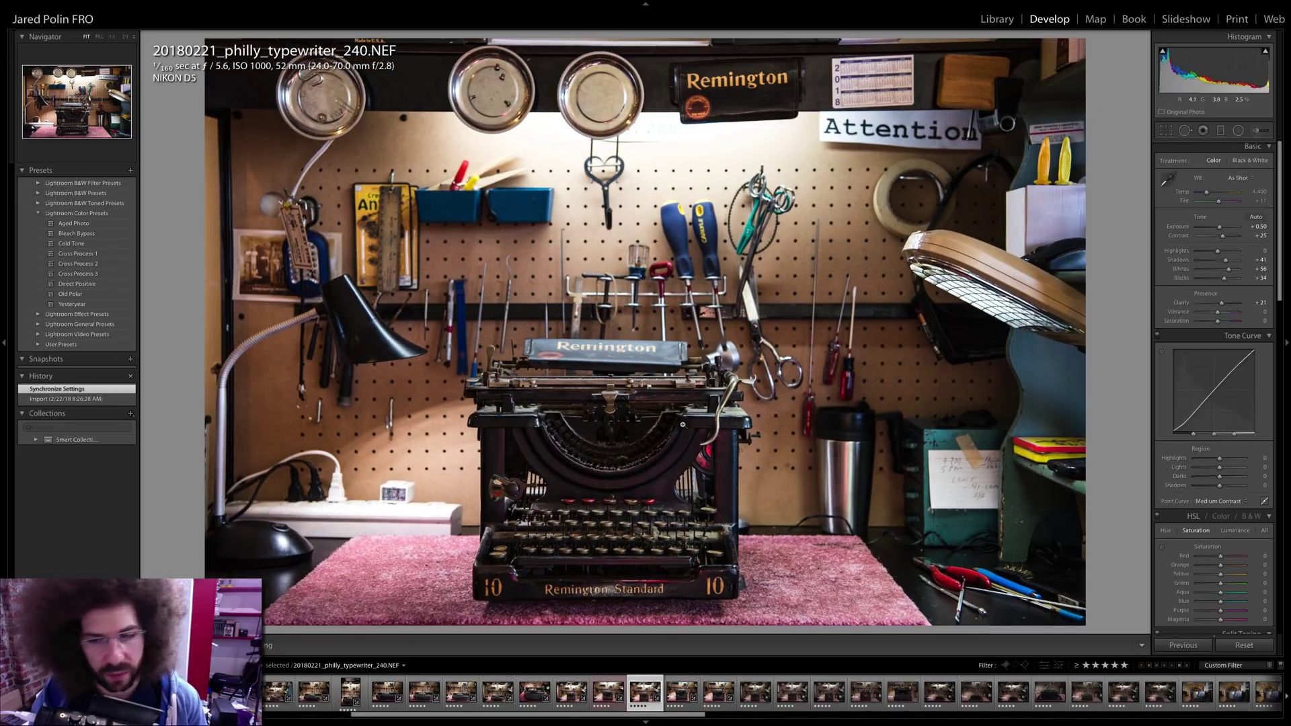
pyautogui.press('Right')
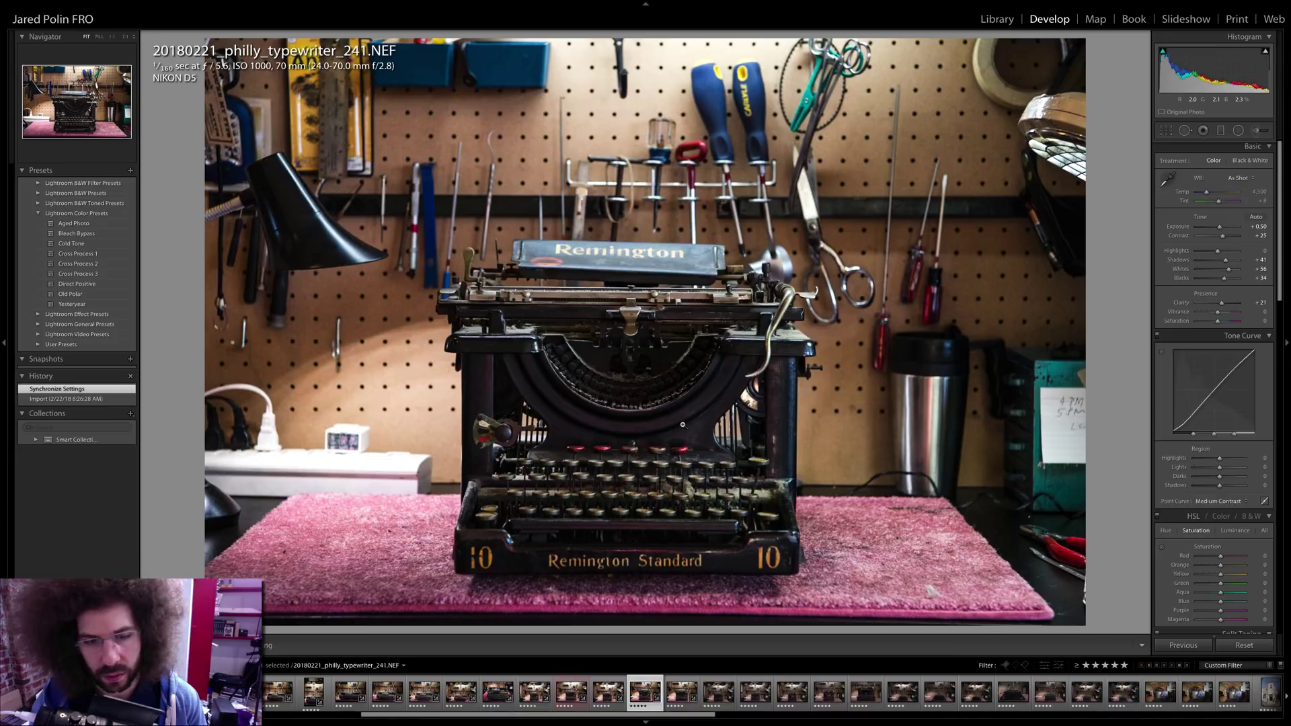
pyautogui.press('Right')
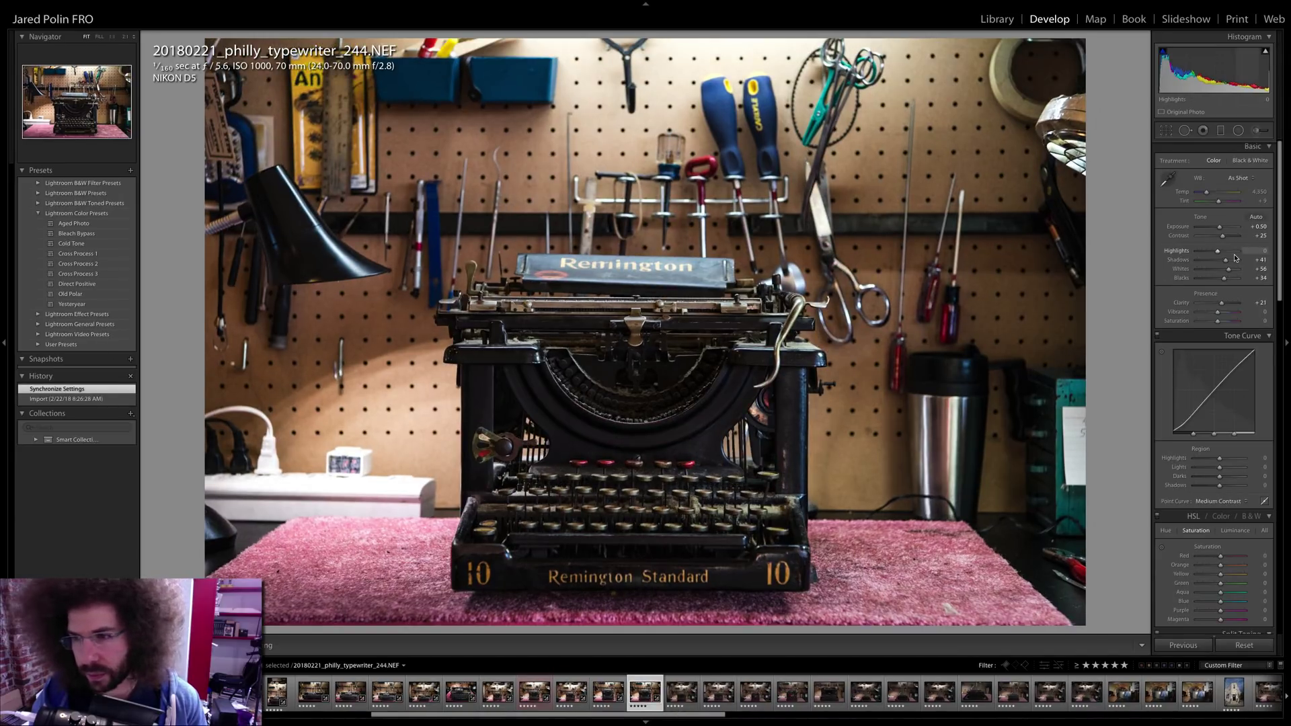
pyautogui.press('Right')
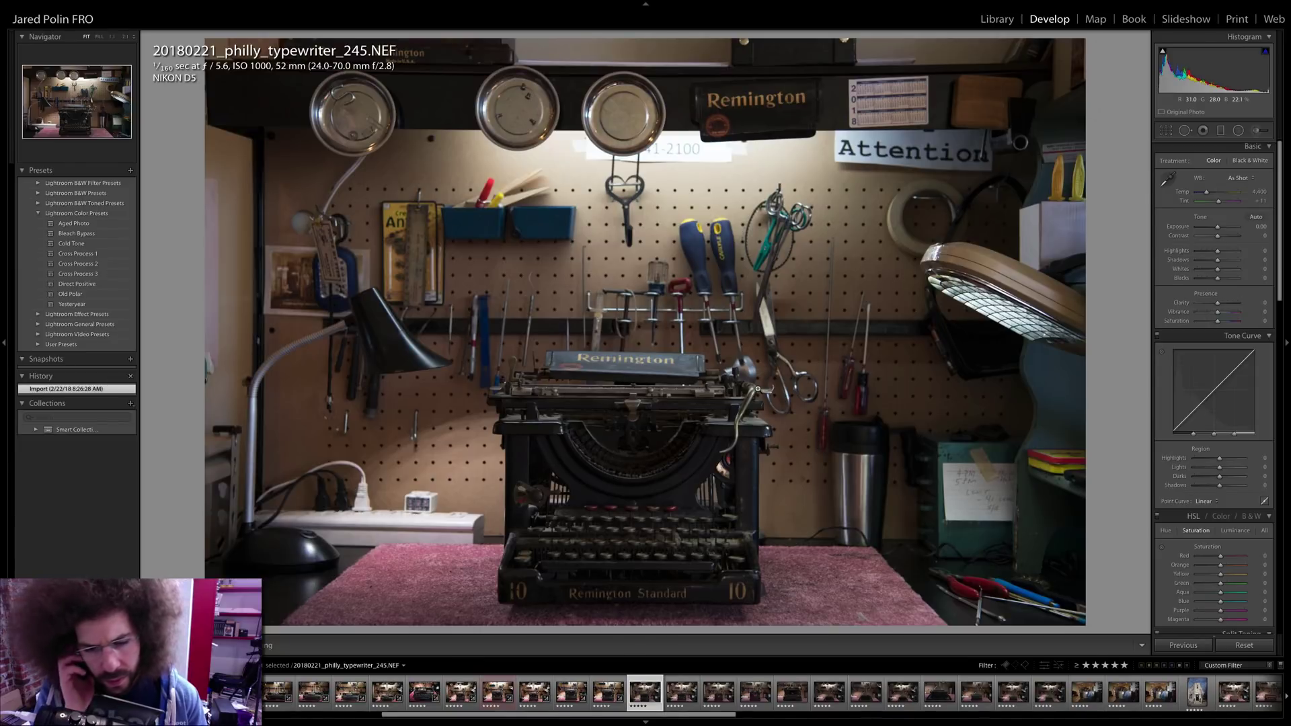
pyautogui.press('Left')
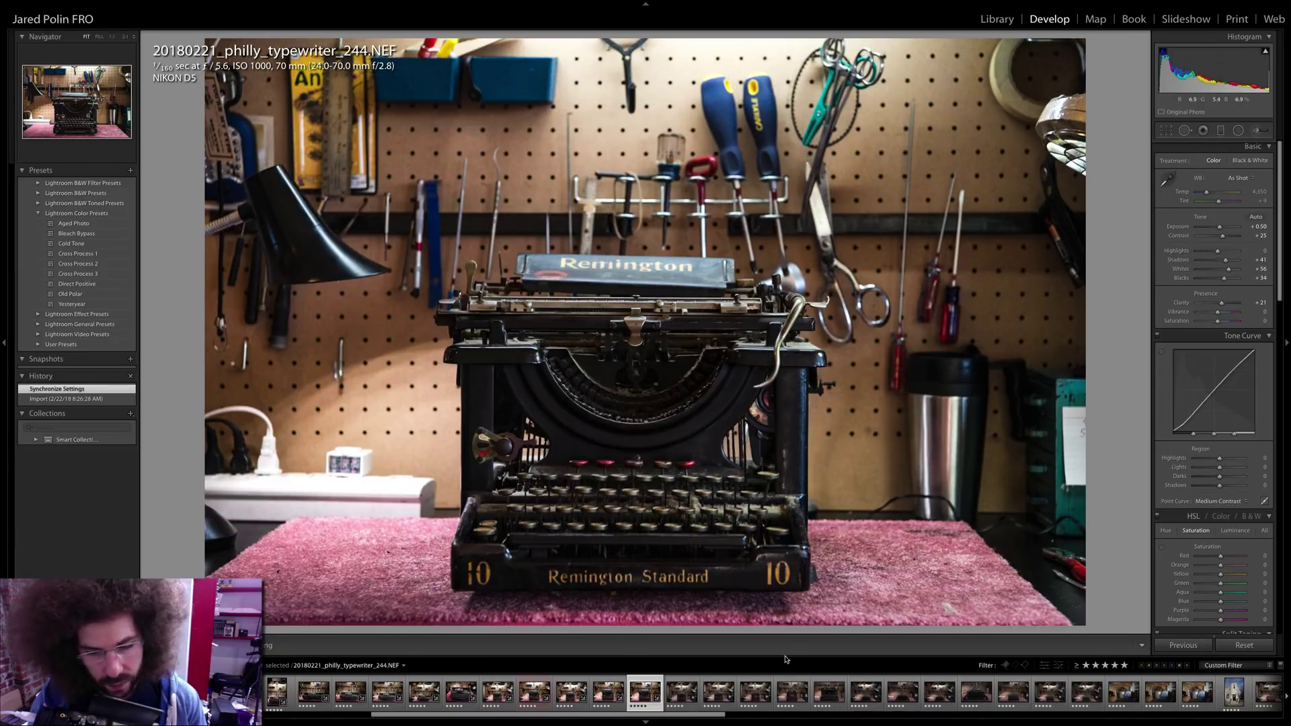
pyautogui.keyDown('shift'); pyautogui.click(717, 691); pyautogui.keyUp('shift')
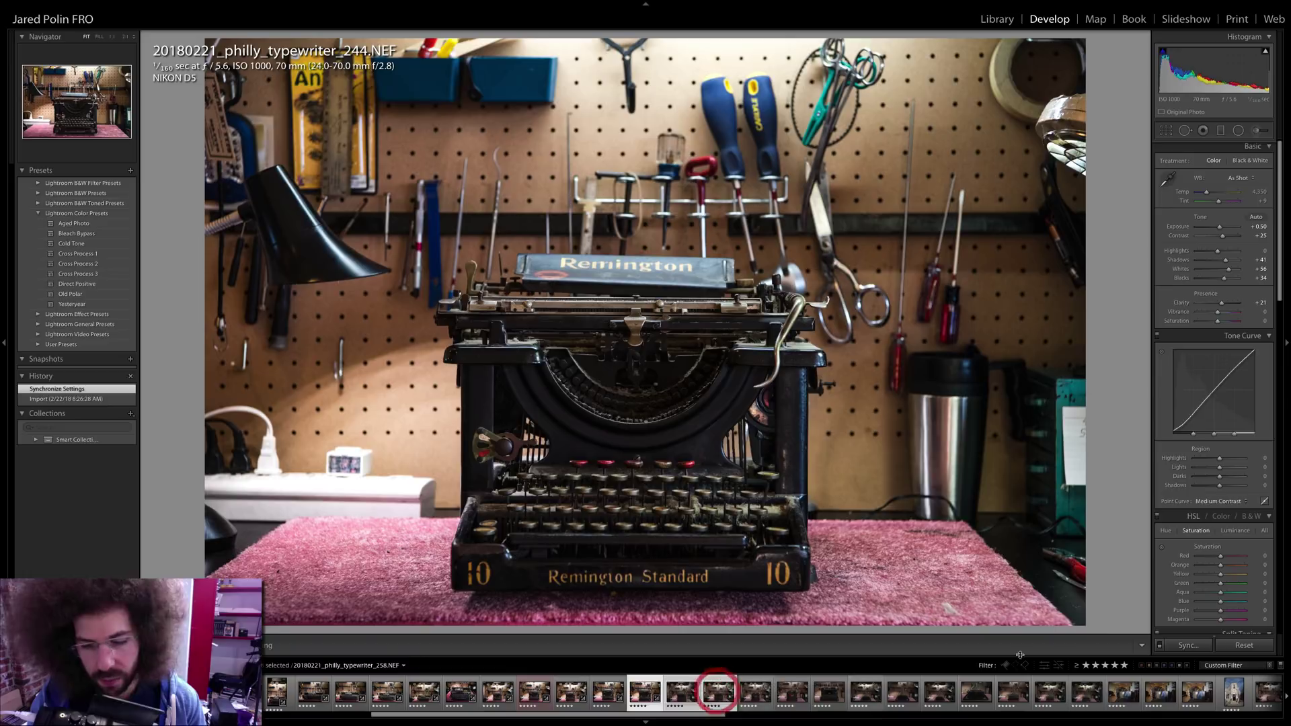
pyautogui.click(1208, 651)
pyautogui.press('Return')
# - Set photo 252's exposure to +0.35 and check its Remington typewriter up close
pyautogui.click(679, 689)
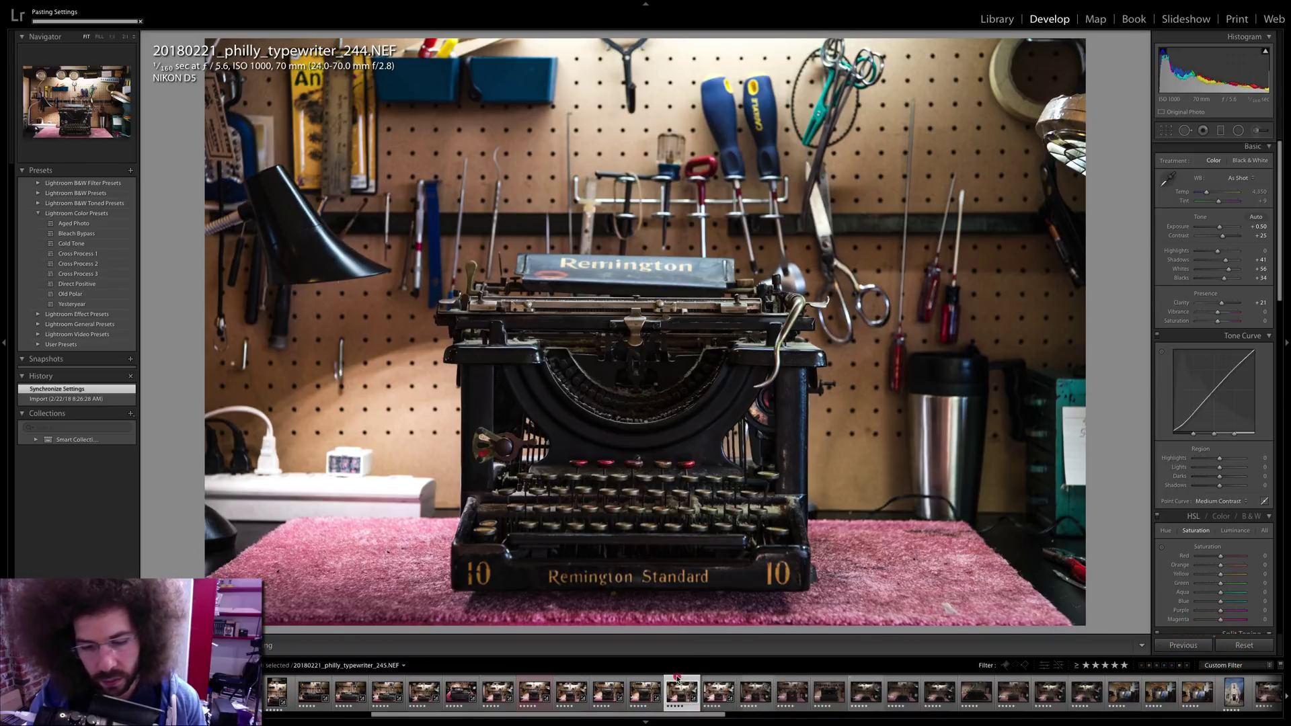
pyautogui.press('Right')
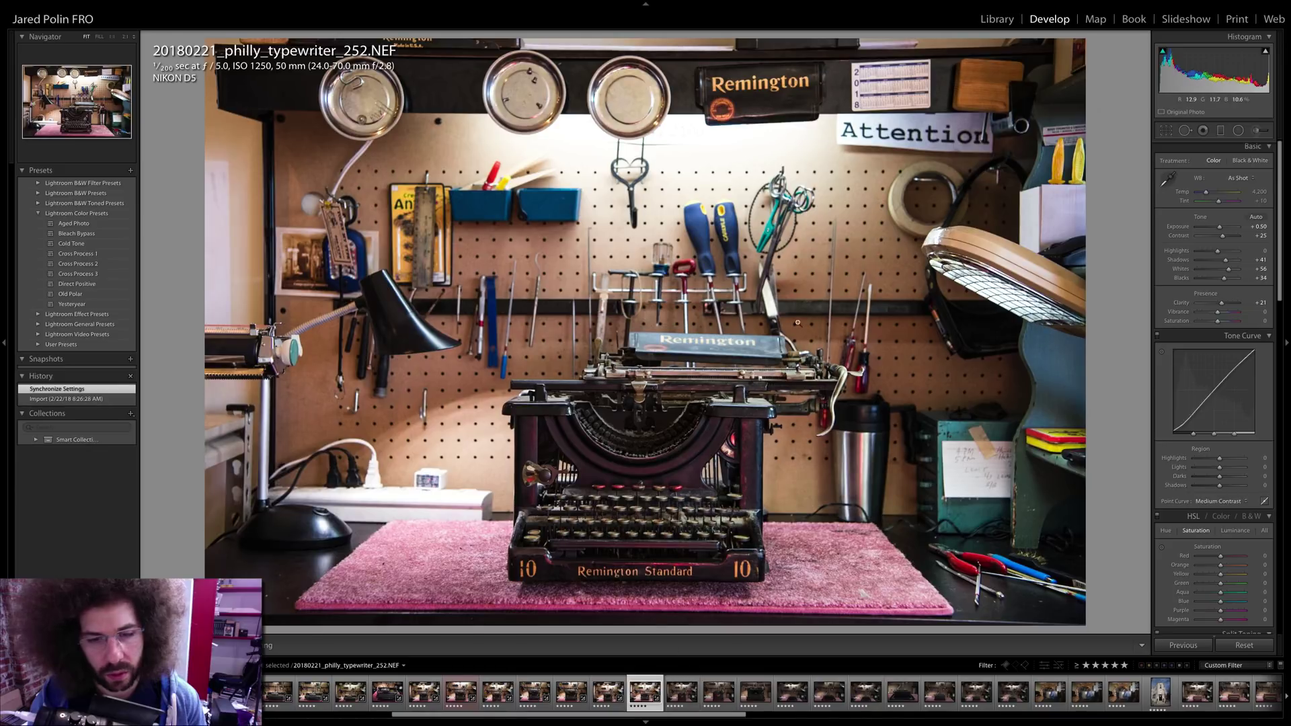
pyautogui.moveTo(1221, 229); pyautogui.dragTo(1218, 229)
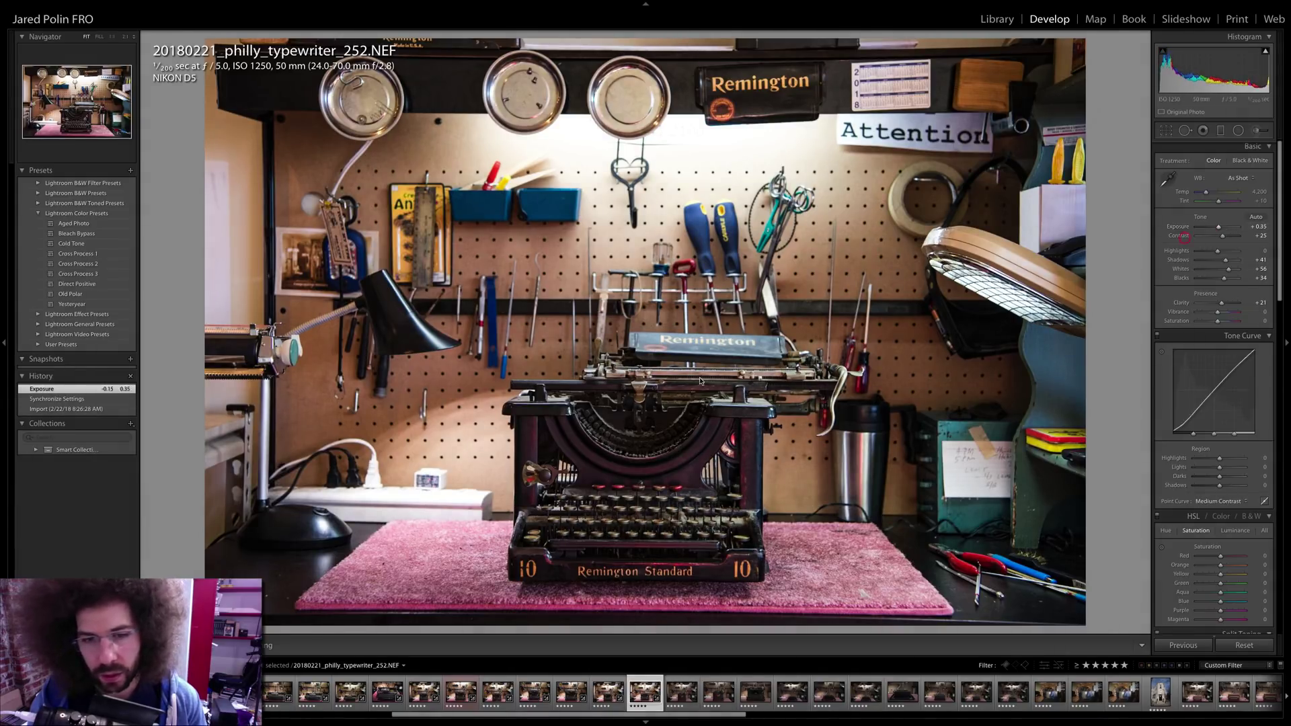
pyautogui.click(565, 431)
pyautogui.moveTo(772, 388); pyautogui.dragTo(524, 446)
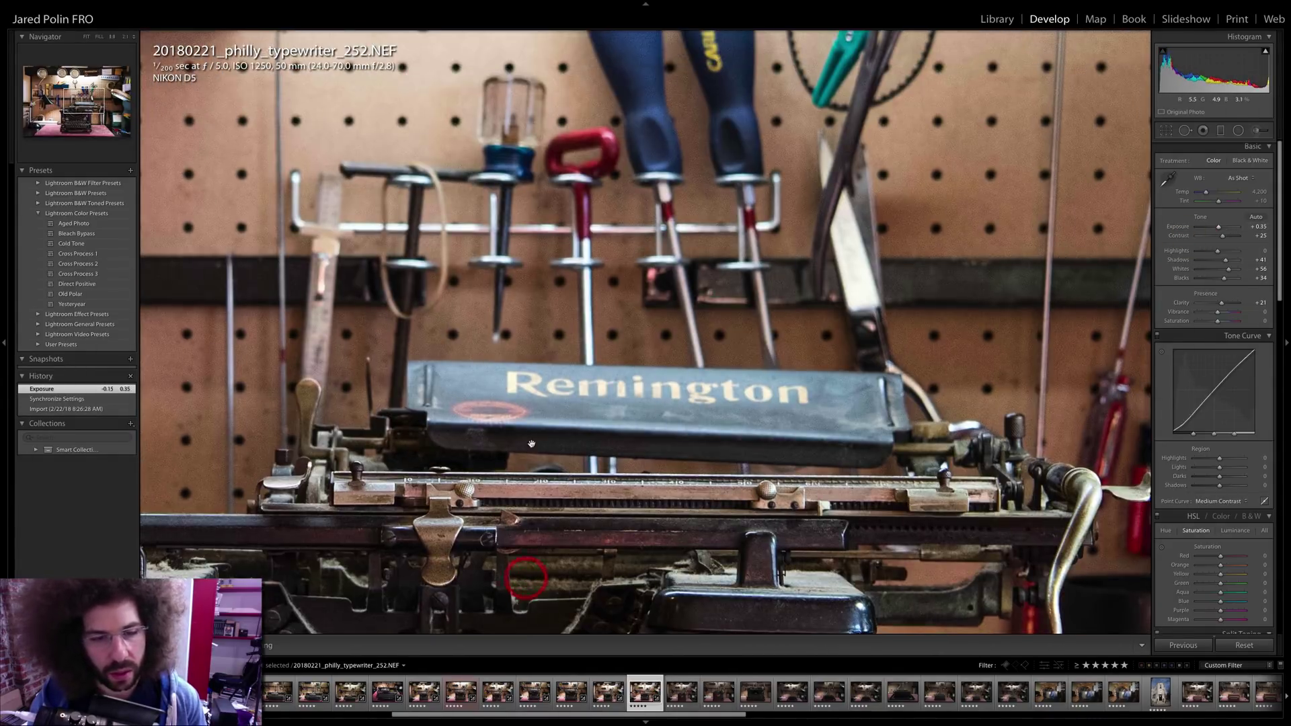
pyautogui.click(544, 502)
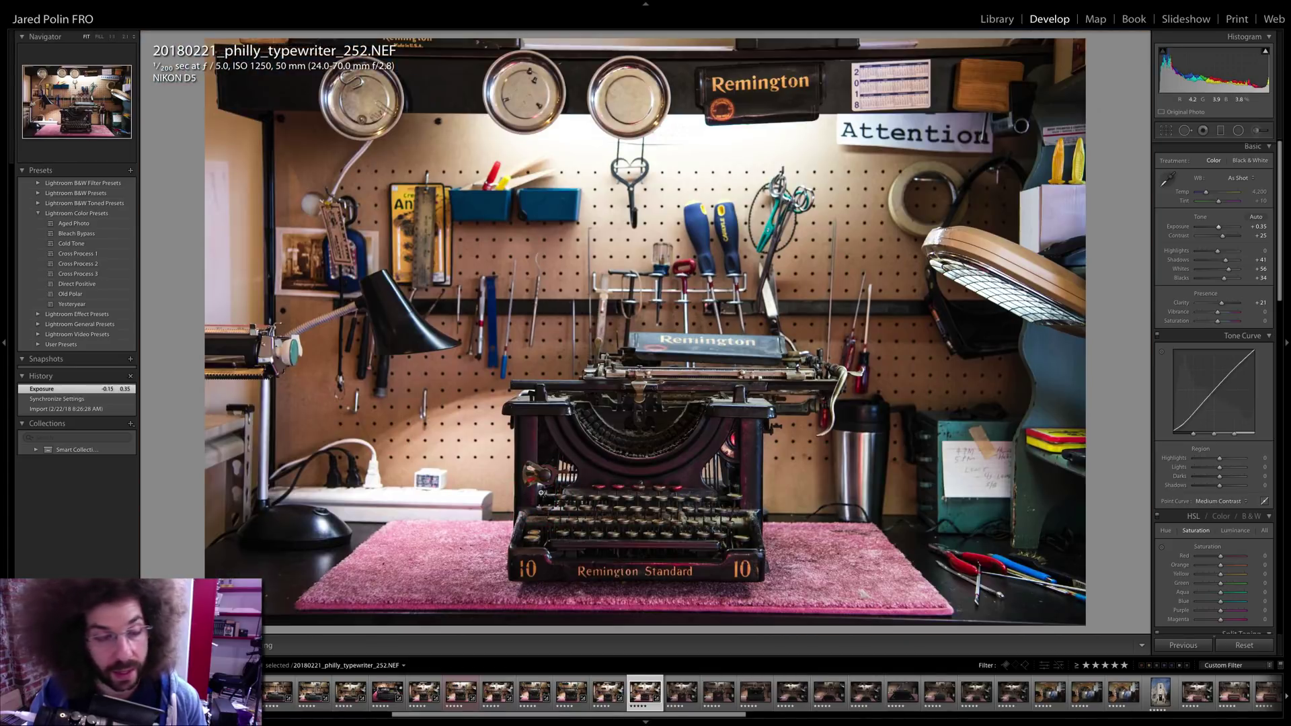
# - Compare photo 252 with the unedited Royal typewriter photo 253, and open photo 255
pyautogui.press('Right')
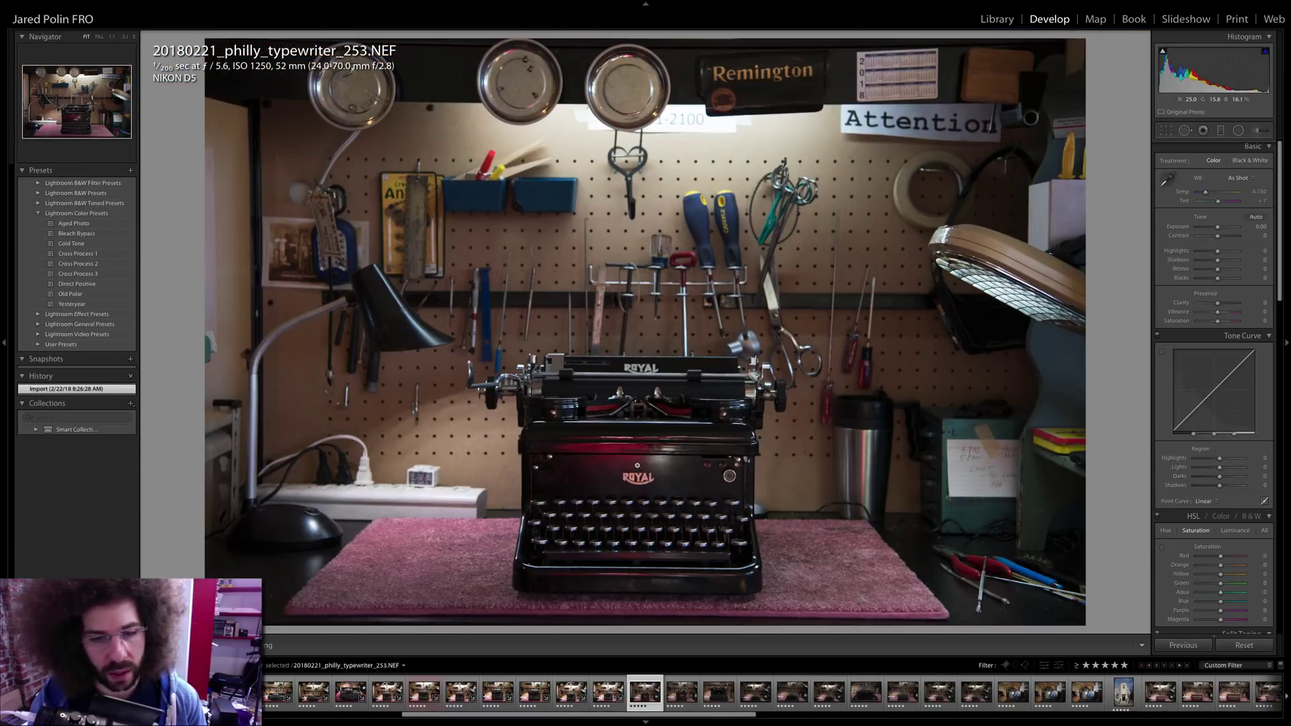
pyautogui.press('Left')
pyautogui.press('Right')
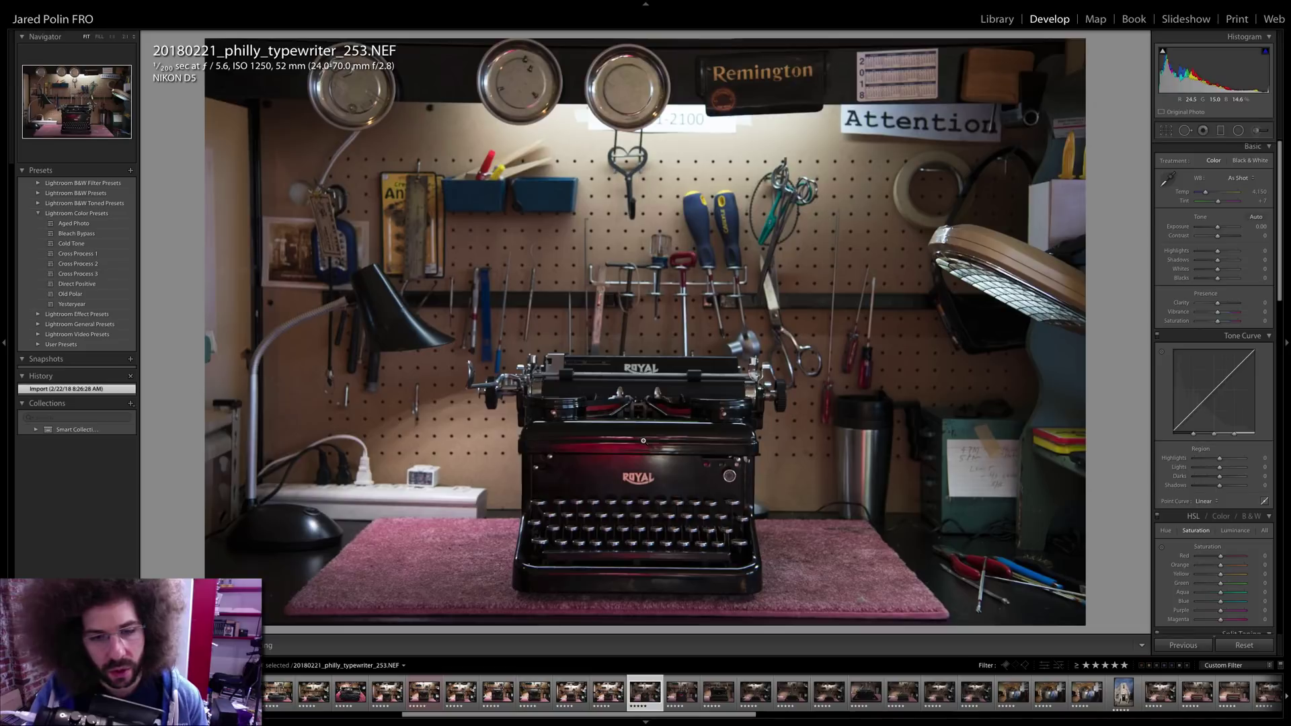
pyautogui.press('Left')
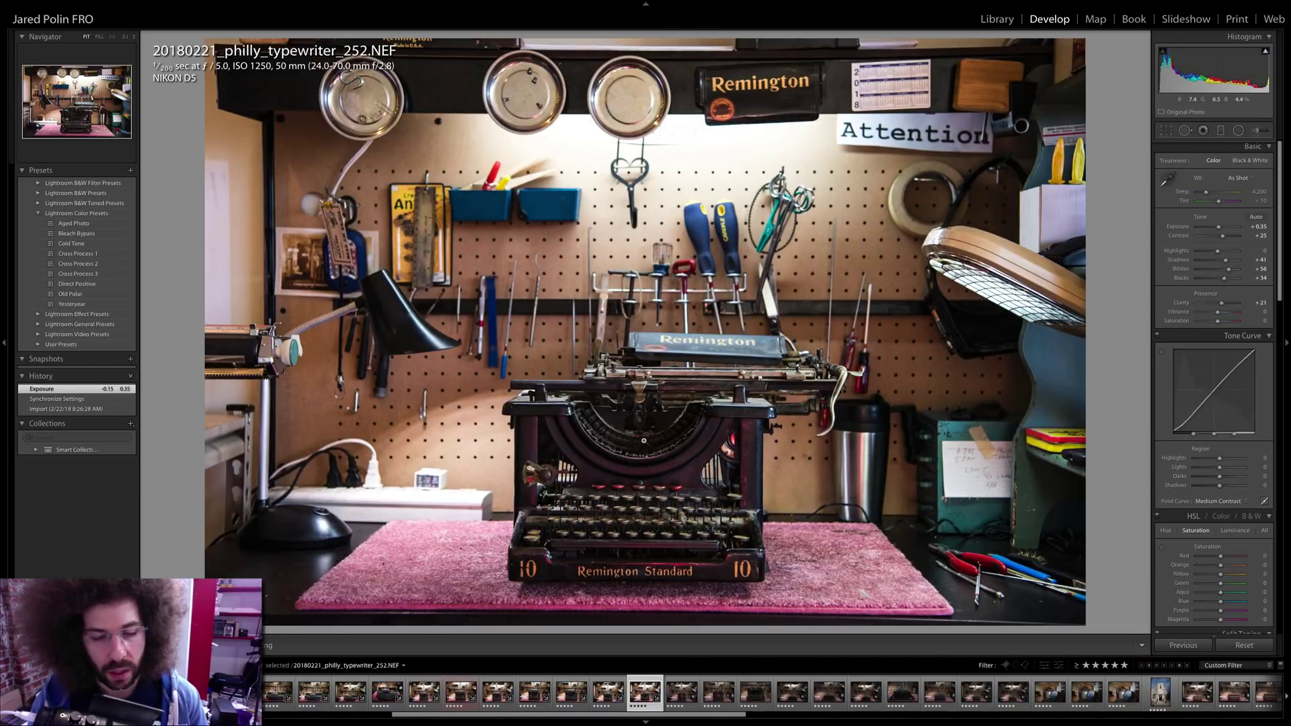
pyautogui.press('Right')
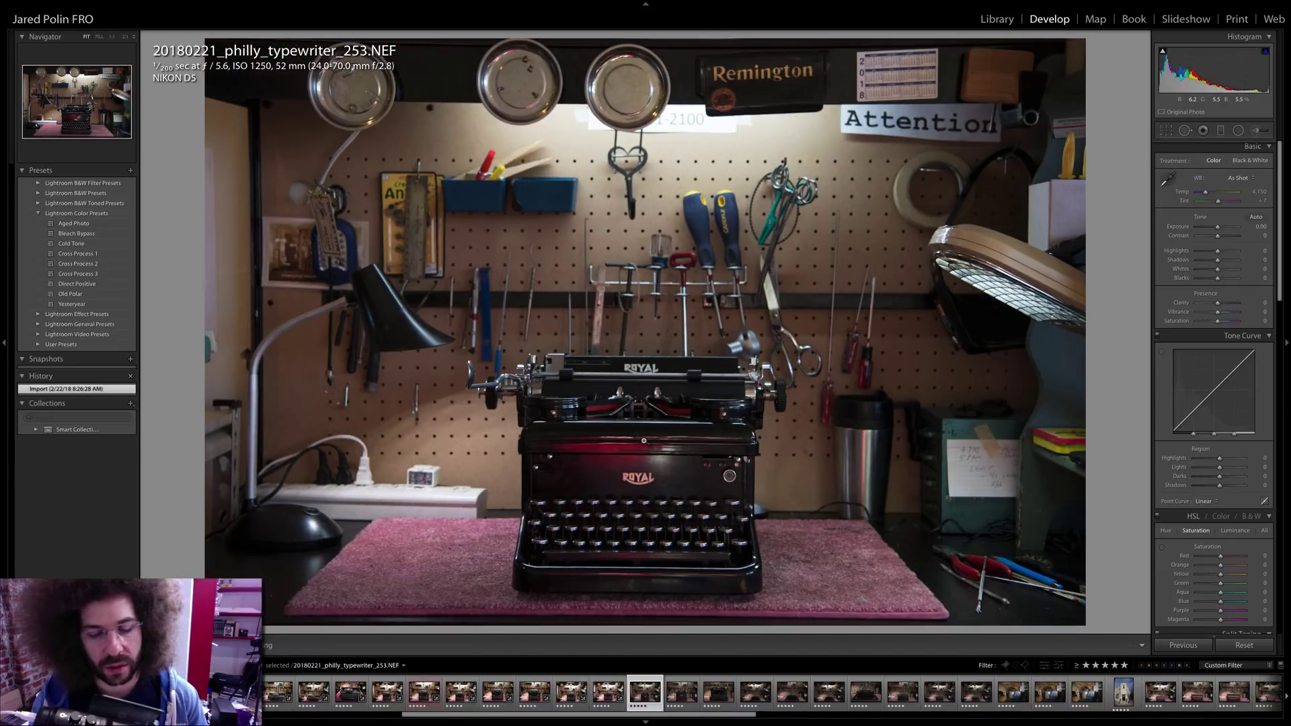
pyautogui.press('Right')
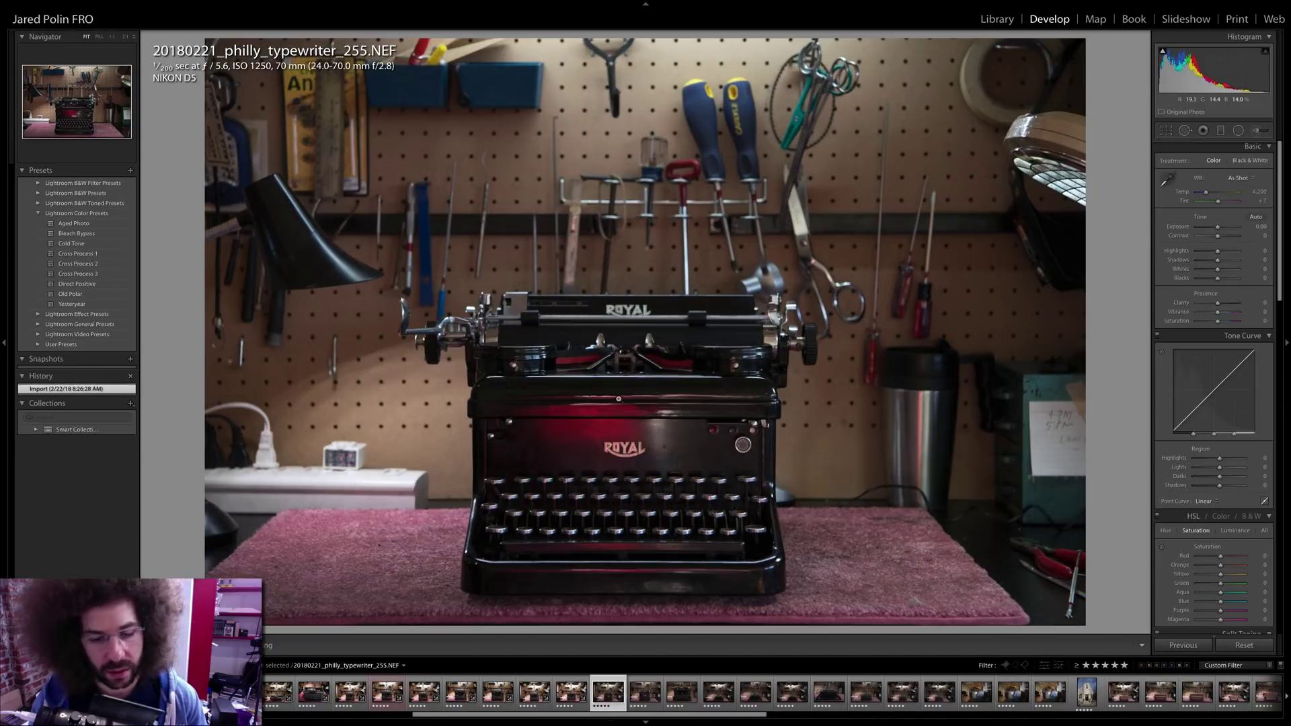
# - Set photo 253's exposure to +0.50, contrast +33, clarity +24 and shadows +29, and apply the Medium Contrast point curve
pyautogui.press('Left')
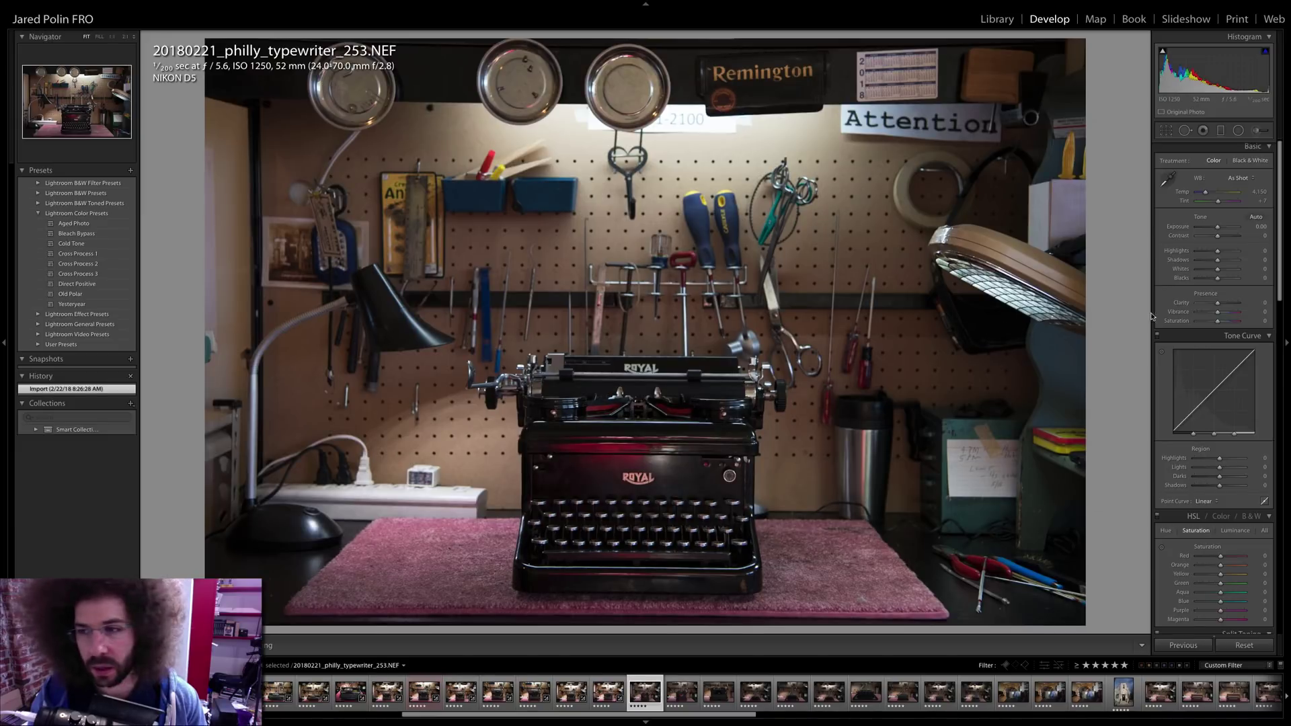
pyautogui.moveTo(1218, 227); pyautogui.dragTo(1223, 236)
pyautogui.moveTo(1222, 304); pyautogui.dragTo(1223, 260)
pyautogui.click(1203, 502)
pyautogui.click(1205, 506)
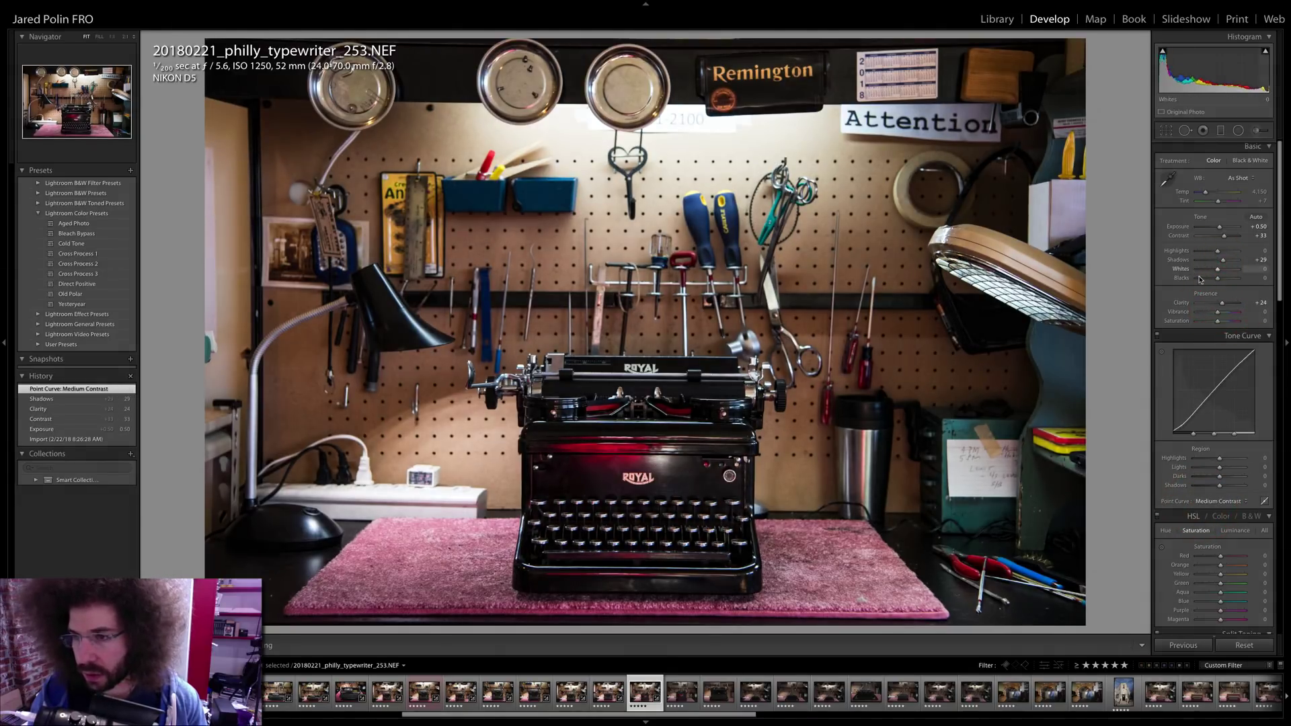
# - Set photo 253's whites to +26 and blacks to +1, and check the Royal typewriter image
pyautogui.moveTo(1215, 281); pyautogui.dragTo(1222, 270)
pyautogui.click(672, 461)
pyautogui.moveTo(672, 461); pyautogui.dragTo(768, 295)
pyautogui.click(768, 295)
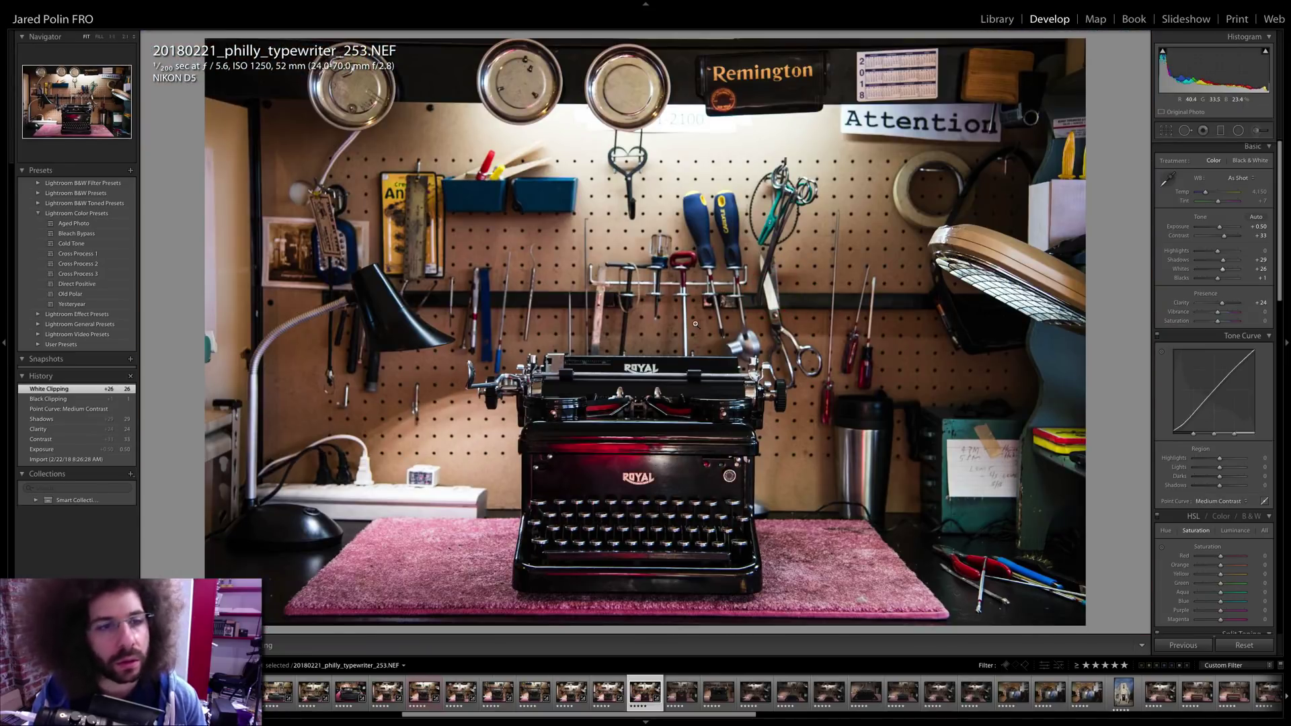
# - Synchronize photo 253's develop settings to photo 255 and open photo 255
pyautogui.click(682, 689)
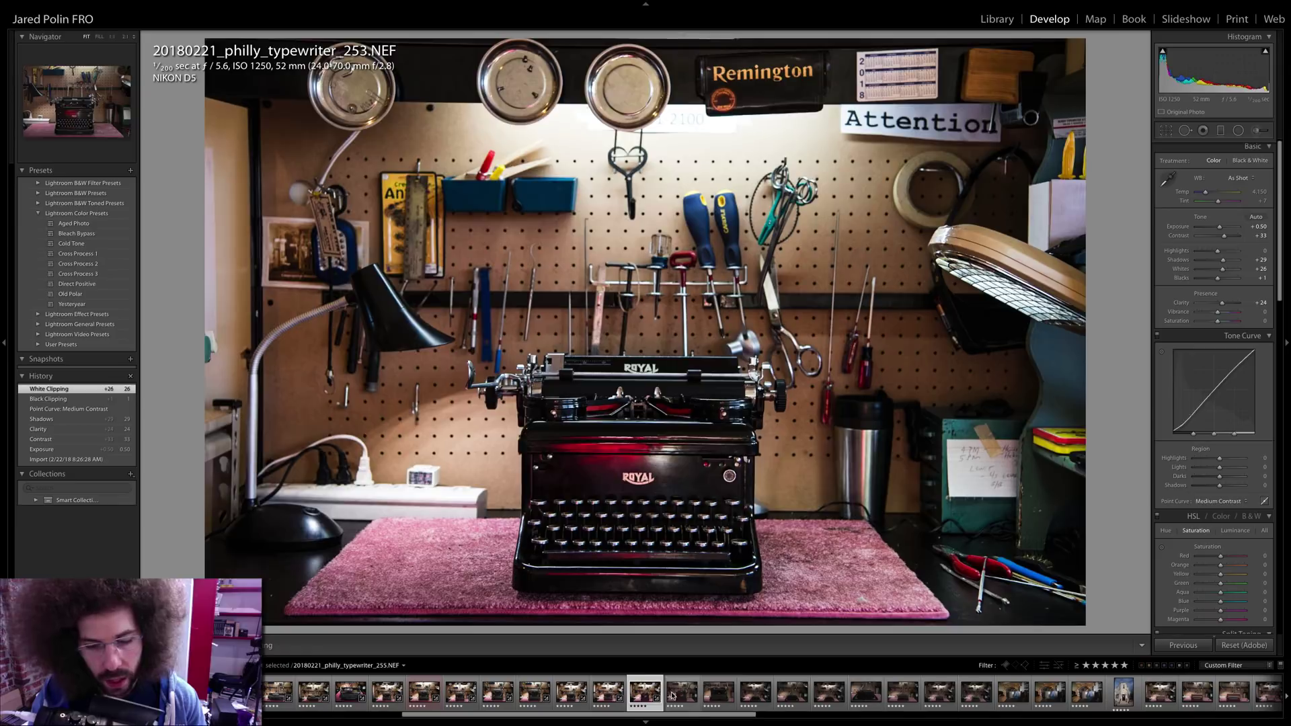
pyautogui.keyDown('shift'); pyautogui.click(646, 691); pyautogui.keyUp('shift')
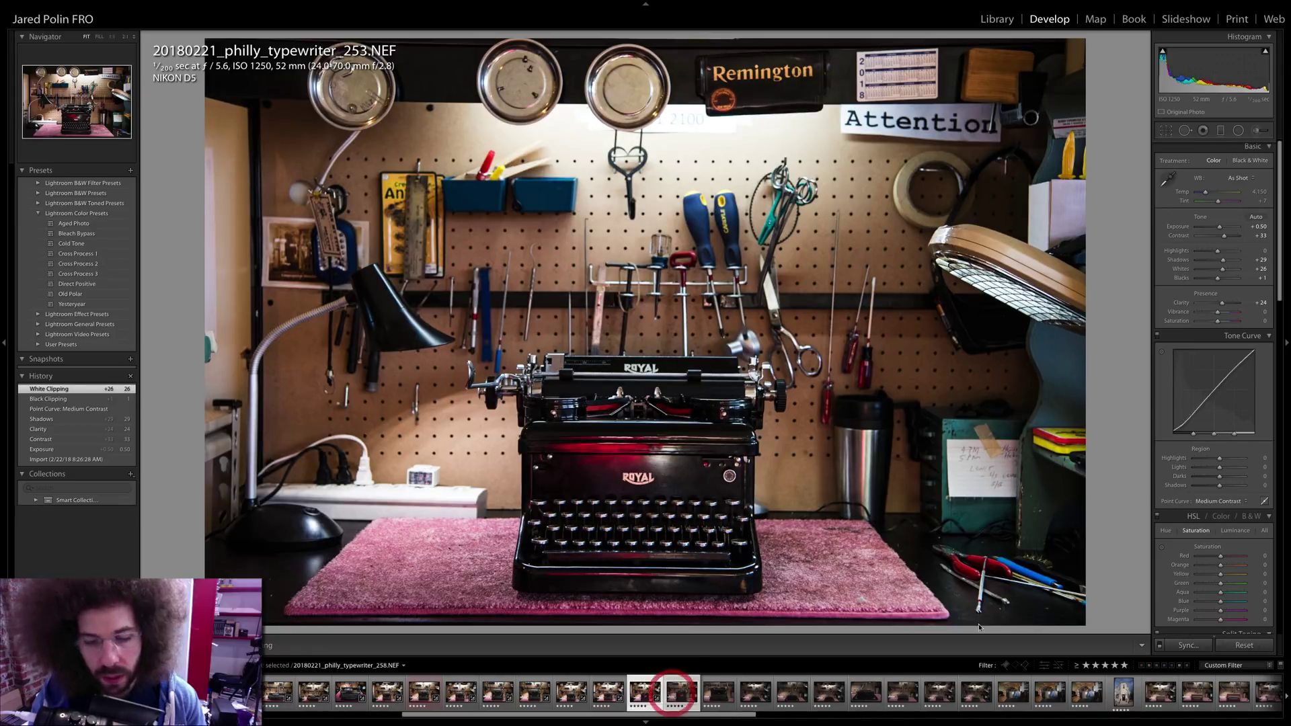
pyautogui.click(1186, 645)
pyautogui.press('Return')
pyautogui.click(676, 689)
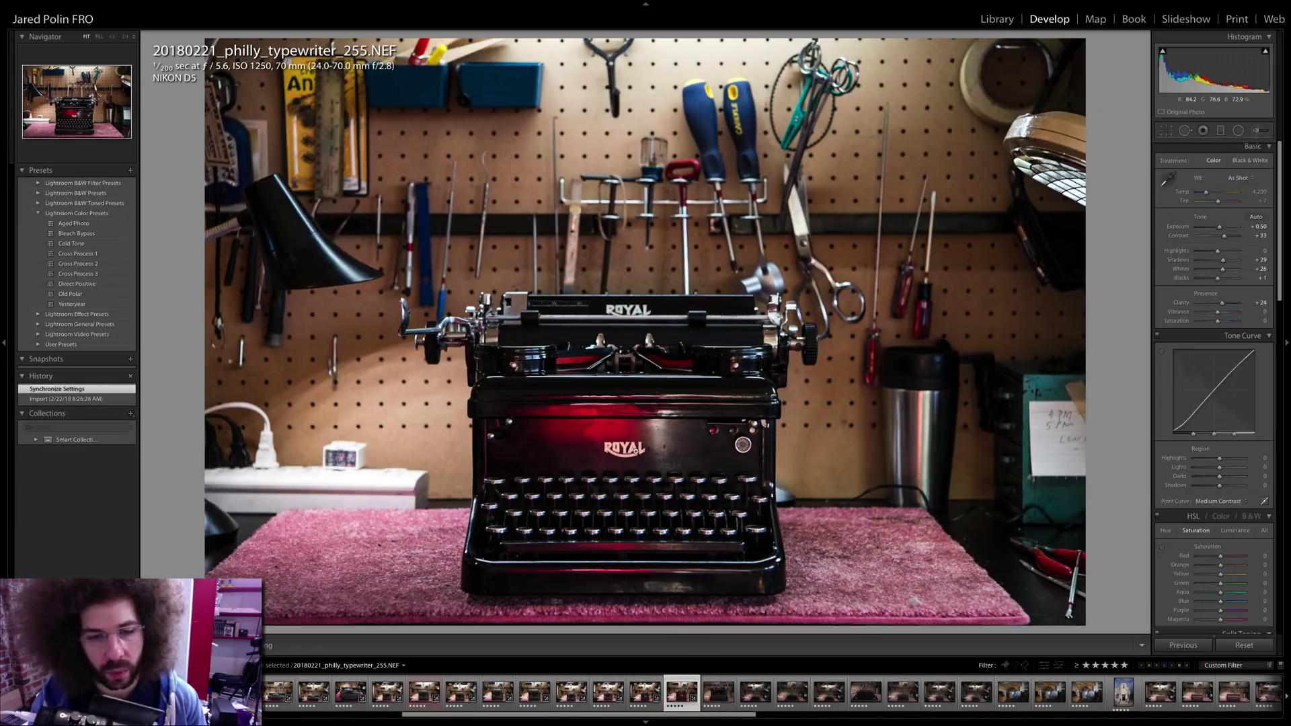
# - Examine the Royal logo and front of the typewriter in photo 255 up close
pyautogui.click(632, 447)
pyautogui.rightClick(656, 427)
pyautogui.click(629, 408)
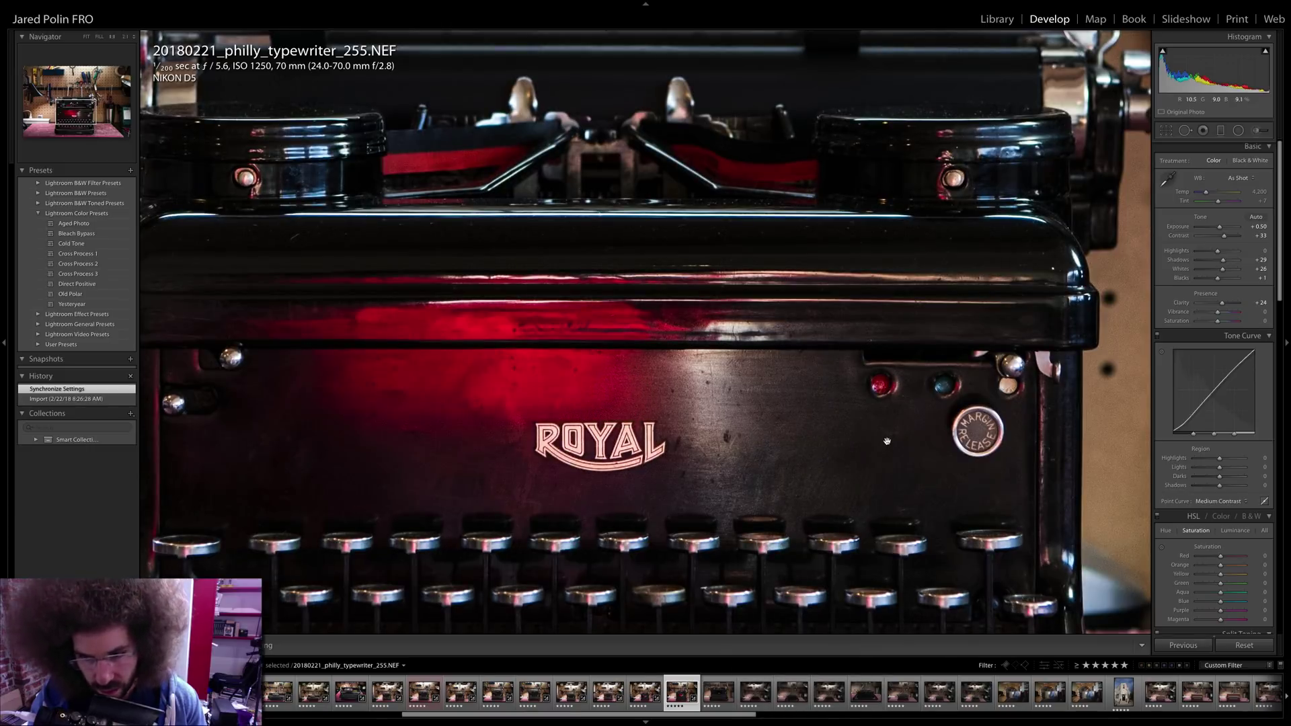
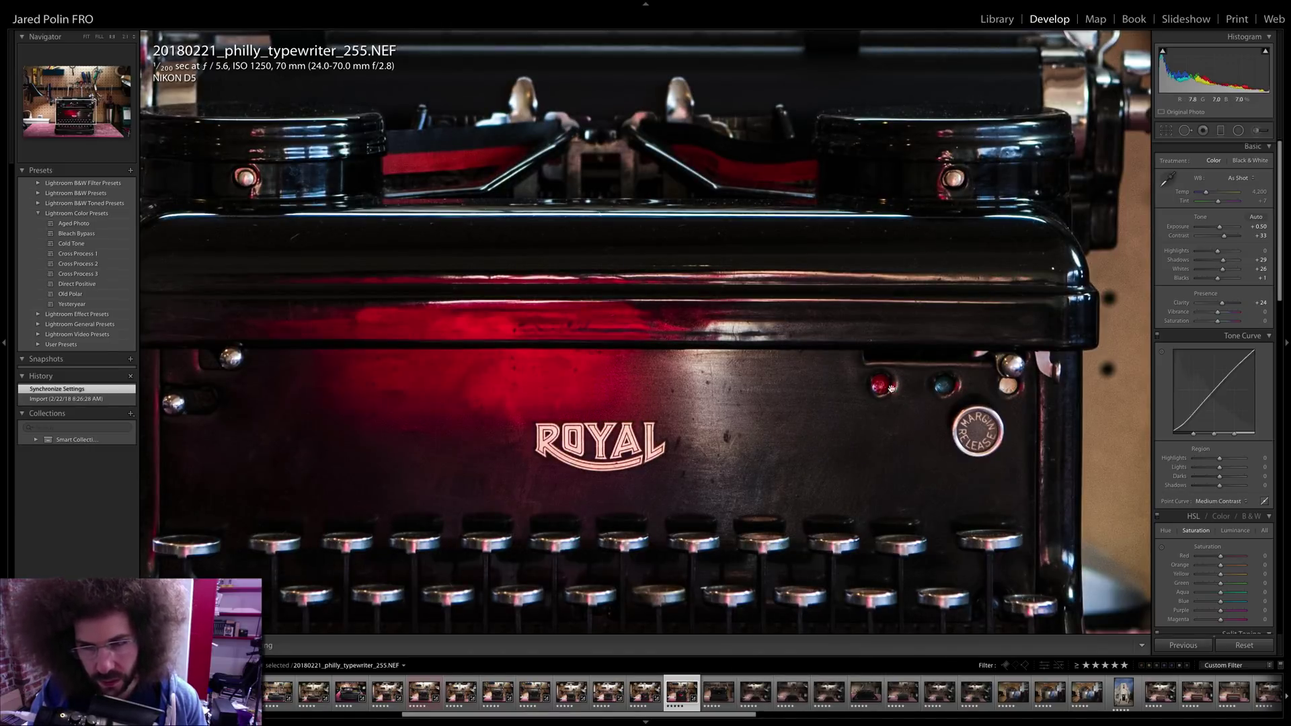
pyautogui.click(1000, 388)
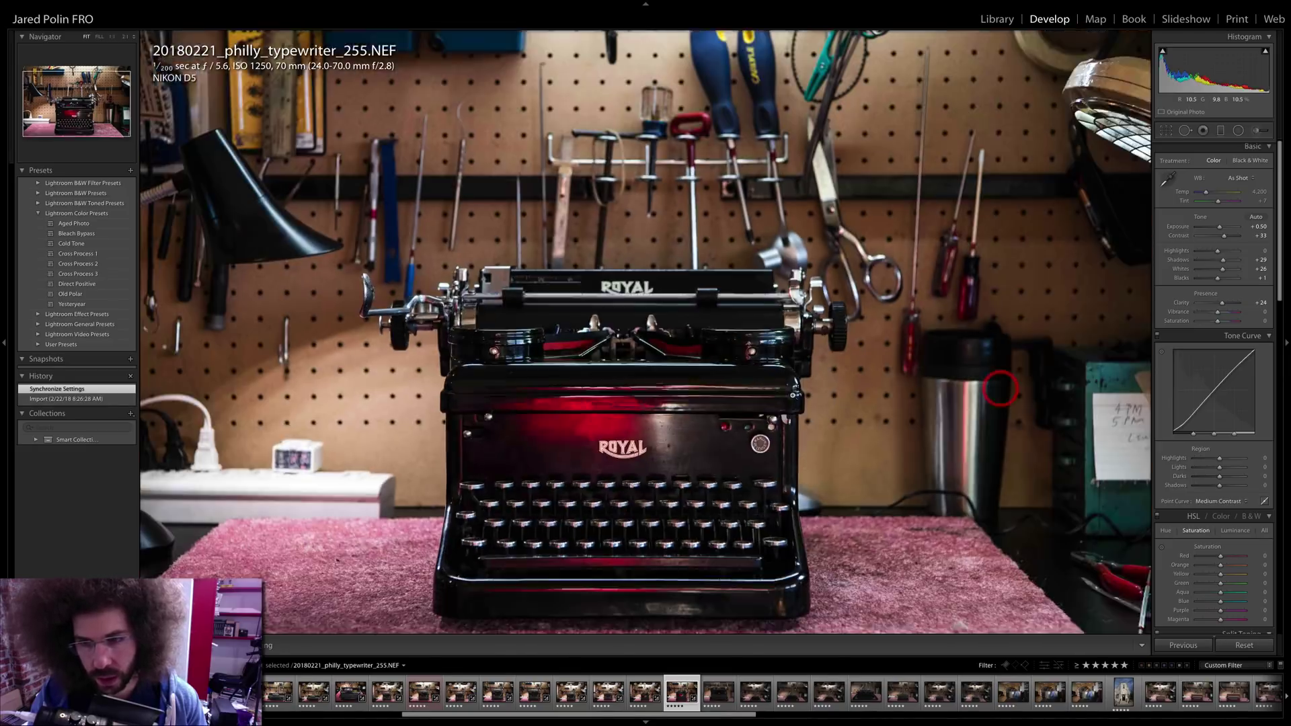
# - Set photo 257's exposure to +0.70, clarity +34, shadows +42 and temperature 4,846, with a Medium Contrast point curve
pyautogui.press('Right')
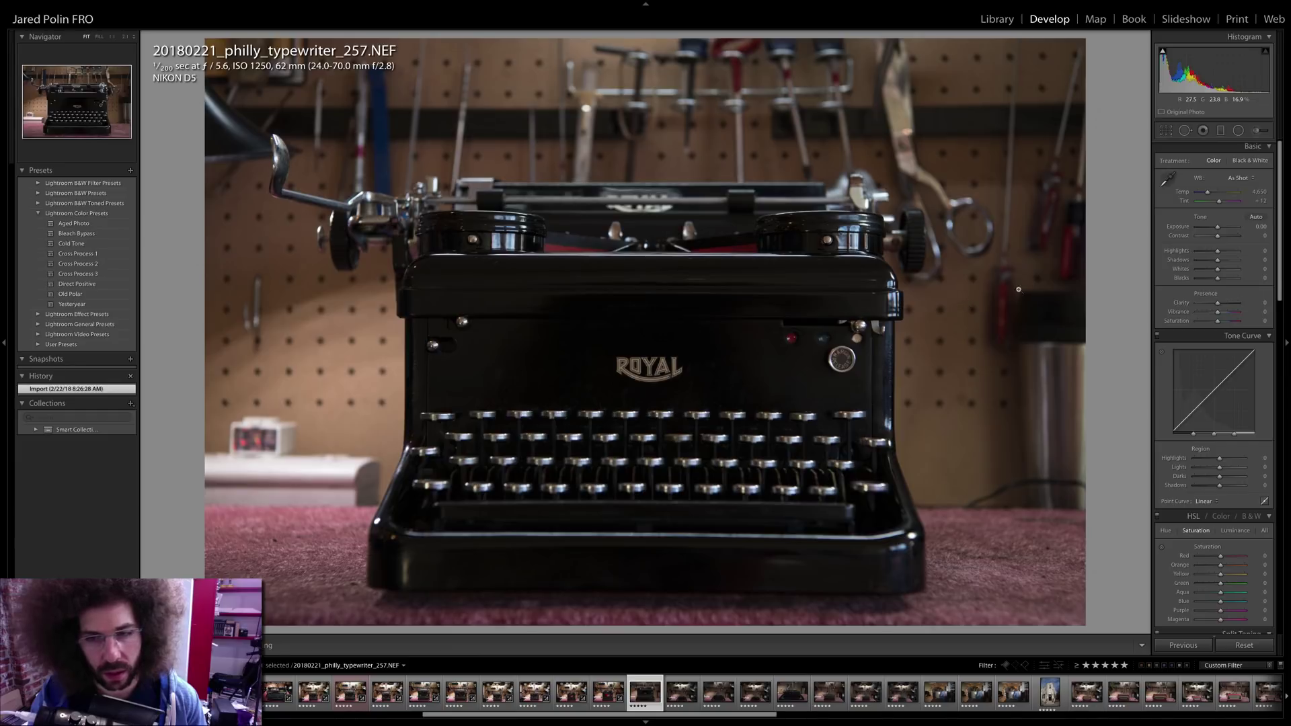
pyautogui.moveTo(1218, 228); pyautogui.dragTo(1224, 306)
pyautogui.hotkey('ctrl', 'z')
pyautogui.click(1218, 501)
pyautogui.click(1210, 509)
pyautogui.moveTo(1223, 264); pyautogui.dragTo(1226, 261)
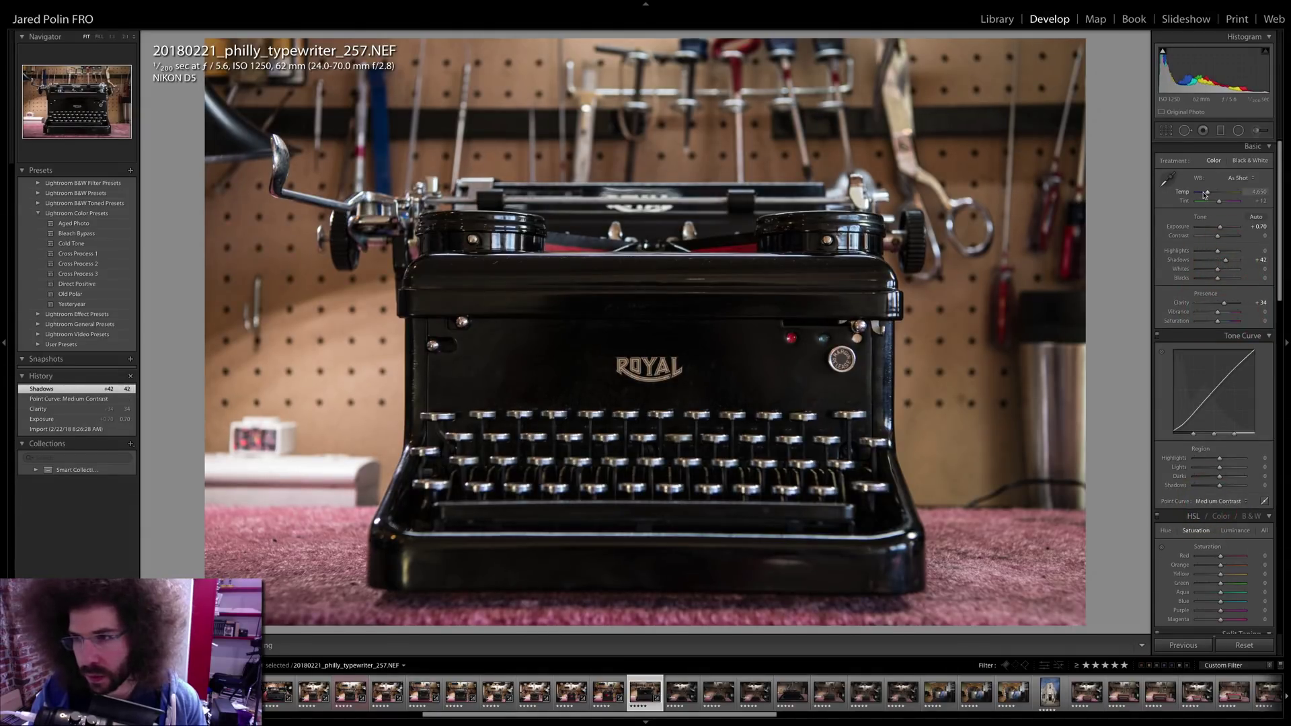
pyautogui.moveTo(1206, 195); pyautogui.dragTo(1207, 195)
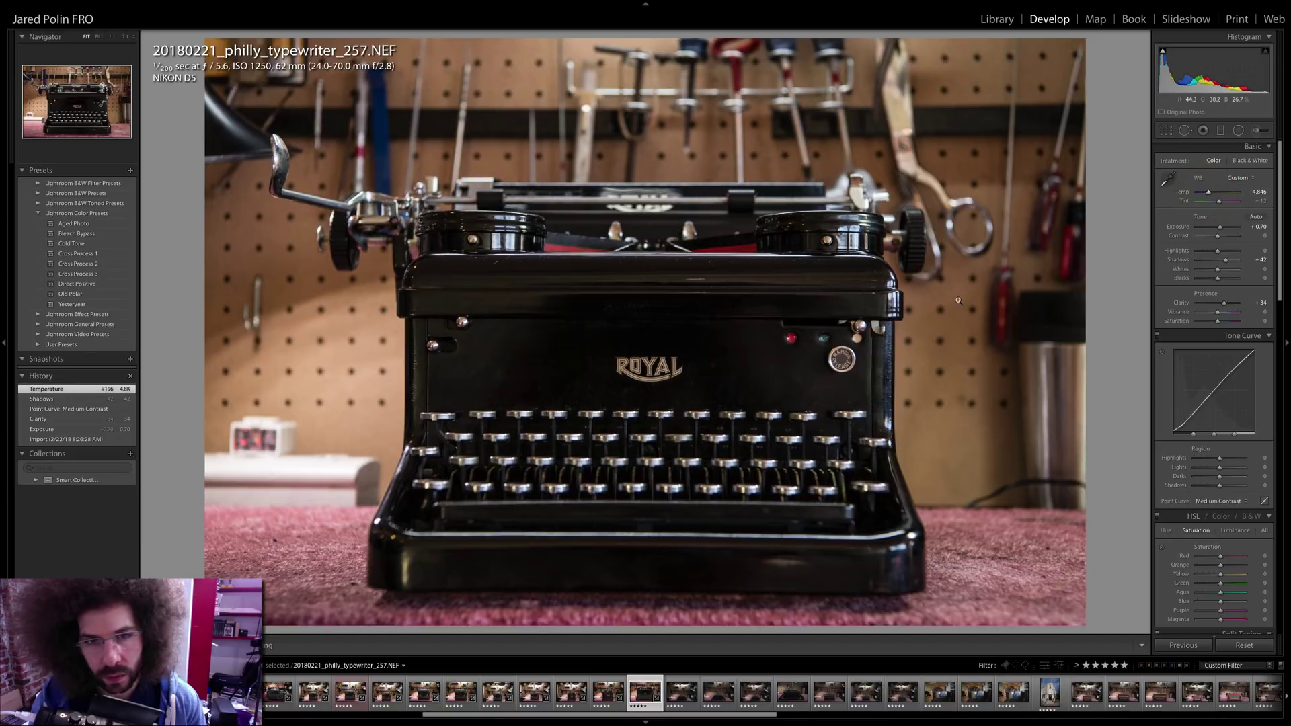
# - Set photo 258's exposure to +0.65, contrast +28, clarity +21, shadows +31 and highlights -30, with a Medium Contrast point curve
pyautogui.press('Right')
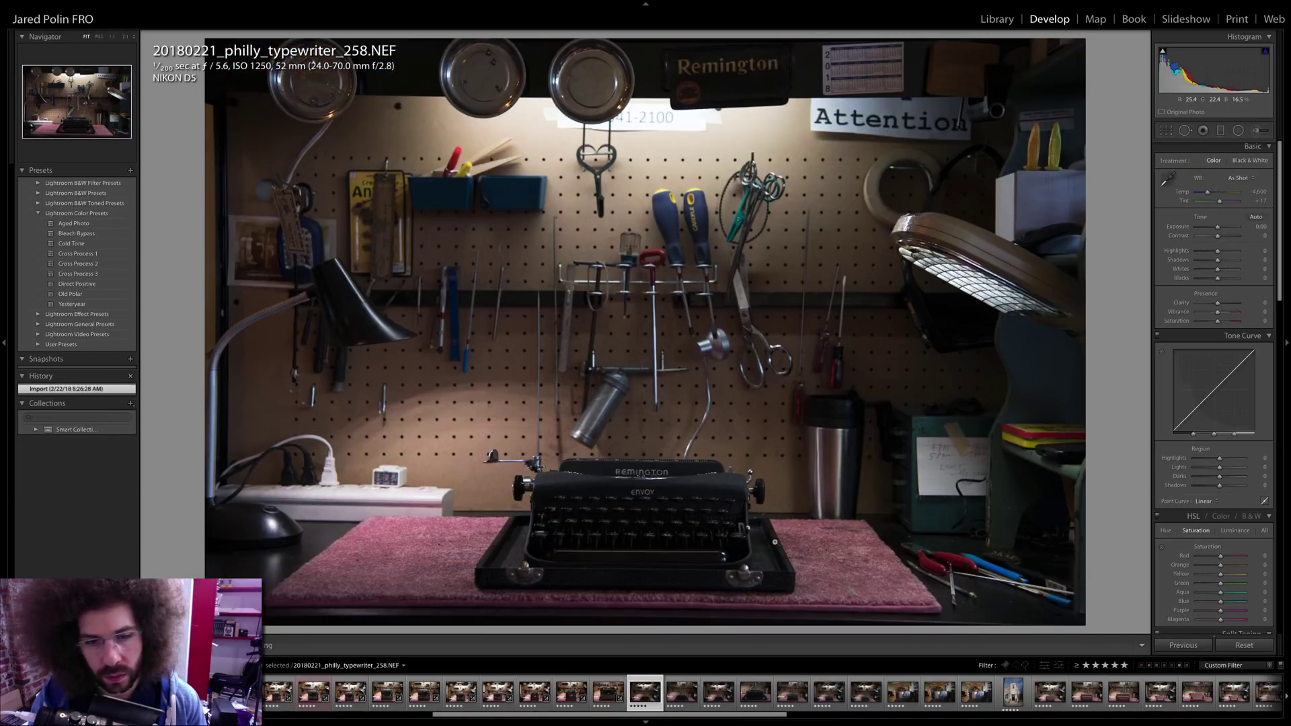
pyautogui.click(639, 488)
pyautogui.click(642, 410)
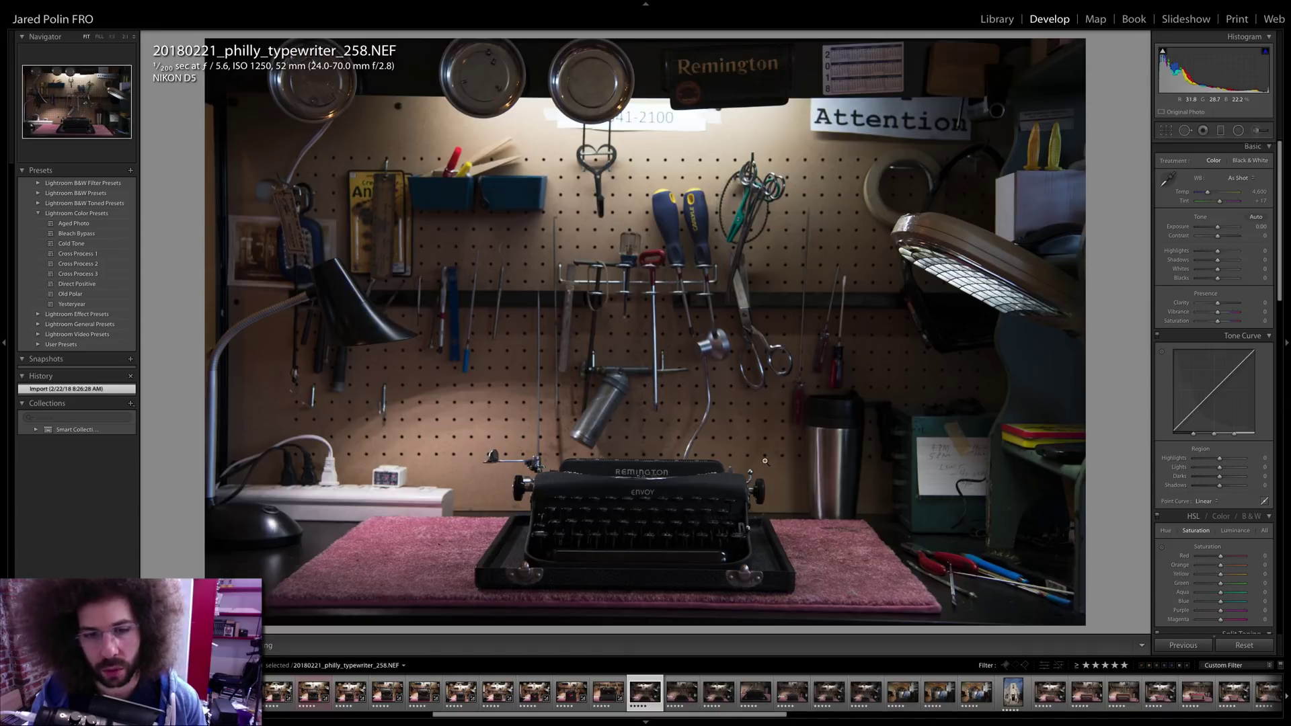
pyautogui.moveTo(1217, 227); pyautogui.dragTo(1220, 227)
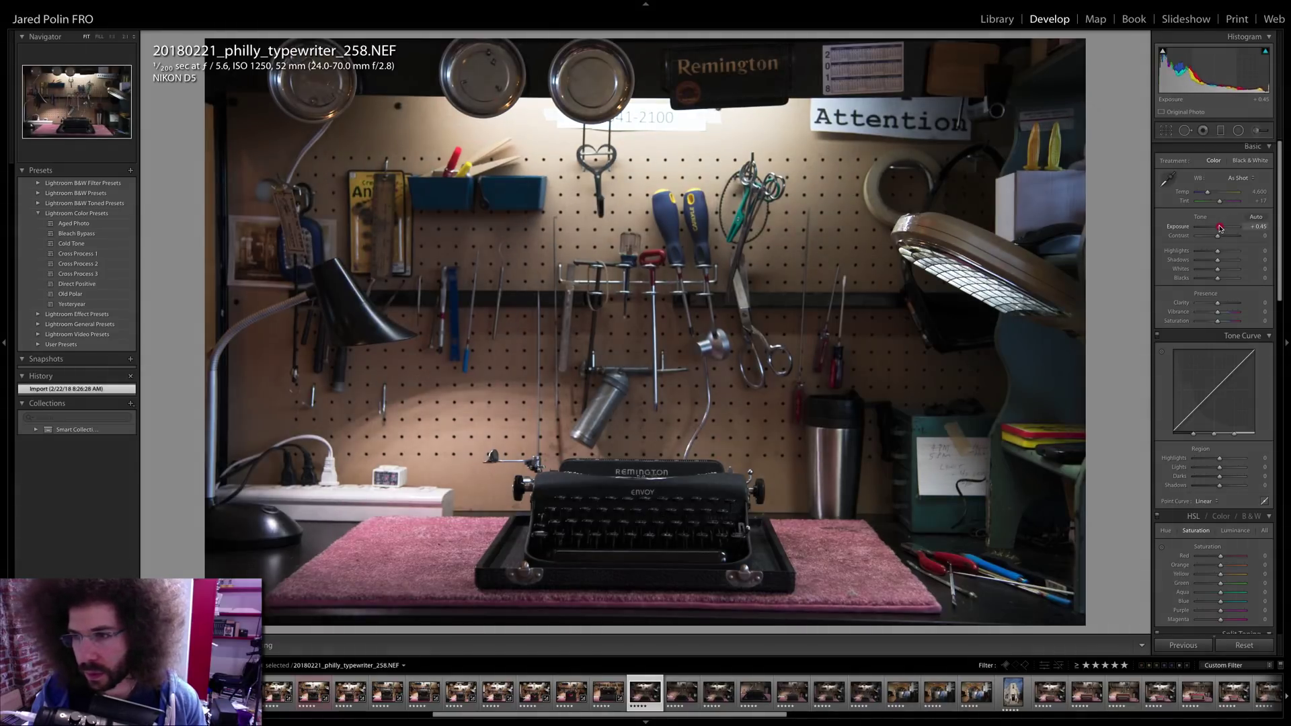
pyautogui.click(1223, 235)
pyautogui.moveTo(1217, 303); pyautogui.dragTo(1211, 251)
pyautogui.click(1200, 501)
pyautogui.click(1217, 510)
# - Warm photo 258's temperature to 4,869, and set its blacks to -7 and whites to +25
pyautogui.moveTo(1204, 193); pyautogui.dragTo(1204, 193)
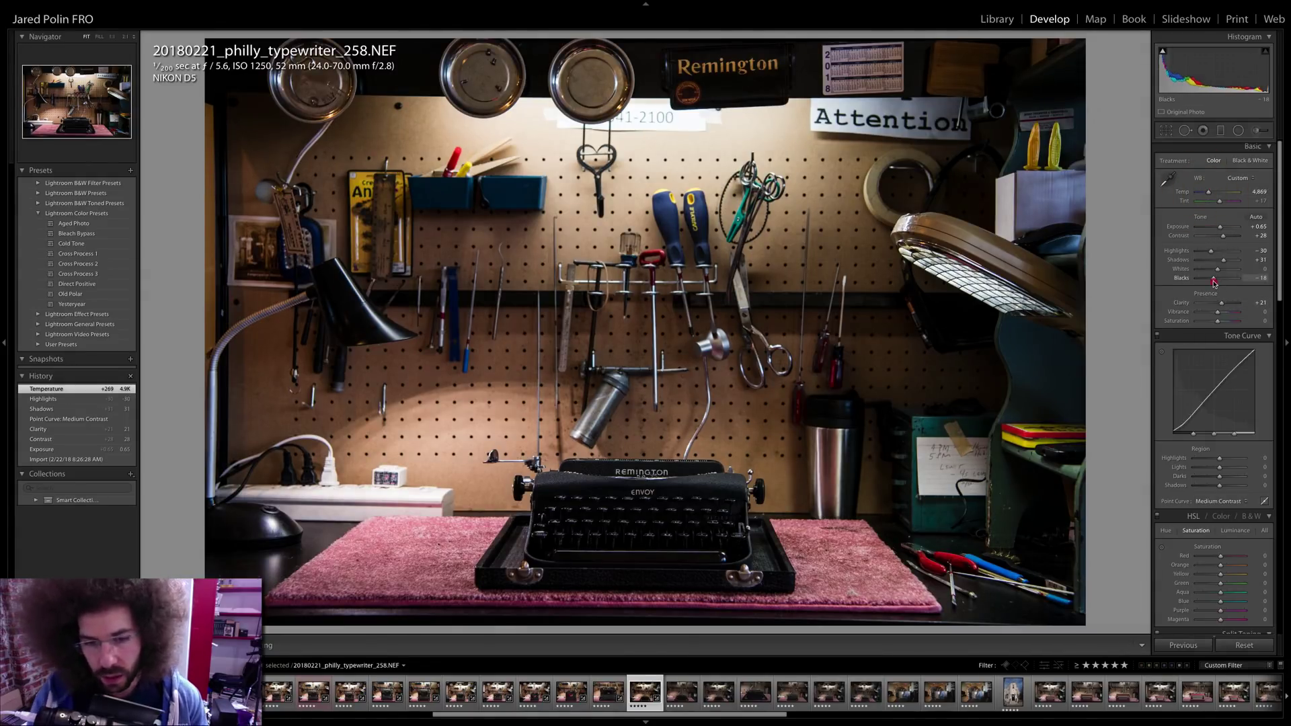
pyautogui.moveTo(1216, 283); pyautogui.dragTo(1217, 283)
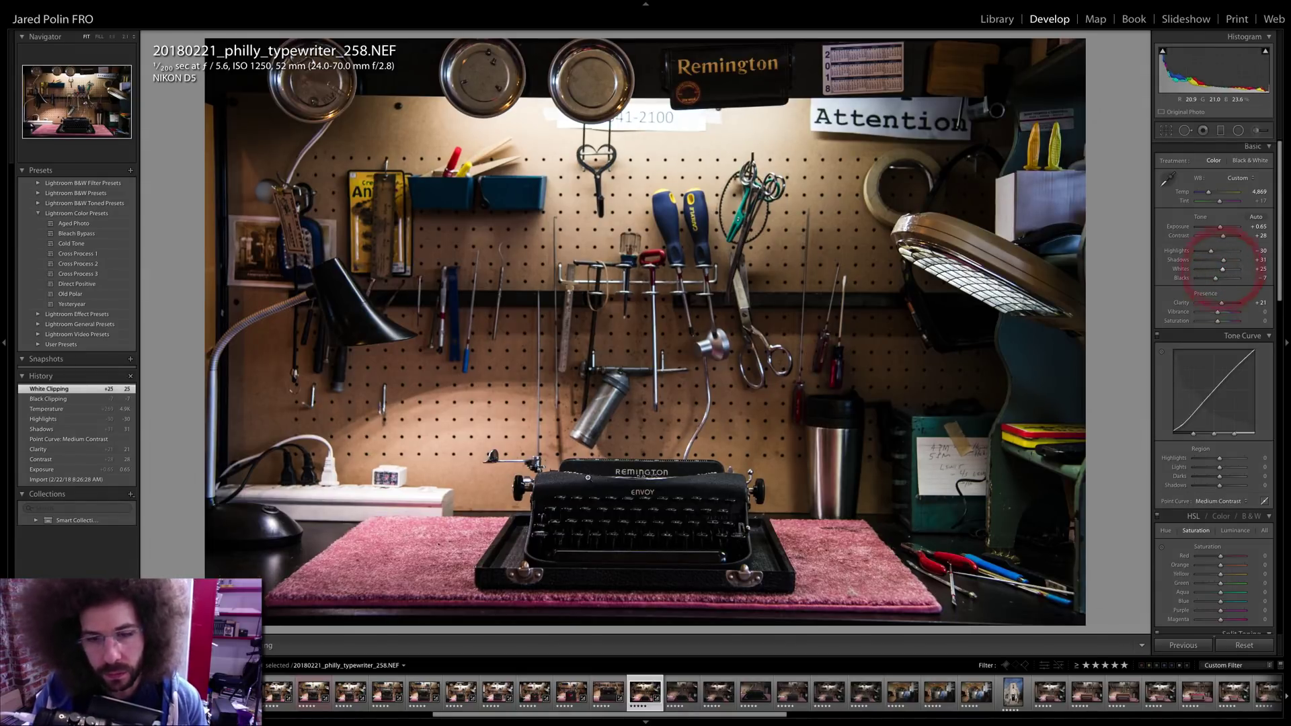
# - Synchronize photo 258's develop settings to photo 260, and set photo 260's shadows to +52
pyautogui.press('Right')
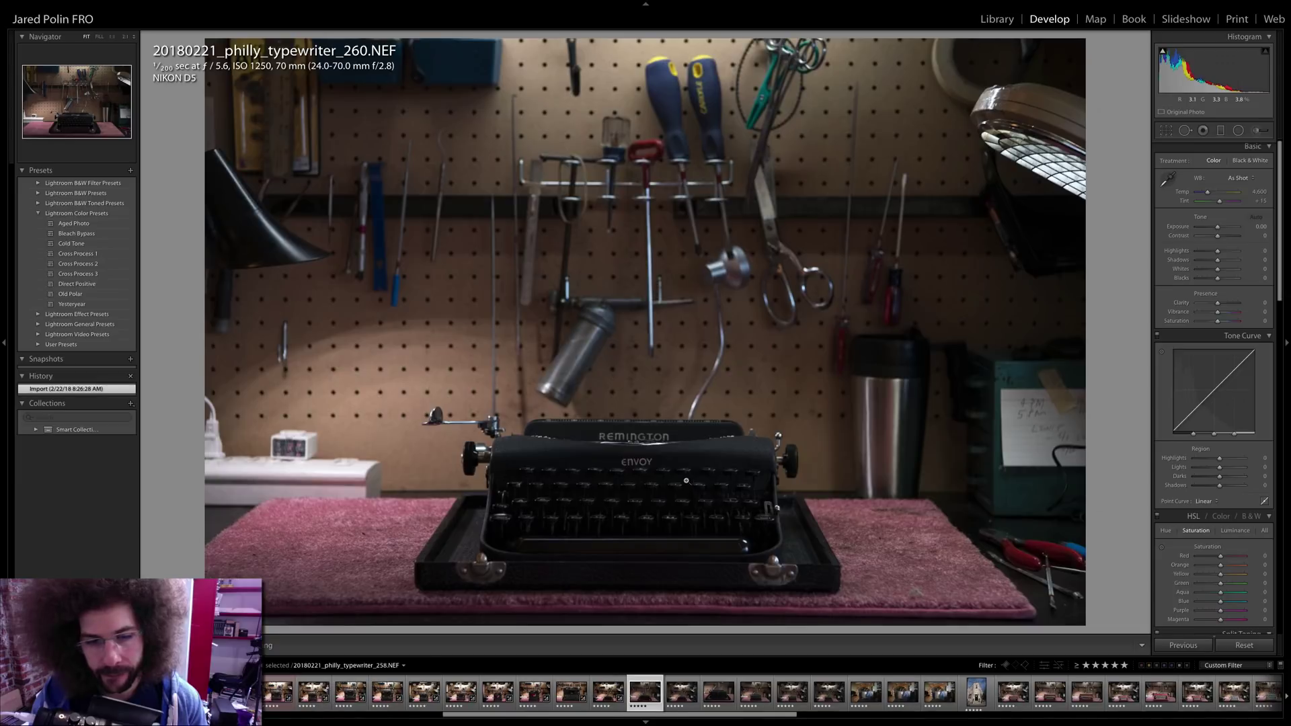
pyautogui.click(608, 692)
pyautogui.keyDown('super'); pyautogui.click(674, 694); pyautogui.keyUp('super')
pyautogui.press('super+shift+s')
pyautogui.press('Return')
pyautogui.click(677, 687)
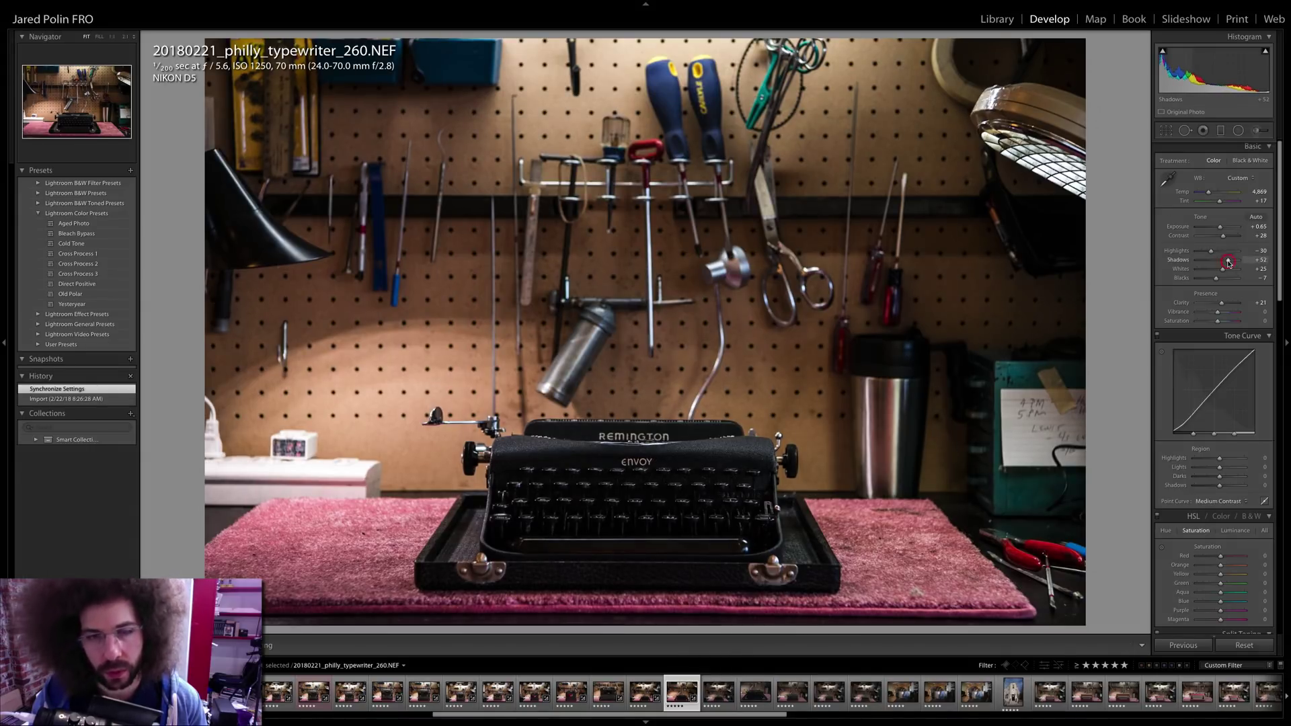
pyautogui.moveTo(1229, 263); pyautogui.dragTo(1228, 262)
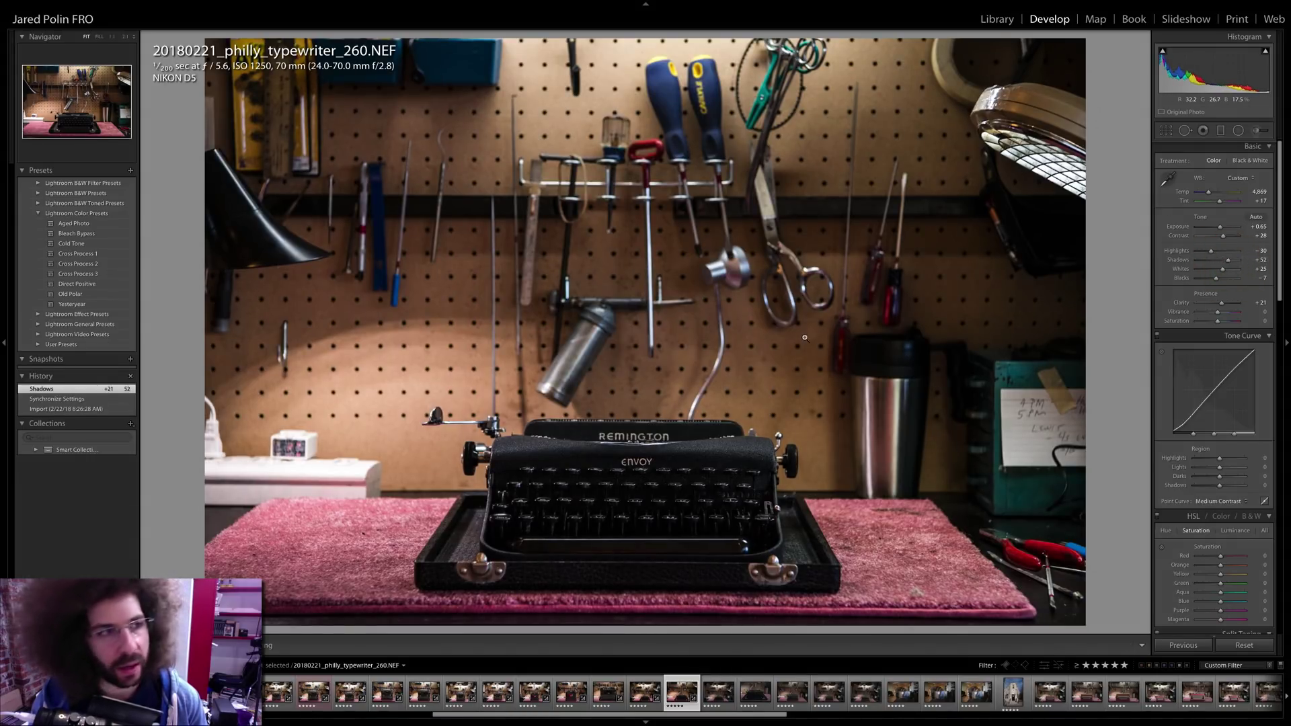
# - Synchronize photo 260's develop settings to photo 261, and label photo 261 red
pyautogui.press('Right')
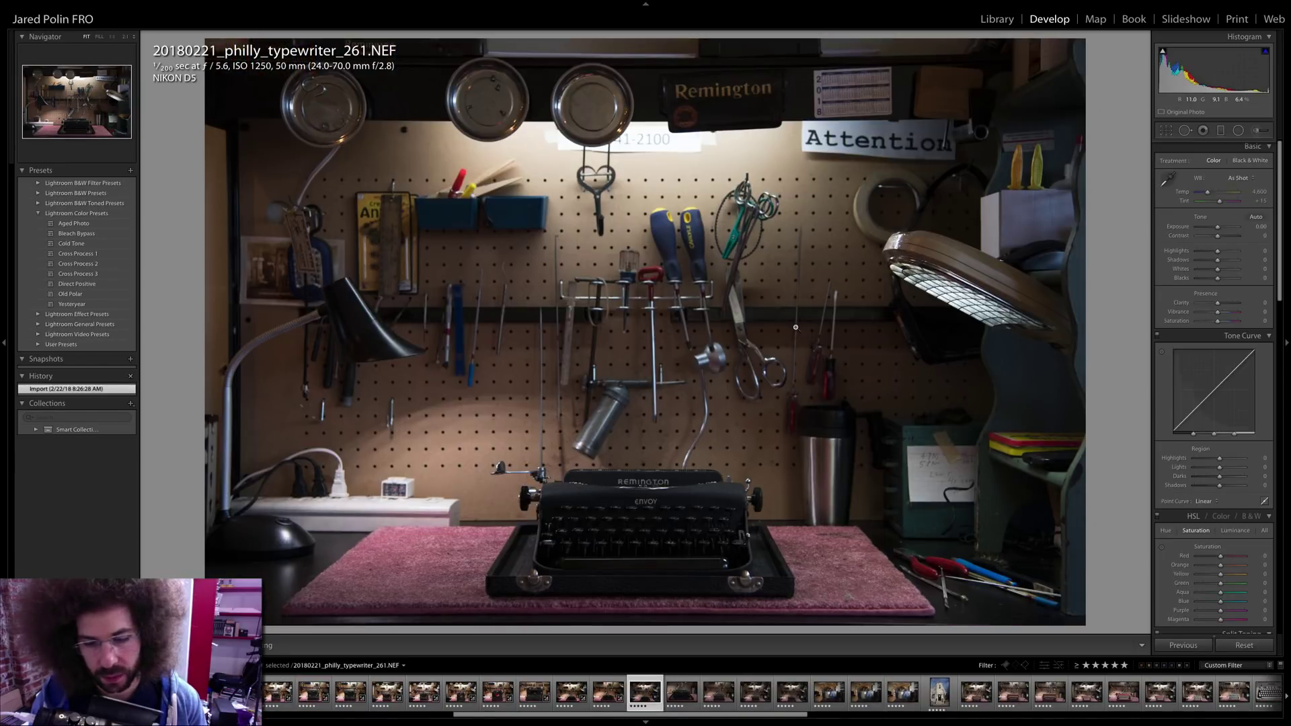
pyautogui.press('Left')
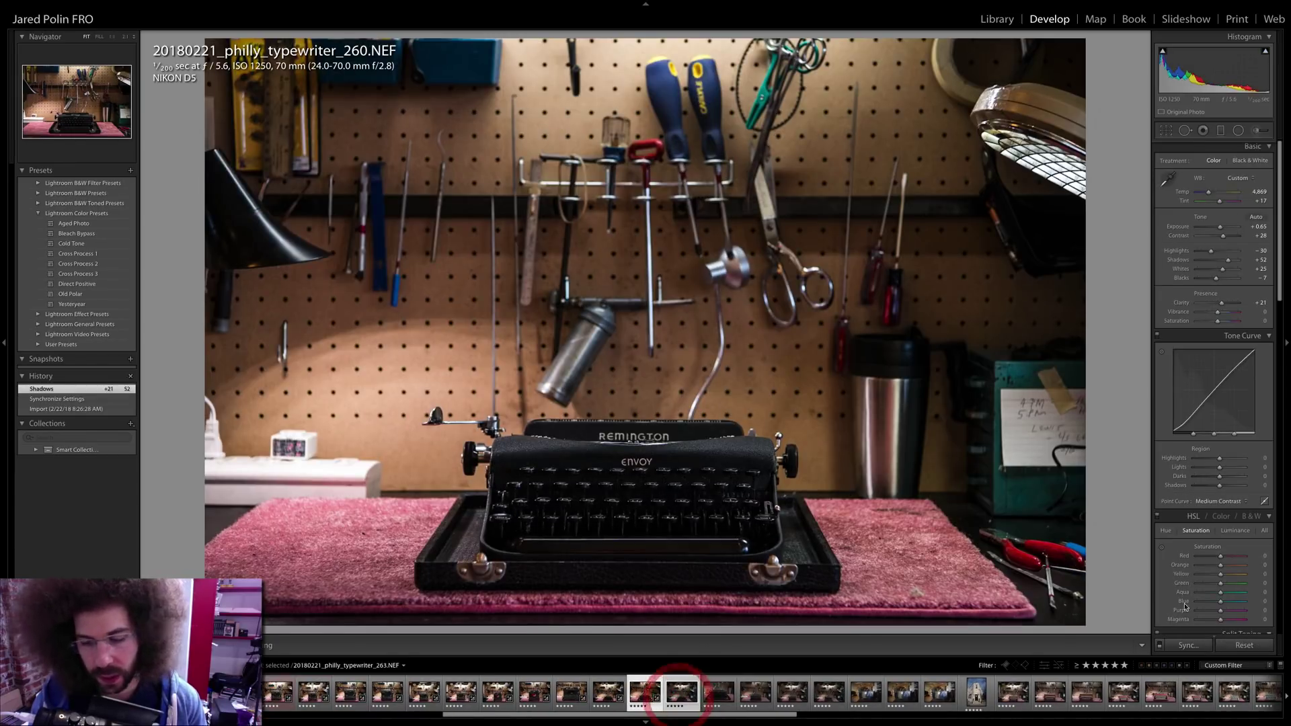
pyautogui.click(1188, 645)
pyautogui.press('Return')
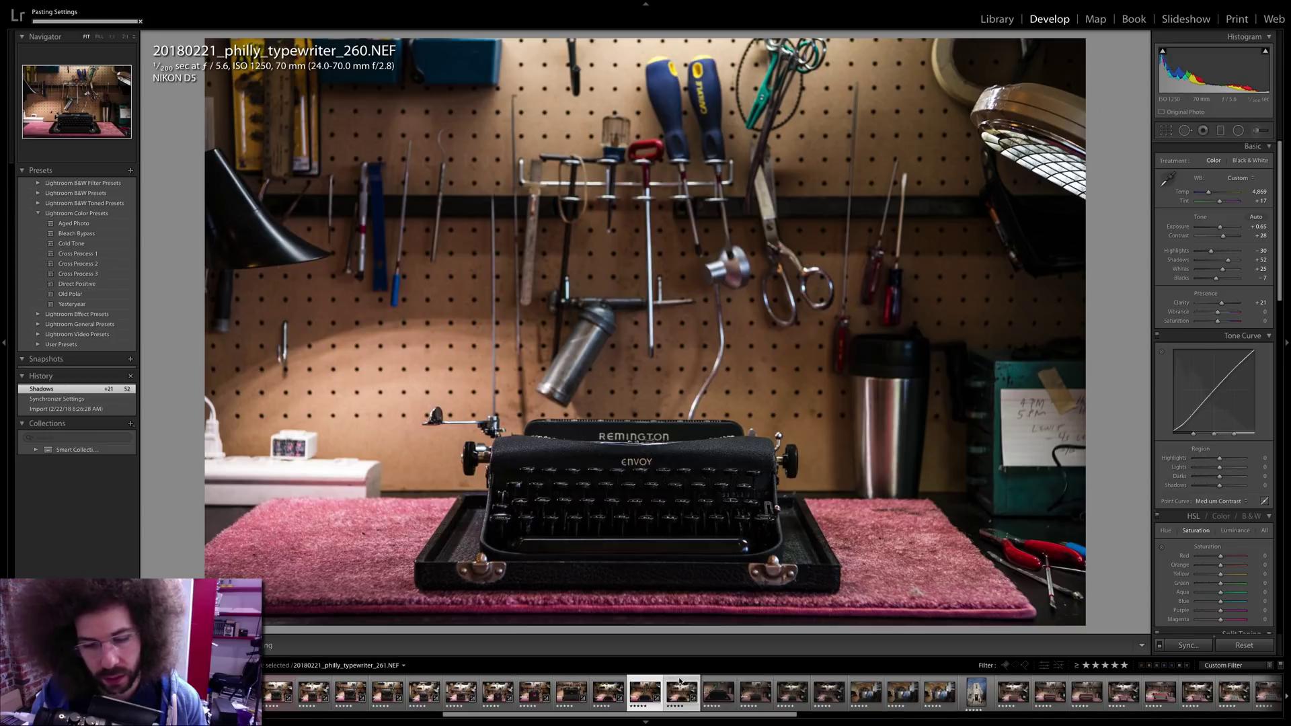
pyautogui.click(679, 681)
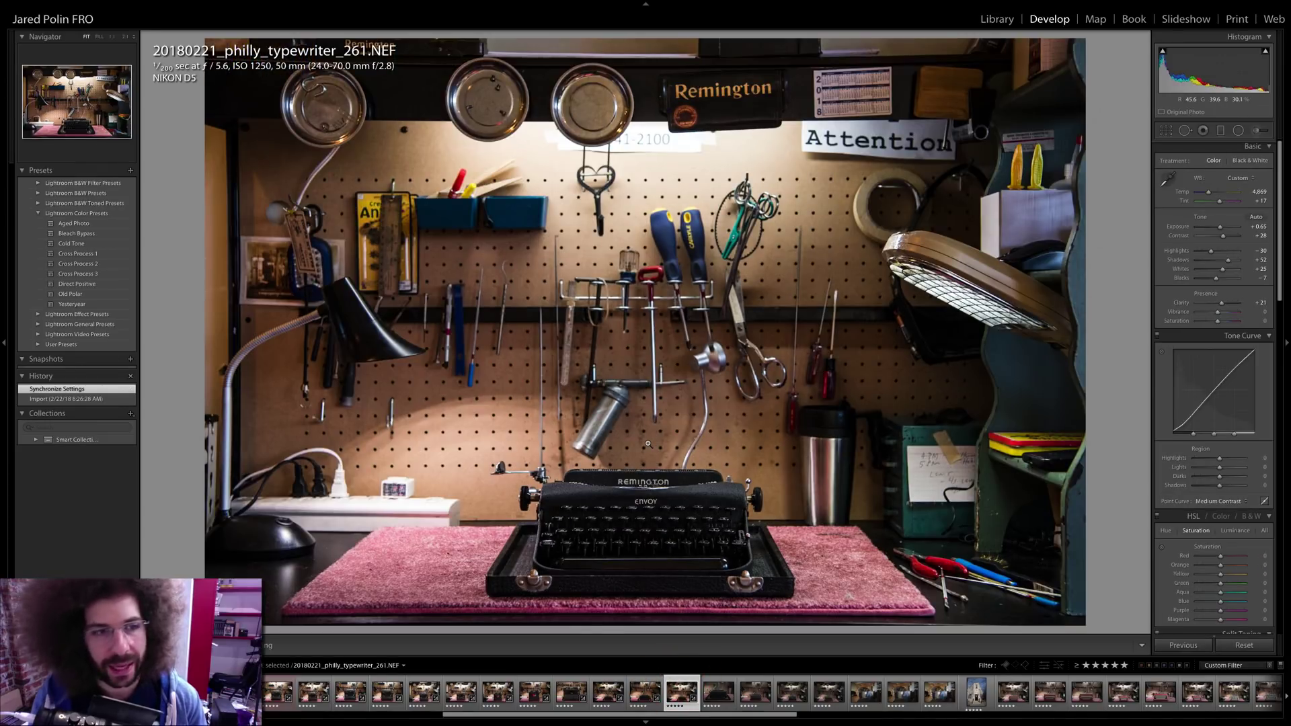
pyautogui.press('6')
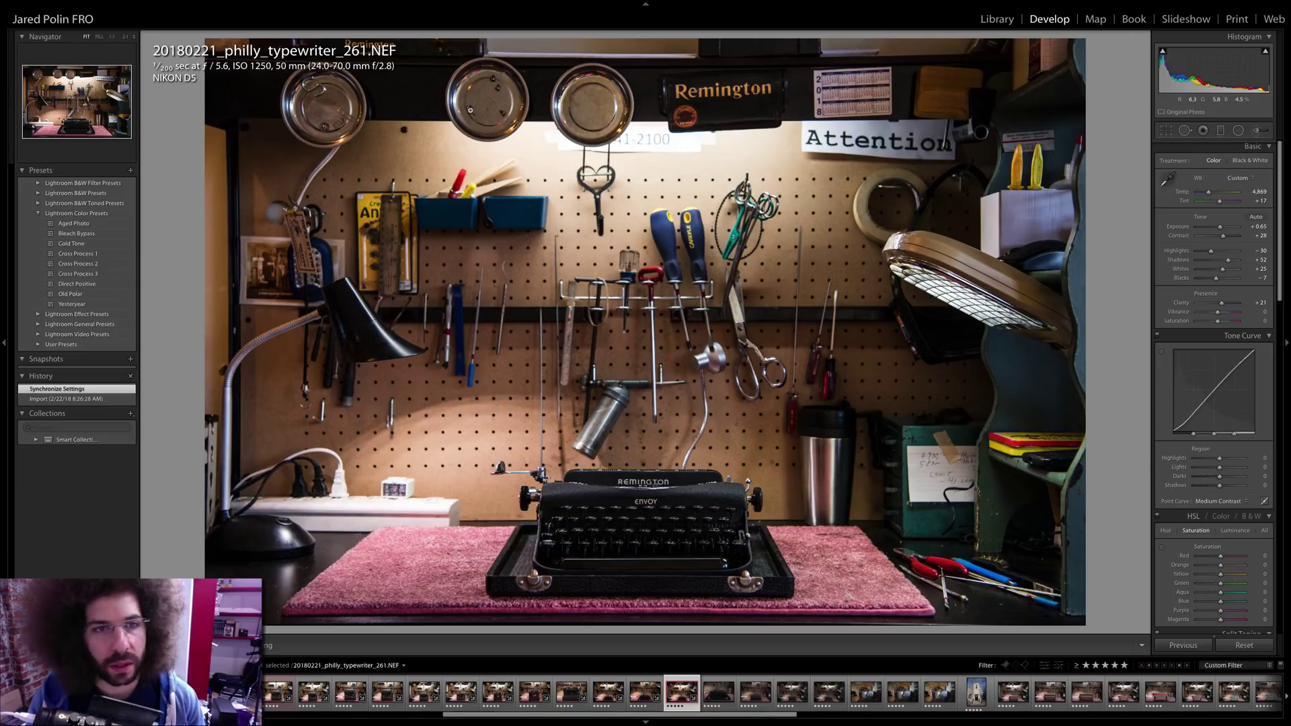
# - Examine photo 261 up close across the hanging pans, pegboard tools, typewriter, mat and workbench items
pyautogui.click(552, 103)
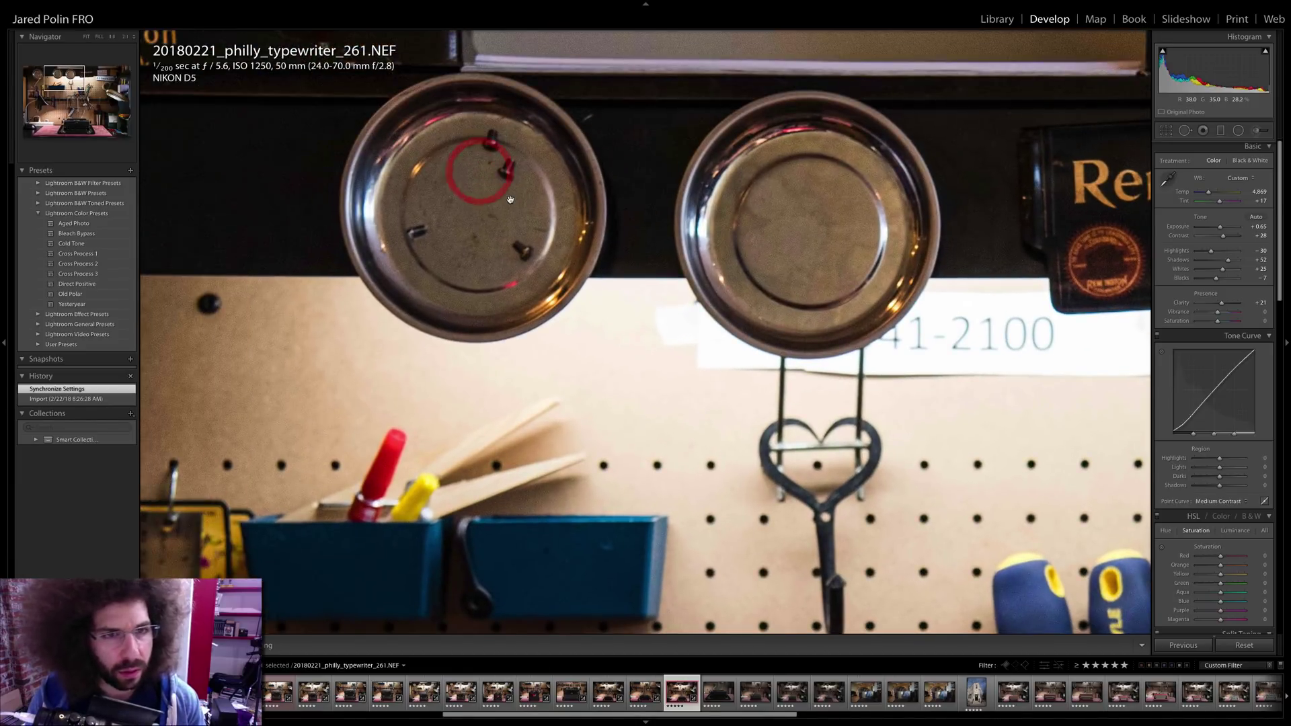
pyautogui.click(510, 200)
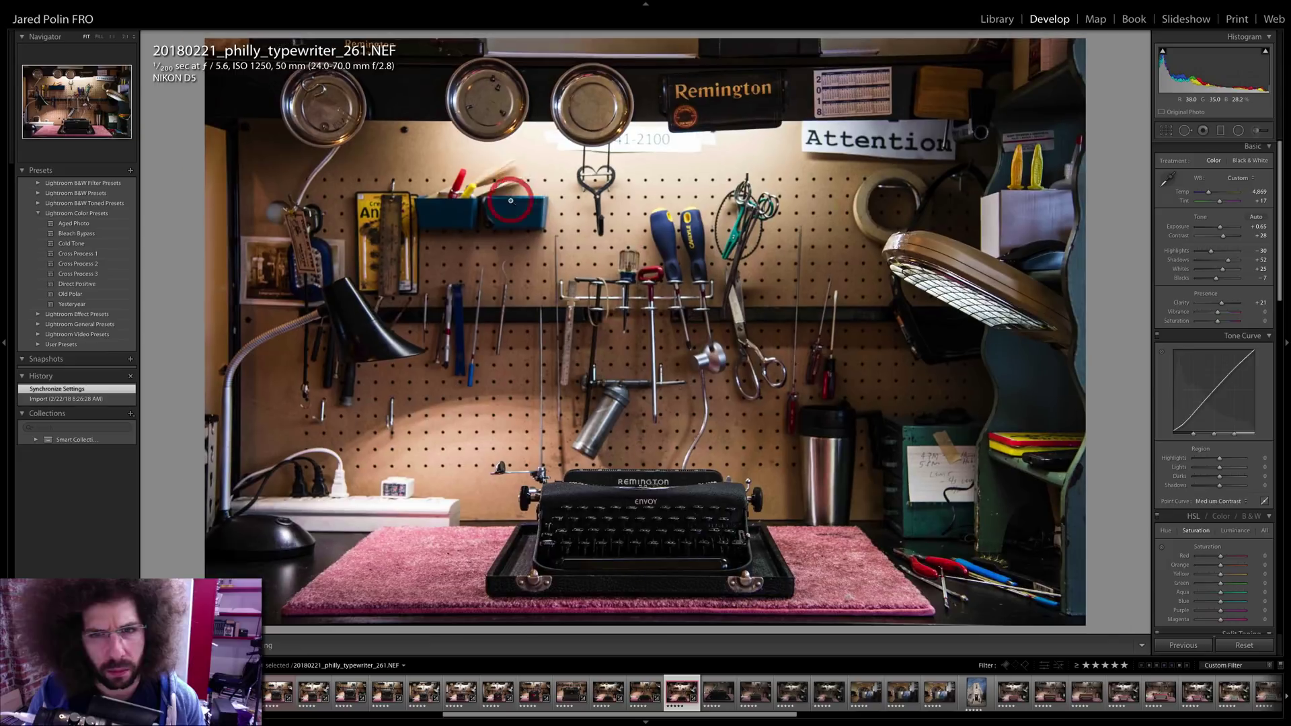
pyautogui.moveTo(303, 273); pyautogui.dragTo(420, 131)
pyautogui.moveTo(528, 386); pyautogui.dragTo(507, 195)
pyautogui.moveTo(548, 409); pyautogui.dragTo(503, 274)
pyautogui.moveTo(622, 326); pyautogui.dragTo(353, 306)
pyautogui.moveTo(1008, 337); pyautogui.dragTo(418, 322)
pyautogui.moveTo(908, 350); pyautogui.dragTo(763, 336)
pyautogui.moveTo(955, 344); pyautogui.dragTo(634, 462)
pyautogui.moveTo(988, 377); pyautogui.dragTo(713, 315)
pyautogui.moveTo(859, 498); pyautogui.dragTo(847, 502)
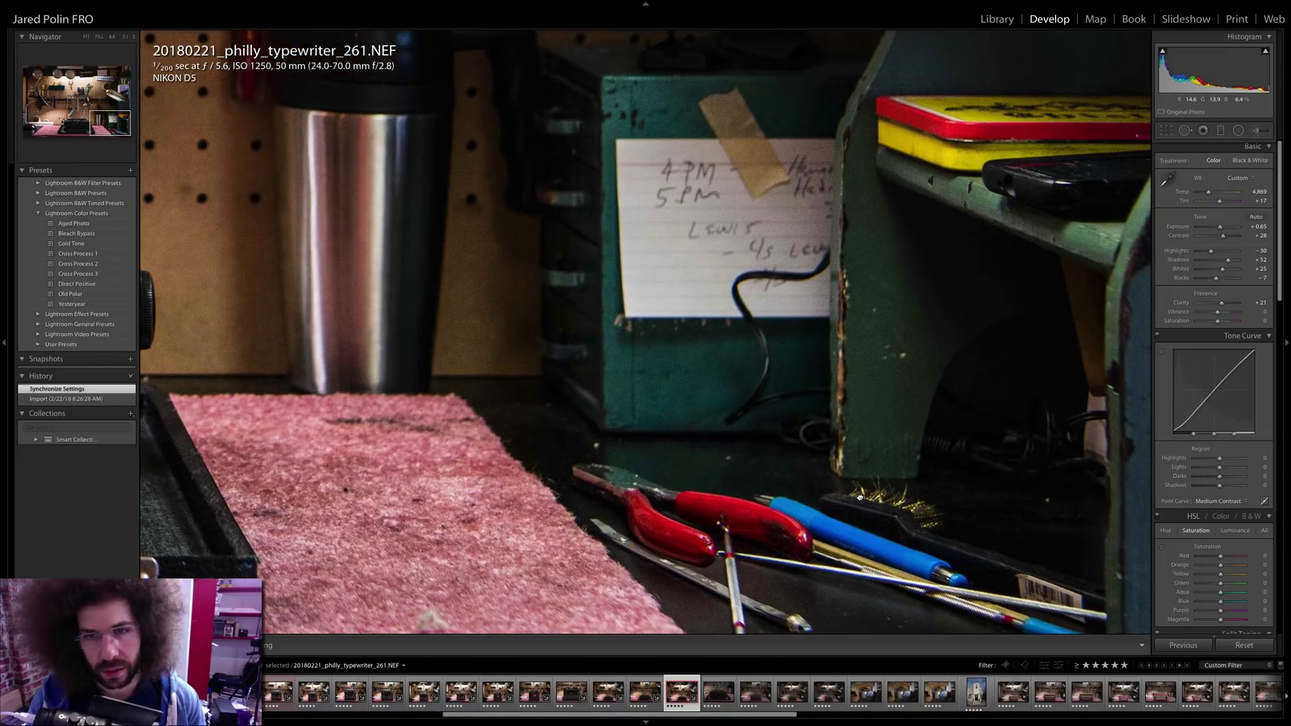
pyautogui.moveTo(941, 201); pyautogui.dragTo(740, 538)
pyautogui.moveTo(404, 336); pyautogui.dragTo(666, 336)
pyautogui.click(631, 358)
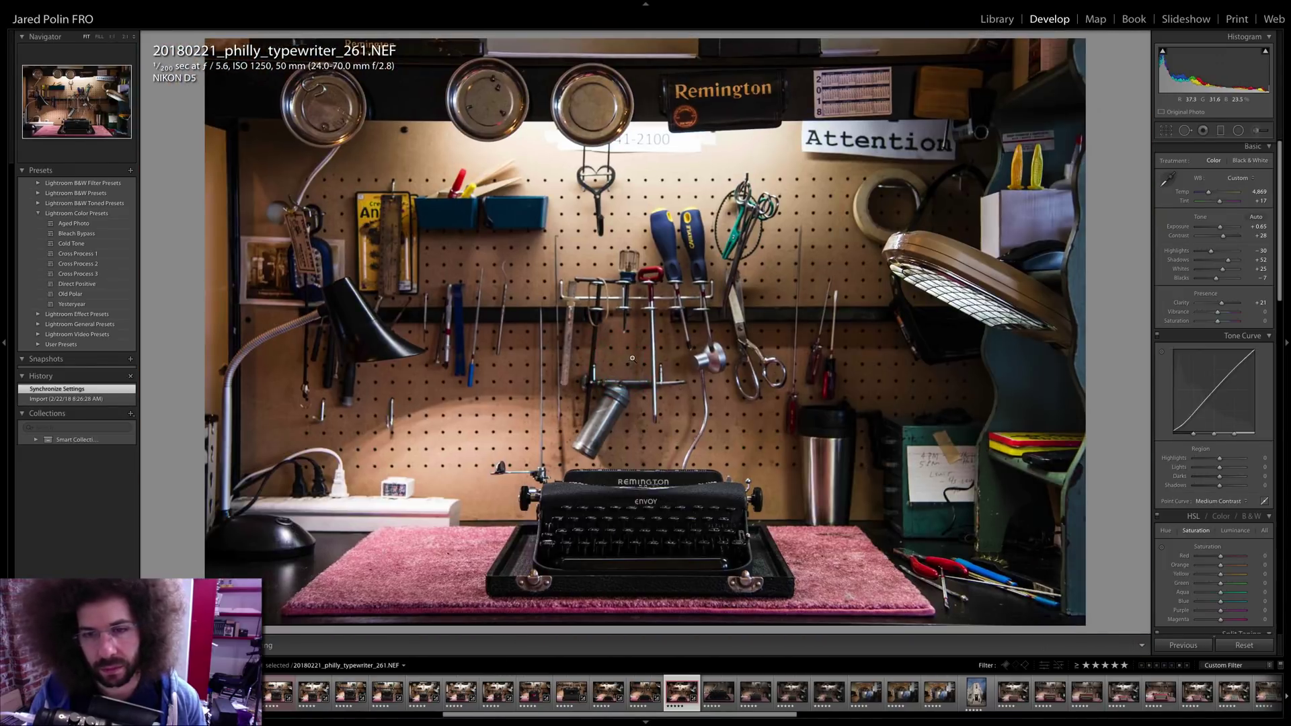
# - Synchronize photo 261's develop settings to photo 263, and raise photo 263's whites slightly
pyautogui.click(718, 691)
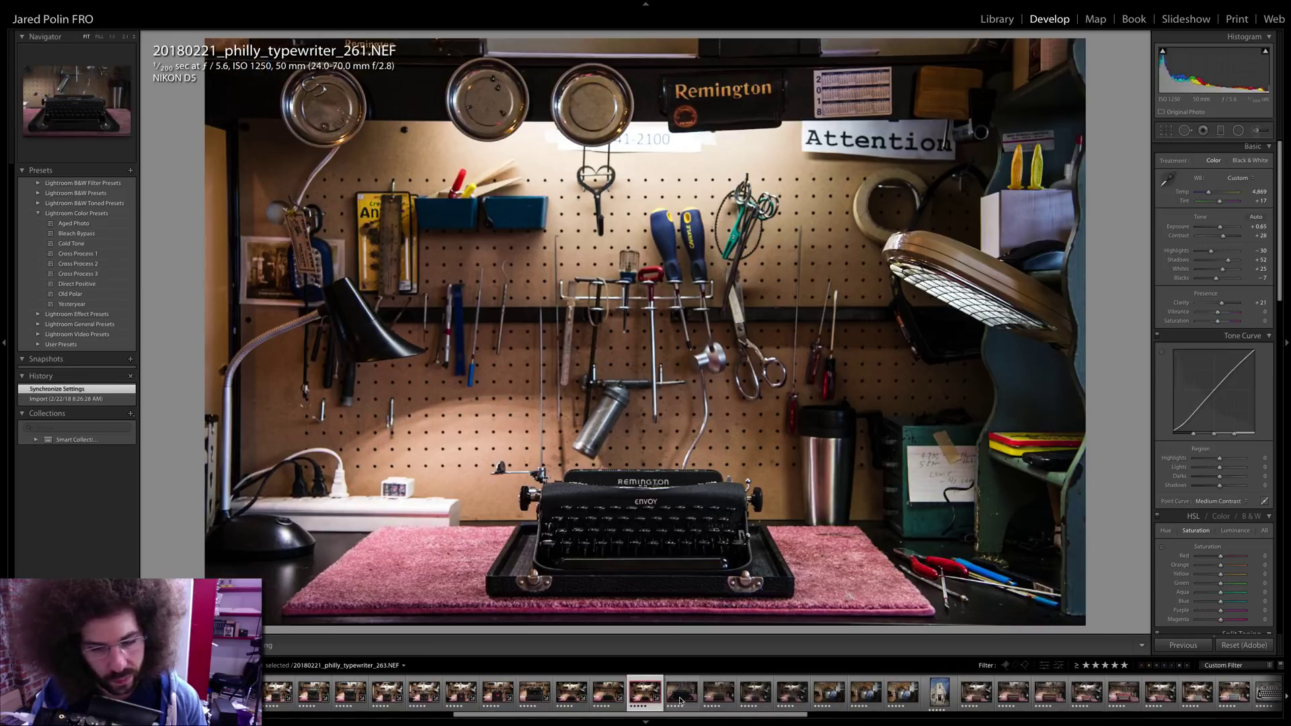
pyautogui.keyDown('super'); pyautogui.click(682, 691); pyautogui.keyUp('super')
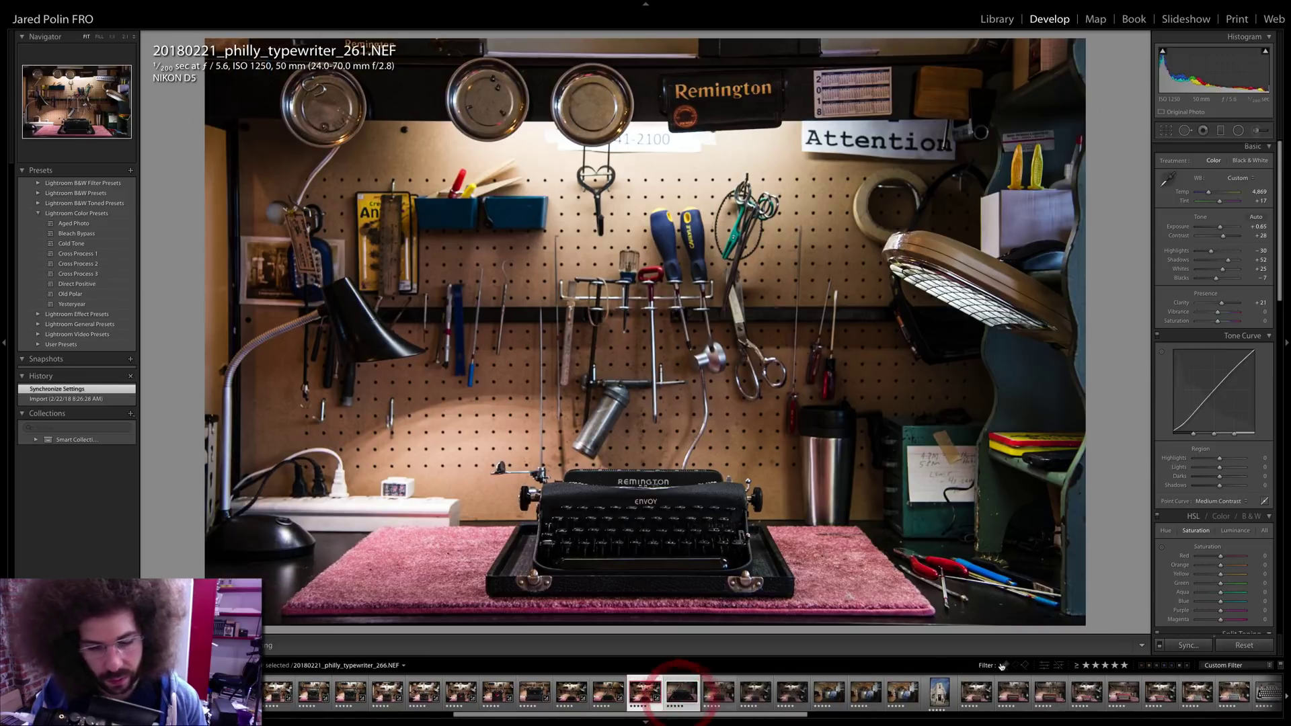
pyautogui.press('super+shift+s')
pyautogui.press('Return')
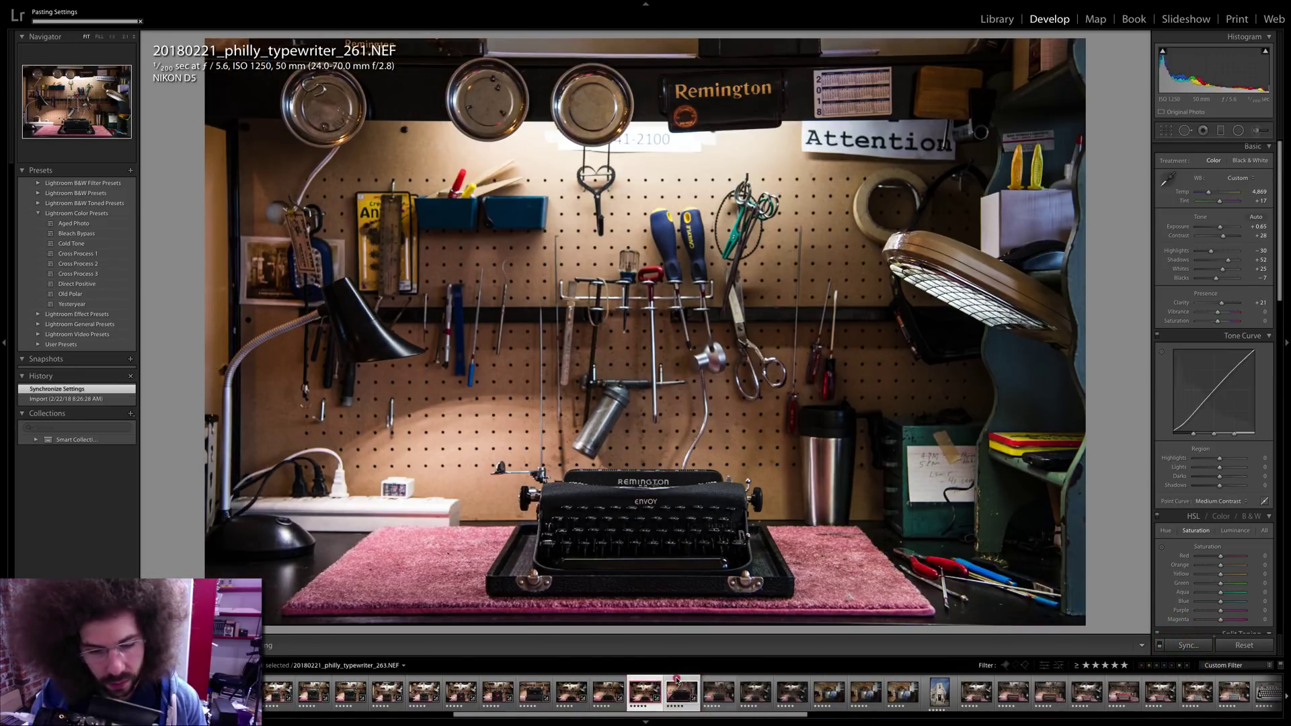
pyautogui.click(677, 689)
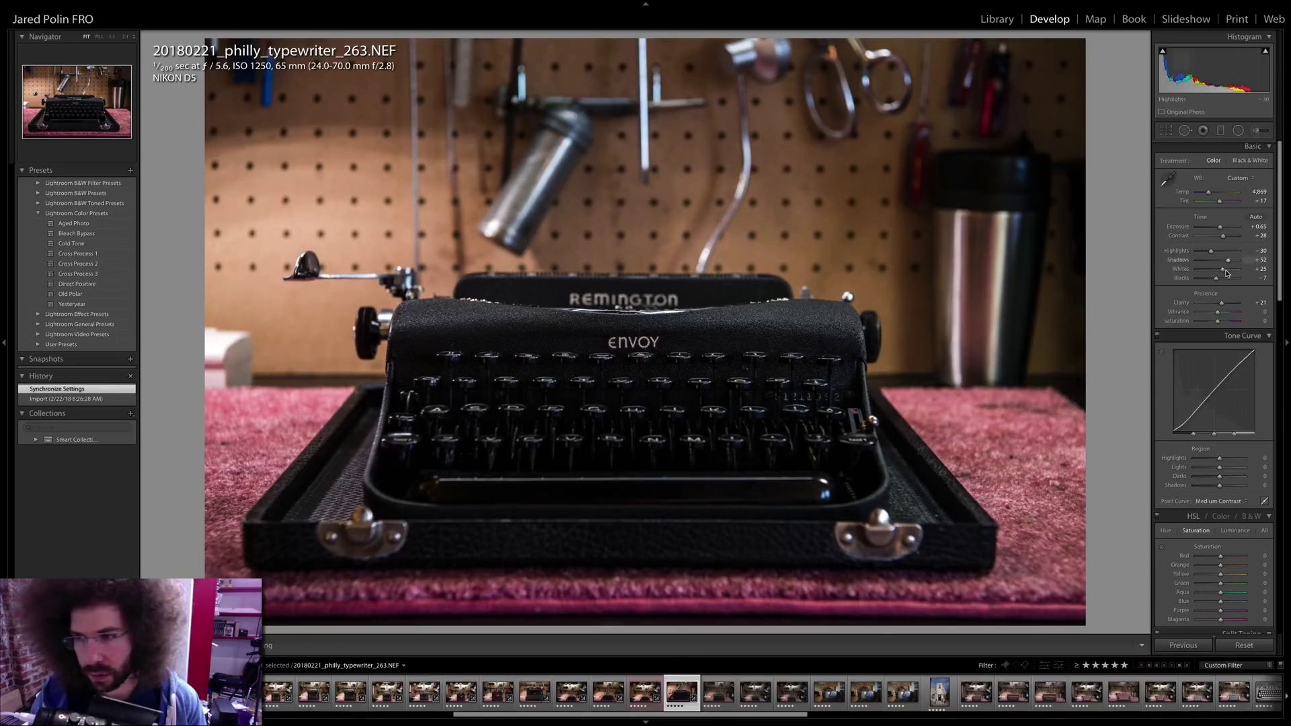
pyautogui.moveTo(1222, 269); pyautogui.dragTo(1225, 269)
# - Examine photo 264's Smith-Corona typewriter up close, checking the lettering and keys and comparing it with photo 263
pyautogui.press('Right')
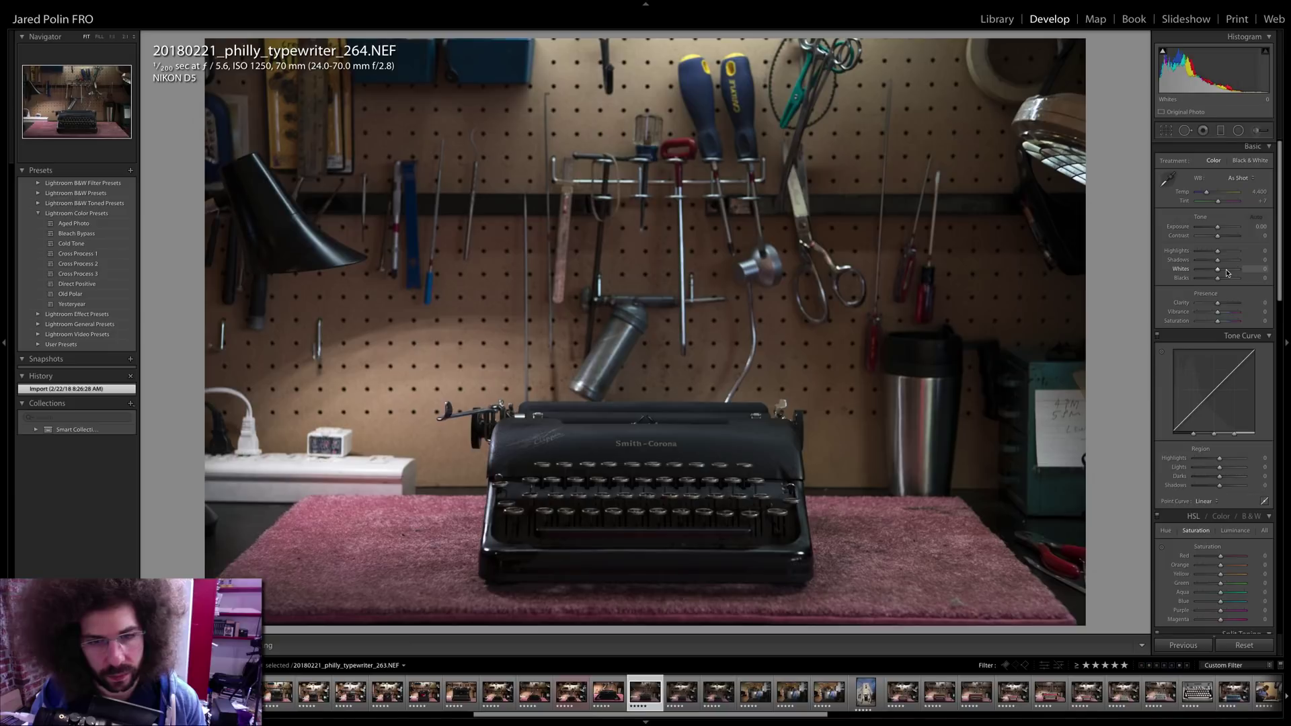
pyautogui.click(671, 447)
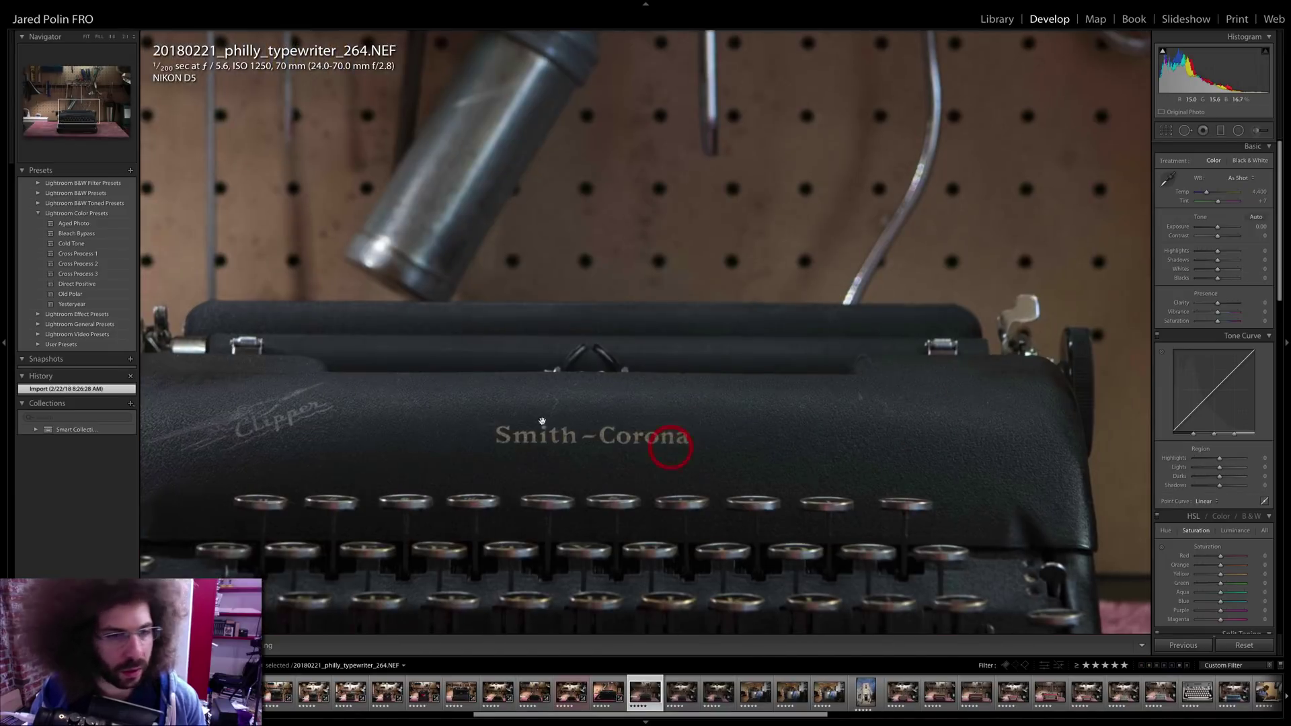
pyautogui.click(715, 423)
pyautogui.click(628, 509)
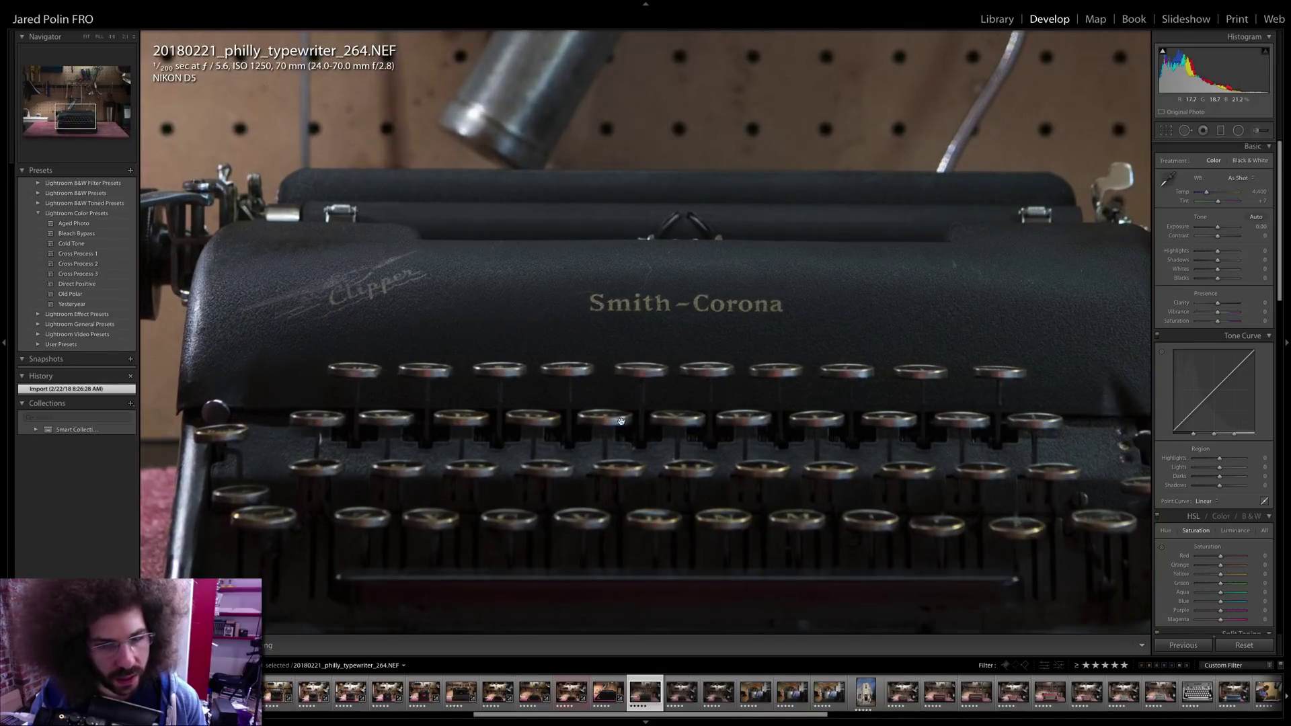
pyautogui.click(592, 344)
pyautogui.press('Left')
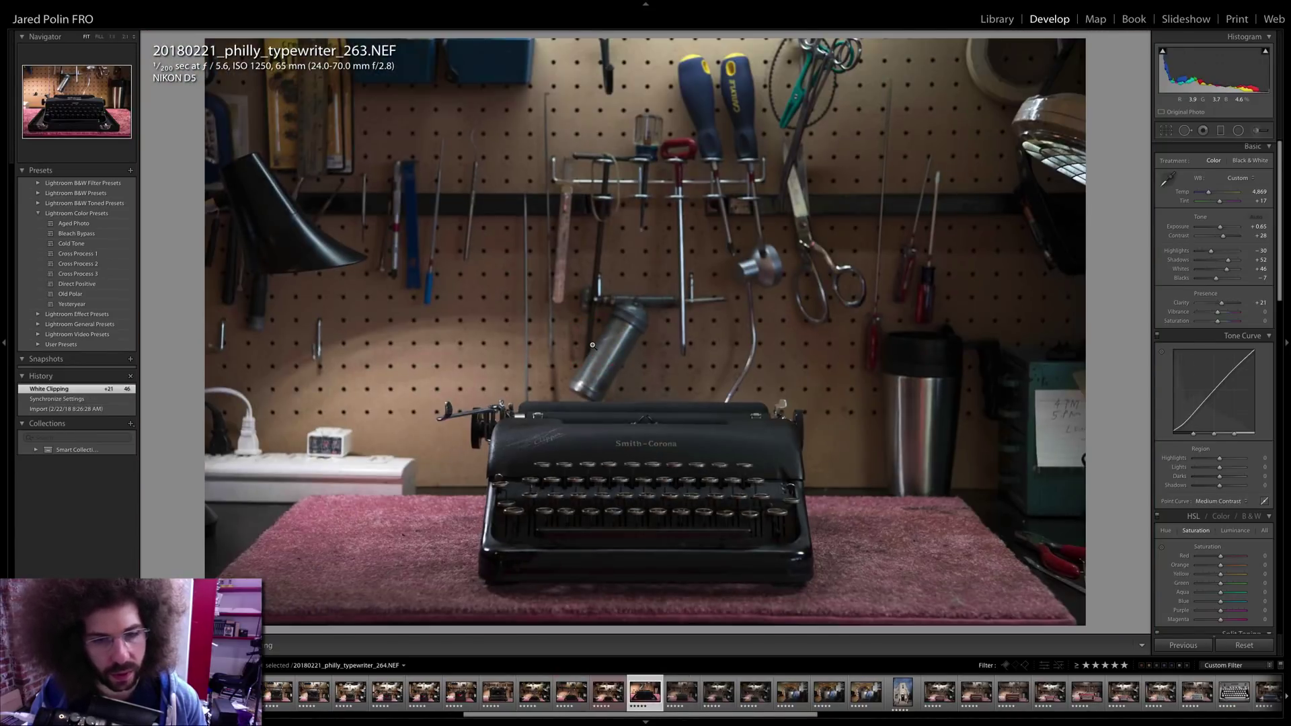
pyautogui.press('Right')
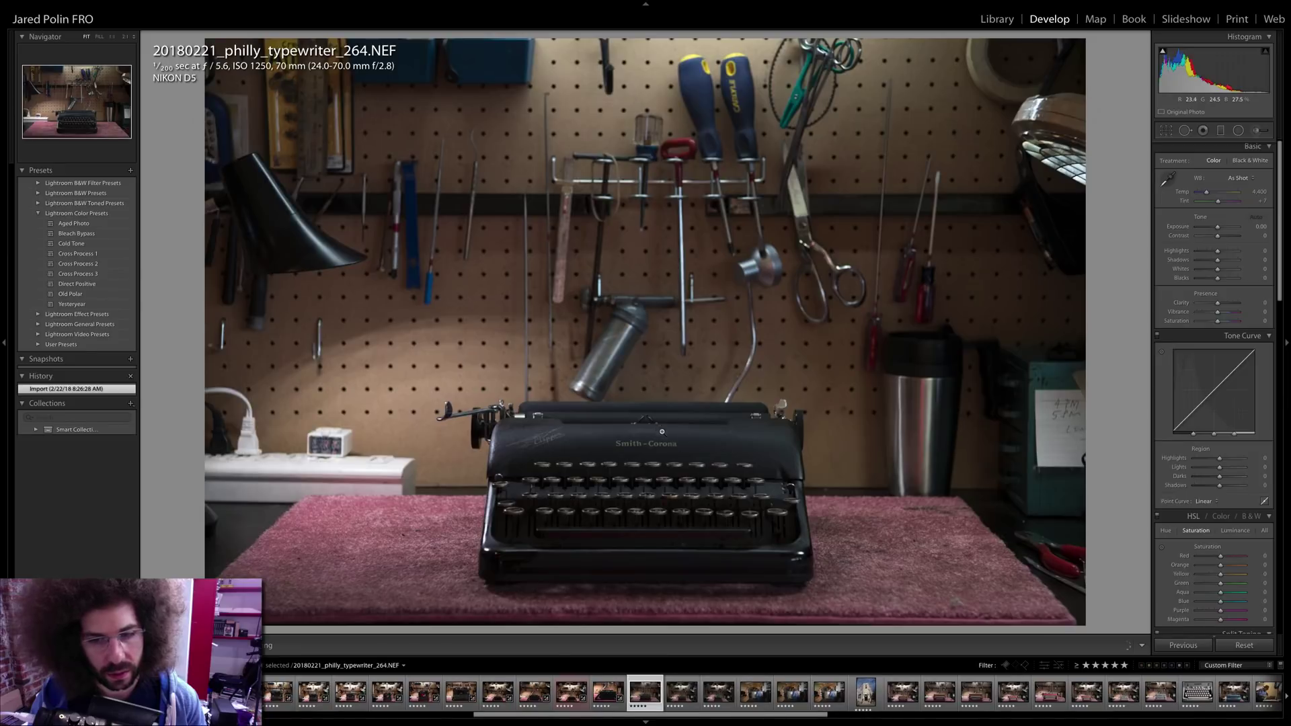
pyautogui.click(532, 433)
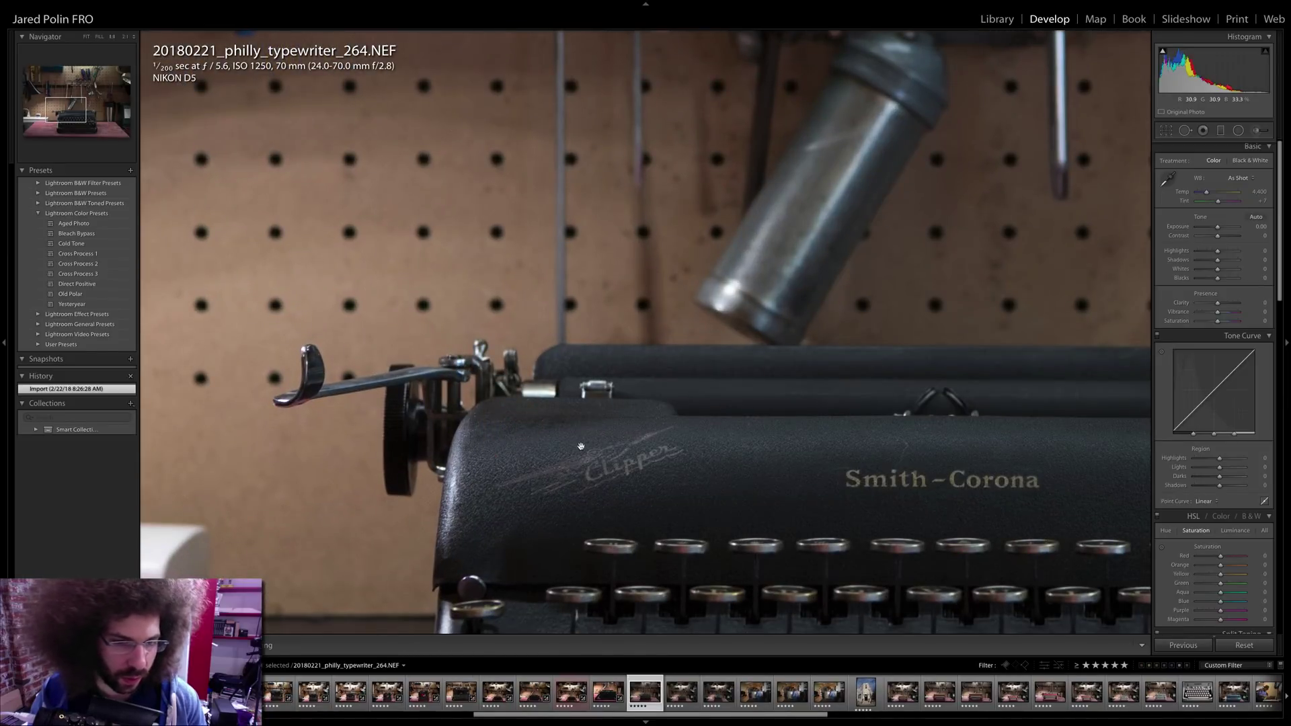
pyautogui.click(666, 442)
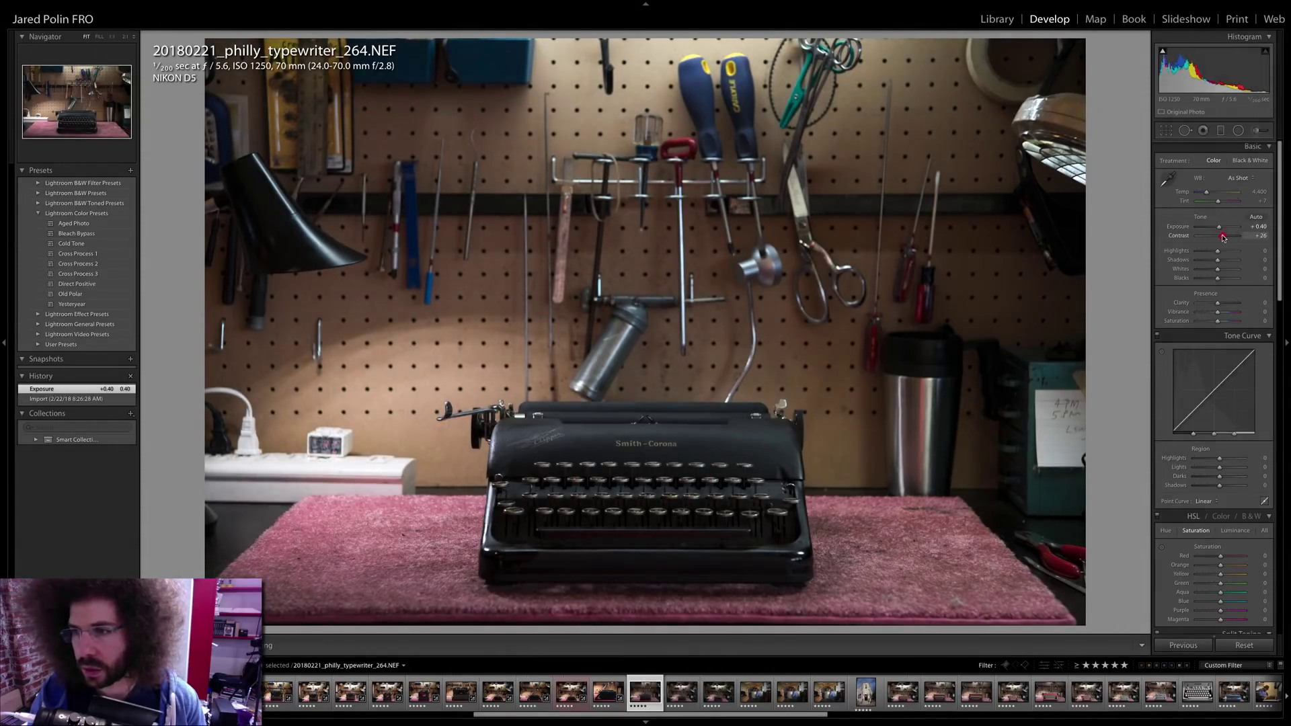
# - Set photo 264's exposure to +0.40, contrast to +27, clarity to +24 and shadows to +34, with a Medium Contrast point curve
pyautogui.moveTo(1218, 302); pyautogui.dragTo(1222, 302)
pyautogui.click(1207, 501)
pyautogui.click(1209, 506)
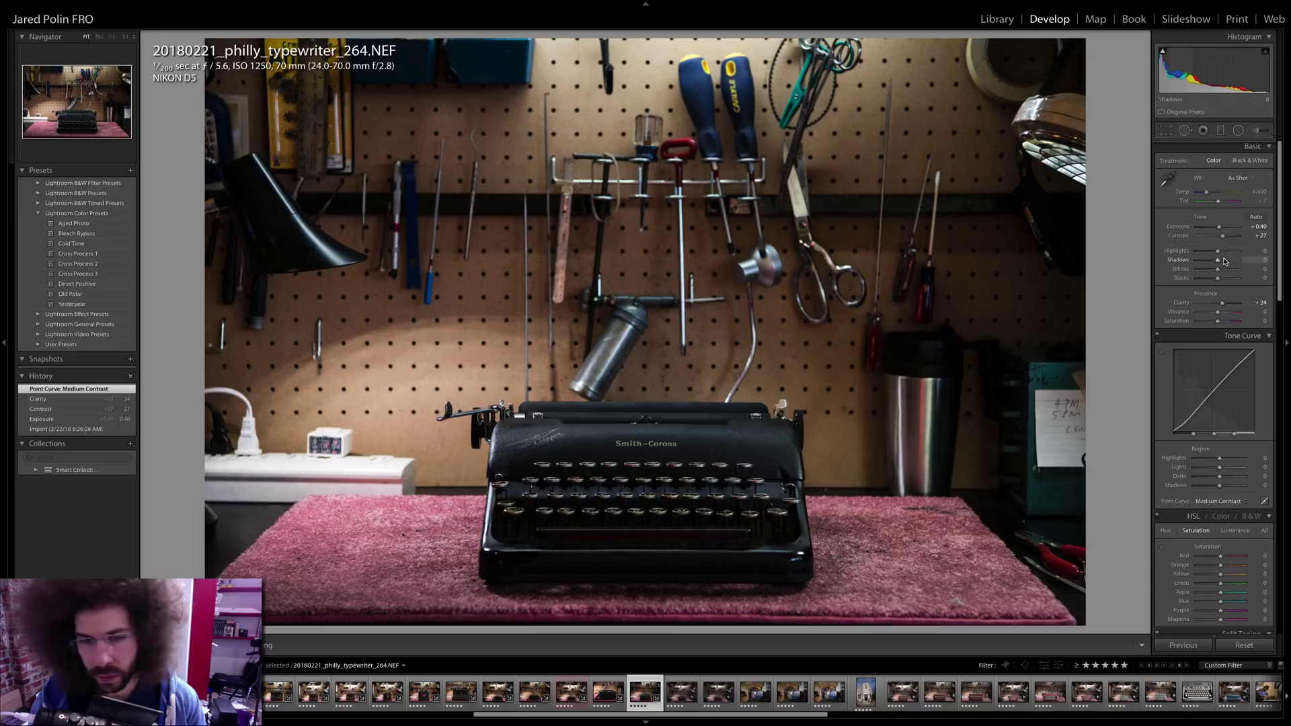
pyautogui.moveTo(1225, 261); pyautogui.dragTo(1224, 260)
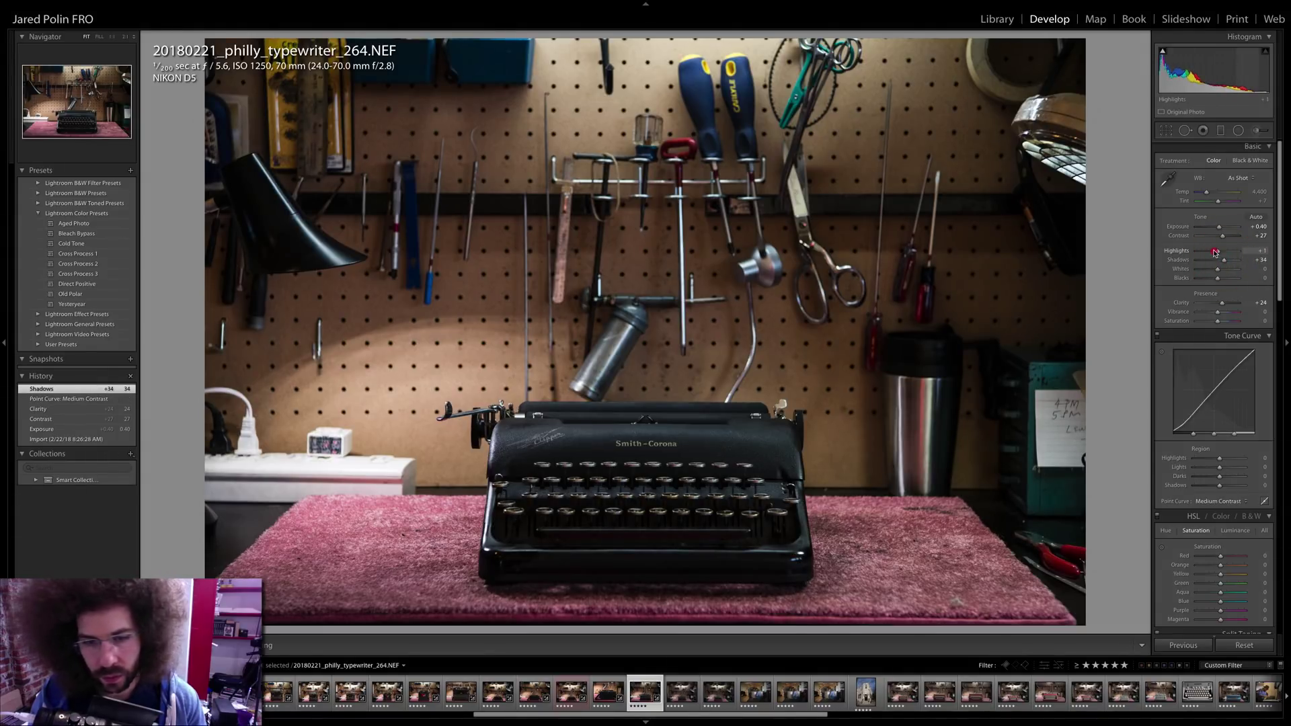
# - Synchronize photo 264's develop settings to photo 266, and check photo 266's typewriter up close
pyautogui.press('Right')
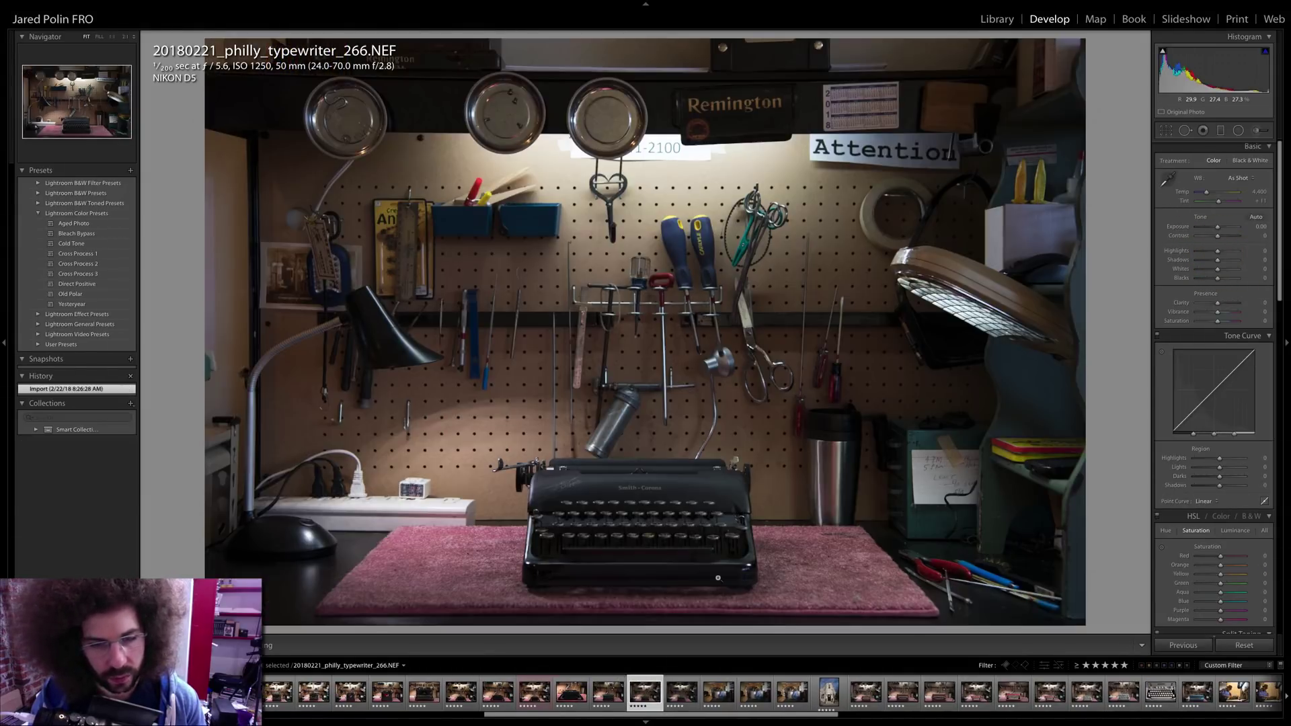
pyautogui.hotkey('shift', 'Left')
pyautogui.click(1166, 644)
pyautogui.press('Return')
pyautogui.click(682, 674)
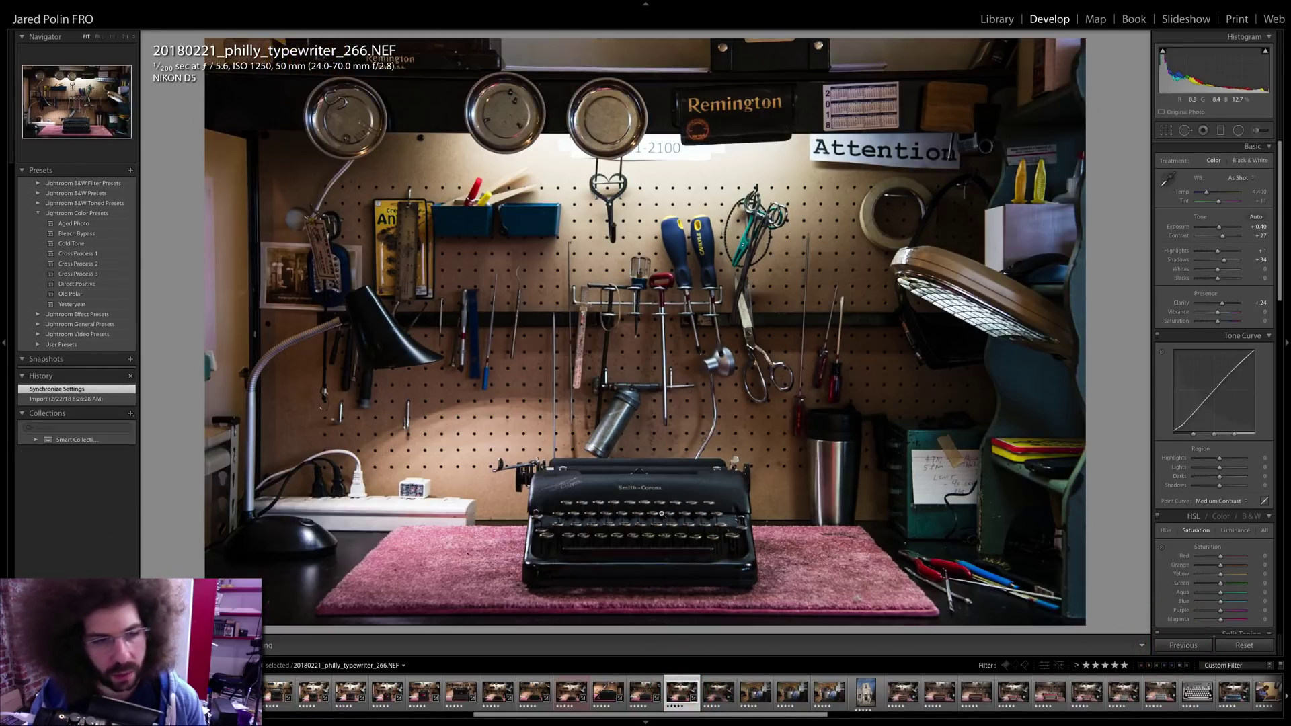
pyautogui.click(661, 514)
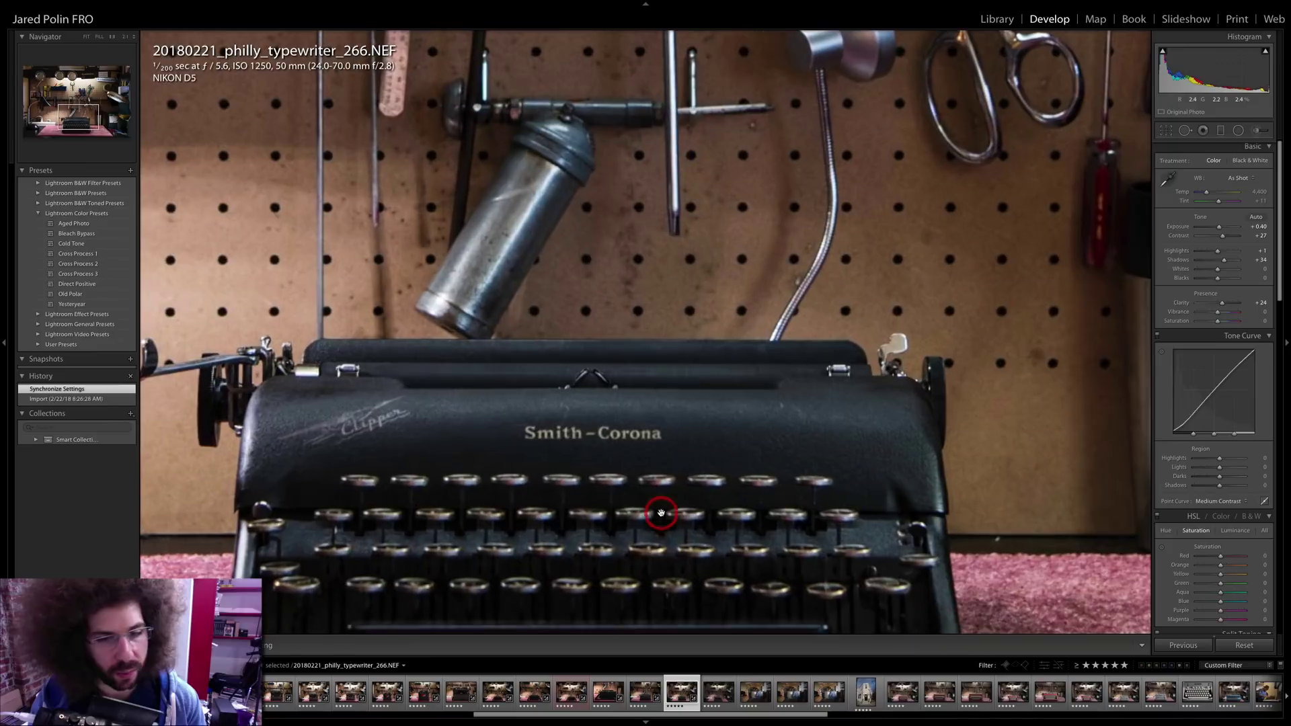
pyautogui.click(658, 513)
# - Synchronize photo 266's develop settings to photo 268, and open photo 268 on its own
pyautogui.keyDown('shift'); pyautogui.click(714, 699); pyautogui.keyUp('shift')
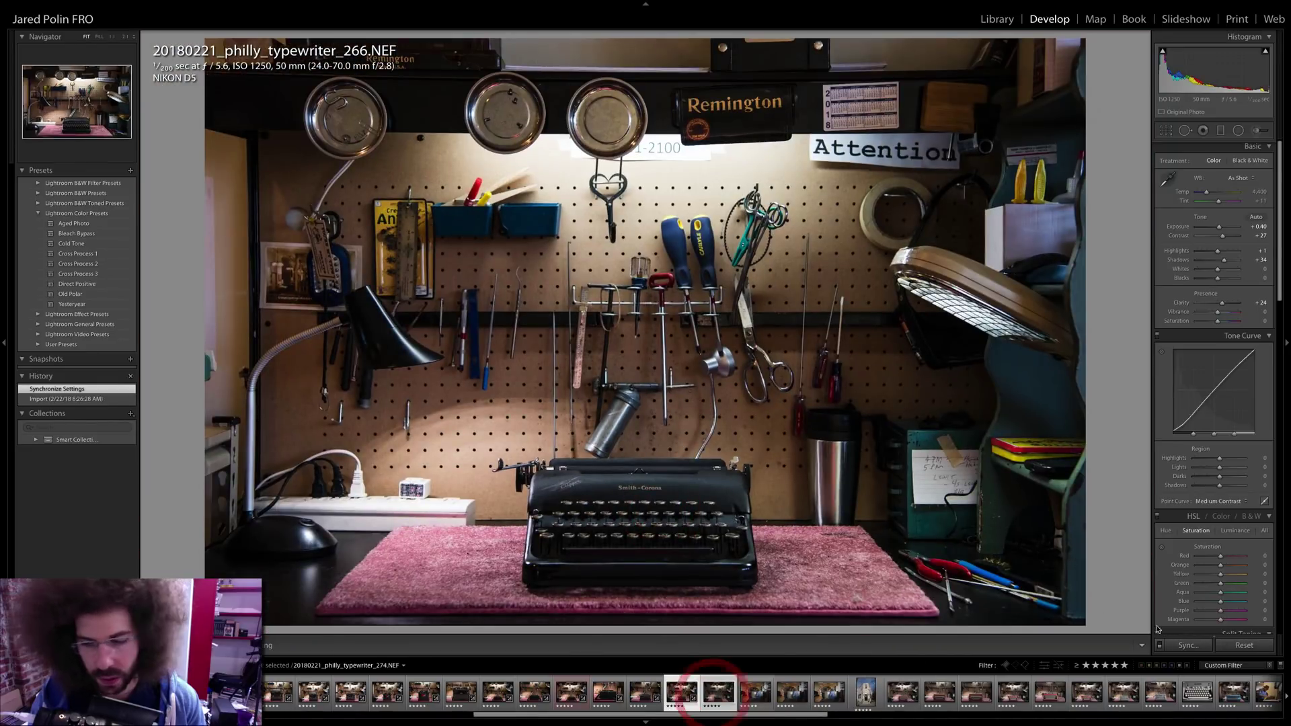
pyautogui.click(1187, 644)
pyautogui.press('Return')
pyautogui.click(717, 682)
pyautogui.scroll(-1, 716, 682)
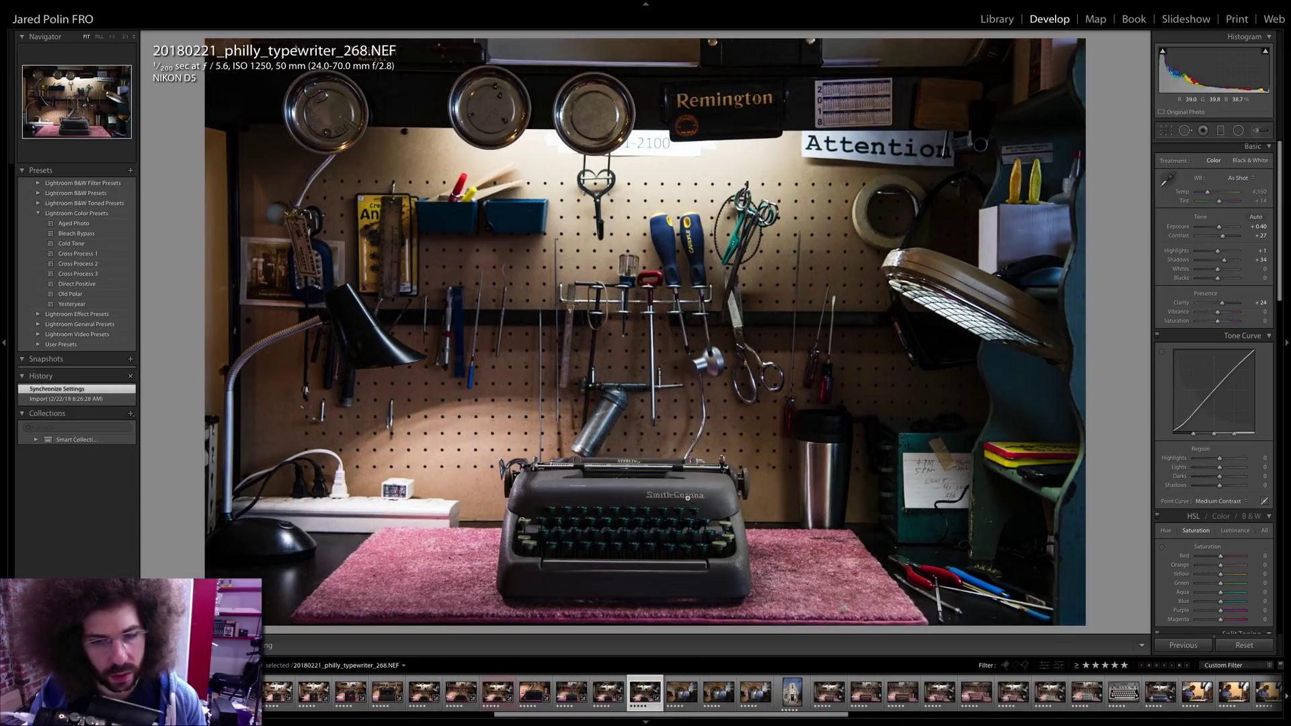
# - Inspect photo 268's typewriter up close, and set the photo's highlights to -1 and whites to +33
pyautogui.click(664, 496)
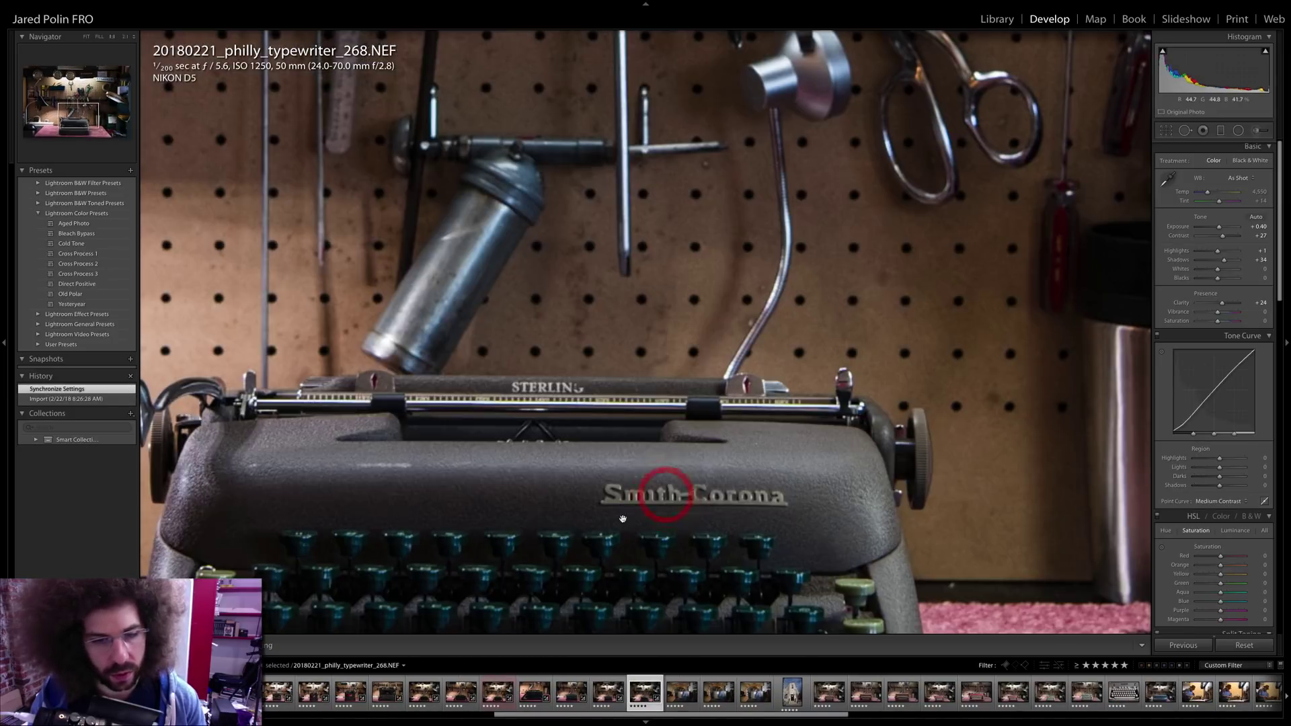
pyautogui.moveTo(664, 495); pyautogui.dragTo(601, 363)
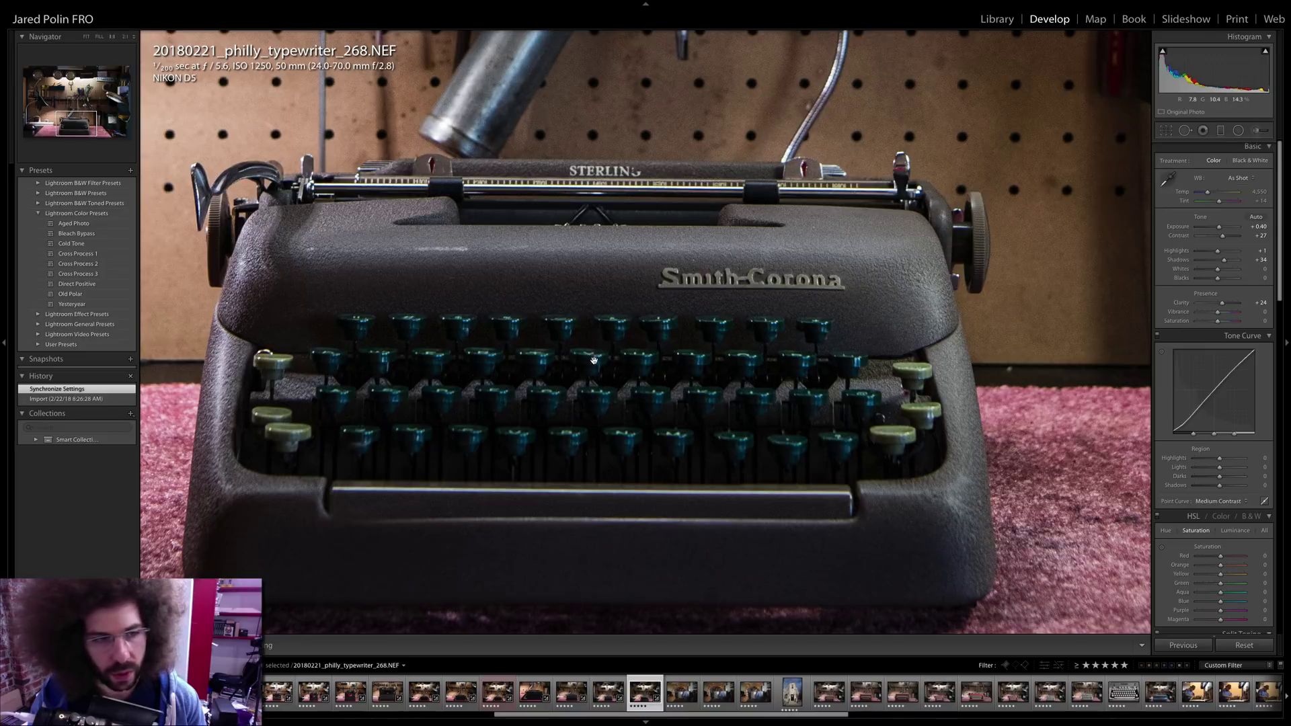
pyautogui.click(594, 361)
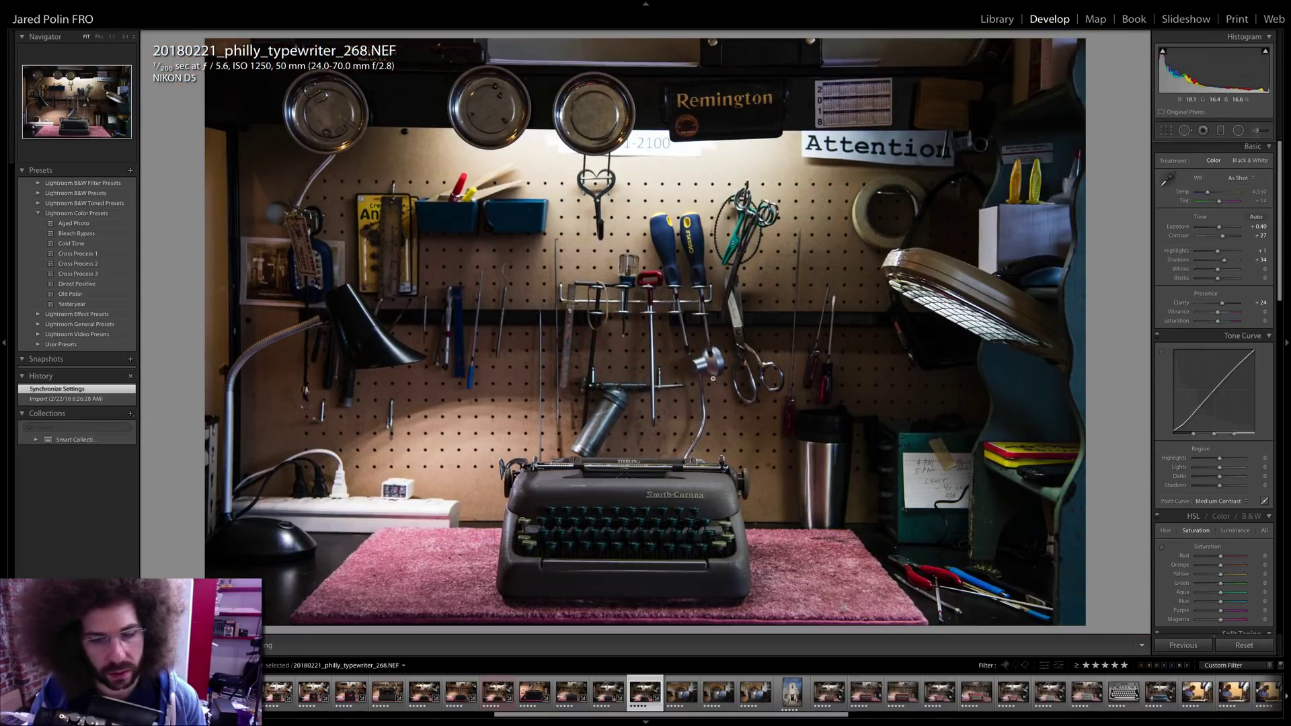
pyautogui.moveTo(1222, 253); pyautogui.dragTo(1224, 269)
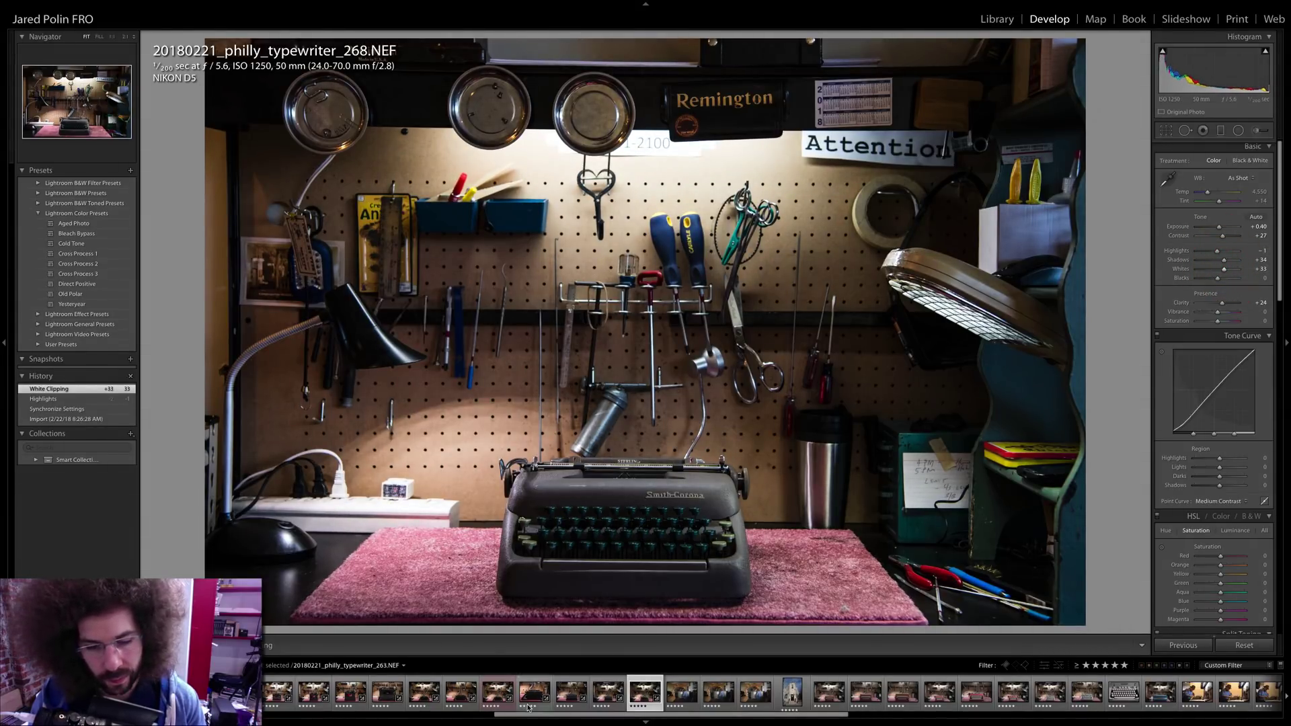
# - Raise photo 274's exposure slightly, and set its contrast to +32, highlights to -26, shadows to +37 and clarity to +26
pyautogui.click(671, 701)
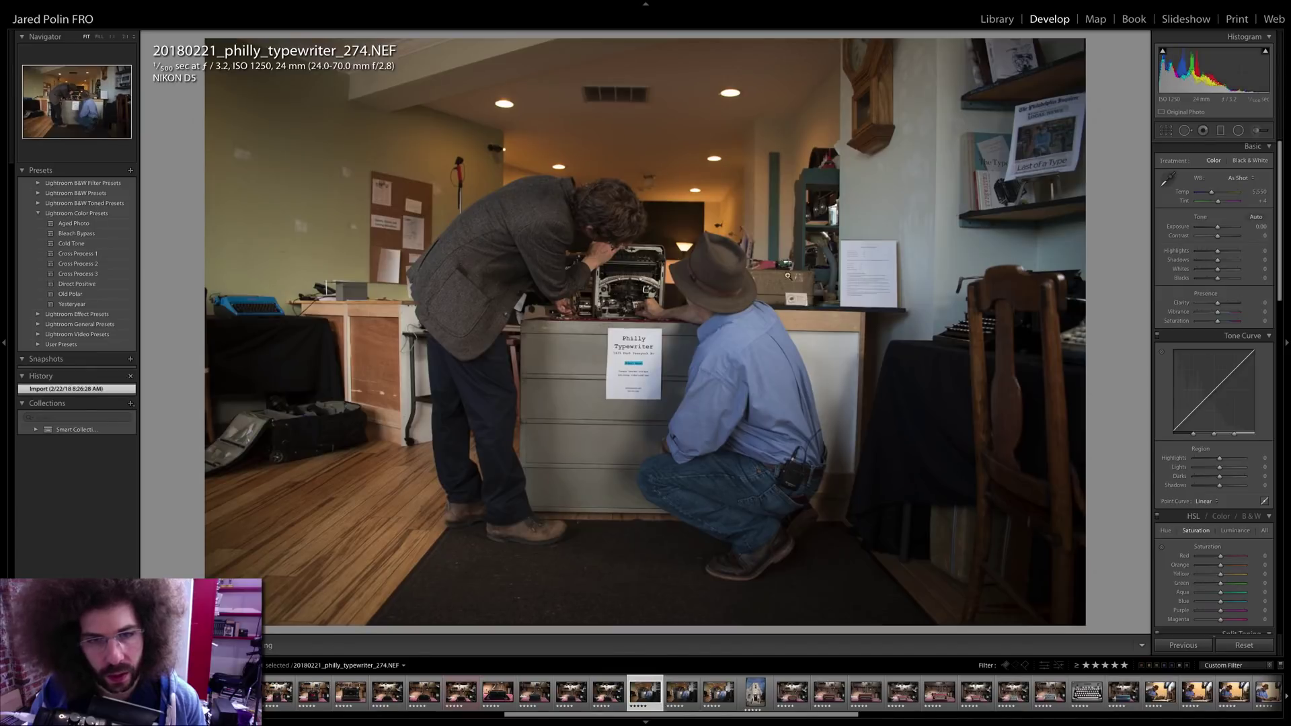
pyautogui.click(658, 275)
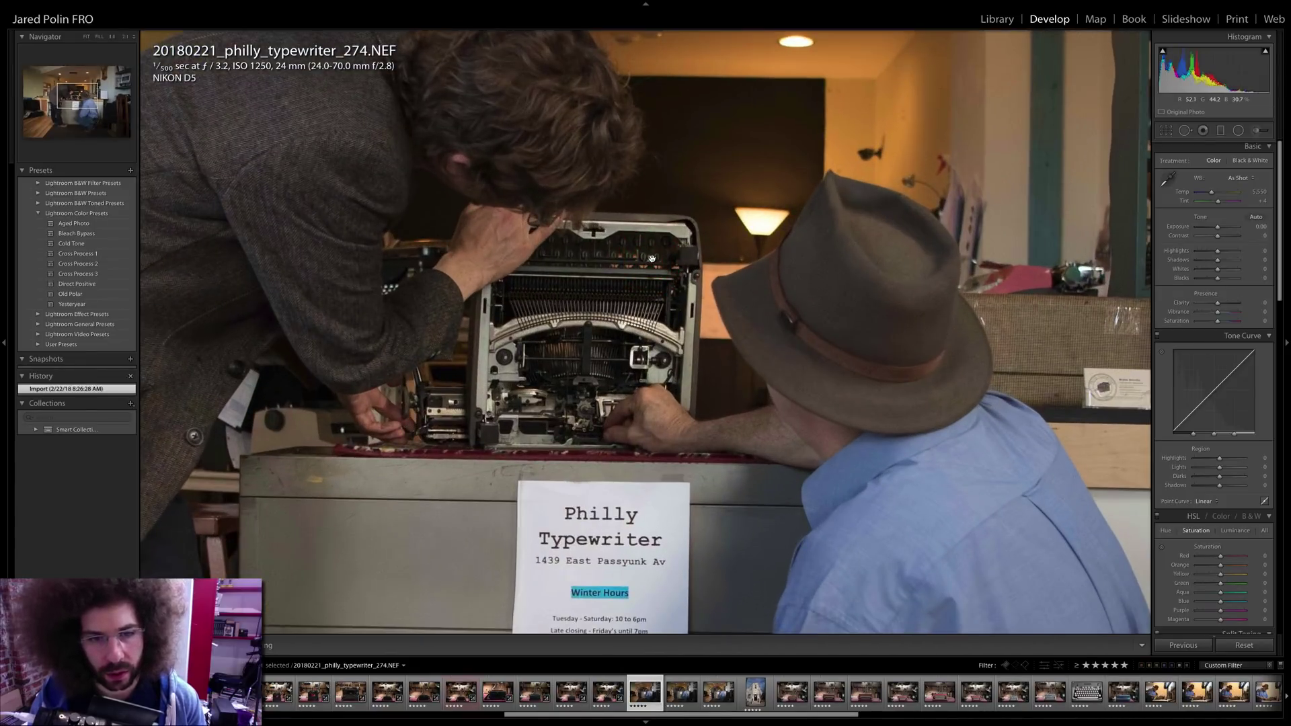
pyautogui.click(651, 258)
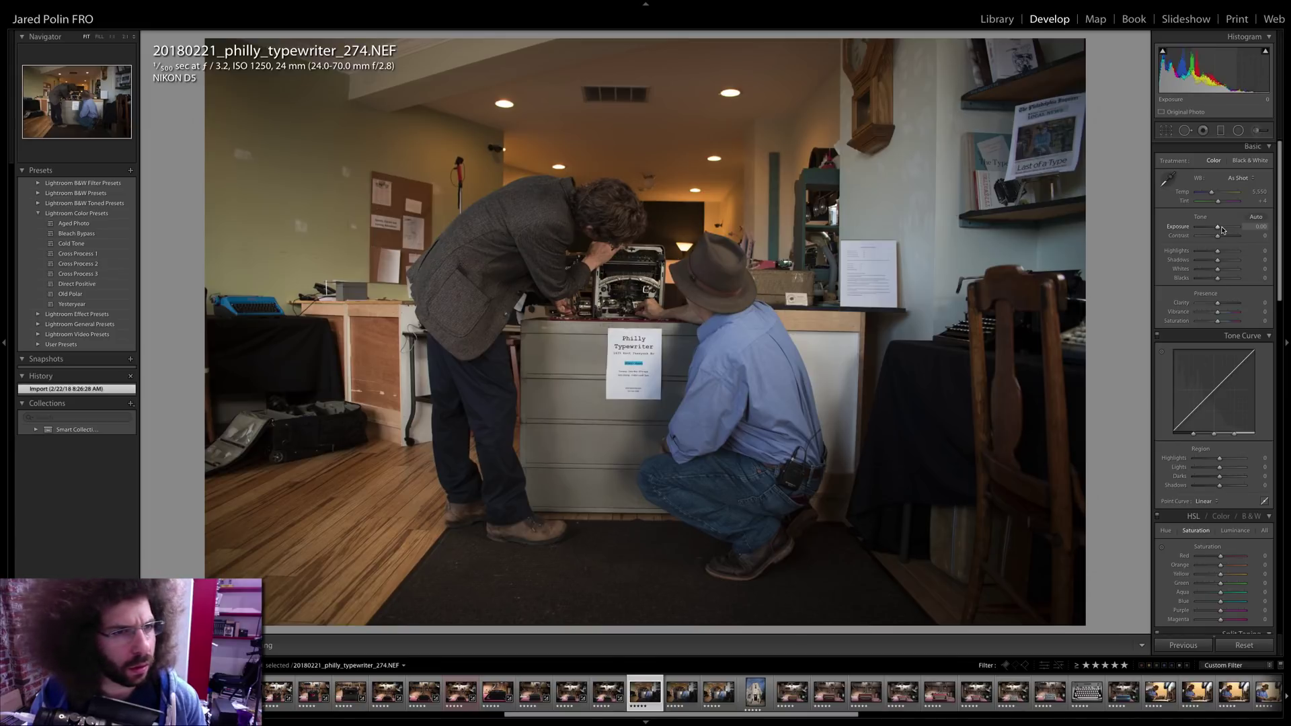
pyautogui.moveTo(1222, 230)
pyautogui.mouseDown()
pyautogui.moveTo(1225, 260)
pyautogui.moveTo(1212, 250)
pyautogui.mouseUp()
pyautogui.click(1224, 235)
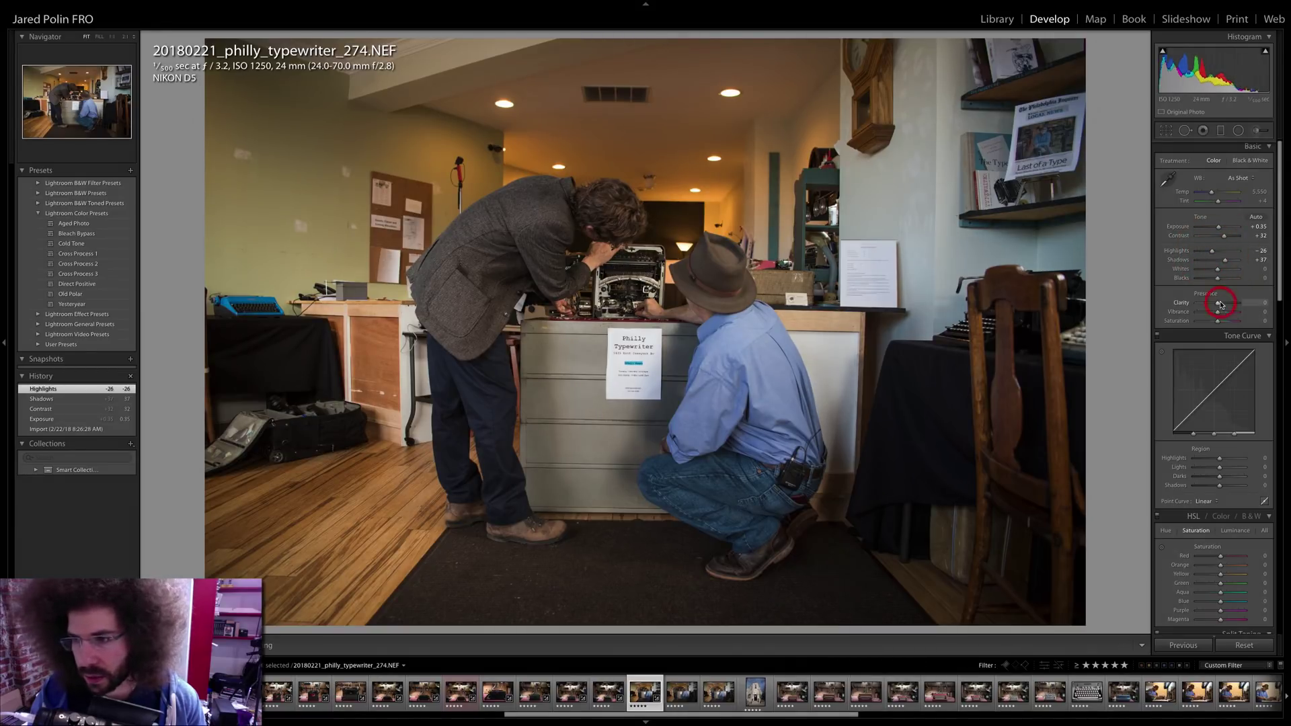
pyautogui.moveTo(1220, 303); pyautogui.dragTo(1225, 304)
# - Cool photo 274's white balance to a temperature of about 4,808 with tint +6, leaving the point curve Linear
pyautogui.click(1202, 503)
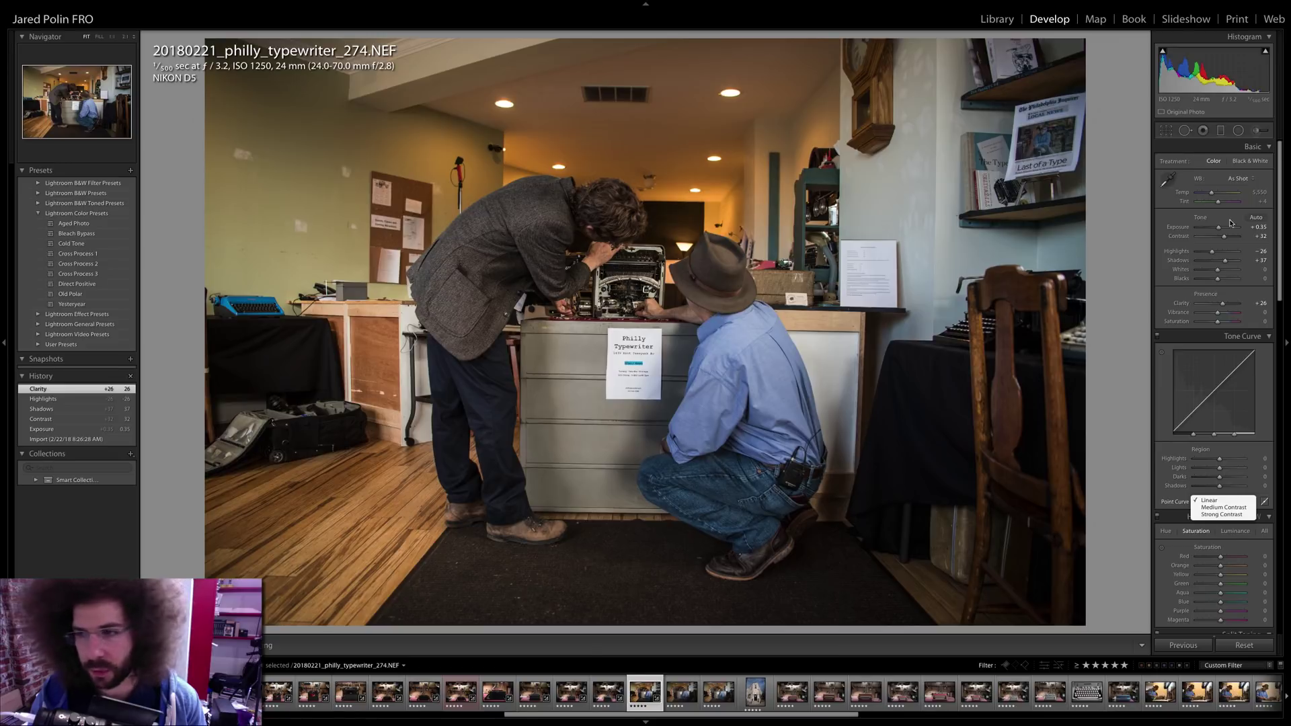
pyautogui.click(1214, 281)
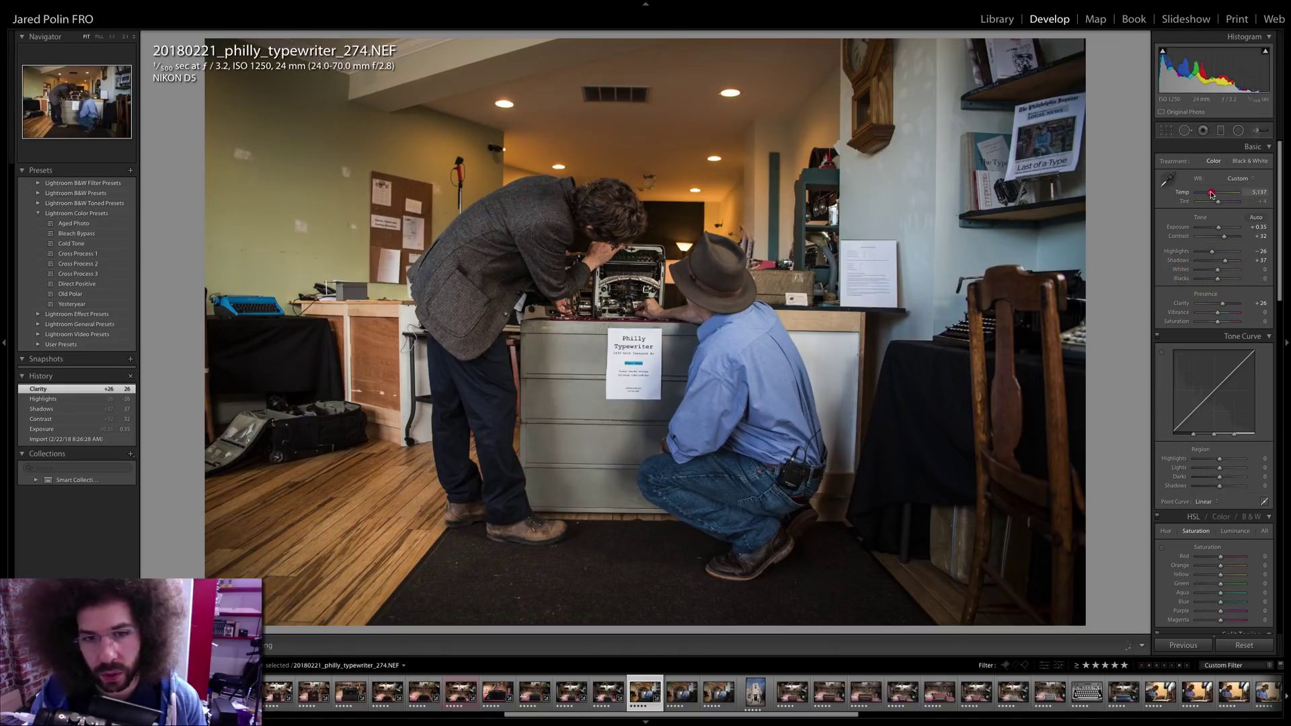
pyautogui.moveTo(1212, 195)
pyautogui.mouseDown()
pyautogui.moveTo(1218, 204)
pyautogui.moveTo(1208, 195)
pyautogui.mouseUp()
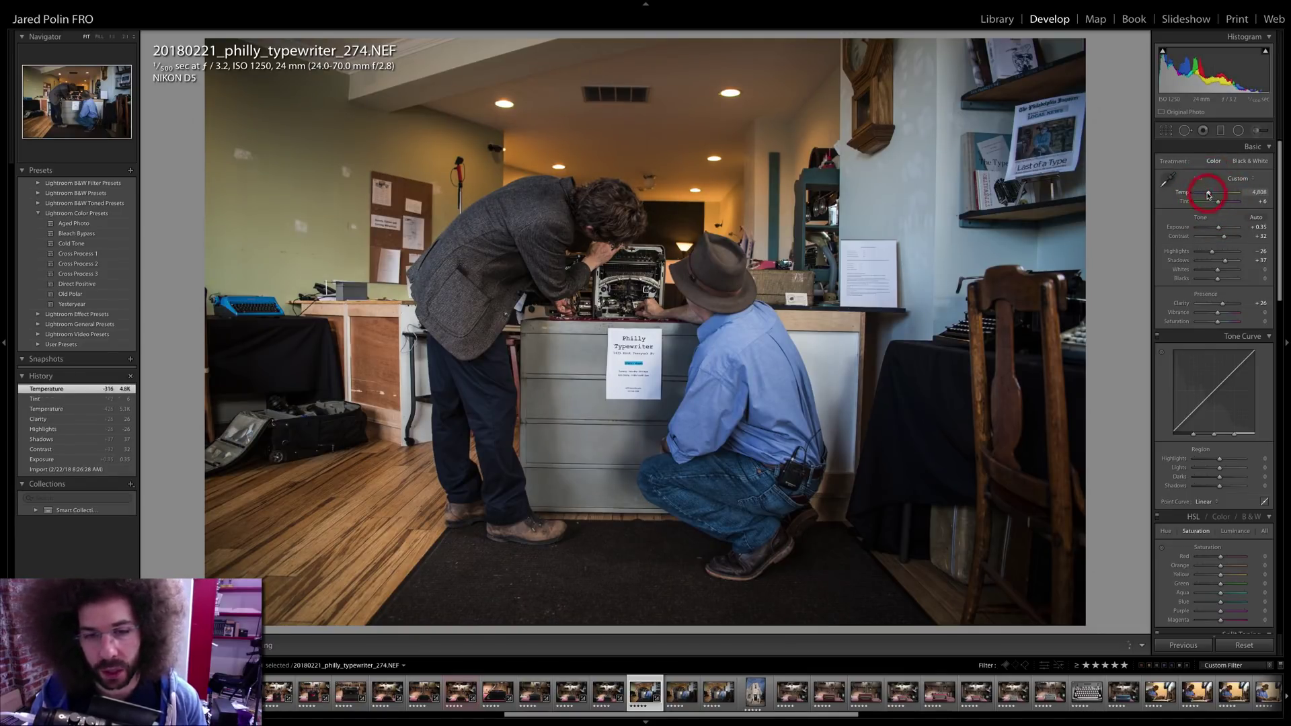
# - Try the Black & White treatment on photo 274, and return it to color
pyautogui.click(1240, 163)
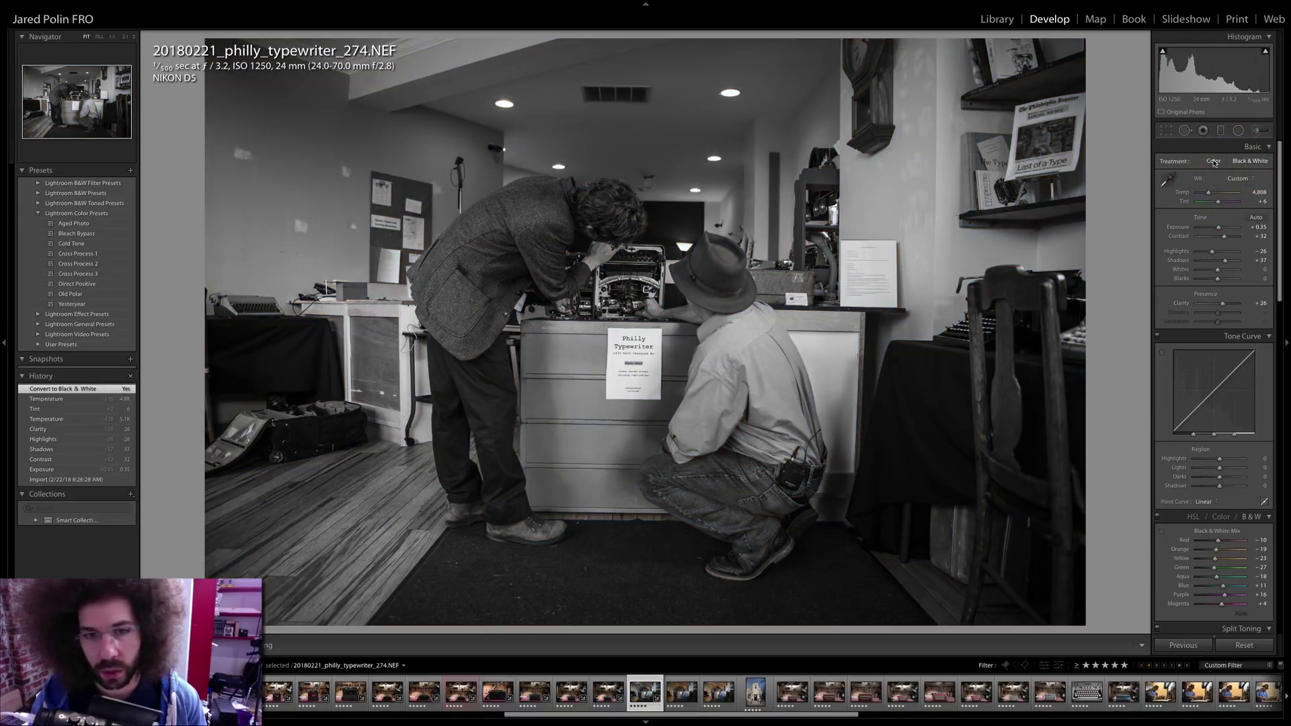
pyautogui.click(1213, 163)
# - Examine photo 274's typewriter and the open camera bag on the floor up close, and compare the shot with photo 275
pyautogui.click(651, 274)
pyautogui.click(656, 279)
pyautogui.click(366, 353)
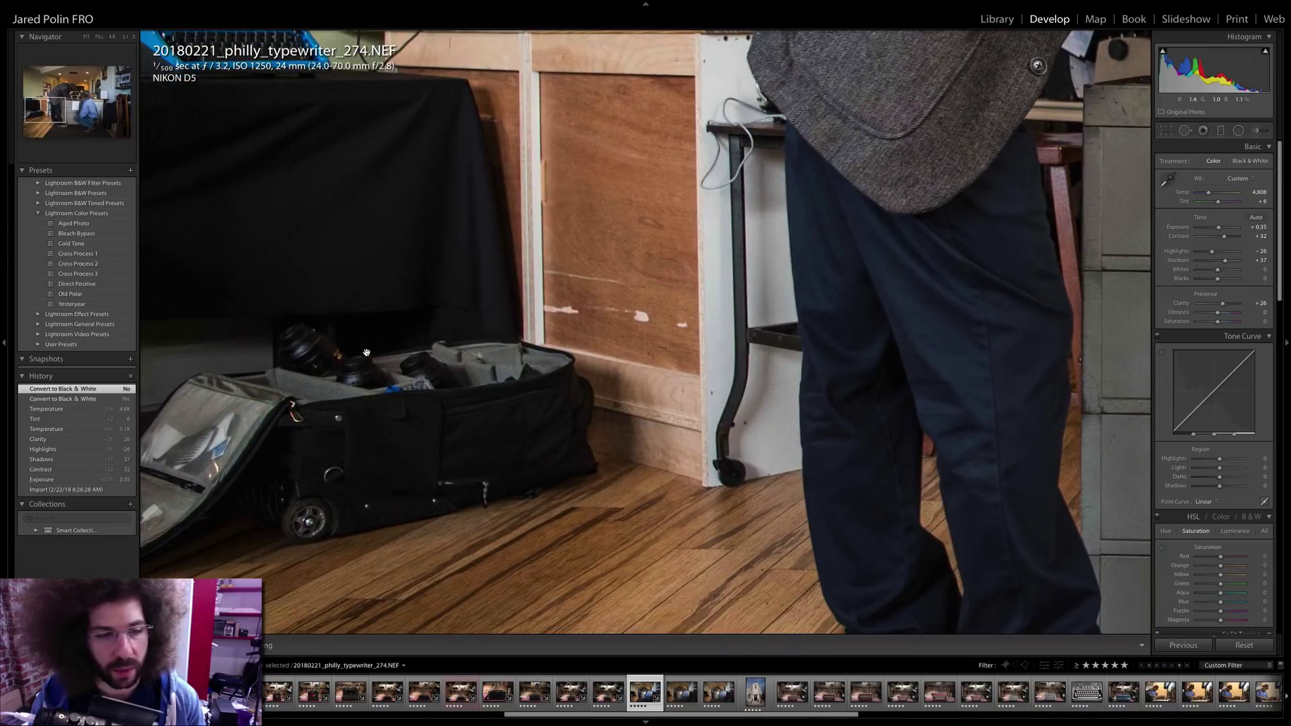
pyautogui.click(406, 355)
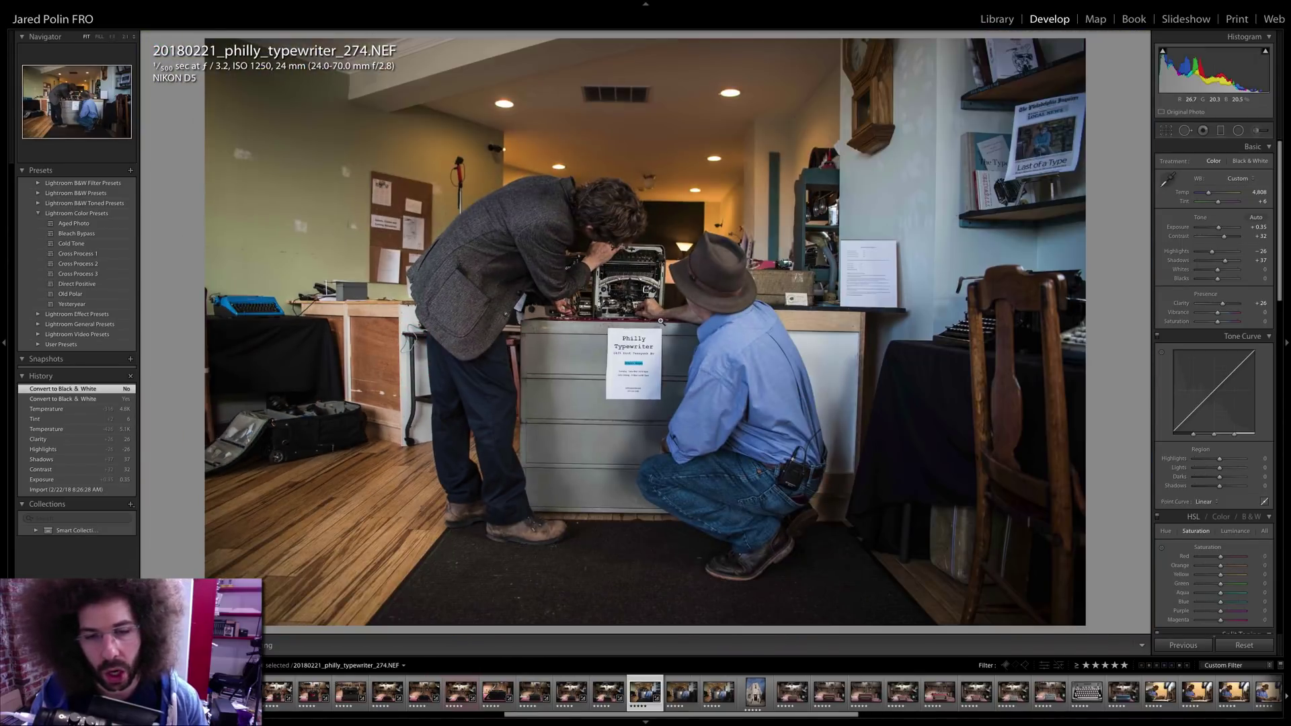
pyautogui.press('Right')
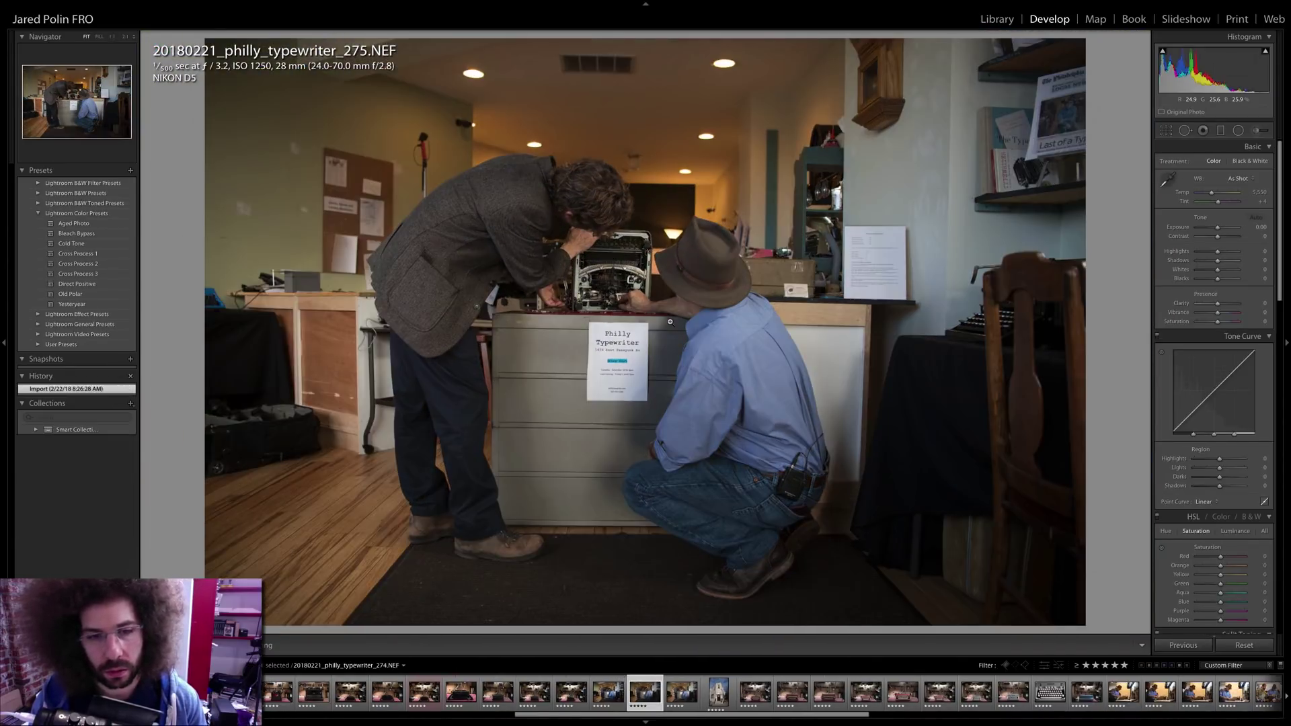
pyautogui.press('Left')
pyautogui.press('Left')
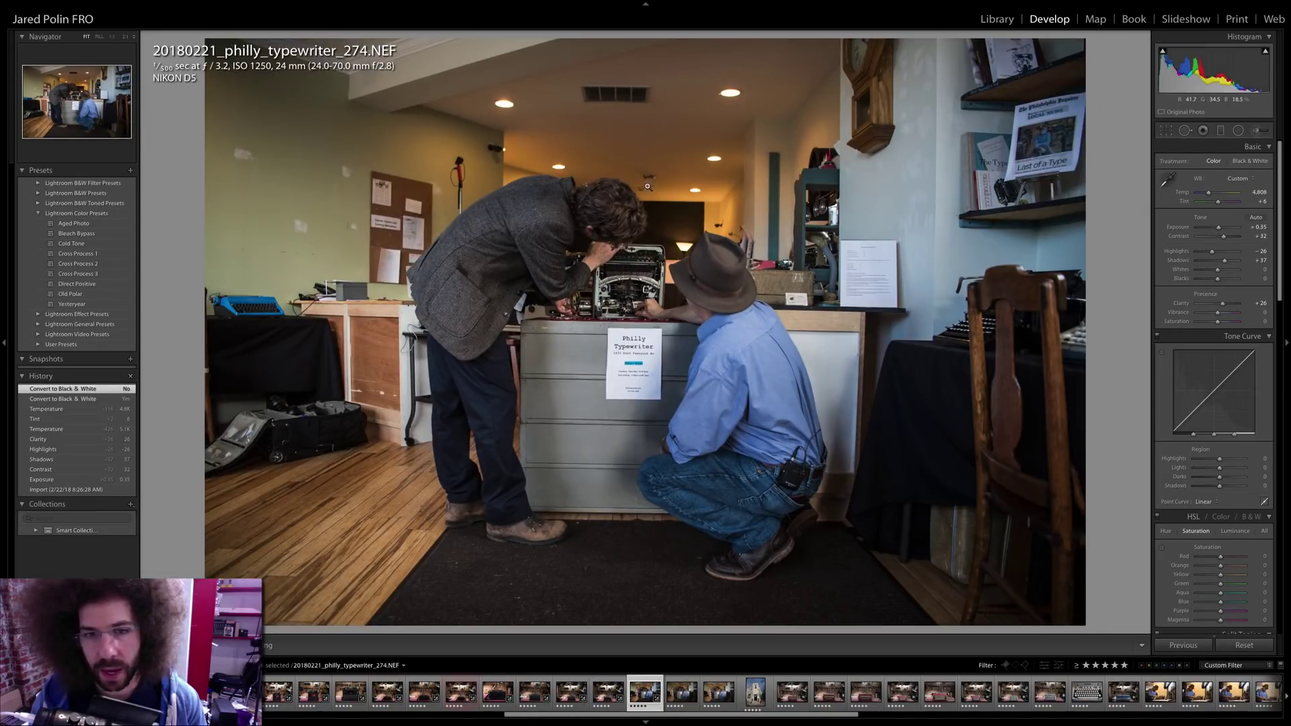
# - Synchronize photo 274's develop settings to photos 275 and 279, and review both photos, including photo 275's bookshelf up close
pyautogui.keyDown('shift'); pyautogui.click(718, 691); pyautogui.keyUp('shift')
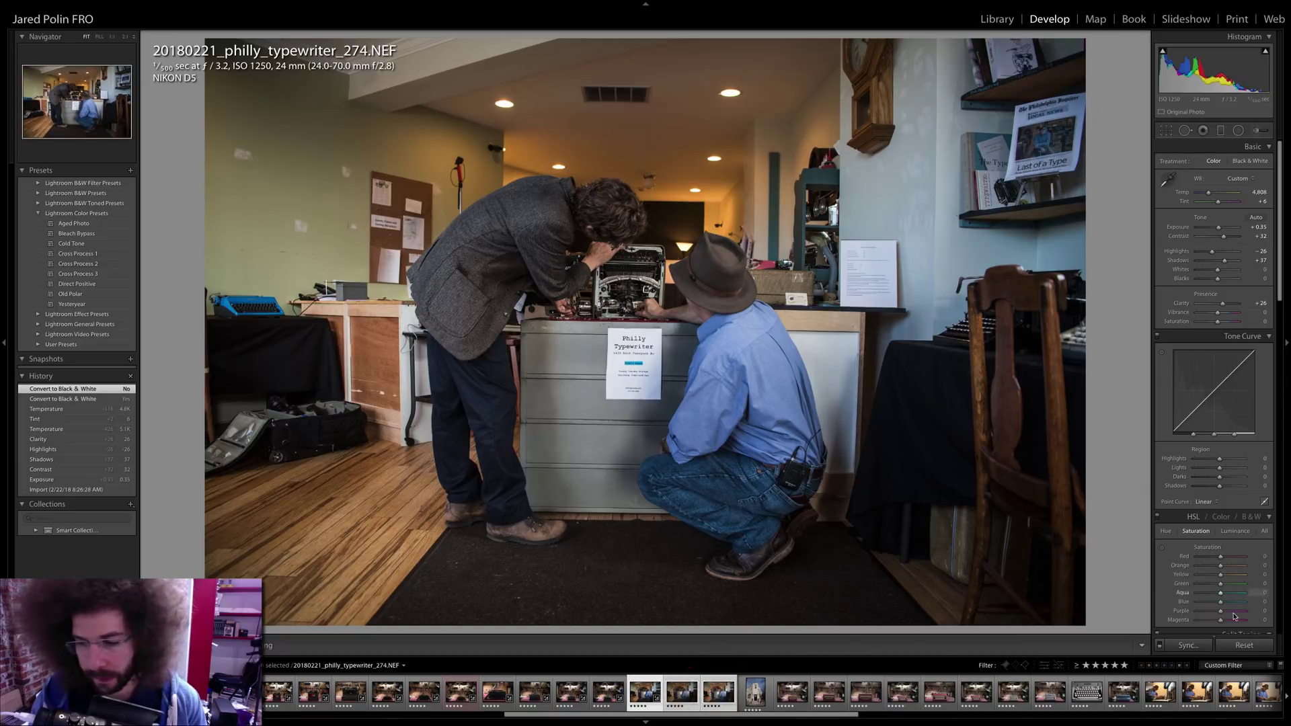
pyautogui.hotkey('ctrl', 'shift', 'v')
pyautogui.click(673, 680)
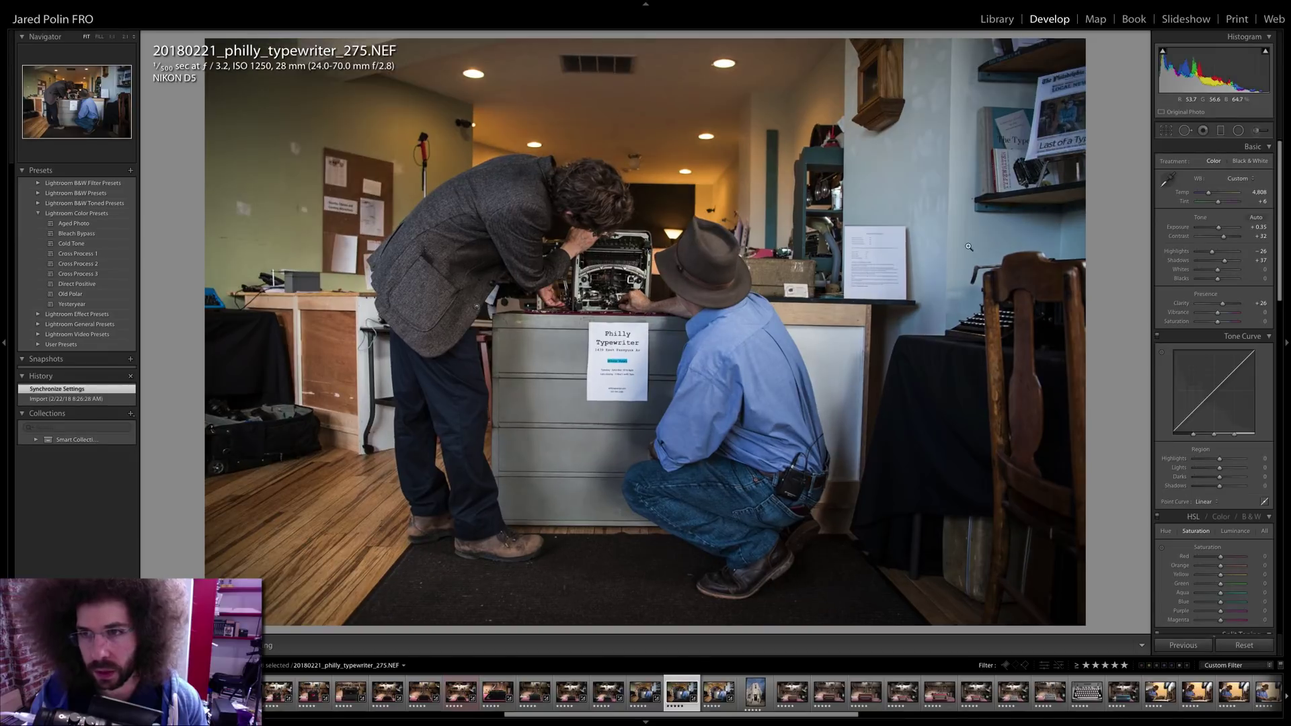
pyautogui.click(1034, 48)
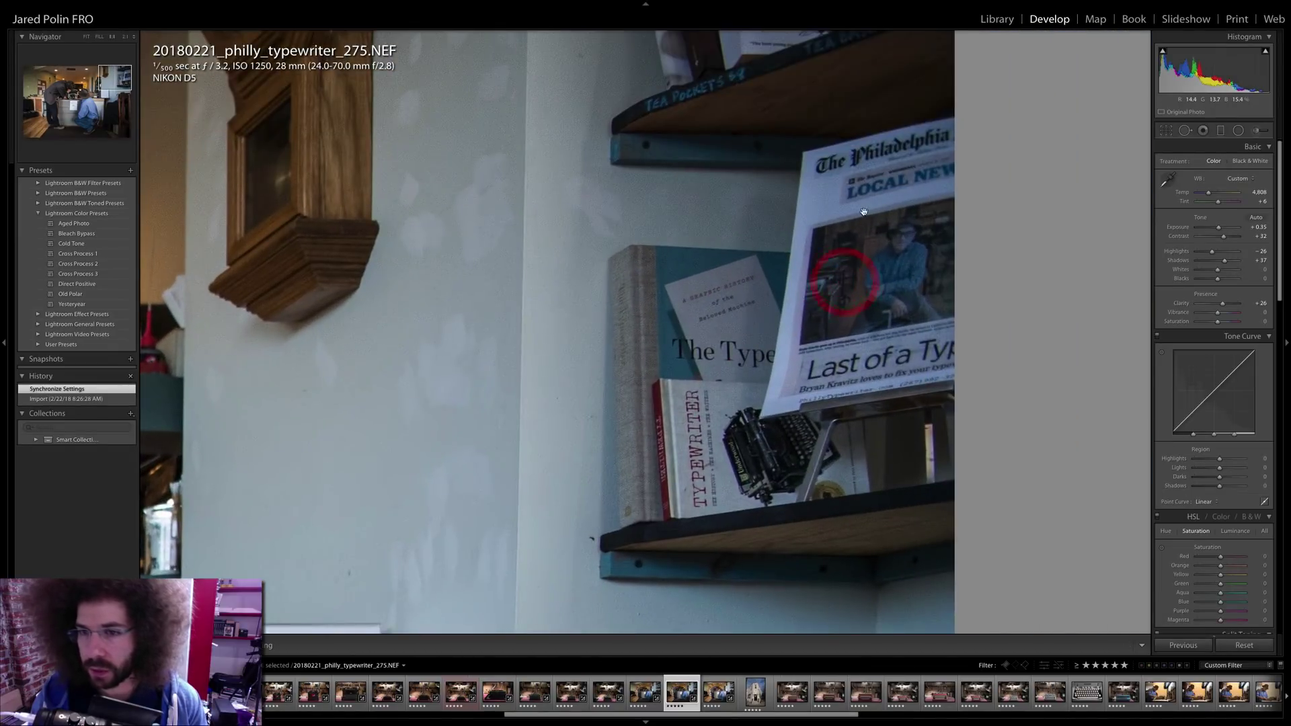
pyautogui.click(767, 257)
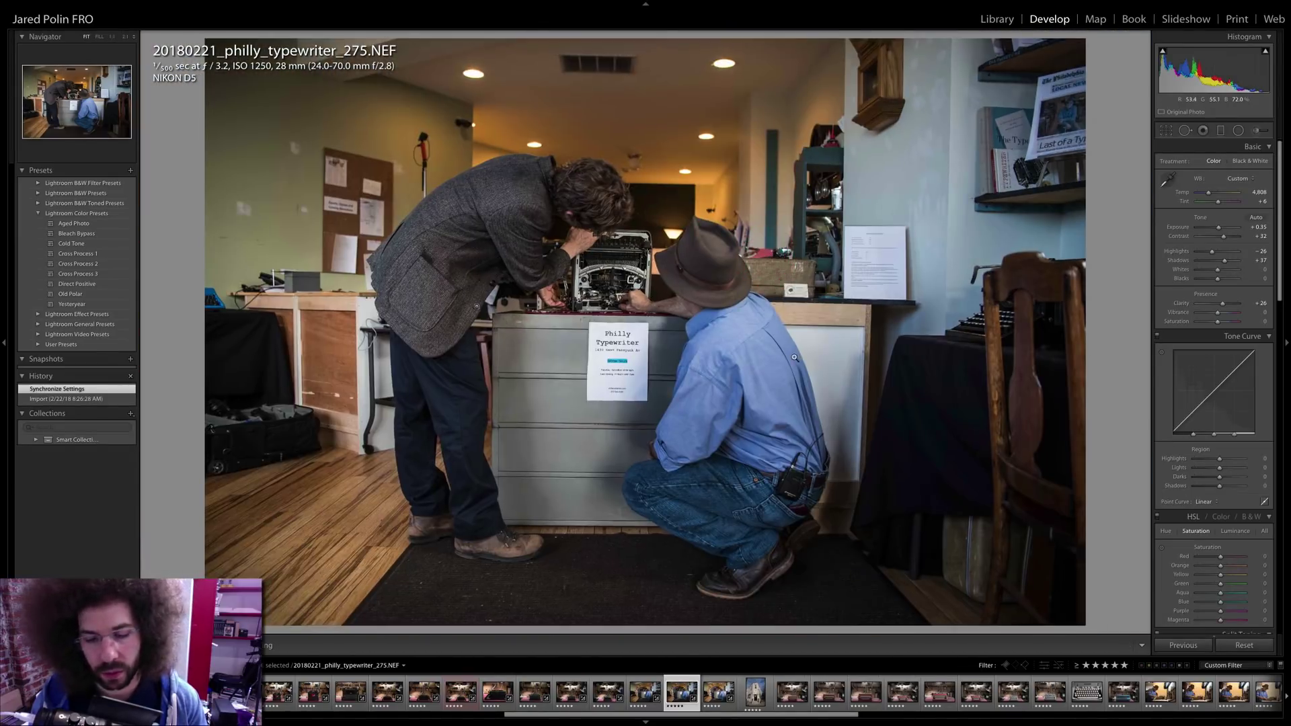
pyautogui.press('Right')
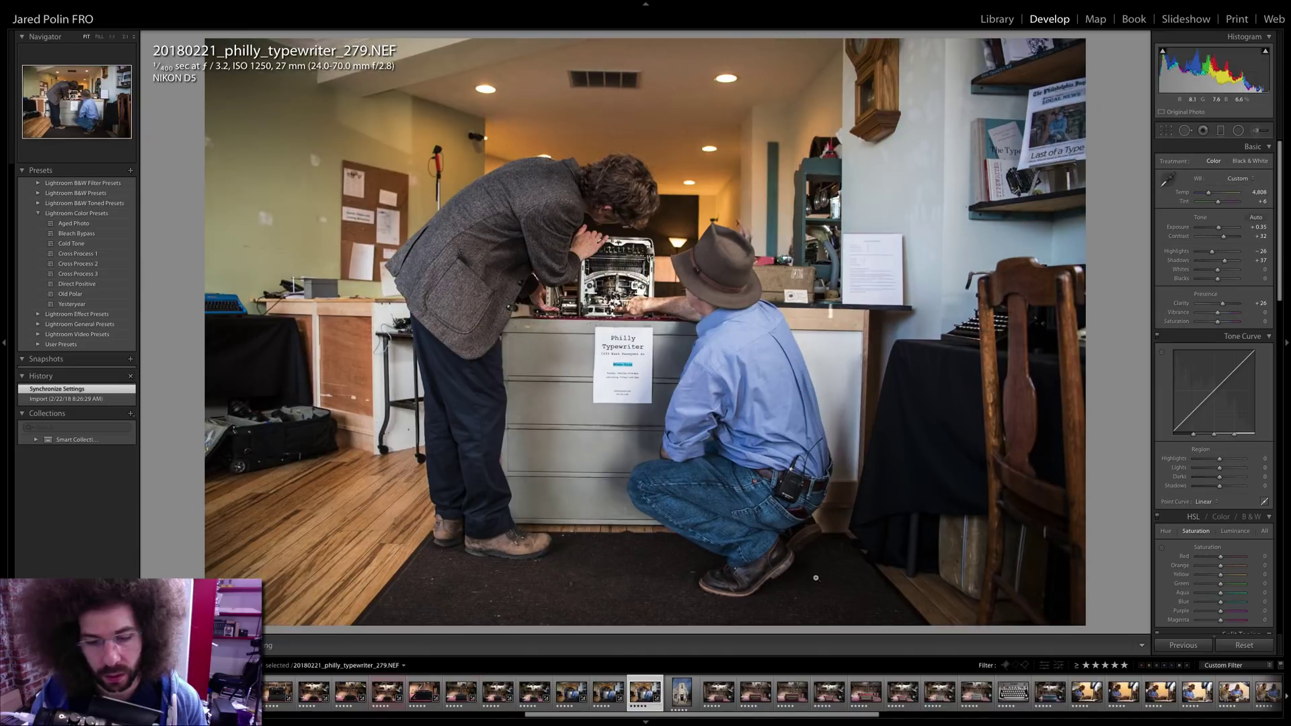
# - Convert photo 279 to black and white with exposure +0.10, contrast +85, highlights -33, whites +29 and blacks +11
pyautogui.doubleClick(1218, 231)
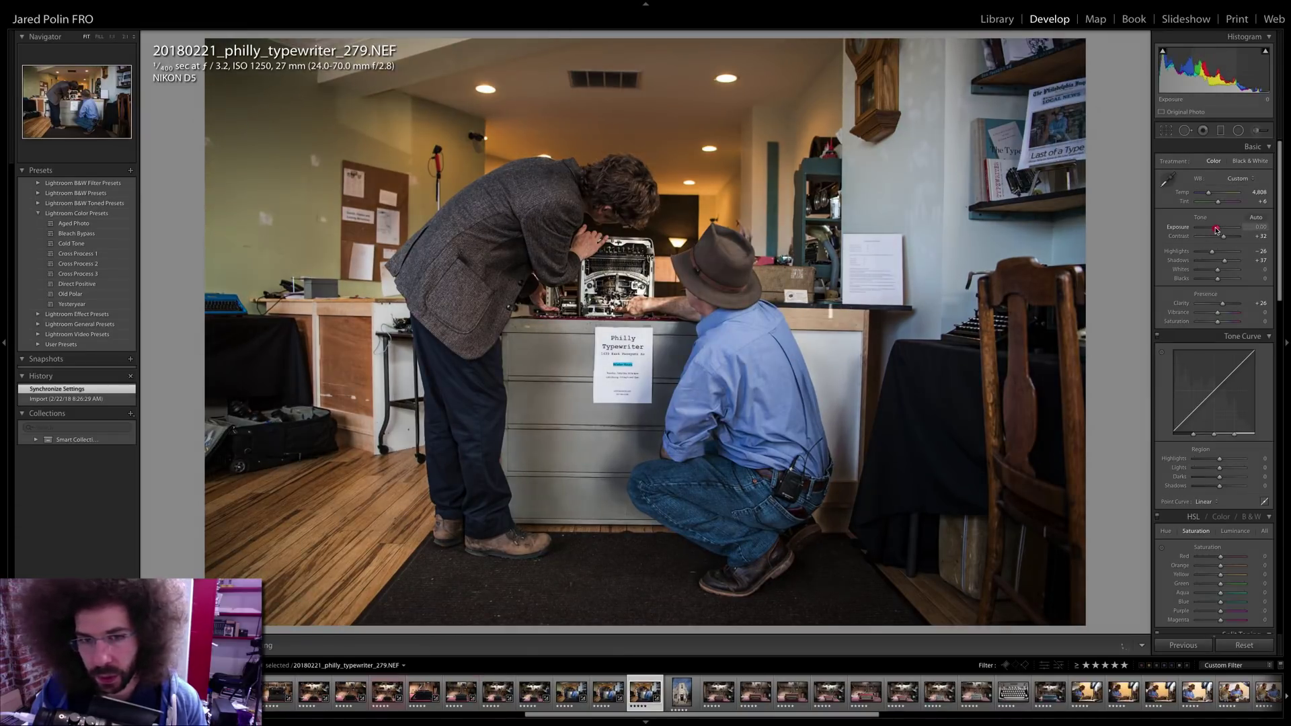
pyautogui.click(1242, 161)
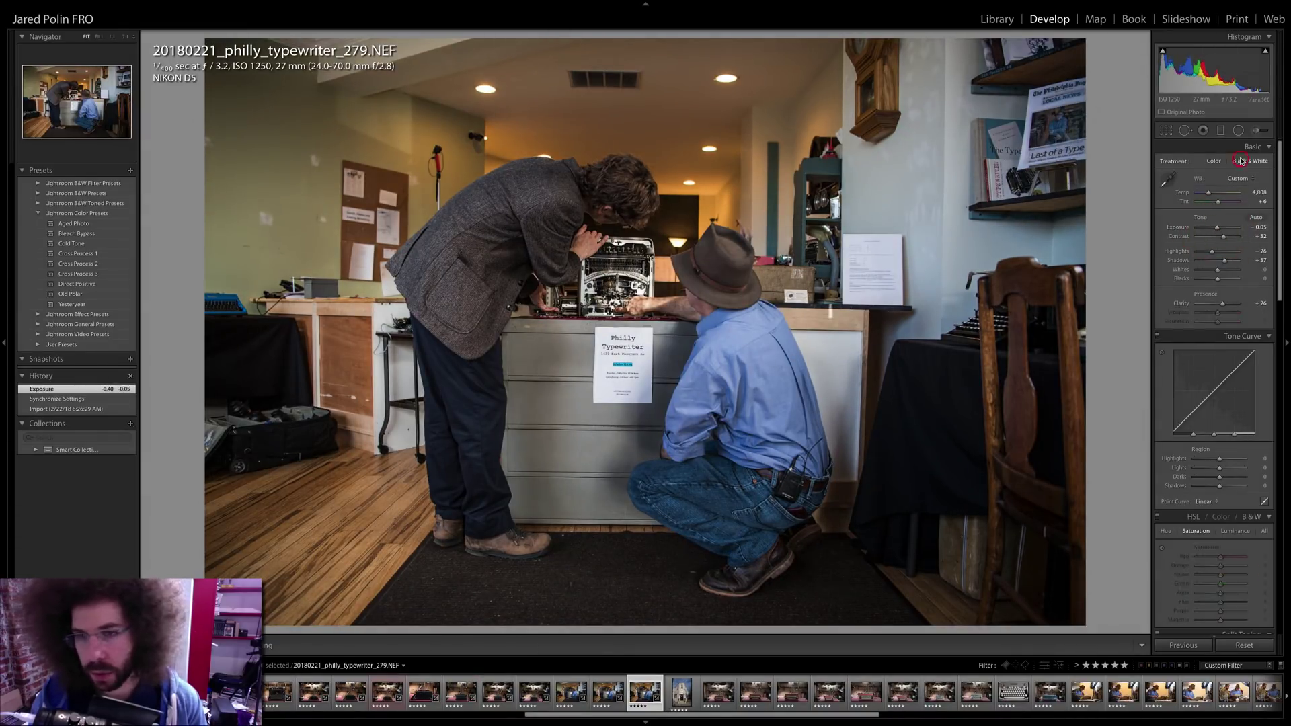
pyautogui.moveTo(1237, 241); pyautogui.dragTo(1211, 251)
# - Inspect photo 279's typewriter up close, label the photo red, and compare it with photos 275 and 274
pyautogui.click(634, 296)
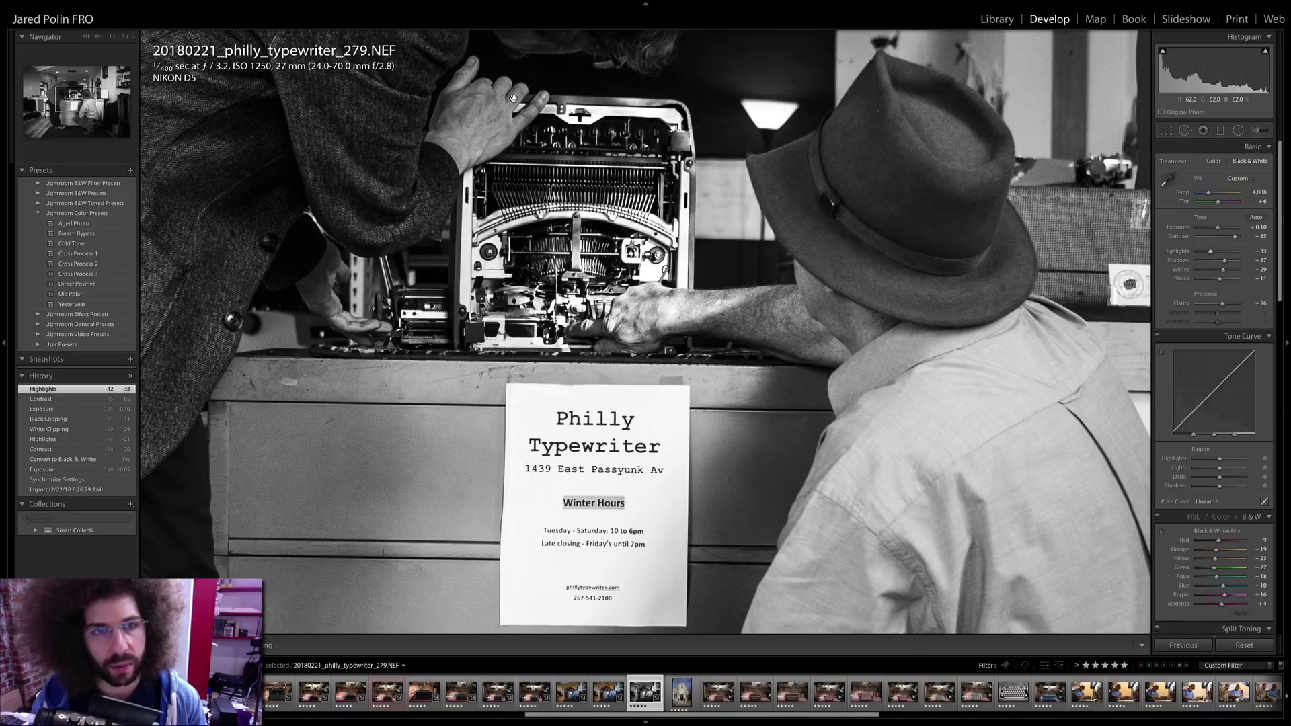
pyautogui.click(559, 165)
pyautogui.press('6')
pyautogui.press('Left')
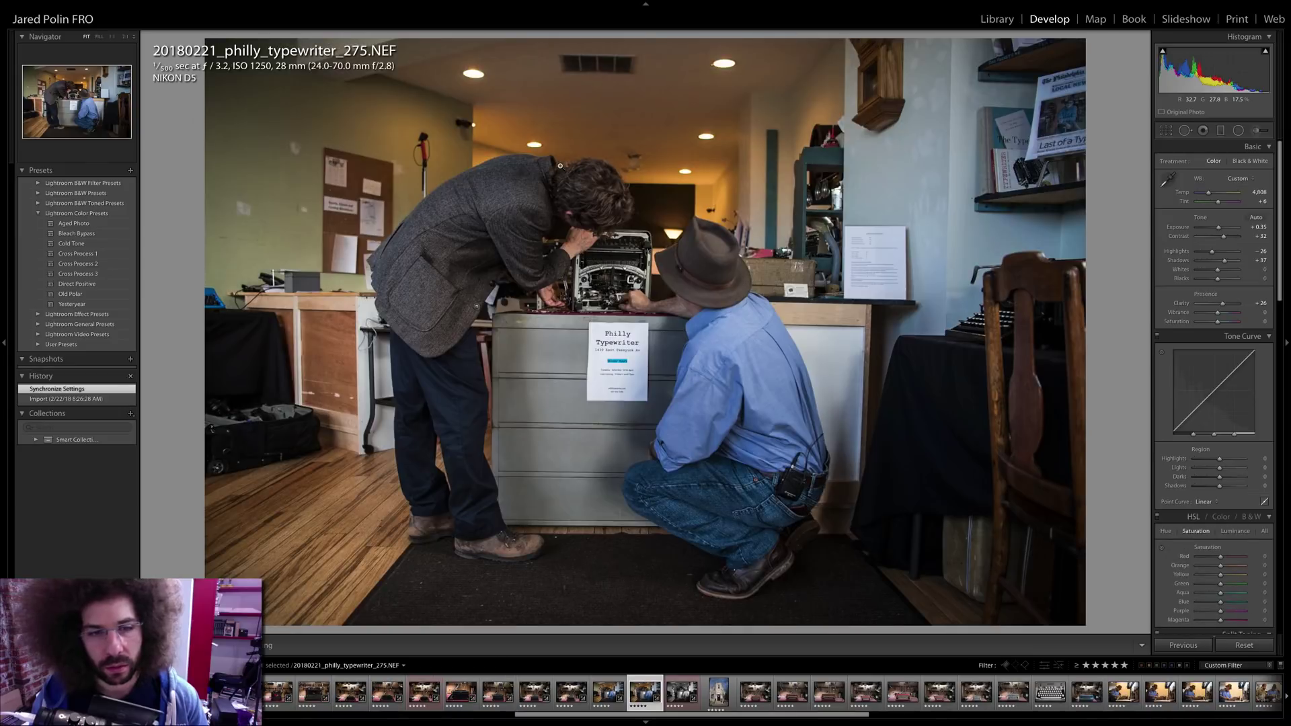
pyautogui.press('Right')
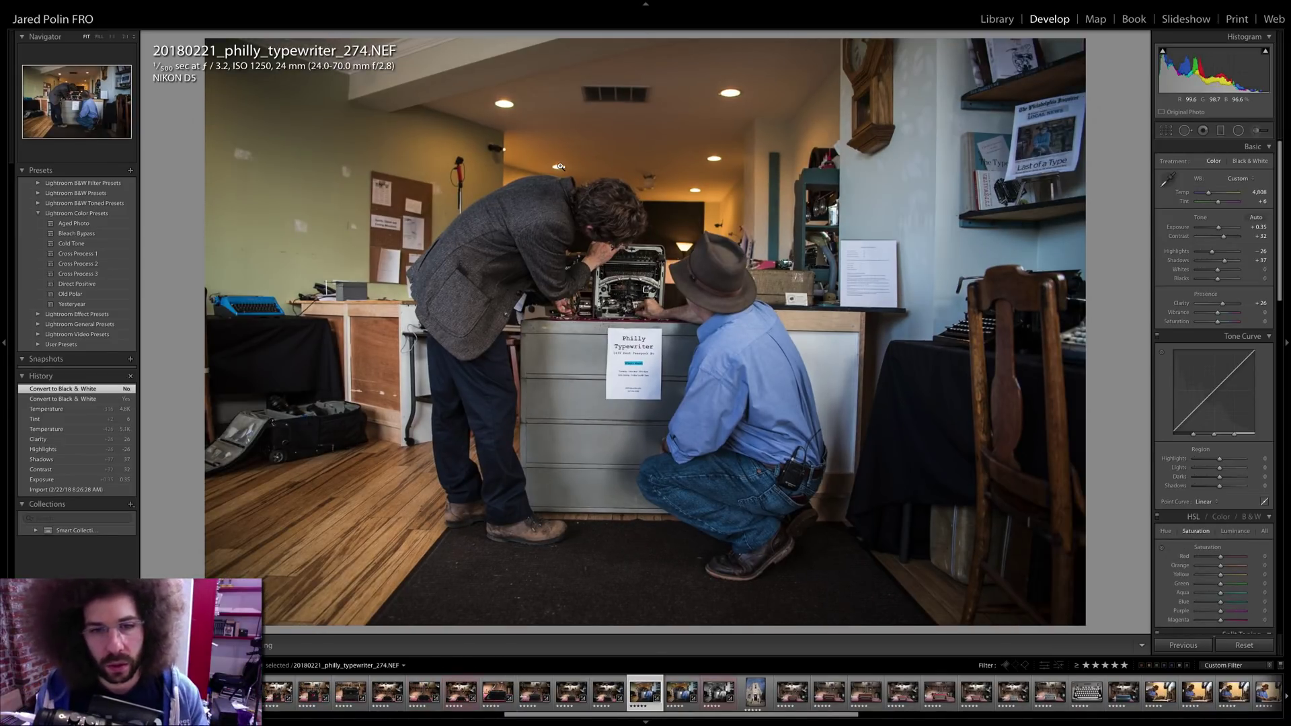
pyautogui.press('Right')
pyautogui.press('Right')
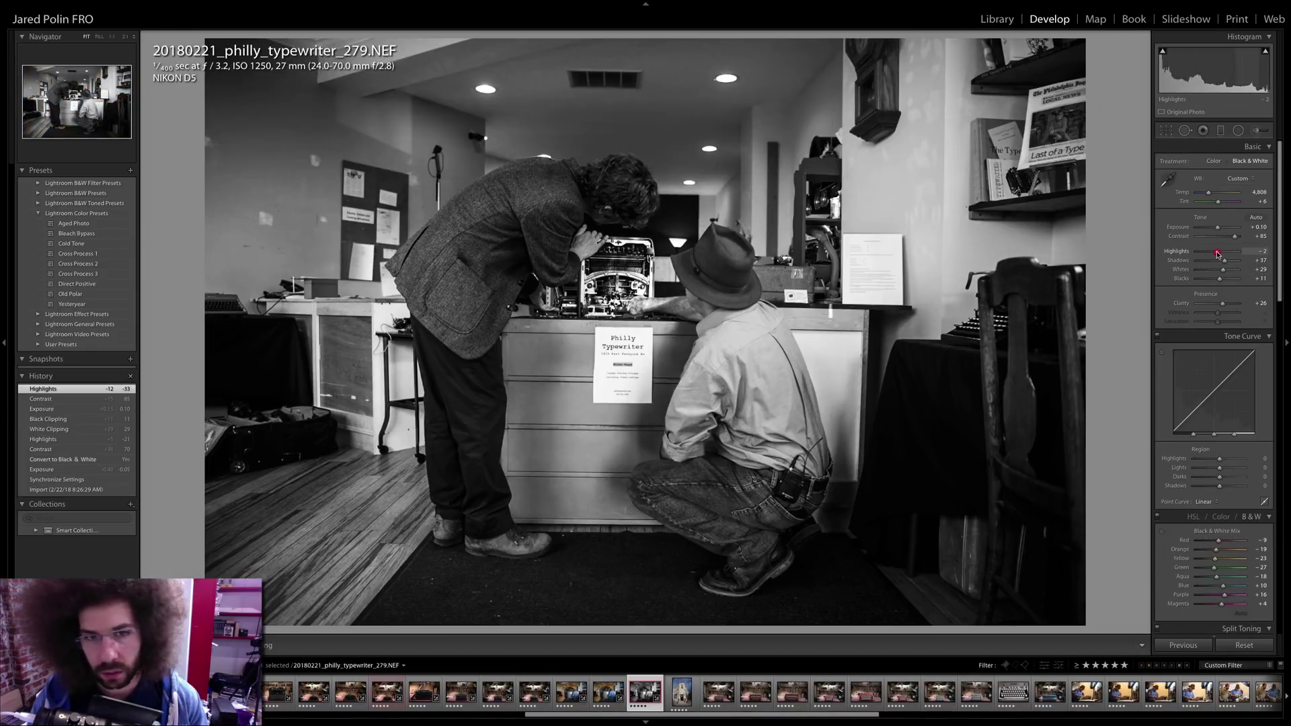
# - Raise photo 279's highlights to about -9 and check the tones in the upper part of the room
pyautogui.click(1216, 252)
pyautogui.click(384, 145)
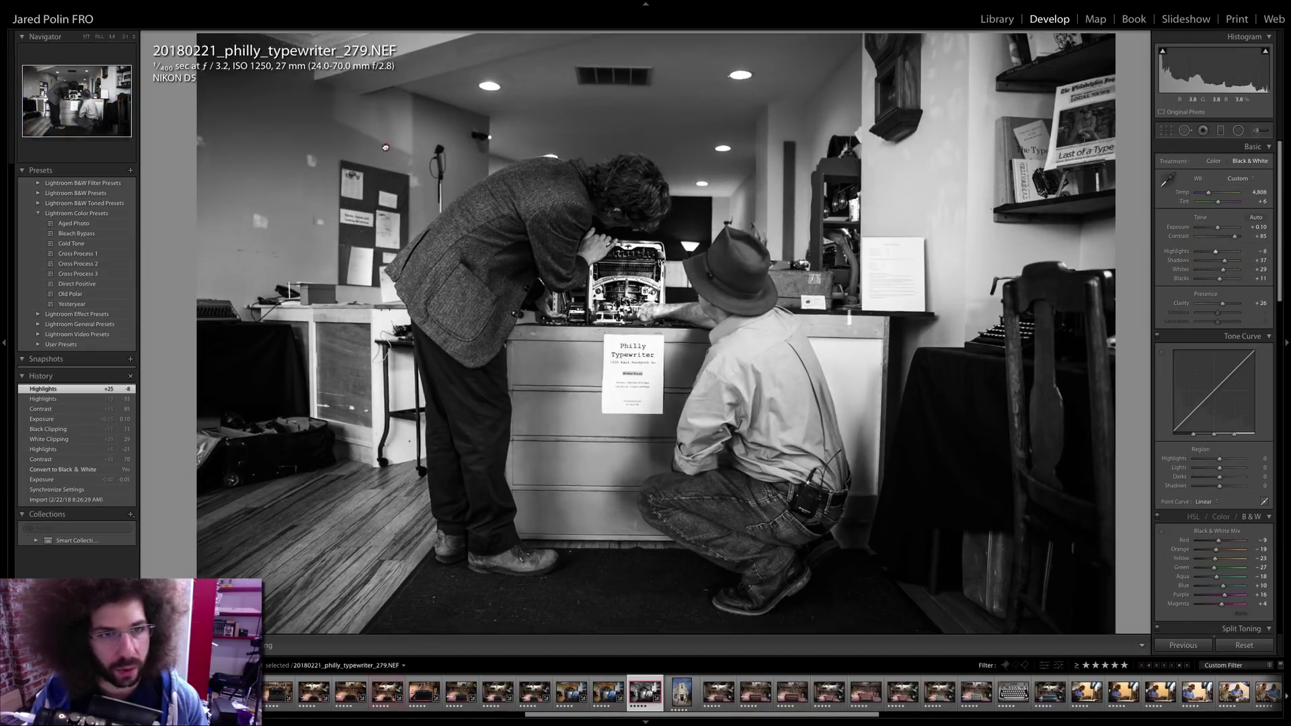
pyautogui.click(524, 136)
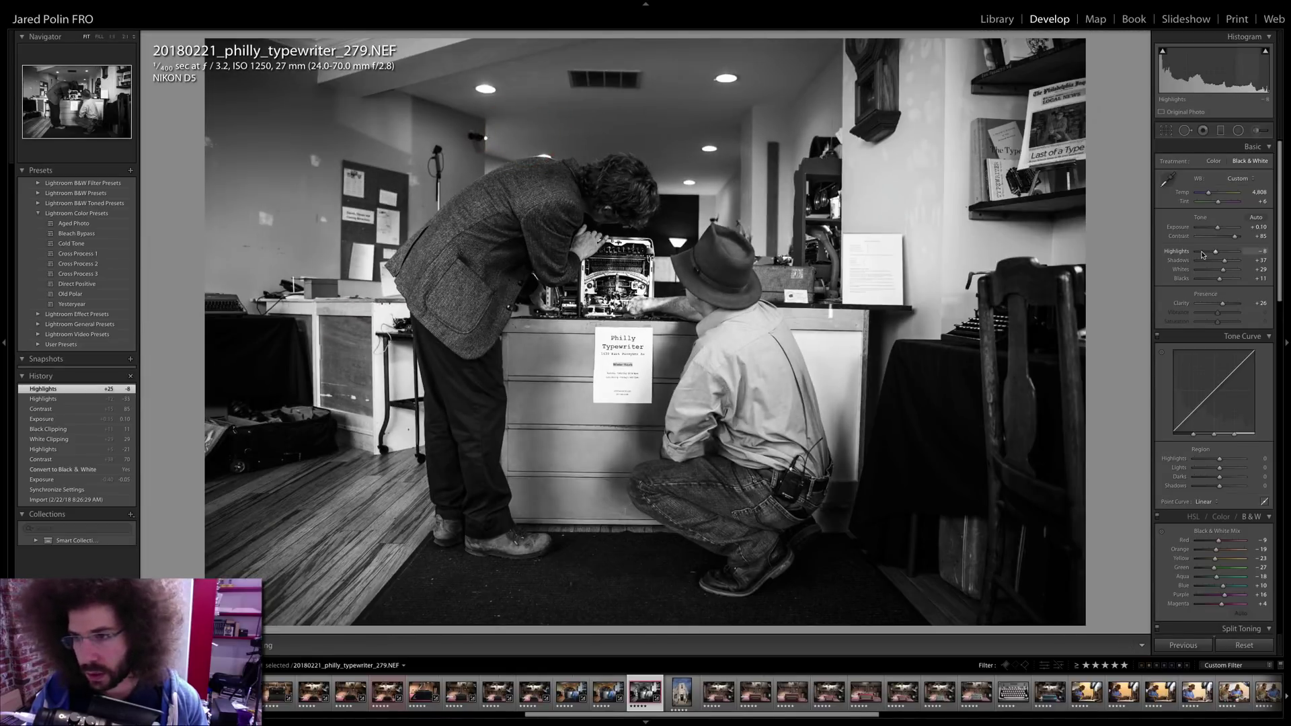
pyautogui.click(1214, 253)
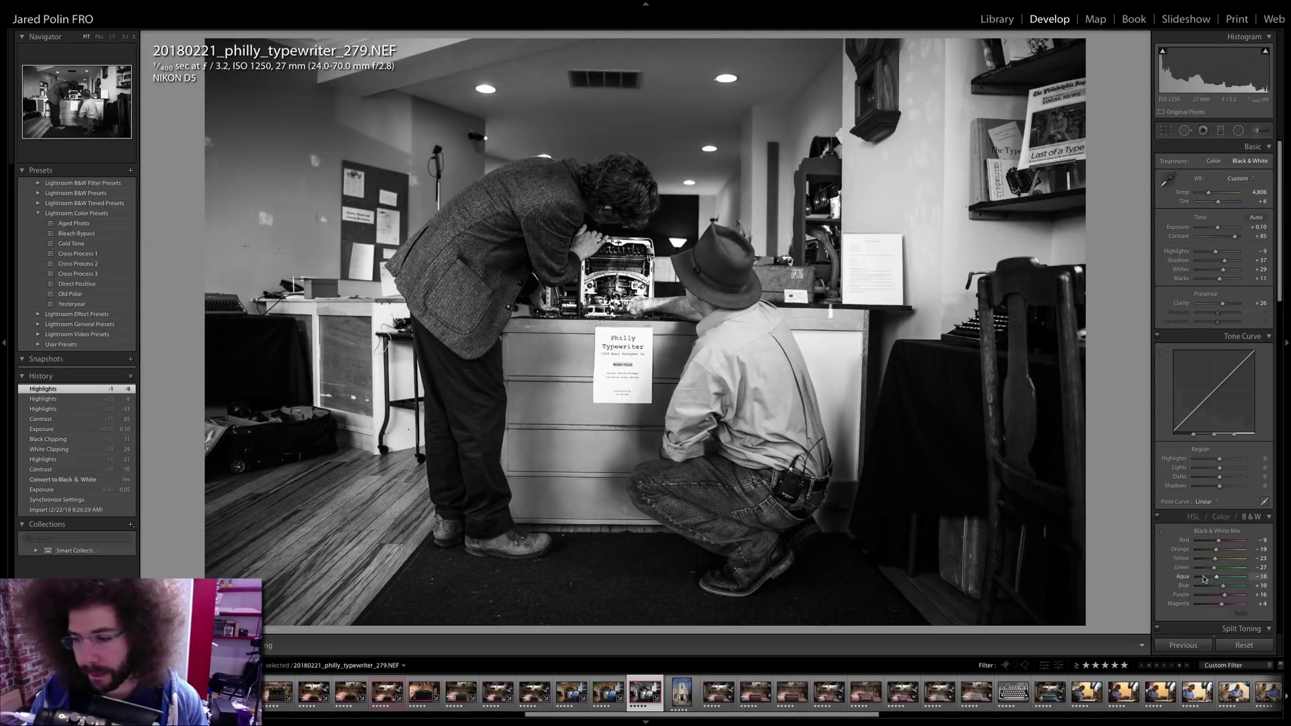
# - Compare photo 279 in color and black and white, return it to color, and fine-tune its white balance temperature
pyautogui.click(1214, 160)
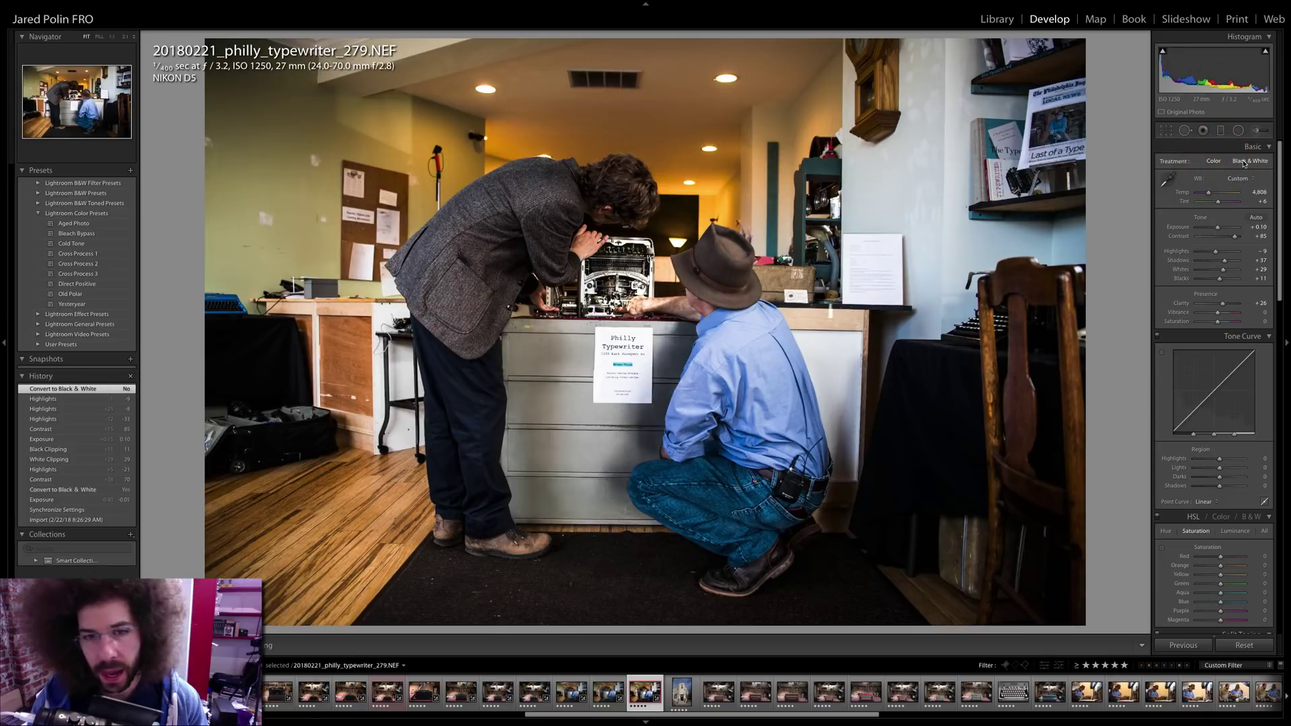
pyautogui.click(1244, 162)
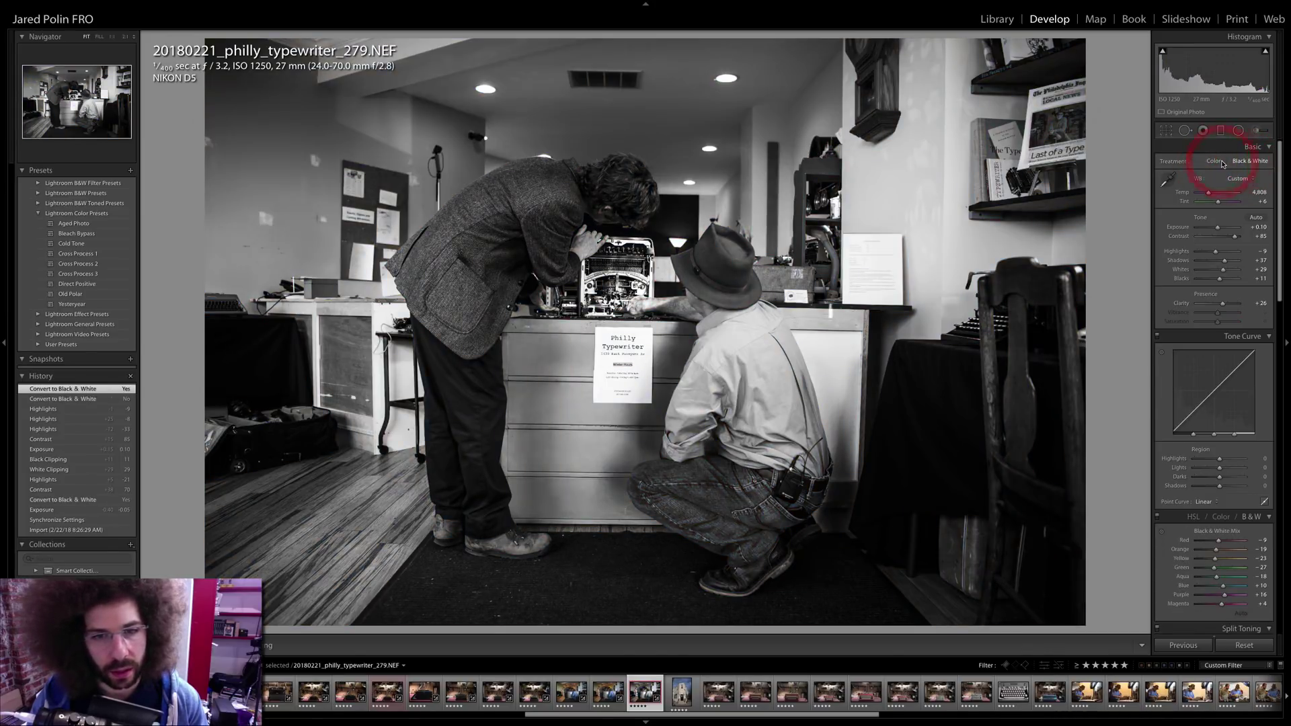
pyautogui.click(1215, 161)
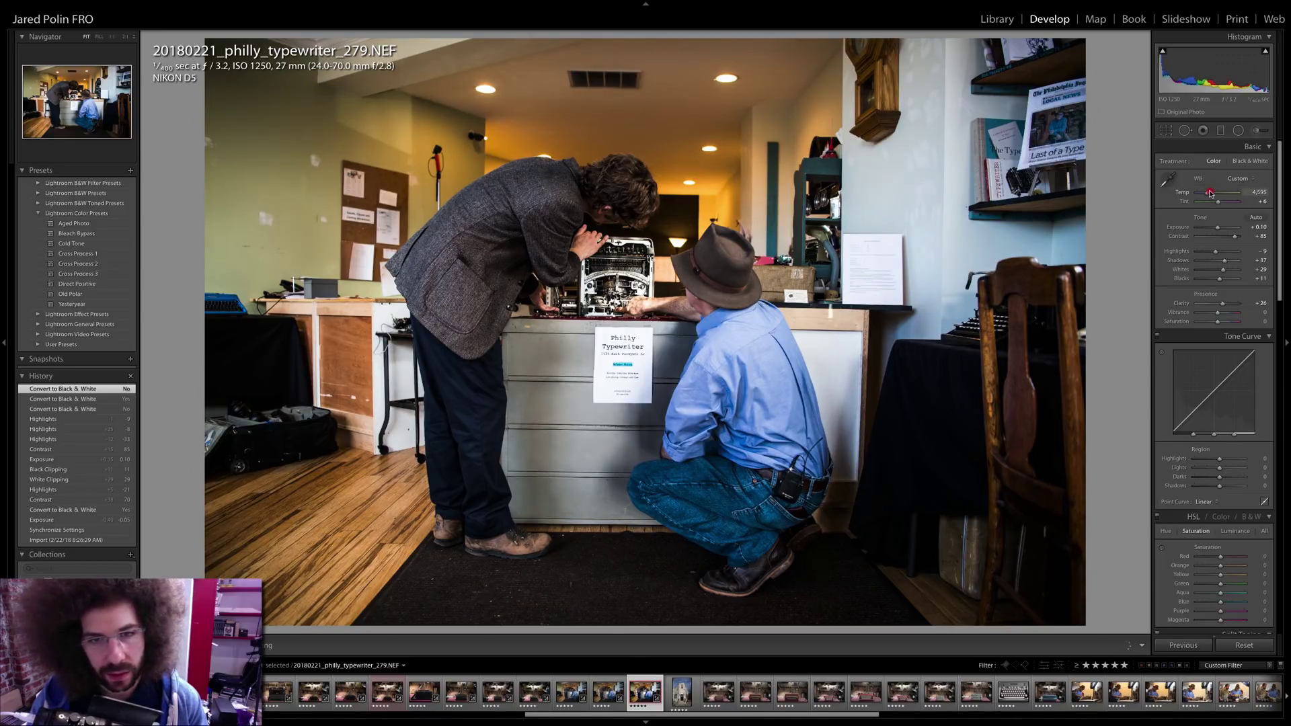
pyautogui.moveTo(1210, 193); pyautogui.dragTo(1210, 194)
# - Remove the star rating from photo 280 of the building exterior
pyautogui.press('Right')
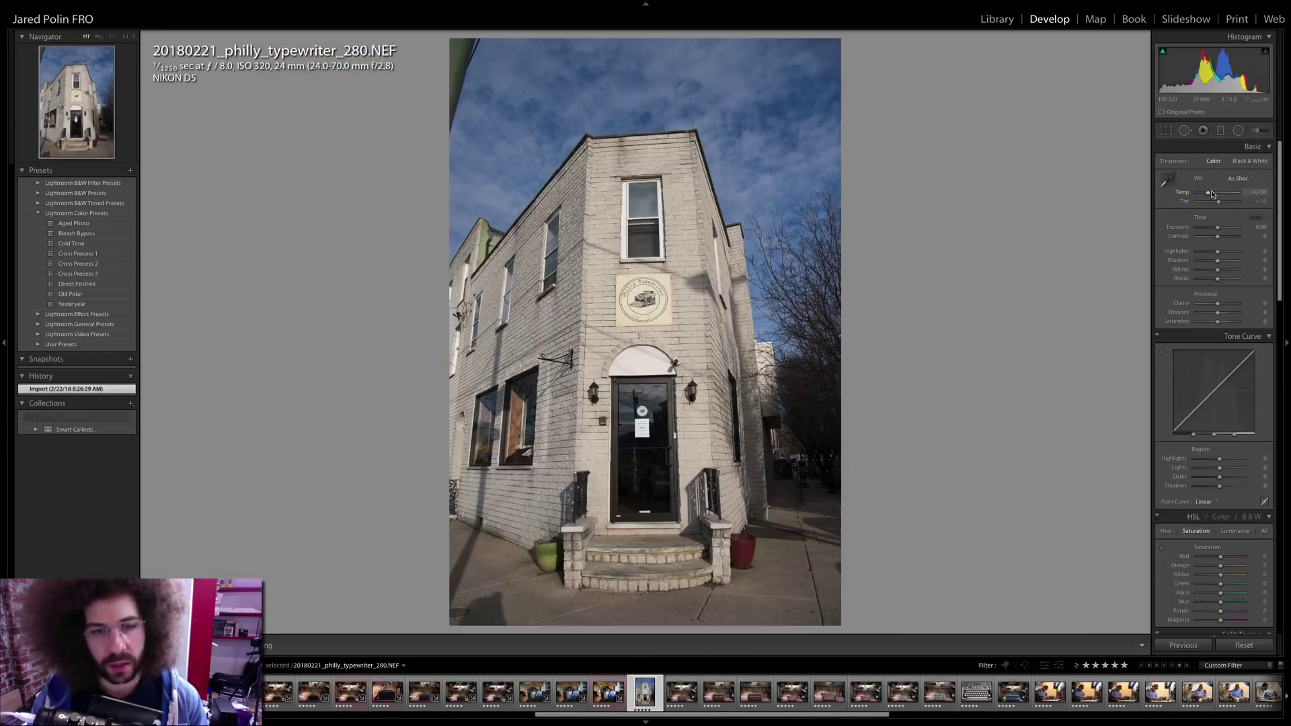
pyautogui.press('0')
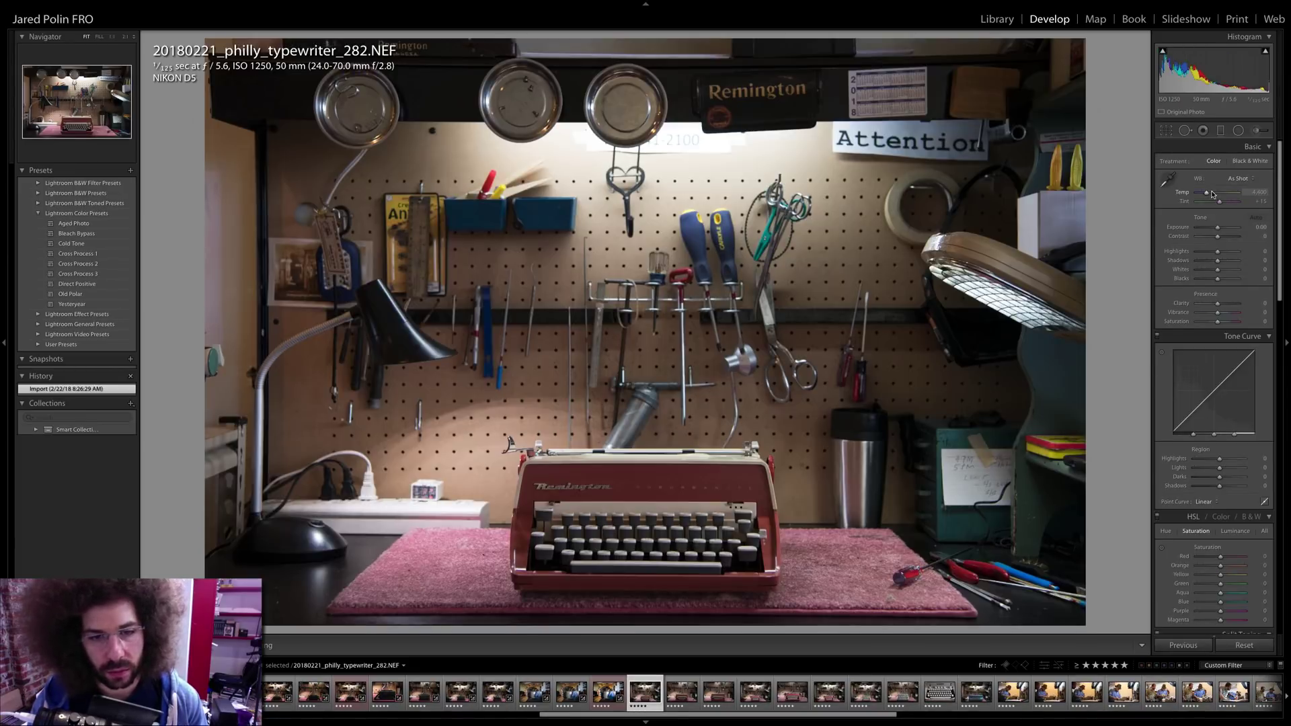
# - Tone photo 282 with exposure +0.25, contrast +26, shadows +34, blacks +7, clarity +31, a Medium Contrast curve and temperature 4,392
pyautogui.moveTo(1217, 230); pyautogui.dragTo(1223, 236)
pyautogui.moveTo(1217, 303); pyautogui.dragTo(1223, 304)
pyautogui.click(1204, 502)
pyautogui.click(1207, 511)
pyautogui.moveTo(1216, 282); pyautogui.dragTo(1224, 260)
pyautogui.moveTo(1206, 193); pyautogui.dragTo(1207, 195)
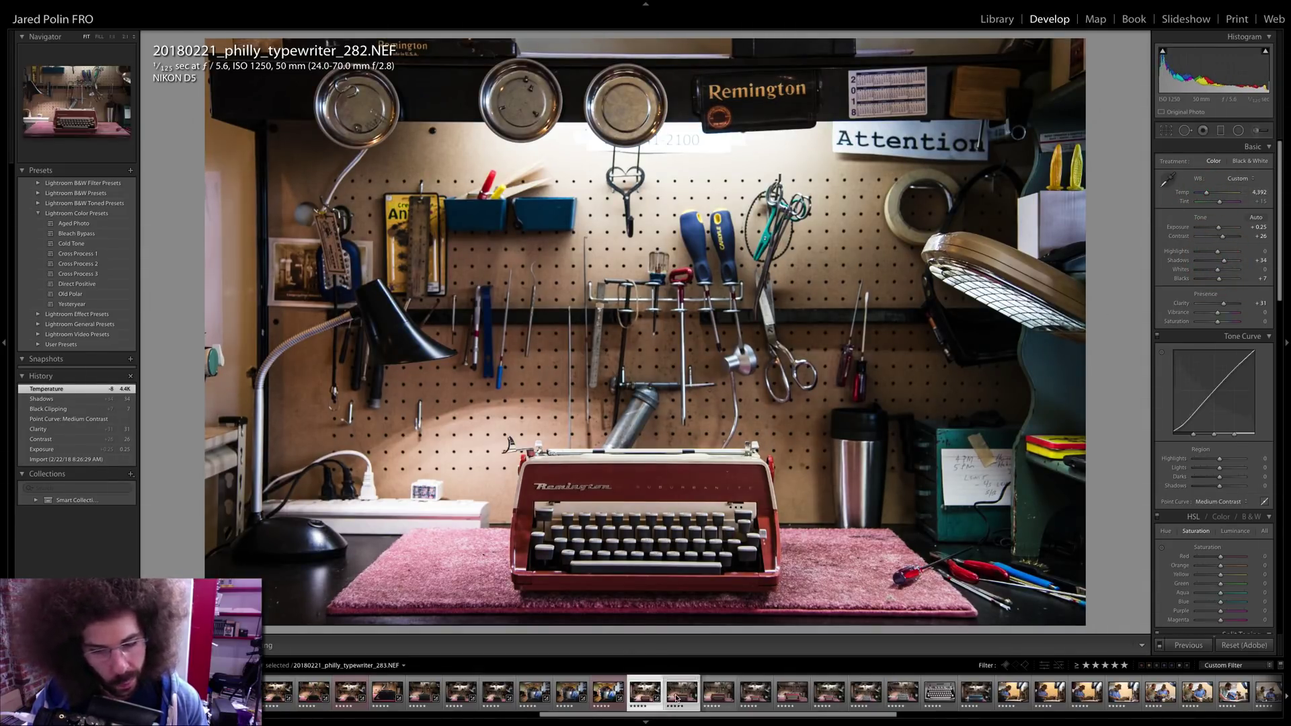
# - Synchronize photo 282's develop settings to photos 283 and 285, and review both photos
pyautogui.keyDown('shift'); pyautogui.click(710, 693); pyautogui.keyUp('shift')
pyautogui.hotkey('ctrl', 'shift', 'v')
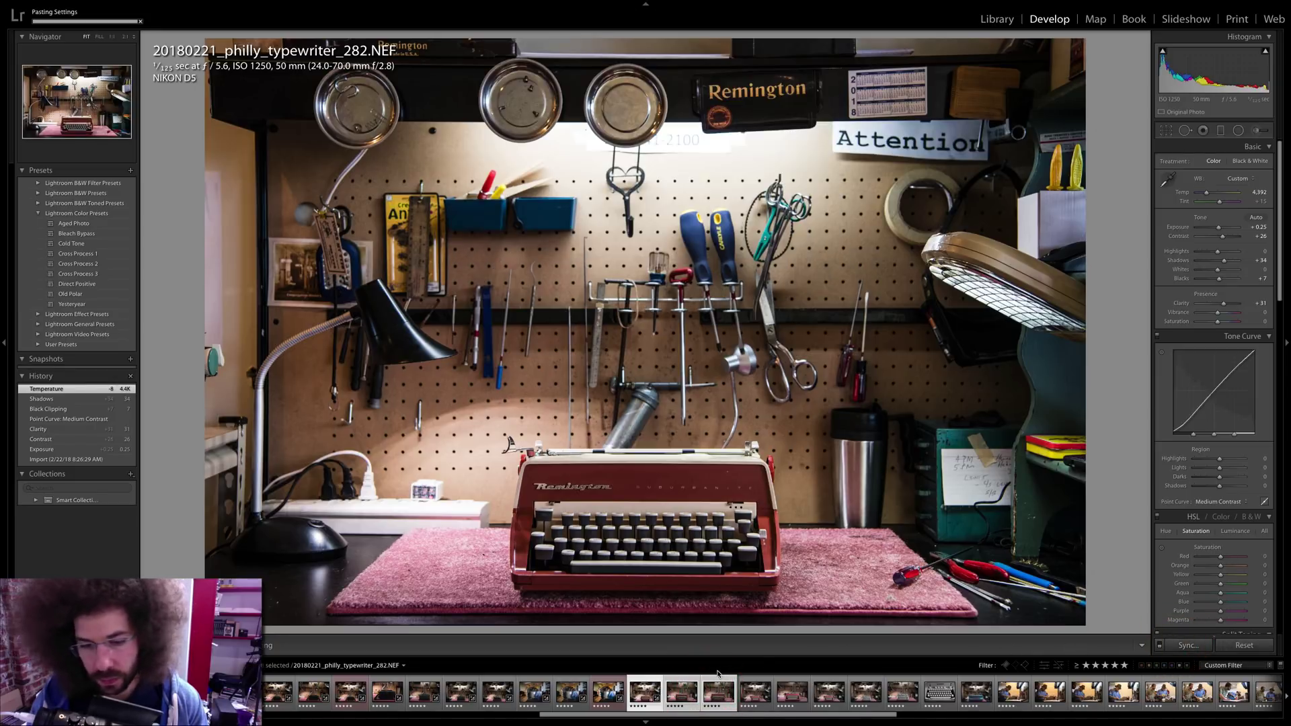
pyautogui.click(681, 689)
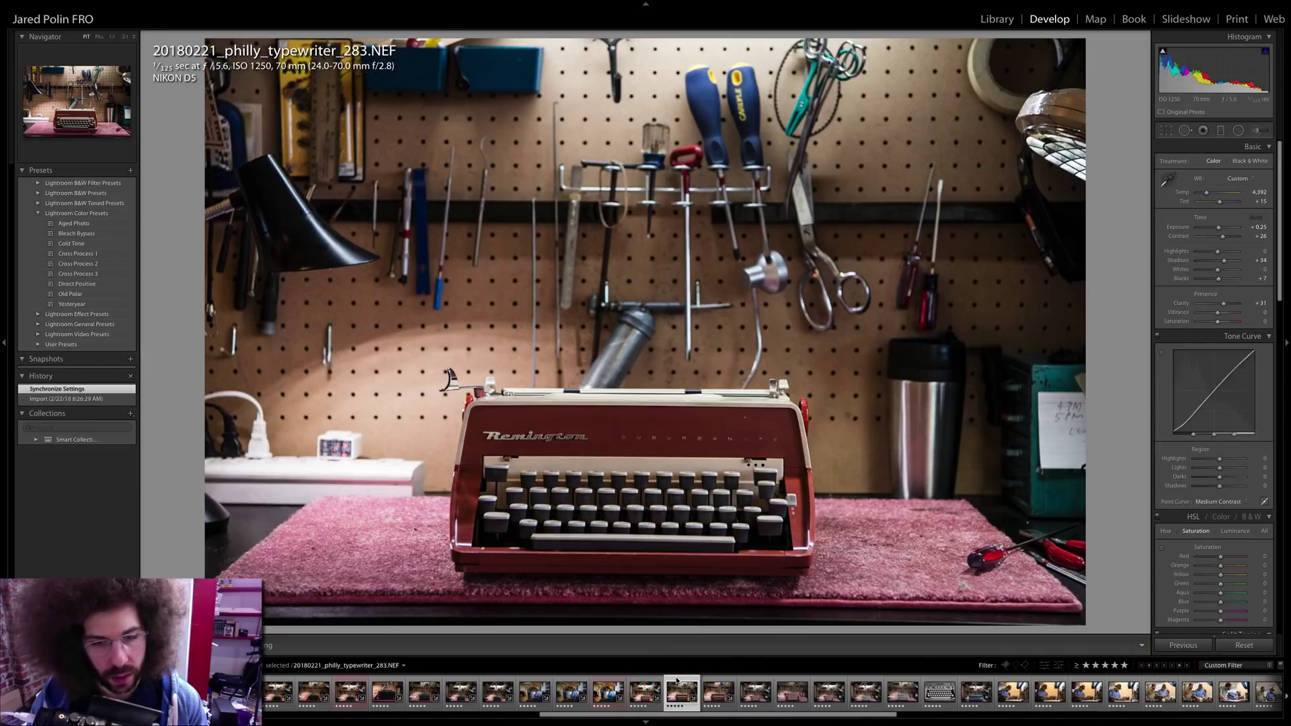
pyautogui.doubleClick(1221, 271)
pyautogui.press('Right')
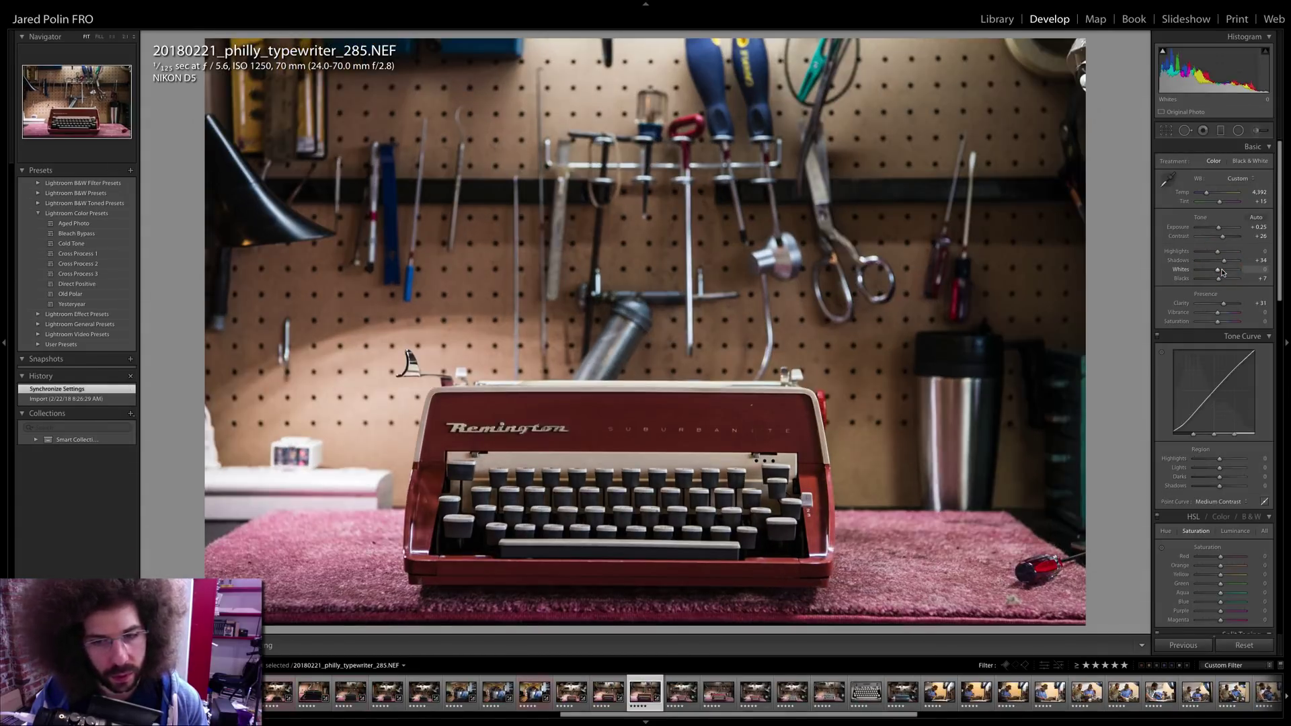
pyautogui.doubleClick(1225, 262)
pyautogui.press('Right')
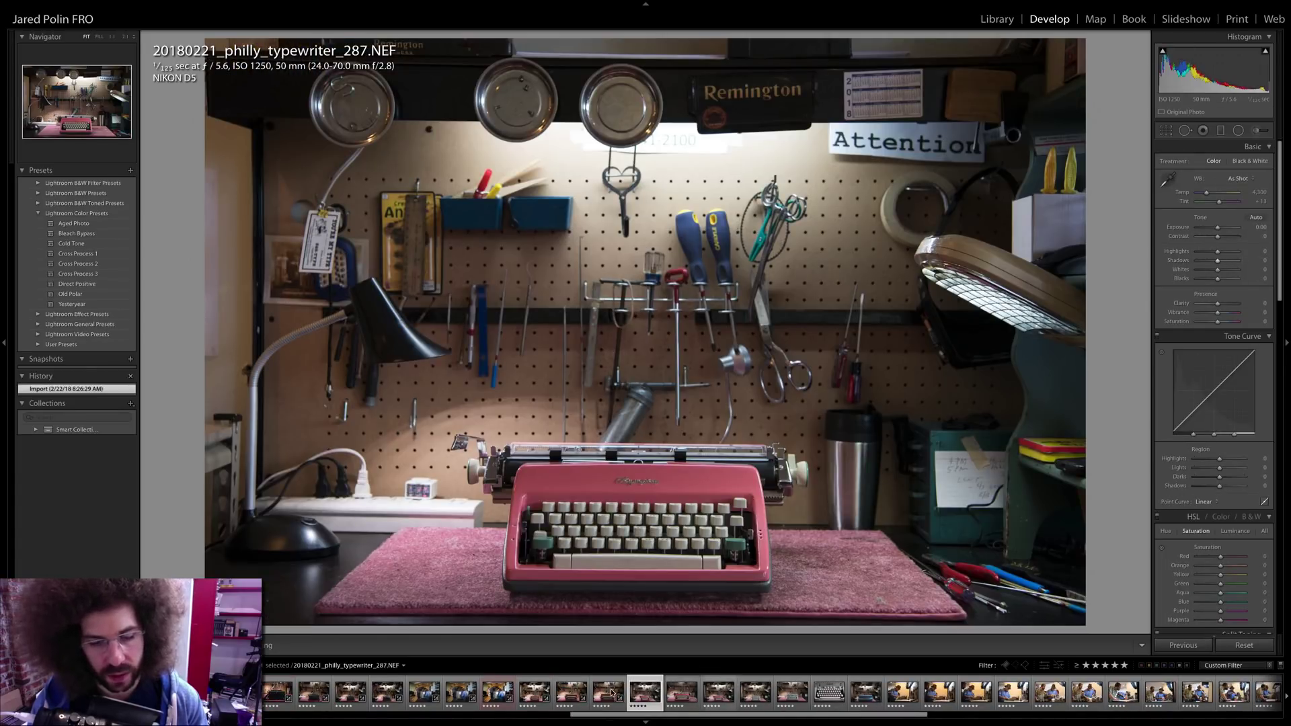
# - Synchronize photo 285's develop settings to photo 287, and examine photo 287's pink typewriter up close
pyautogui.click(681, 692)
pyautogui.keyDown('shift'); pyautogui.click(680, 694); pyautogui.keyUp('shift')
pyautogui.click(1185, 646)
pyautogui.press('Return')
pyautogui.click(681, 687)
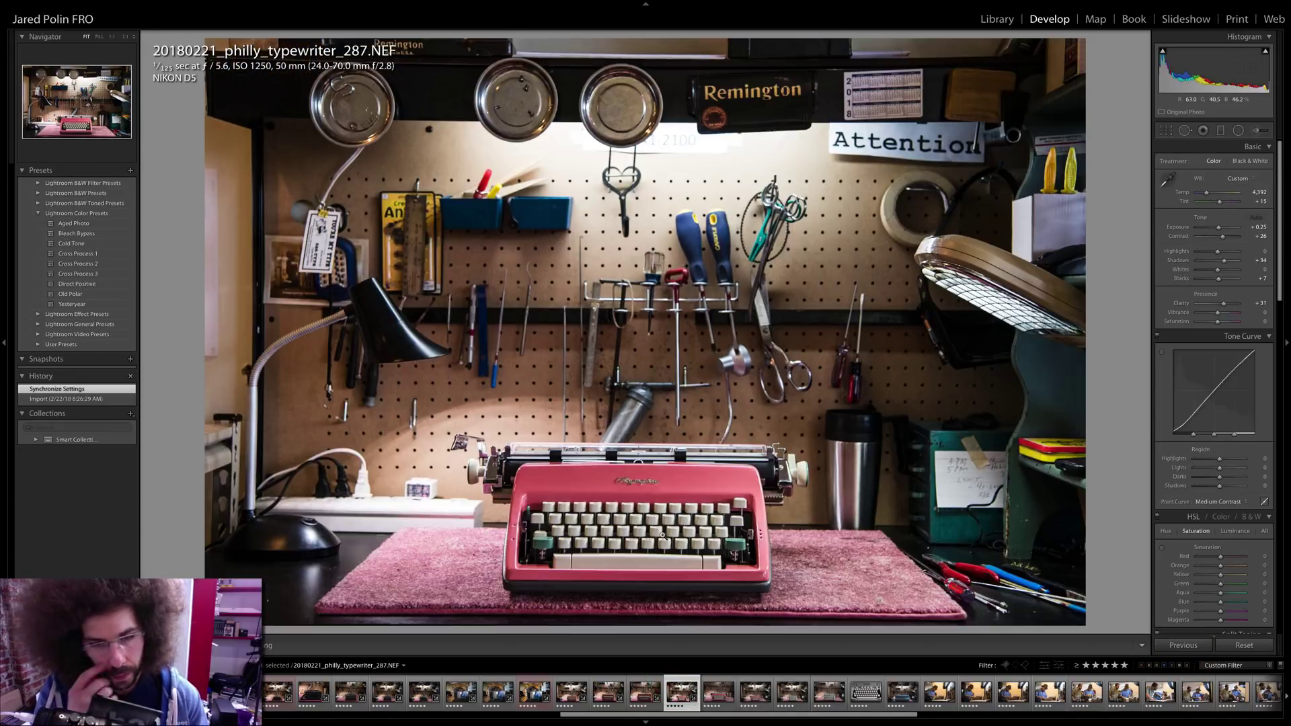
pyautogui.click(635, 528)
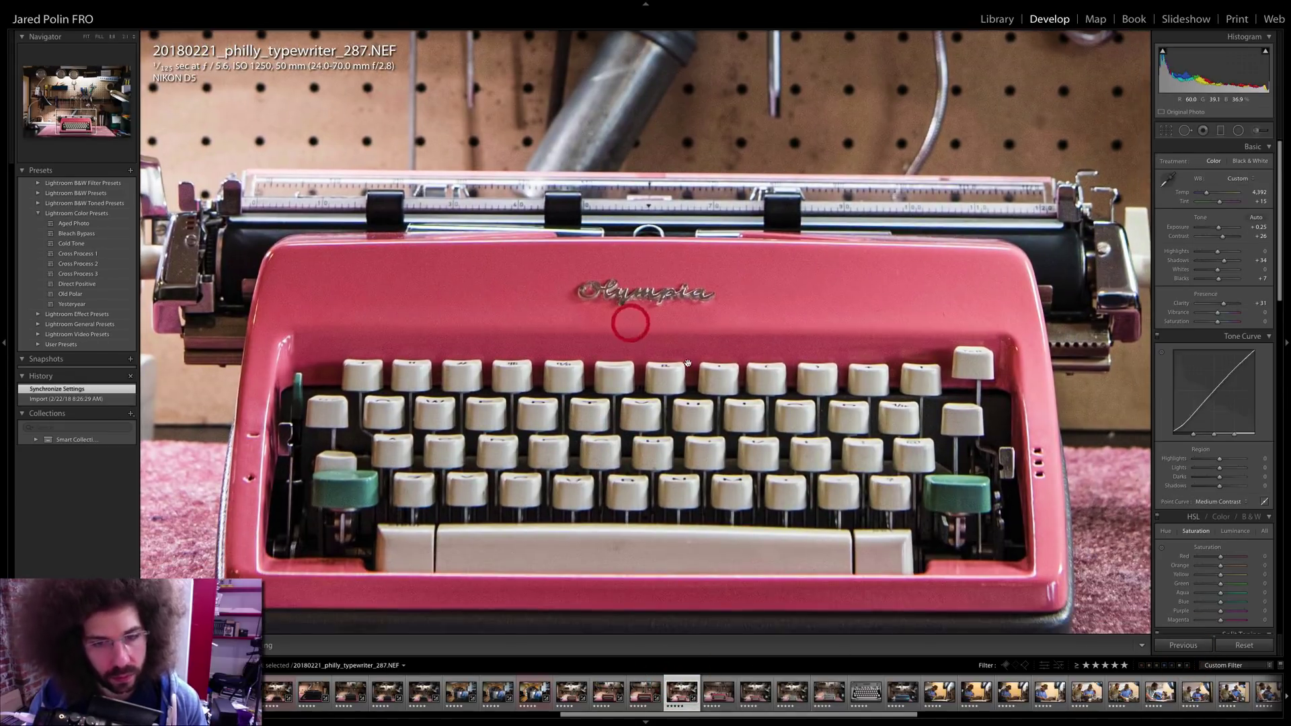
pyautogui.click(629, 320)
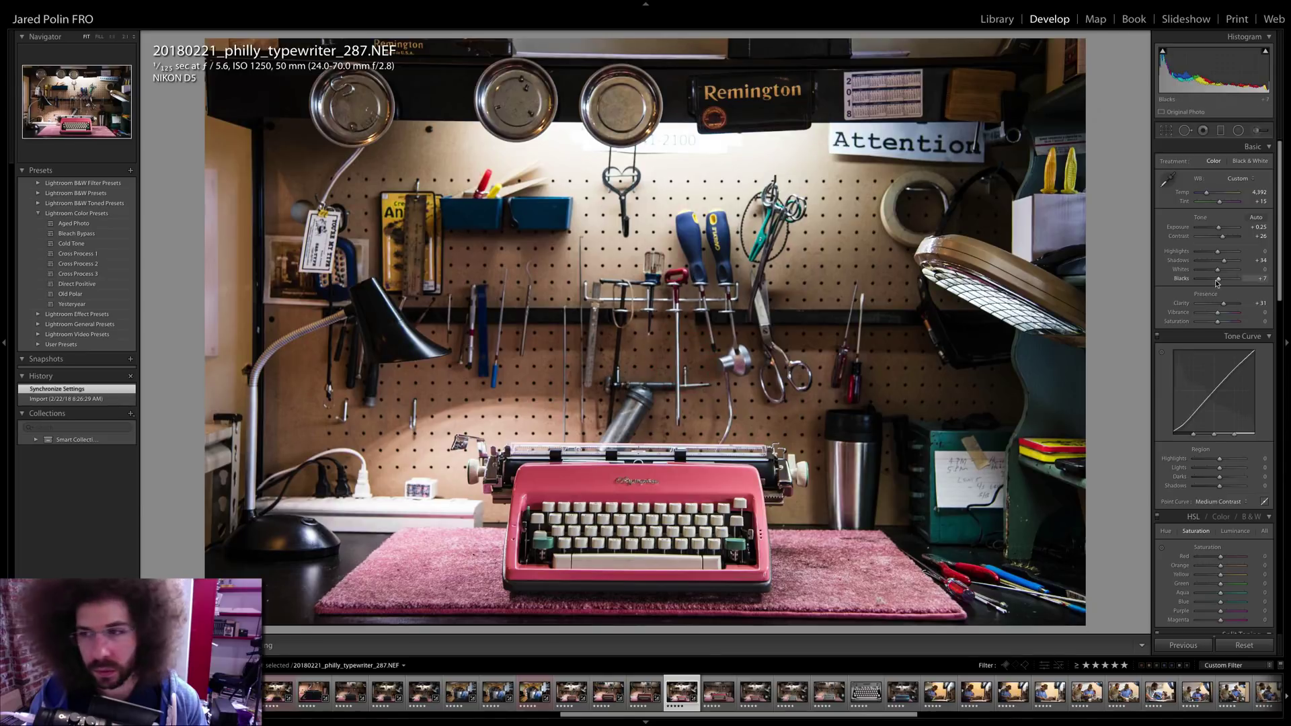
# - Set photo 287's contrast to +49 and its highlights to -22
pyautogui.click(1228, 238)
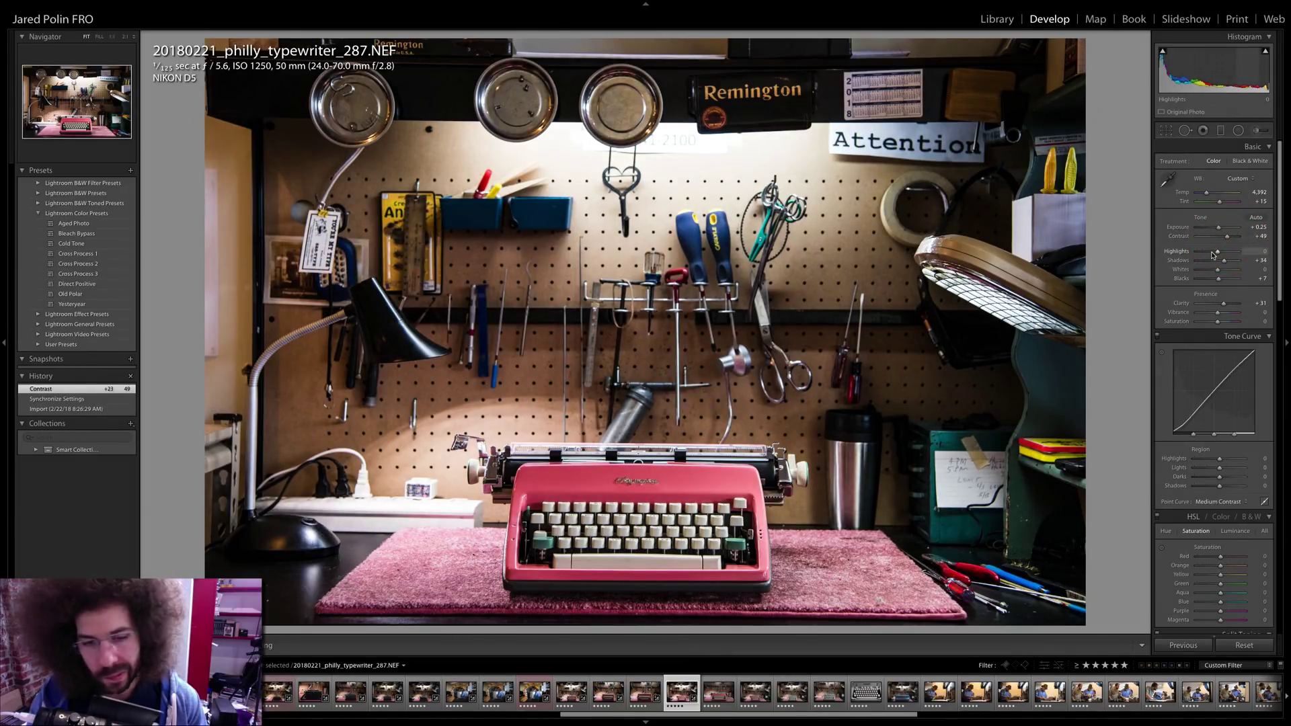
pyautogui.click(1212, 253)
pyautogui.moveTo(1213, 253); pyautogui.dragTo(1215, 253)
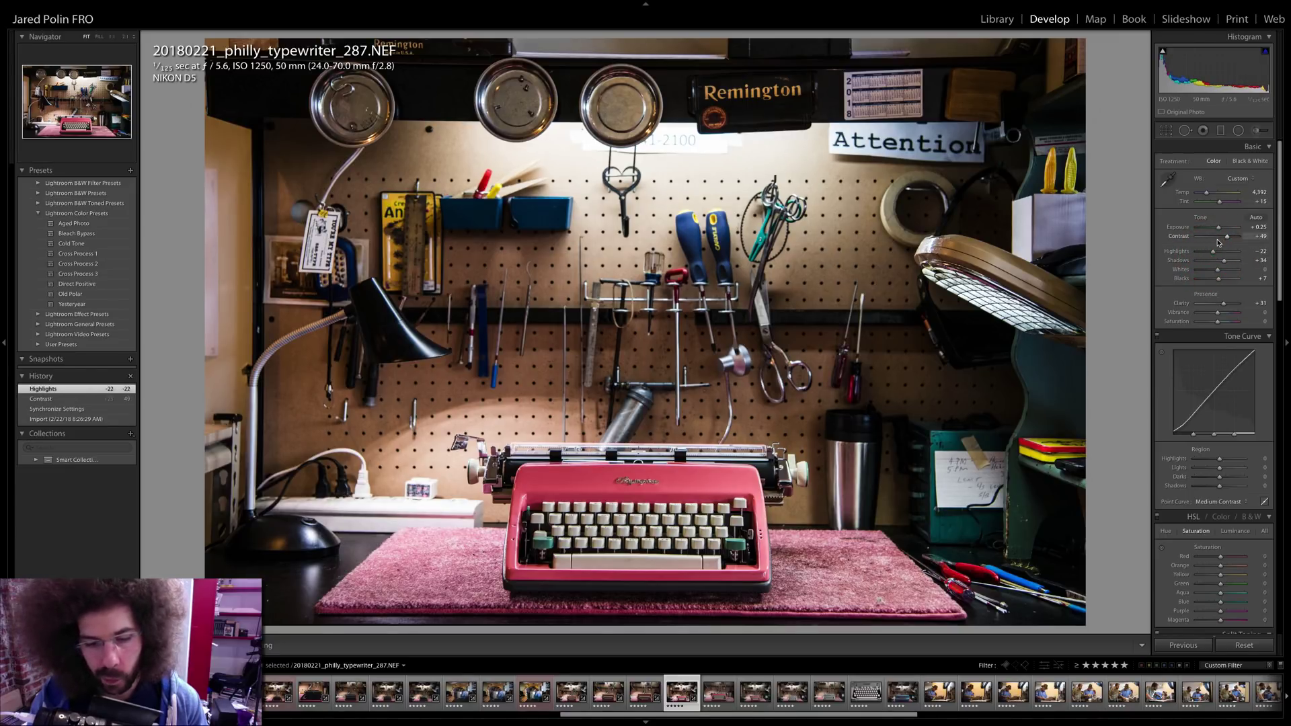
# - Synchronize photo 287's develop settings to photo 289, and review photo 289
pyautogui.press('Right')
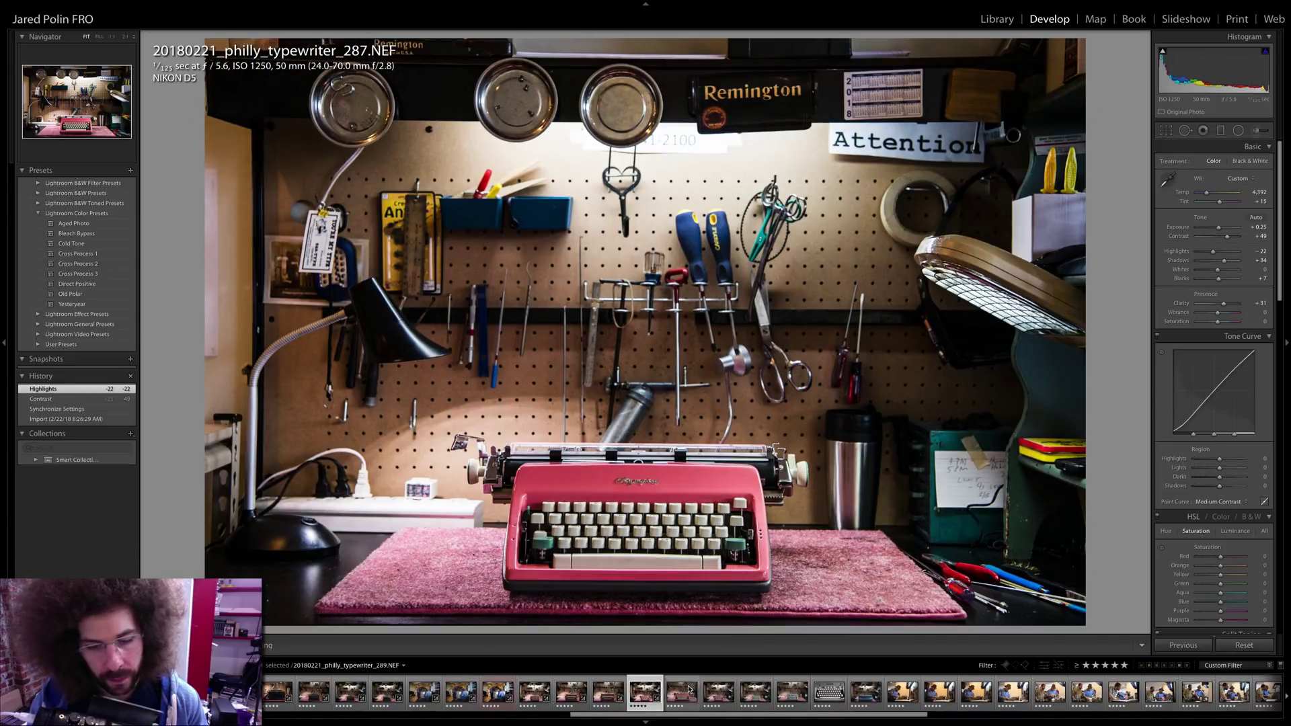
pyautogui.keyDown('shift'); pyautogui.click(681, 690); pyautogui.keyUp('shift')
pyautogui.click(1188, 645)
pyautogui.press('Return')
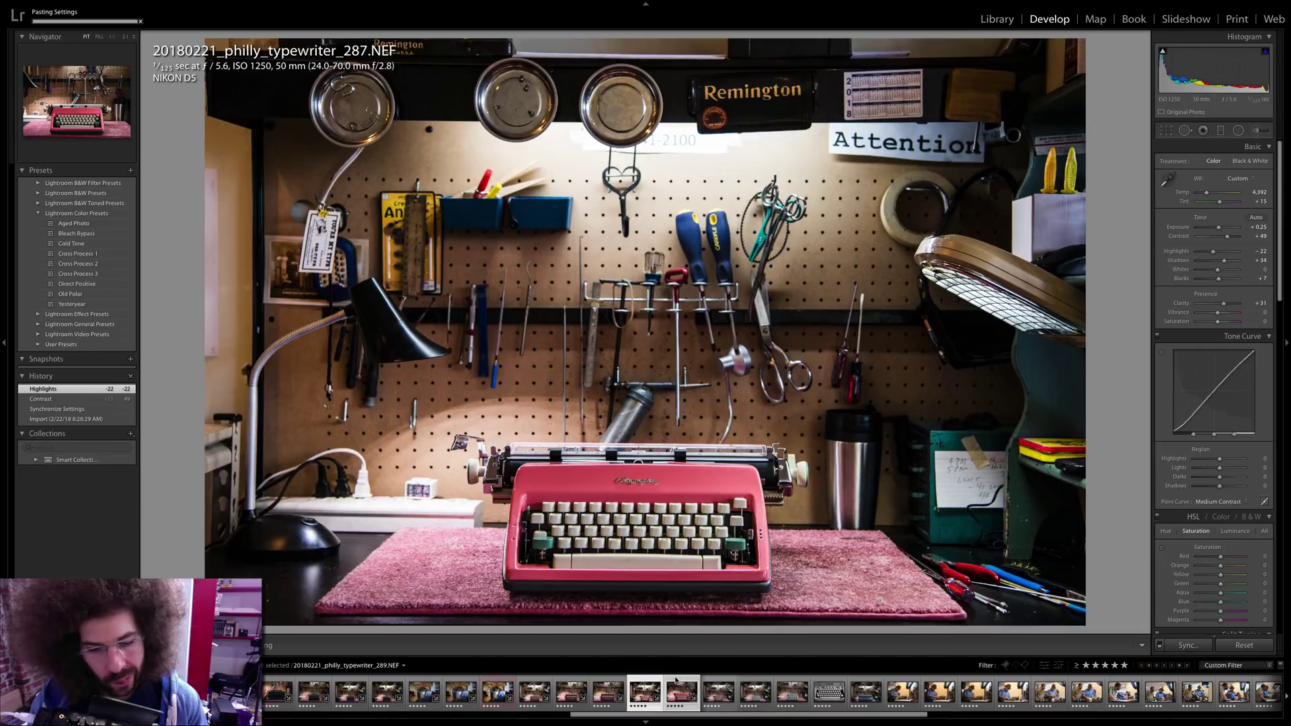
pyautogui.click(675, 687)
pyautogui.click(696, 426)
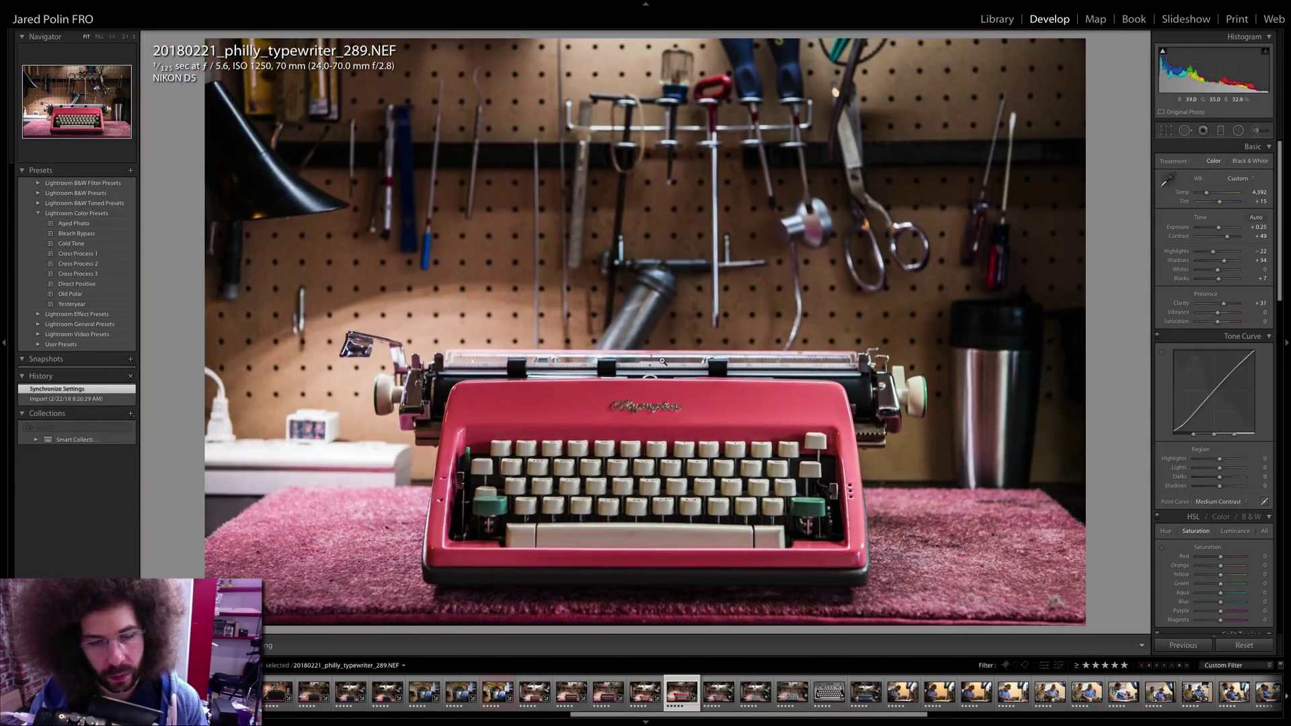
# - Synchronize photo 289's develop settings to photo 291, and open photo 291
pyautogui.press('Right')
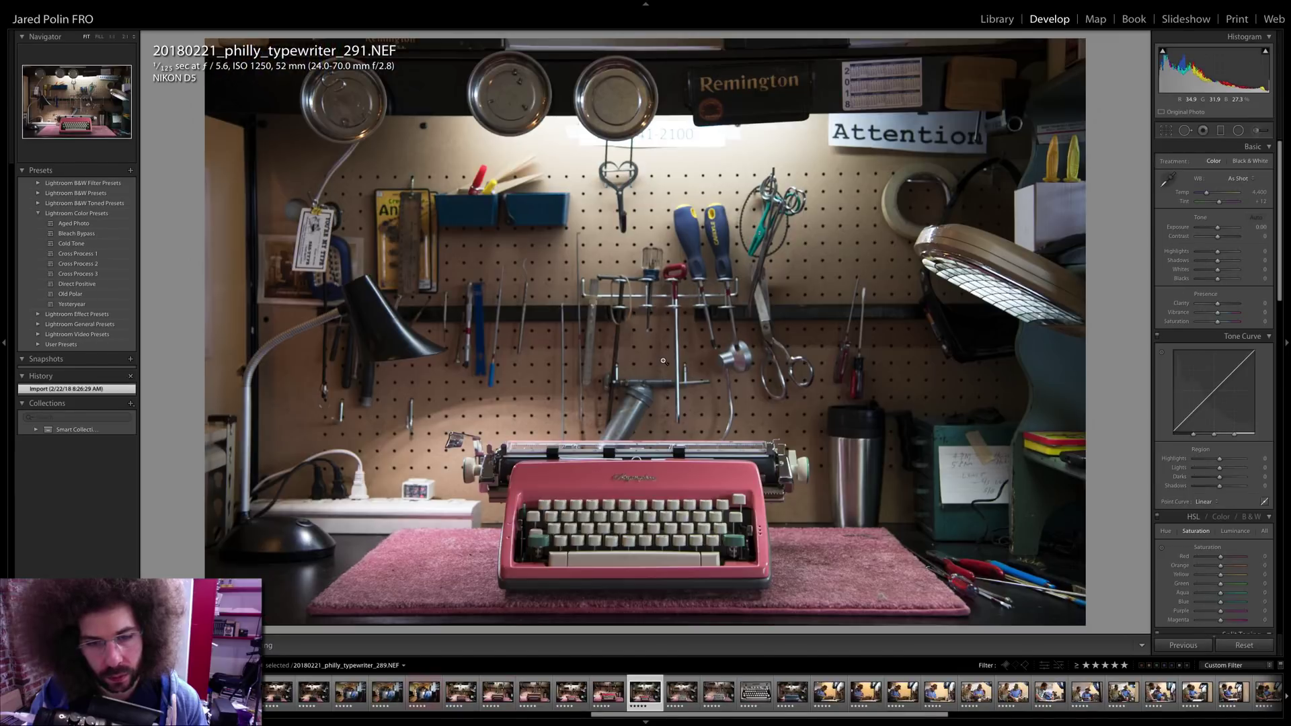
pyautogui.press('Left')
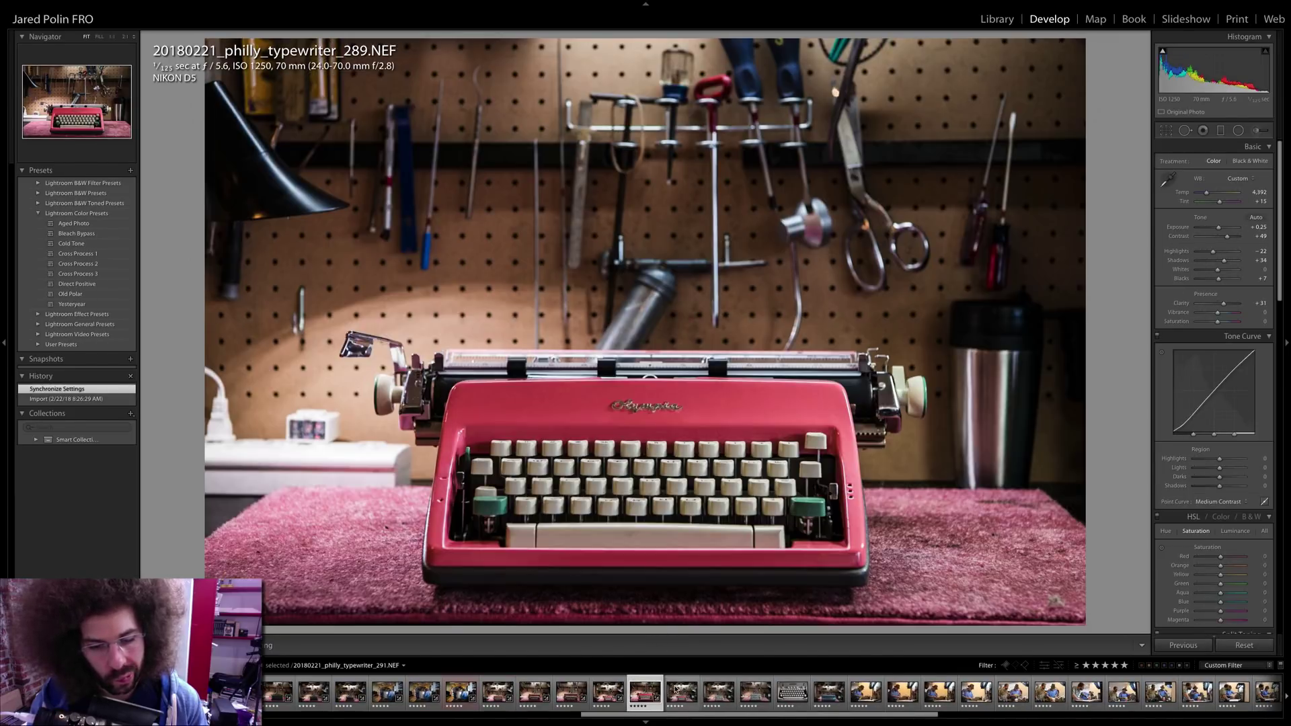
pyautogui.keyDown('ctrl'); pyautogui.click(679, 689); pyautogui.keyUp('ctrl')
pyautogui.click(1188, 645)
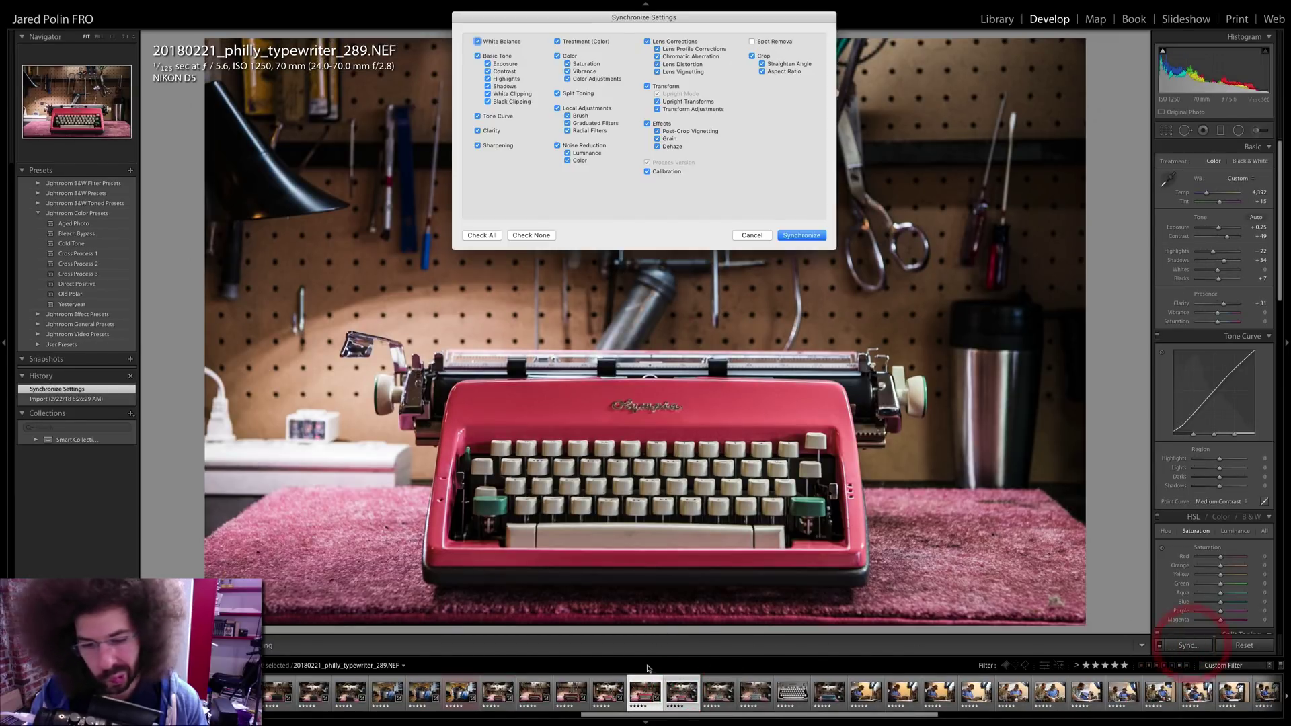
pyautogui.press('Return')
pyautogui.click(681, 681)
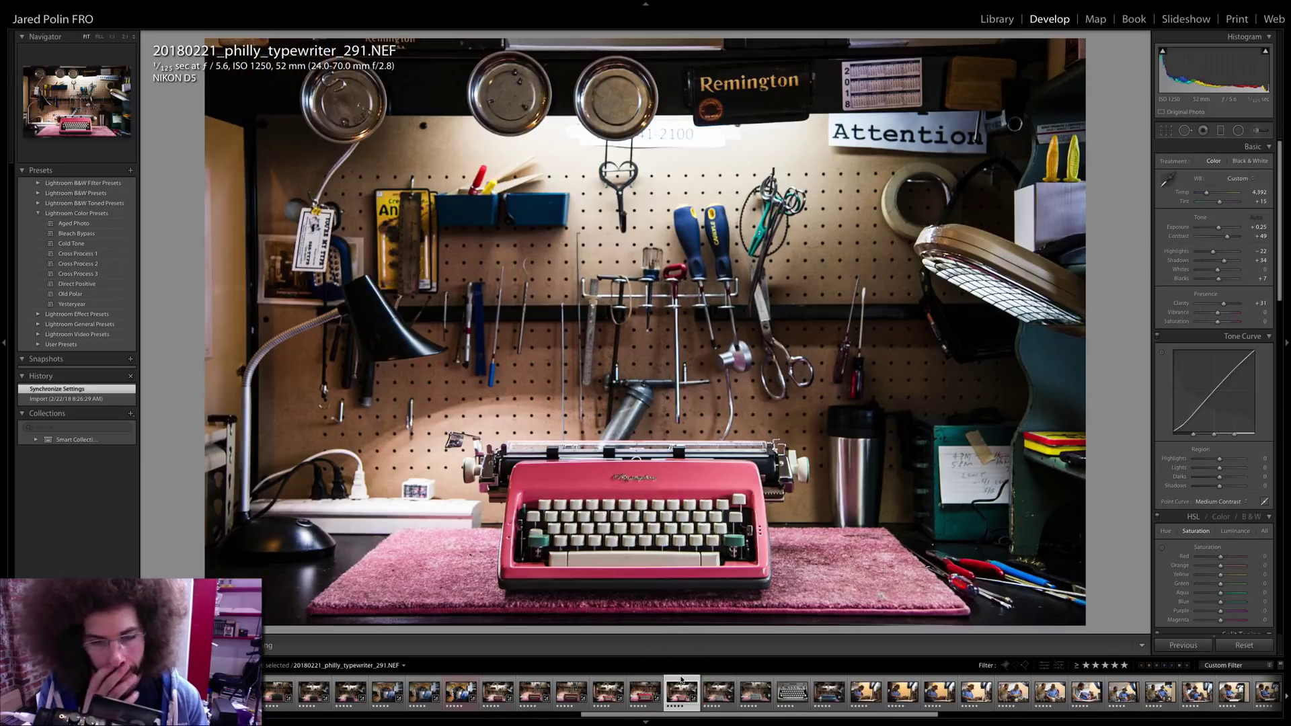
# - Examine the focus and detail of photo 291's pink Olympia typewriter up close
pyautogui.click(647, 497)
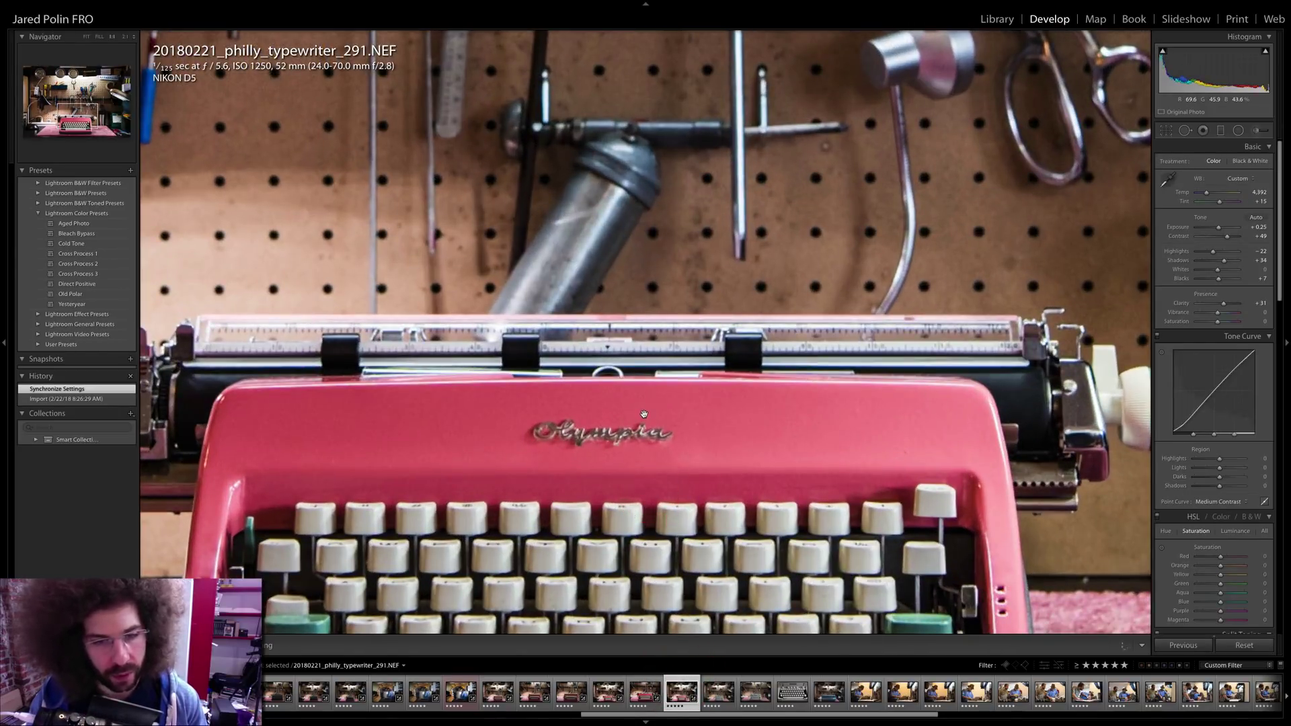
pyautogui.click(665, 419)
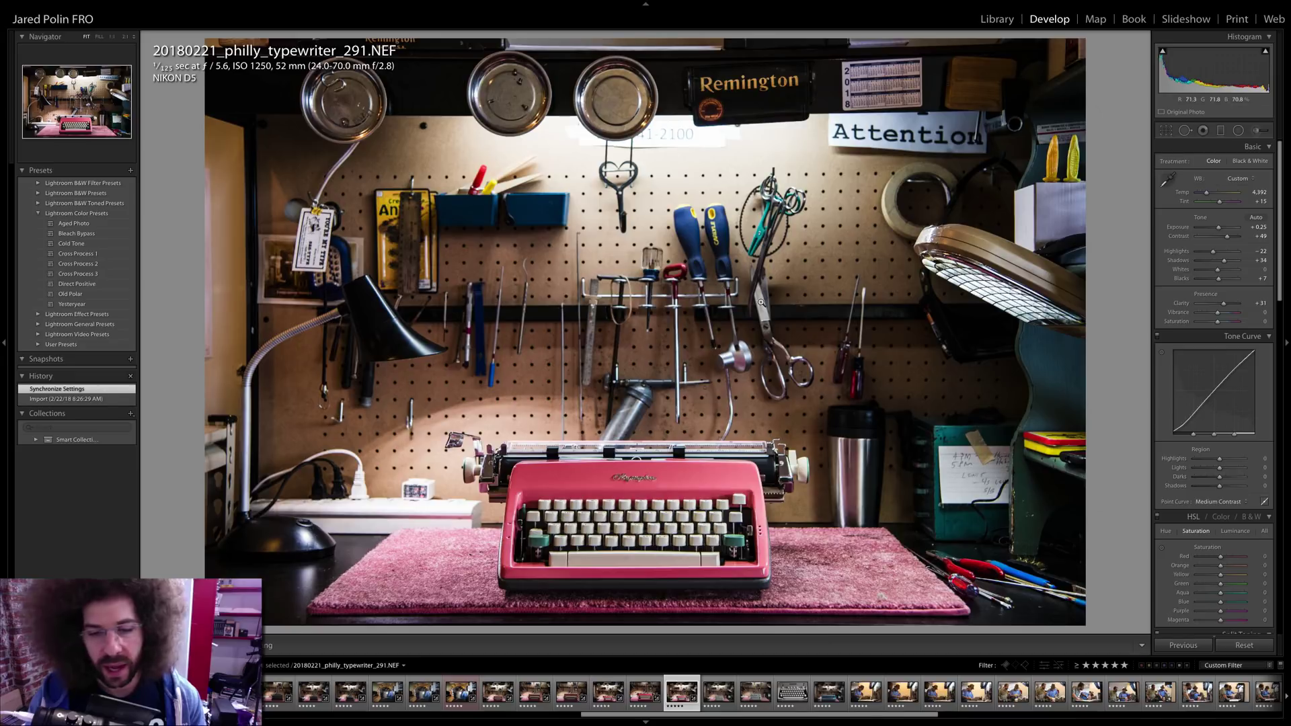
pyautogui.click(569, 515)
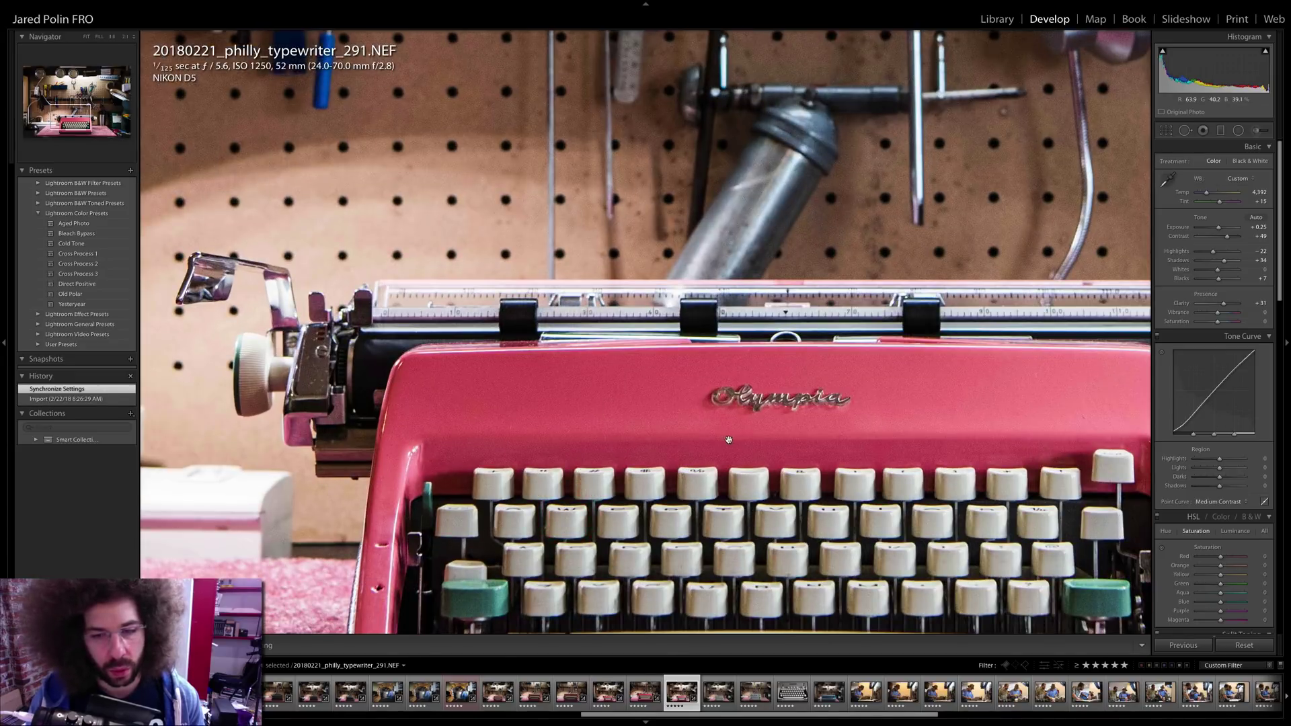
pyautogui.click(729, 441)
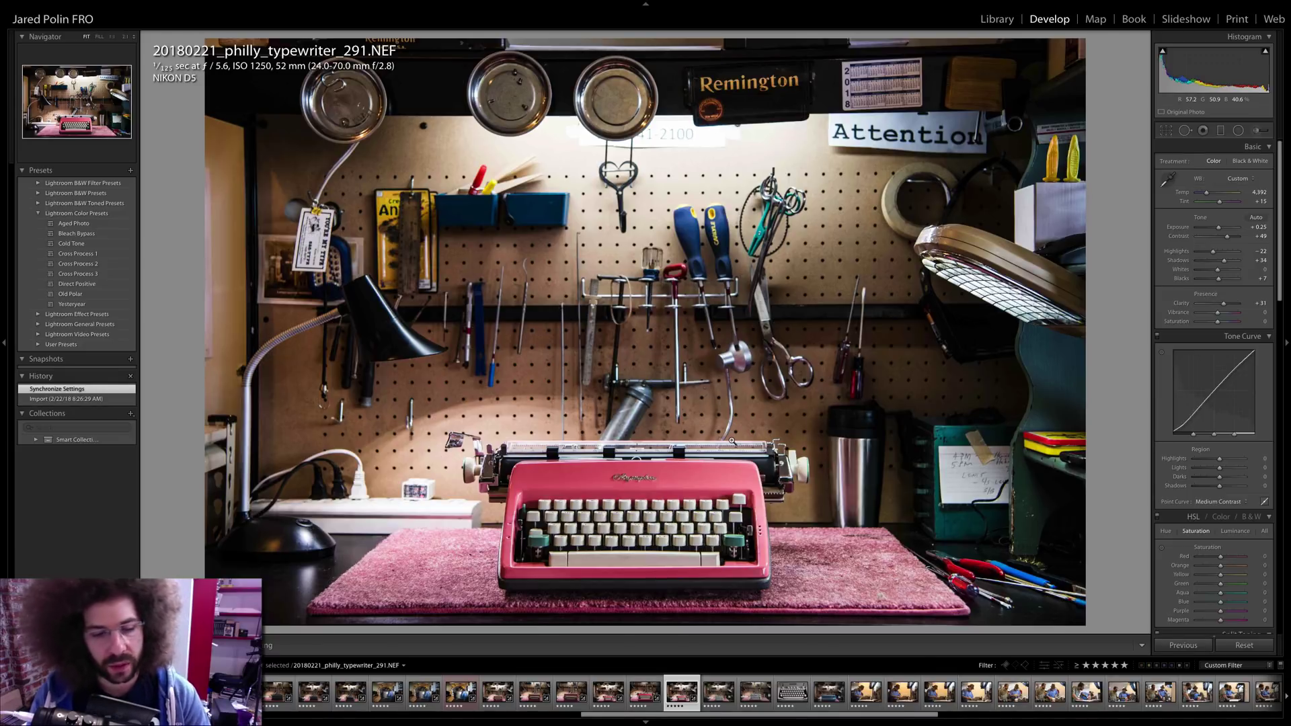
# - Synchronize photo 291's develop settings to photos 292 and 294, and open photo 294
pyautogui.press('Right')
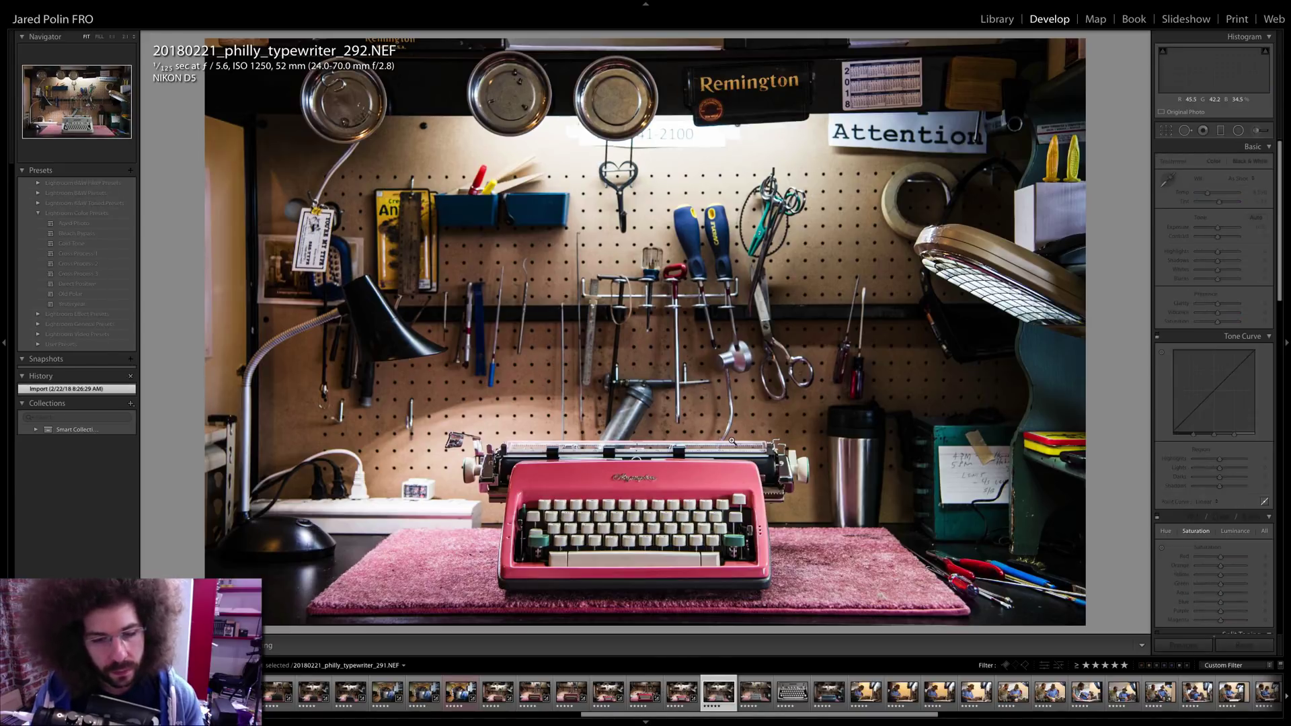
pyautogui.press('Left')
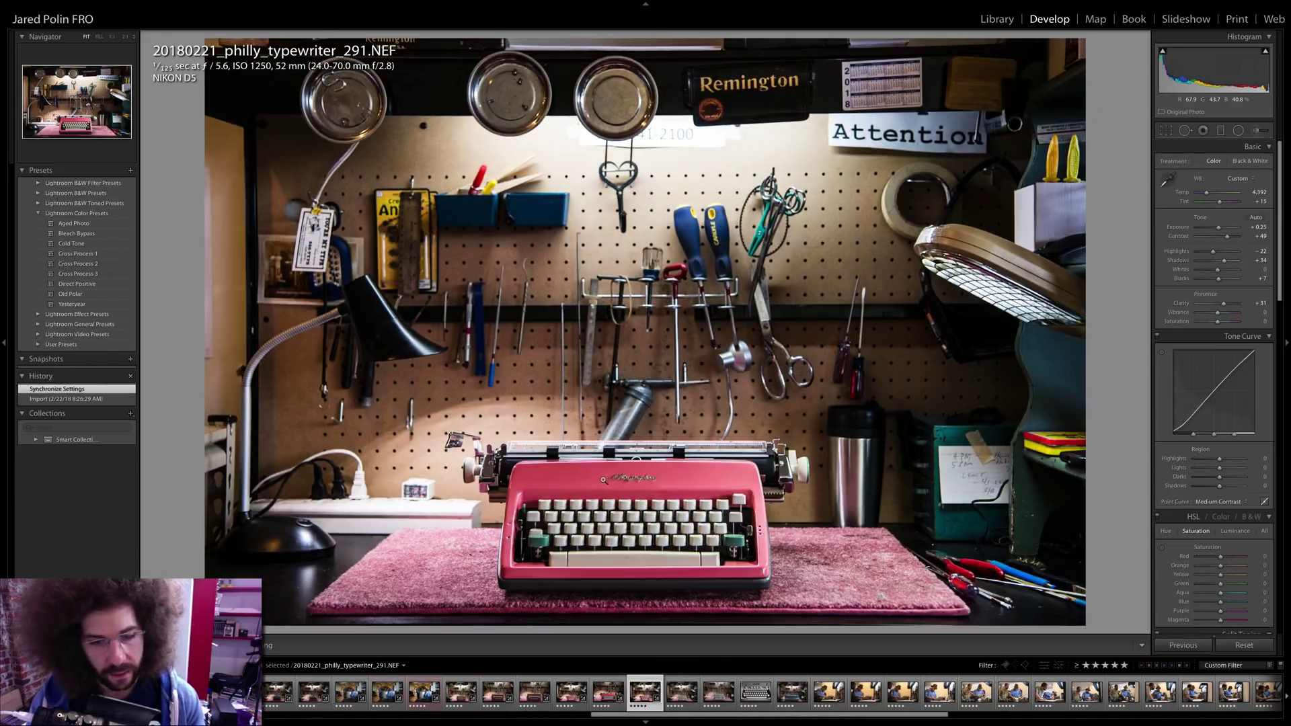
pyautogui.keyDown('shift'); pyautogui.click(718, 691); pyautogui.keyUp('shift')
pyautogui.click(1184, 647)
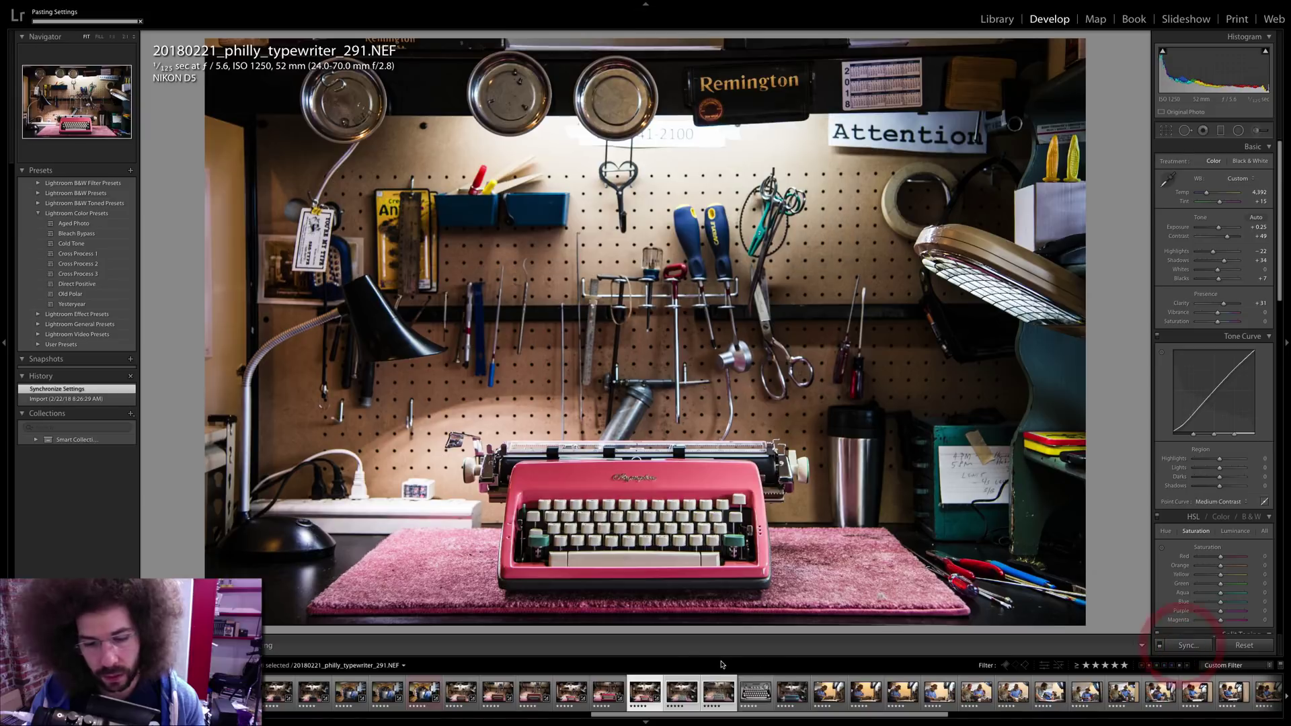
pyautogui.click(674, 686)
pyautogui.press('Right')
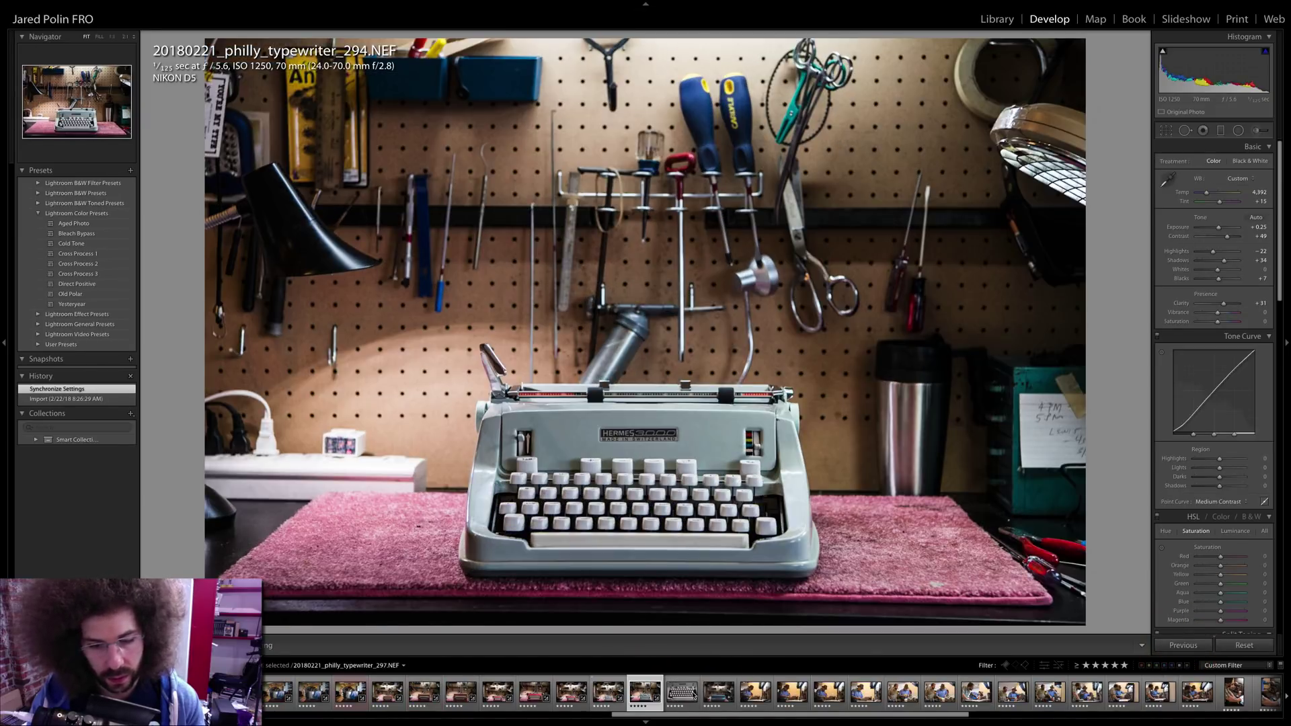
# - Synchronize photo 294's develop settings to photo 296, and inspect the Hermes 3000 keys in photo 296 up close
pyautogui.keyDown('shift'); pyautogui.click(693, 692); pyautogui.keyUp('shift')
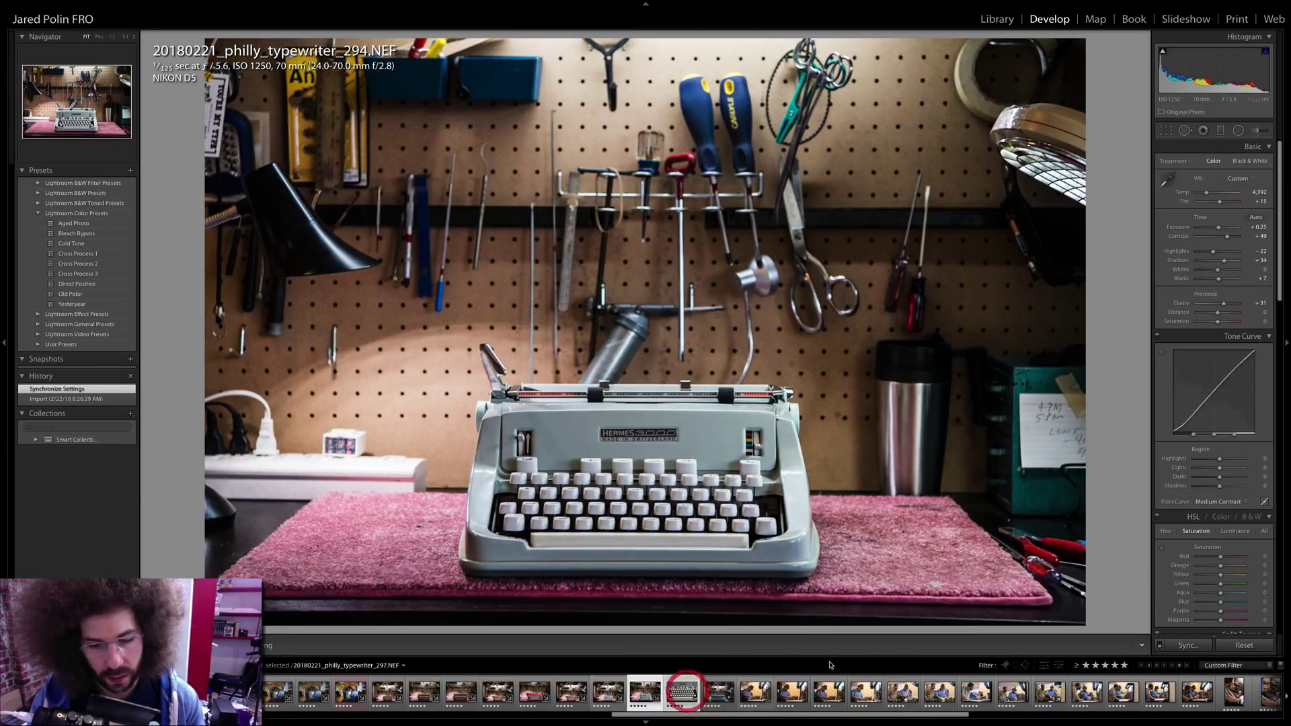
pyautogui.click(1188, 644)
pyautogui.press('Return')
pyautogui.click(681, 690)
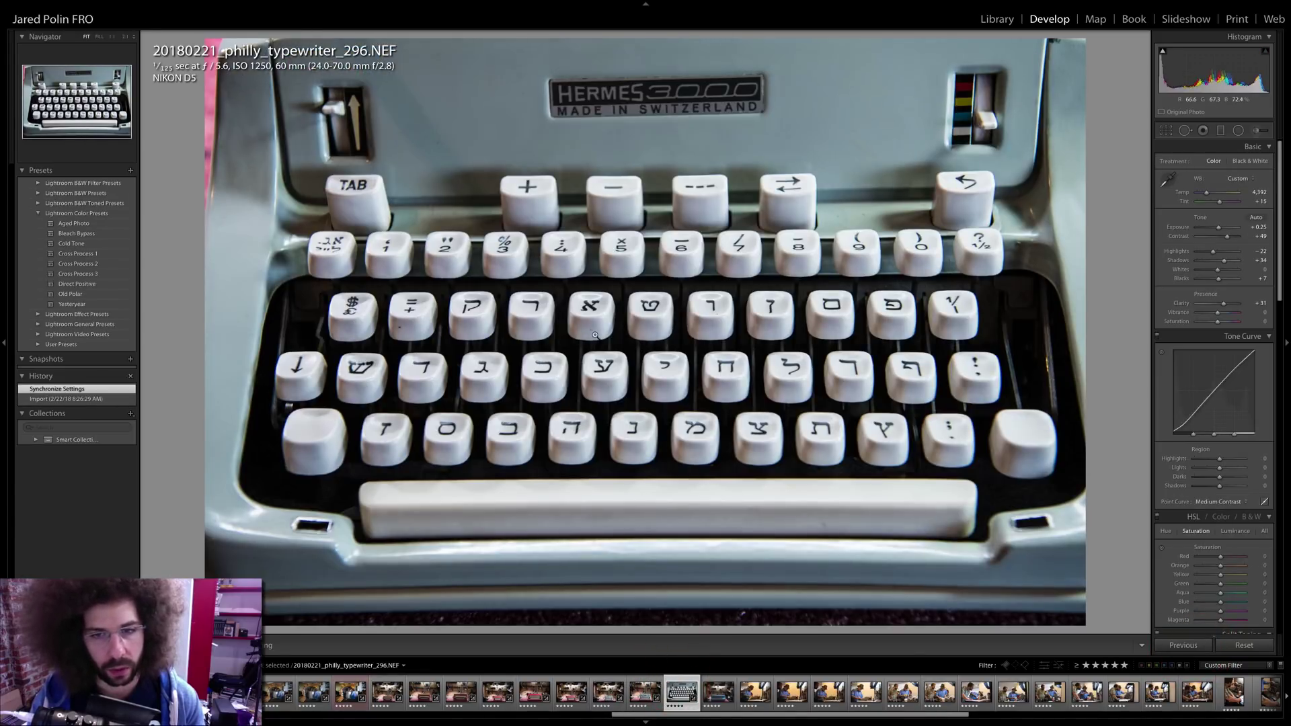
pyautogui.rightClick(785, 360)
pyautogui.click(646, 332)
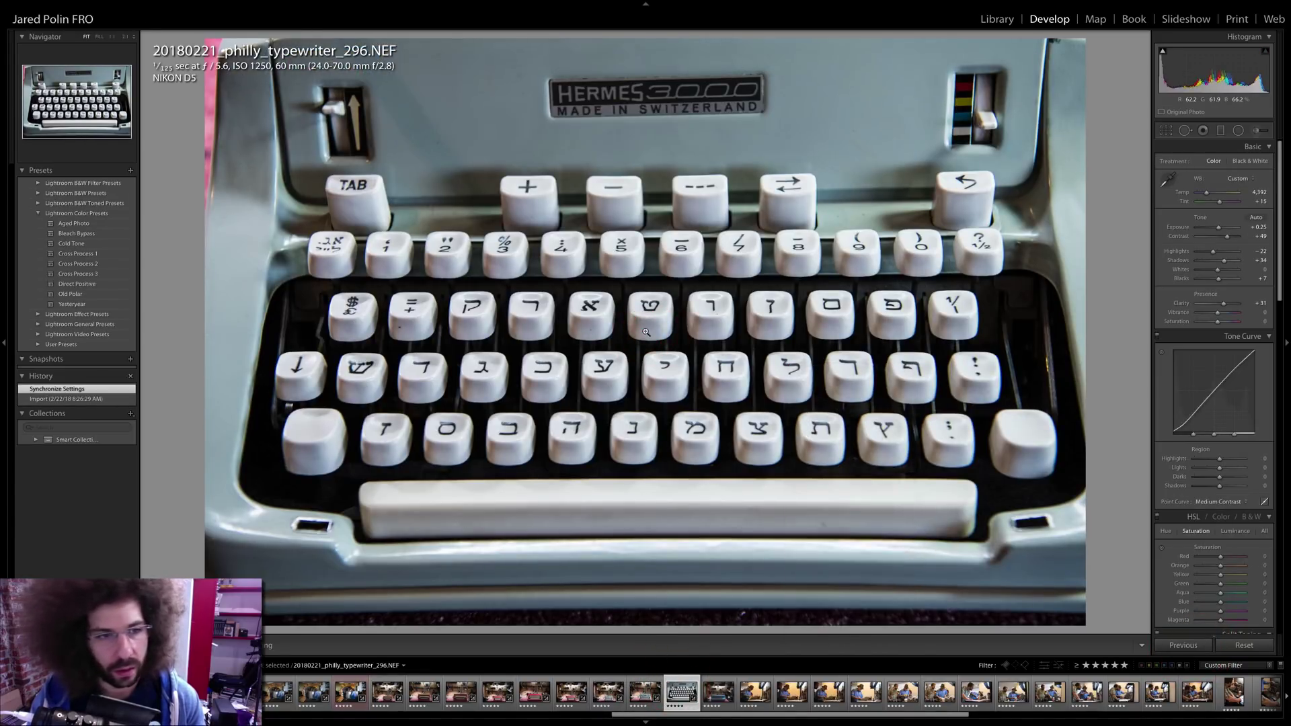
pyautogui.click(629, 340)
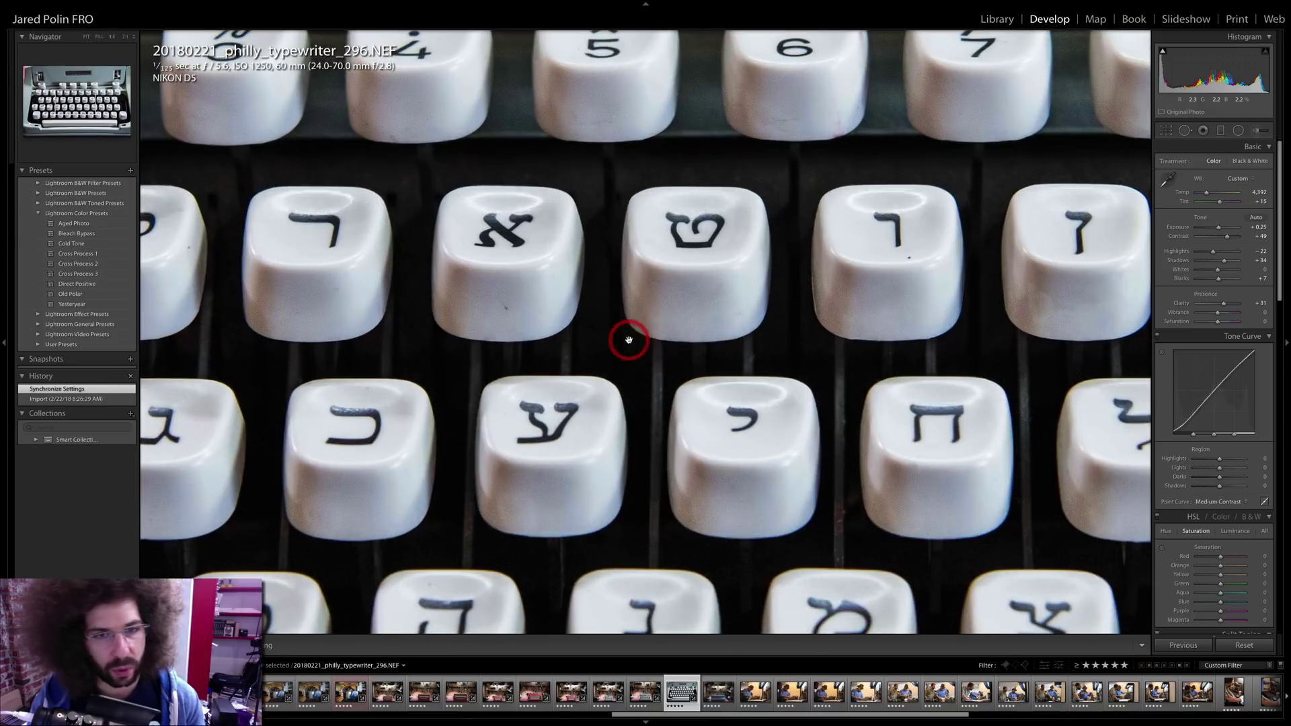
pyautogui.click(612, 377)
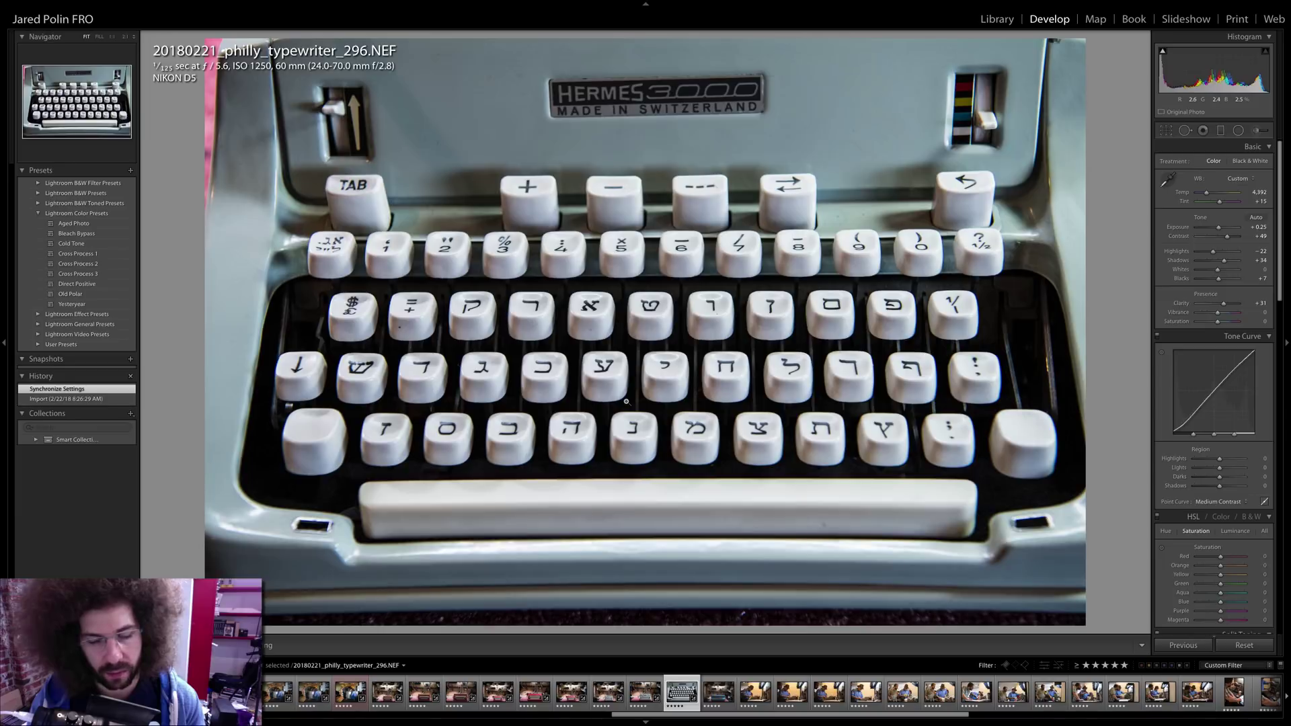
# - Synchronize photo 296's develop settings to photo 297, and open the blue typewriter photo
pyautogui.click(717, 696)
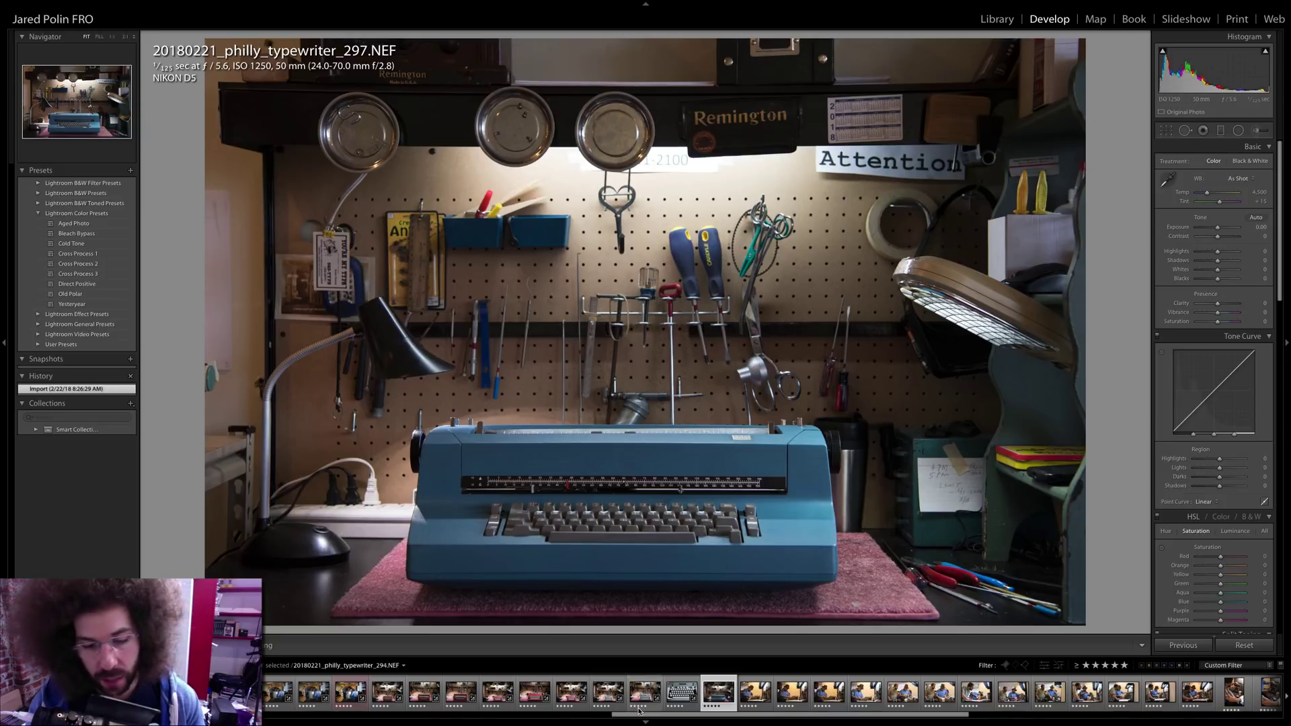
pyautogui.click(685, 697)
pyautogui.keyDown('ctrl'); pyautogui.click(717, 696); pyautogui.keyUp('ctrl')
pyautogui.click(1188, 645)
pyautogui.click(716, 680)
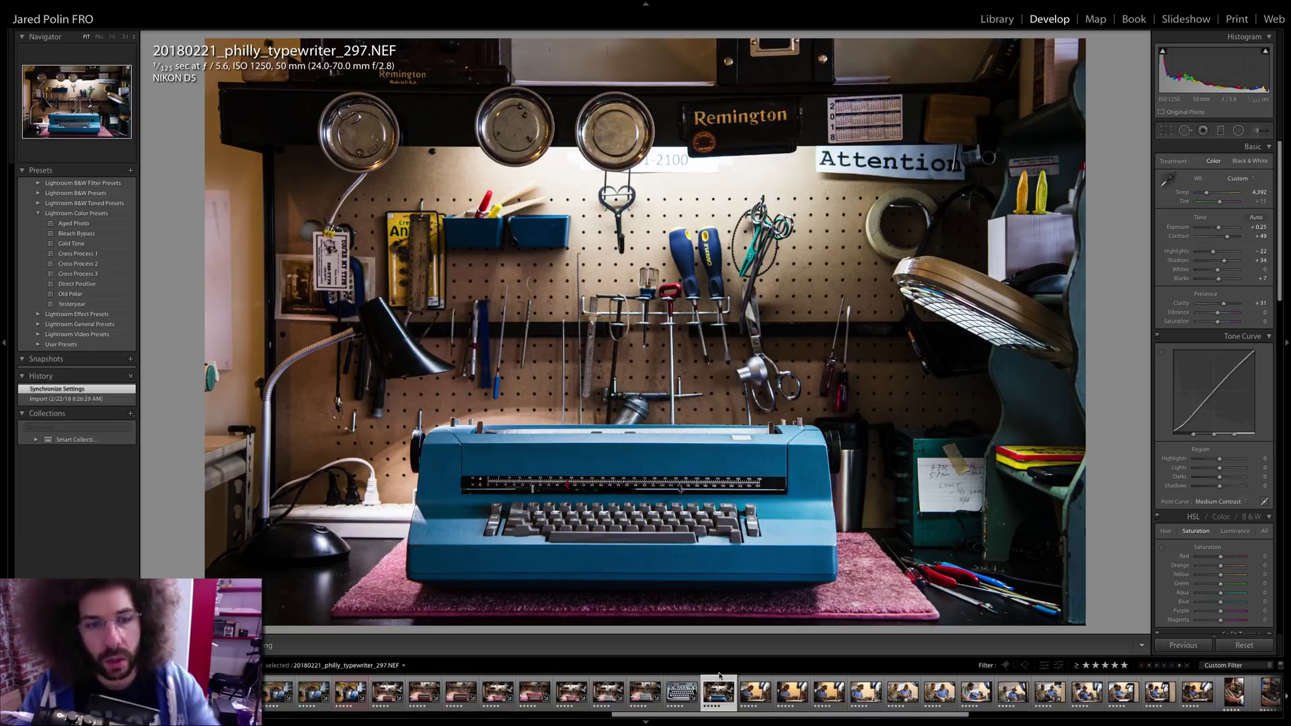
# - Try a 1 x 1 crop on photo 297, reframing it around the blue typewriter
pyautogui.click(1167, 131)
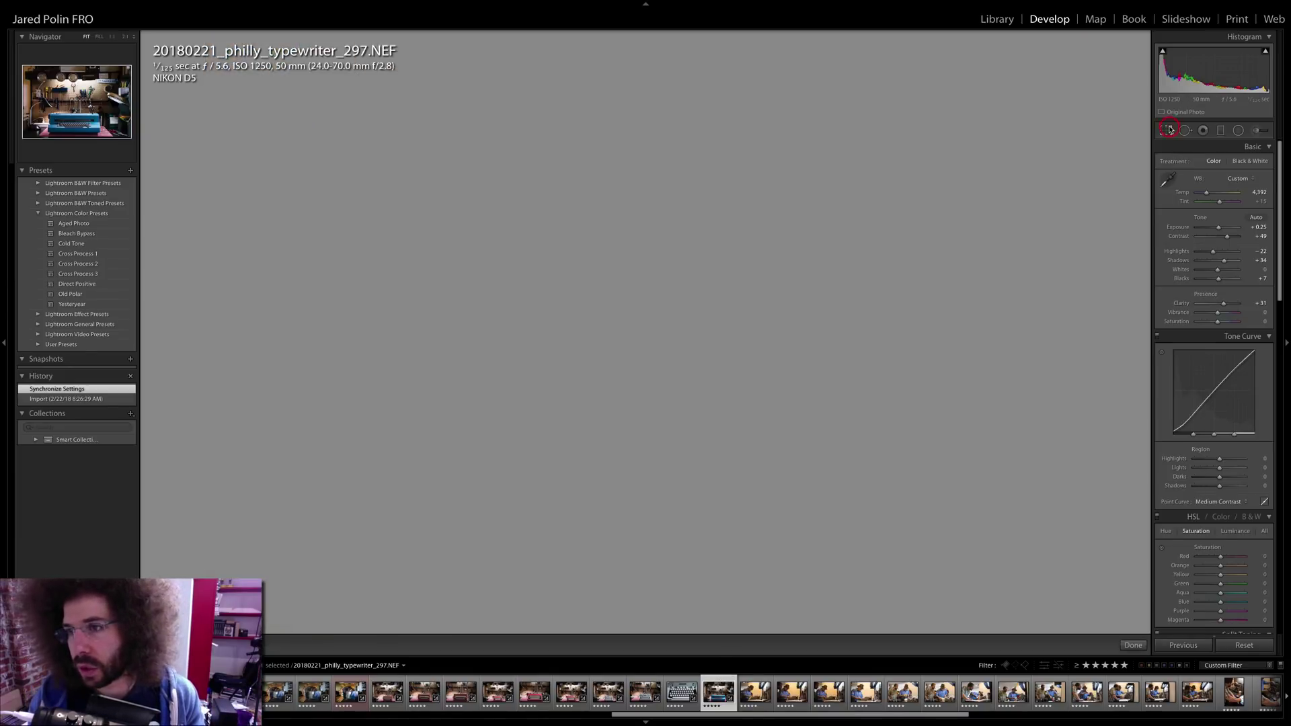
pyautogui.click(1255, 165)
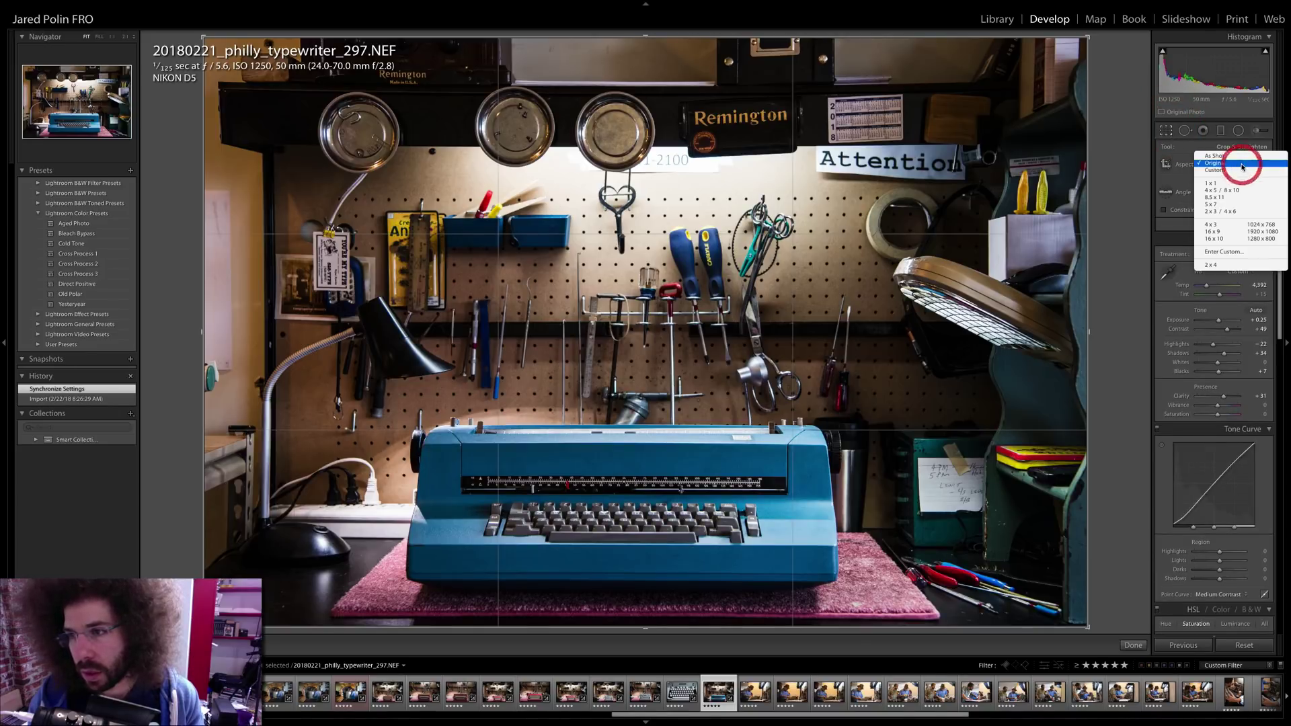
pyautogui.click(1239, 185)
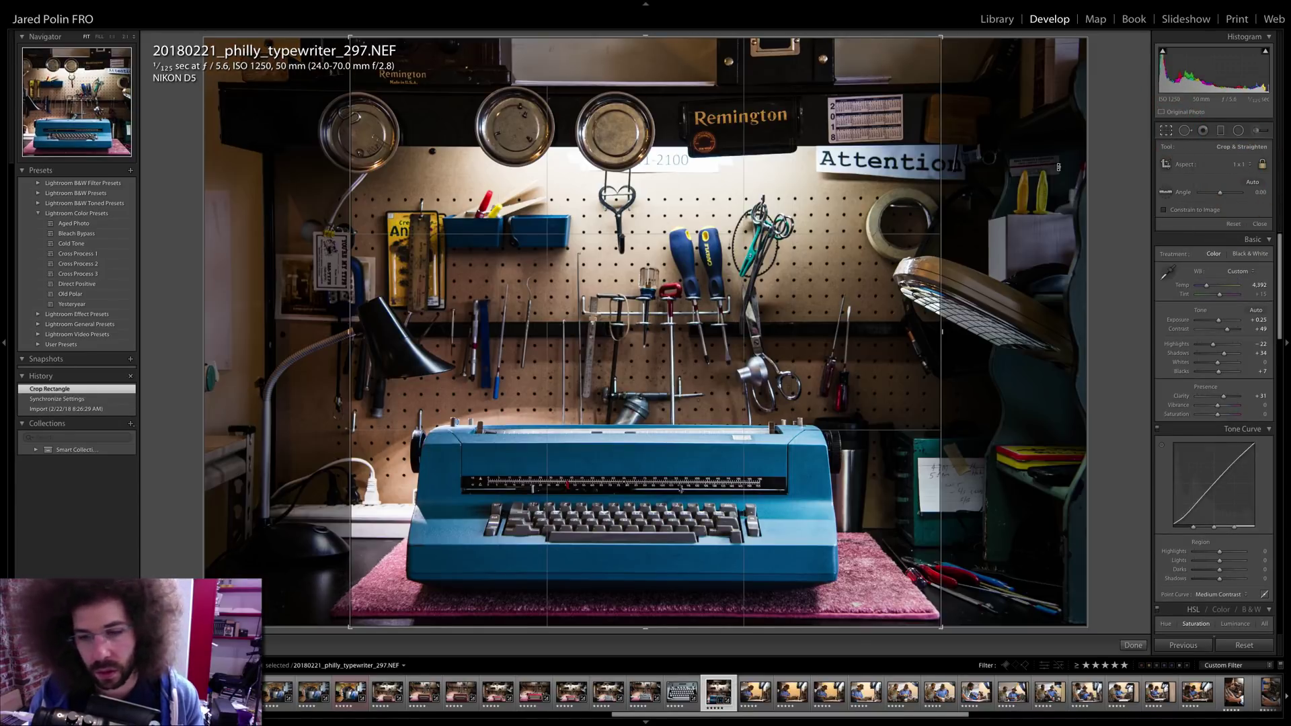
pyautogui.moveTo(701, 283); pyautogui.dragTo(716, 283)
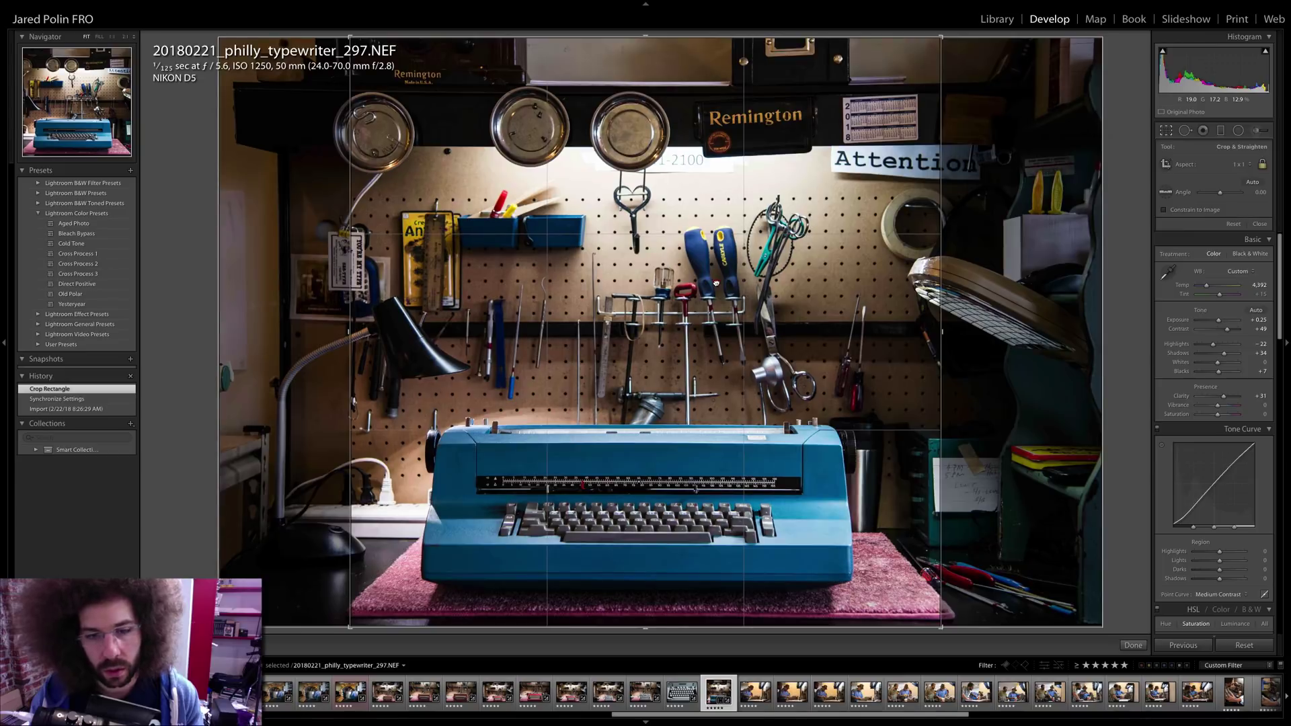
pyautogui.press('Return')
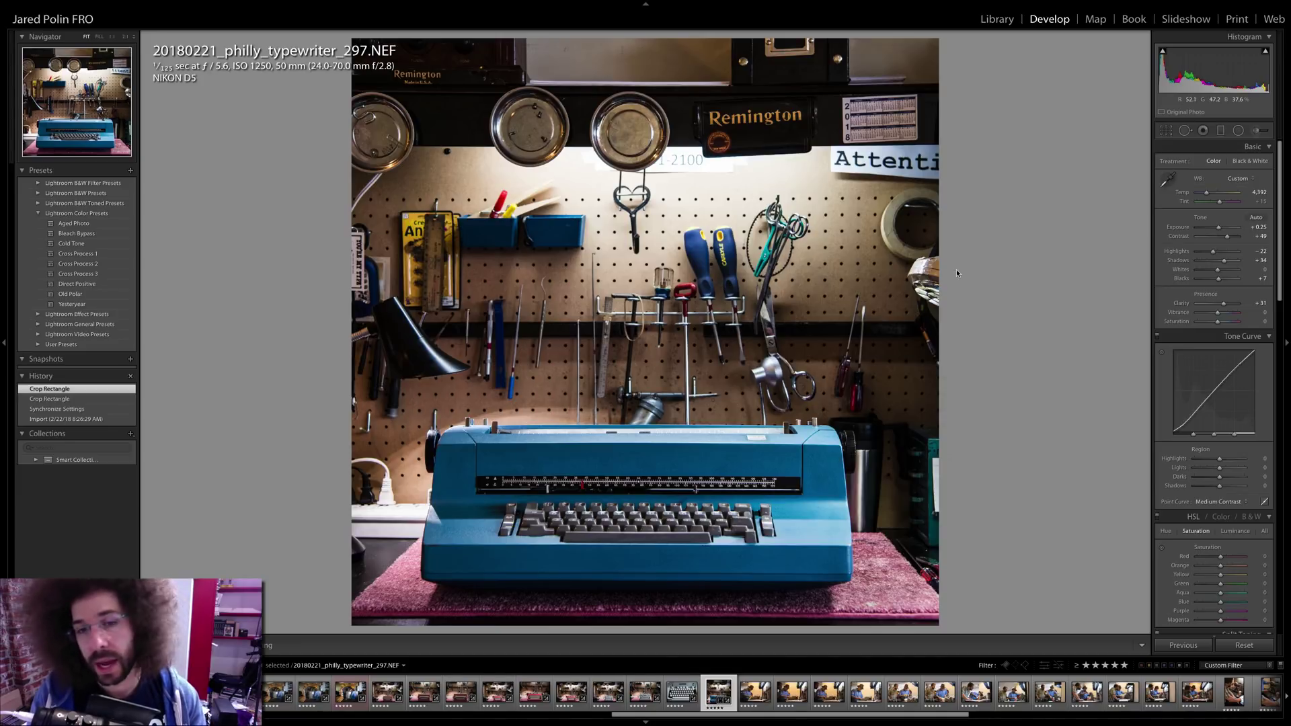
# - Restore photo 297's full frame using the As Shot crop aspect
pyautogui.click(1167, 131)
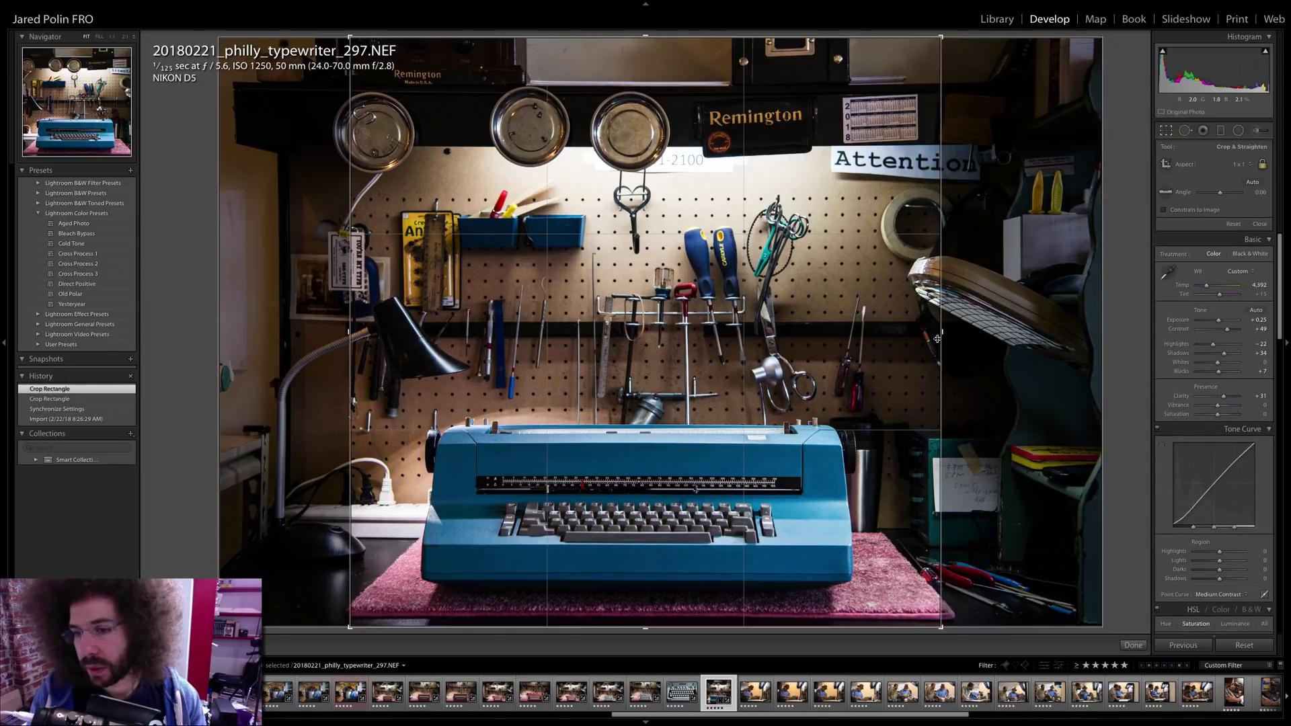
pyautogui.click(1239, 164)
pyautogui.click(1233, 137)
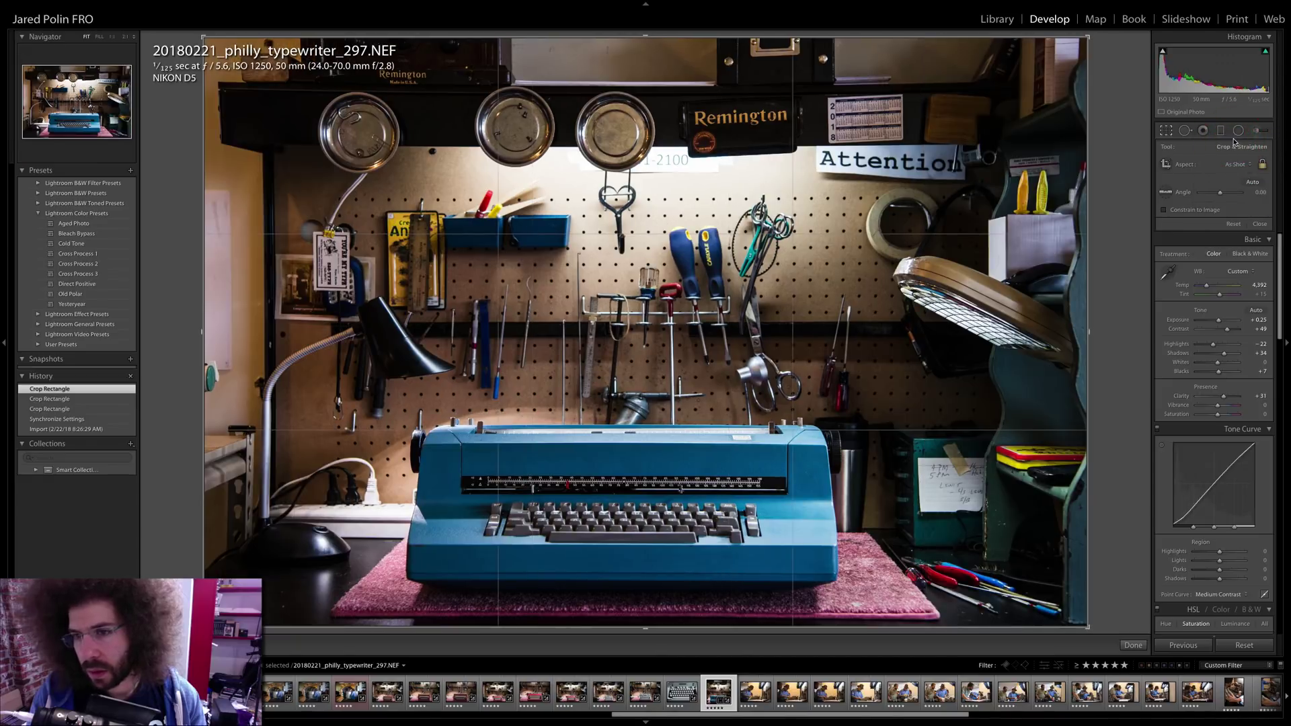
pyautogui.press('r')
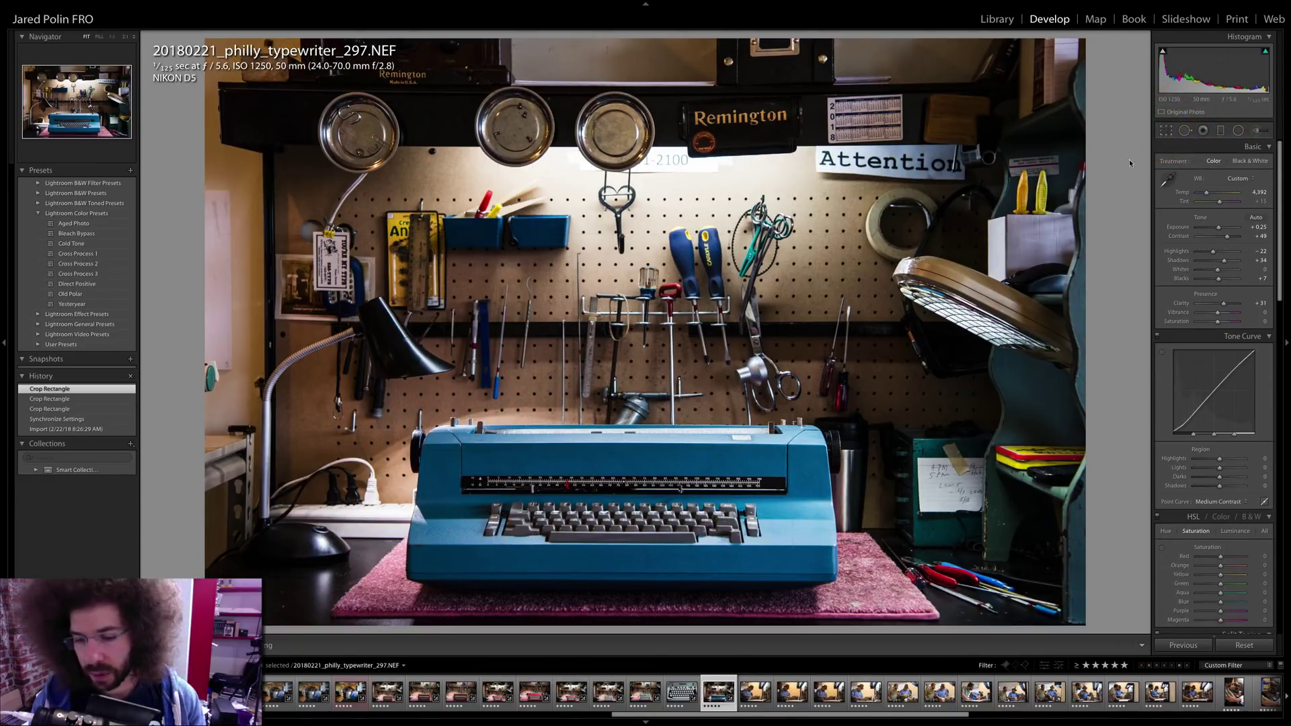
# - Give photo 297 the Red color label, and open photo 305
pyautogui.press('Right')
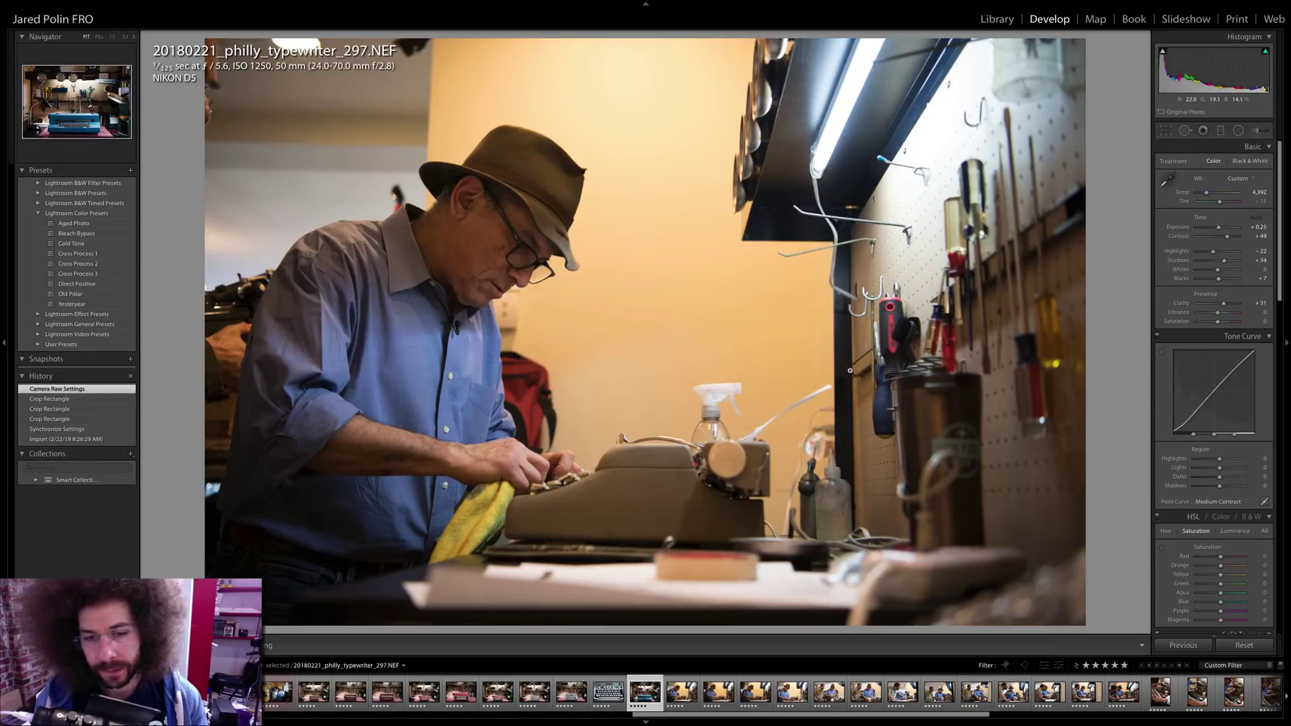
pyautogui.press('Left')
pyautogui.press('6')
pyautogui.press('Right')
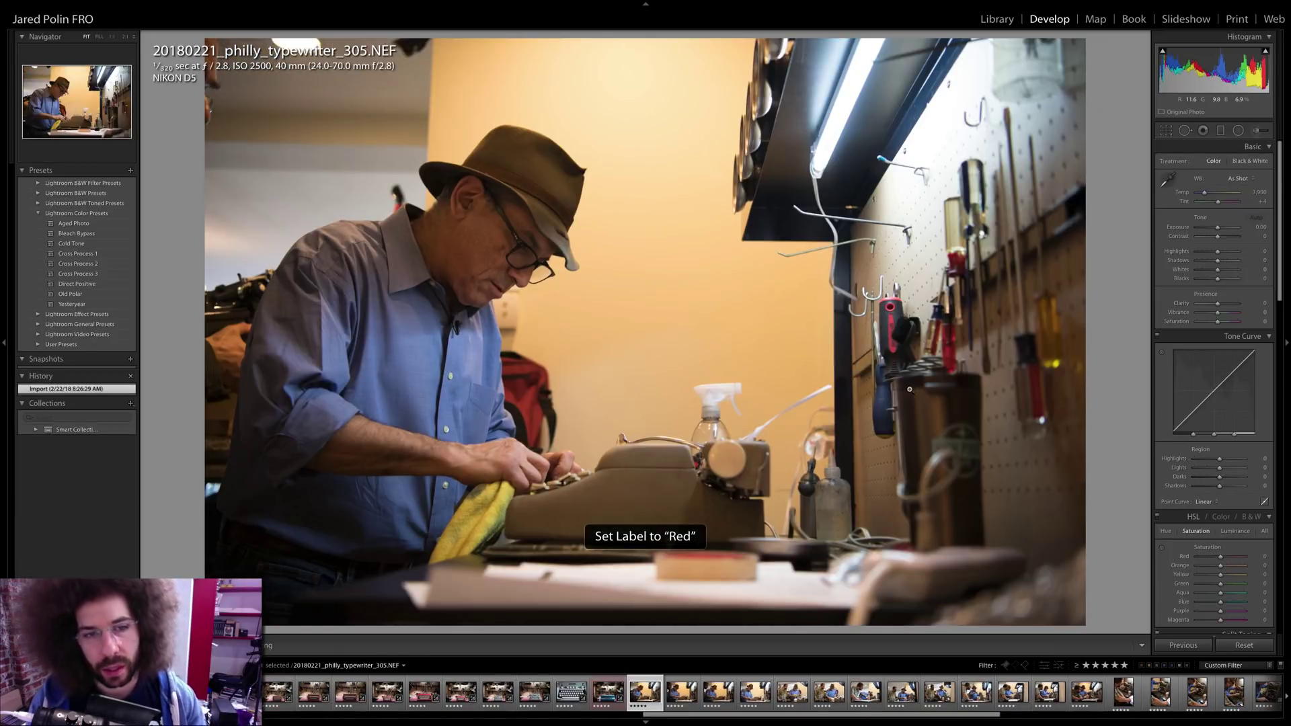
# - Convert photo 305 to black and white with exposure +0.40, contrast +83, highlights -44 and shadows +47
pyautogui.click(508, 246)
pyautogui.click(508, 246)
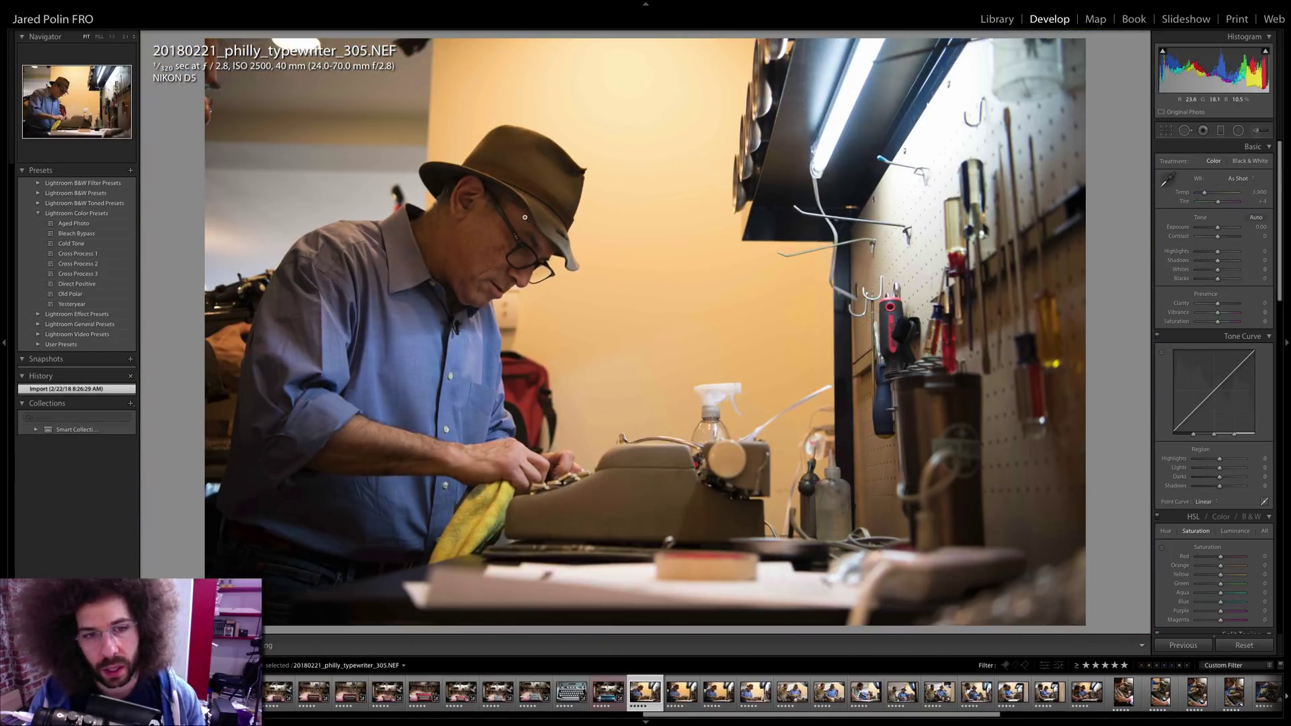
pyautogui.moveTo(527, 220); pyautogui.dragTo(576, 202)
pyautogui.click(1244, 161)
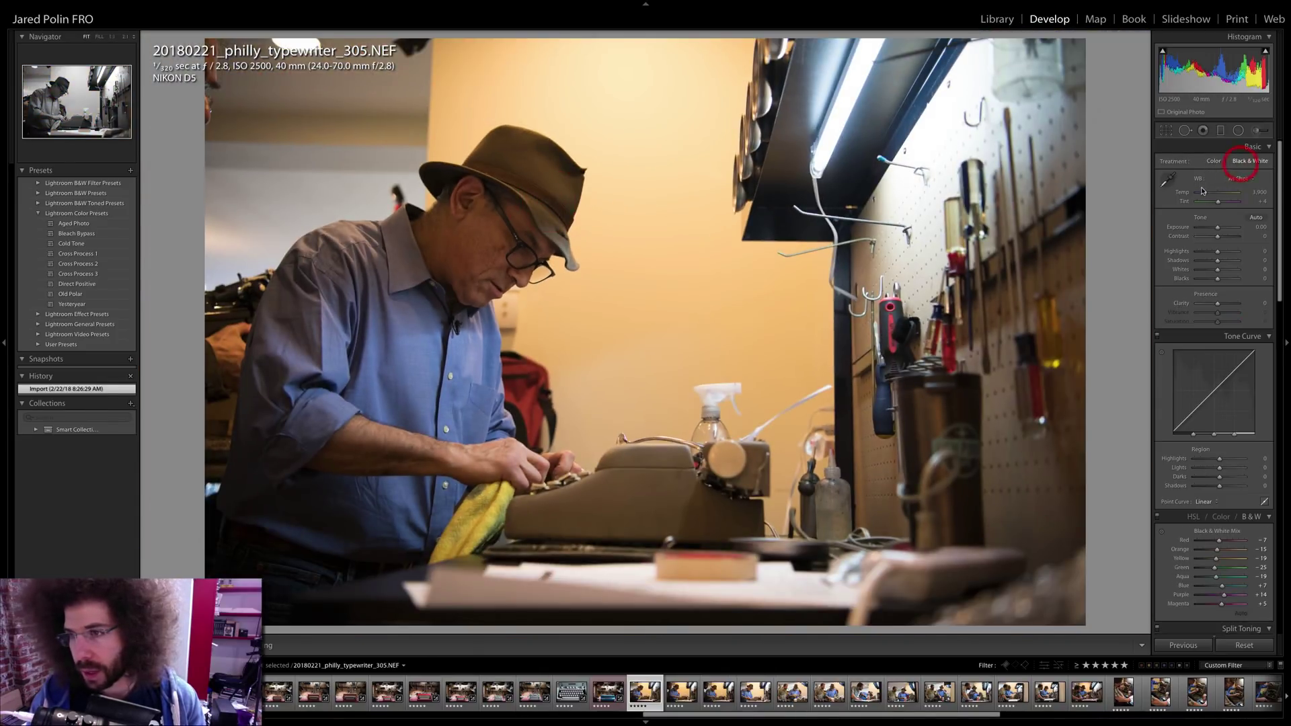
pyautogui.moveTo(1217, 227)
pyautogui.mouseDown()
pyautogui.moveTo(1228, 261)
pyautogui.moveTo(1208, 251)
pyautogui.moveTo(1233, 237)
pyautogui.mouseUp()
# - Set photo 305's point curve to Medium Contrast, clarity to +12 and whites to +11, checking the lamp and face up close
pyautogui.click(1203, 502)
pyautogui.click(1203, 503)
pyautogui.moveTo(1222, 307); pyautogui.dragTo(1219, 272)
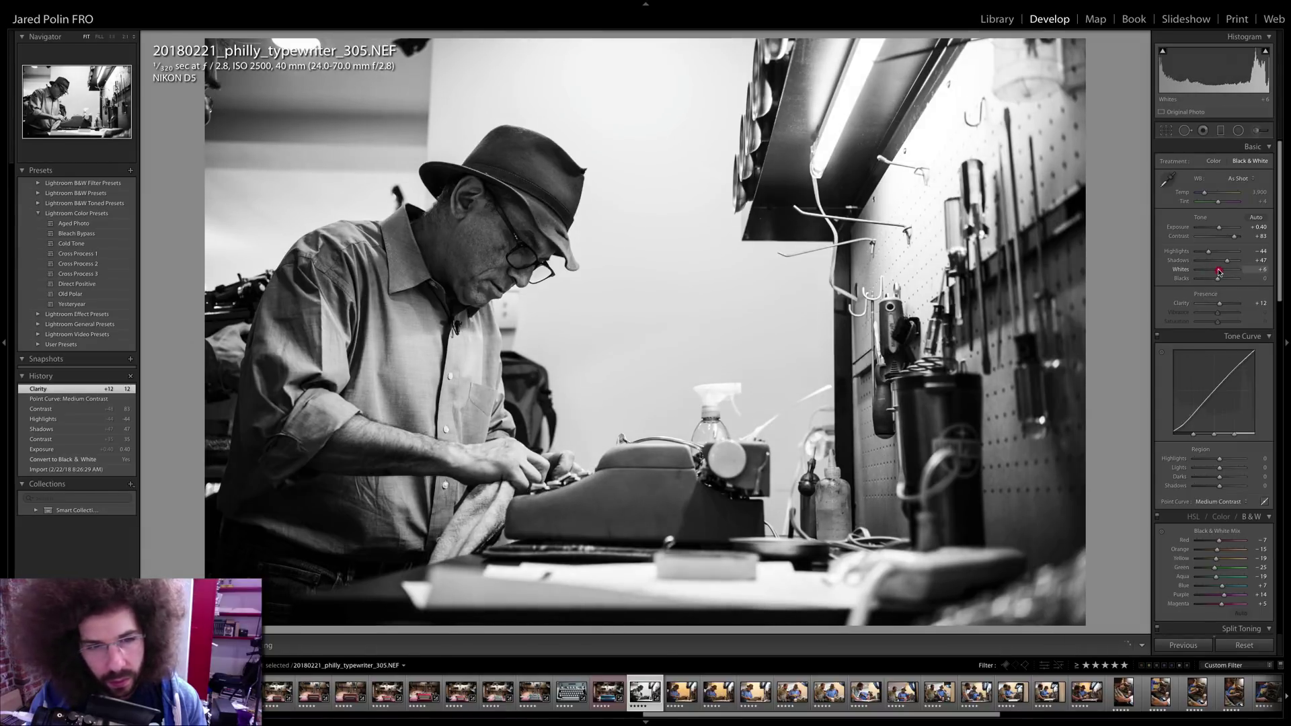
pyautogui.moveTo(1105, 225); pyautogui.dragTo(1104, 226)
pyautogui.click(865, 87)
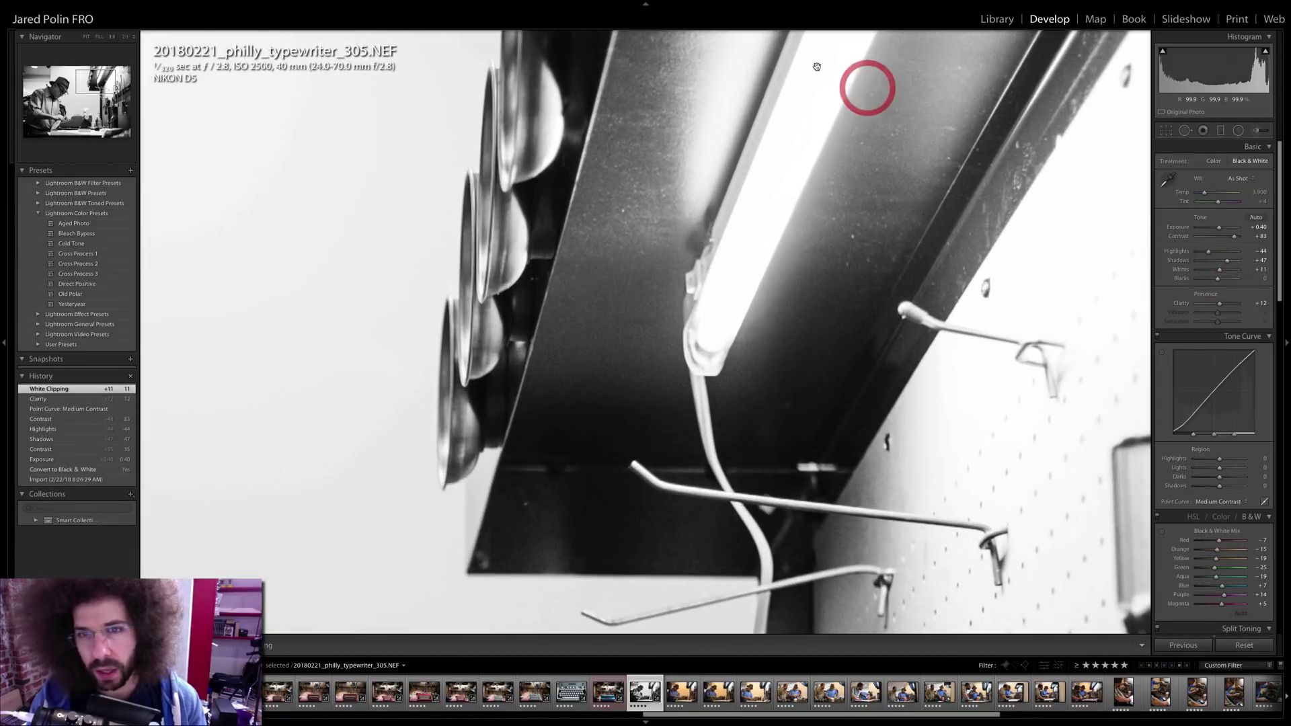
pyautogui.click(709, 227)
pyautogui.click(535, 305)
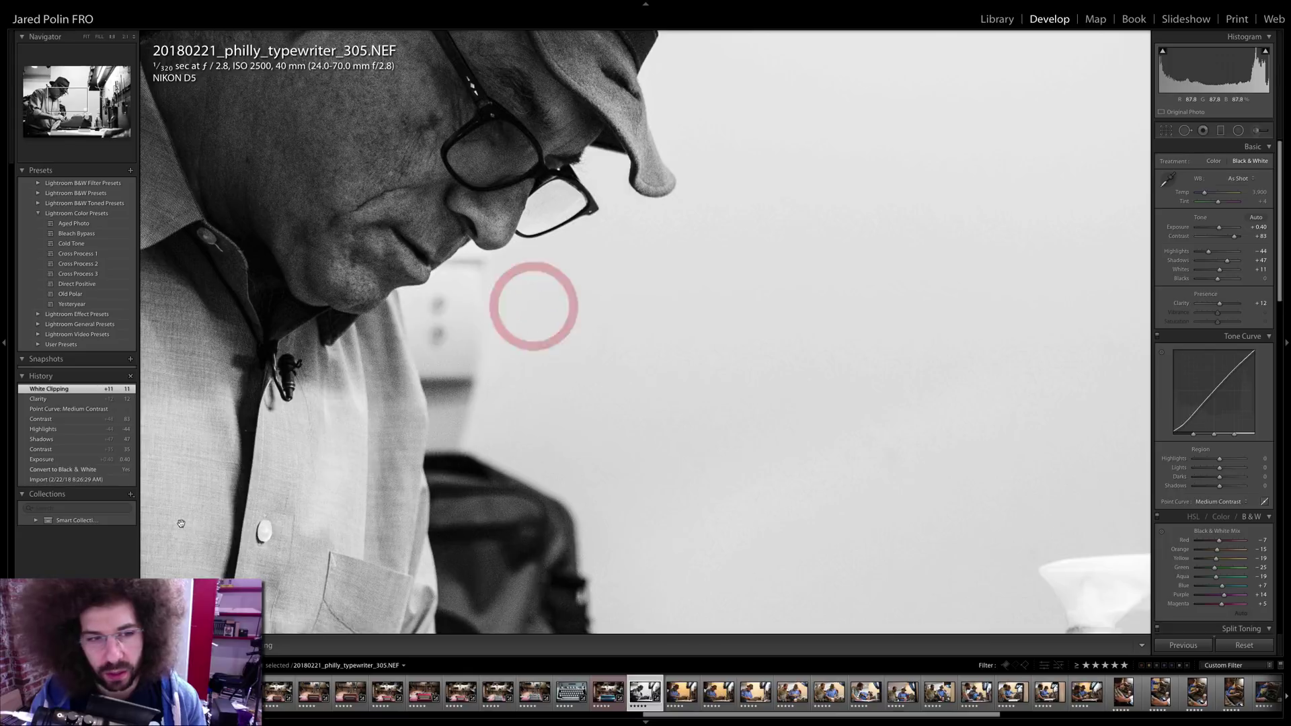
pyautogui.click(893, 340)
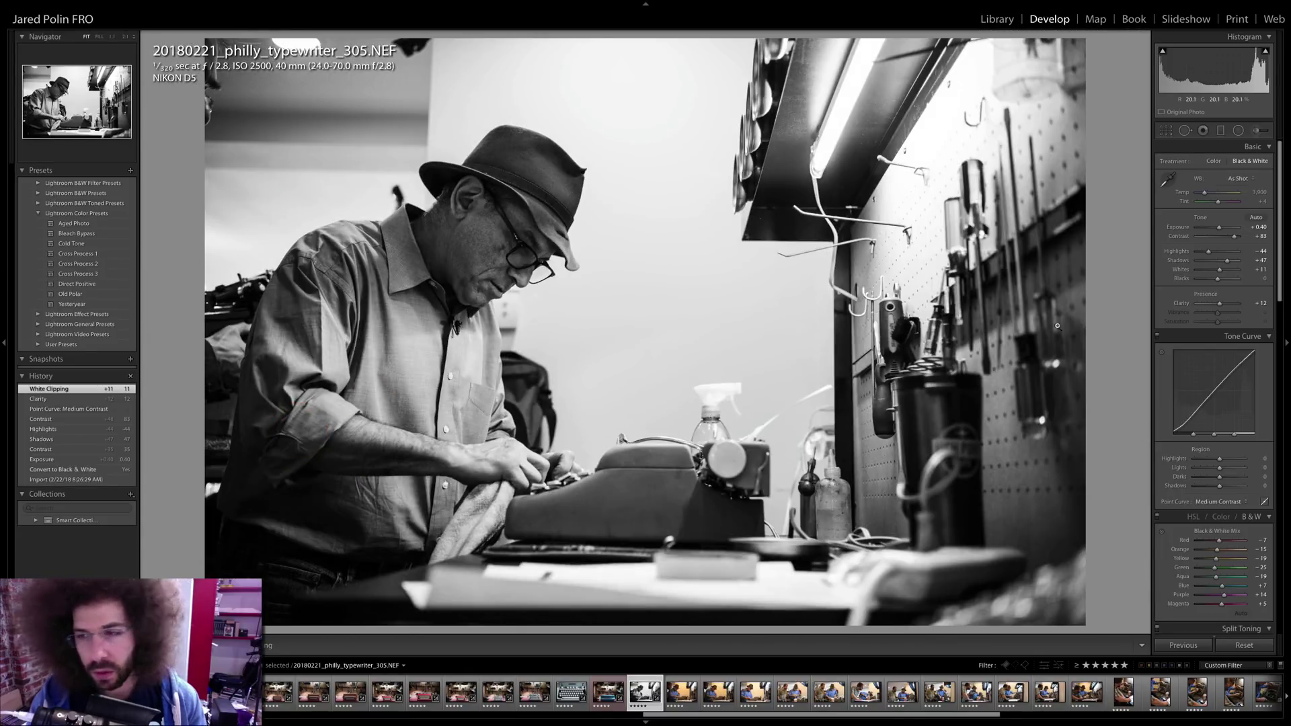
# - Set photo 305's temperature to 3,152 in the color treatment, and return it to black and white
pyautogui.click(1214, 162)
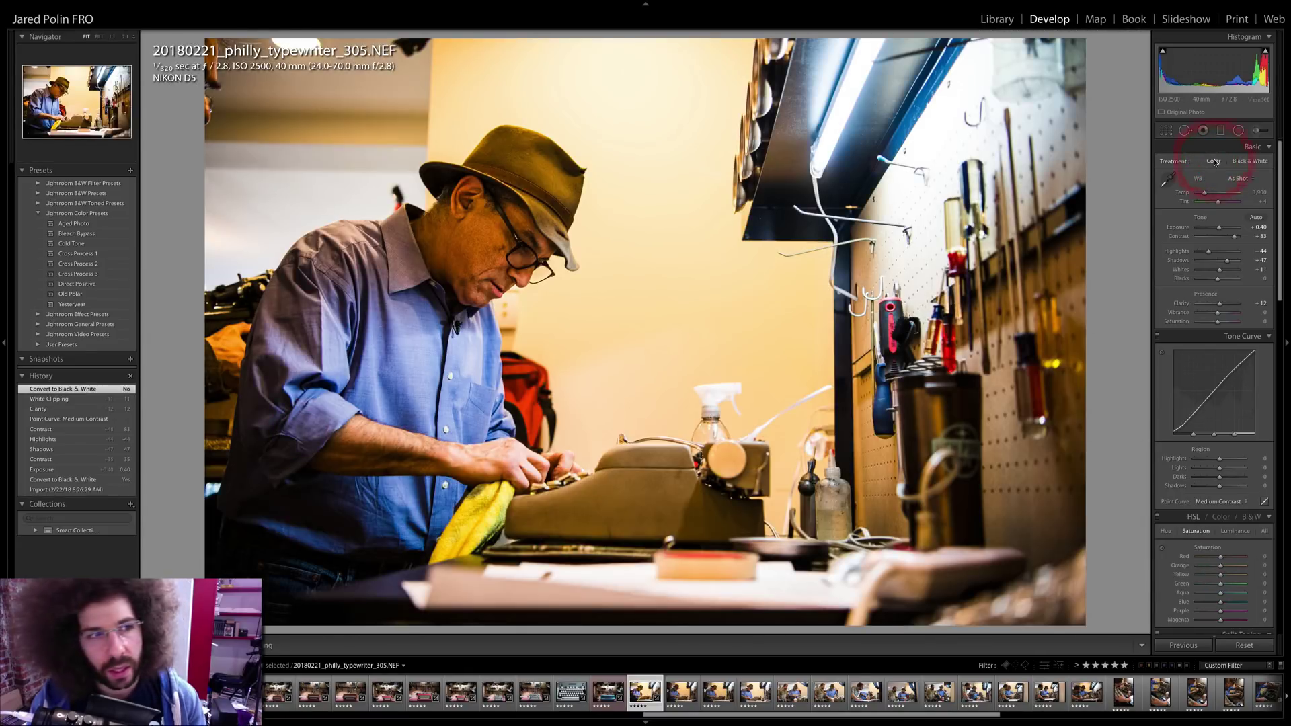
pyautogui.moveTo(1205, 193); pyautogui.dragTo(1202, 195)
pyautogui.click(1257, 162)
# - Remove photo 306's star rating, and return to photo 305
pyautogui.press('Right')
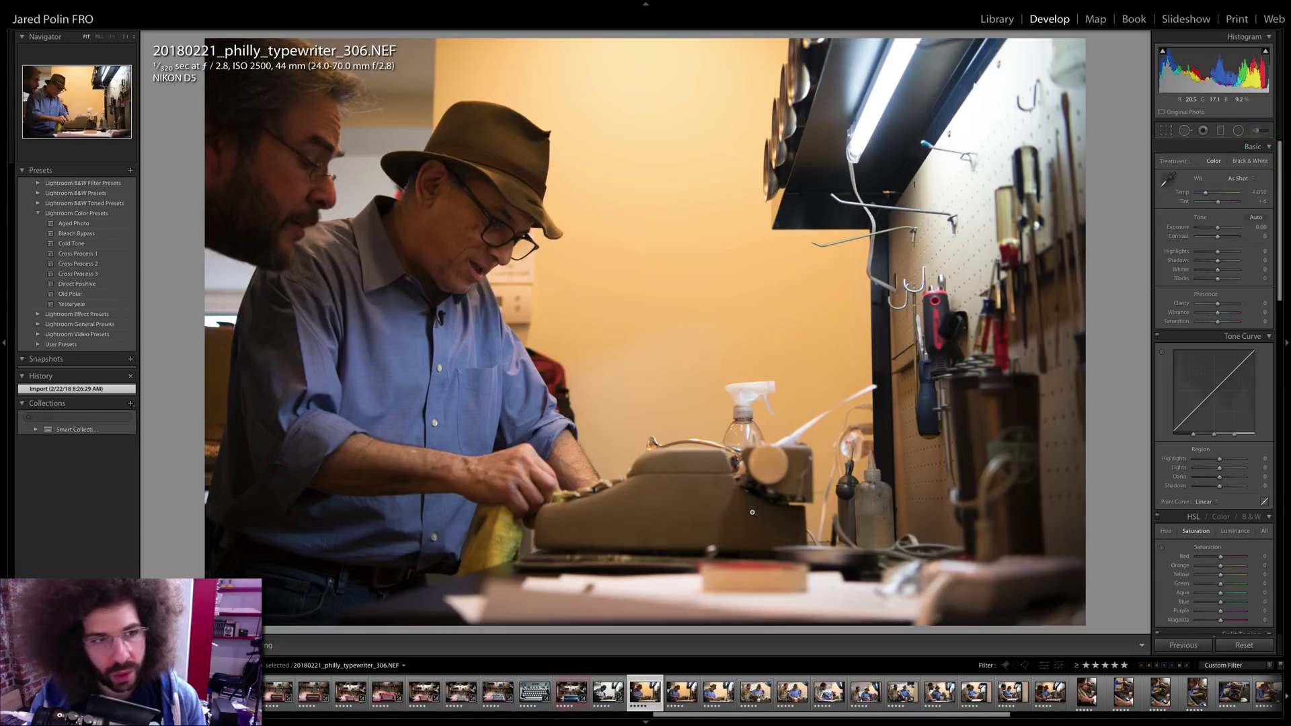
pyautogui.press('0')
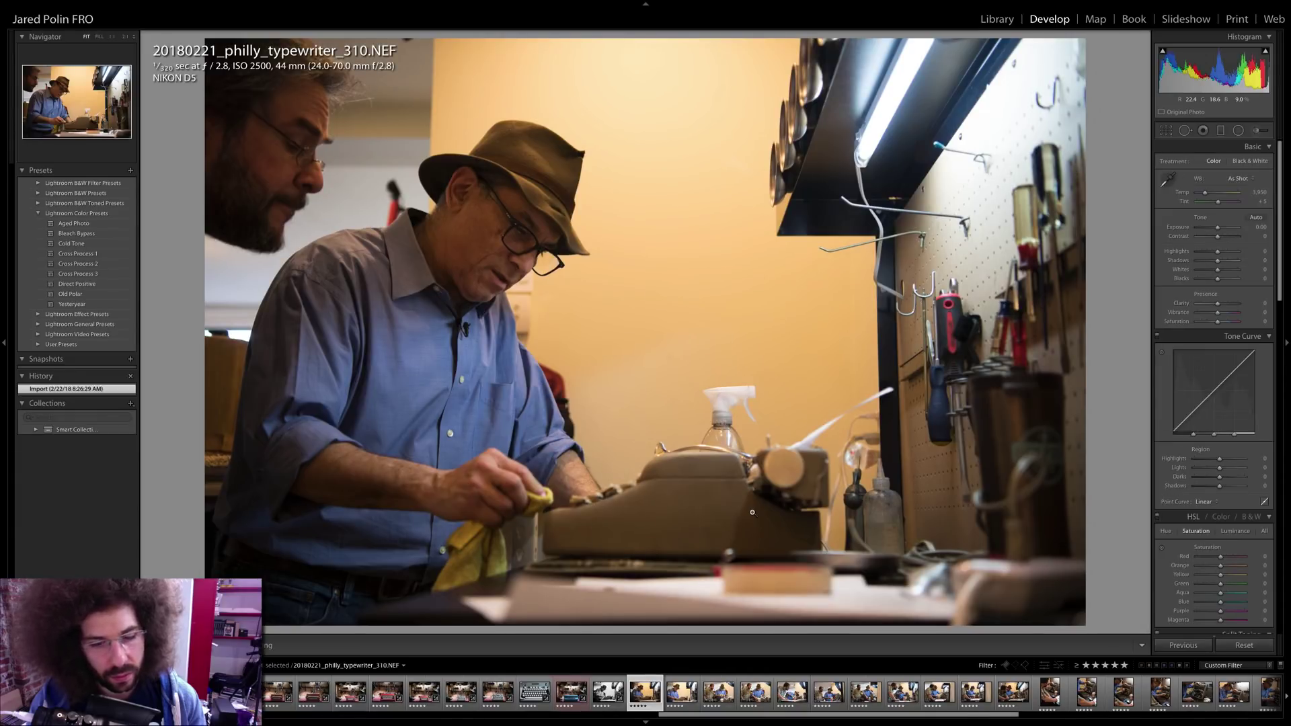
pyautogui.press('Left')
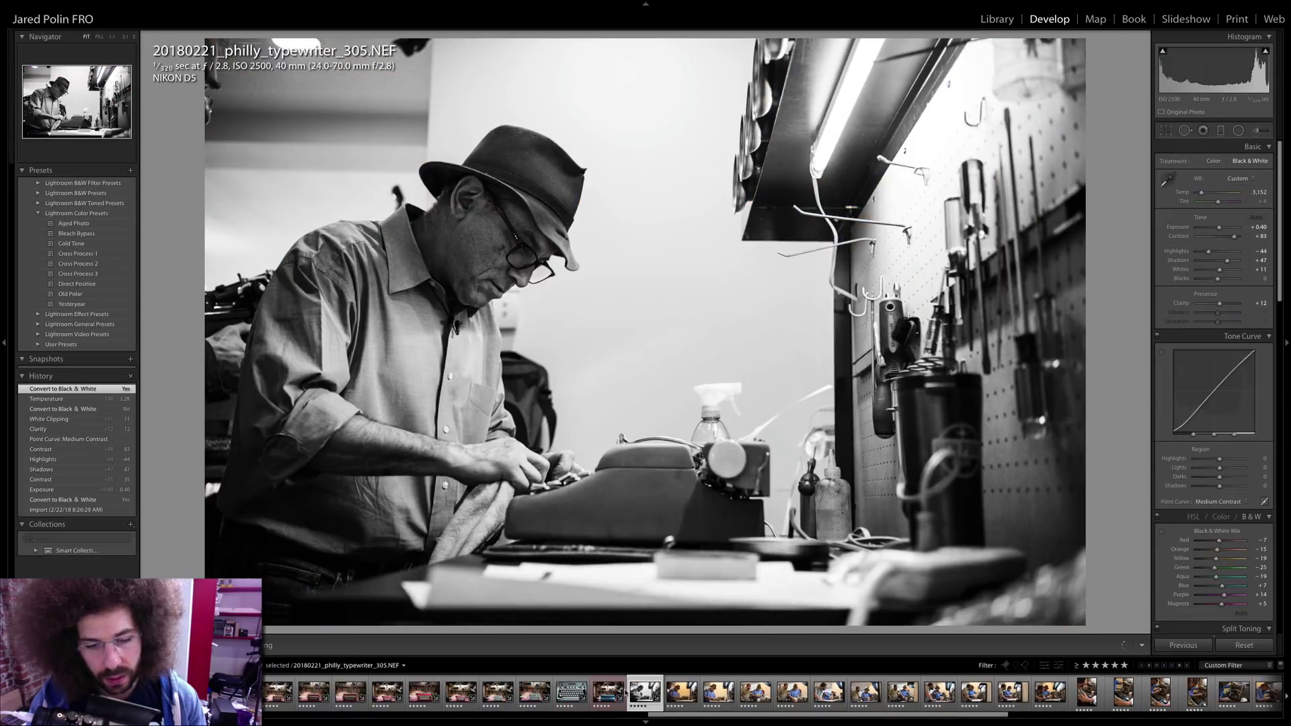
# - Synchronize photo 305's black-and-white develop settings to photo 310, and open photo 310
pyautogui.keyDown('shift'); pyautogui.click(675, 697); pyautogui.keyUp('shift')
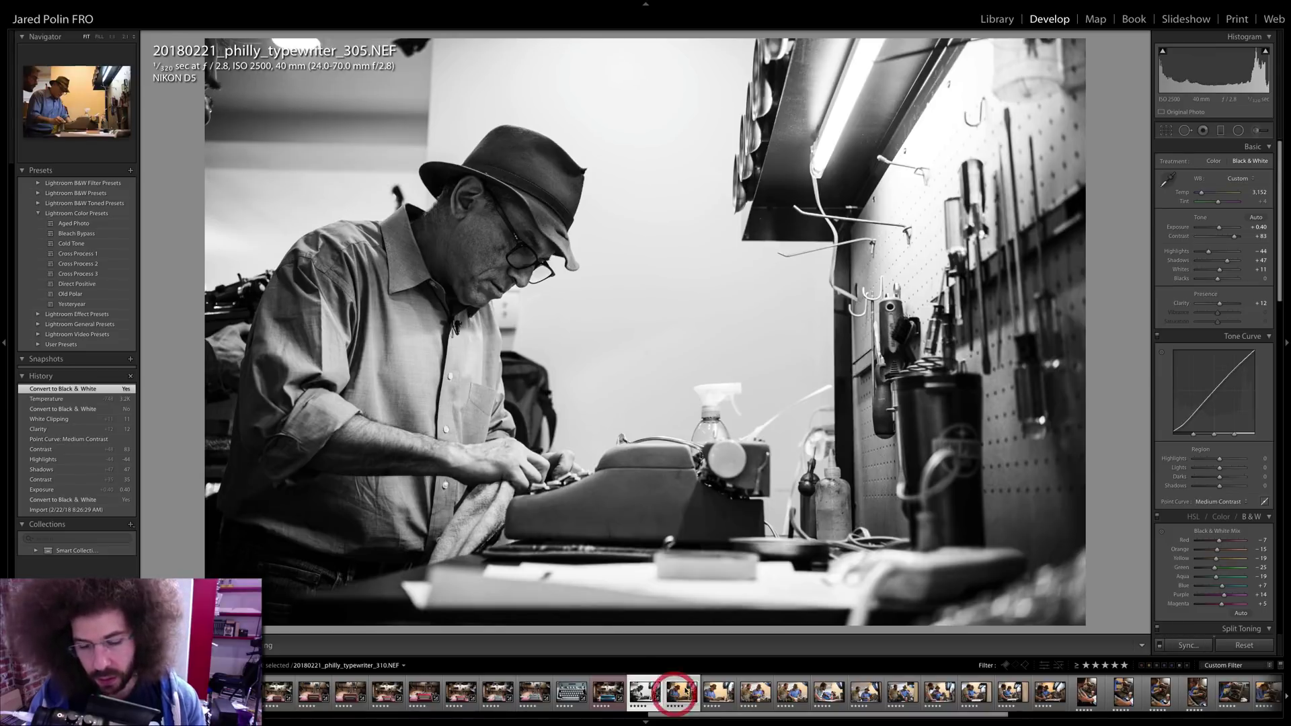
pyautogui.hotkey('ctrl', 'shift', 'v')
pyautogui.click(686, 682)
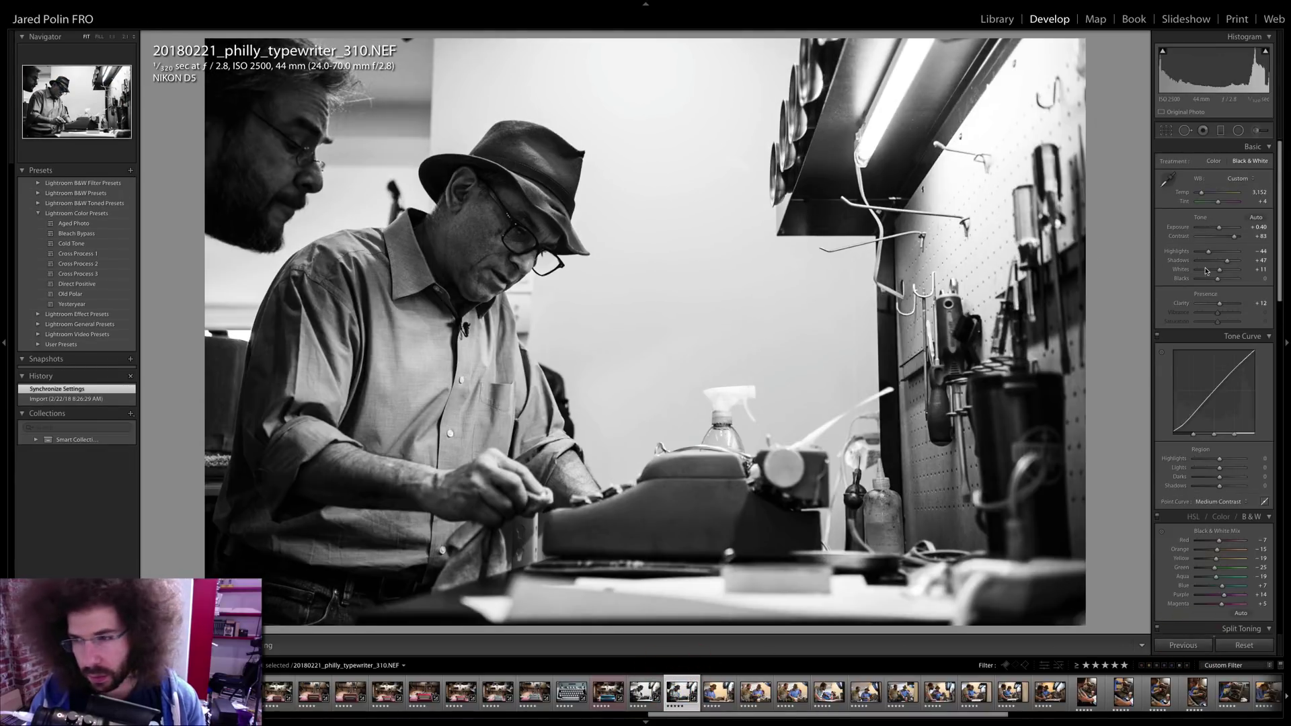
# - Set photo 310's contrast to +38, and compare its color and black-and-white treatments, keeping black and white
pyautogui.moveTo(1234, 237); pyautogui.dragTo(1226, 238)
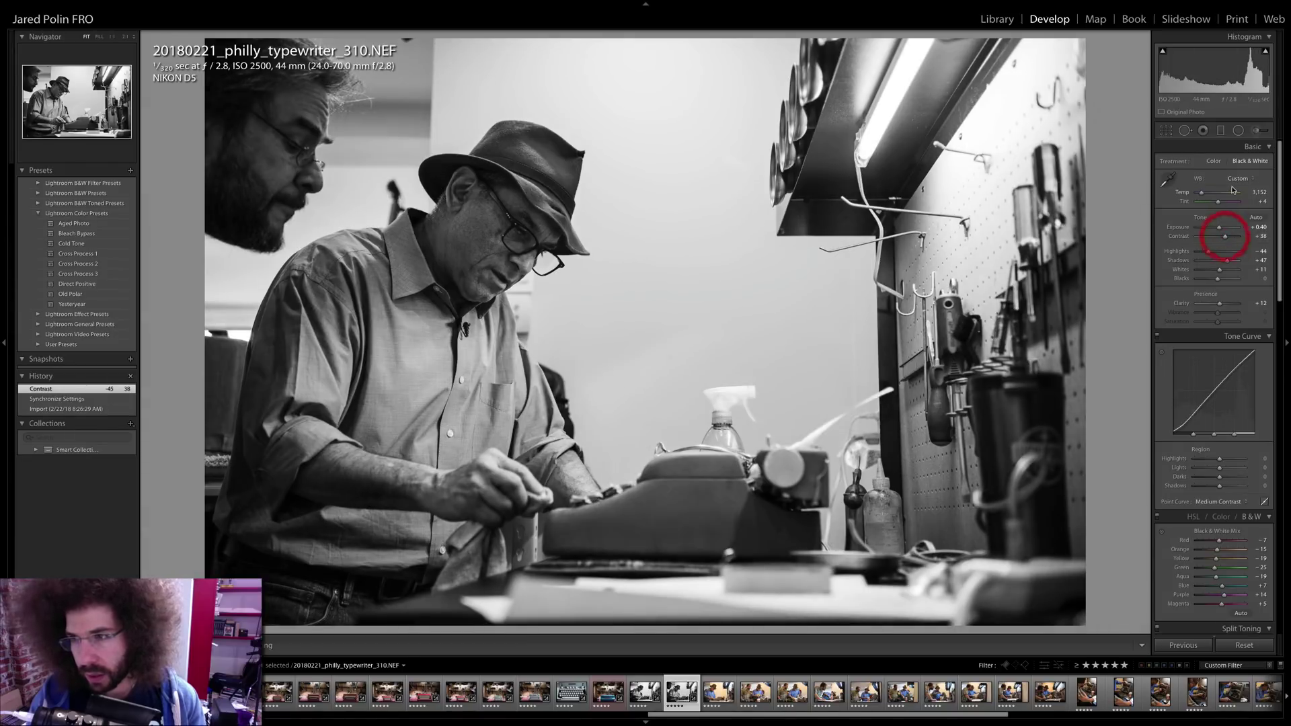
pyautogui.click(1236, 162)
pyautogui.click(1235, 163)
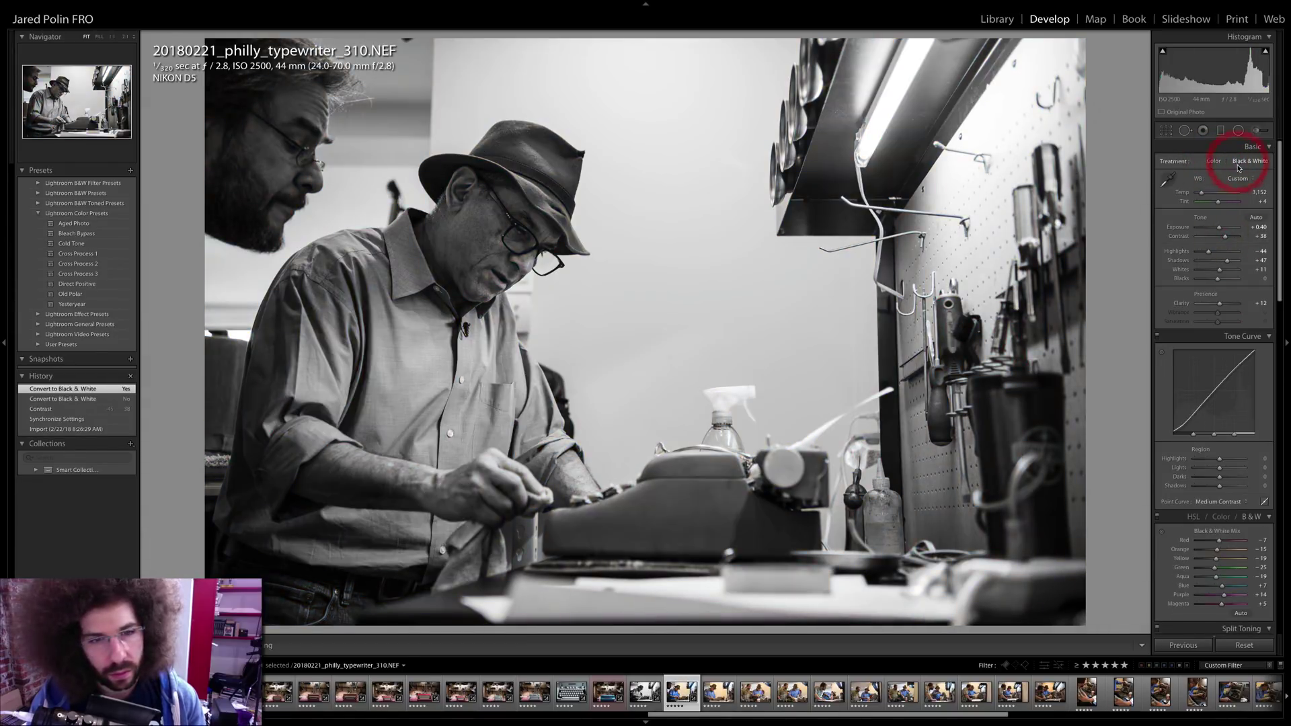
# - Set photo 310's contrast to +65 and its temperature to 3,120 in the color treatment, and return it to black and white
pyautogui.moveTo(1226, 237); pyautogui.dragTo(1232, 237)
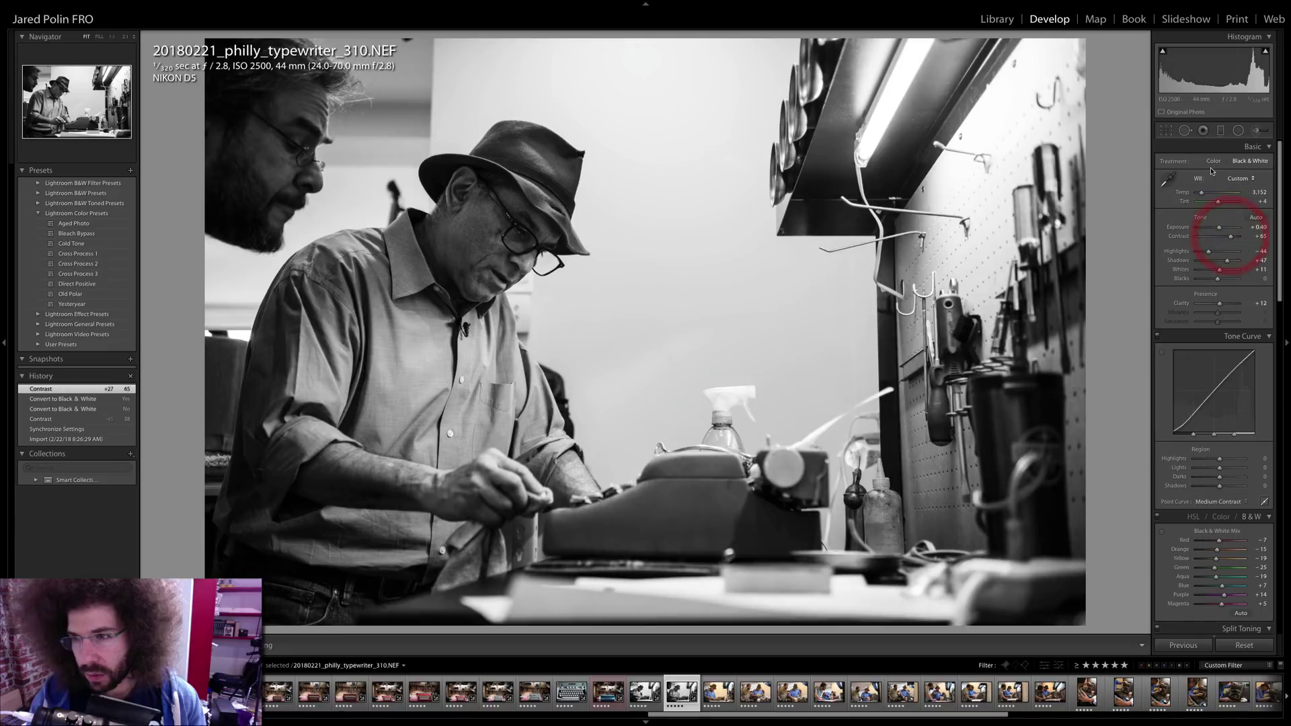
pyautogui.click(1214, 162)
pyautogui.moveTo(1202, 193); pyautogui.dragTo(1222, 205)
pyautogui.hotkey('ctrl', 'z')
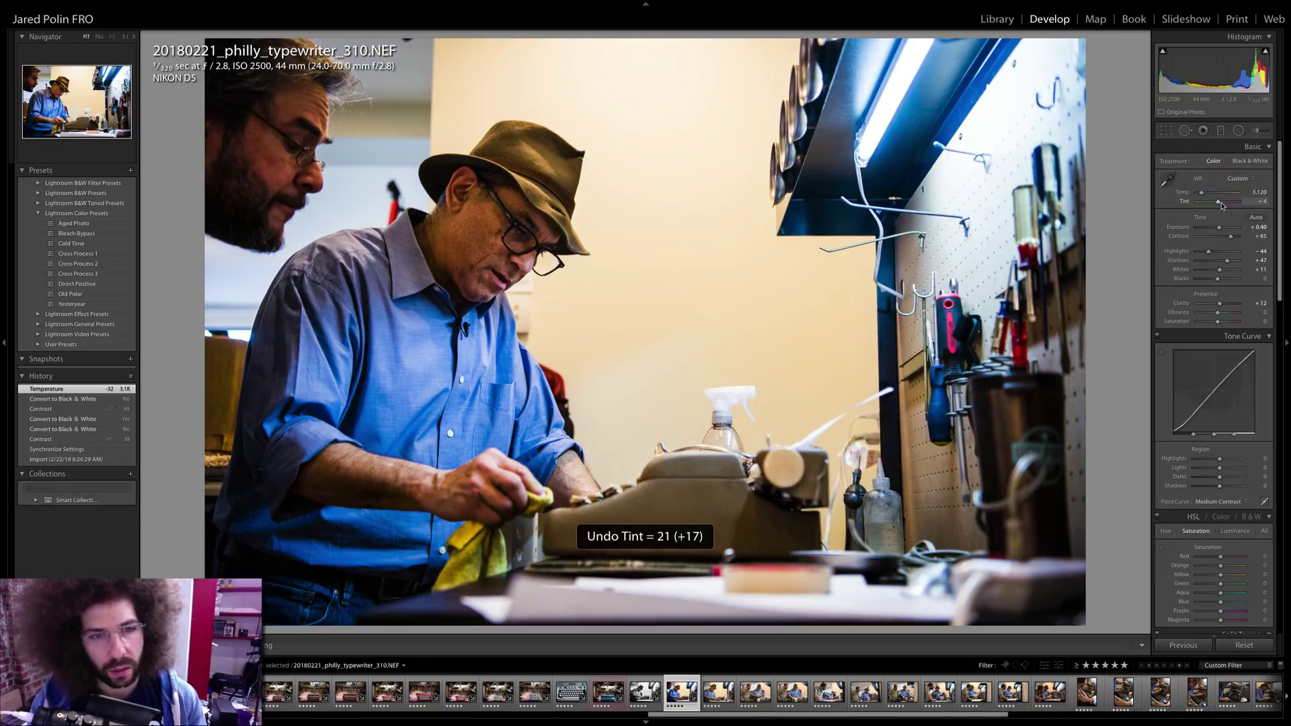
pyautogui.click(1243, 162)
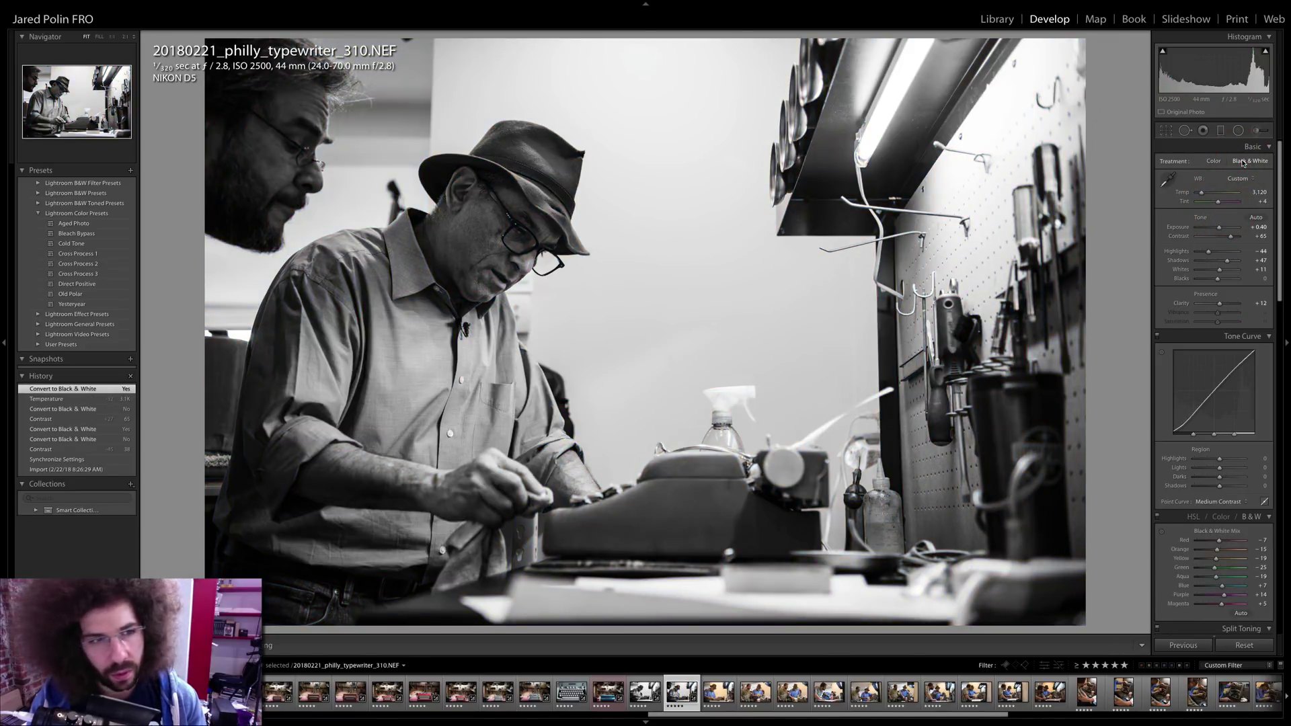
# - Set photo 310's exposure to +1.10, highlights to -100 and contrast to +83
pyautogui.click(1225, 231)
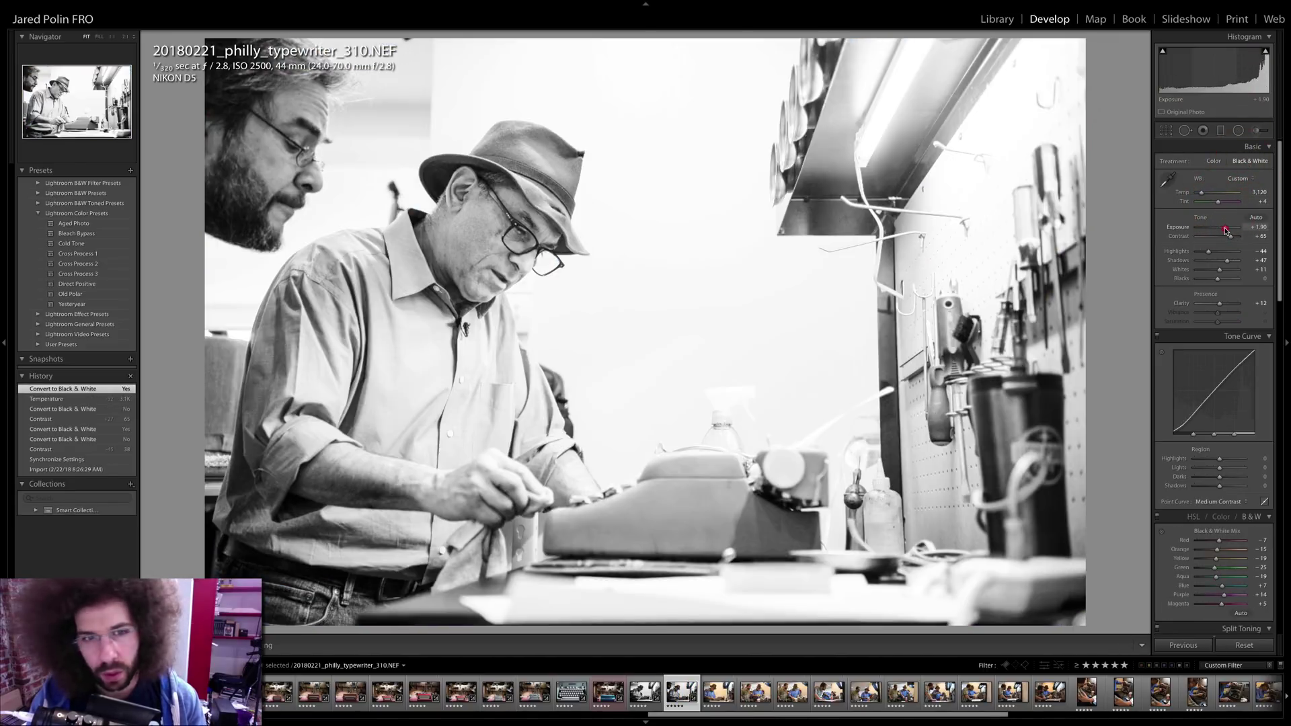
pyautogui.moveTo(1224, 231)
pyautogui.mouseDown()
pyautogui.moveTo(1196, 253)
pyautogui.moveTo(1235, 239)
pyautogui.mouseUp()
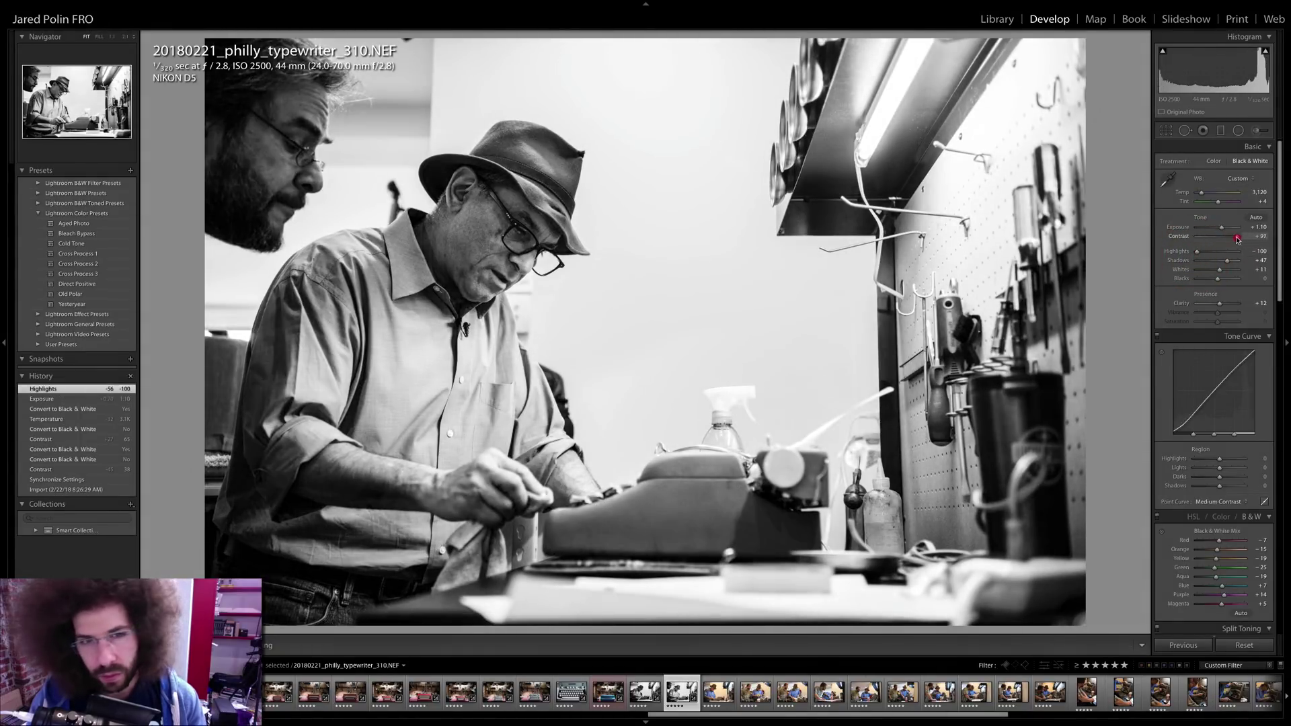
# - Synchronize photo 310's develop settings to photos 315 and 334, and open photo 315
pyautogui.press('Right')
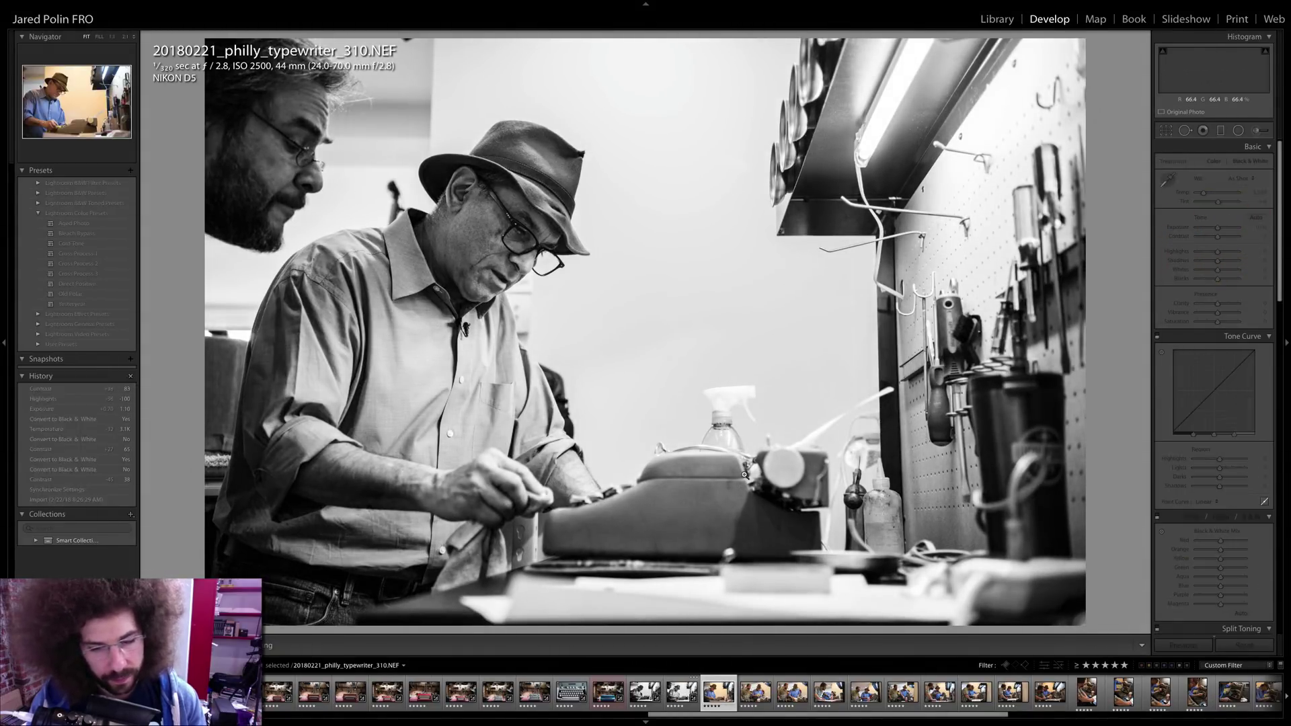
pyautogui.press('Left')
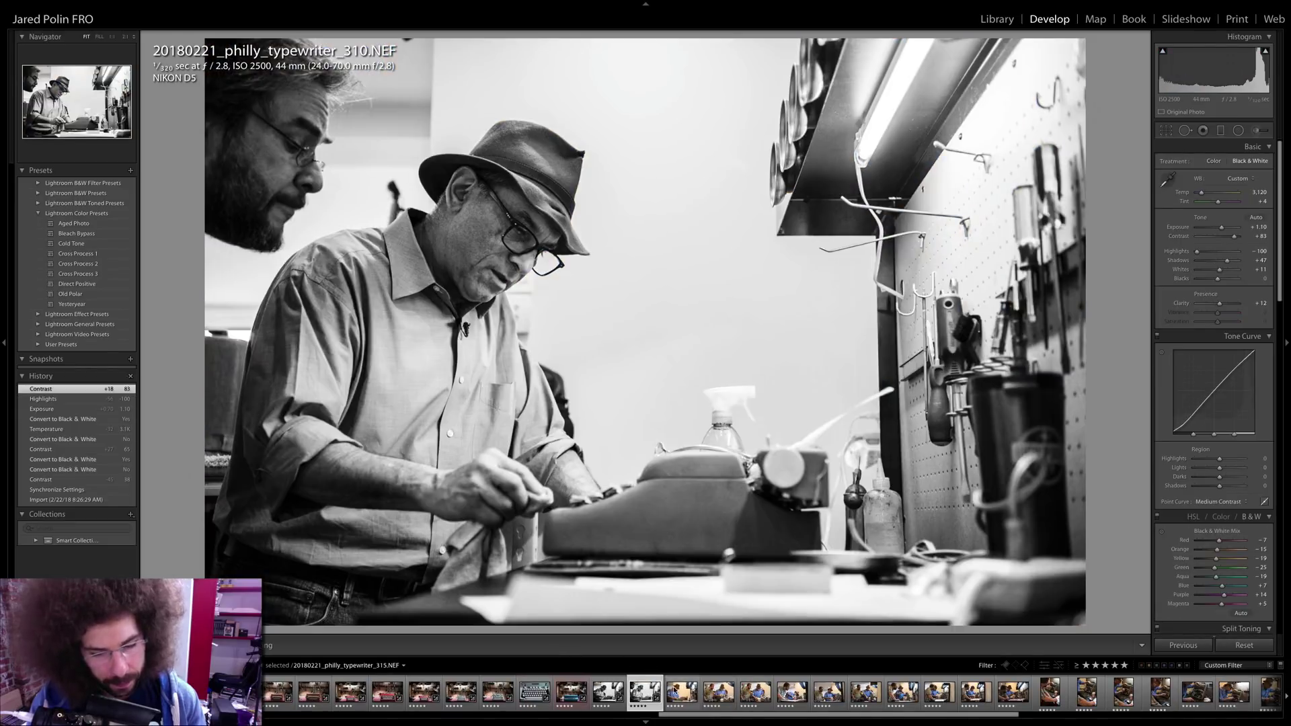
pyautogui.keyDown('shift'); pyautogui.click(718, 693); pyautogui.keyUp('shift')
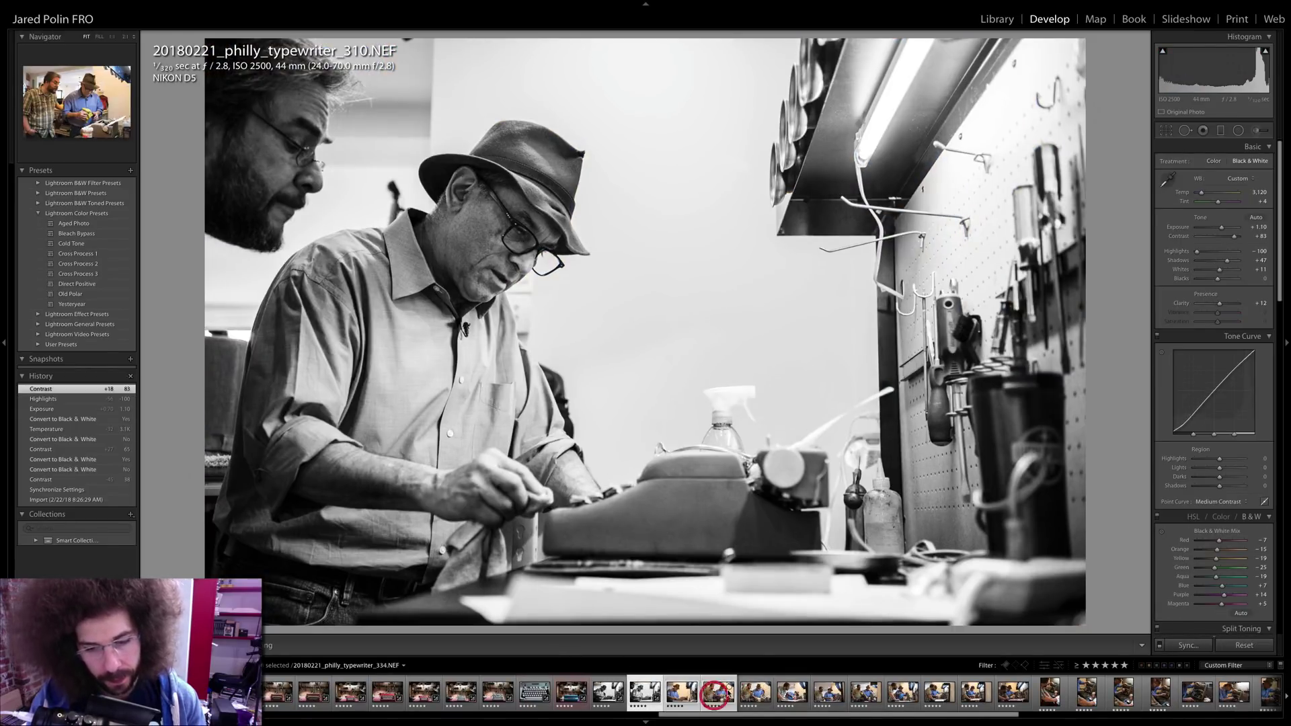
pyautogui.click(674, 682)
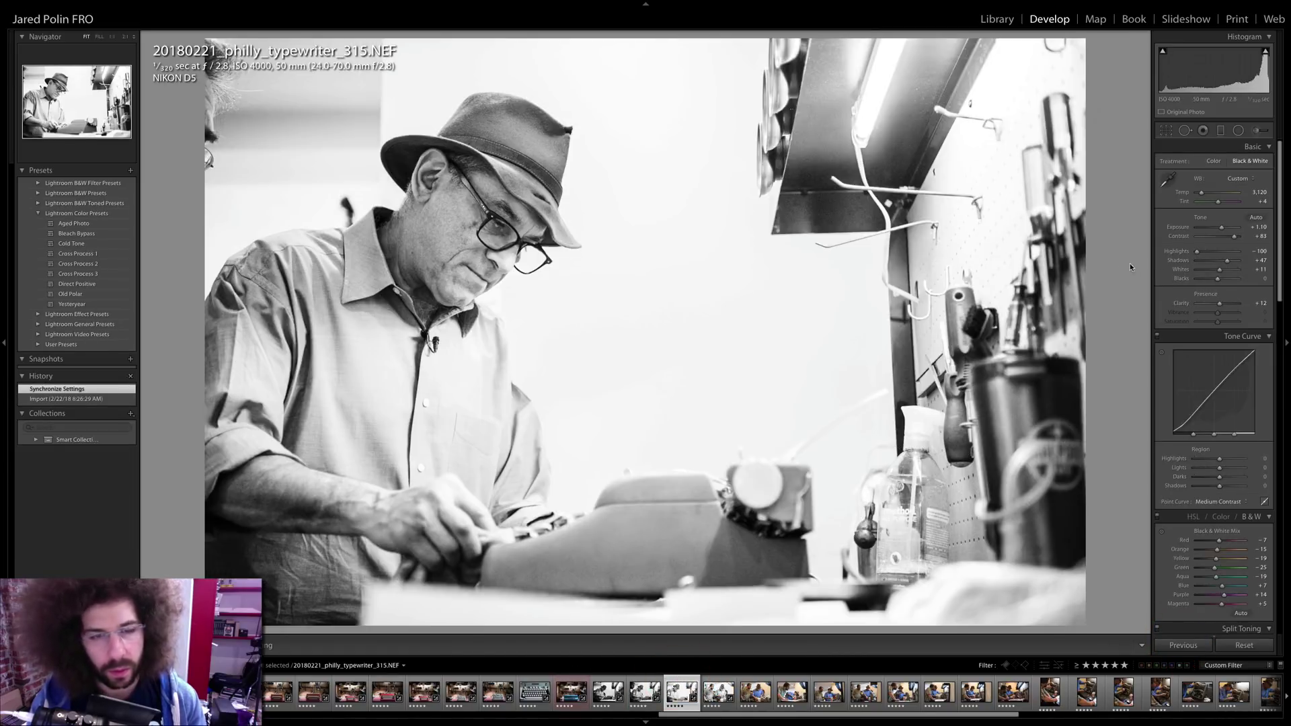
# - Remove photo 315's star rating, moving on to photo 334
pyautogui.moveTo(1224, 227); pyautogui.dragTo(1231, 237)
pyautogui.press('0')
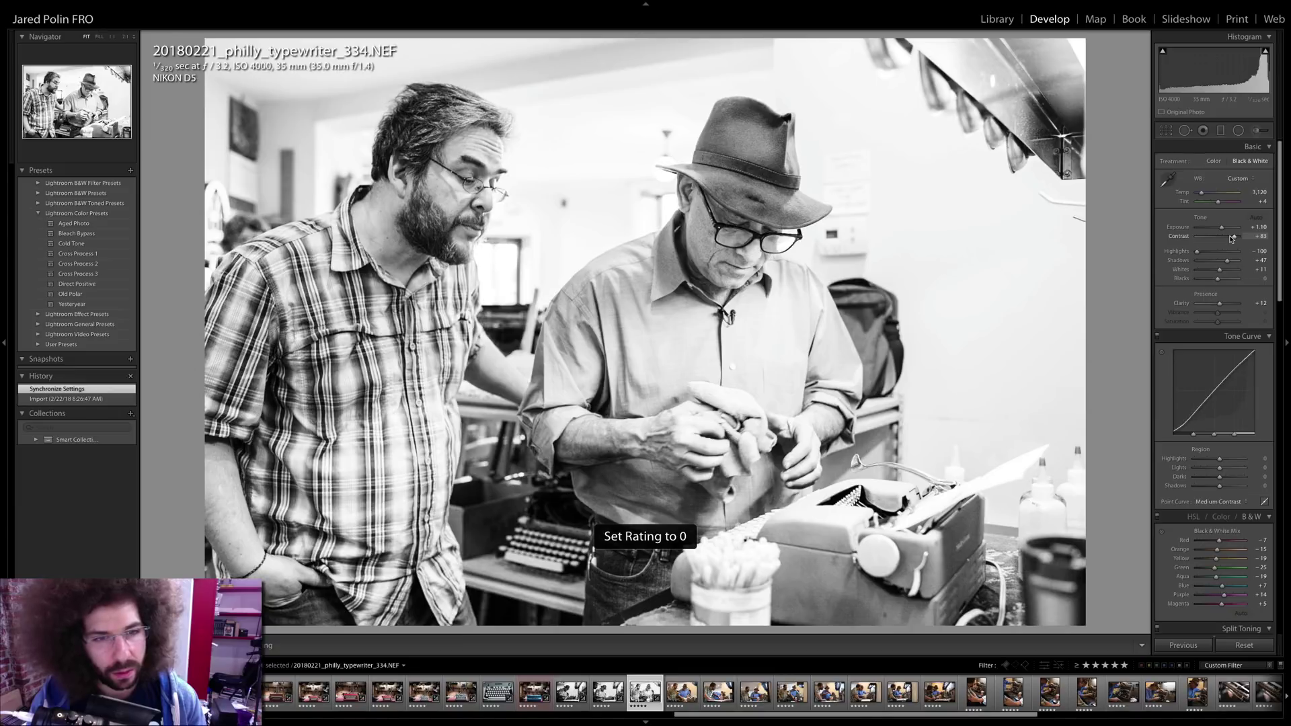
# - Set photo 334's exposure to -0.10, highlights to +7, contrast to +76, blacks to -20 and whites to +25
pyautogui.moveTo(1221, 227)
pyautogui.mouseDown()
pyautogui.moveTo(1212, 242)
pyautogui.moveTo(1217, 230)
pyautogui.mouseUp()
pyautogui.click(1217, 251)
pyautogui.click(1225, 236)
pyautogui.click(1233, 237)
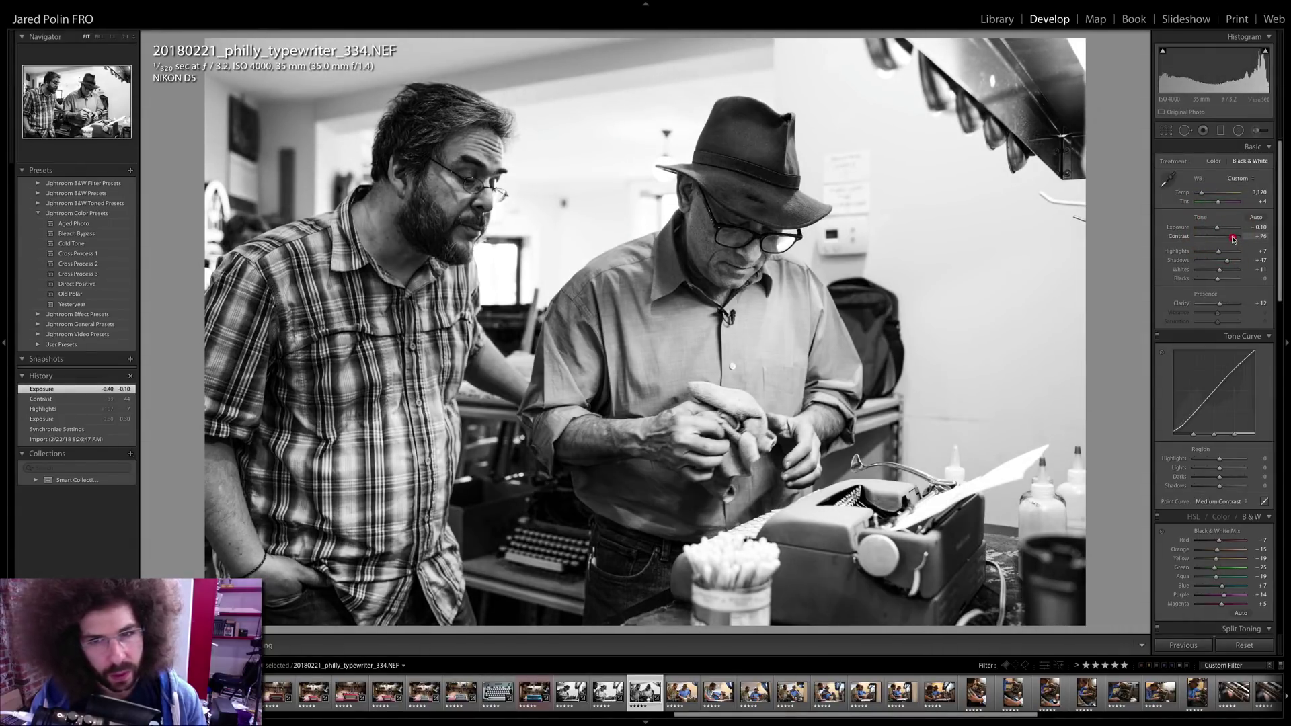
pyautogui.moveTo(1233, 239); pyautogui.dragTo(1235, 237)
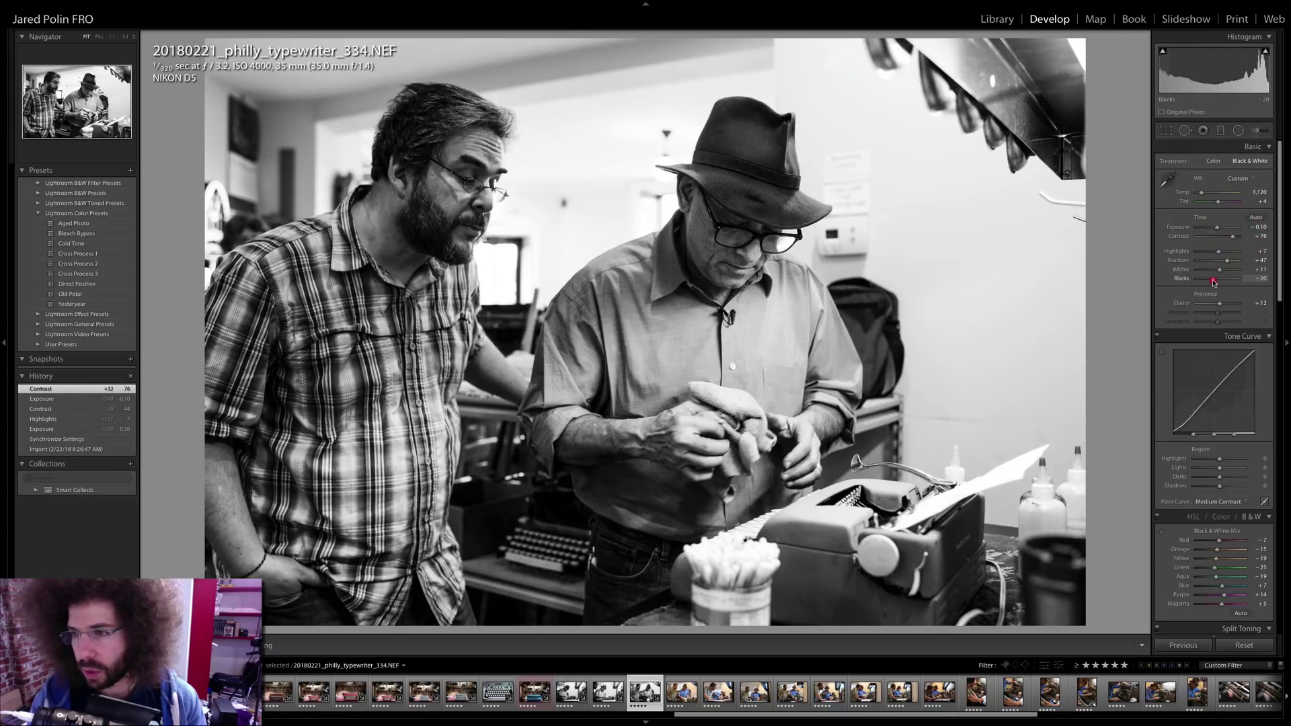
pyautogui.click(1214, 280)
pyautogui.click(1220, 273)
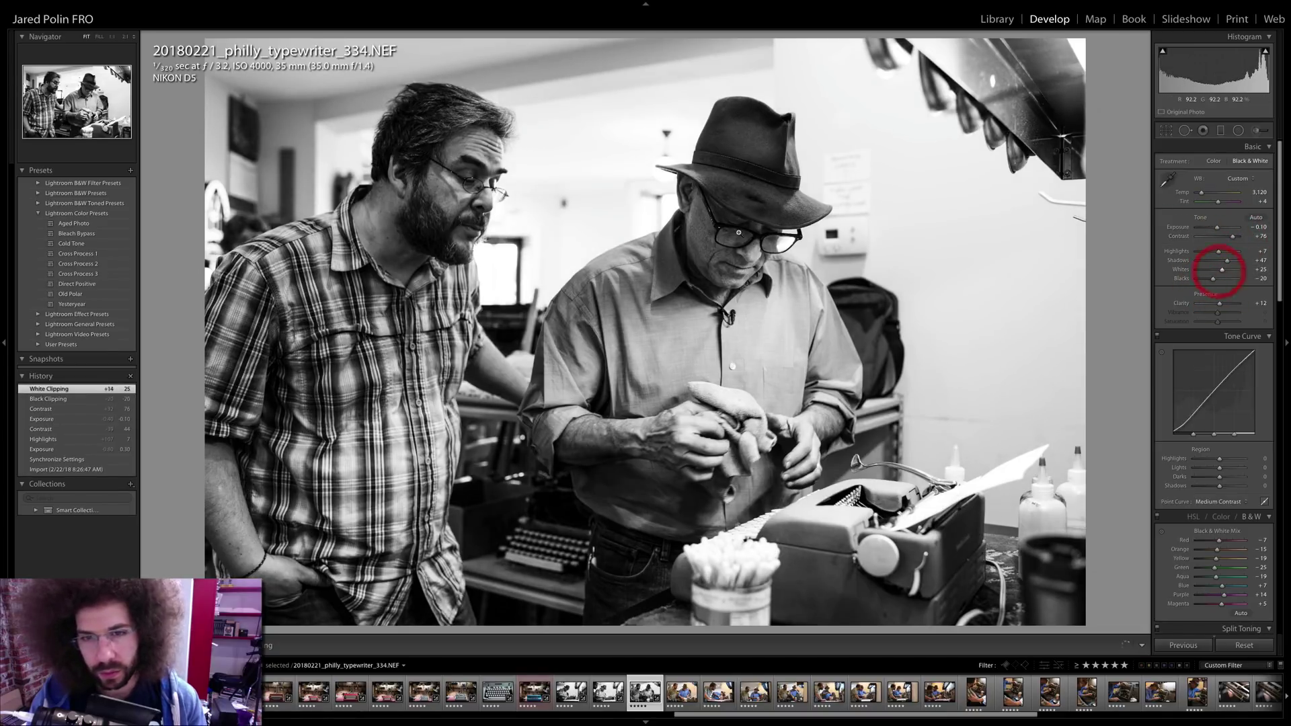
# - Synchronize photo 334's black-and-white develop settings to photo 336, and open photo 336
pyautogui.press('Right')
pyautogui.press('Left')
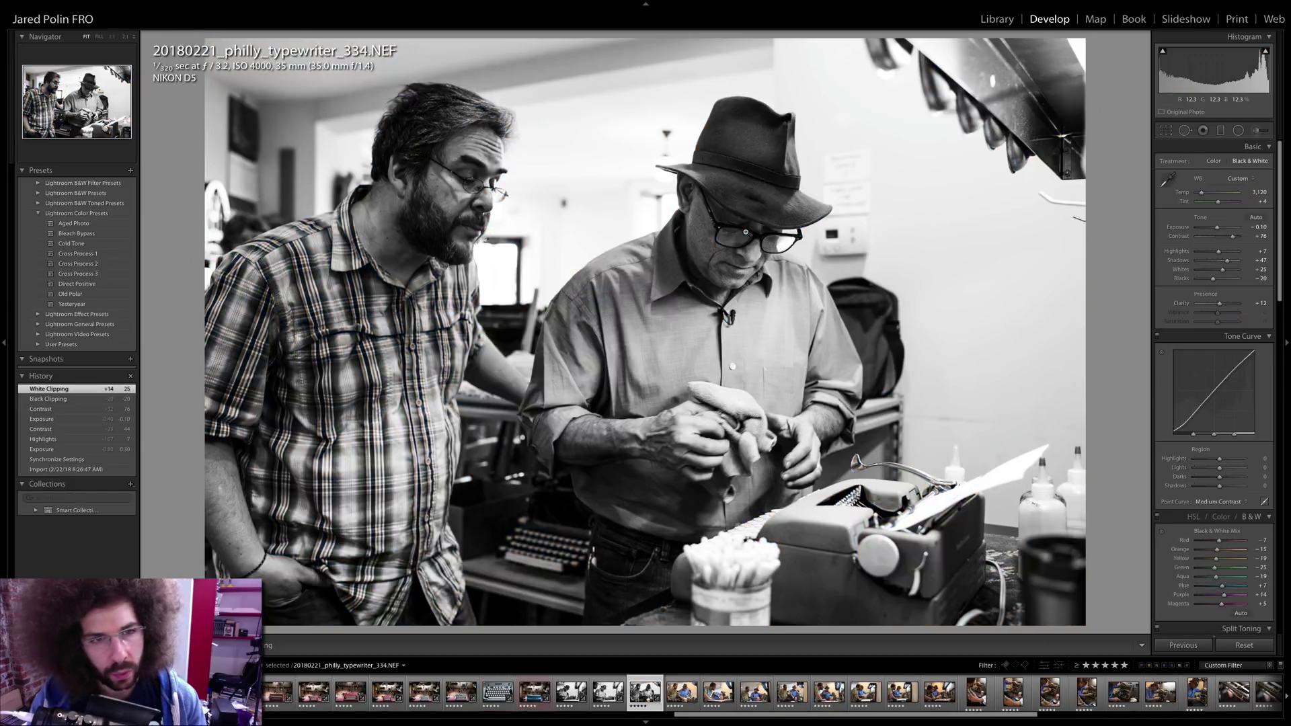
pyautogui.keyDown('shift'); pyautogui.click(676, 685); pyautogui.keyUp('shift')
pyautogui.hotkey('ctrl', 'shift', 'v')
pyautogui.click(675, 684)
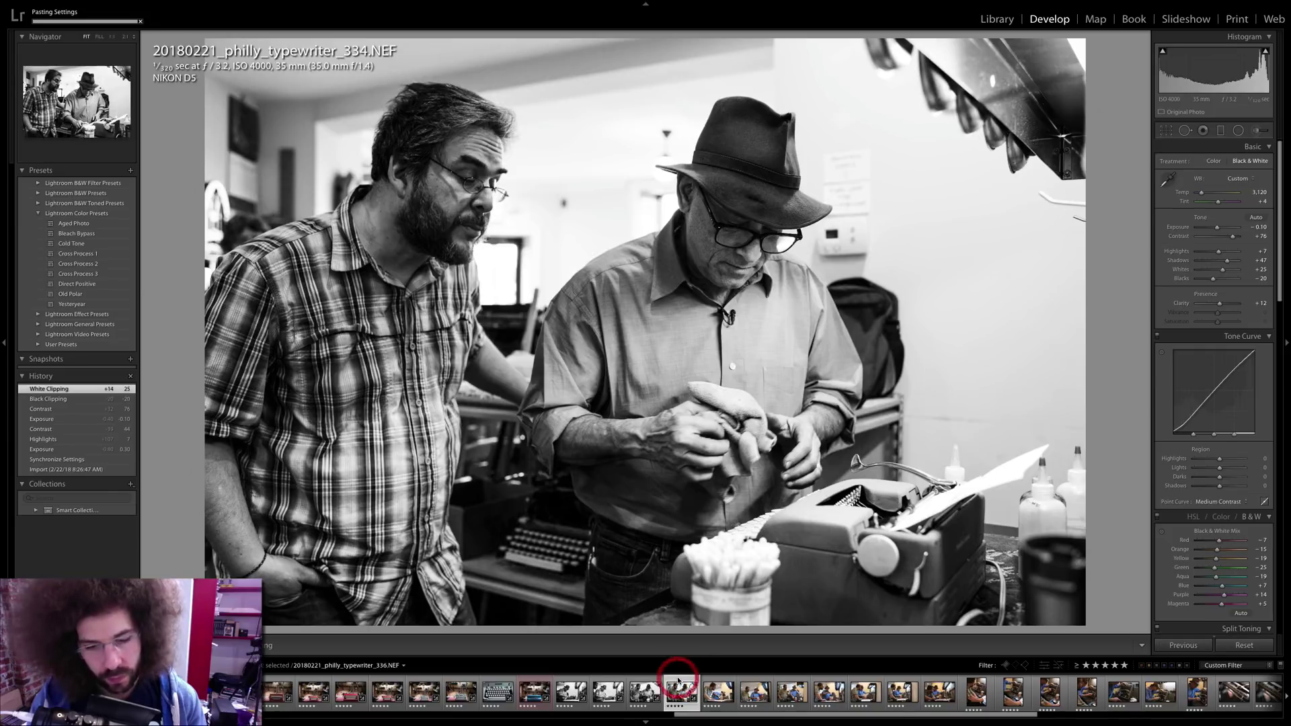
pyautogui.press('Right')
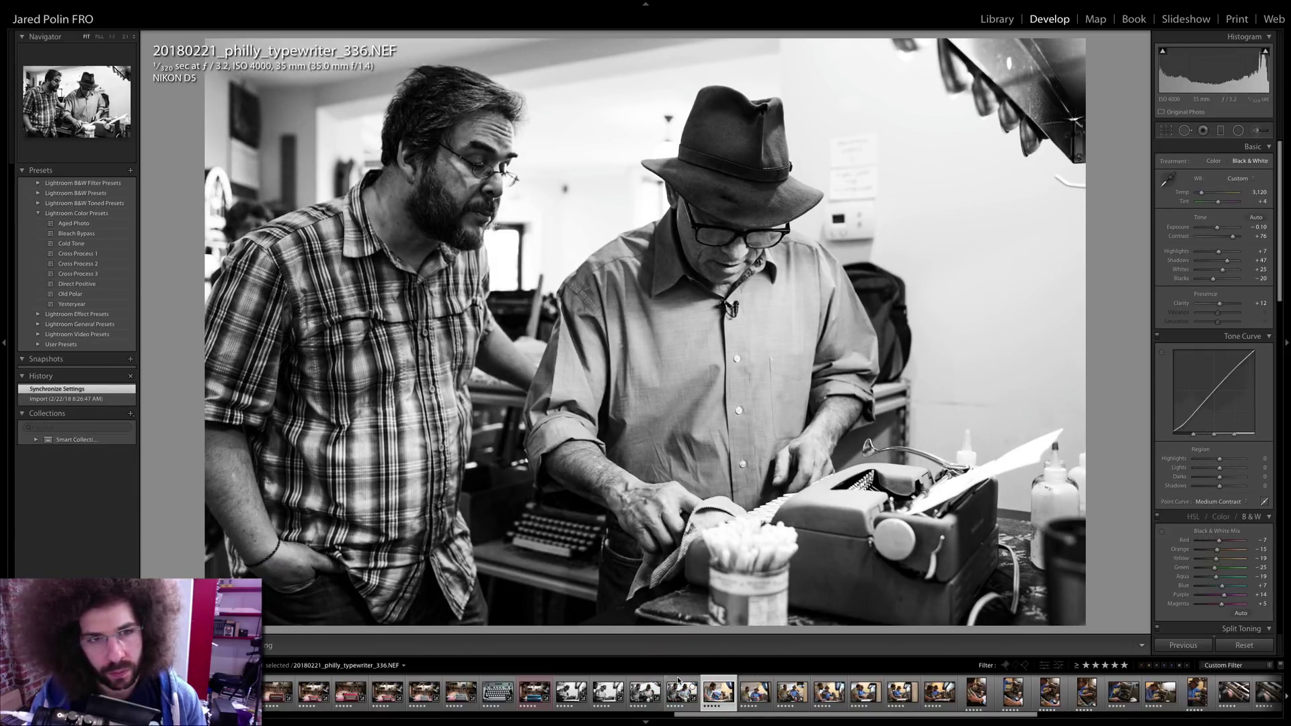
pyautogui.press('Left')
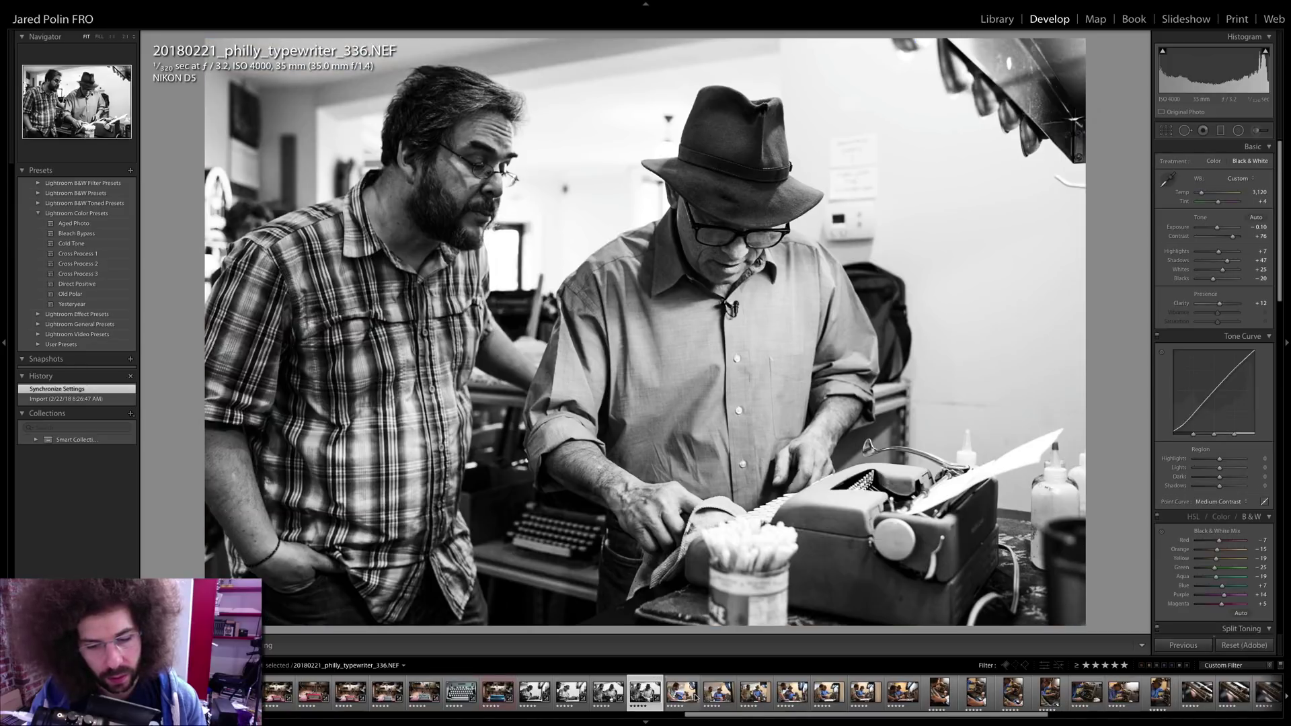
# - Sync the develop settings of photo 336 to photos 342 and 351, and open photo 342
pyautogui.keyDown('shift'); pyautogui.click(718, 692); pyautogui.keyUp('shift')
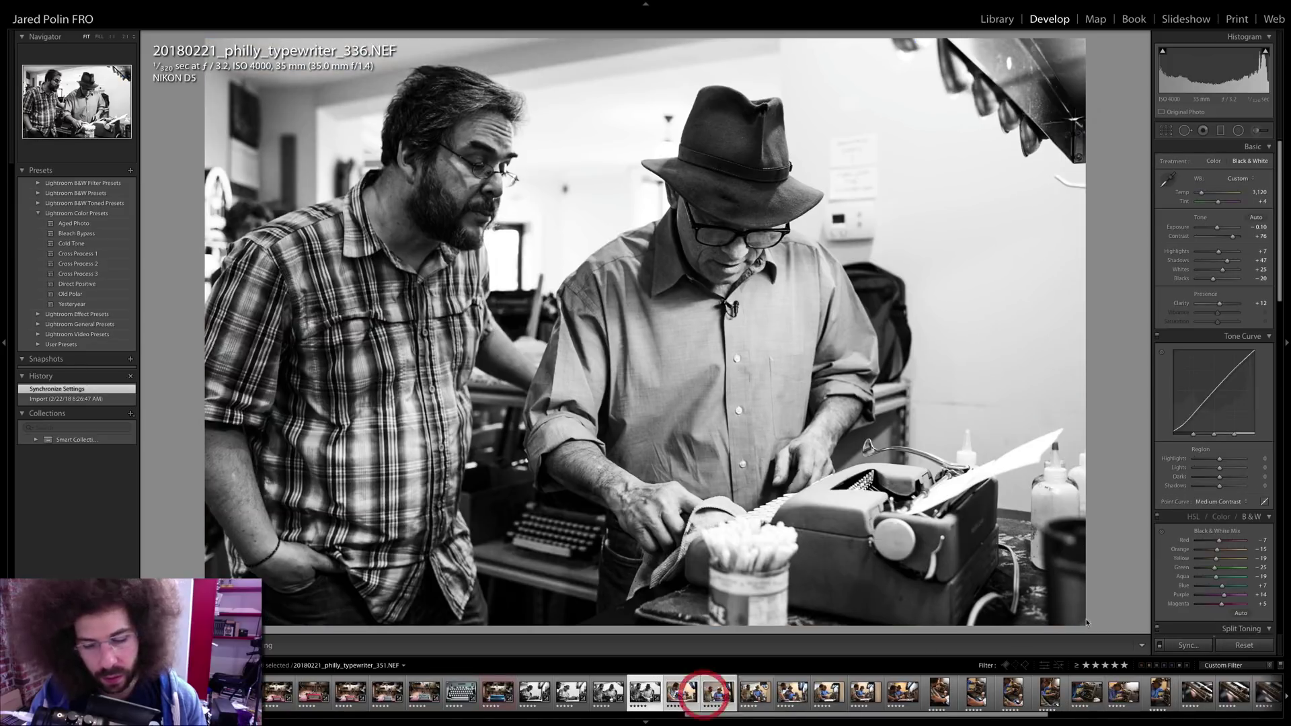
pyautogui.hotkey('ctrl', 'shift', 's')
pyautogui.press('Return')
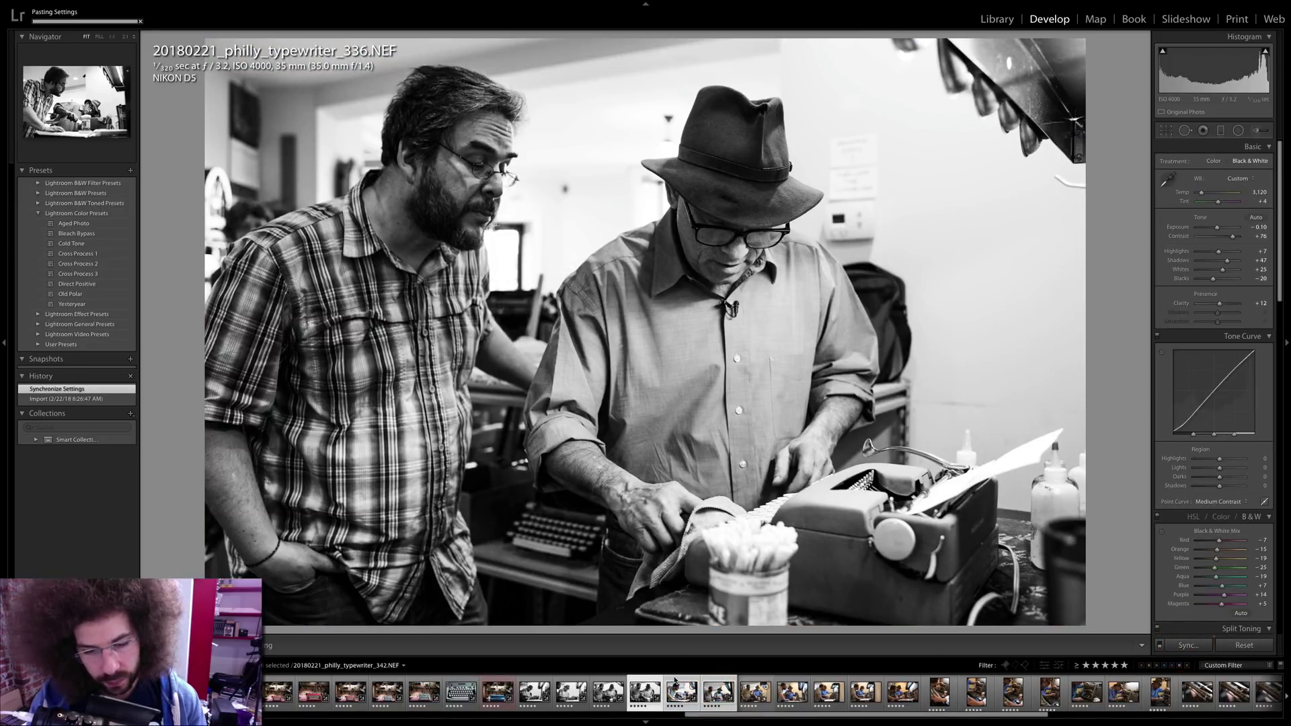
pyautogui.click(667, 683)
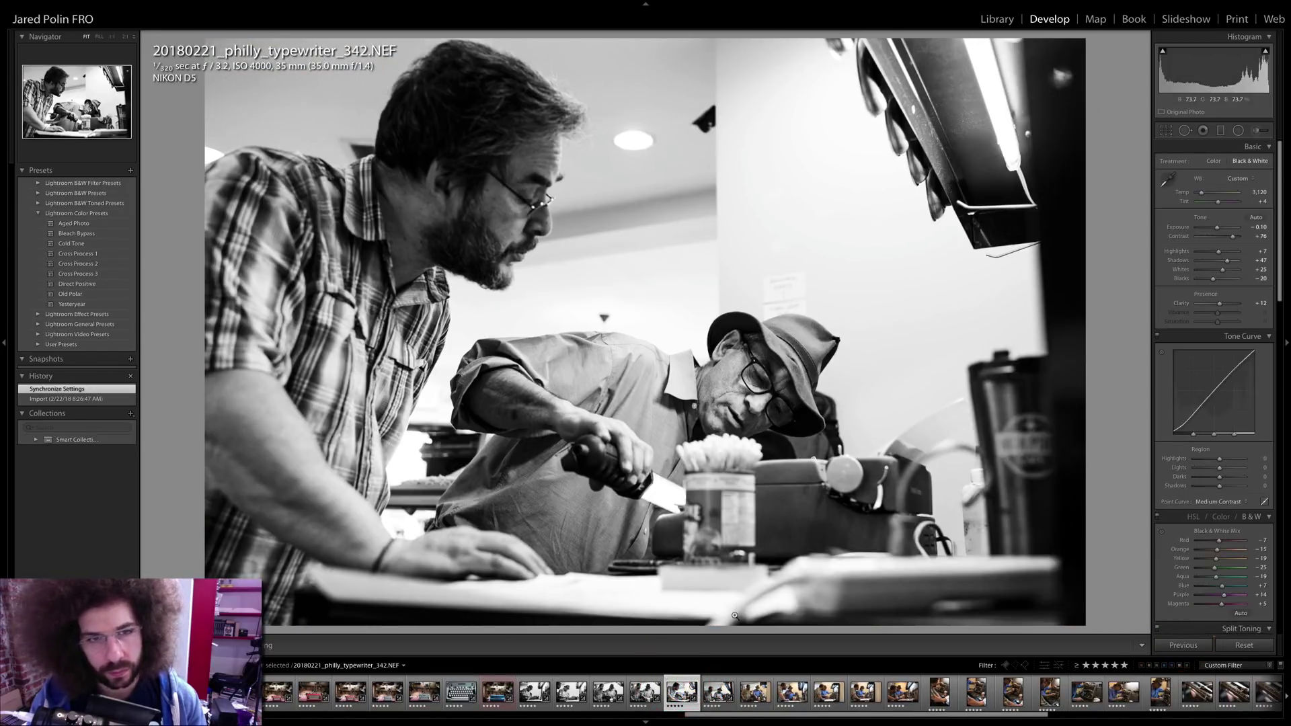
# - Set photo 351's exposure to +0.70 and its highlights to -28
pyautogui.press('Right')
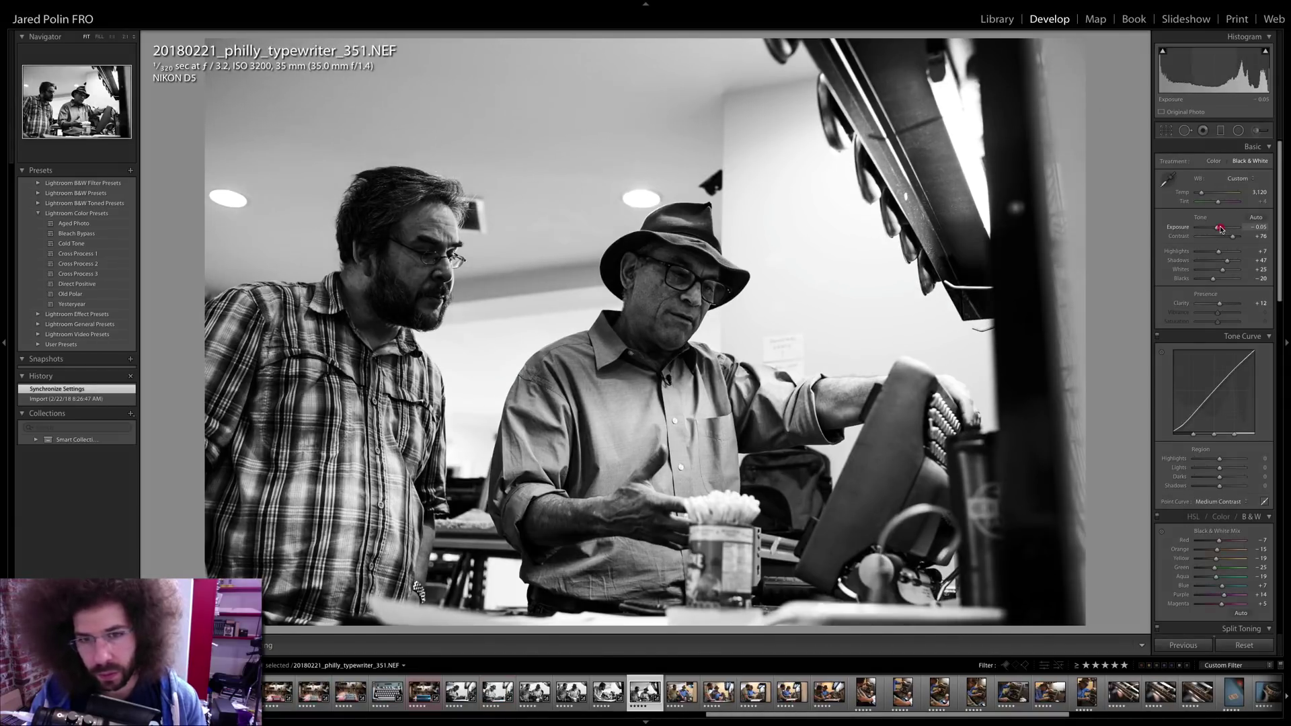
pyautogui.moveTo(1221, 229); pyautogui.dragTo(1212, 252)
pyautogui.moveTo(867, 441); pyautogui.dragTo(693, 350)
pyautogui.press('Right')
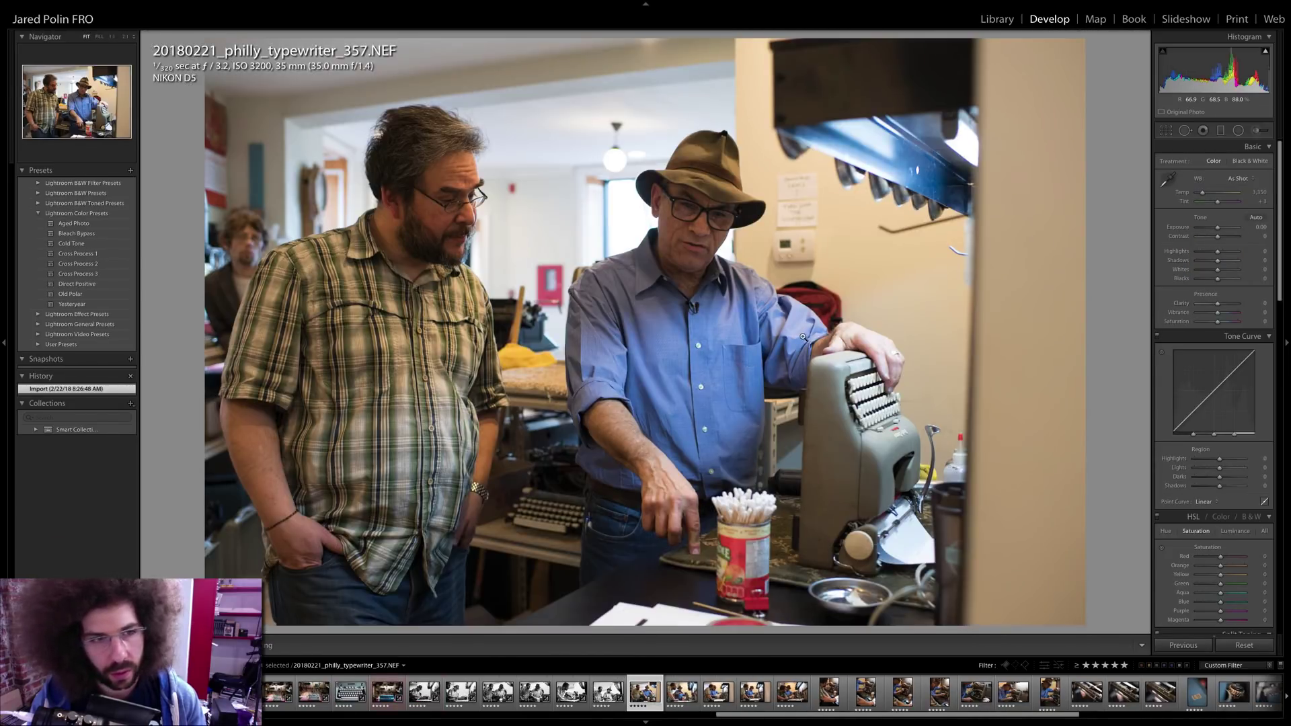
pyautogui.press('Left')
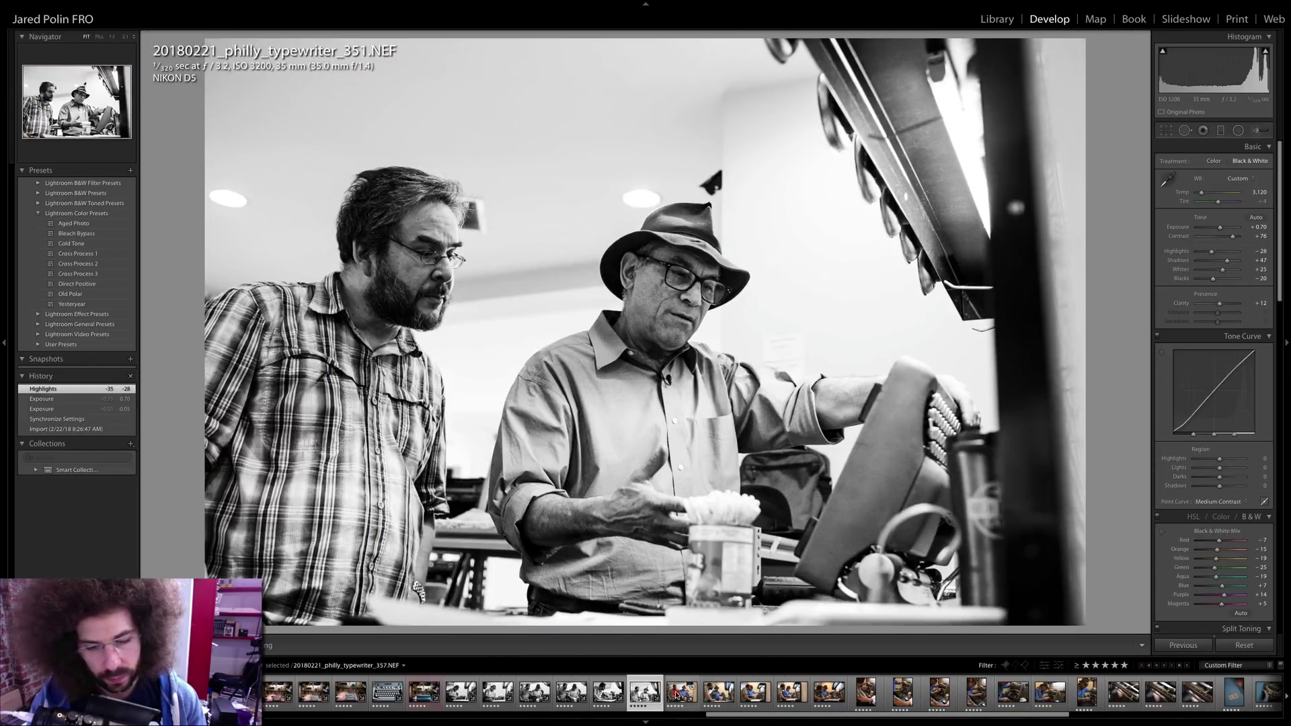
# - Sync photo 351's develop settings to photo 357, and open photo 357
pyautogui.keyDown('shift'); pyautogui.click(676, 682); pyautogui.keyUp('shift')
pyautogui.hotkey('ctrl', 'shift', 's')
pyautogui.press('Return')
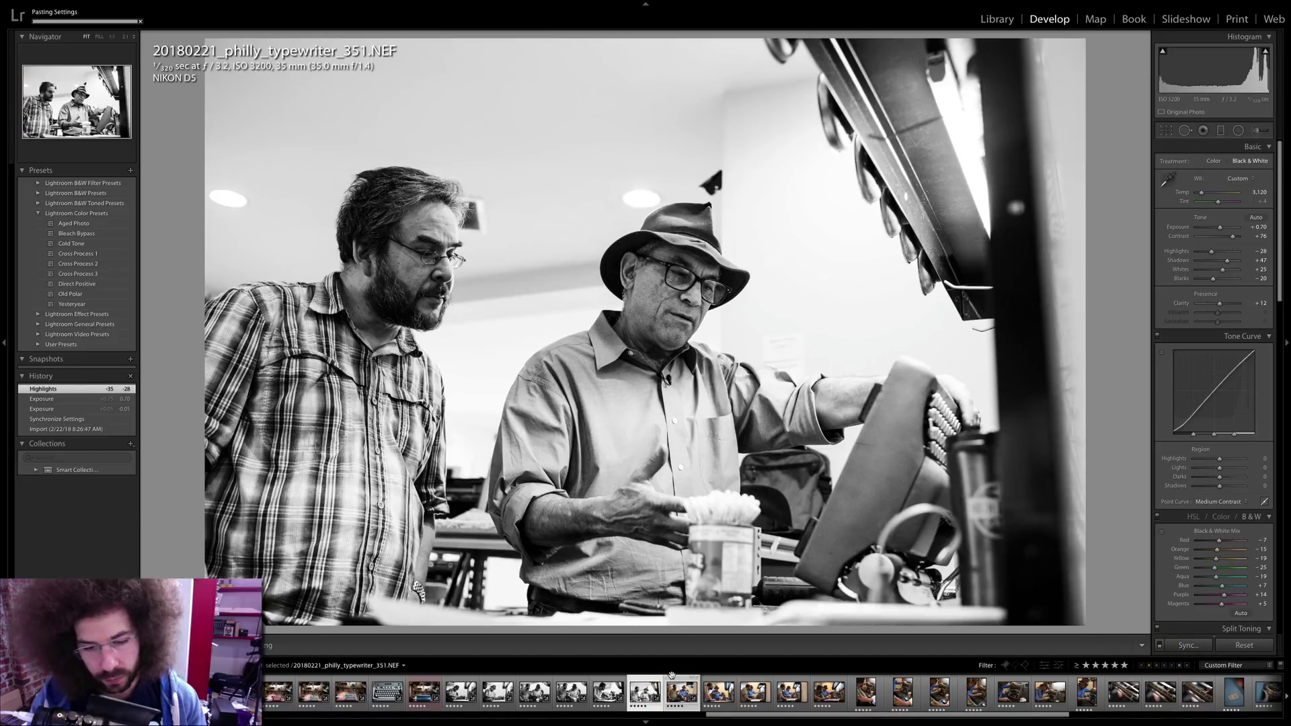
pyautogui.click(670, 676)
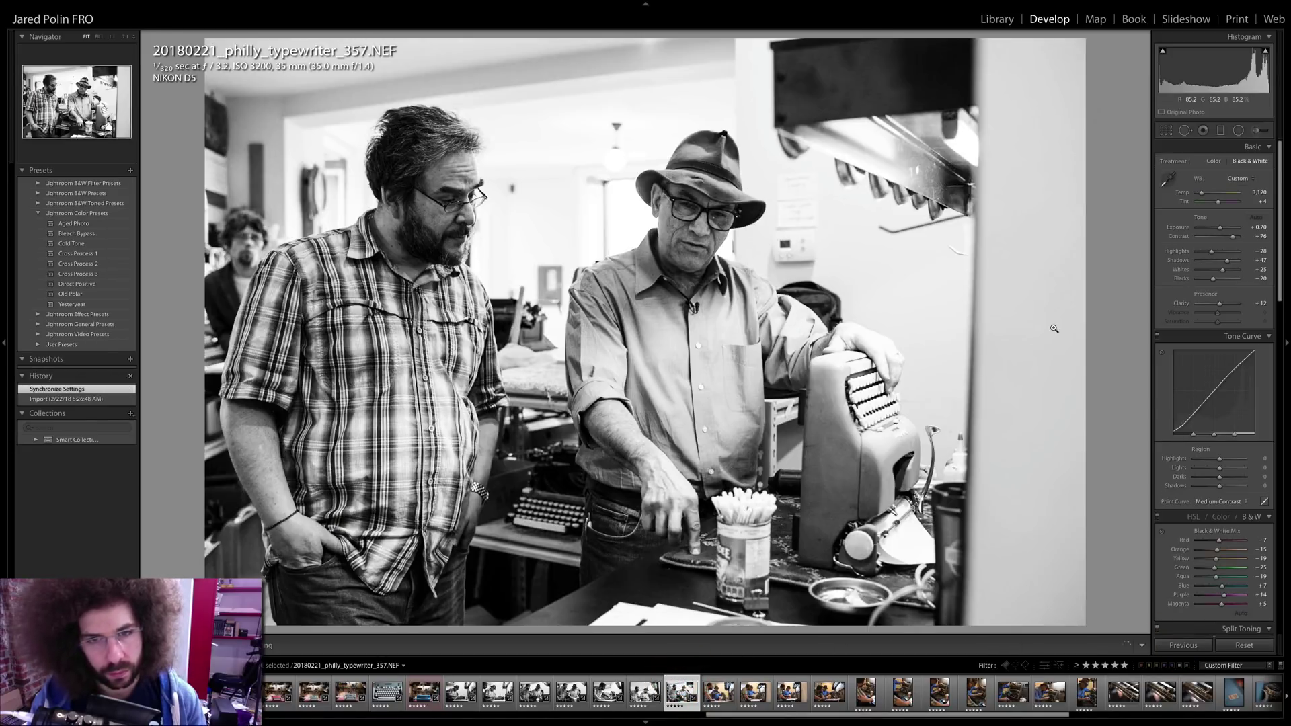
# - Label photo 357 red and set its contrast to +81, whites to +21 and blacks to -33
pyautogui.press('6')
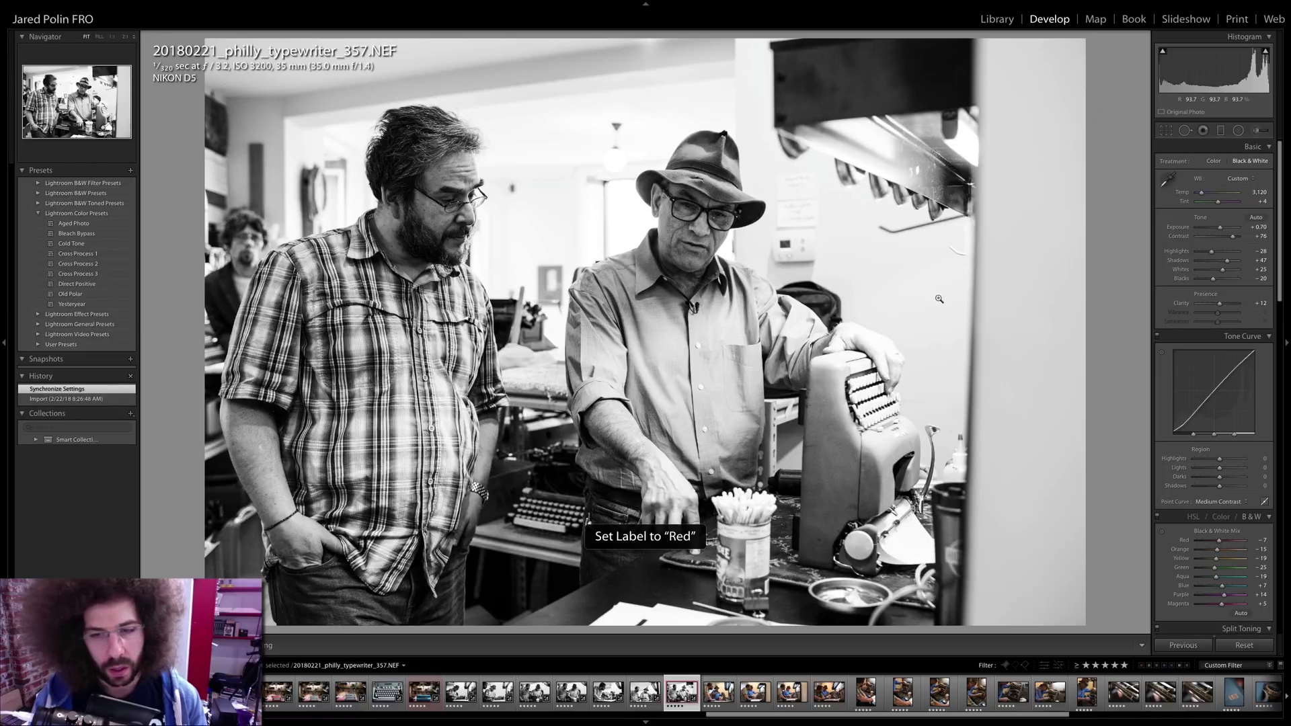
pyautogui.moveTo(1220, 228)
pyautogui.mouseDown()
pyautogui.moveTo(1211, 279)
pyautogui.moveTo(1233, 236)
pyautogui.mouseUp()
# - Switch photo 357 to the Color treatment and set its contrast to +37 and temperature to 2,924
pyautogui.click(1213, 162)
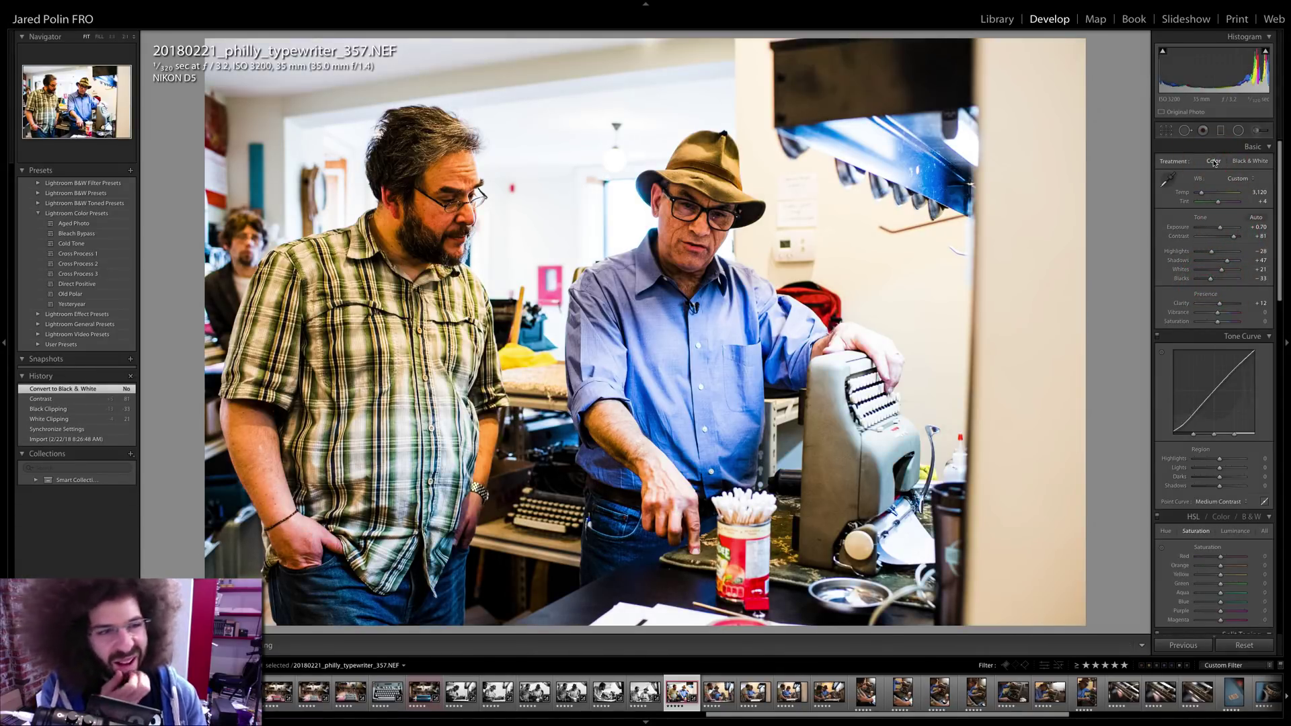
pyautogui.click(1225, 236)
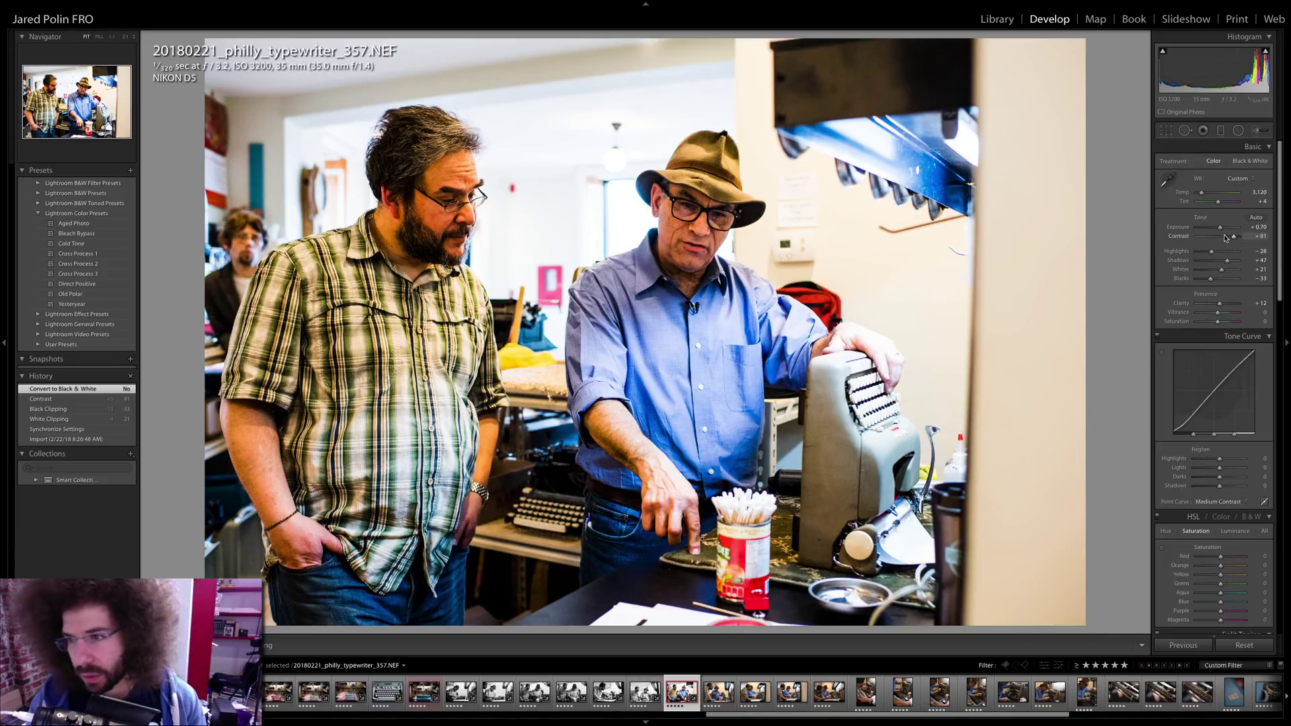
pyautogui.moveTo(1204, 194); pyautogui.dragTo(1203, 193)
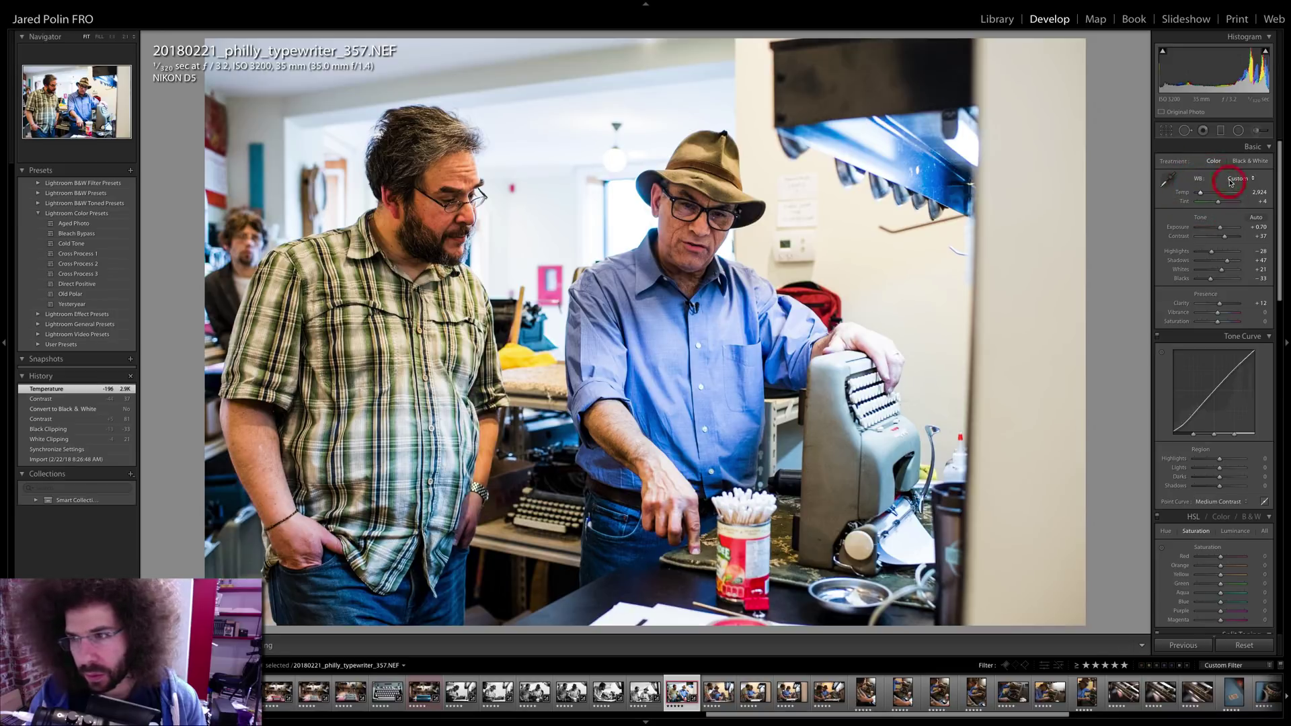
# - Return photo 357 to Black & White with contrast +60 and highlights -49, keeping its red label
pyautogui.click(1248, 160)
pyautogui.moveTo(1224, 236)
pyautogui.mouseDown()
pyautogui.moveTo(1241, 238)
pyautogui.moveTo(1130, 251)
pyautogui.moveTo(1208, 254)
pyautogui.mouseUp()
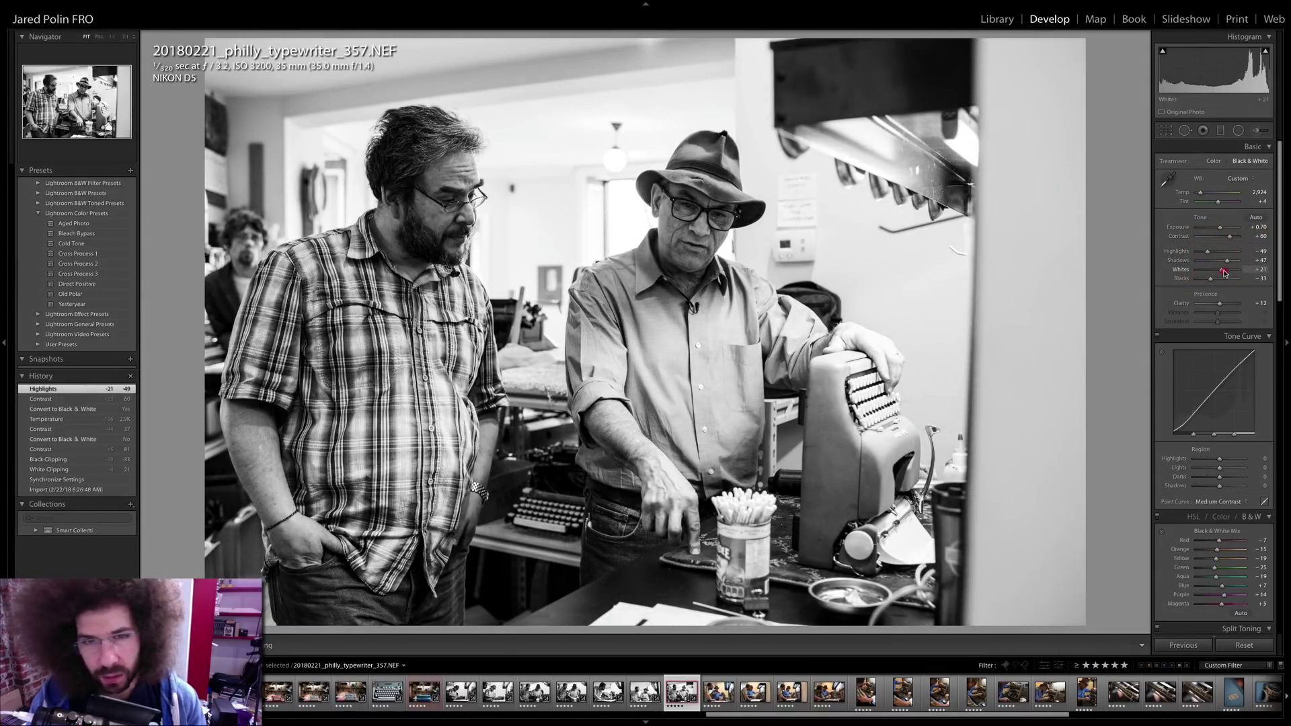
pyautogui.press('6')
pyautogui.press('6')
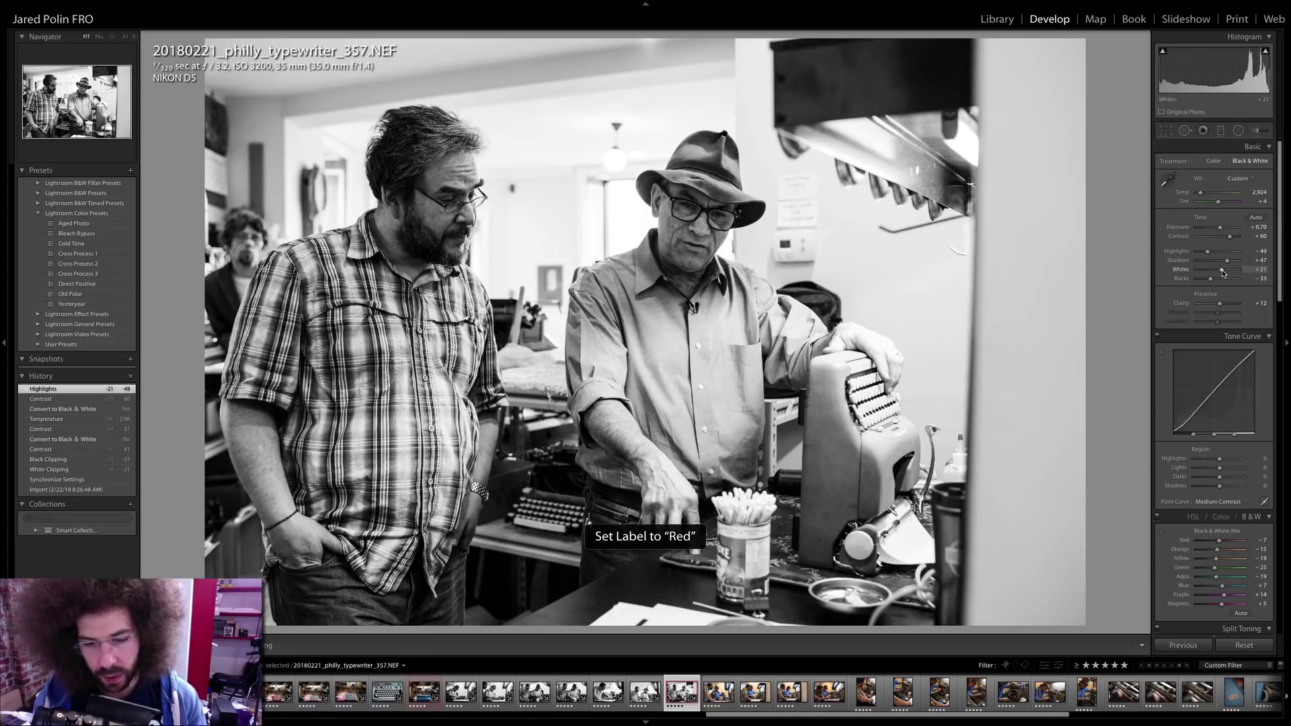
# - Sync photo 357's develop settings to the next four photos through 394, and open photo 361
pyautogui.press('Left')
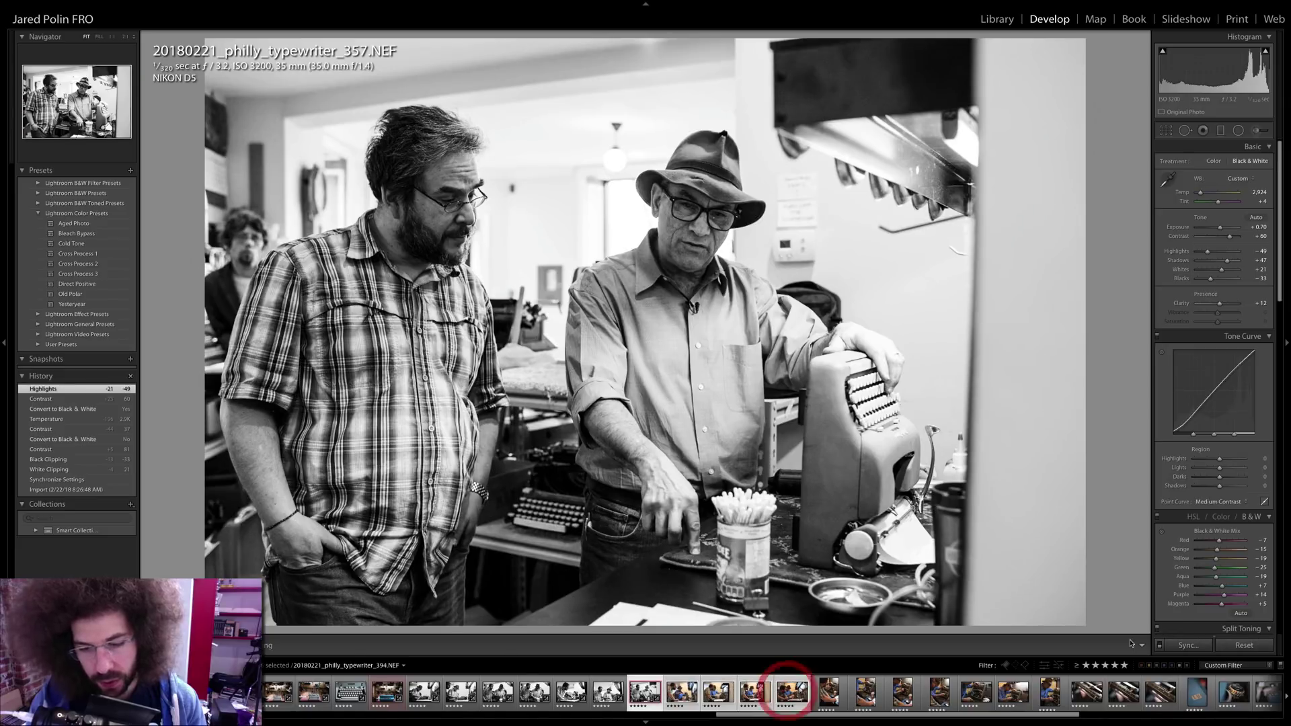
pyautogui.click(1168, 650)
pyautogui.press('Return')
pyautogui.click(681, 681)
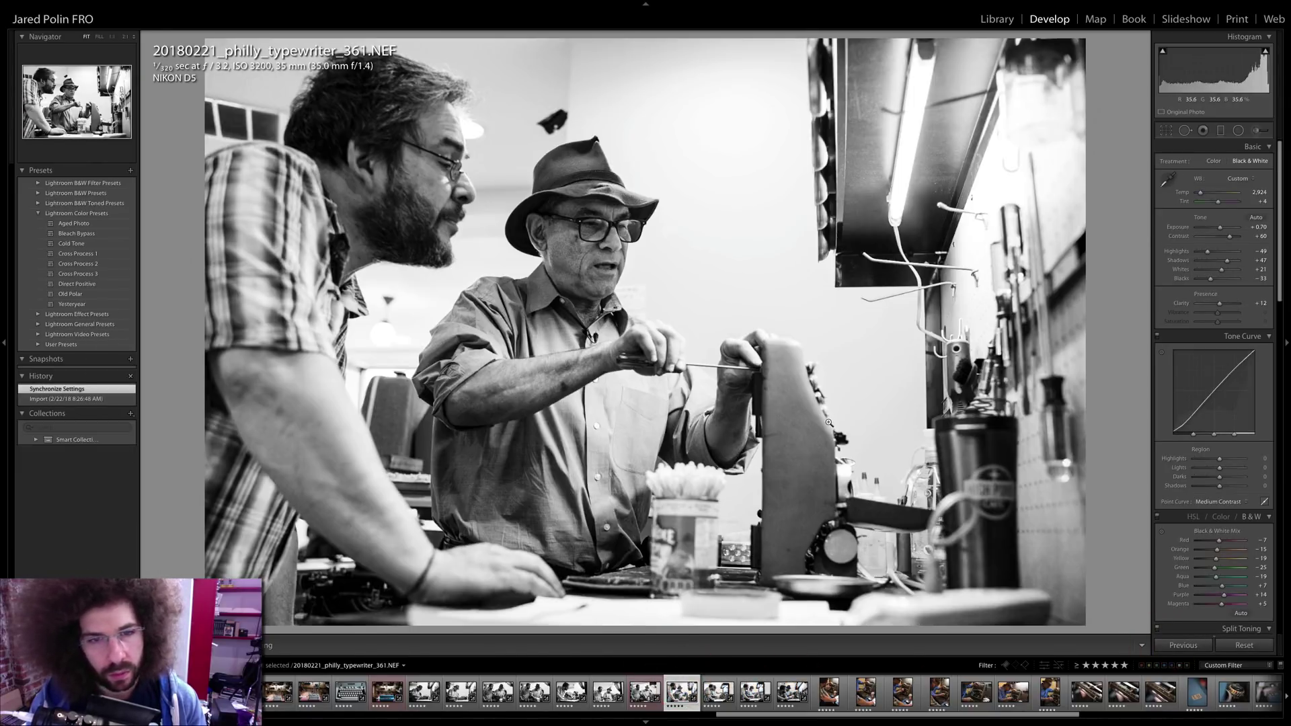
# - Switch photo 361 to the Color treatment and set its temperature to 3,062
pyautogui.click(1214, 161)
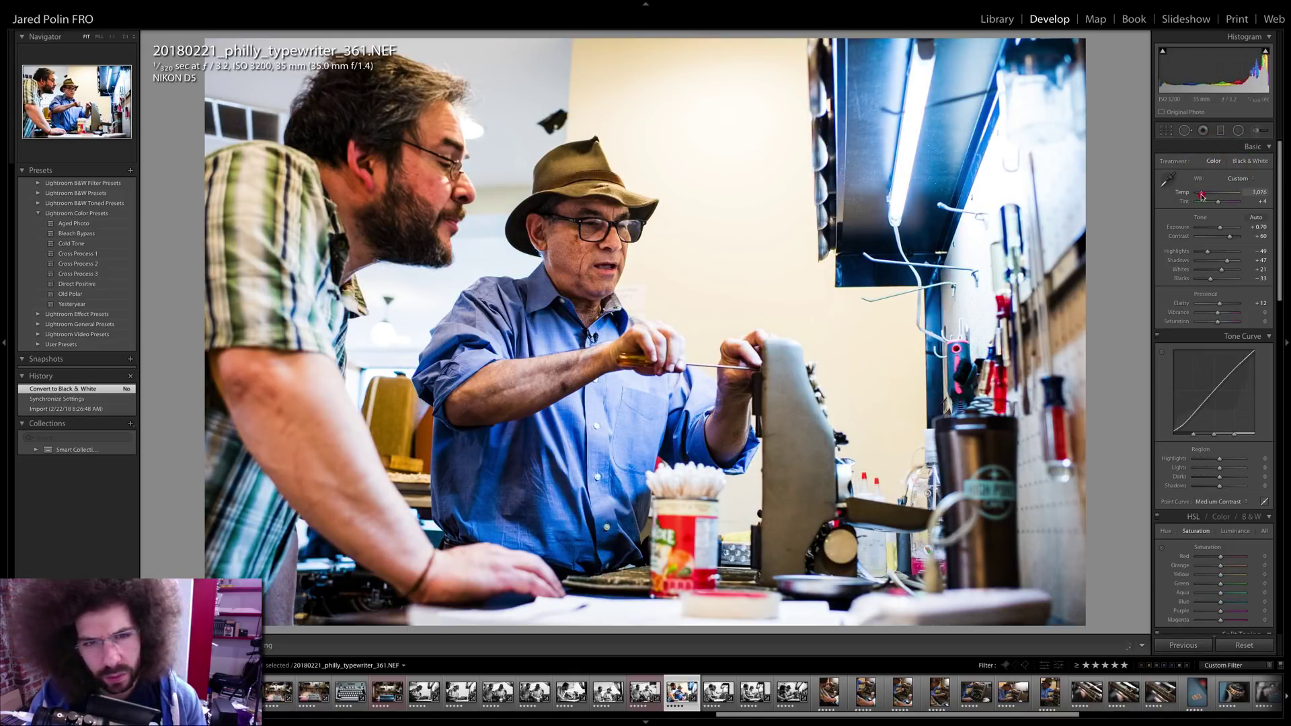
pyautogui.moveTo(1202, 195); pyautogui.dragTo(1200, 197)
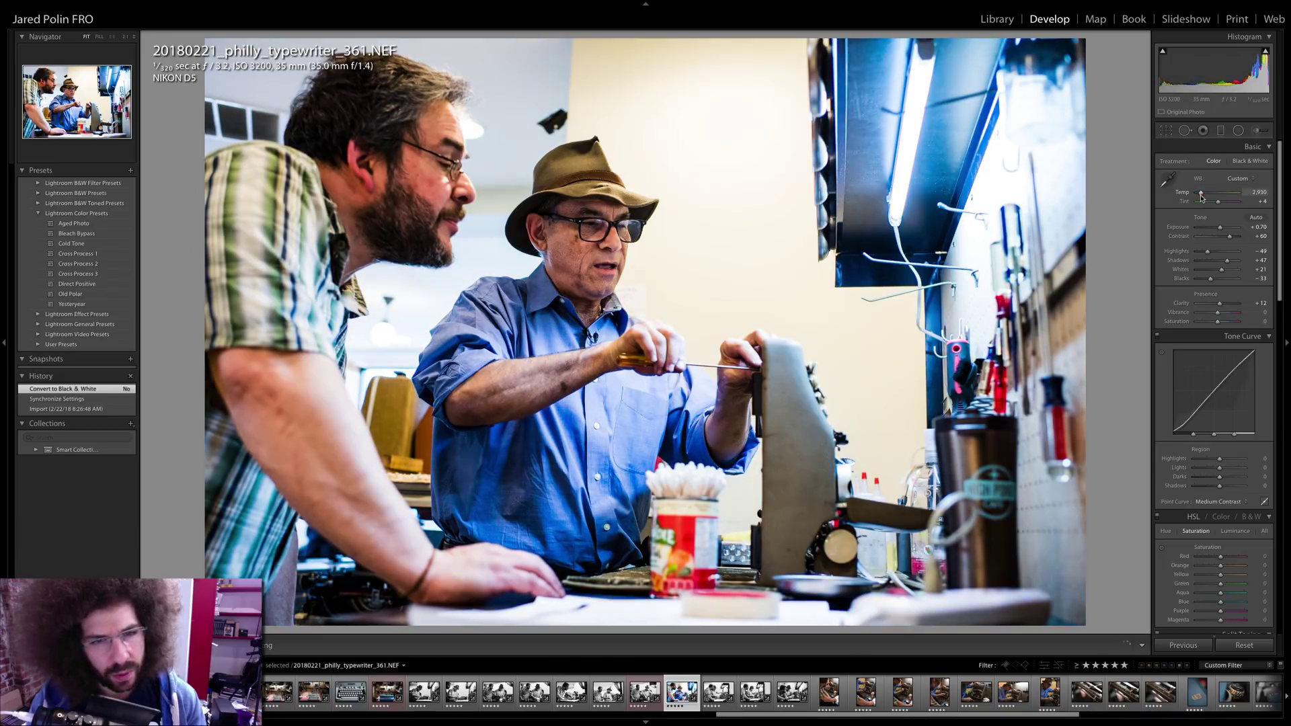
pyautogui.press('Right')
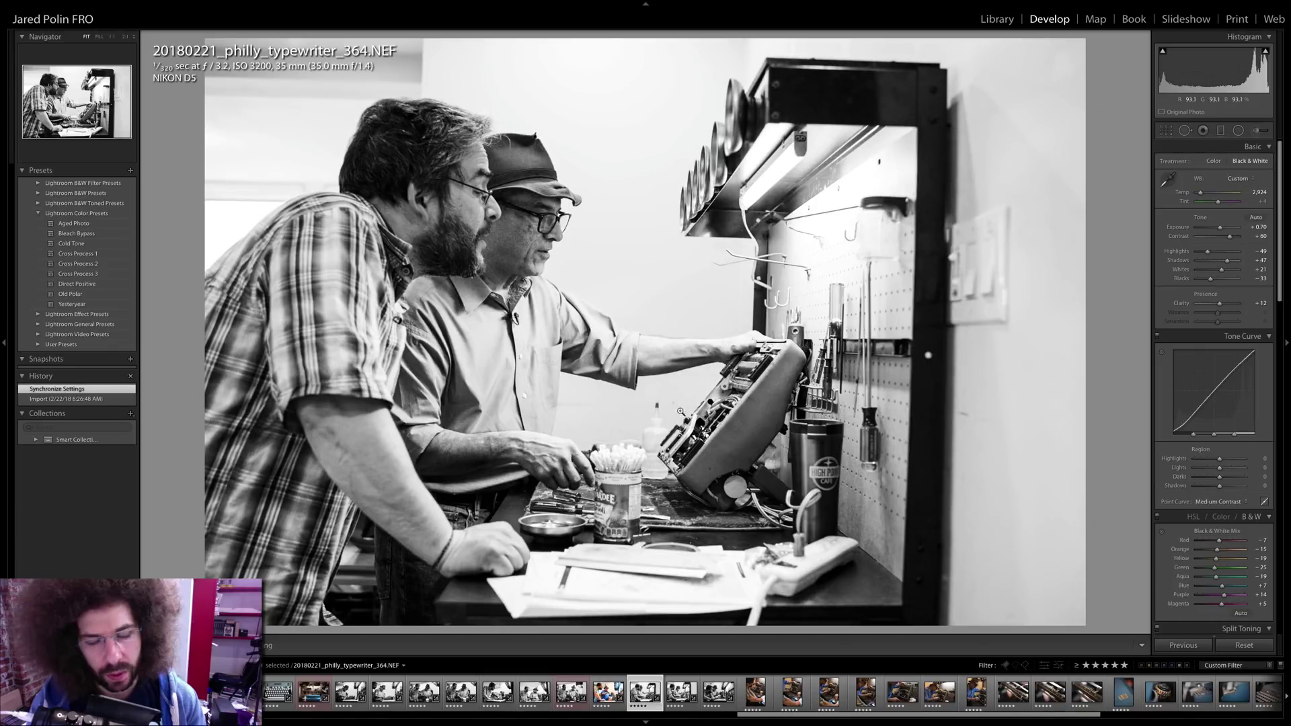
pyautogui.press('Left')
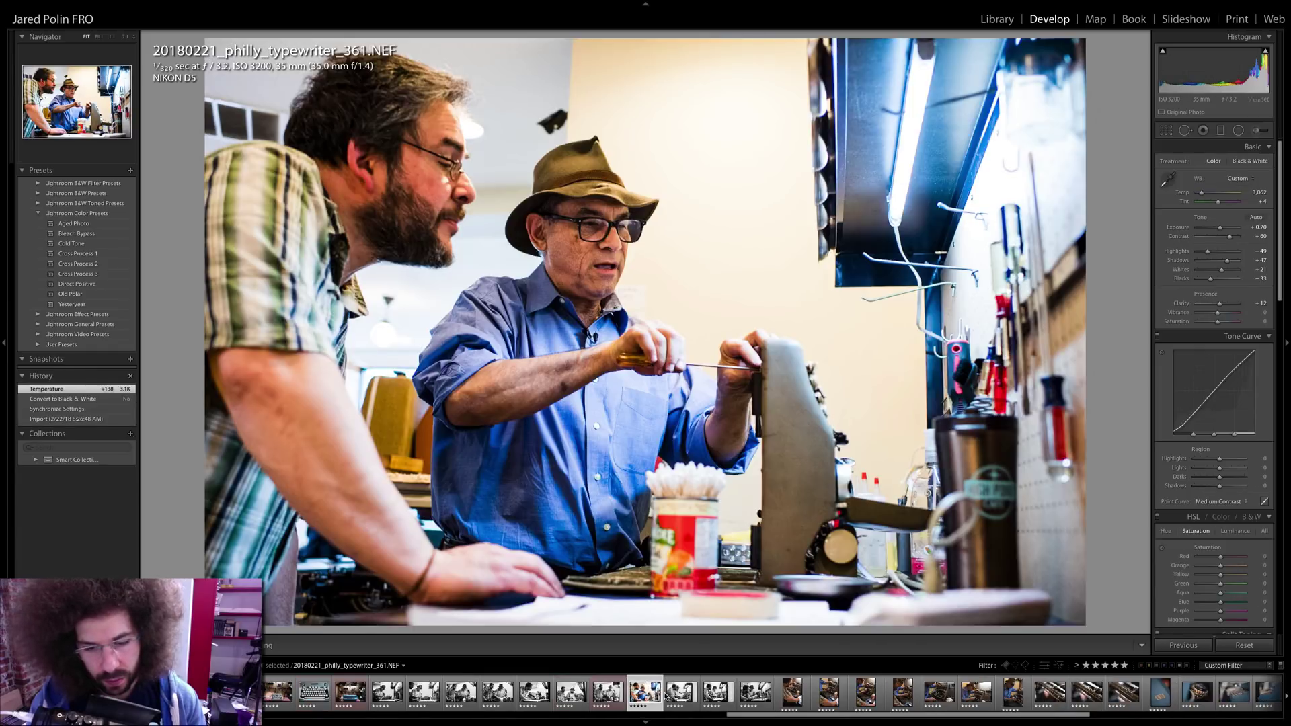
# - Sync photo 361's color settings to photo 364, and open photo 364 in the Color treatment
pyautogui.click(1187, 645)
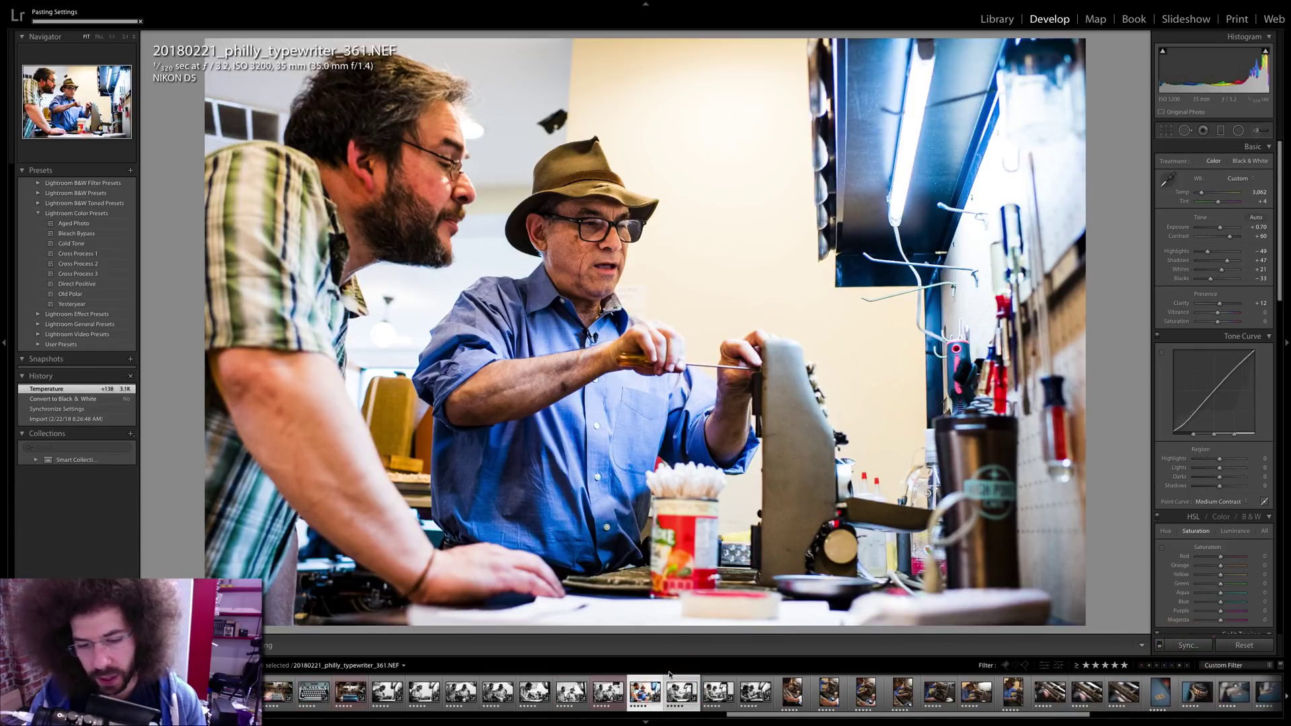
pyautogui.click(679, 683)
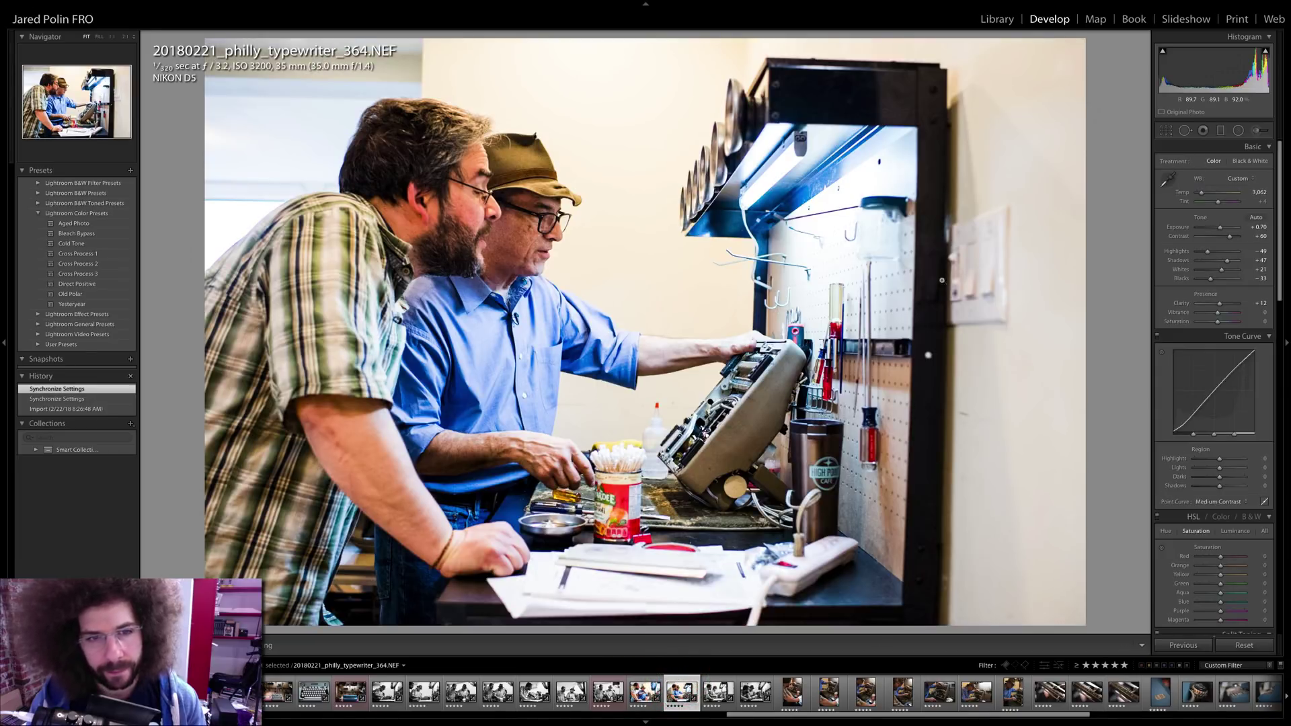
pyautogui.click(1218, 163)
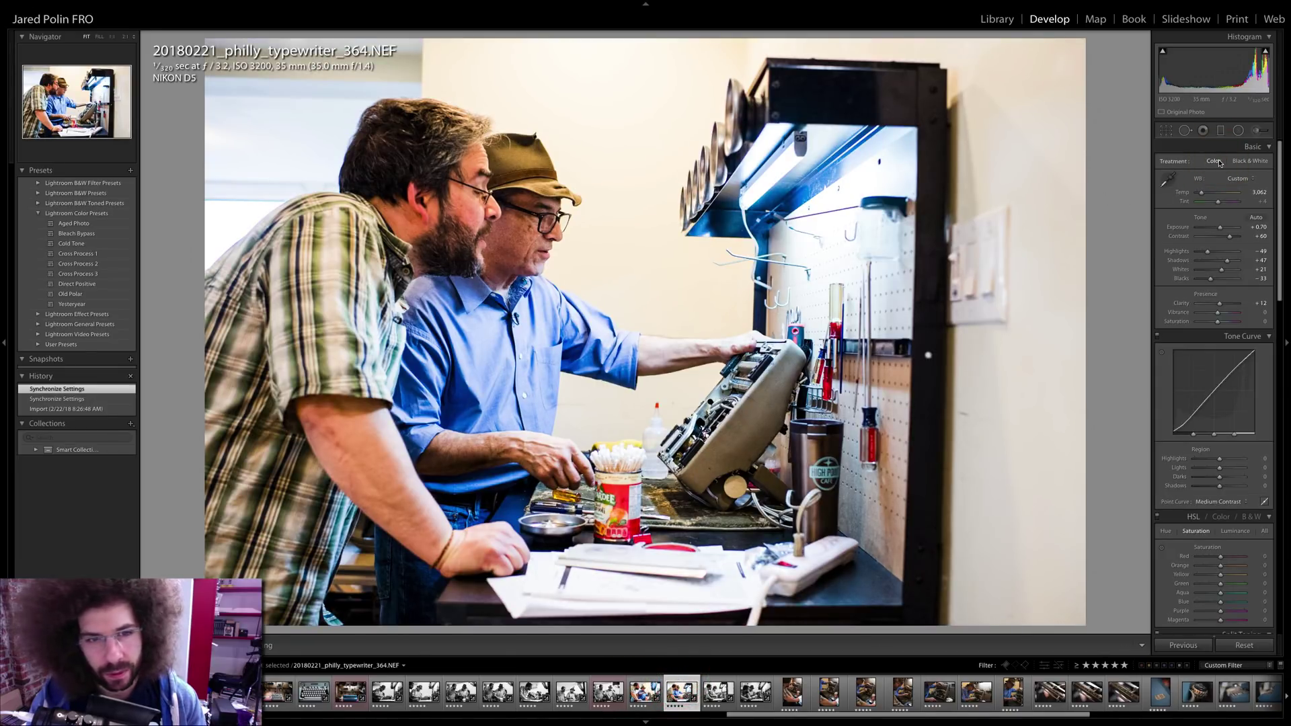
# - Compare the looks of photos 357, 361 and 364 by moving back and forth between them, ending on photo 364
pyautogui.press('Left')
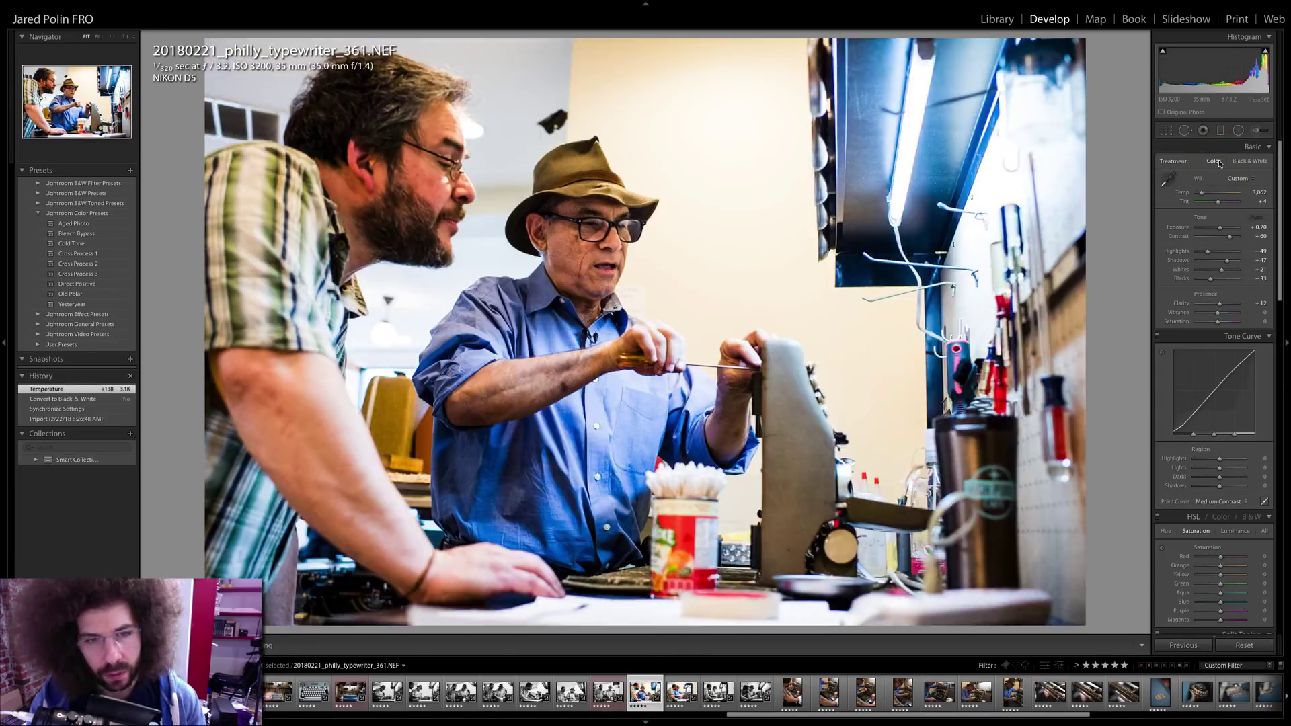
pyautogui.press('Left')
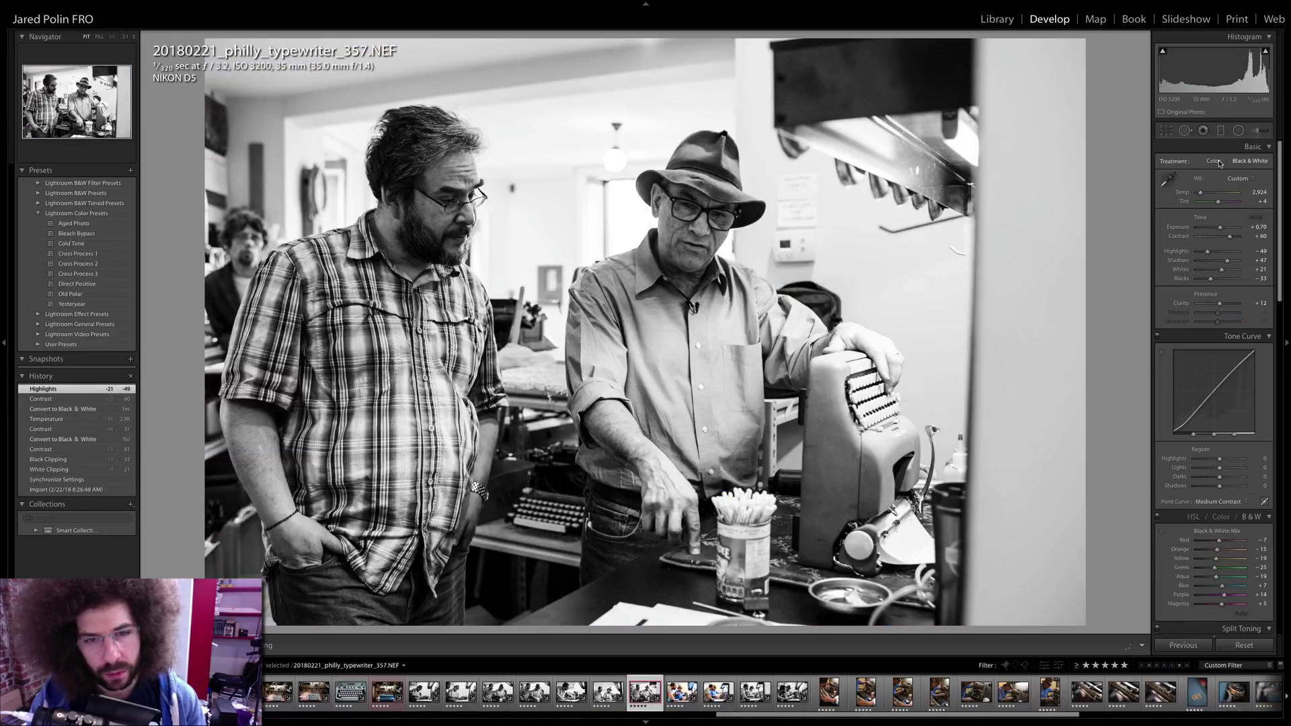
pyautogui.press('Right')
pyautogui.press('Right')
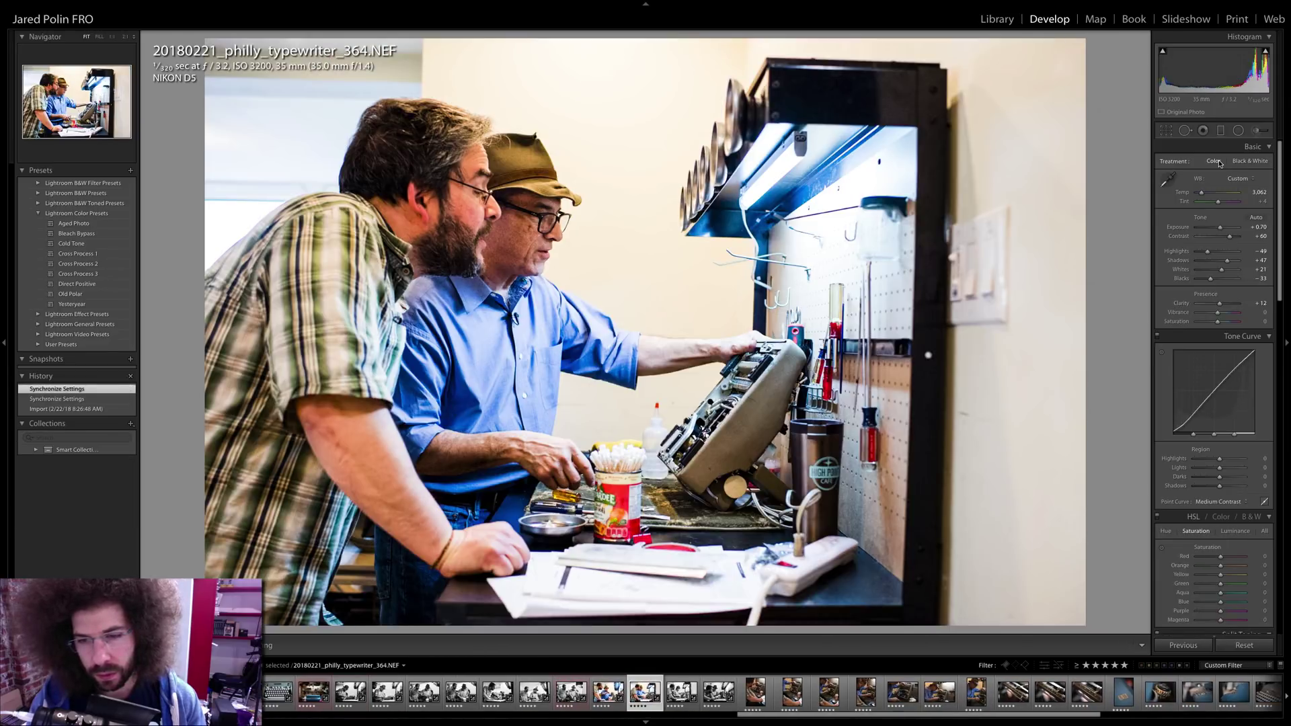
pyautogui.press('Left')
pyautogui.hotkey('ctrl', 'z')
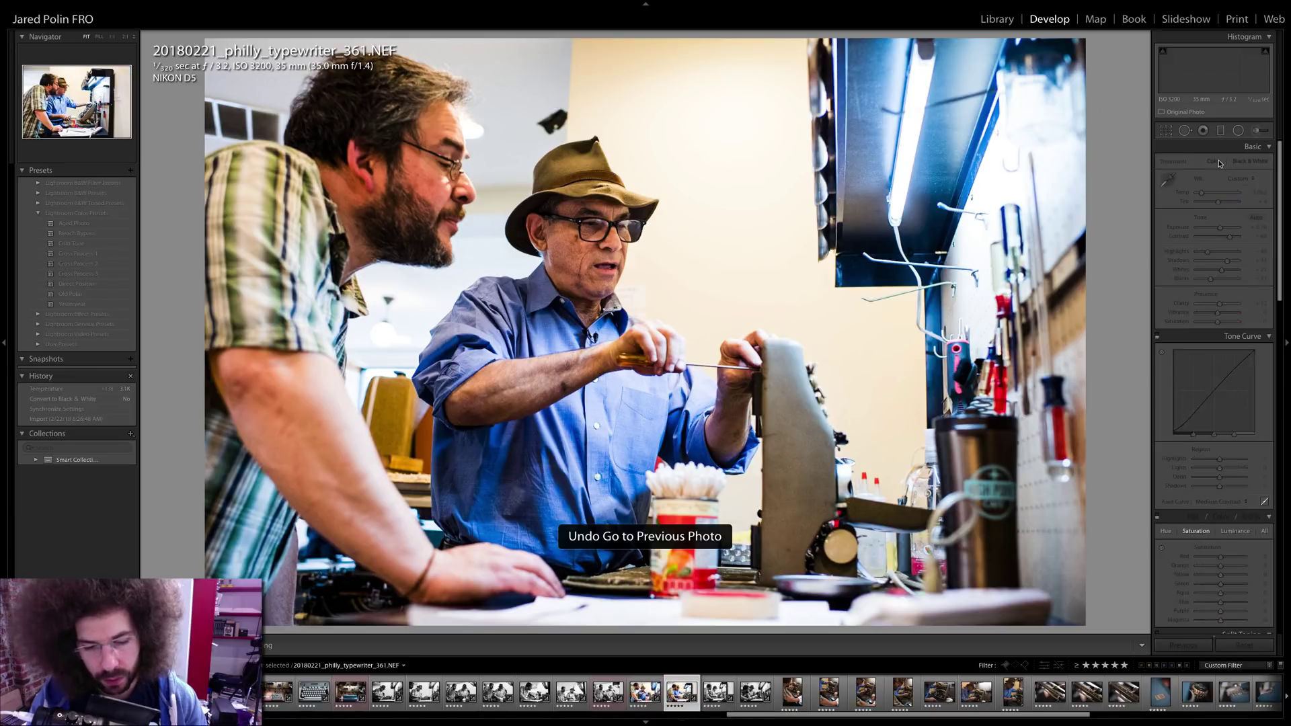
pyautogui.hotkey('ctrl', 'z')
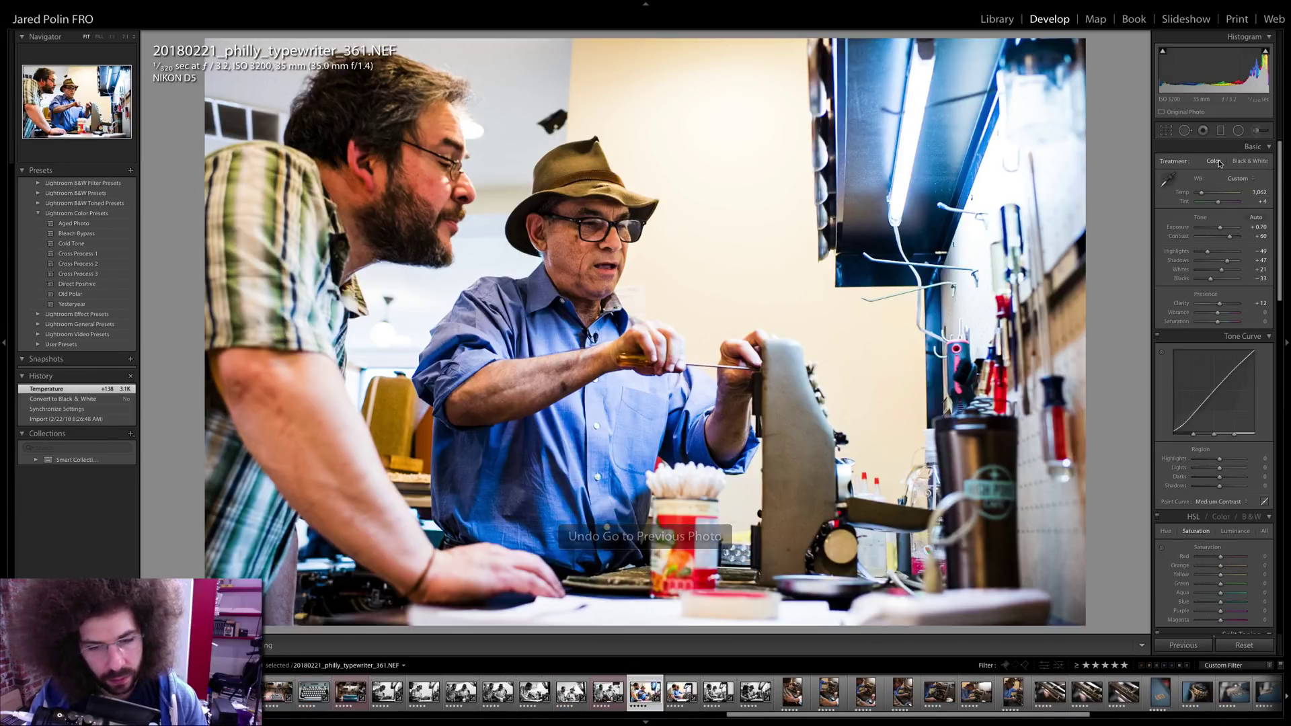
pyautogui.hotkey('ctrl', 'z')
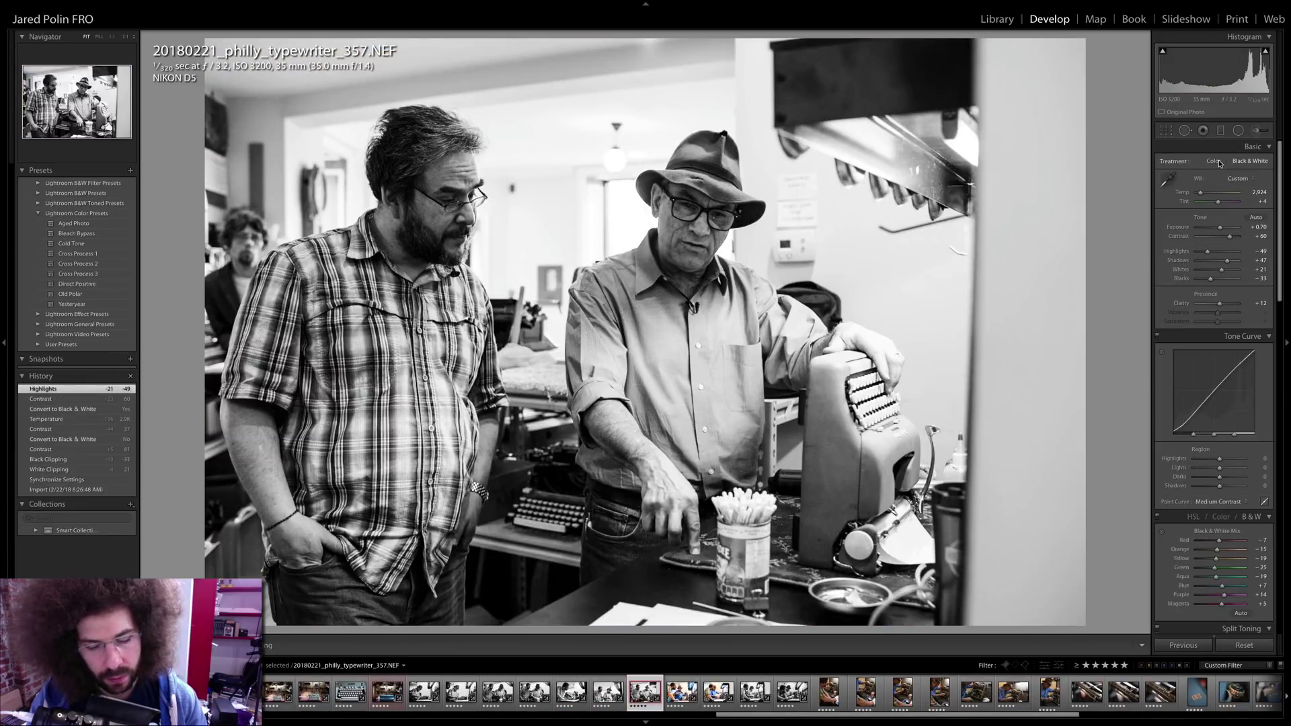
pyautogui.hotkey('ctrl', 'z')
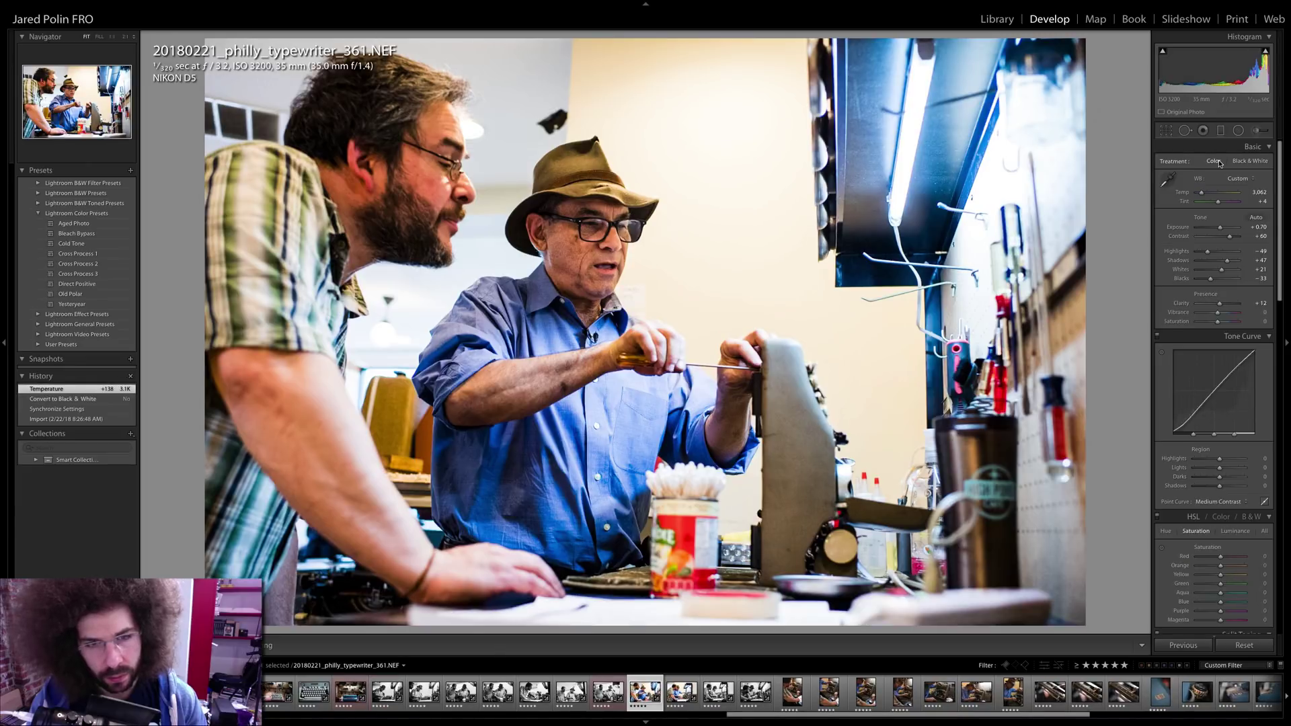
pyautogui.hotkey('ctrl', 'z')
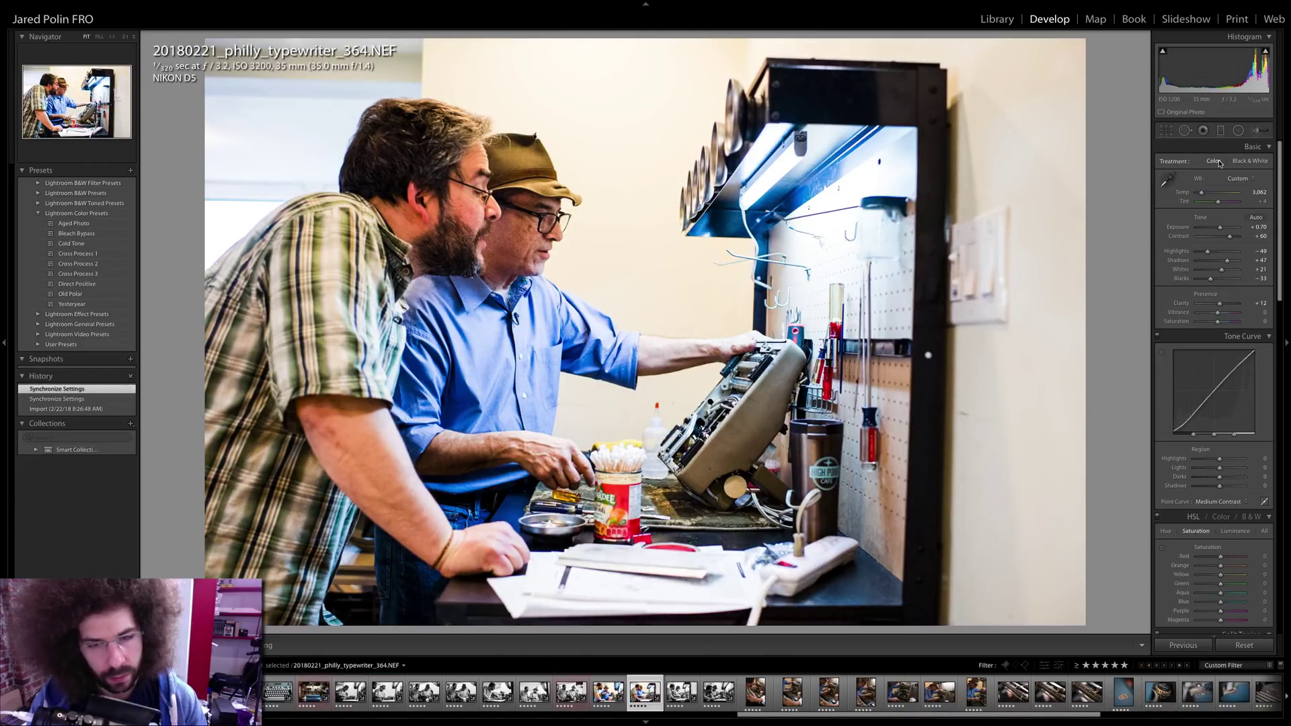
pyautogui.hotkey('ctrl', 'z')
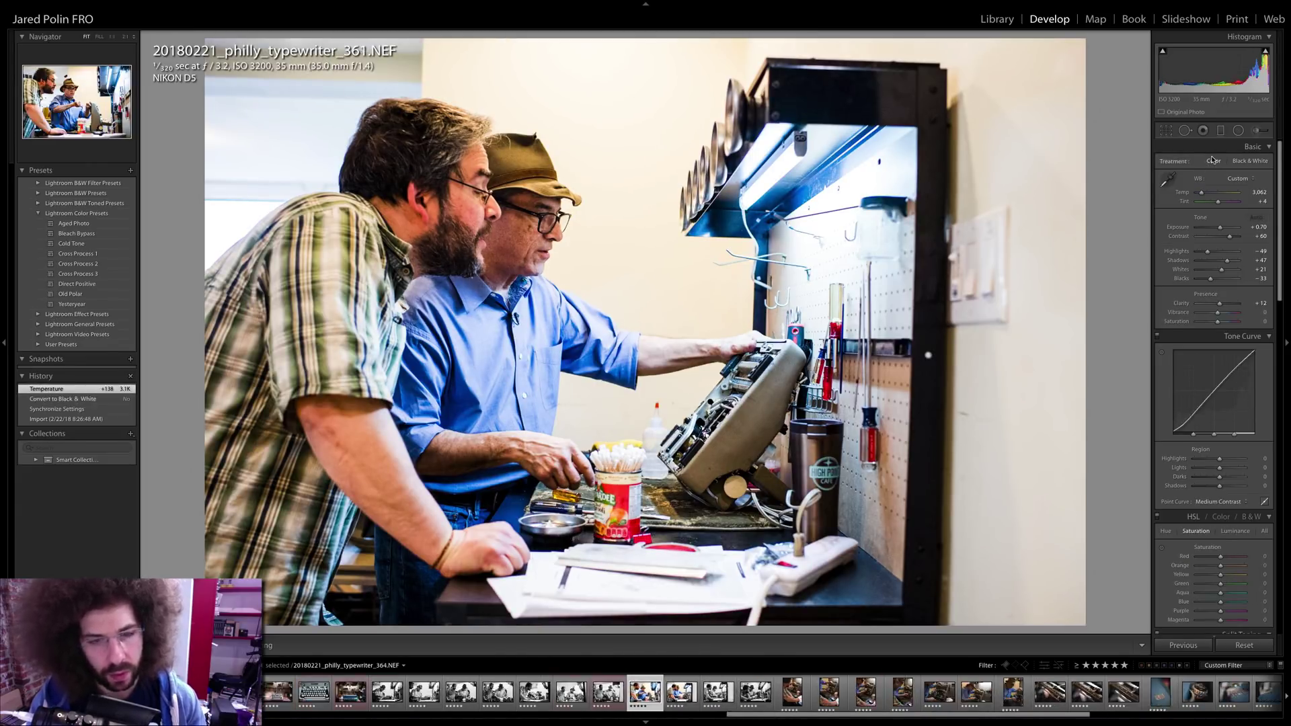
pyautogui.hotkey('ctrl', 'z')
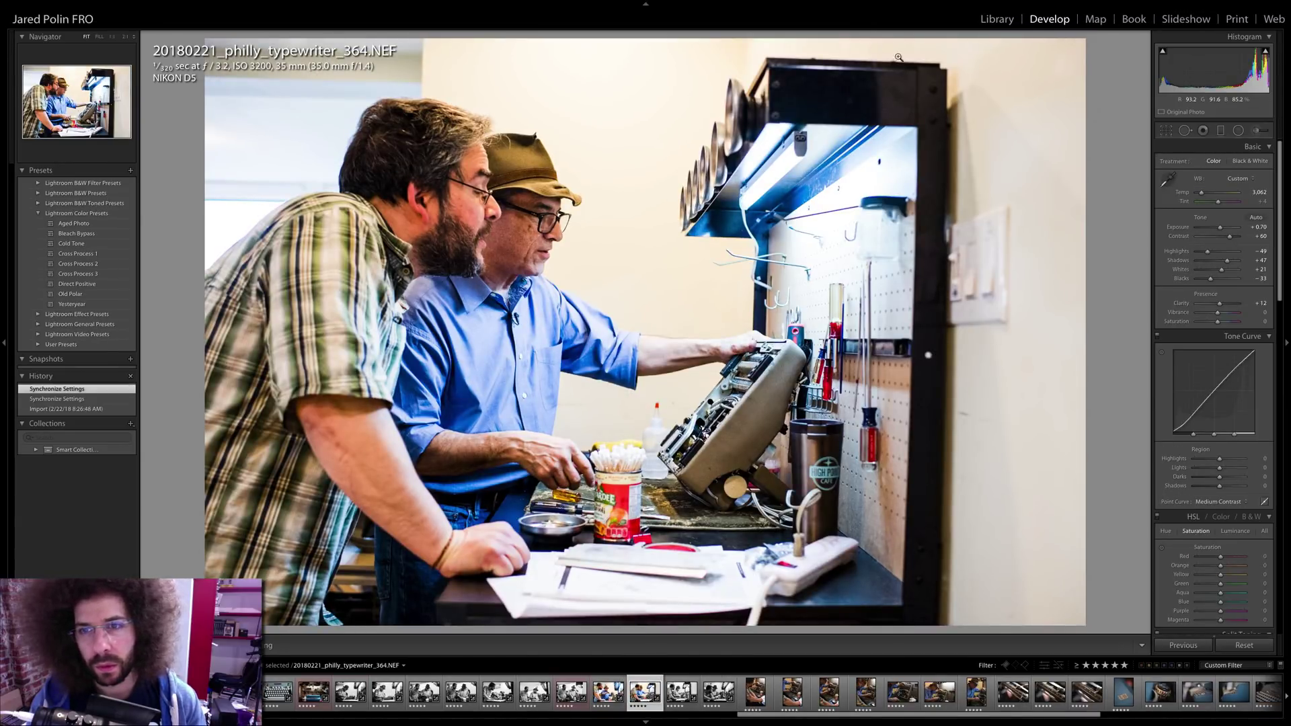
# - Convert photo 364 to Black & White after comparing it with the Color treatment
pyautogui.click(1240, 162)
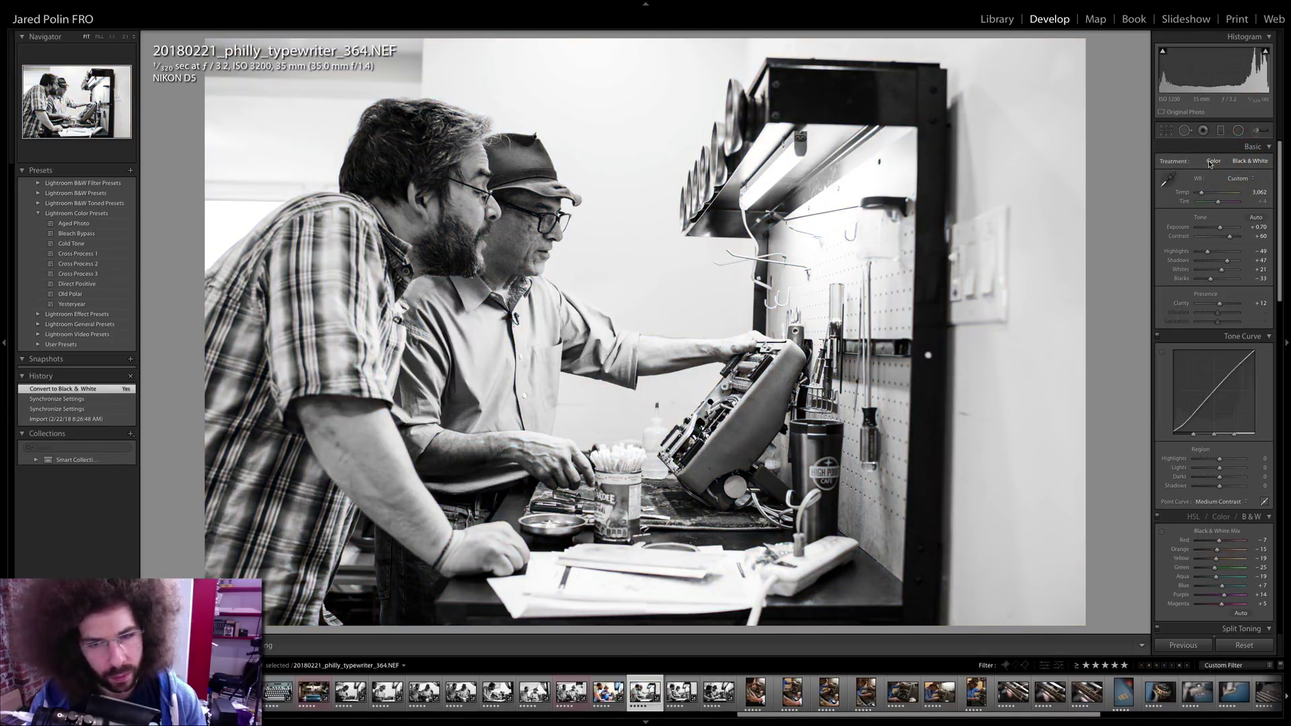
pyautogui.click(1212, 161)
pyautogui.click(1260, 161)
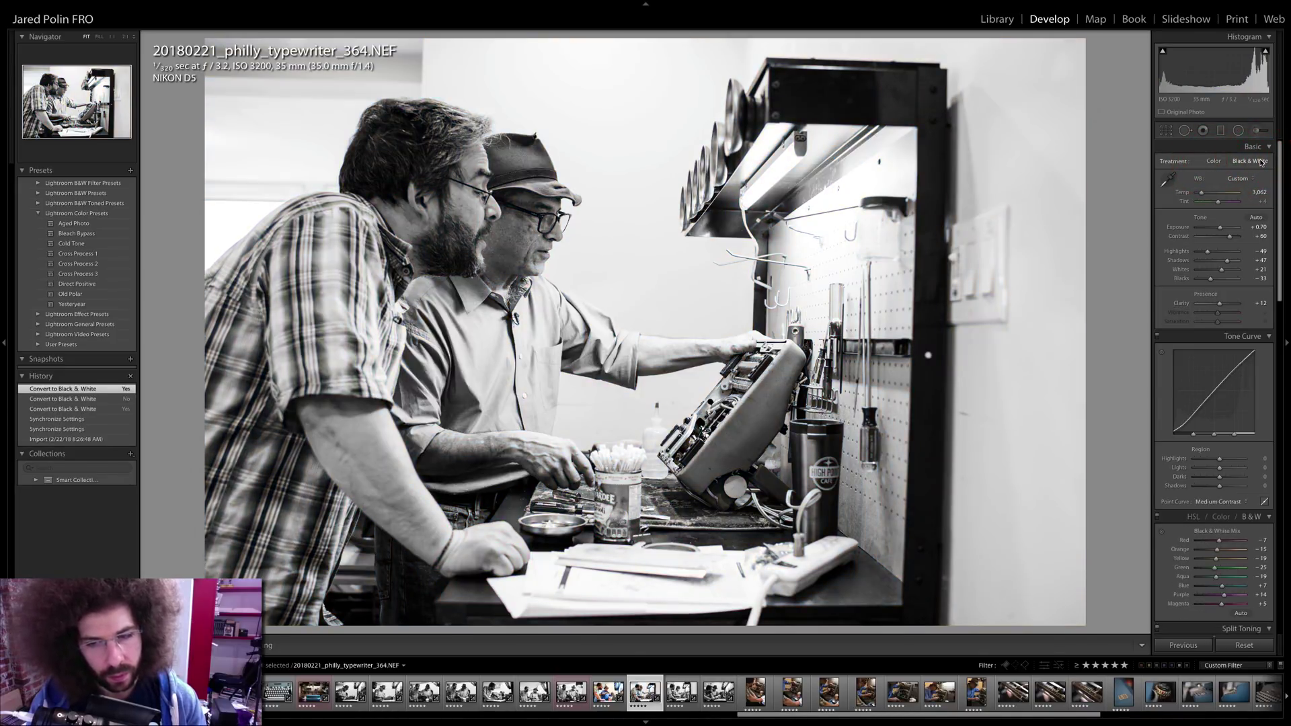
# - Raise the contrast of photo 364 to +81
pyautogui.moveTo(1234, 239); pyautogui.dragTo(1238, 238)
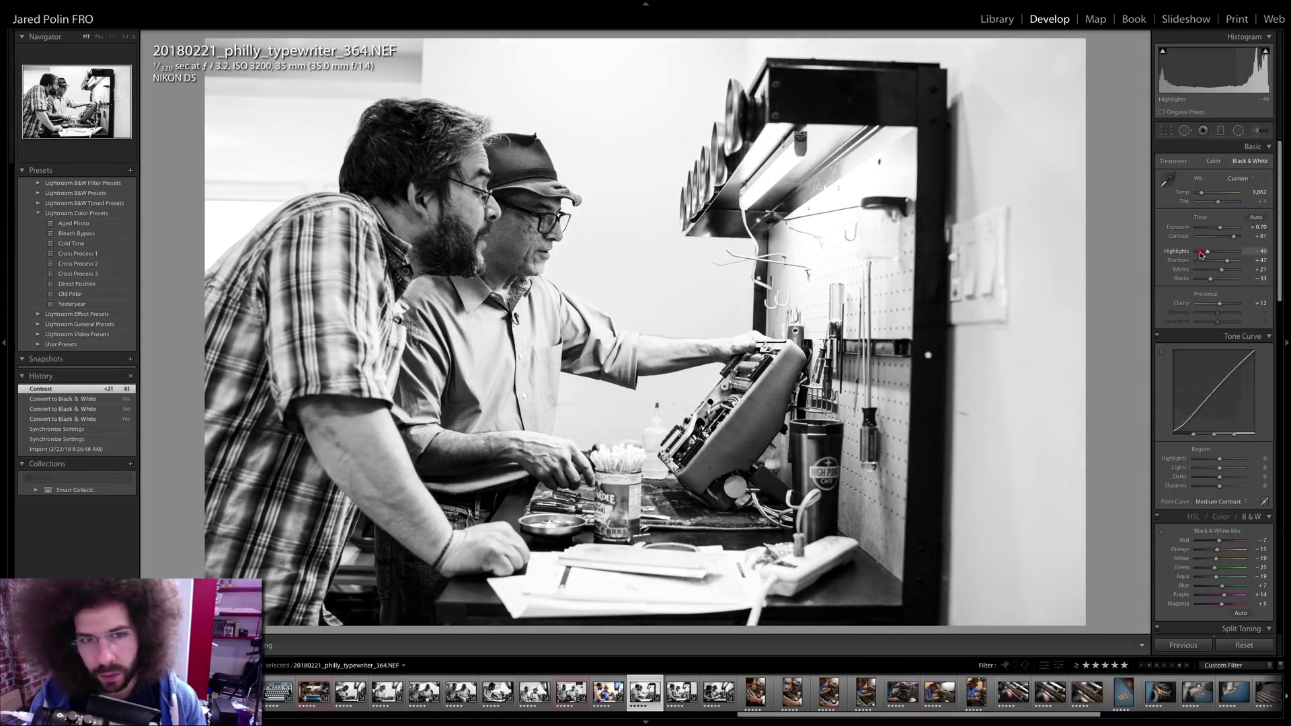
# - Set photo 371's exposure to +0.65 and its temperature to 2,987 in Color, then return it to Black & White
pyautogui.press('Right')
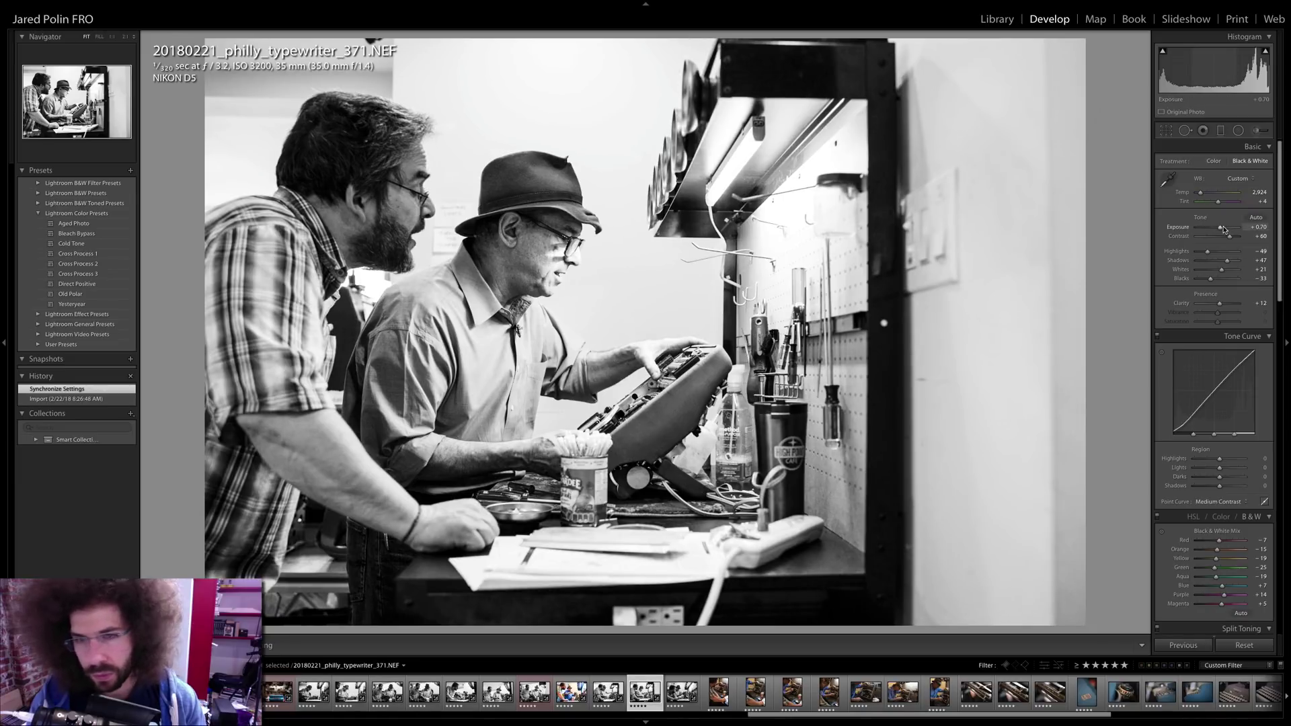
pyautogui.moveTo(1224, 229); pyautogui.dragTo(1223, 229)
pyautogui.click(1214, 162)
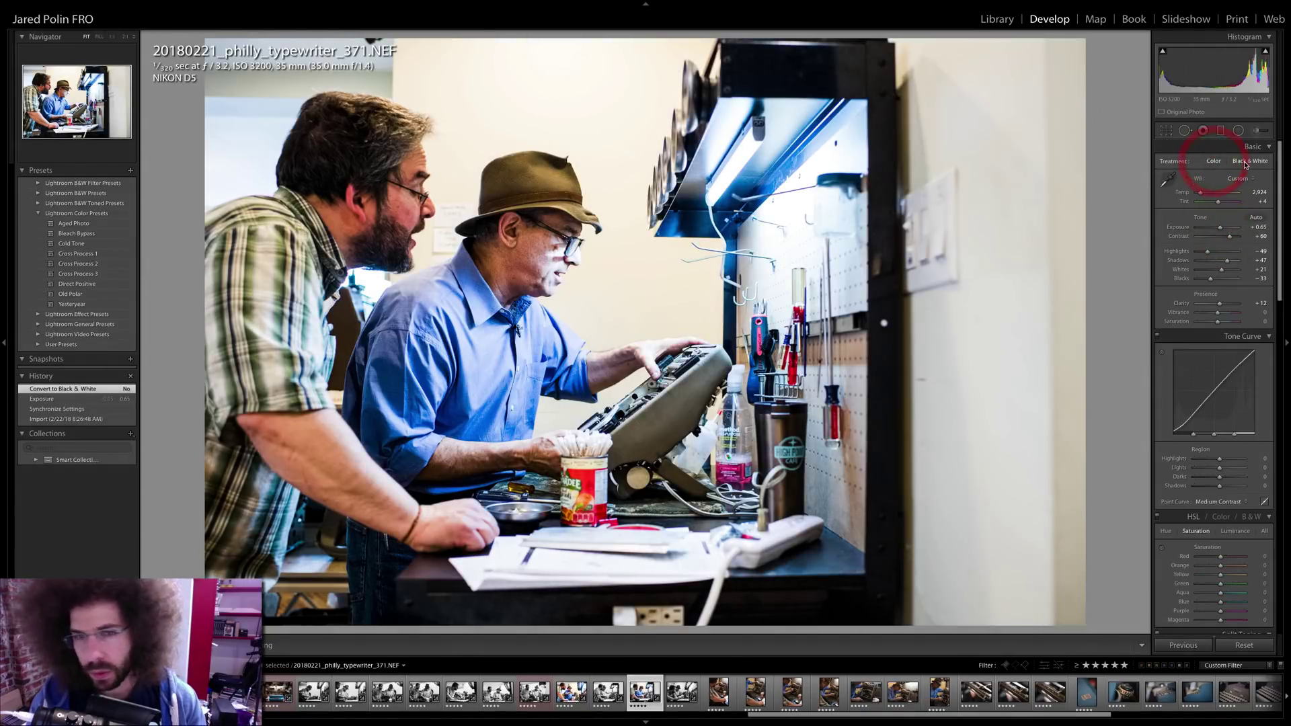
pyautogui.moveTo(1202, 195); pyautogui.dragTo(1200, 195)
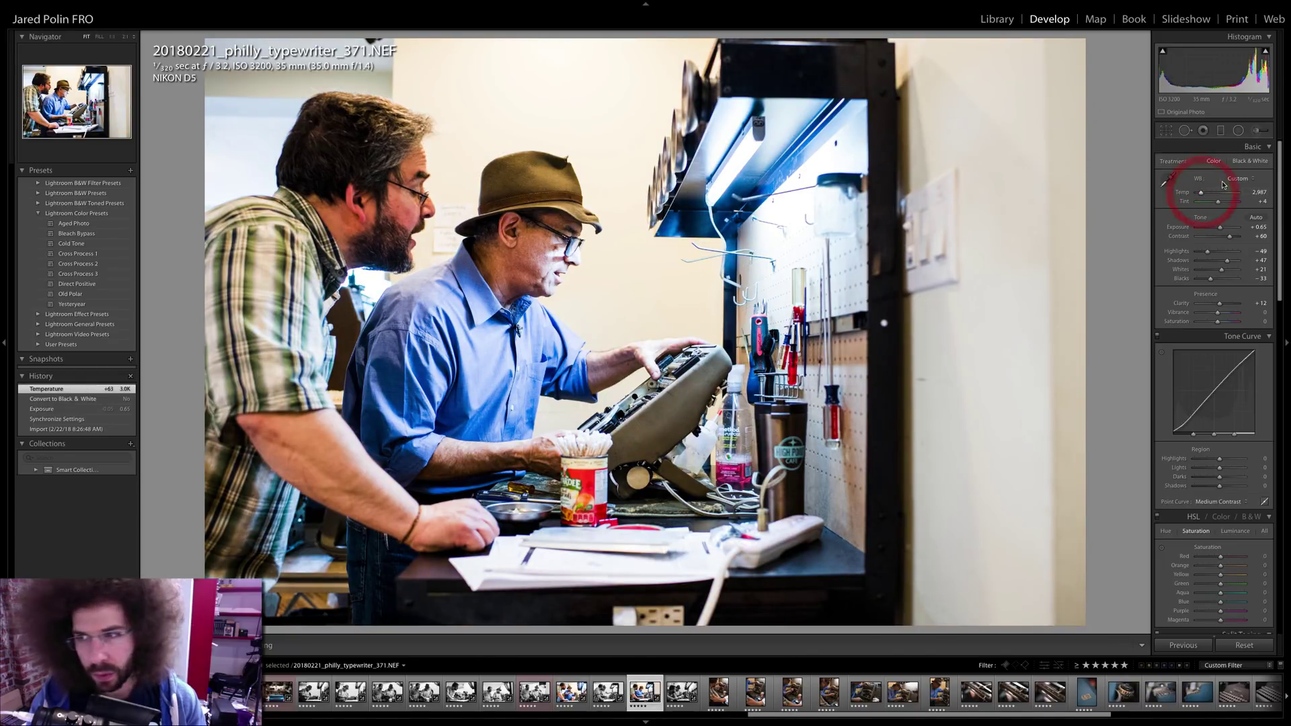
pyautogui.click(1242, 162)
# - Adjust the exposure and highlights of photo 380 and check its detail up close
pyautogui.press('Right')
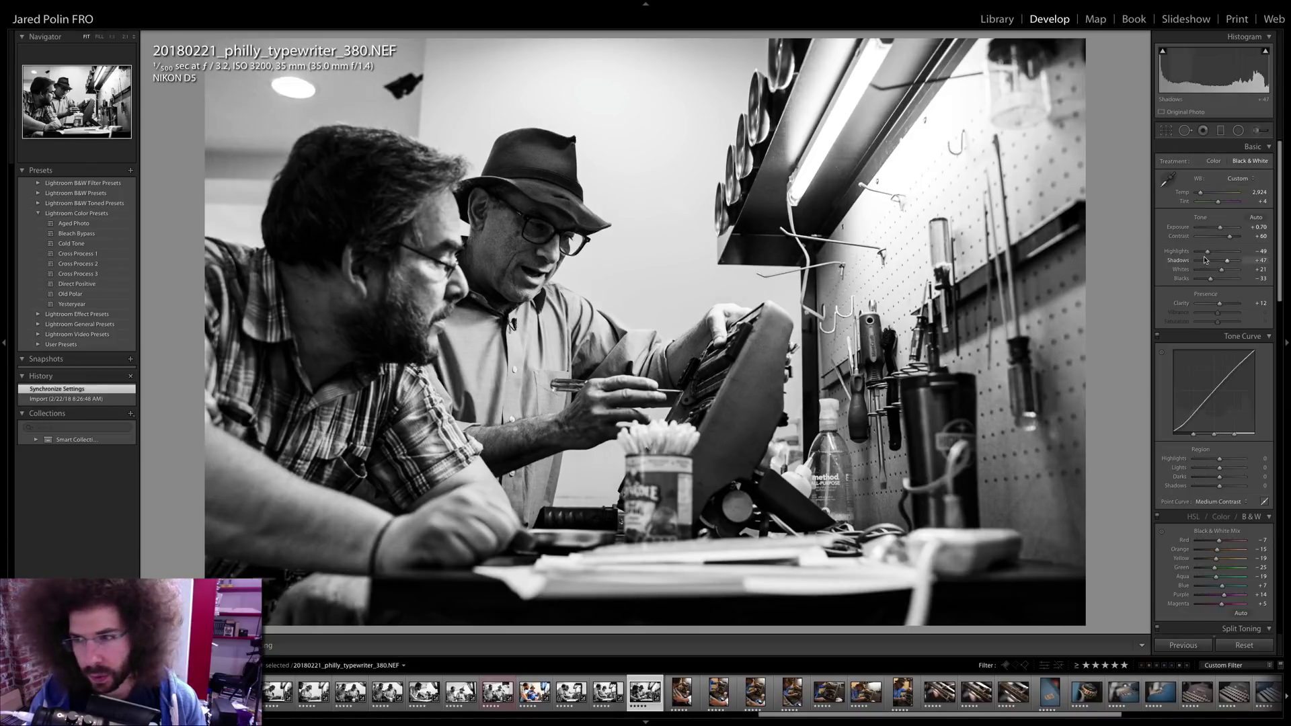
pyautogui.click(1215, 251)
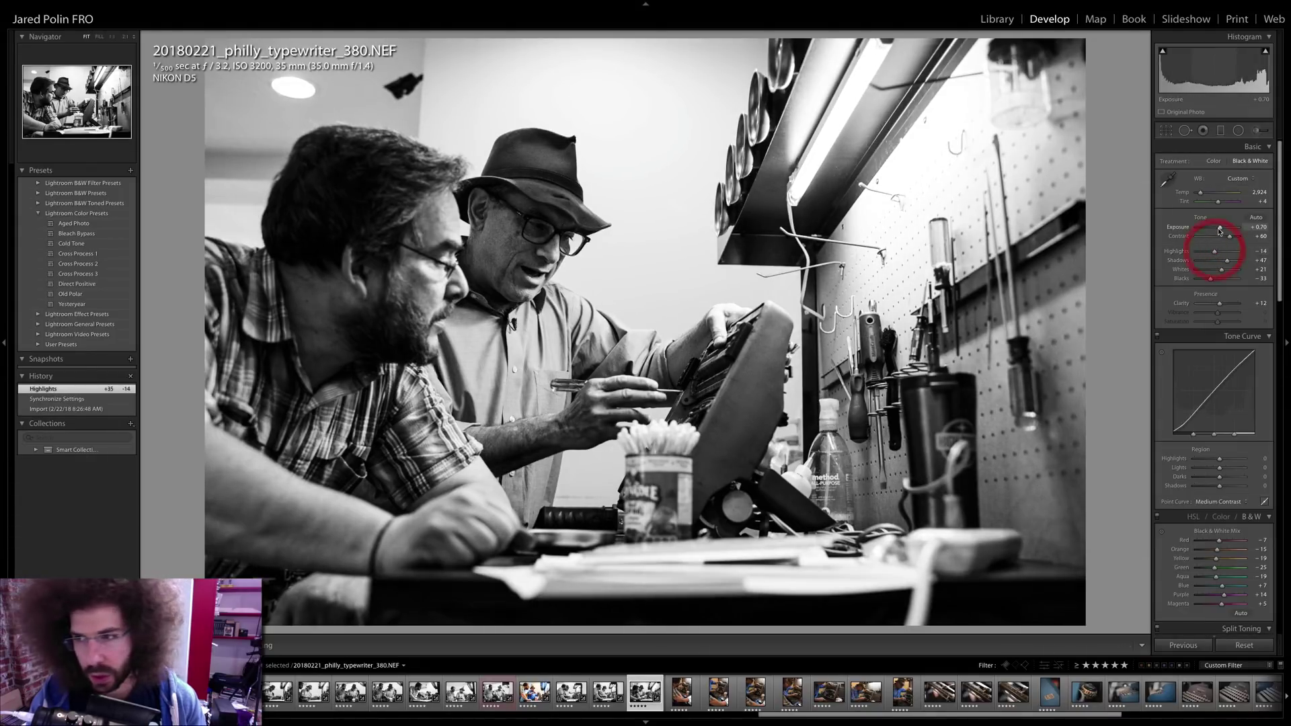
pyautogui.moveTo(1220, 228); pyautogui.dragTo(1206, 254)
pyautogui.click(672, 383)
pyautogui.rightClick(671, 381)
pyautogui.press('Escape')
# - Set photo 392's contrast to +26, shadows to +33 and clarity to +13, and apply the Medium Contrast point curve
pyautogui.press('Right')
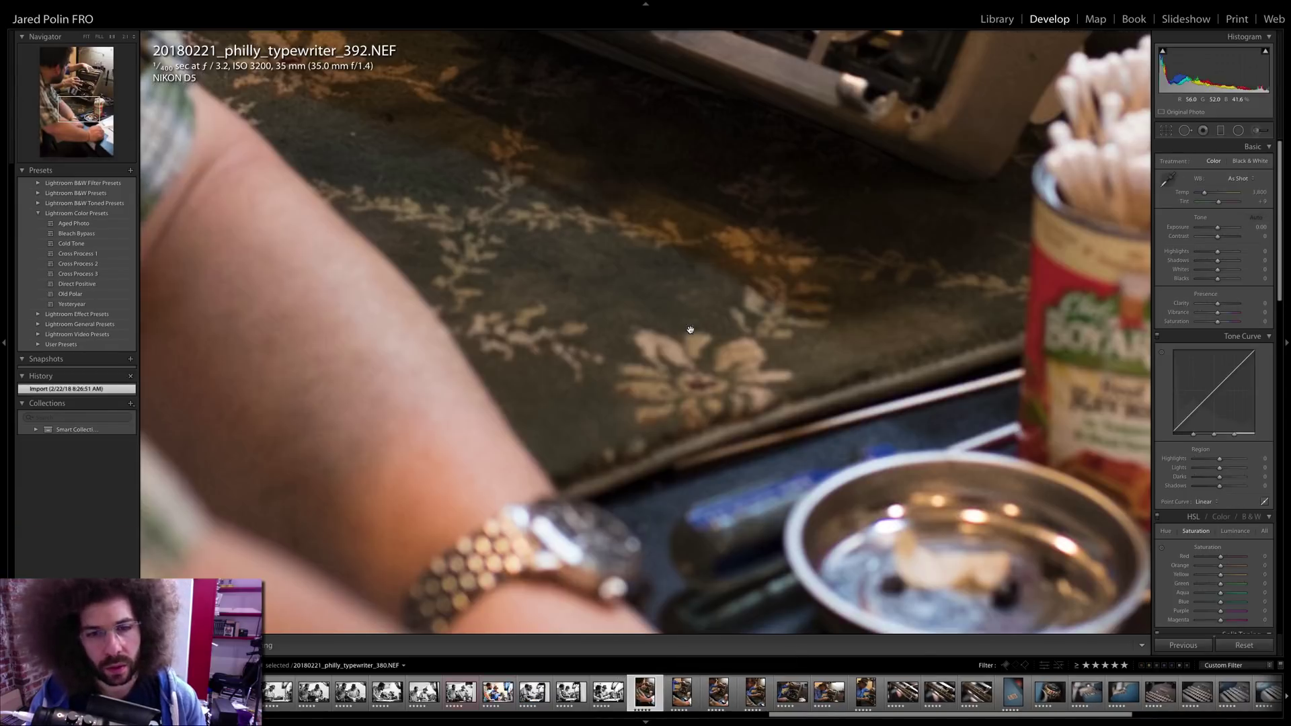
pyautogui.click(699, 303)
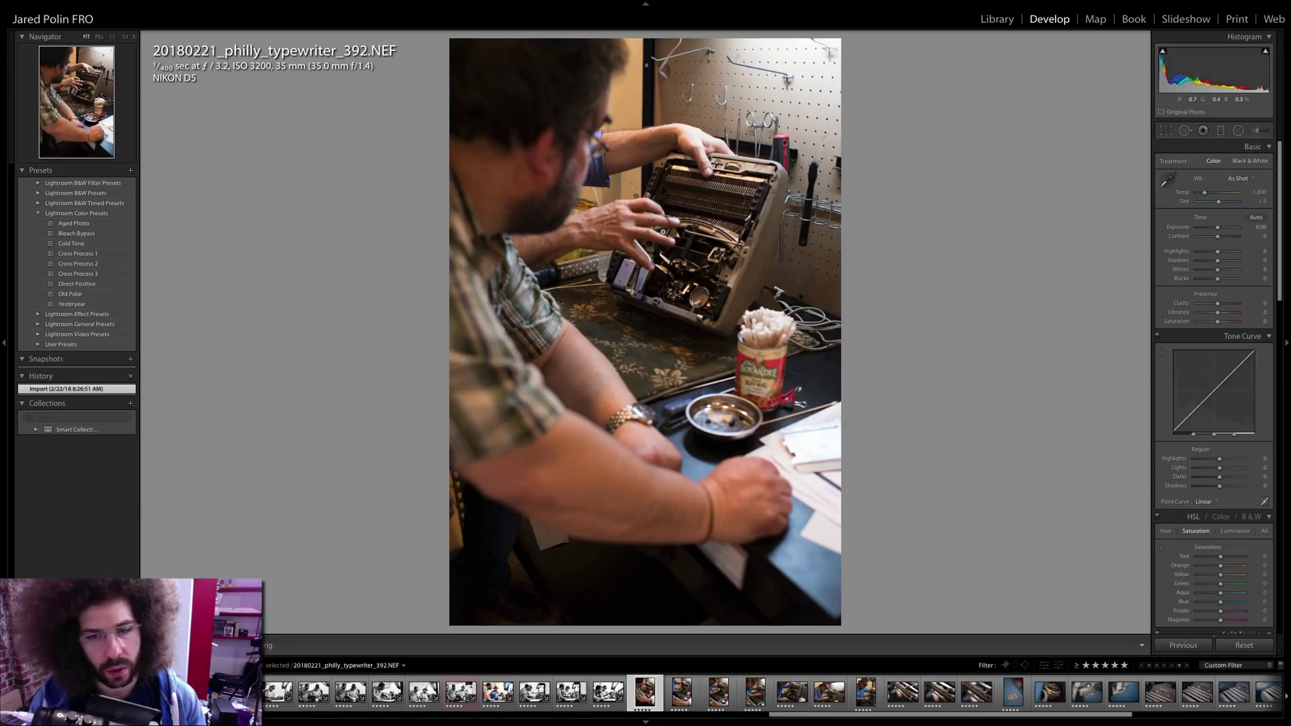
pyautogui.click(672, 203)
pyautogui.click(671, 203)
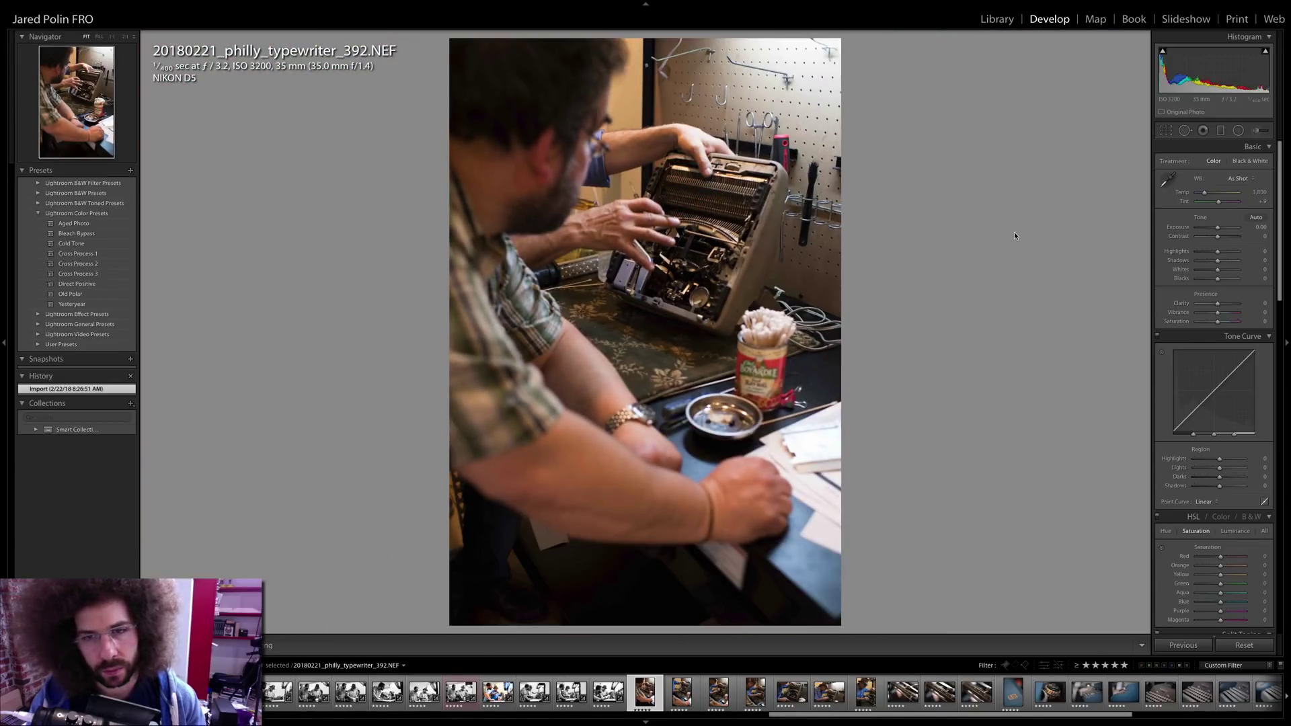
pyautogui.click(1226, 238)
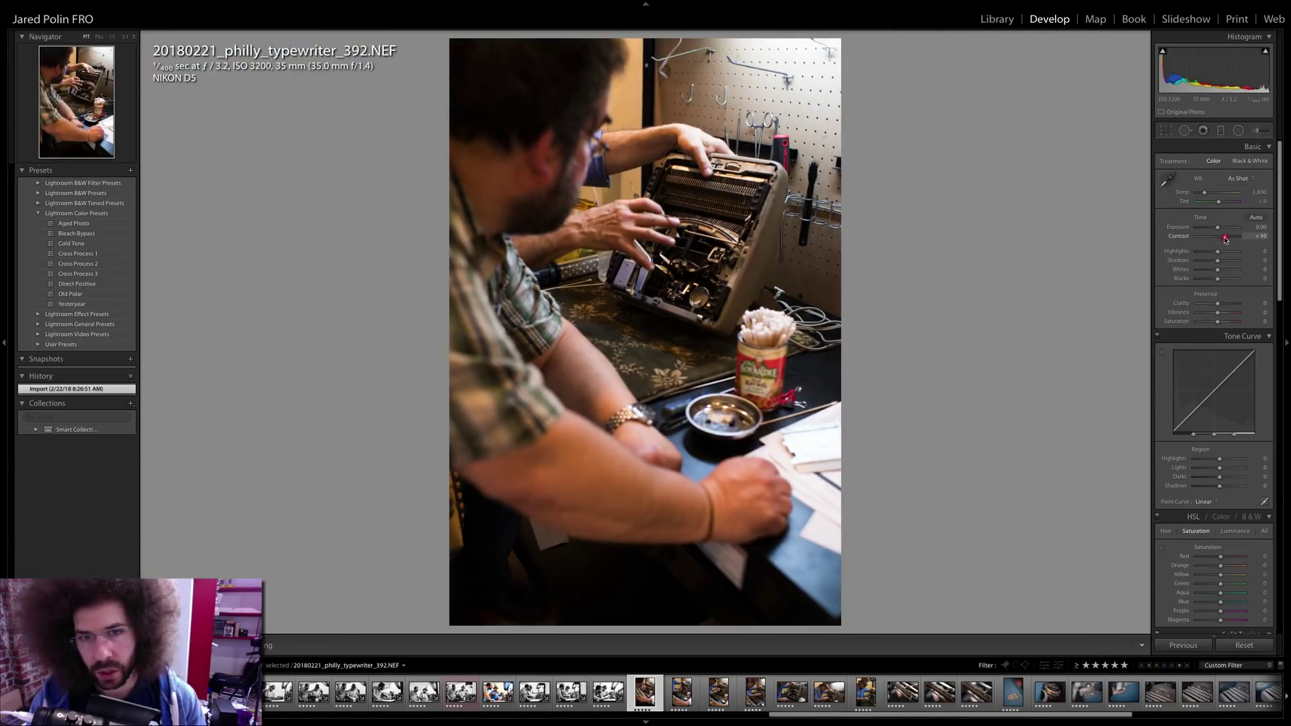
pyautogui.click(1224, 260)
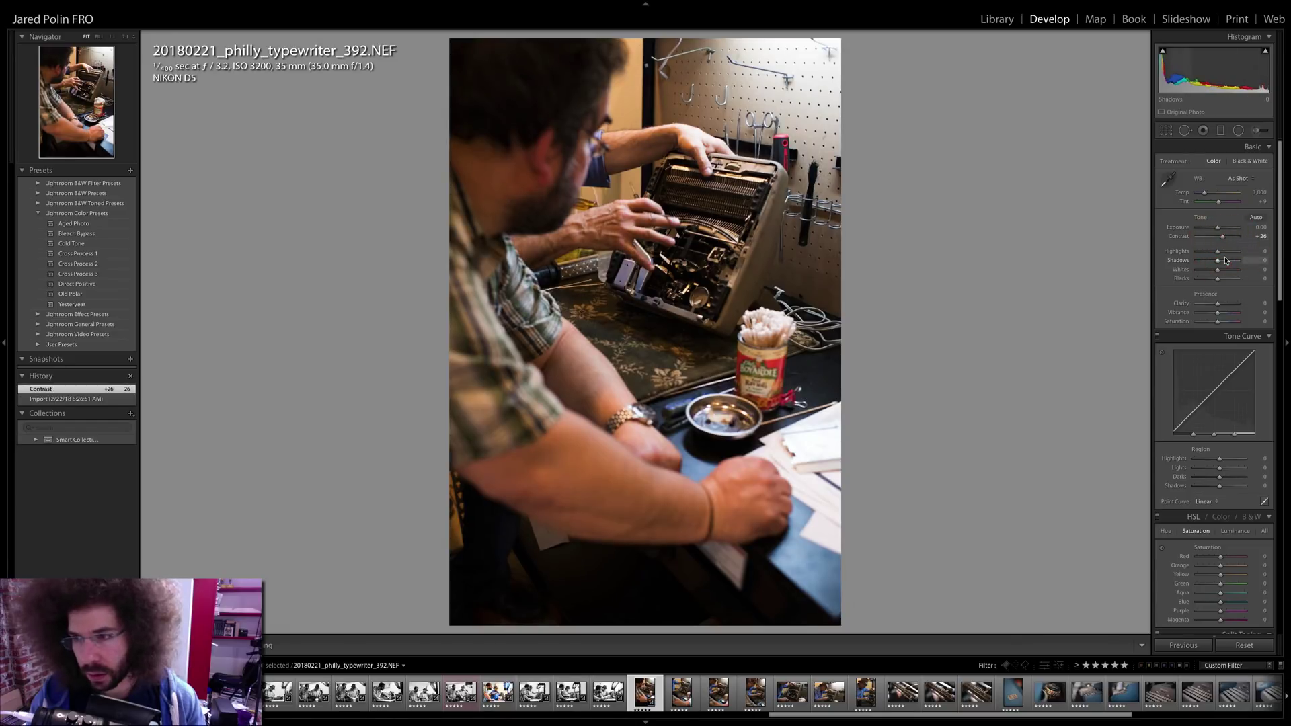
pyautogui.click(1218, 304)
pyautogui.click(1220, 304)
pyautogui.click(1204, 502)
pyautogui.click(1205, 508)
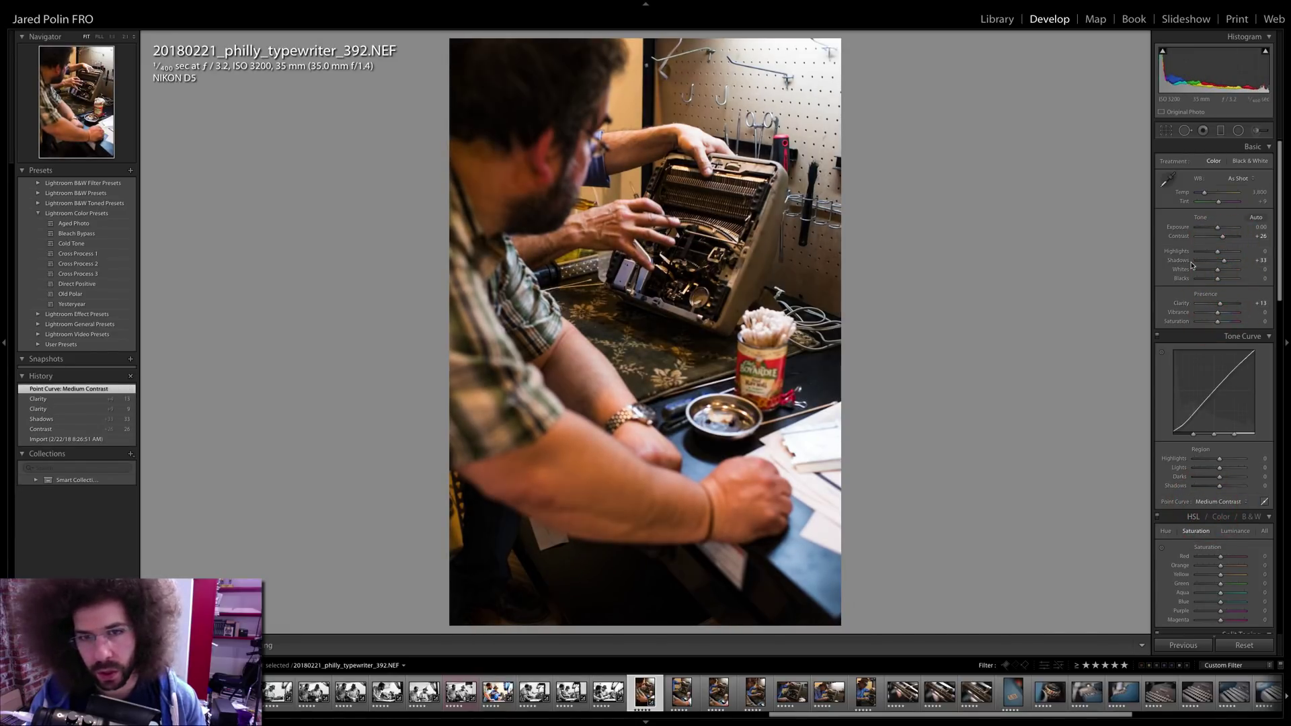
# - Set photo 392's exposure to +0.20, contrast to +47 and temperature to 3,198
pyautogui.click(1219, 228)
pyautogui.moveTo(1227, 237); pyautogui.dragTo(1204, 197)
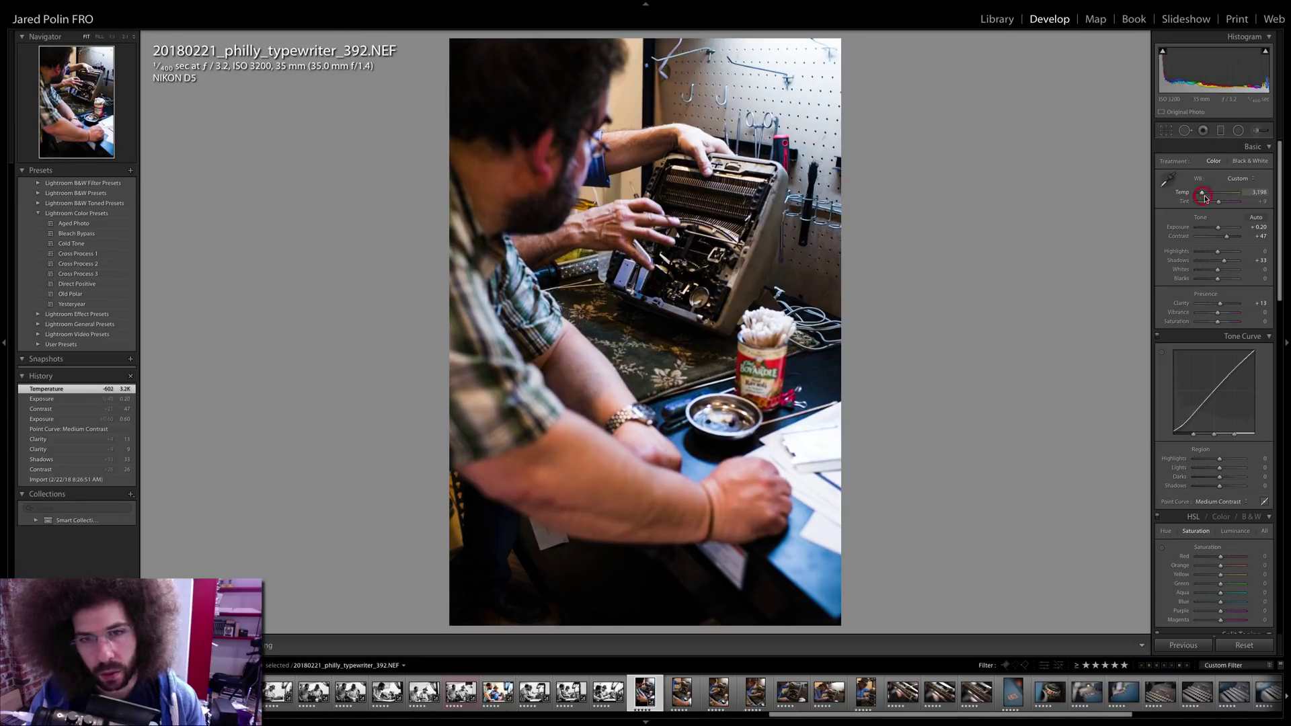
# - Compare photo 392 in Black & White and Color, and examine the typewriter detail up close
pyautogui.click(1240, 162)
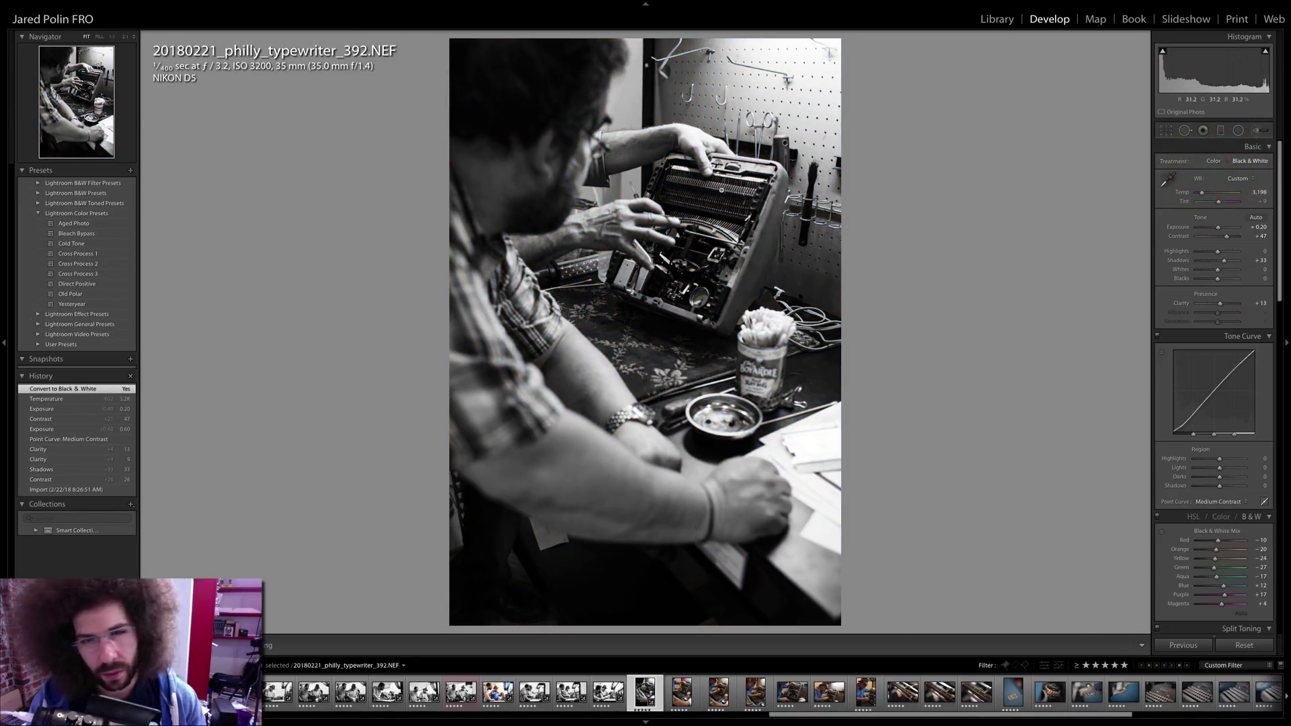
pyautogui.click(1214, 161)
pyautogui.click(704, 201)
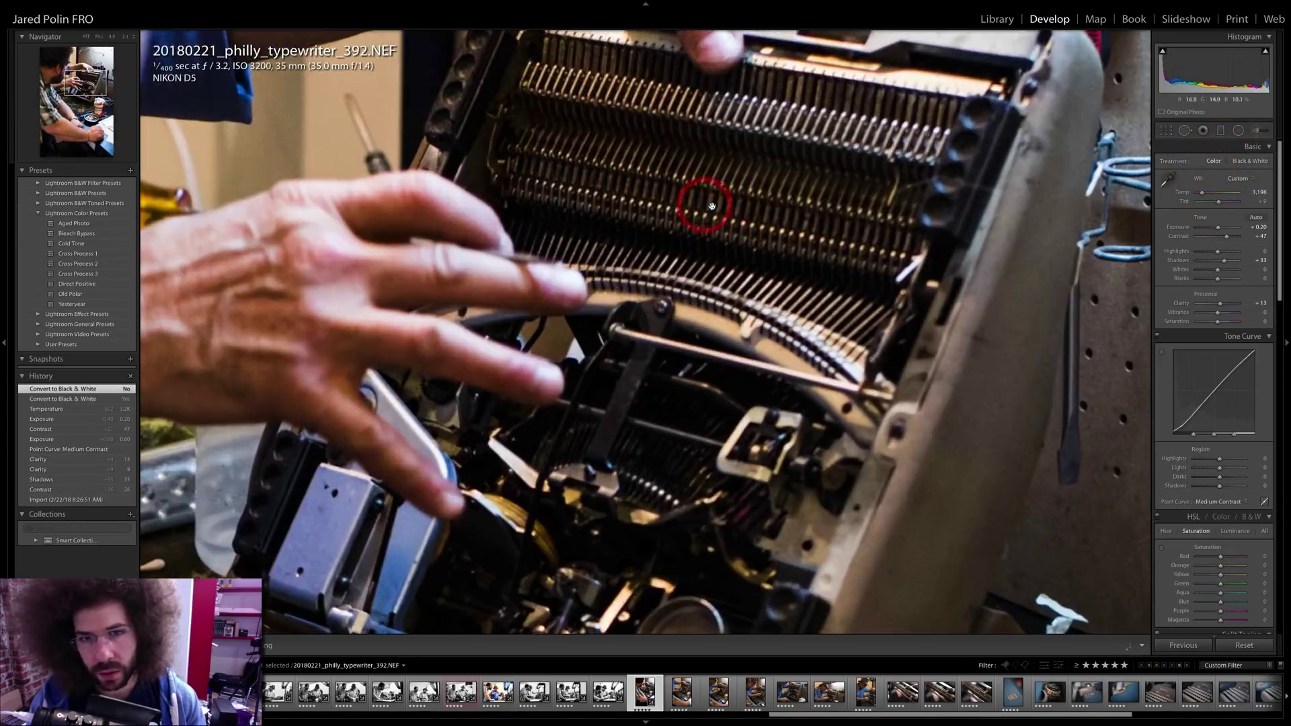
pyautogui.click(686, 136)
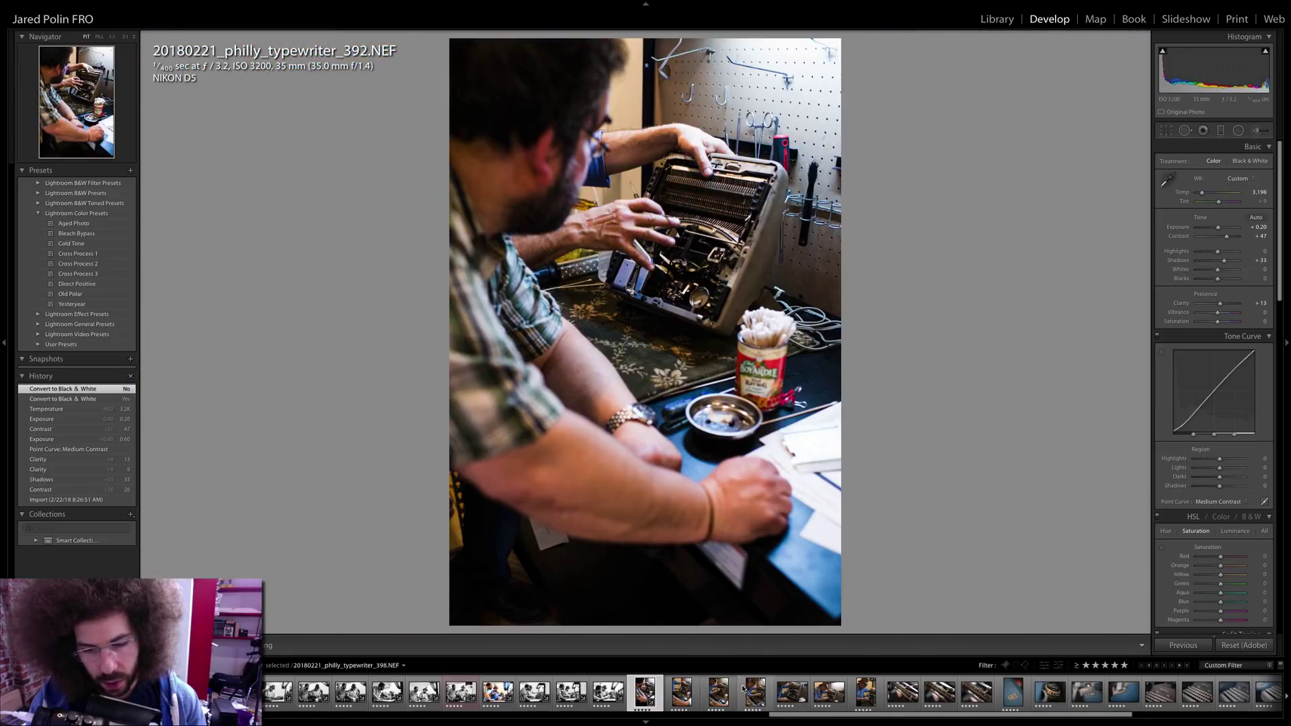
# - Sync photo 392's settings to the next three photos through 398, and open photo 394
pyautogui.keyDown('shift'); pyautogui.click(742, 686); pyautogui.keyUp('shift')
pyautogui.click(1188, 645)
pyautogui.press('Return')
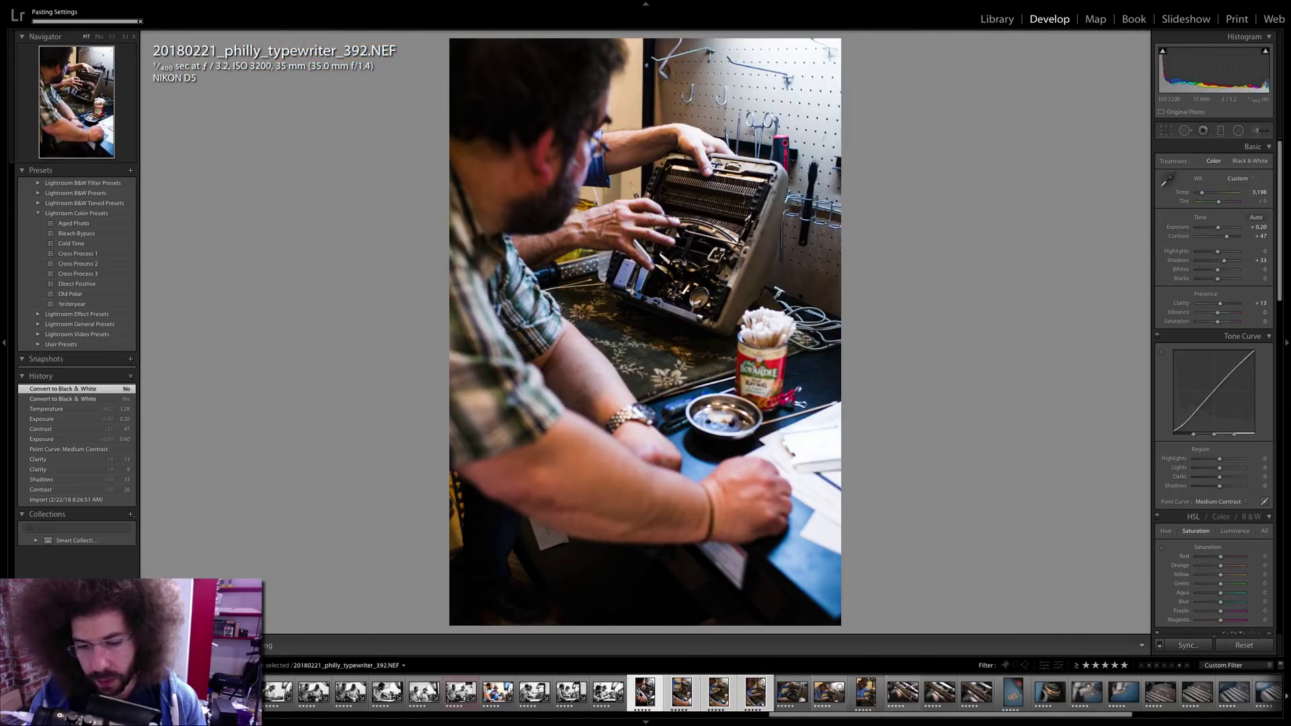
pyautogui.click(696, 694)
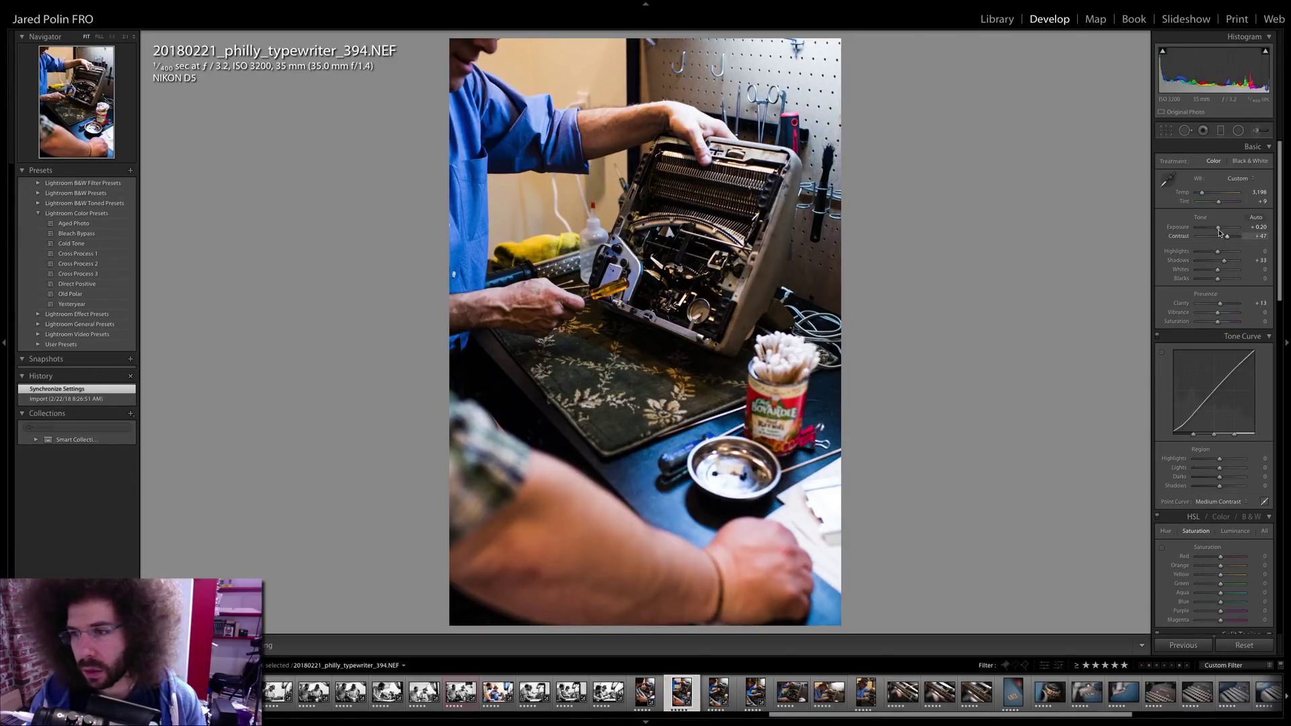
# - Convert photo 397 to Black & White, with its exposure at +0.90 and highlights at -42
pyautogui.press('Right')
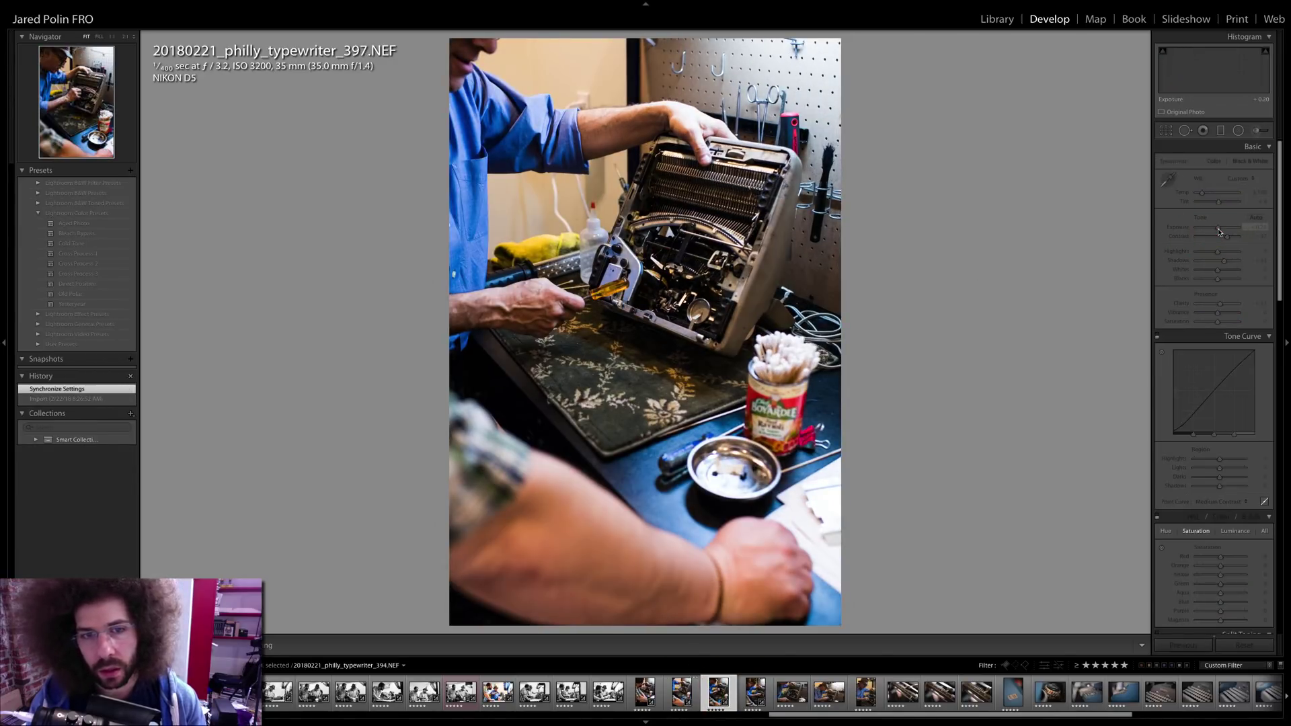
pyautogui.moveTo(1218, 230); pyautogui.dragTo(1221, 230)
pyautogui.click(1245, 161)
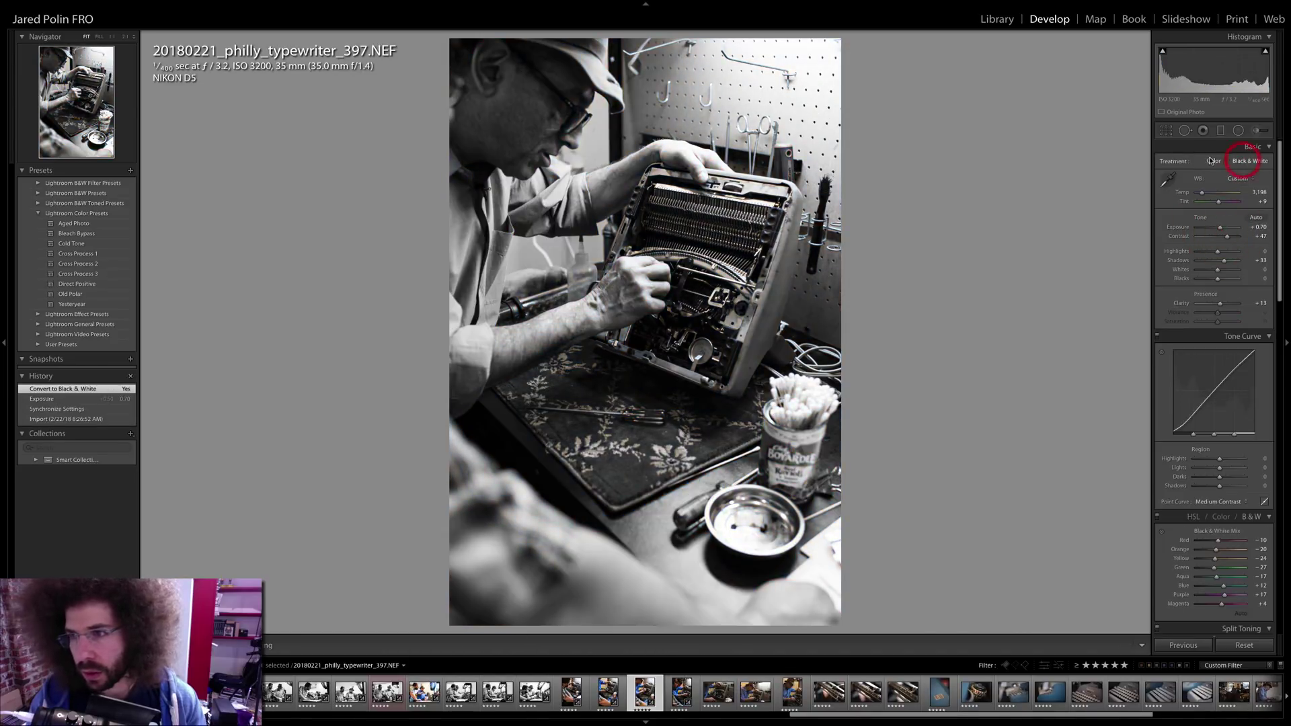
pyautogui.click(1214, 161)
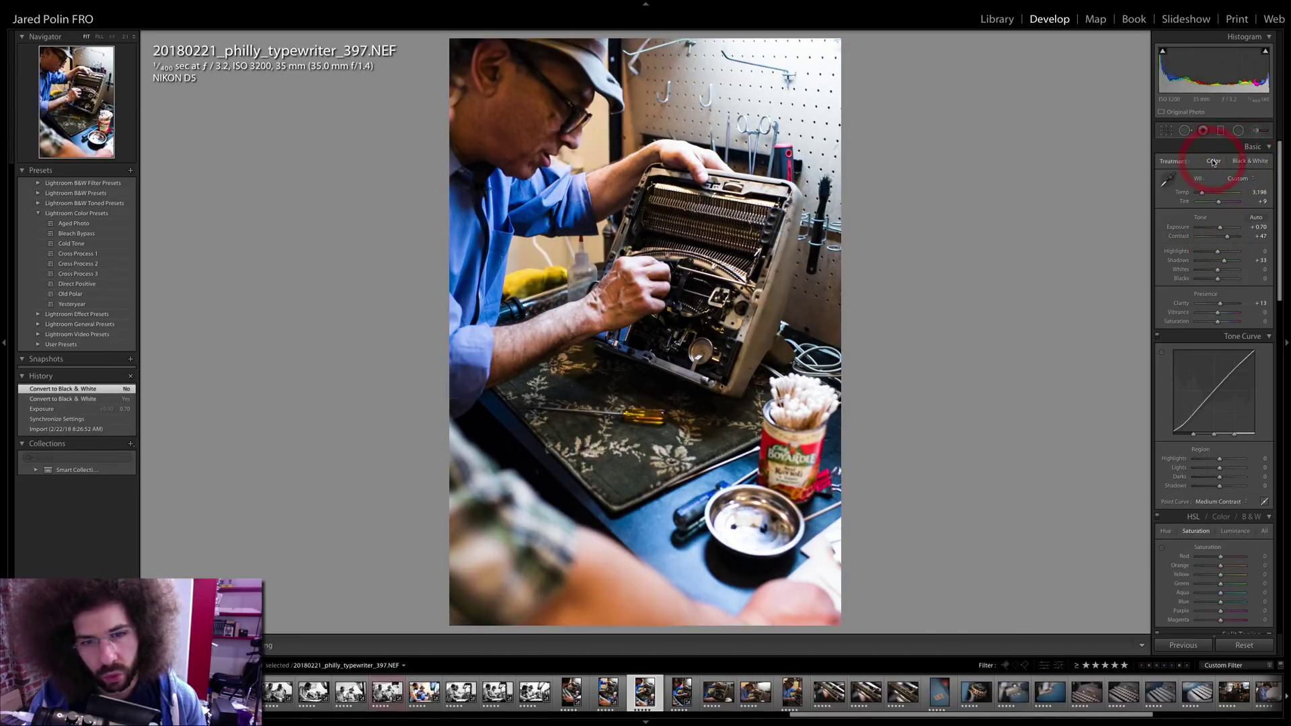
pyautogui.click(1254, 162)
pyautogui.moveTo(1223, 231); pyautogui.dragTo(1209, 253)
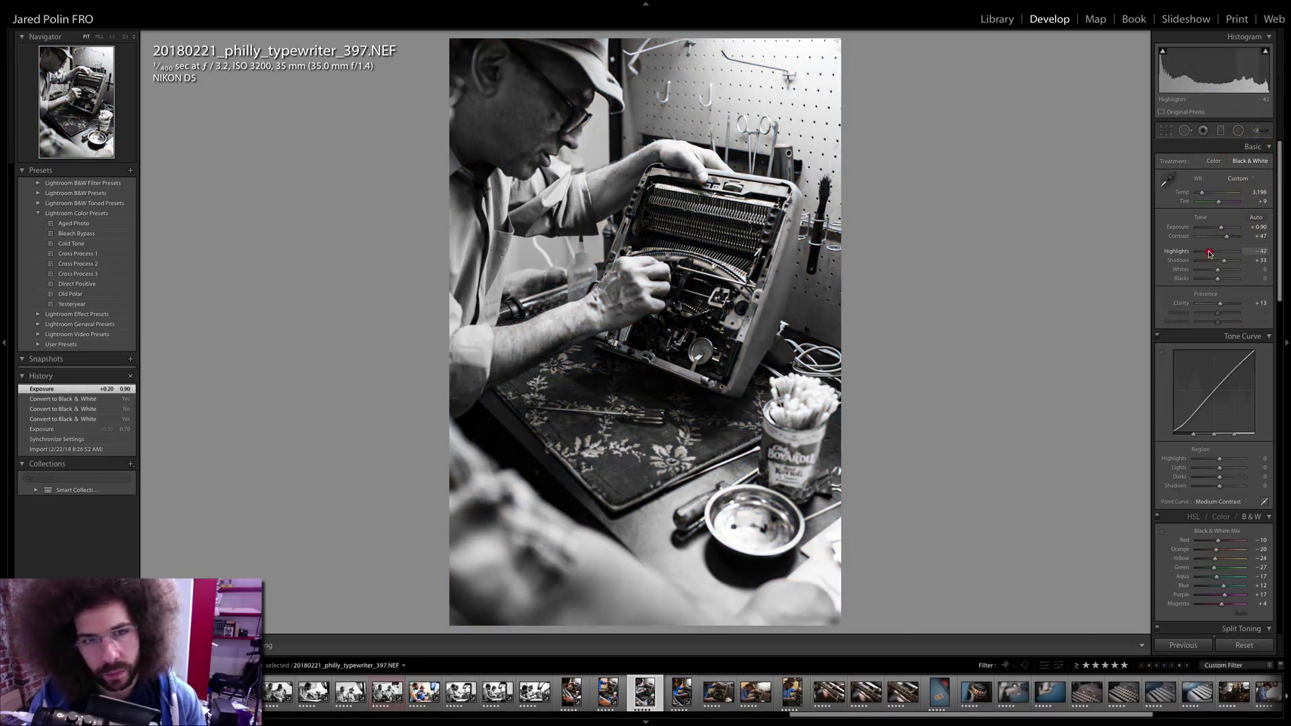
# - Set photo 398's exposure to +0.65, contrast to +53, highlights to +24 and shadows to +48, with a Linear point curve
pyautogui.press('Right')
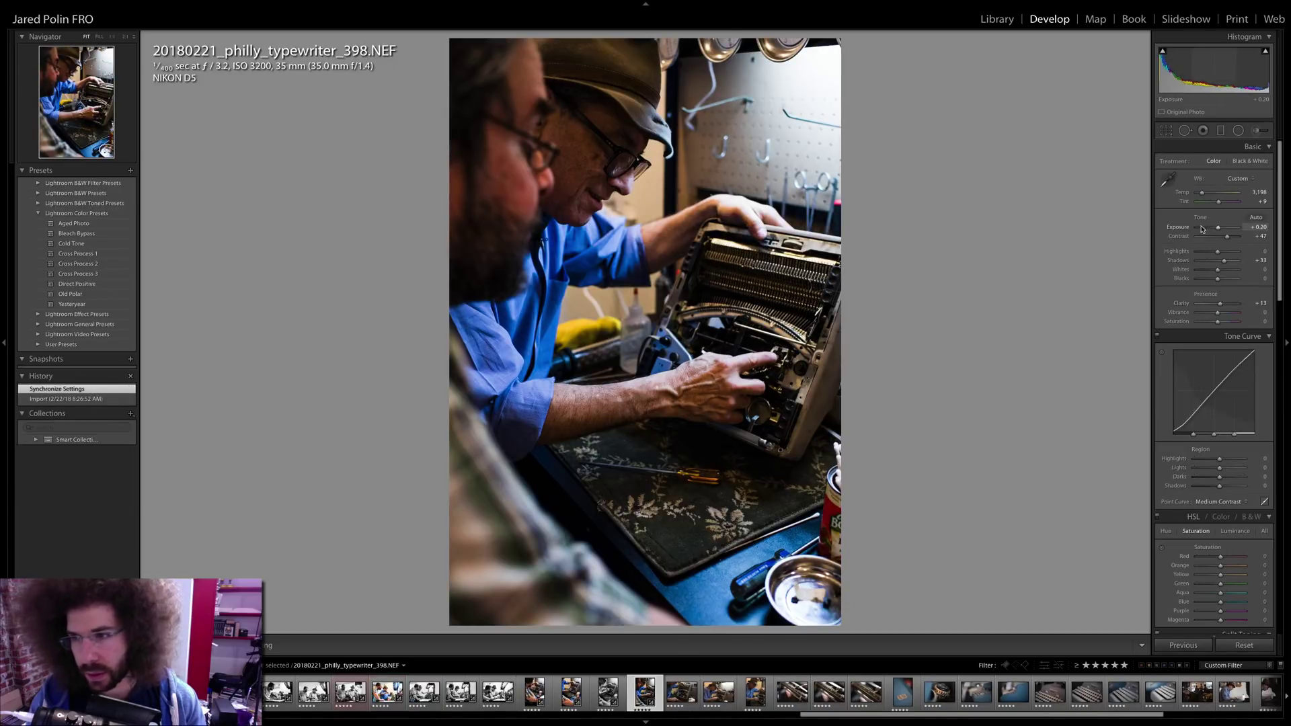
pyautogui.moveTo(1216, 229)
pyautogui.mouseDown()
pyautogui.moveTo(1213, 253)
pyautogui.moveTo(1236, 263)
pyautogui.moveTo(1213, 236)
pyautogui.mouseUp()
pyautogui.click(1199, 502)
pyautogui.click(1198, 496)
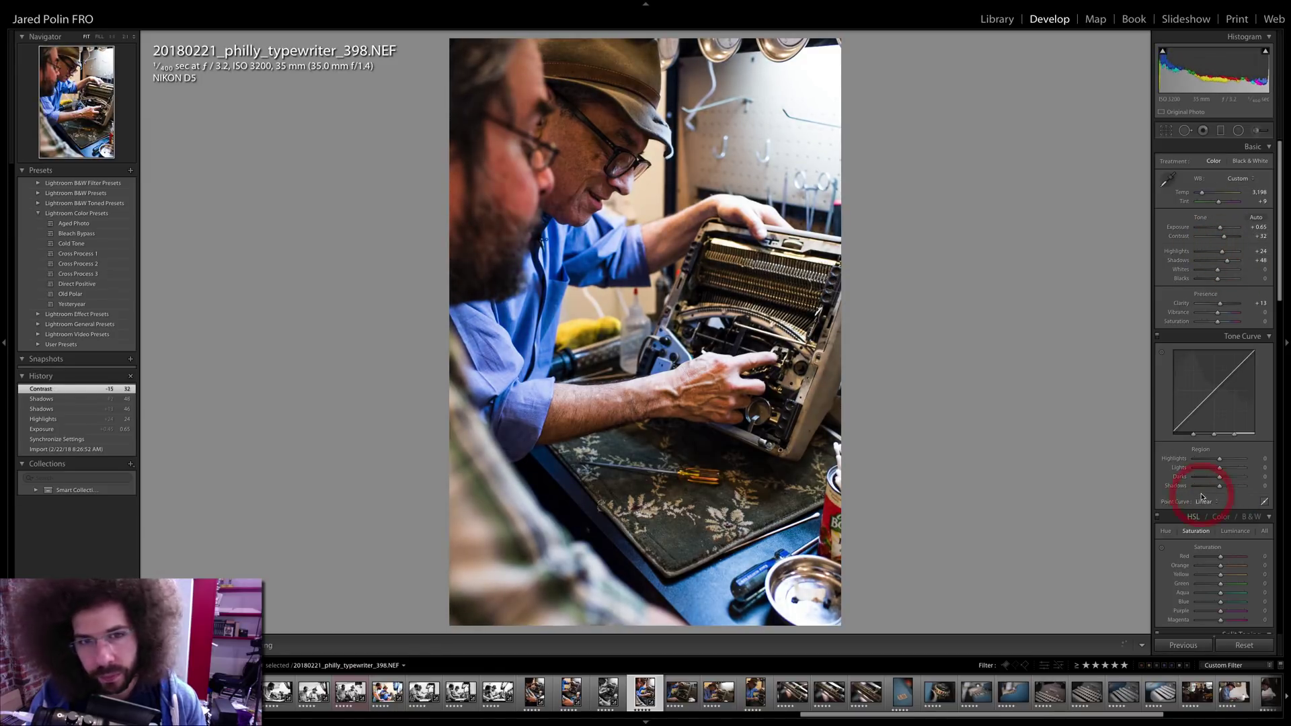
pyautogui.moveTo(1224, 236); pyautogui.dragTo(1227, 236)
# - Preview photo 398 in Black & White, return it to Color and set its temperature to 3,147
pyautogui.click(1243, 162)
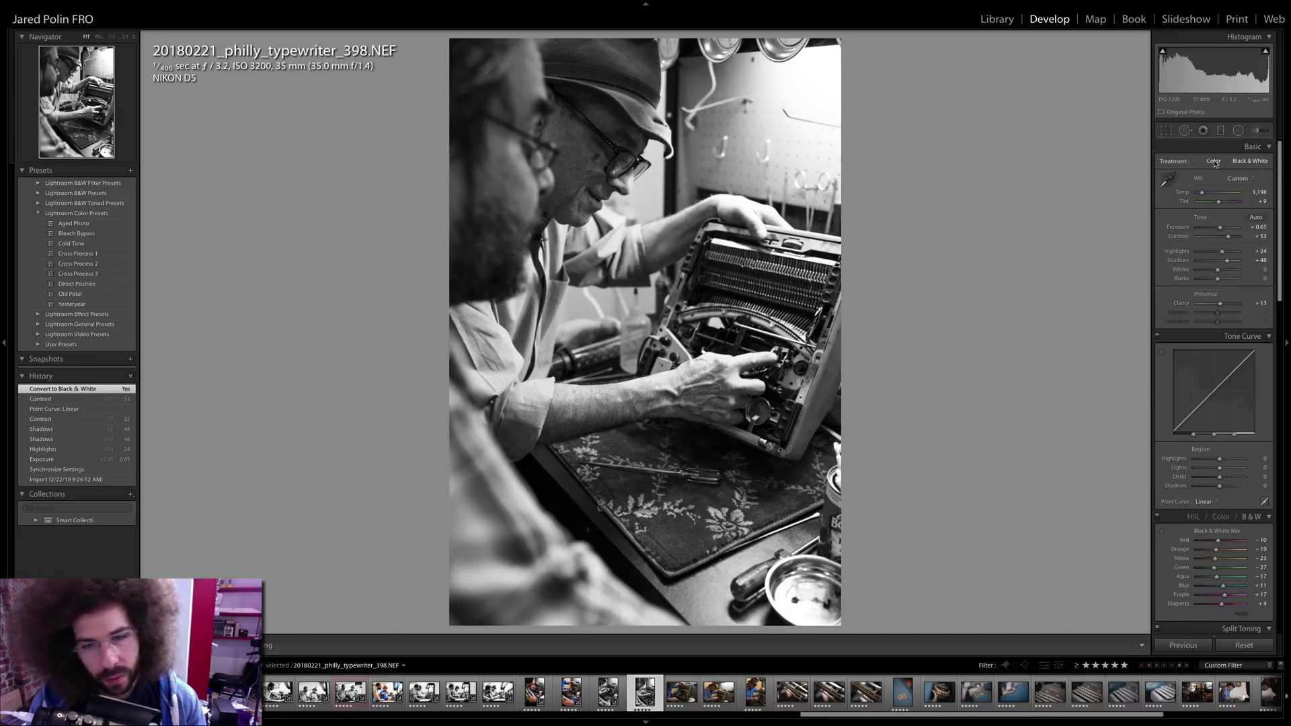
pyautogui.click(1213, 162)
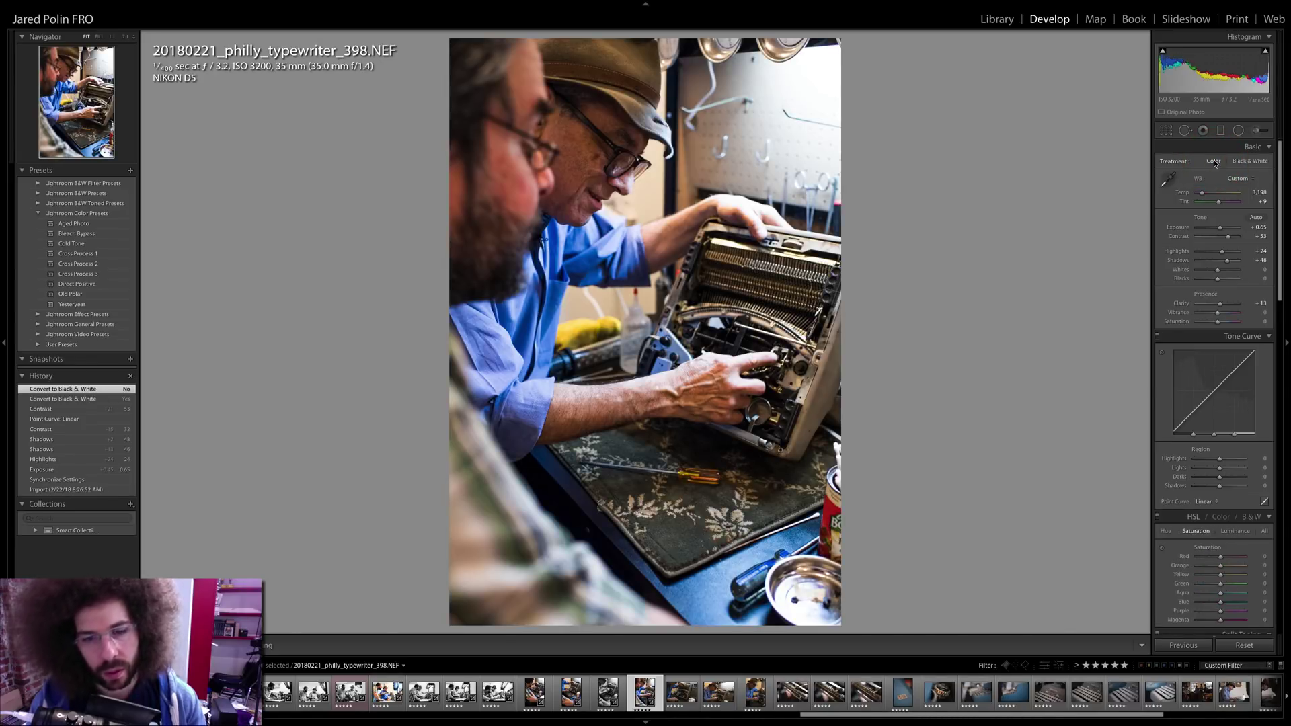
pyautogui.moveTo(1202, 195); pyautogui.dragTo(1201, 194)
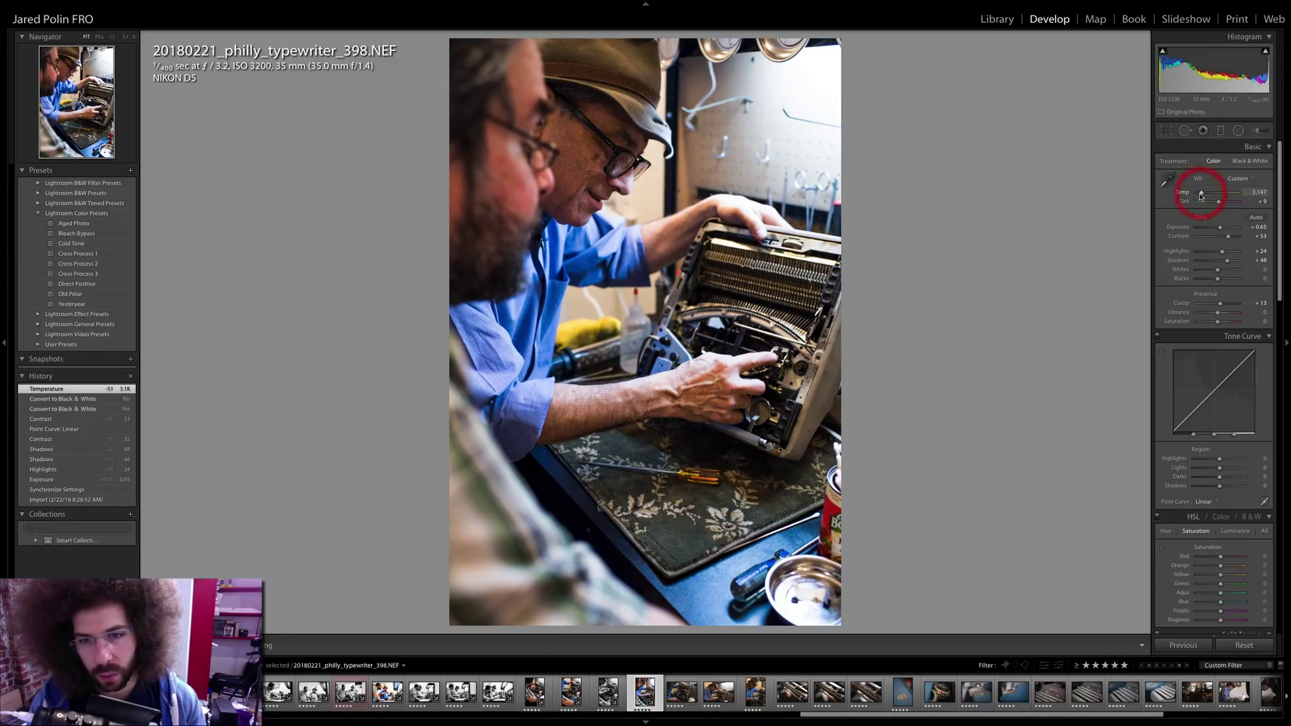
# - Examine the hand, the typewriter mechanism and the man's face in photo 398 up close
pyautogui.click(763, 351)
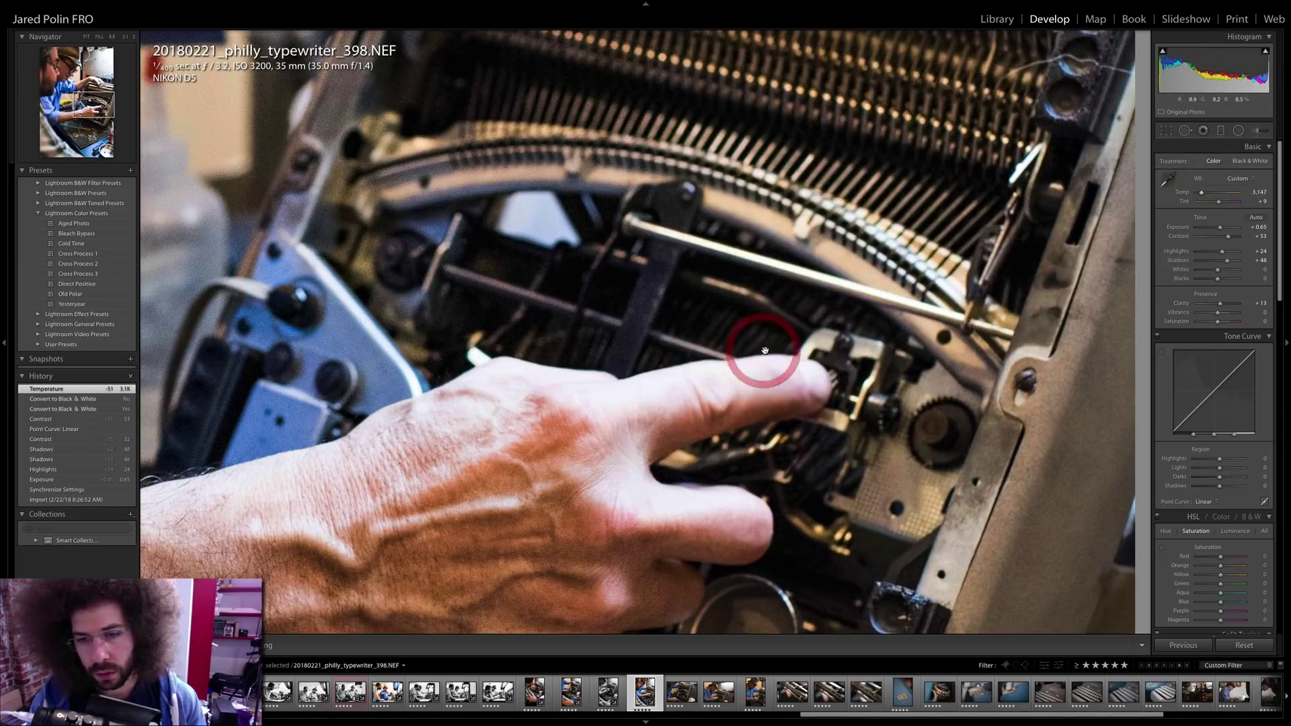
pyautogui.moveTo(728, 287); pyautogui.dragTo(725, 420)
pyautogui.moveTo(403, 144); pyautogui.dragTo(481, 390)
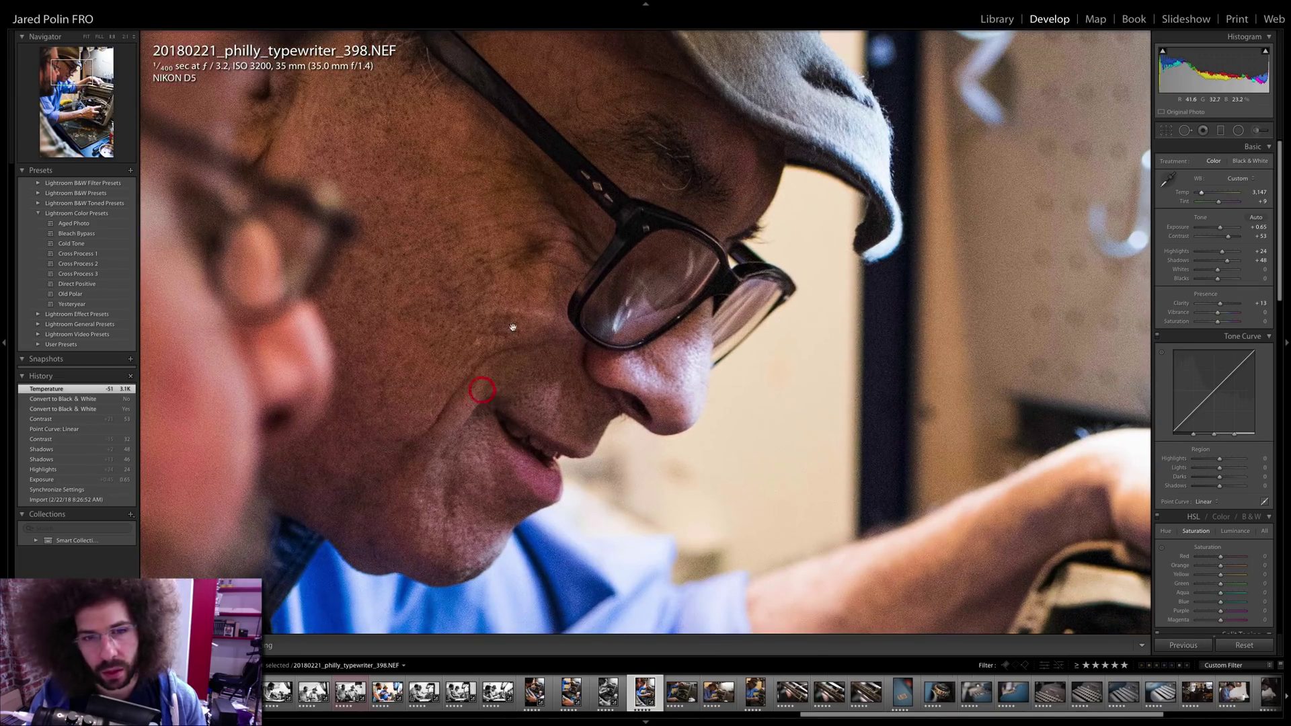
pyautogui.click(563, 231)
pyautogui.click(773, 346)
pyautogui.moveTo(772, 346); pyautogui.dragTo(735, 286)
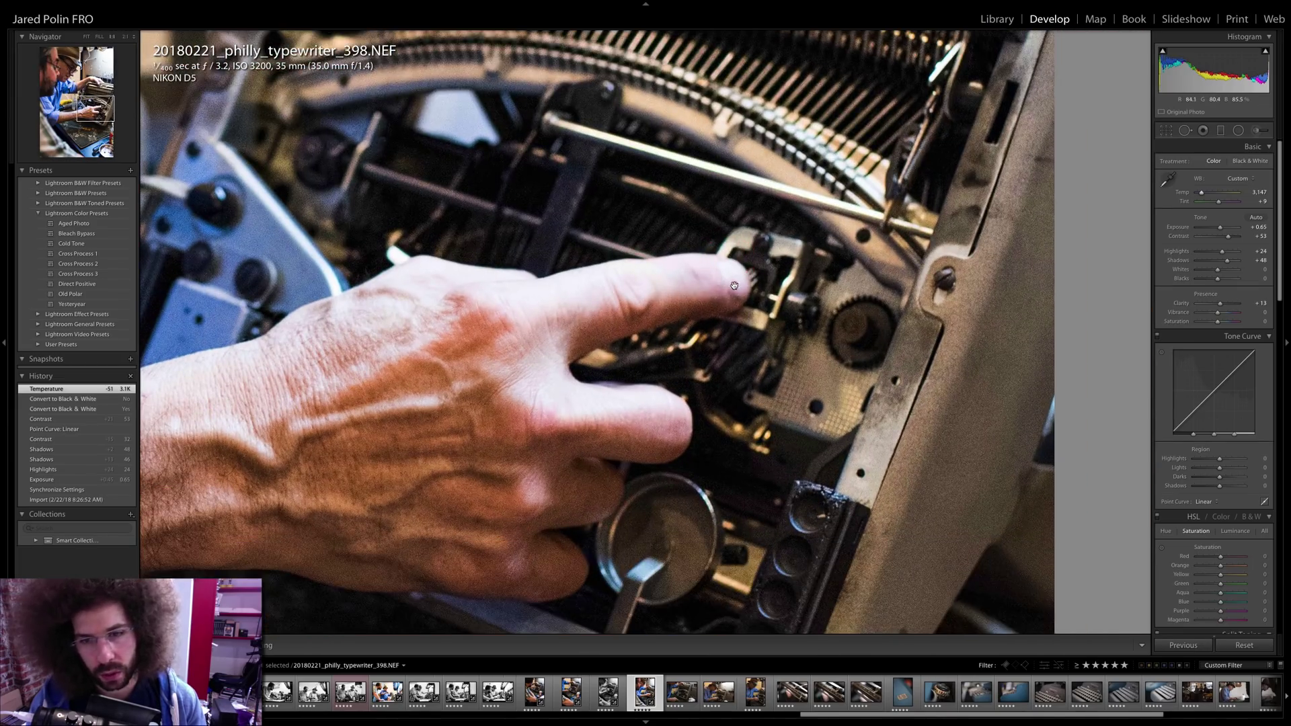
pyautogui.click(719, 253)
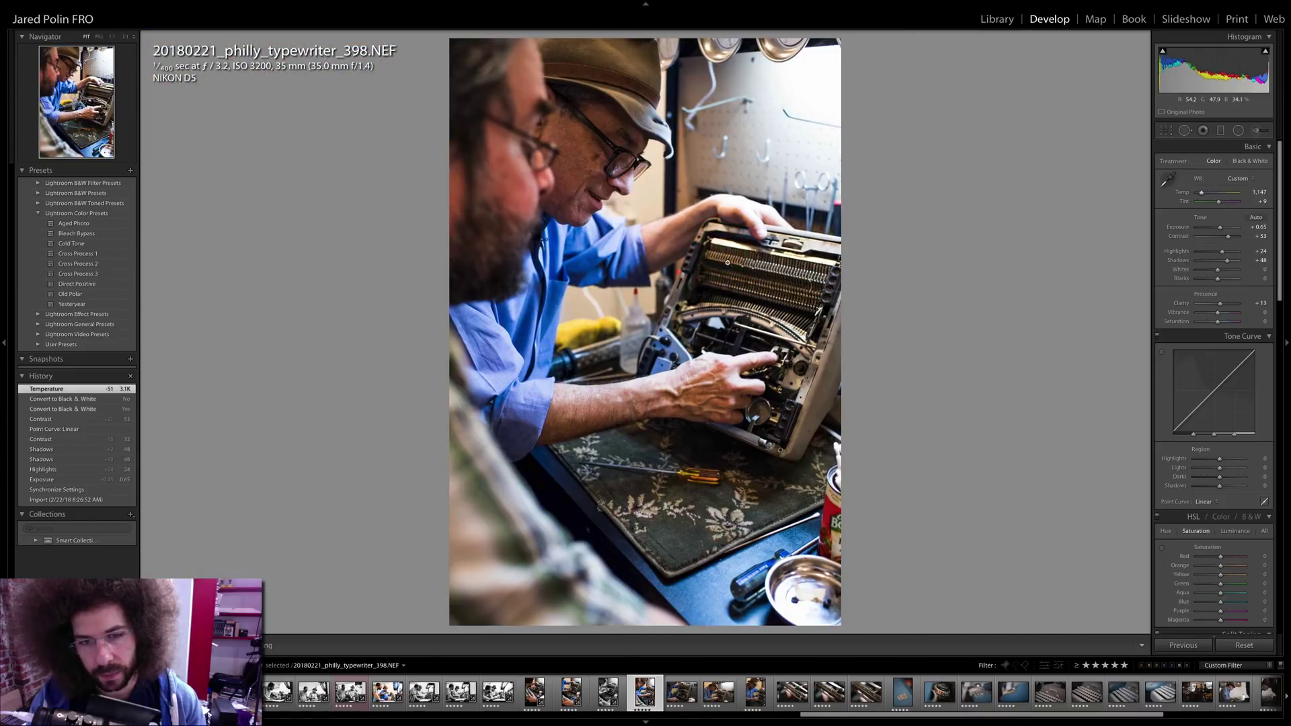
# - Look at photo 408, then compare photo 398 in Black & White and Color, leaving it in Color
pyautogui.press('Right')
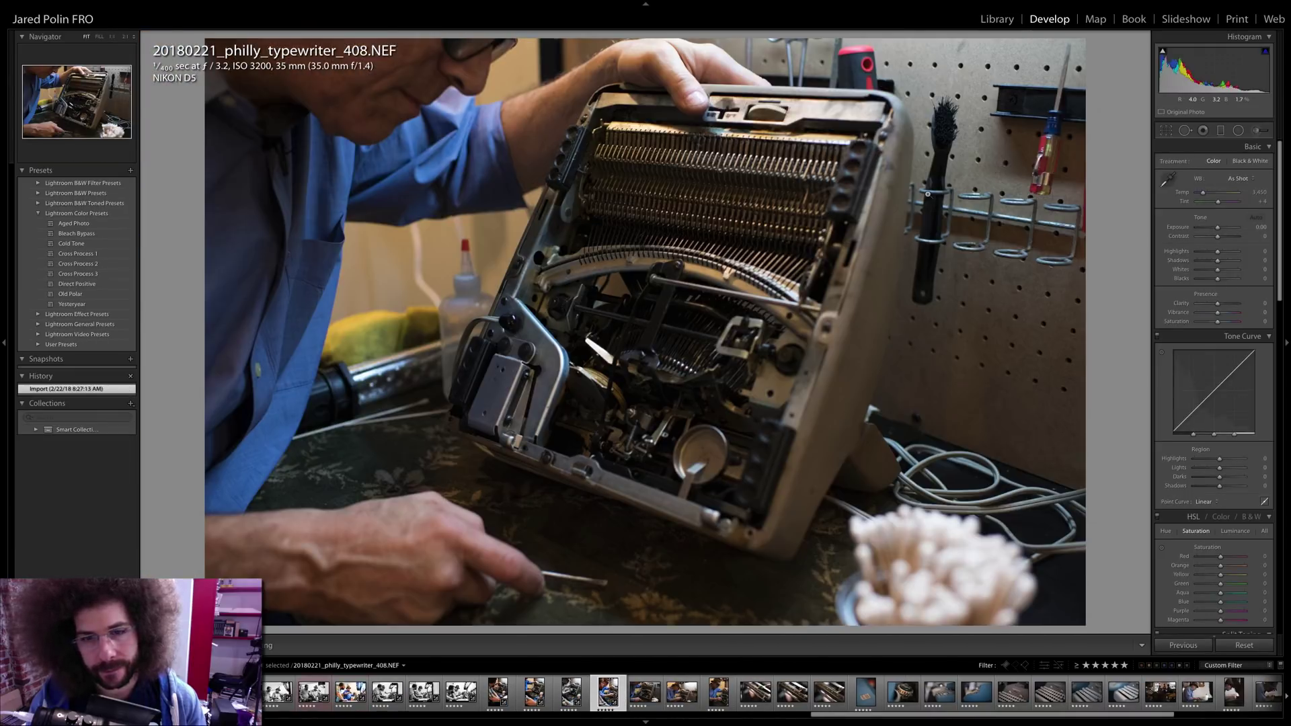
pyautogui.press('Left')
pyautogui.click(1249, 160)
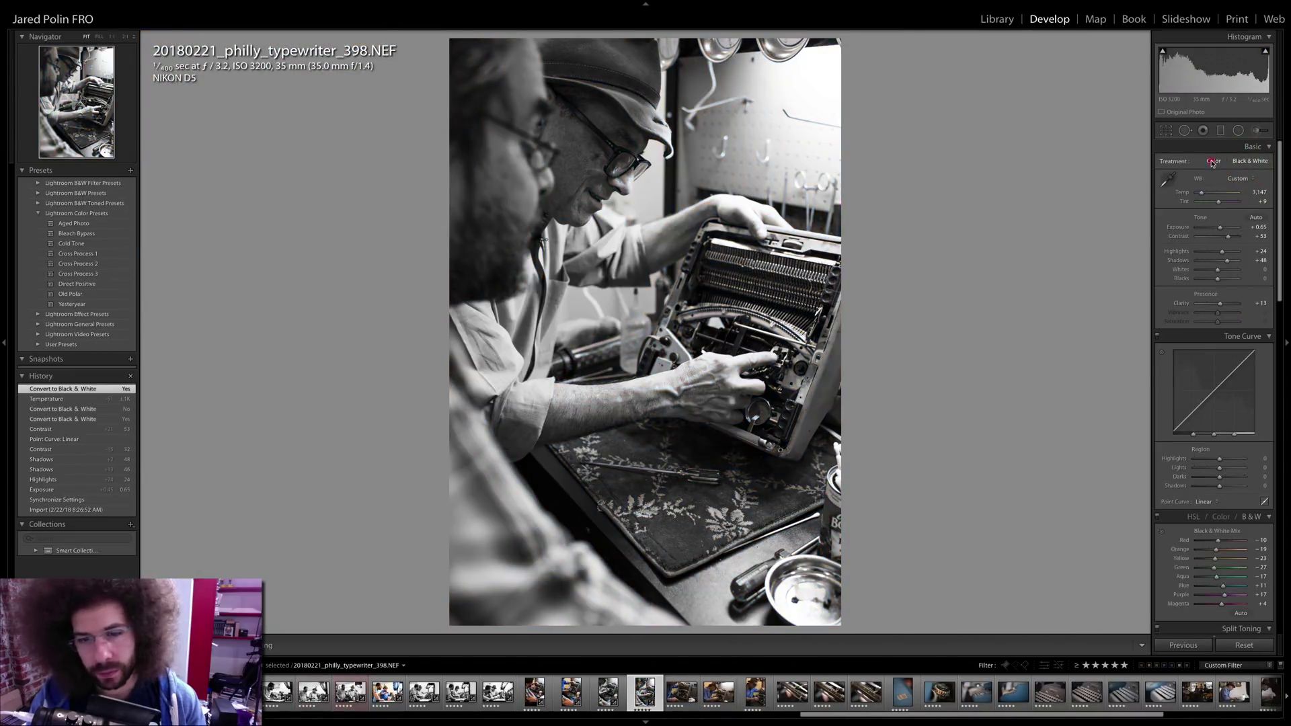
pyautogui.click(1213, 162)
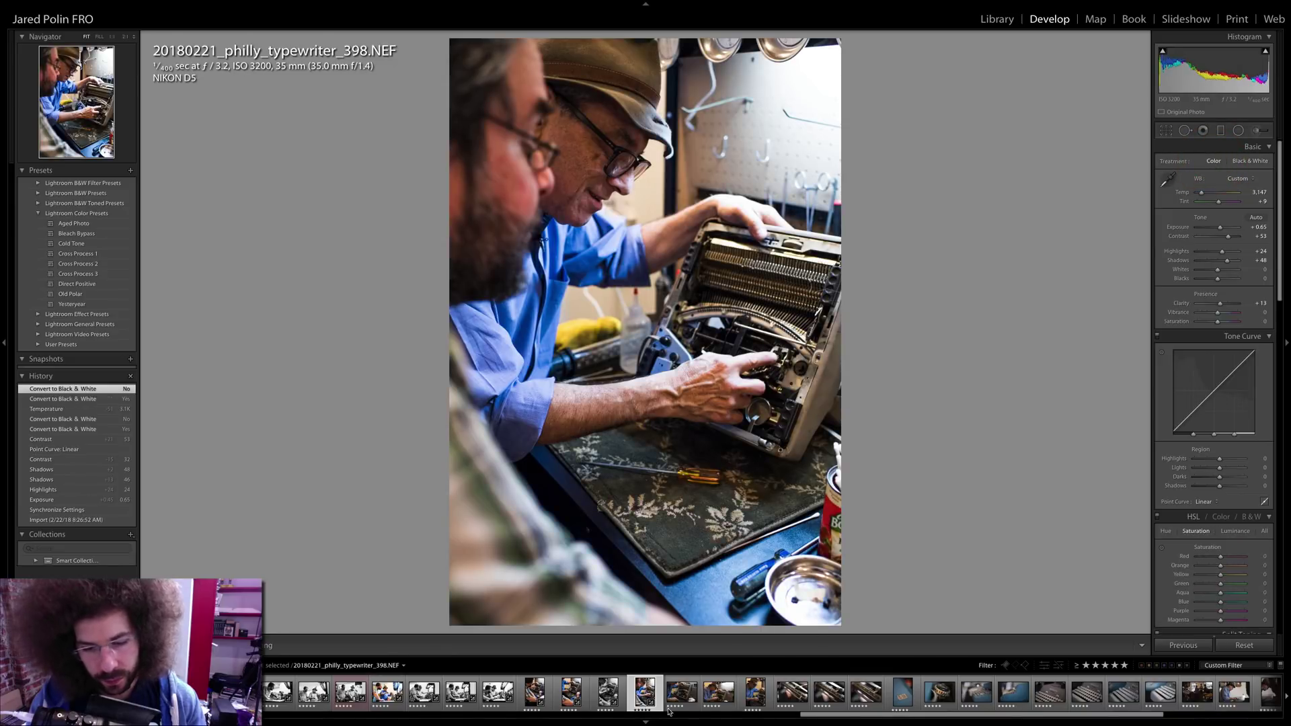
# - Sync photo 398's settings to the next two photos, and open photo 408
pyautogui.keyDown('shift'); pyautogui.click(716, 692); pyautogui.keyUp('shift')
pyautogui.click(1187, 645)
pyautogui.click(681, 683)
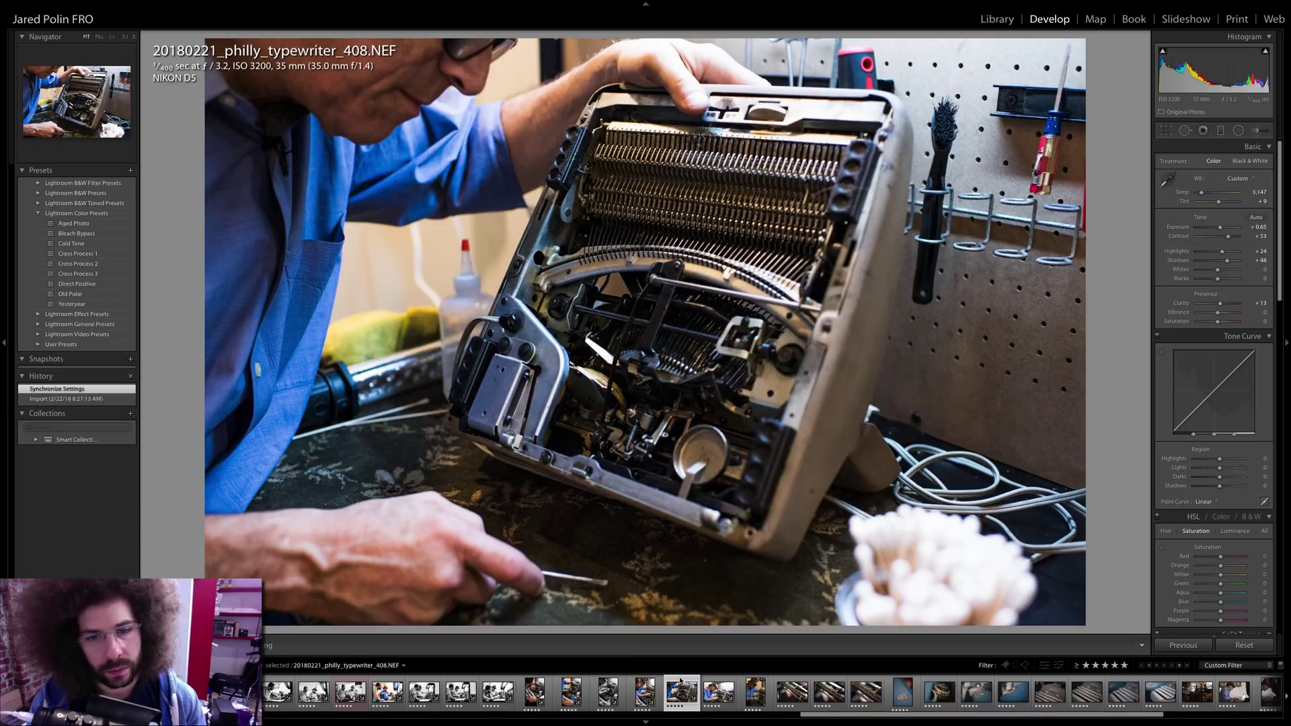
# - Lower photo 409's Highlights to −45 and sync its settings to the next four photos
pyautogui.press('Right')
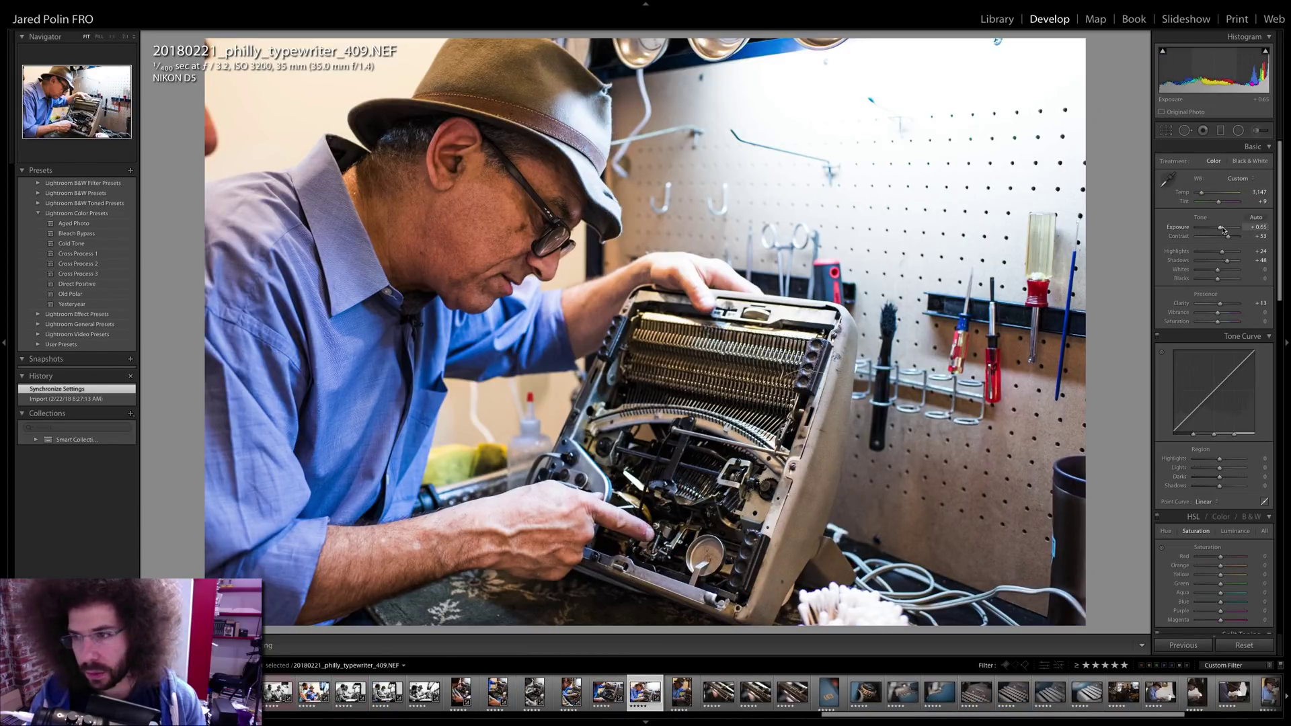
pyautogui.press('Right')
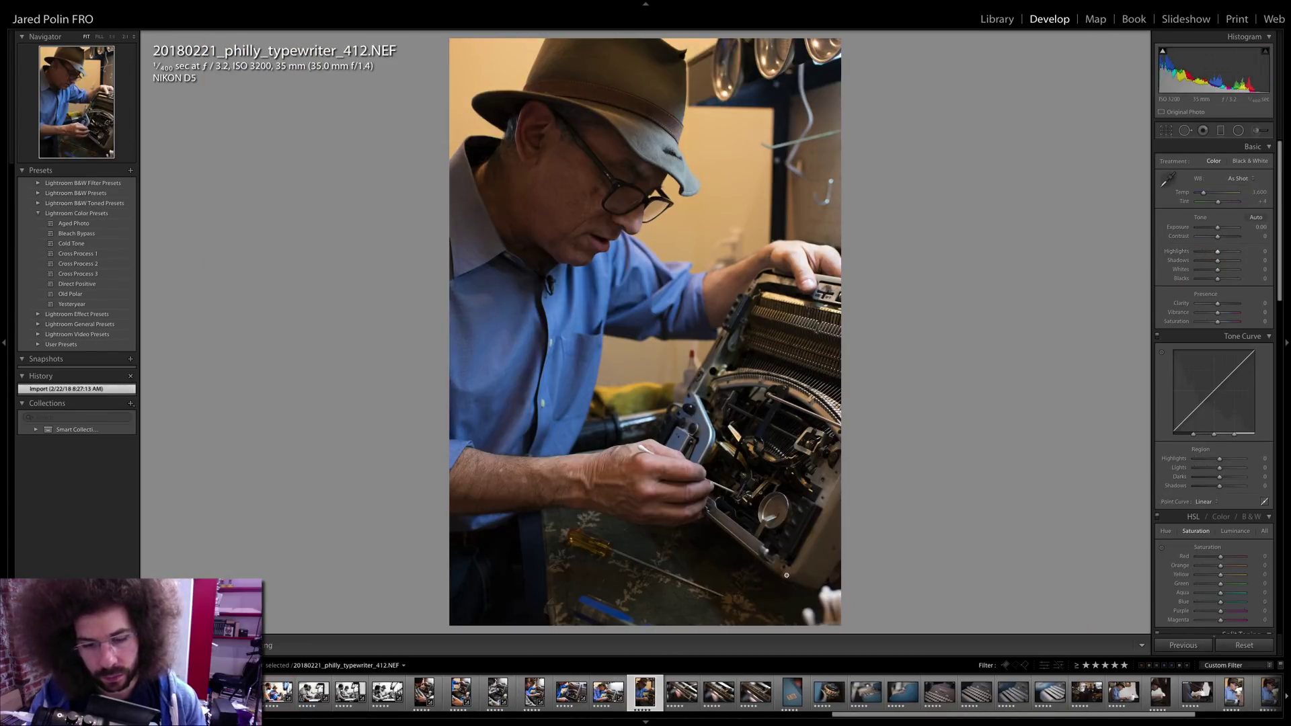
pyautogui.press('Left')
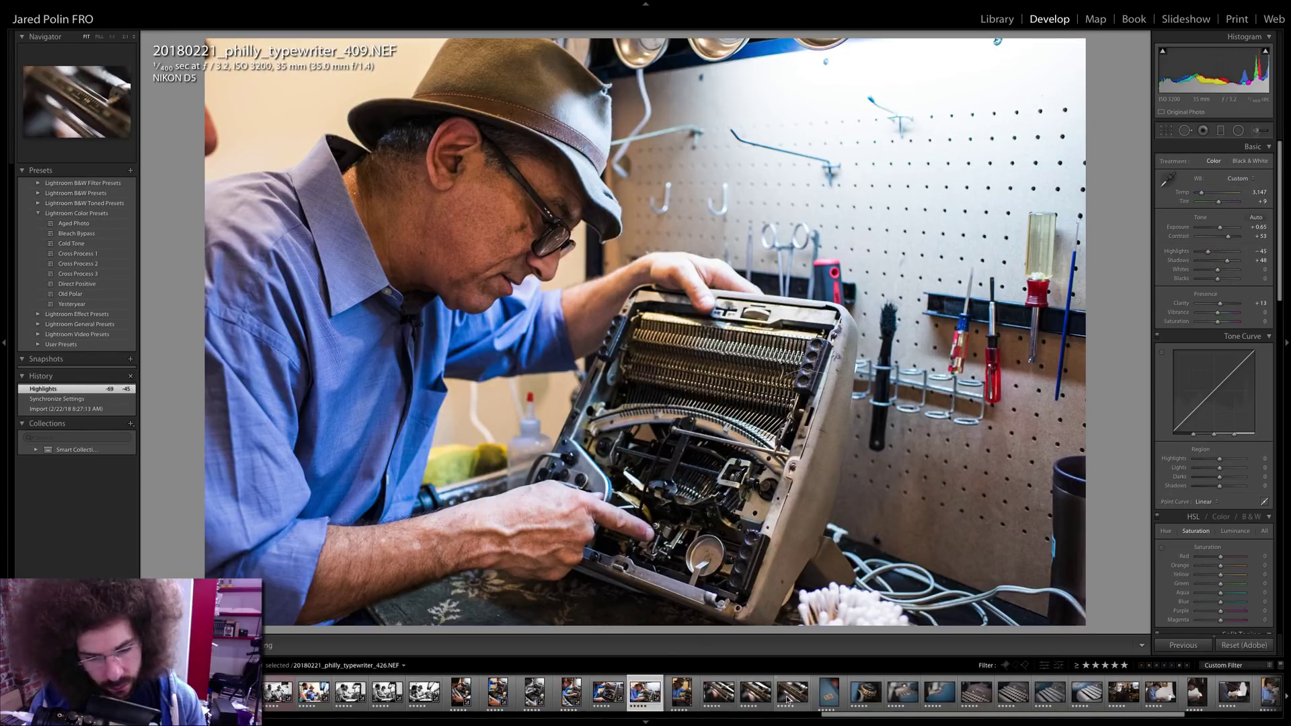
pyautogui.keyDown('shift'); pyautogui.click(786, 696); pyautogui.keyUp('shift')
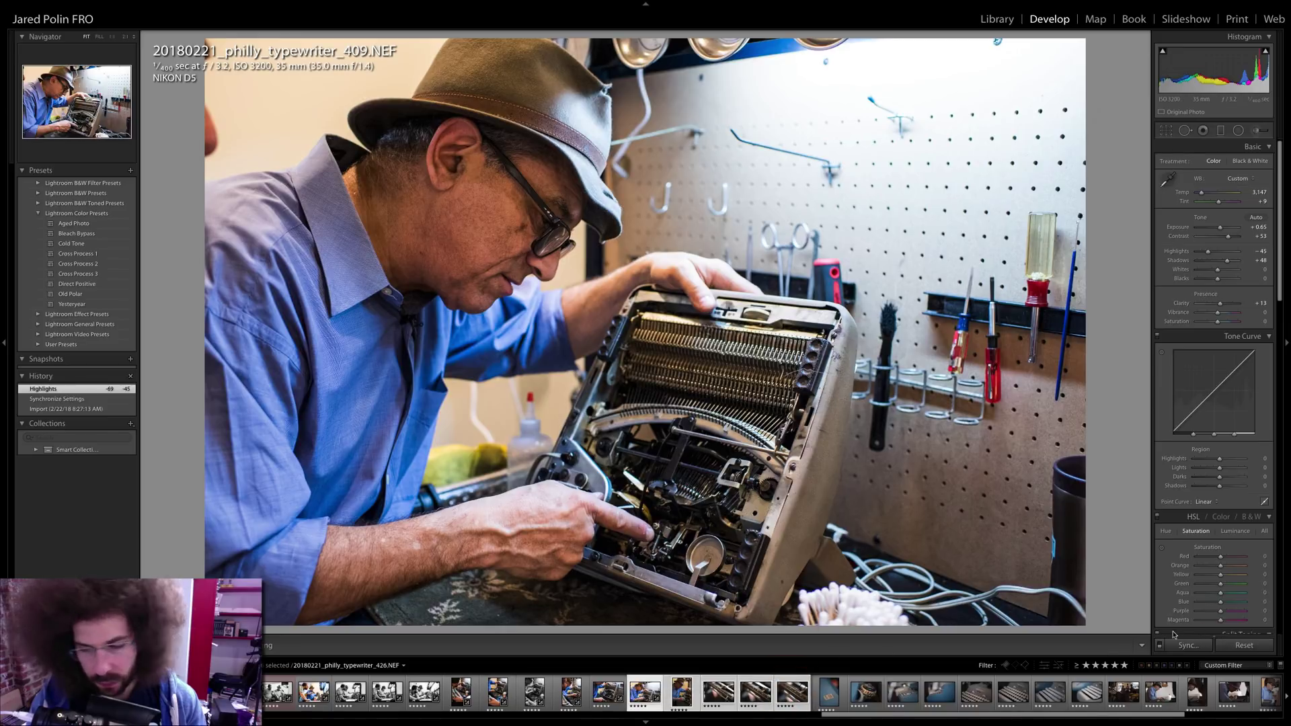
pyautogui.hotkey('ctrl', 'shift', 'v')
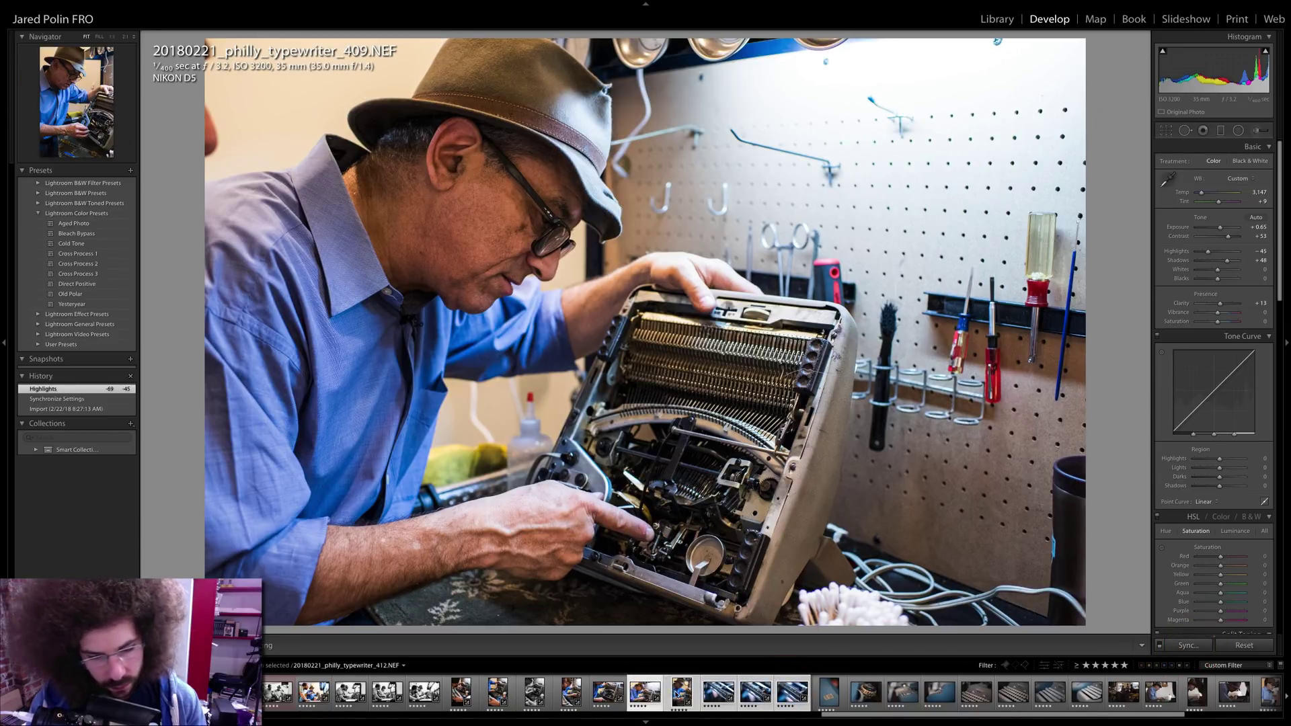
# - Set photo 412's temperature to 3,479, preview it in Black & White and return it to Color
pyautogui.click(686, 698)
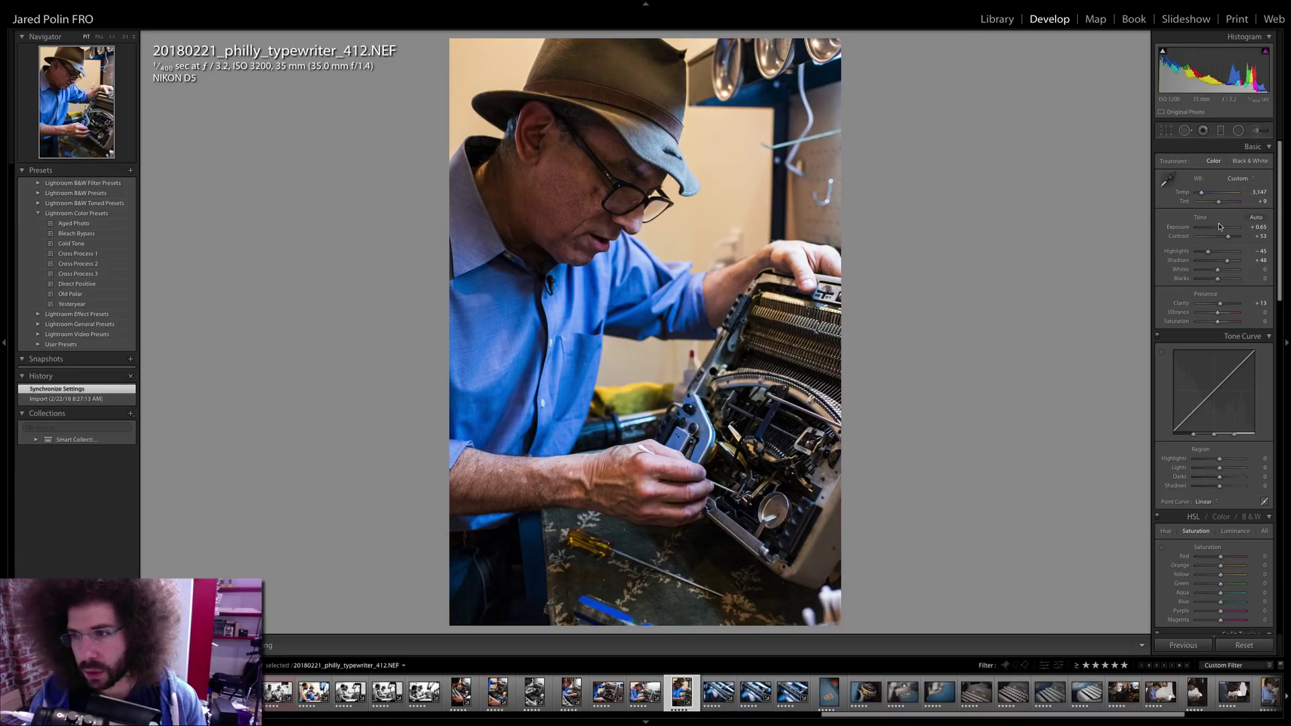
pyautogui.moveTo(1204, 195); pyautogui.dragTo(1207, 195)
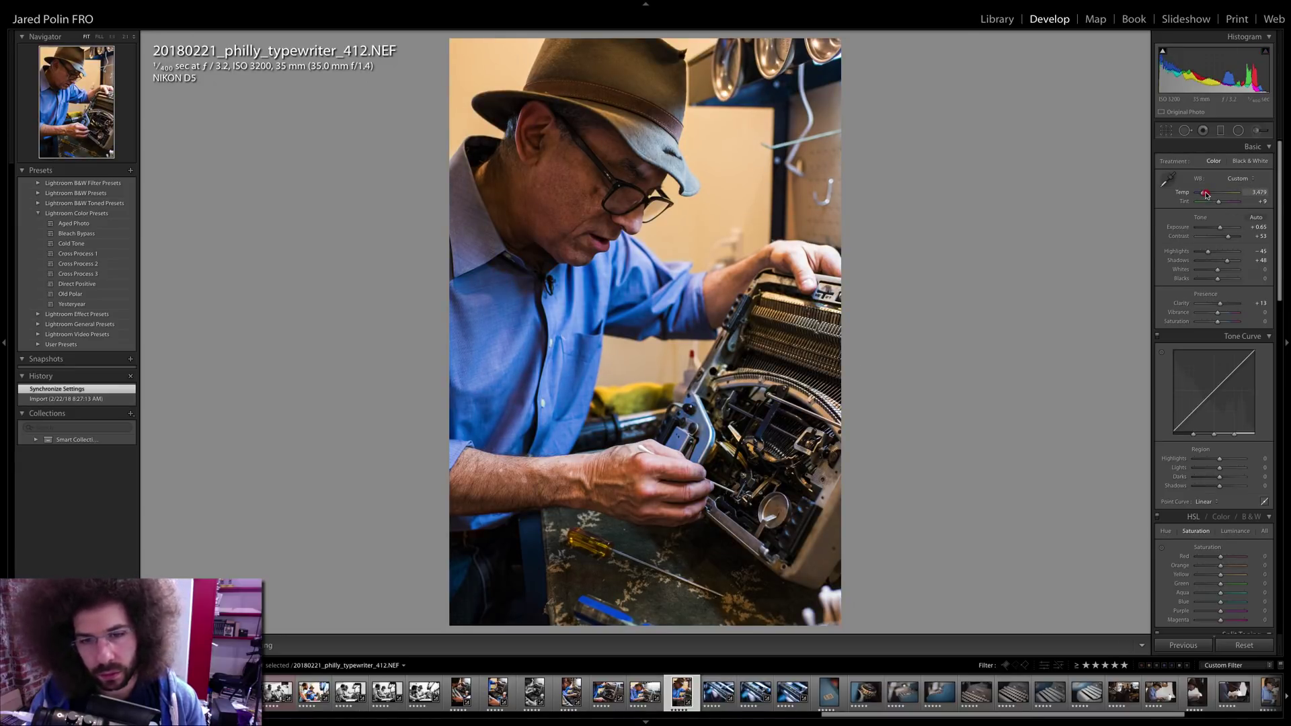
pyautogui.press('v')
pyautogui.press('v')
# - Reset photo 423's settings and set its Contrast to +46 and Clarity to +27
pyautogui.press('Right')
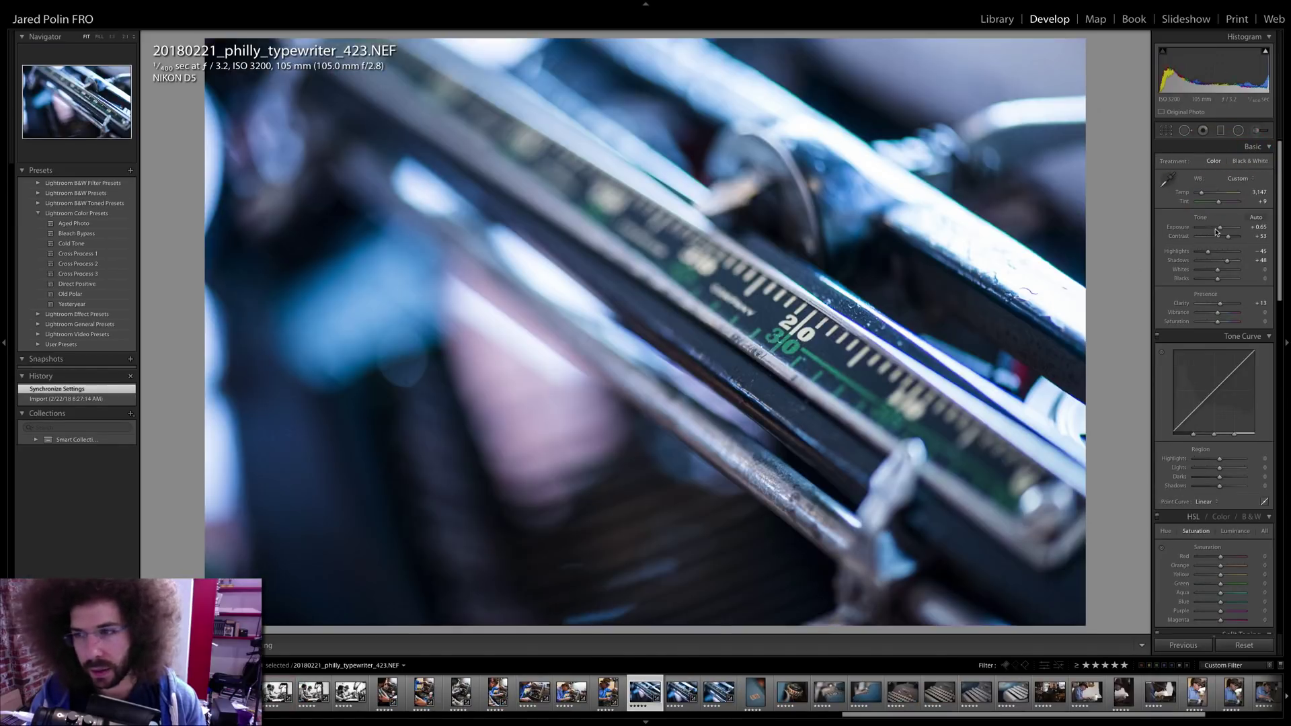
pyautogui.click(1237, 642)
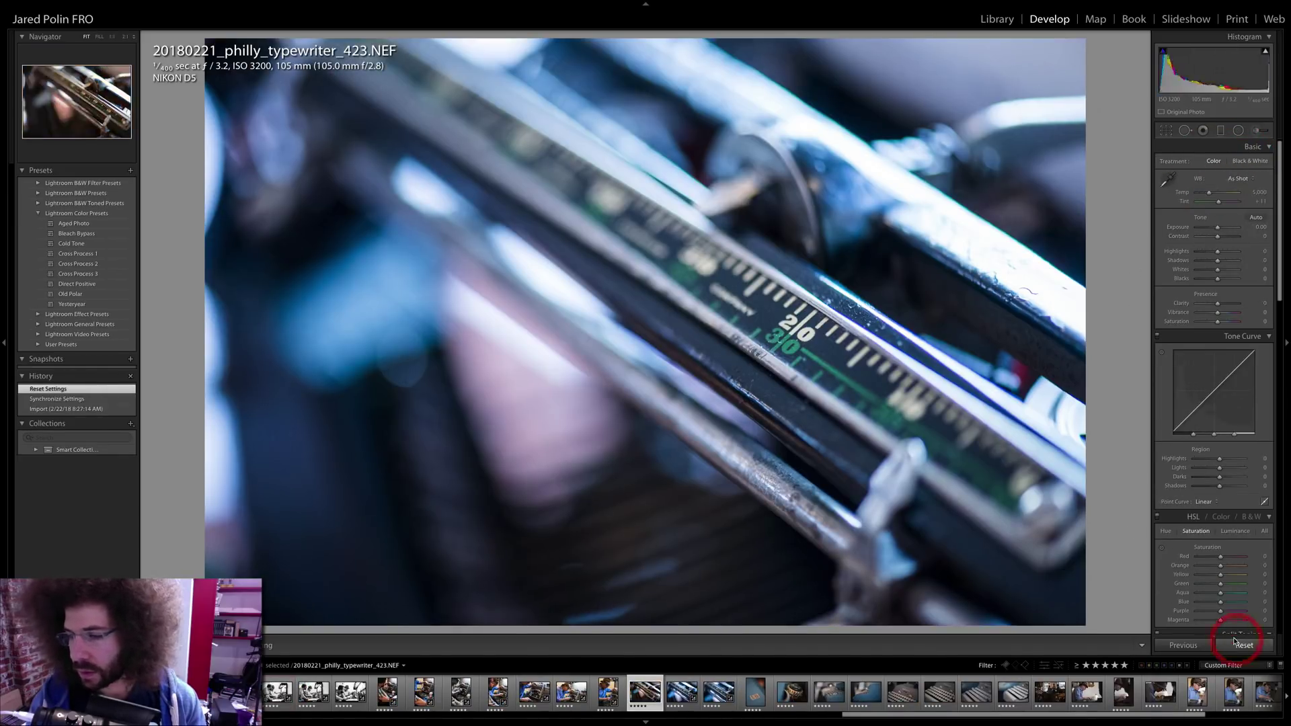
pyautogui.click(1227, 237)
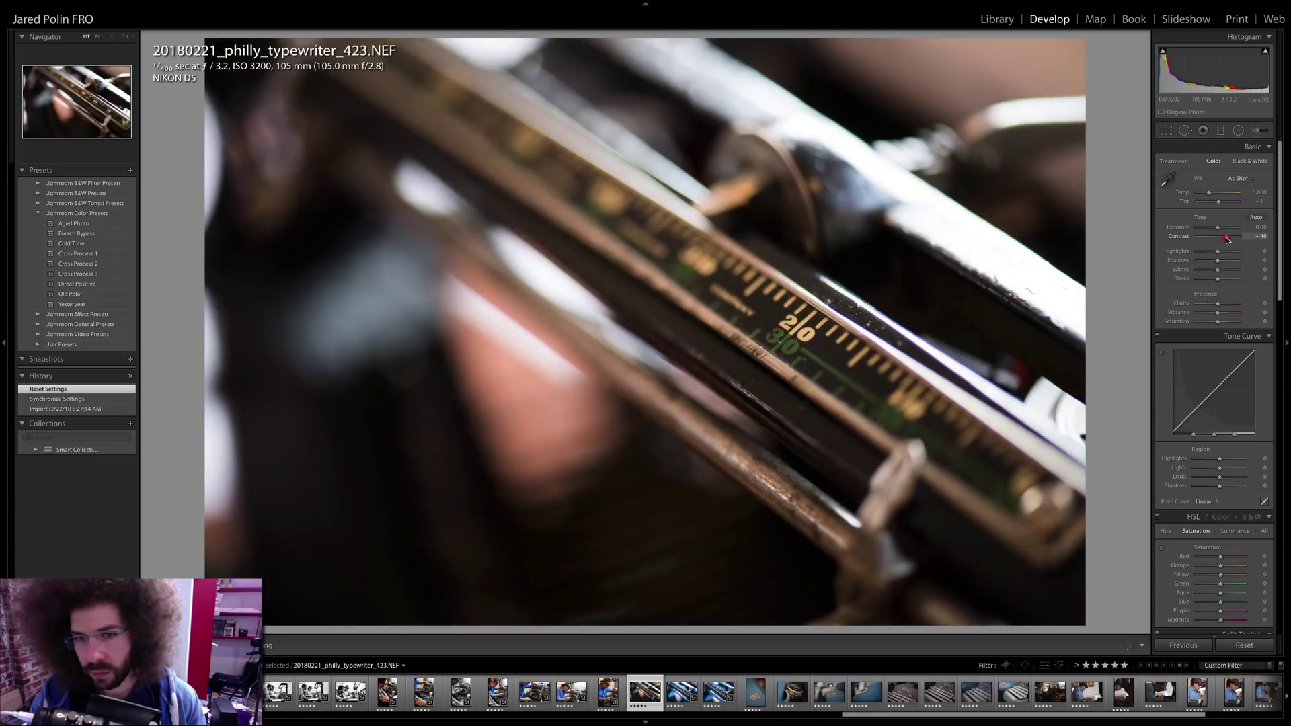
pyautogui.click(1222, 303)
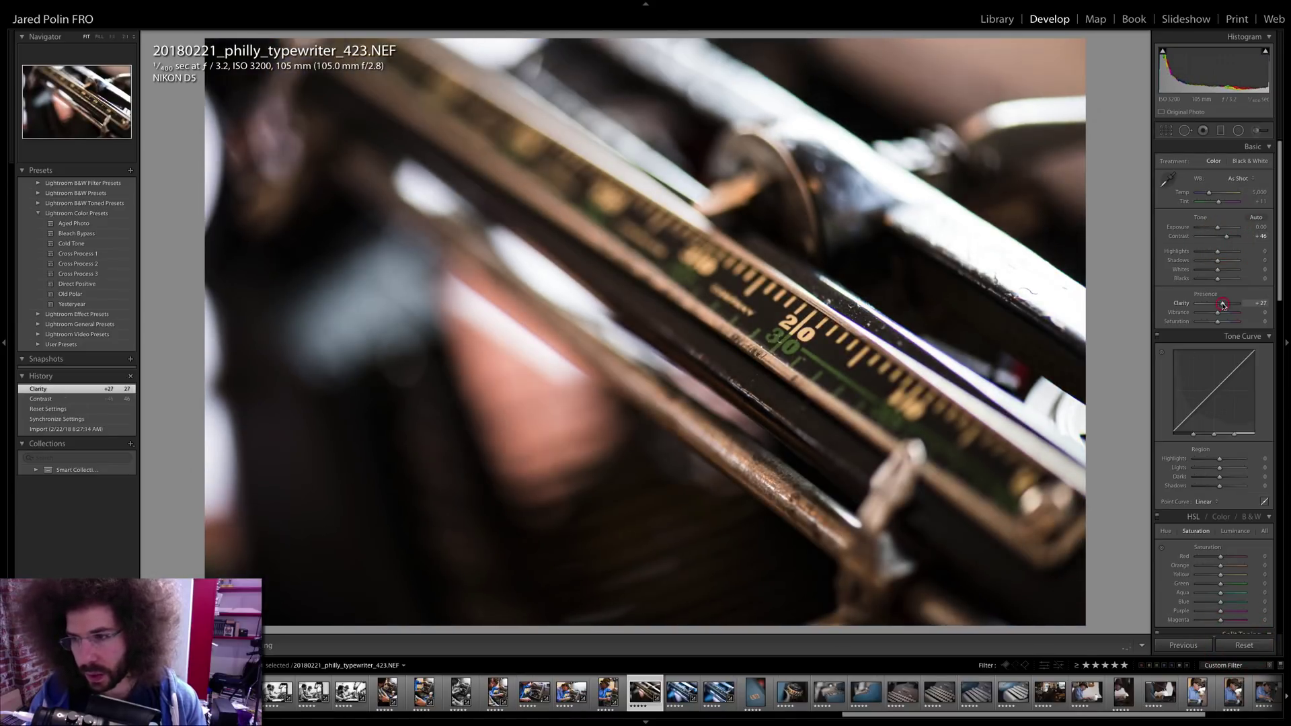
# - Set photo 423's Highlights to −21, Shadows to +36 and point curve to Medium Contrast
pyautogui.click(1213, 251)
pyautogui.click(1204, 502)
pyautogui.click(1203, 503)
pyautogui.click(1204, 501)
pyautogui.click(1210, 507)
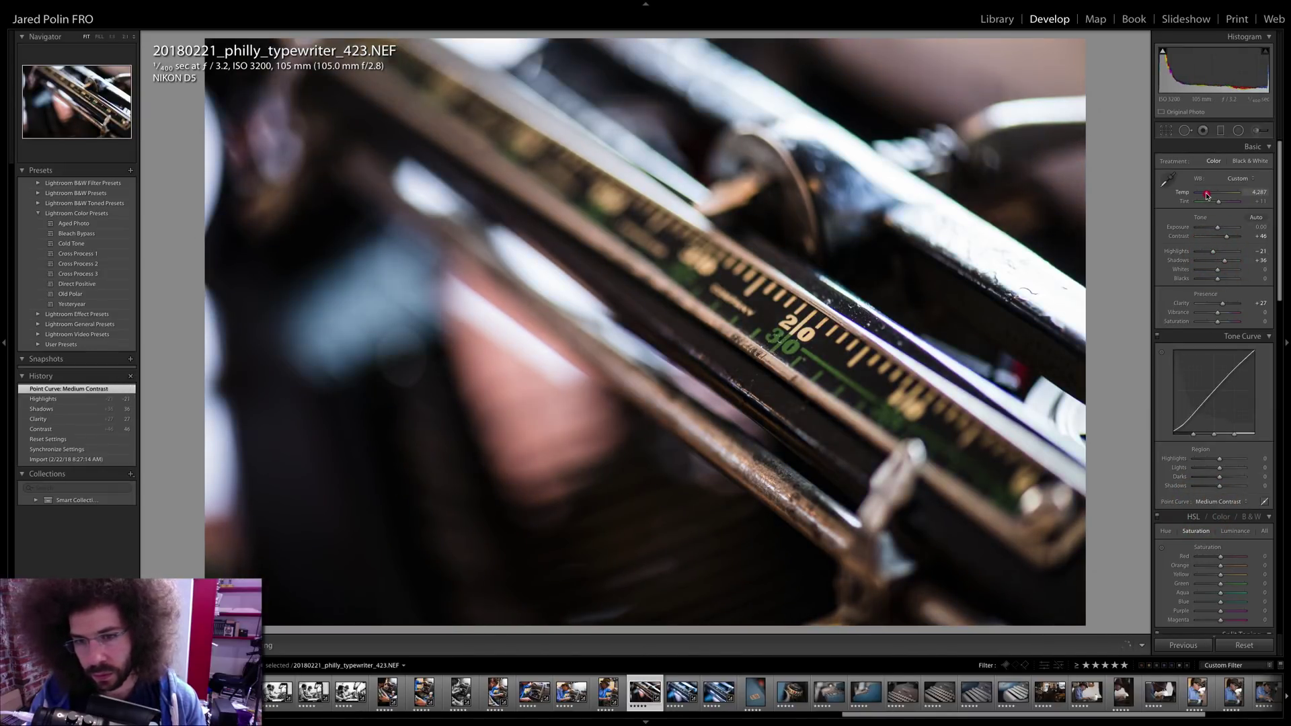
# - Set photo 423's temperature to 4,322, Contrast to +72, Highlights to −50 and Whites to +25, and check the typewriter scale up close
pyautogui.moveTo(1226, 236); pyautogui.dragTo(1224, 270)
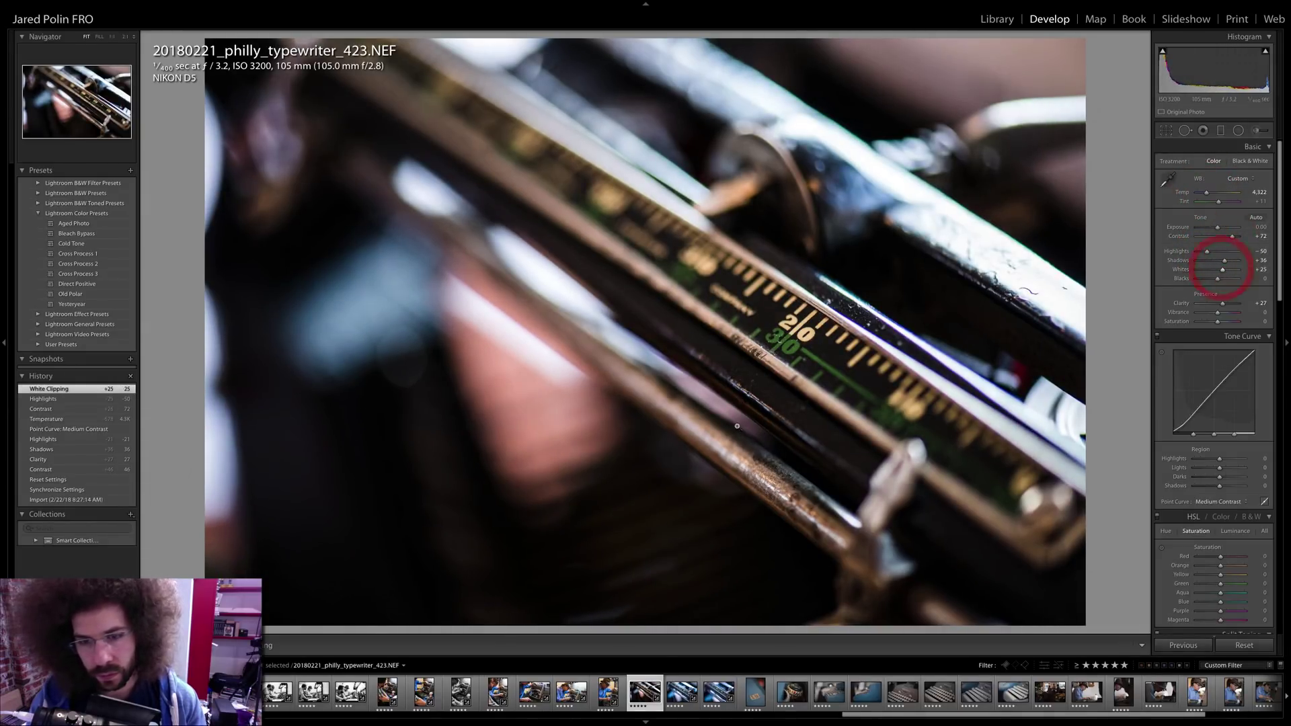
pyautogui.click(785, 334)
pyautogui.rightClick(784, 338)
pyautogui.press('Escape')
pyautogui.press('z')
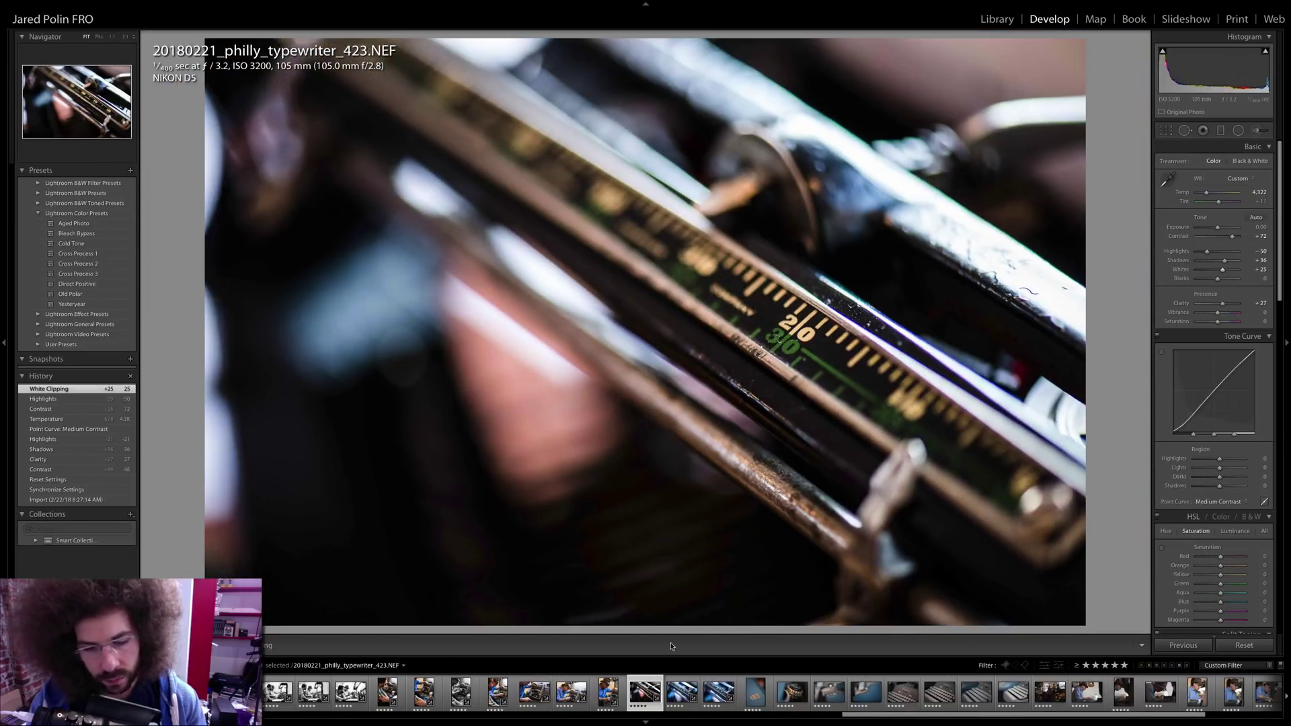
# - Sync all of photo 423's checked settings to the next two photos, and open photo 425
pyautogui.keyDown('shift'); pyautogui.click(718, 691); pyautogui.keyUp('shift')
pyautogui.click(1188, 644)
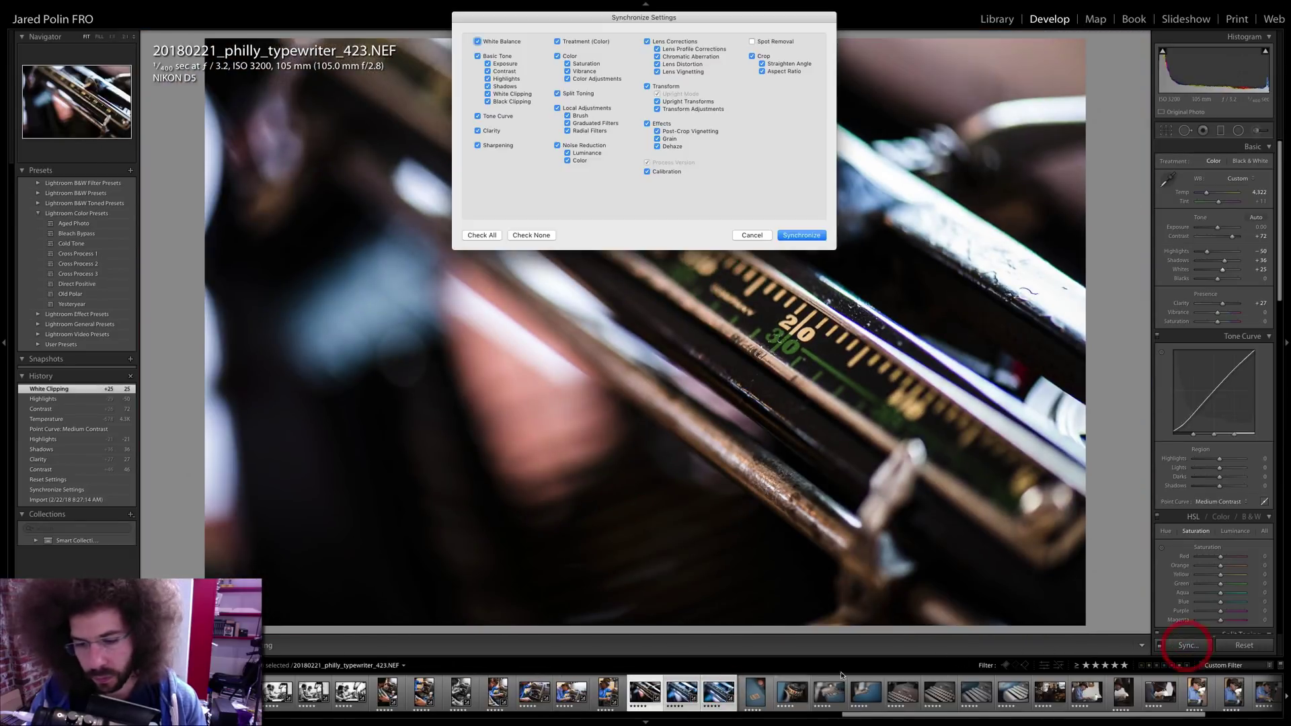
pyautogui.press('Return')
pyautogui.click(680, 690)
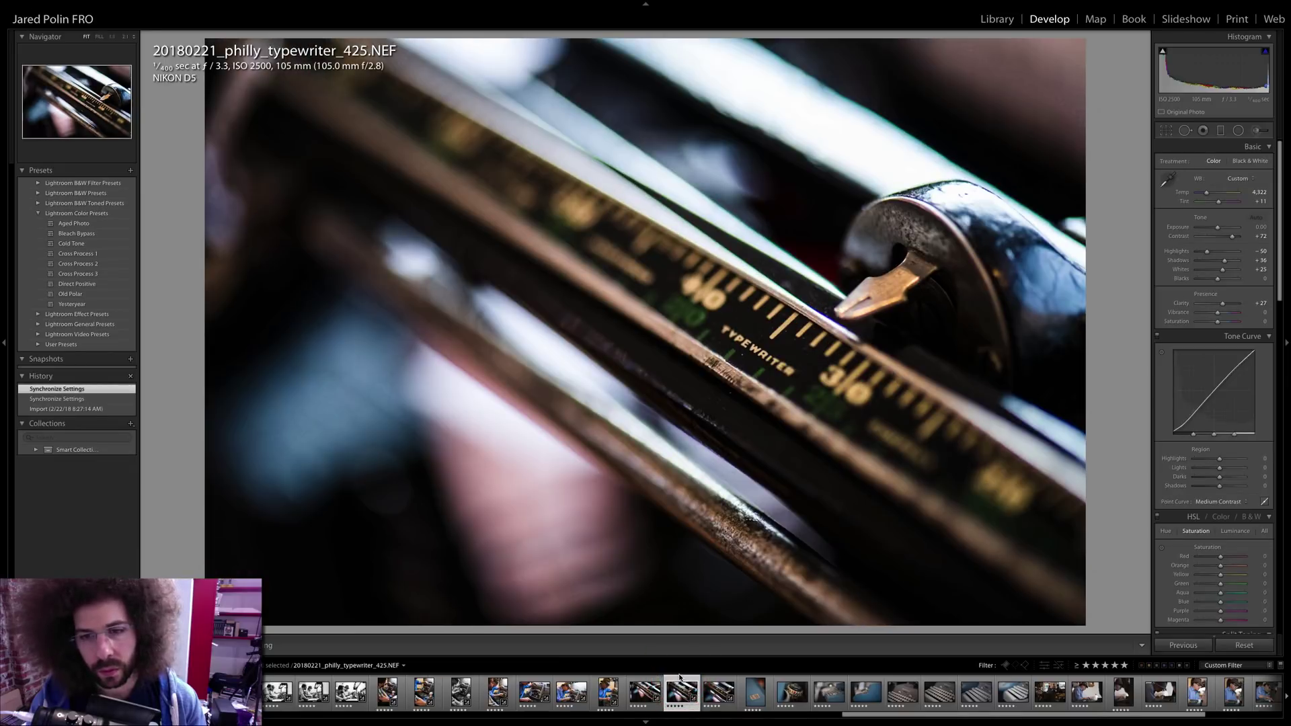
# - Move on to photo 426 and set its Shadows to +67
pyautogui.moveTo(1216, 230); pyautogui.dragTo(1230, 260)
pyautogui.press('Right')
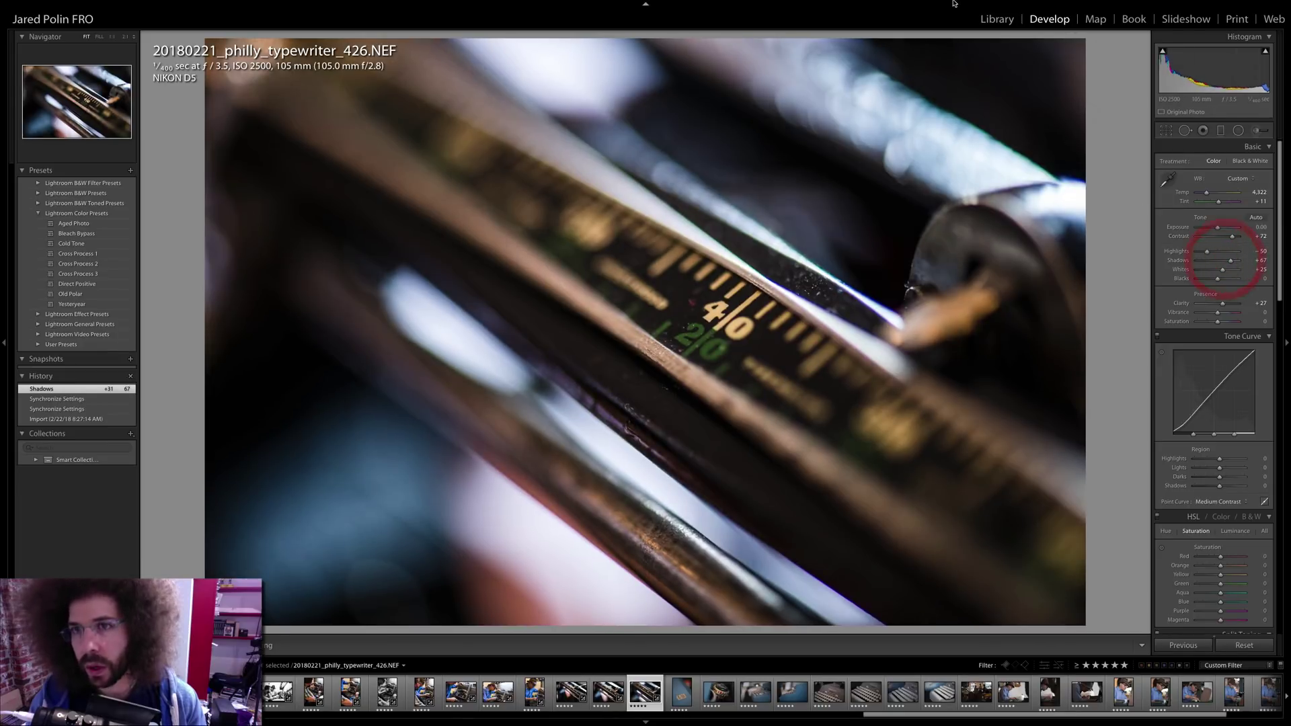
pyautogui.moveTo(951, 8)
pyautogui.click(891, 7)
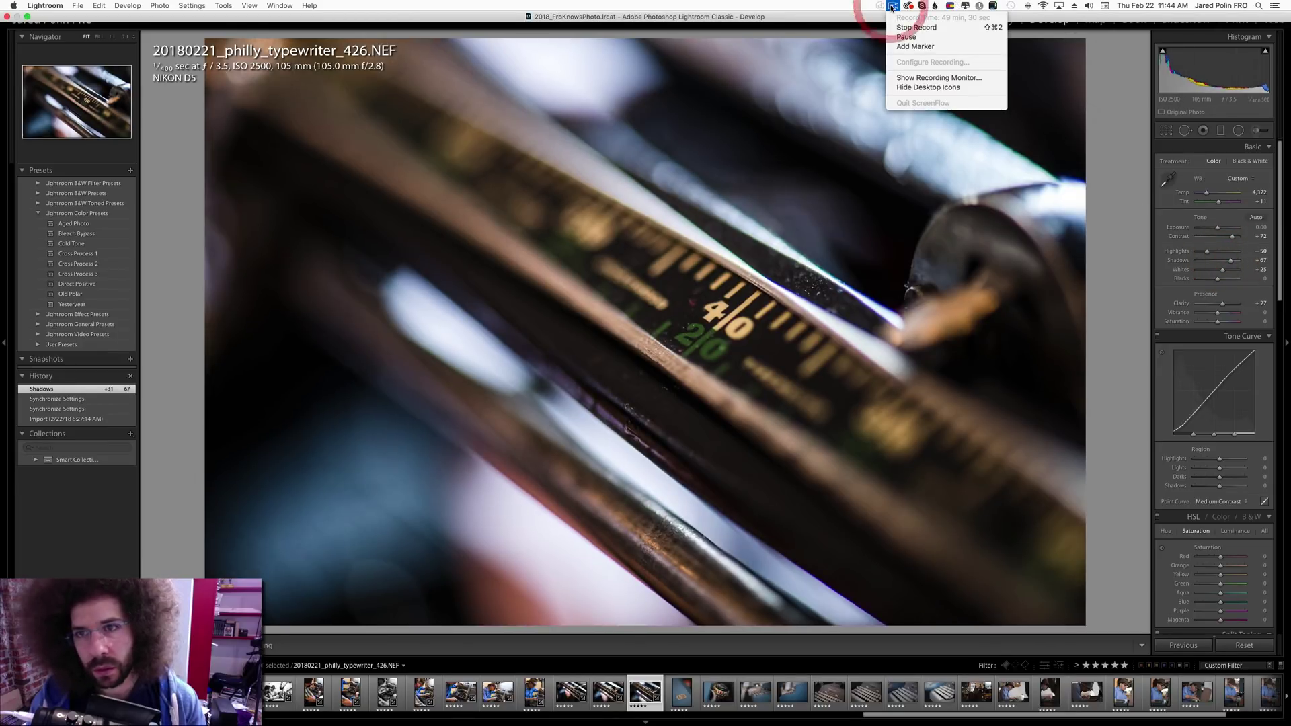
pyautogui.click(915, 46)
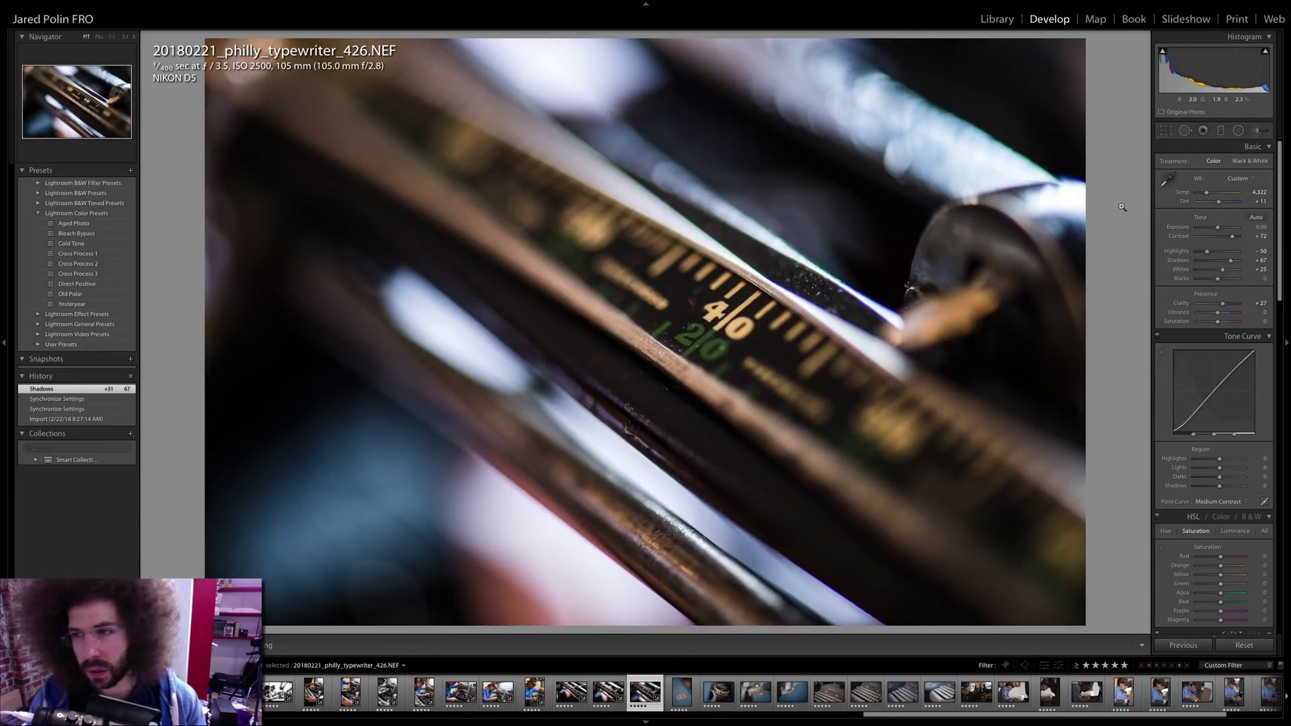
# - Lower photo 426's Blacks to about −23
pyautogui.click(1213, 279)
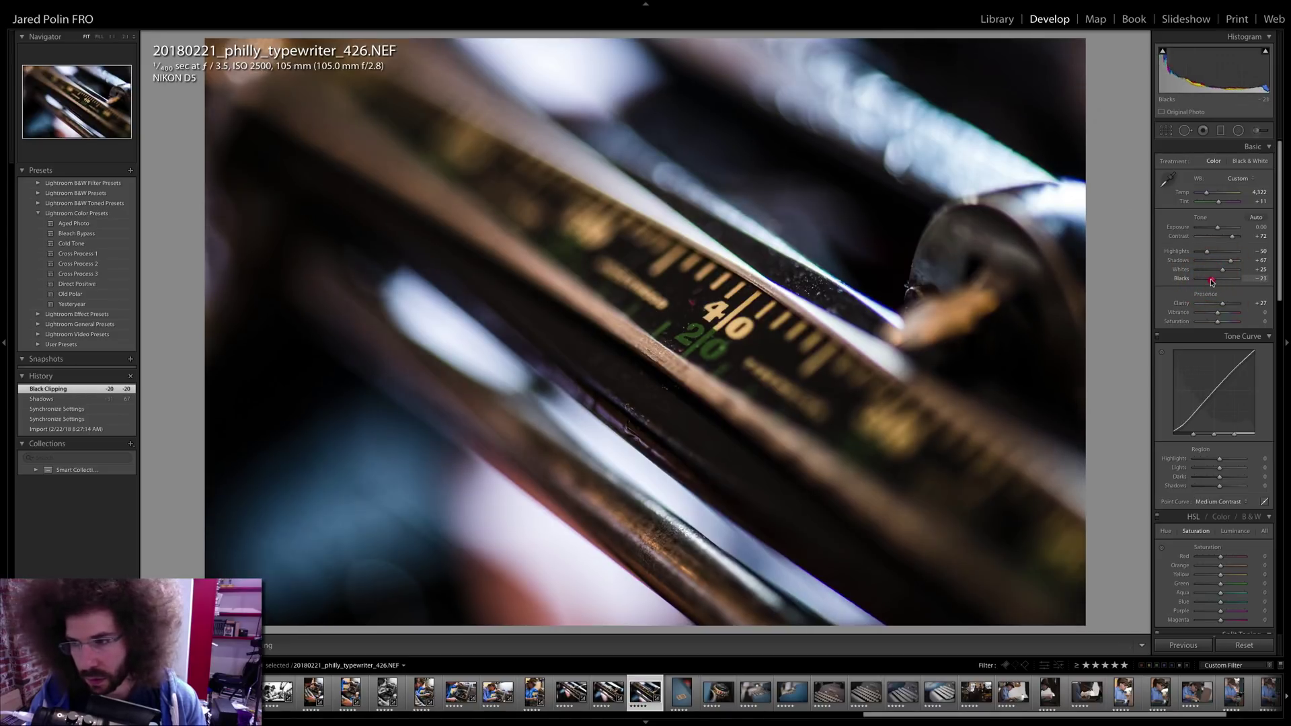
# - Open photo 428 and set Exposure to +0.25, Contrast to +36, Clarity to +28 and the point curve to Medium Contrast
pyautogui.press('Right')
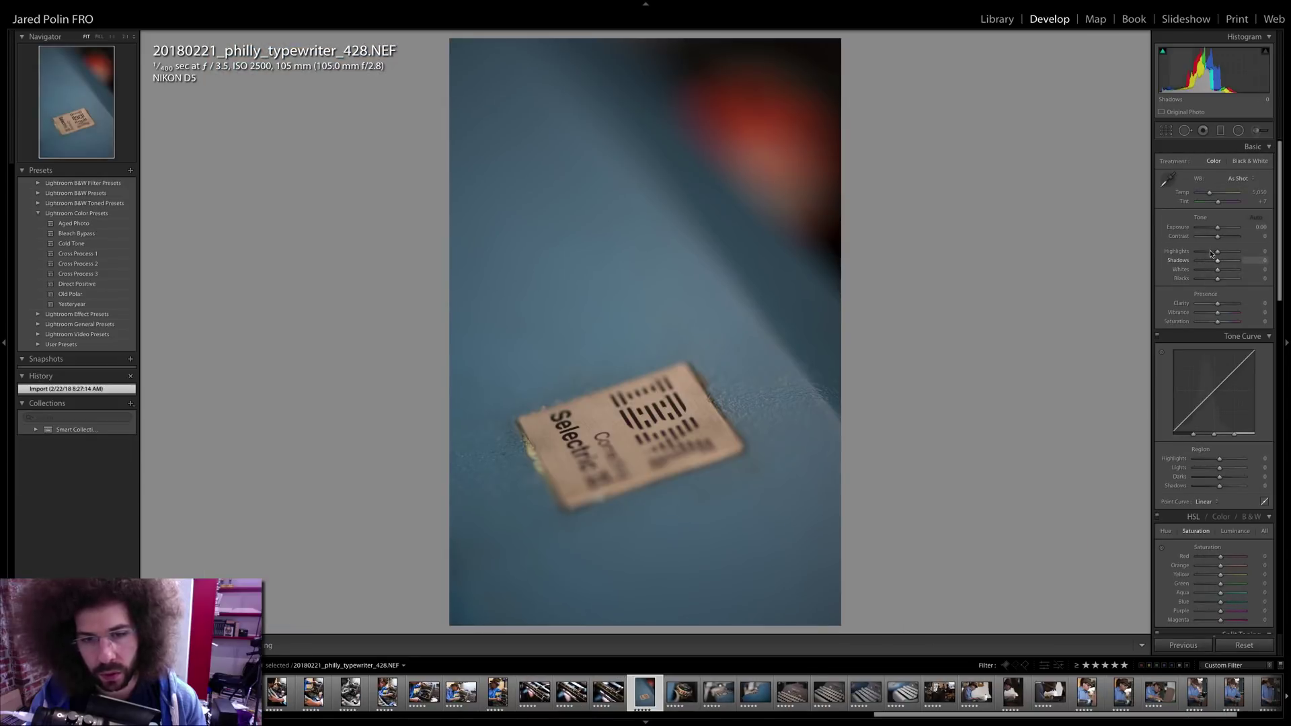
pyautogui.click(1219, 228)
pyautogui.click(1224, 236)
pyautogui.click(1223, 303)
pyautogui.click(1204, 501)
pyautogui.click(1212, 510)
# - Set photo 428's Shadows to +72, temperature to 4,622, Highlights to −26, Contrast to +100 and Blacks to −28
pyautogui.click(1233, 261)
pyautogui.moveTo(1233, 263); pyautogui.dragTo(1235, 237)
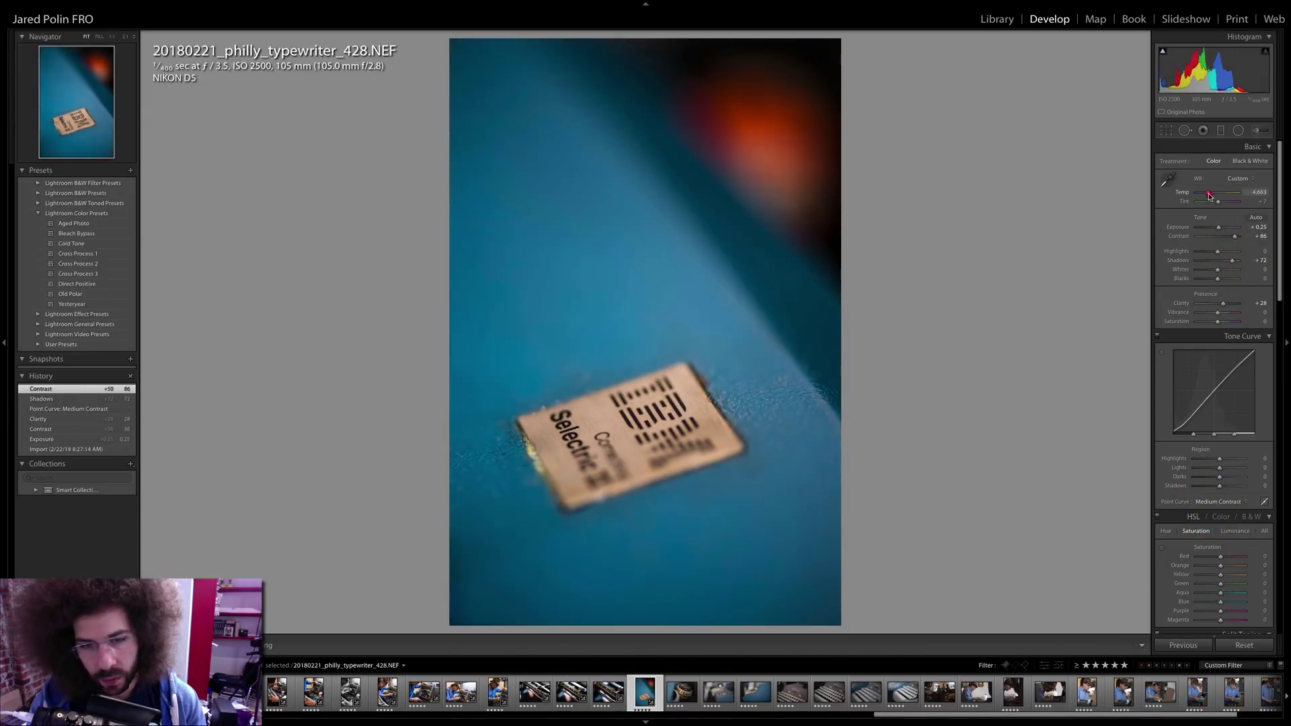
pyautogui.moveTo(1209, 195); pyautogui.dragTo(1206, 193)
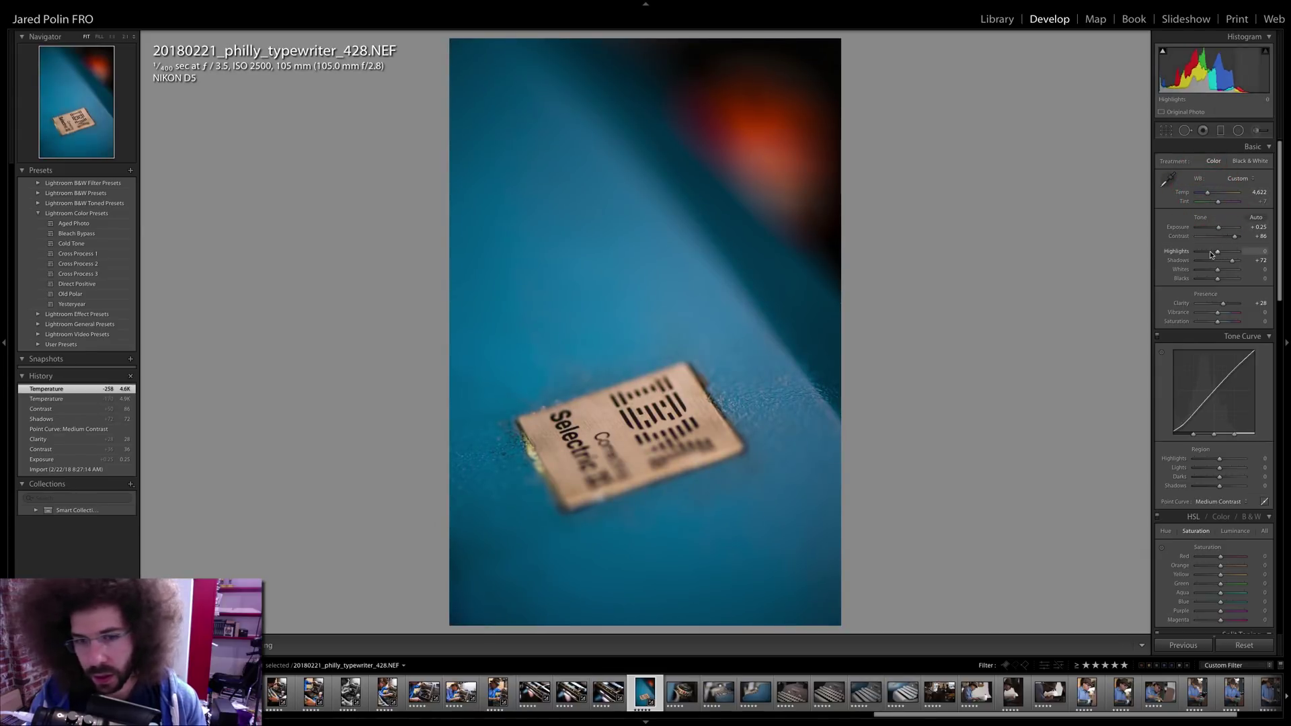
pyautogui.moveTo(1213, 254); pyautogui.dragTo(1239, 237)
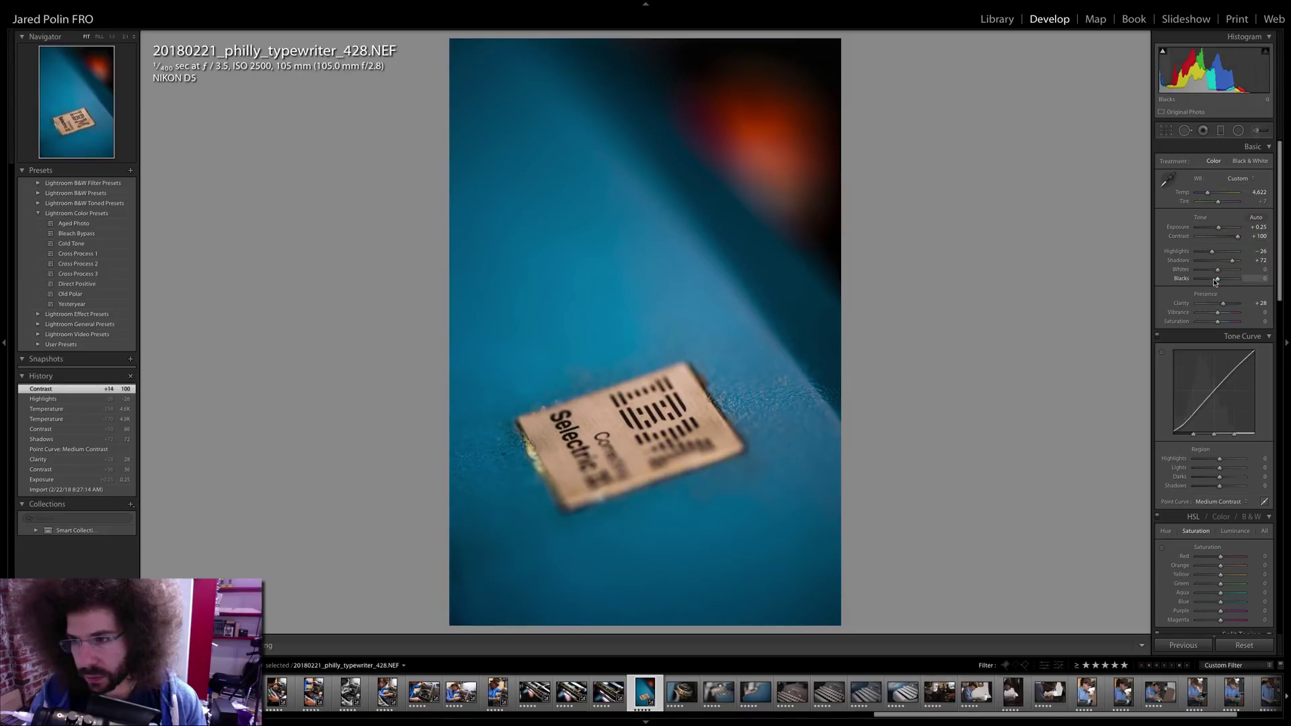
pyautogui.moveTo(1212, 282); pyautogui.dragTo(1213, 281)
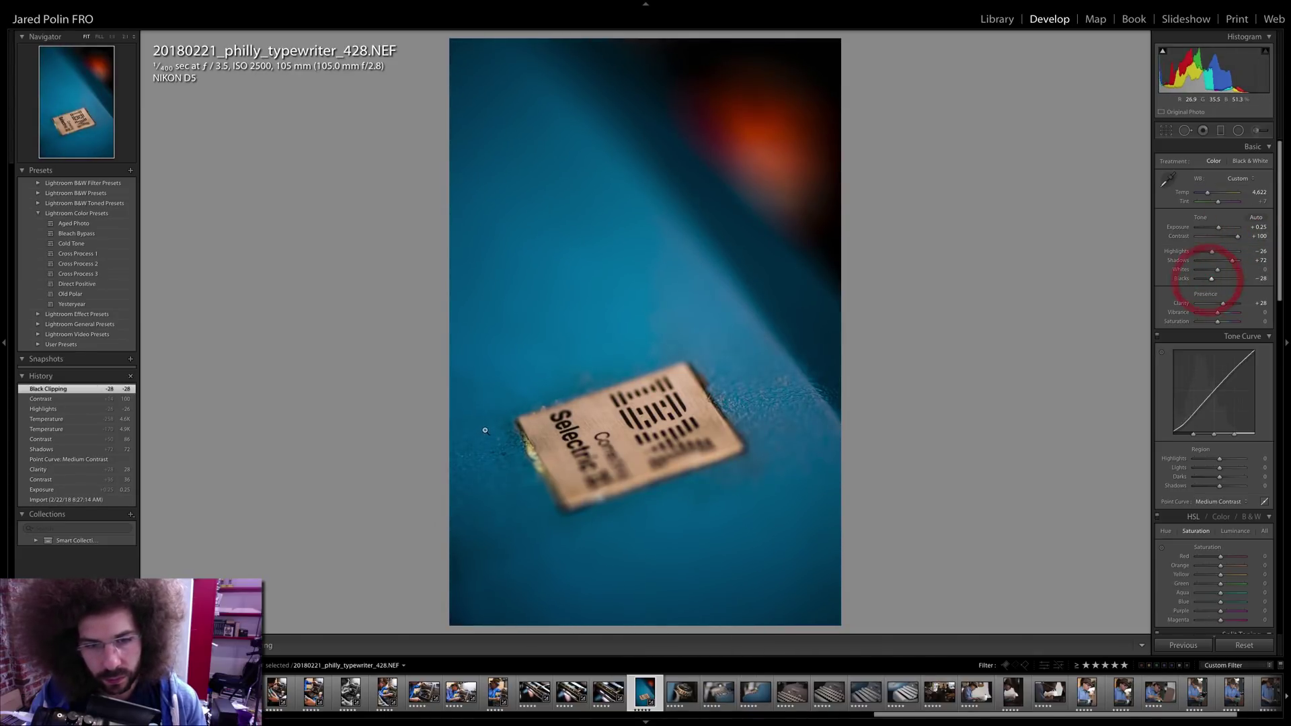
# - Remove the star rating from photo 429
pyautogui.press('Right')
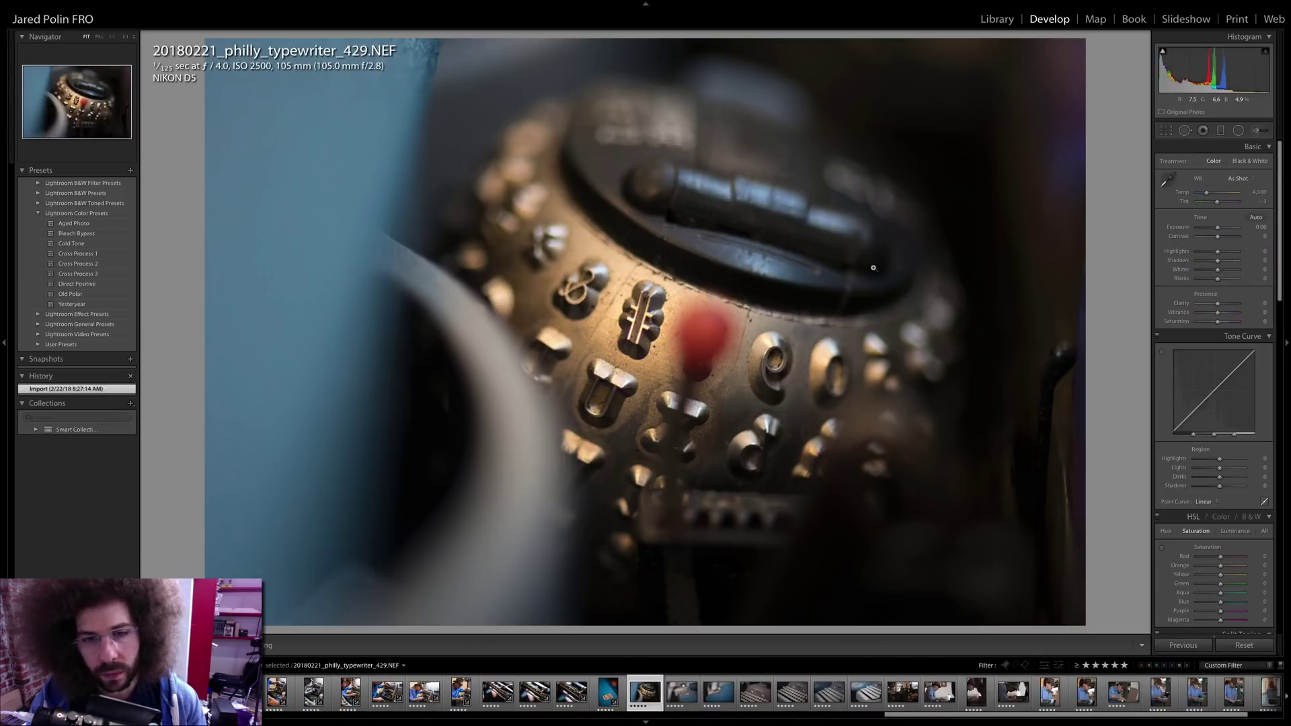
pyautogui.press('5')
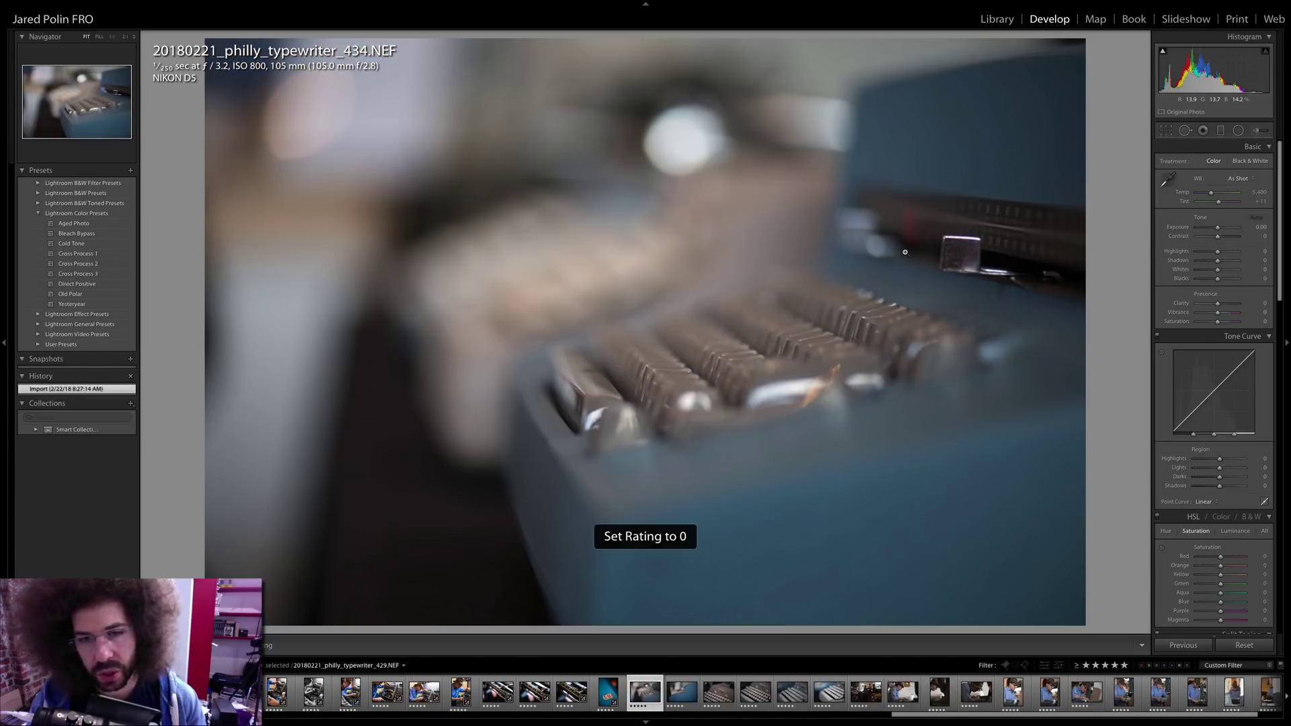
# - Set photo 434's Exposure to +0.65, Contrast +63, Highlights −24, Shadows +46, Whites −26, Clarity +14, temperature 5,985 and point curve Medium Contrast
pyautogui.moveTo(1217, 236); pyautogui.dragTo(1220, 304)
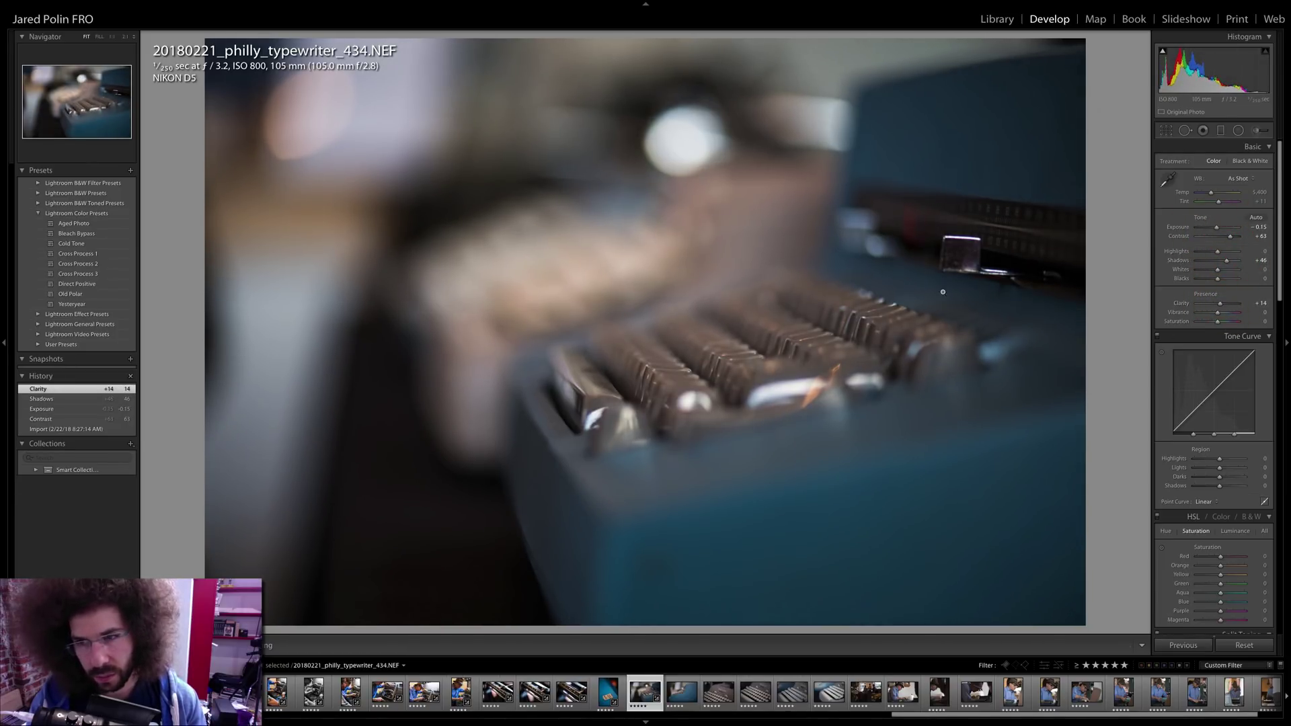
pyautogui.click(1208, 502)
pyautogui.click(1210, 512)
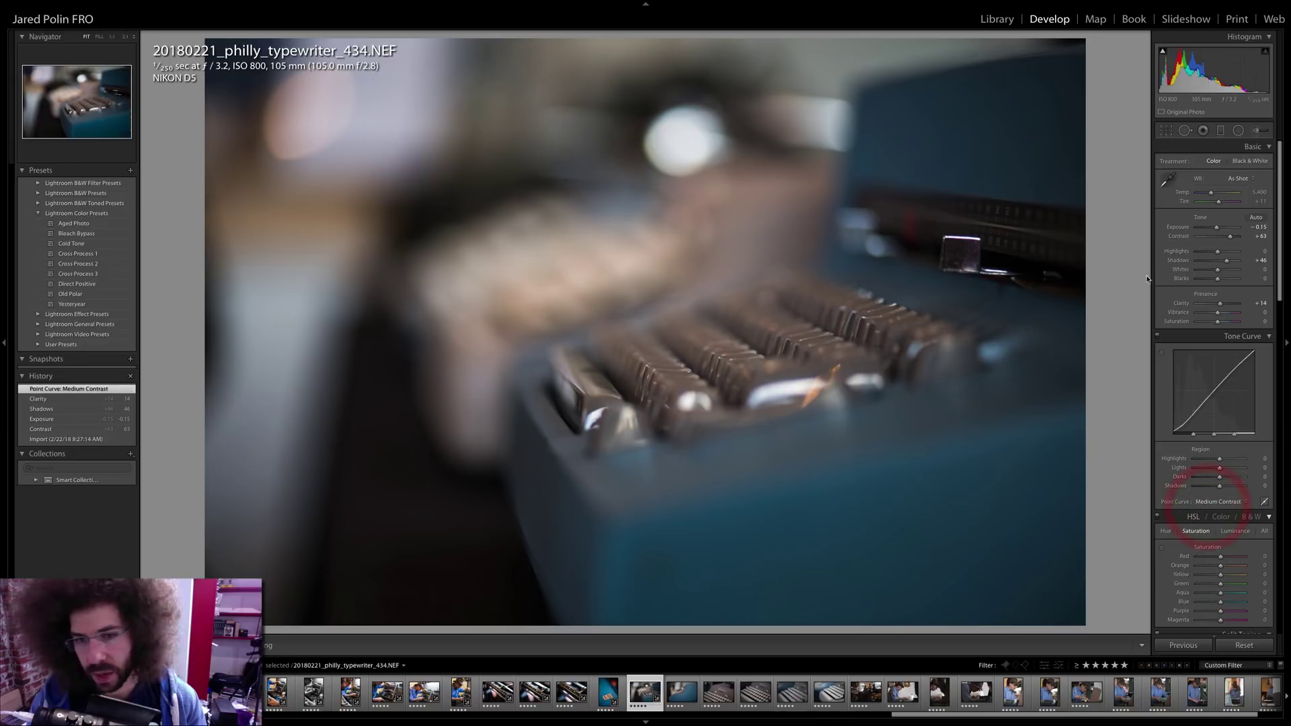
pyautogui.moveTo(1215, 228); pyautogui.dragTo(1212, 272)
pyautogui.moveTo(1210, 193); pyautogui.dragTo(1214, 194)
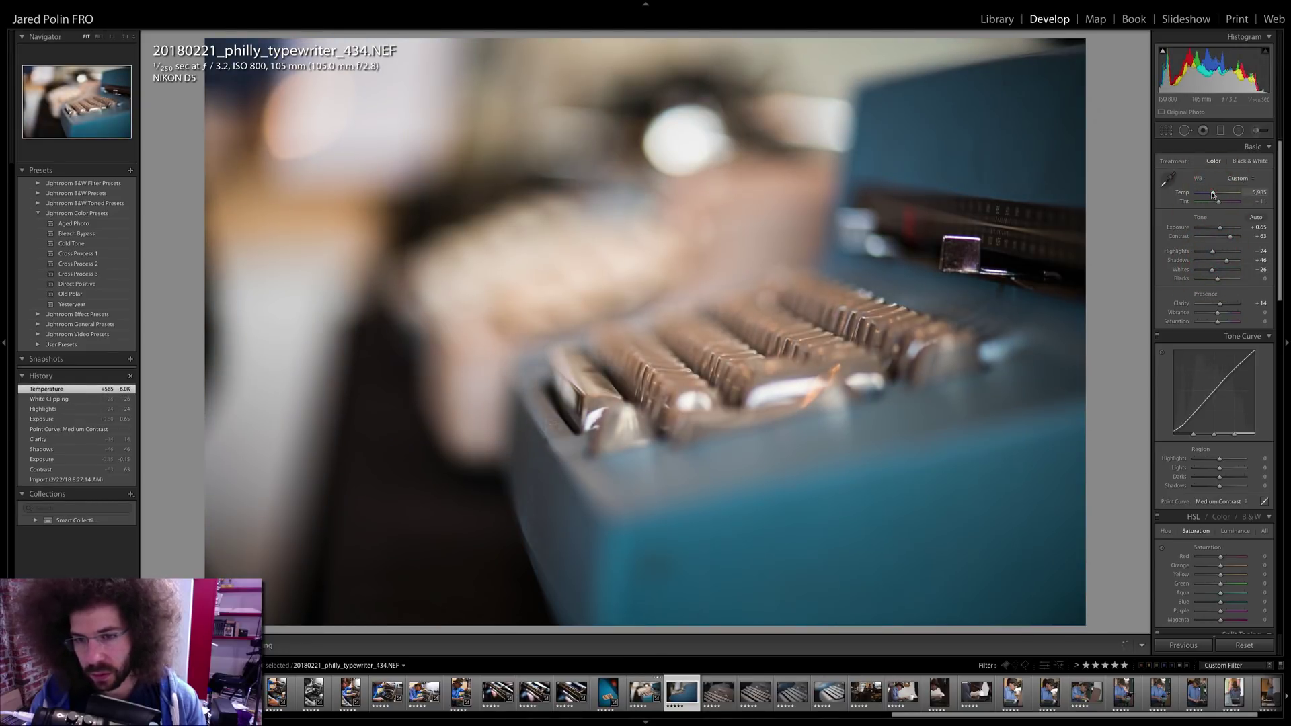
# - Open photo 436 and set Contrast to +42, Exposure to +0.50, Clarity to +8 and the point curve to Medium Contrast
pyautogui.press('Right')
pyautogui.press('Right')
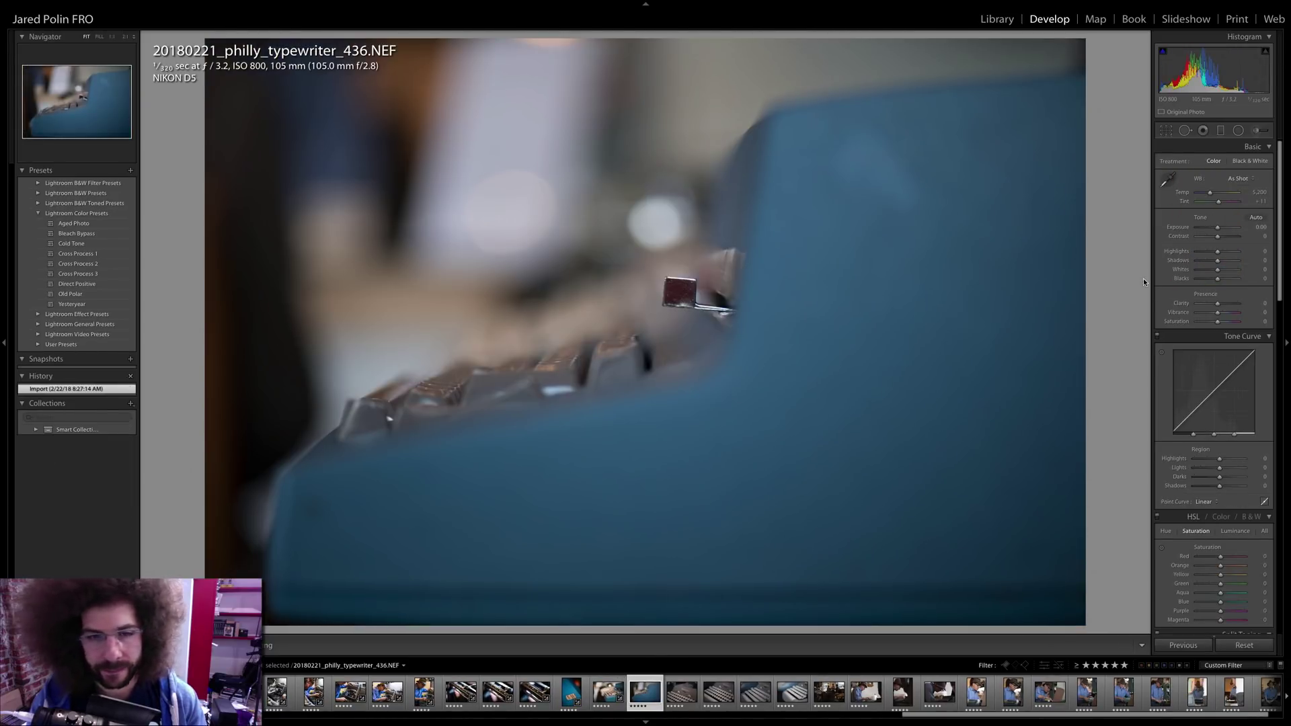
pyautogui.moveTo(1217, 236); pyautogui.dragTo(1220, 229)
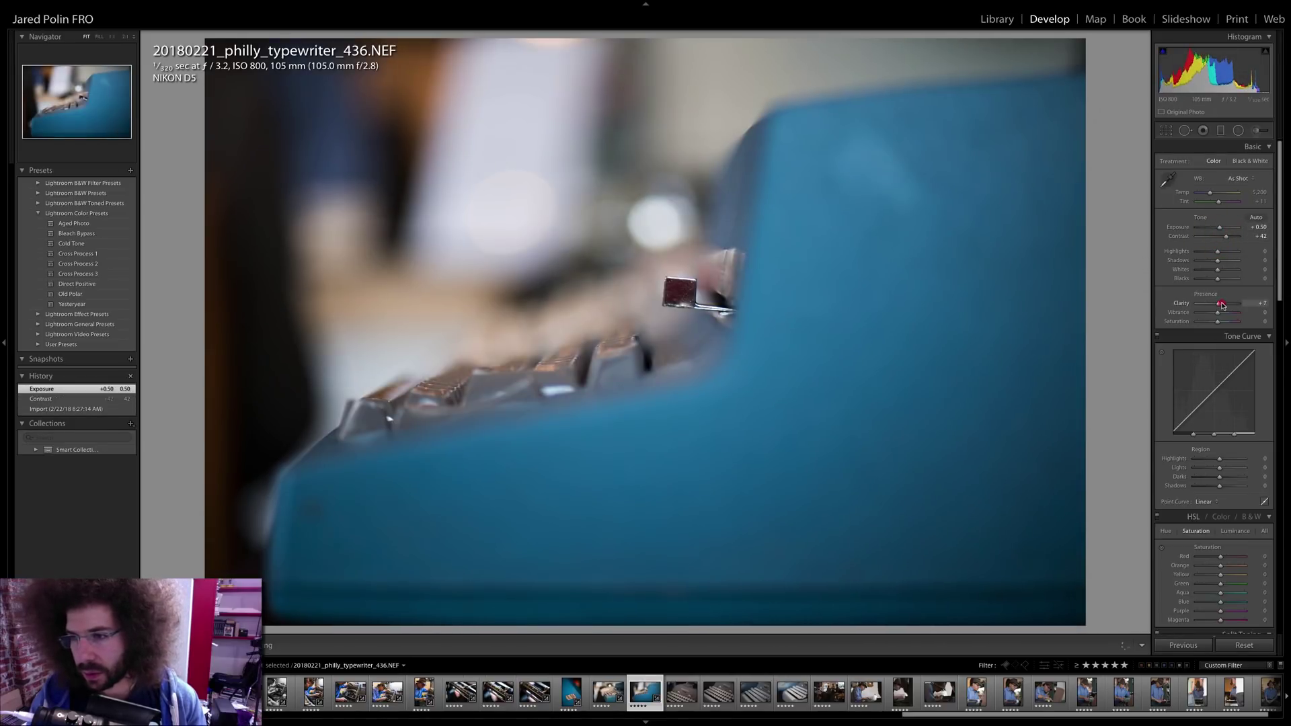
pyautogui.moveTo(1222, 304); pyautogui.dragTo(1223, 304)
pyautogui.click(1206, 501)
pyautogui.click(1203, 512)
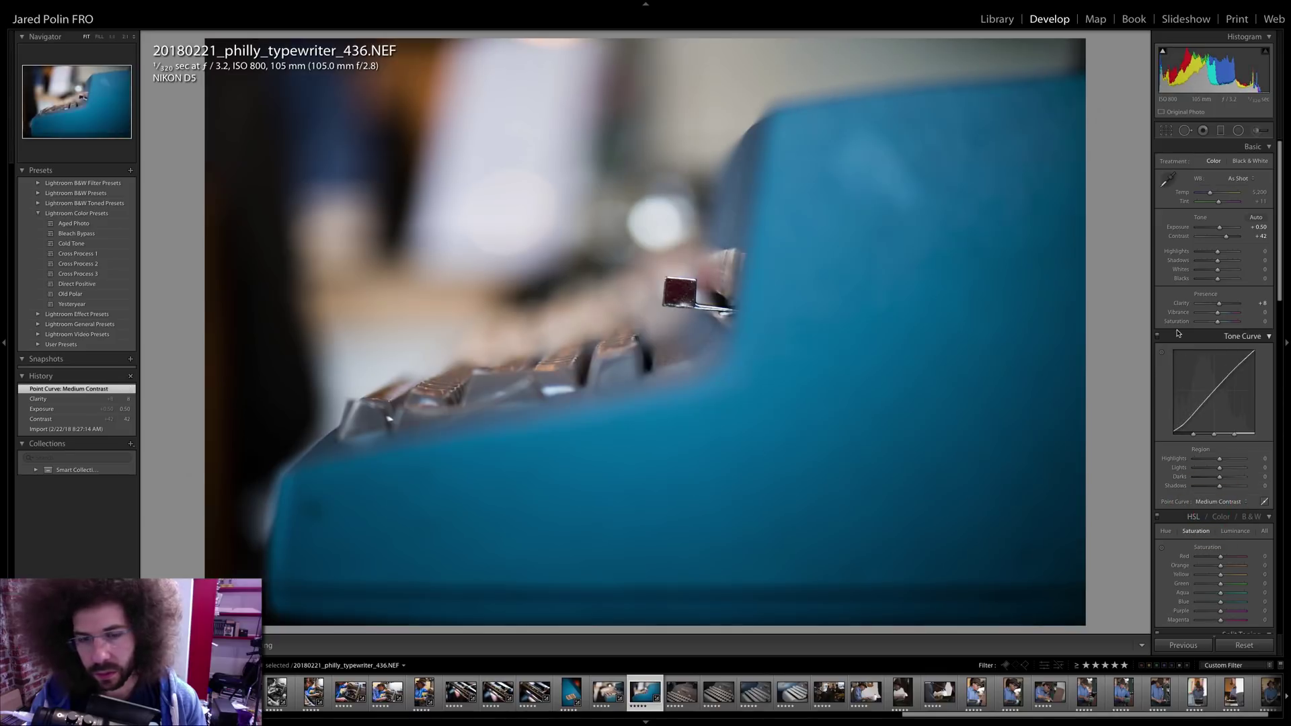
# - Open photo 438 and set Contrast to +36, Clarity to +26, Shadows to +27 and the point curve to Medium Contrast
pyautogui.press('Right')
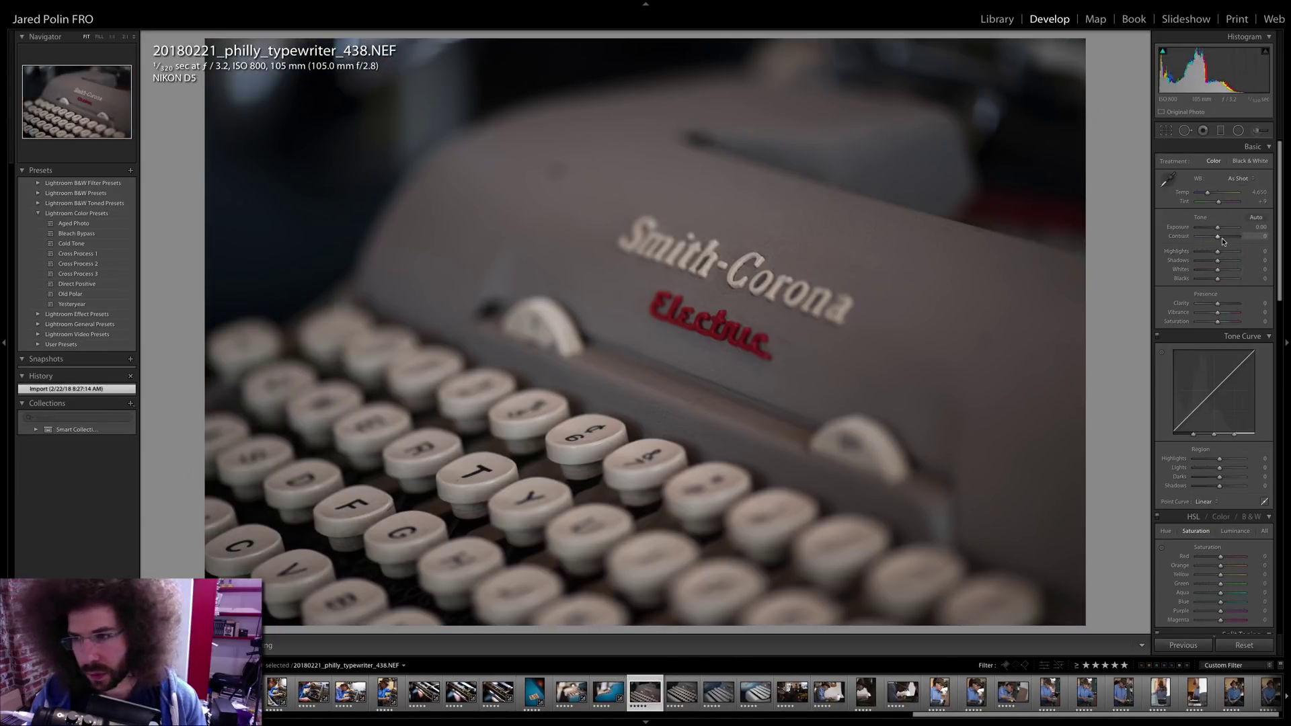
pyautogui.moveTo(1217, 237); pyautogui.dragTo(1225, 240)
pyautogui.click(1224, 237)
pyautogui.moveTo(1217, 303); pyautogui.dragTo(1222, 260)
pyautogui.click(1207, 501)
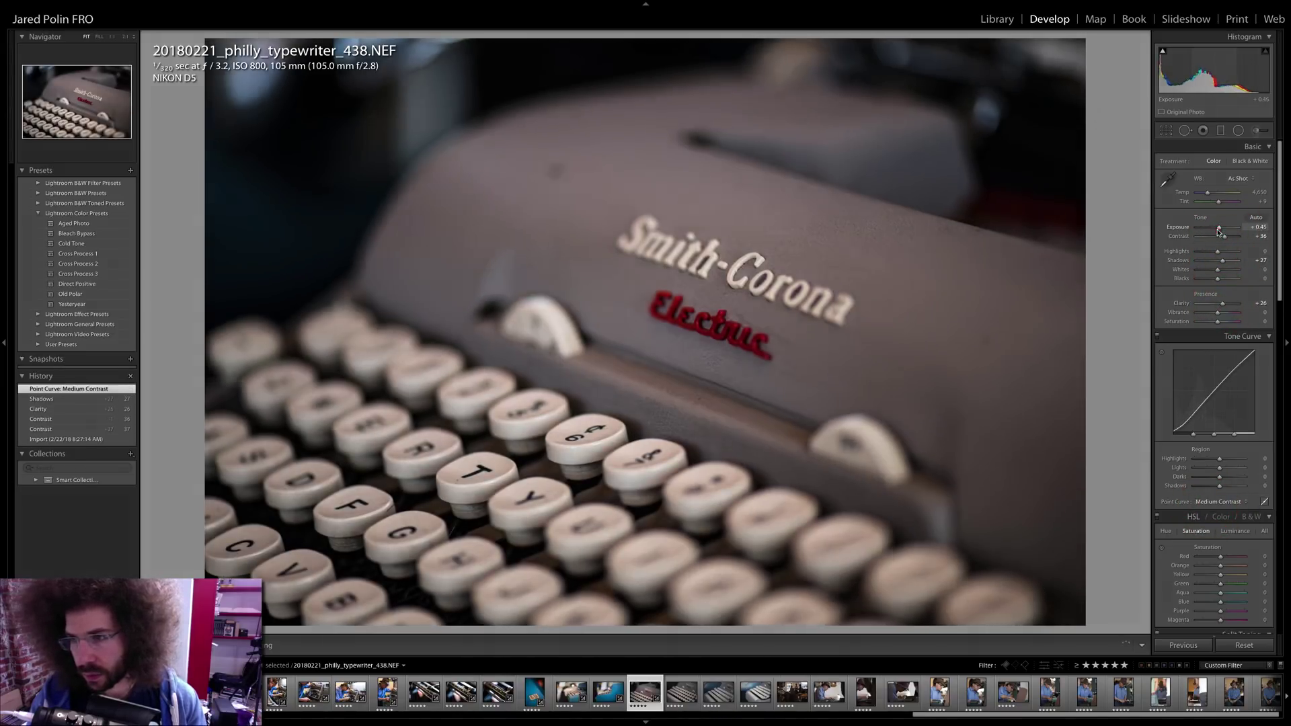
# - Set photo 438's Exposure to +0.45, Contrast to +55 and Highlights to +1, and sync its settings to photos 440 and 443
pyautogui.moveTo(1224, 236); pyautogui.dragTo(1216, 253)
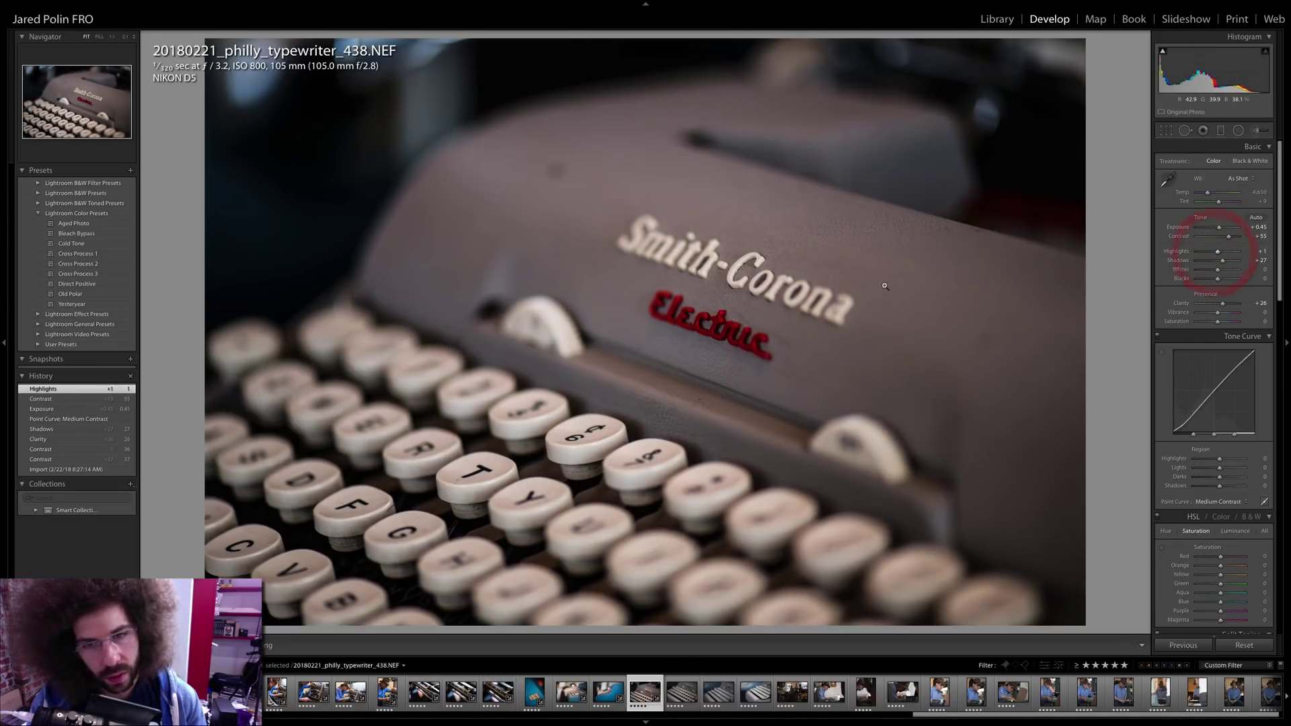
pyautogui.keyDown('shift'); pyautogui.click(718, 693); pyautogui.keyUp('shift')
pyautogui.click(1162, 646)
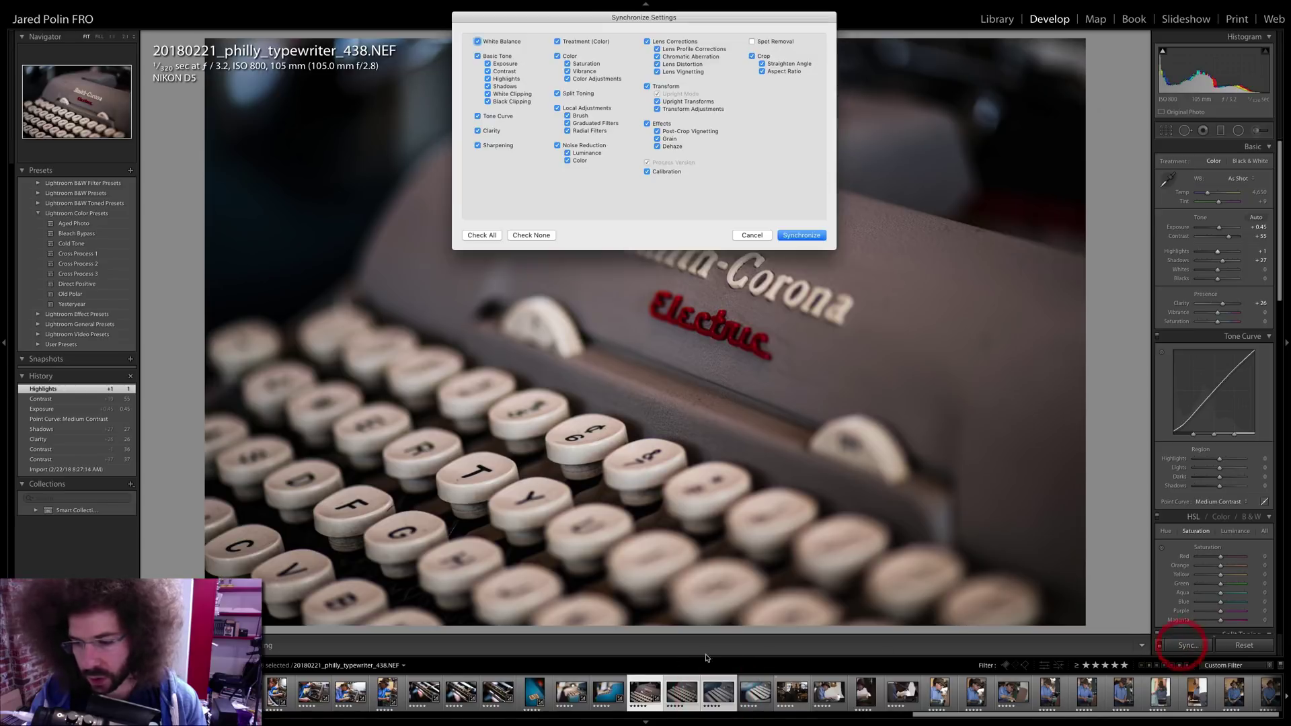
pyautogui.press('Return')
pyautogui.click(680, 685)
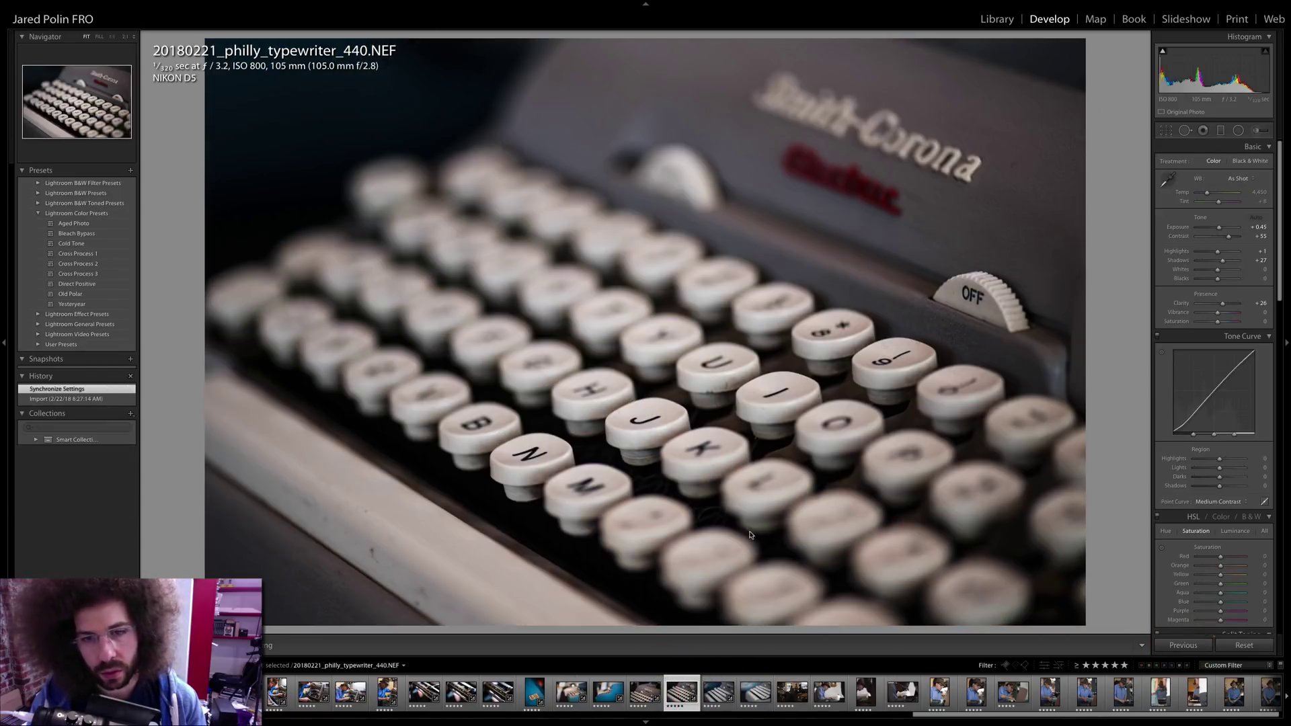
# - Sync photo 443's develop settings to the similar keyboard close-up, photo 445
pyautogui.click(718, 693)
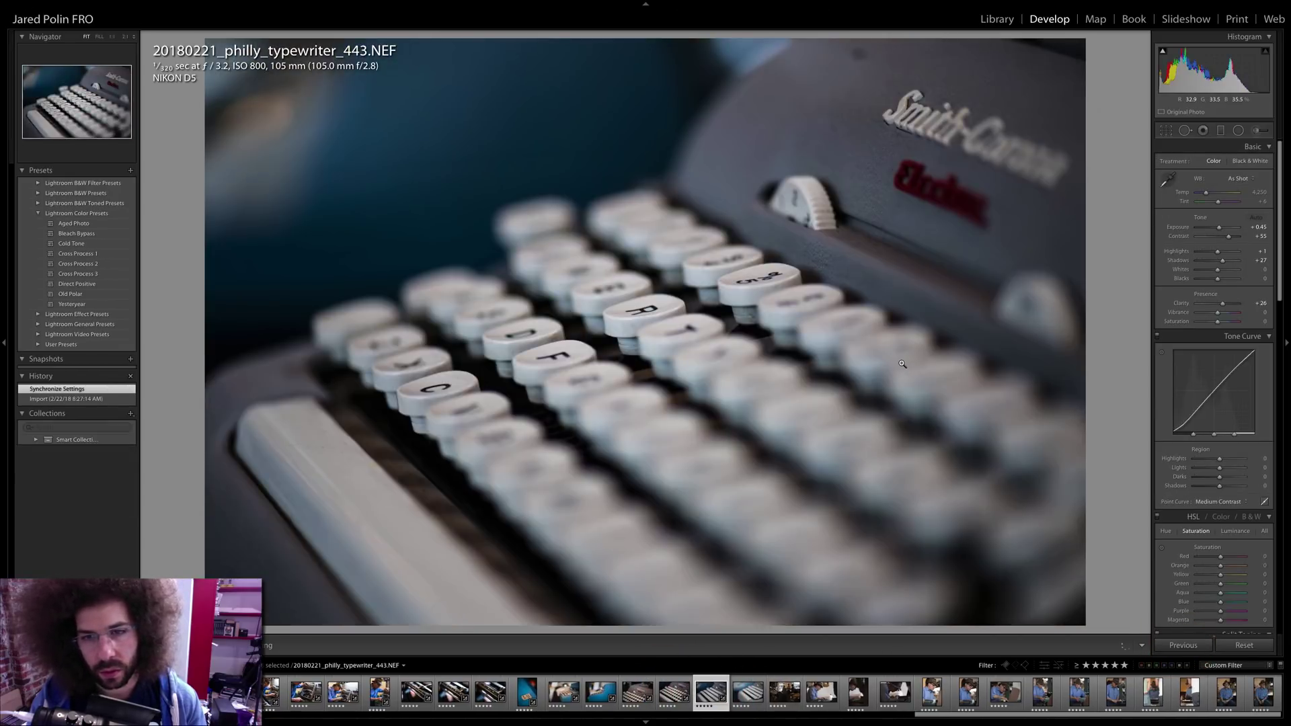
pyautogui.press('Right')
pyautogui.press('Right')
pyautogui.press('Left')
pyautogui.press('Left')
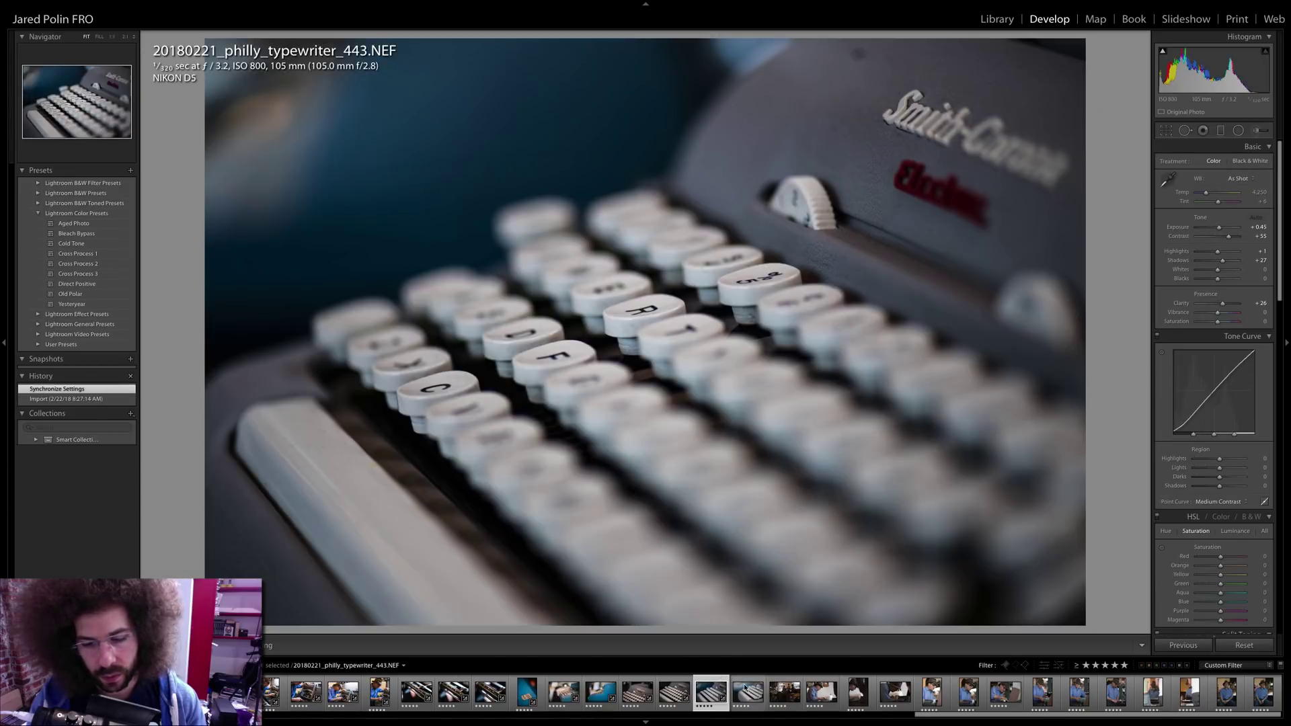
pyautogui.keyDown('ctrl'); pyautogui.click(747, 693); pyautogui.keyUp('ctrl')
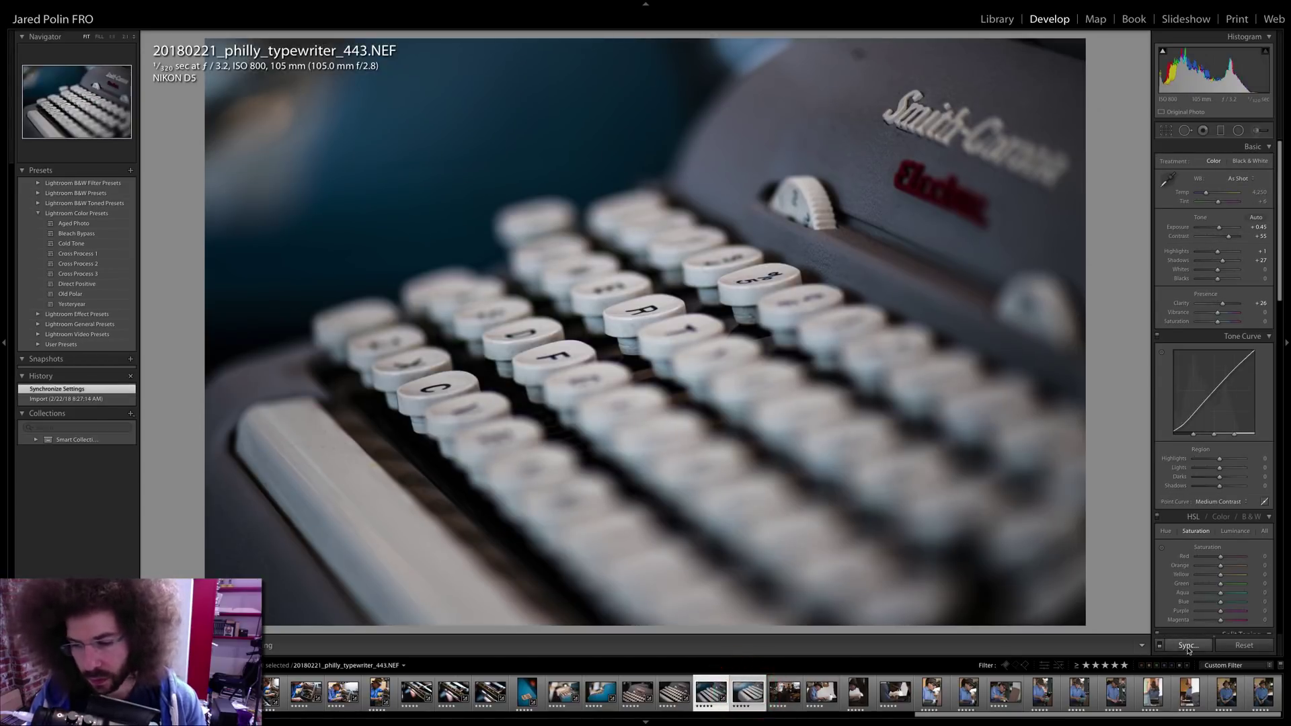
pyautogui.hotkey('ctrl', 'shift', 'v')
pyautogui.click(748, 684)
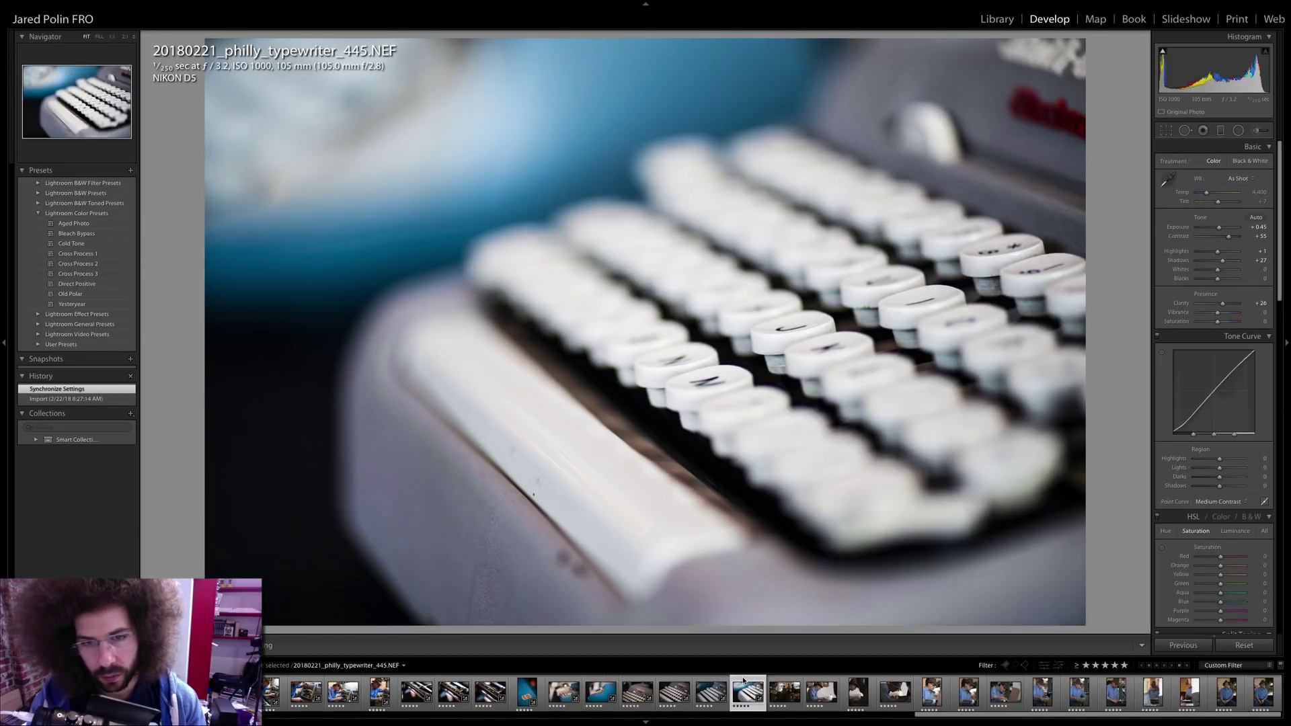
# - Convert photo 451 to black and white with Exposure +2.00, Contrast +32, Clarity +22, Highlights −54 and point curve Medium Contrast
pyautogui.press('Right')
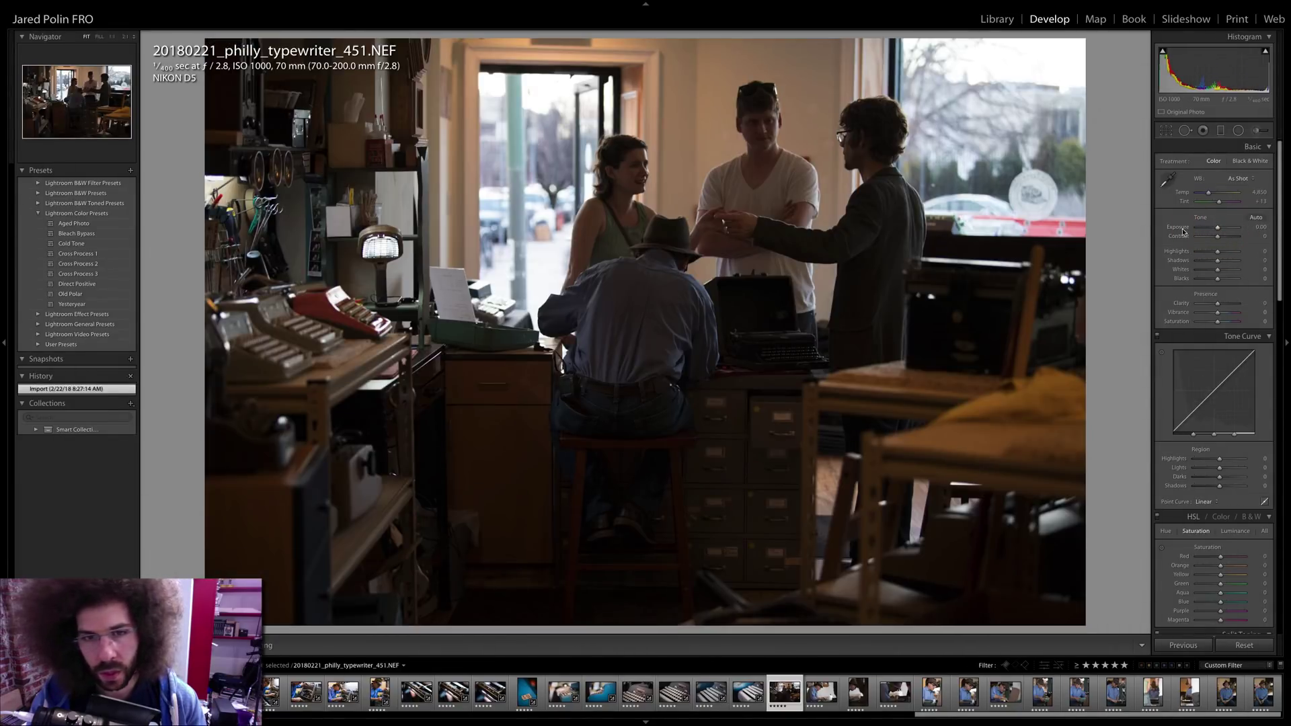
pyautogui.click(1240, 161)
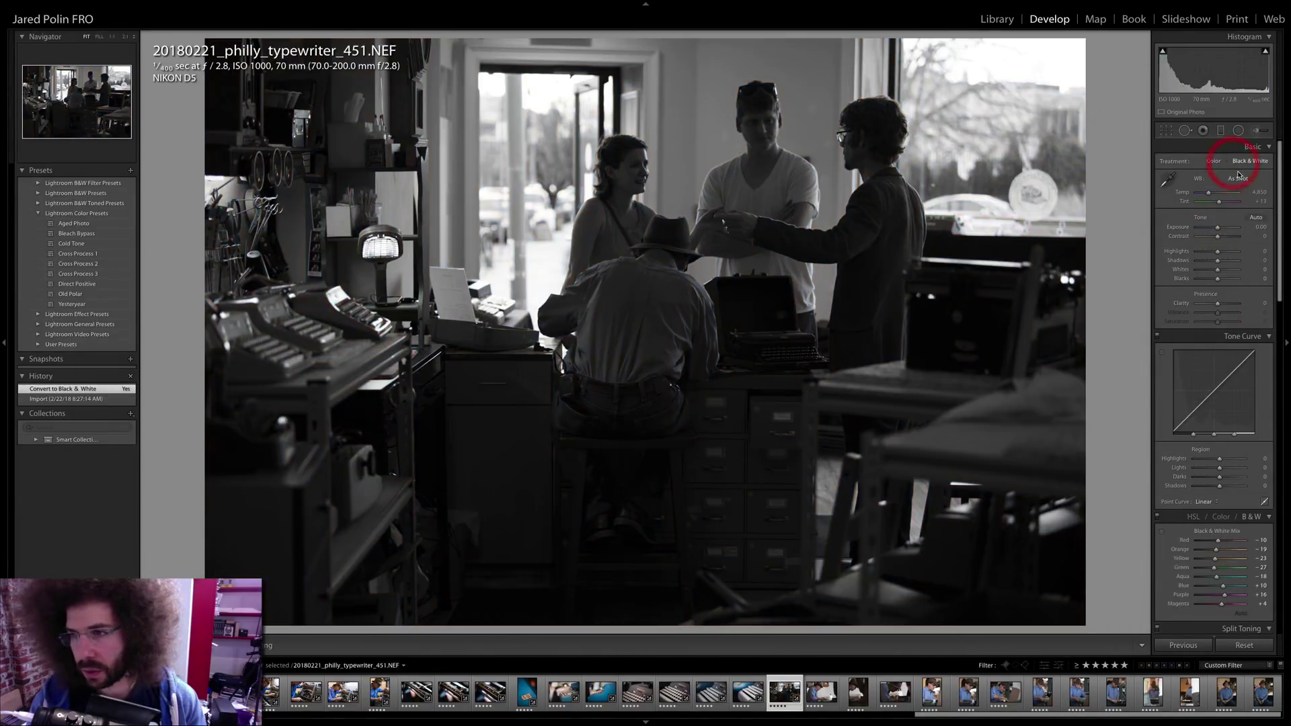
pyautogui.click(1226, 229)
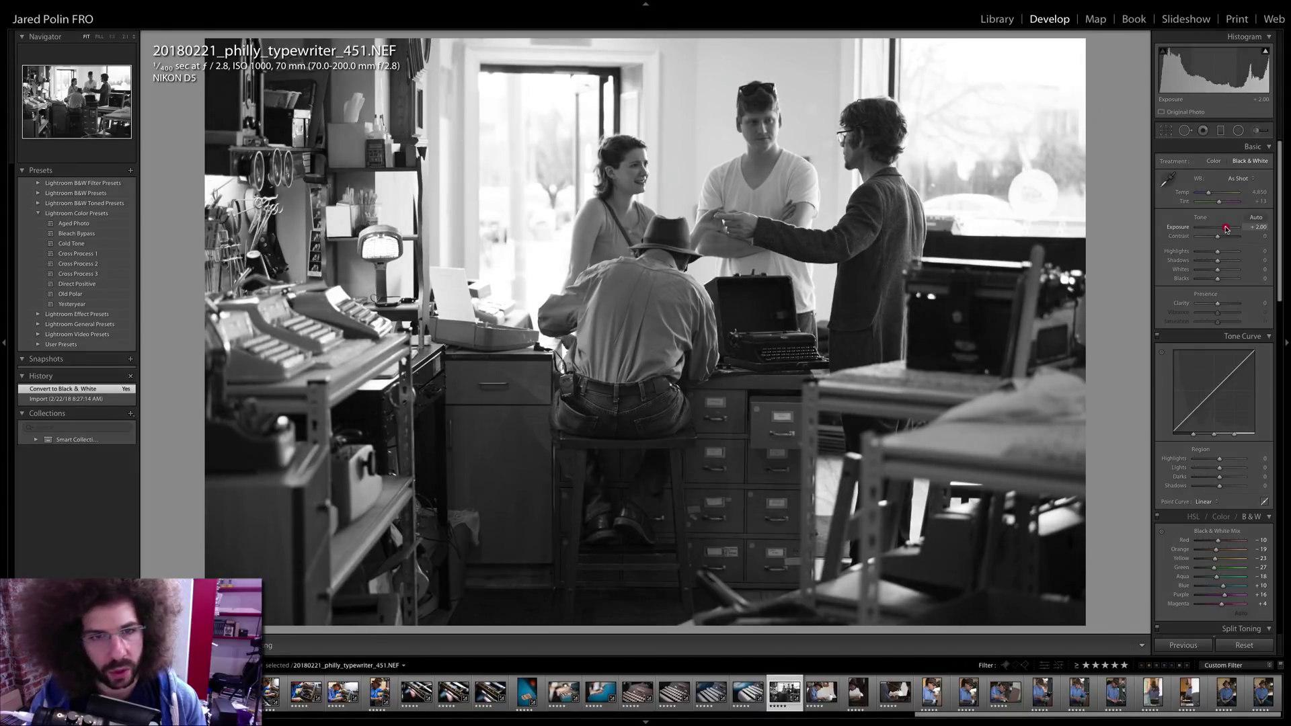
pyautogui.click(1223, 236)
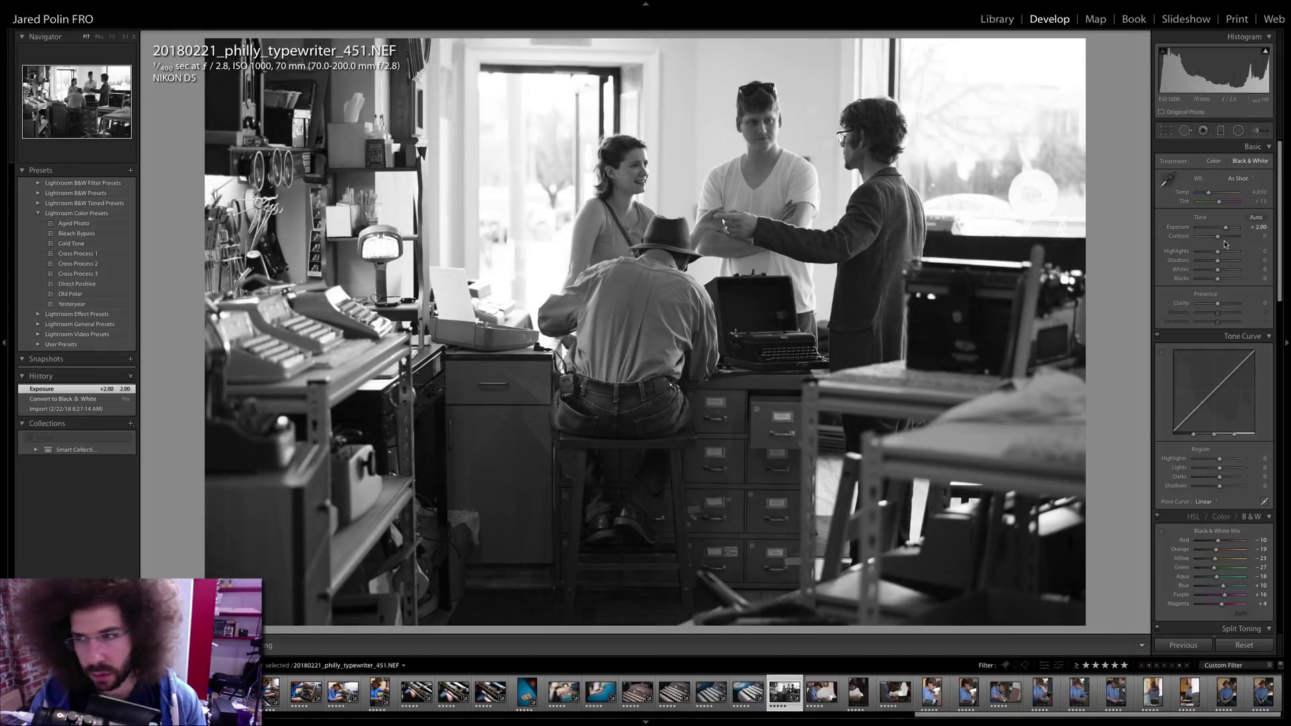
pyautogui.click(1221, 303)
pyautogui.moveTo(1216, 252); pyautogui.dragTo(1207, 254)
pyautogui.click(1203, 502)
pyautogui.click(1204, 508)
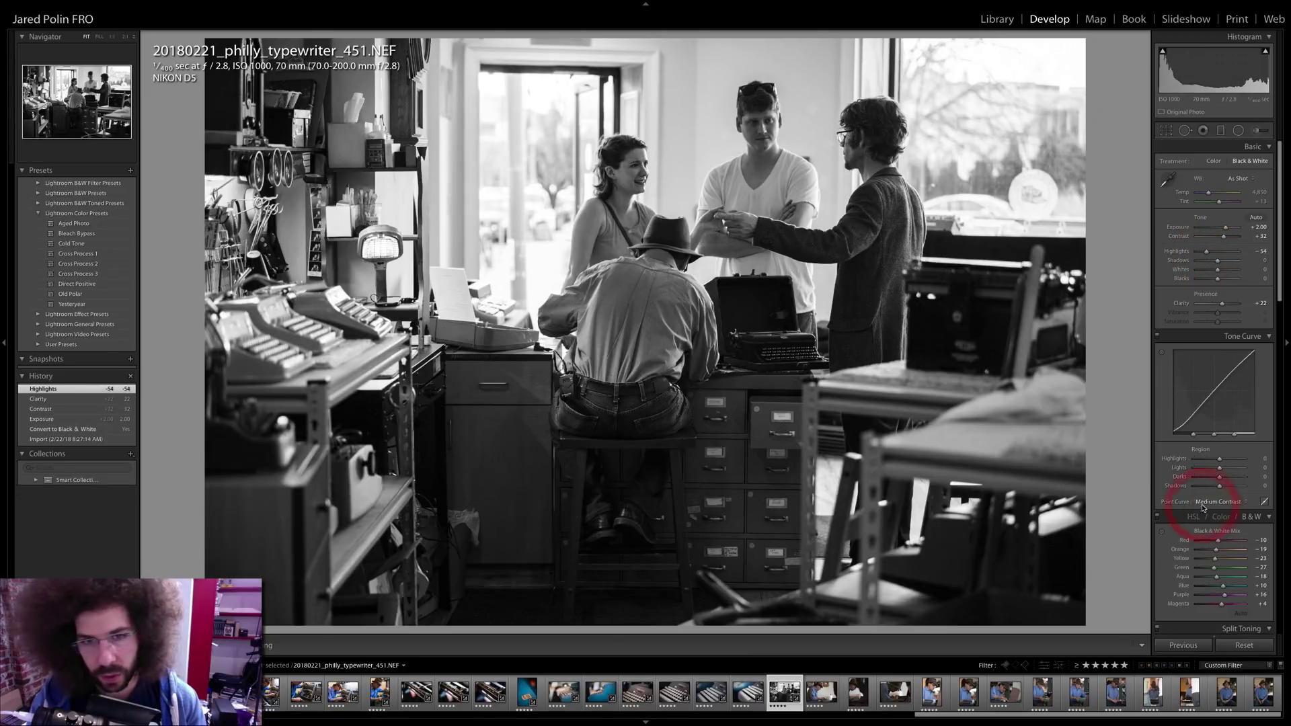
# - Refine photo 451's tone with Shadows +40, Highlights −80, Contrast +62 and Blacks +1
pyautogui.click(1227, 263)
pyautogui.moveTo(1227, 263); pyautogui.dragTo(1230, 236)
pyautogui.click(1201, 251)
pyautogui.click(1231, 236)
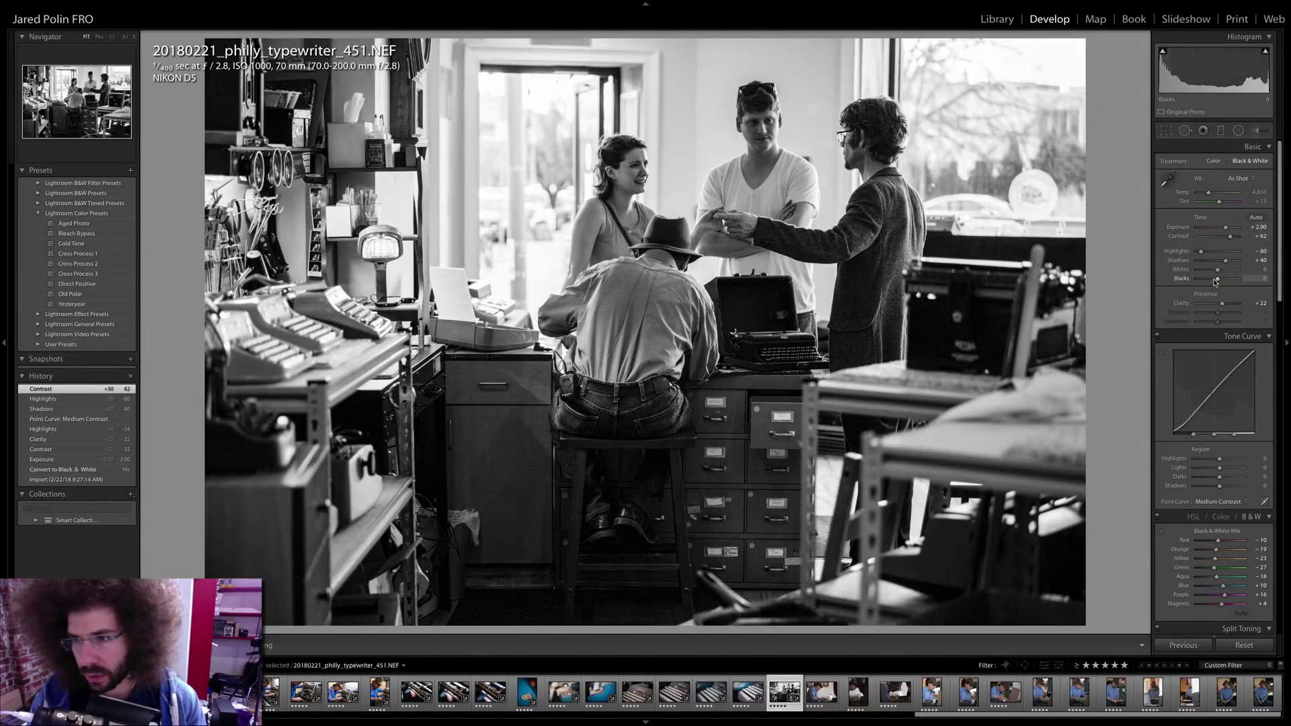
pyautogui.moveTo(1215, 282); pyautogui.dragTo(1216, 282)
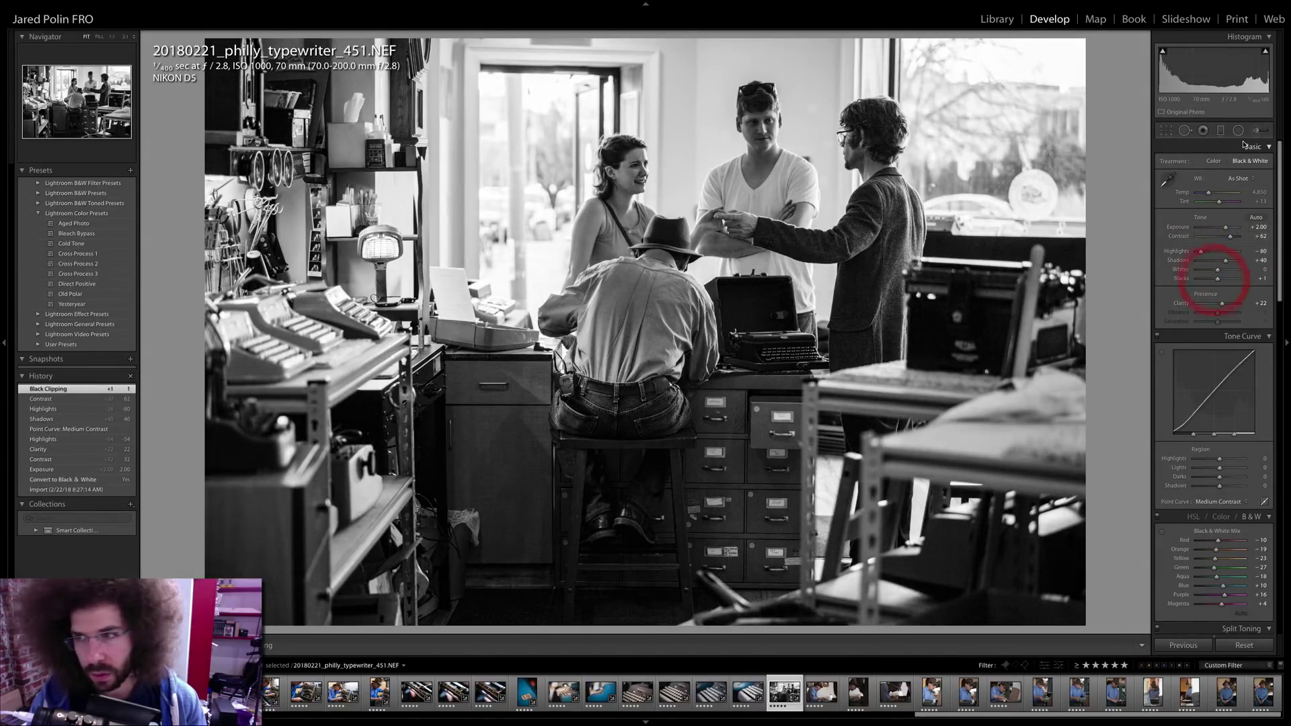
# - Return photo 451 to color and set temperature 4,077, Clarity +23, Whites +31 and Blacks +24
pyautogui.click(1213, 161)
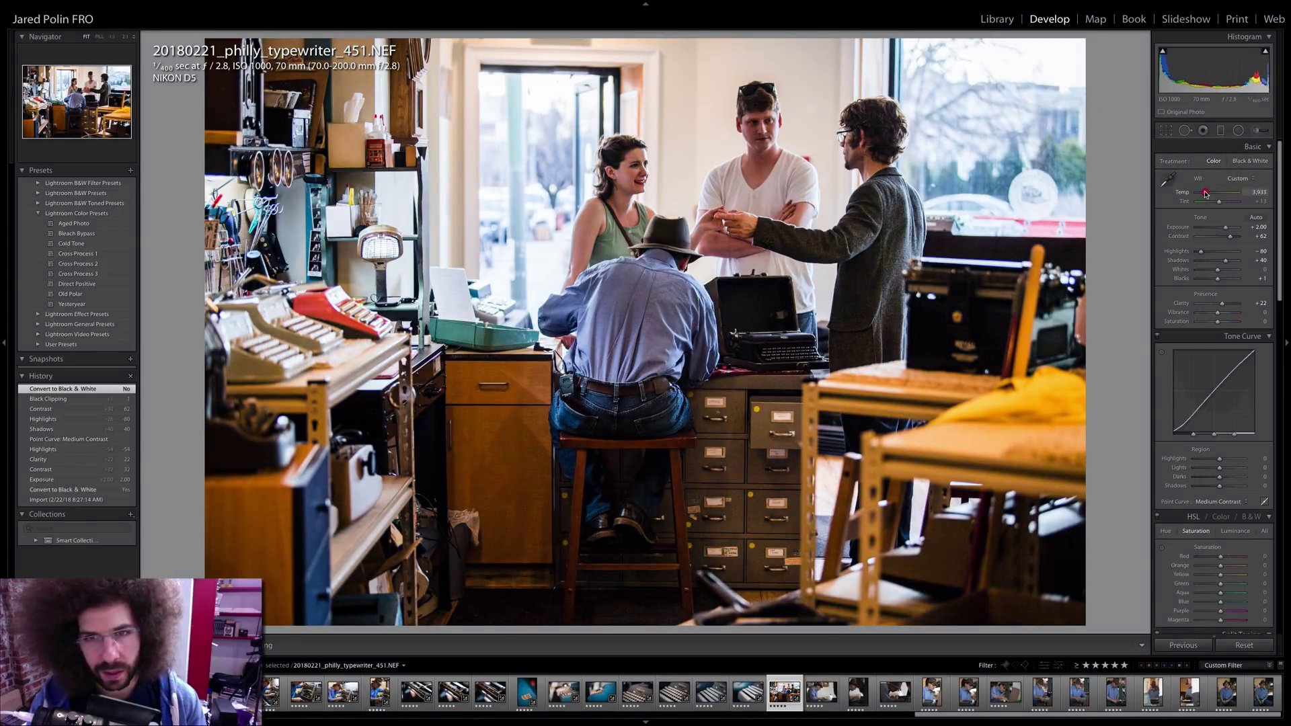
pyautogui.moveTo(1204, 194); pyautogui.dragTo(1204, 194)
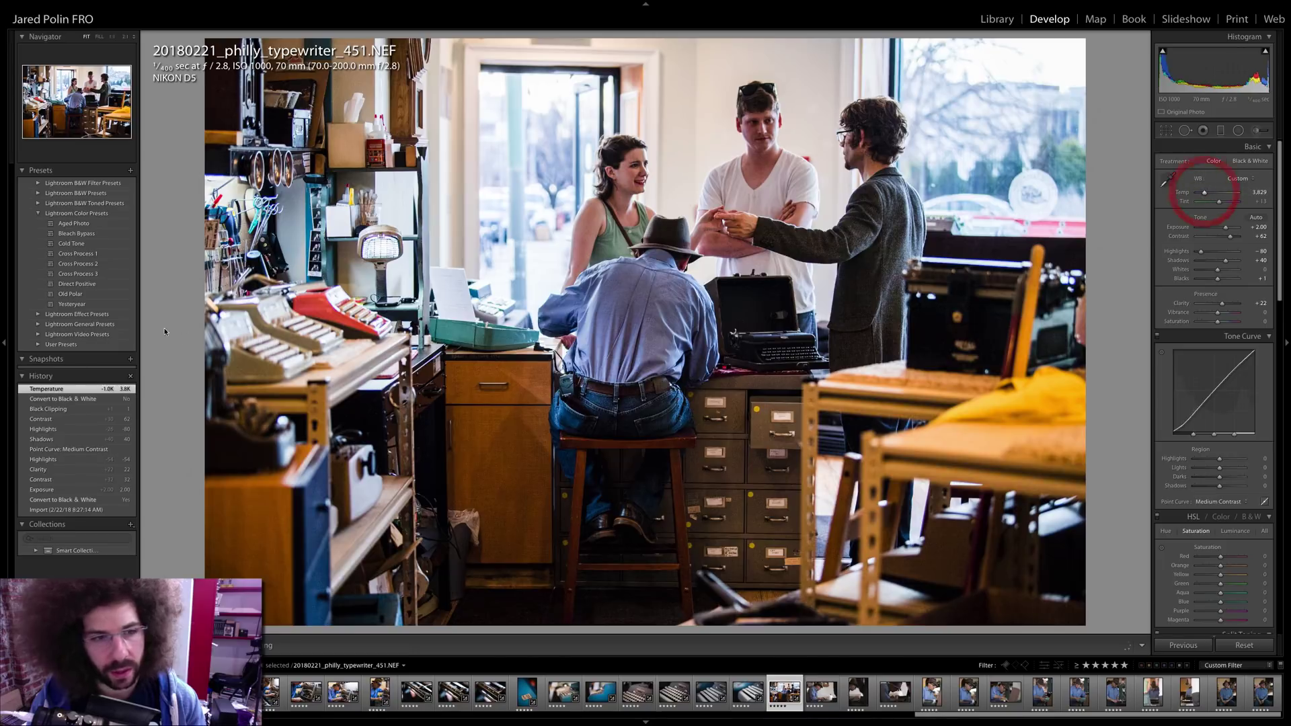
pyautogui.click(389, 274)
pyautogui.click(390, 274)
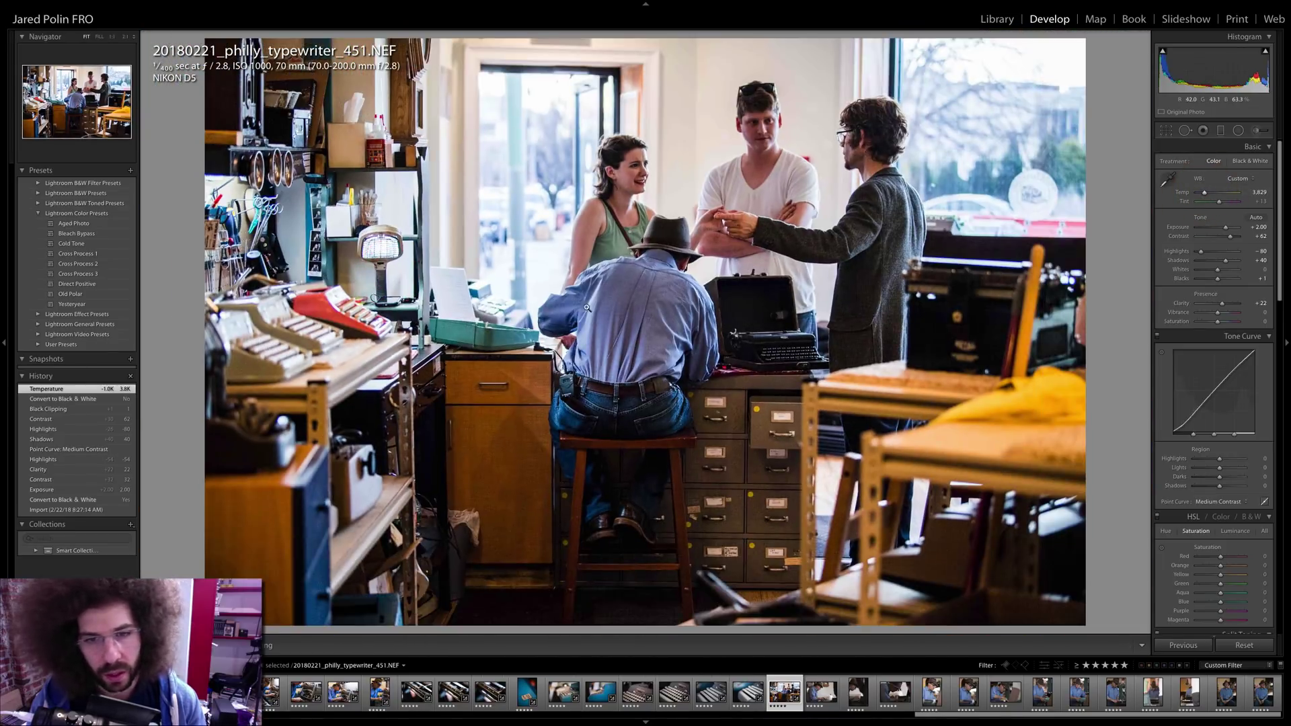
pyautogui.moveTo(1221, 305); pyautogui.dragTo(1222, 279)
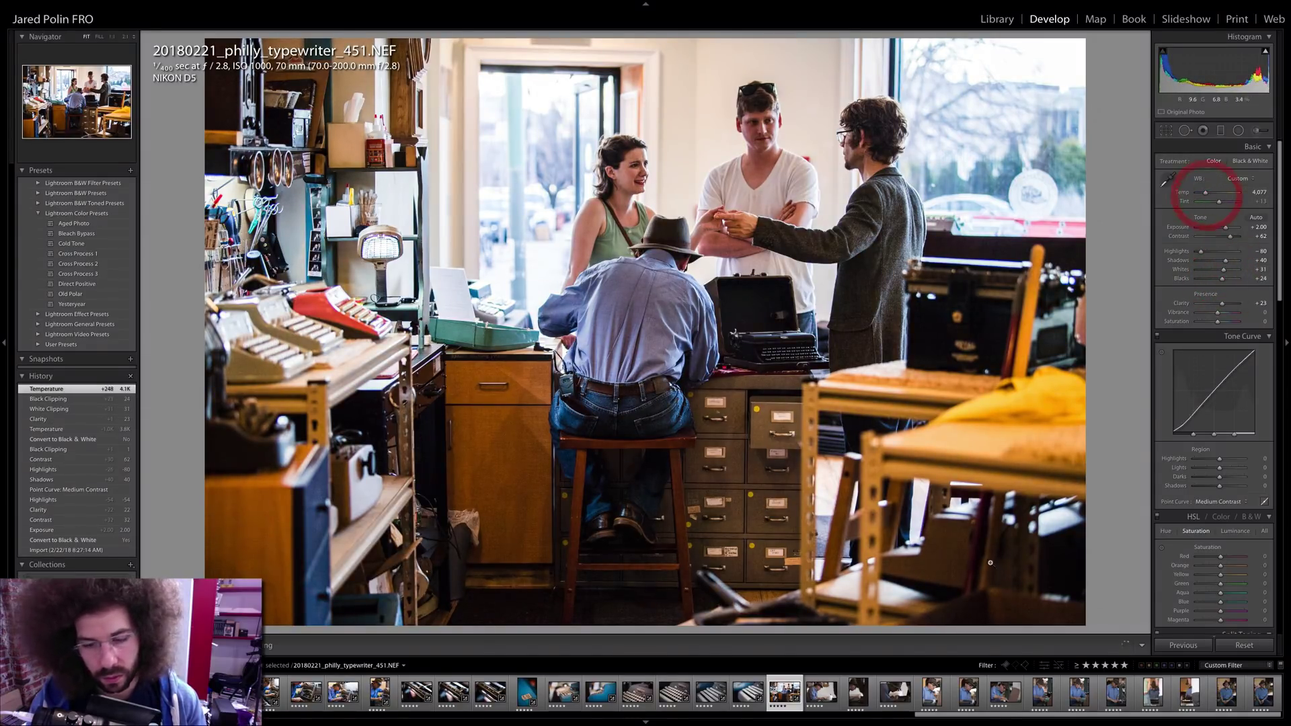
# - Open photo 458 and set Contrast to +30, Clarity to +28 and the point curve to Medium Contrast
pyautogui.click(821, 691)
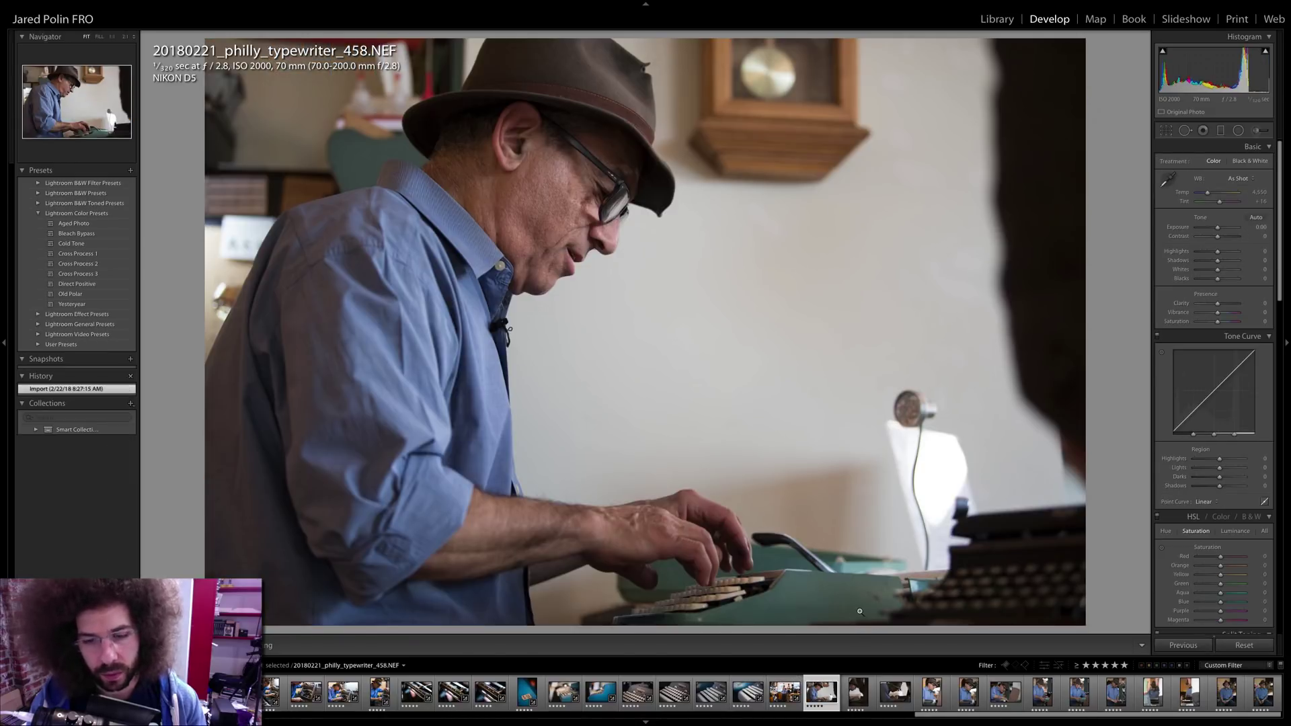
pyautogui.click(1224, 237)
pyautogui.click(1223, 304)
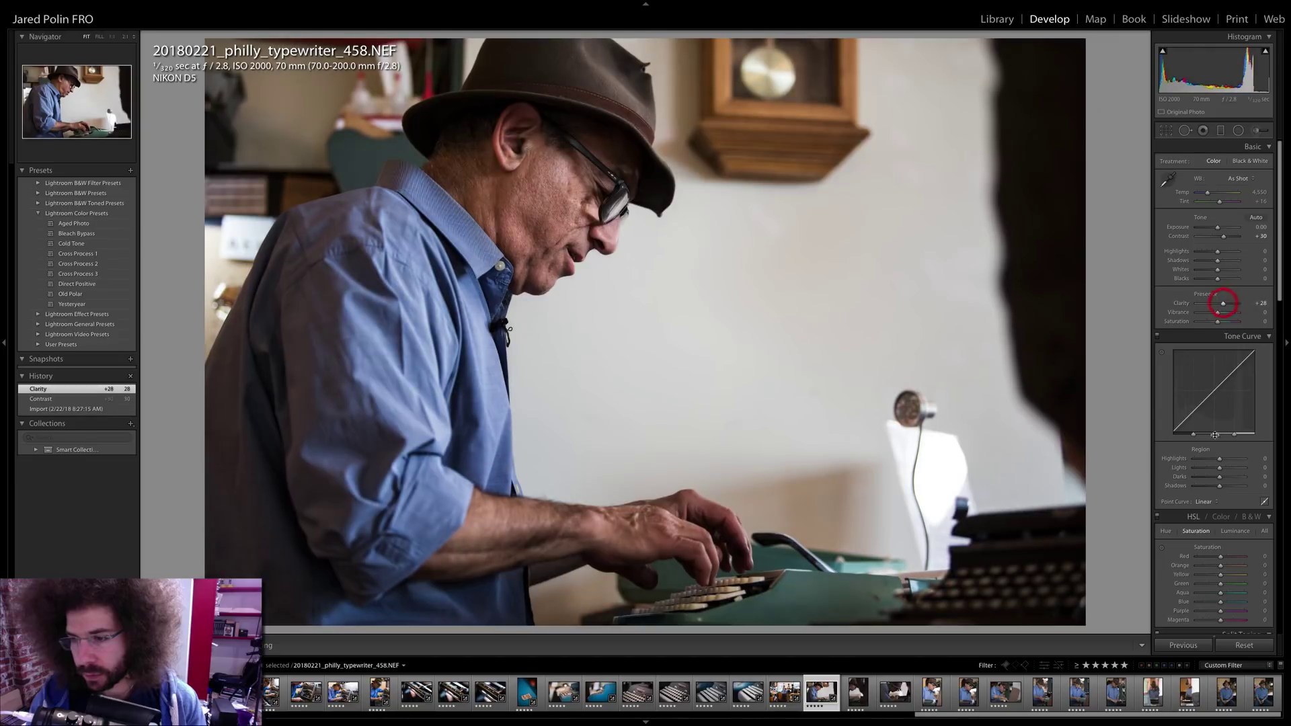
pyautogui.click(1209, 501)
pyautogui.click(1211, 507)
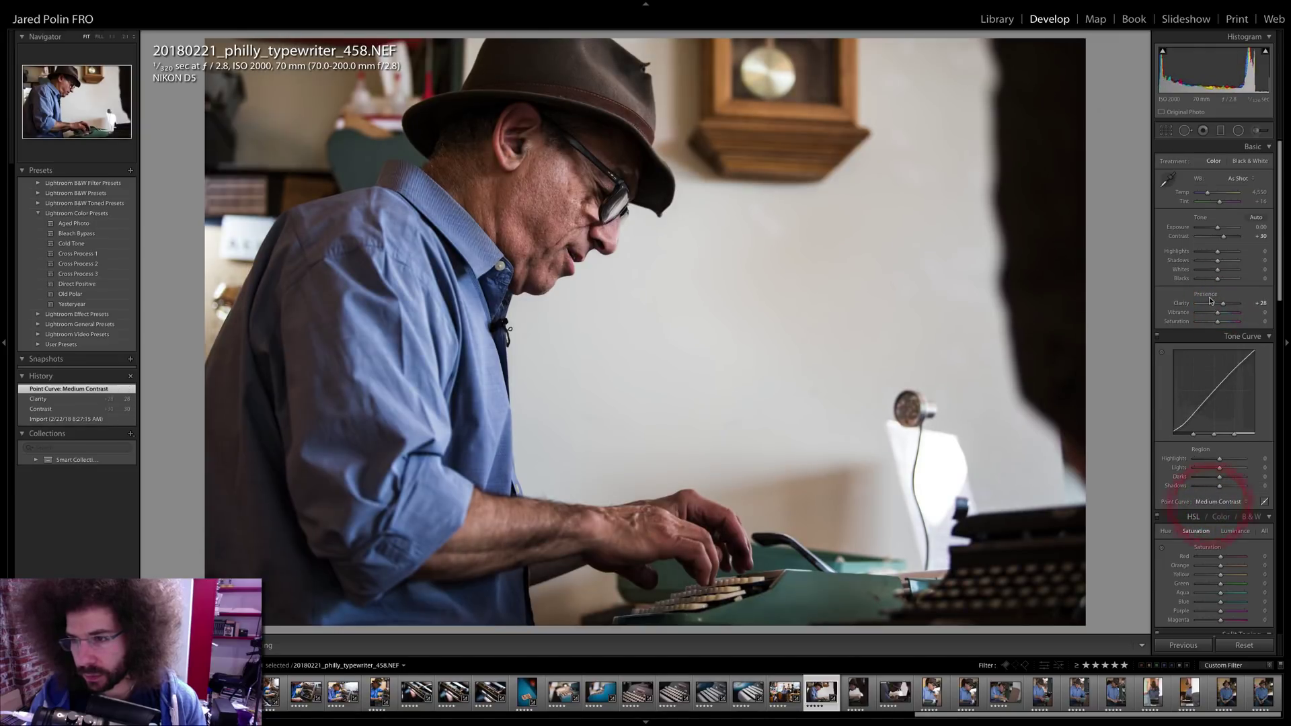
# - Set photo 458's Shadows to +32, Highlights to −23, Blacks to +28, Contrast to +58 and Whites to +1
pyautogui.click(1225, 261)
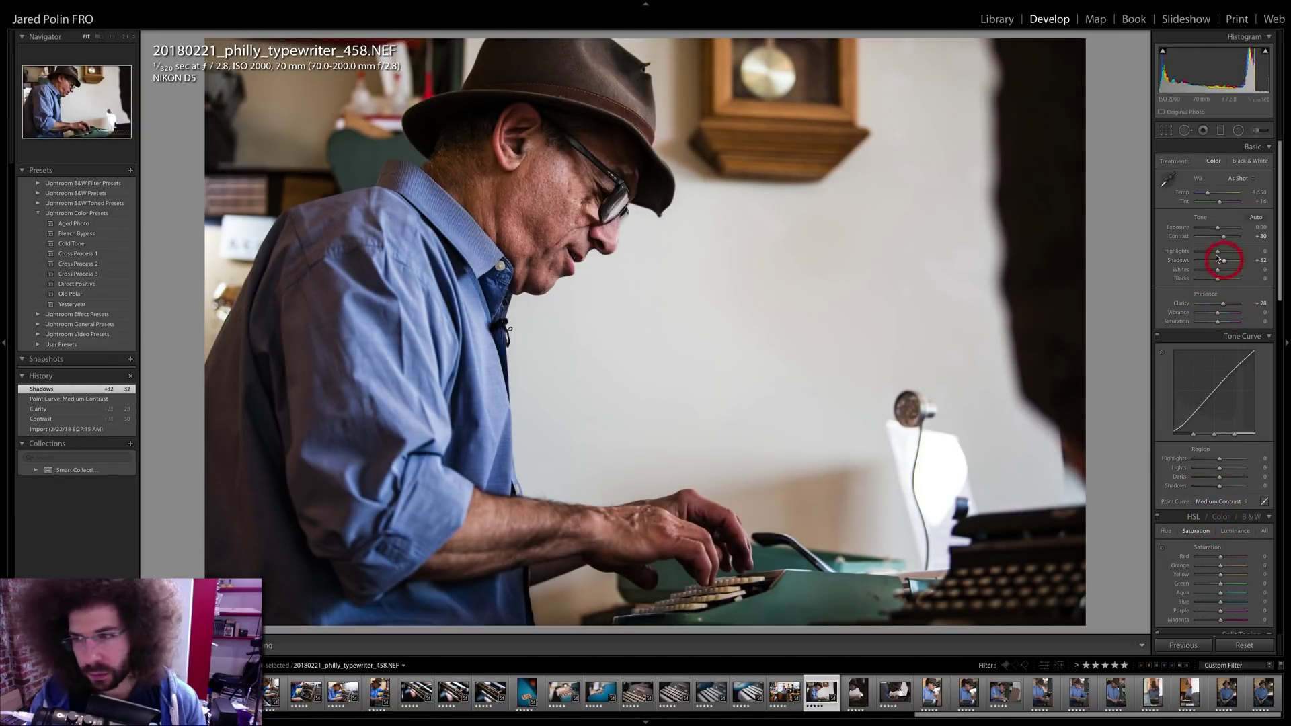
pyautogui.click(1224, 237)
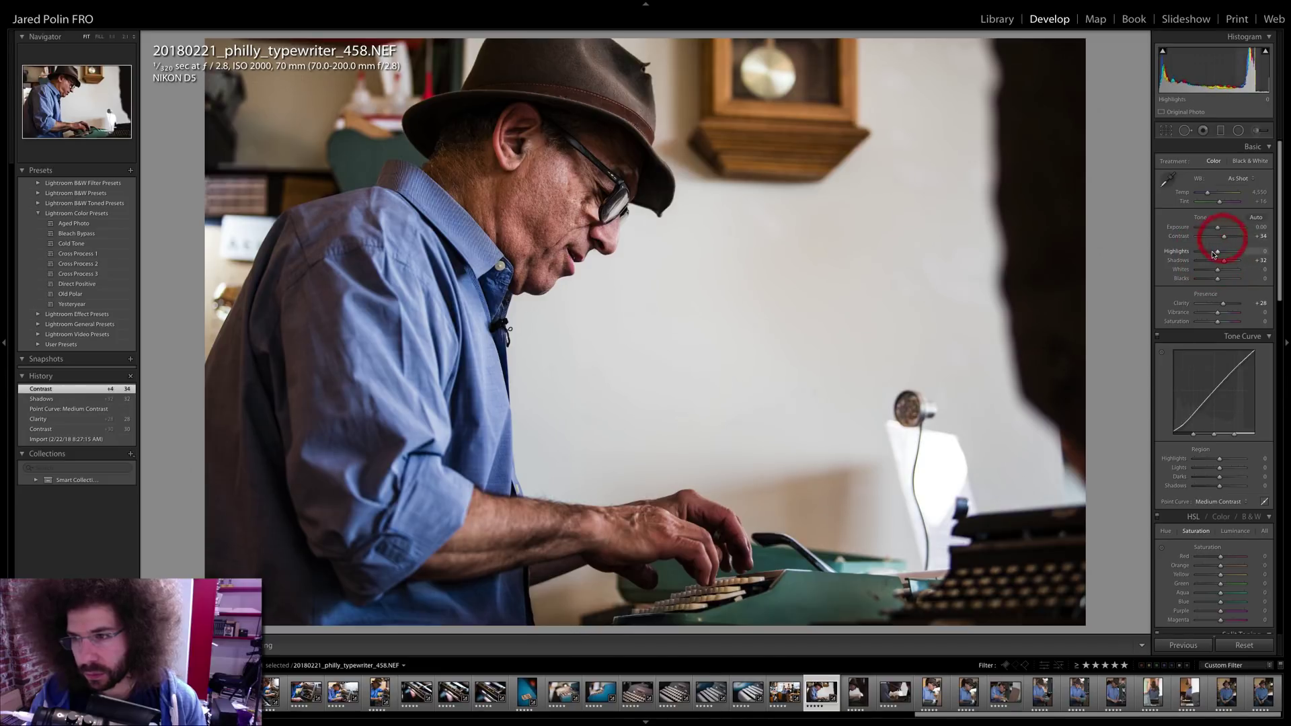
pyautogui.click(1212, 252)
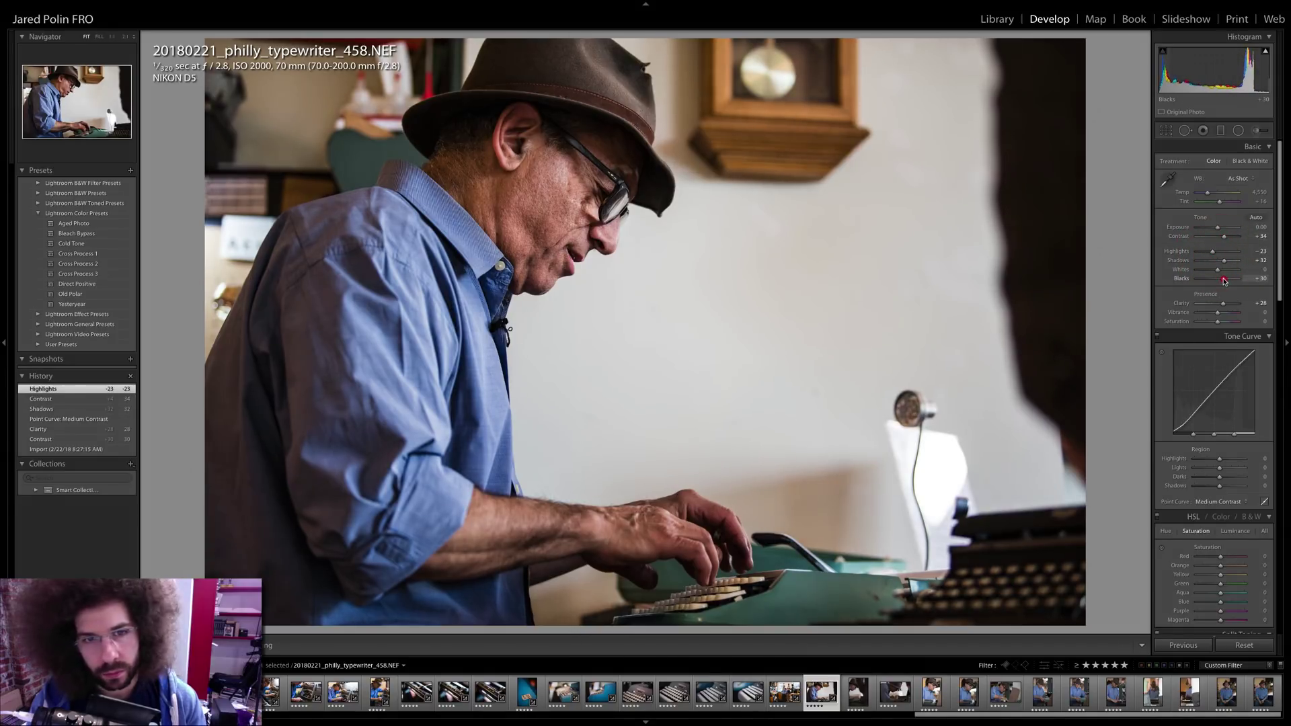
pyautogui.keyDown('shift'); pyautogui.click(1223, 279); pyautogui.keyUp('shift')
pyautogui.keyDown('shift'); pyautogui.click(1222, 279); pyautogui.keyUp('shift')
pyautogui.moveTo(1225, 237); pyautogui.dragTo(1229, 236)
pyautogui.keyDown('shift'); pyautogui.doubleClick(1220, 271); pyautogui.keyUp('shift')
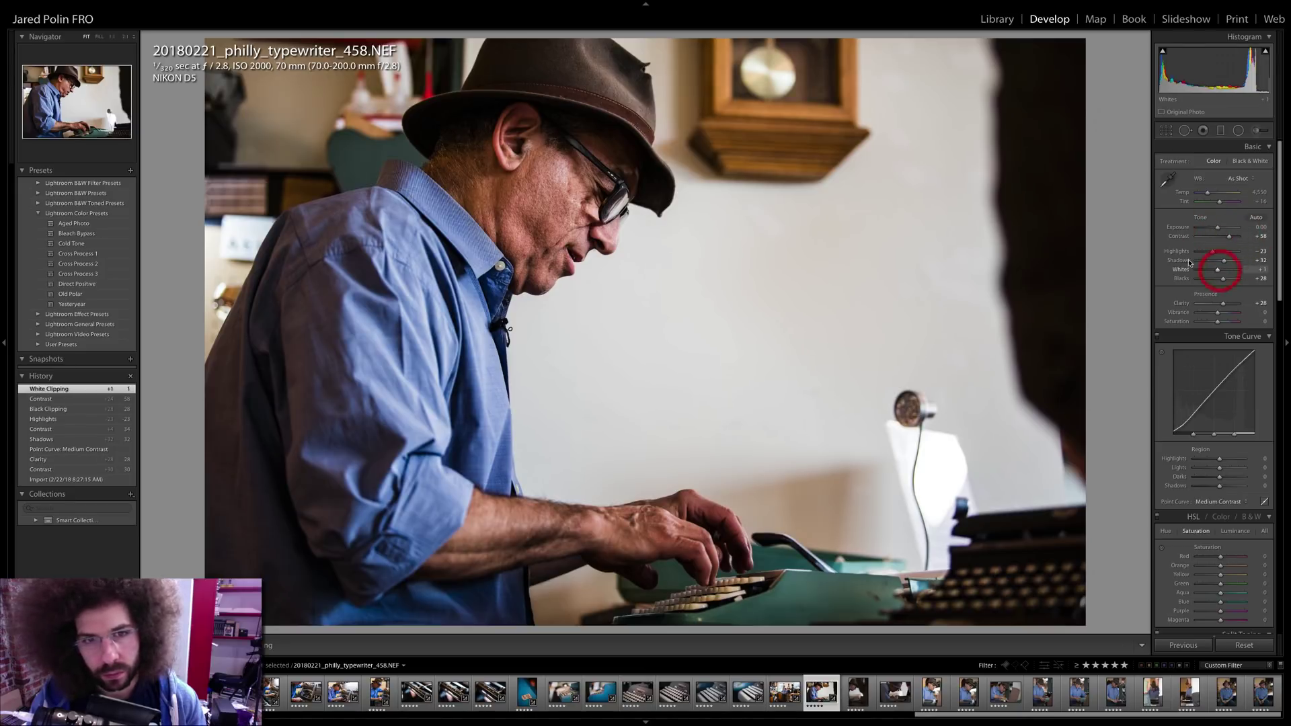
# - Try the black-and-white treatment on photo 458 and switch it back to color
pyautogui.click(608, 190)
pyautogui.click(617, 185)
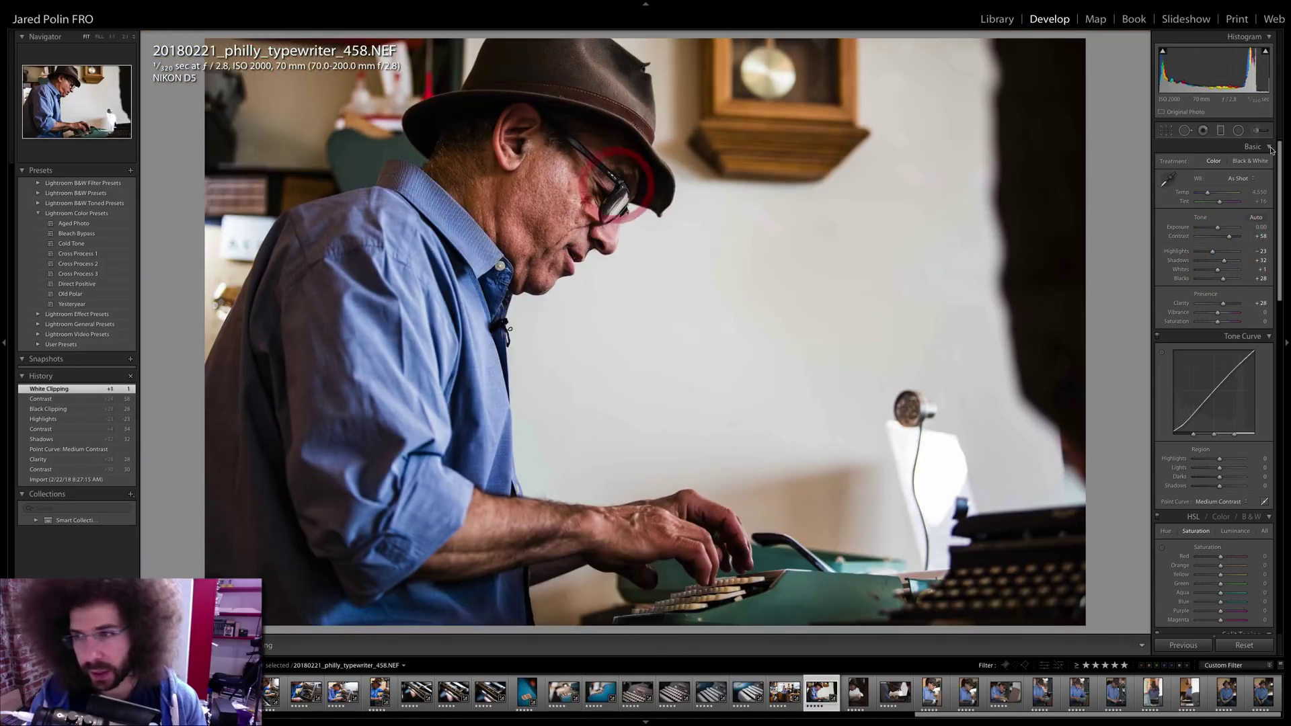
pyautogui.click(1247, 161)
pyautogui.click(1213, 161)
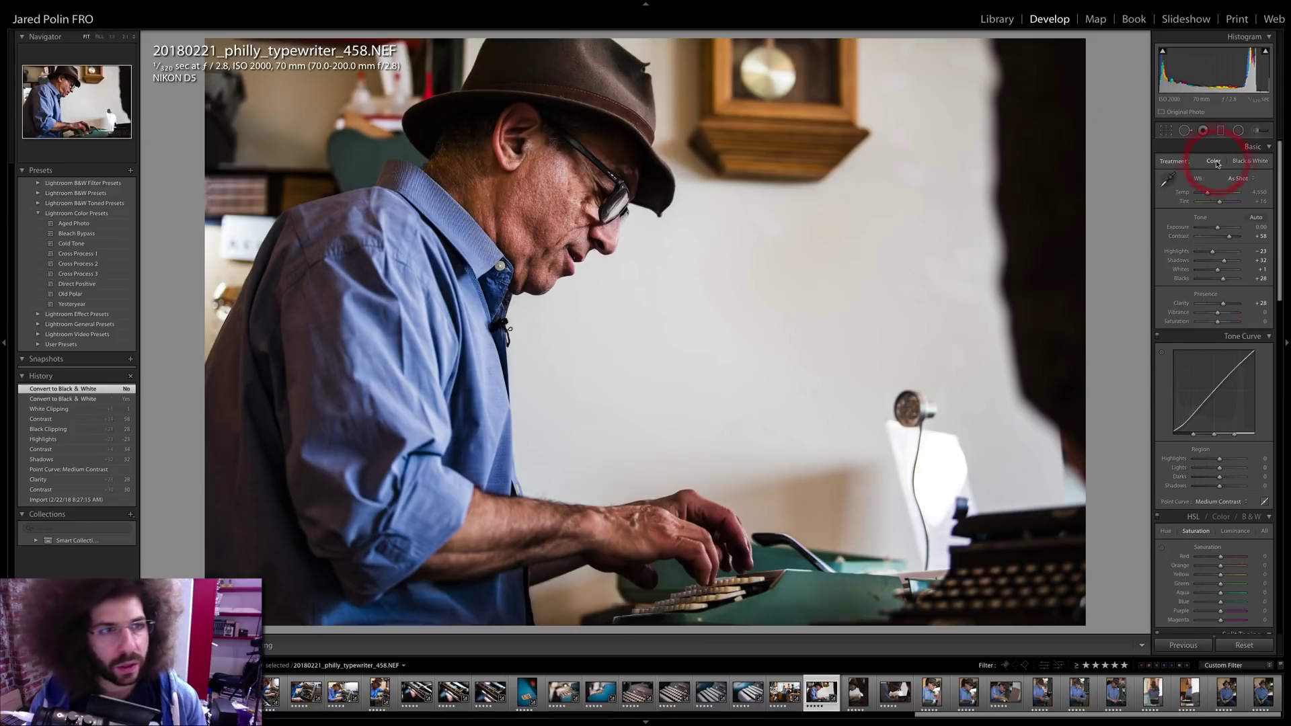
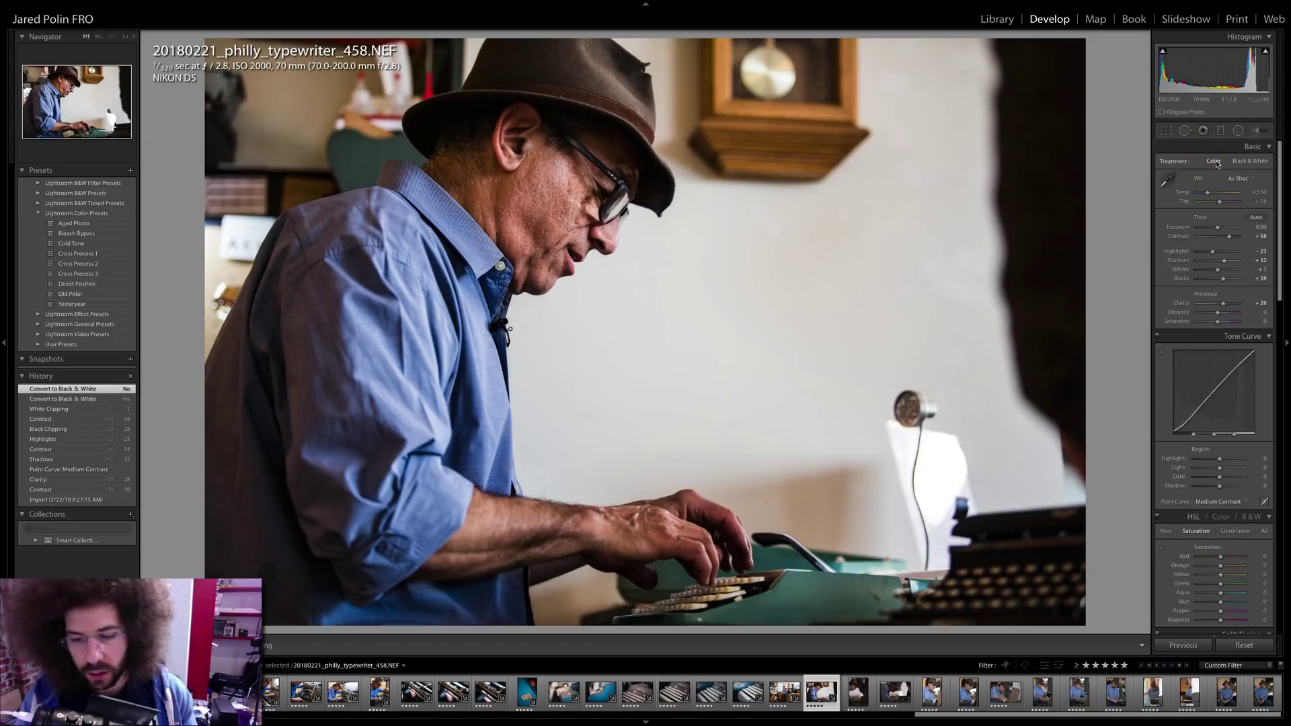
# - Sync photo 458's develop settings to the vertical frame, photo 467
pyautogui.press('Right')
pyautogui.press('Left')
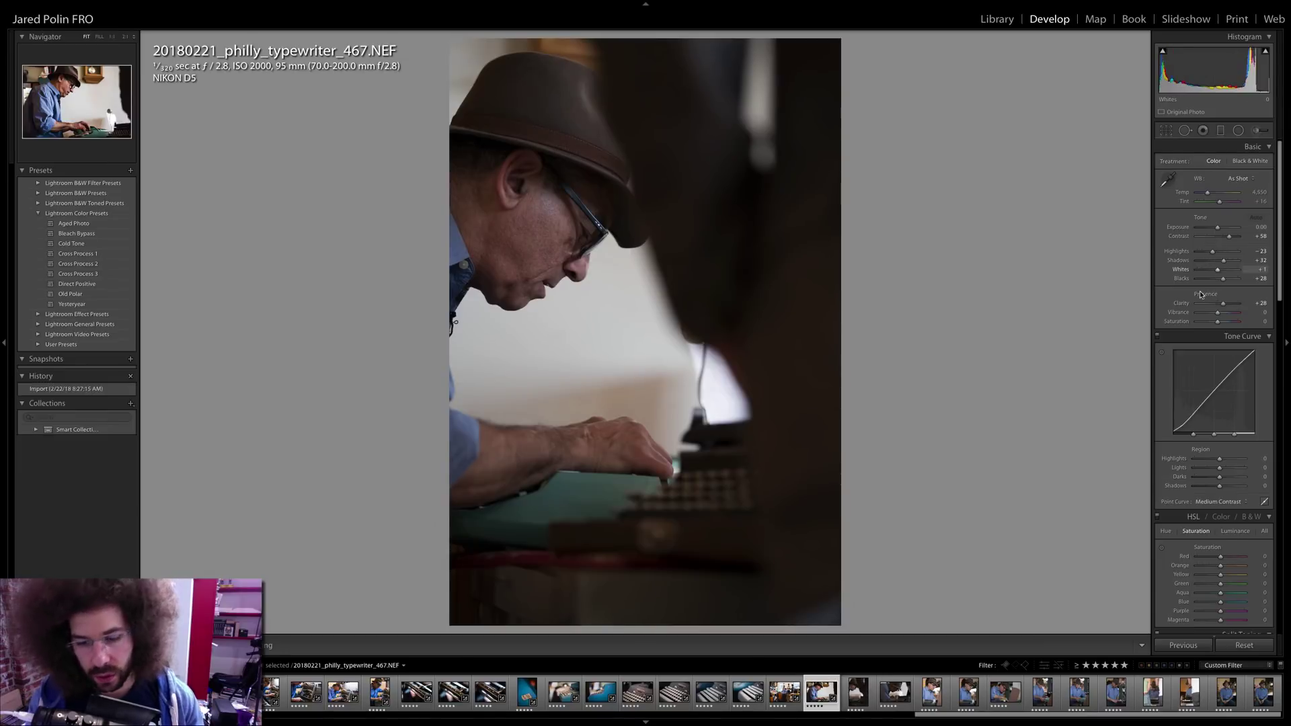
pyautogui.keyDown('shift'); pyautogui.click(858, 691); pyautogui.keyUp('shift')
pyautogui.press('super+shift+s')
pyautogui.press('Return')
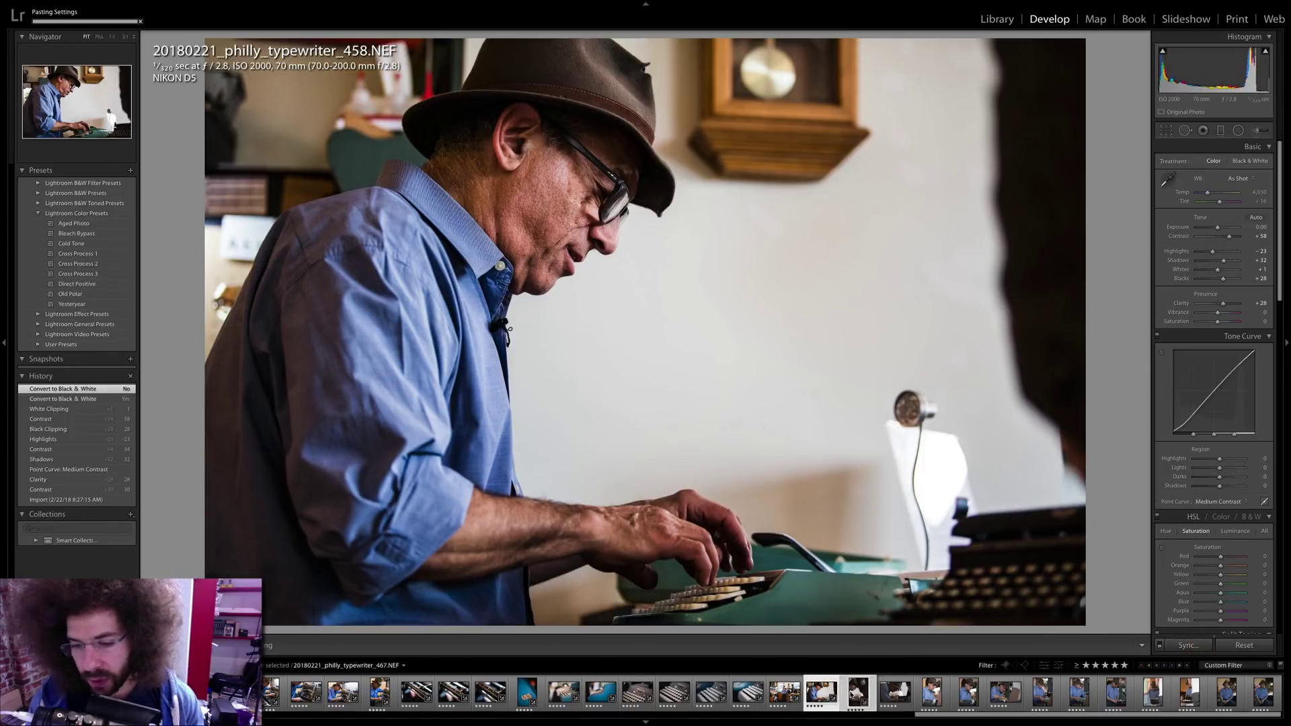
# - Open photo 467, set its Exposure to +0.85 and compare it with photo 473
pyautogui.click(870, 694)
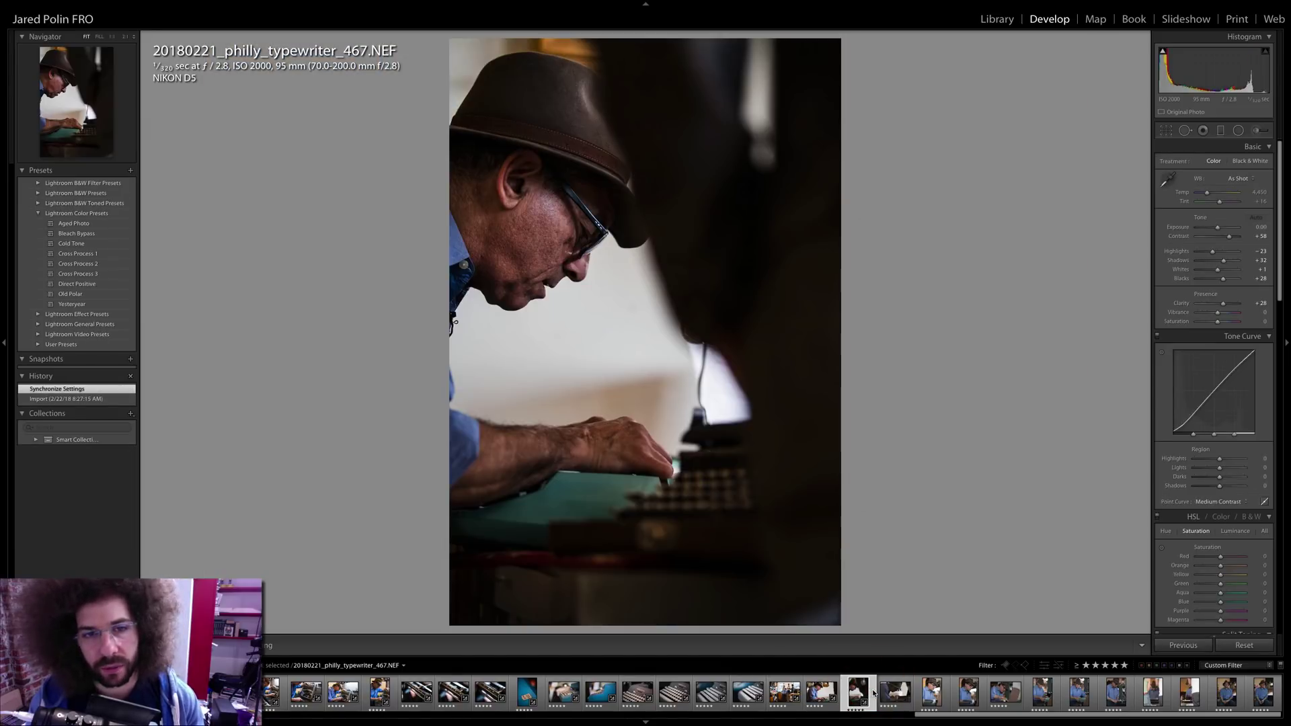
pyautogui.moveTo(1217, 228); pyautogui.dragTo(1220, 229)
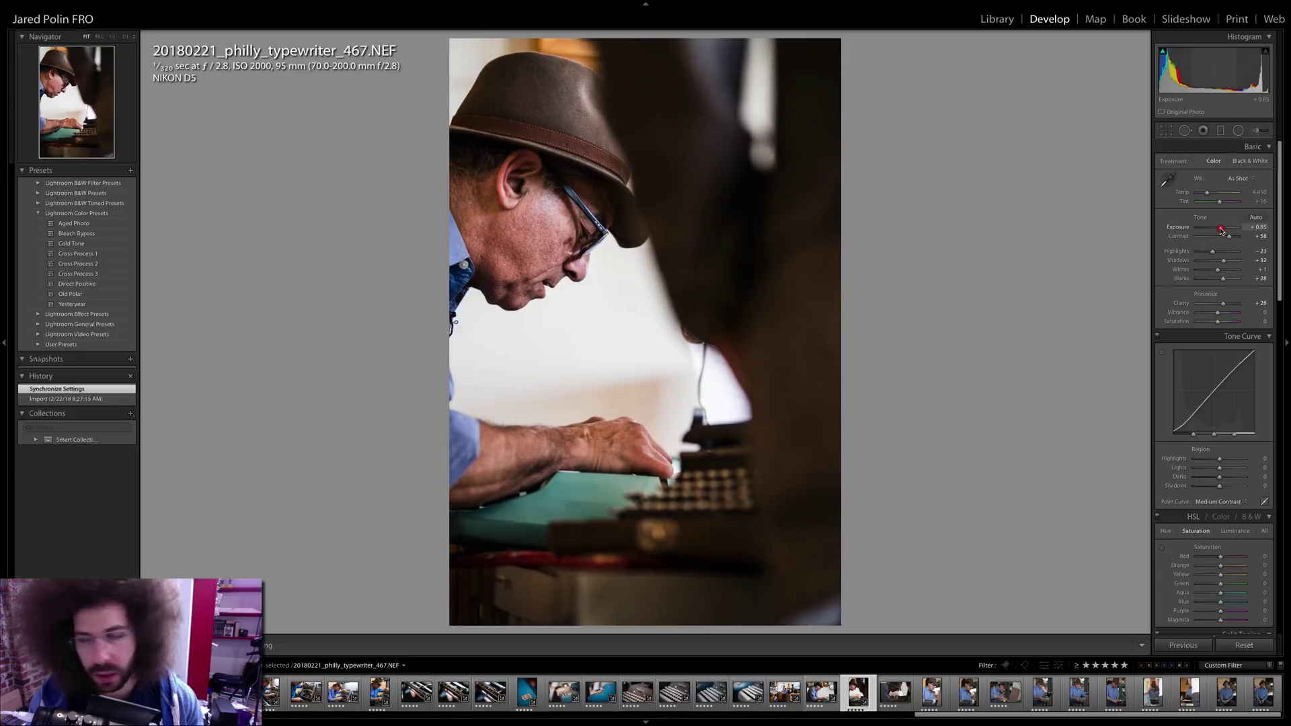
pyautogui.moveTo(1220, 230); pyautogui.dragTo(1222, 230)
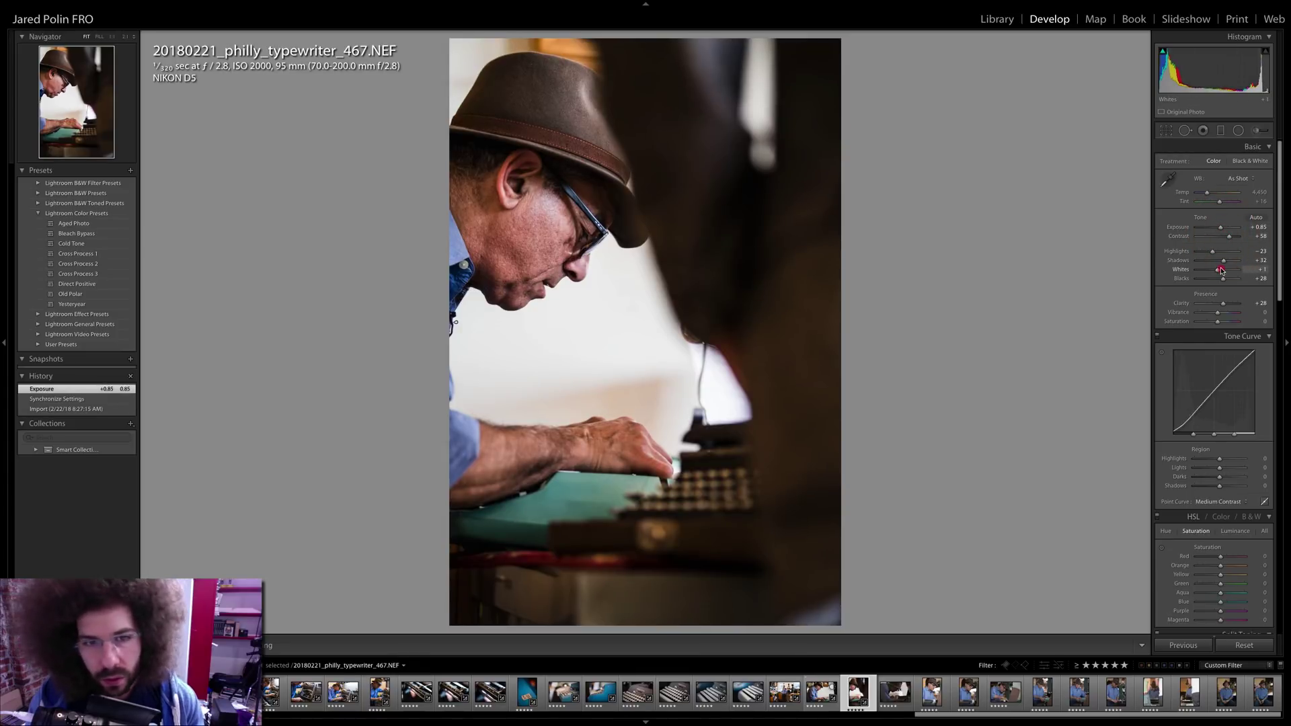
pyautogui.press('Right')
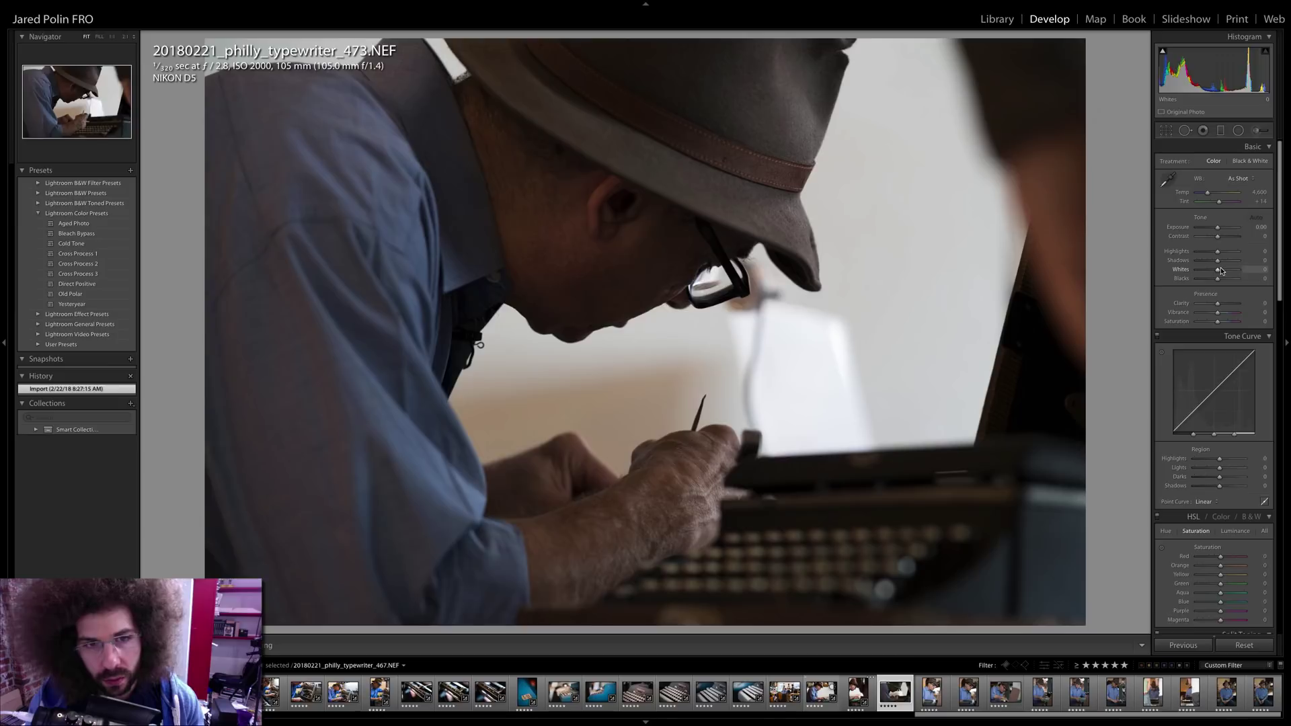
pyautogui.hotkey('shift', 'Left')
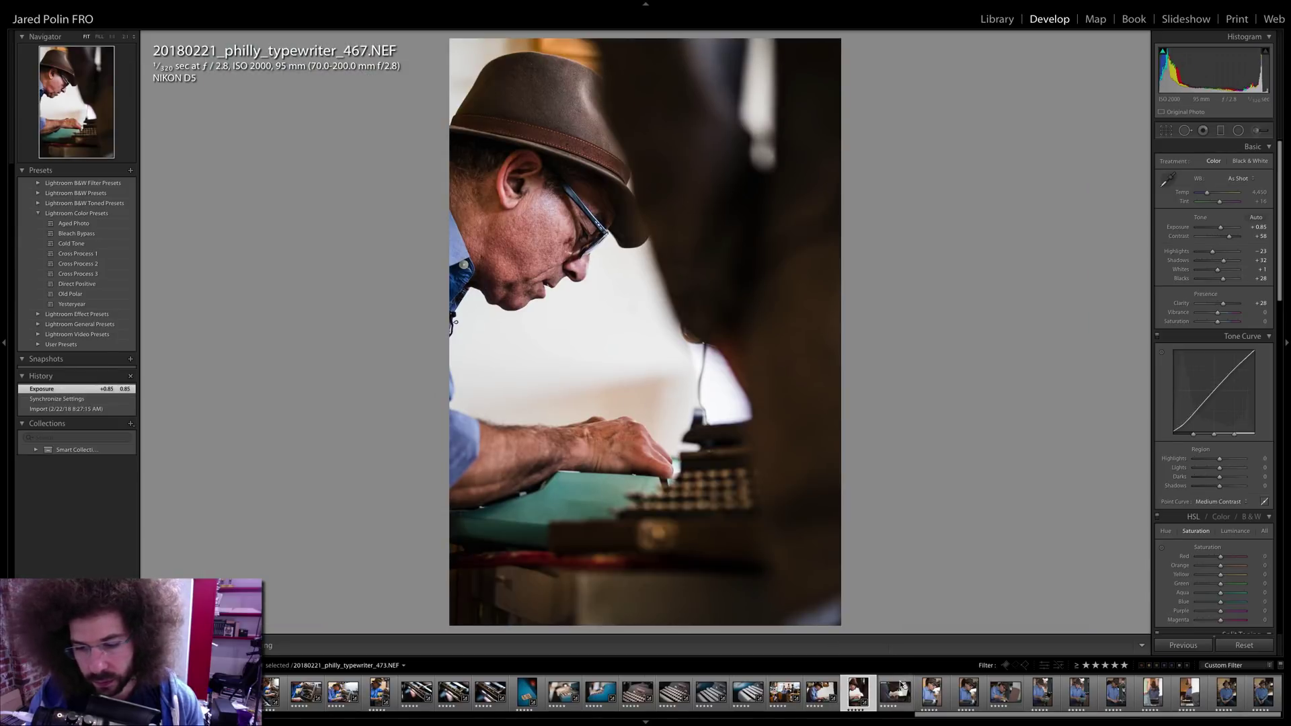
# - Sync photo 467's develop settings to photo 473 and open photo 473
pyautogui.click(1188, 645)
pyautogui.press('Return')
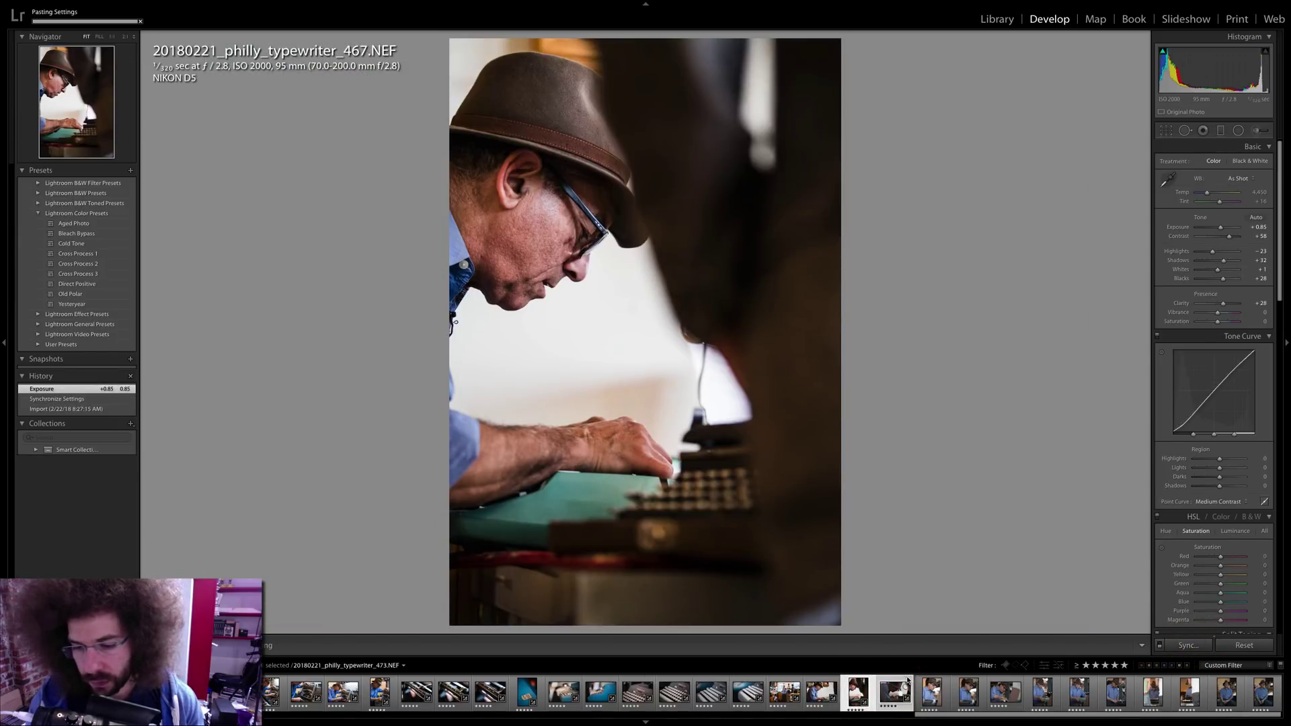
pyautogui.click(894, 679)
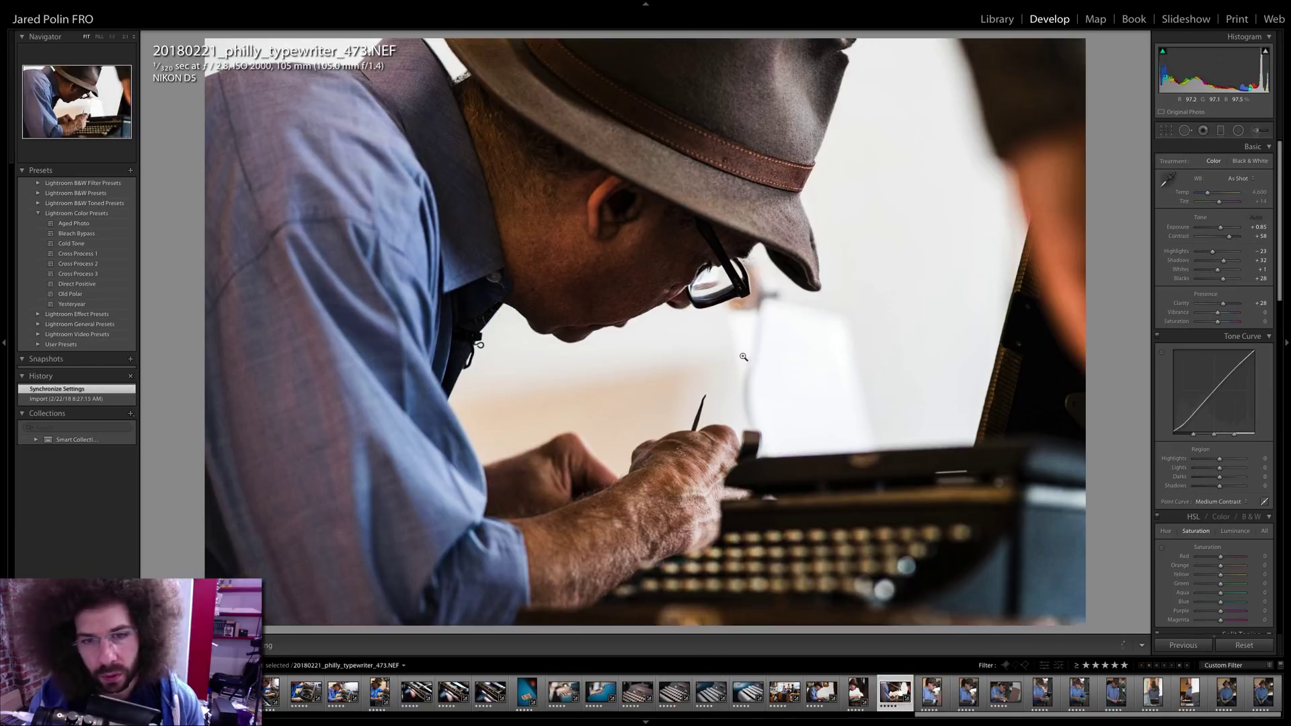
# - Convert photo 473 to black and white and set its Contrast to +65, Whites to +29 and Highlights to −43
pyautogui.click(1241, 162)
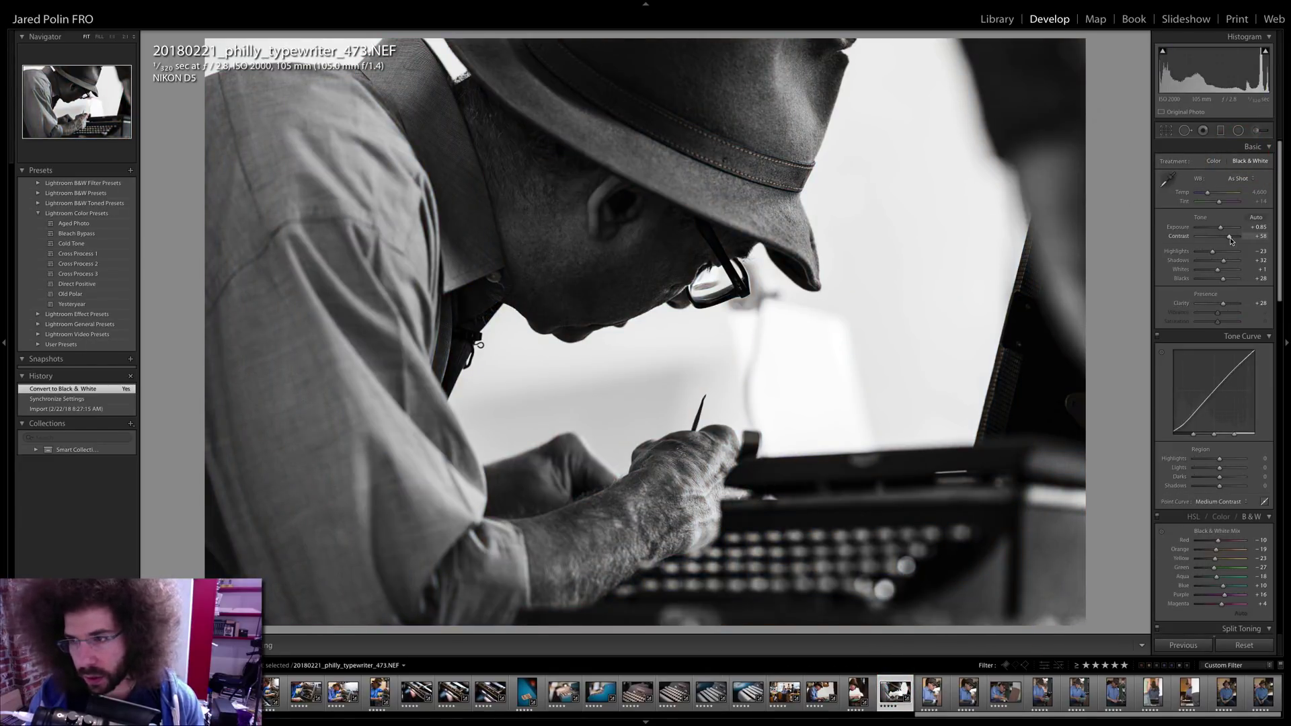
pyautogui.moveTo(1230, 241)
pyautogui.mouseDown()
pyautogui.moveTo(1222, 269)
pyautogui.moveTo(1208, 255)
pyautogui.mouseUp()
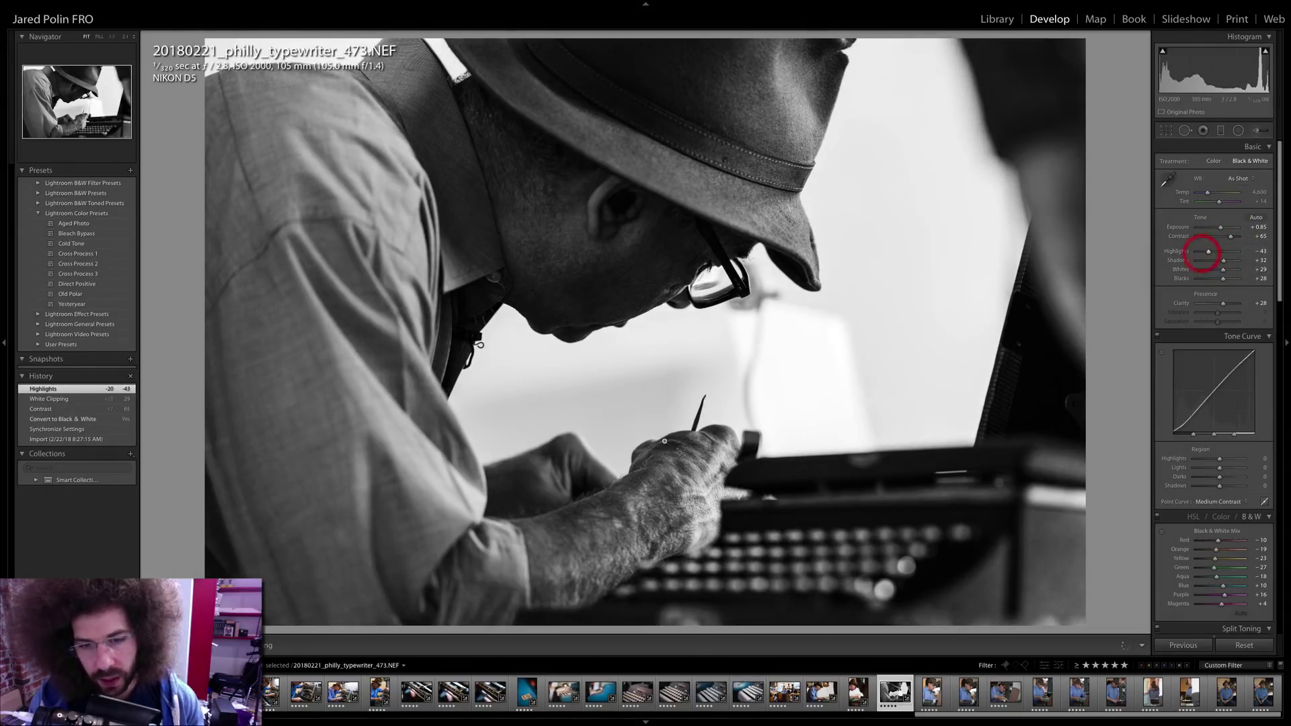
pyautogui.click(694, 405)
pyautogui.click(768, 309)
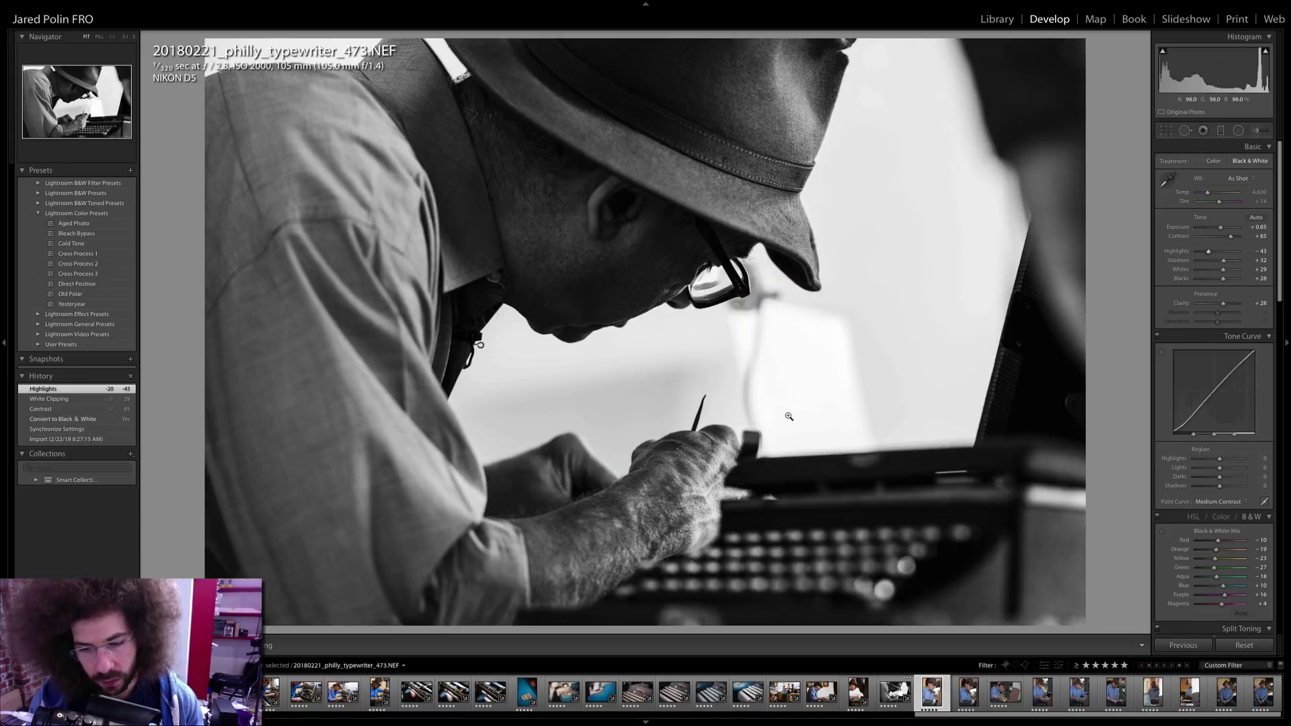
# - Compare photos 483 and 488, remove photo 483's star rating and return to photo 488
pyautogui.press('Right')
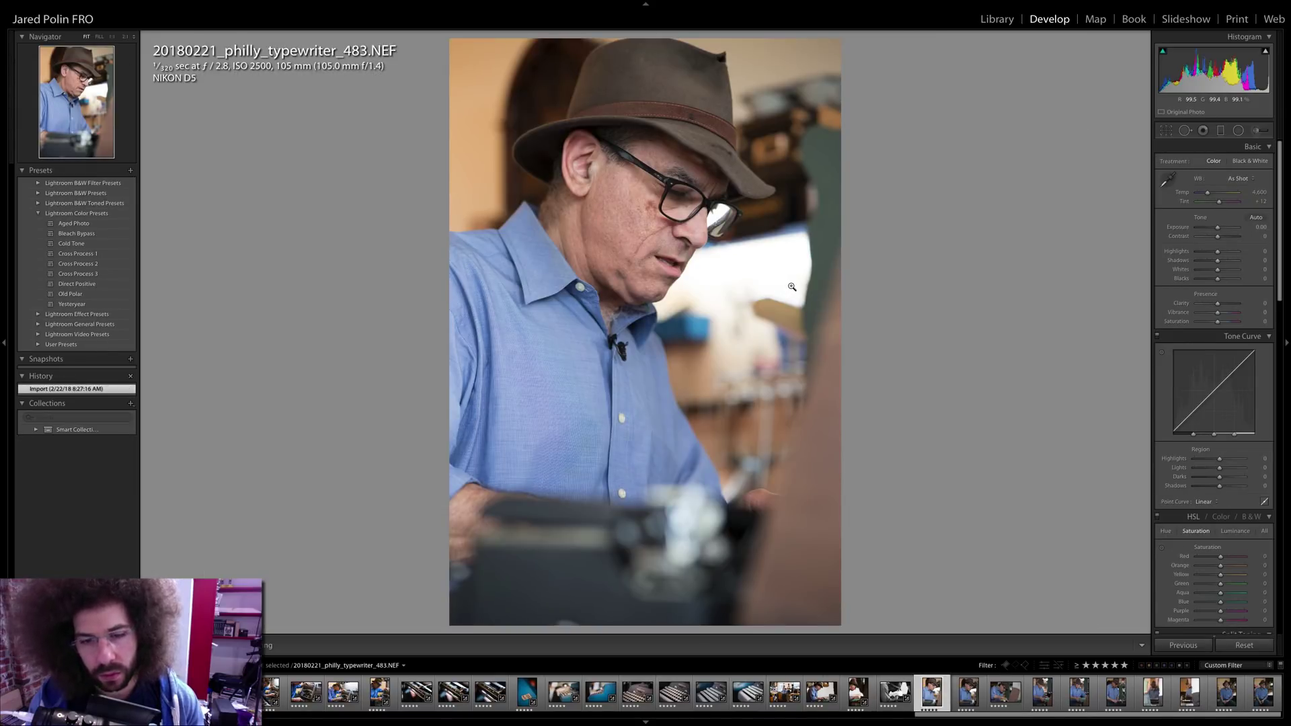
pyautogui.press('Right')
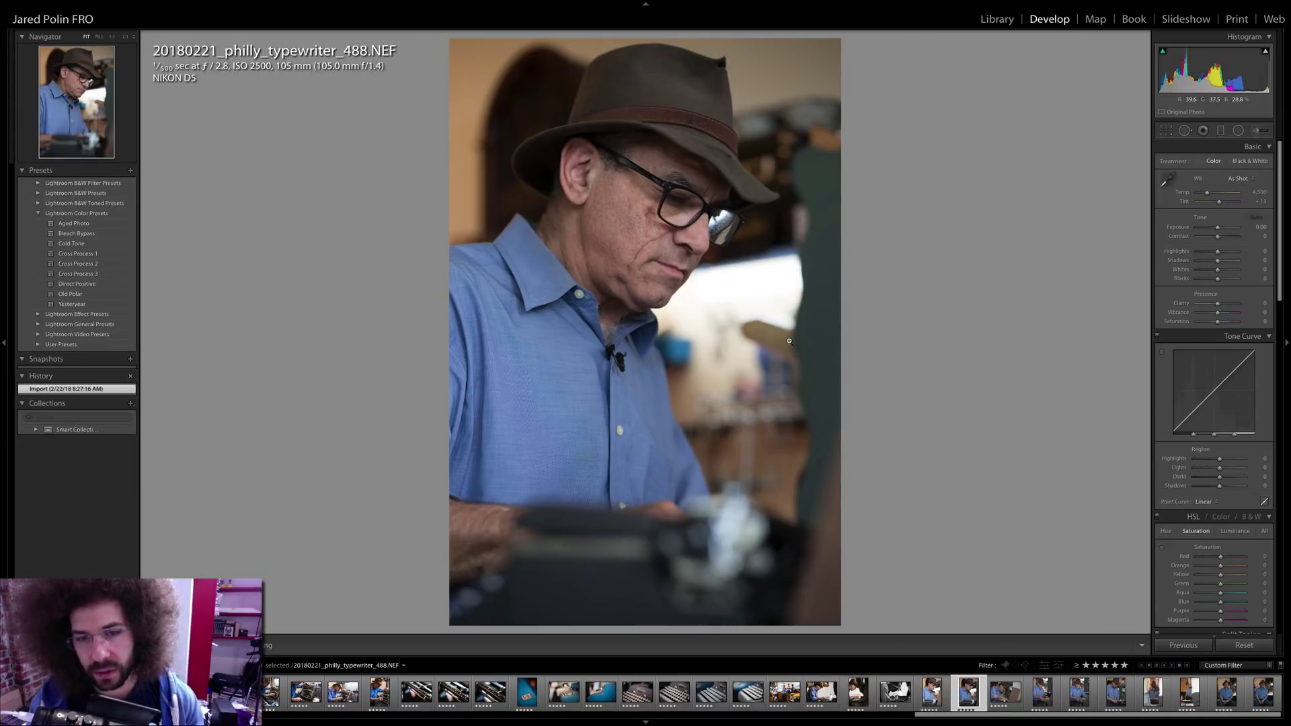
pyautogui.press('Left')
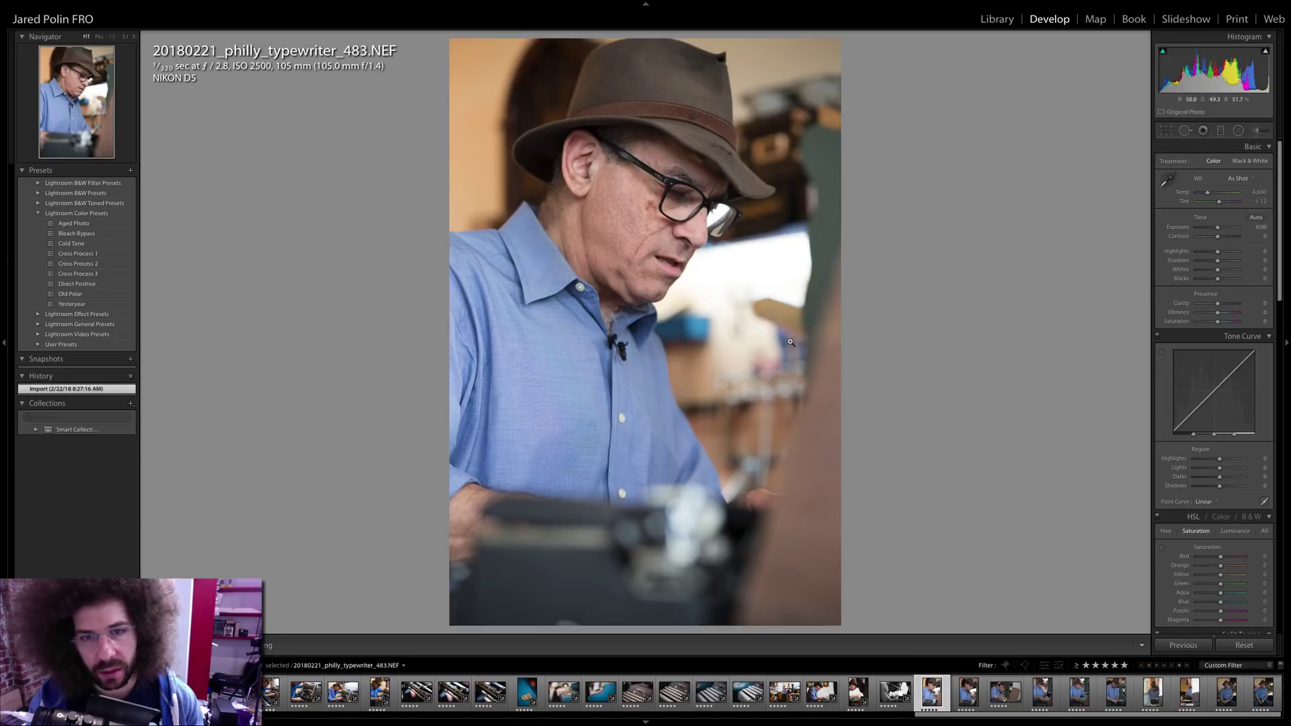
pyautogui.press('0')
pyautogui.press('Right')
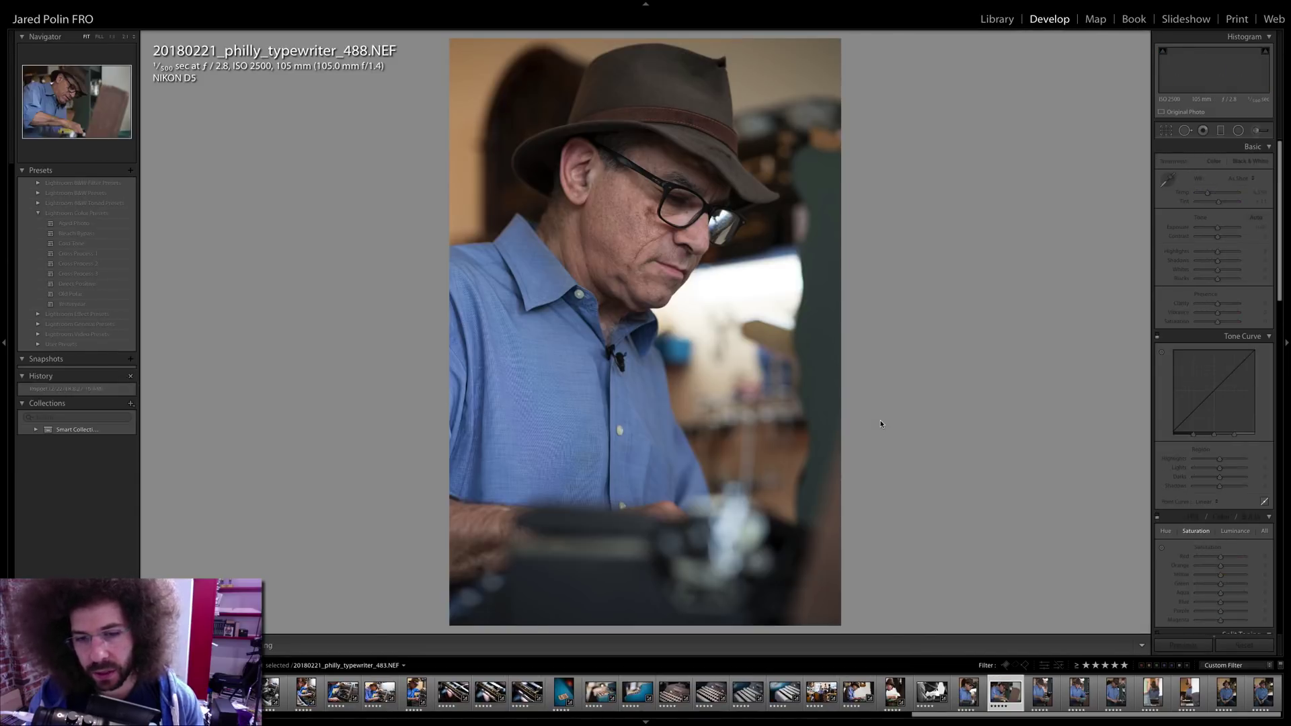
pyautogui.press('Left')
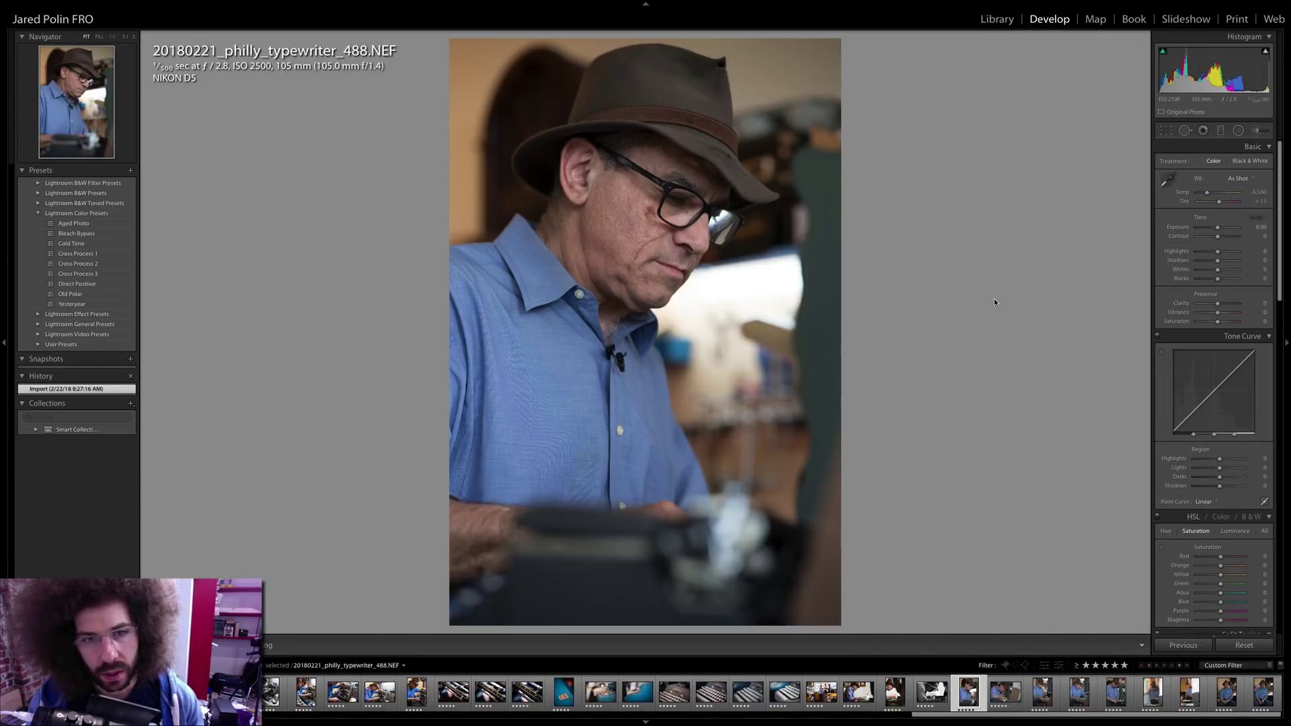
# - Set photo 488's Exposure to +0.55, Contrast to +45, Highlights to −28, Shadows to +31, Clarity to +27, Temp to 4,463 and point curve to Medium Contrast
pyautogui.moveTo(1219, 228); pyautogui.dragTo(1220, 237)
pyautogui.click(1200, 501)
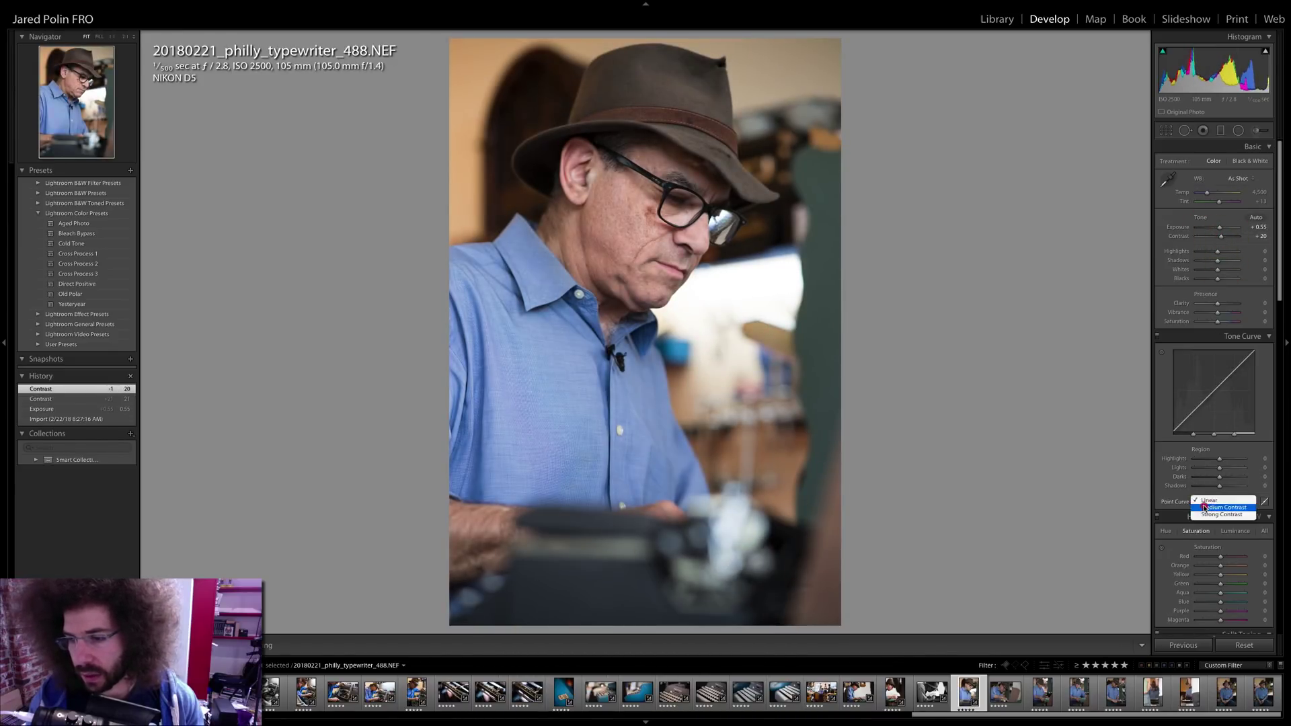
pyautogui.click(1204, 508)
pyautogui.moveTo(1218, 303); pyautogui.dragTo(1224, 303)
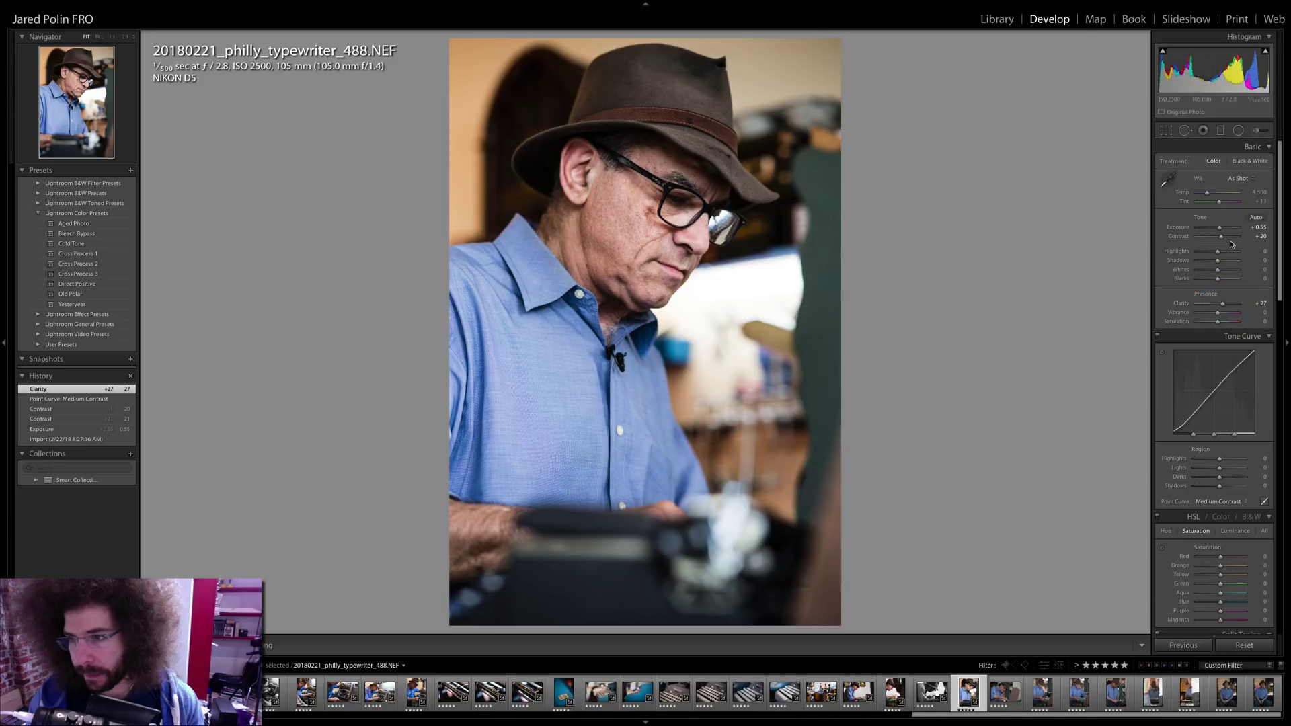
pyautogui.moveTo(1228, 240)
pyautogui.mouseDown()
pyautogui.moveTo(1225, 263)
pyautogui.moveTo(1212, 254)
pyautogui.moveTo(1226, 236)
pyautogui.mouseUp()
pyautogui.moveTo(1208, 193); pyautogui.dragTo(1208, 197)
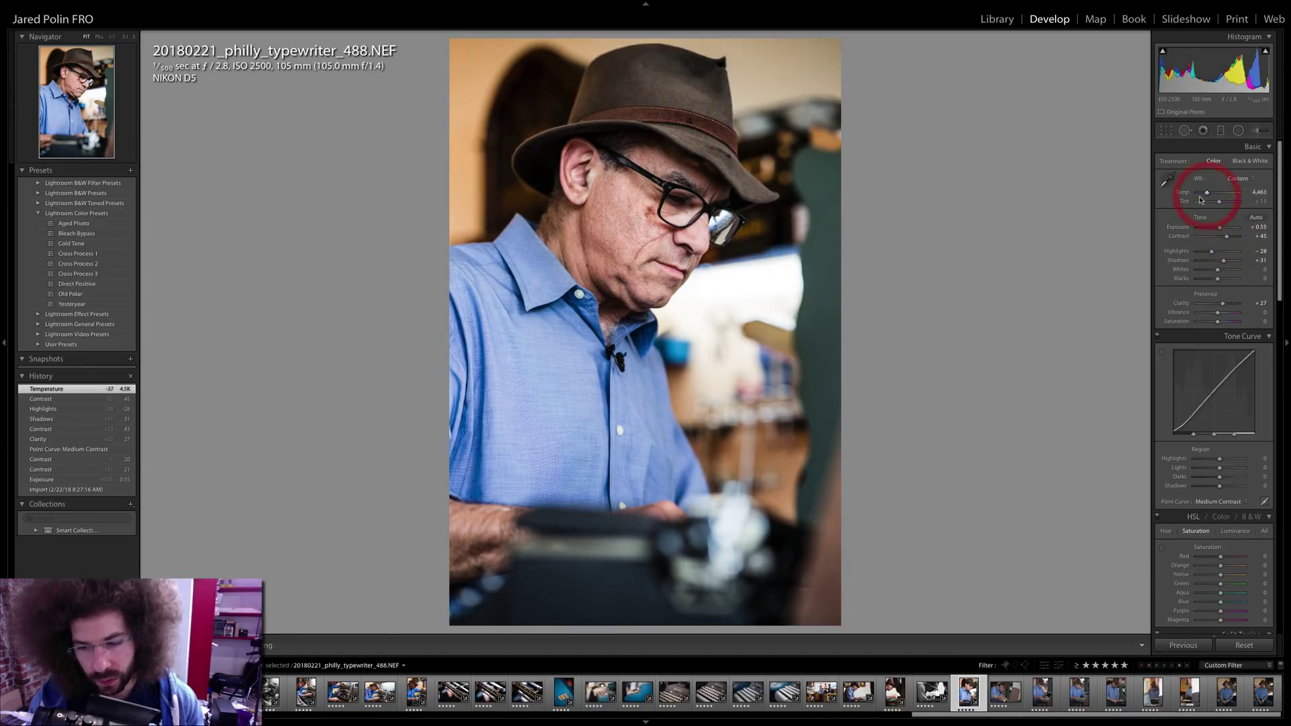
# - Sync photo 488's develop settings to photo 494 and open photo 494
pyautogui.press('Right')
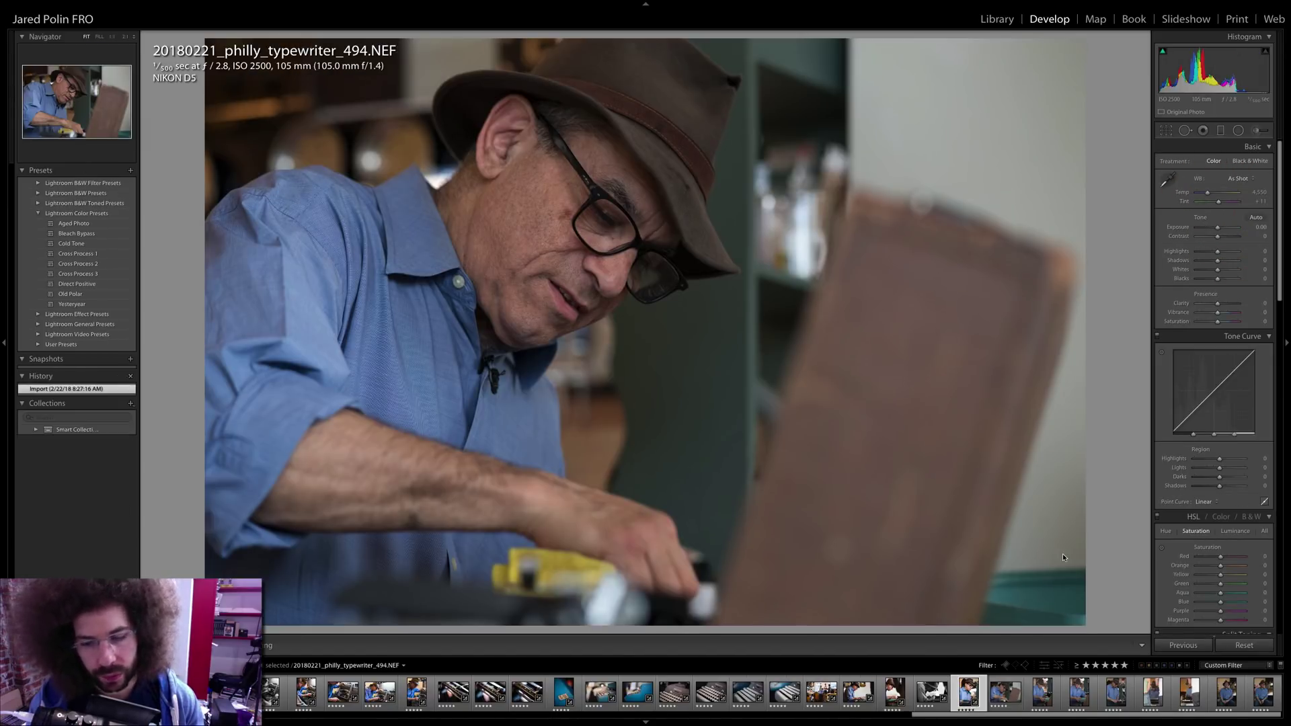
pyautogui.click(968, 692)
pyautogui.keyDown('shift'); pyautogui.click(999, 692); pyautogui.keyUp('shift')
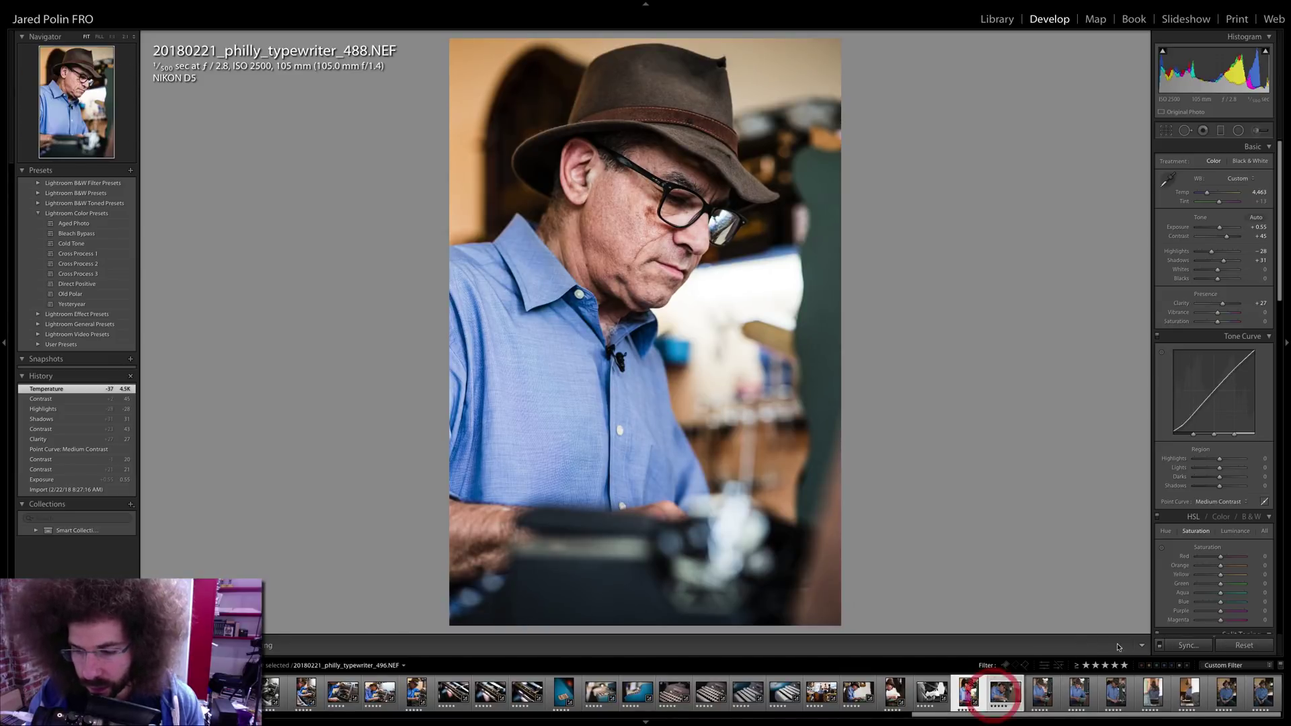
pyautogui.click(1188, 645)
pyautogui.press('Return')
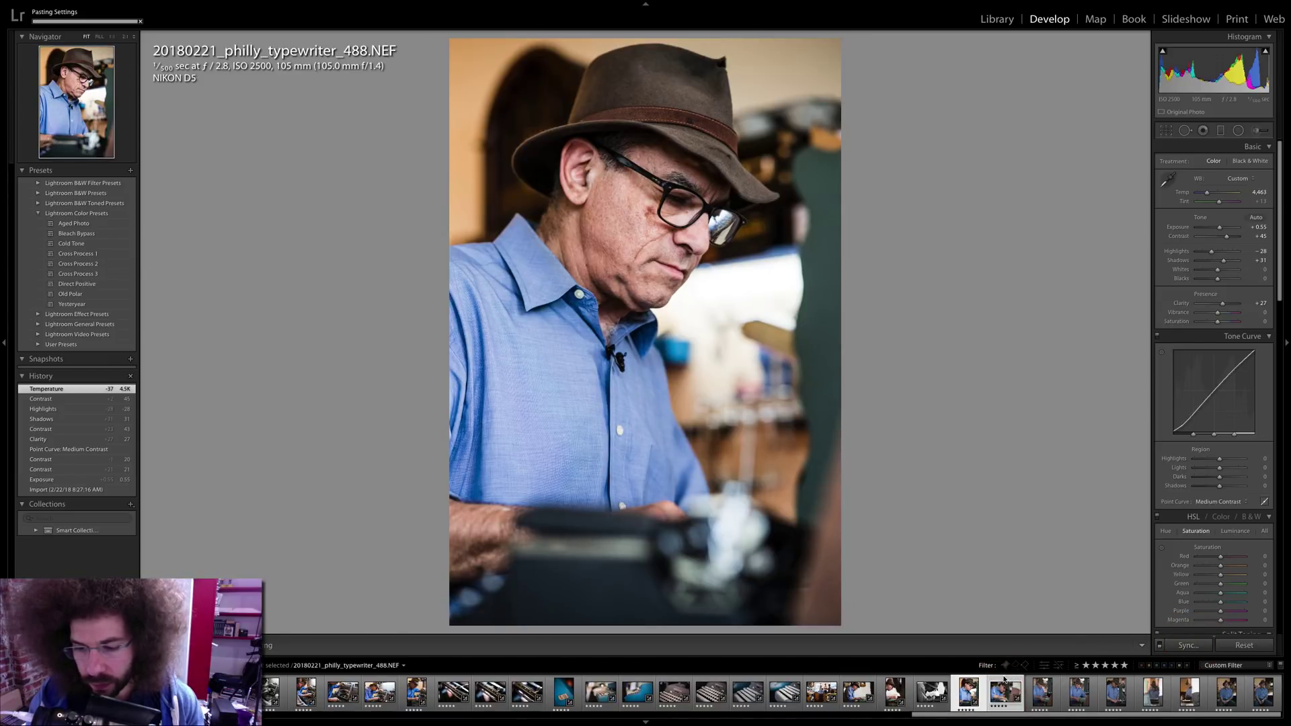
pyautogui.click(1003, 683)
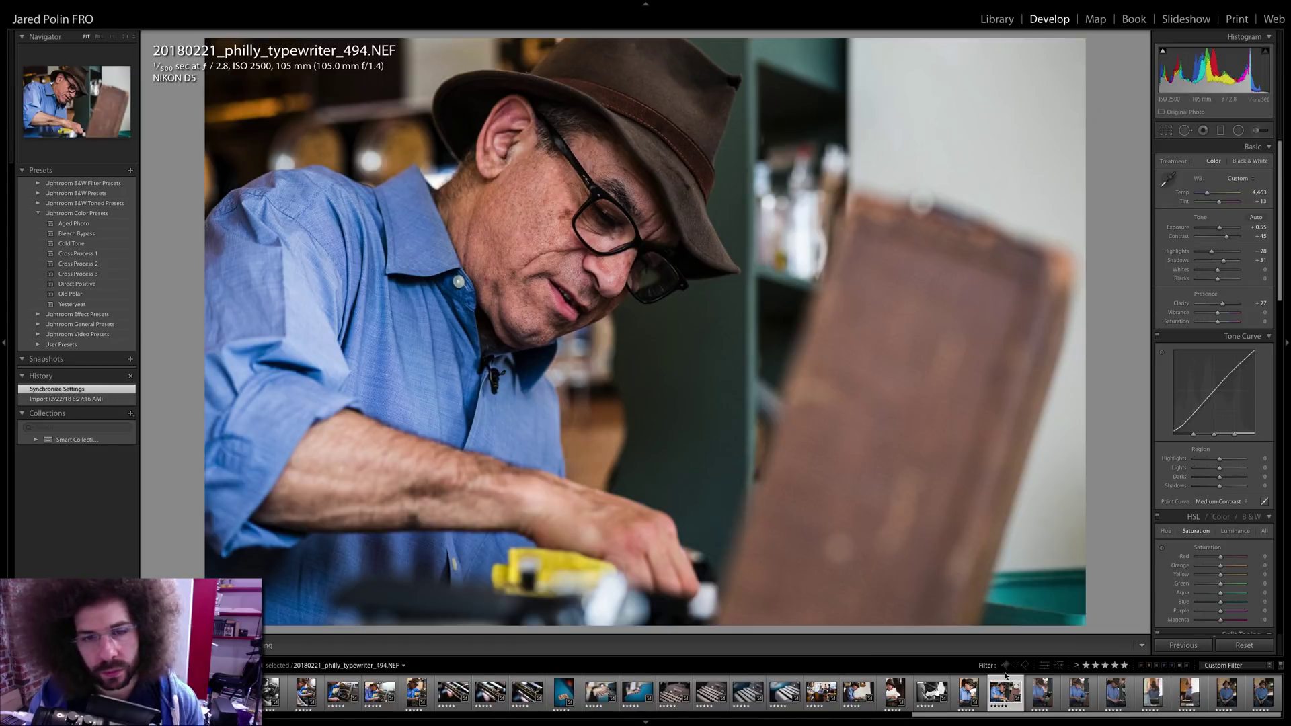
# - Set photo 494's Highlights to +8 and Whites to +38, and check the man's face up close
pyautogui.click(1221, 254)
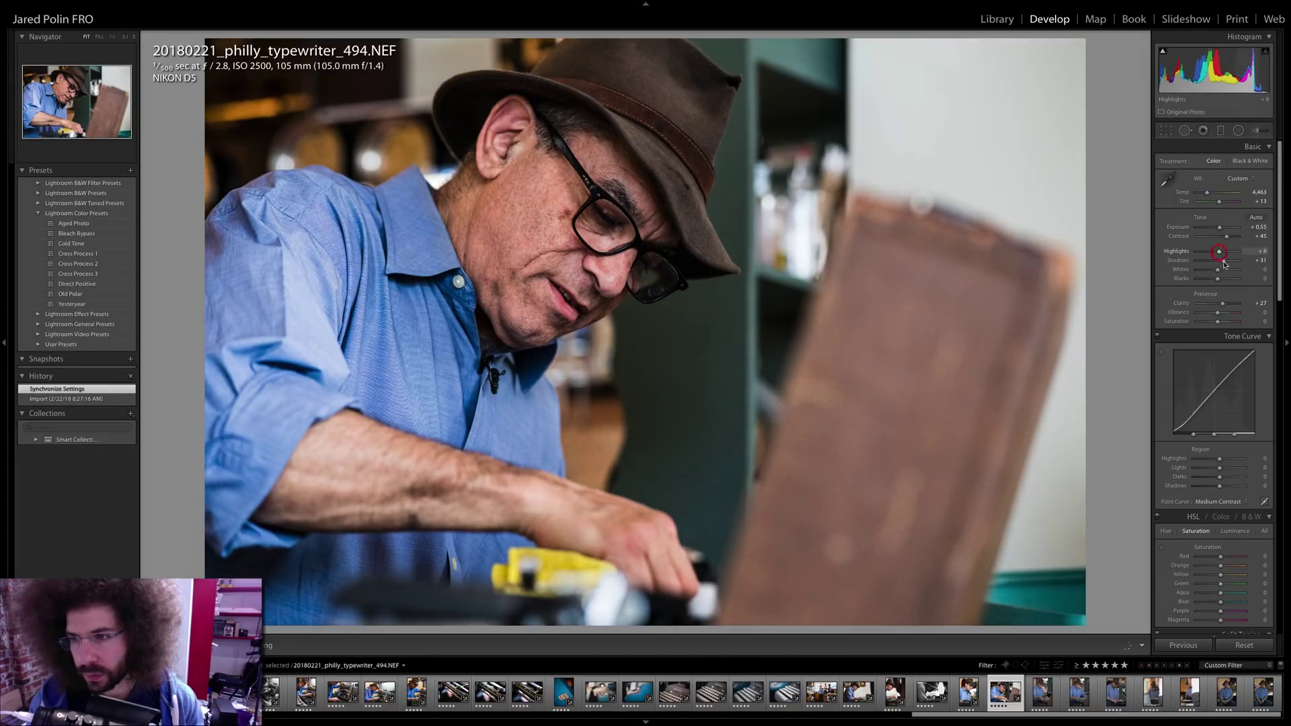
pyautogui.click(1225, 269)
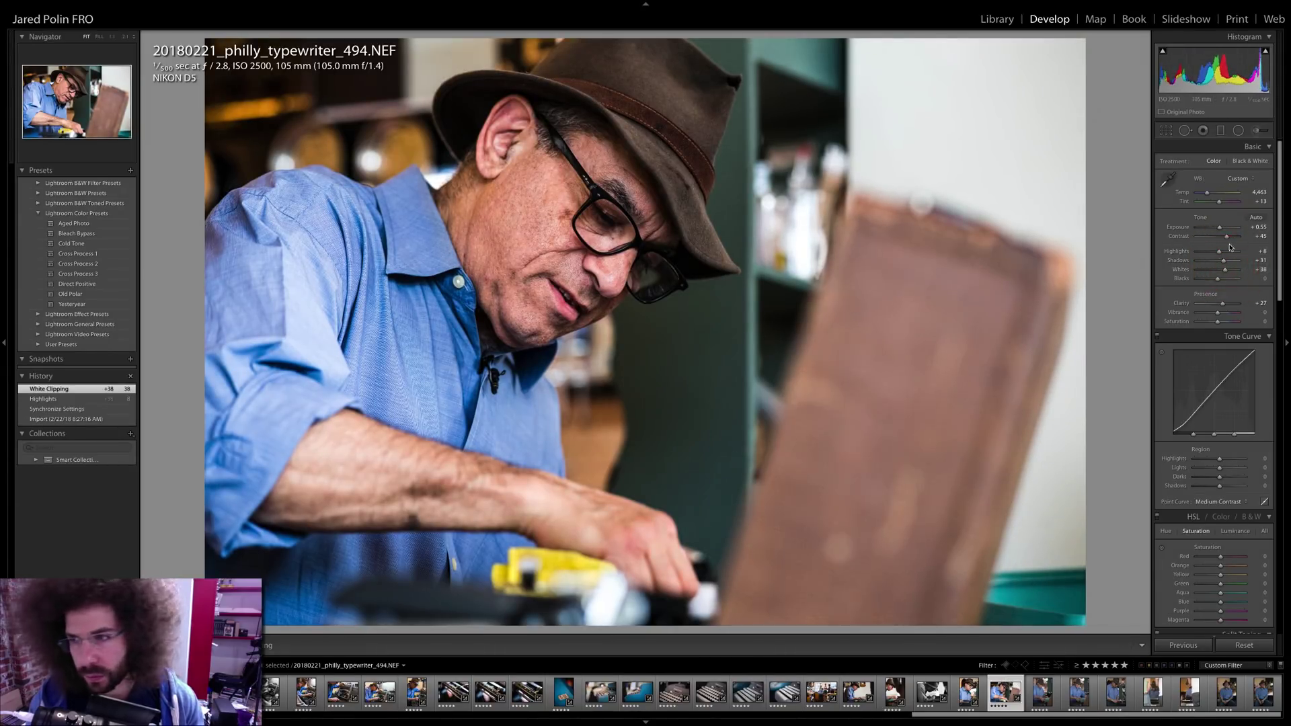
pyautogui.click(597, 188)
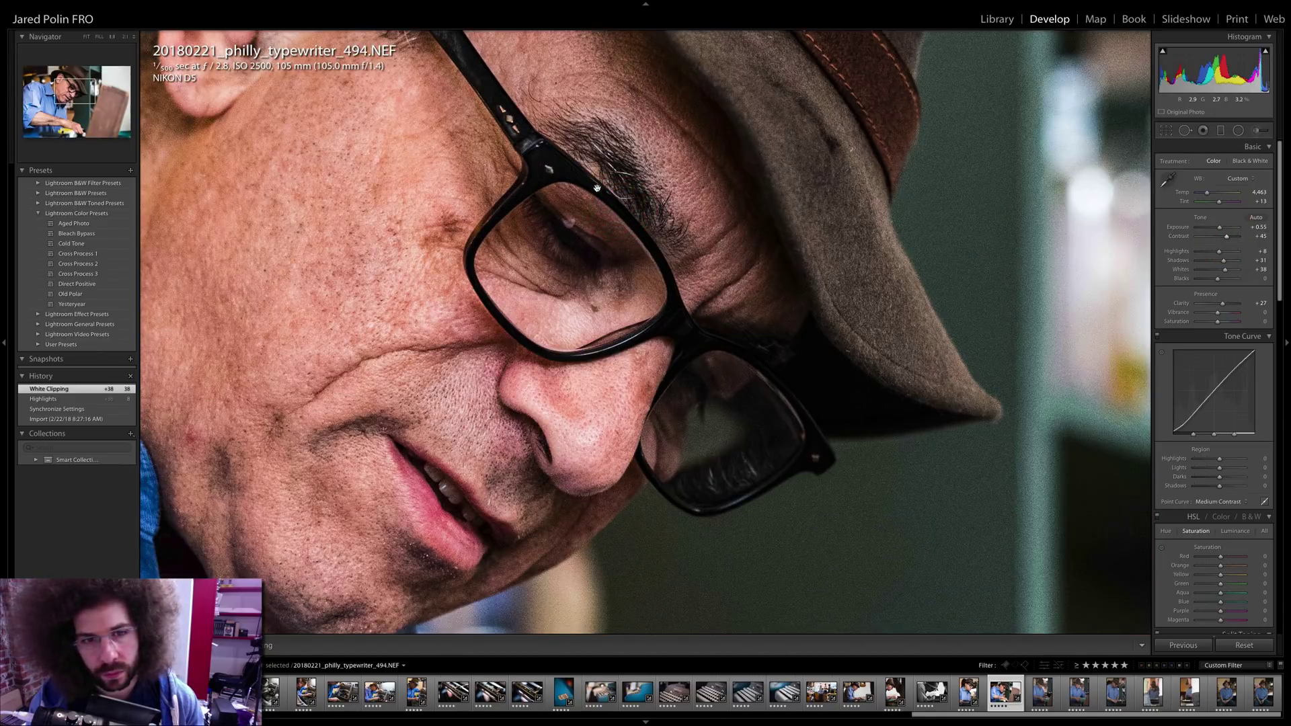
pyautogui.click(597, 188)
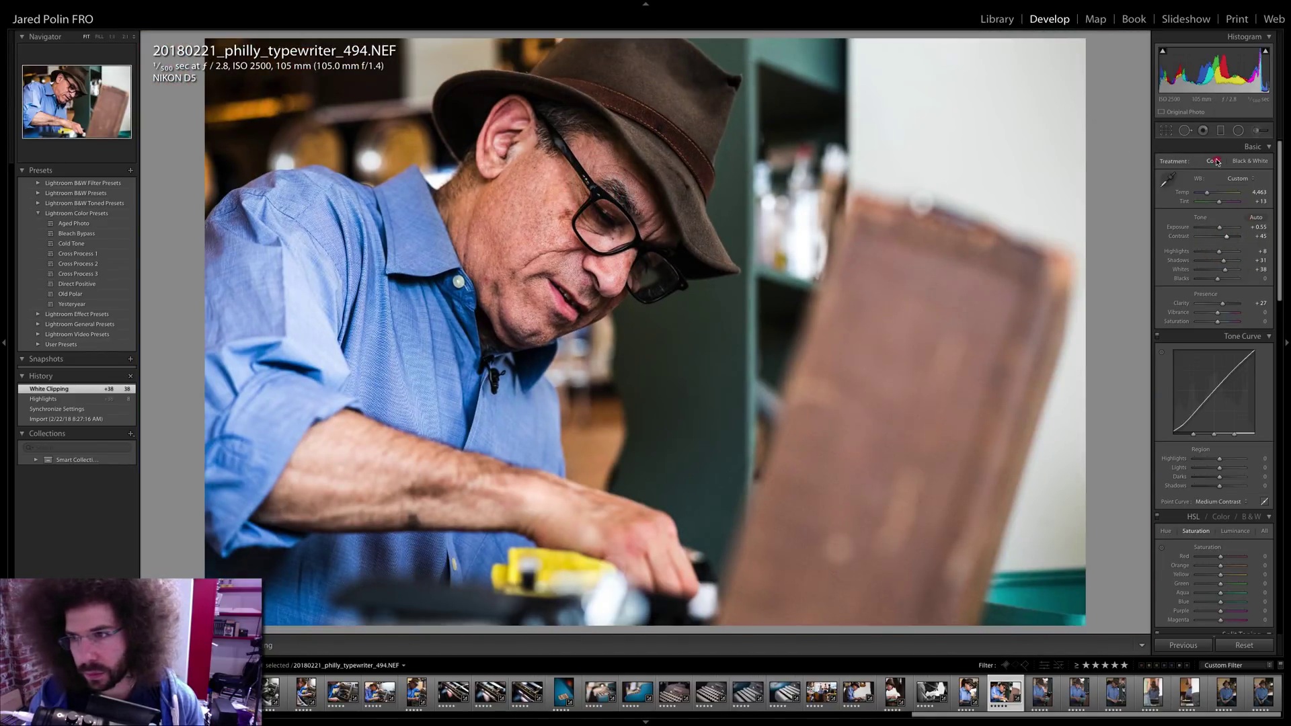
# - Try the black-and-white treatment on photo 494 and switch it back to color
pyautogui.click(1250, 160)
pyautogui.click(1214, 160)
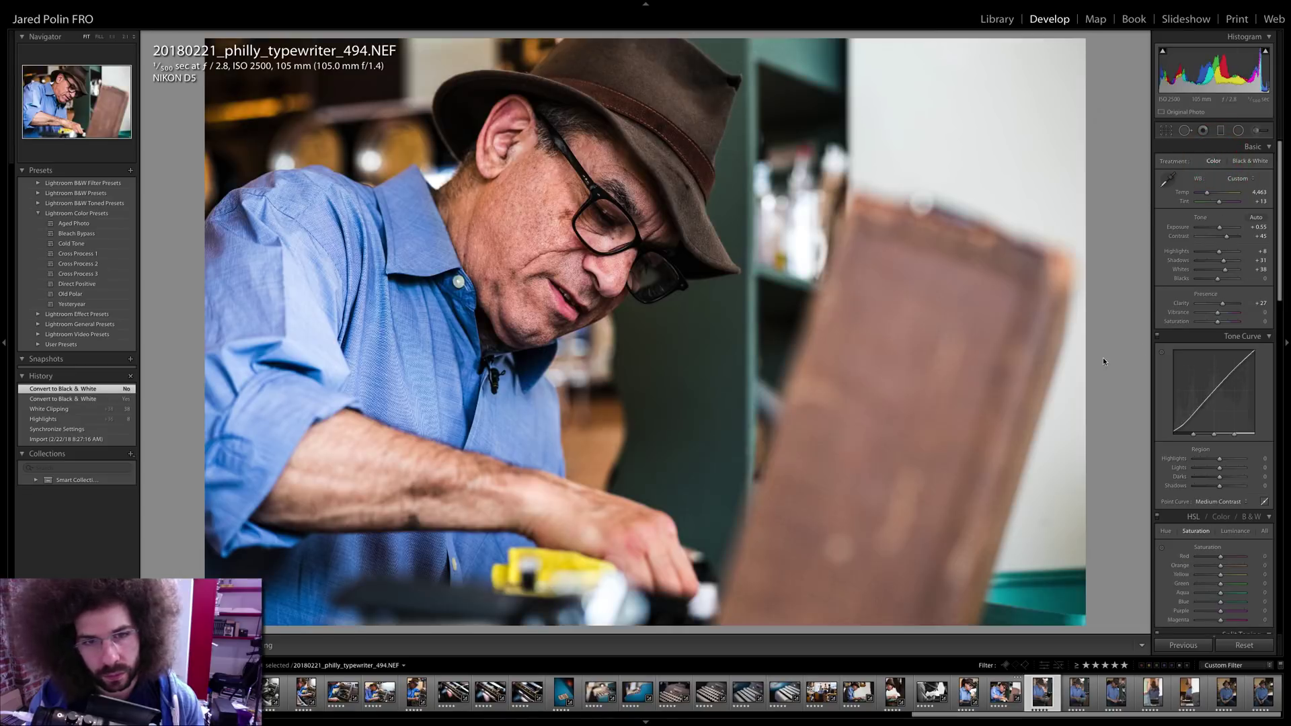
# - Apply photo 494's develop settings to photos 496, 499 and 506, and open photo 496
pyautogui.press('Right')
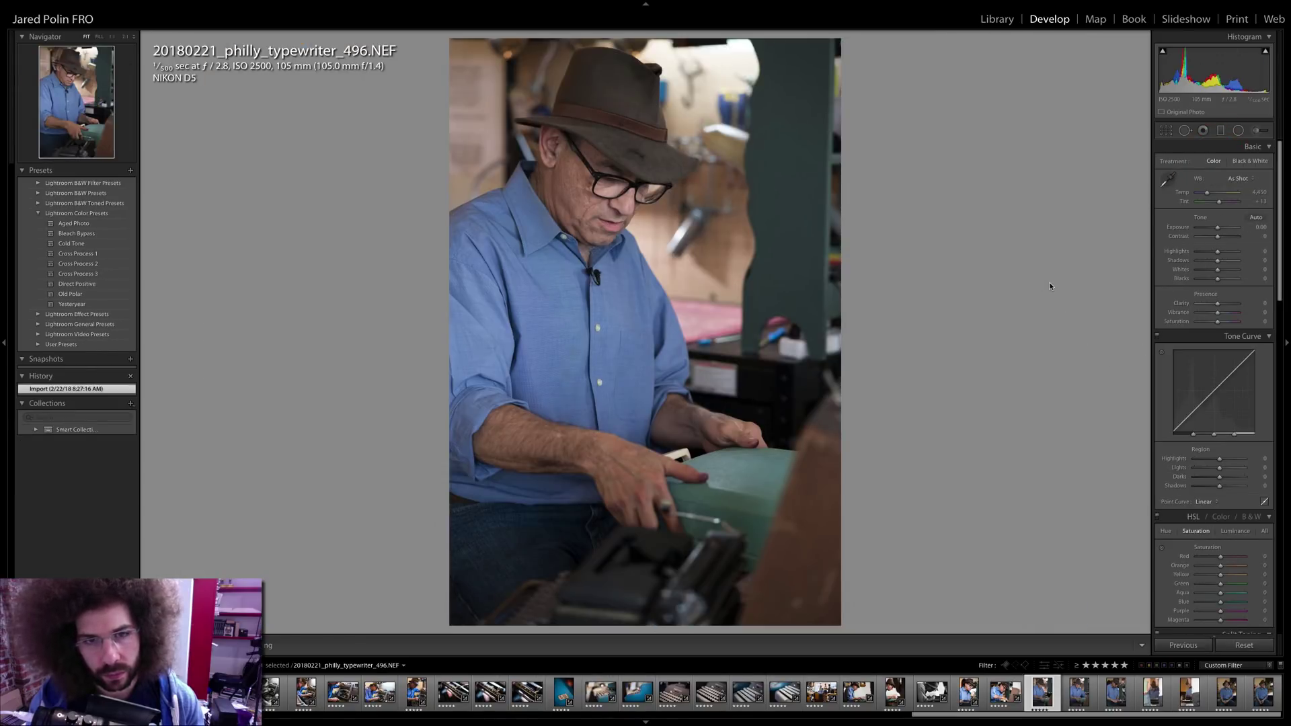
pyautogui.press('Left')
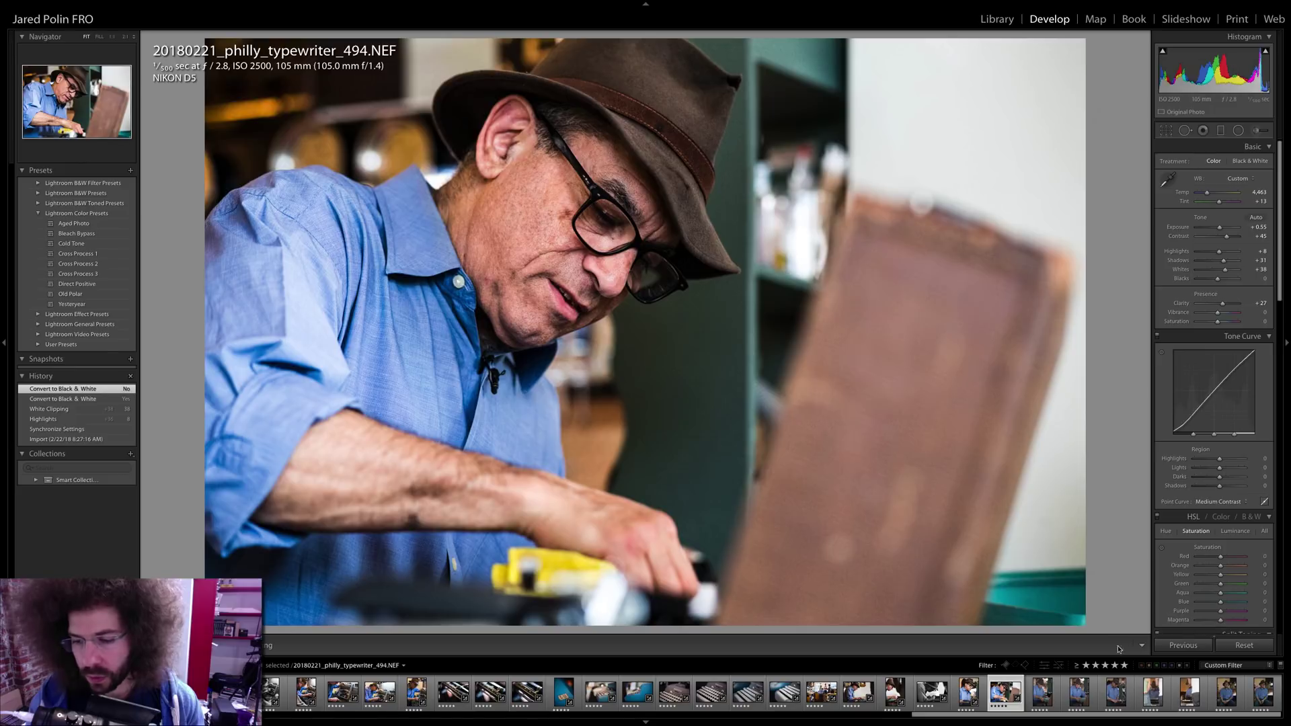
pyautogui.hotkey('ctrl', 'shift', 'c')
pyautogui.press('Return')
pyautogui.click(1052, 693)
pyautogui.hotkey('ctrl', 'v')
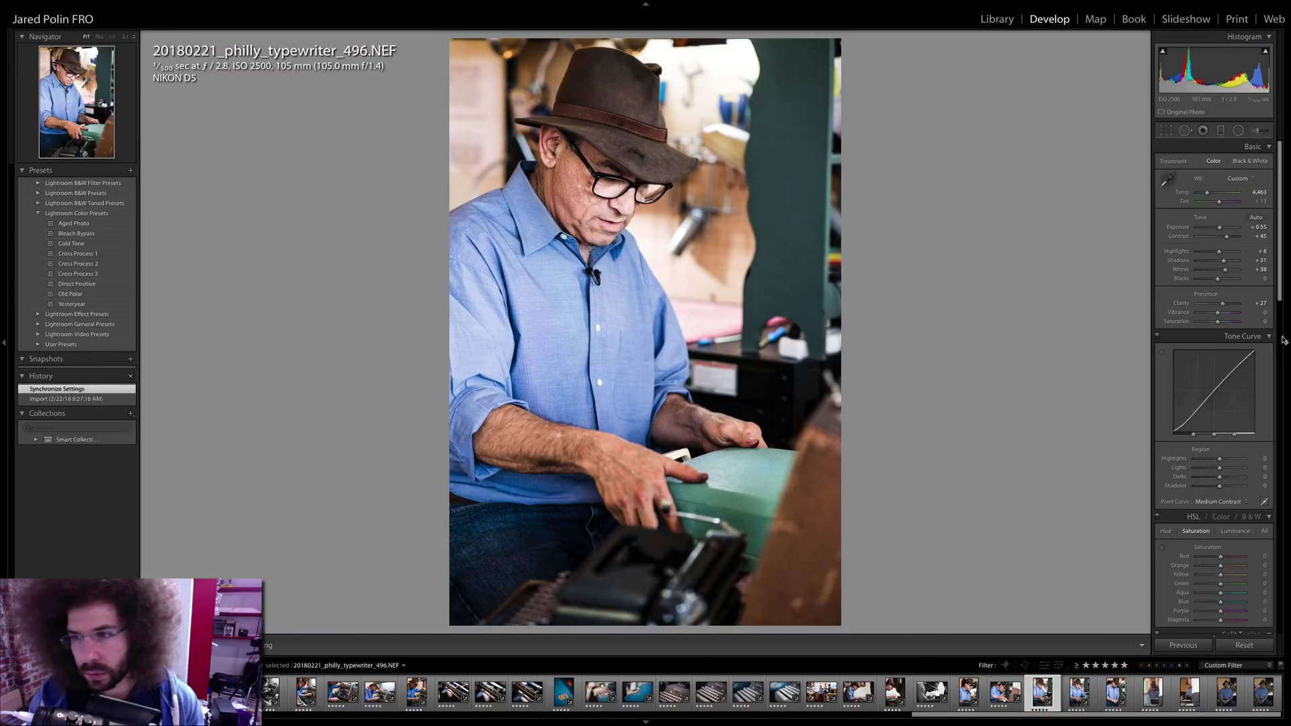
# - Reset photo 496's Exposure to 0.00 and set photo 499's Exposure to +0.10
pyautogui.doubleClick(1222, 230)
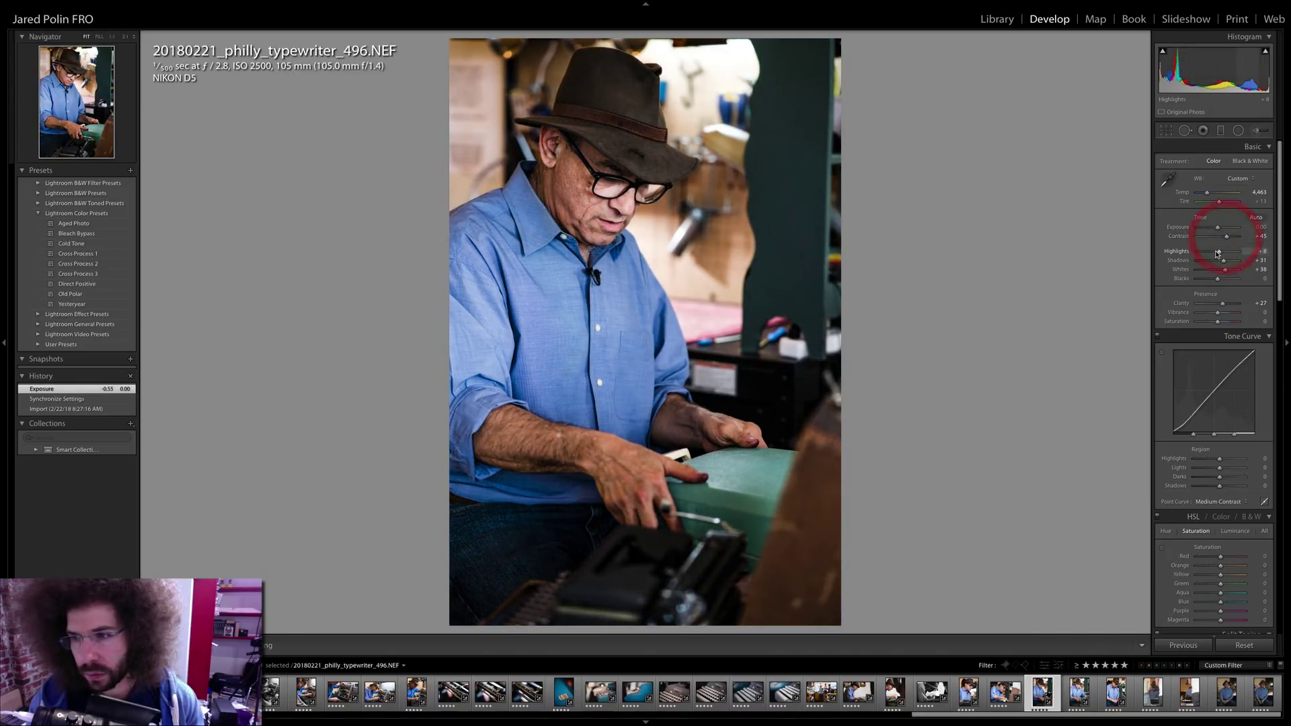
pyautogui.click(1215, 253)
pyautogui.press('Right')
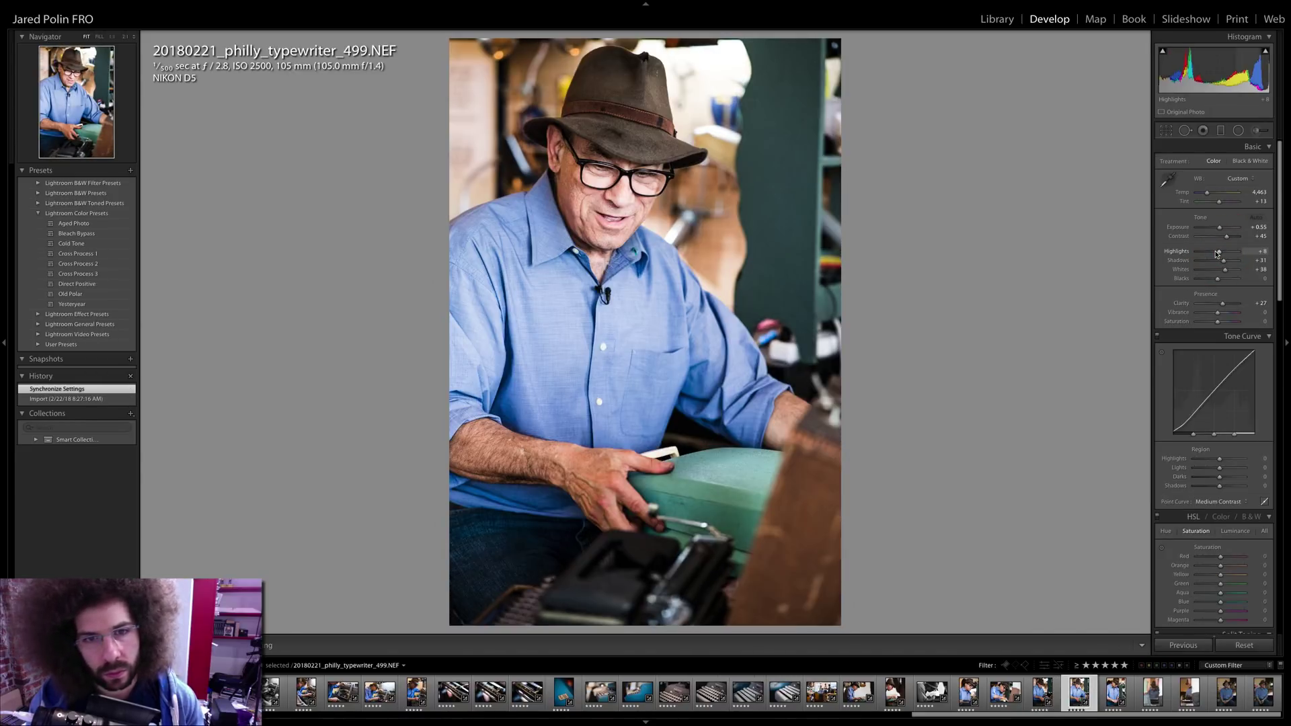
pyautogui.click(1216, 229)
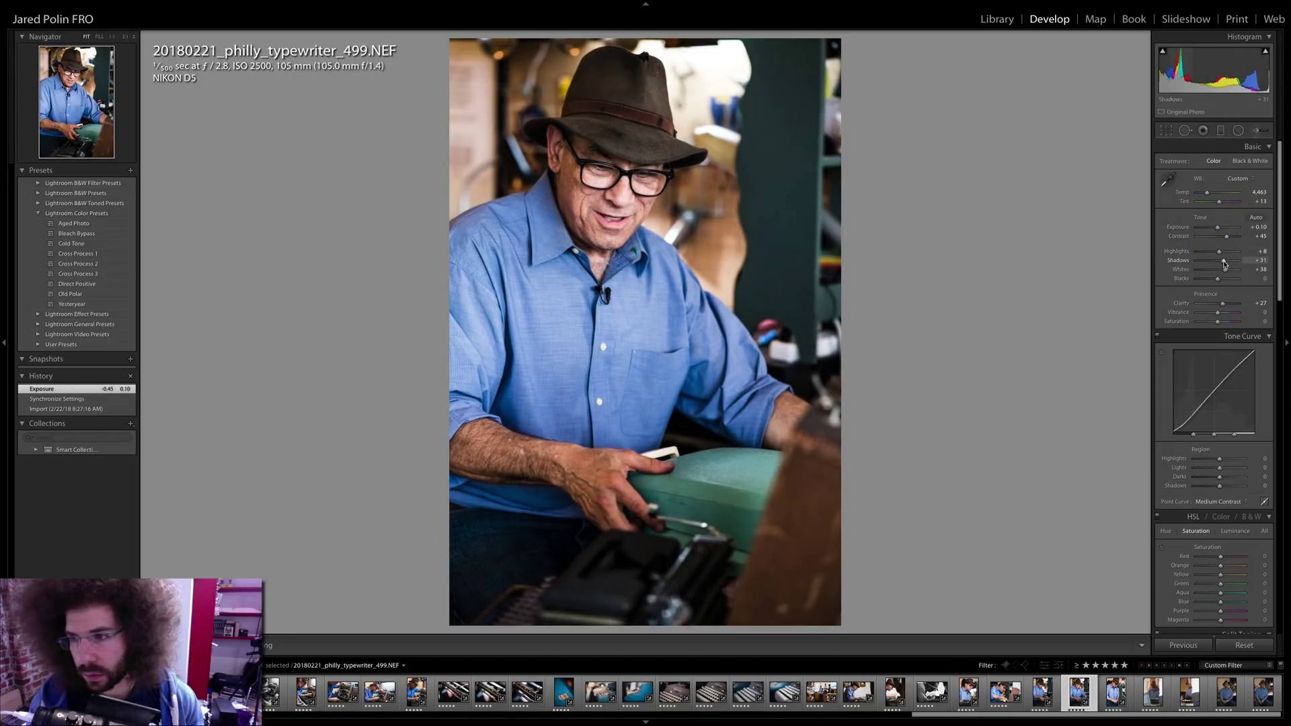
# - Open photo 506 and check the man's face up close
pyautogui.press('Right')
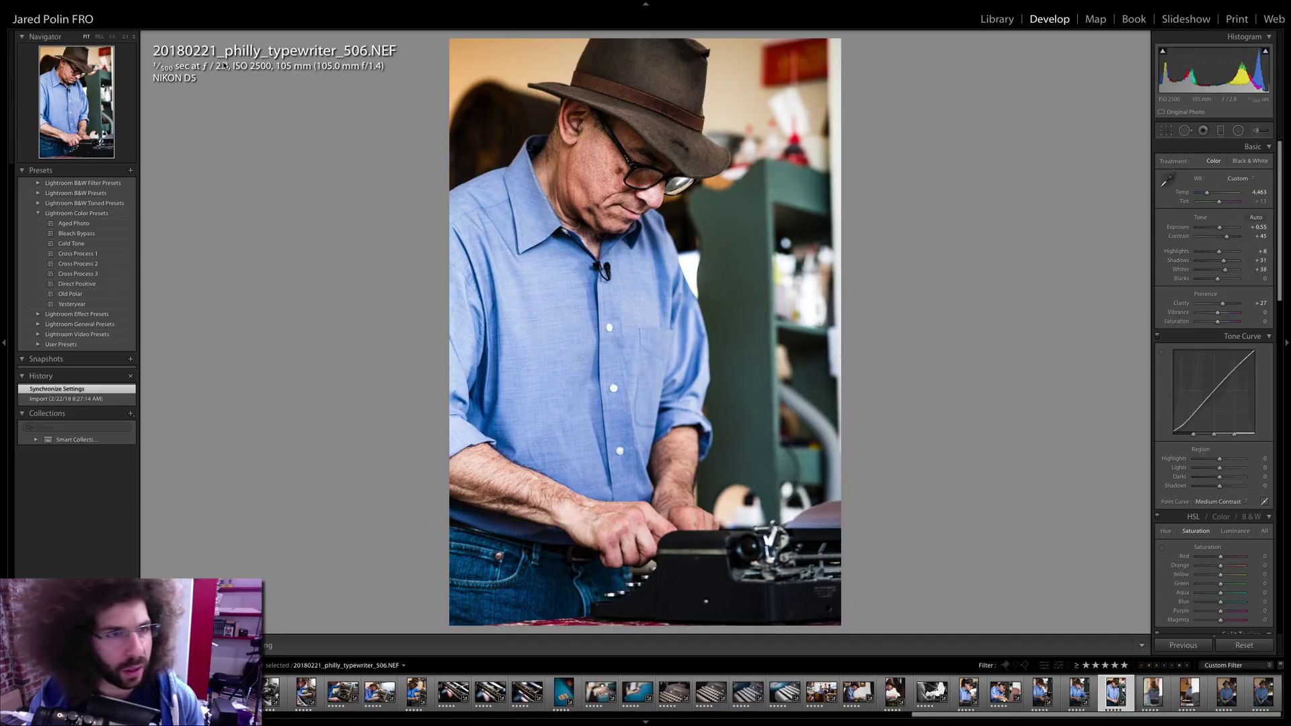
pyautogui.click(614, 192)
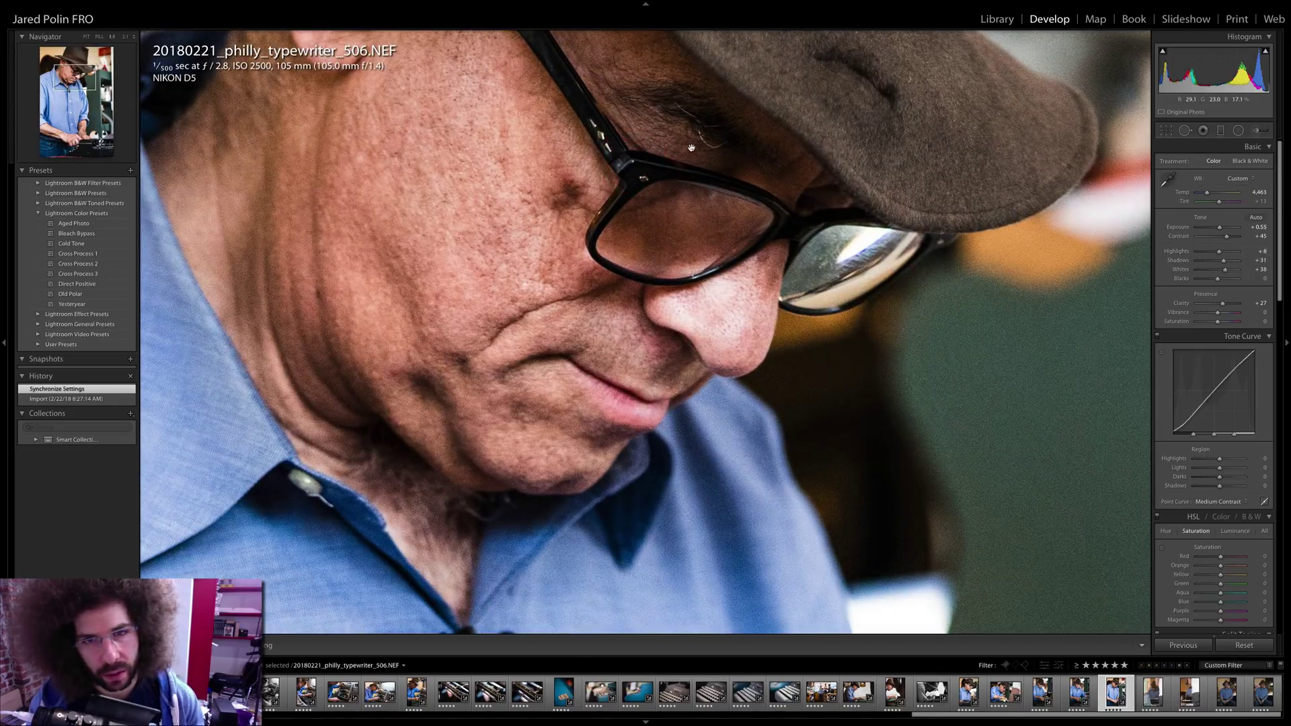
pyautogui.click(691, 147)
# - Try the black-and-white treatment on photo 506, switch it back to color and set its Highlights to −10
pyautogui.click(1231, 161)
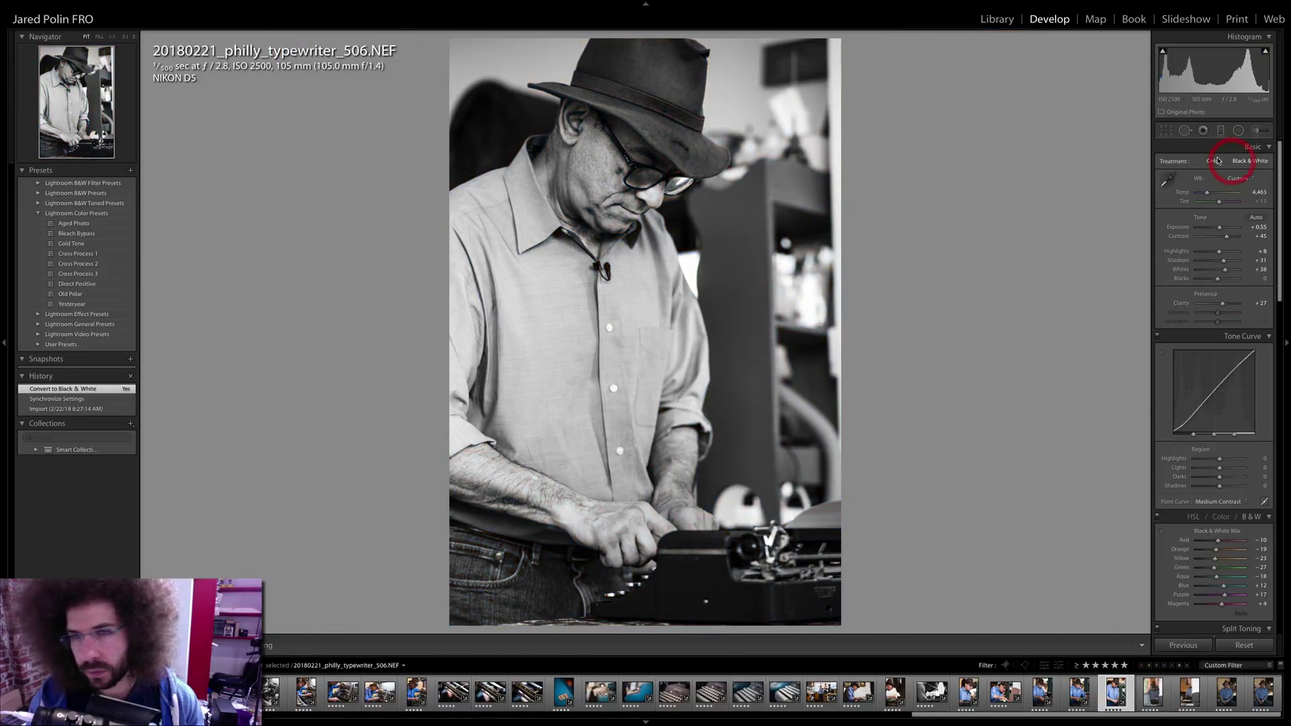
pyautogui.click(1214, 161)
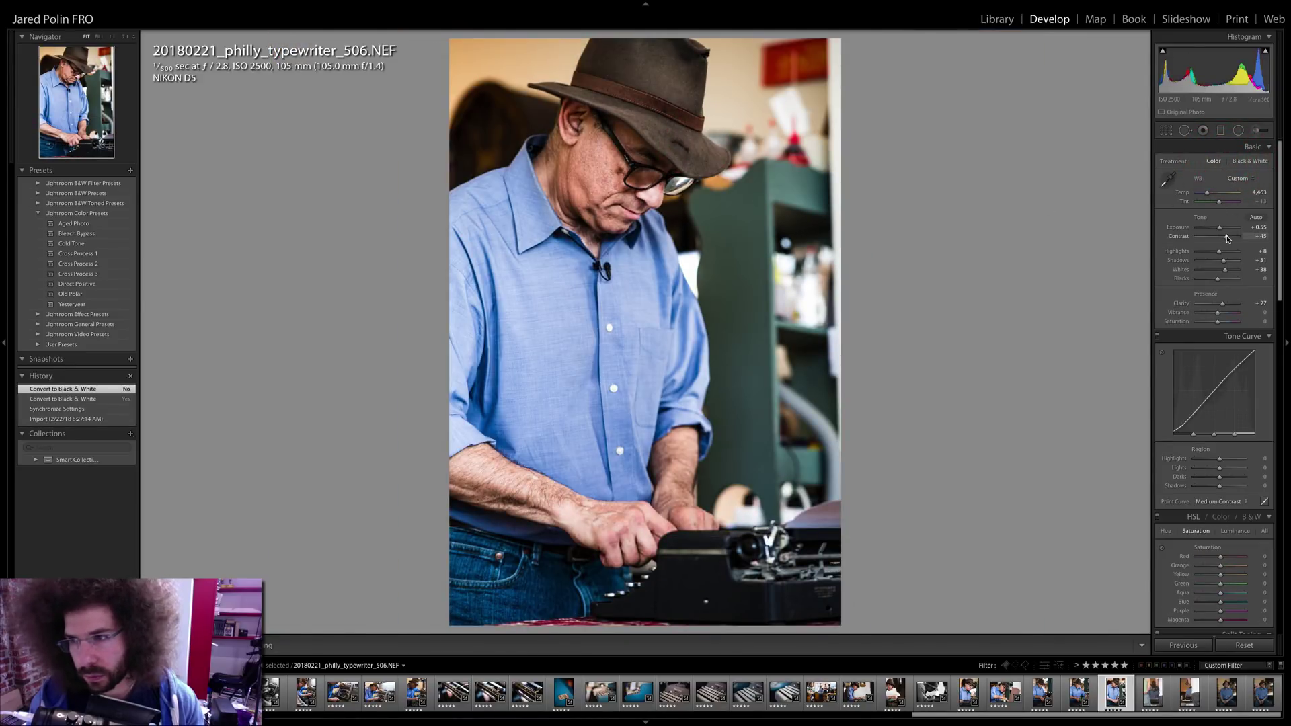
pyautogui.moveTo(1221, 251); pyautogui.dragTo(1215, 254)
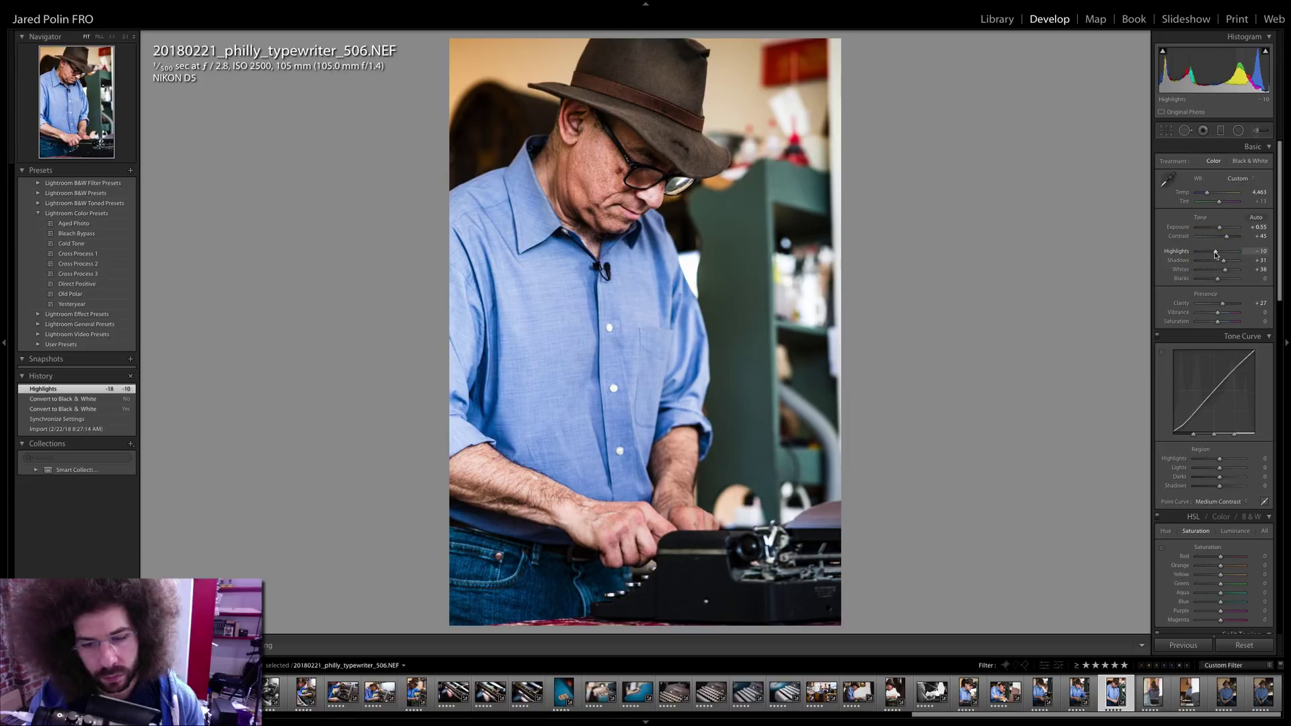
# - Open photo 519 and set Exposure +0.55, Contrast +40, Clarity +33, Shadows +52 and the Medium Contrast point curve
pyautogui.press('Right')
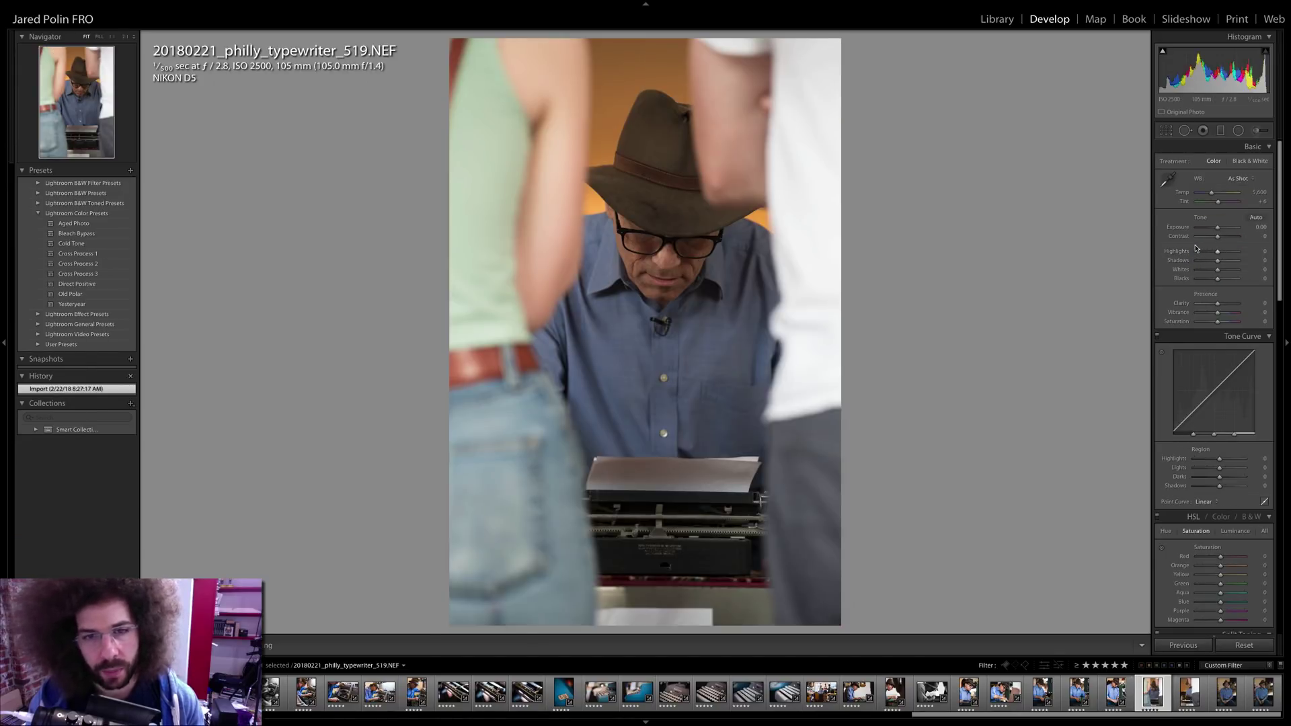
pyautogui.moveTo(1217, 227); pyautogui.dragTo(1225, 236)
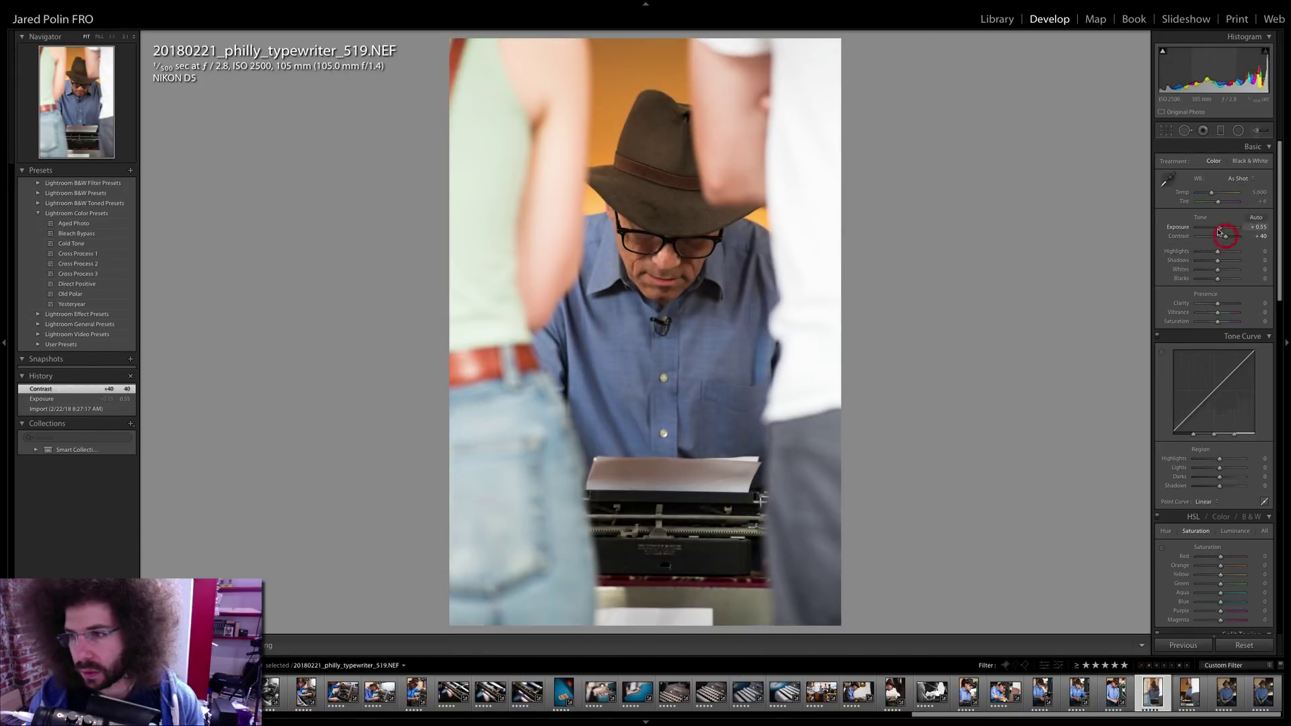
pyautogui.moveTo(1217, 303); pyautogui.dragTo(1224, 303)
pyautogui.click(1204, 502)
pyautogui.click(1205, 507)
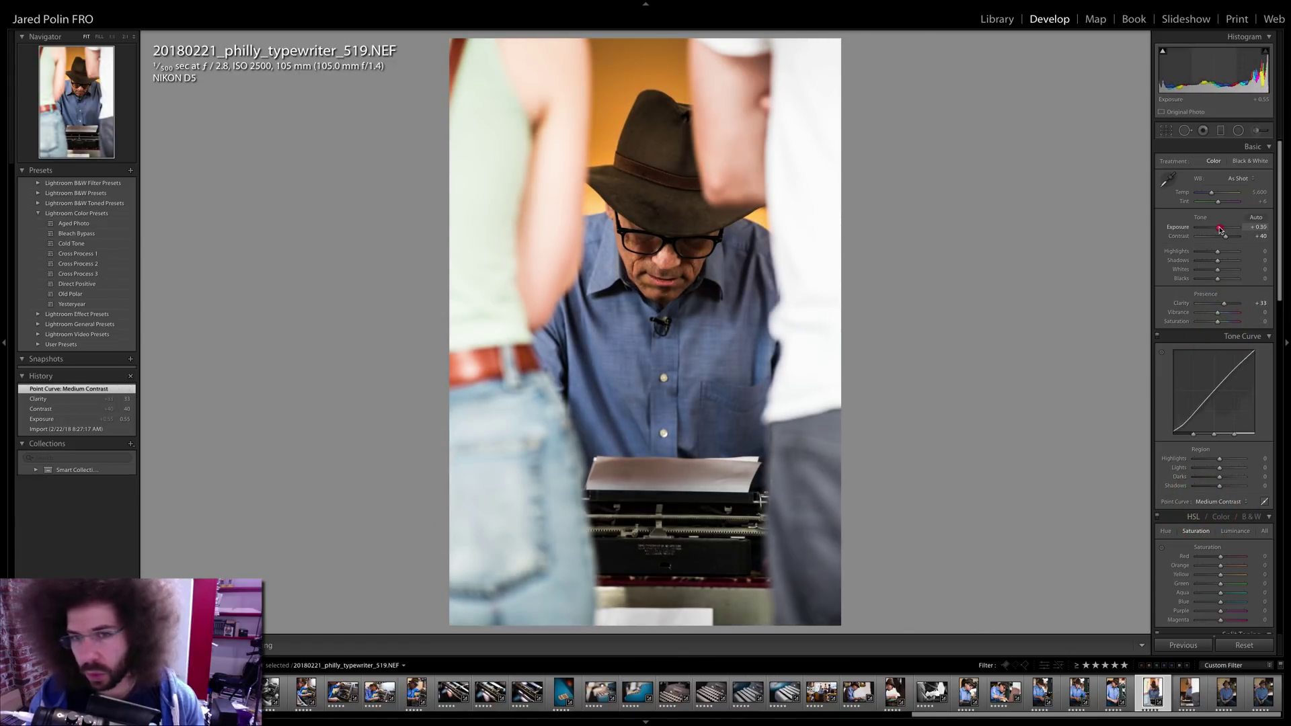
pyautogui.moveTo(1217, 260); pyautogui.dragTo(1228, 260)
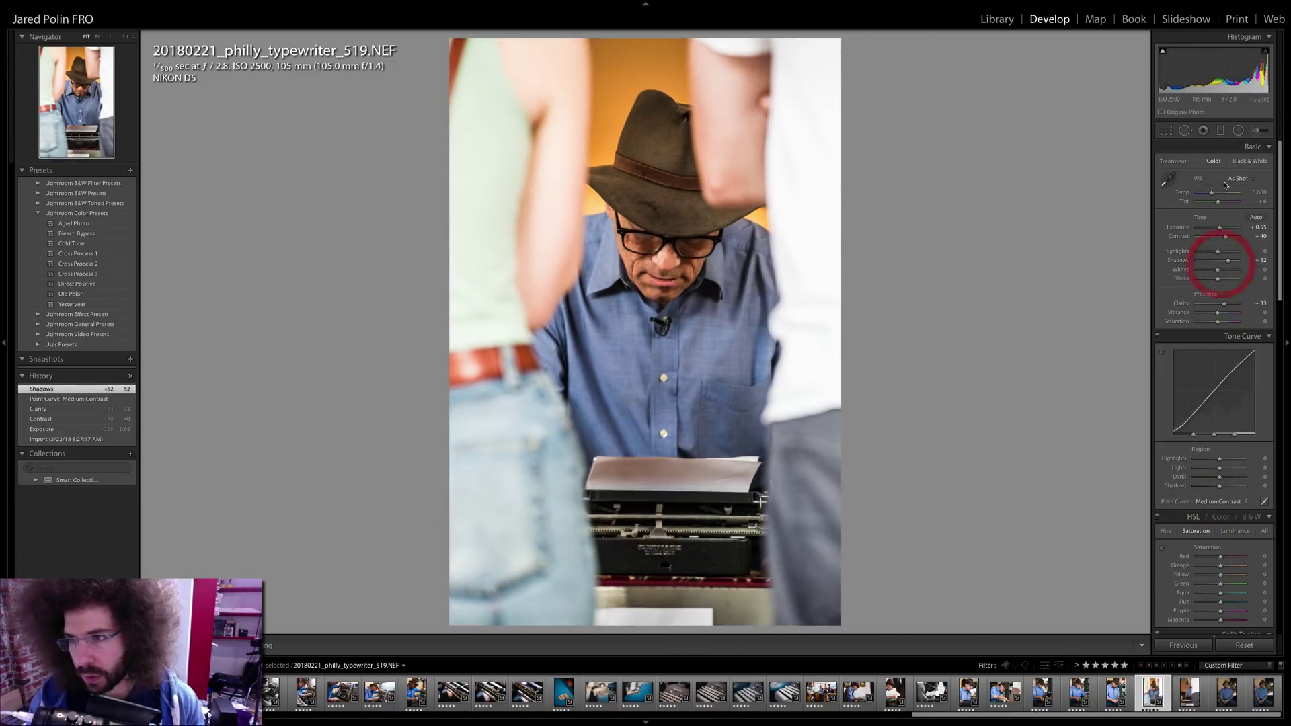
# - Convert photo 519 to black and white and set Exposure +0.50, Contrast +90, Highlights −41, Whites +29 and Blacks +13
pyautogui.press('v')
pyautogui.click(1235, 237)
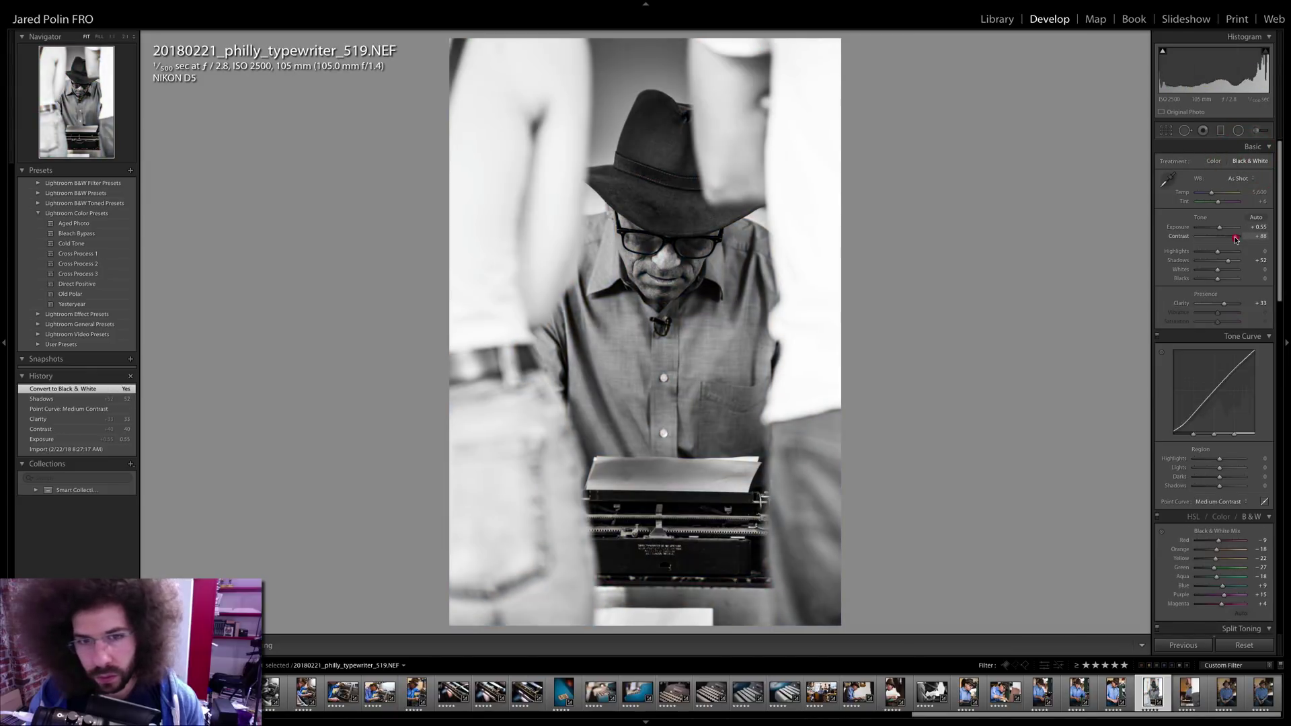
pyautogui.moveTo(1233, 239)
pyautogui.mouseDown()
pyautogui.moveTo(1218, 281)
pyautogui.moveTo(1236, 240)
pyautogui.moveTo(1220, 231)
pyautogui.moveTo(1221, 254)
pyautogui.mouseUp()
pyautogui.click(1235, 237)
pyautogui.moveTo(1221, 254); pyautogui.dragTo(1209, 253)
# - Synchronize photo 519's black-and-white develop settings to photo 520, and open photo 520
pyautogui.press('Right')
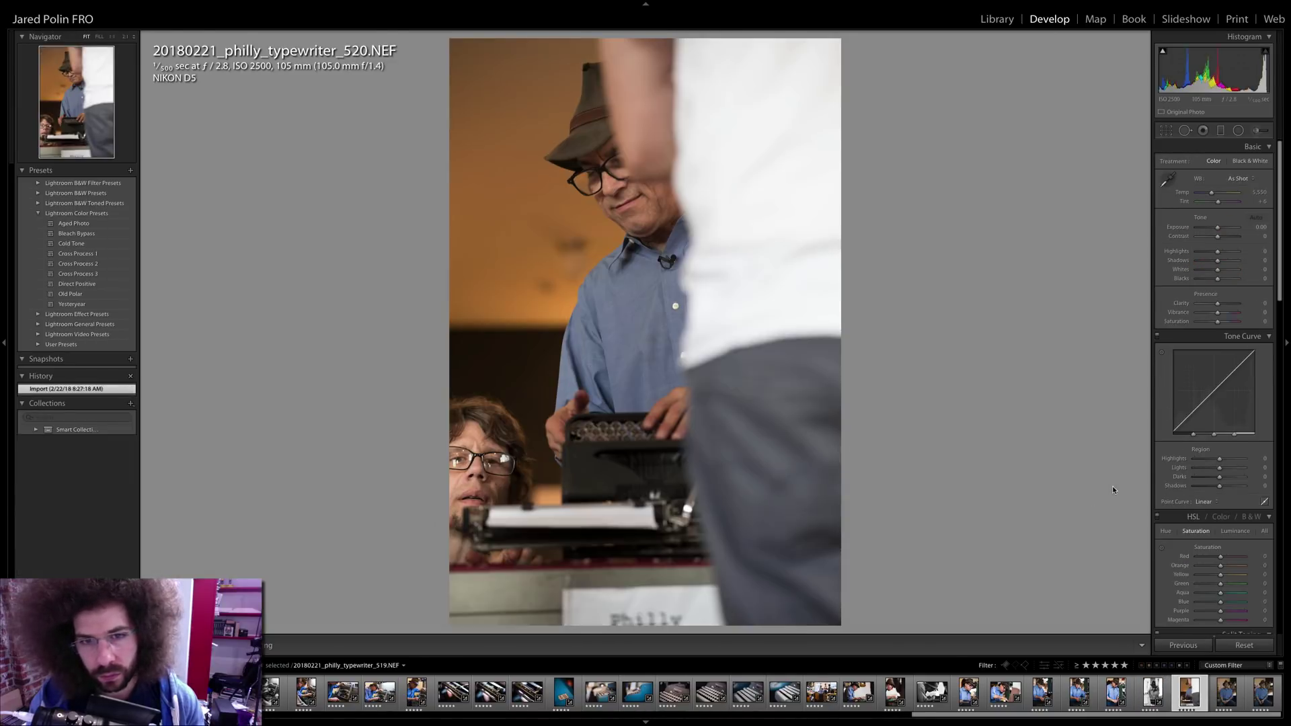
pyautogui.press('Left')
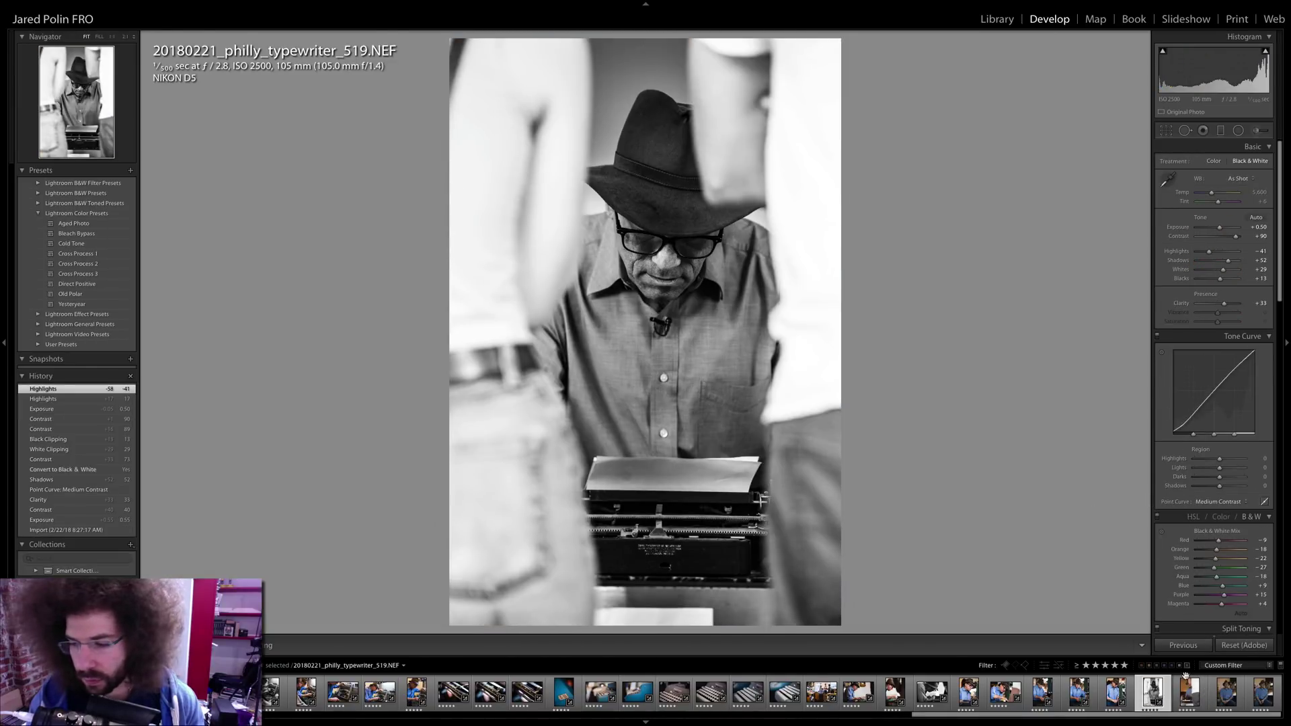
pyautogui.keyDown('shift'); pyautogui.click(1190, 692); pyautogui.keyUp('shift')
pyautogui.click(1184, 644)
pyautogui.press('Return')
pyautogui.click(1188, 694)
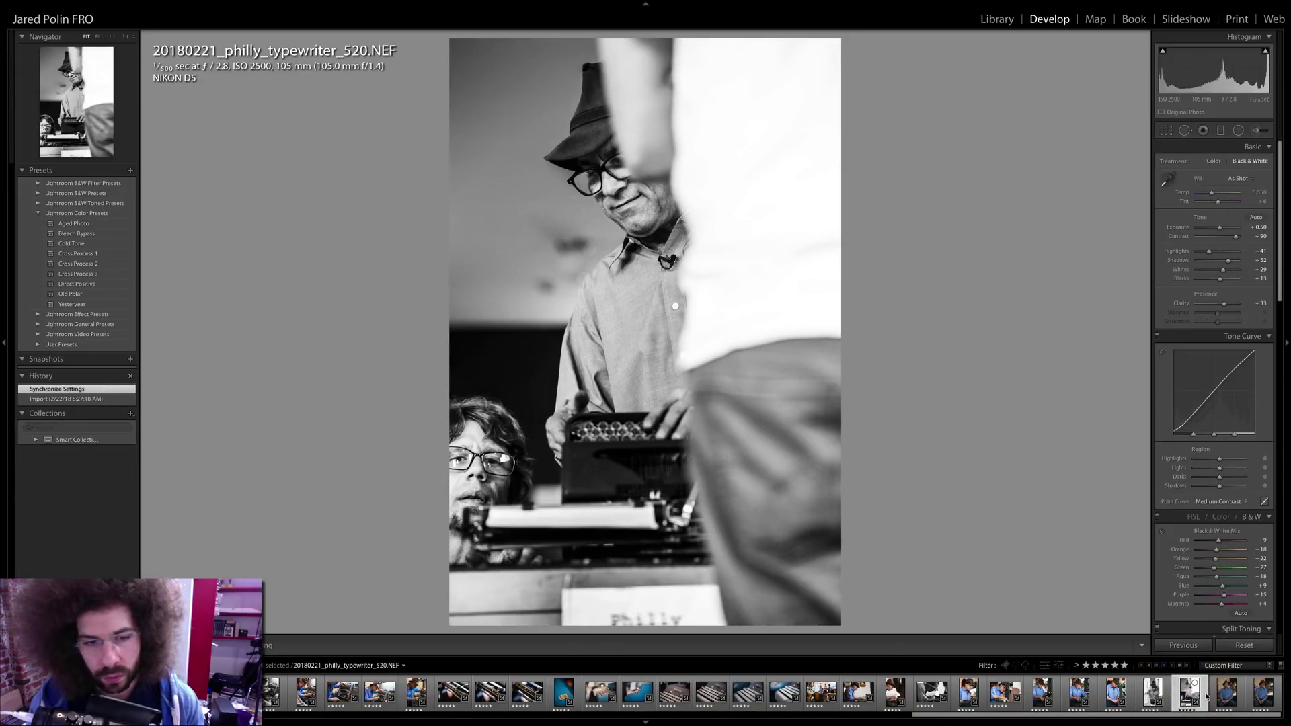
# - Check the seated portraits 531 and 532 and set the star rating of both to 0
pyautogui.press('Right')
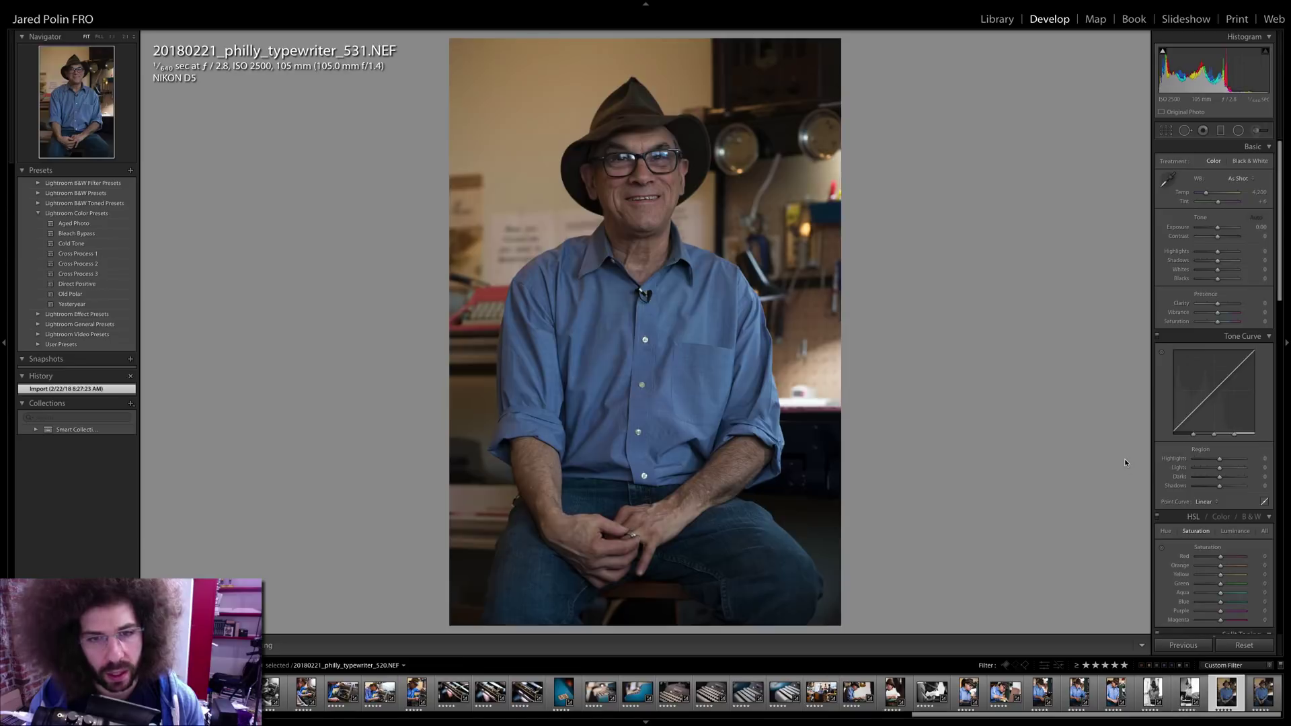
pyautogui.click(604, 160)
pyautogui.click(678, 144)
pyautogui.press('Right')
pyautogui.press('0')
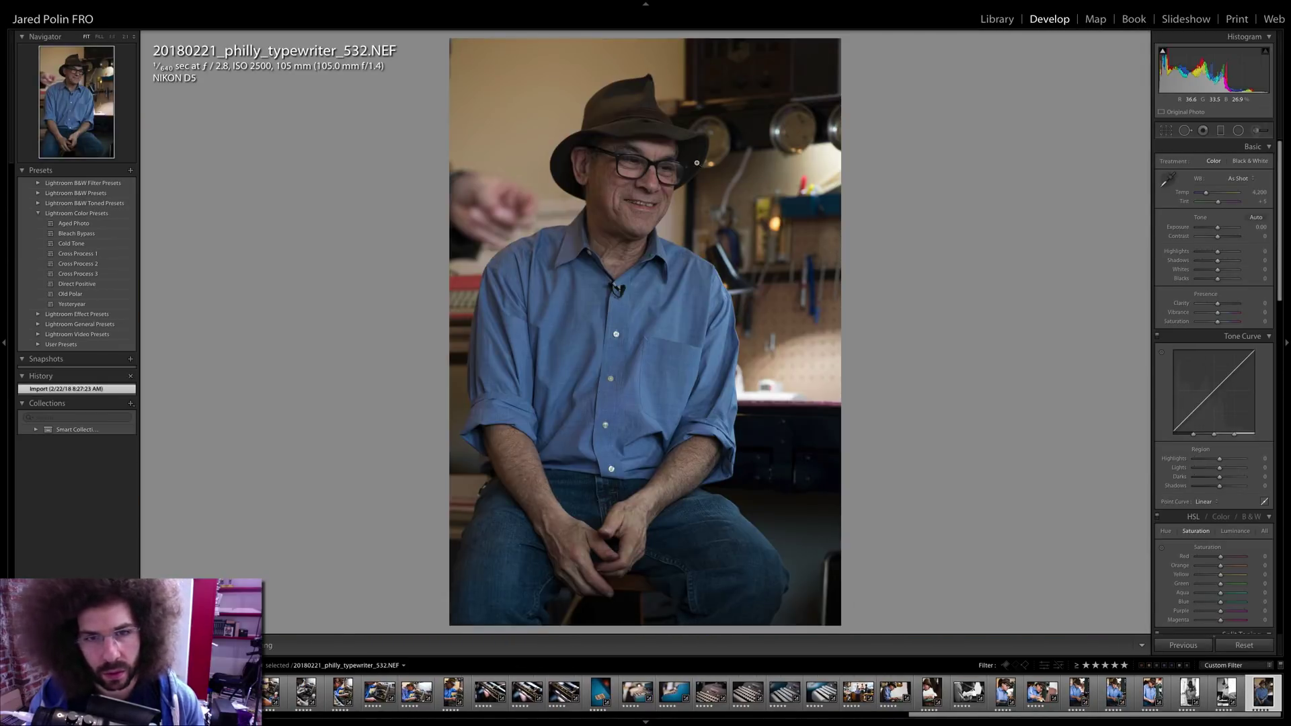
pyautogui.press('0')
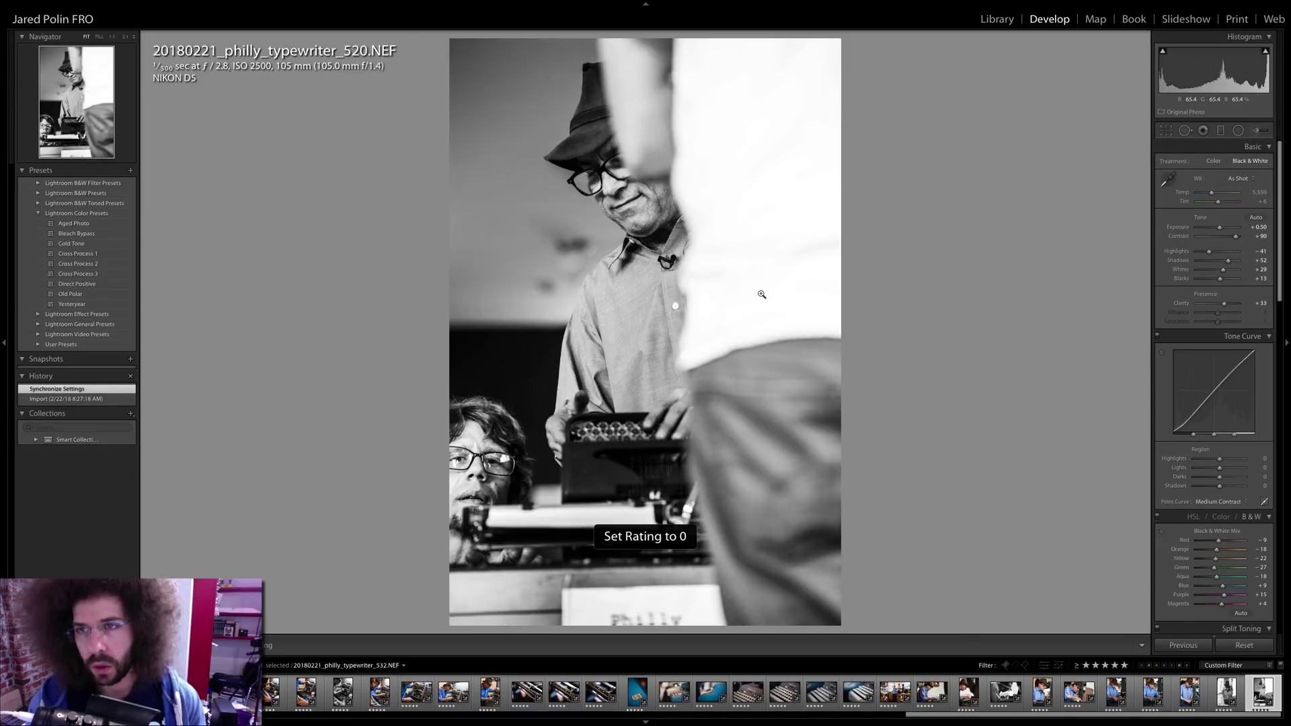
# - Switch to the Library grid, open the first photo, 034, and give it the Red color label
pyautogui.click(996, 19)
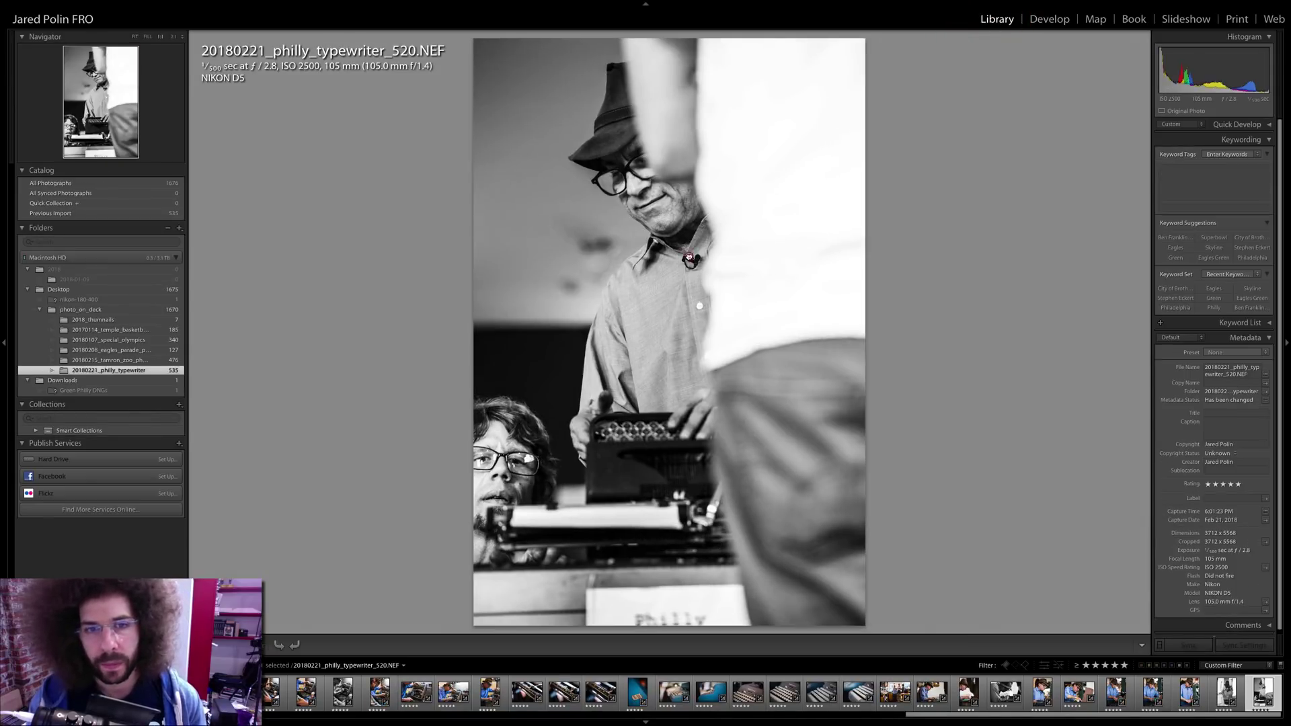
pyautogui.doubleClick(690, 252)
pyautogui.scroll(20, 403, 214)
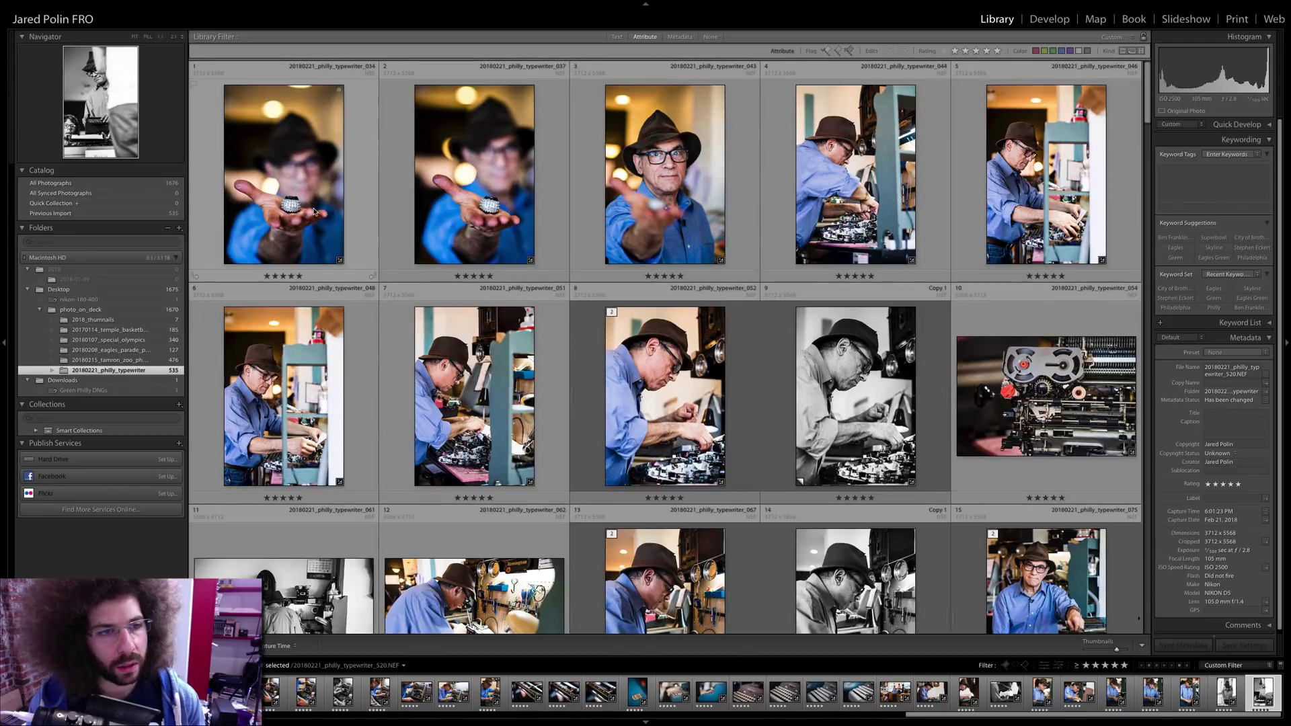
pyautogui.doubleClick(276, 163)
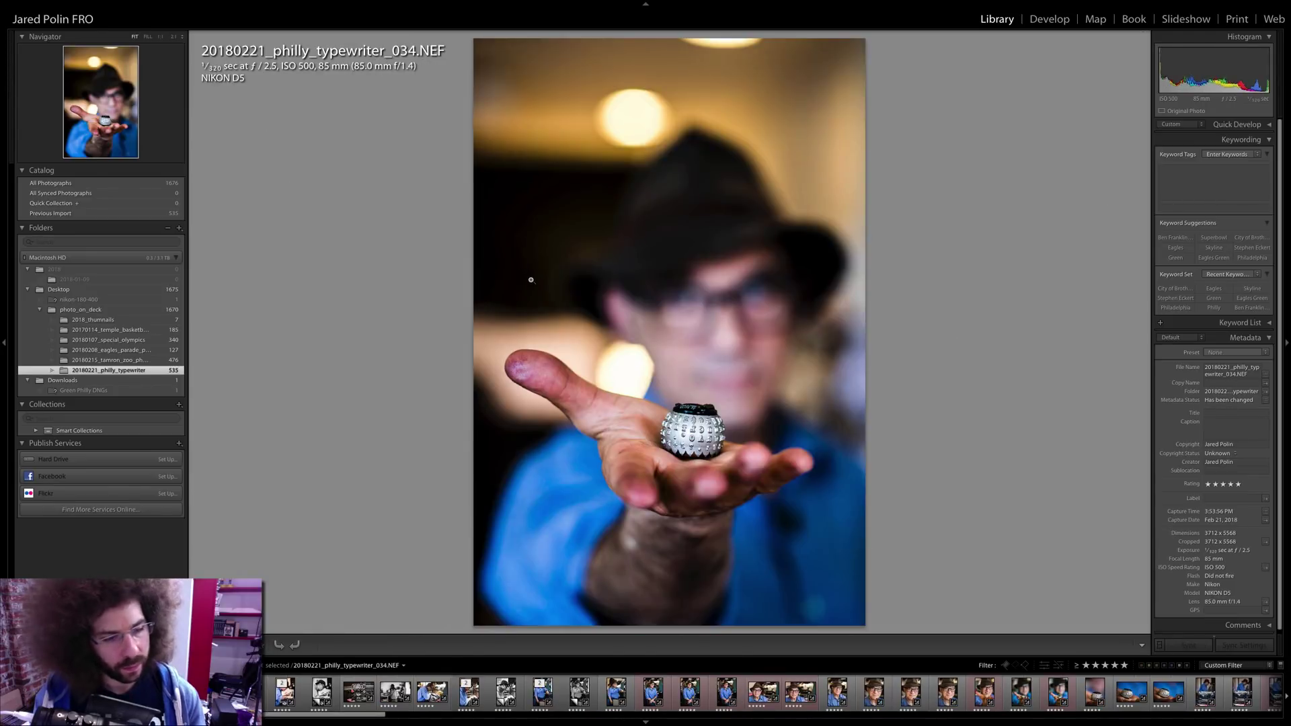
pyautogui.press('6')
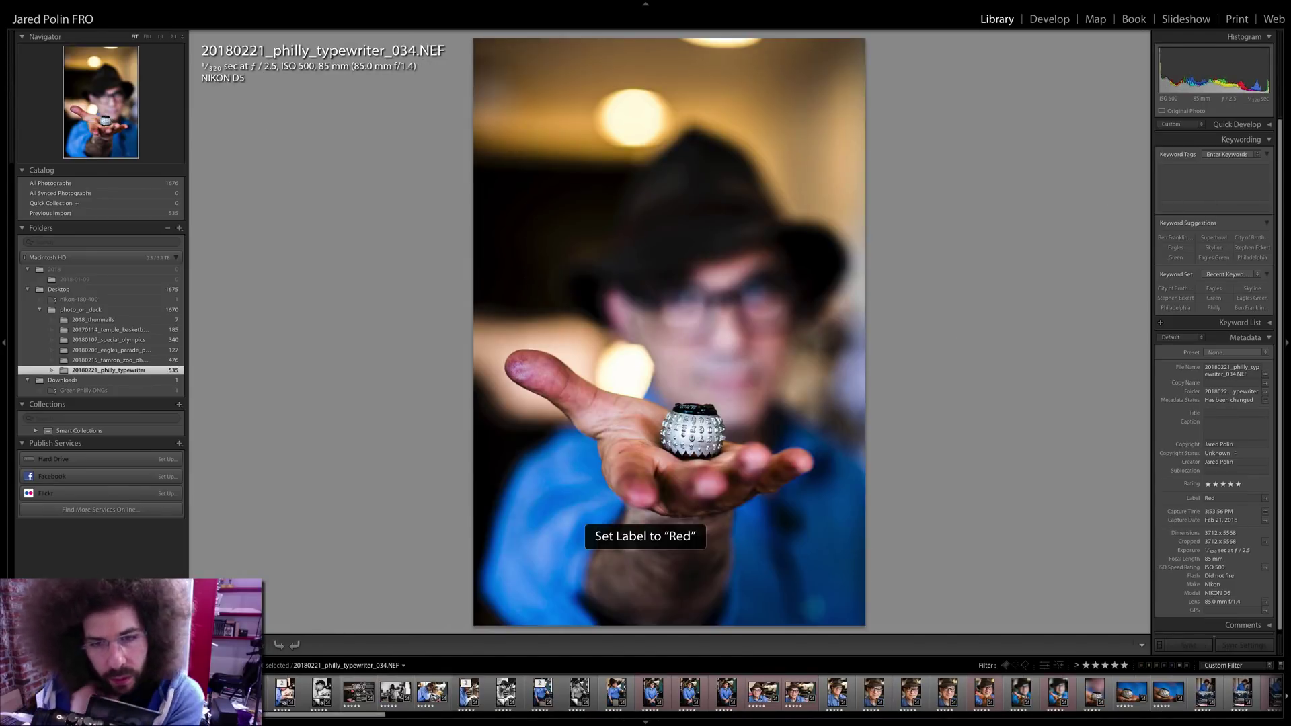
# - Review the opening photos through 043 and give photo 044 the Red color label
pyautogui.press('Right')
pyautogui.press('Right')
pyautogui.press('Right')
pyautogui.press('Right')
pyautogui.press('Right')
pyautogui.press('Right')
pyautogui.press('Right')
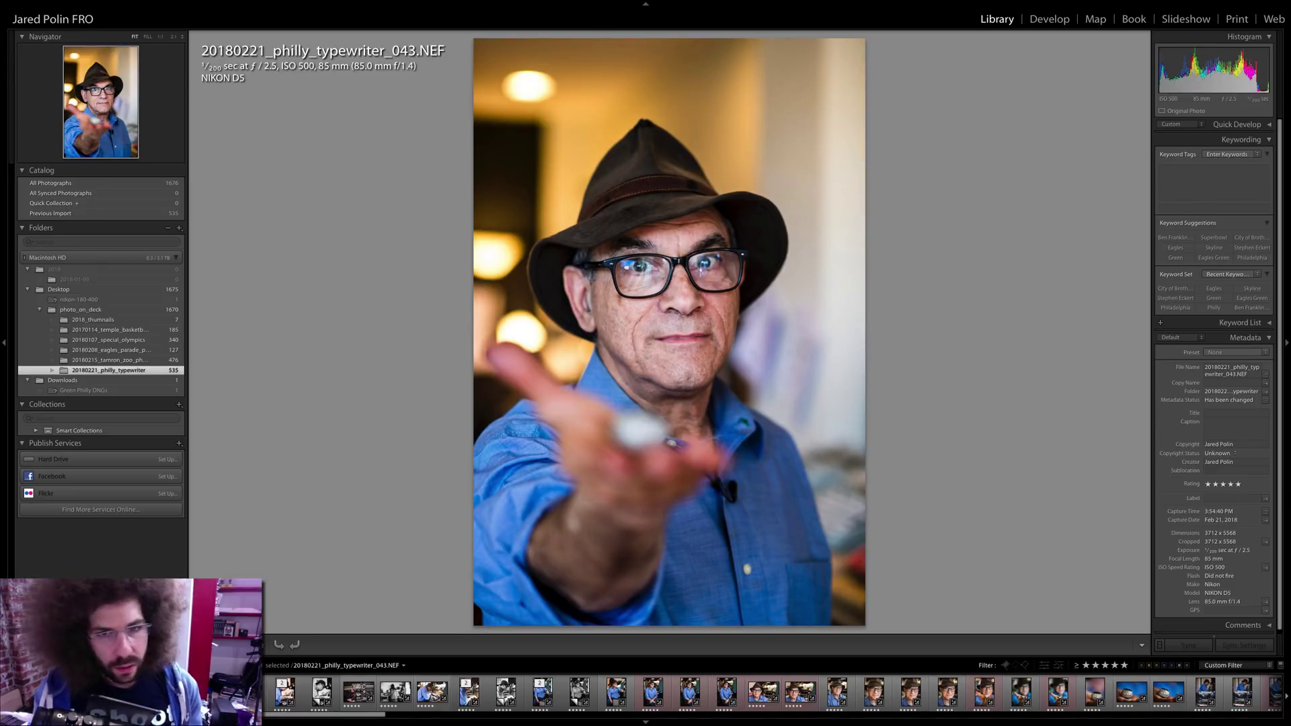
pyautogui.press('Right')
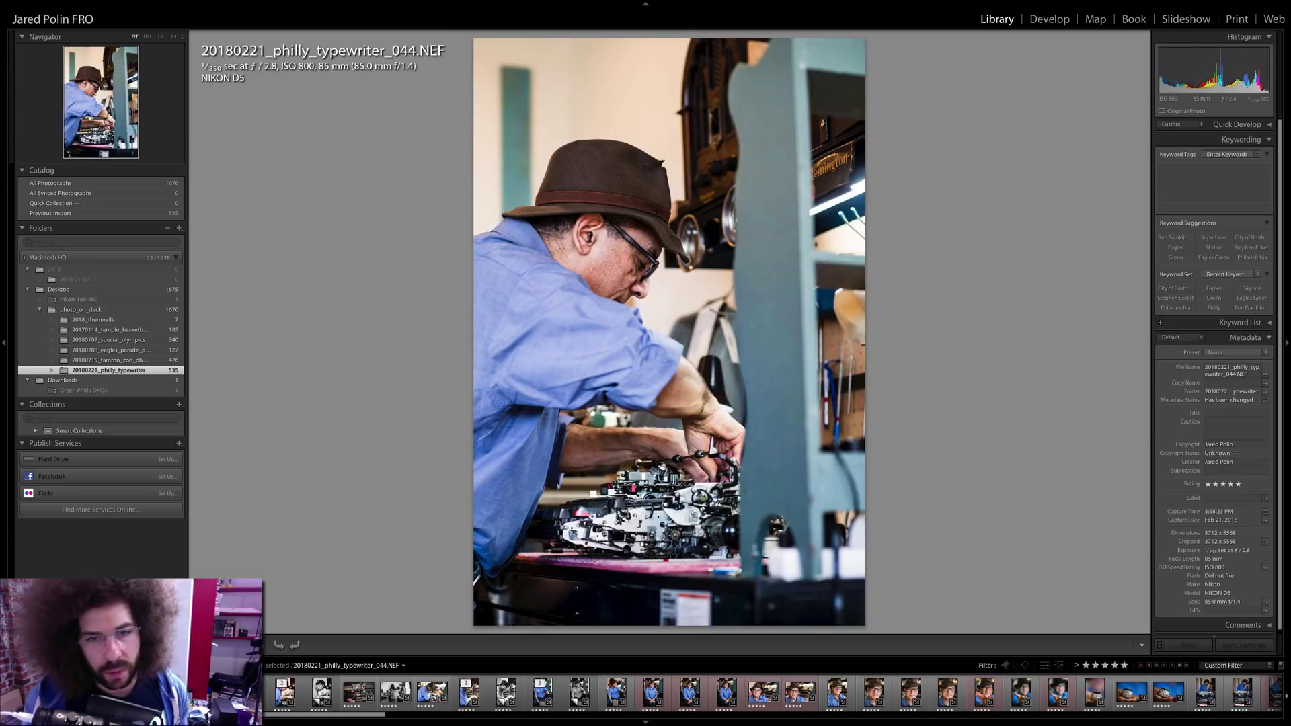
pyautogui.press('Right')
pyautogui.press('Left')
pyautogui.press('6')
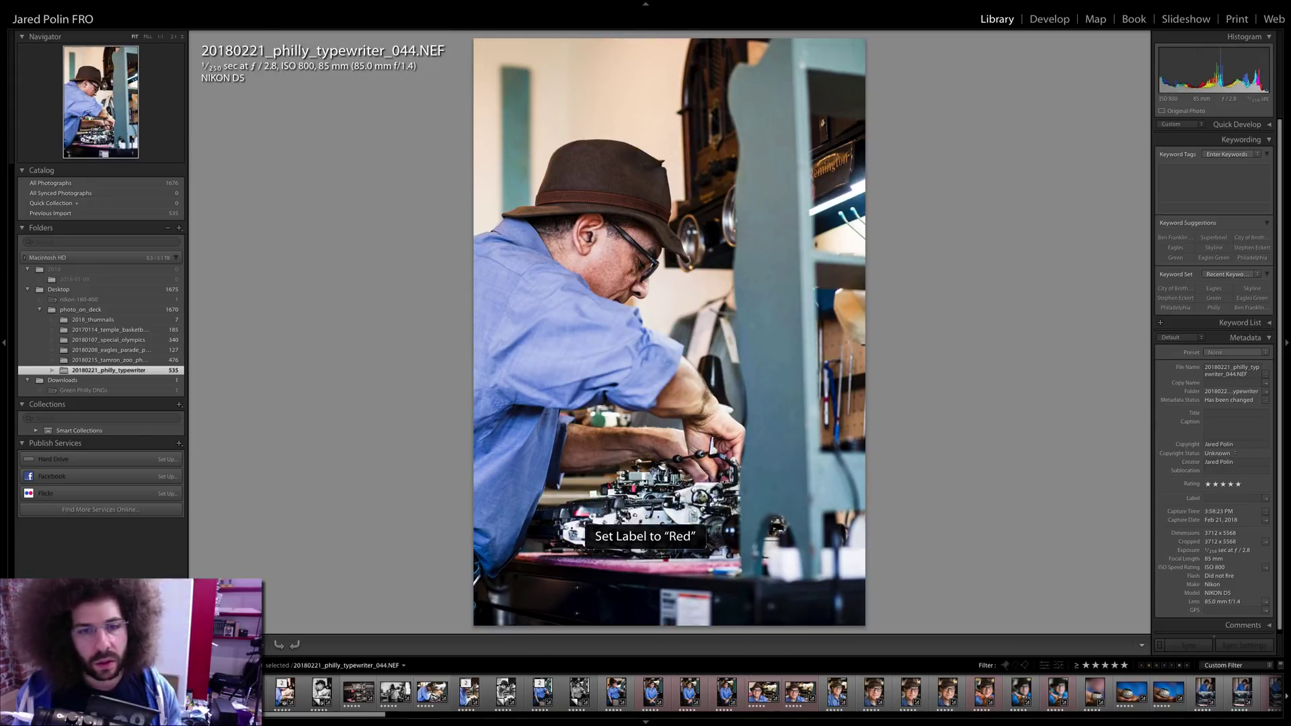
# - Give photo 046 the Red color label and compare the neighboring workbench shots to settle their labels
pyautogui.press('Right')
pyautogui.press('6')
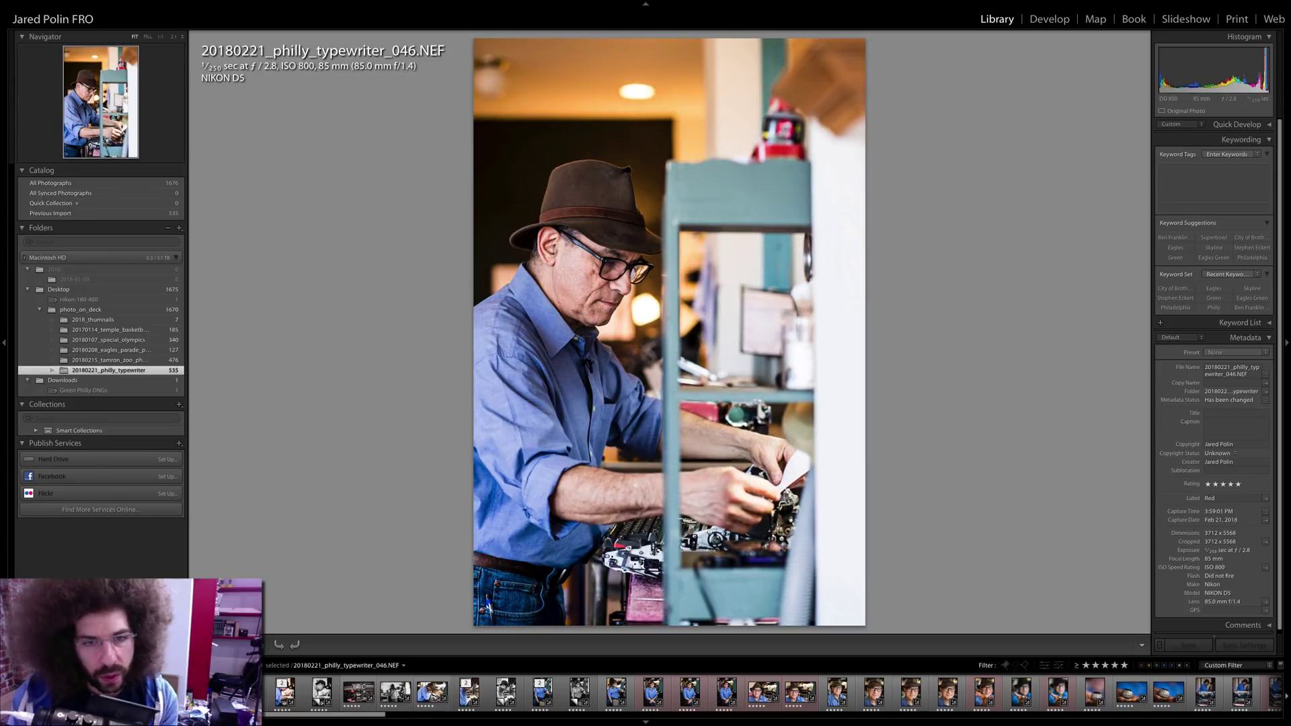
pyautogui.press('Right')
pyautogui.press('6')
pyautogui.press('Left')
pyautogui.press('Right')
pyautogui.press('Left')
pyautogui.press('Left')
pyautogui.press('Right')
pyautogui.press('Left')
pyautogui.press('Right')
pyautogui.press('6')
pyautogui.press('Right')
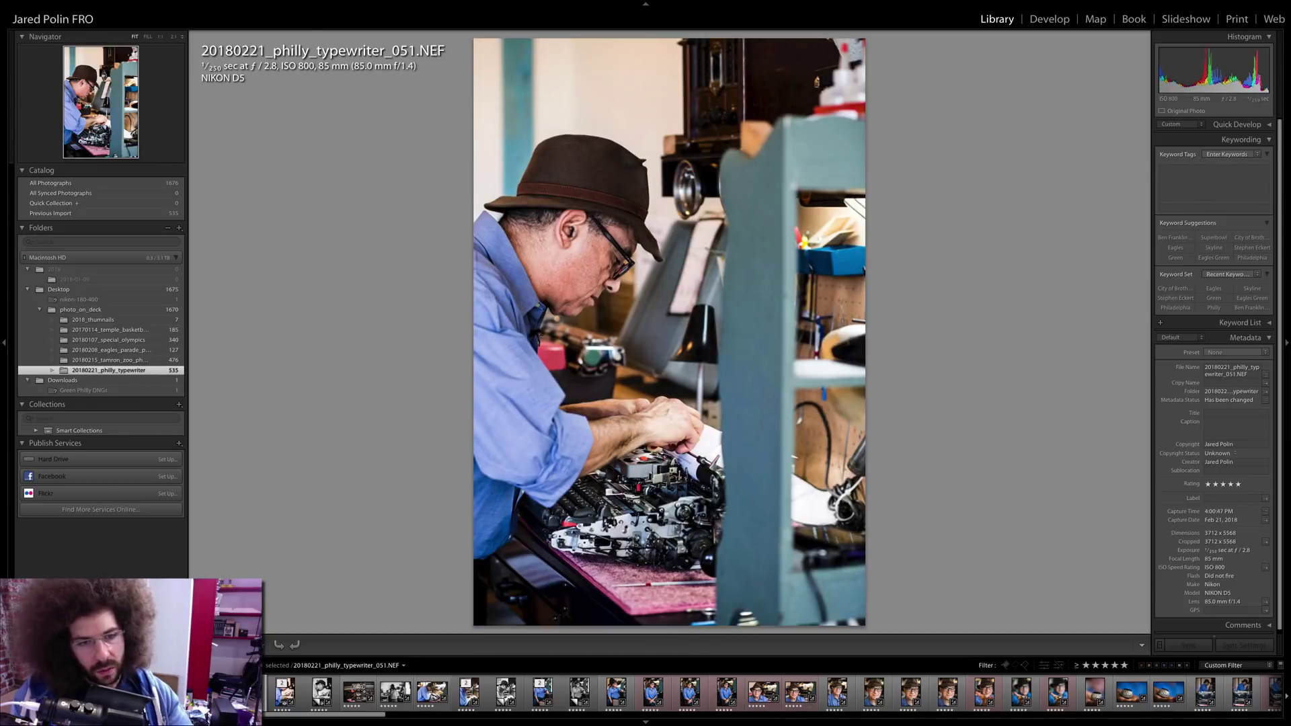
# - Compare the versions of photo 052 and give its black-and-white copy the Red color label
pyautogui.press('Right')
pyautogui.press('Left')
pyautogui.press('Right')
pyautogui.press('Right')
pyautogui.press('6')
pyautogui.press('Left')
pyautogui.press('v')
pyautogui.press('super+apostrophe')
pyautogui.press('Left')
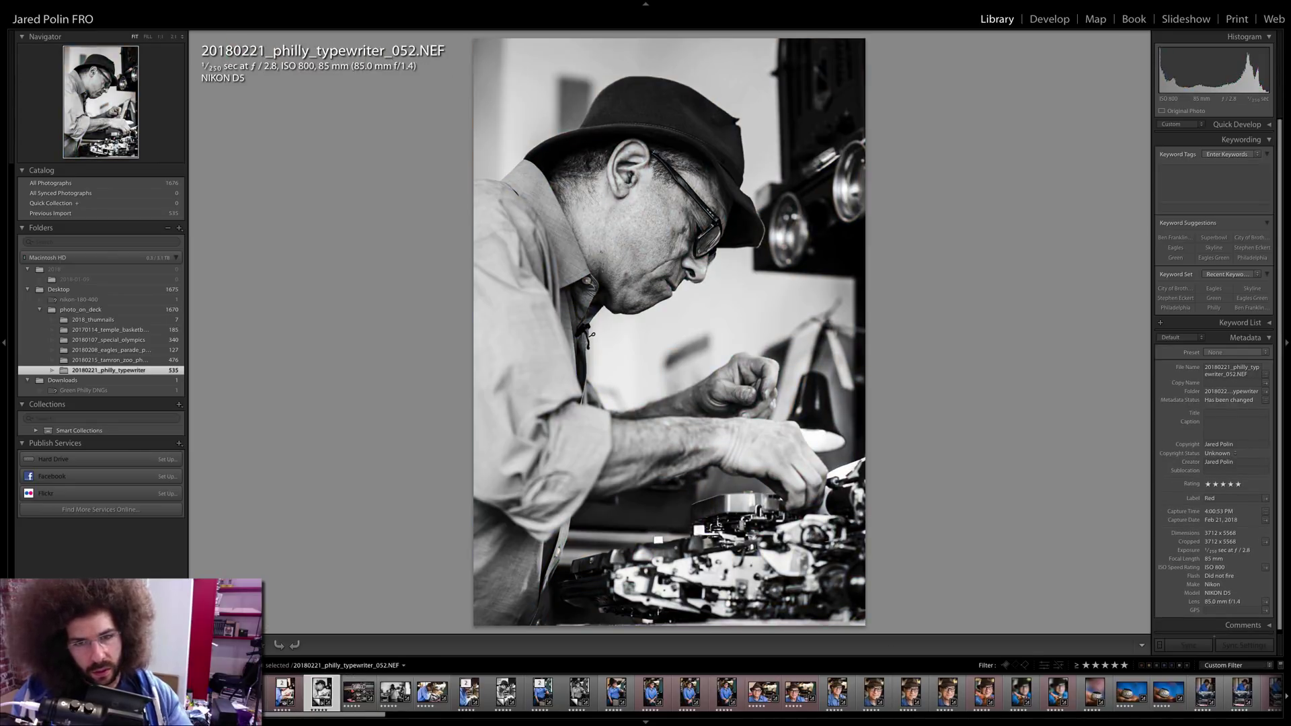
# - Give photo 061, the black-and-white view of the man from behind, the Red color label
pyautogui.press('Right')
pyautogui.press('Right')
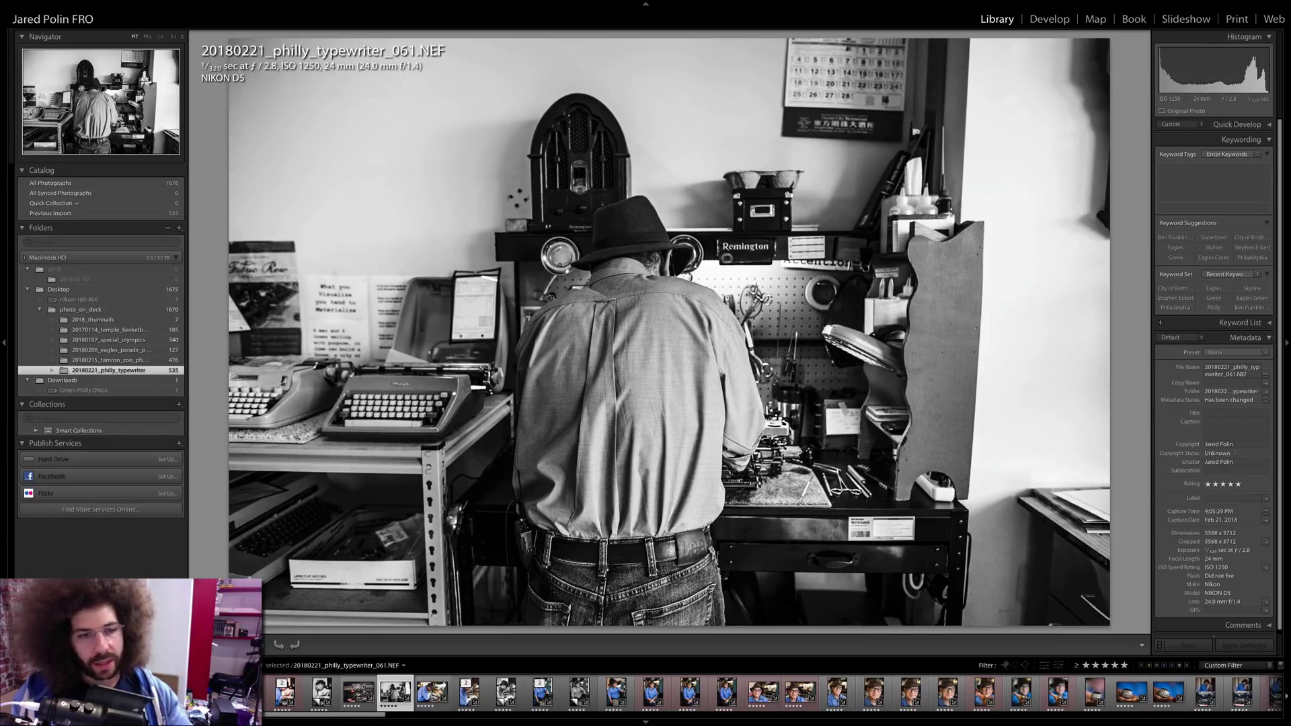
pyautogui.press('6')
# - Give photo 062 the Red color label after comparing it with photo 067, and check photo 067 again
pyautogui.press('Right')
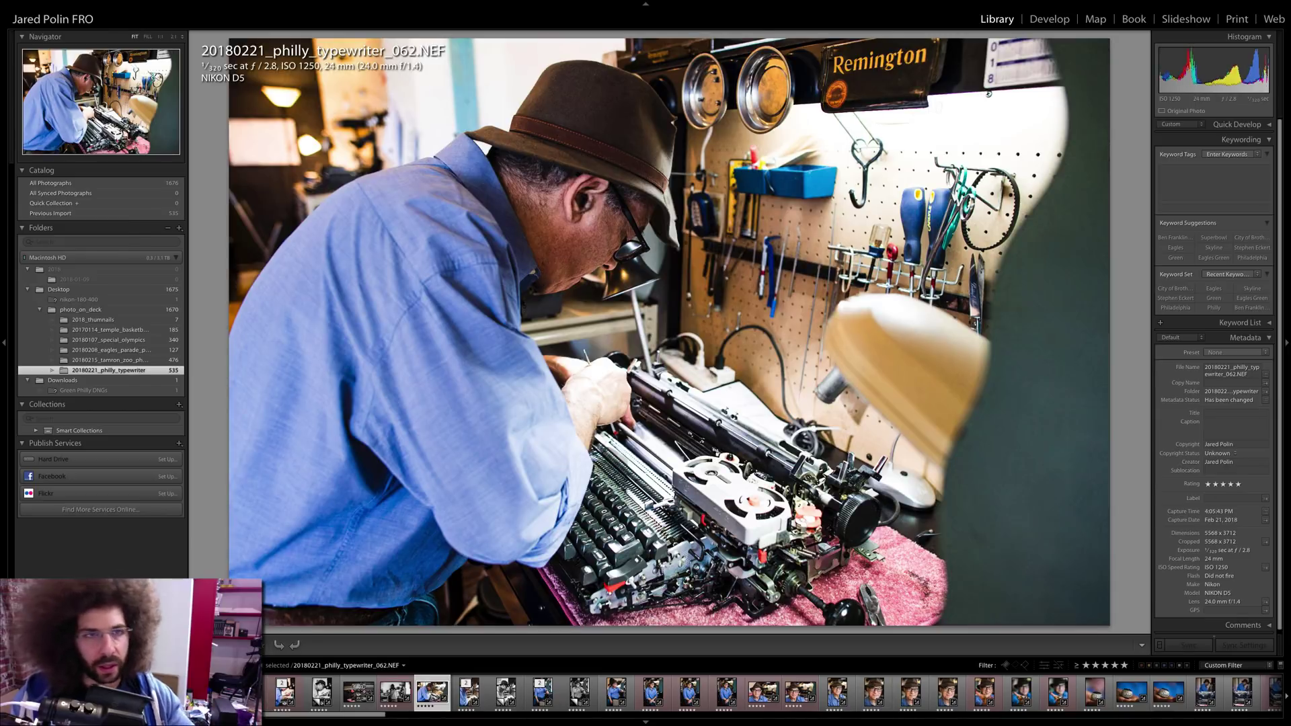
pyautogui.press('Right')
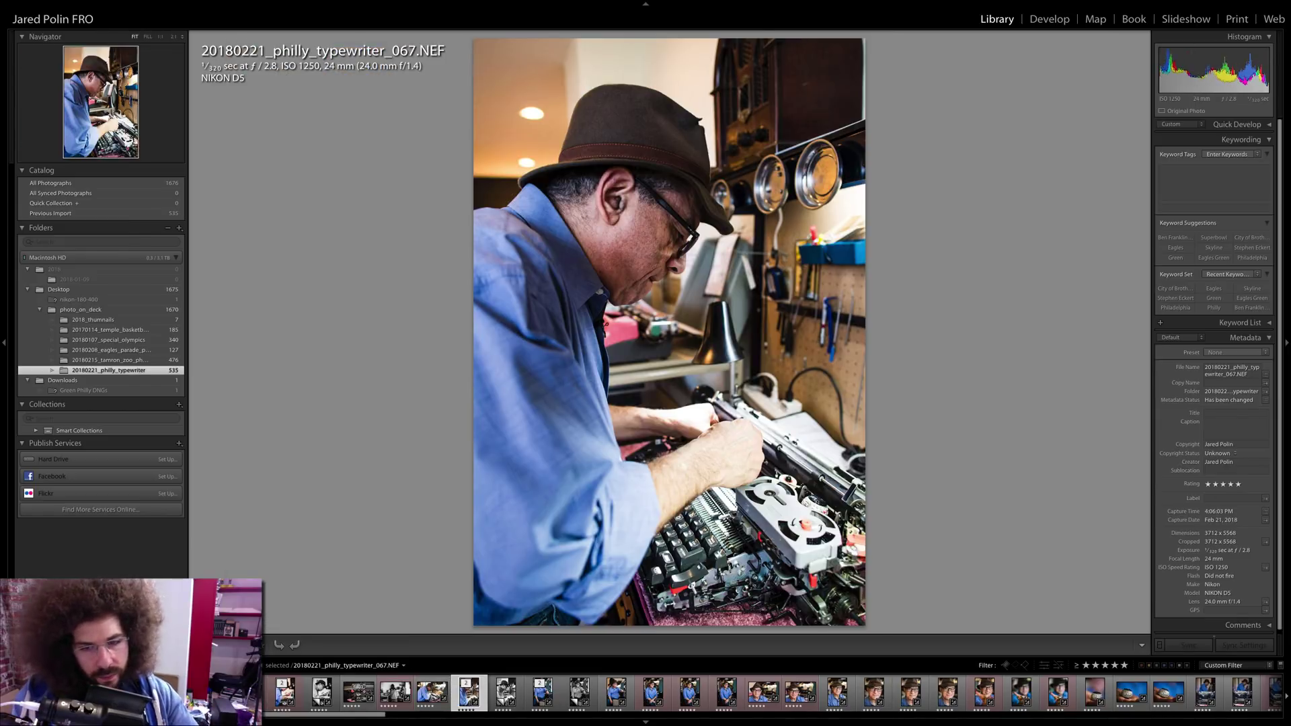
pyautogui.press('Left')
pyautogui.press('6')
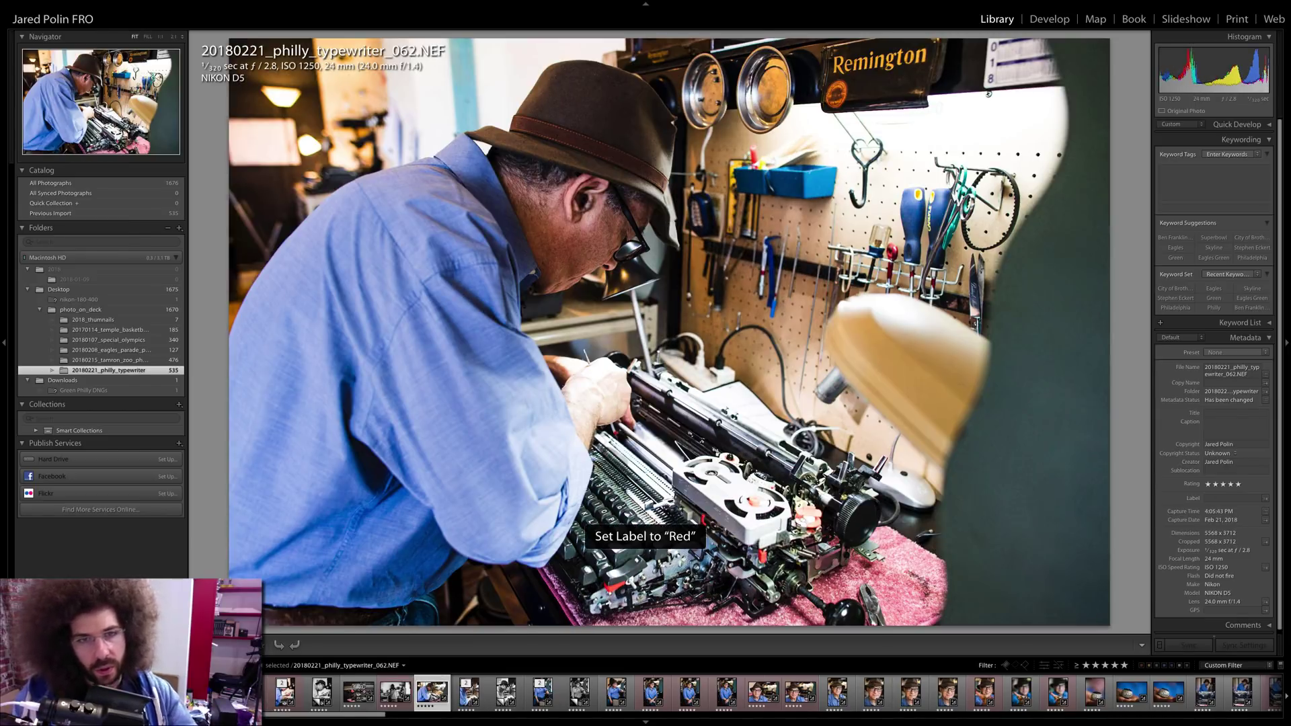
pyautogui.press('Right')
pyautogui.press('Left')
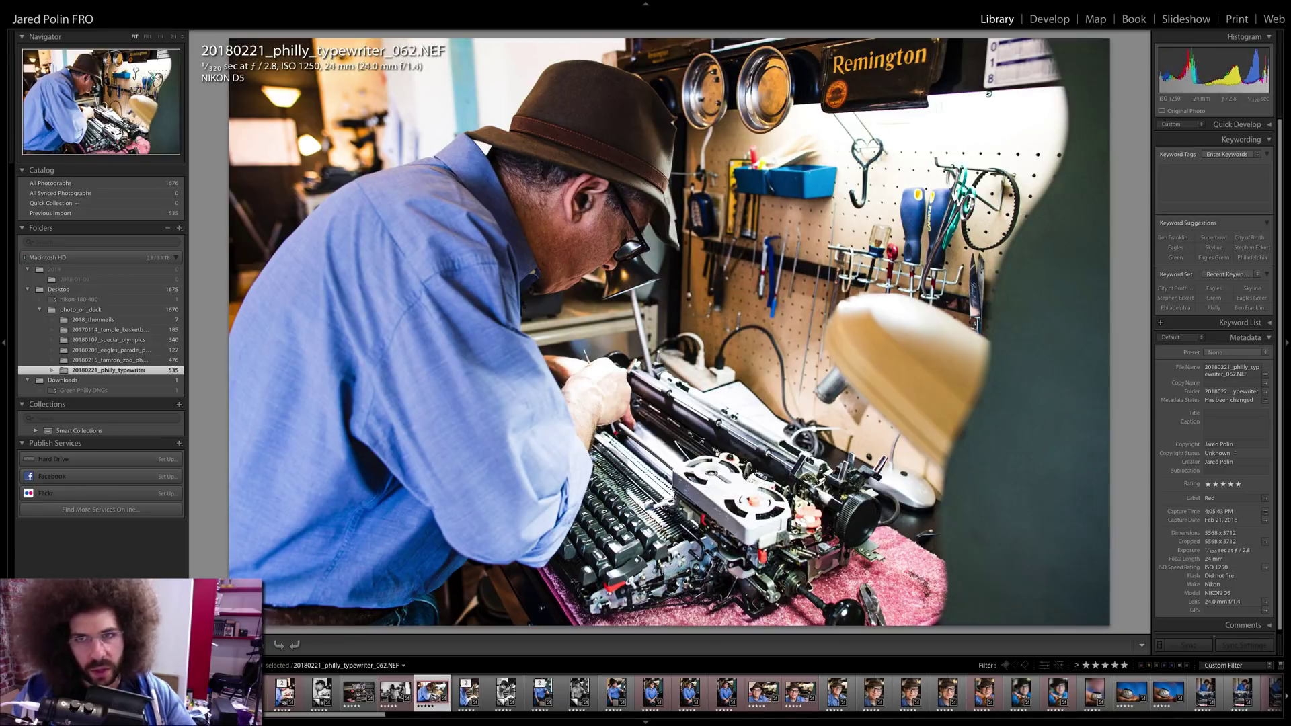
pyautogui.press('Right')
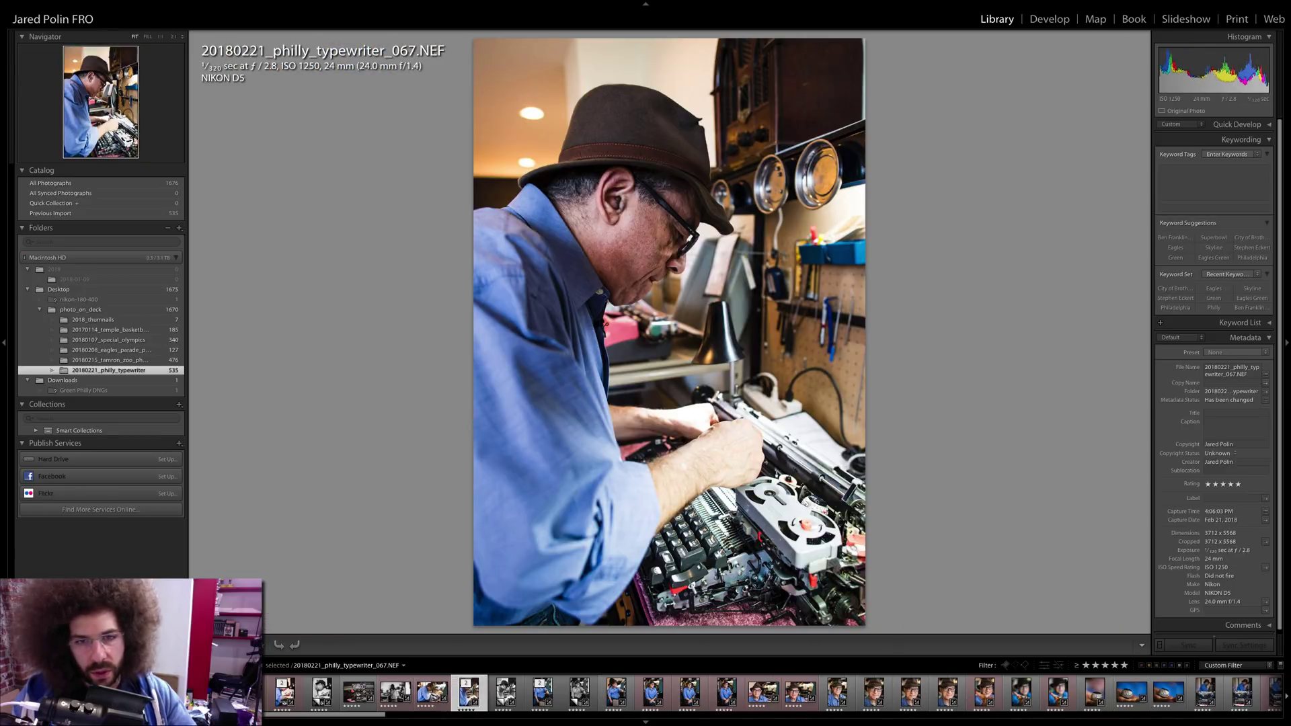
pyautogui.press('v')
pyautogui.press('v')
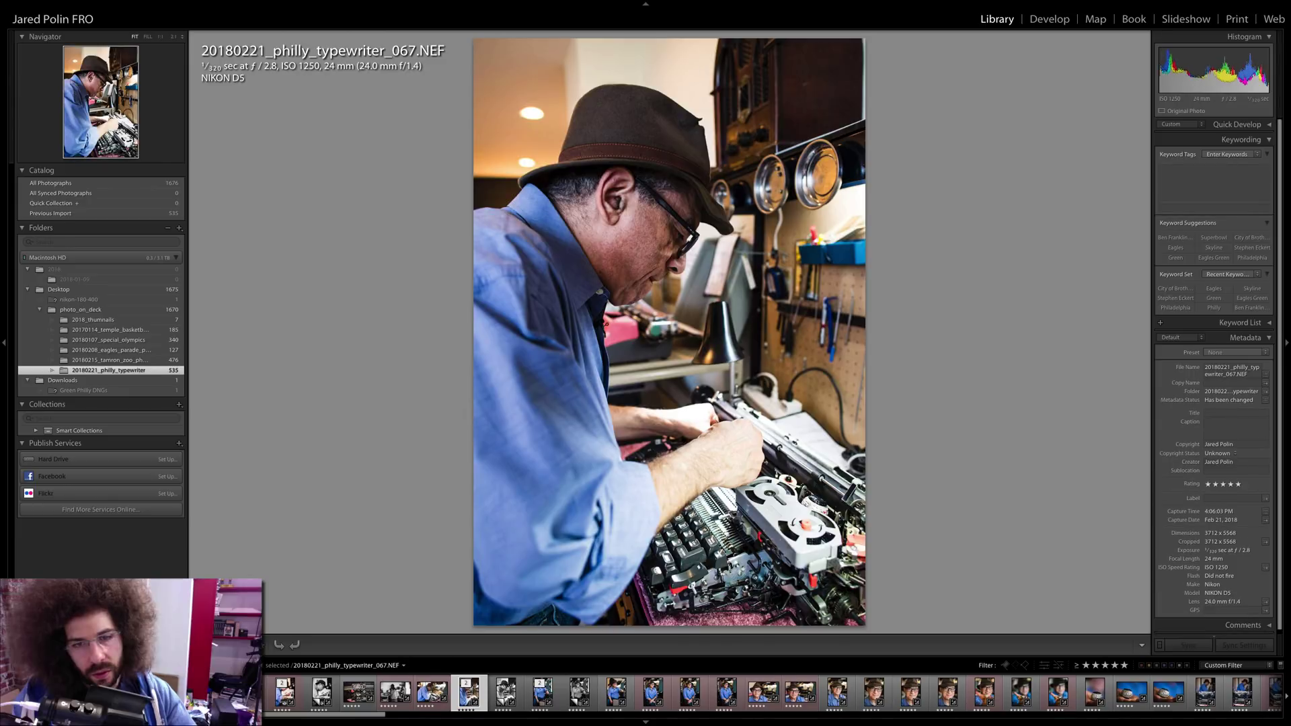
# - Compare the black-and-white and color versions of photo 075 and give the color version the Red color label
pyautogui.press('Right')
pyautogui.press('Right')
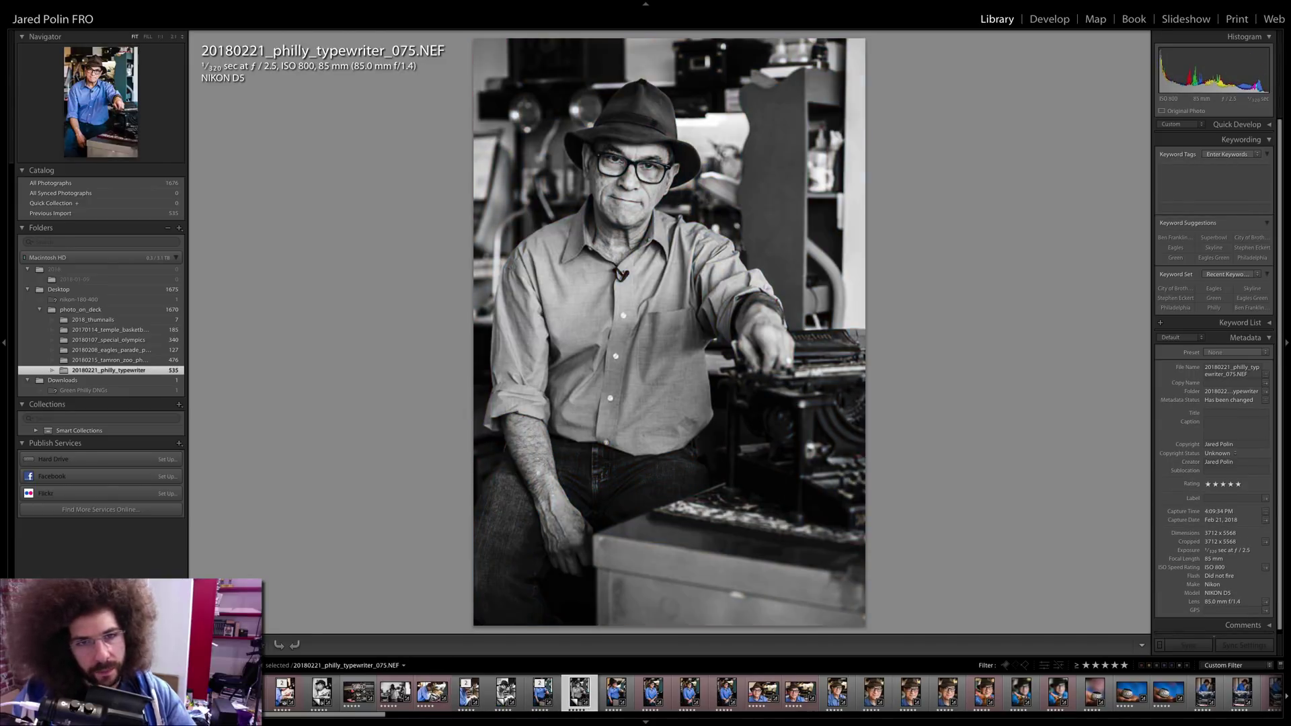
pyautogui.press('v')
pyautogui.press('v')
pyautogui.press('6')
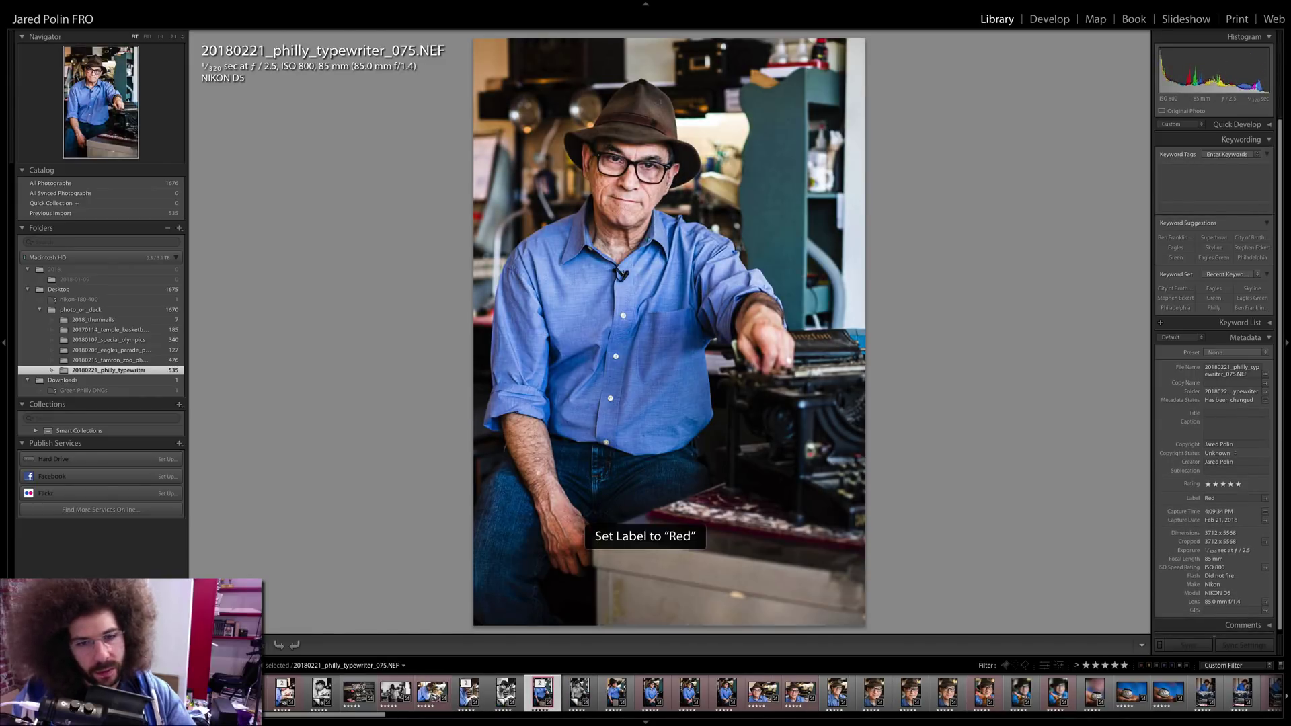
pyautogui.press('v')
pyautogui.press('v')
# - Compare portrait 077 with the neighboring portraits 086 and 075
pyautogui.press('Right')
pyautogui.press('Right')
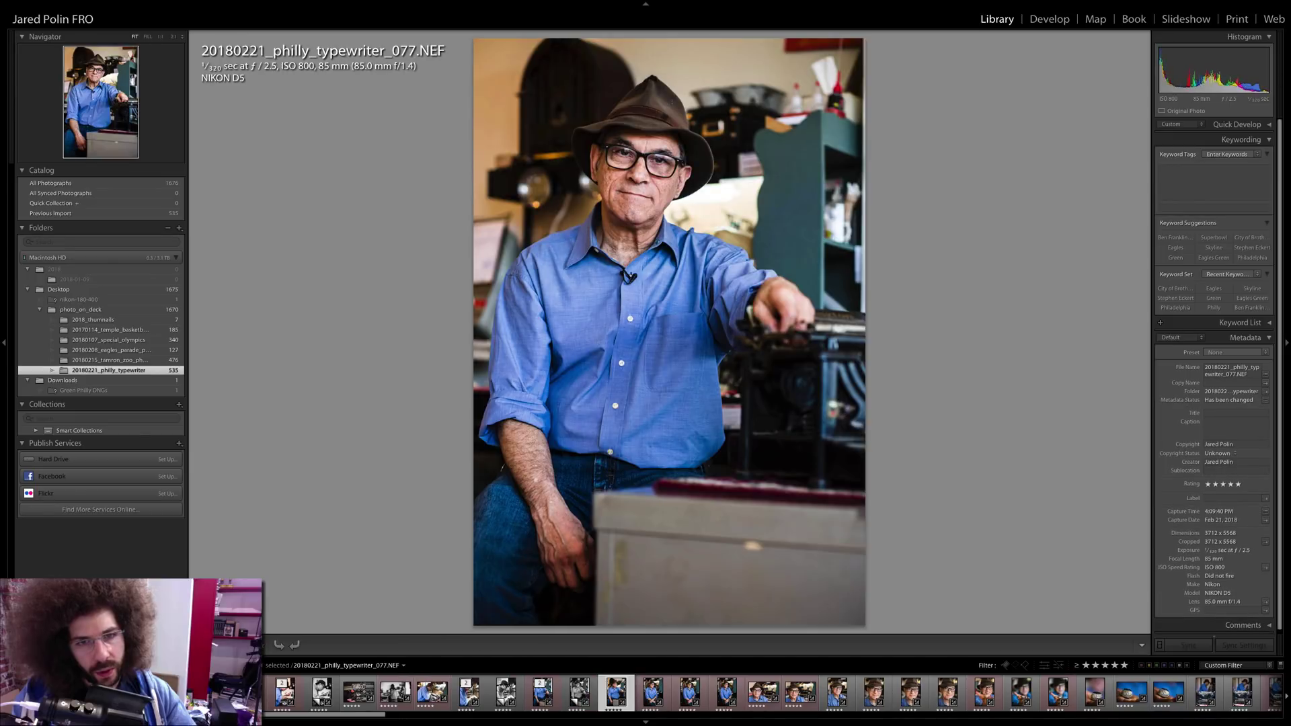
pyautogui.press('Right')
pyautogui.press('Left')
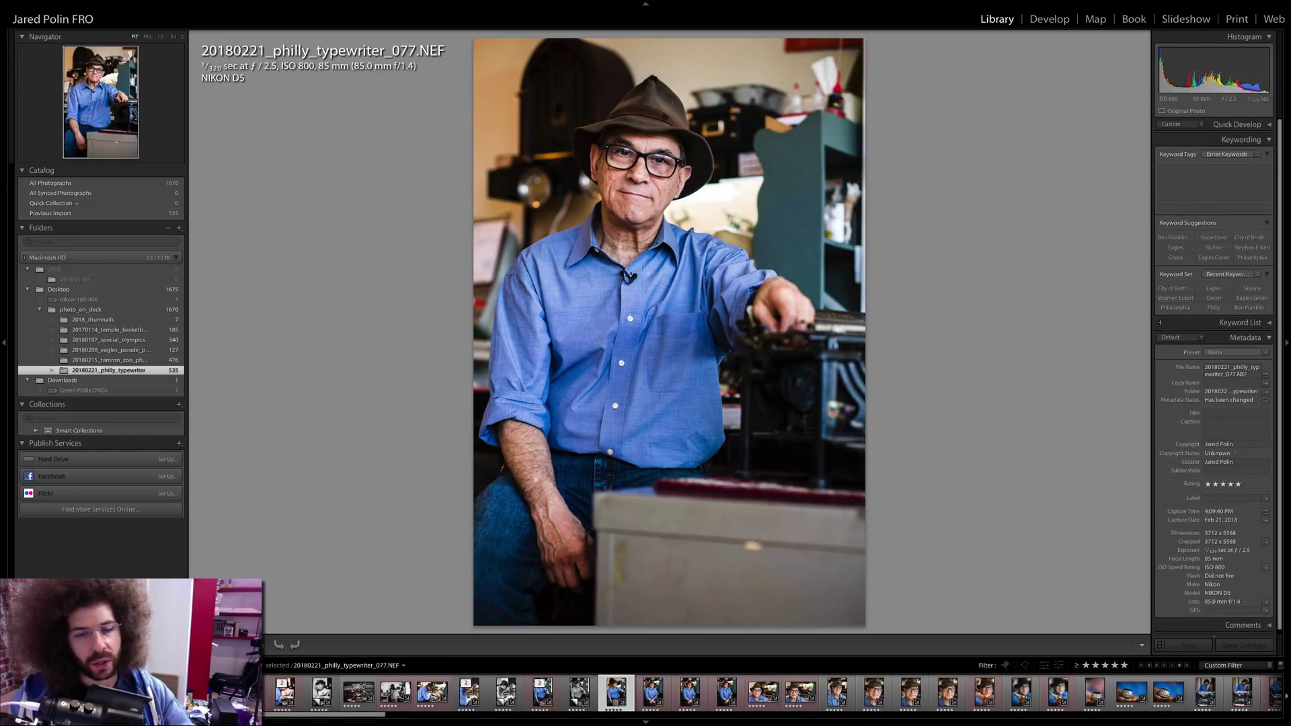
pyautogui.press('Right')
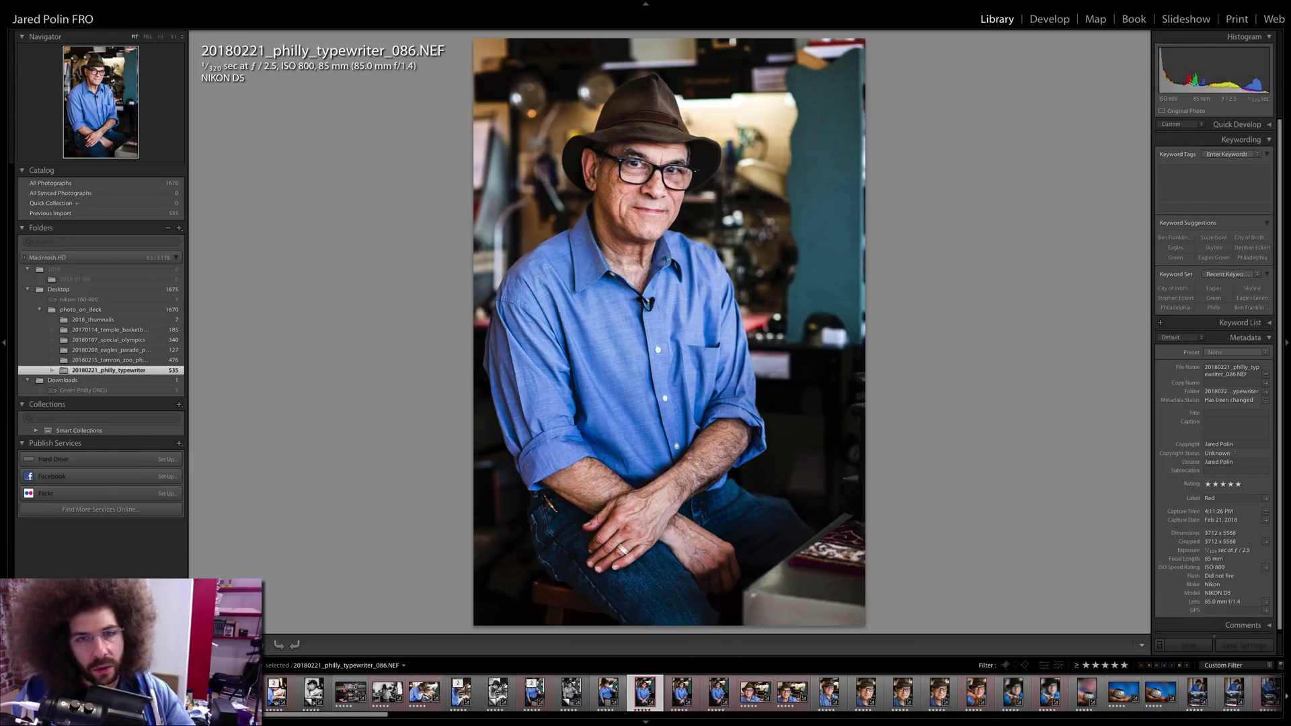
pyautogui.press('Left')
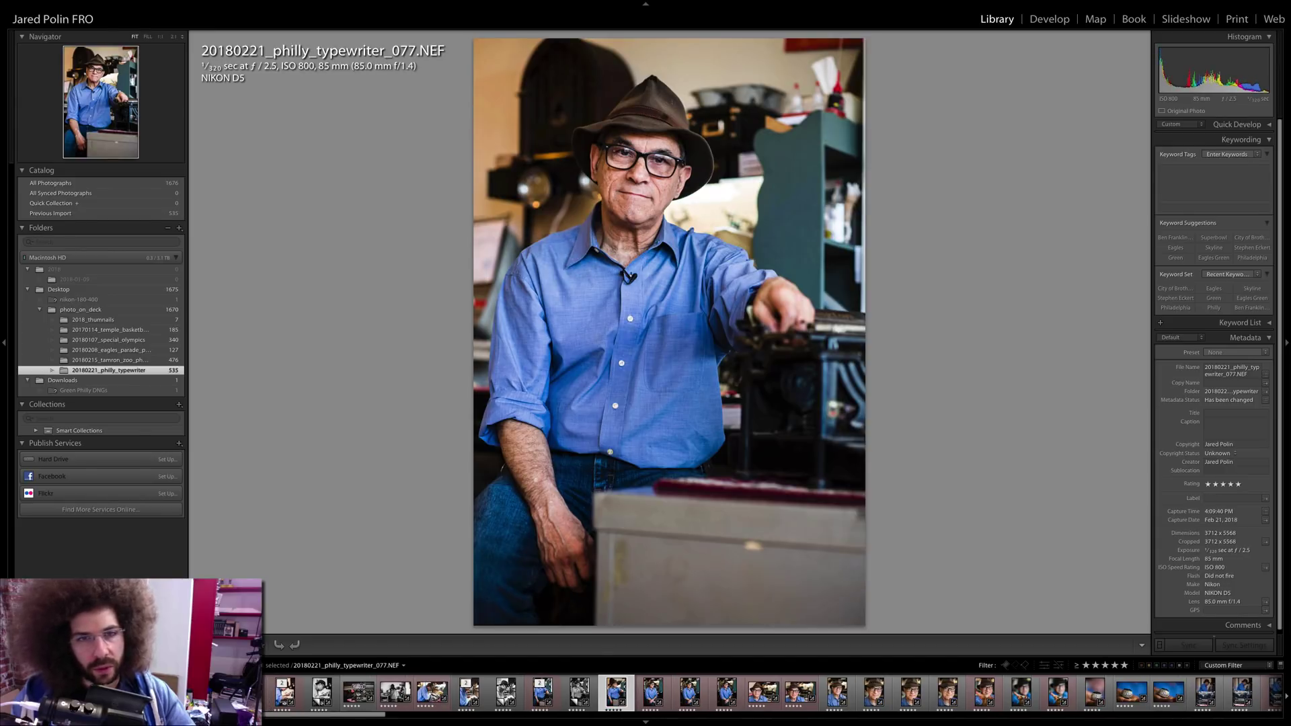
pyautogui.press('Left')
pyautogui.press('Left')
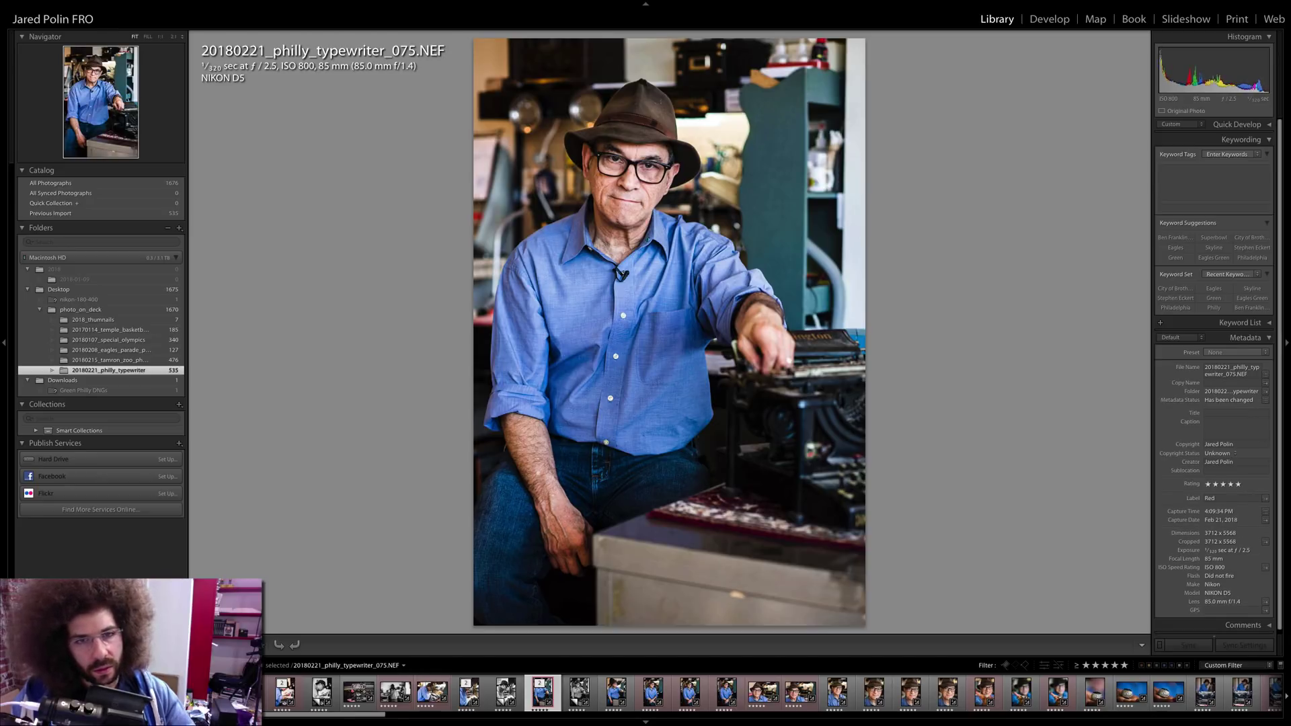
# - Give portrait 077 the Red color label
pyautogui.press('Right')
pyautogui.press('Right')
pyautogui.press('6')
pyautogui.press('Right')
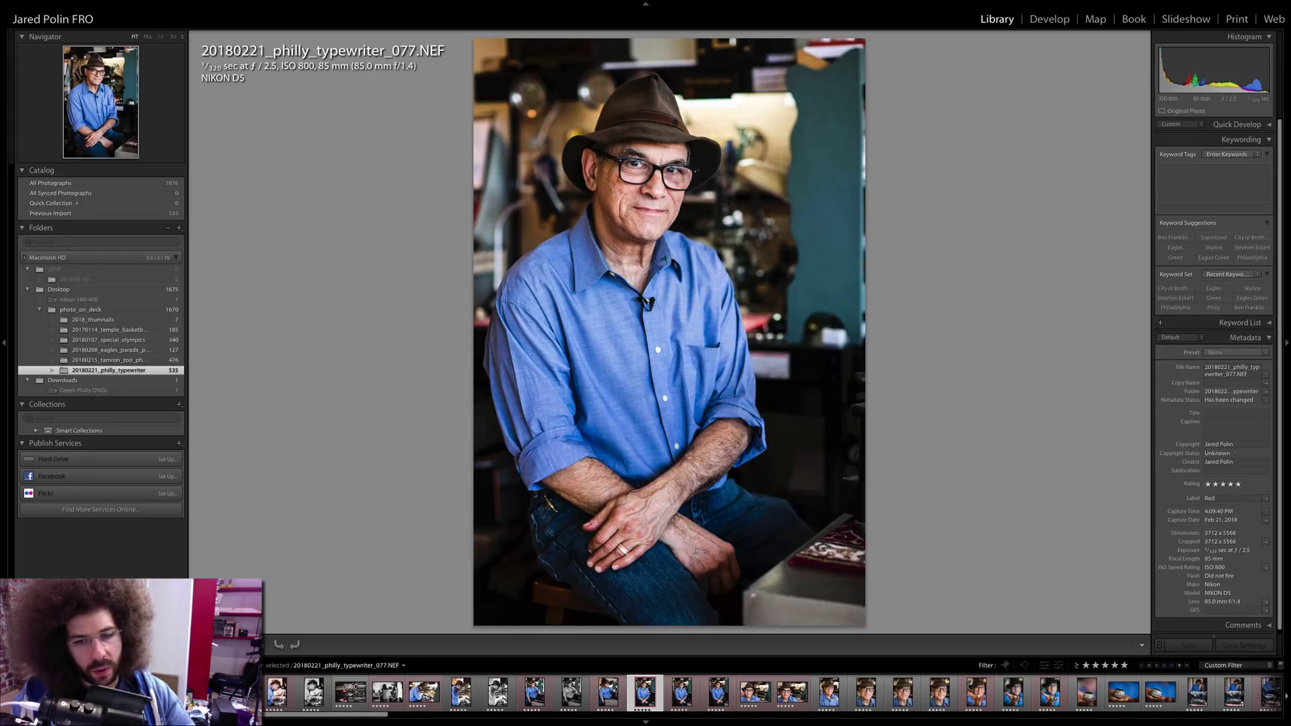
# - Compare the crossed-arms portraits 086, 097 and 100 against each other for the strongest expression
pyautogui.press('Right')
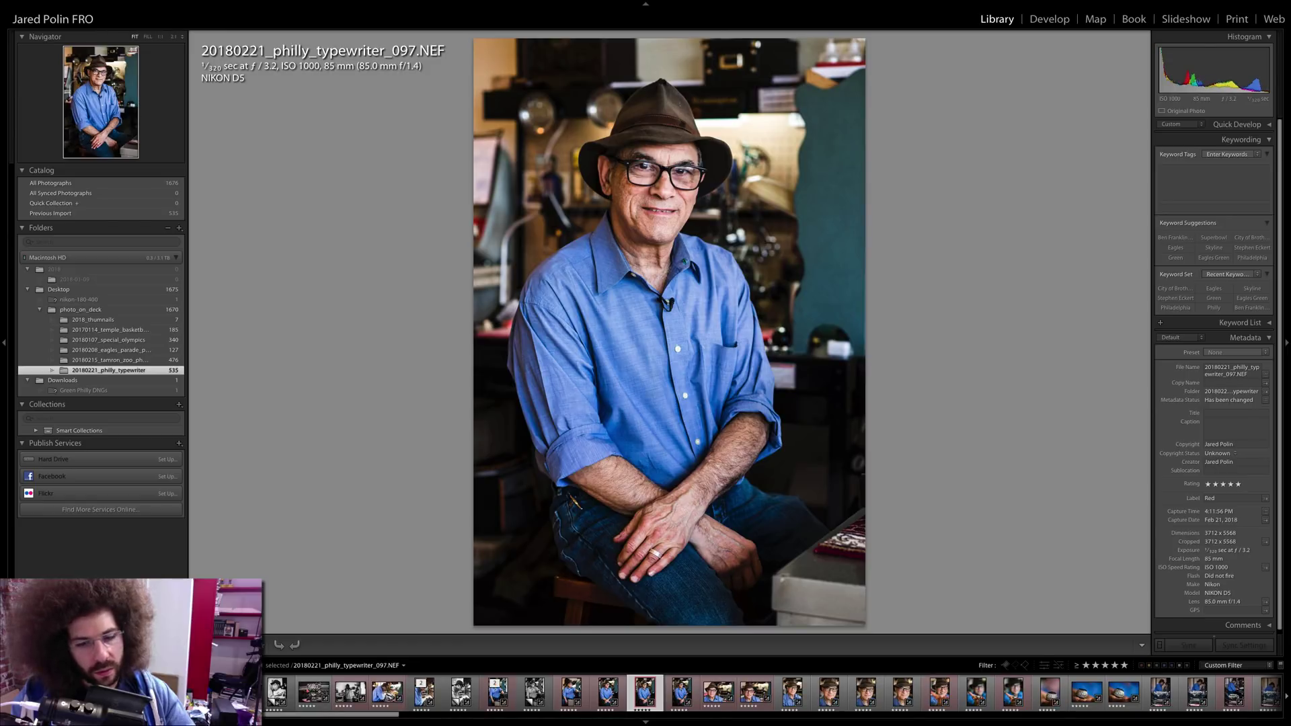
pyautogui.press('Right')
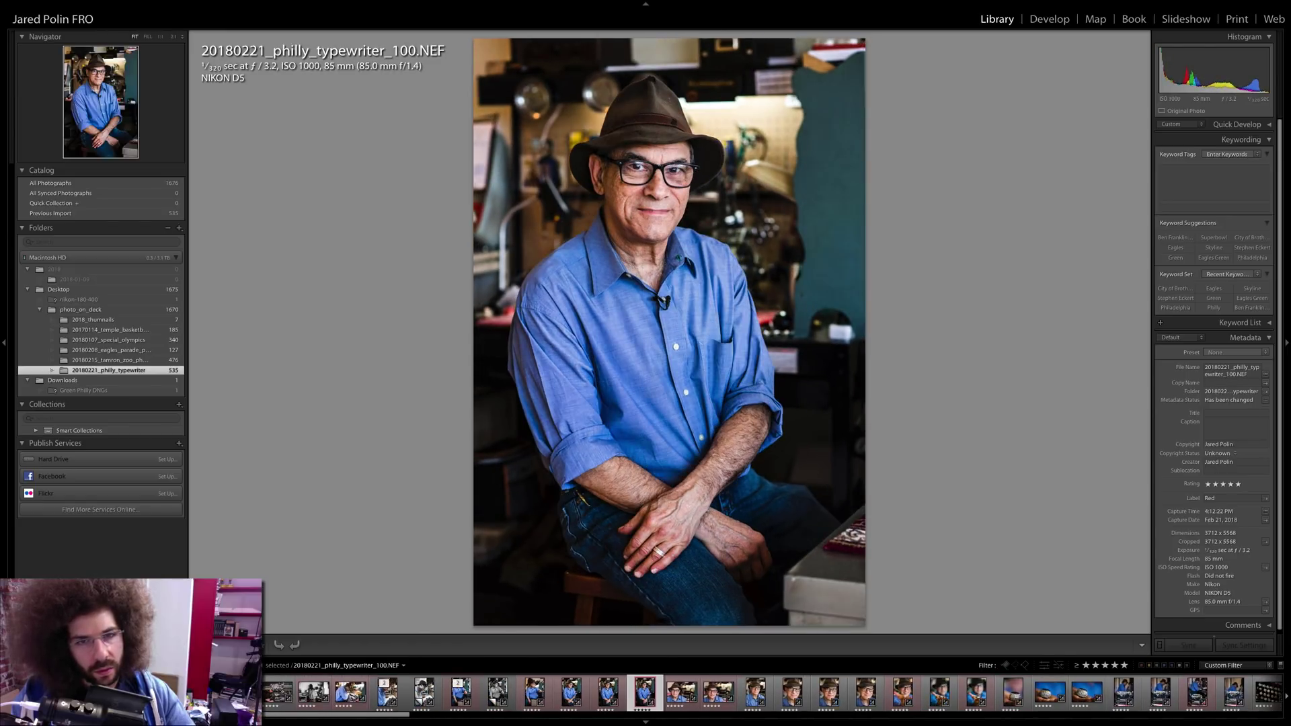
pyautogui.press('Left')
pyautogui.press('Left')
pyautogui.press('Right')
pyautogui.press('Right')
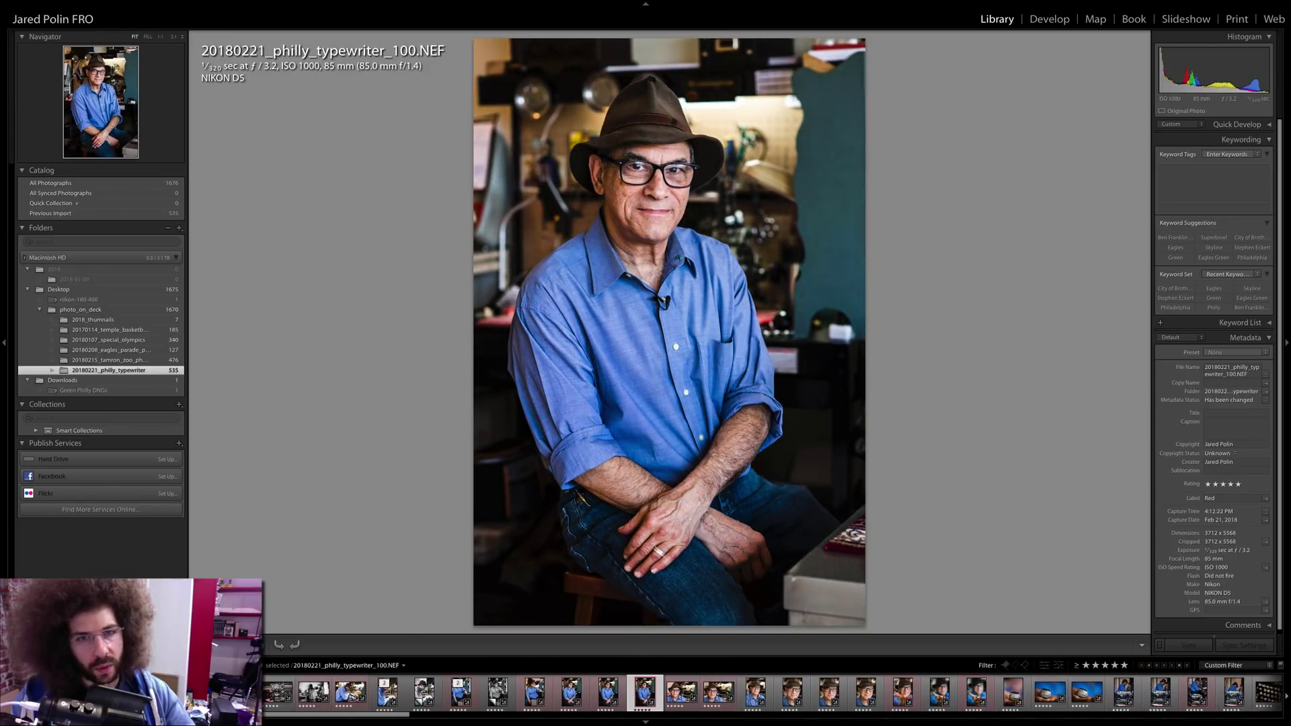
pyautogui.press('Left')
pyautogui.press('Right')
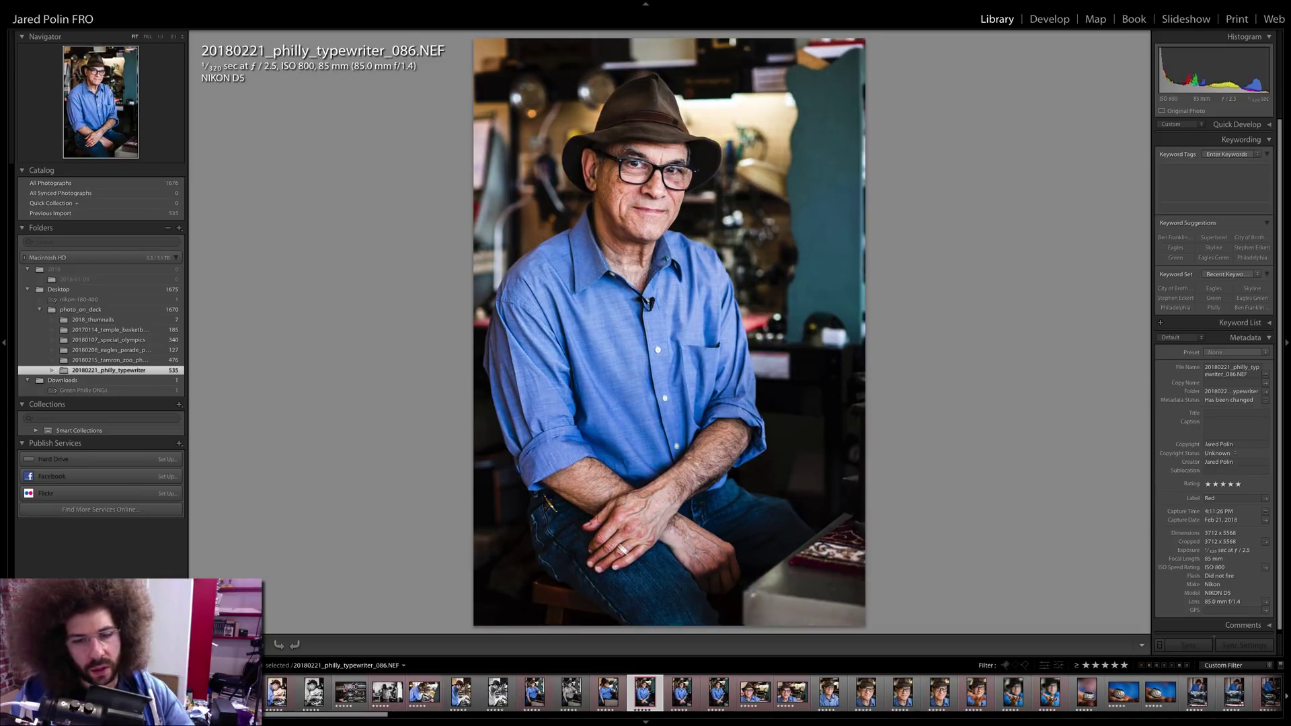
pyautogui.press('Left')
pyautogui.press('Right')
pyautogui.press('Left')
pyautogui.press('Right')
pyautogui.press('Left')
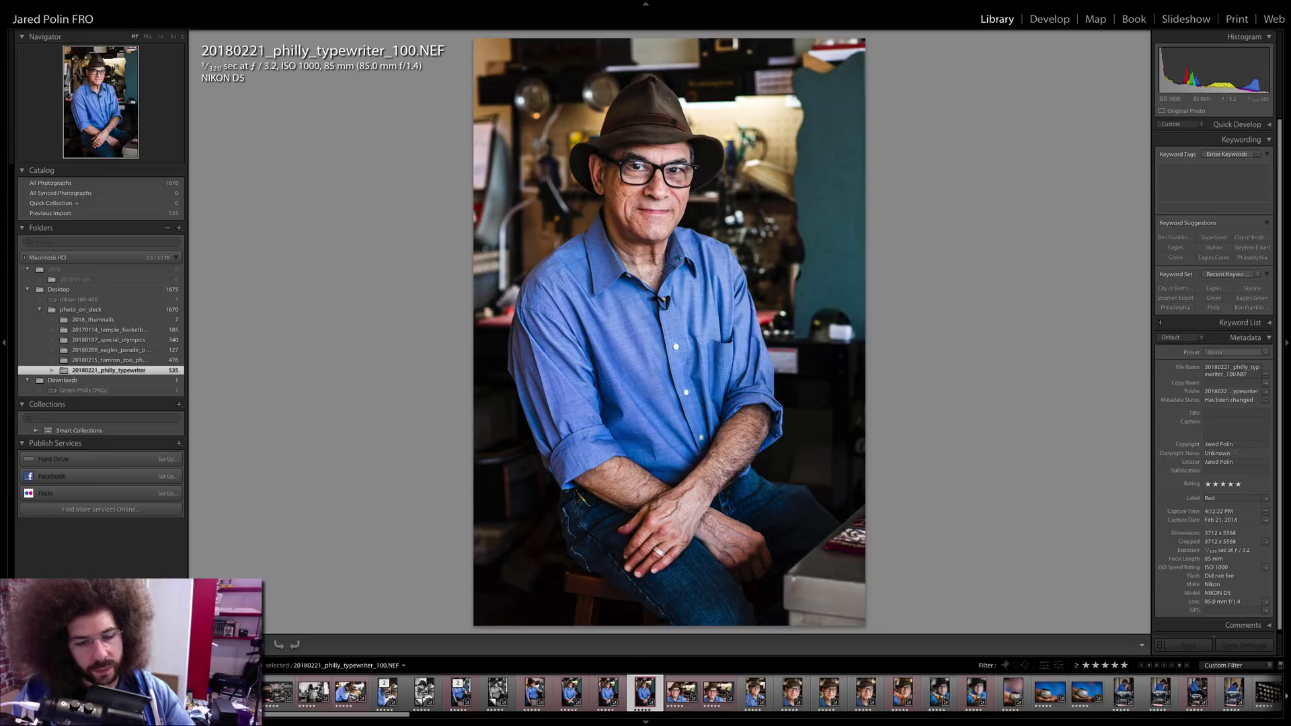
# - Remove the Red color label from the crossed-arms portraits 097 and 086
pyautogui.press('Right')
pyautogui.press('6')
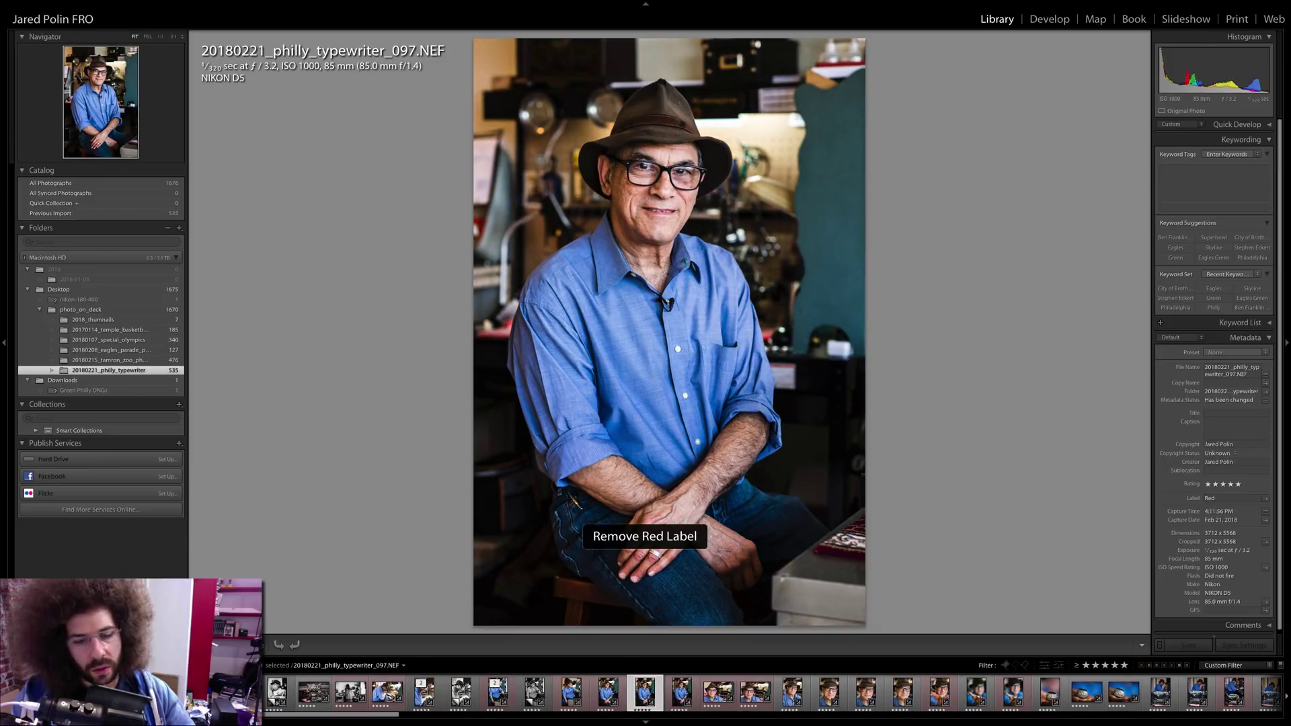
pyautogui.press('Left')
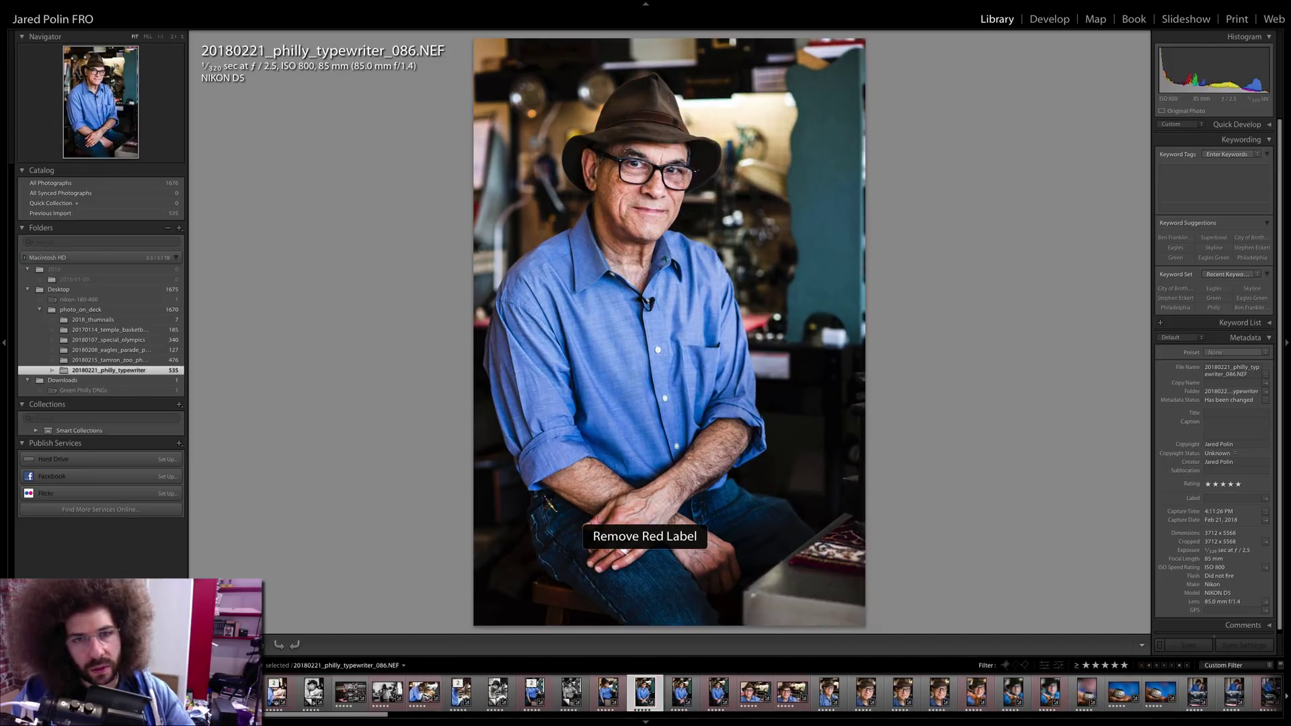
# - Recheck portrait 100 against the neighboring crossed-arms portraits 086 and 097
pyautogui.press('Right')
pyautogui.press('Right')
pyautogui.press('Right')
pyautogui.press('Right')
pyautogui.press('Right')
pyautogui.press('Left')
pyautogui.press('Left')
pyautogui.press('6')
pyautogui.press('Left')
pyautogui.press('Left')
pyautogui.press('Right')
pyautogui.press('Right')
pyautogui.press('Right')
pyautogui.press('Right')
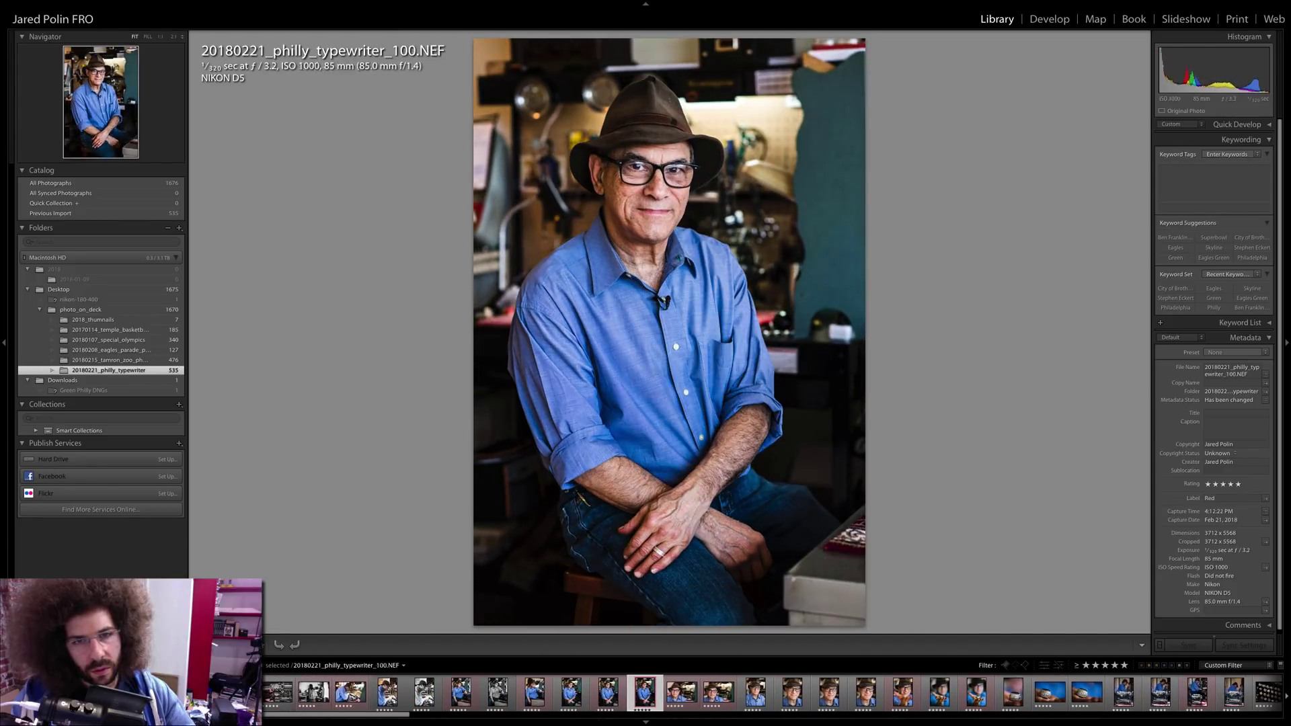
pyautogui.press('Right')
pyautogui.press('Right')
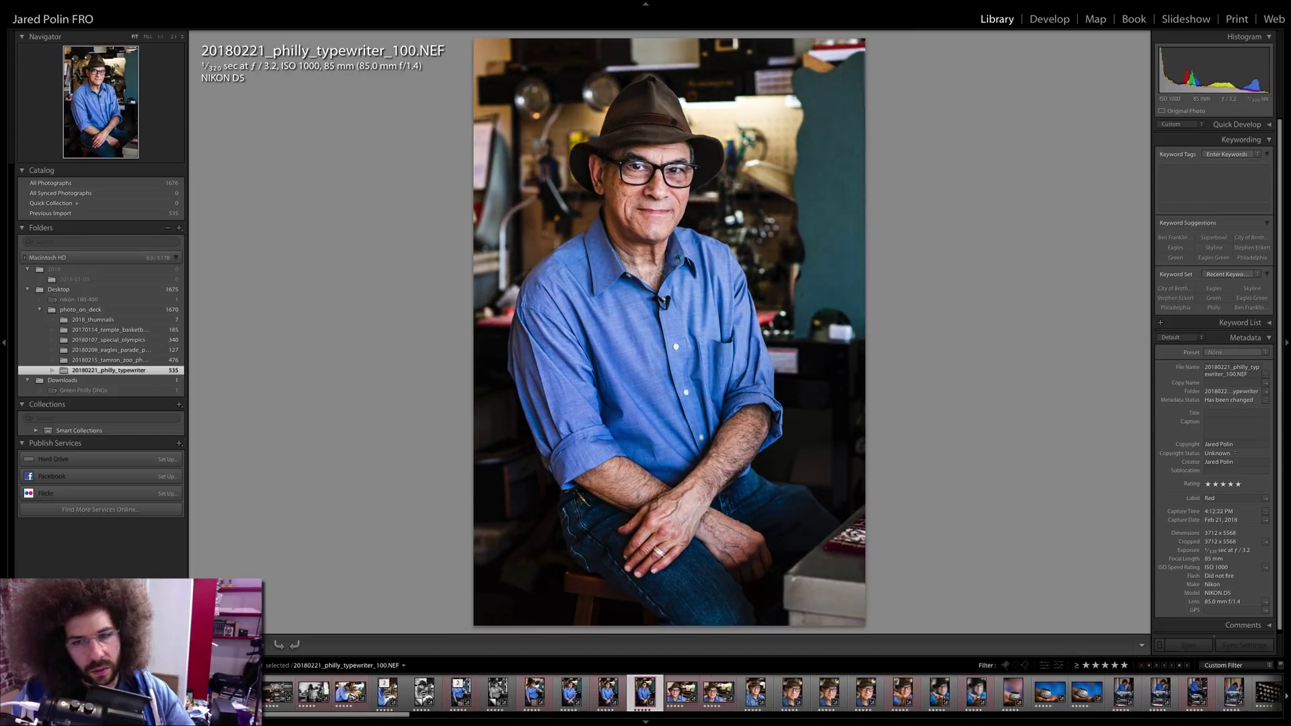
pyautogui.press('Left')
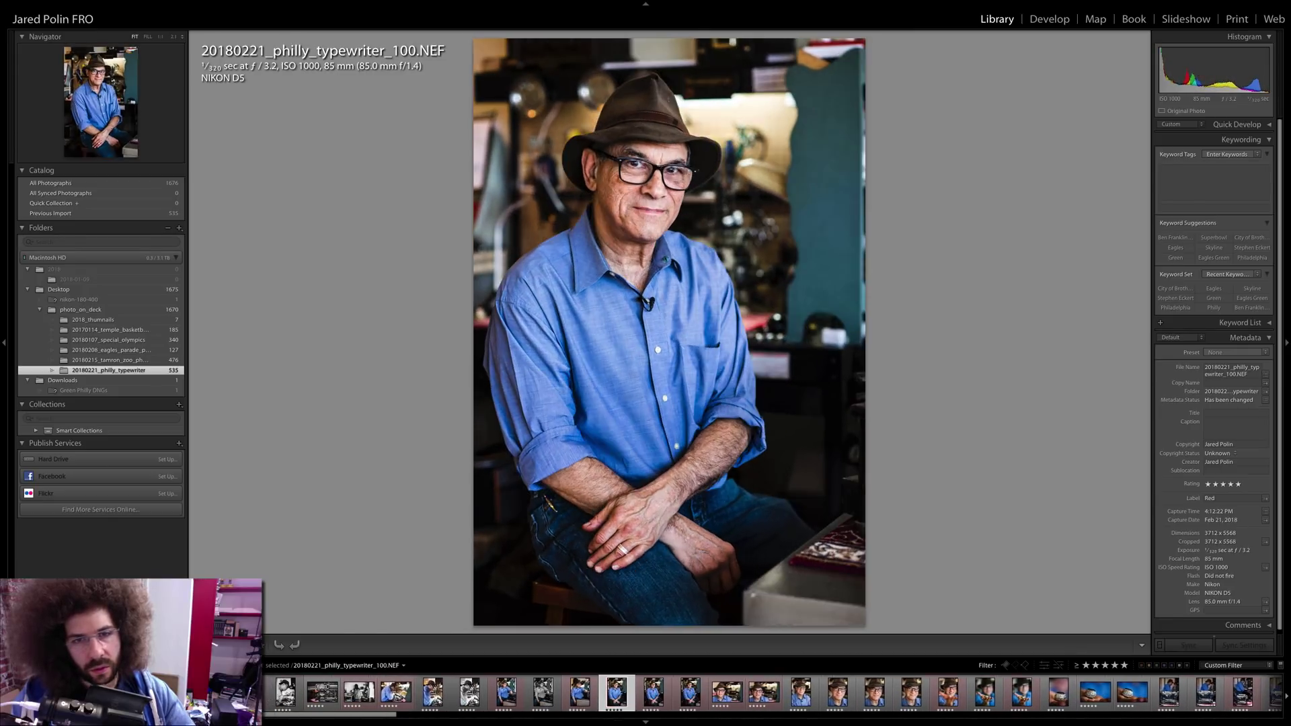
pyautogui.press('Right')
pyautogui.press('Right')
pyautogui.press('Right')
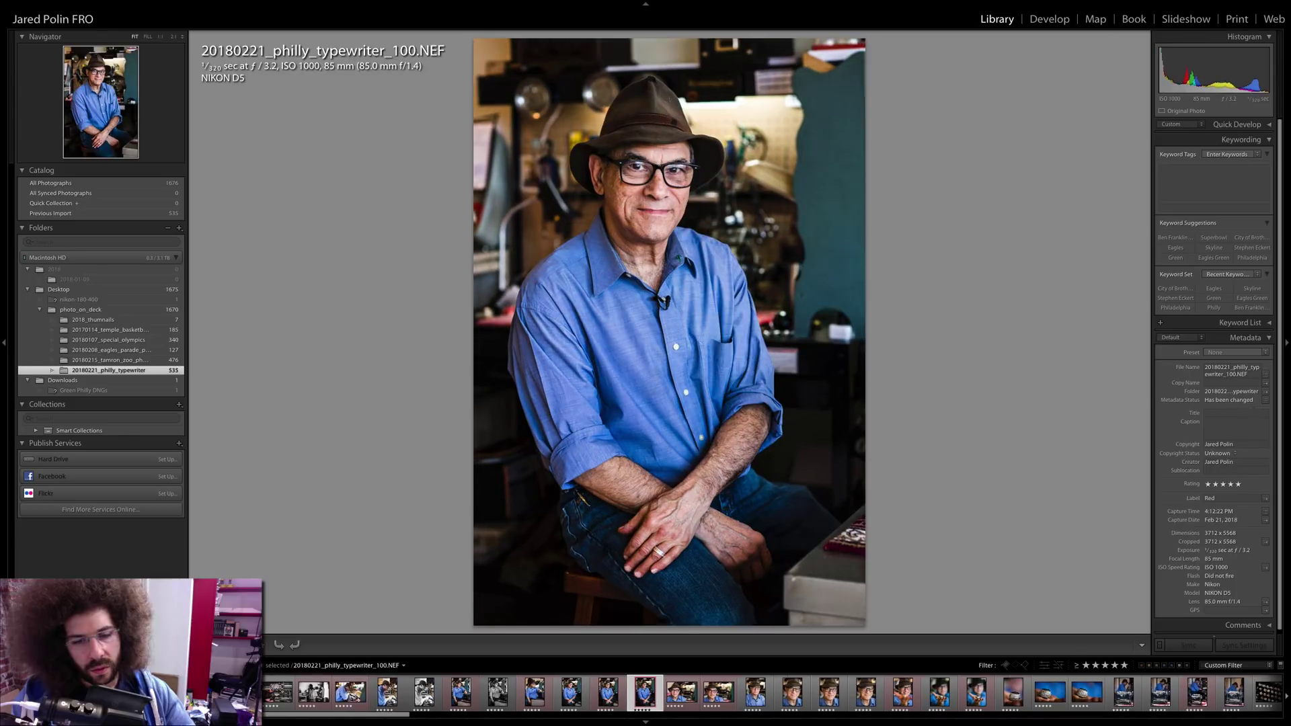
# - Remove the Red color label from close-up portrait 107 and set close-up portrait 103 to Red
pyautogui.press('Right')
pyautogui.press('Left')
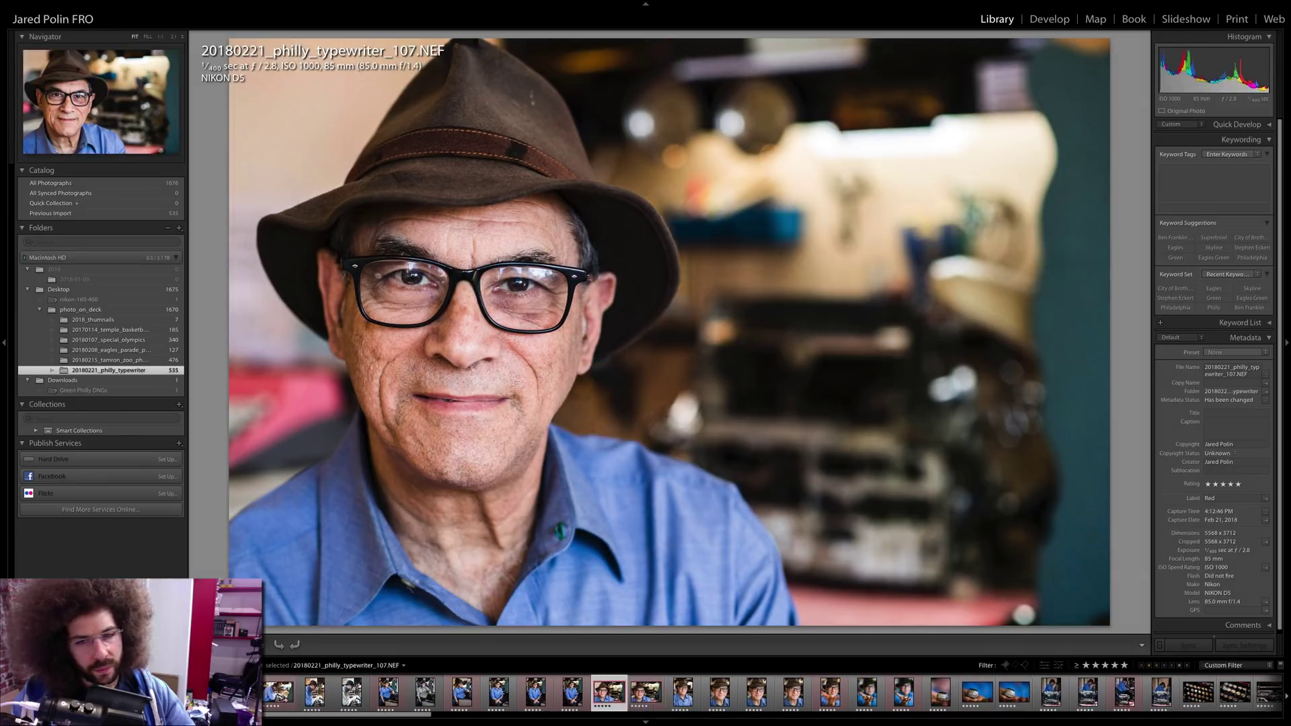
pyautogui.press('6')
pyautogui.press('Right')
pyautogui.press('6')
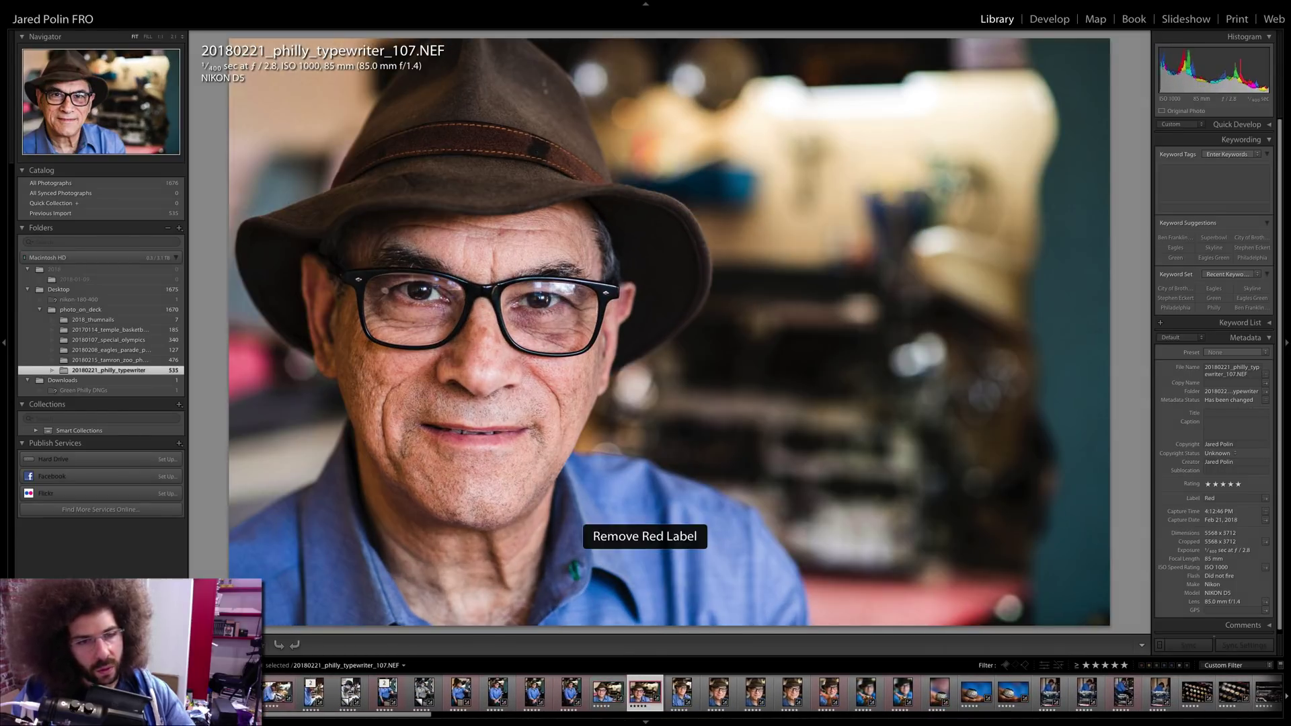
pyautogui.press('Right')
pyautogui.press('Left')
pyautogui.press('6')
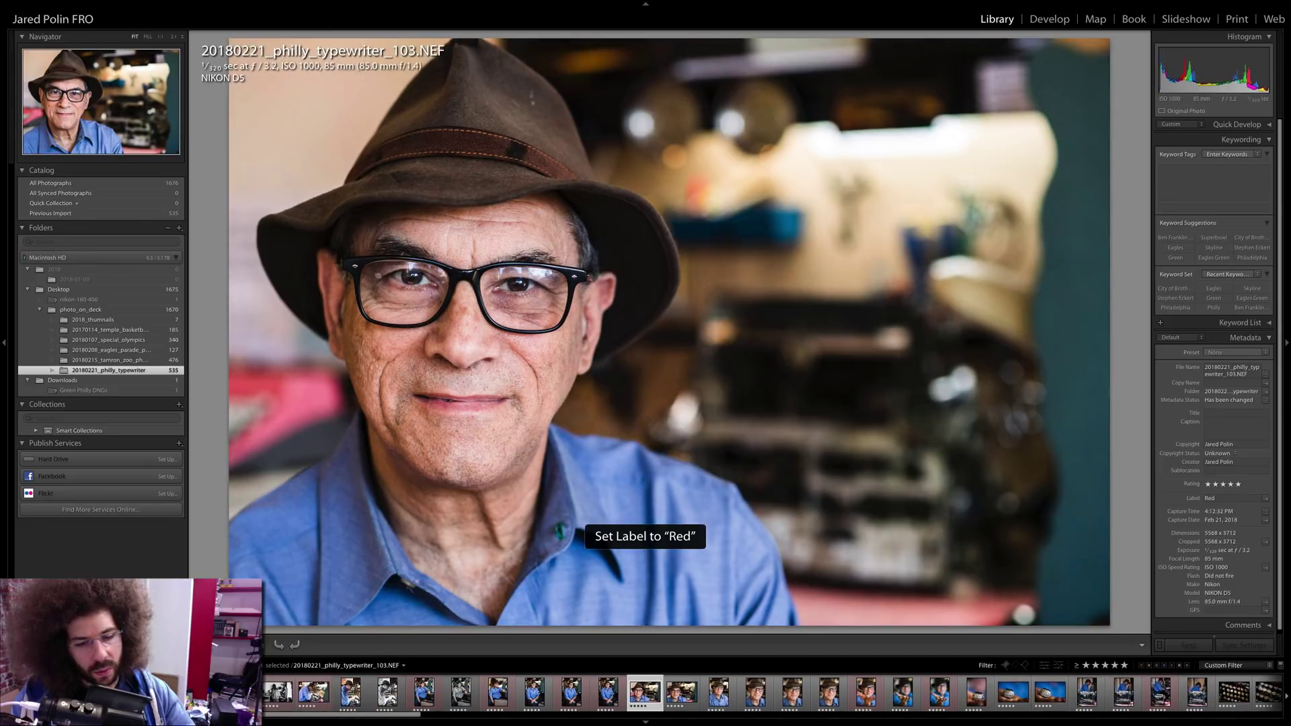
# - Review the close-up portraits from 107 through 119 to the shots with the outstretched hand around 141
pyautogui.press('Right')
pyautogui.press('Right')
pyautogui.press('Left')
pyautogui.press('Right')
pyautogui.press('Right')
pyautogui.press('Right')
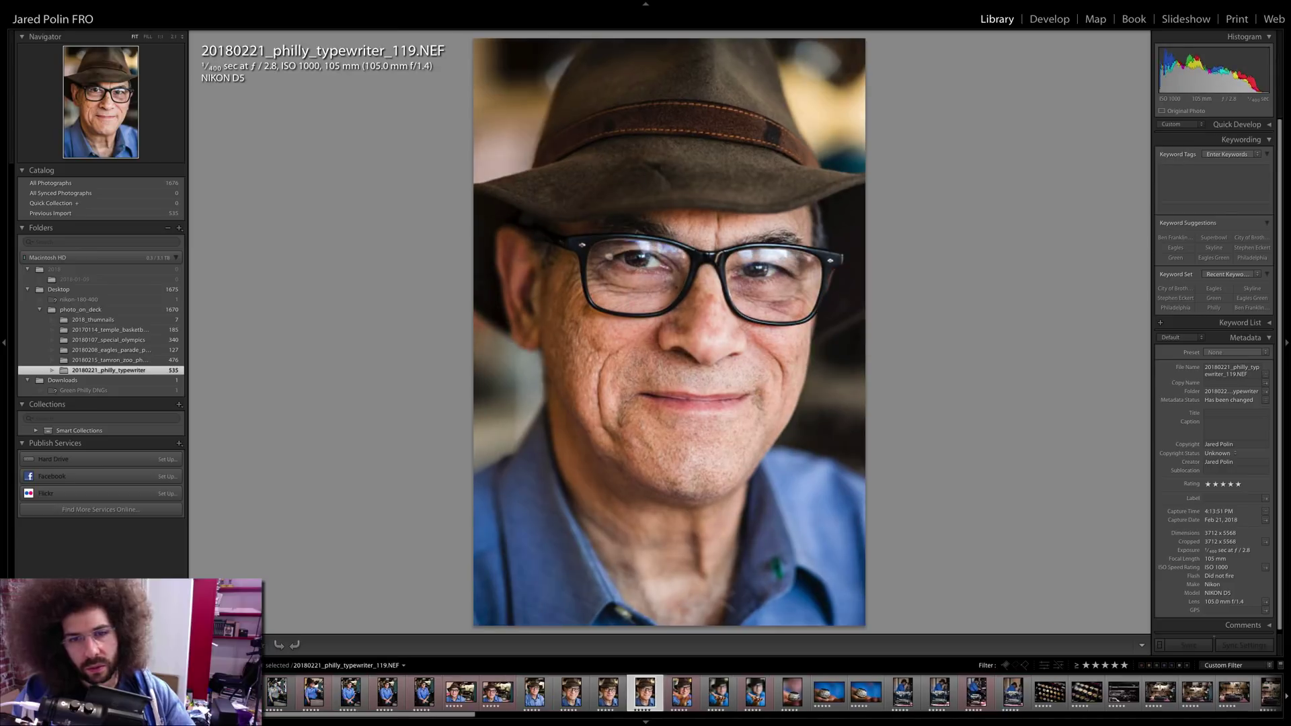
pyautogui.press('Right')
pyautogui.press('Right')
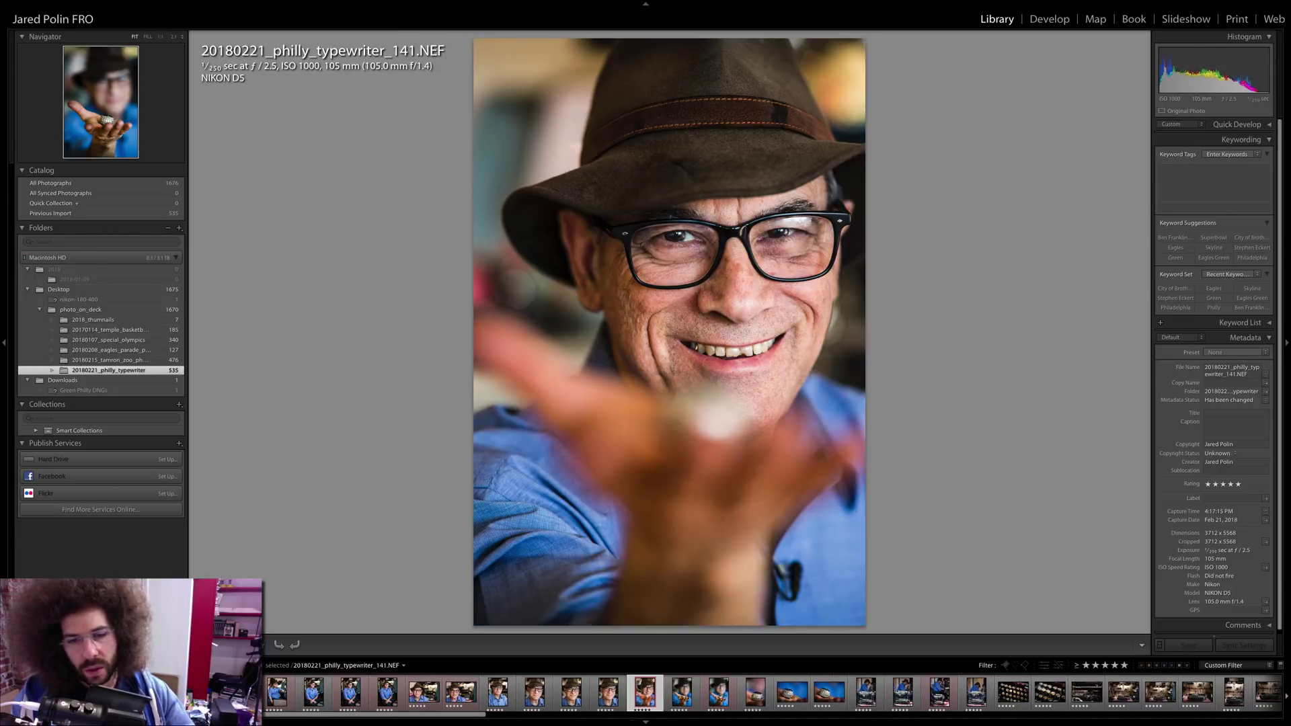
# - Give the smiling portrait with the blurred outstretched hand the Red color label and check it against photo 141
pyautogui.press('6')
pyautogui.press('Left')
pyautogui.press('6')
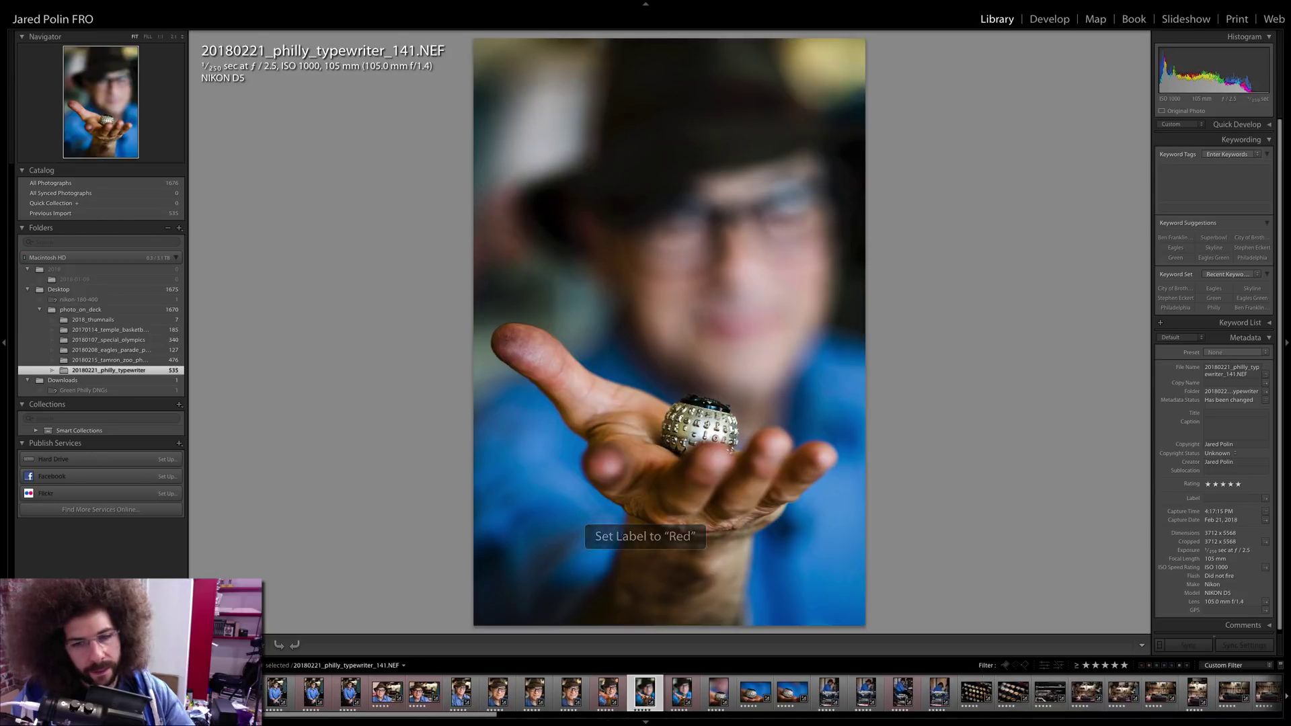
pyautogui.press('6')
pyautogui.press('Left')
pyautogui.press('Right')
pyautogui.press('6')
pyautogui.press('Left')
pyautogui.press('Left')
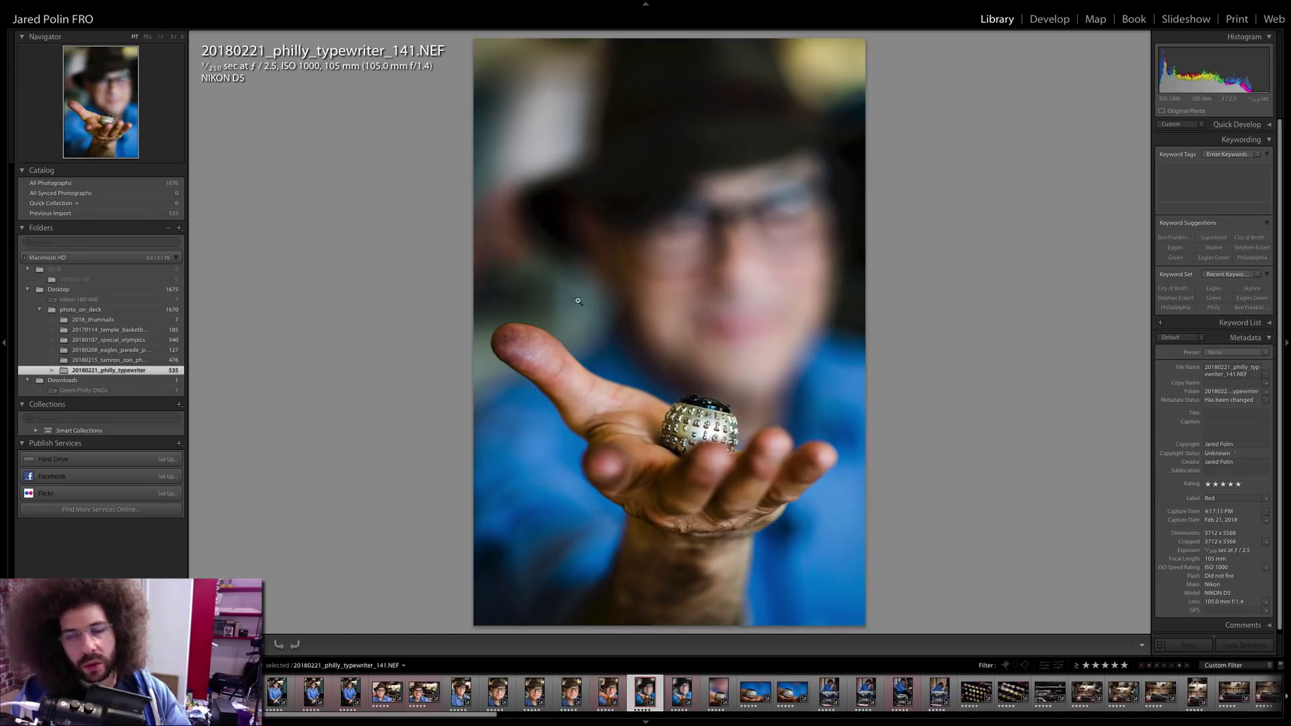
# - Open photo 141 in Develop, try a tint of +6, undo it, and set the tint to -2 while checking photo 144
pyautogui.click(1050, 20)
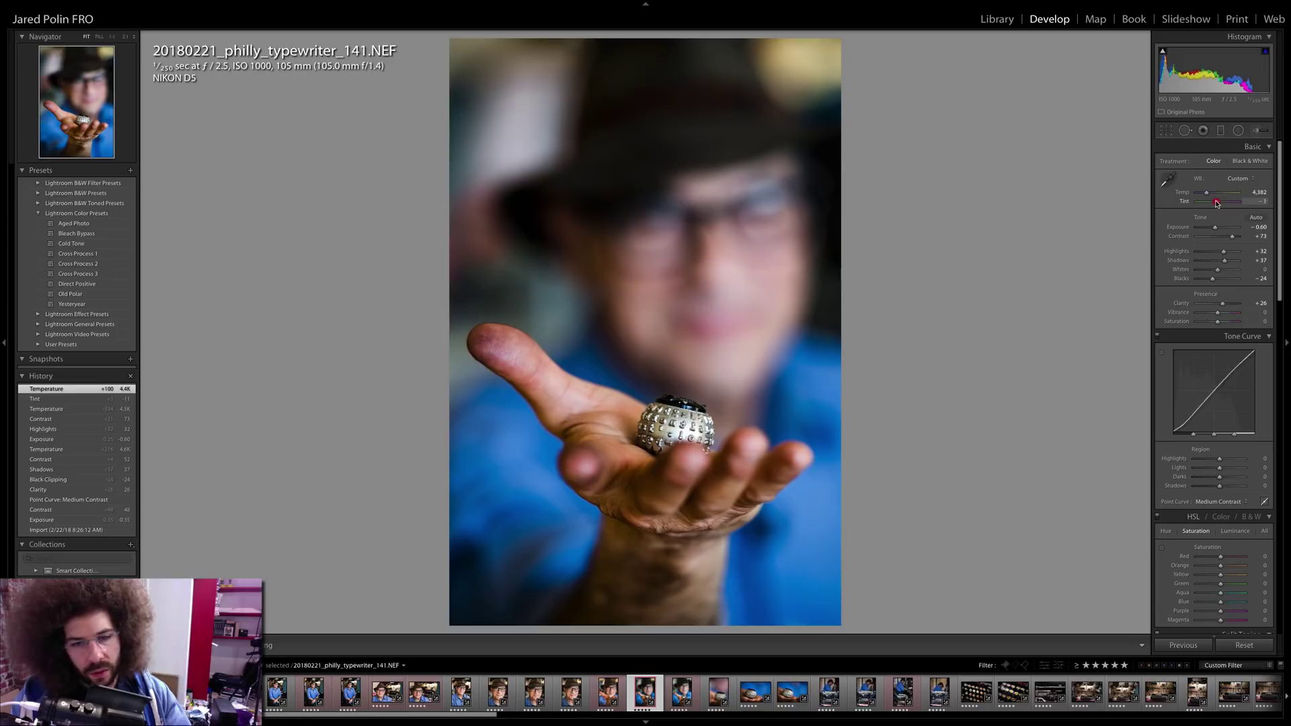
pyautogui.click(1217, 203)
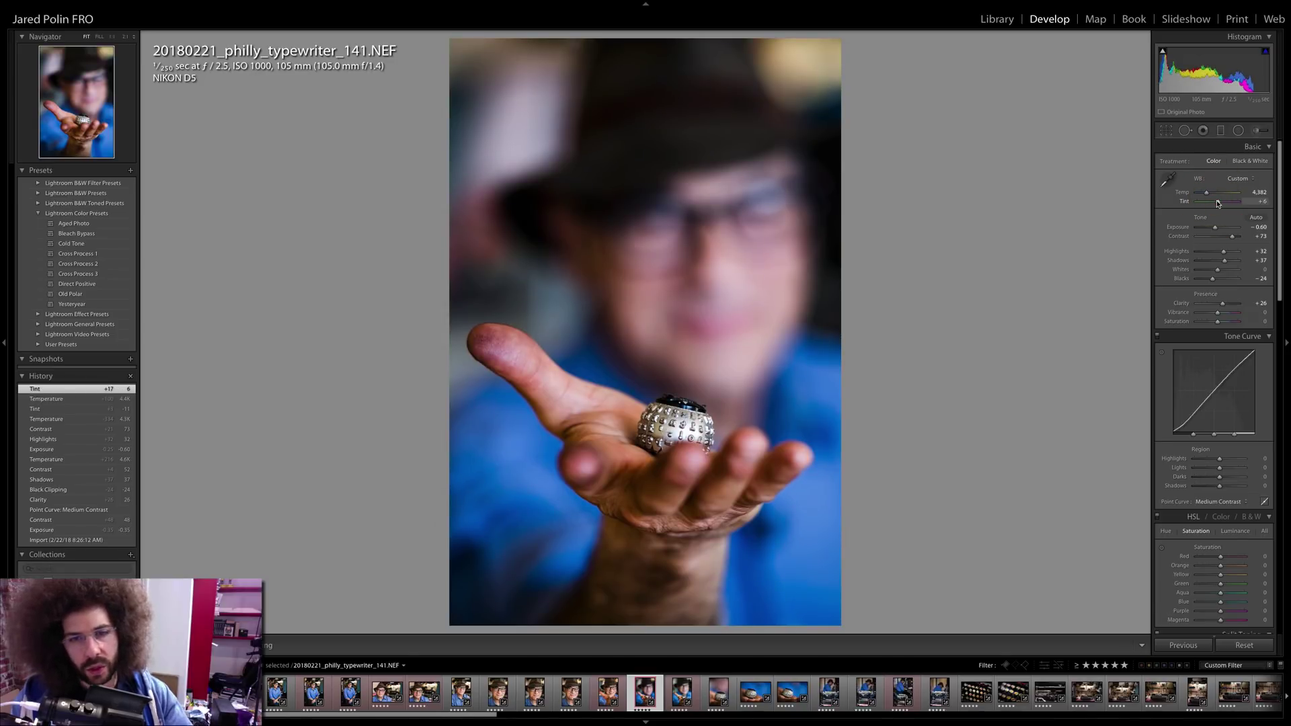
pyautogui.hotkey('ctrl', 'z')
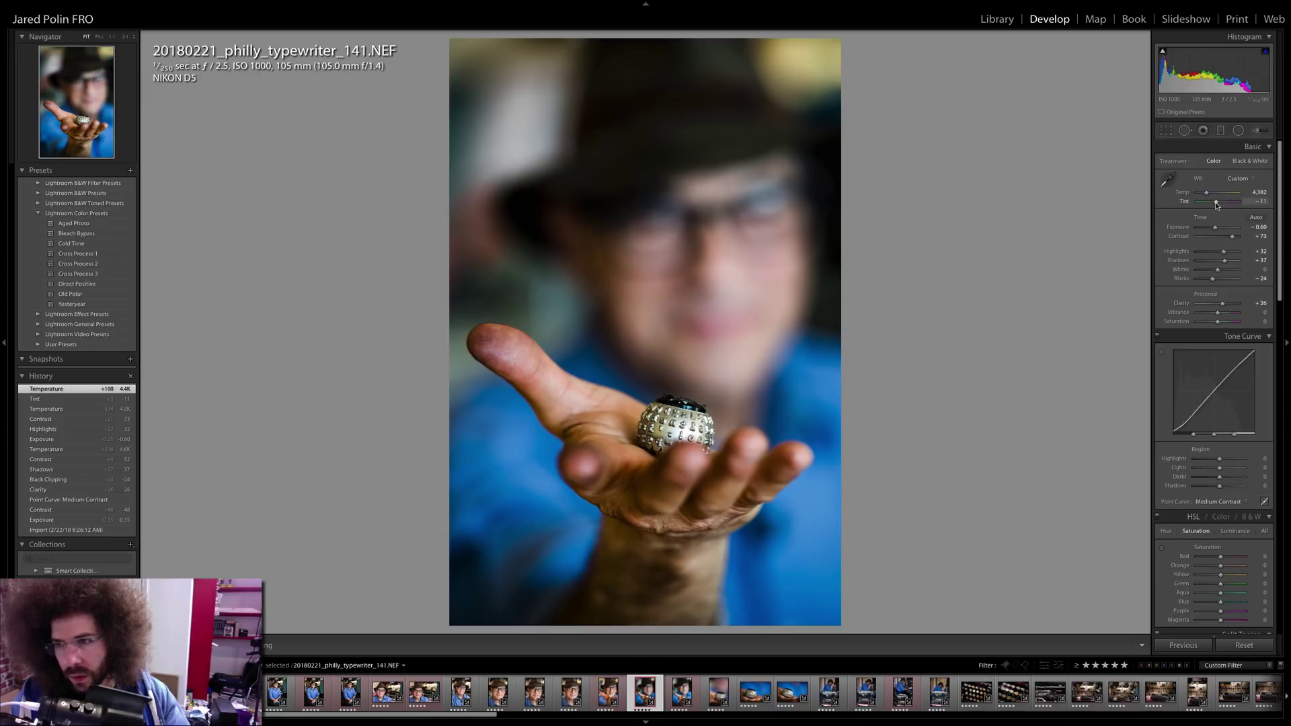
pyautogui.press('0')
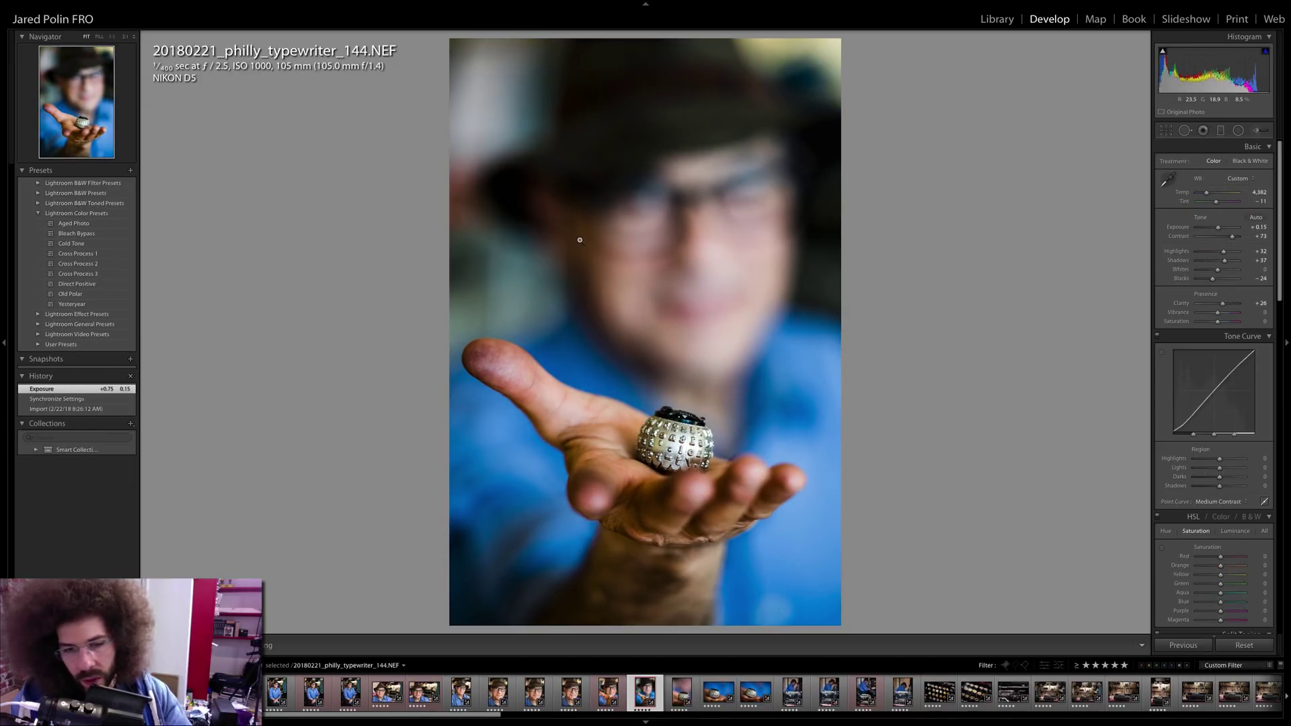
pyautogui.hotkey('ctrl', 'z')
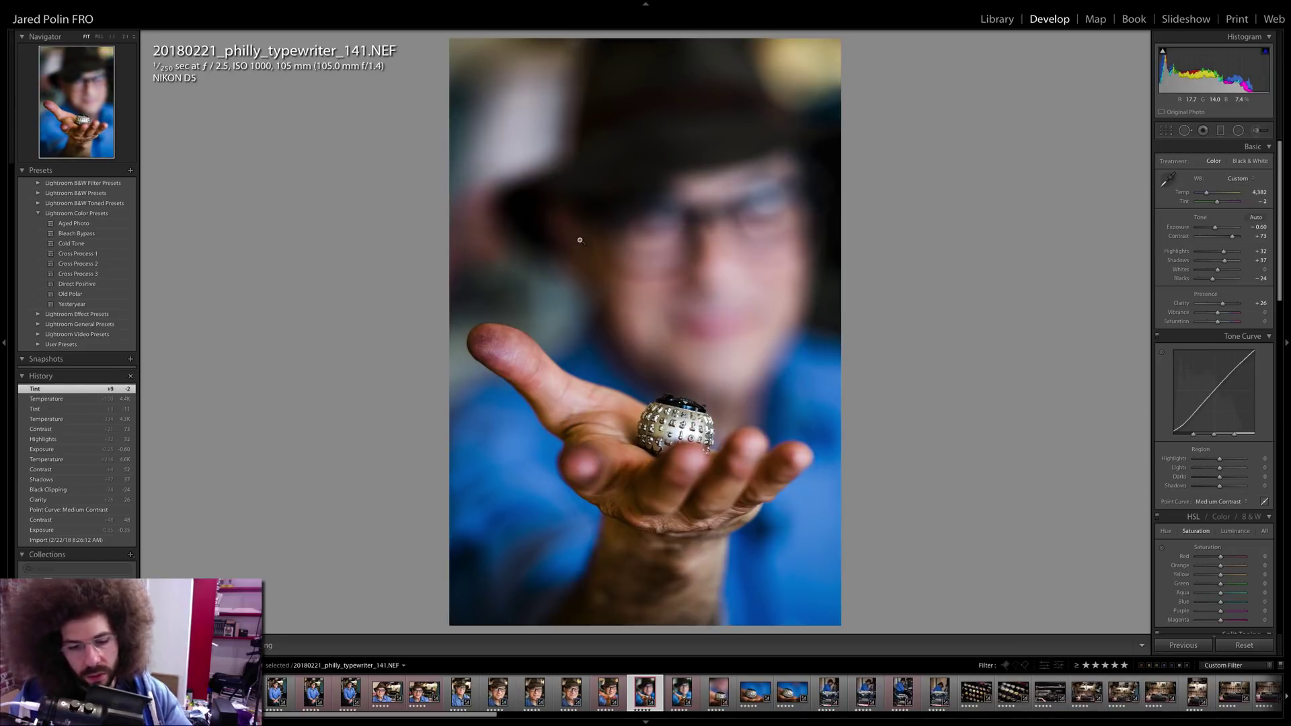
# - Give the type ball close-up 155 the Red color label and view the following close-up 158
pyautogui.press('Right')
pyautogui.press('Right')
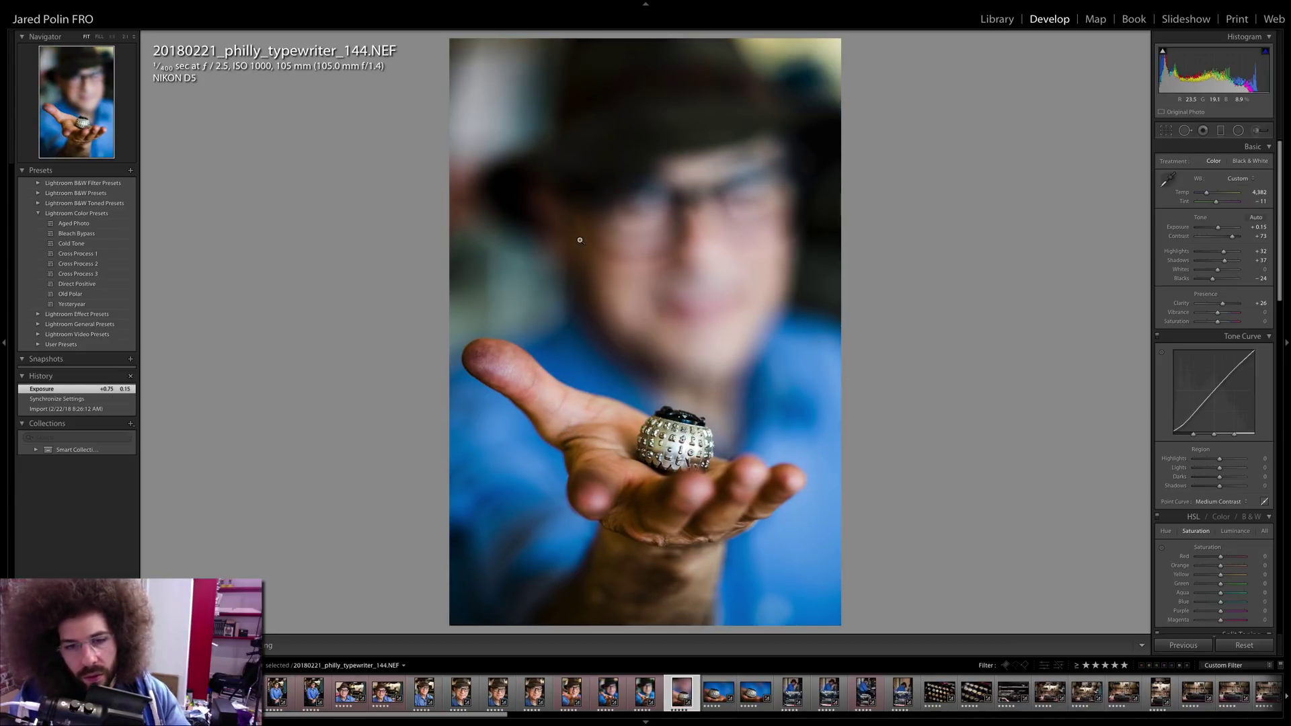
pyautogui.press('6')
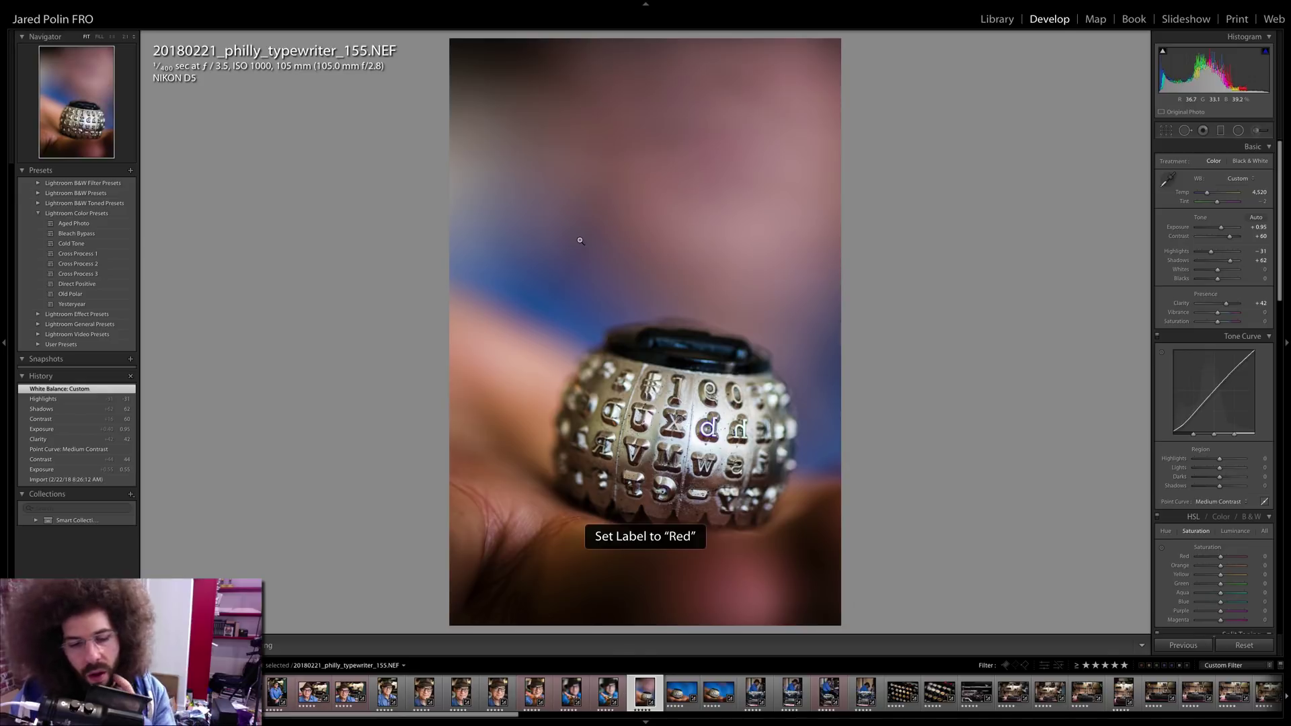
pyautogui.press('Right')
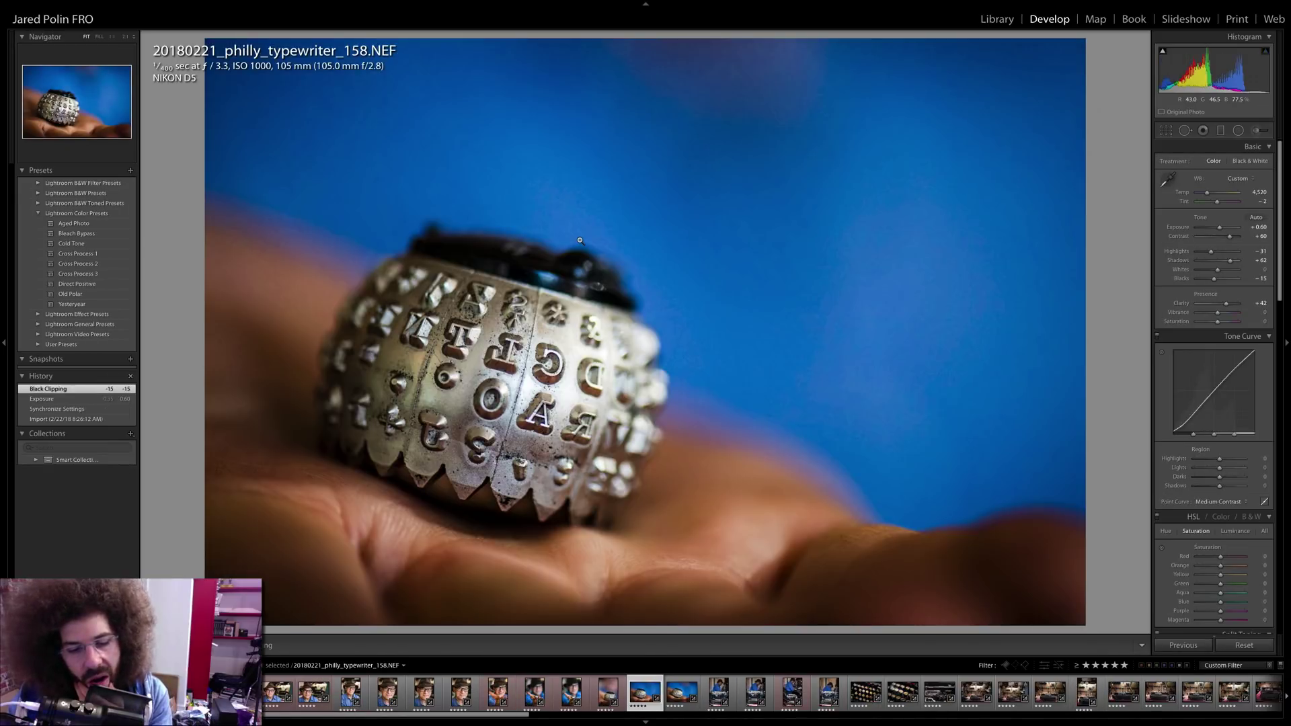
# - Compare photos 141 and 144 of the hand holding the type ball at full view
pyautogui.press('Left')
pyautogui.press('Left')
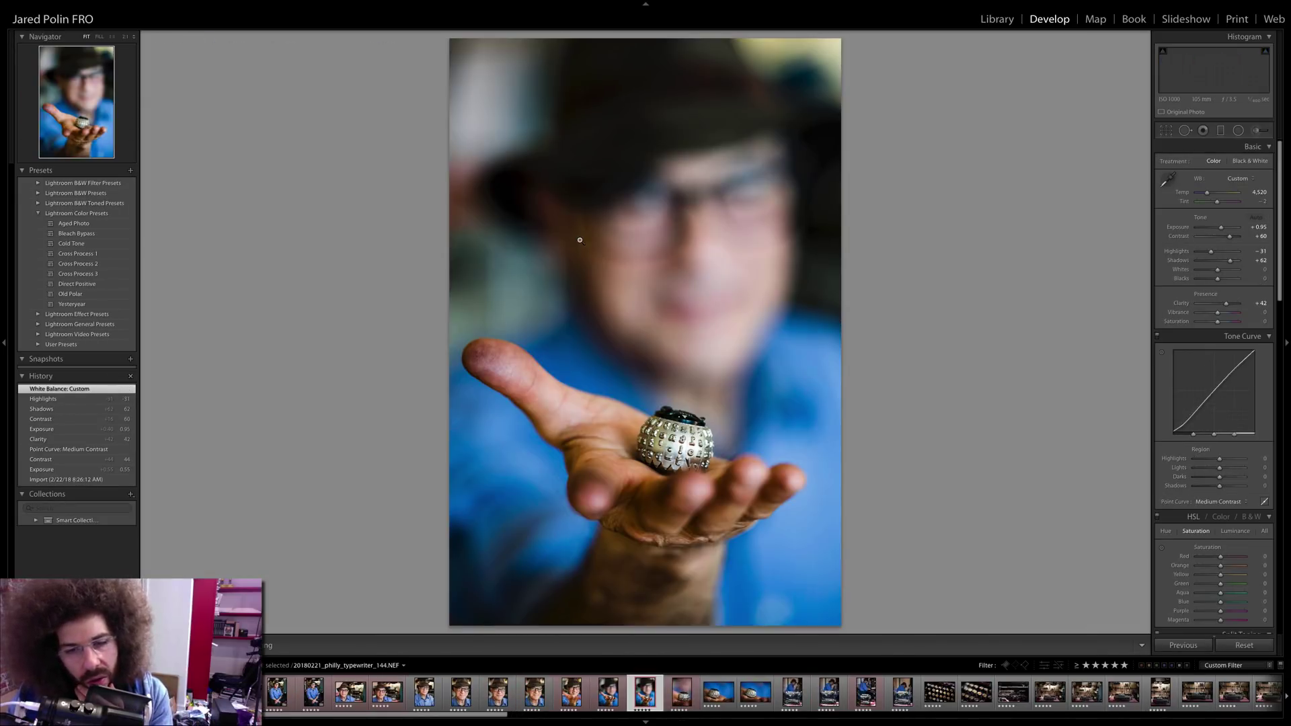
pyautogui.press('Right')
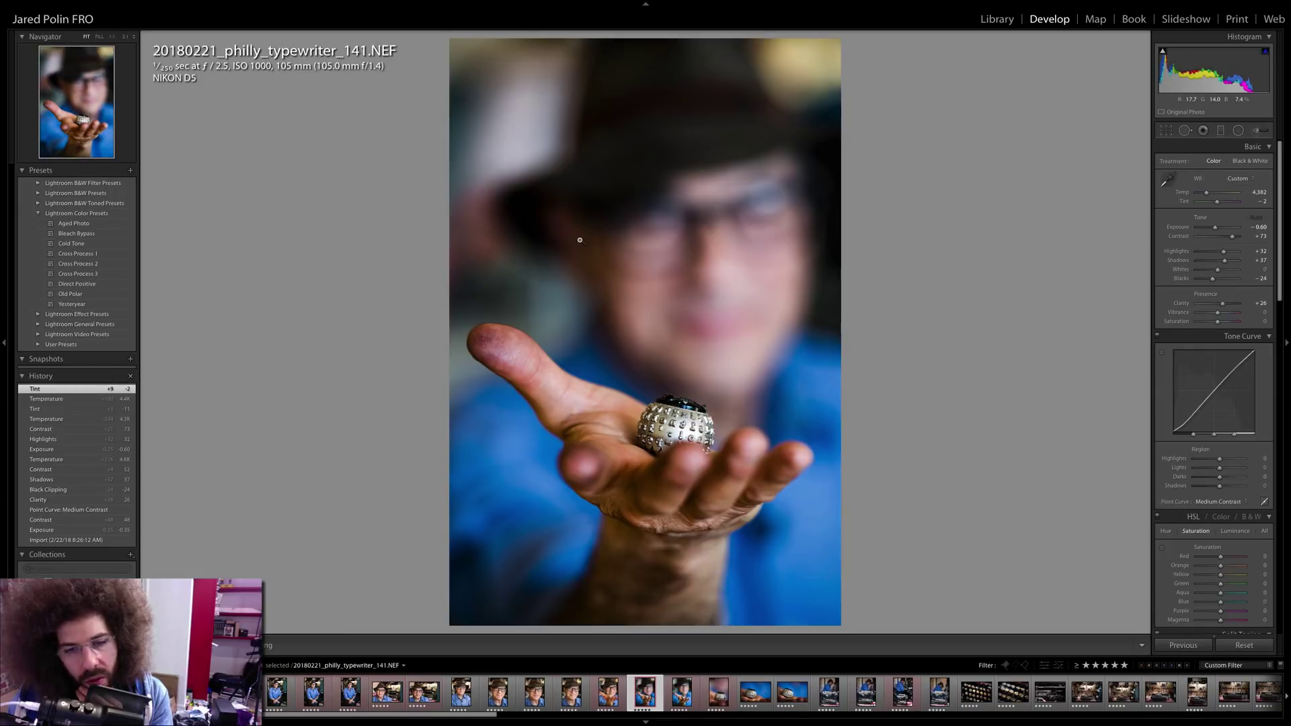
pyautogui.press('Left')
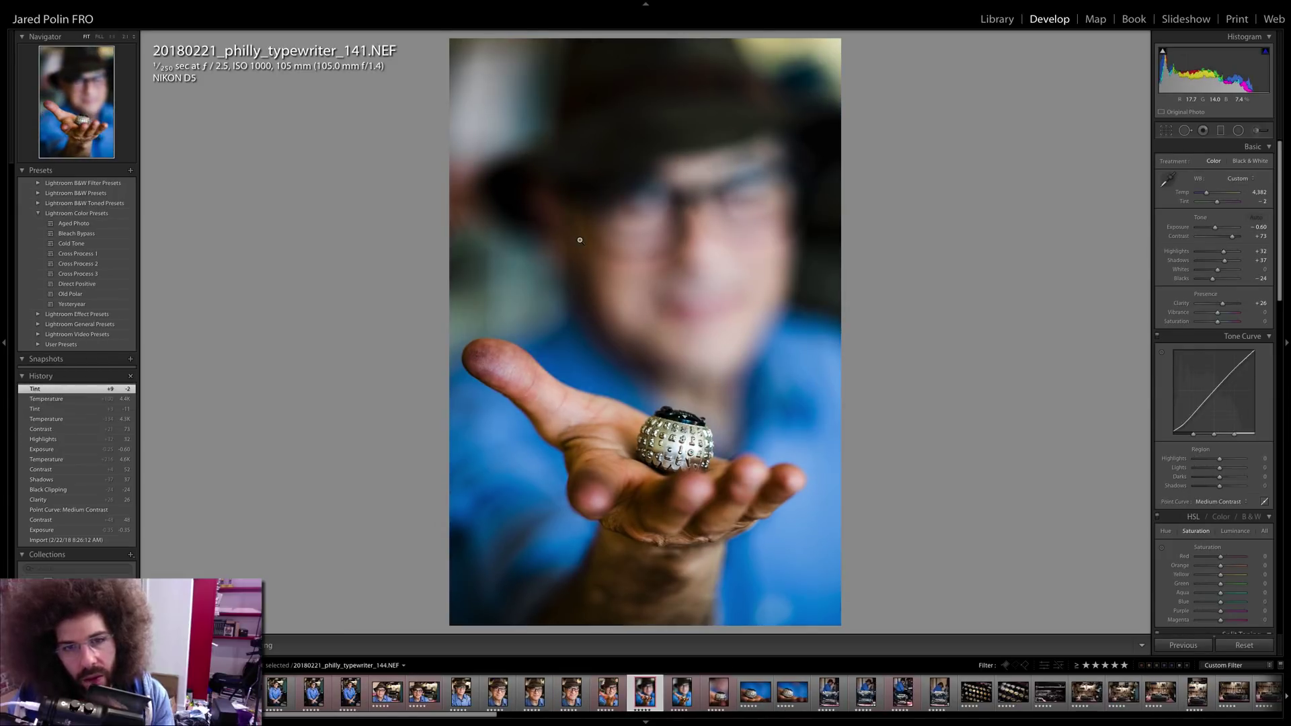
pyautogui.press('Right')
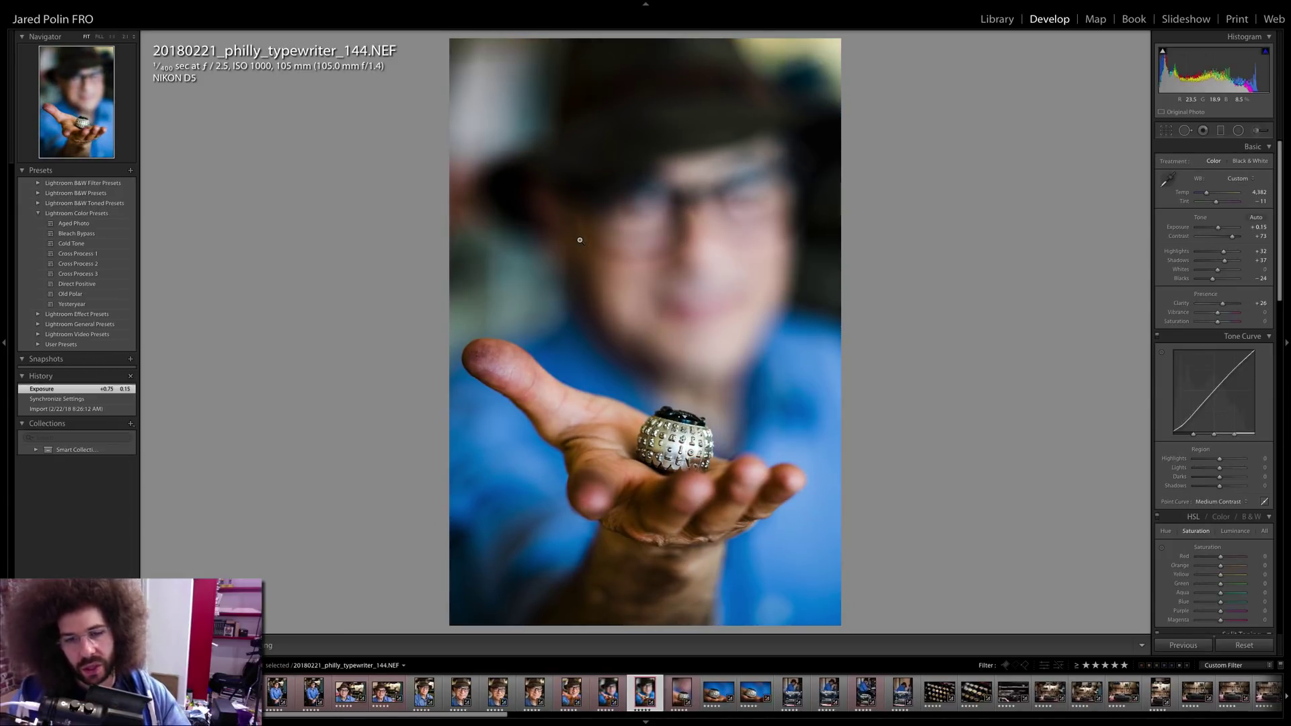
# - Inspect the type ball in photo 141 at high magnification and compare the shot with photo 144 again
pyautogui.press('Left')
pyautogui.click(680, 404)
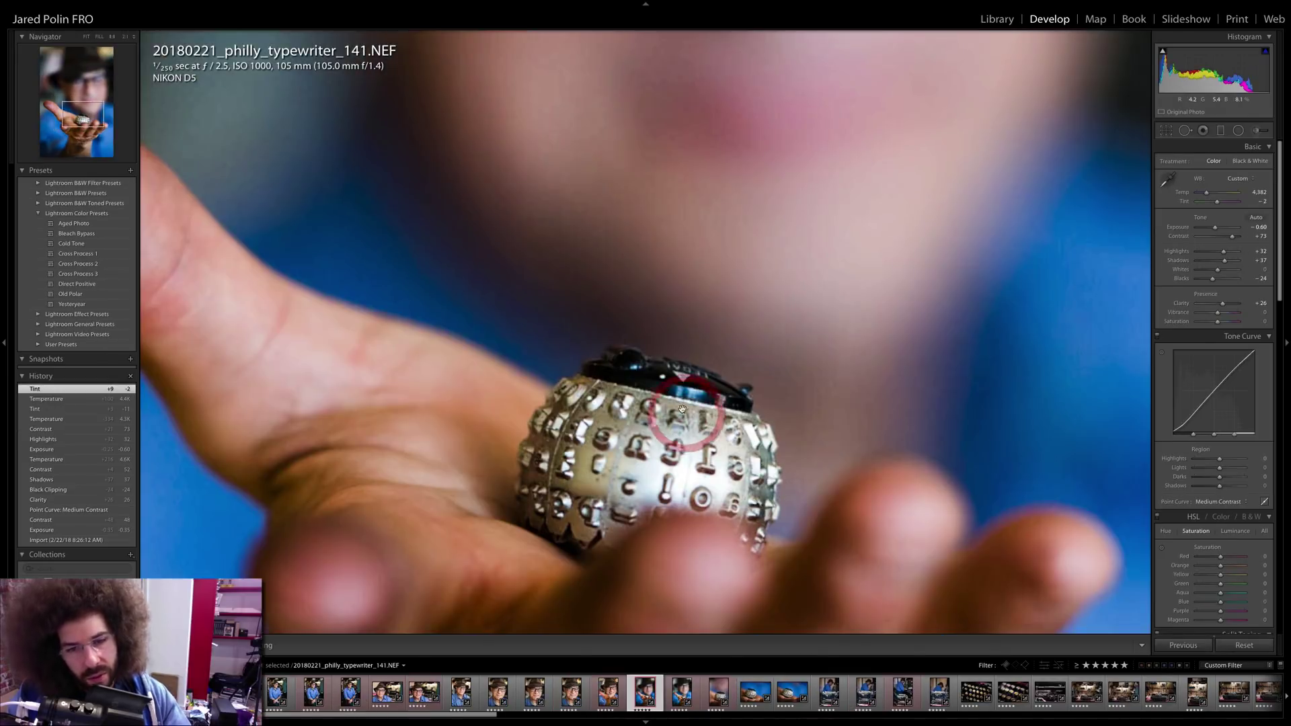
pyautogui.press('Right')
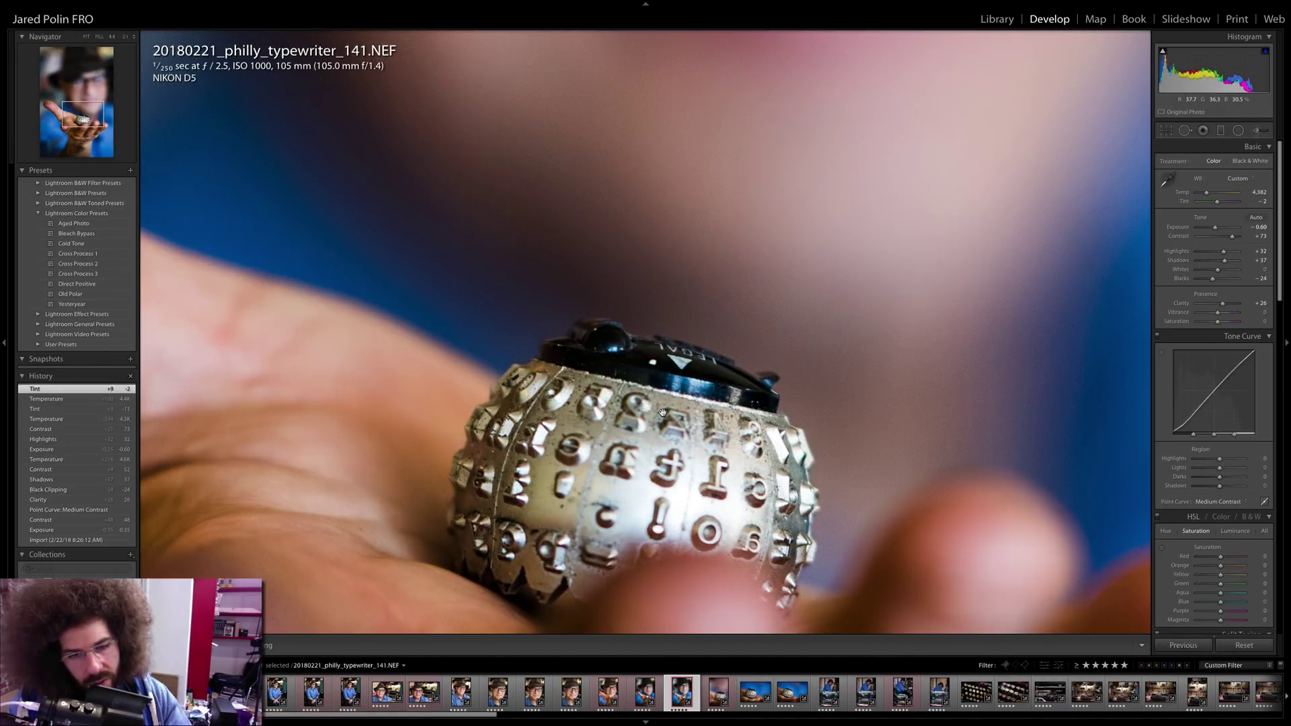
pyautogui.click(662, 412)
pyautogui.click(664, 455)
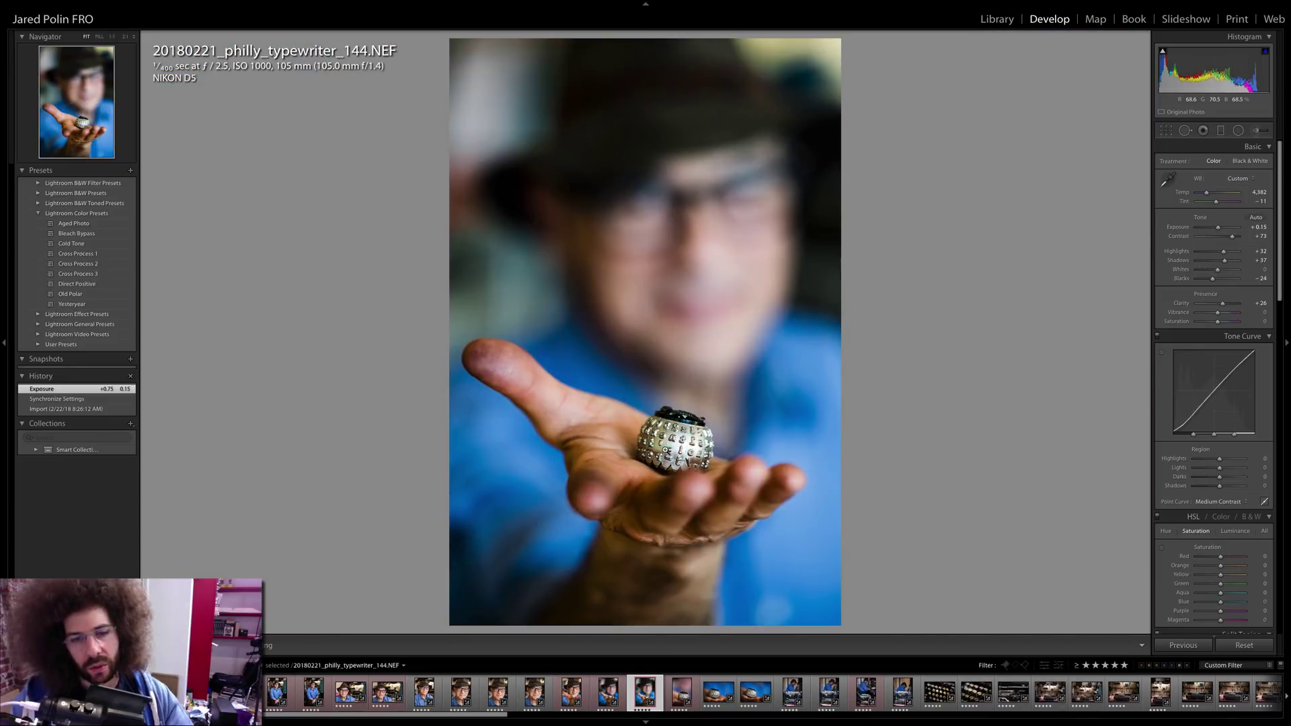
pyautogui.press('Left')
pyautogui.press('Right')
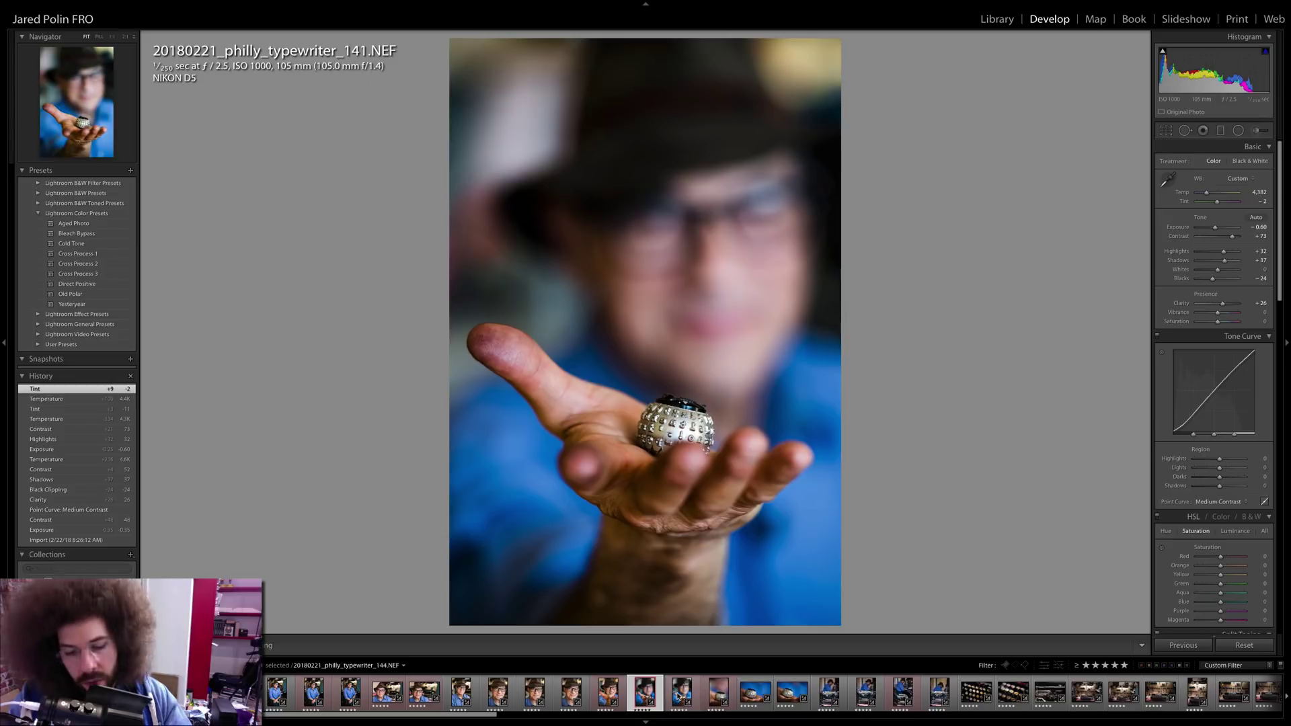
# - Try to synchronize photo 141's Develop settings to photo 144, and undo the synchronization
pyautogui.keyDown('shift'); pyautogui.click(653, 692); pyautogui.keyUp('shift')
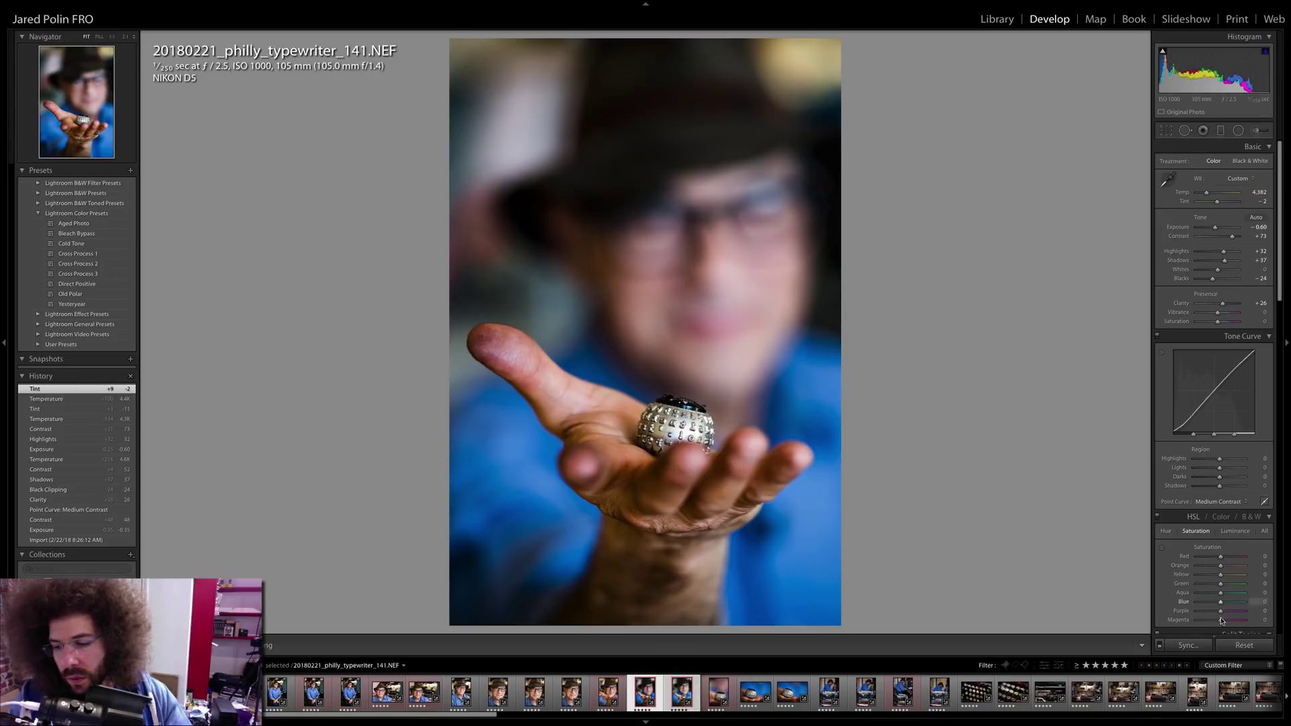
pyautogui.click(1188, 644)
pyautogui.press('Return')
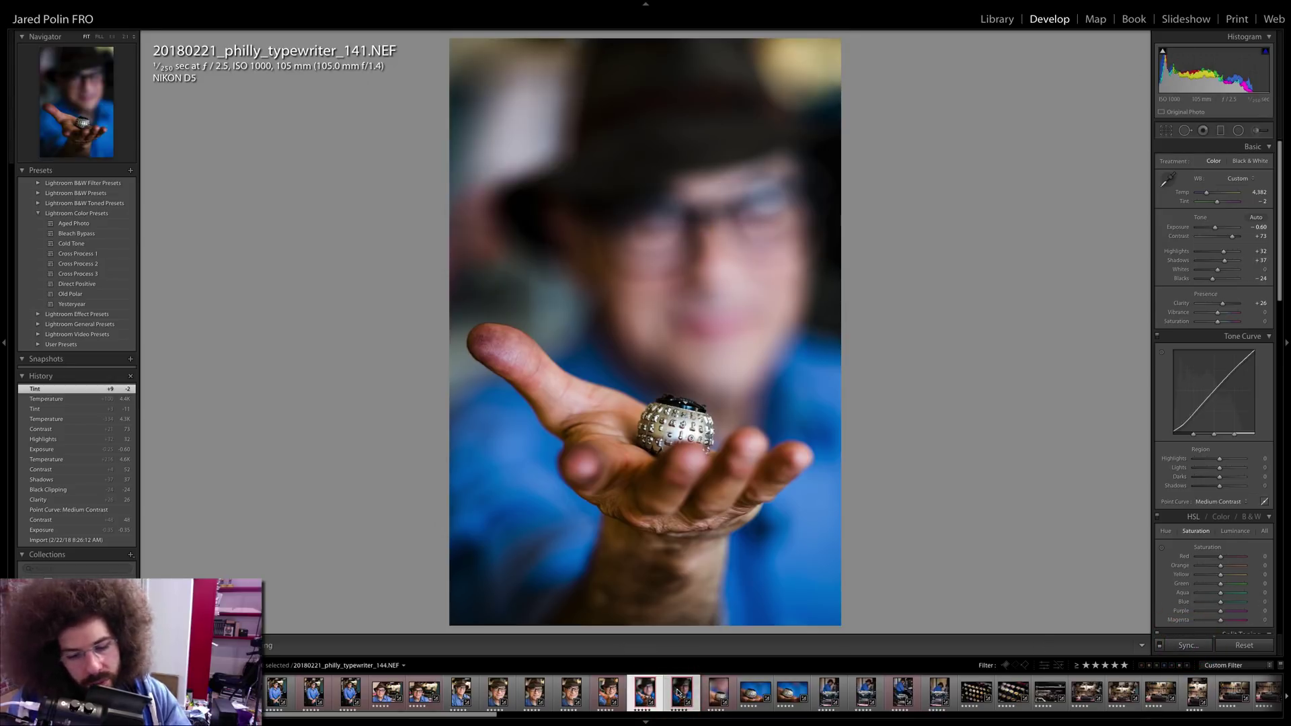
pyautogui.hotkey('ctrl', 'z')
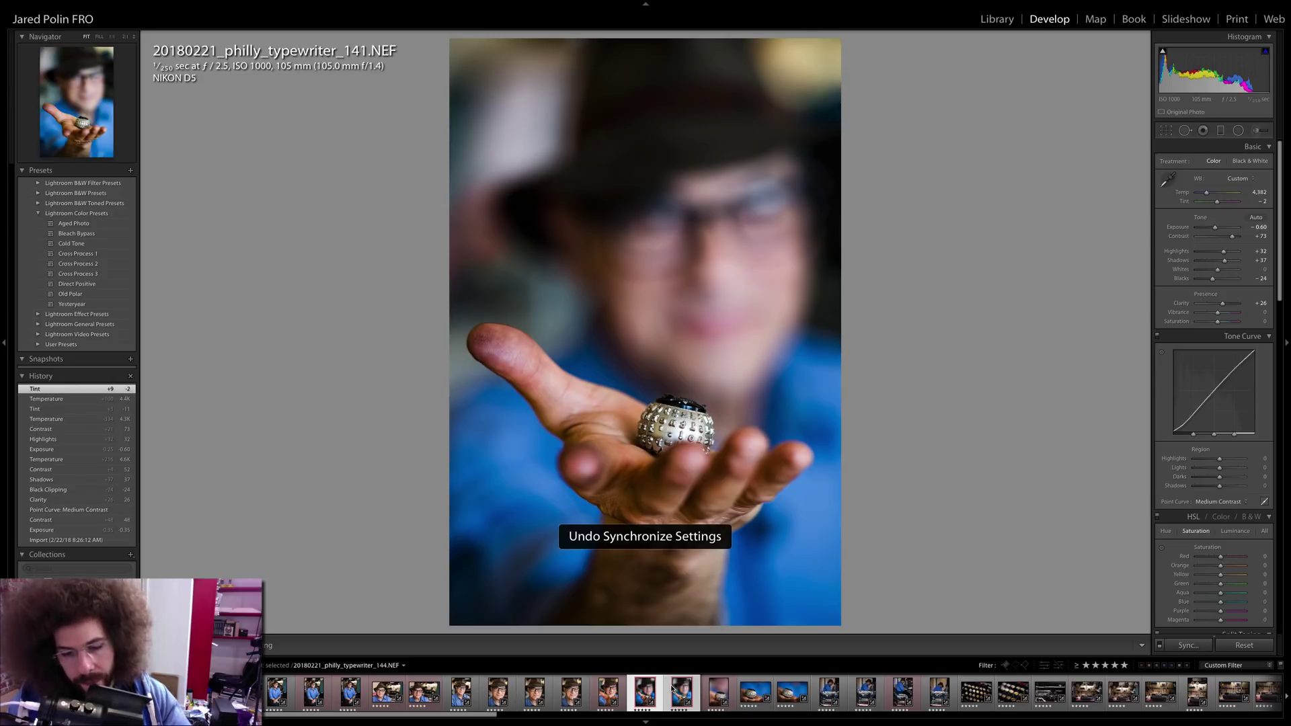
# - Set photo 144's tint to -3 while comparing it with photo 141, and give photo 144 the Red color label
pyautogui.click(682, 692)
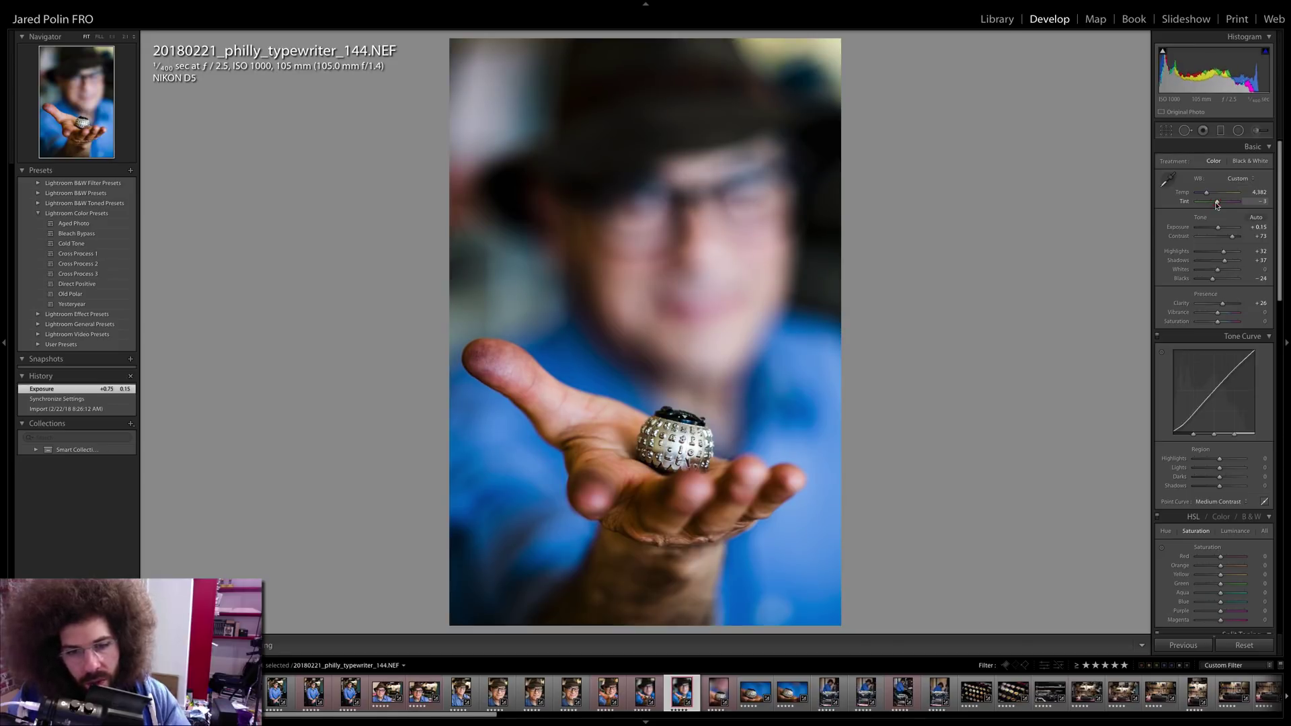
pyautogui.press('Left')
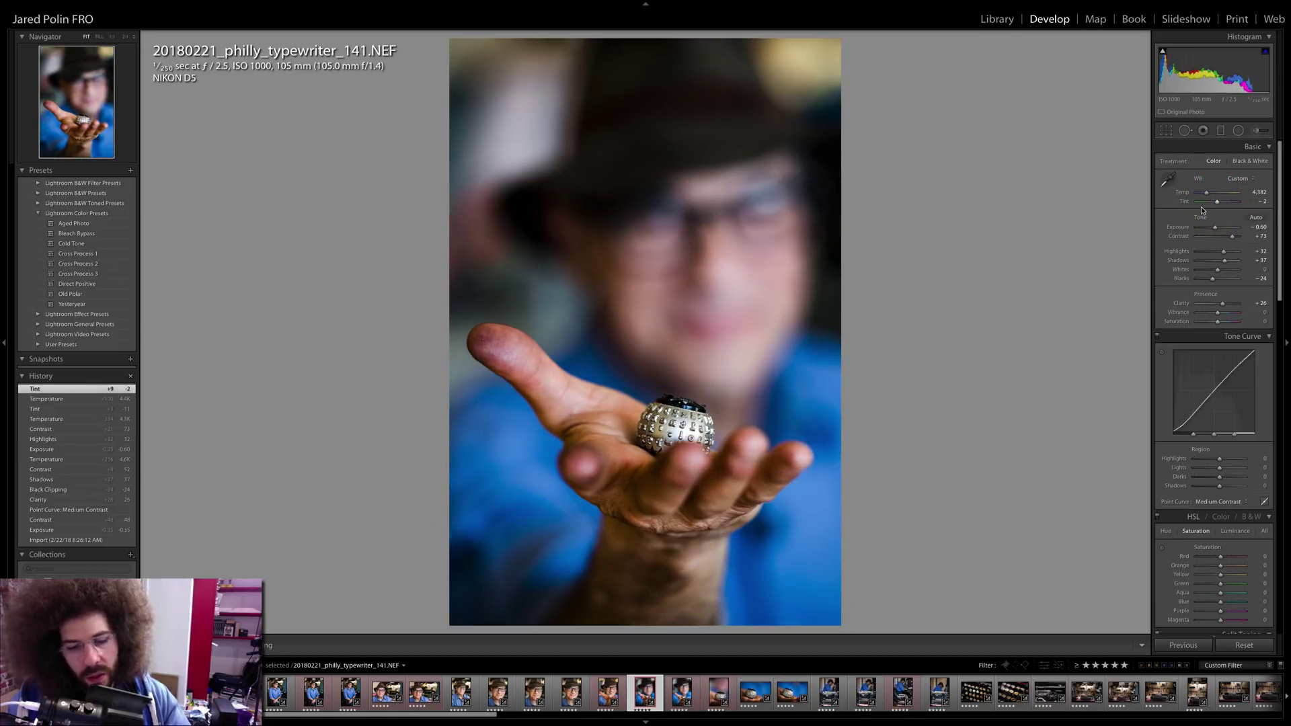
pyautogui.press('Right')
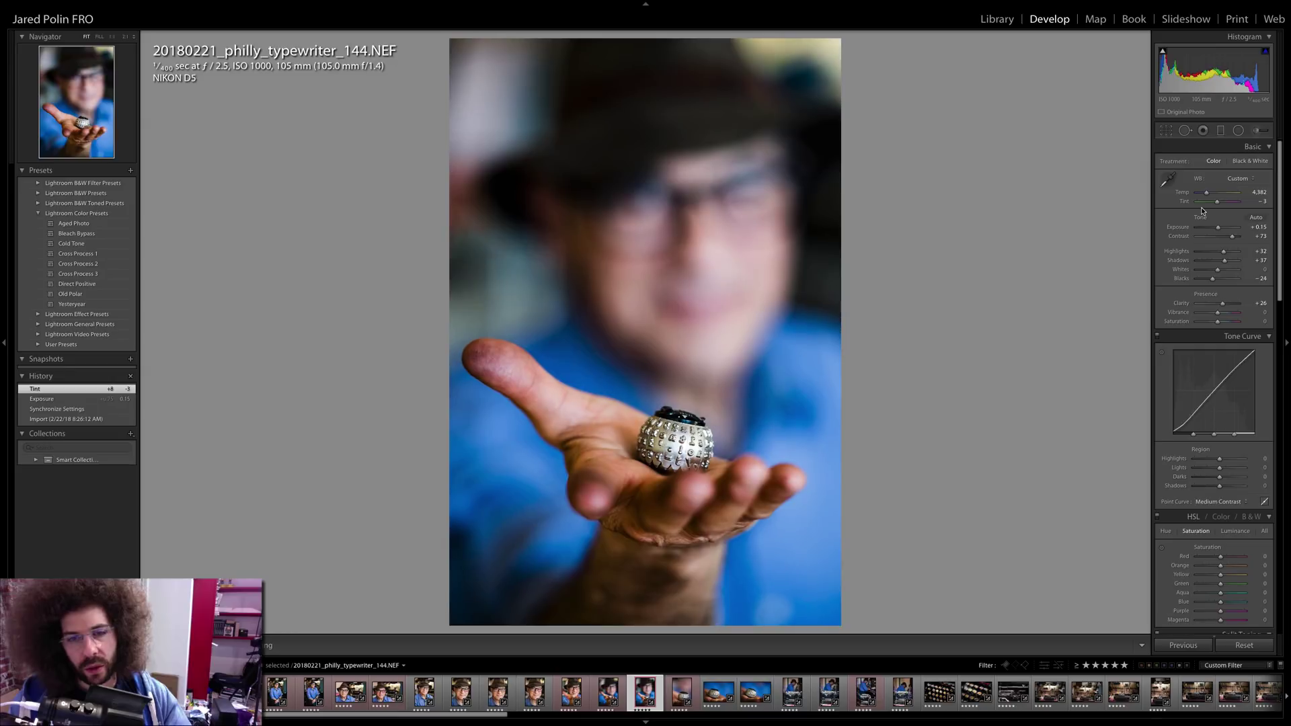
pyautogui.press('Left')
pyautogui.press('6')
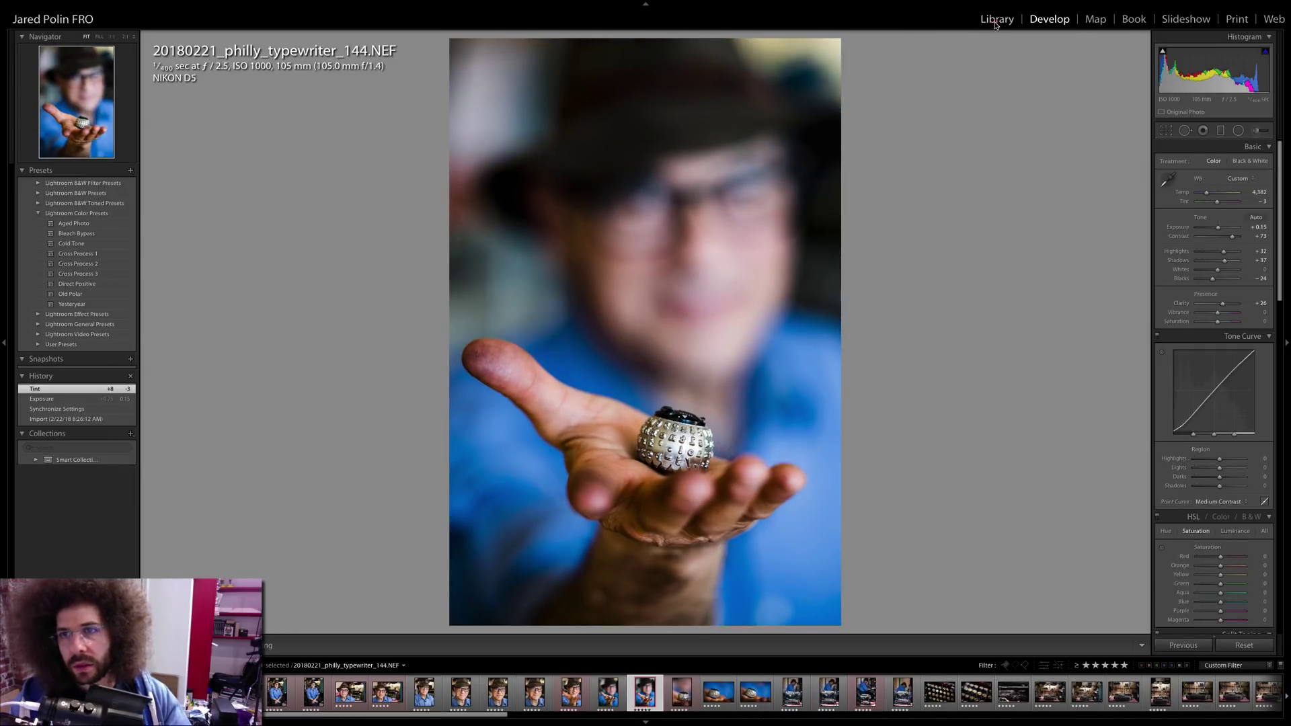
# - Return to the Library module and give the type ball close-up 168 the Red color label
pyautogui.click(995, 20)
pyautogui.press('Right')
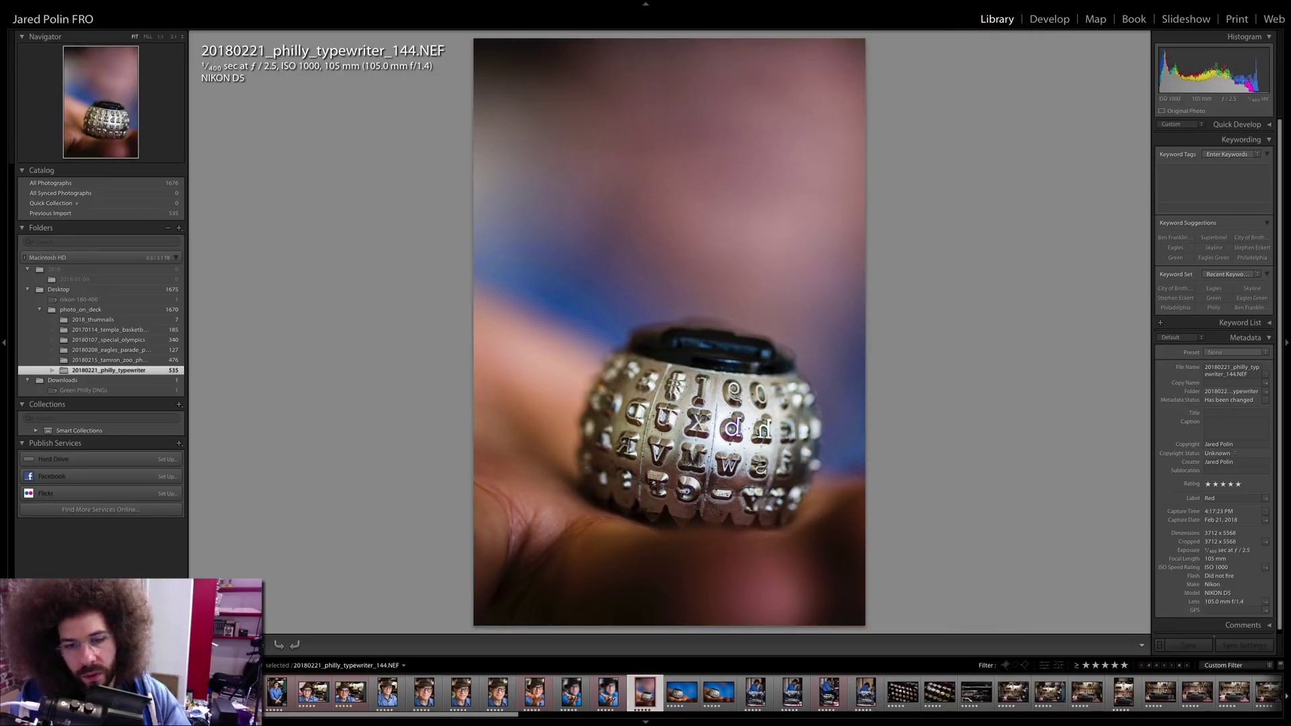
pyautogui.press('Right')
pyautogui.press('Right')
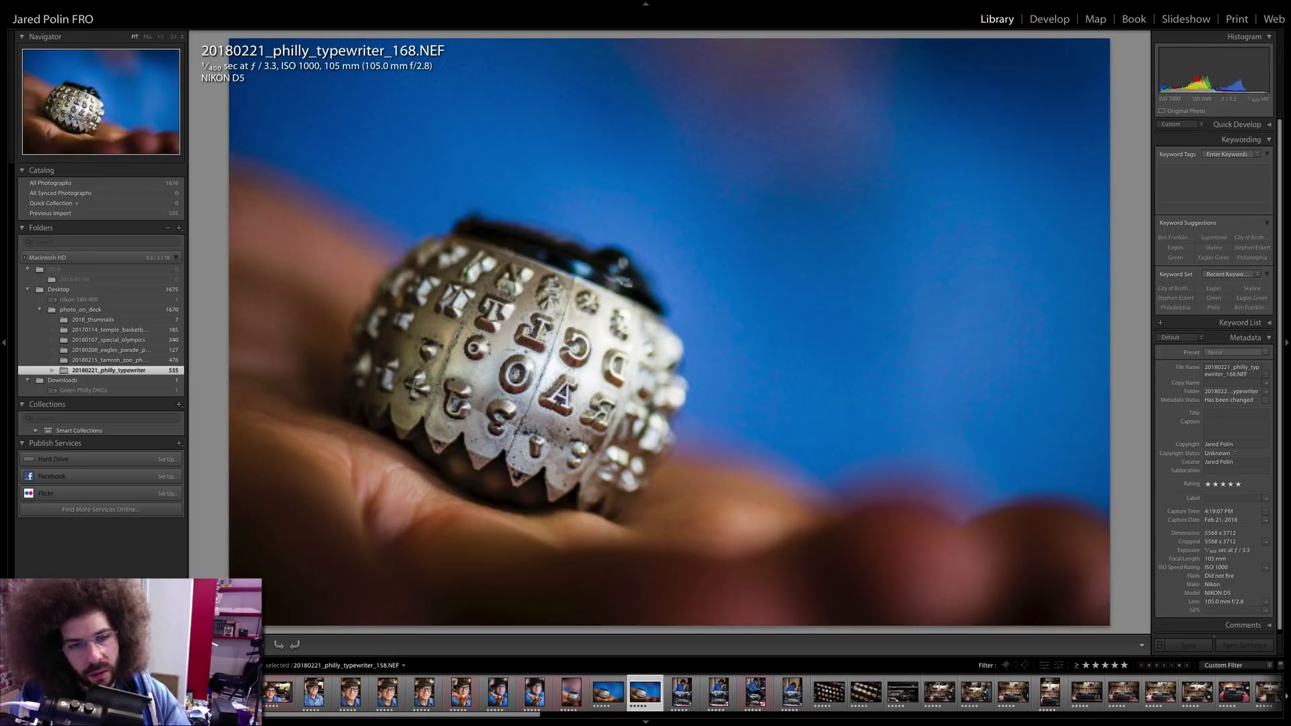
pyautogui.press('6')
pyautogui.press('Right')
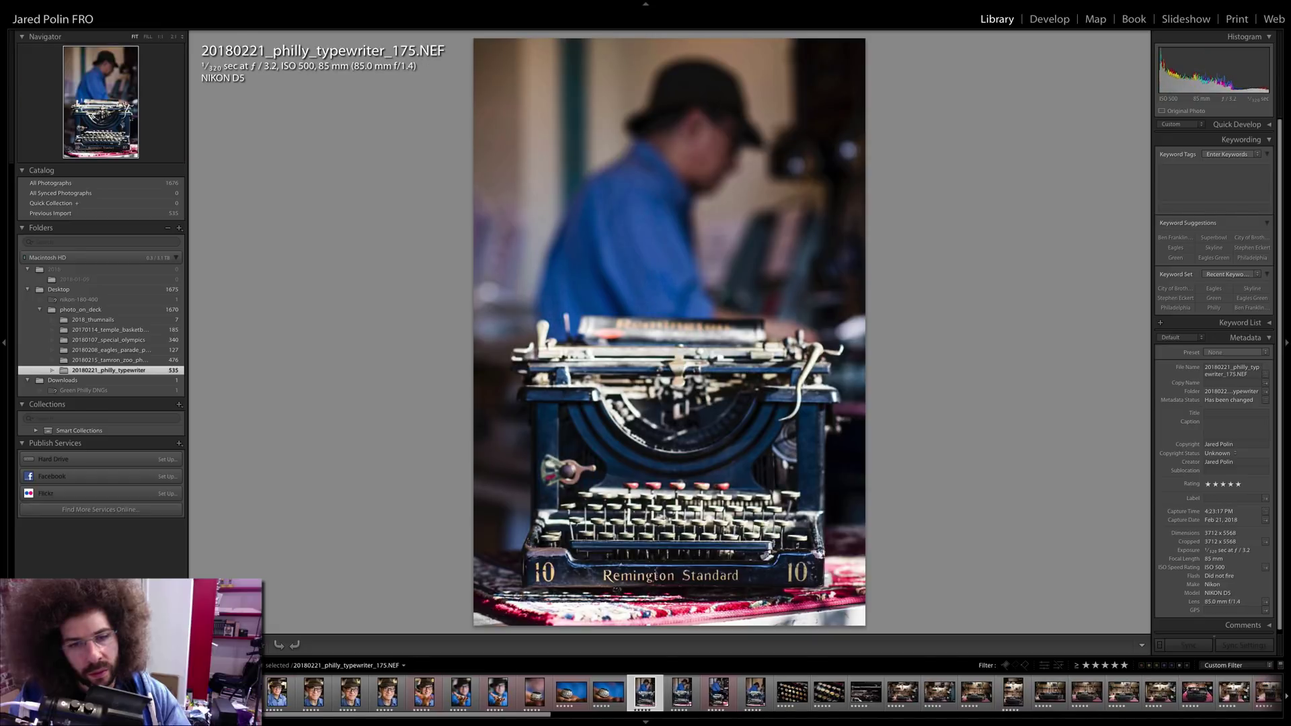
# - Give photo 181 of the man behind the Remington and the first of the following type close-ups the Red color label
pyautogui.press('Right')
pyautogui.press('Right')
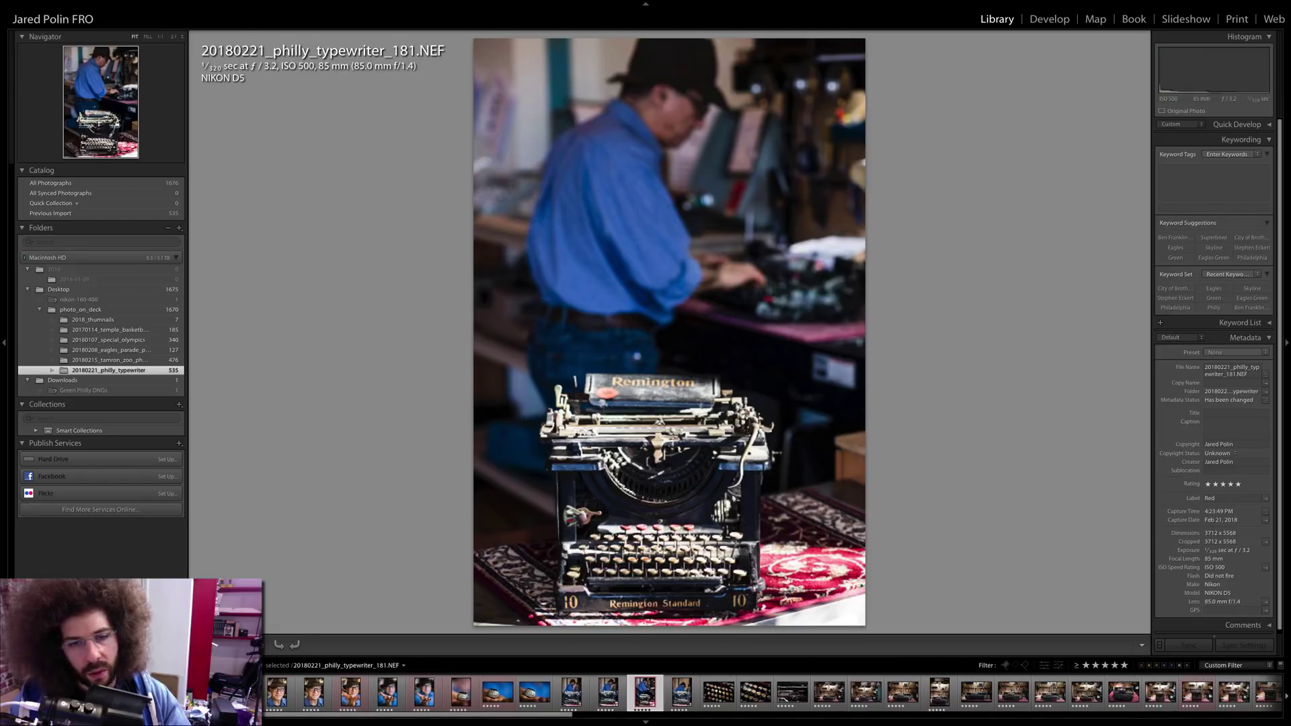
pyautogui.press('Right')
pyautogui.press('6')
pyautogui.press('Right')
pyautogui.press('Right')
pyautogui.press('6')
pyautogui.press('Right')
pyautogui.press('Right')
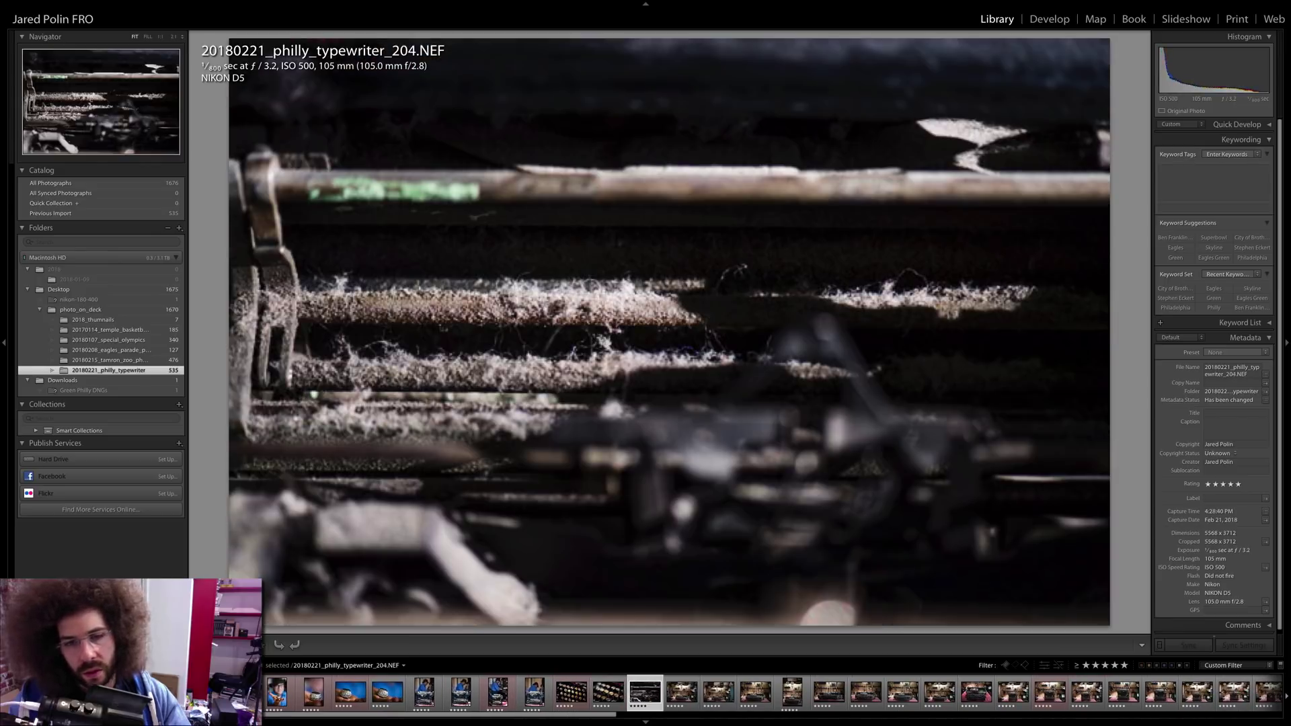
# - Compare photo 207 with its neighbouring workbench shots and give the tighter typewriter photo 216 the Red color label
pyautogui.press('Right')
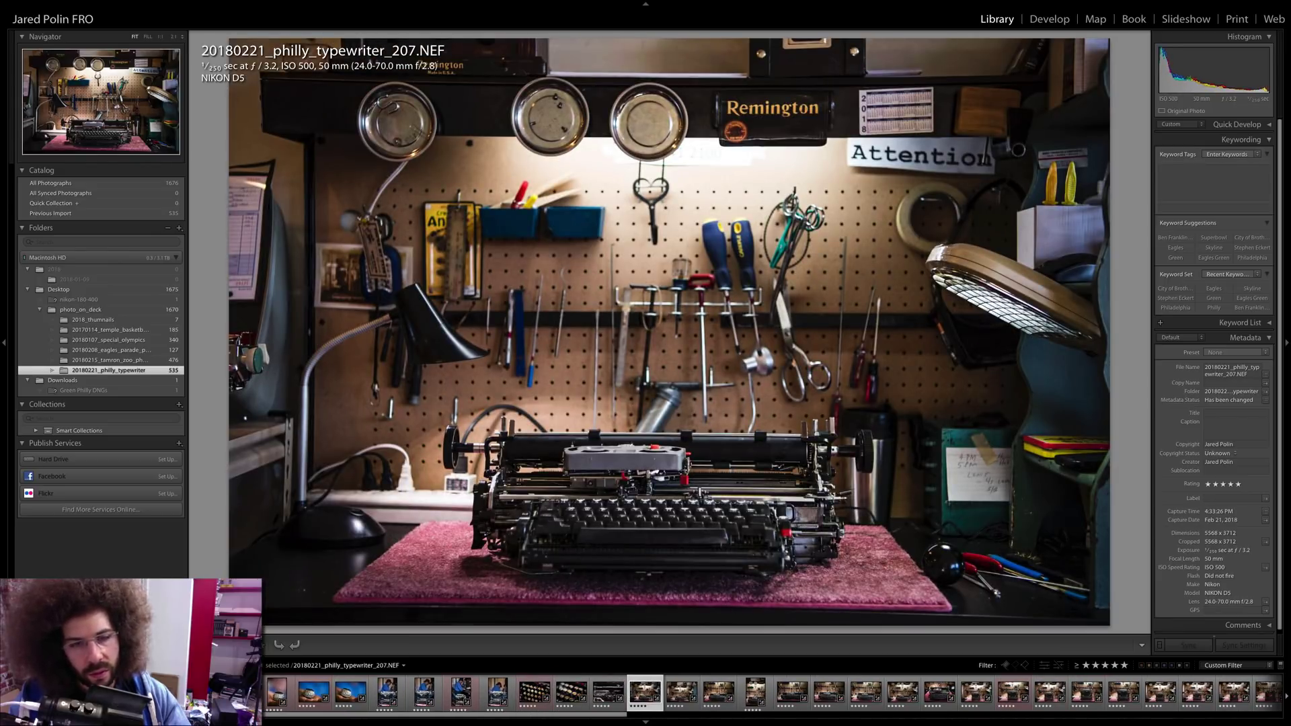
pyautogui.press('Right')
pyautogui.press('Left')
pyautogui.press('Right')
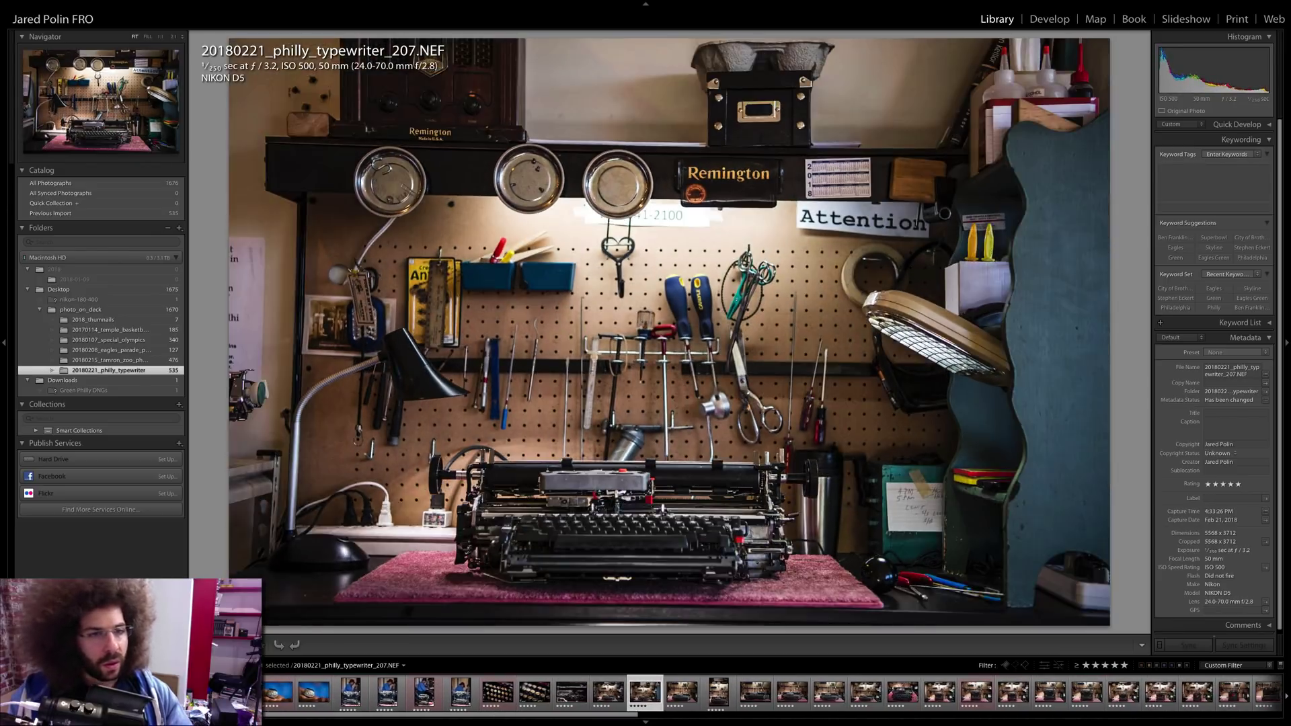
pyautogui.press('Right')
pyautogui.press('6')
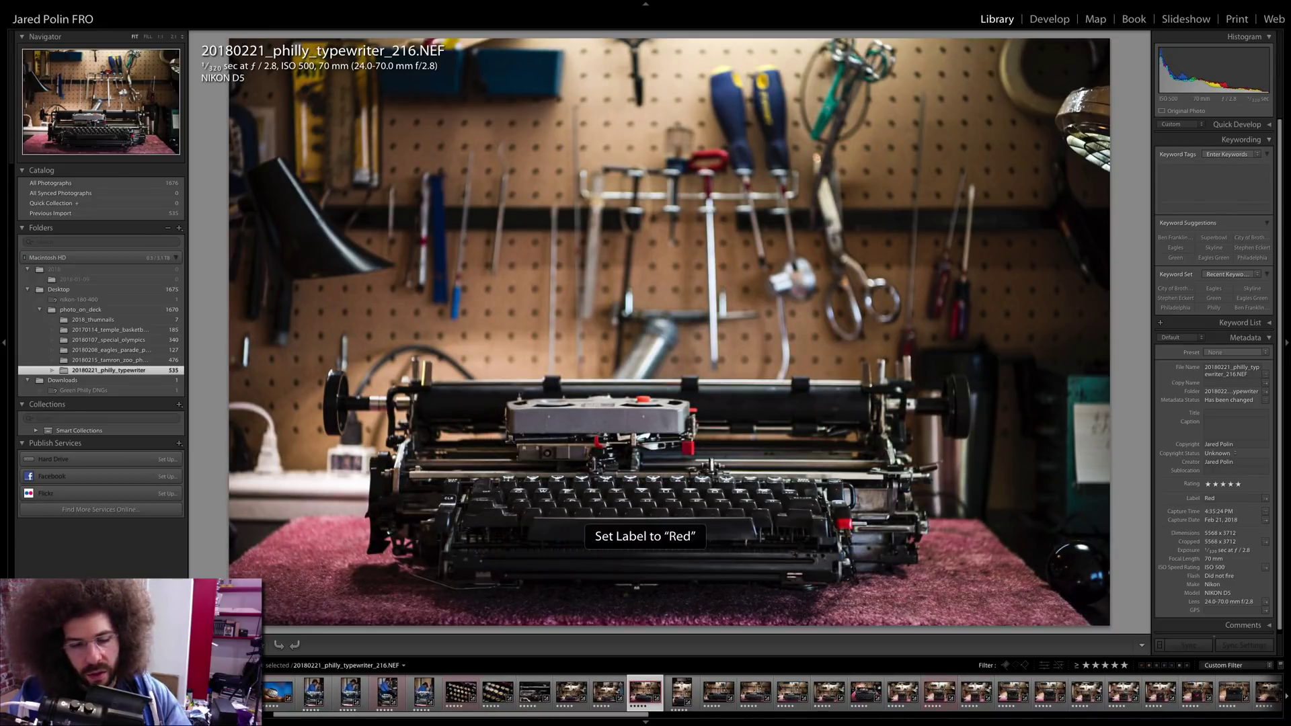
# - Review photo 222 and give the typewriter photo 225 the Red color label
pyautogui.press('Right')
pyautogui.press('Right')
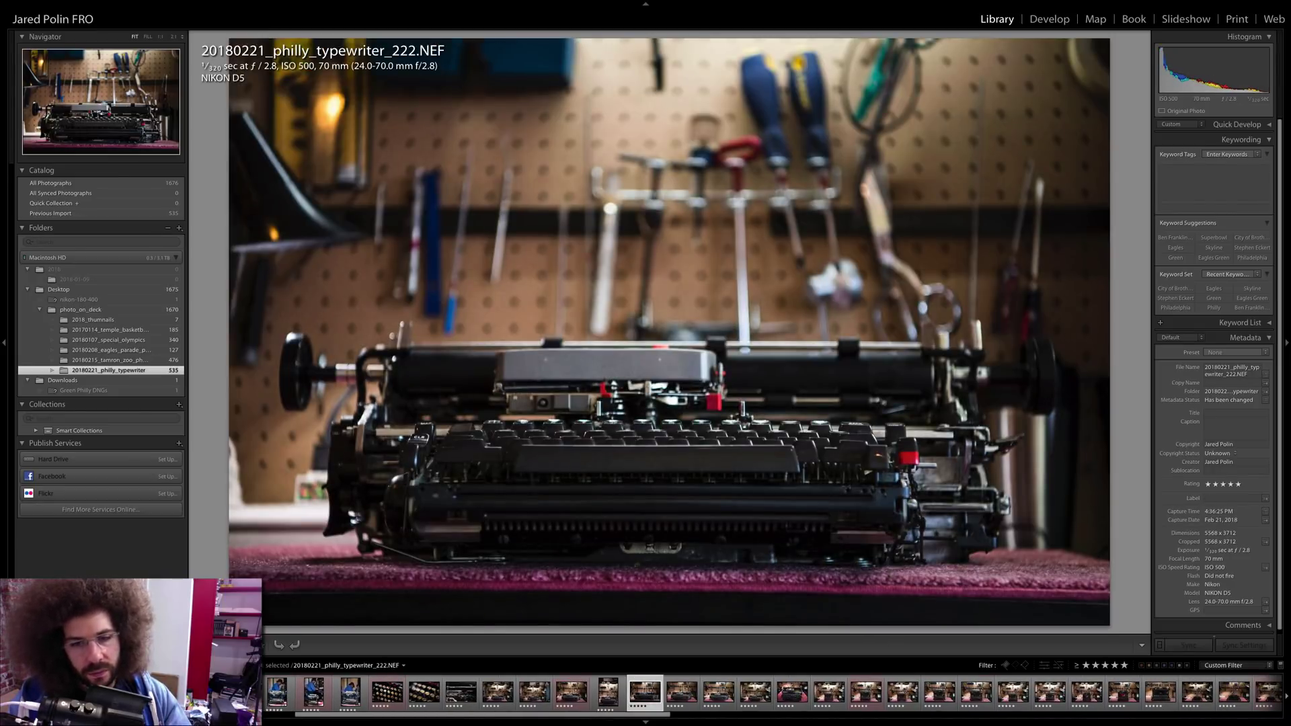
pyautogui.press('Right')
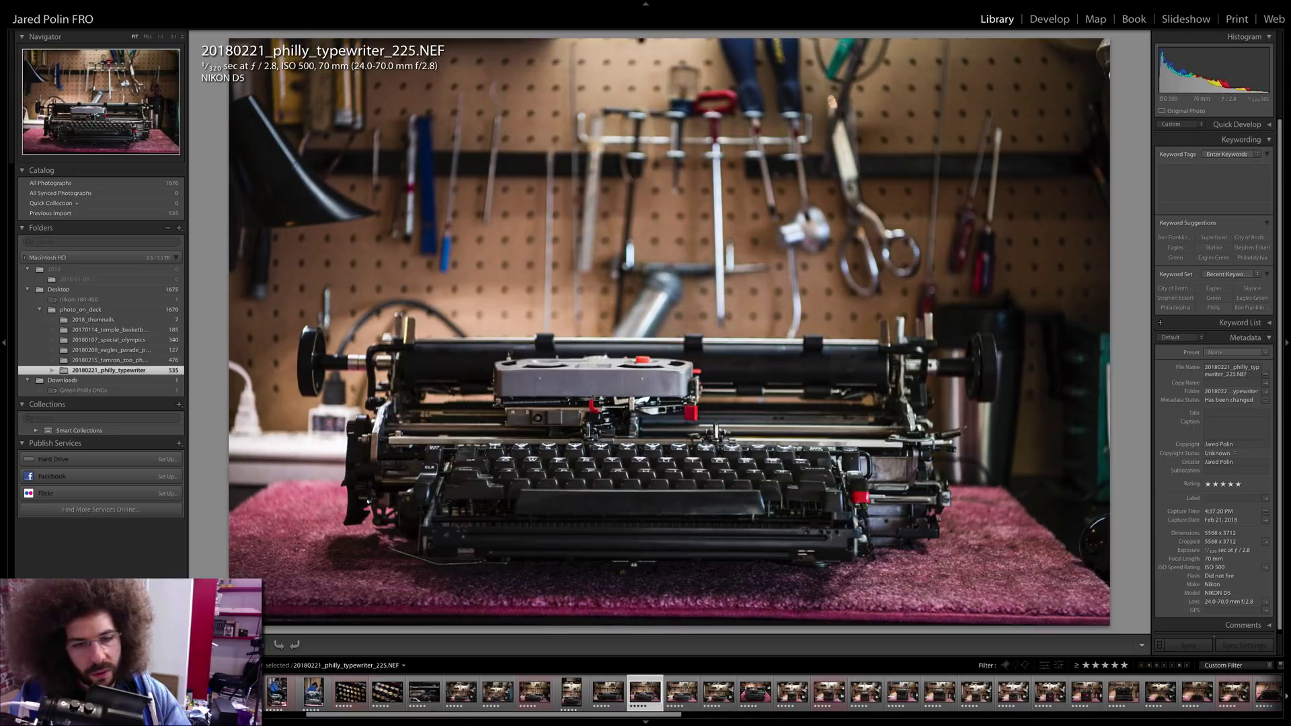
pyautogui.press('6')
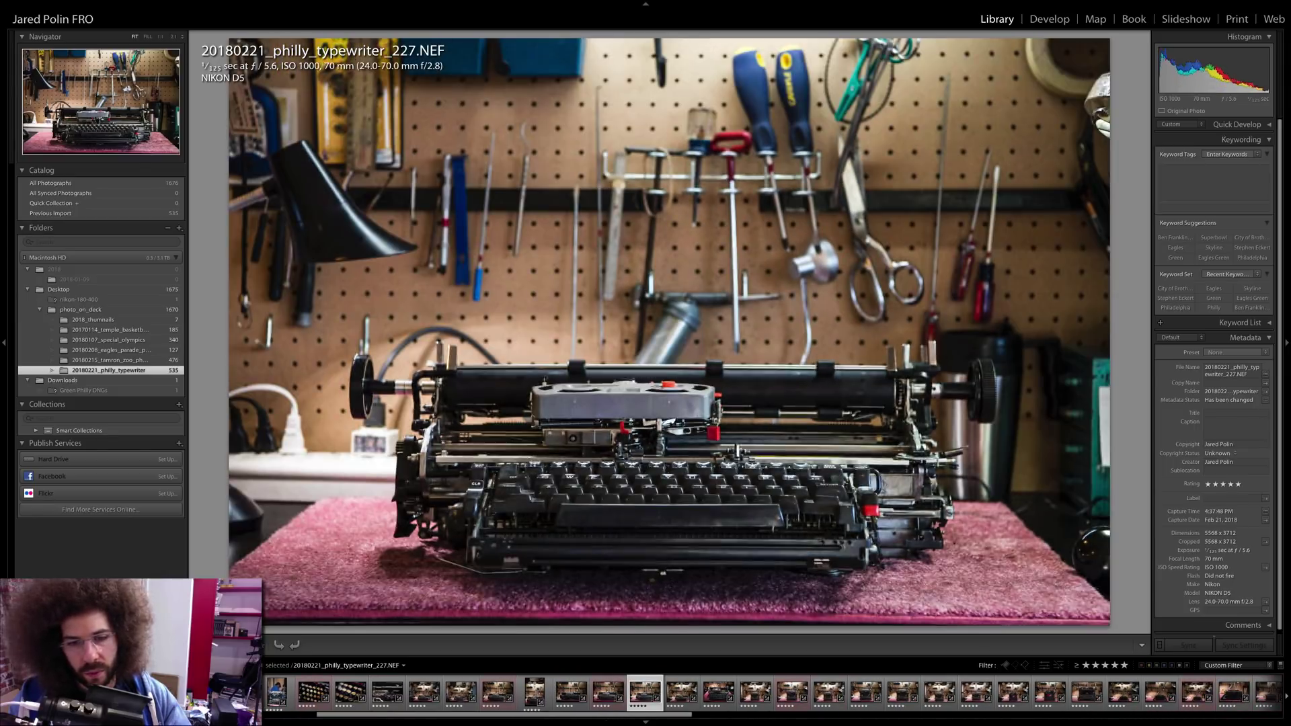
# - Give the wide workbench photo 230 and the keyboard view 233 the Red color label
pyautogui.press('Right')
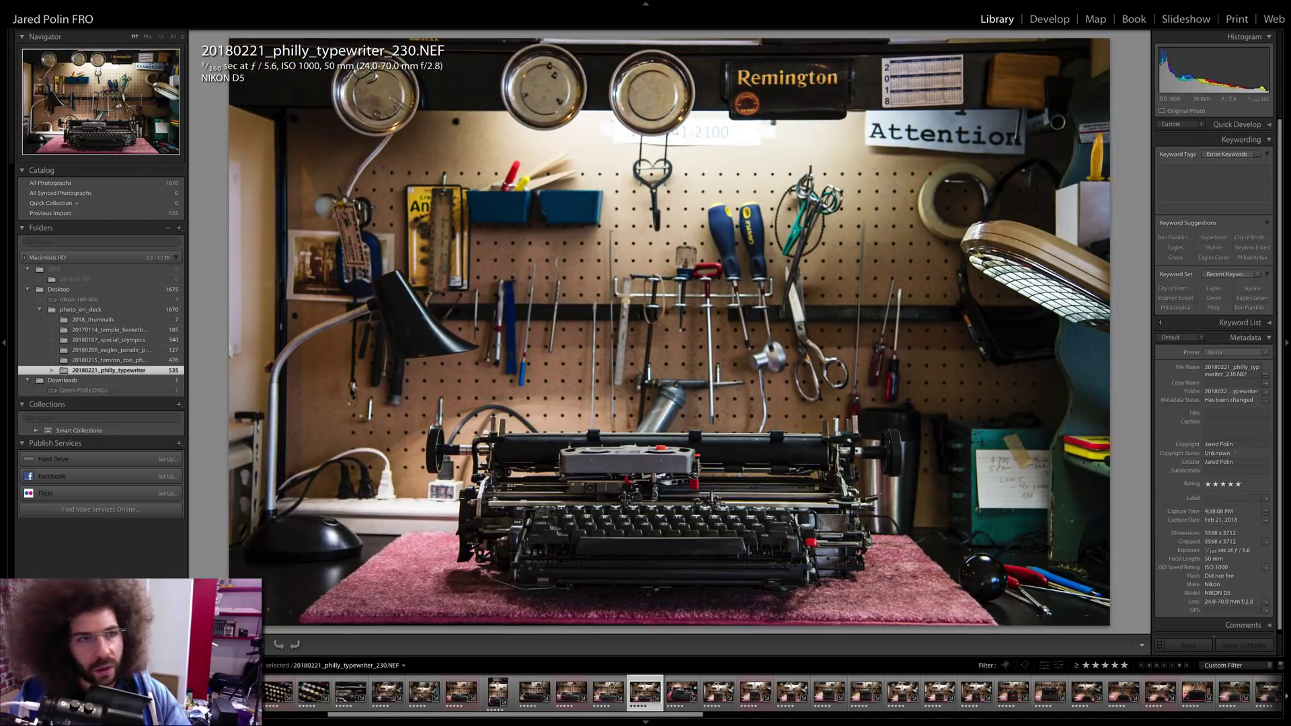
pyautogui.press('6')
pyautogui.press('Right')
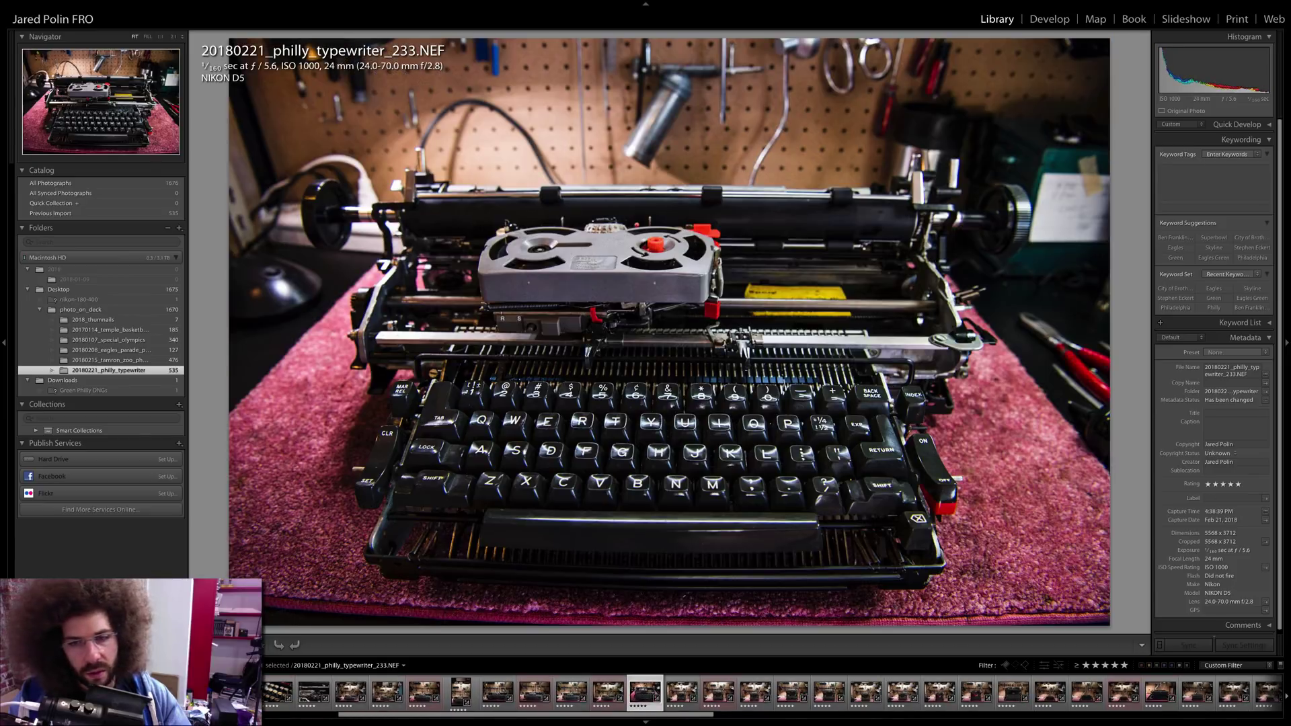
pyautogui.press('6')
pyautogui.press('Right')
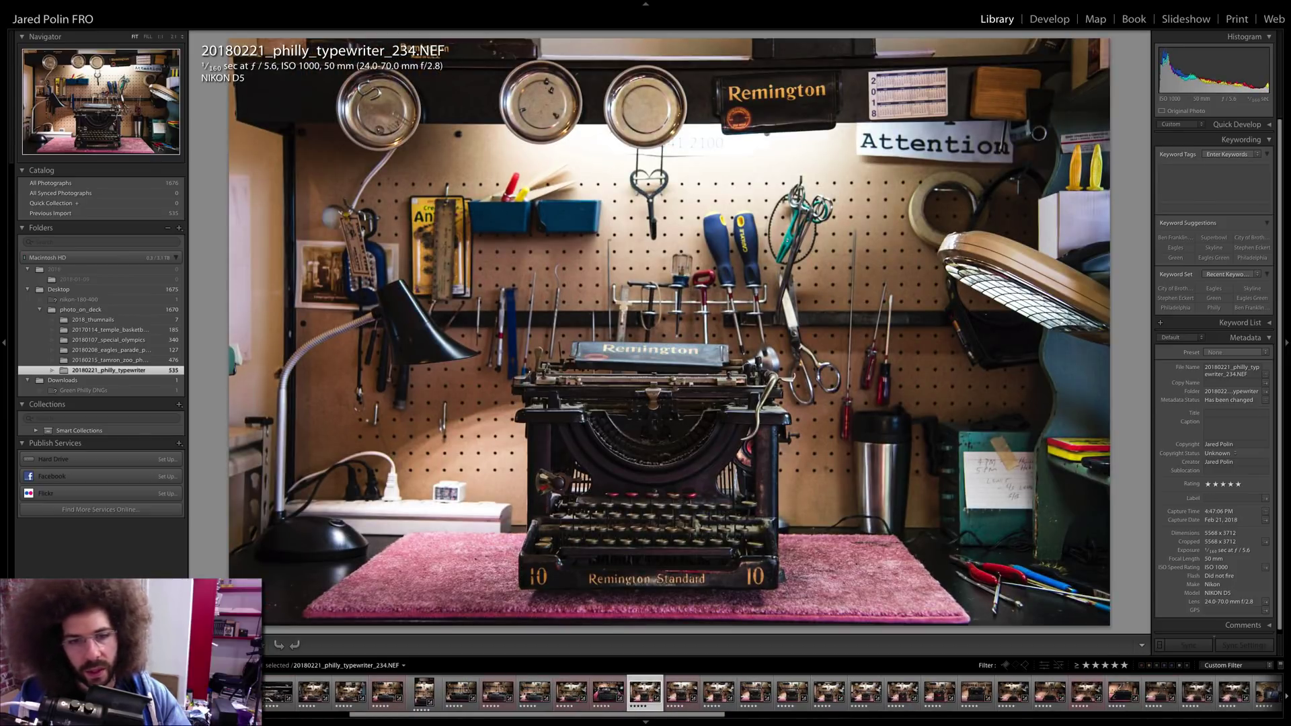
# - Apply the Red color label to the Remington Standard workbench photo 234 and continue labeling through photo 240
pyautogui.press('6')
pyautogui.press('Right')
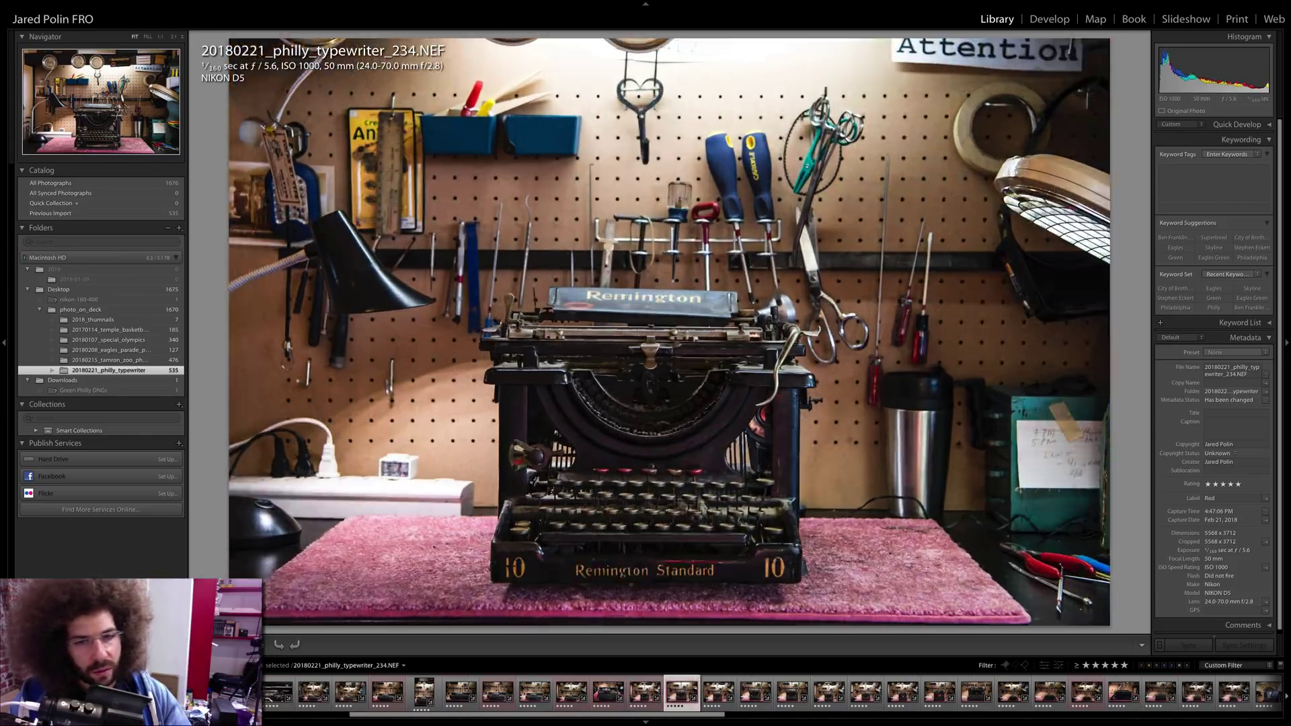
pyautogui.press('6')
pyautogui.press('Right')
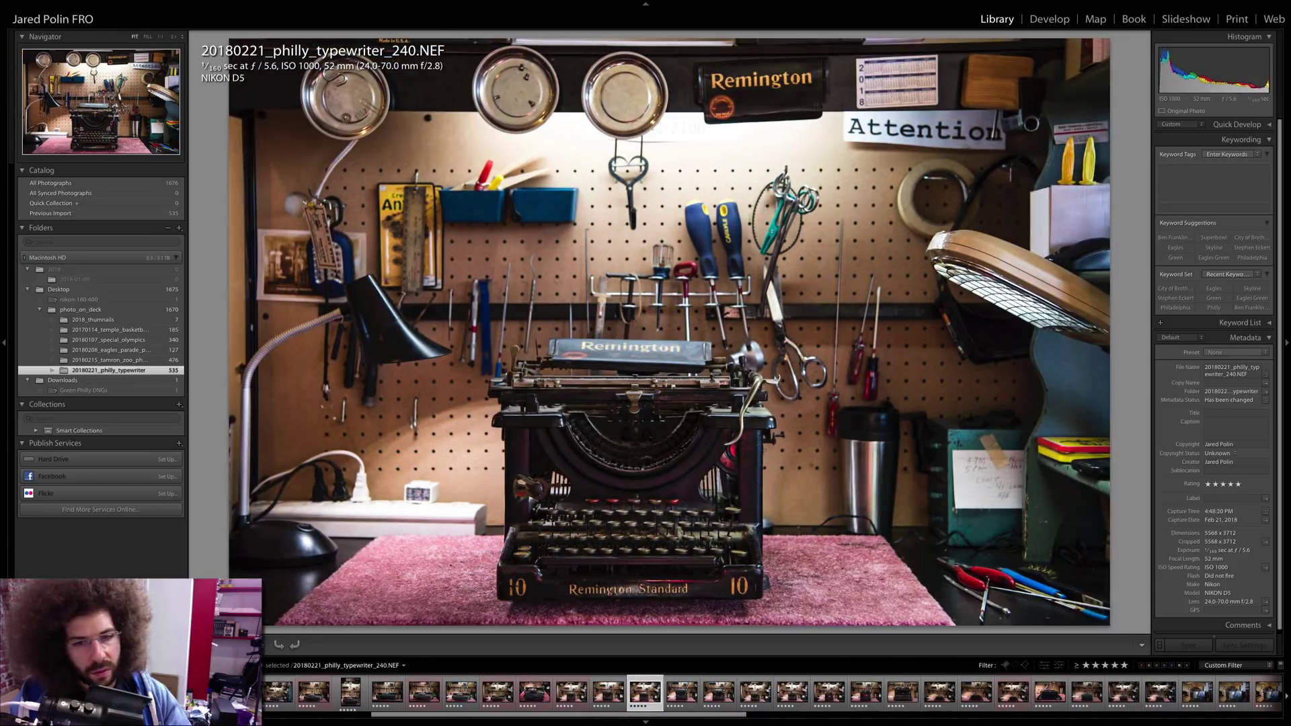
pyautogui.press('6')
# - Compare the Remington Standard workbench photos from 234 to 240 to decide which frames to keep
pyautogui.press('Right')
pyautogui.press('Left')
pyautogui.press('Left')
pyautogui.press('Left')
pyautogui.press('Right')
pyautogui.press('Right')
pyautogui.press('Left')
pyautogui.press('Right')
pyautogui.press('Left')
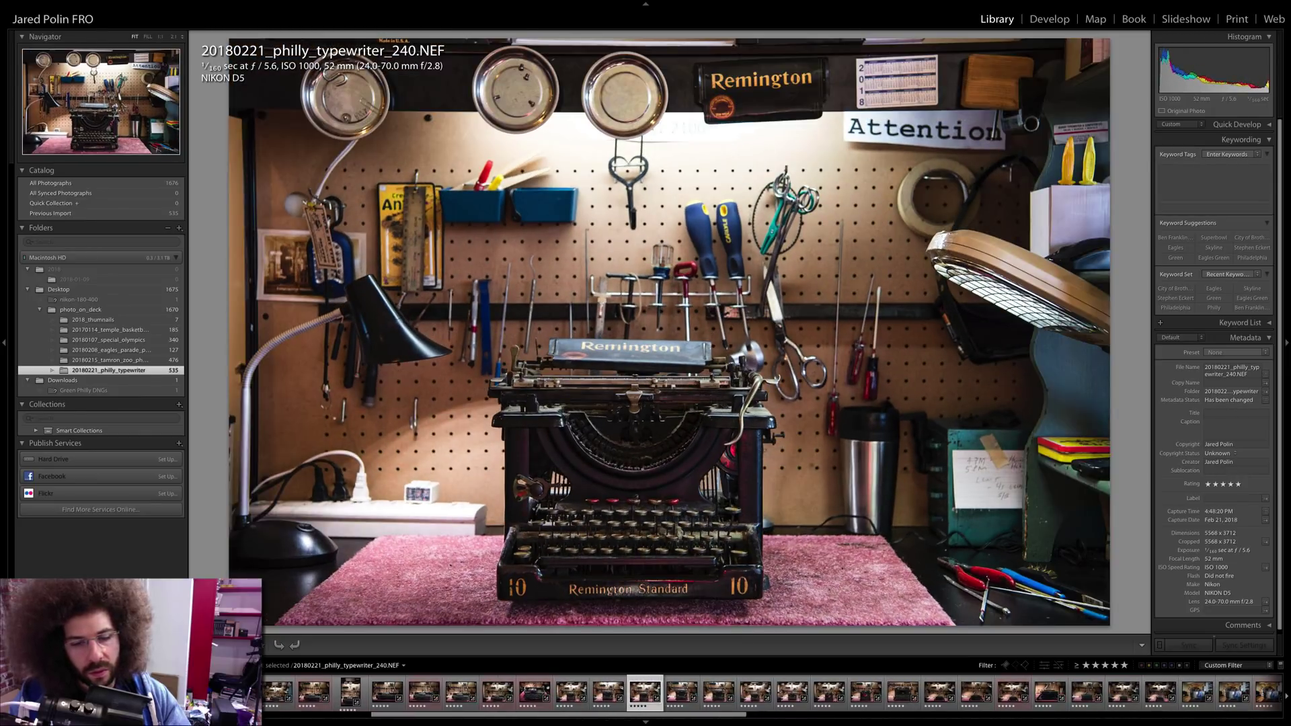
pyautogui.press('Left')
pyautogui.press('Left')
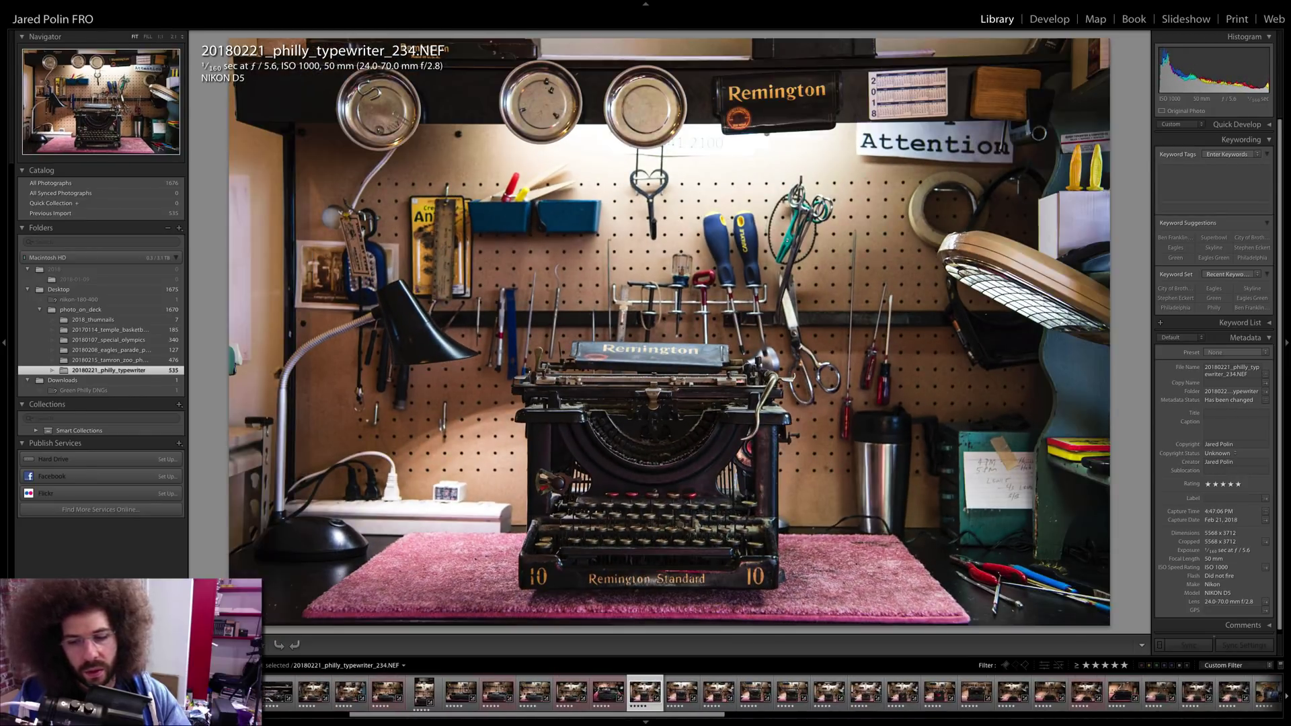
# - Reapply the Red color label to photo 234, toggle the label on the preceding photo, and move on to photo 241
pyautogui.press('6')
pyautogui.press('Left')
pyautogui.press('6')
pyautogui.press('Right')
pyautogui.press('Right')
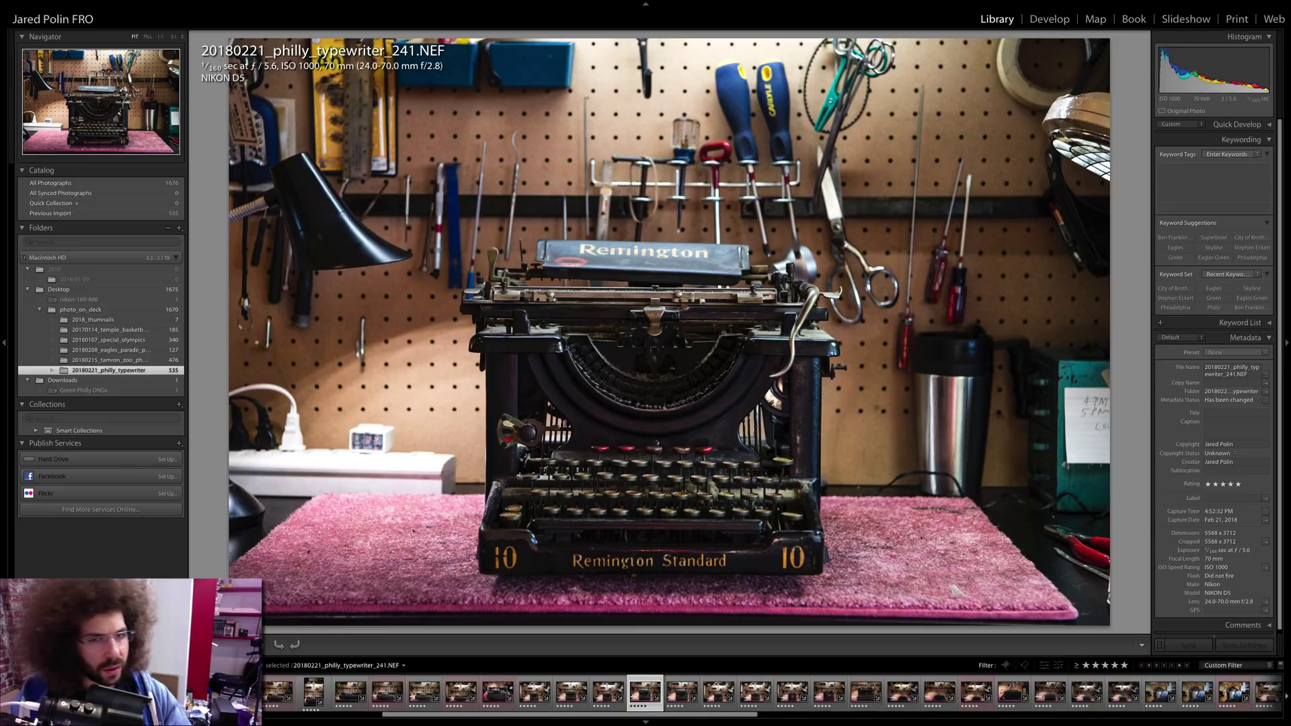
# - Give the Remington Standard photos 241 and 252 the Red color label
pyautogui.press('6')
pyautogui.press('Right')
pyautogui.press('6')
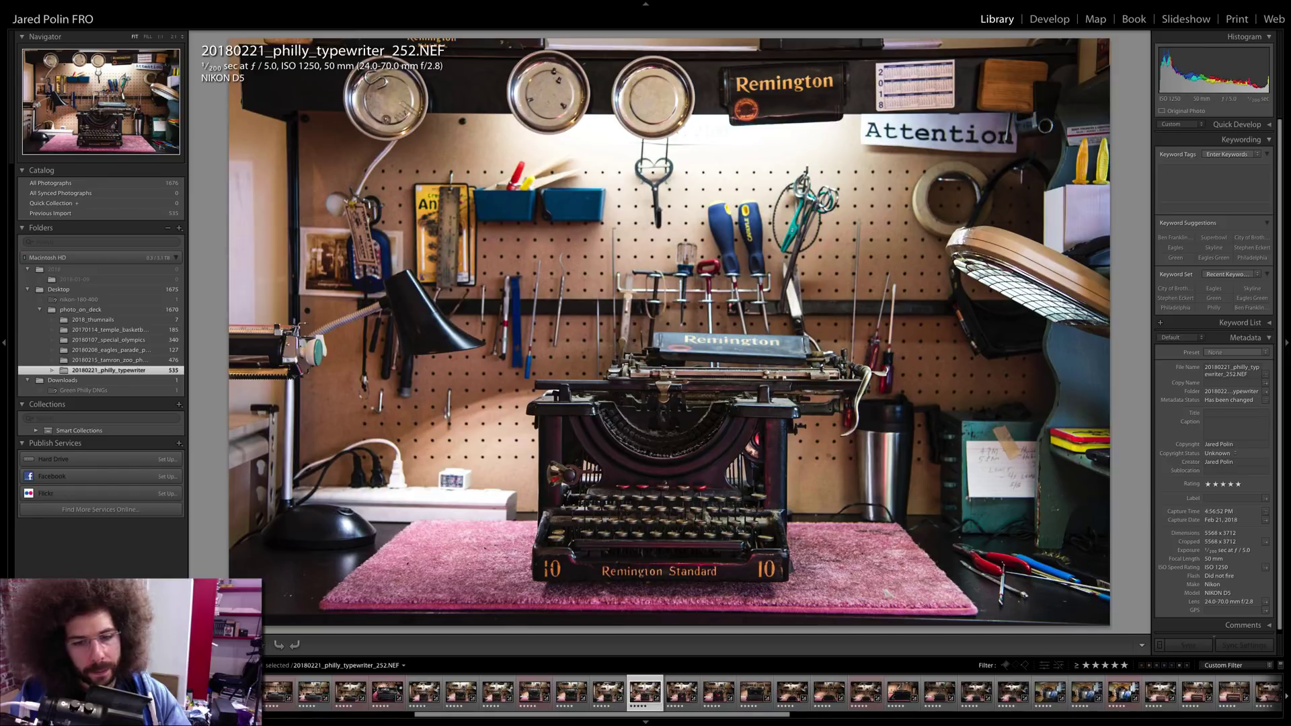
pyautogui.press('6')
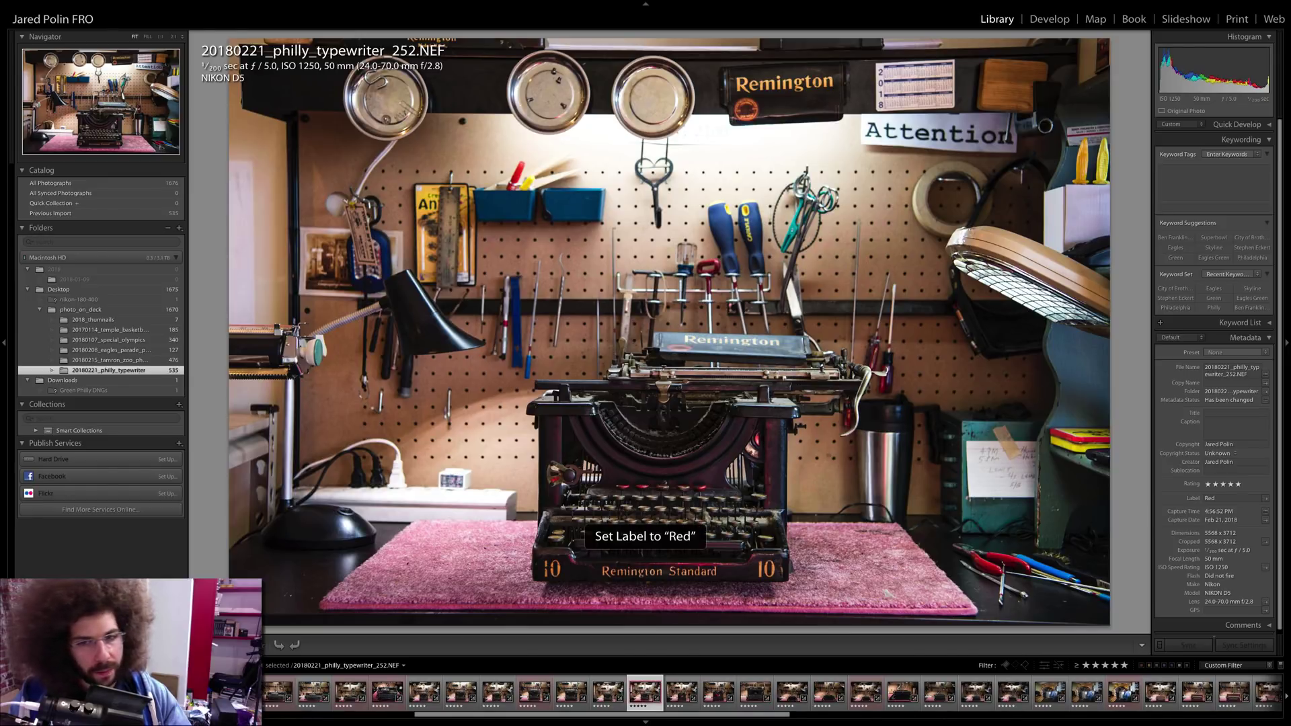
# - Go back to the Remington Standard workbench photo 240 and give it the Red color label
pyautogui.press('Left')
pyautogui.press('Left')
pyautogui.press('Left')
pyautogui.press('Left')
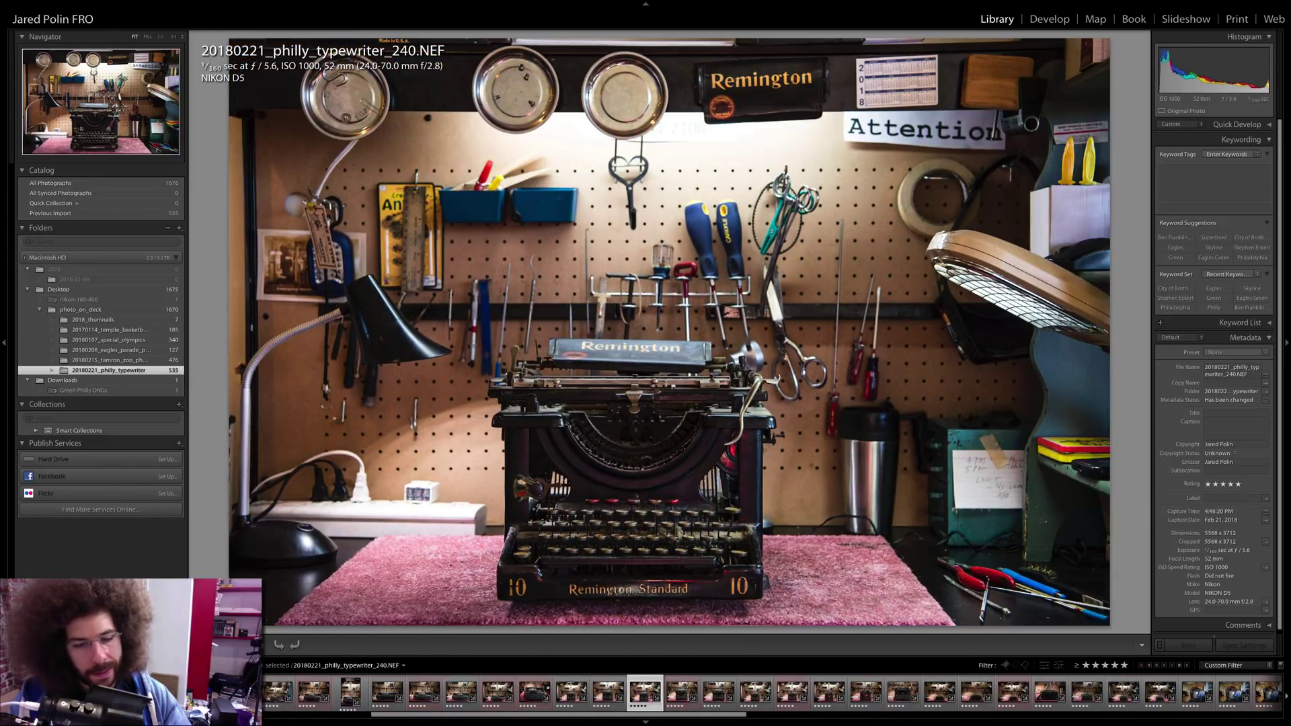
pyautogui.press('6')
# - Give the Royal typewriter workbench photo 253 and the tighter shot following it the Red color label
pyautogui.press('Right')
pyautogui.press('Right')
pyautogui.press('Right')
pyautogui.press('Right')
pyautogui.press('Right')
pyautogui.press('Right')
pyautogui.press('Right')
pyautogui.press('Right')
pyautogui.press('Right')
pyautogui.press('Right')
pyautogui.press('Right')
pyautogui.press('Right')
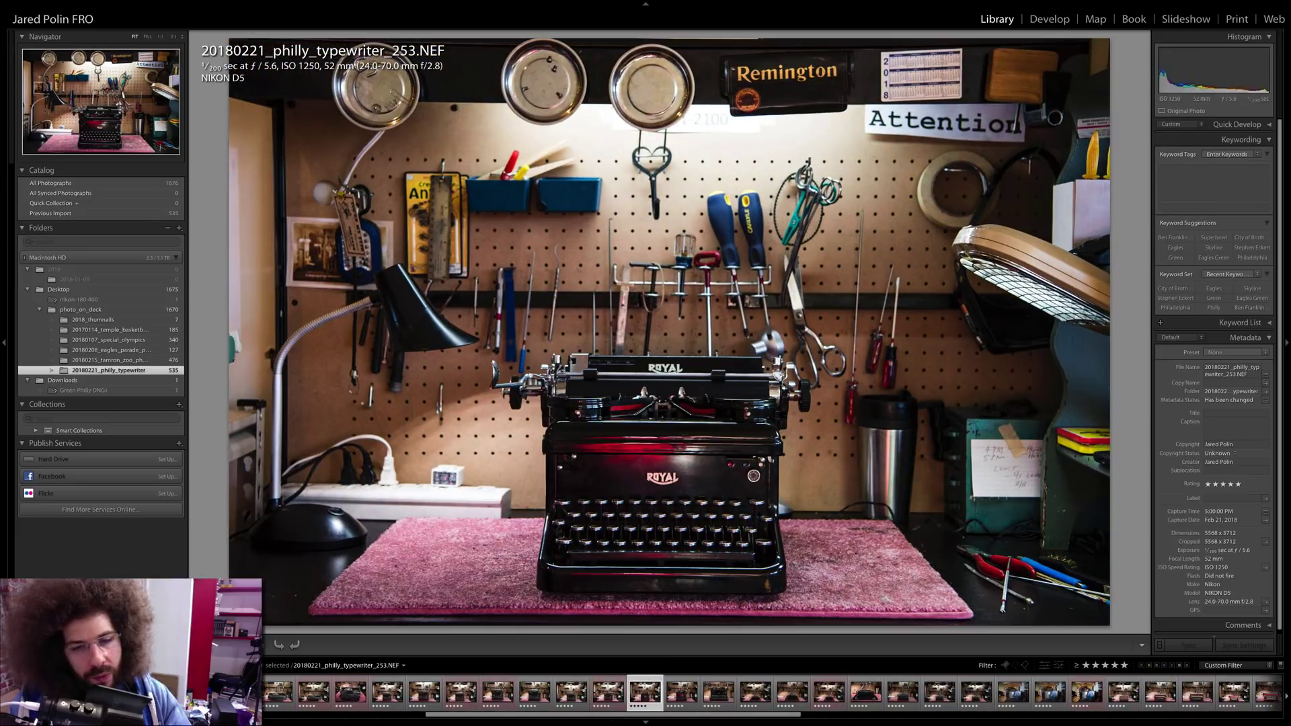
pyautogui.press('Right')
pyautogui.press('6')
pyautogui.press('Right')
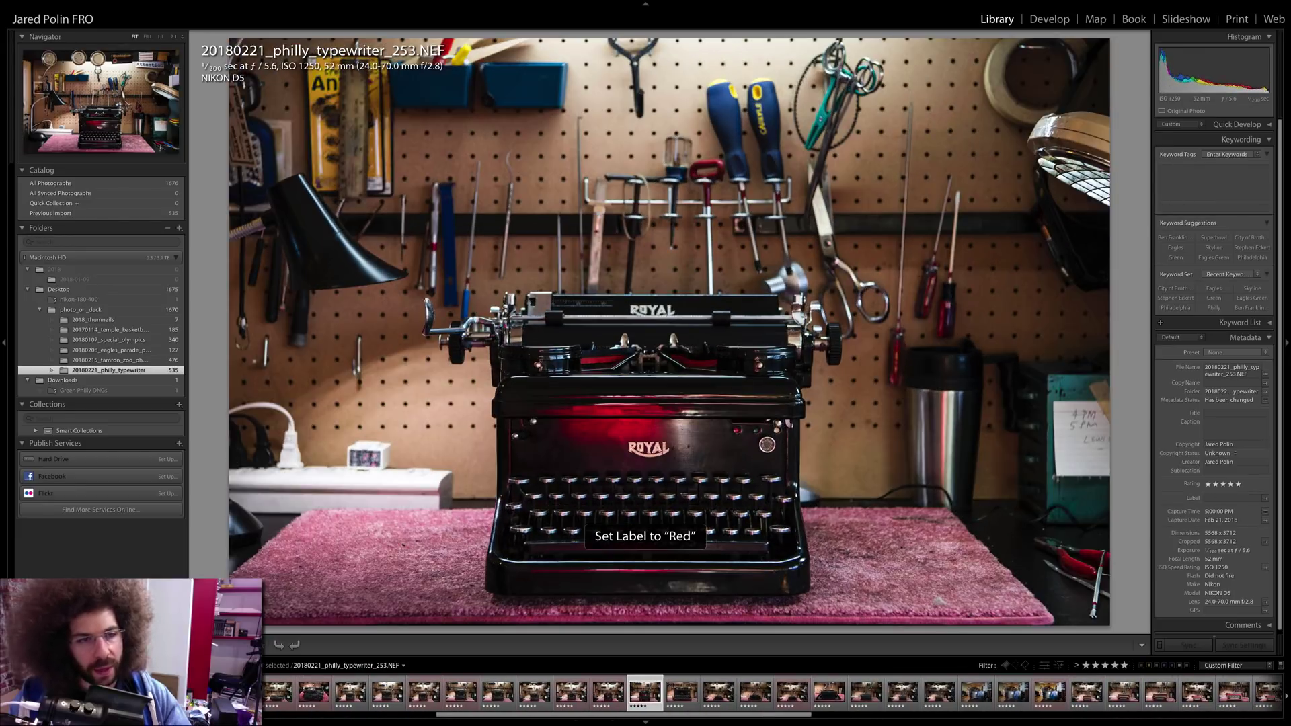
pyautogui.press('6')
# - Review the Royal close-up 257 and give photo 258 the Red color label
pyautogui.press('Right')
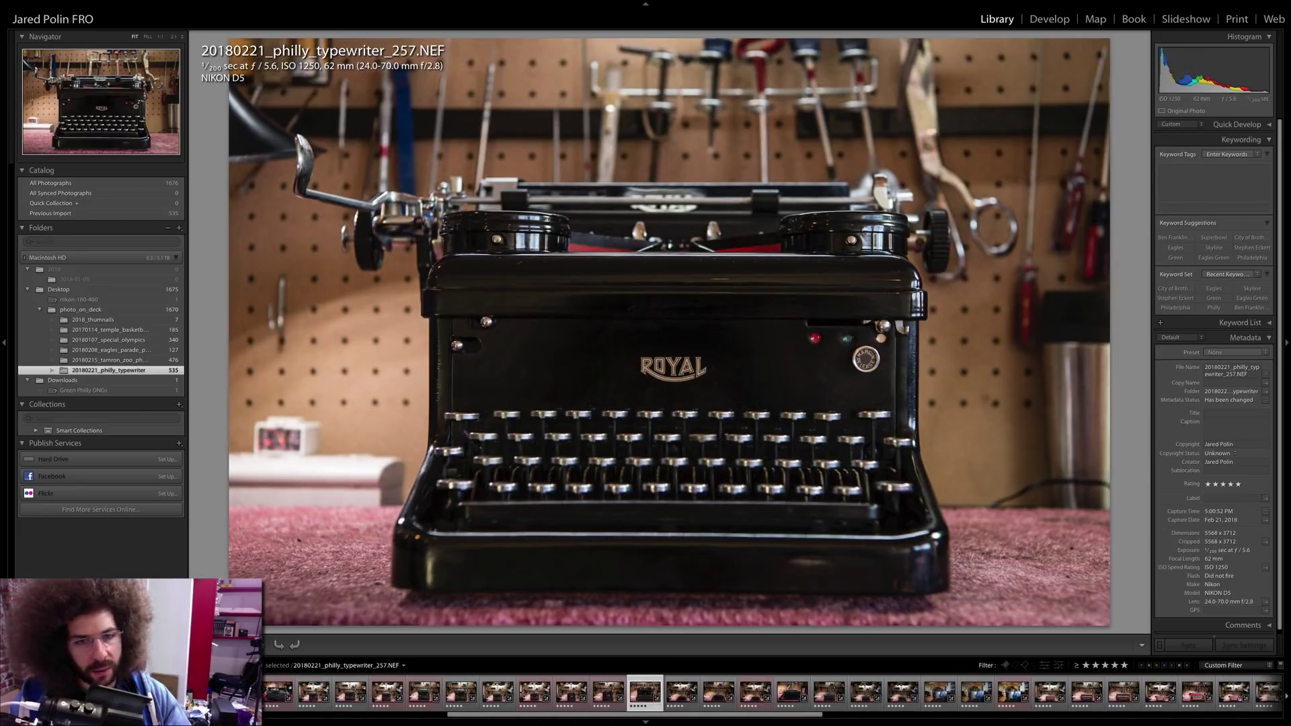
pyautogui.press('Right')
pyautogui.press('Right')
pyautogui.press('Right')
pyautogui.press('6')
pyautogui.press('Right')
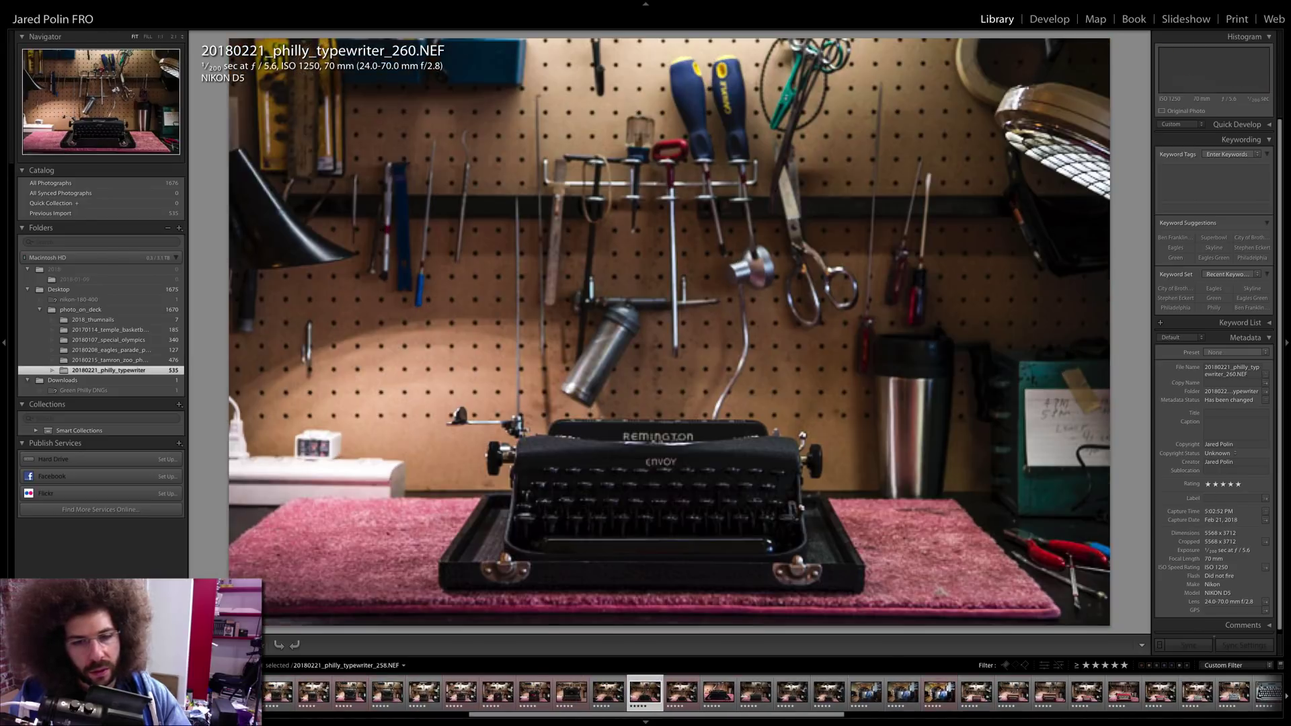
# - Give the Remington Envoy workbench photo 261 and the Smith-Corona photo 263 the Red color label
pyautogui.press('6')
pyautogui.press('Right')
pyautogui.press('Right')
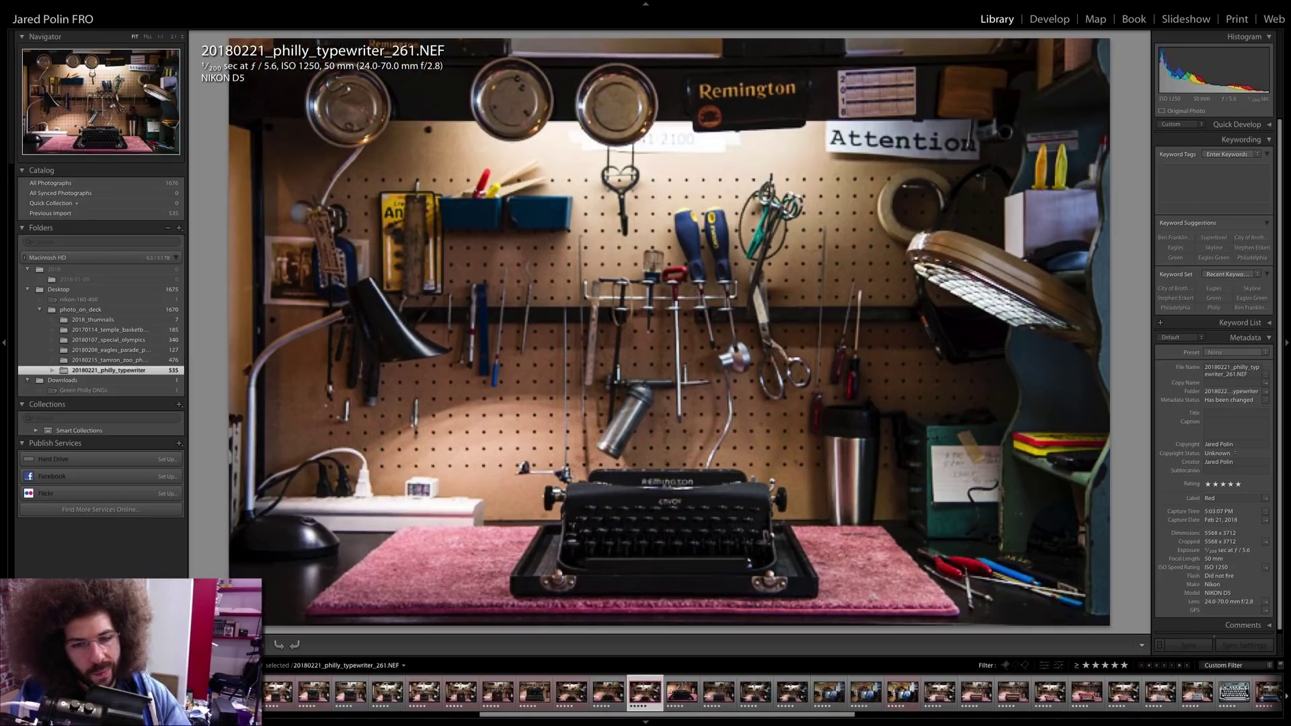
pyautogui.press('Right')
pyautogui.press('Right')
pyautogui.press('6')
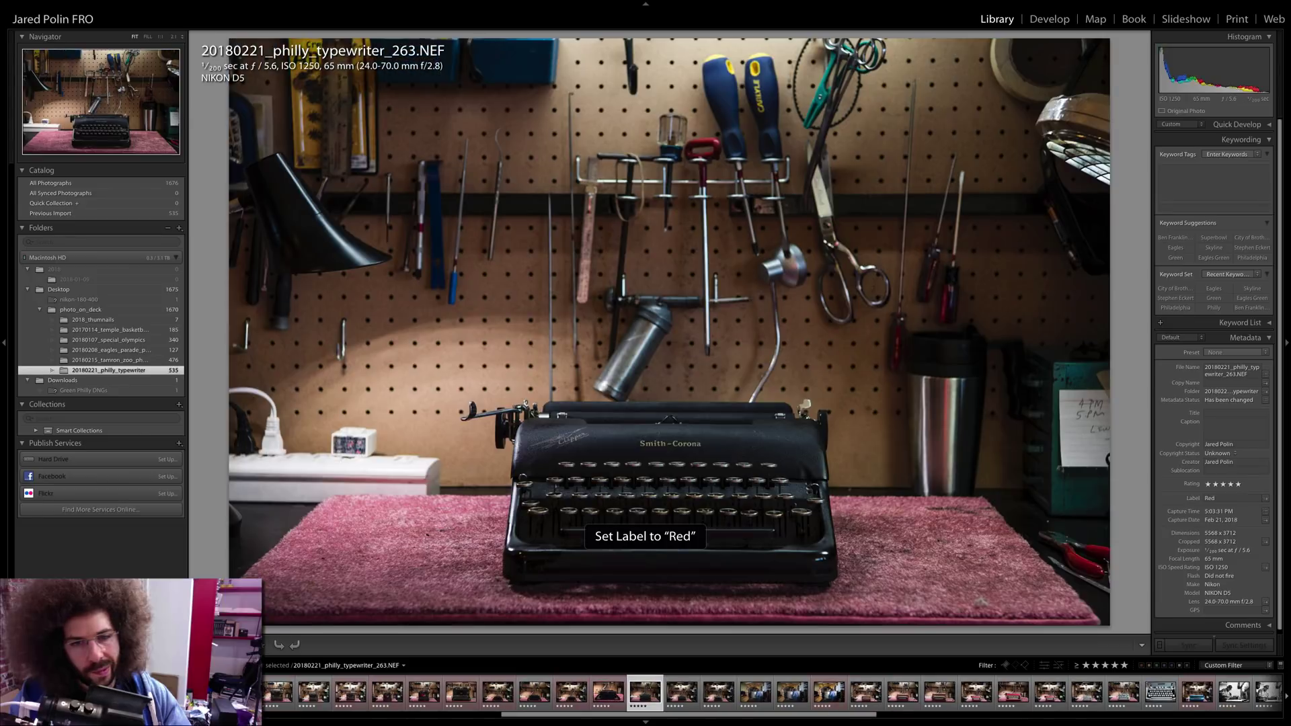
# - Review photos 266 through 282 and give the red Remington workbench shot the Red color label
pyautogui.press('Right')
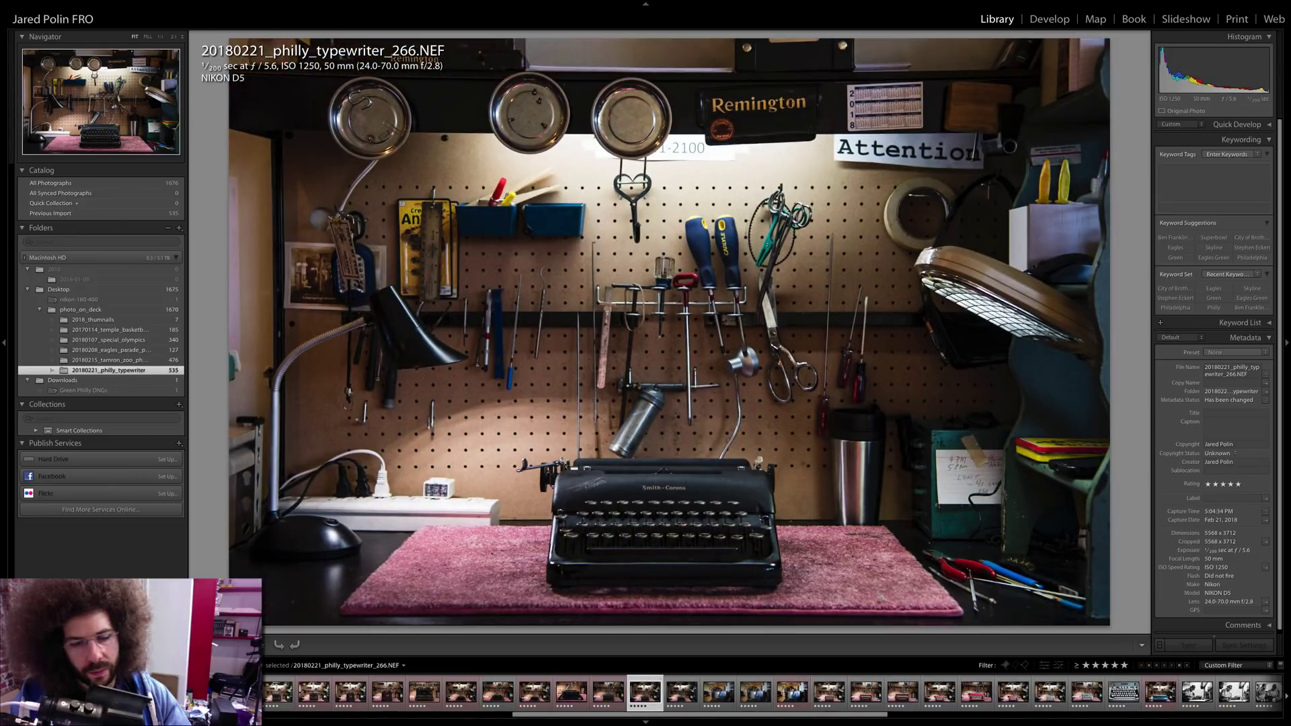
pyautogui.press('Right')
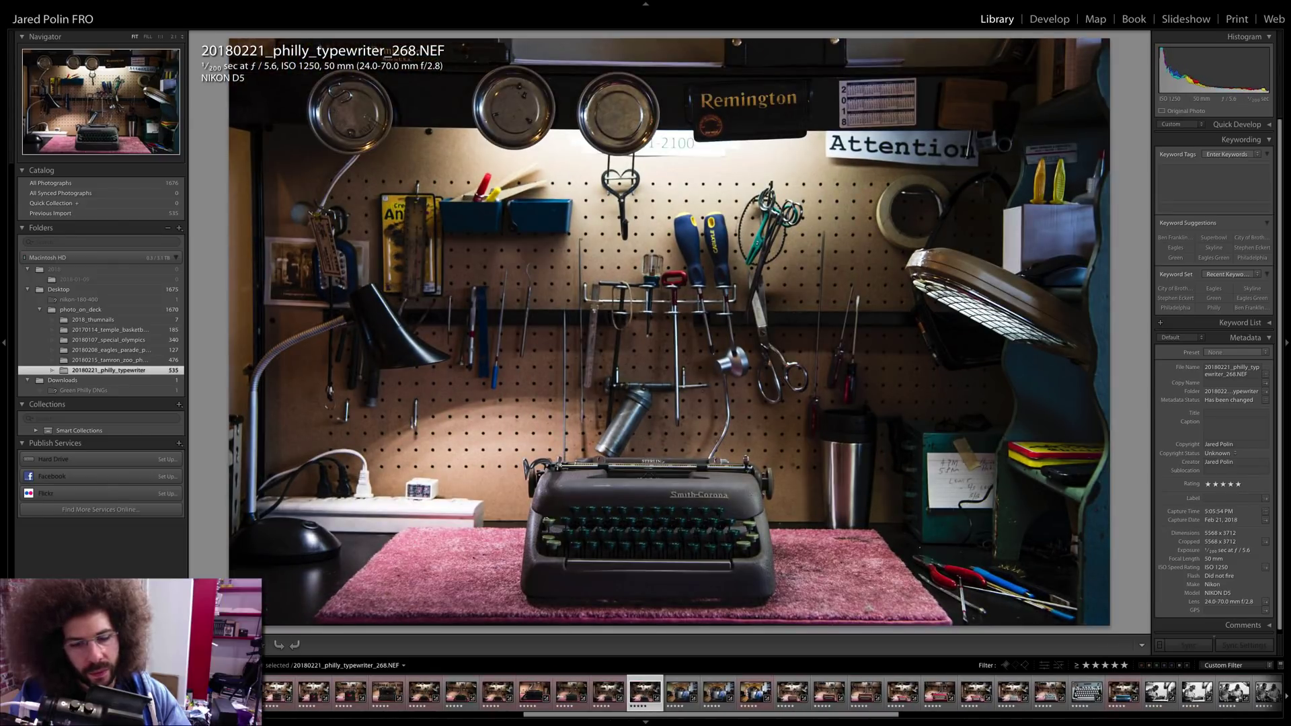
pyautogui.press('Right')
pyautogui.press('Right')
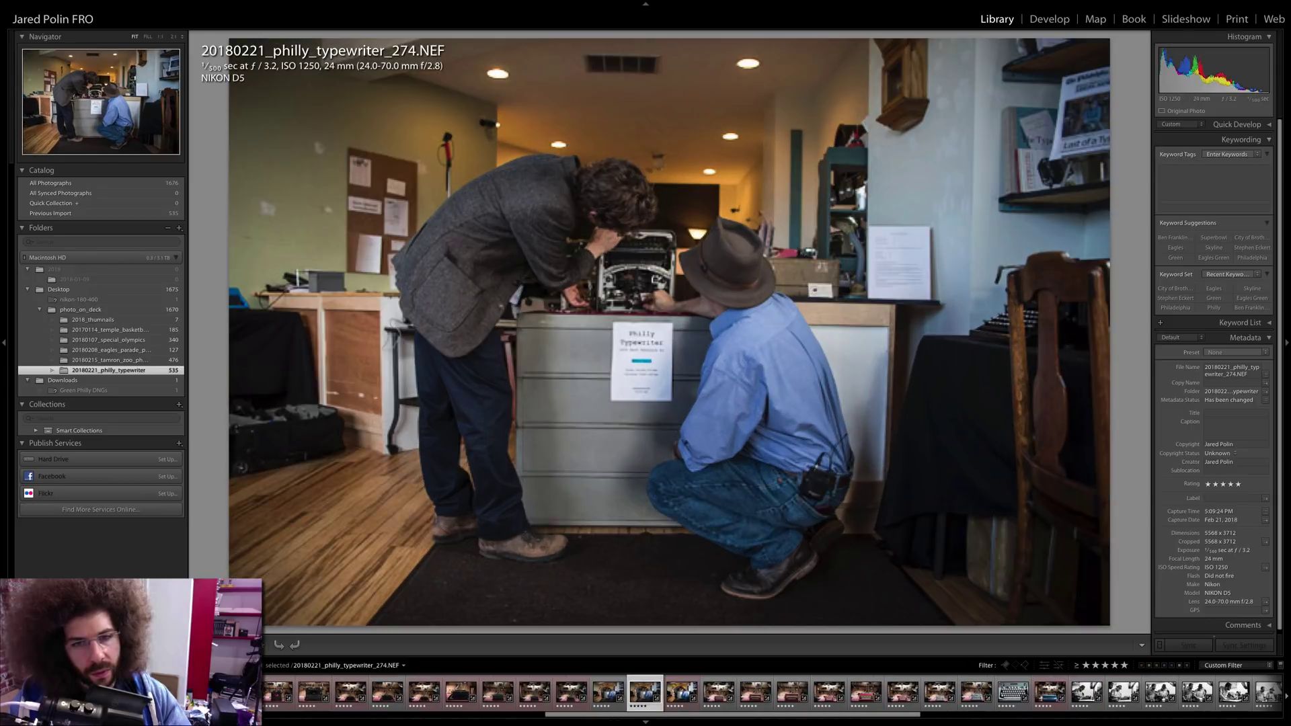
pyautogui.press('Right')
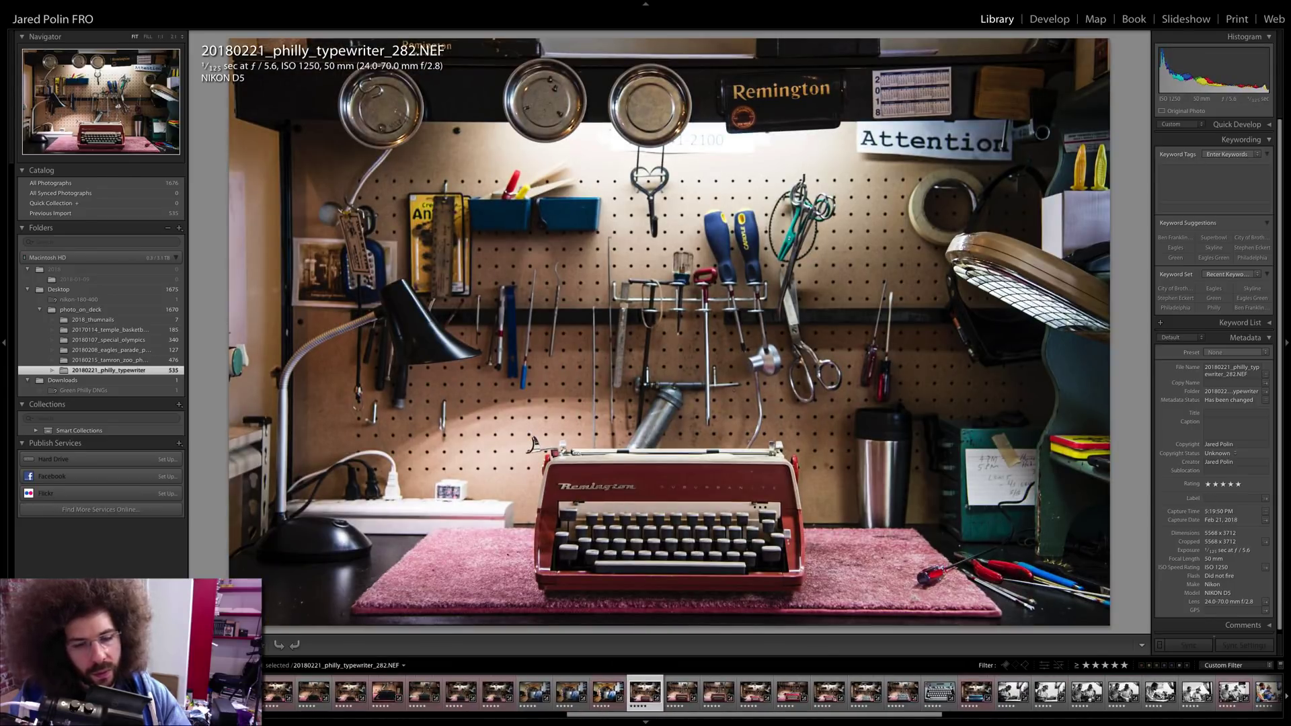
pyautogui.press('Right')
pyautogui.press('Right')
pyautogui.press('Right')
pyautogui.press('Left')
pyautogui.press('6')
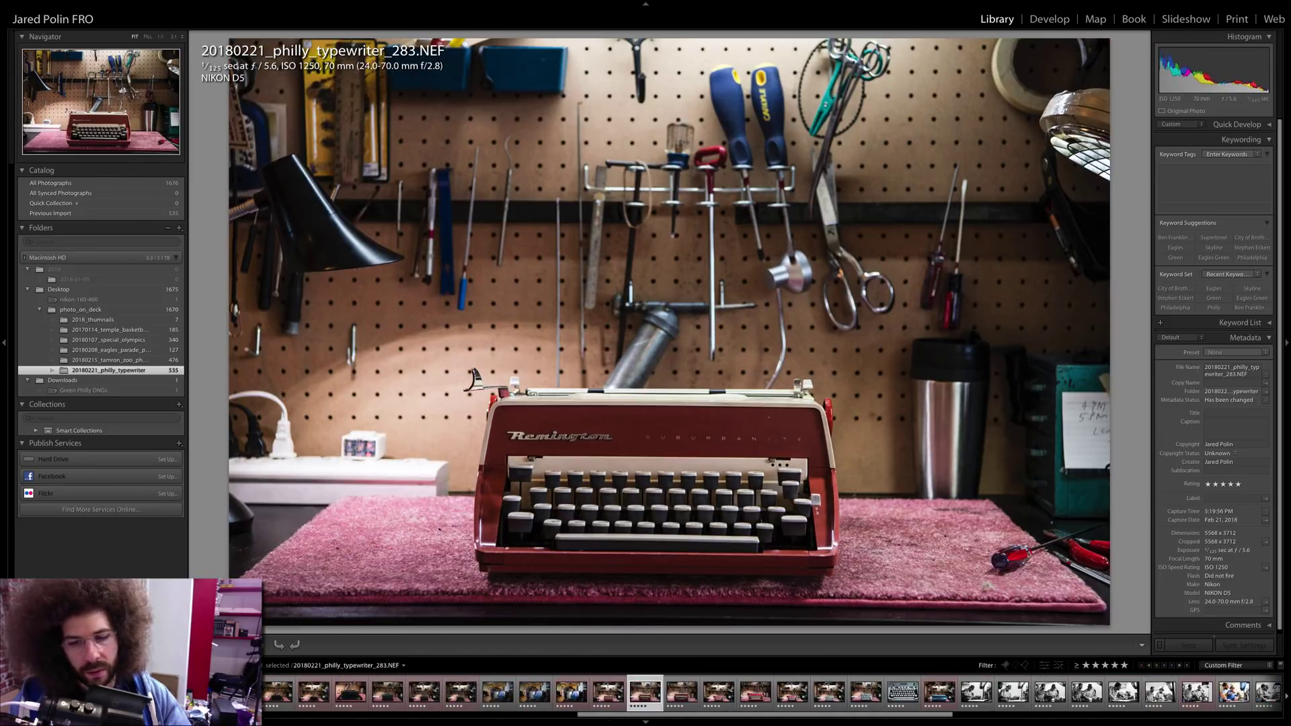
# - Compare the workbench shots following photo 283 and give photo 287 the Red color label
pyautogui.press('Right')
pyautogui.press('Right')
pyautogui.press('Left')
pyautogui.press('Right')
pyautogui.press('6')
pyautogui.press('Right')
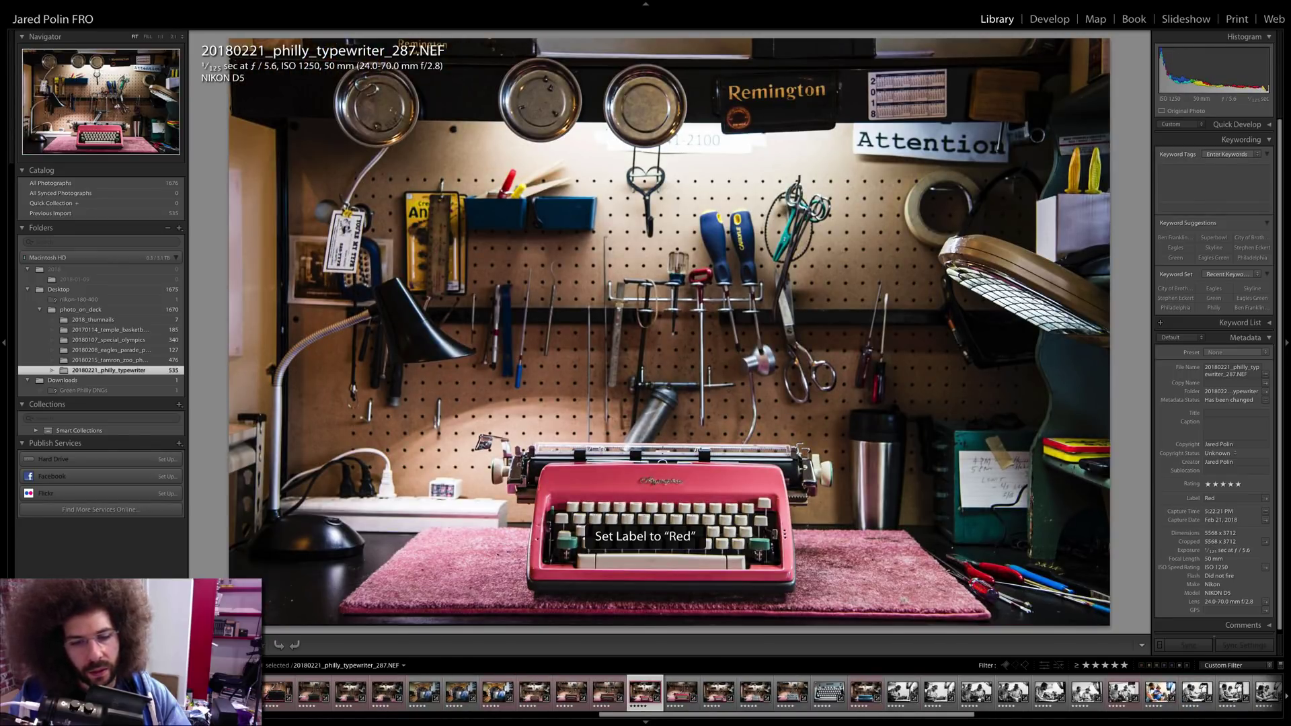
# - Compare the shots following photo 287 and give the preferred one the Red color label
pyautogui.press('Right')
pyautogui.press('Right')
pyautogui.press('Left')
pyautogui.press('Right')
pyautogui.press('6')
pyautogui.press('Right')
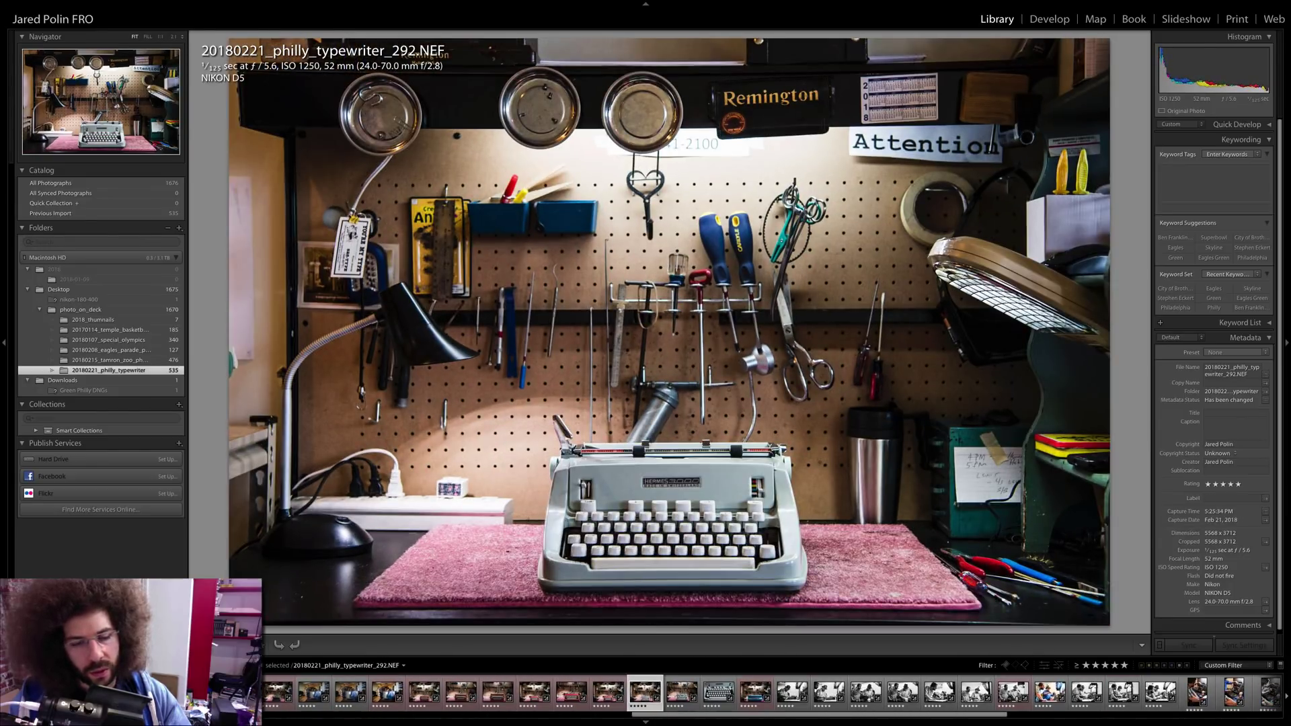
# - Give the typewriter close-up following photo 292 the Red color label and move on to the blue typewriter photo 296
pyautogui.press('Right')
pyautogui.press('6')
pyautogui.press('Right')
pyautogui.press('Right')
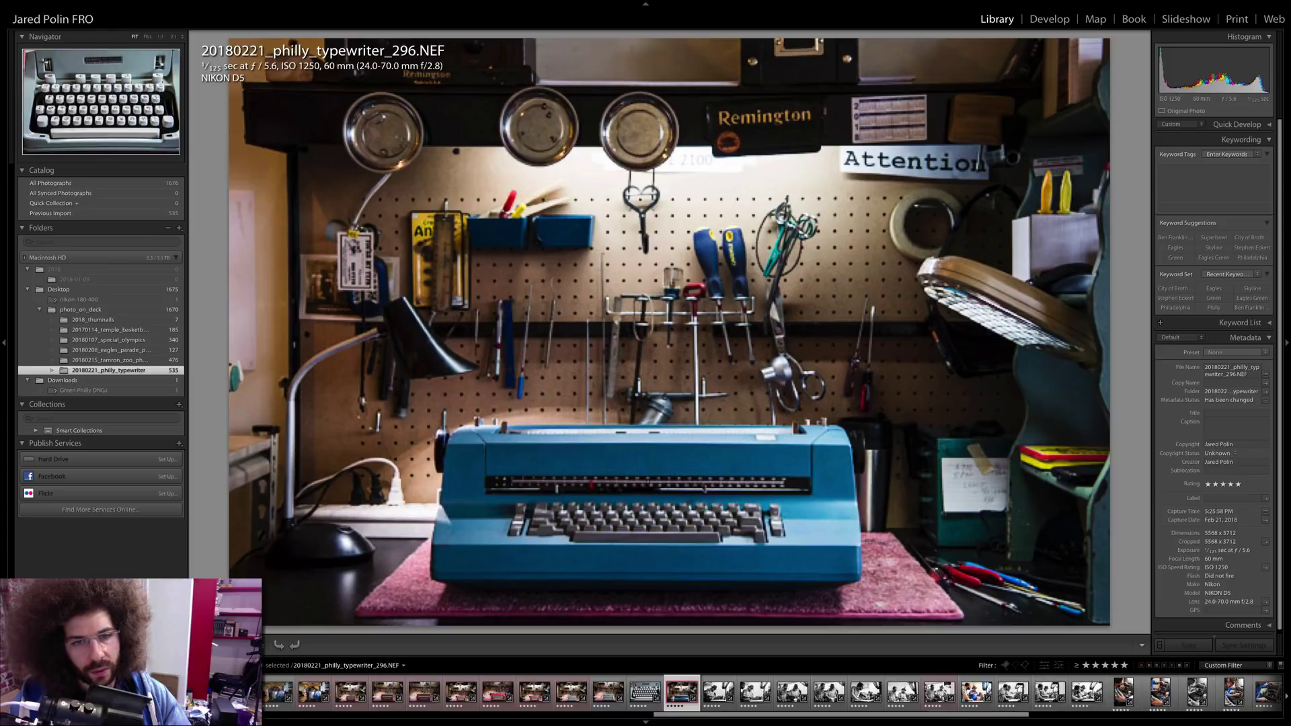
# - Review the black-and-white repair photo 305 and give photo 334 of the two men the Red color label
pyautogui.press('Right')
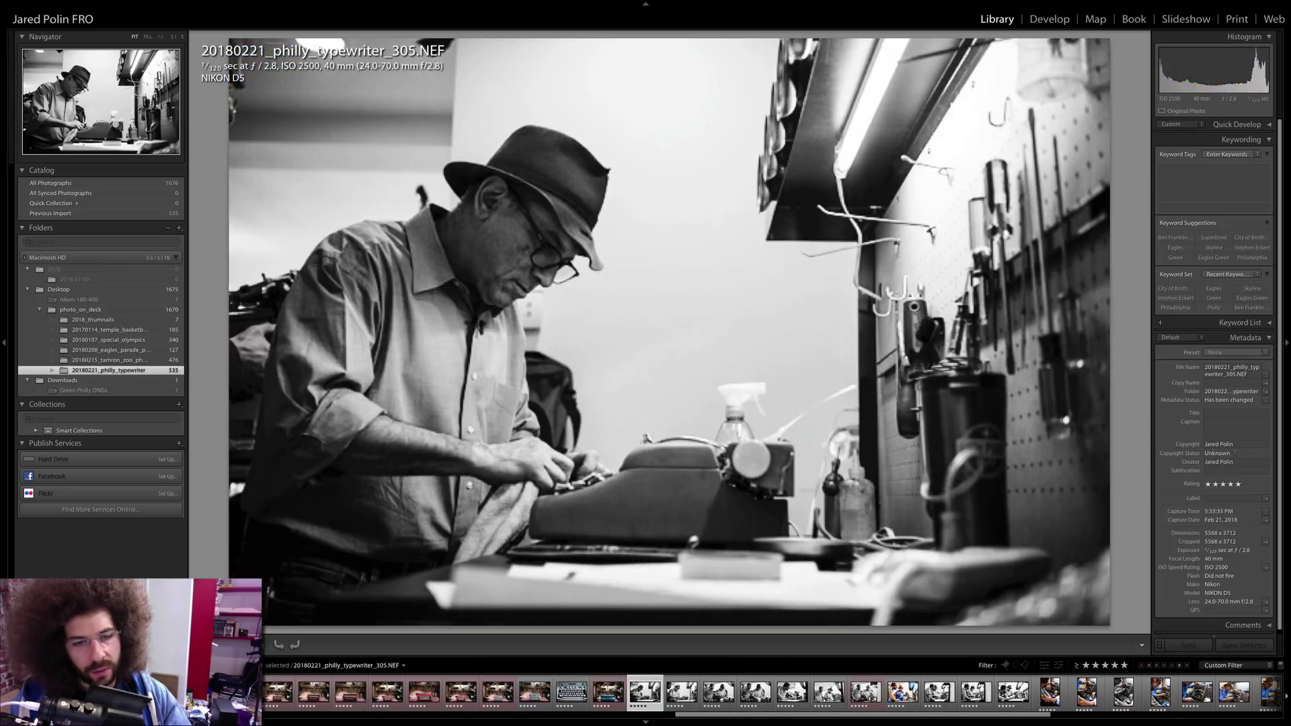
pyautogui.press('Right')
pyautogui.press('Right')
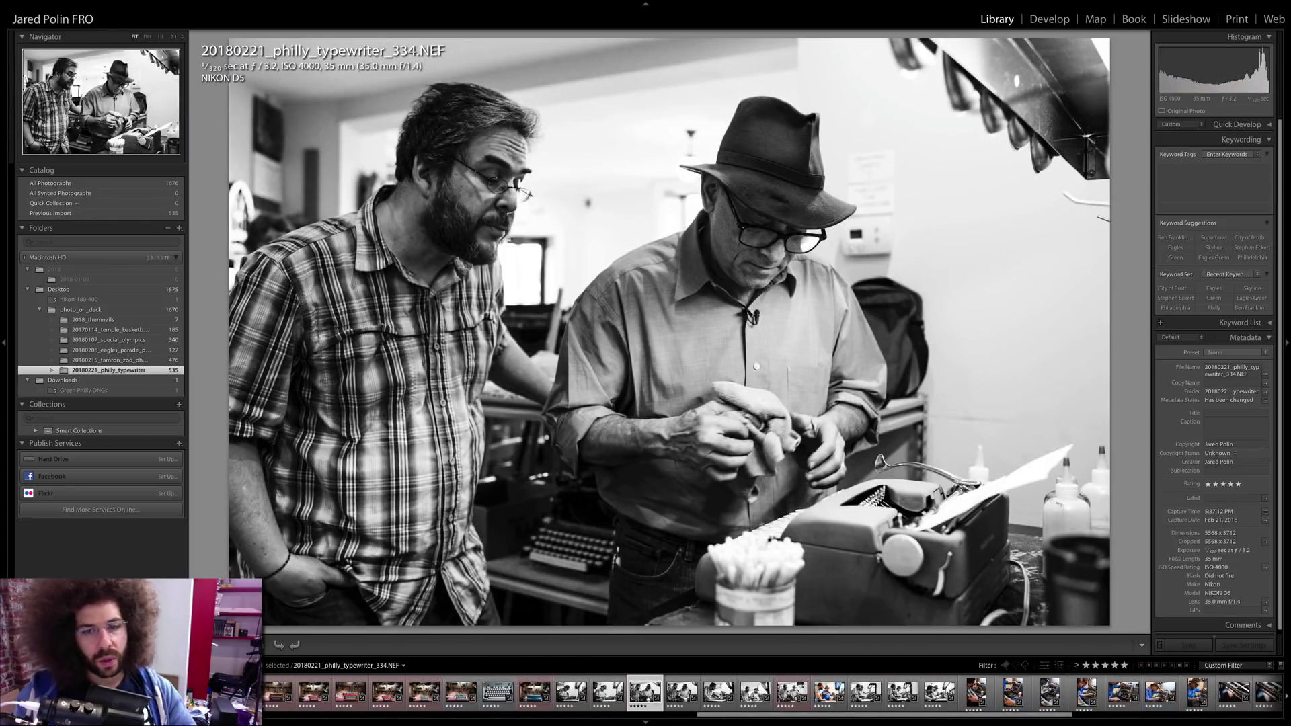
pyautogui.press('Right')
pyautogui.press('6')
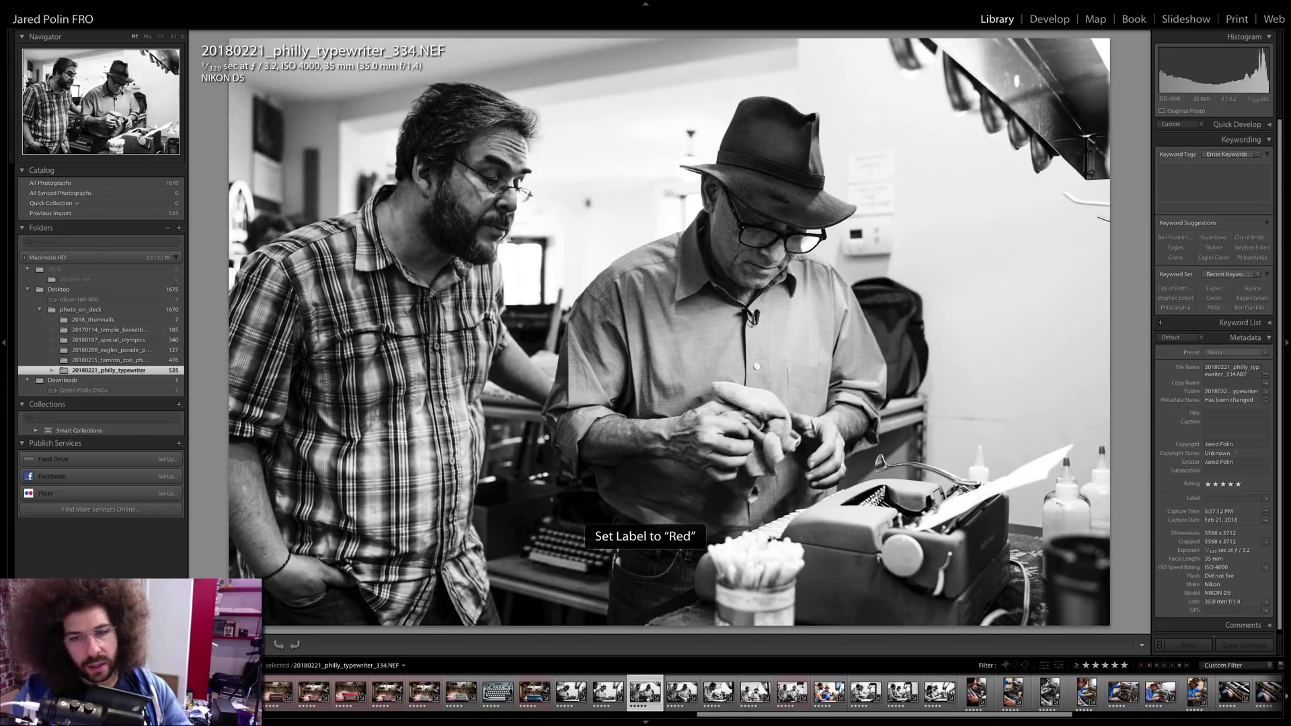
# - Continue past photo 336 and give the black-and-white photo 342 the Red color label
pyautogui.press('Right')
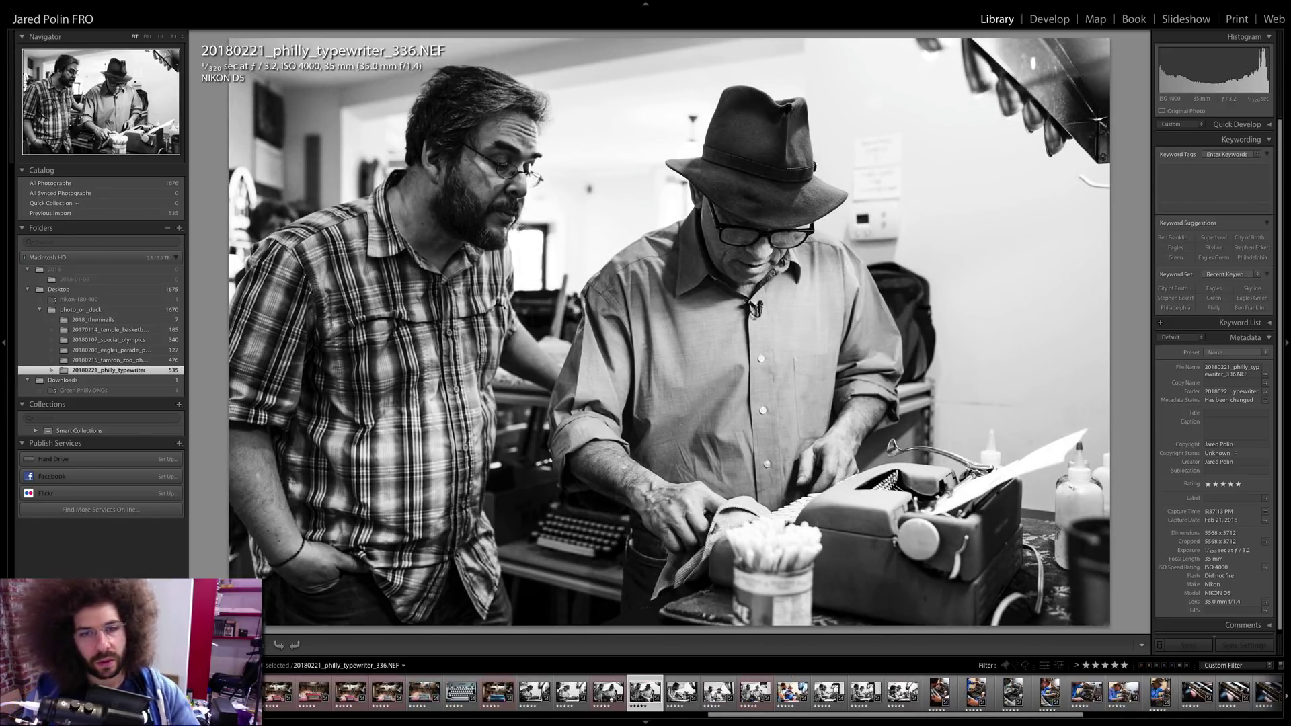
pyautogui.press('Right')
pyautogui.press('6')
pyautogui.press('Right')
pyautogui.press('6')
pyautogui.press('Right')
pyautogui.press('6')
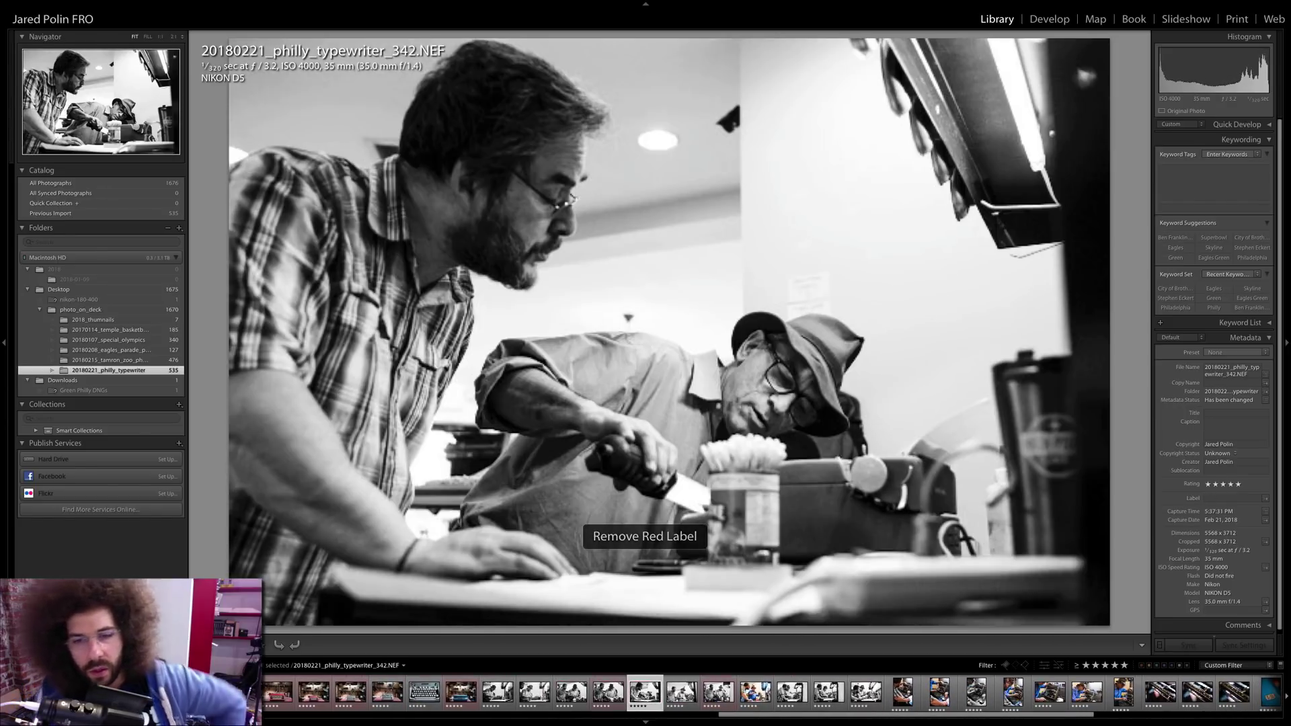
pyautogui.press('6')
pyautogui.press('Right')
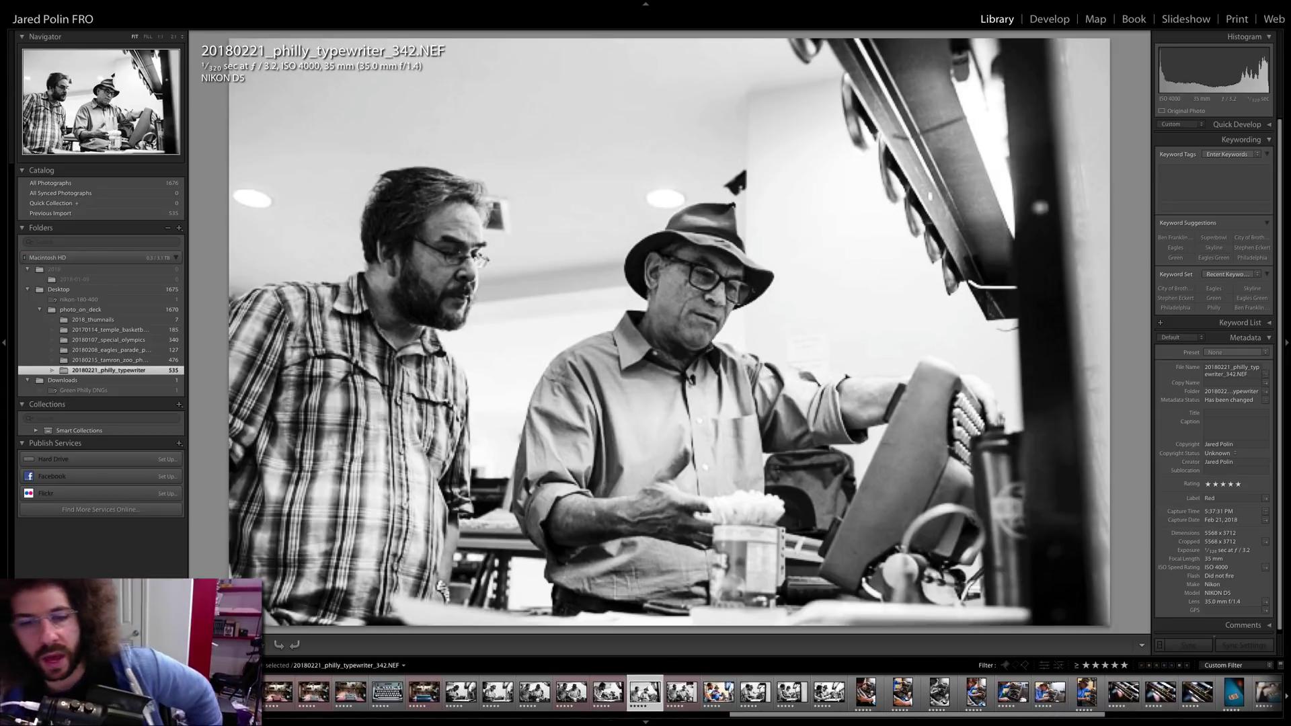
# - Give photo 351 the Red color label and toggle the Red label on the photo following it
pyautogui.press('Right')
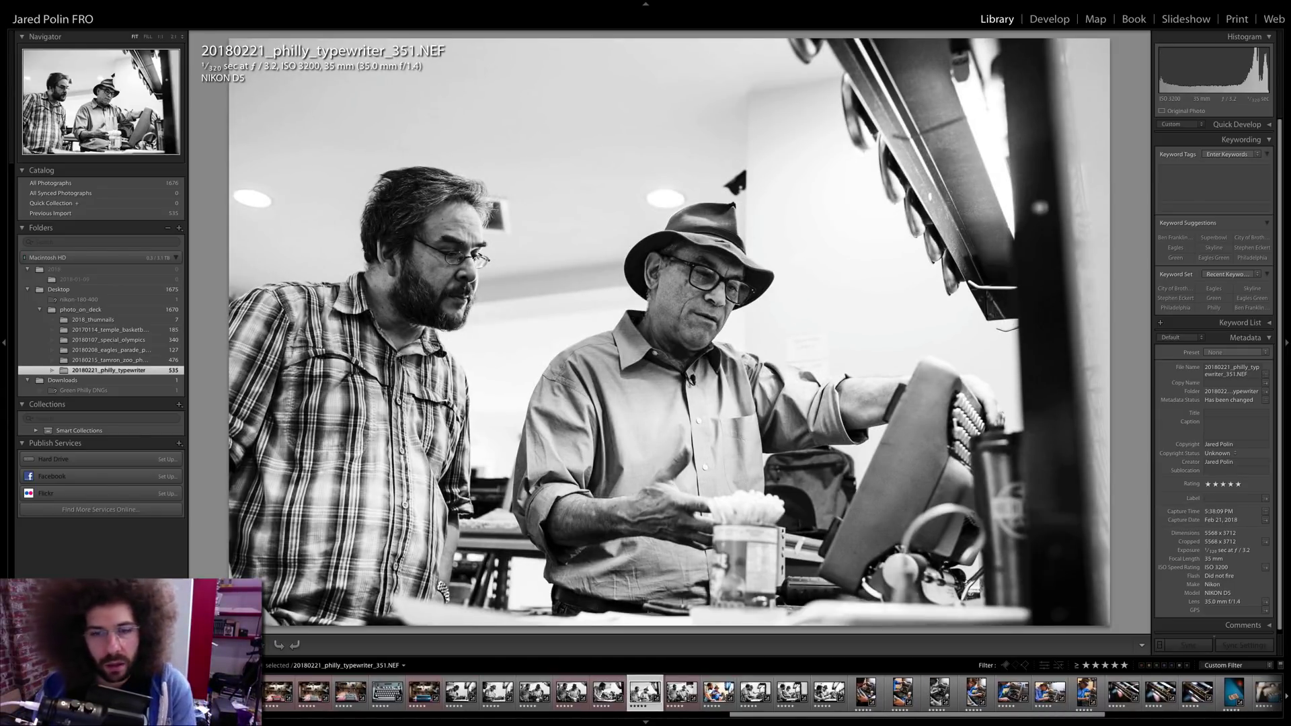
pyautogui.press('6')
pyautogui.press('Right')
pyautogui.press('6')
pyautogui.press('Right')
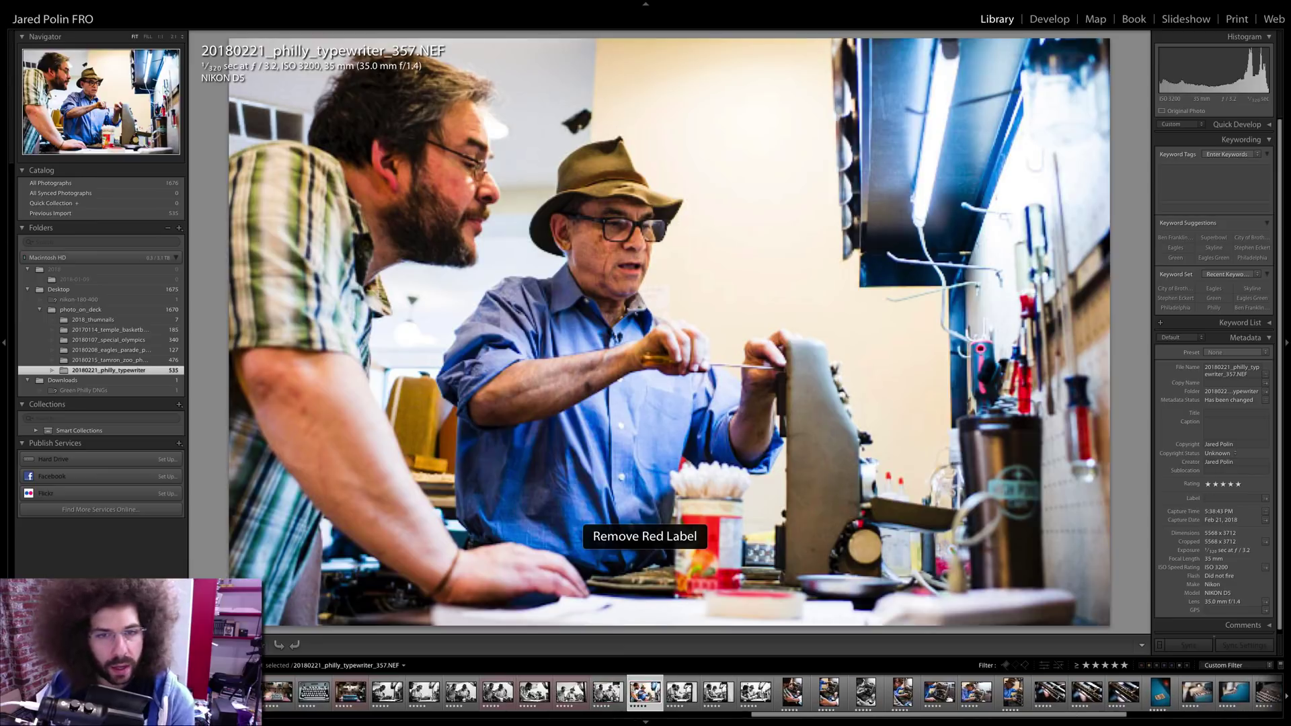
# - Give the color photo 357 and the shot following it the Red color label
pyautogui.press('6')
pyautogui.press('Right')
pyautogui.press('6')
pyautogui.press('Right')
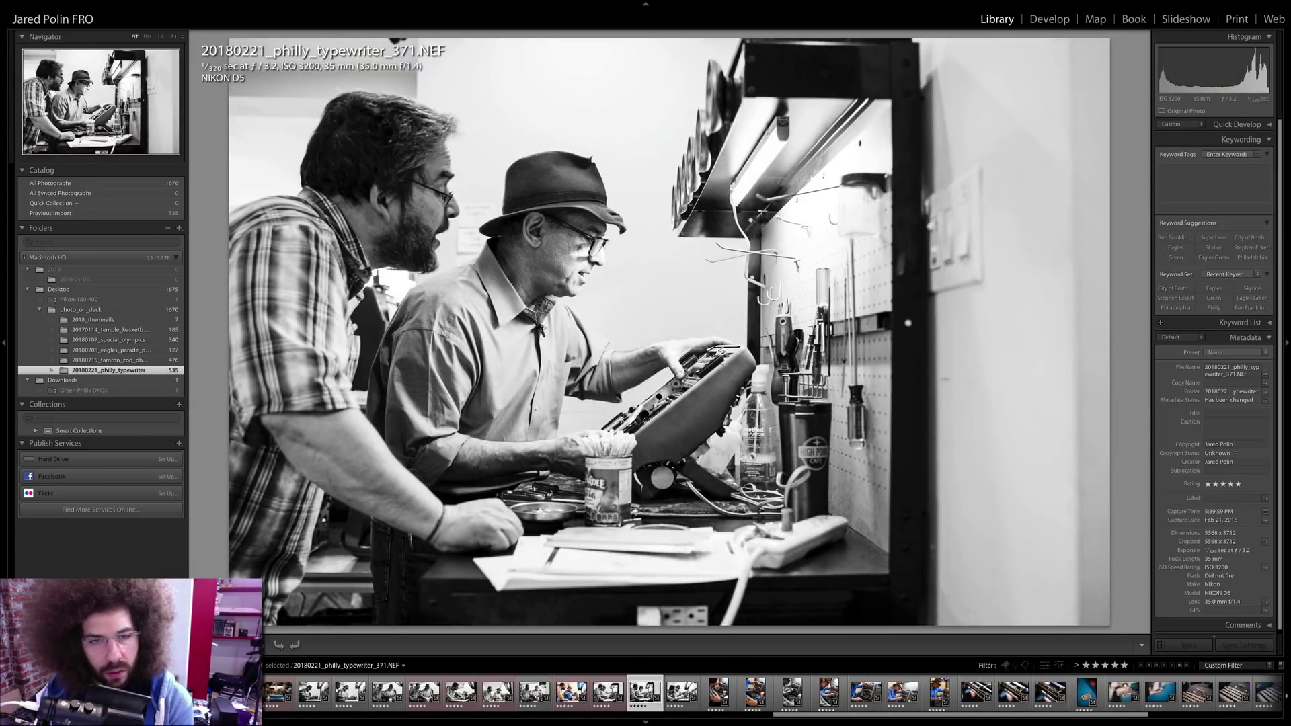
# - Give the black-and-white photos 371 and 380 and the vertical shot following them the Red color label
pyautogui.press('6')
pyautogui.press('Right')
pyautogui.press('6')
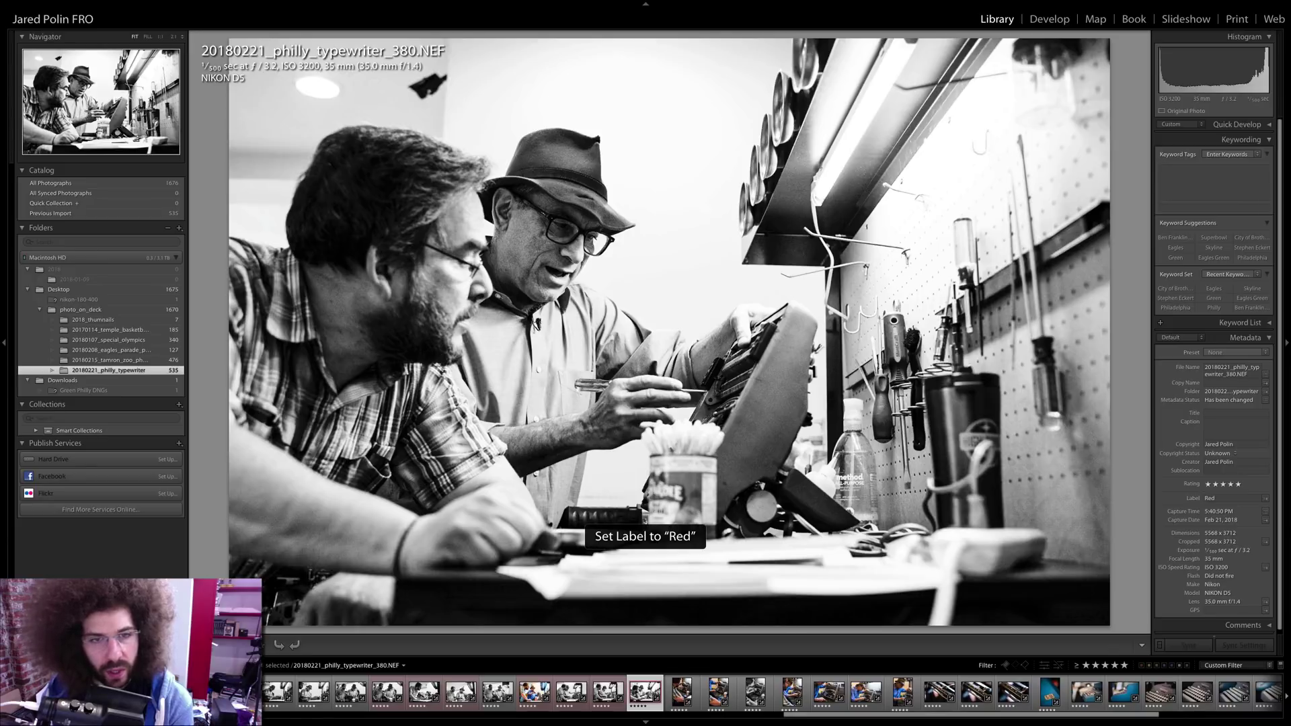
pyautogui.press('Right')
pyautogui.press('6')
pyautogui.press('Right')
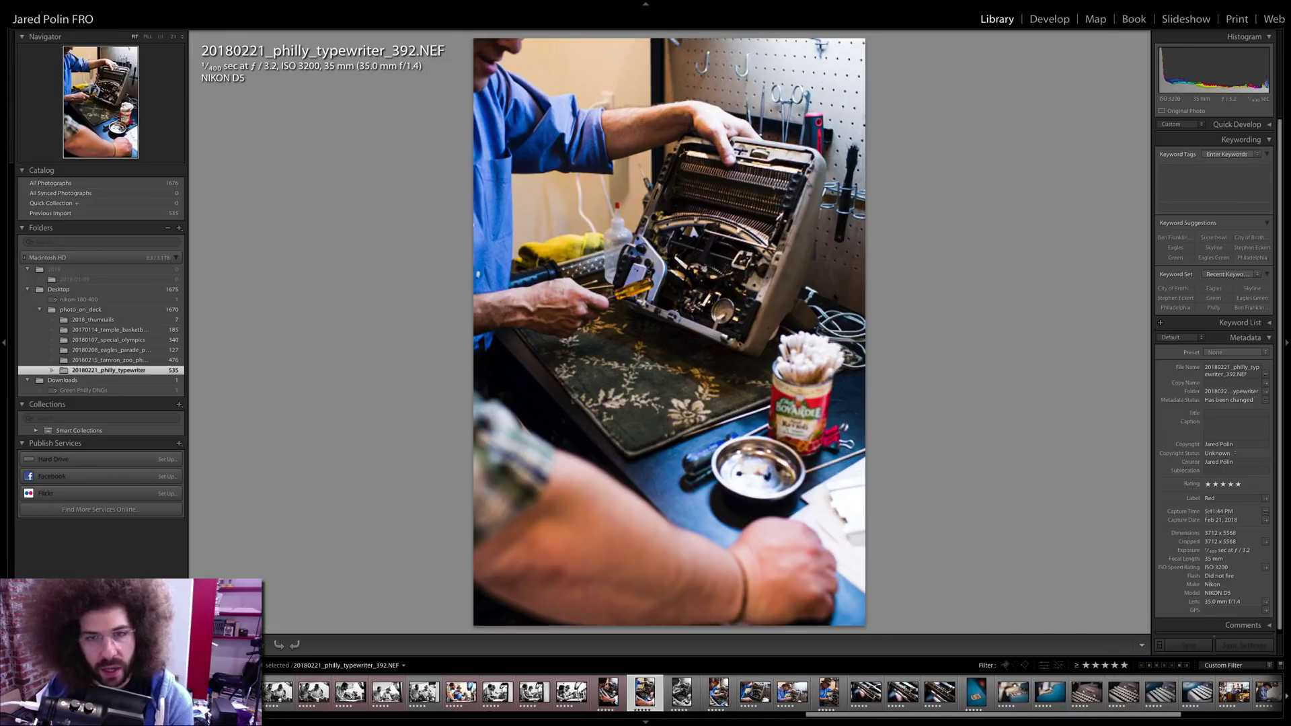
# - Review the vertical black-and-white photo 397 and give the color photo 398 the Red color label
pyautogui.press('Right')
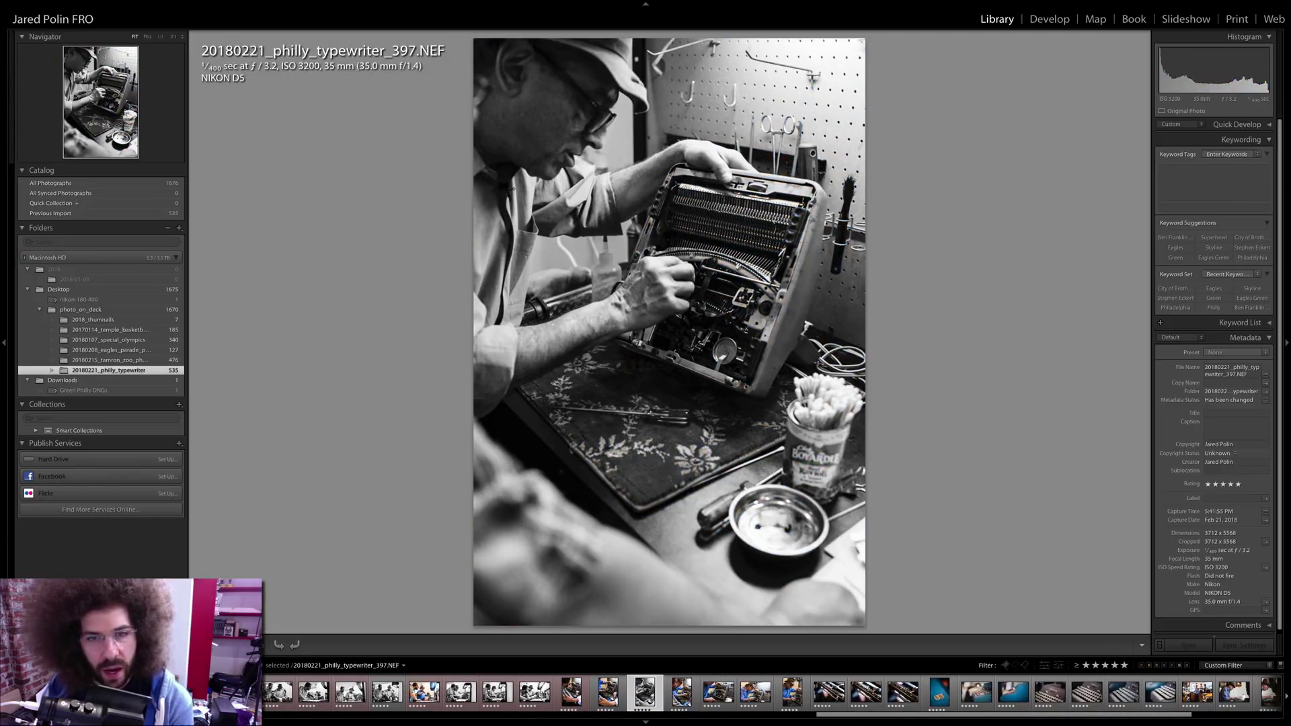
pyautogui.press('Right')
pyautogui.press('6')
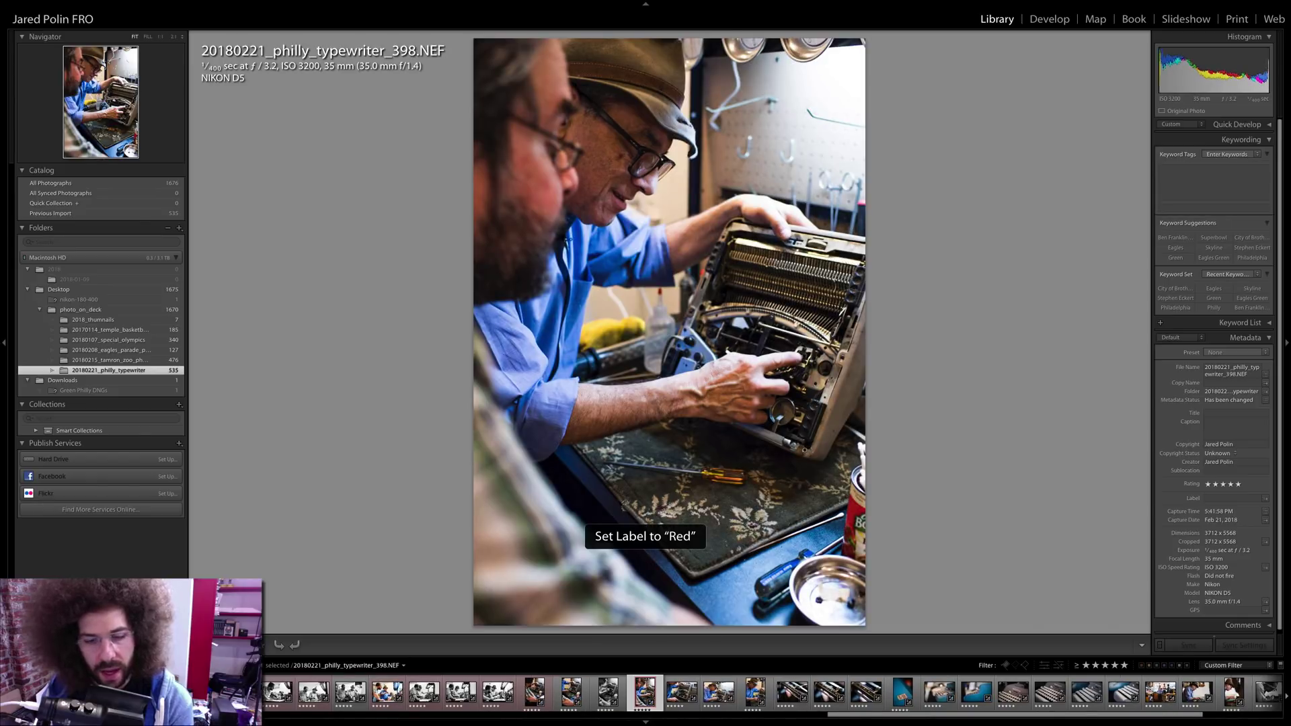
# - Give the typewriter mechanism photo 408 and the repairman photo 409 the Red color label
pyautogui.press('Right')
pyautogui.press('6')
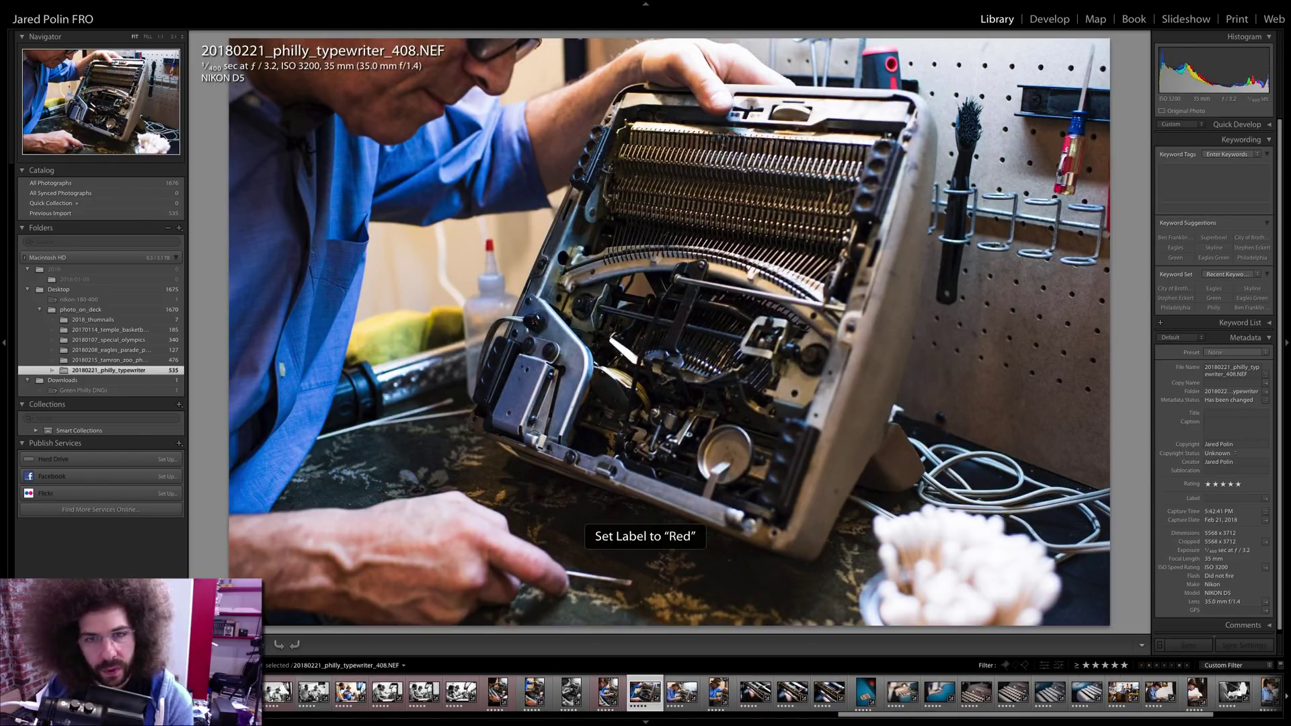
pyautogui.press('Right')
pyautogui.press('6')
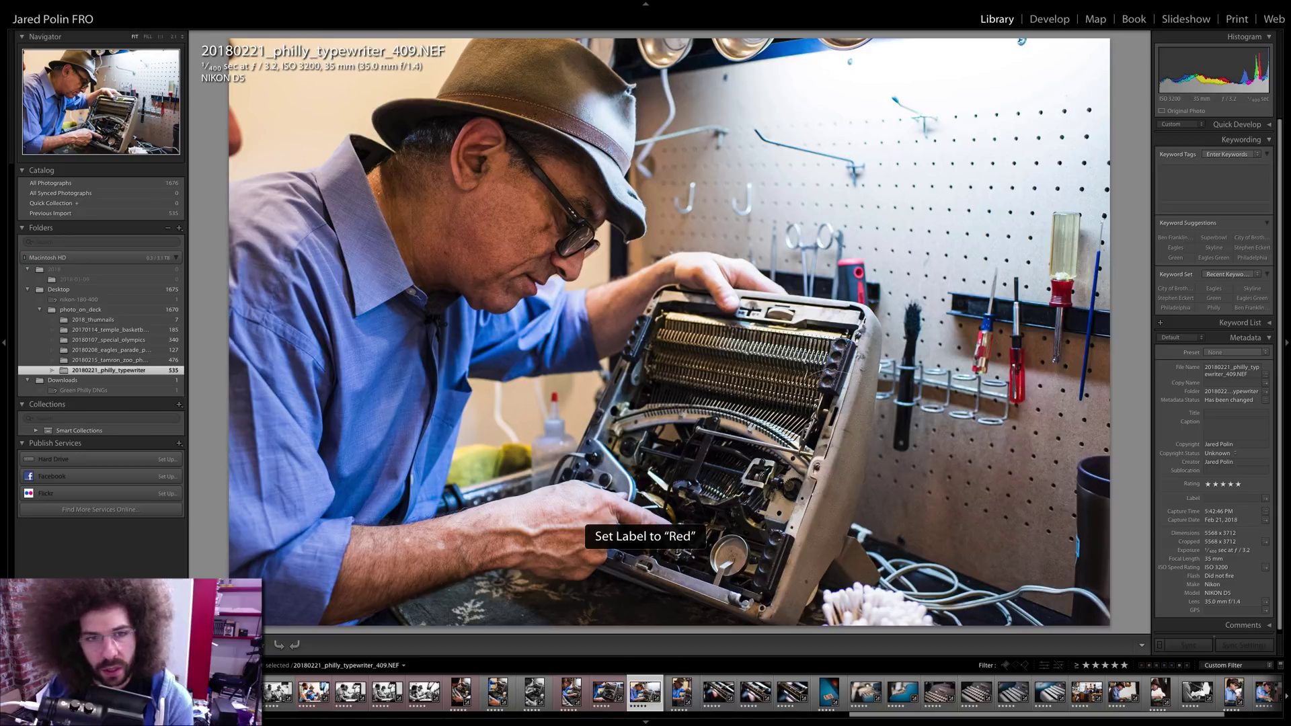
# - Toggle the Red color label on photo 409 again, check photo 412, and undo the label change
pyautogui.press('Right')
pyautogui.press('Left')
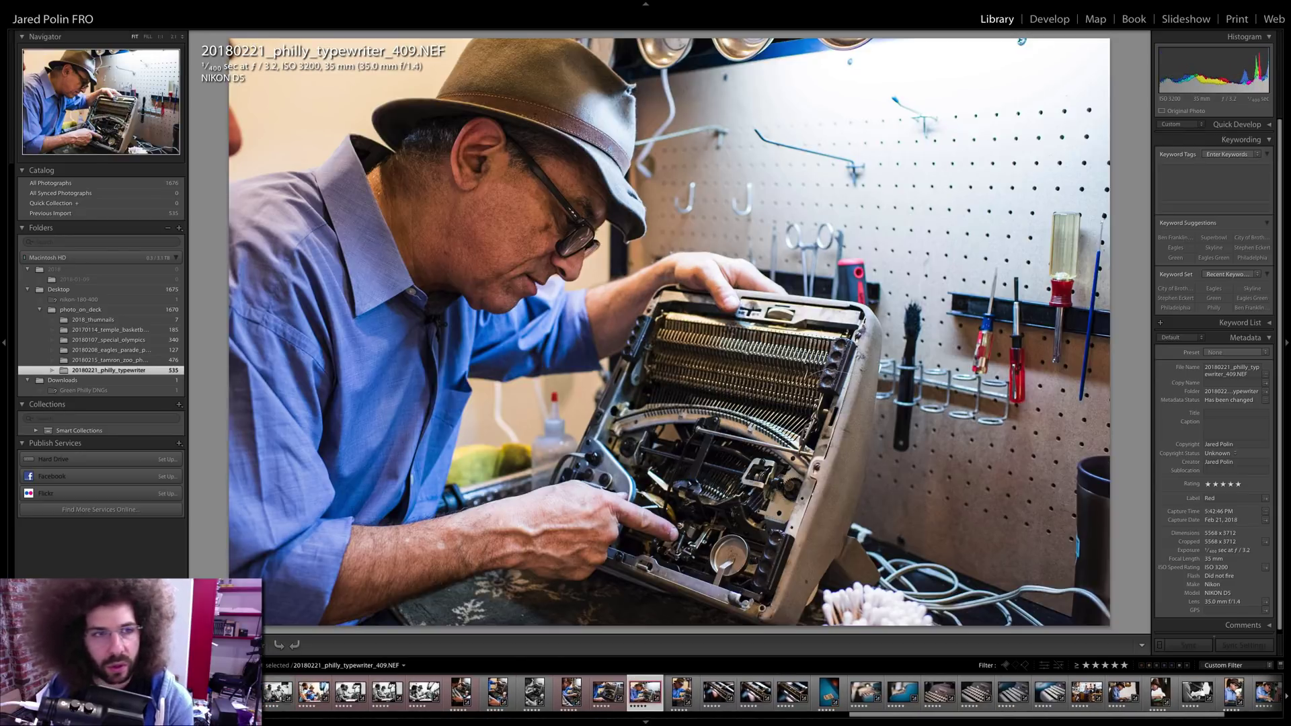
pyautogui.press('6')
pyautogui.press('Right')
pyautogui.press('5')
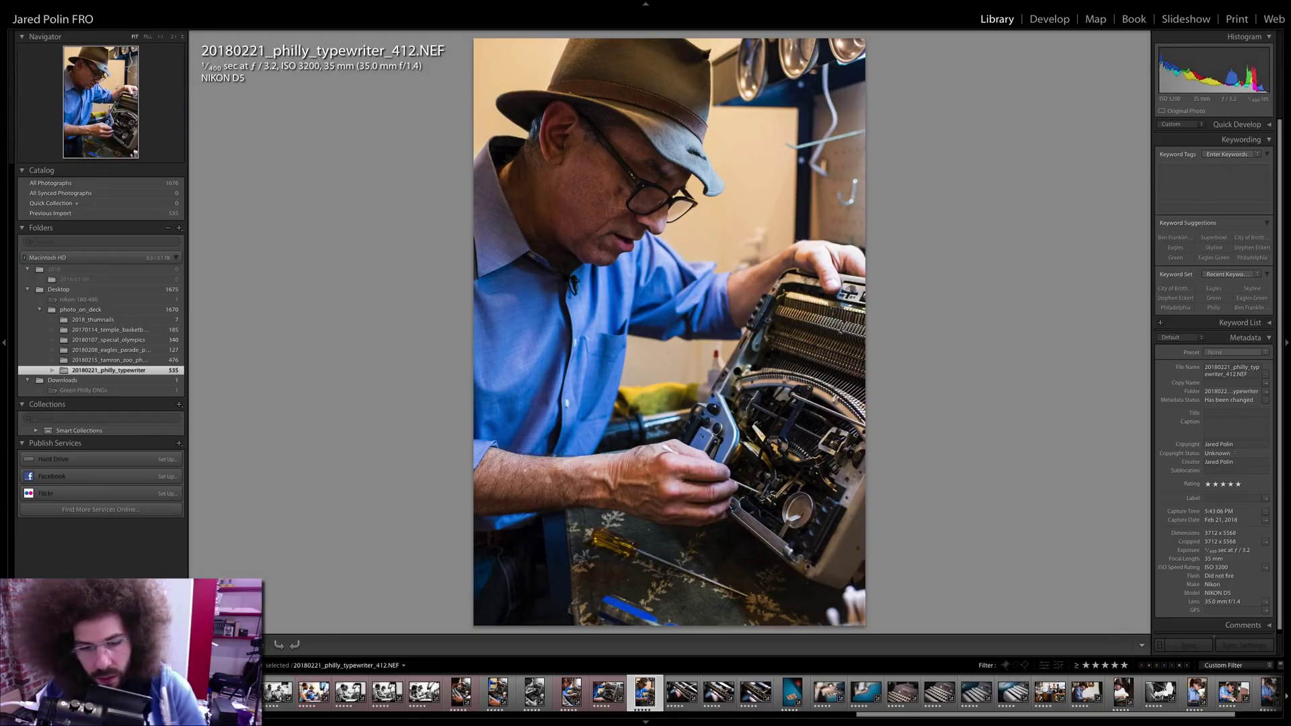
pyautogui.press('super+z')
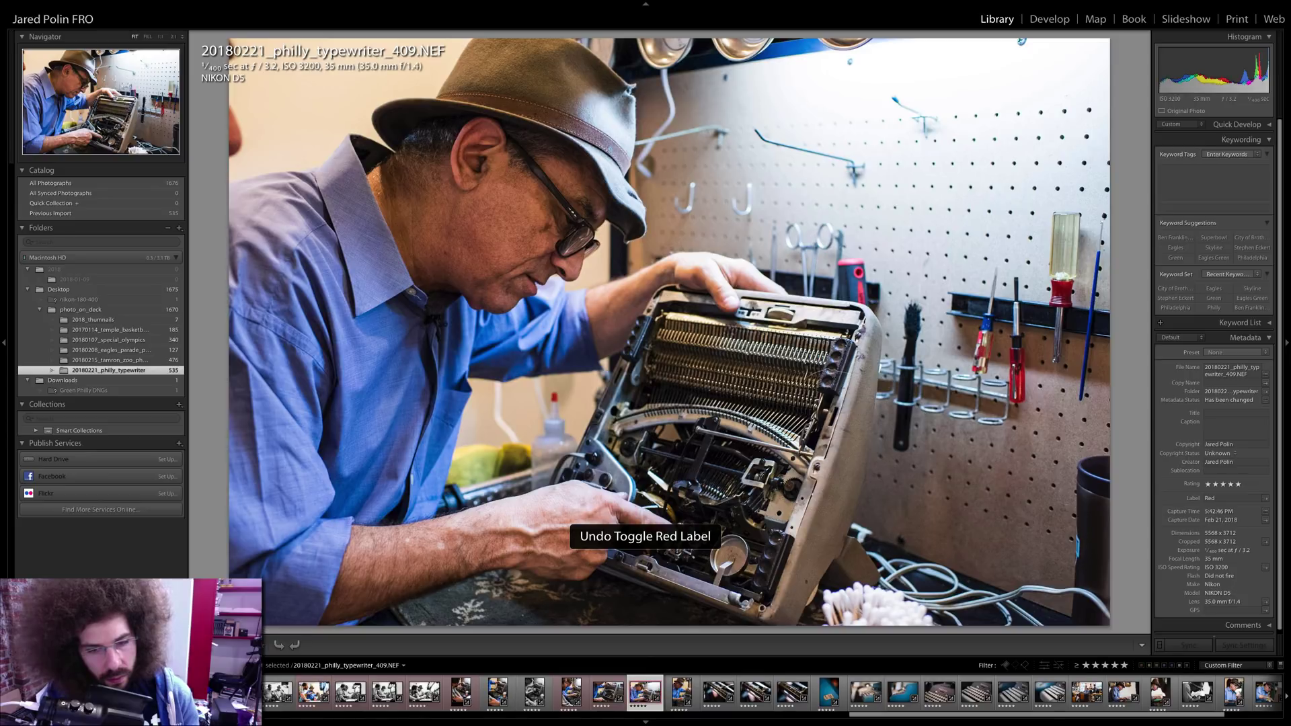
pyautogui.press('super+z')
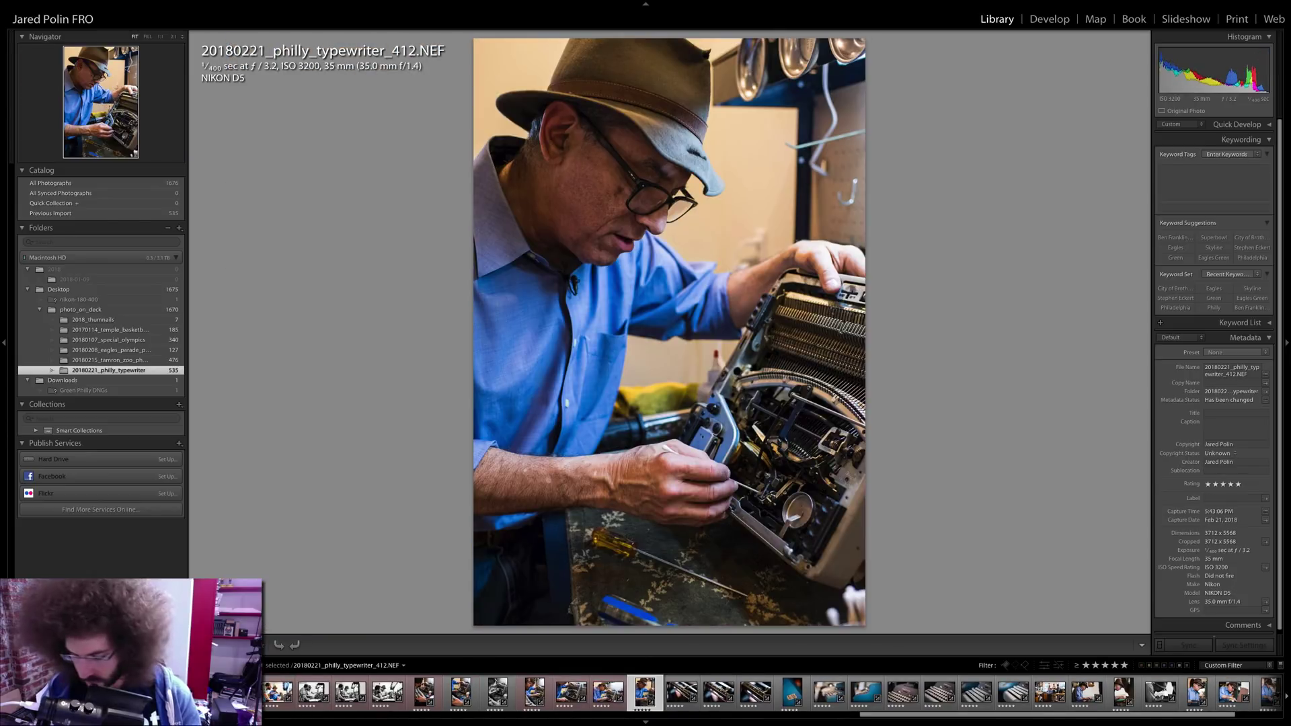
# - Look ahead to photo 423, go back to photo 408, and undo the recent photo navigation
pyautogui.press('Right')
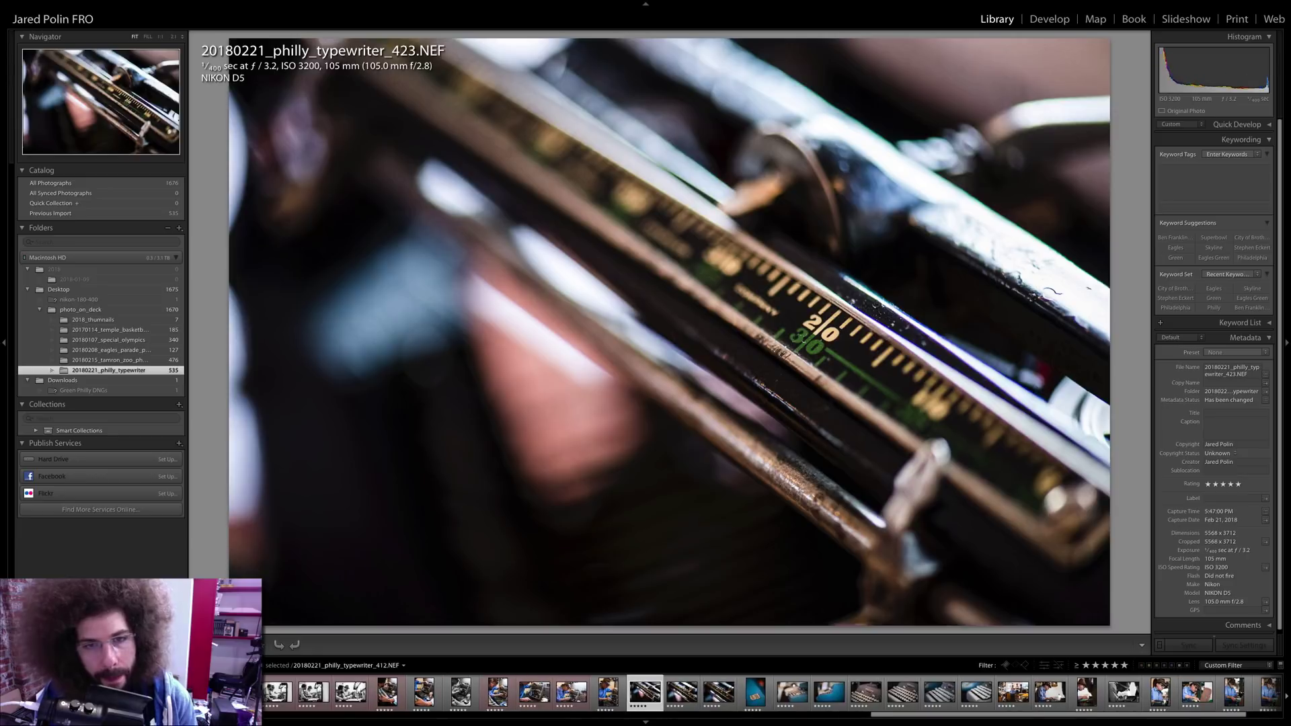
pyautogui.press('Left')
pyautogui.press('Left')
pyautogui.press('Left')
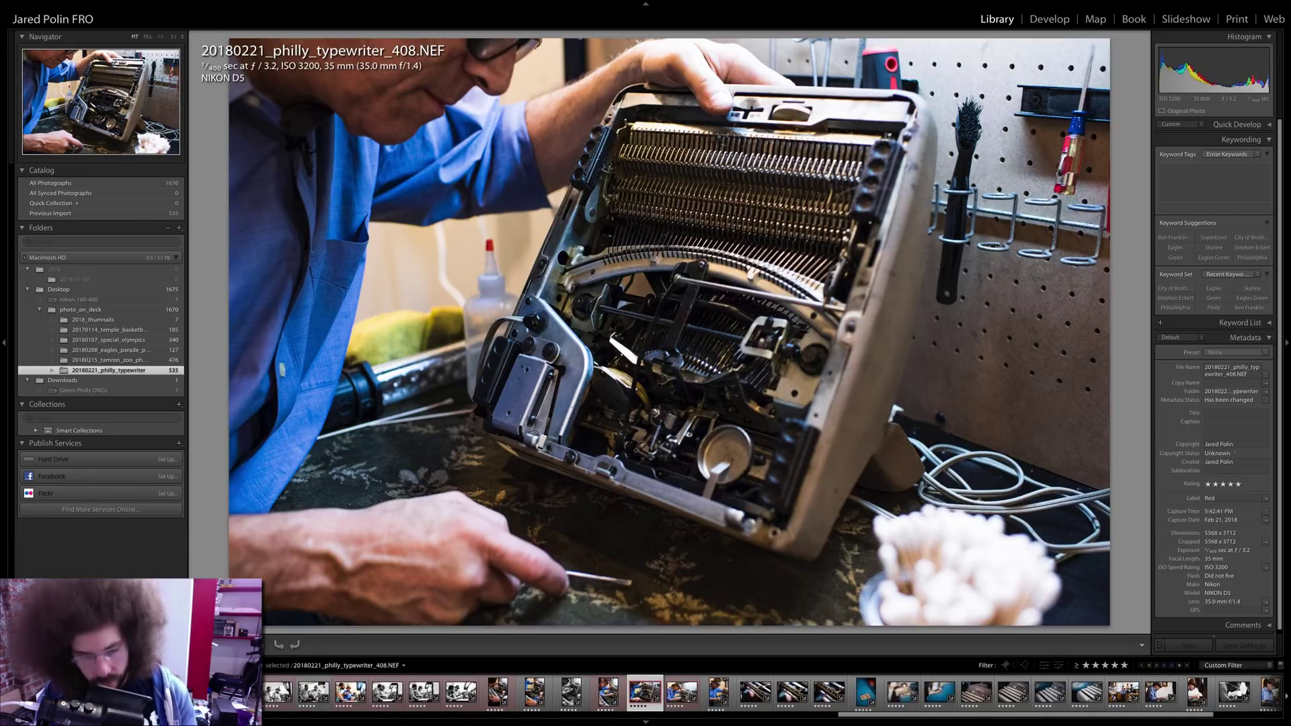
pyautogui.hotkey('ctrl', 'z')
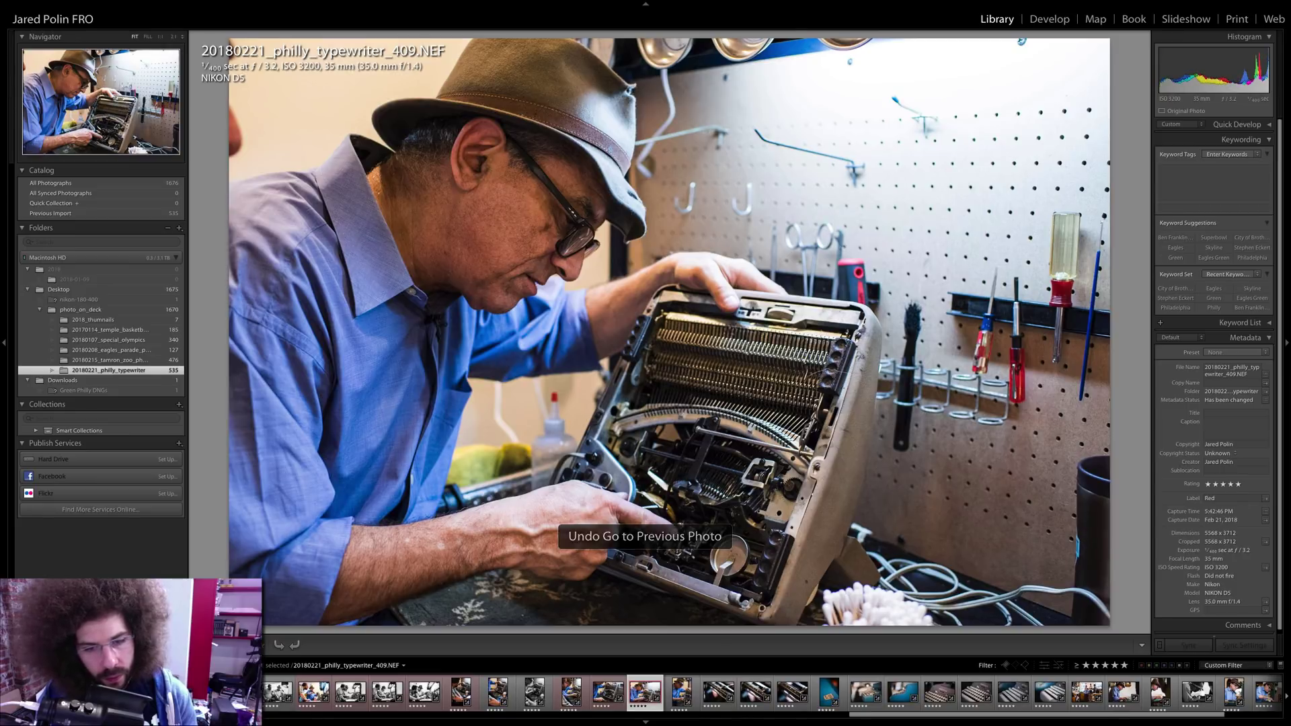
pyautogui.hotkey('ctrl', 'z')
pyautogui.hotkey('ctrl', 'z')
pyautogui.hotkey('ctrl', 'z')
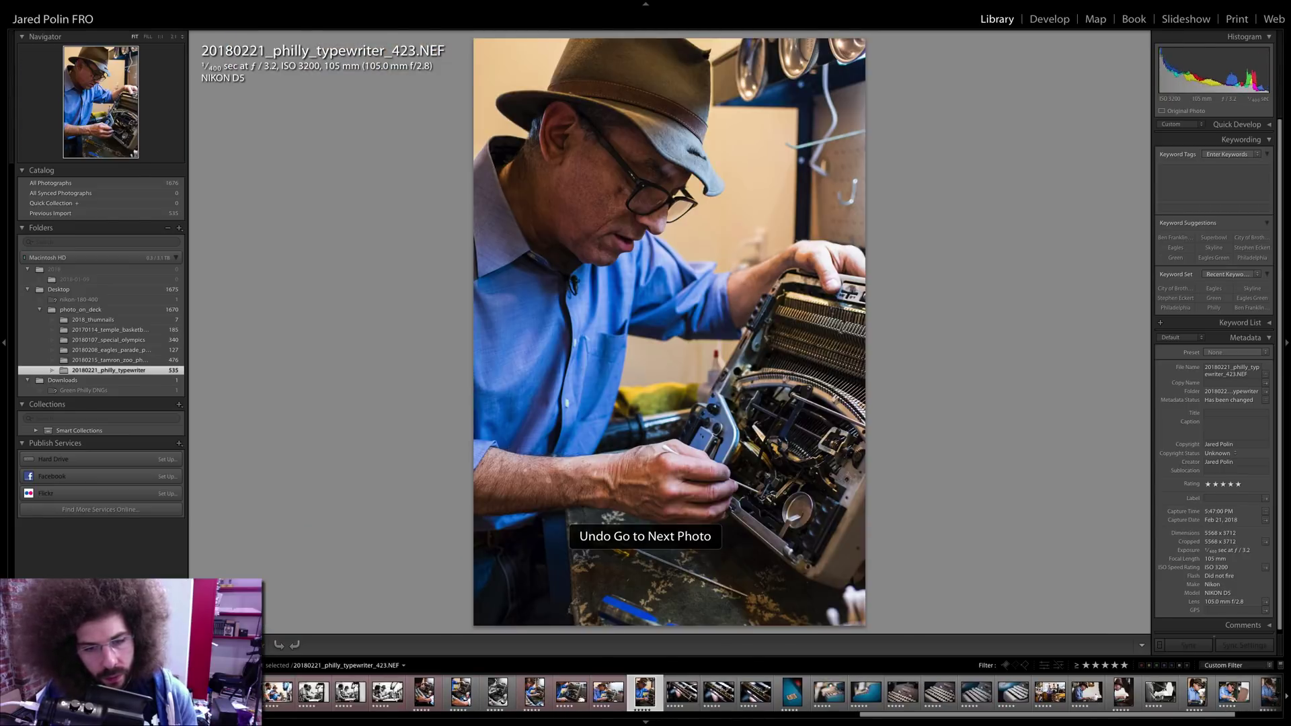
pyautogui.hotkey('ctrl', 'z')
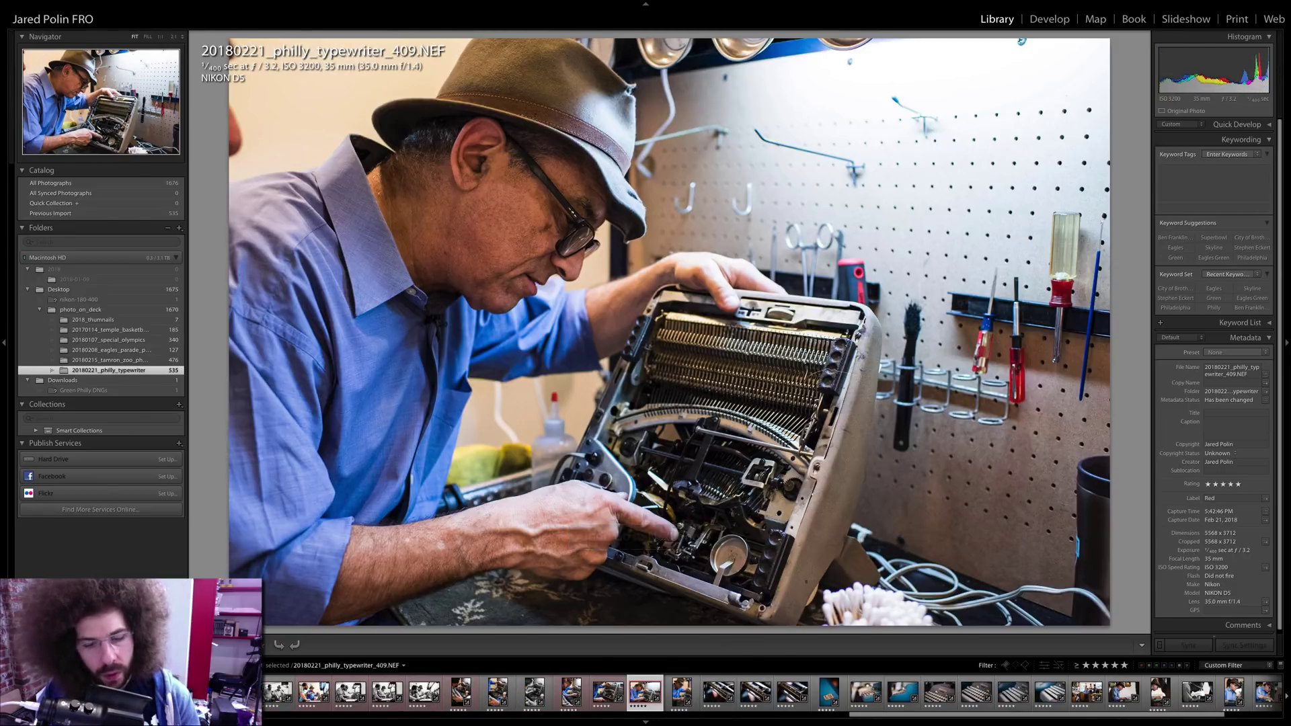
# - Give the typewriter scale close-up 423 and the similar close-up following it the Red color label
pyautogui.press('Right')
pyautogui.press('Right')
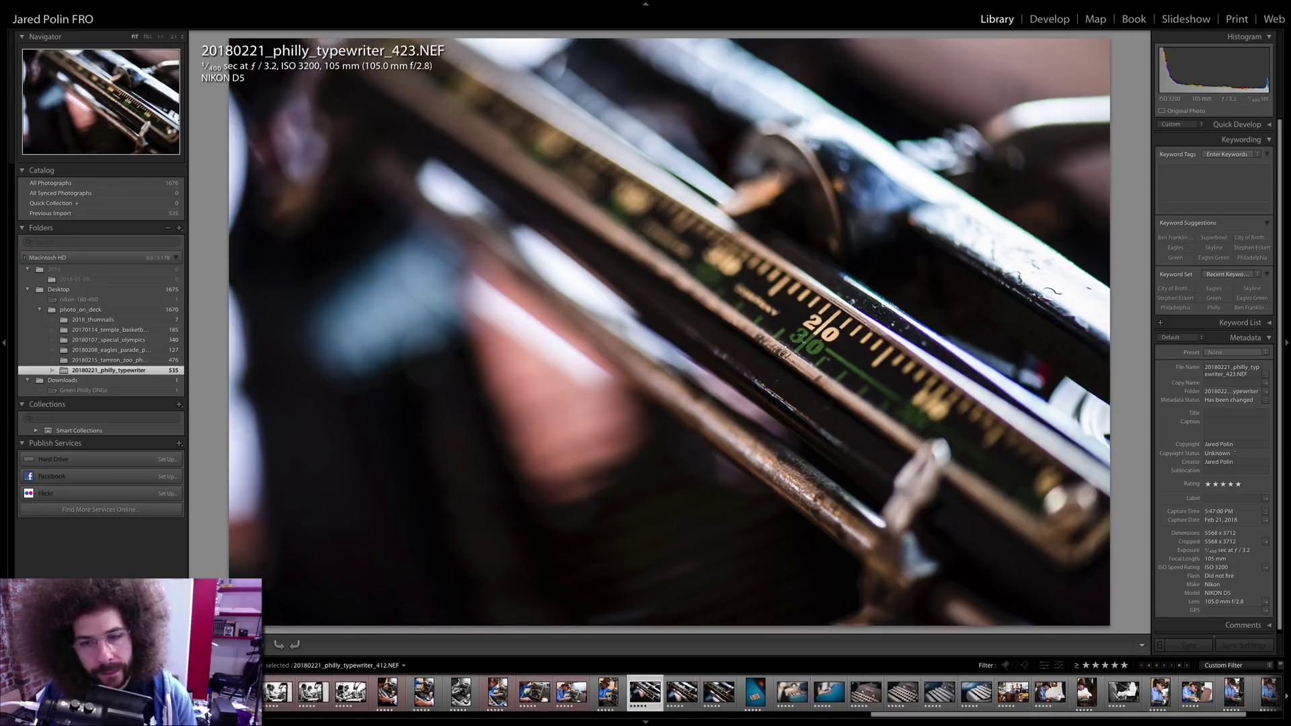
pyautogui.press('6')
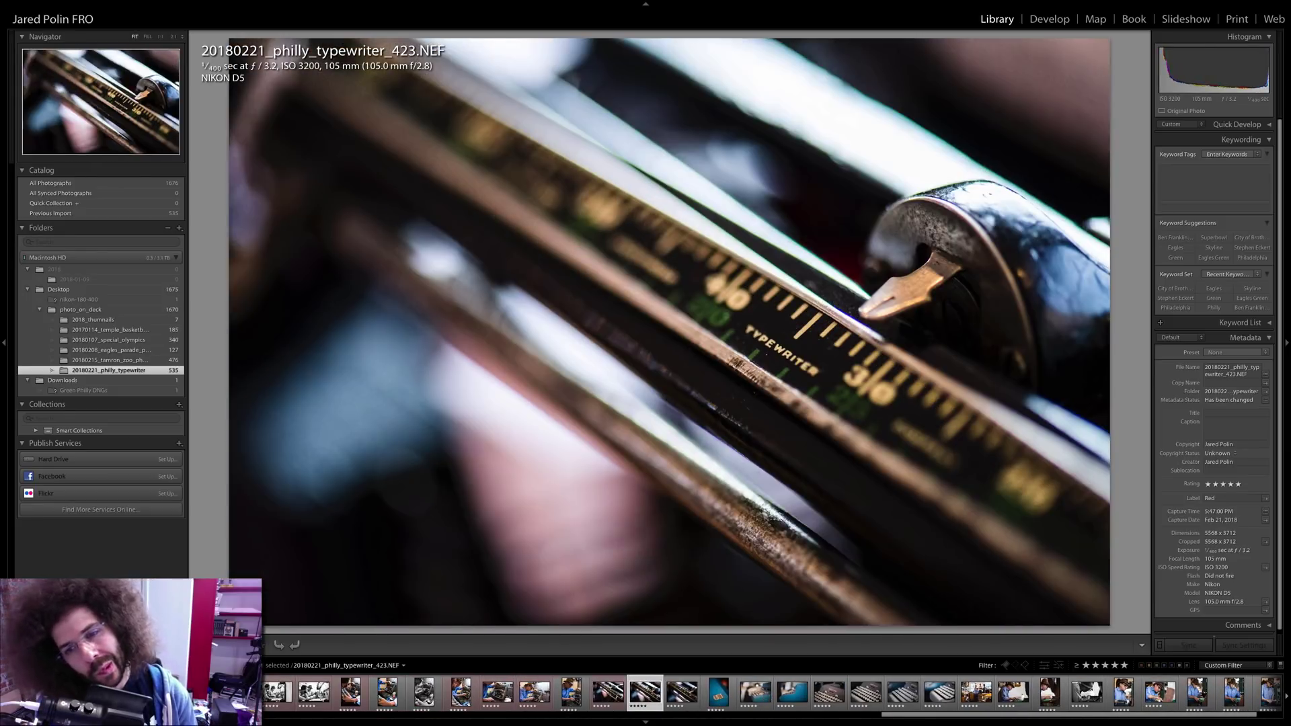
pyautogui.press('6')
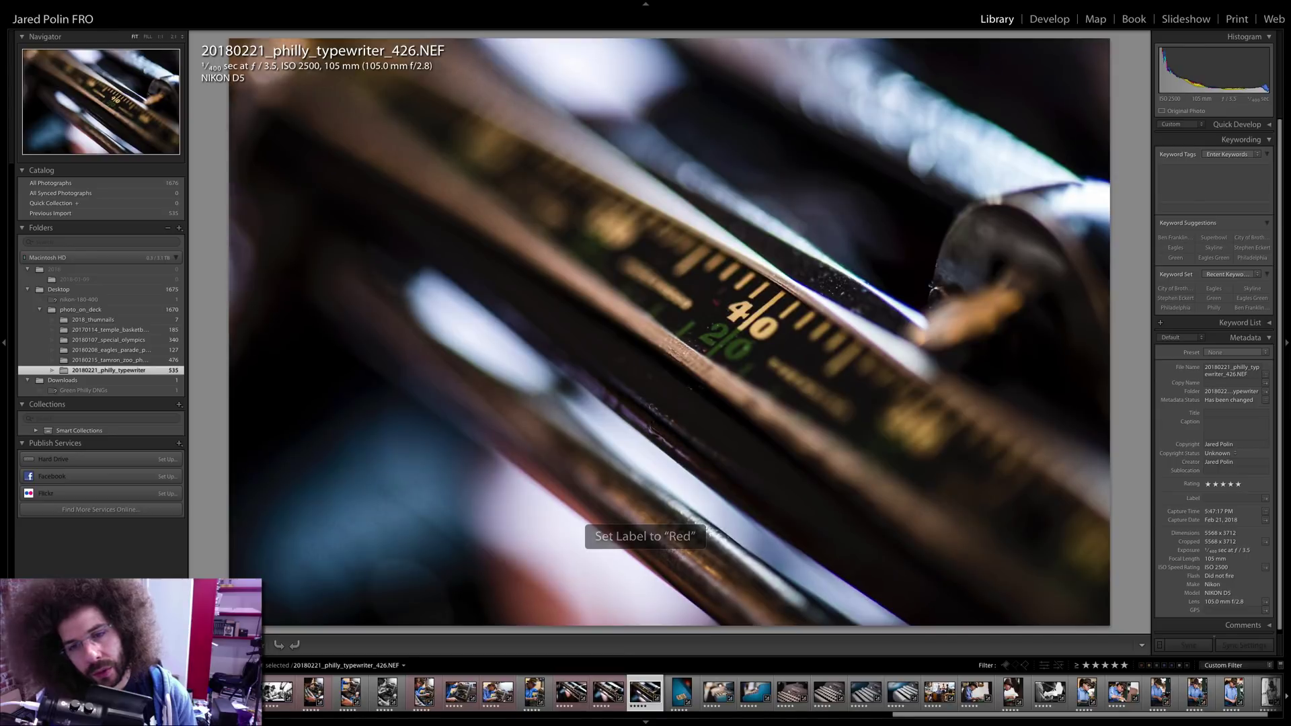
# - Give the typewriter scale close-up 426 and the blue typewriter photo following it the Red color label
pyautogui.press('6')
pyautogui.press('6')
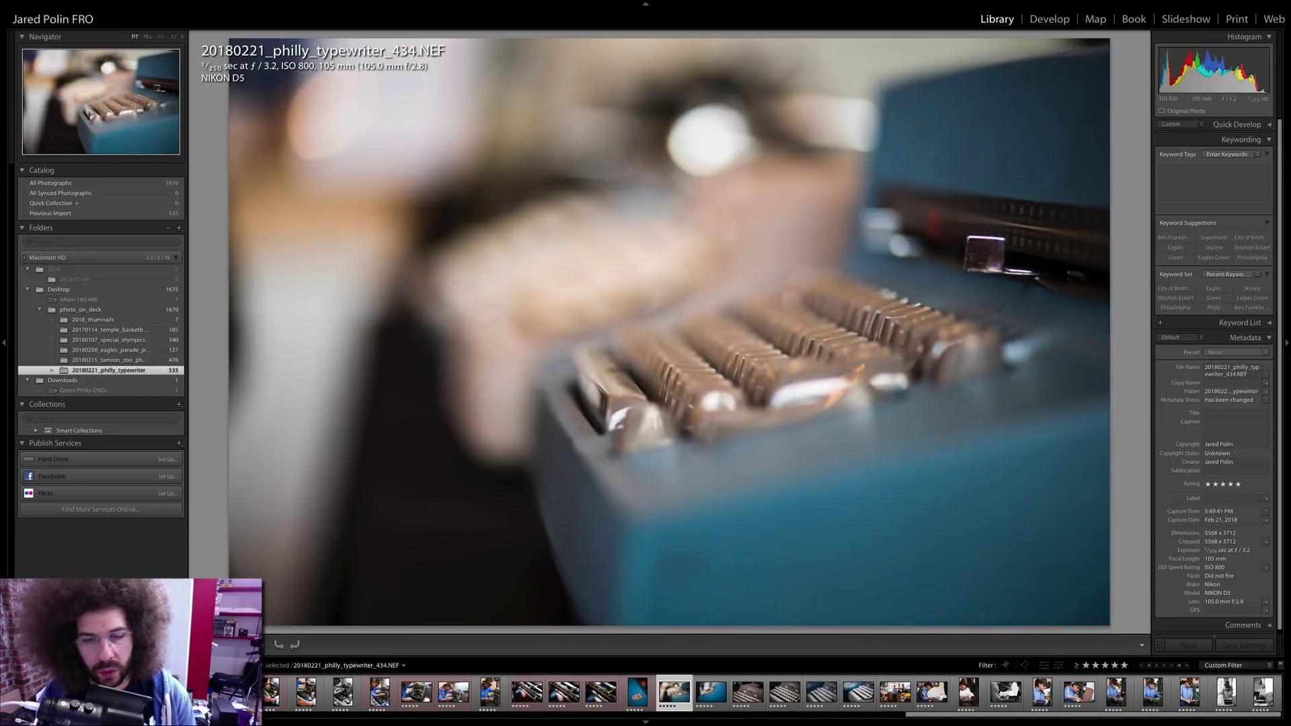
# - Skip the keyboard close-ups 434 to 440 and give shop scene 451 and the following side view of the man in the hat the Red color label
pyautogui.press('Right')
pyautogui.press('Right')
pyautogui.press('Right')
pyautogui.press('Right')
pyautogui.press('Right')
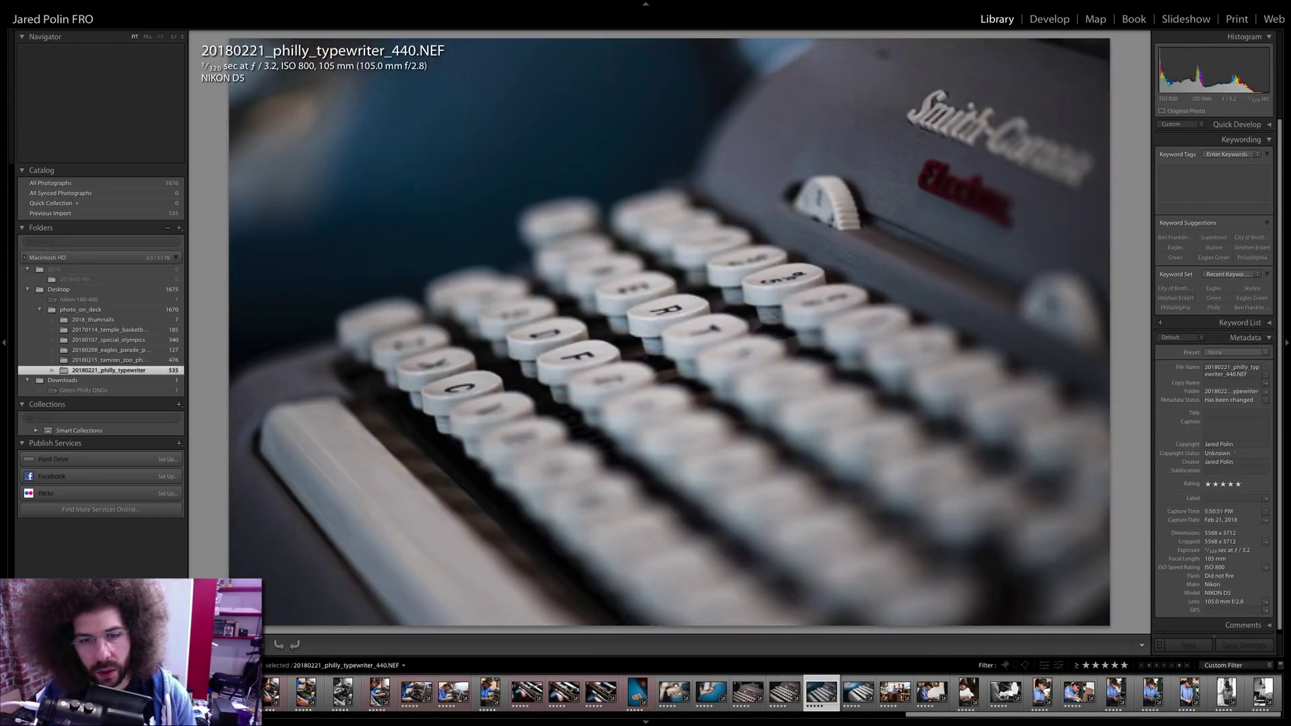
pyautogui.press('Right')
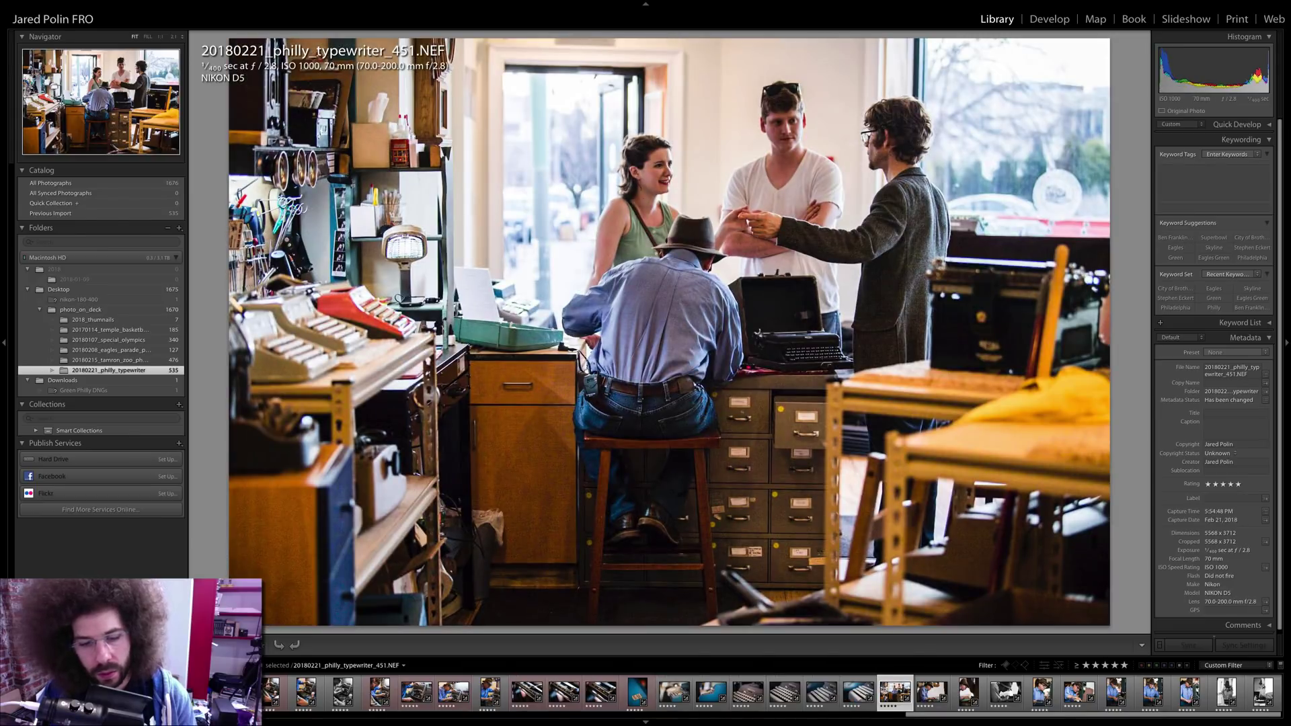
pyautogui.press('6')
pyautogui.press('Right')
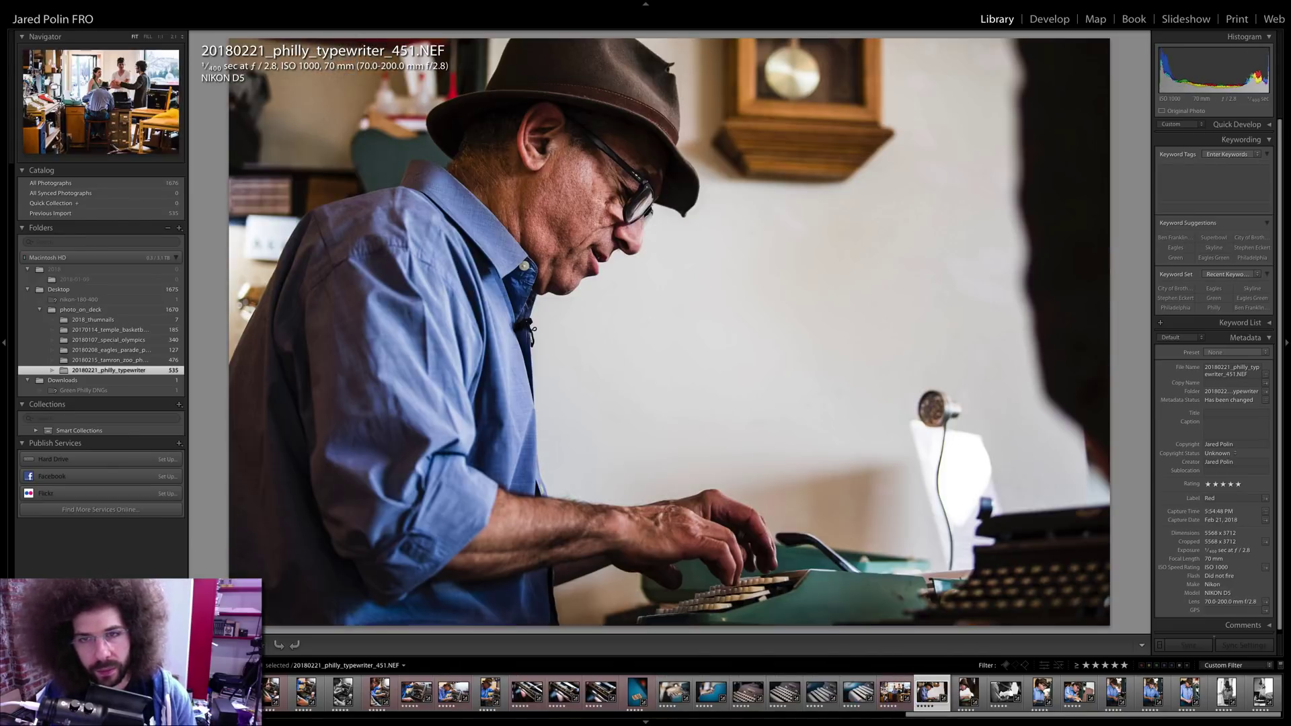
pyautogui.press('Right')
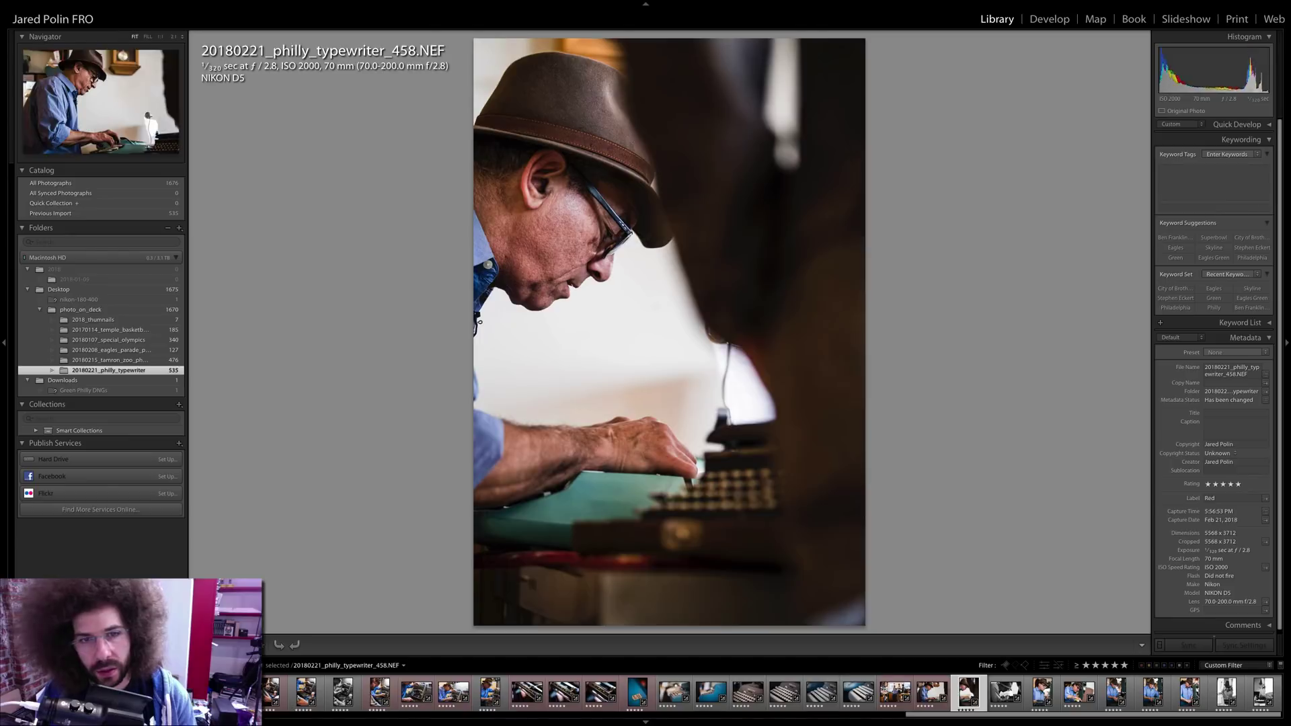
# - Give the vertical side portrait 458 and the black-and-white repair photo 467 the Red color label
pyautogui.press('6')
pyautogui.press('Right')
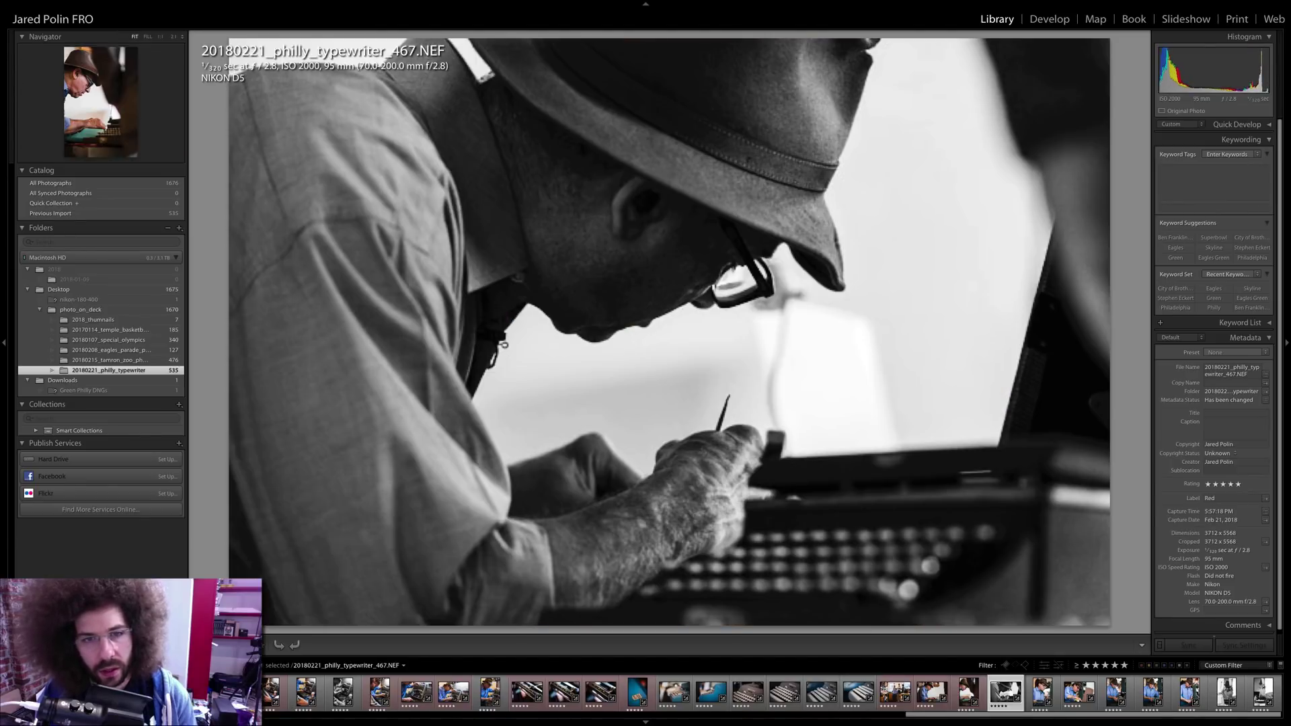
pyautogui.press('6')
pyautogui.press('Right')
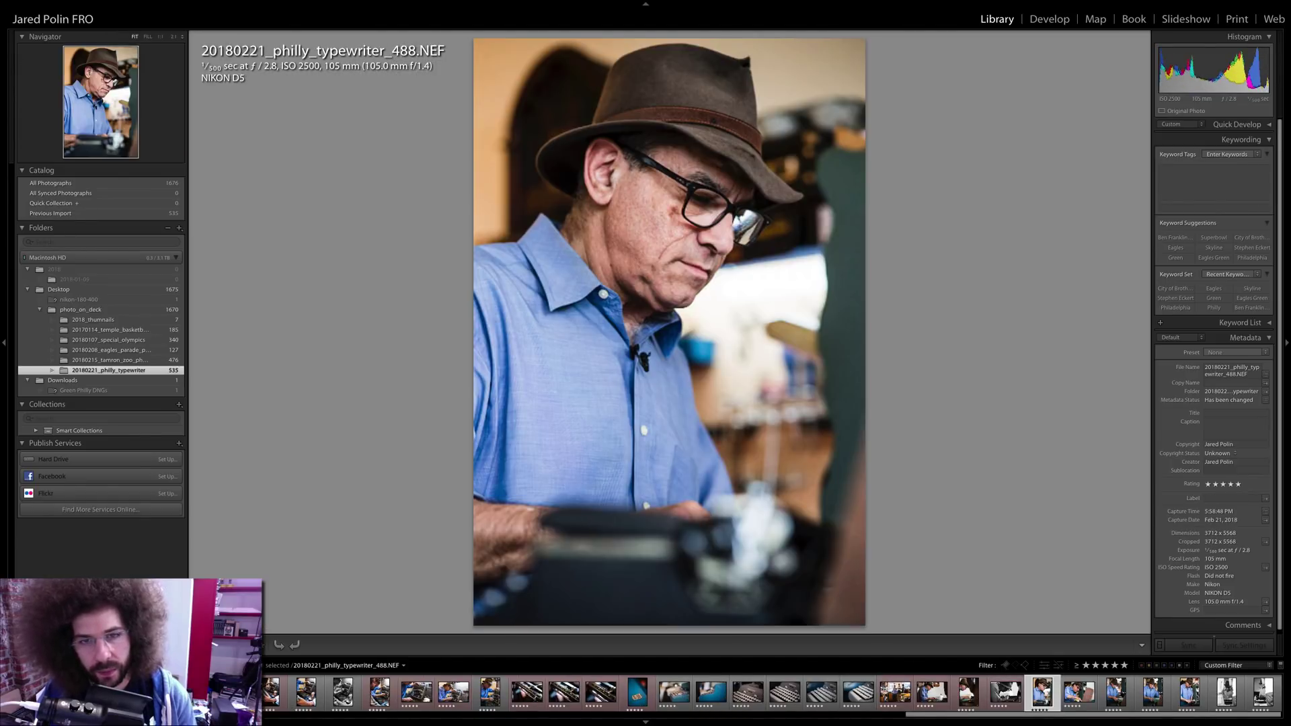
# - Compare portrait 488 with its neighbour, then give 488 and the green typewriter portrait 496 the Red color label, skipping the photo between them
pyautogui.press('Right')
pyautogui.press('Left')
pyautogui.press('6')
pyautogui.press('Right')
pyautogui.press('Right')
pyautogui.press('6')
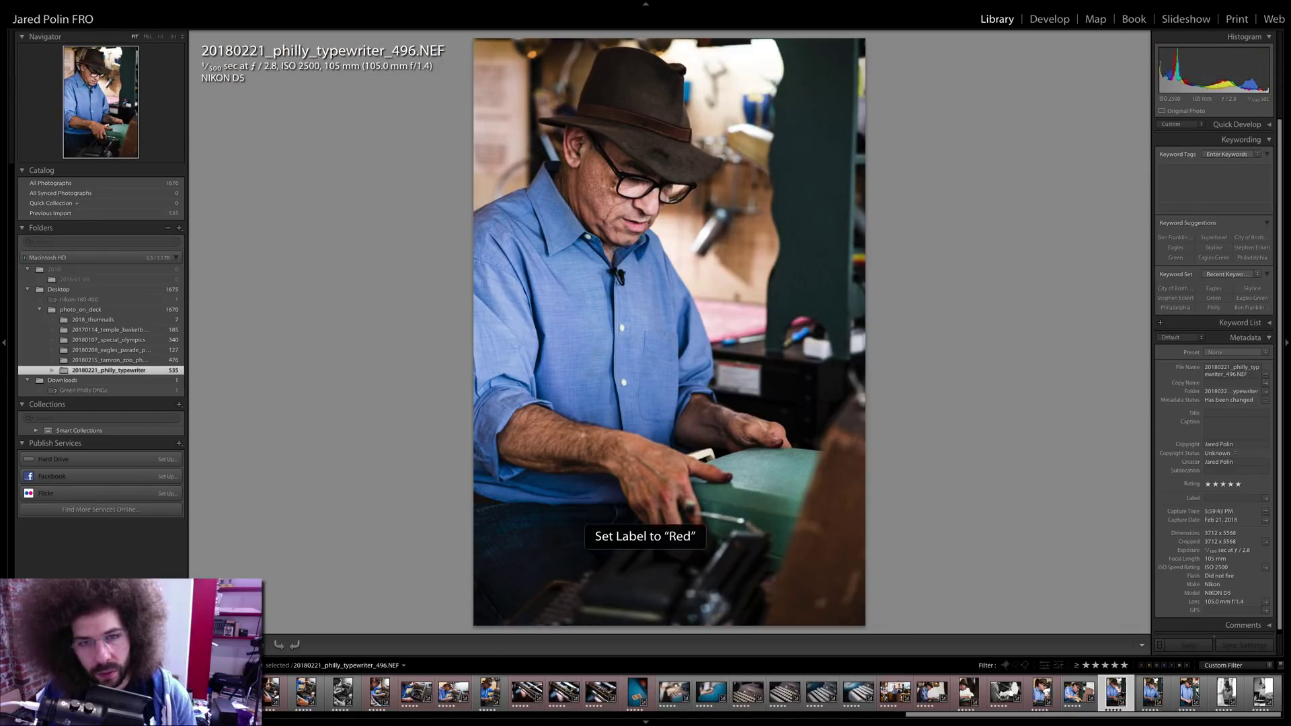
# - Give the smiling portrait 499, photo 506 and the black-and-white portrait 519 the Red color label
pyautogui.press('Right')
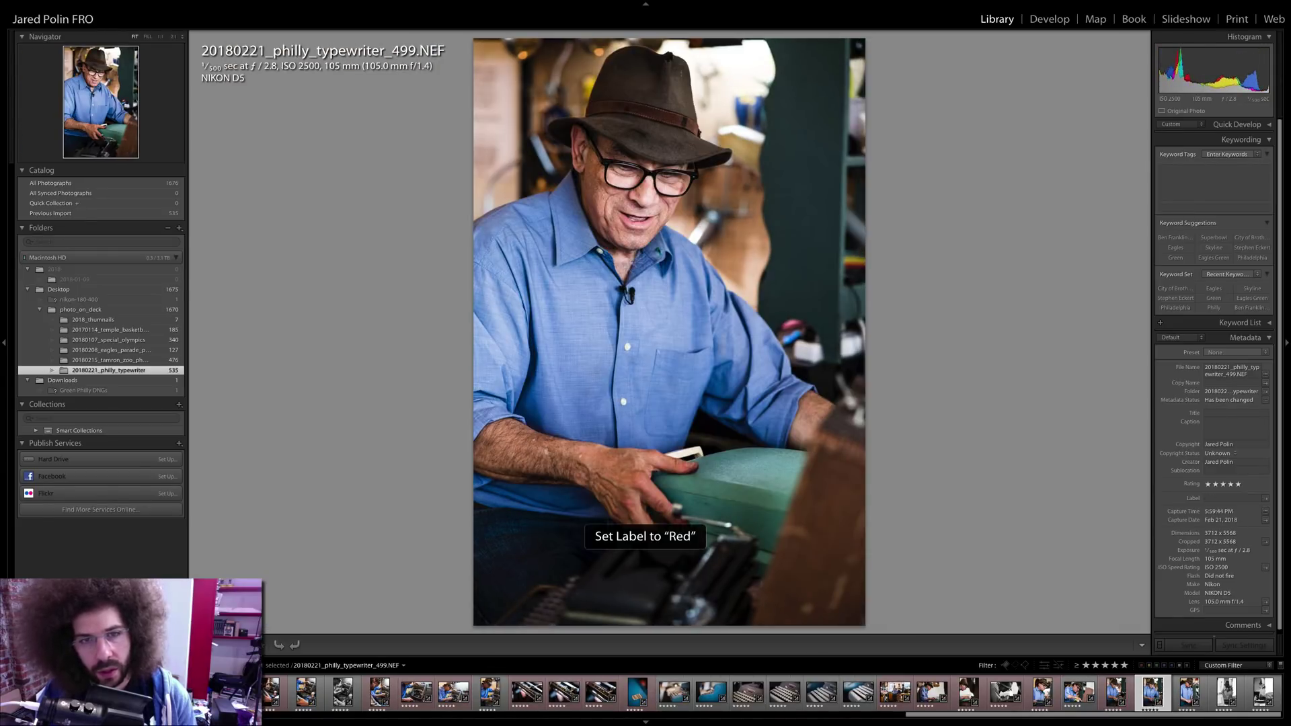
pyautogui.press('6')
pyautogui.press('Right')
pyautogui.press('6')
pyautogui.press('Right')
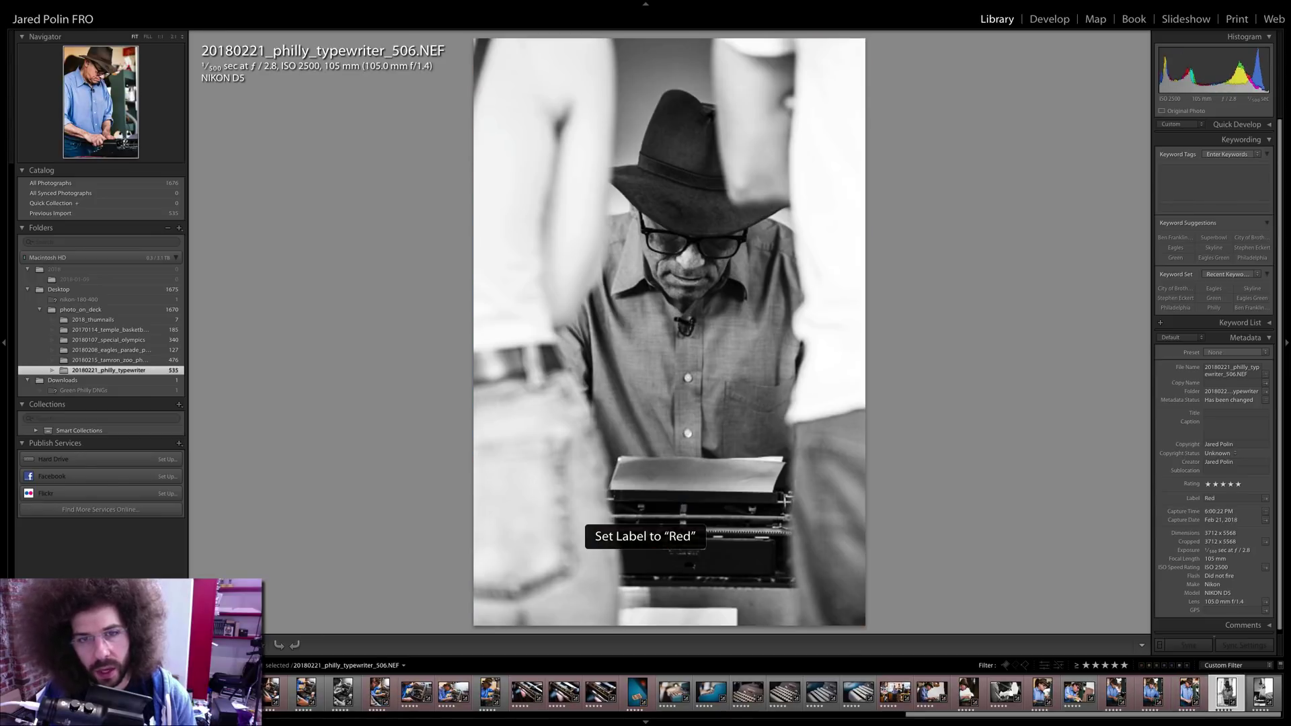
pyautogui.press('Right')
pyautogui.press('6')
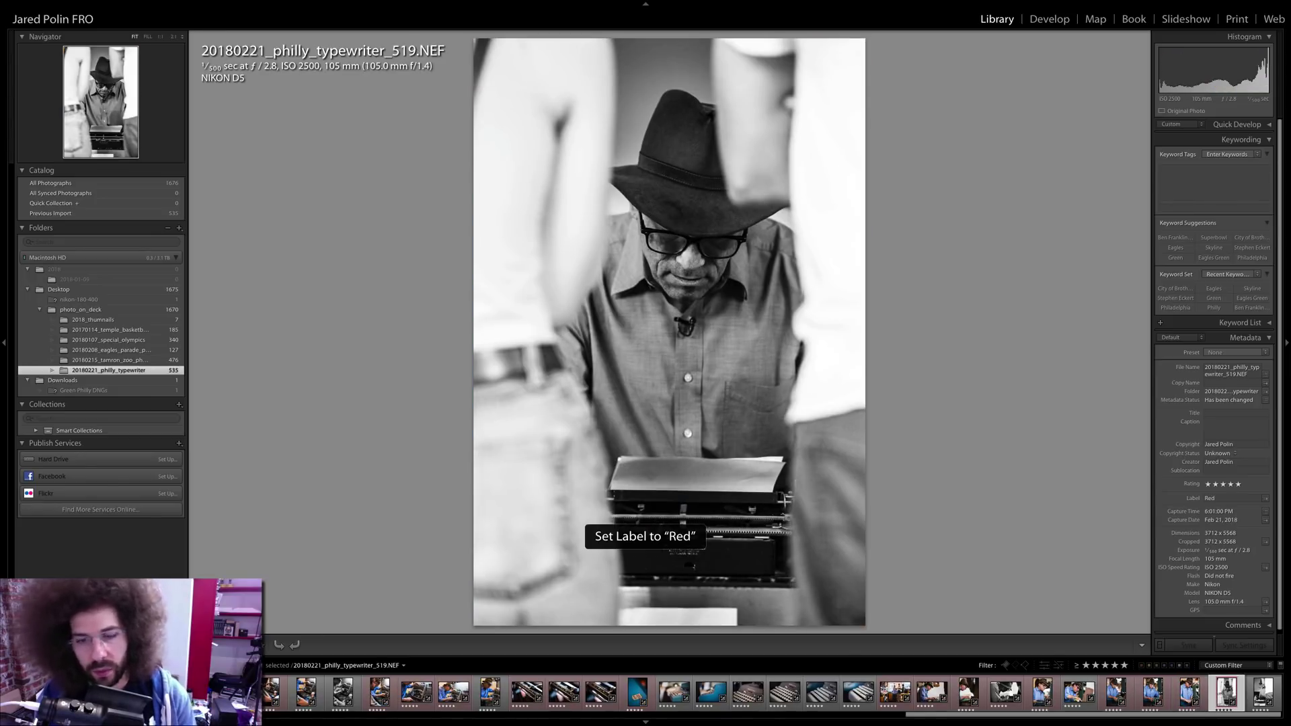
# - Give the last black-and-white photo 520 the Red color label and filter the five-star photos to Red-labelled ones
pyautogui.press('Right')
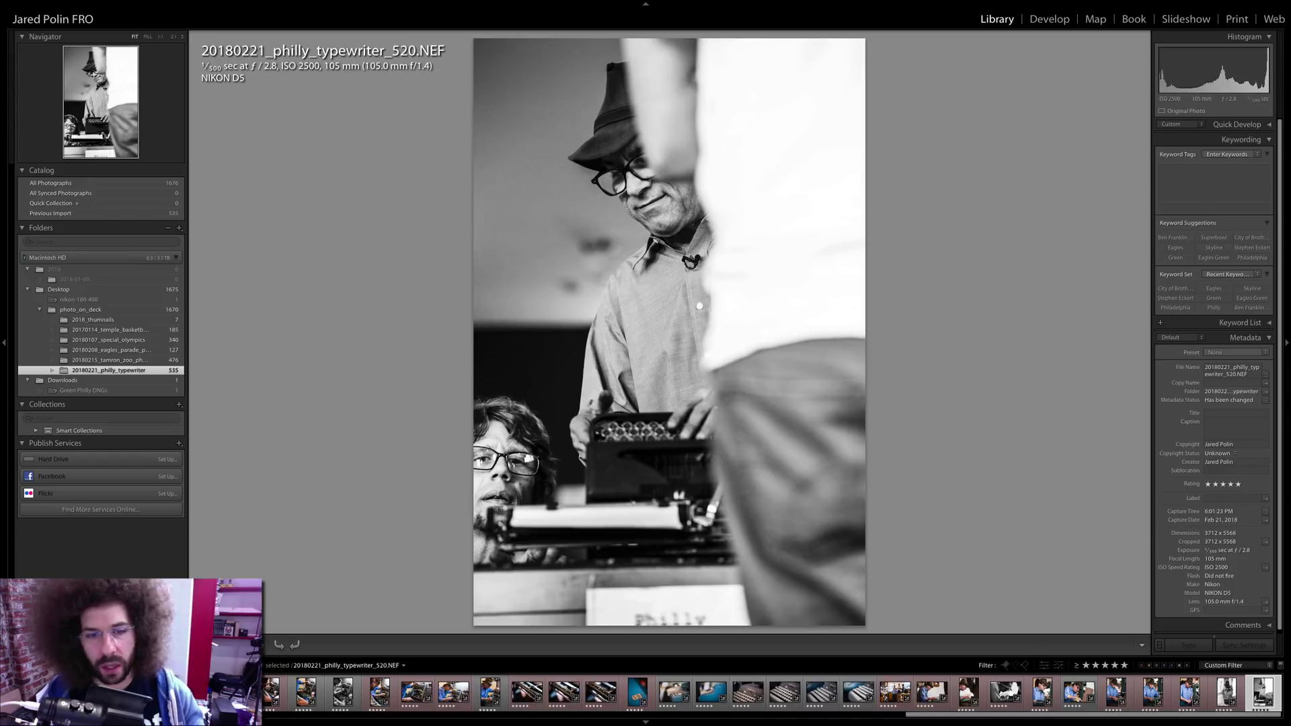
pyautogui.press('6')
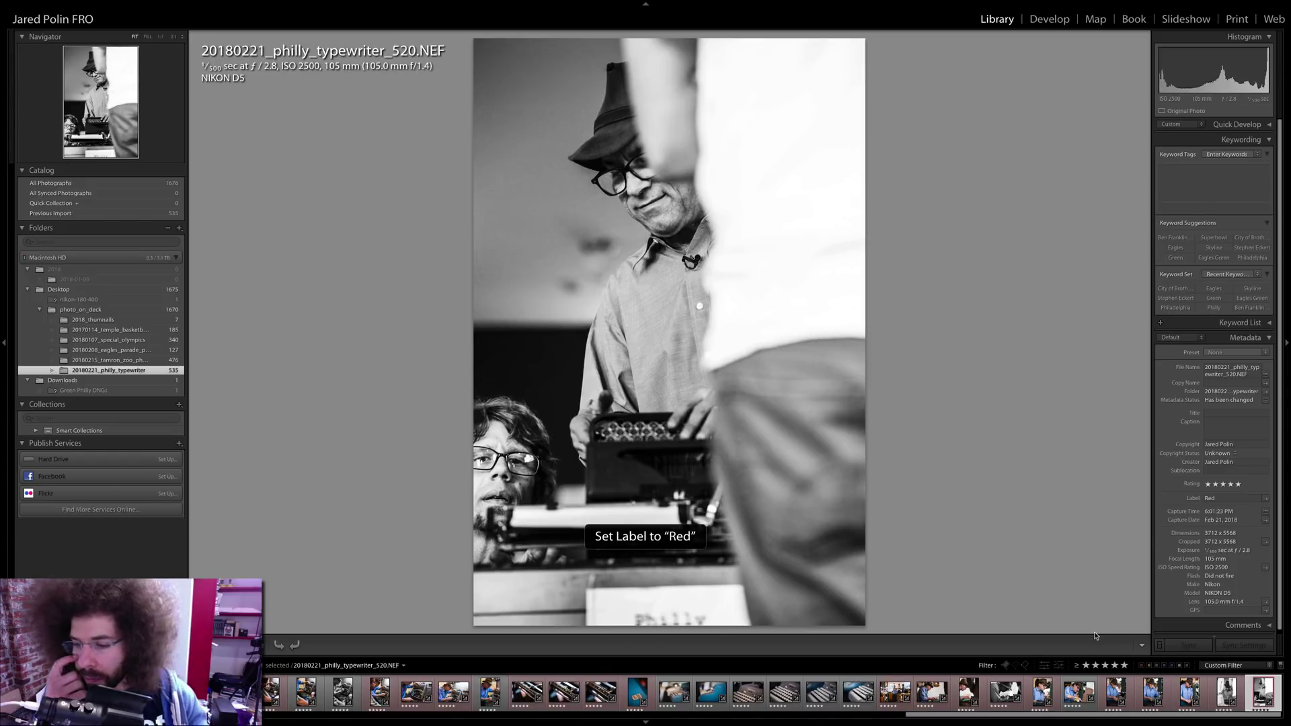
pyautogui.click(1141, 666)
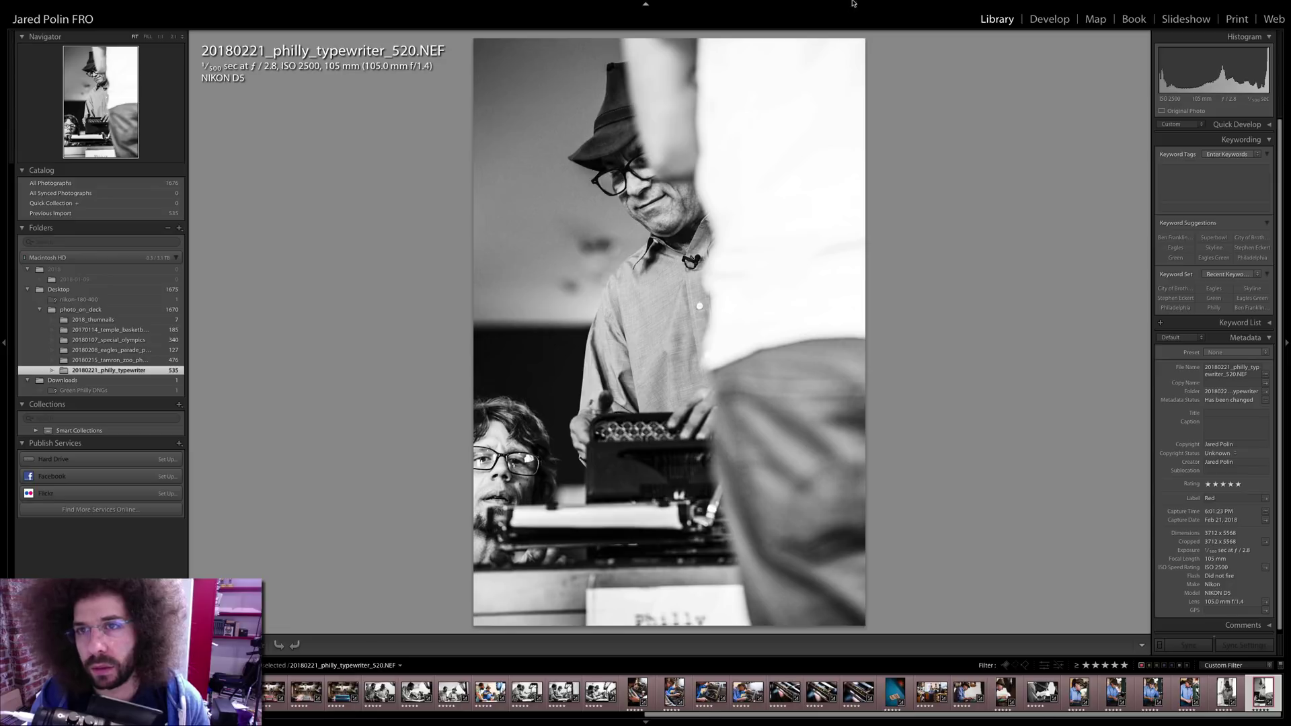
pyautogui.click(892, 6)
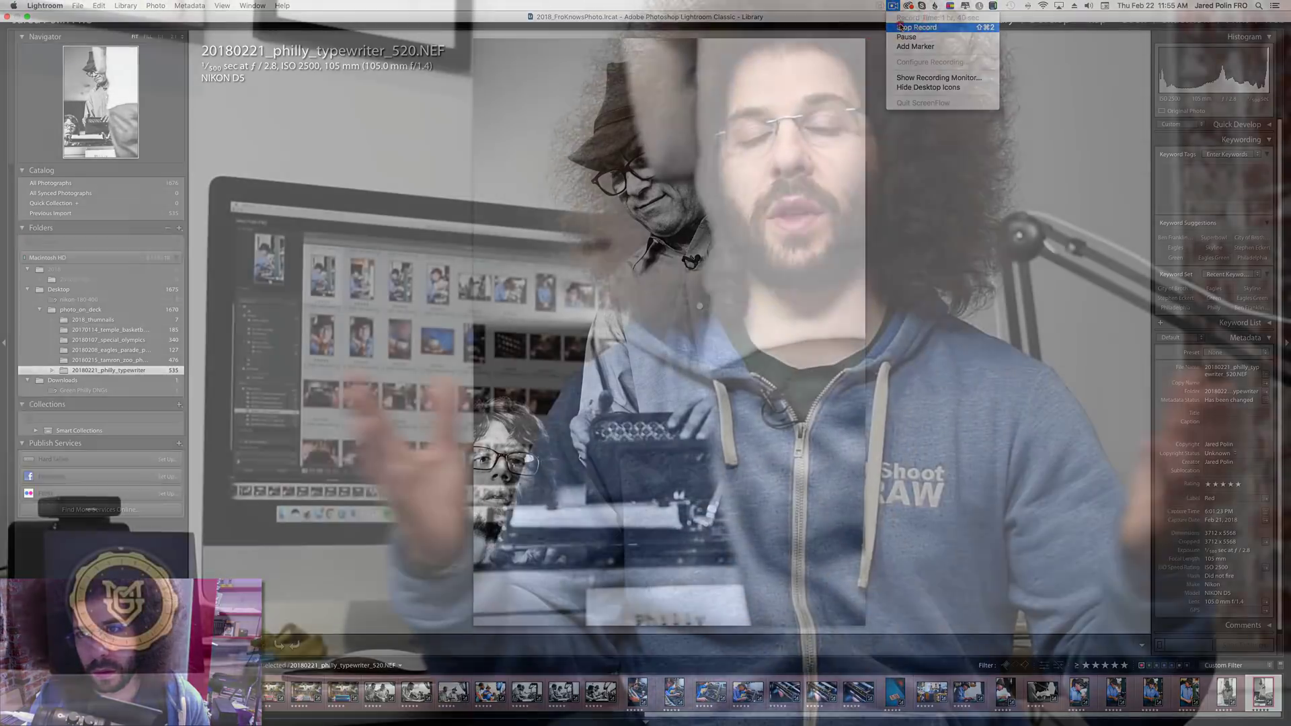